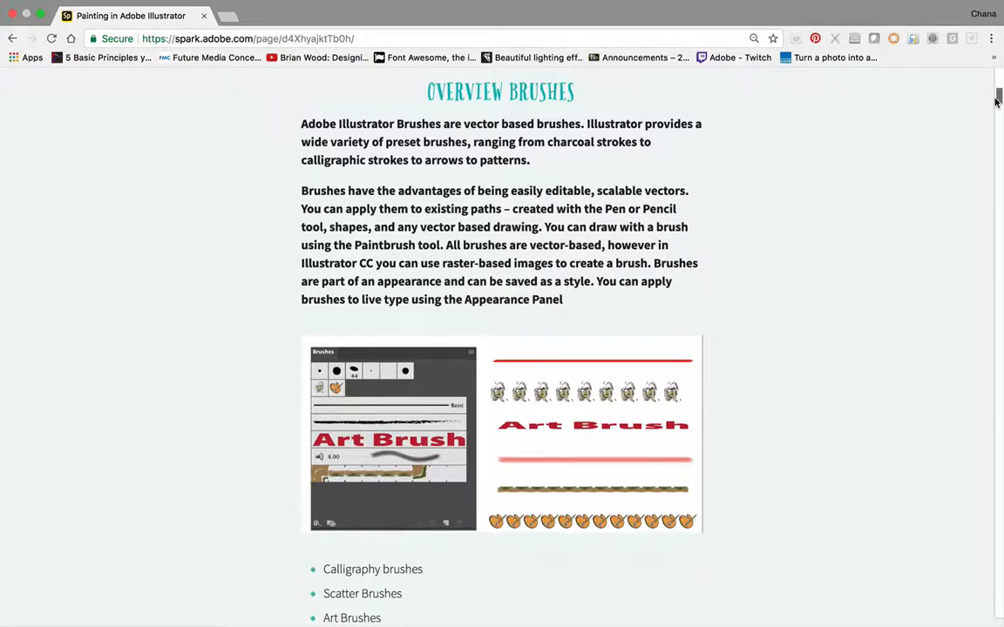
Step: Read the overview of Illustrator brush types and the section on creating a calligraphic brush, including its options
scroll(998, 101, down, 1)
scroll(998, 101, up, 1)
drag(997, 104, 997, 111)
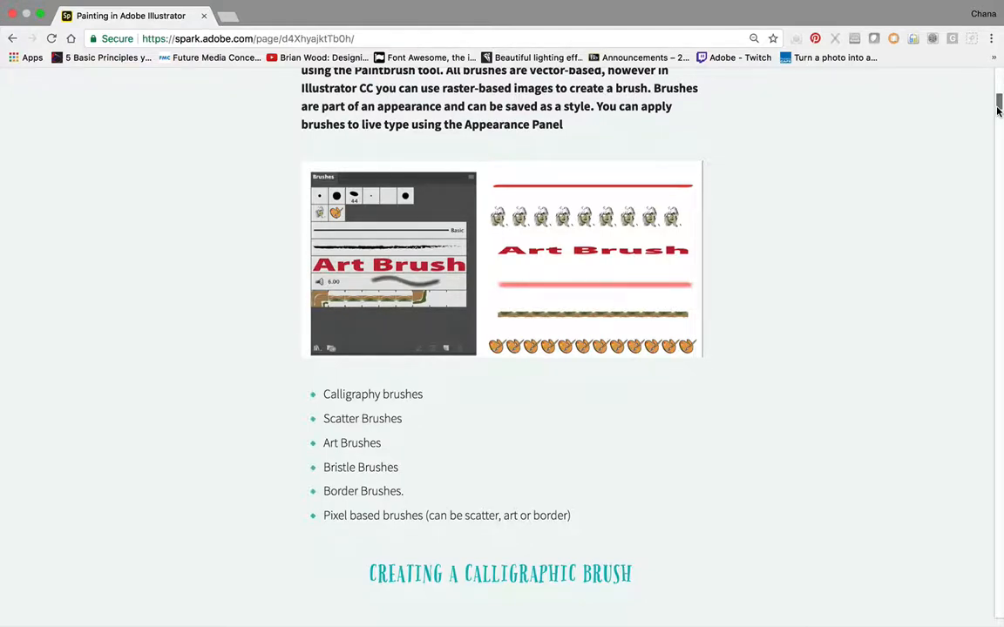
scroll(998, 110, down, 2)
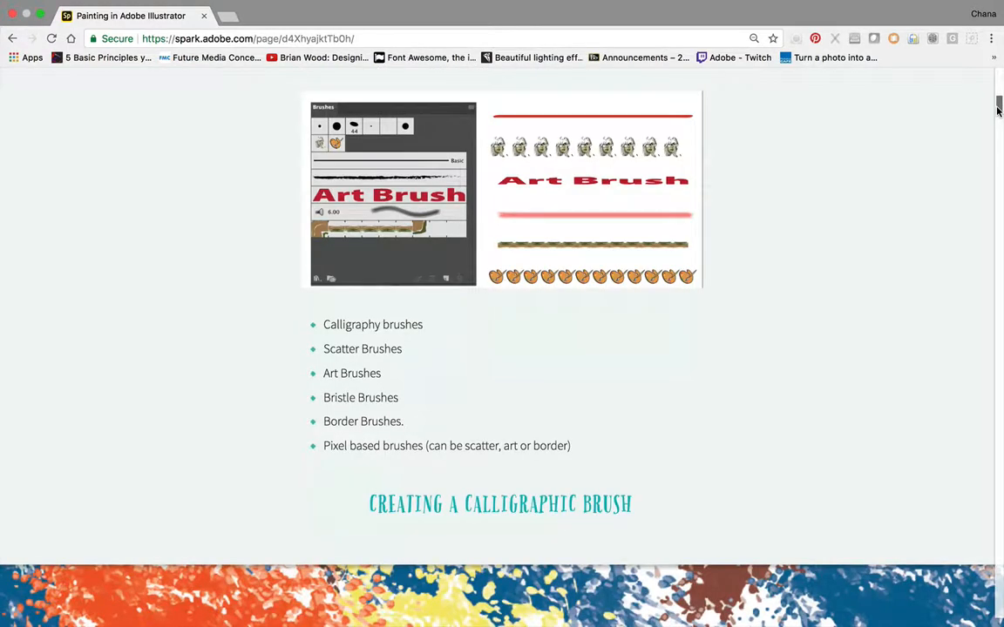
scroll(998, 110, down, 10)
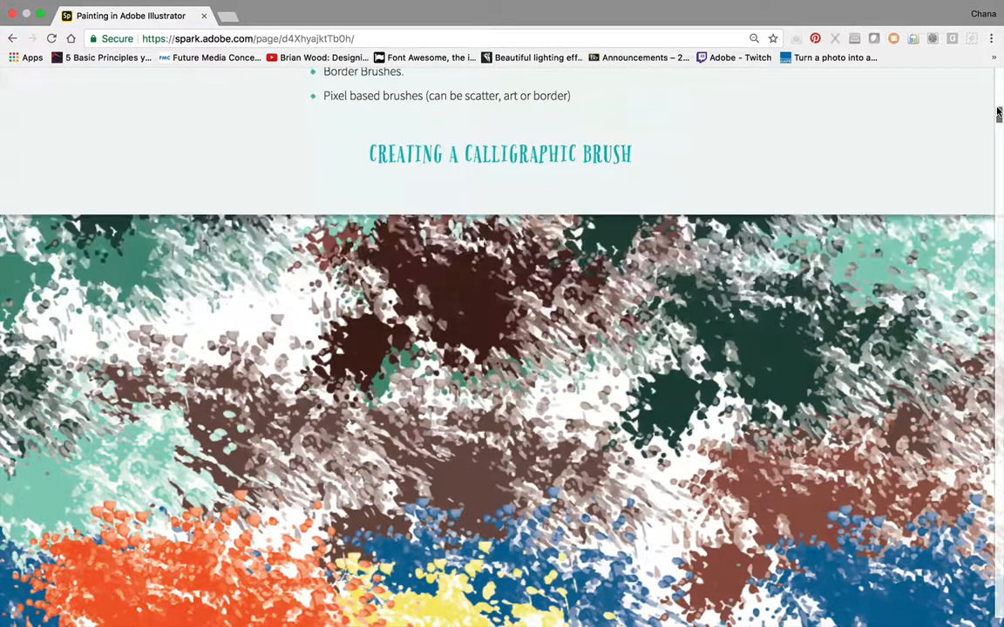
scroll(998, 110, down, 6)
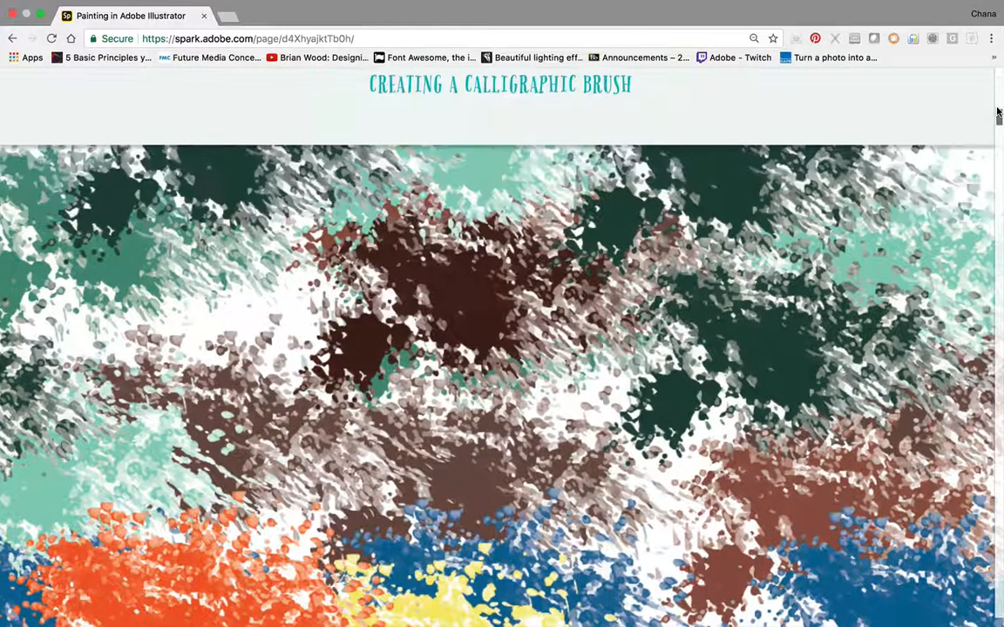
scroll(998, 110, down, 12)
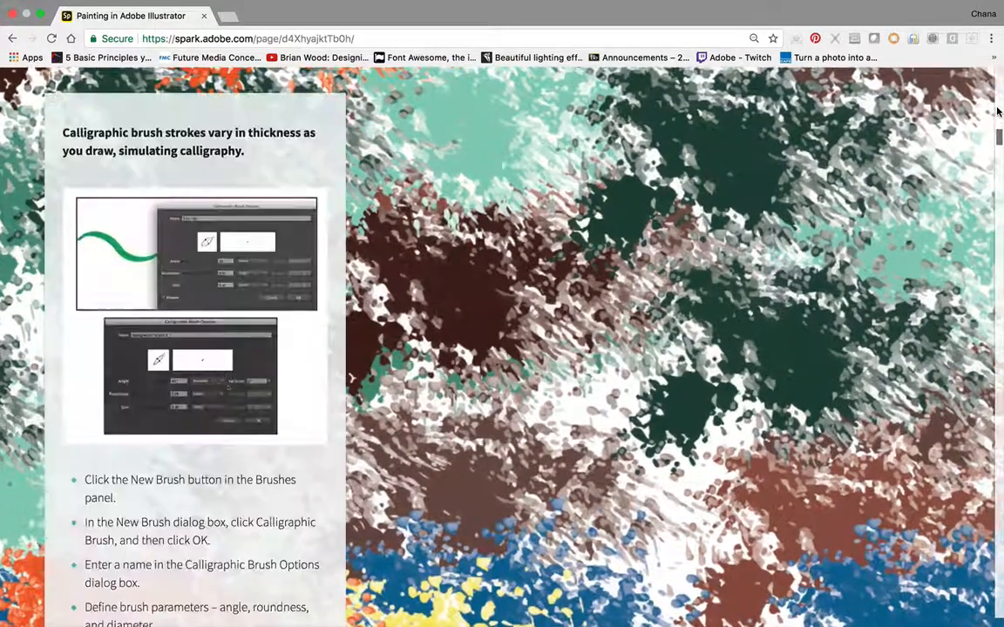
scroll(998, 110, down, 4)
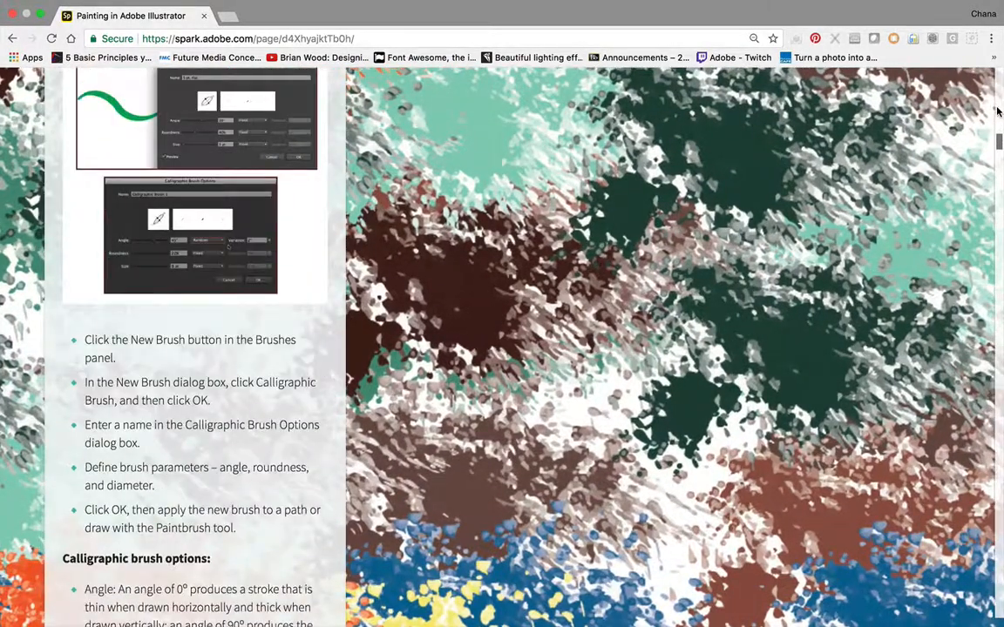
scroll(998, 110, down, 16)
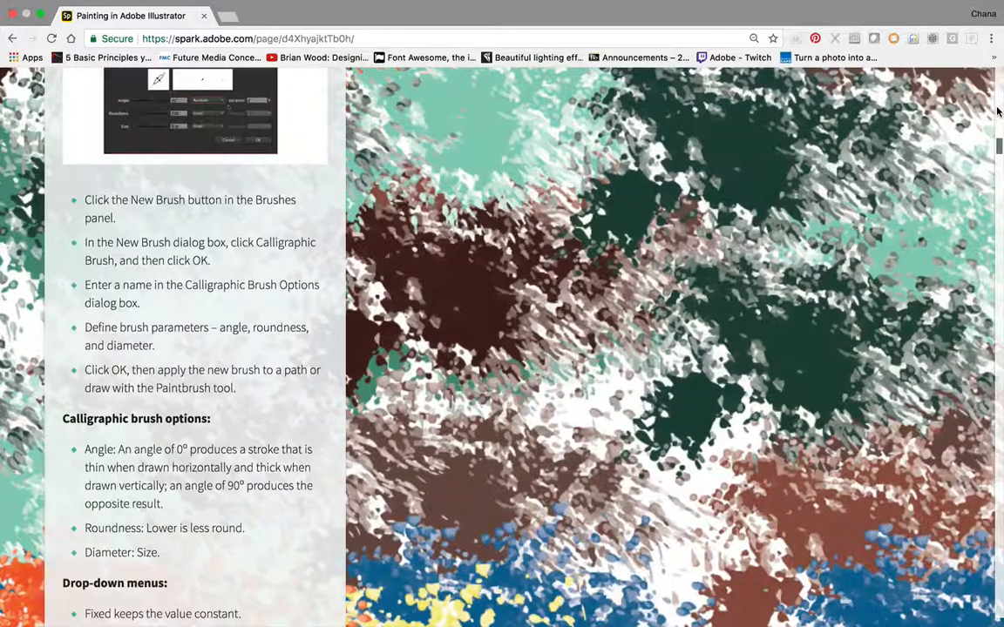
scroll(998, 110, down, 12)
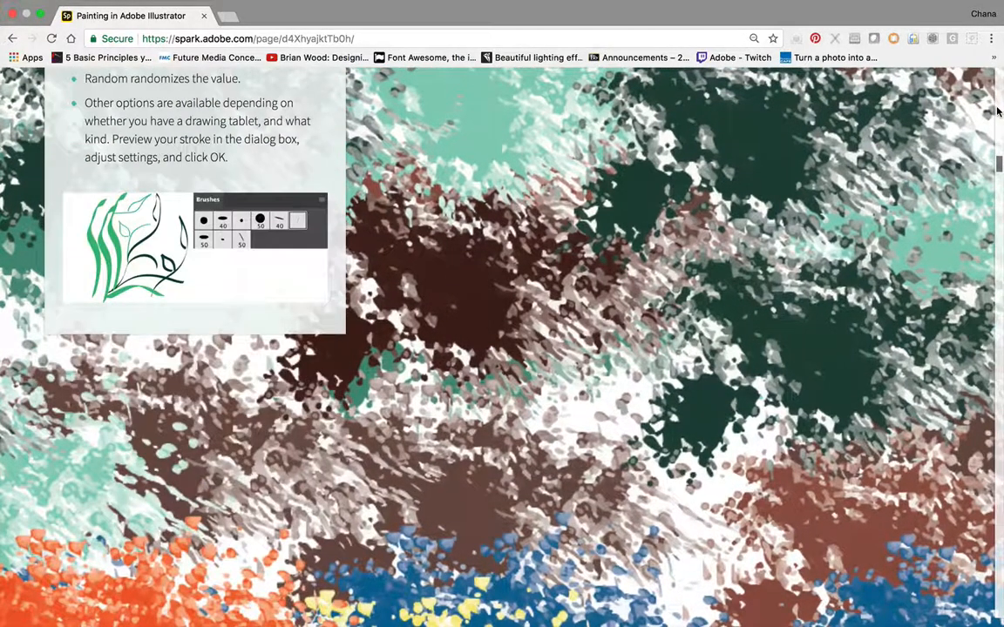
scroll(998, 110, down, 10)
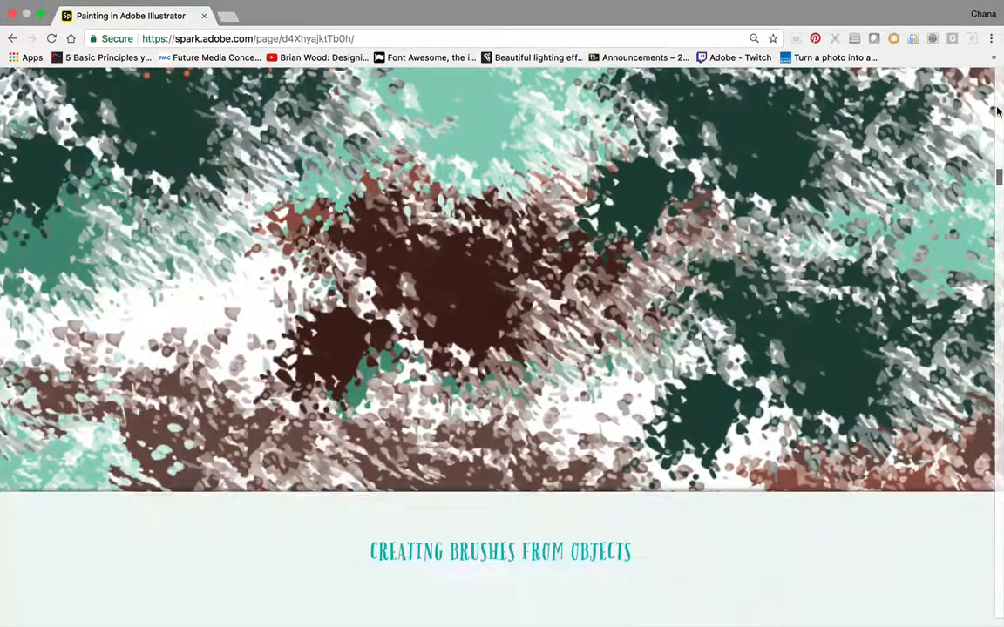
Step: Examine the section on creating brushes from objects, covering the art brush examples, creation instructions and option descriptions
scroll(997, 111, down, 4)
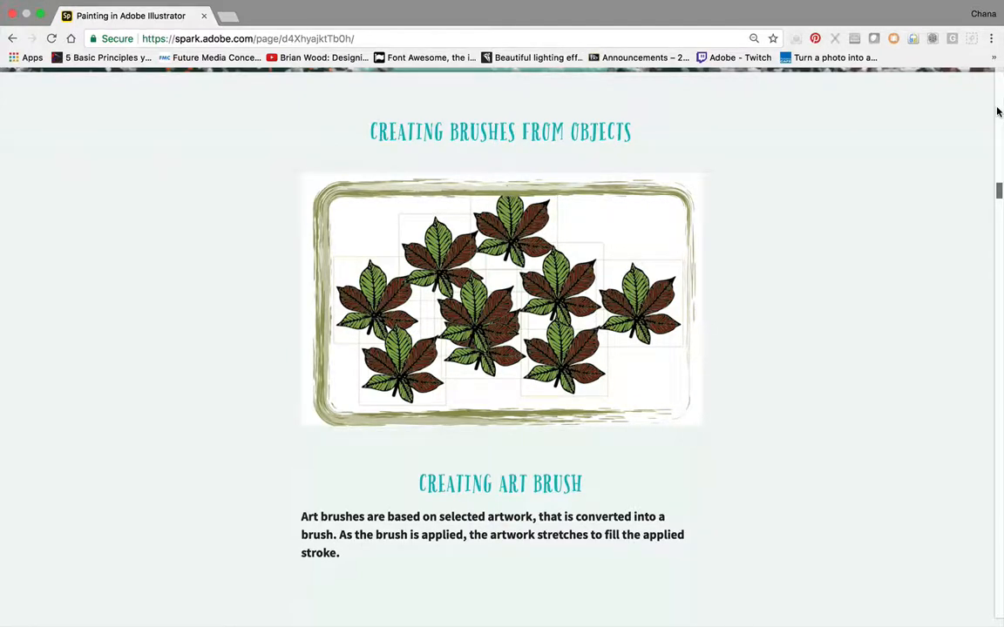
scroll(998, 112, down, 5)
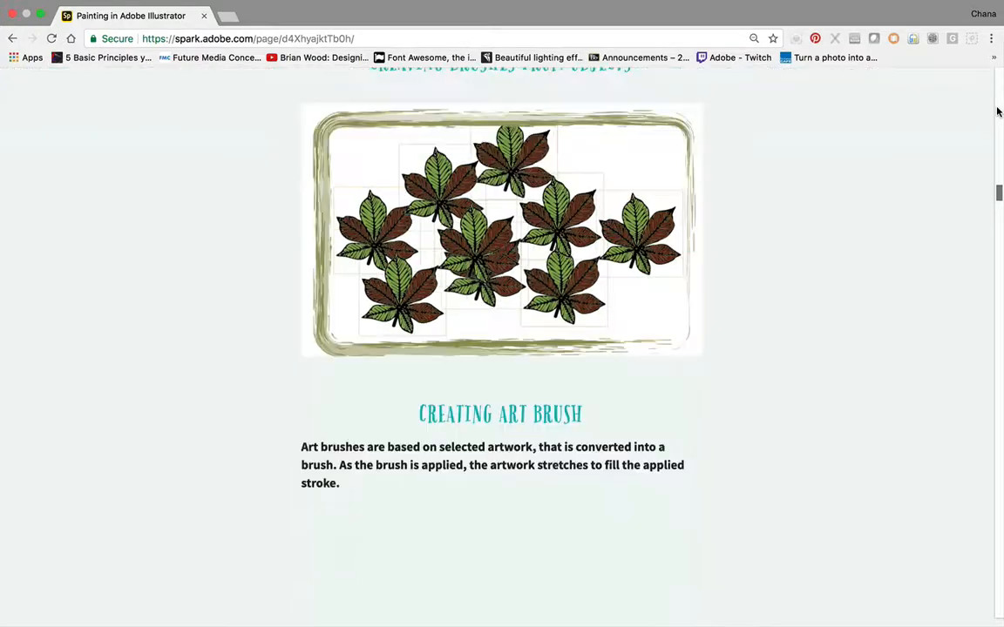
scroll(997, 111, down, 4)
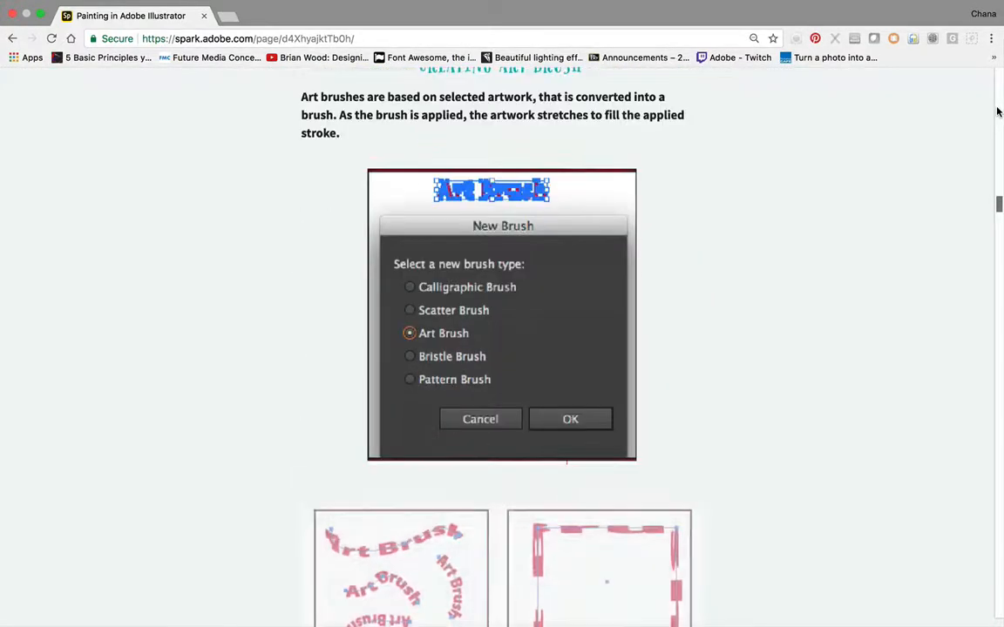
scroll(997, 112, up, 1)
scroll(997, 111, up, 3)
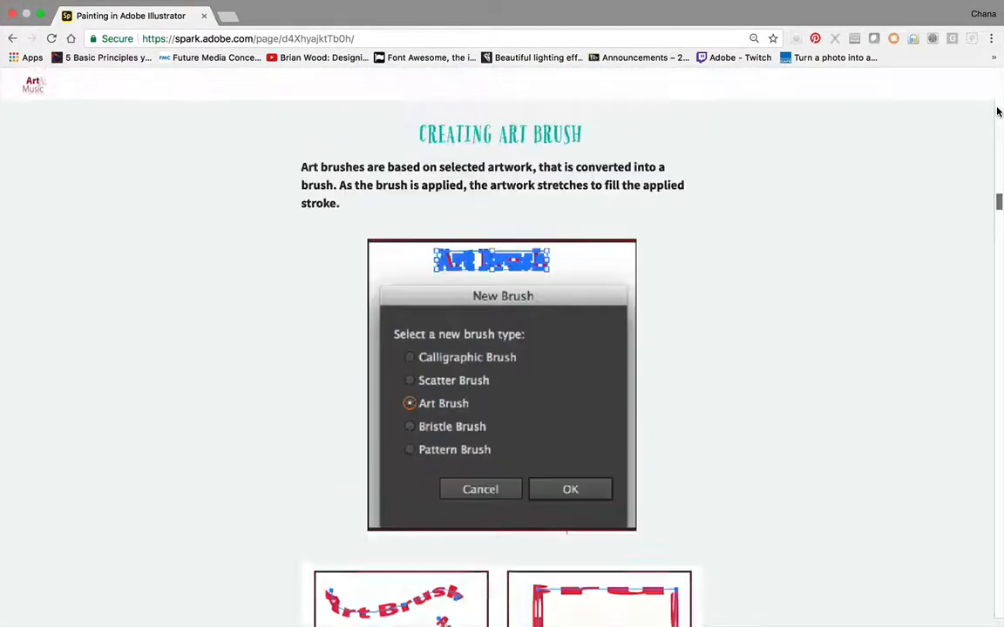
scroll(998, 112, down, 5)
scroll(997, 111, down, 1)
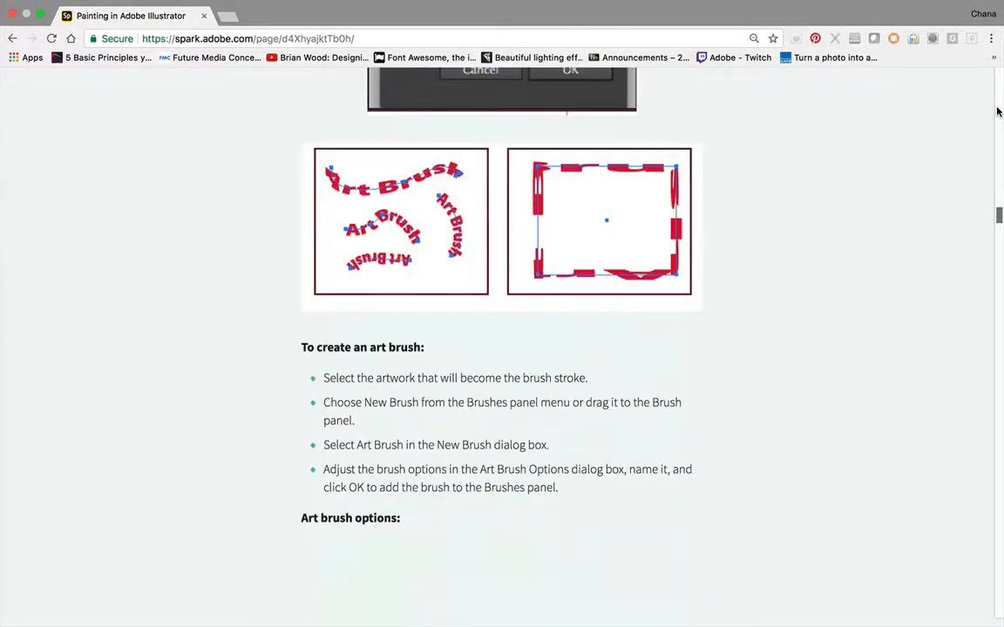
scroll(998, 112, down, 2)
scroll(998, 111, down, 4)
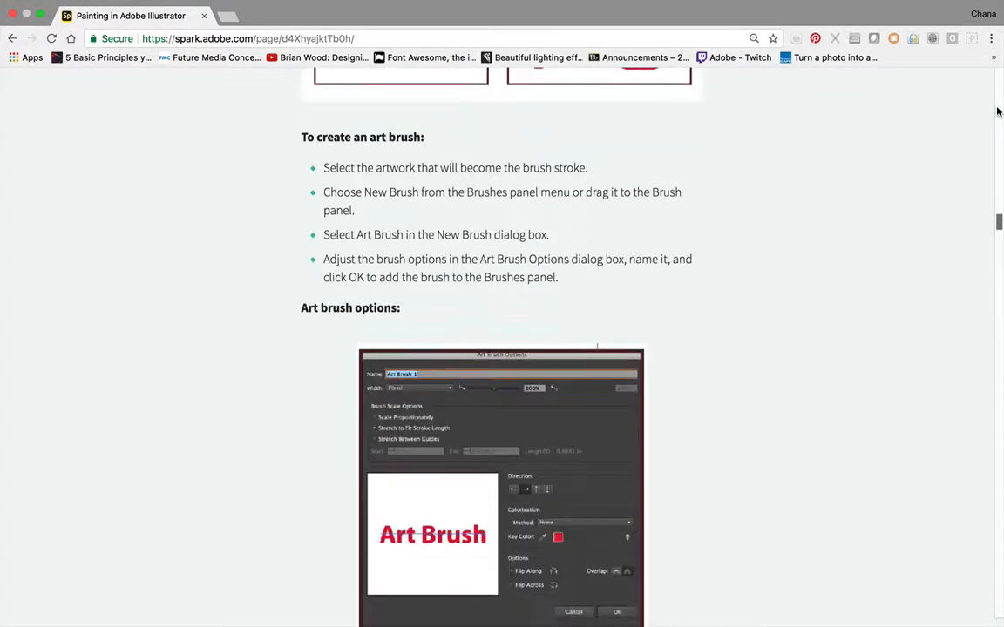
scroll(997, 111, down, 6)
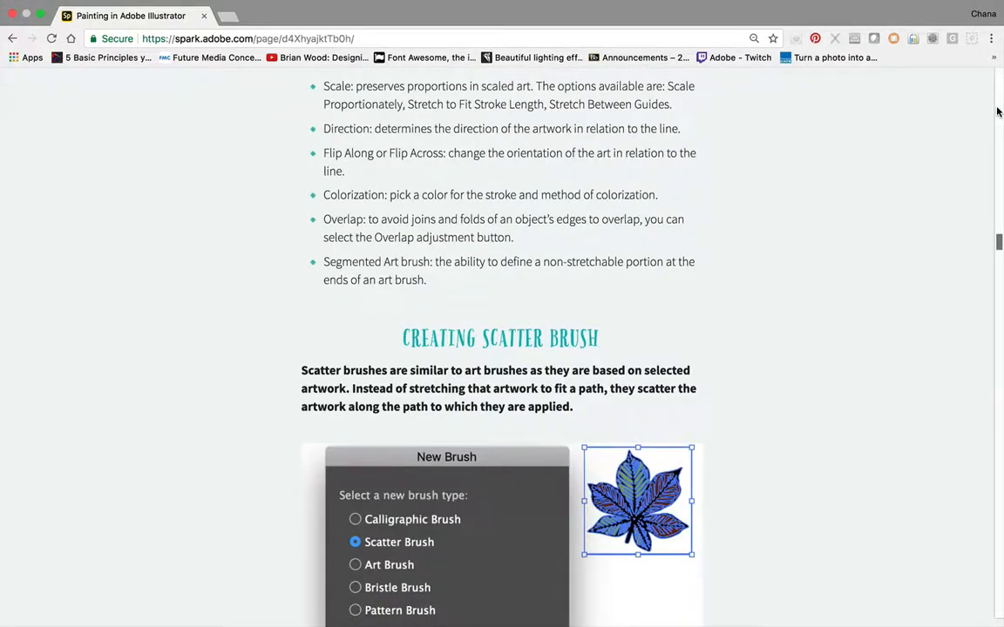
Step: Review the scatter brush section, including its leaf example, creation instructions, options dialog and control descriptions
scroll(998, 112, down, 5)
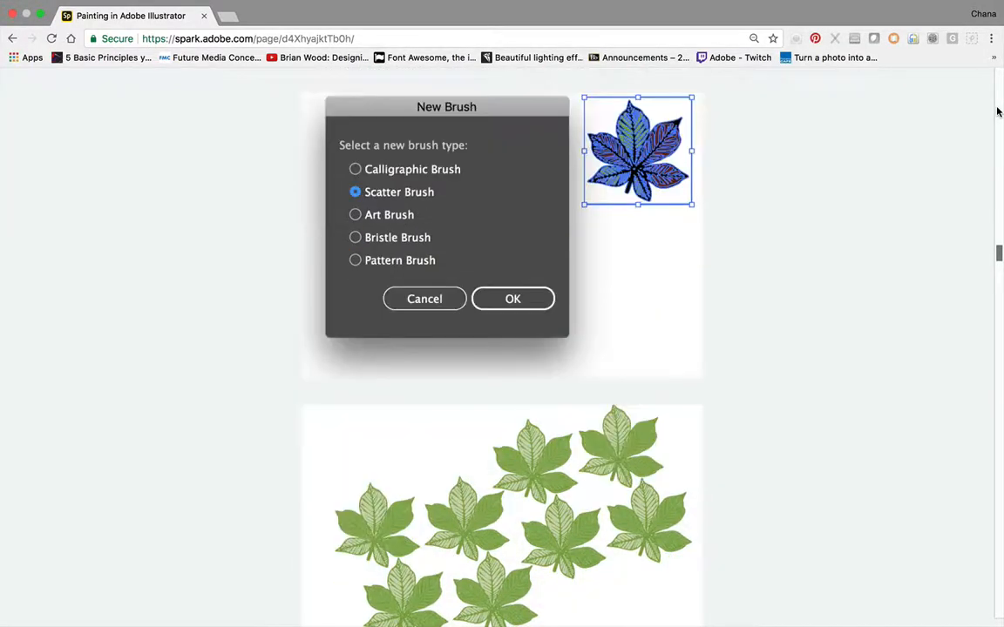
scroll(997, 112, down, 1)
scroll(997, 112, down, 4)
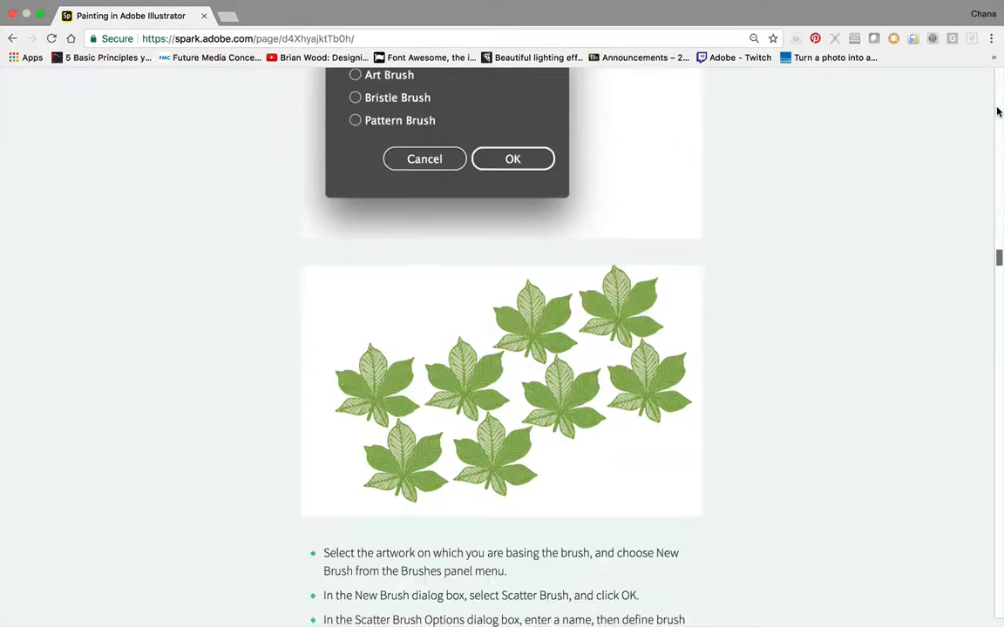
scroll(998, 111, down, 6)
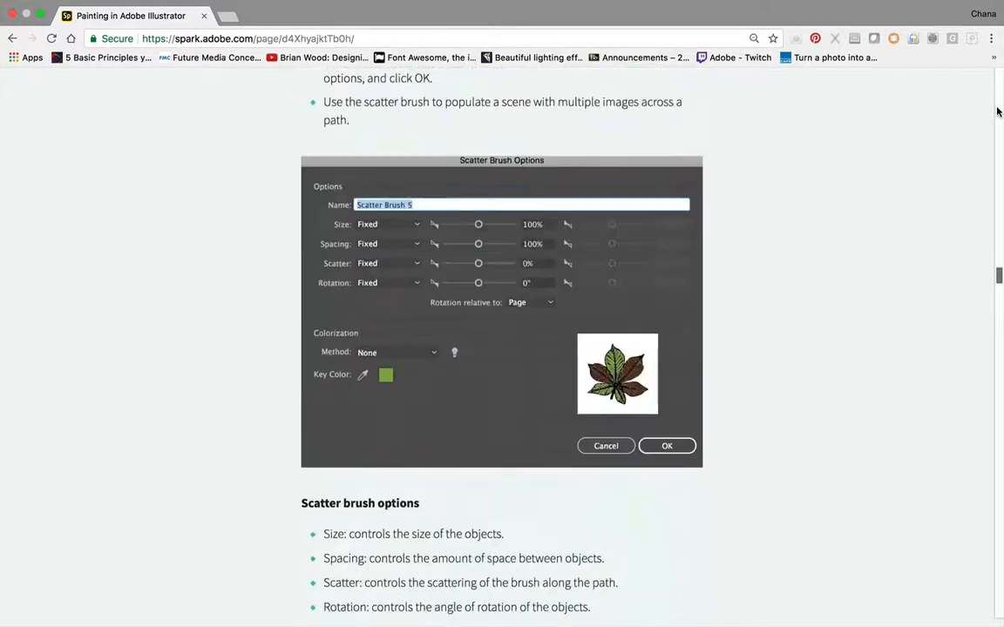
scroll(997, 112, down, 7)
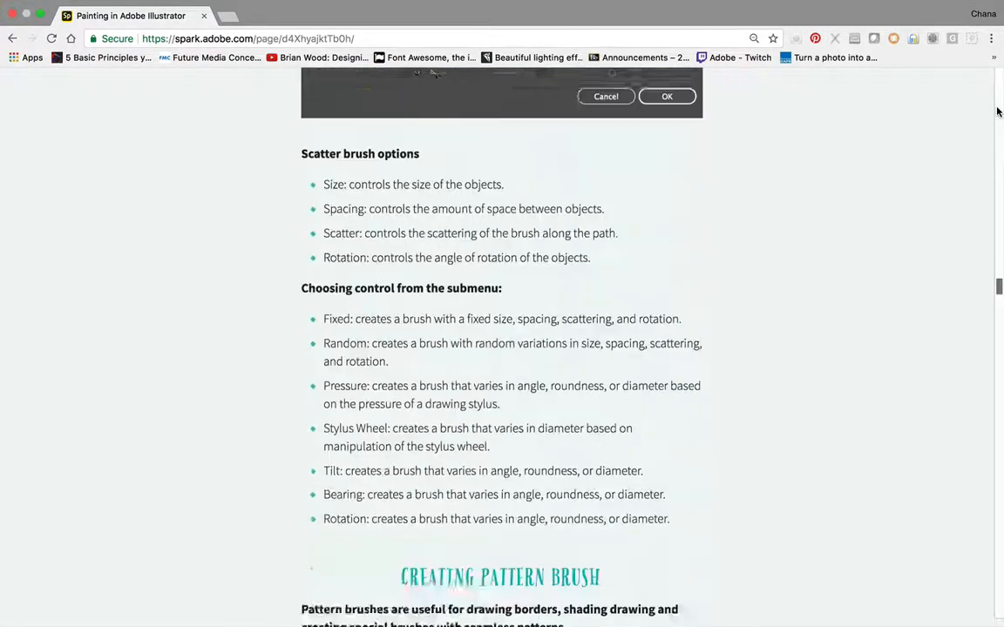
Step: Study the pattern brush section, covering the crib illustration, the tile types and the Pattern Brush Options
scroll(998, 112, down, 3)
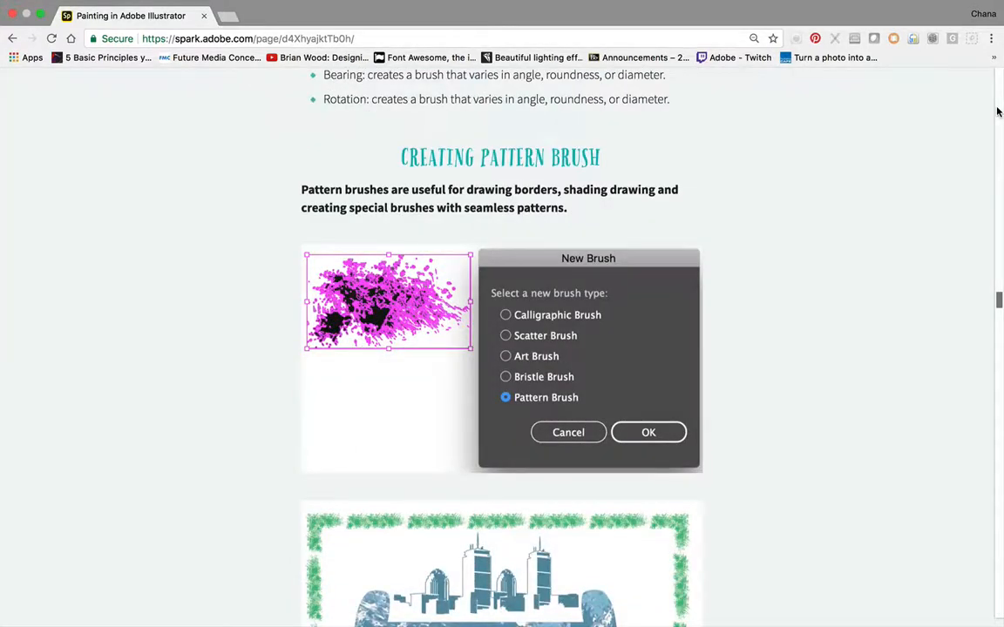
scroll(998, 112, down, 1)
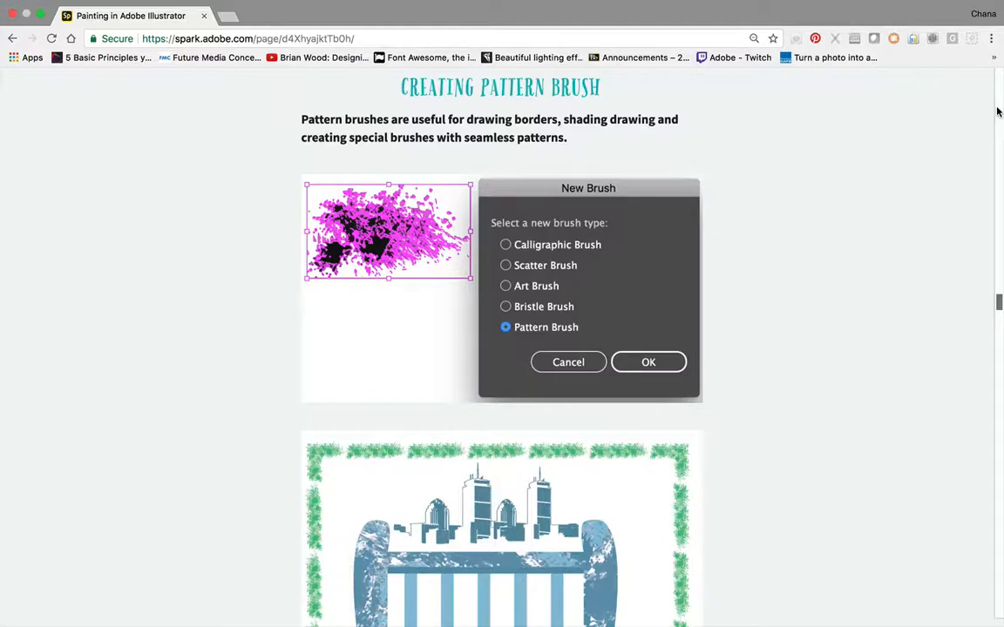
scroll(997, 111, down, 1)
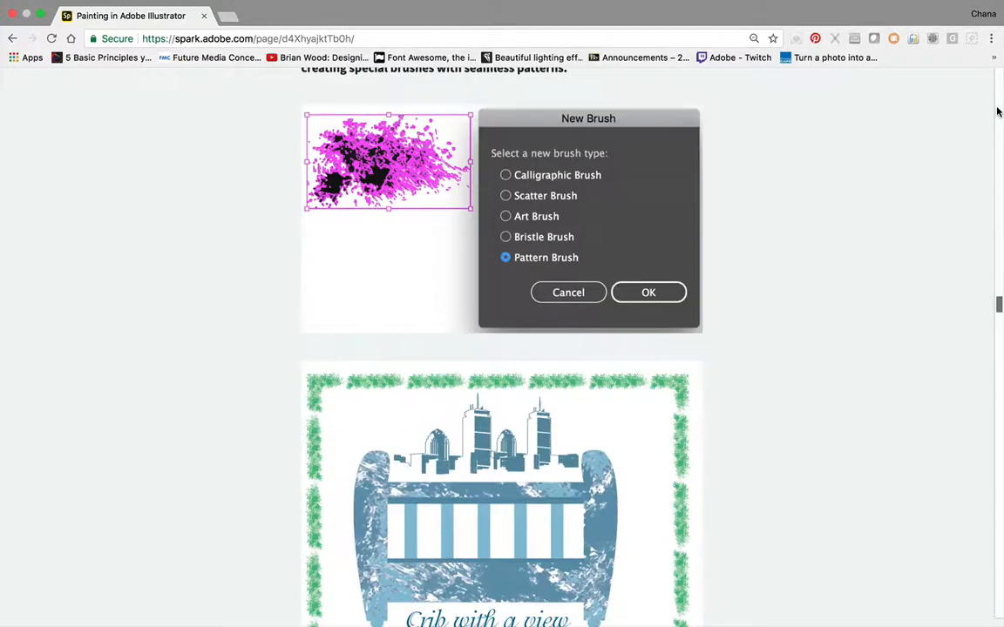
scroll(997, 112, down, 1)
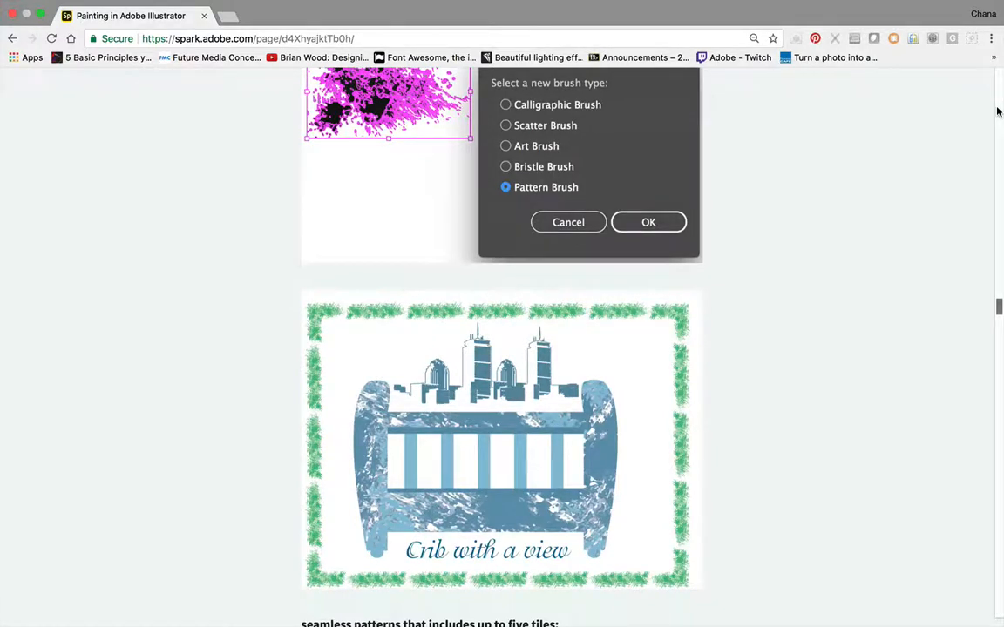
scroll(997, 112, down, 2)
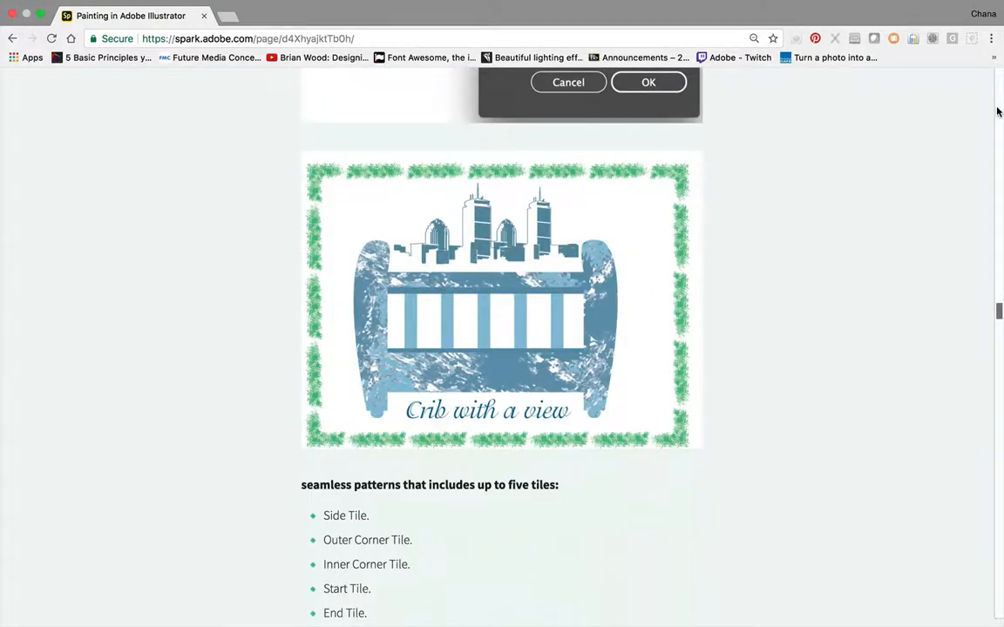
scroll(749, 331, down, 1)
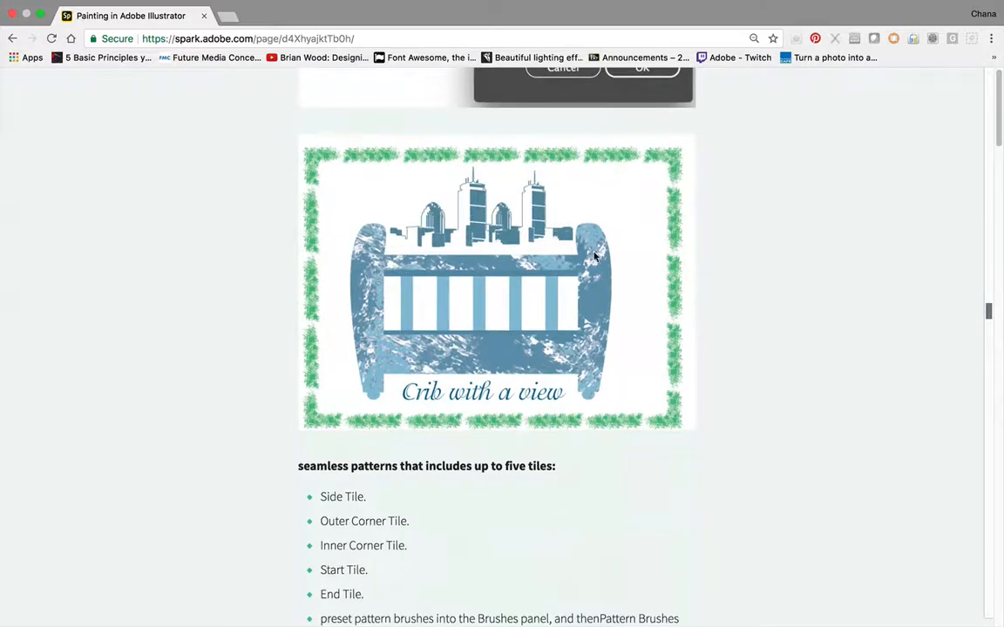
scroll(710, 464, up, 1)
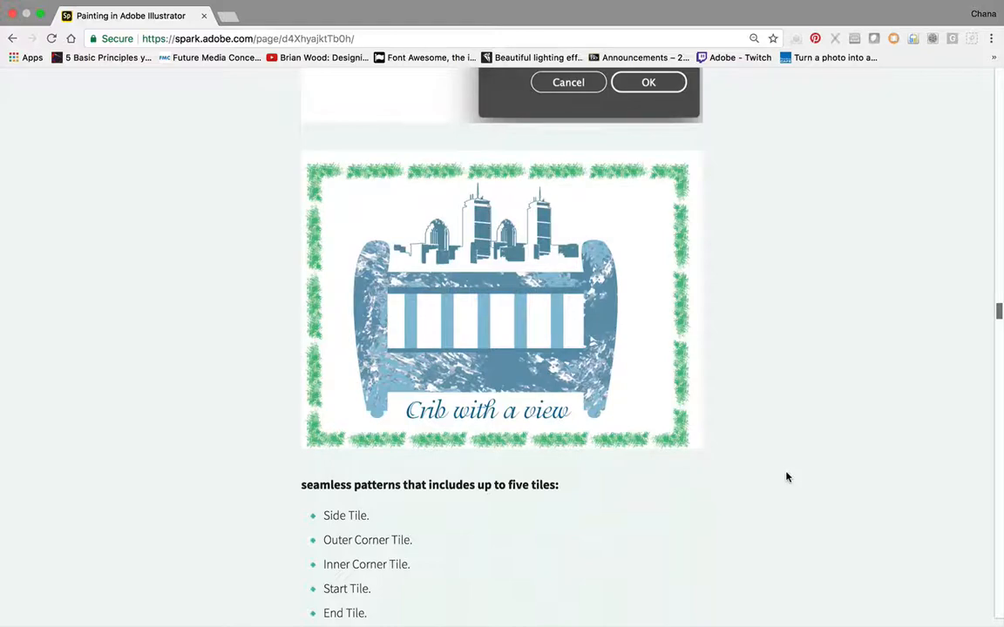
scroll(785, 476, down, 15)
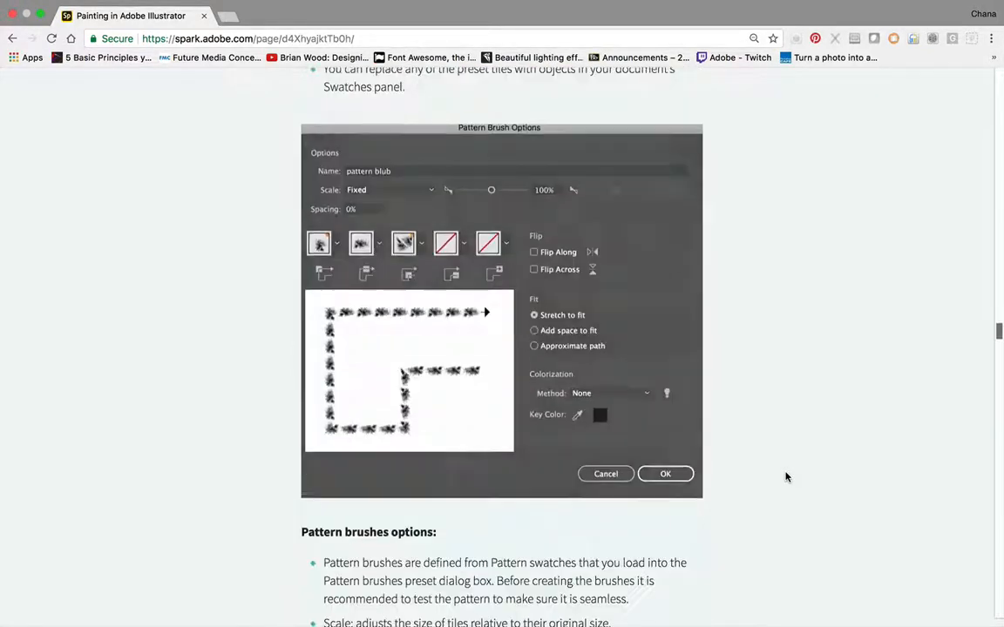
Step: Look through the Bristle Brushes section with its library and options, and the introduction to creating pixel based brushes
scroll(786, 477, down, 15)
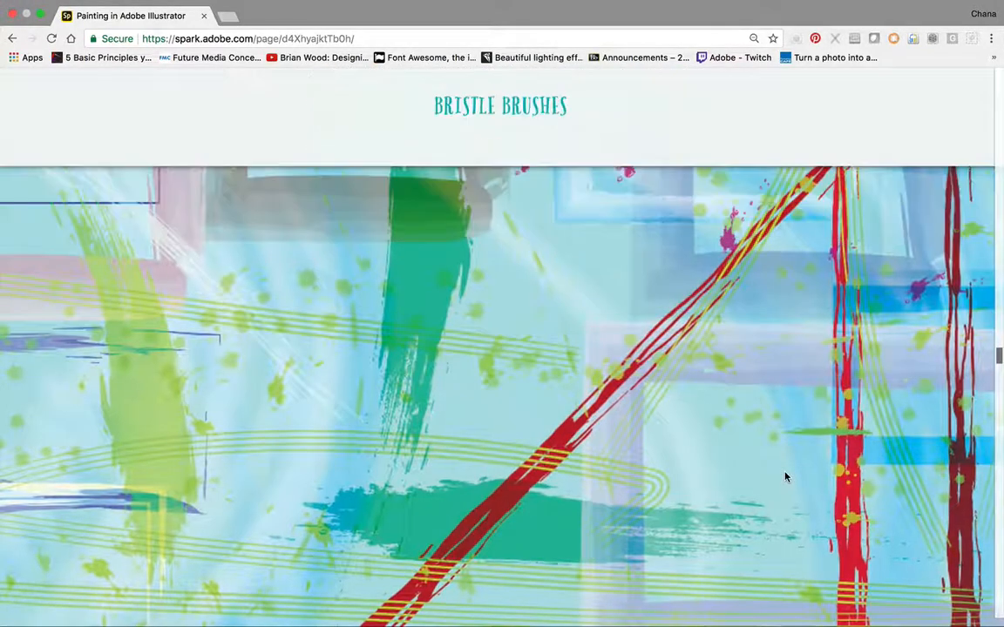
scroll(785, 477, down, 10)
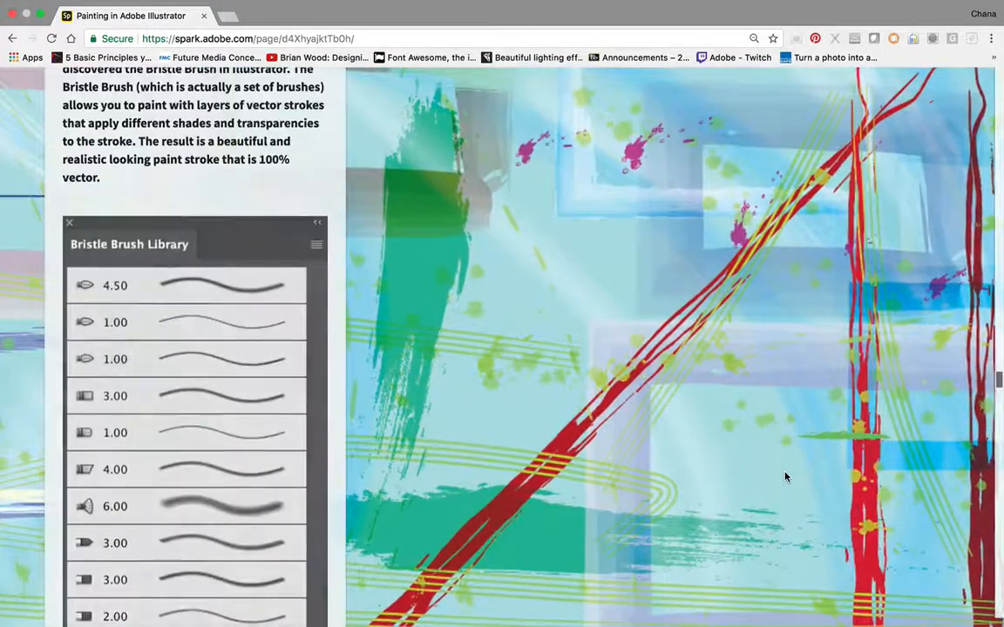
scroll(785, 476, down, 6)
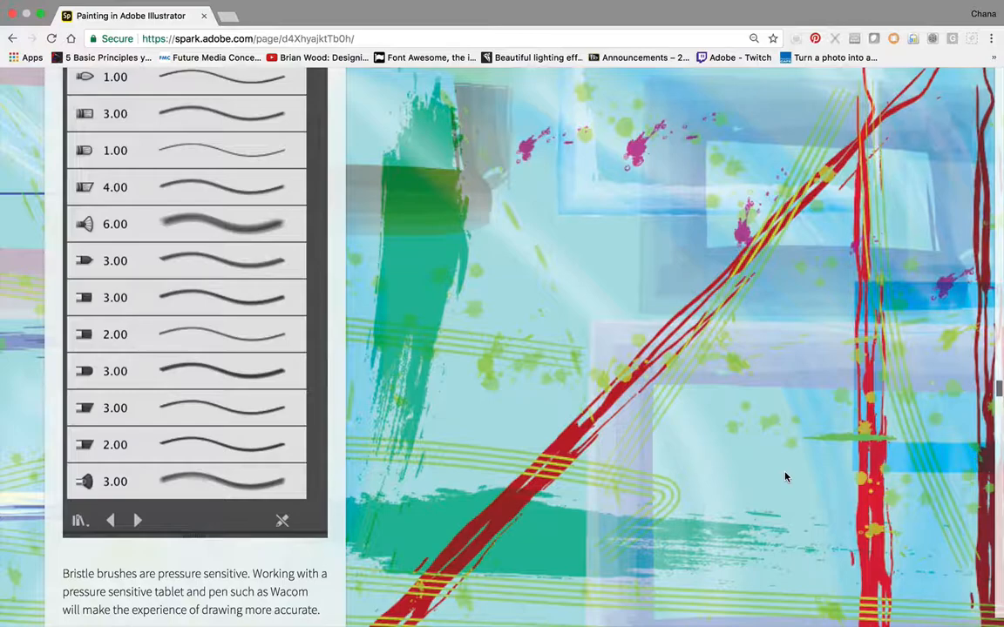
scroll(784, 476, down, 2)
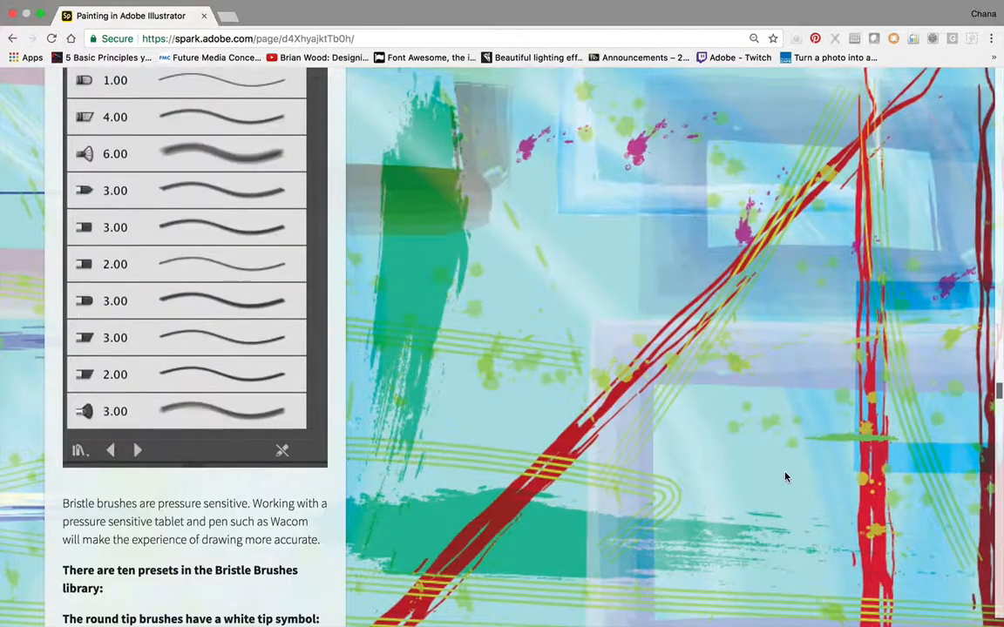
scroll(784, 476, down, 20)
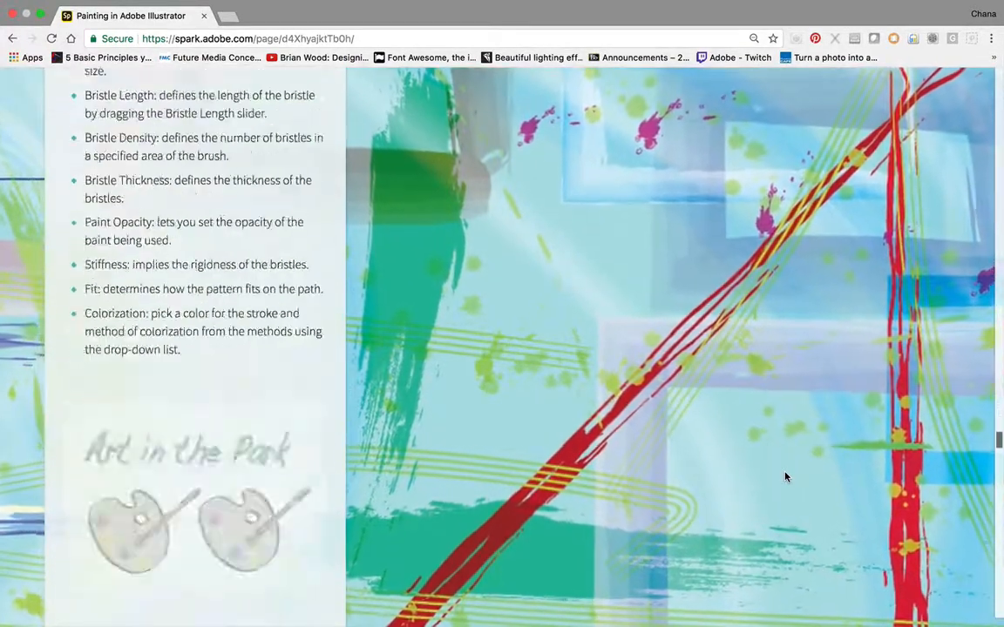
scroll(784, 477, down, 15)
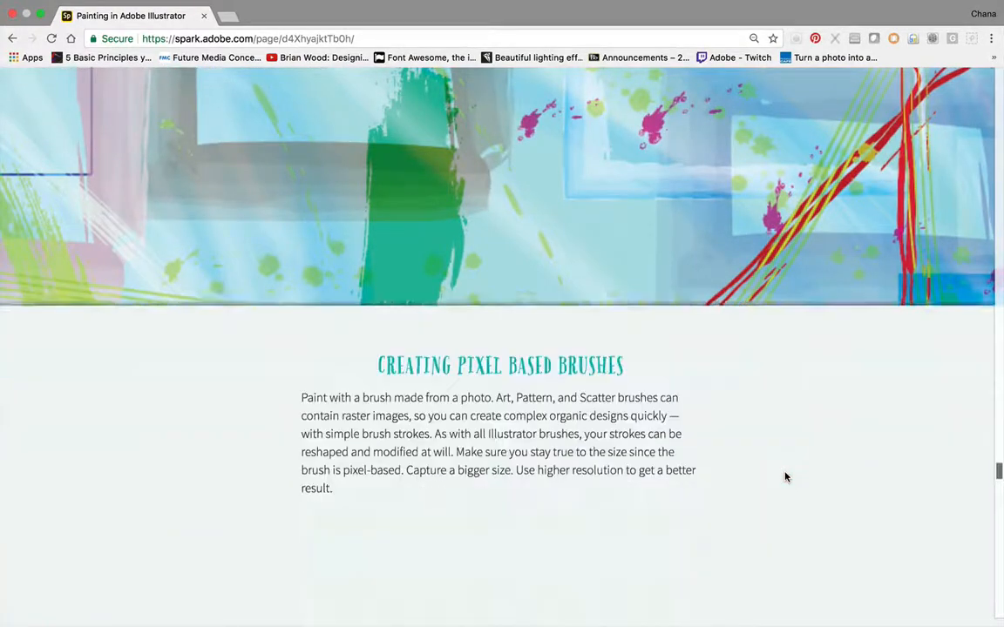
scroll(784, 476, down, 5)
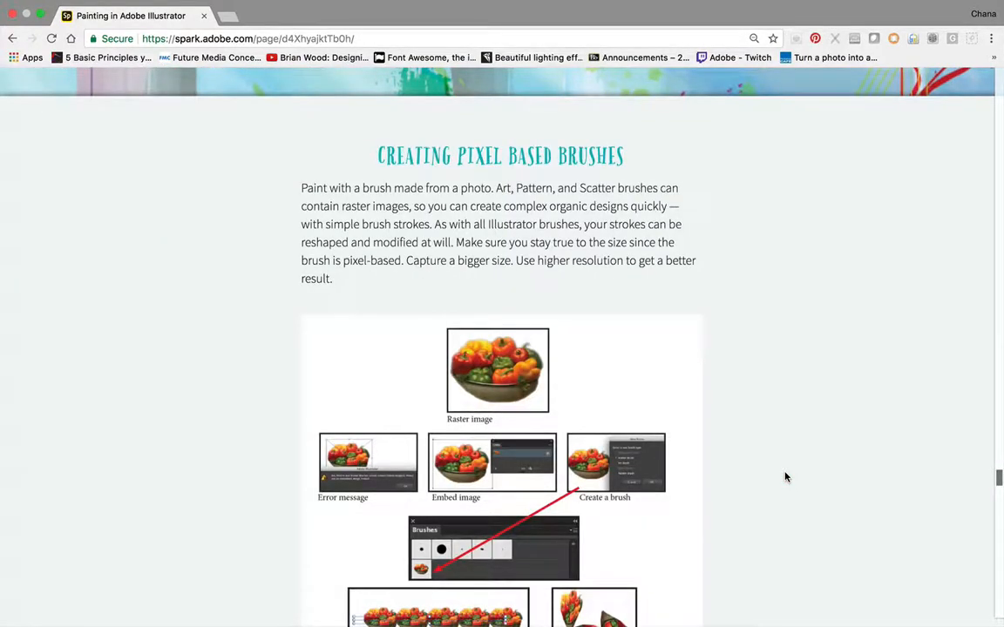
Step: Look through the rest of the page, covering pixel based brushes, the Blob brush, brush libraries and the colorization tips
scroll(785, 476, down, 8)
scroll(785, 476, down, 10)
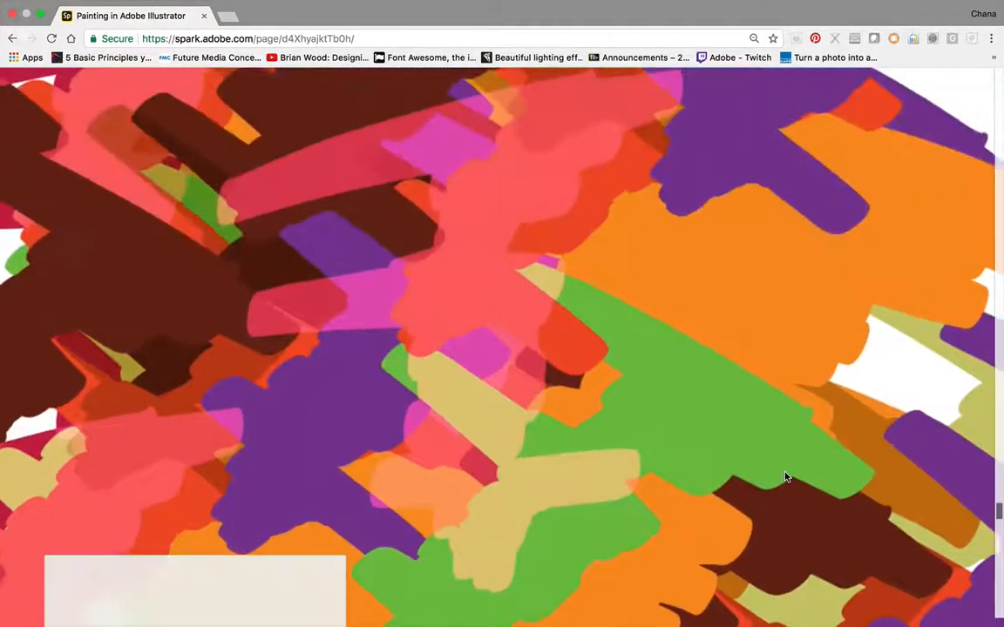
scroll(785, 476, down, 10)
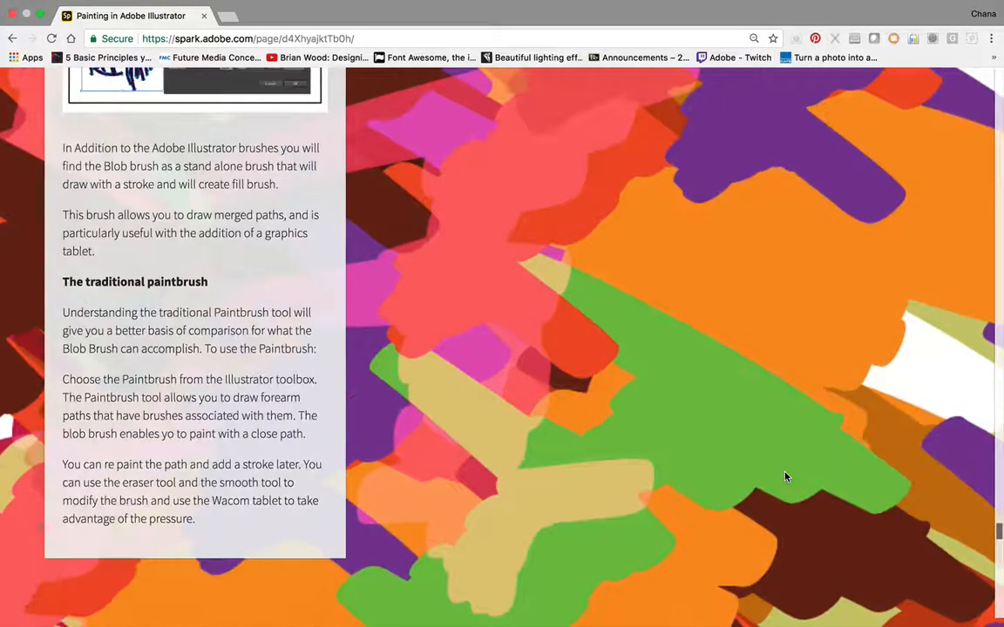
scroll(785, 477, down, 7)
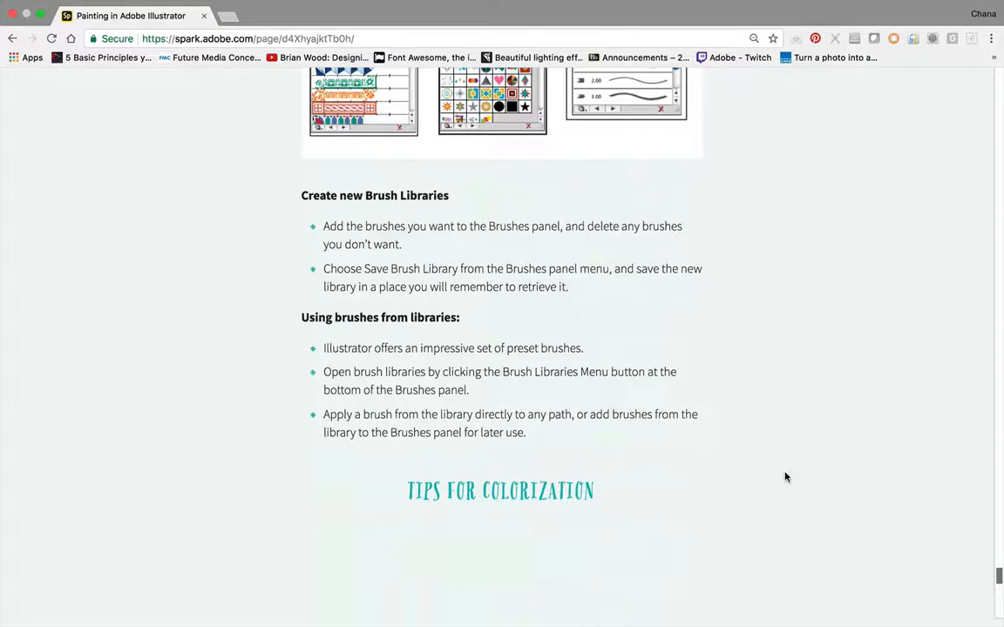
scroll(785, 477, down, 15)
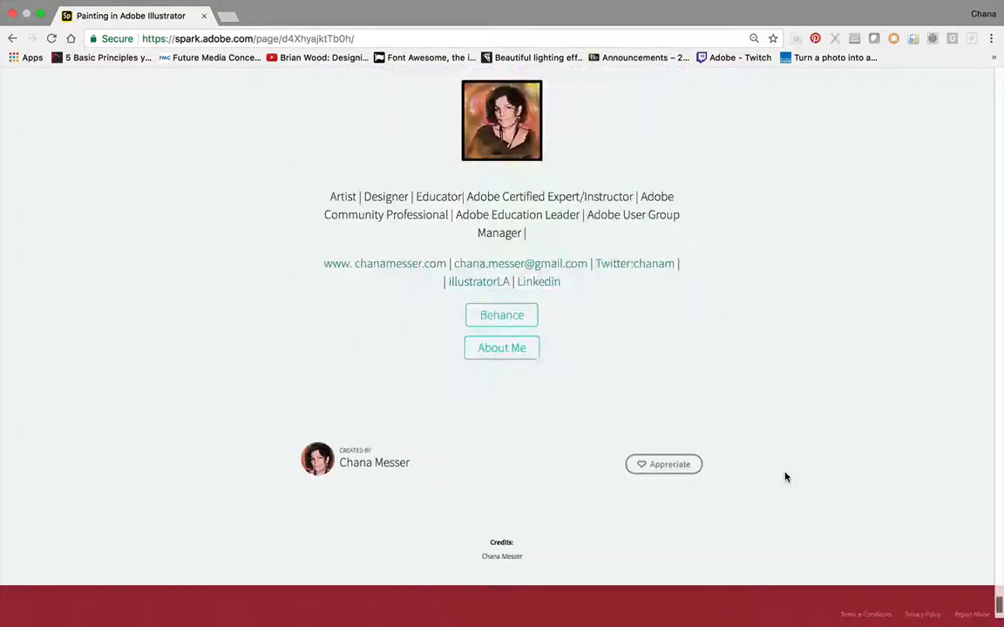
scroll(785, 476, down, 3)
scroll(785, 477, up, 10)
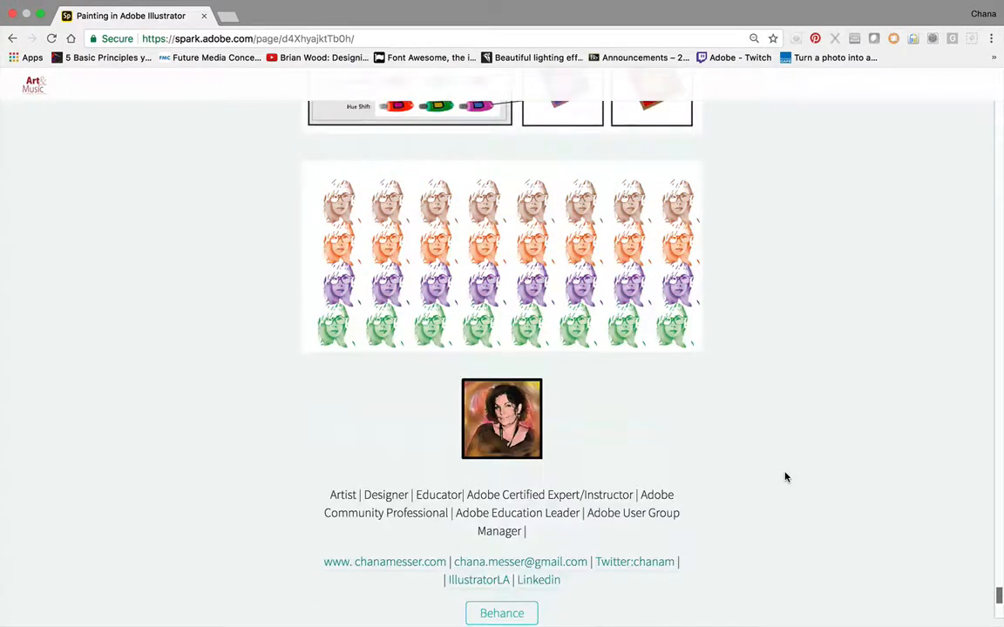
scroll(785, 477, up, 2)
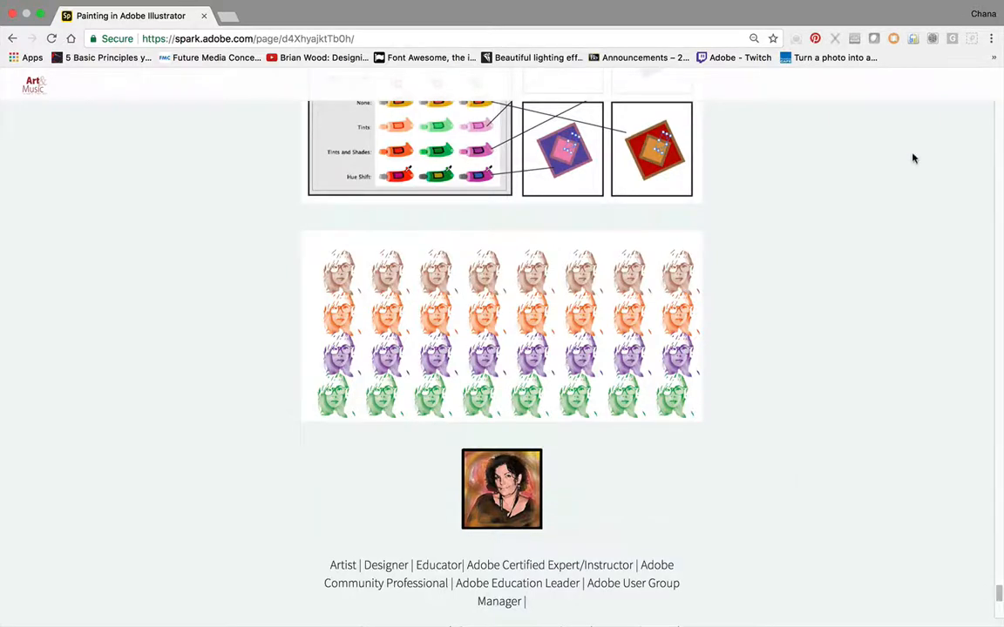
scroll(672, 208, down, 2)
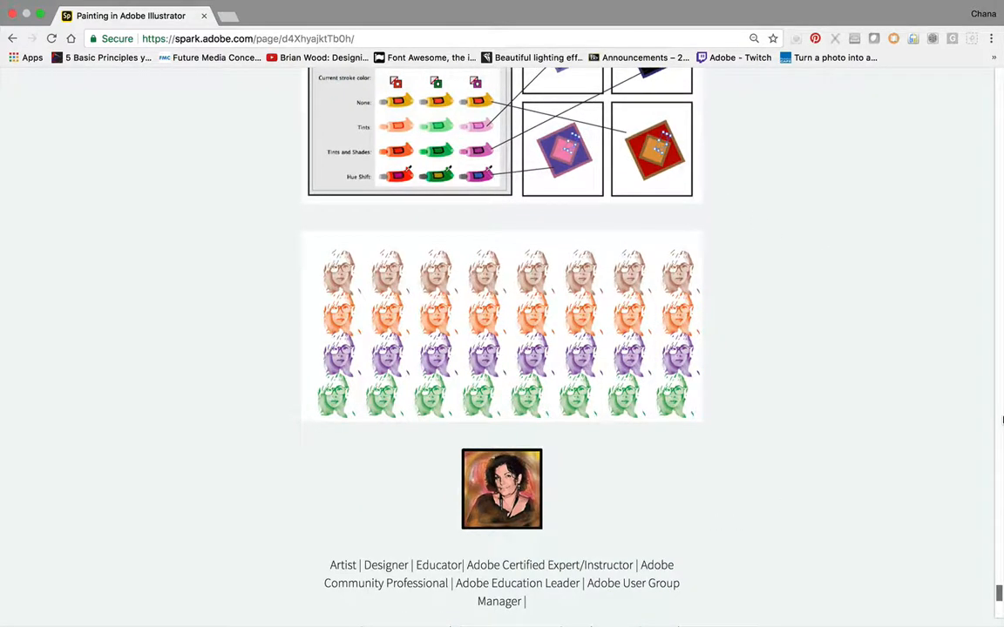
Step: Switch to Photoshop and quit it
mouse_move(501, 623)
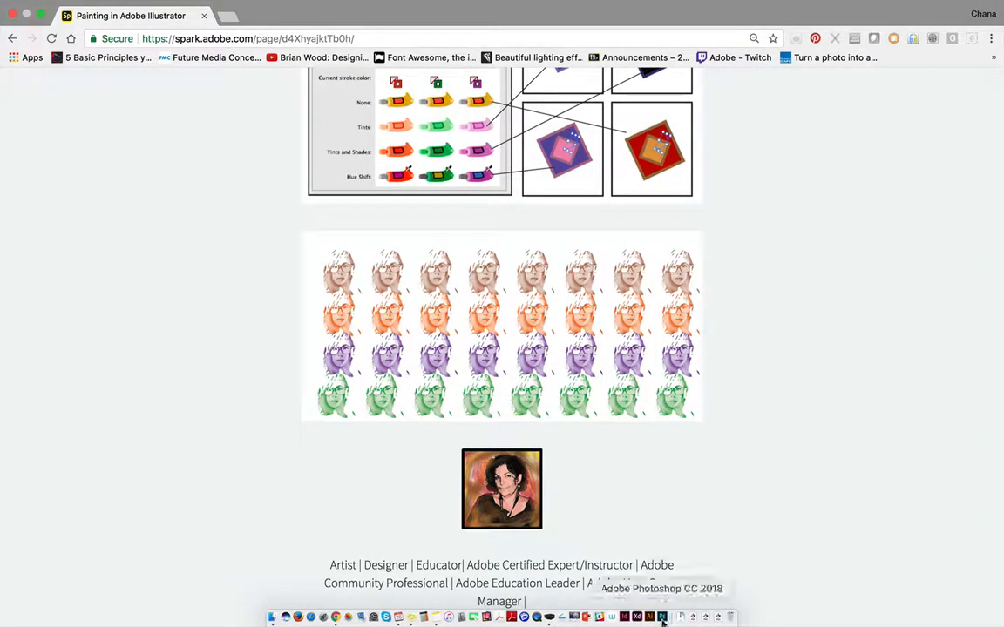
click(662, 617)
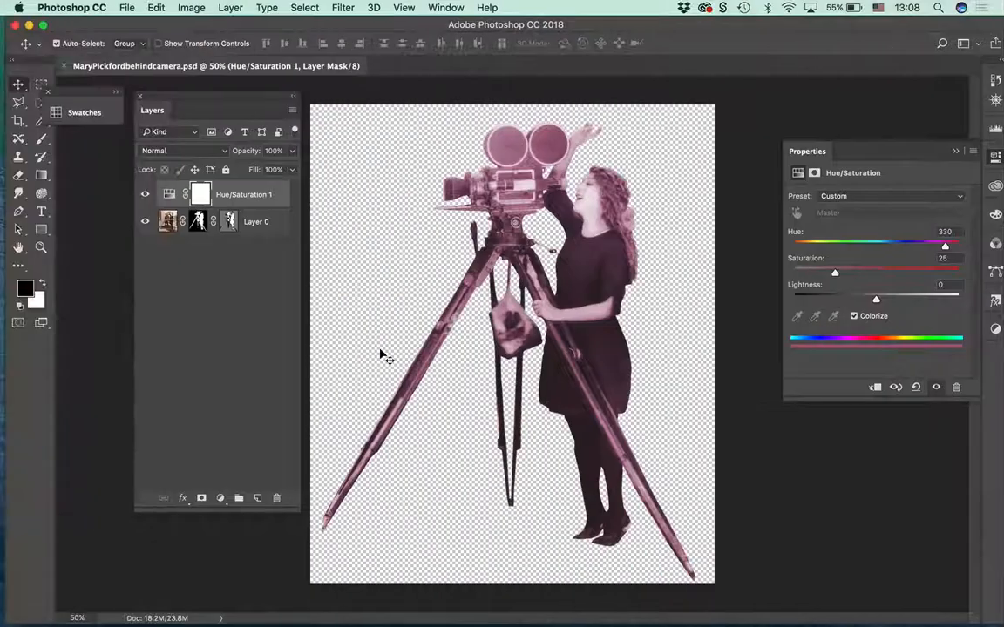
click(87, 8)
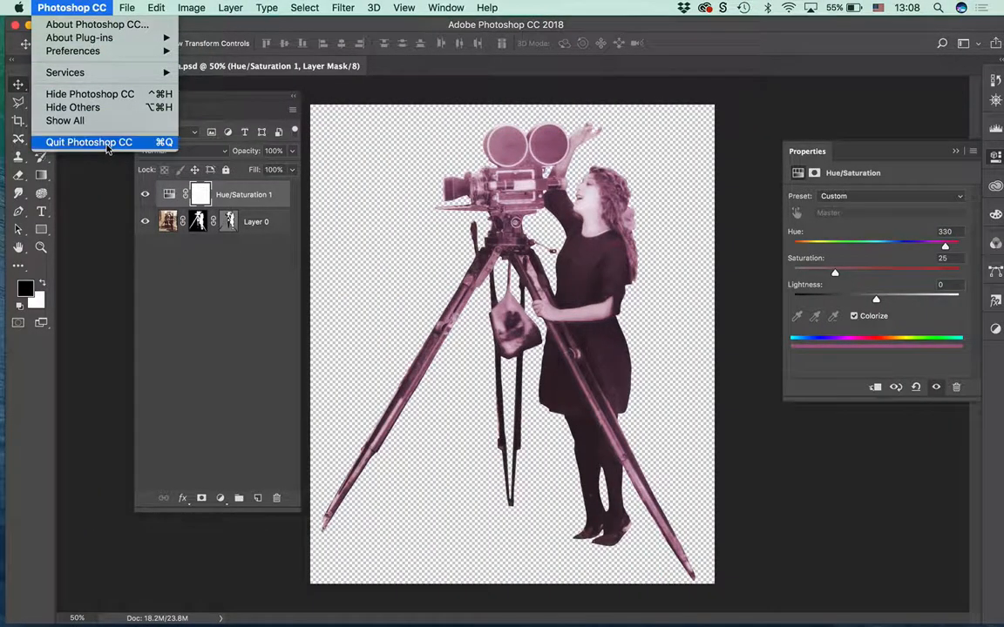
click(303, 234)
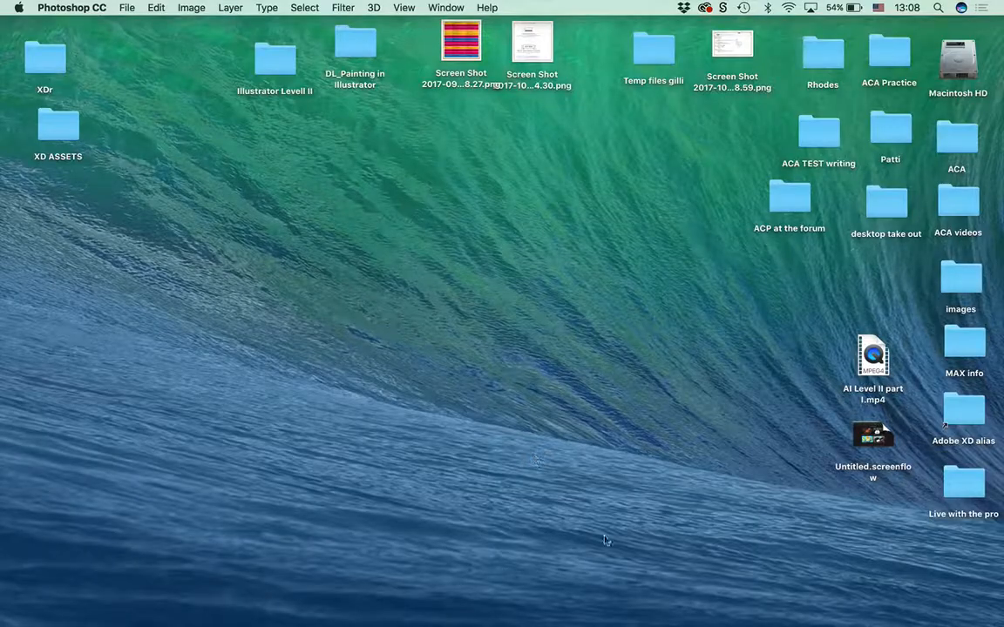
Step: Open Illustrator and apply the Painting workspace
click(680, 618)
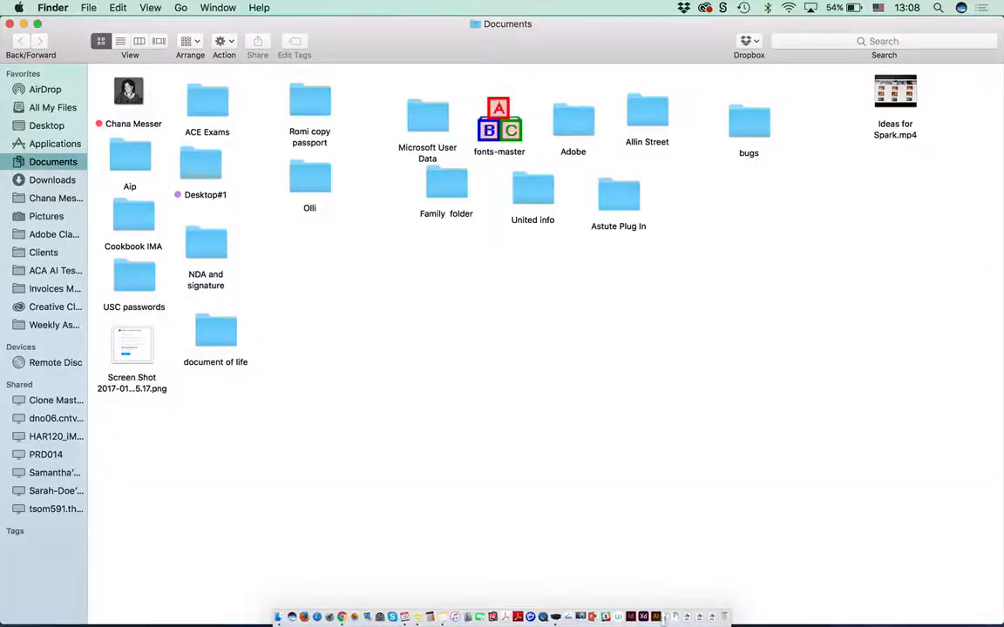
click(655, 617)
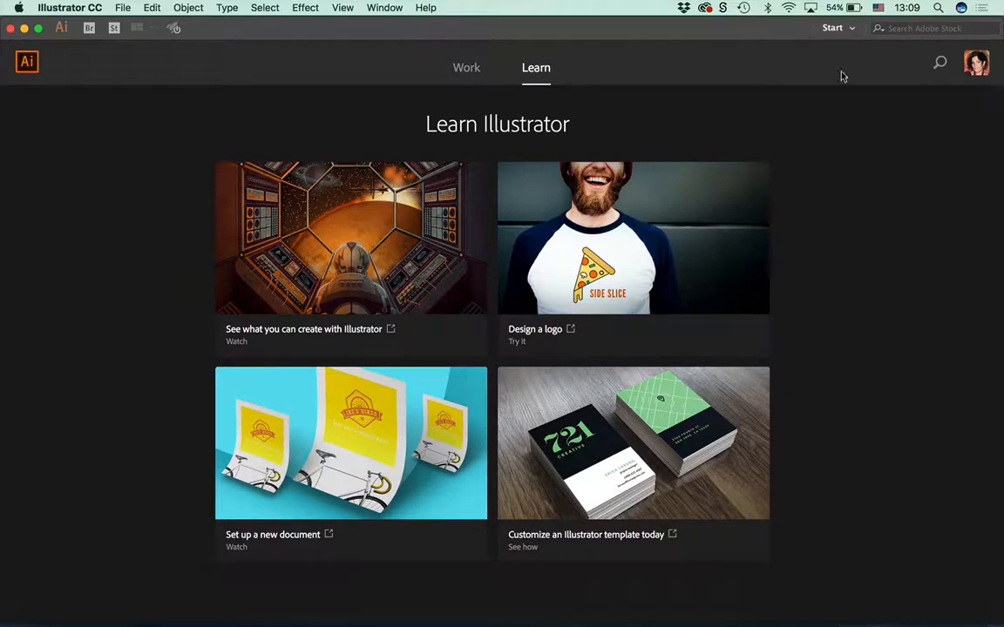
click(849, 30)
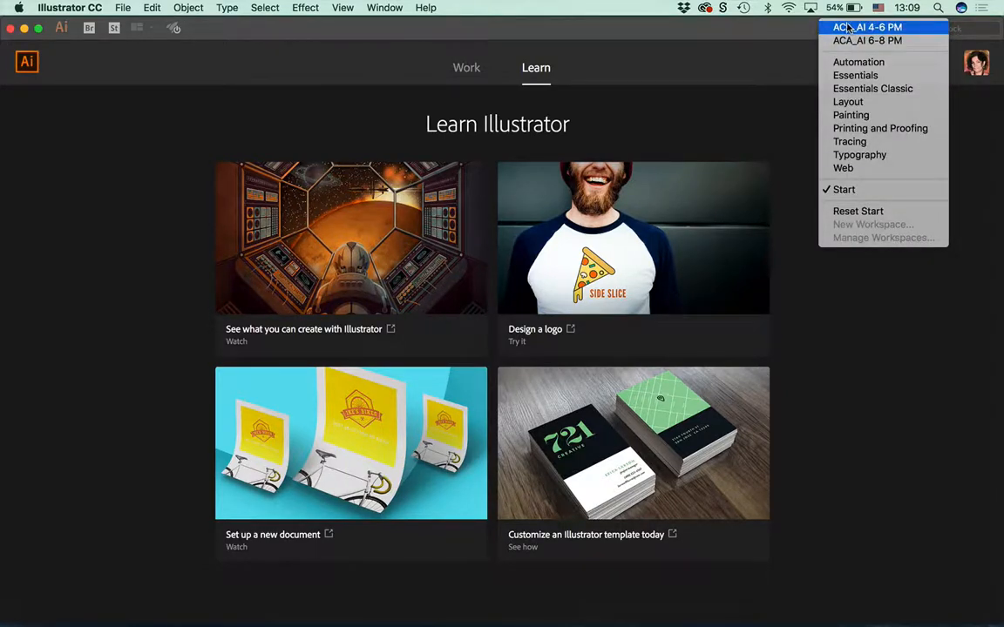
click(874, 120)
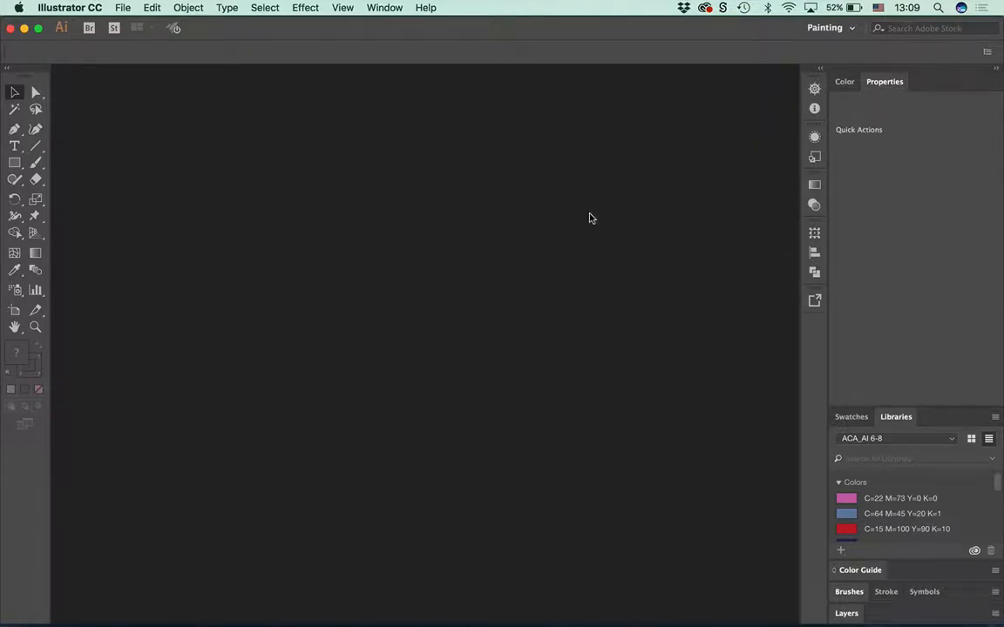
Step: View the Color and Properties panels, and bring the Swatches panel in front of the Libraries
click(848, 81)
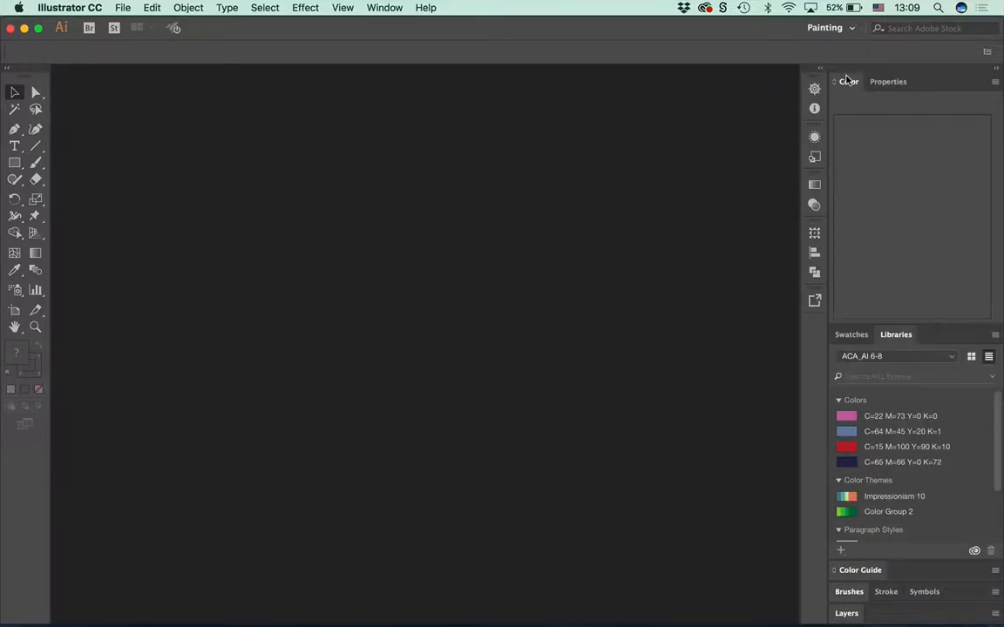
click(889, 81)
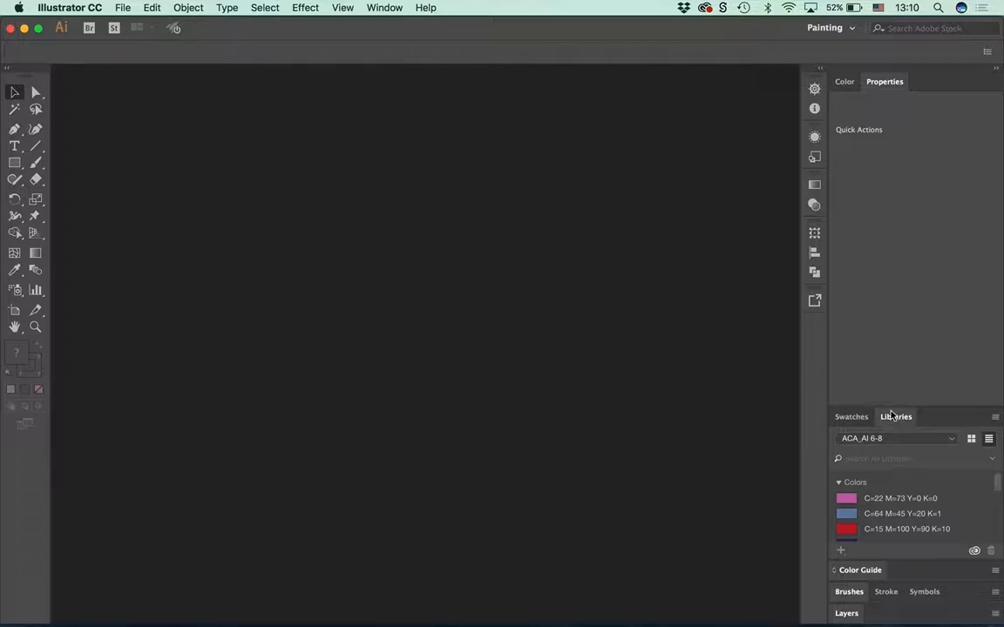
click(852, 418)
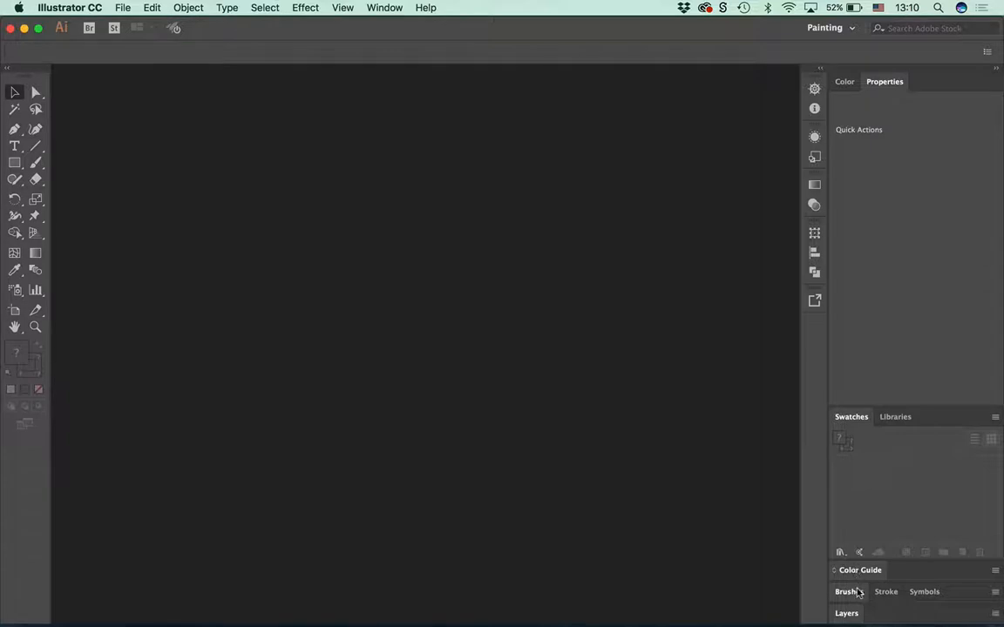
Step: Inspect the collapsed Appearance and Graphic Styles panels of the workspace
click(814, 90)
click(814, 90)
click(815, 89)
click(814, 90)
click(813, 136)
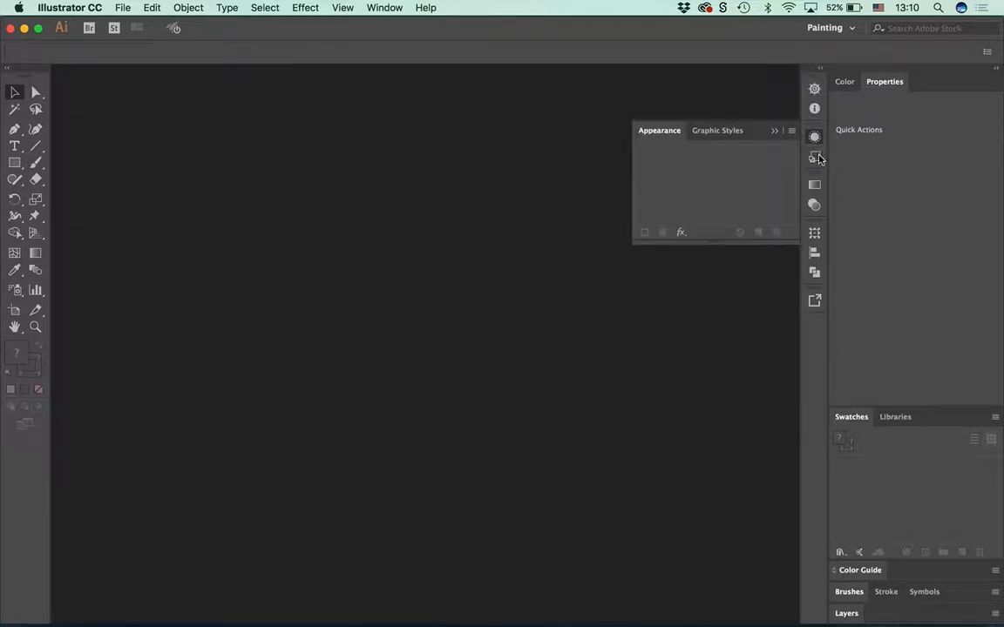
click(814, 158)
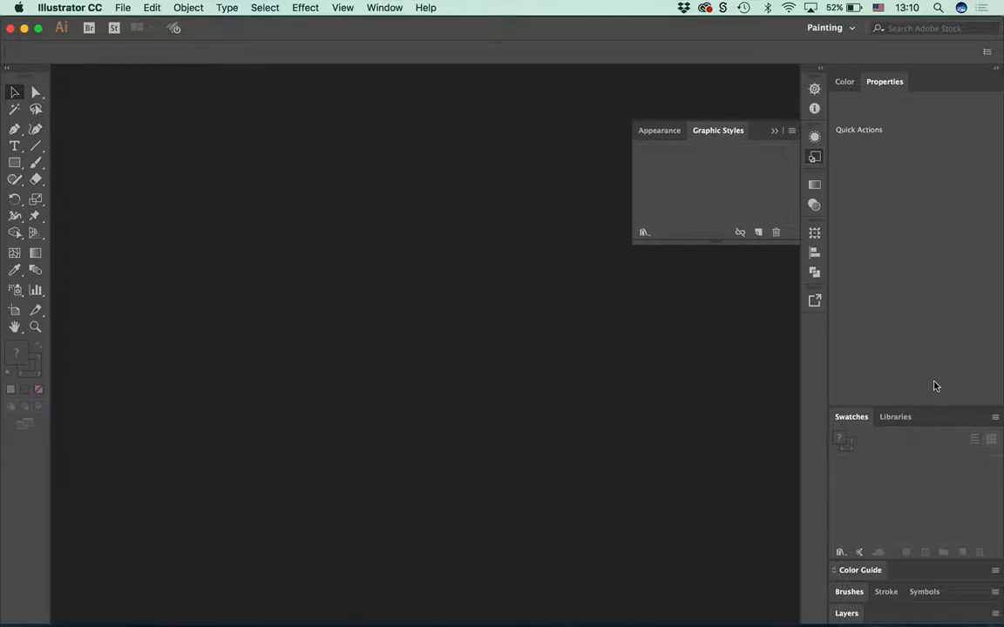
Step: Inspect the Gradient and Transparency panels, and collapse them again
click(814, 185)
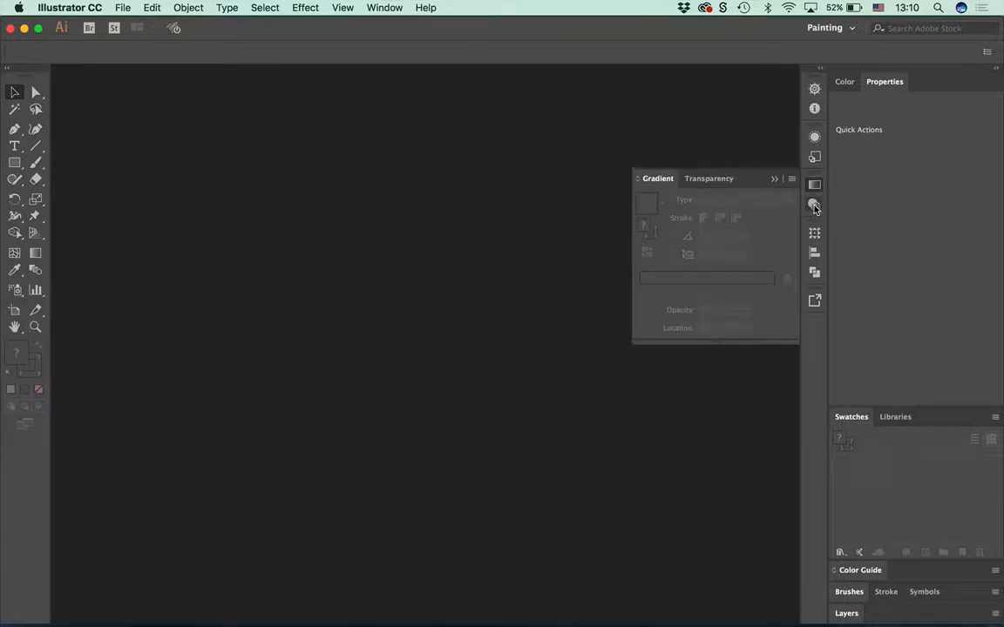
click(815, 204)
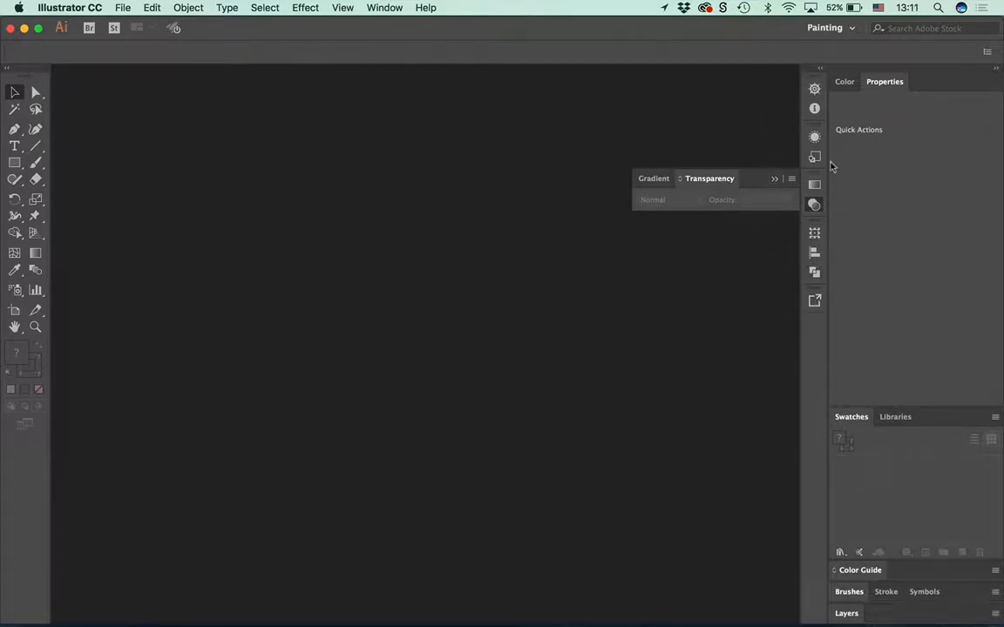
click(660, 179)
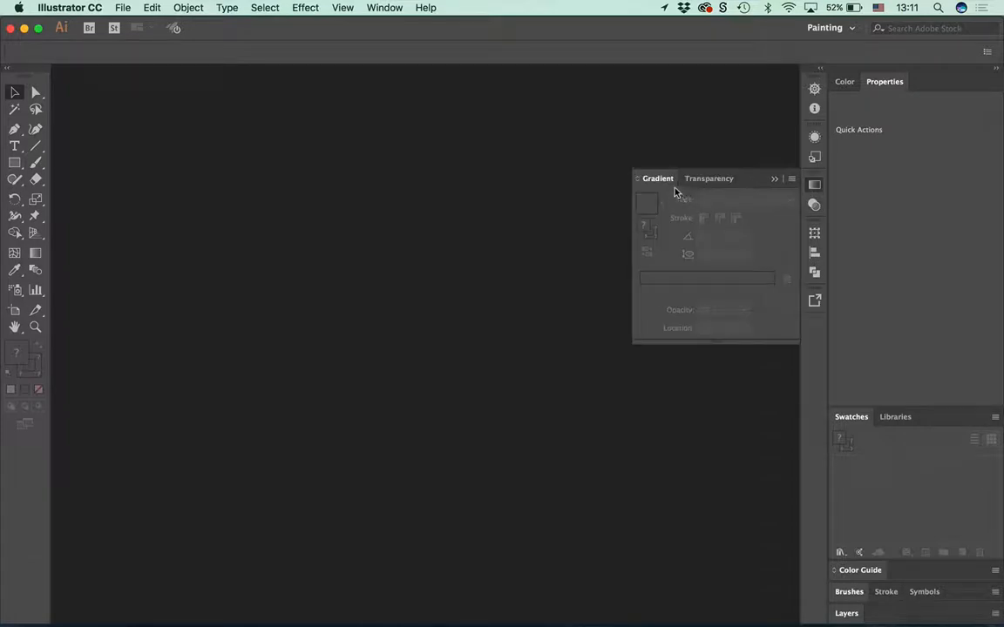
click(659, 178)
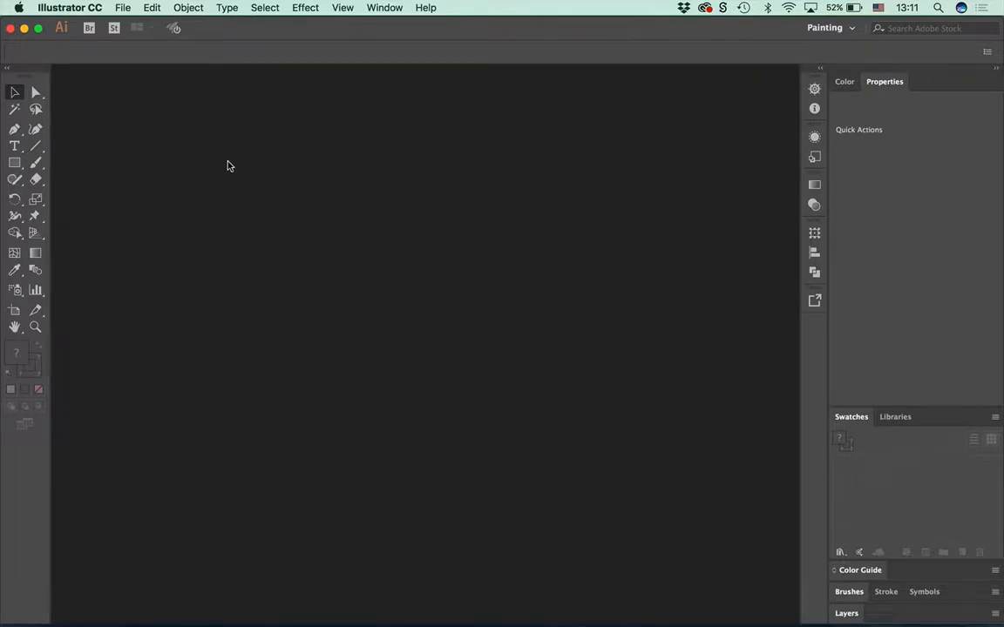
Step: Tear off the Direct Selection and Group Selection tools as a floating group beside the toolbox
click(36, 92)
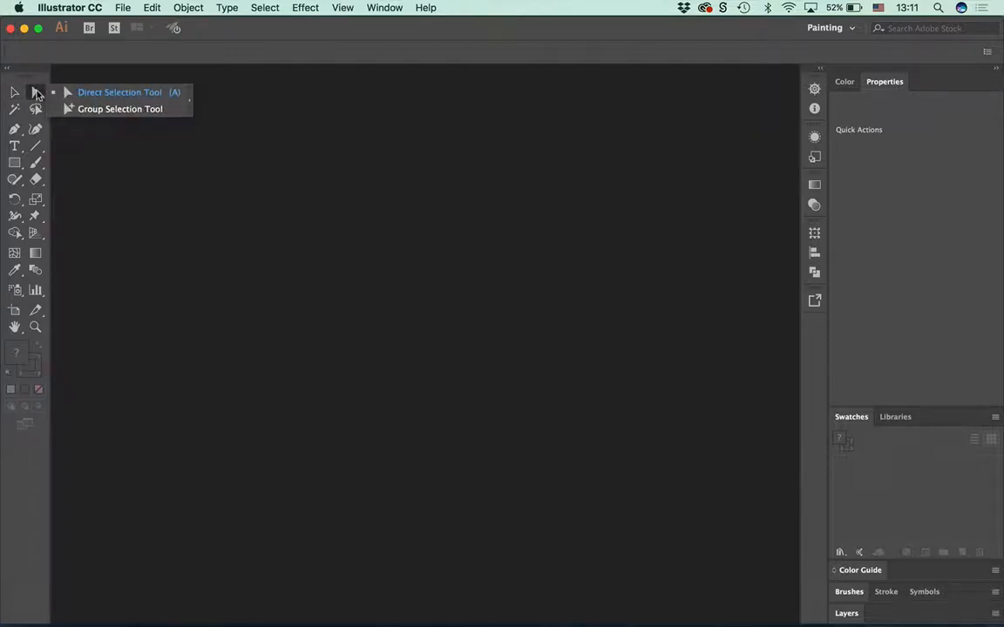
click(188, 95)
drag(74, 110, 119, 84)
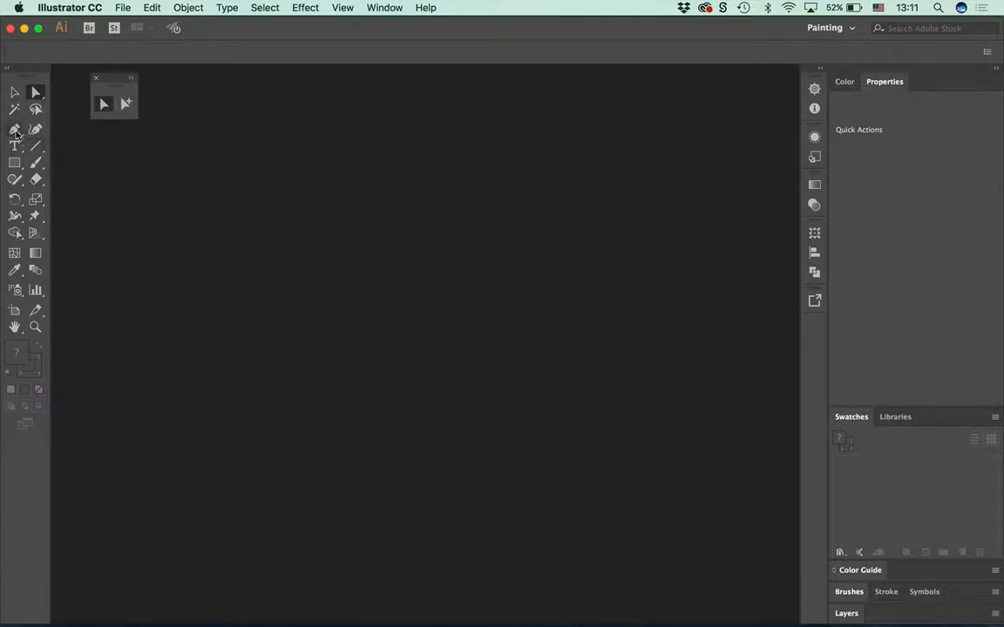
Step: Tear off the Pen tool group and place it beside the floating selection tools
click(14, 129)
click(184, 155)
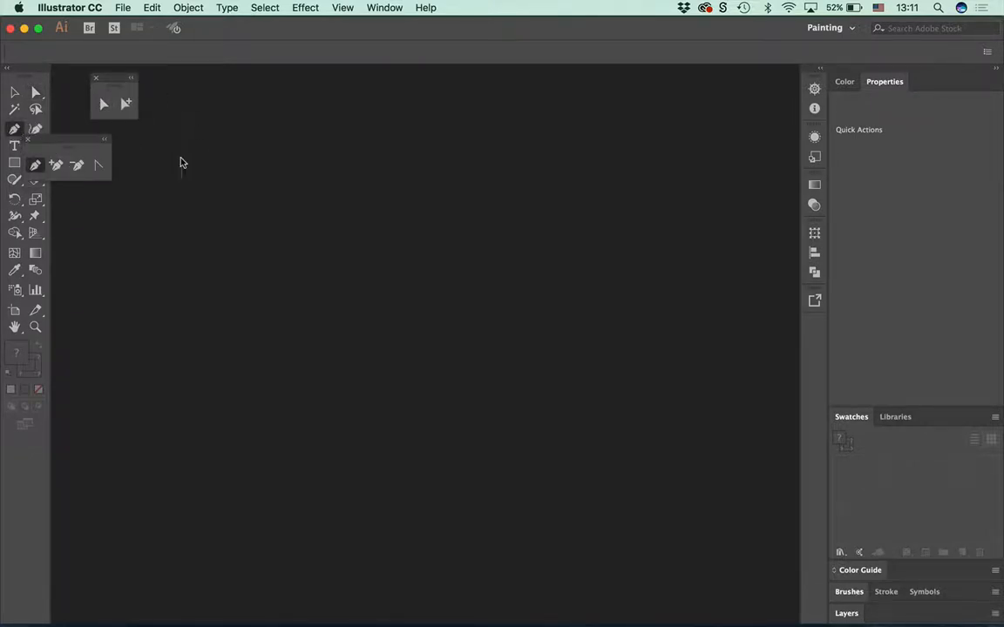
mouse_move(51, 131)
mouse_down()
mouse_move(205, 112)
mouse_move(216, 67)
mouse_up()
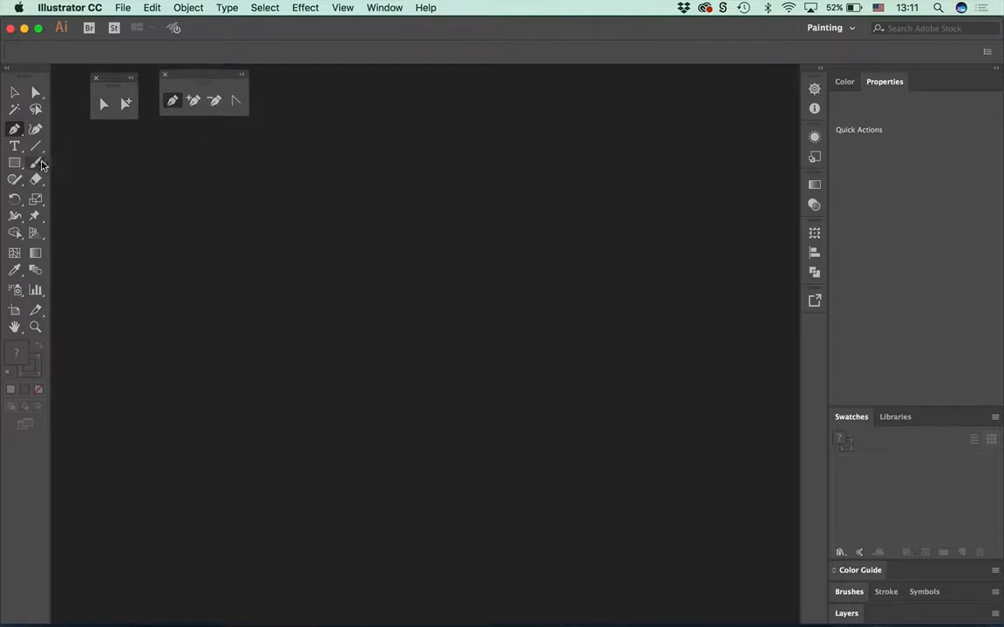
Step: Tear off the Paintbrush and Blob Brush group beside the floating pen tools, try the Blob Brush, and make the Paintbrush active
click(35, 163)
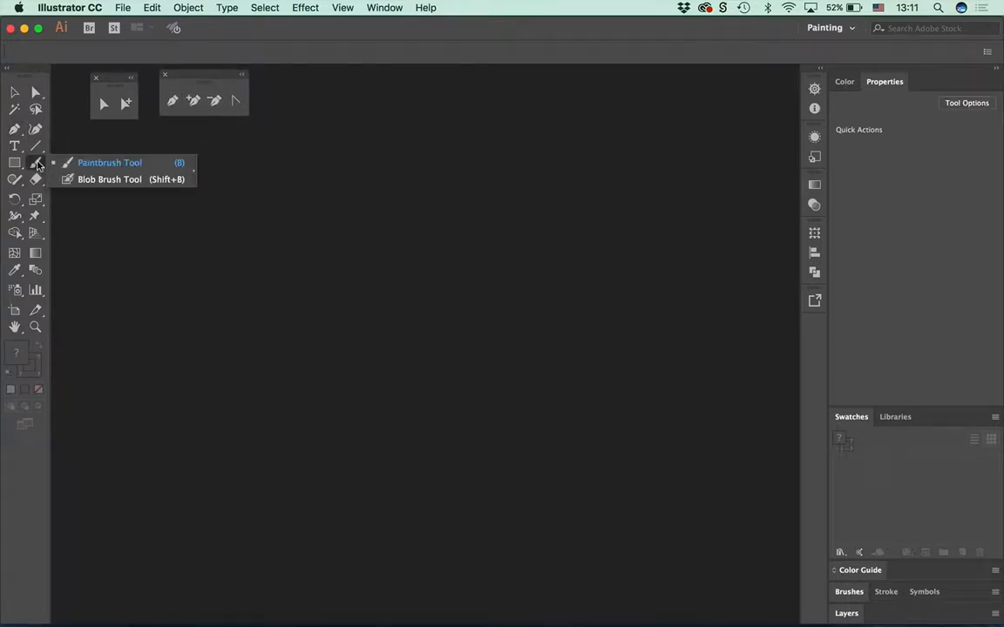
click(192, 171)
mouse_move(64, 184)
mouse_down()
mouse_move(181, 161)
mouse_move(283, 90)
mouse_up()
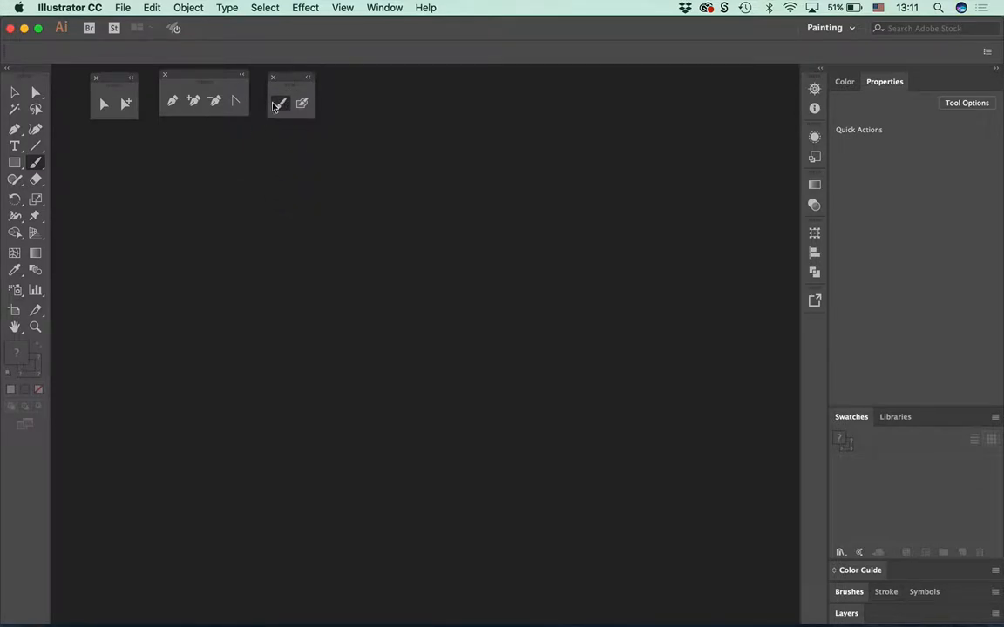
click(301, 103)
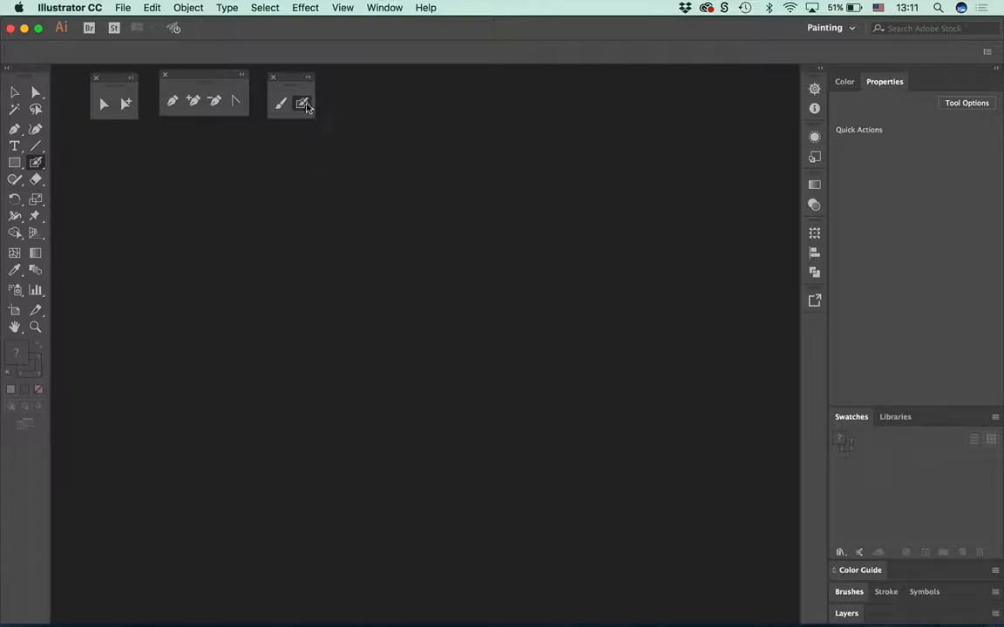
key(b)
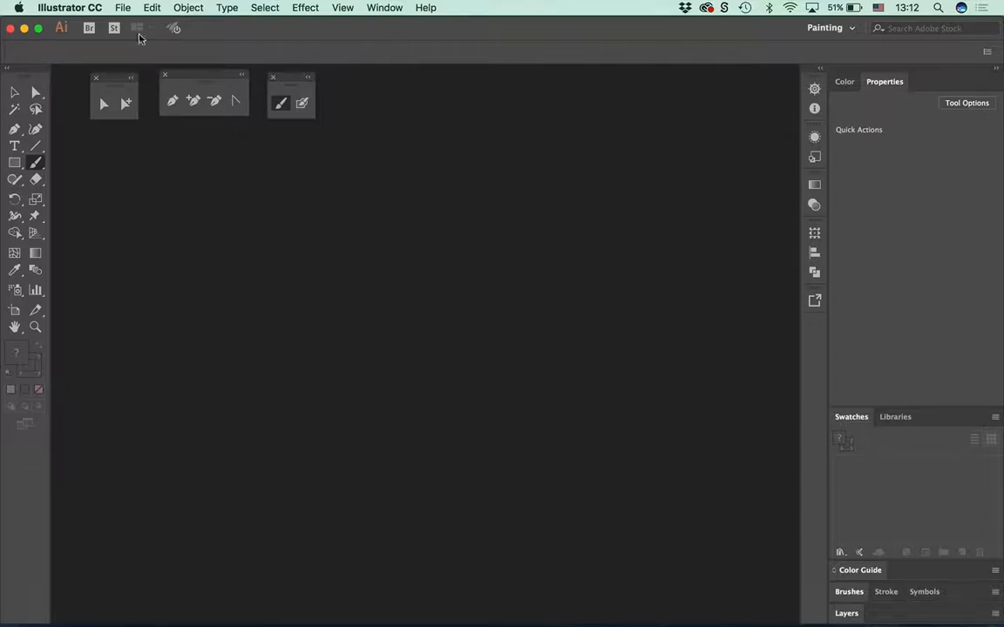
Step: Create a new portrait Letter document, 8.5 x 11 in, CMYK at 300 ppi, named blob brush
click(122, 7)
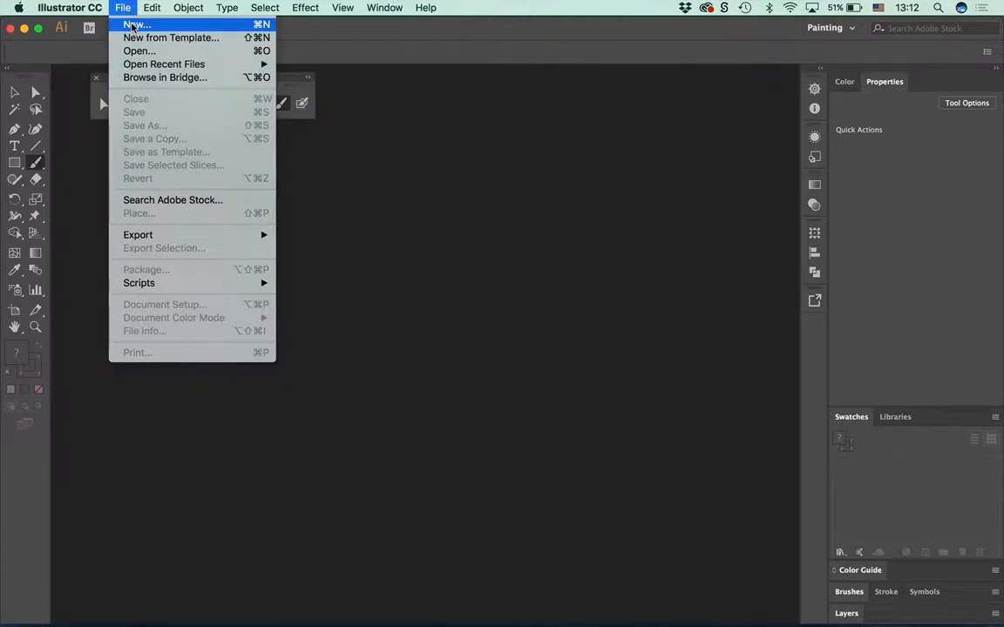
click(133, 25)
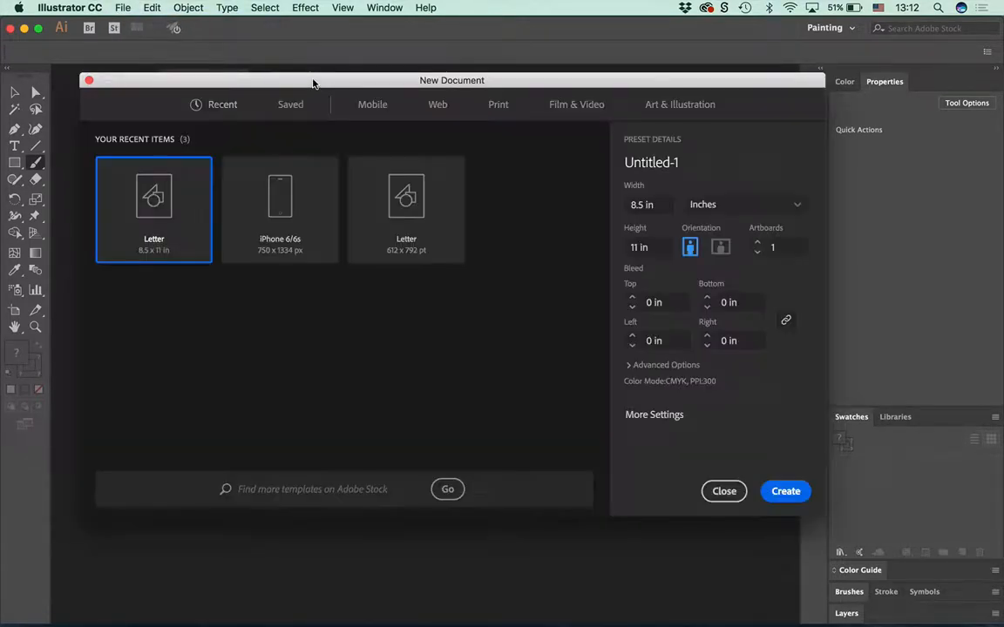
drag(314, 82, 291, 78)
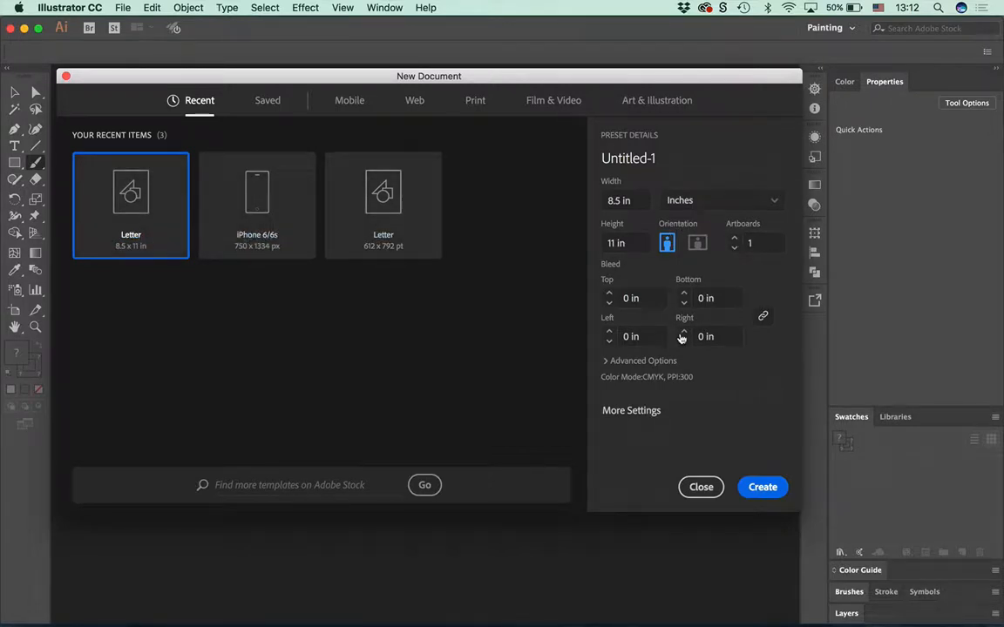
click(634, 411)
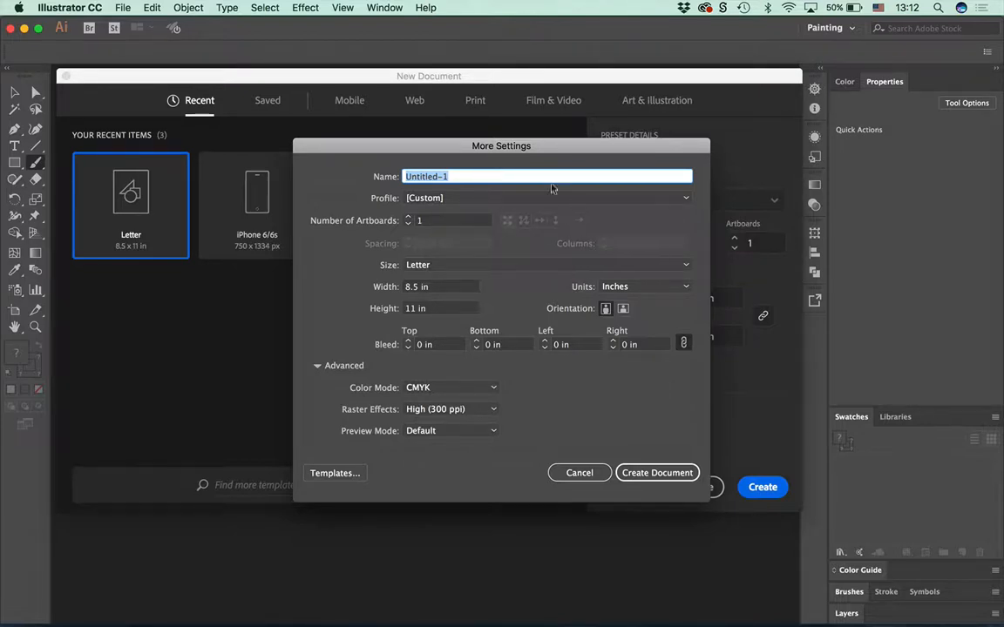
text(blob)
text(rush)
click(660, 473)
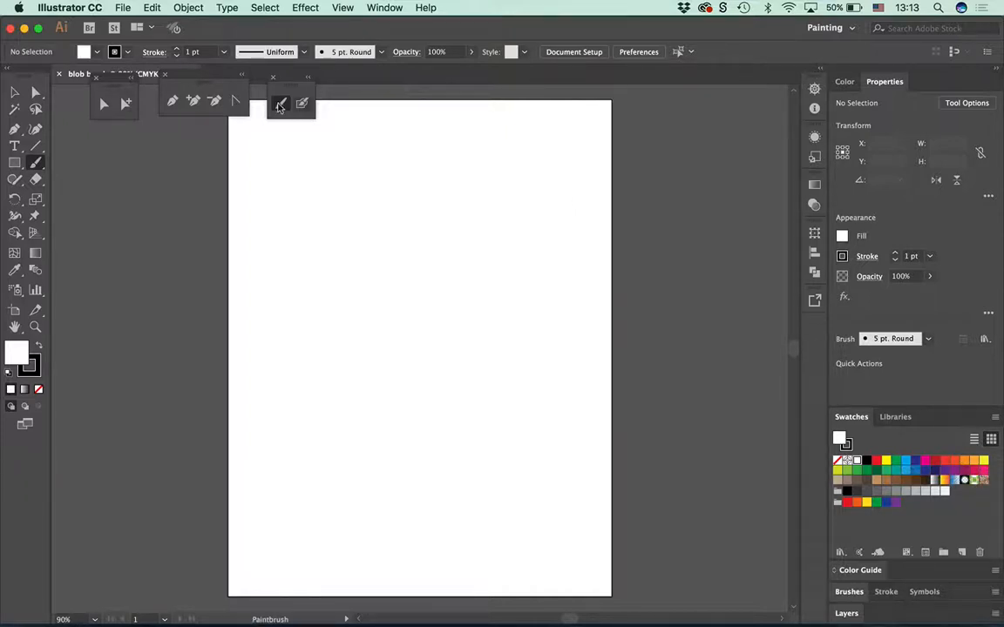
Step: Place the floating Paintbrush group below the floating selection tools, and undock the Swatches panel to float beside the artboard
drag(289, 81, 262, 122)
drag(227, 154, 78, 160)
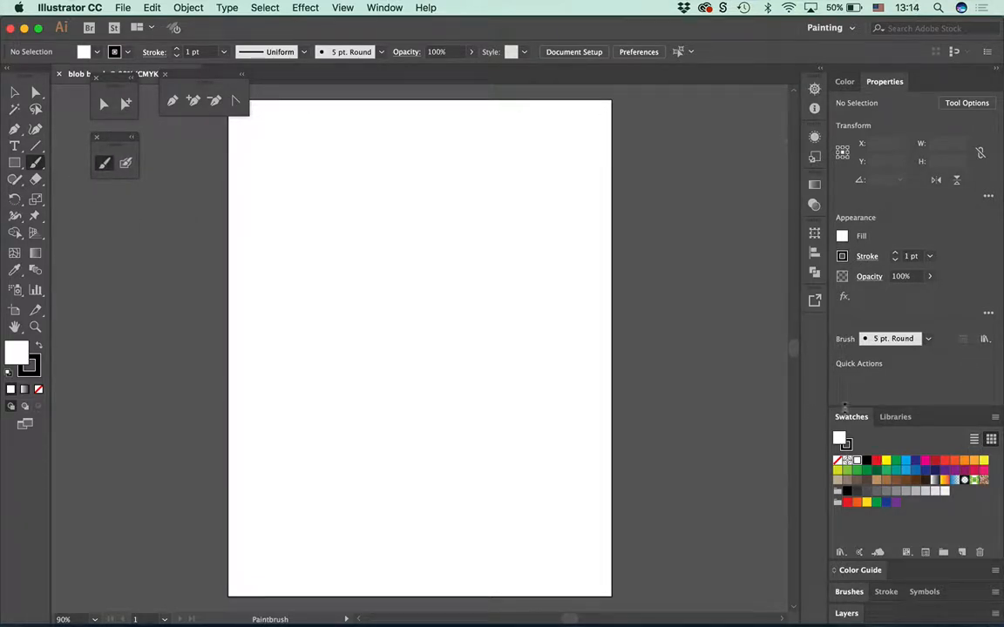
drag(850, 416, 699, 116)
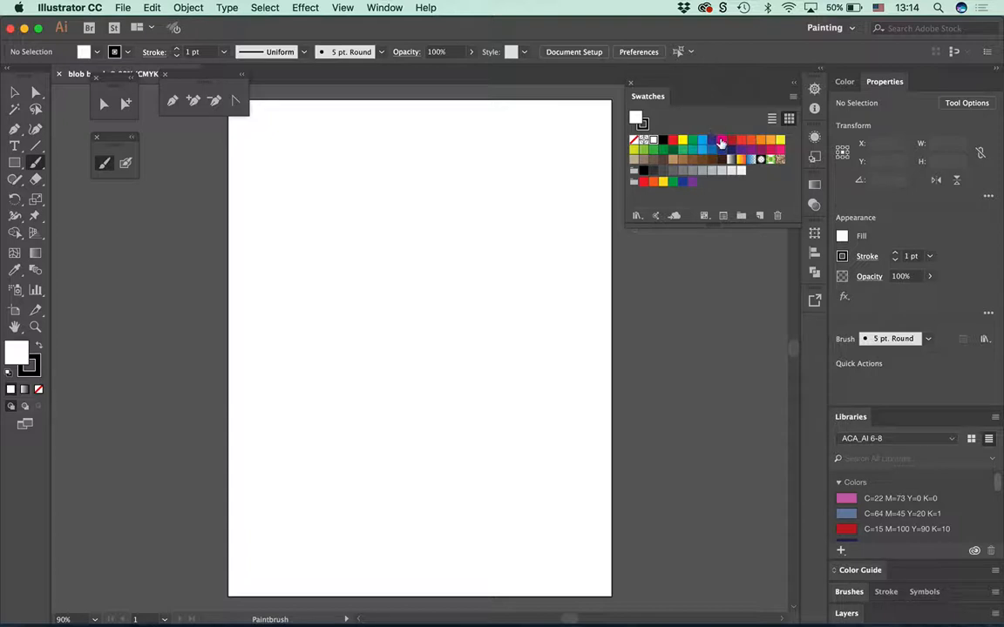
Step: Set the fill colour to an orange-red swatch, and look at the stroke colour choices without changing them
click(721, 141)
click(741, 141)
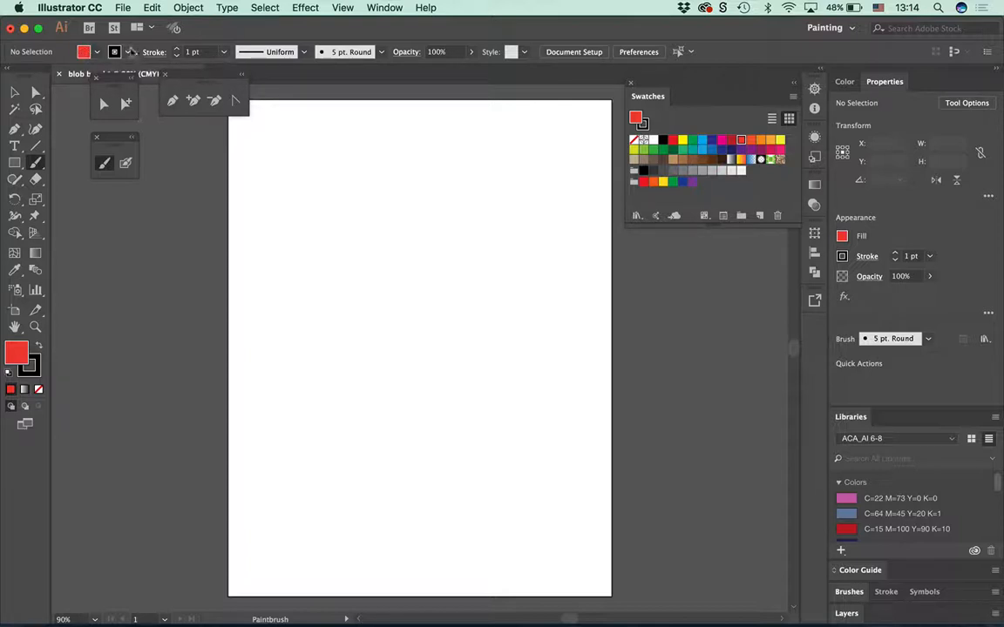
click(128, 53)
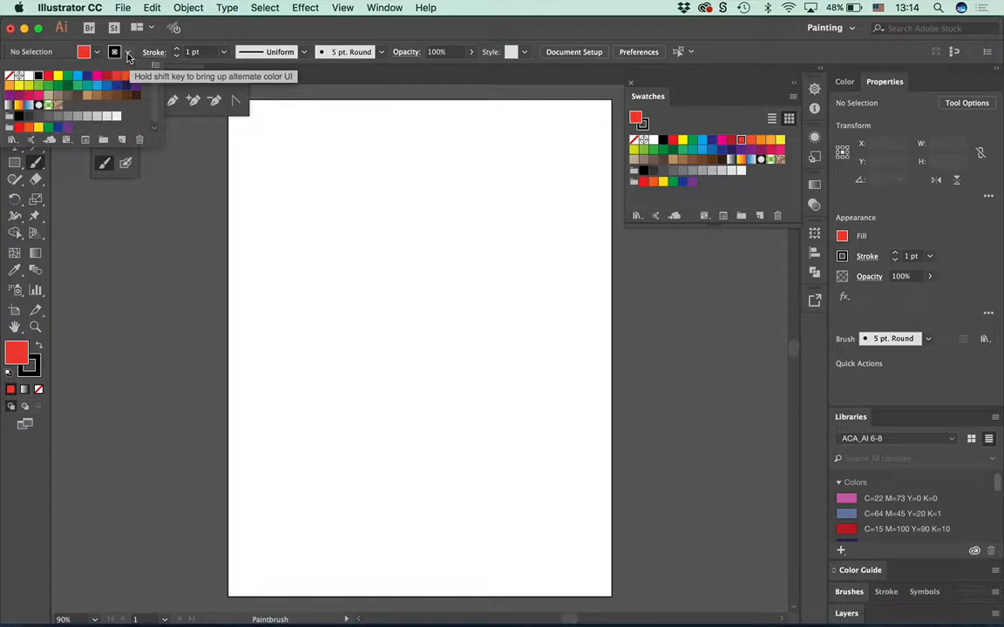
click(128, 53)
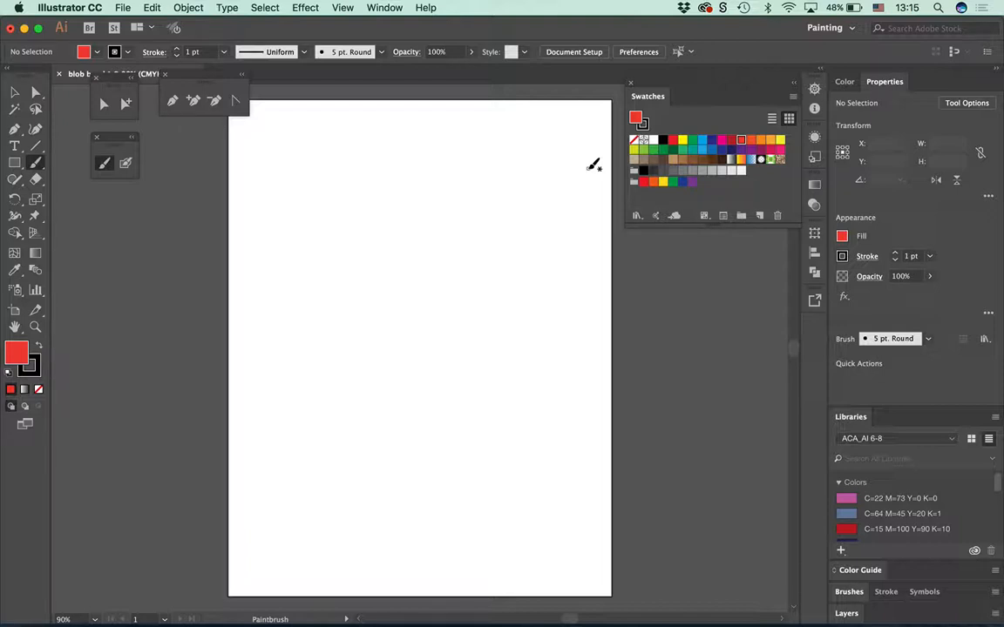
Step: Make the Blob Brush active and enable Keep Selected and Merge Only with Selection in its tool options
click(126, 164)
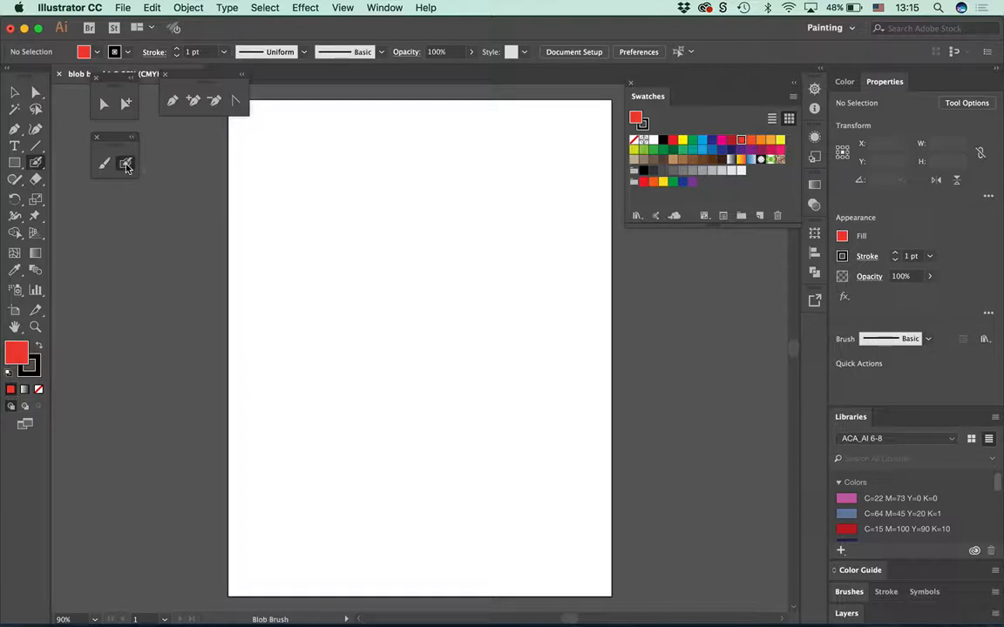
drag(109, 137, 102, 127)
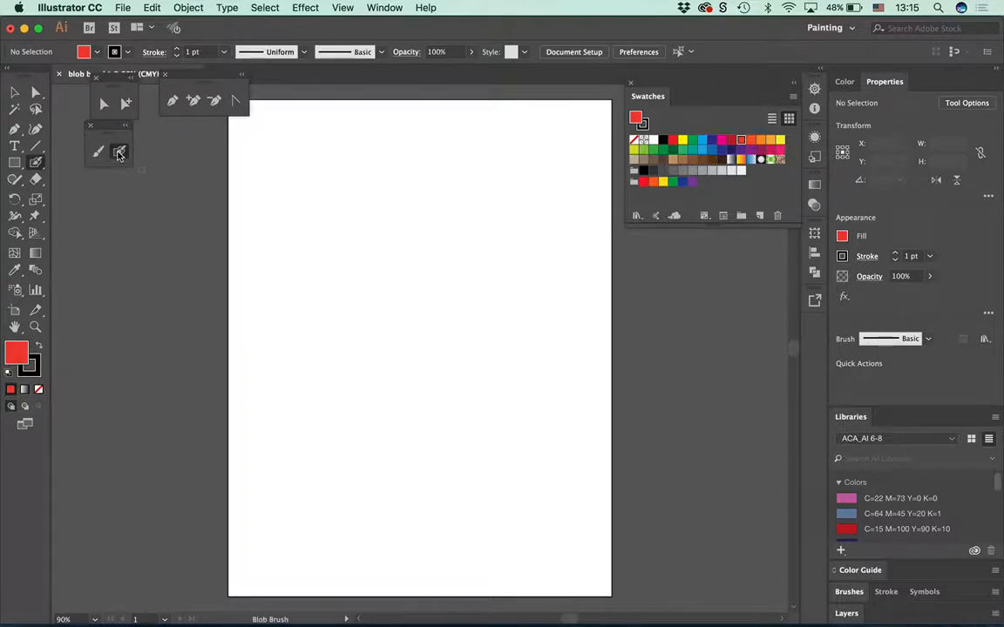
double_click(120, 155)
drag(385, 160, 367, 39)
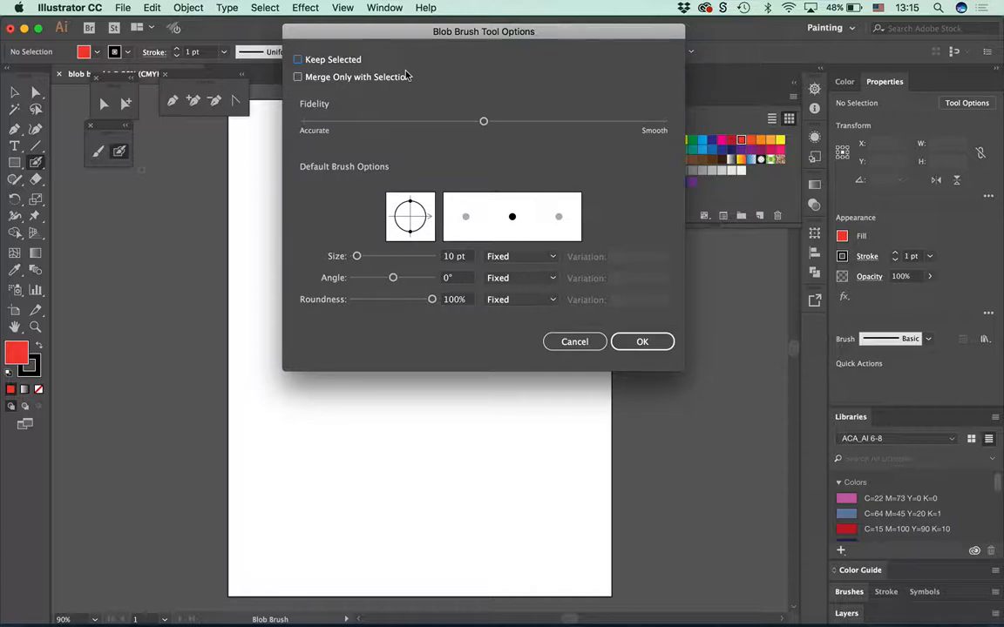
click(297, 60)
click(298, 77)
Step: Try the Blob Brush fidelity at the Accurate and Smooth ends, and return it to the middle setting
drag(484, 128, 279, 122)
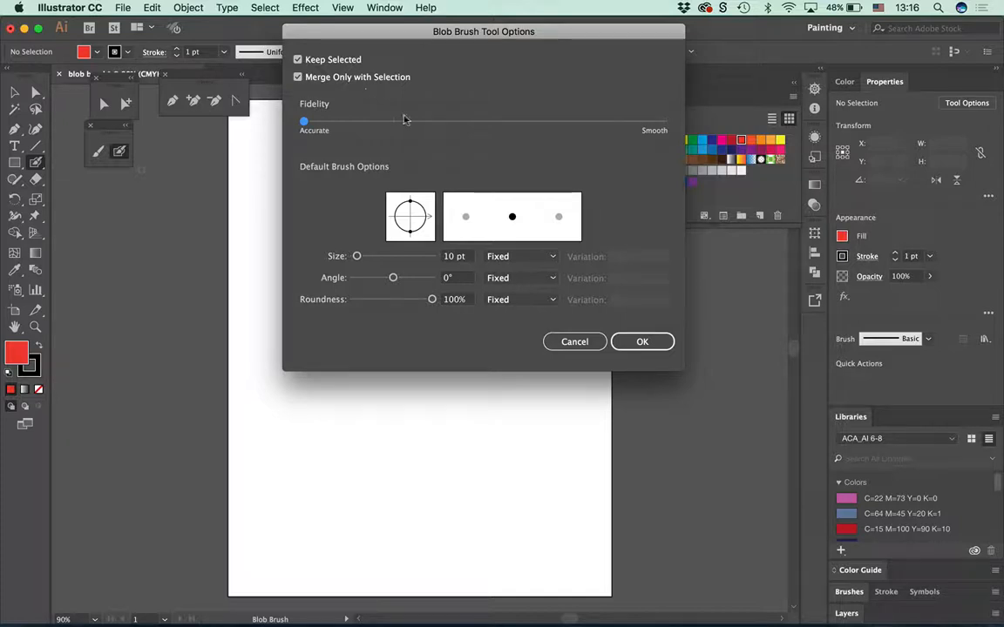
drag(304, 122, 394, 122)
drag(480, 114, 681, 128)
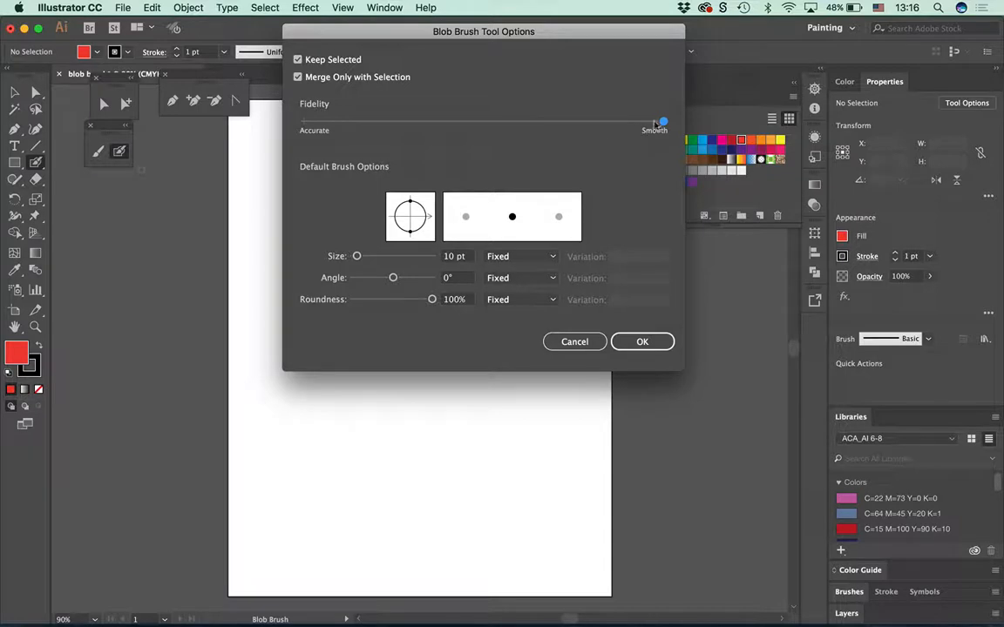
drag(662, 123, 462, 128)
click(418, 124)
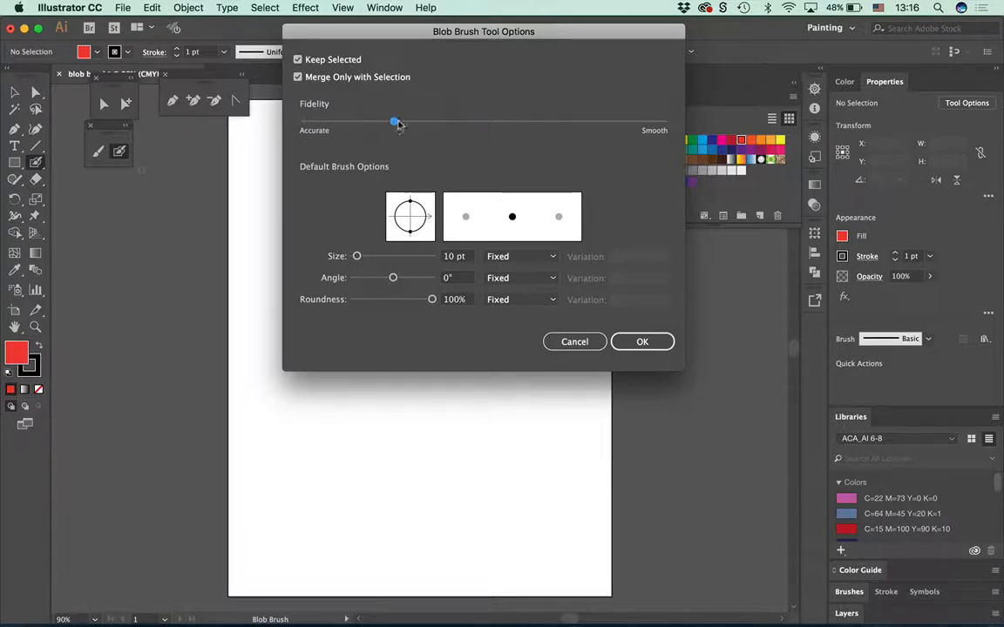
click(480, 124)
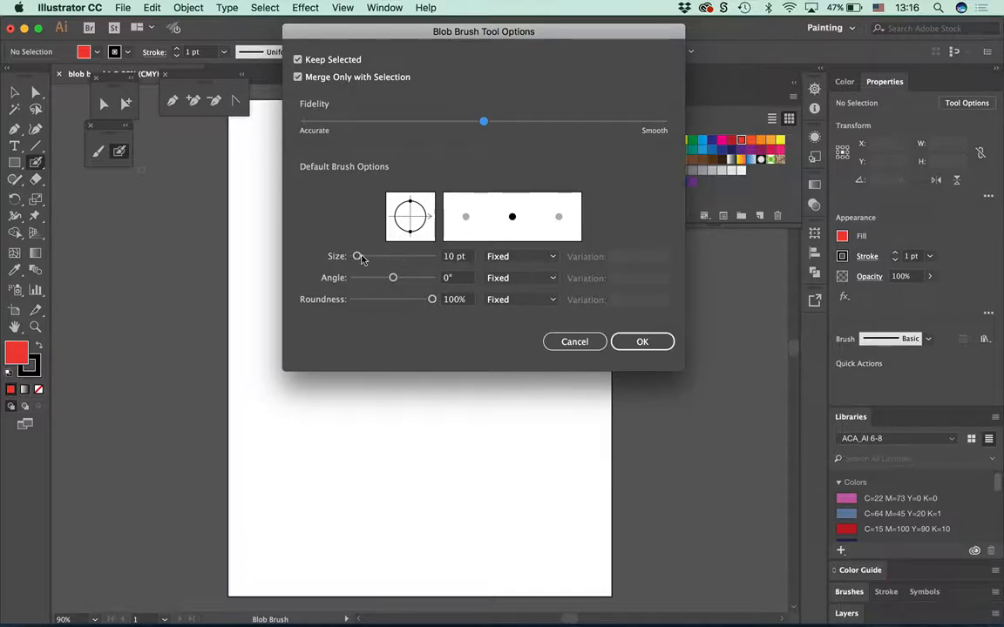
Step: Set the Blob Brush size to 14 pt with a Random variation of 10 pt
mouse_move(361, 259)
mouse_down()
mouse_move(378, 259)
mouse_move(362, 259)
mouse_up()
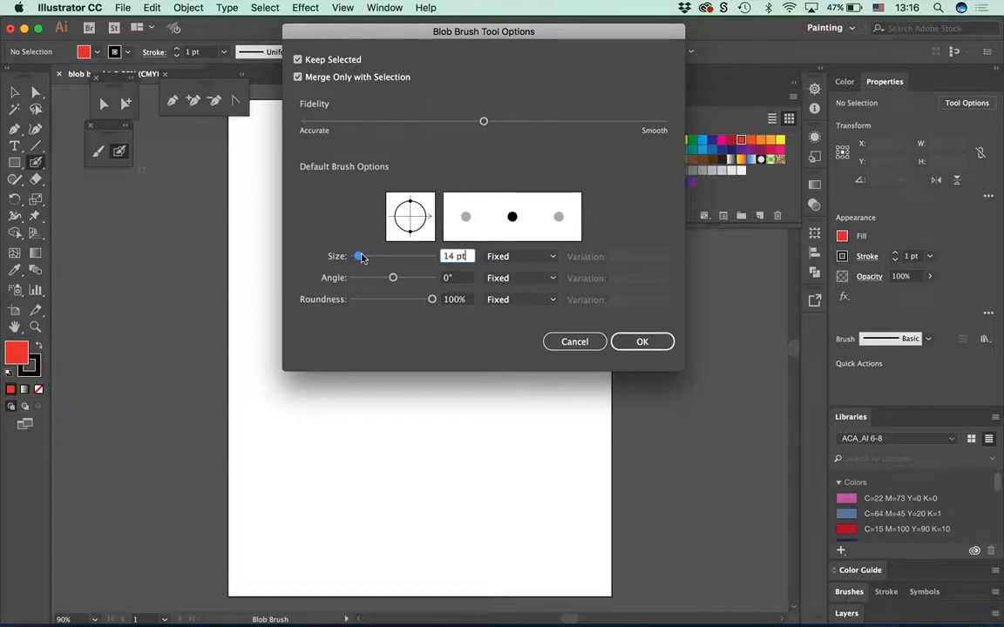
click(512, 258)
click(513, 287)
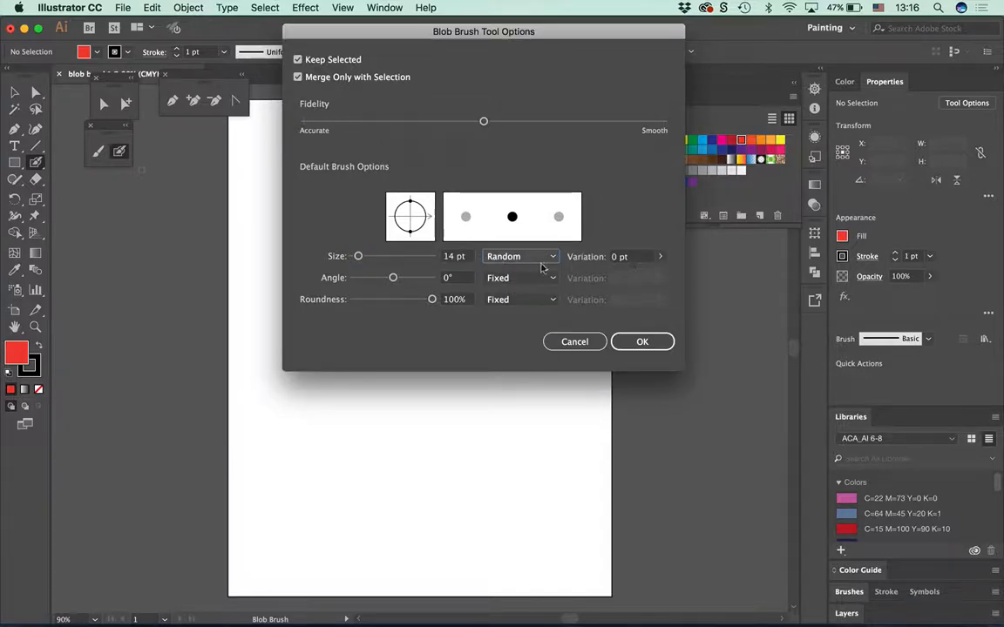
click(660, 257)
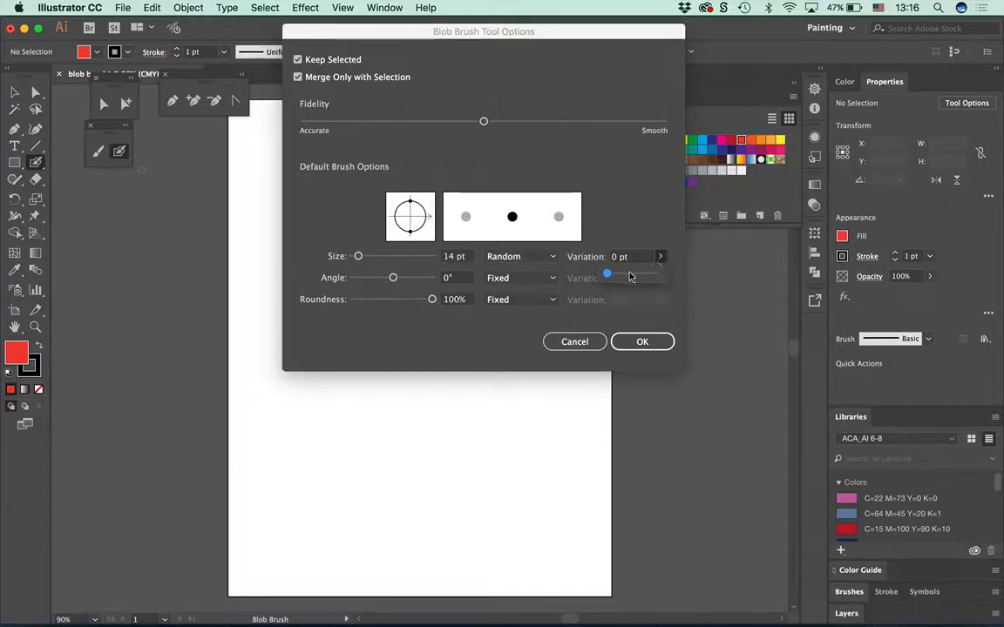
drag(607, 274, 642, 274)
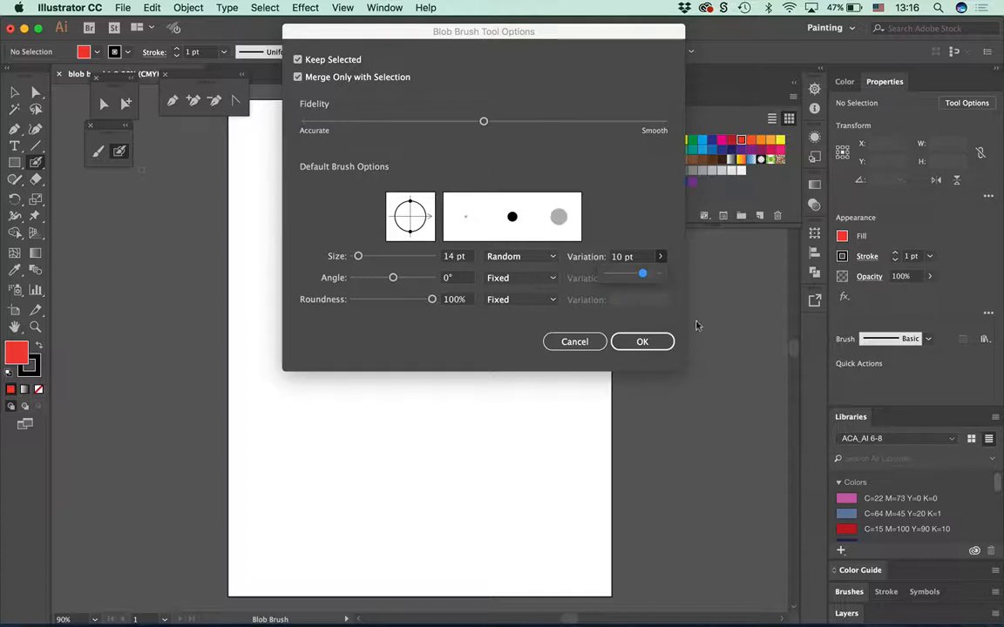
click(634, 226)
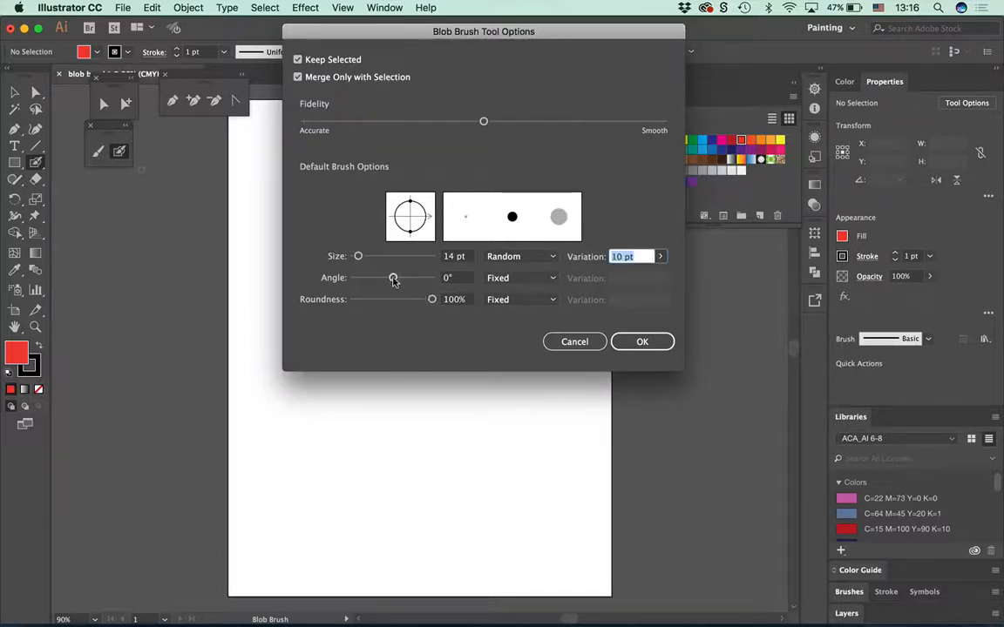
Step: Set the Blob Brush angle to -60° with a Random variation of about 61°
mouse_move(392, 277)
mouse_down()
mouse_move(371, 277)
mouse_move(380, 278)
mouse_up()
click(501, 278)
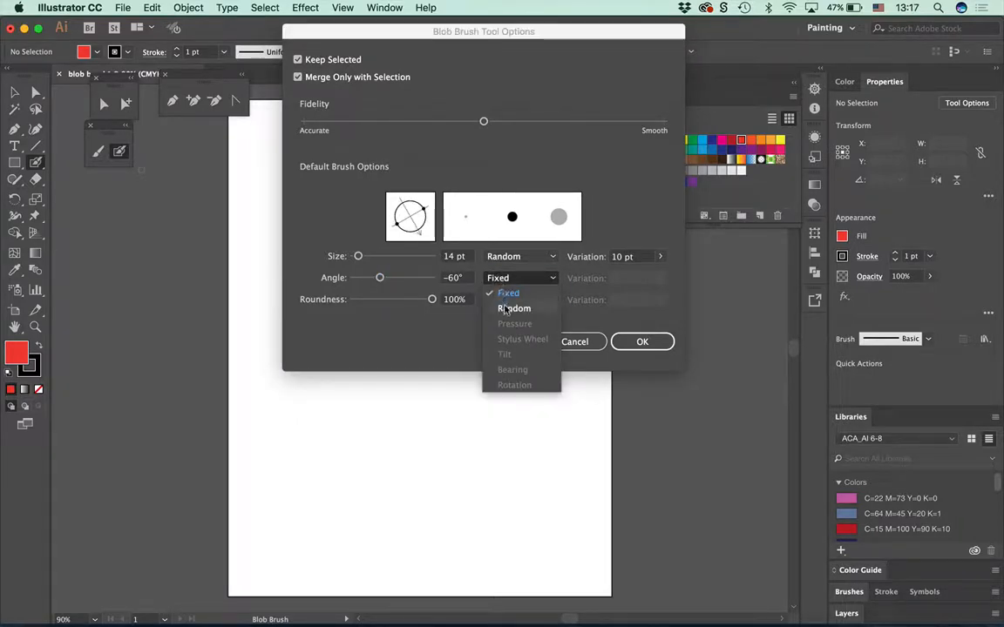
click(511, 307)
click(647, 278)
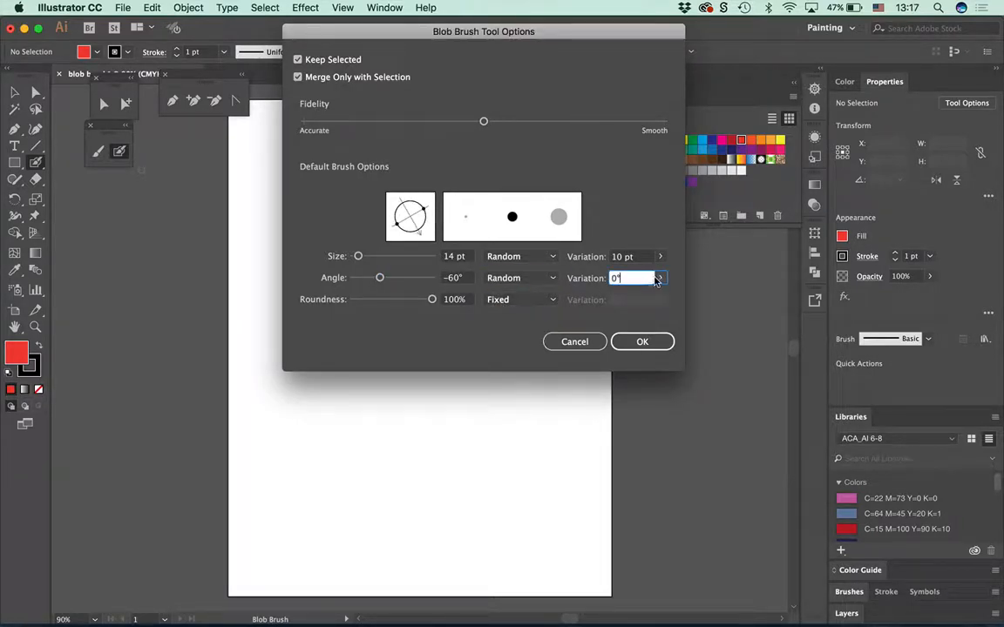
drag(658, 278, 624, 296)
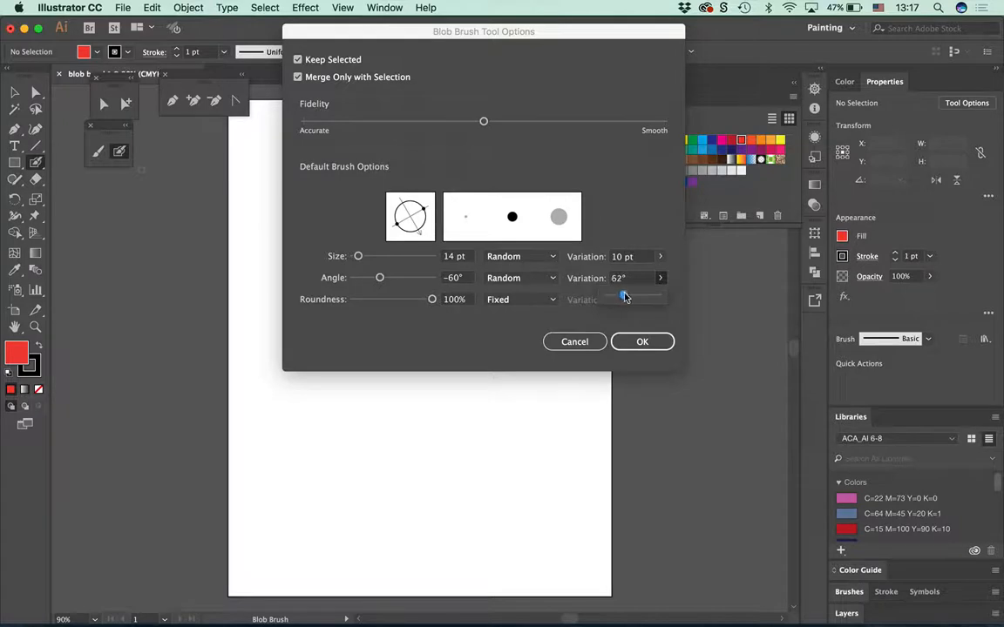
Step: Set the brush roundness to 68% with a Random variation of 19%, rotate the brush angle to 35°, and accept the options
mouse_move(431, 299)
mouse_down()
mouse_move(381, 299)
mouse_move(406, 299)
mouse_up()
mouse_move(403, 207)
mouse_down()
mouse_move(393, 219)
mouse_move(424, 204)
mouse_up()
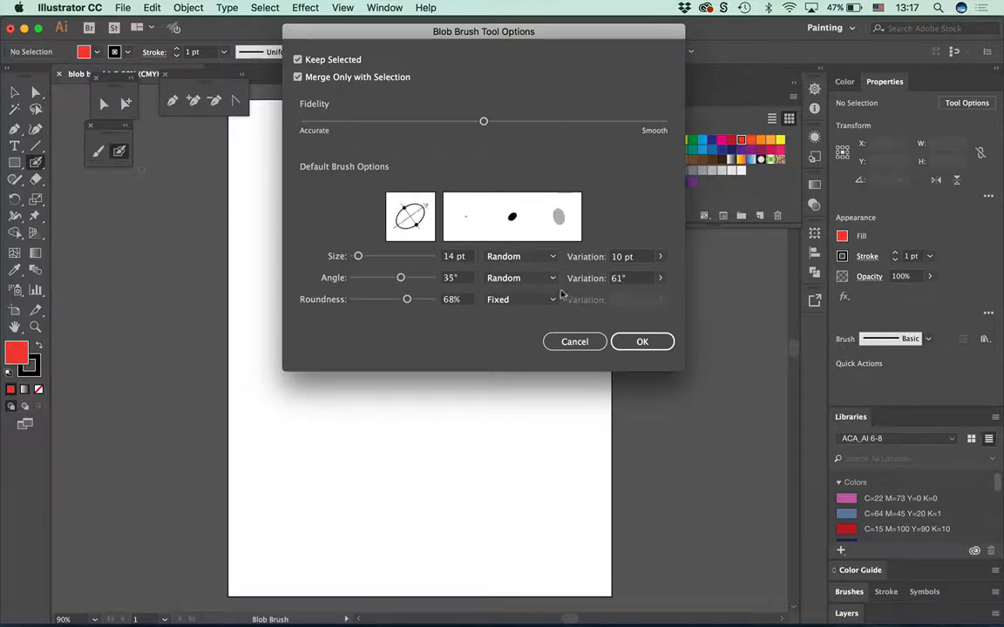
click(502, 302)
click(514, 330)
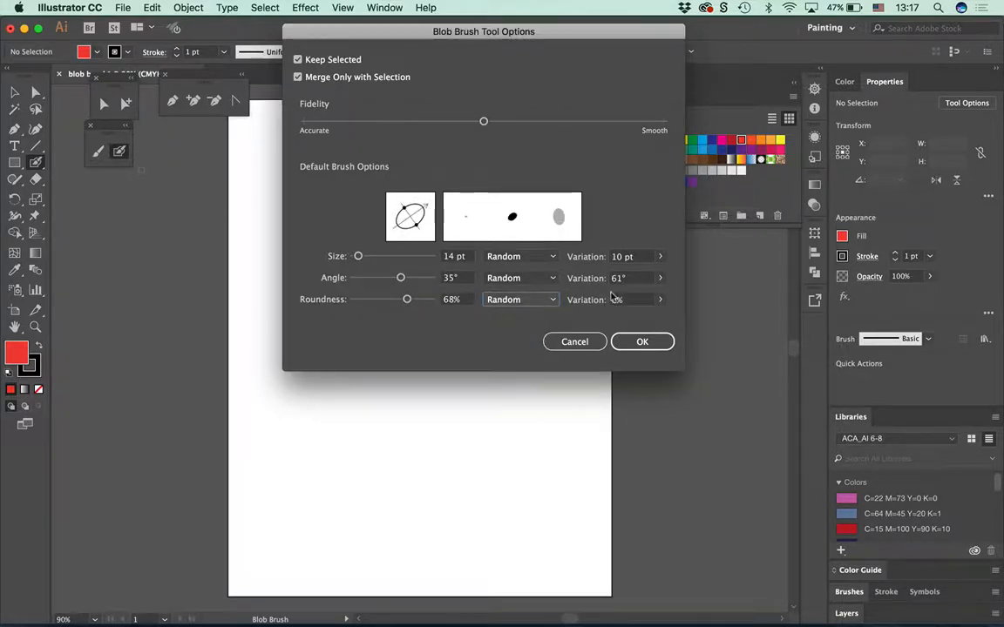
click(658, 299)
drag(607, 320, 637, 317)
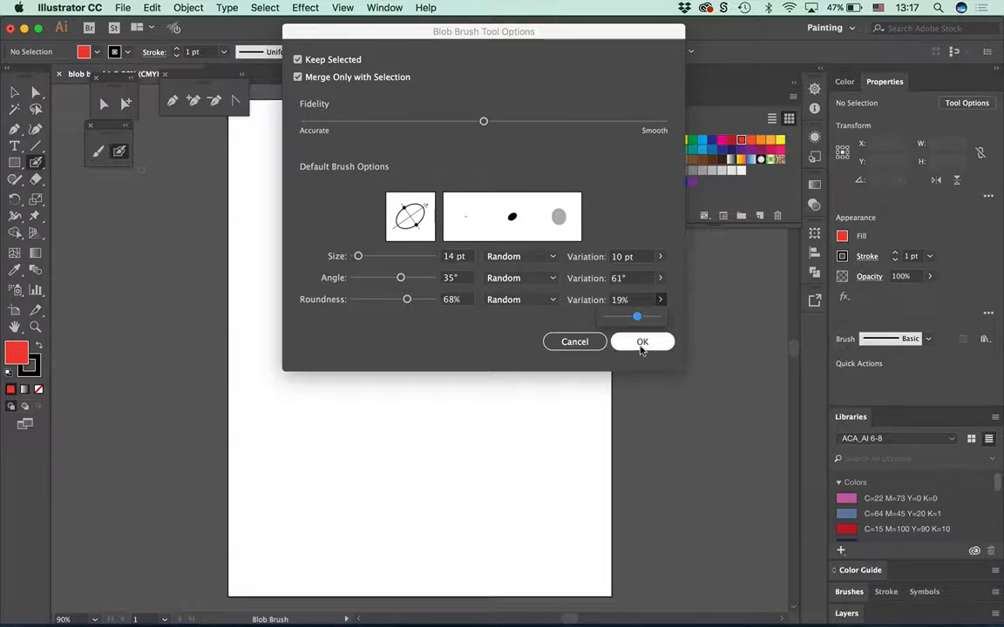
click(637, 342)
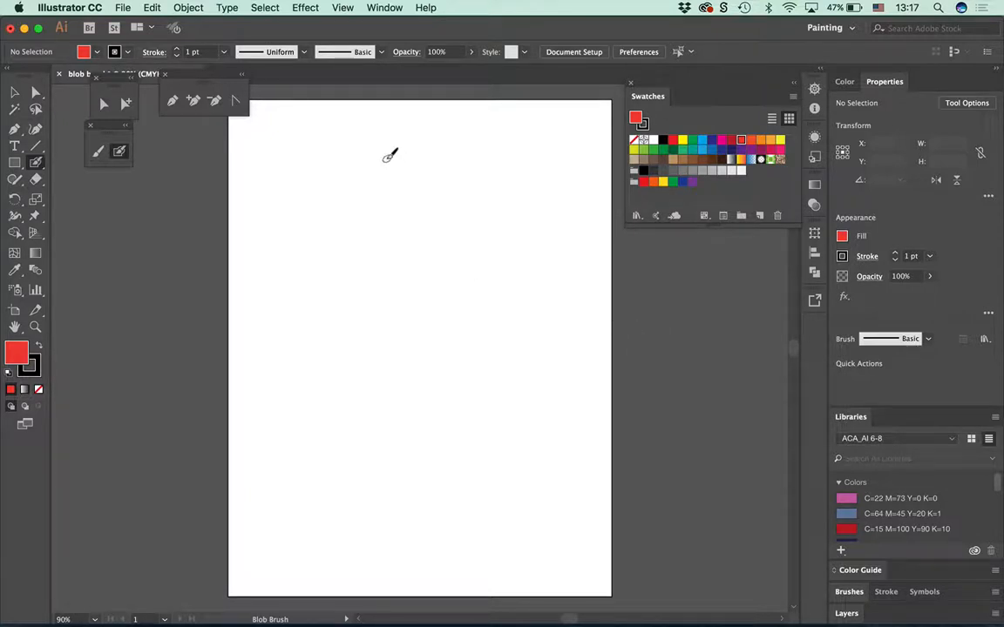
Step: Paint a wavy vertical stem about 122 by 531 pt on the artboard and fill it dark green
mouse_move(382, 156)
mouse_down()
mouse_move(439, 182)
mouse_move(458, 237)
mouse_move(419, 334)
mouse_move(421, 386)
mouse_move(443, 426)
mouse_move(423, 473)
mouse_move(400, 485)
mouse_up()
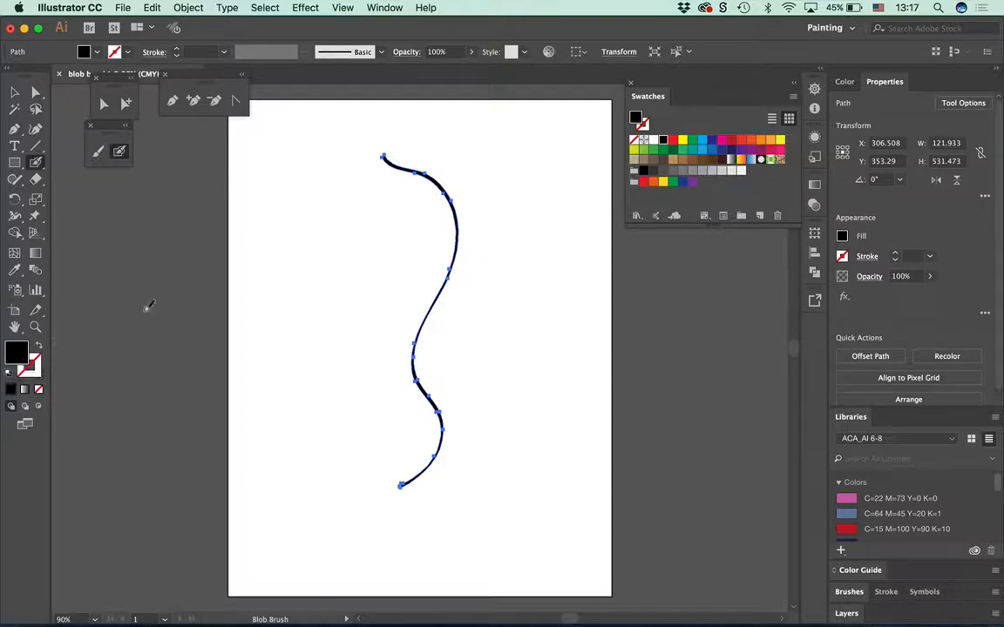
click(671, 153)
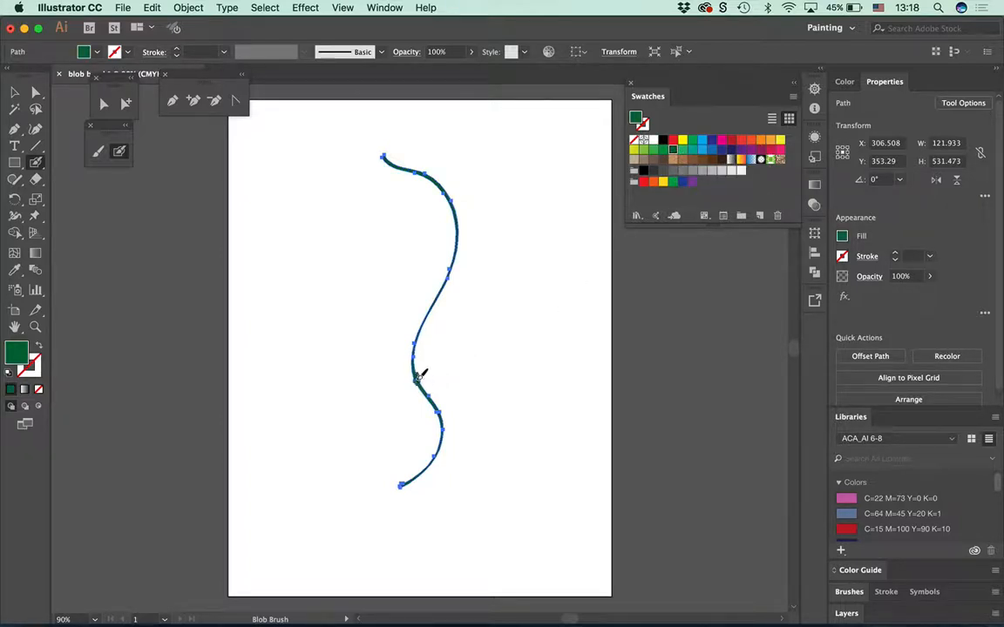
Step: Paint dark green leaf outlines on both sides of the stem's middle and a branching leaf shape near its upper curve
mouse_move(417, 379)
mouse_down()
mouse_move(392, 340)
mouse_move(318, 325)
mouse_move(355, 338)
mouse_move(414, 393)
mouse_up()
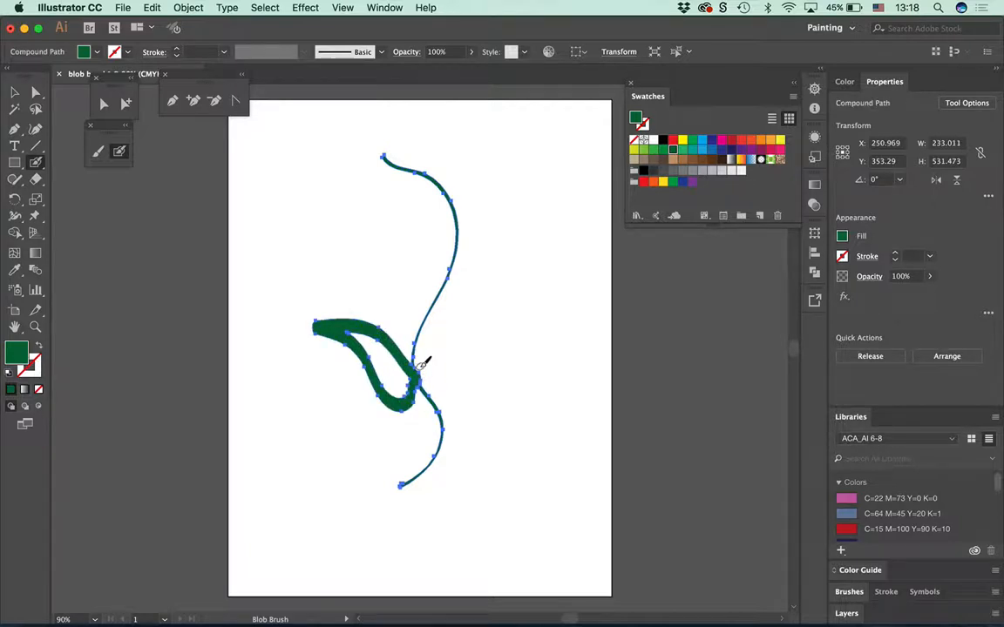
mouse_move(424, 357)
mouse_down()
mouse_move(485, 288)
mouse_move(491, 252)
mouse_move(470, 305)
mouse_move(421, 363)
mouse_up()
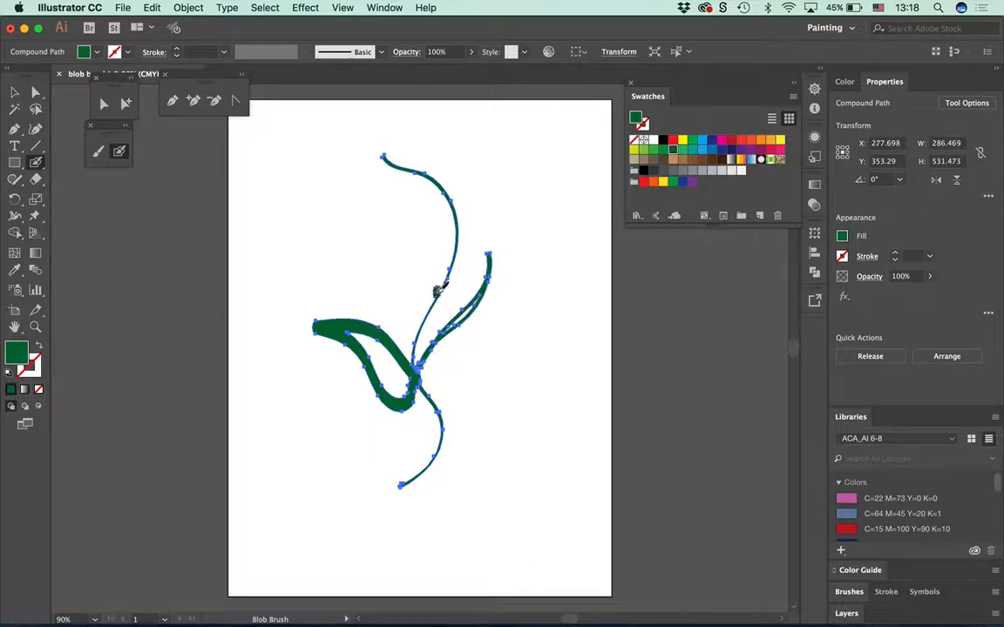
mouse_move(438, 291)
mouse_down()
mouse_move(407, 251)
mouse_move(339, 205)
mouse_move(367, 261)
mouse_move(436, 288)
mouse_up()
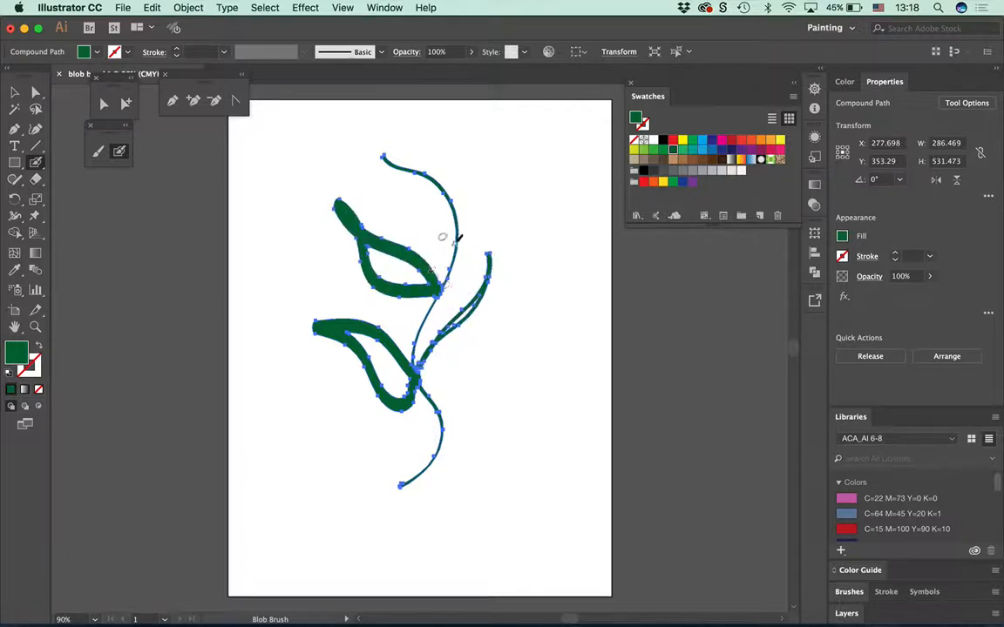
mouse_move(442, 236)
mouse_down()
mouse_move(388, 186)
mouse_move(388, 227)
mouse_move(404, 248)
mouse_move(410, 232)
mouse_move(426, 251)
mouse_move(415, 247)
mouse_move(433, 224)
mouse_move(433, 199)
mouse_move(448, 234)
mouse_move(440, 272)
mouse_up()
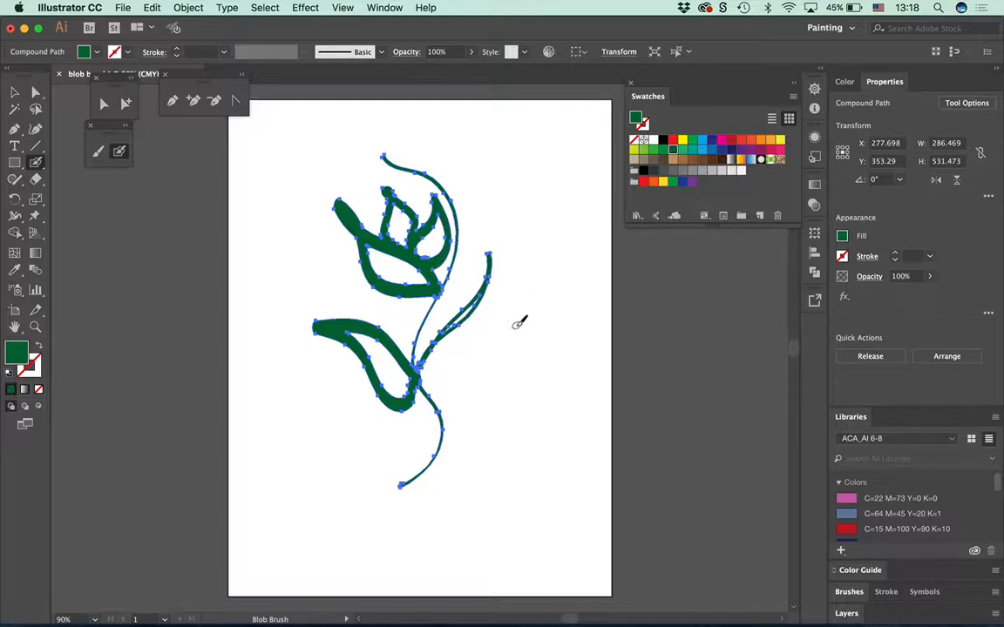
Step: Undo the dark green stem and leaf strokes until the artboard is empty
key(super+z)
key(super+z)
key(super+z)
key(super+z)
Step: Turn off Merge Only with Selection in the Blob Brush options and set the brush size to 43 pt
double_click(36, 162)
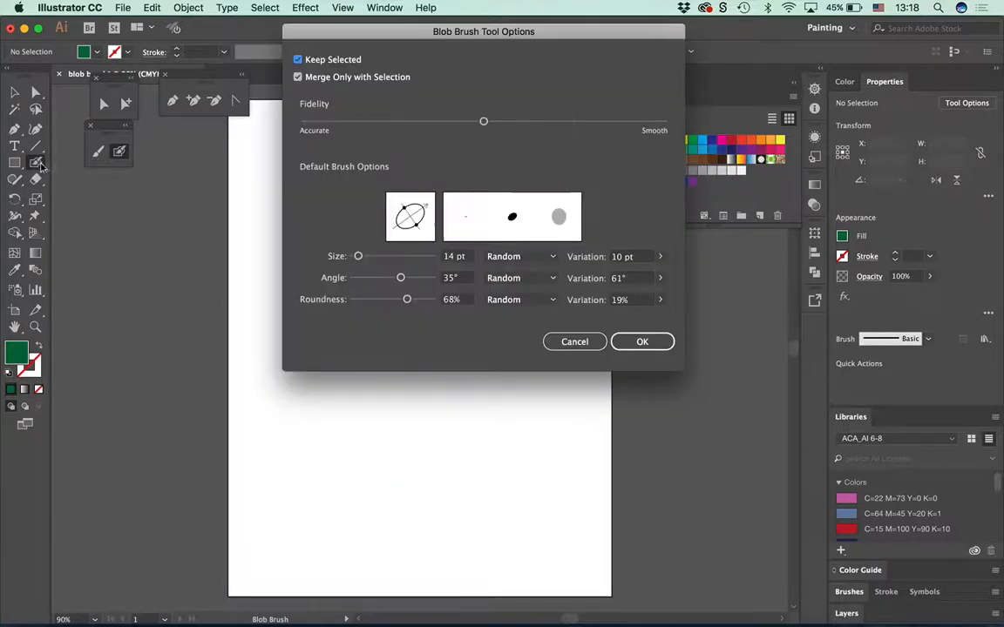
click(298, 77)
drag(359, 257, 370, 257)
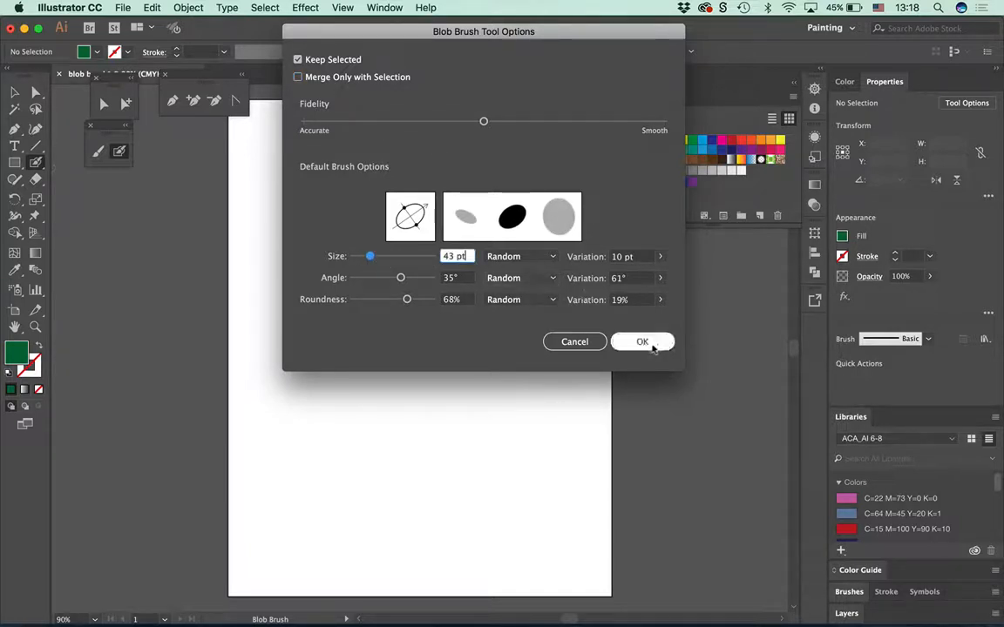
click(641, 343)
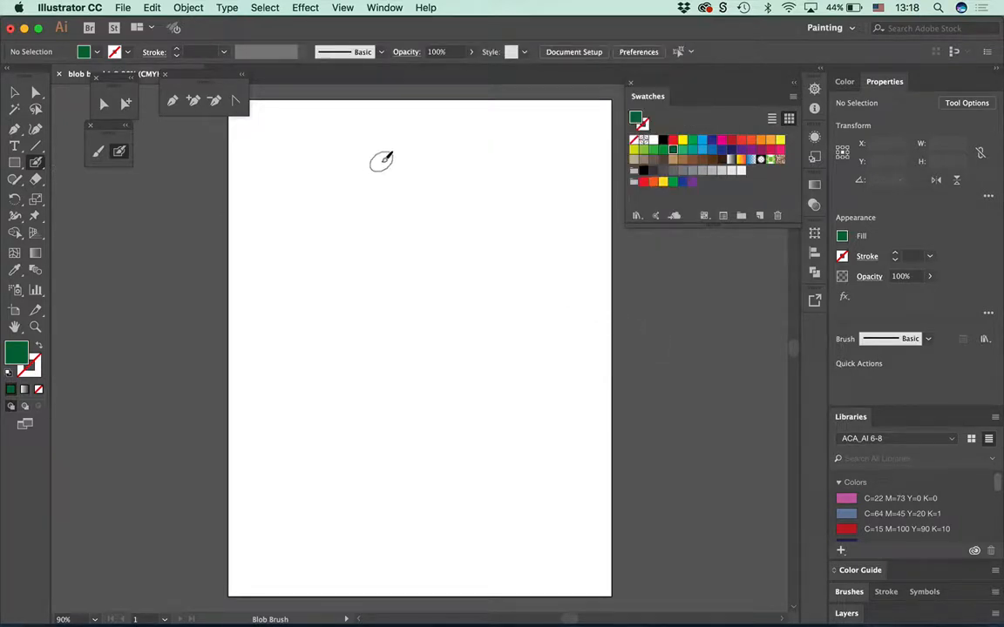
Step: Paint a wavy dark green stem about 193 by 641 pt, with two leaf outlines at its lower left and two near its top
mouse_move(394, 159)
mouse_down()
mouse_move(480, 223)
mouse_move(501, 283)
mouse_move(405, 393)
mouse_move(416, 547)
mouse_up()
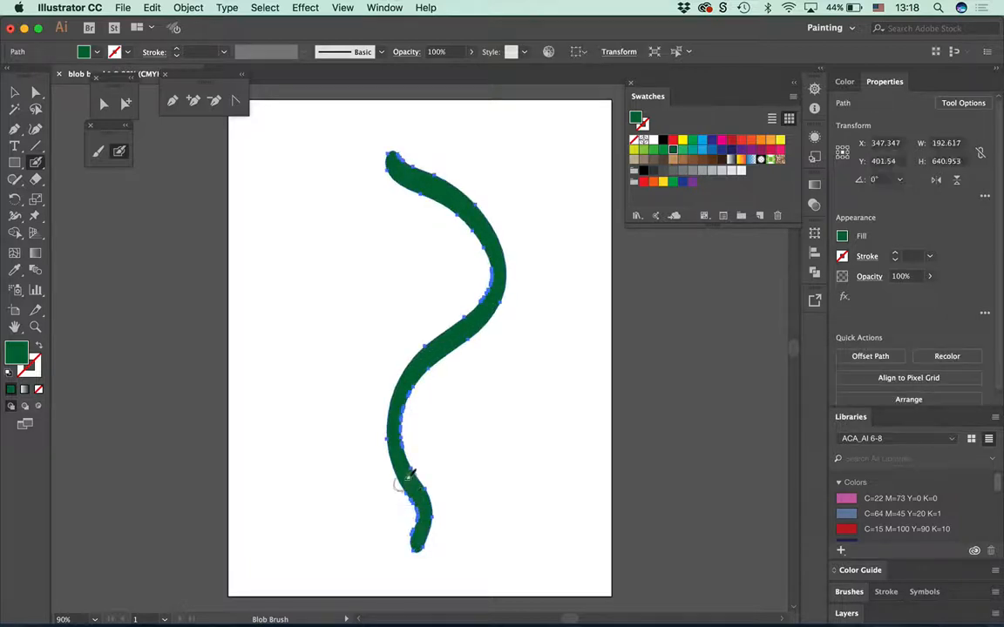
mouse_move(409, 470)
mouse_down()
mouse_move(345, 397)
mouse_move(267, 380)
mouse_move(293, 398)
mouse_move(342, 472)
mouse_move(399, 469)
mouse_up()
mouse_move(373, 409)
mouse_down()
mouse_move(380, 352)
mouse_move(345, 255)
mouse_move(312, 335)
mouse_move(335, 357)
mouse_up()
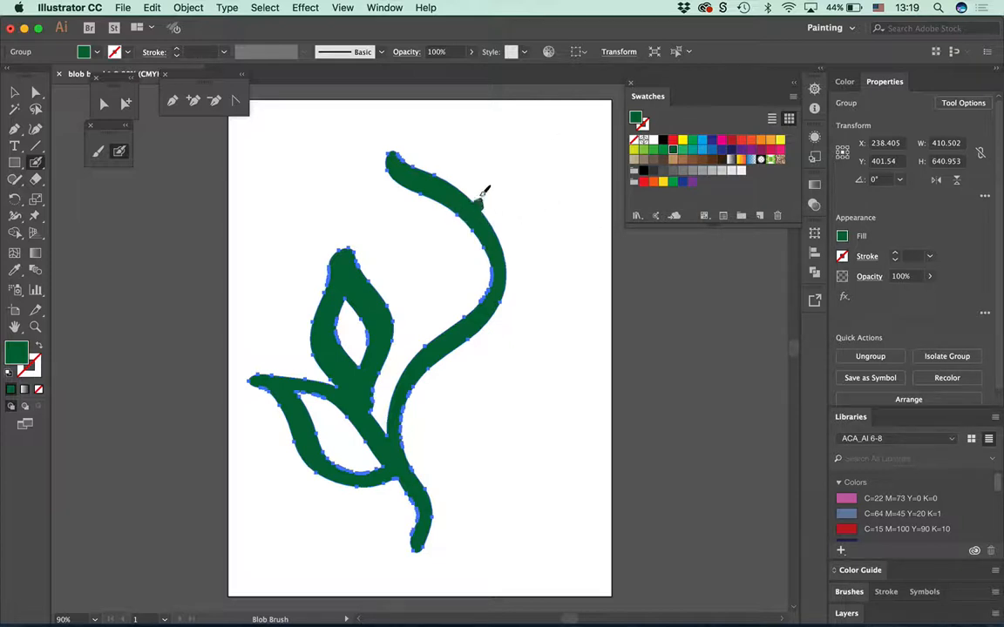
mouse_move(485, 190)
mouse_down()
mouse_move(448, 118)
mouse_move(453, 170)
mouse_move(477, 206)
mouse_move(486, 200)
mouse_up()
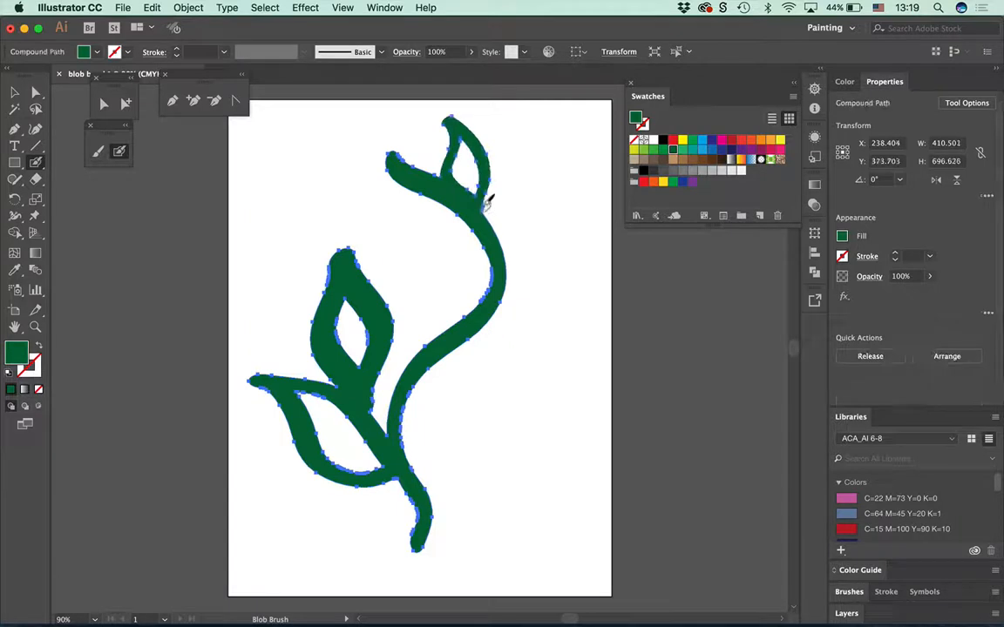
mouse_move(442, 174)
mouse_down()
mouse_move(580, 113)
mouse_move(589, 148)
mouse_move(436, 193)
mouse_up()
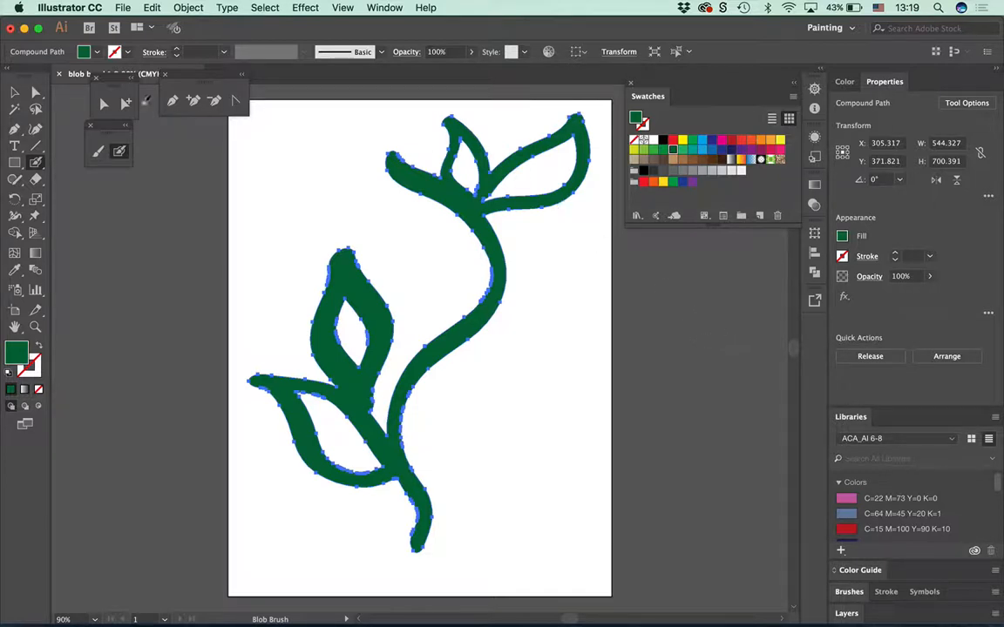
Step: Move the whole merged plant drawing about 9 pt left and 9 pt down, and deselect it
click(14, 93)
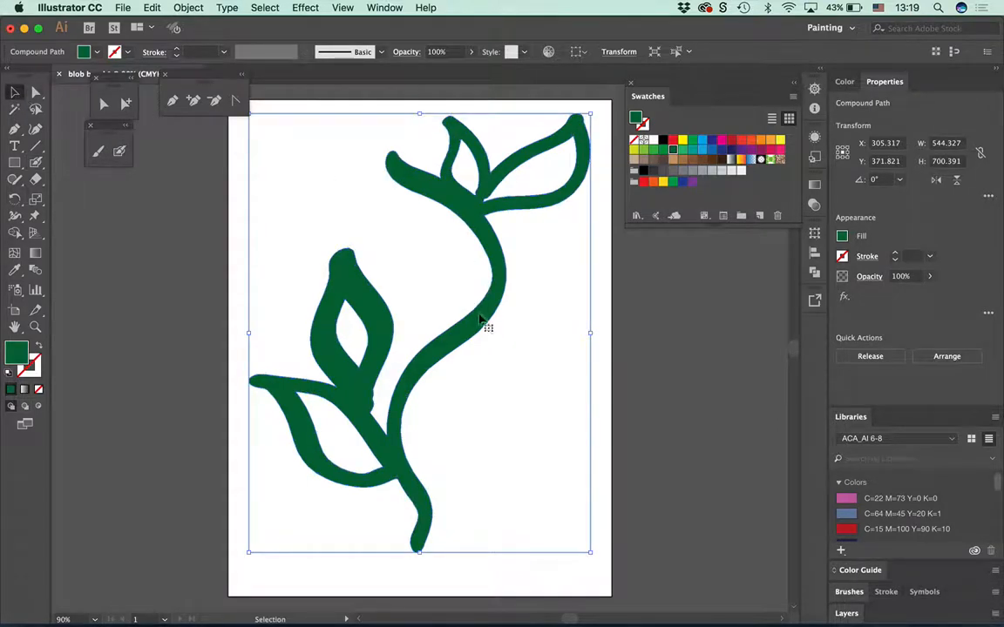
drag(430, 282, 422, 340)
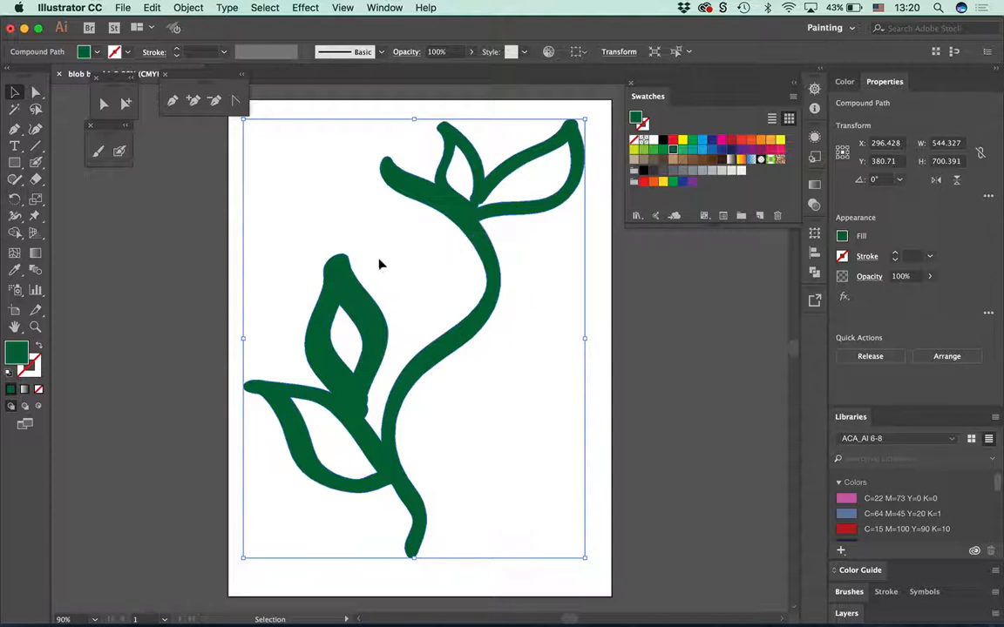
click(352, 237)
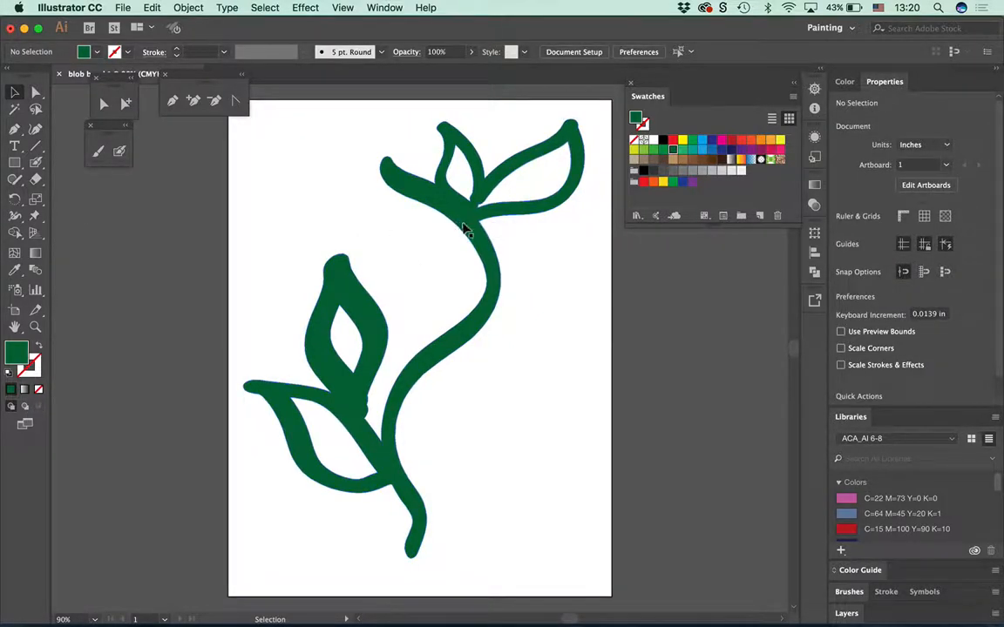
Step: With the Blob Brush, add leaf outlines below the top branch and right of the stem, plus a downward side branch, and deselect
key(shift+b)
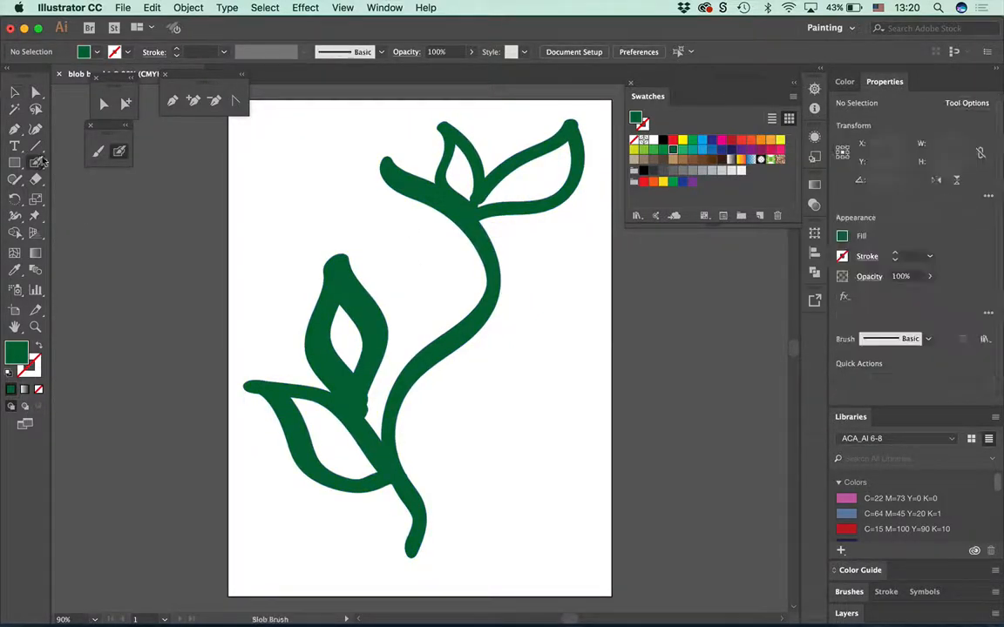
mouse_move(442, 197)
mouse_down()
mouse_move(383, 241)
mouse_move(430, 253)
mouse_move(455, 207)
mouse_move(488, 249)
mouse_up()
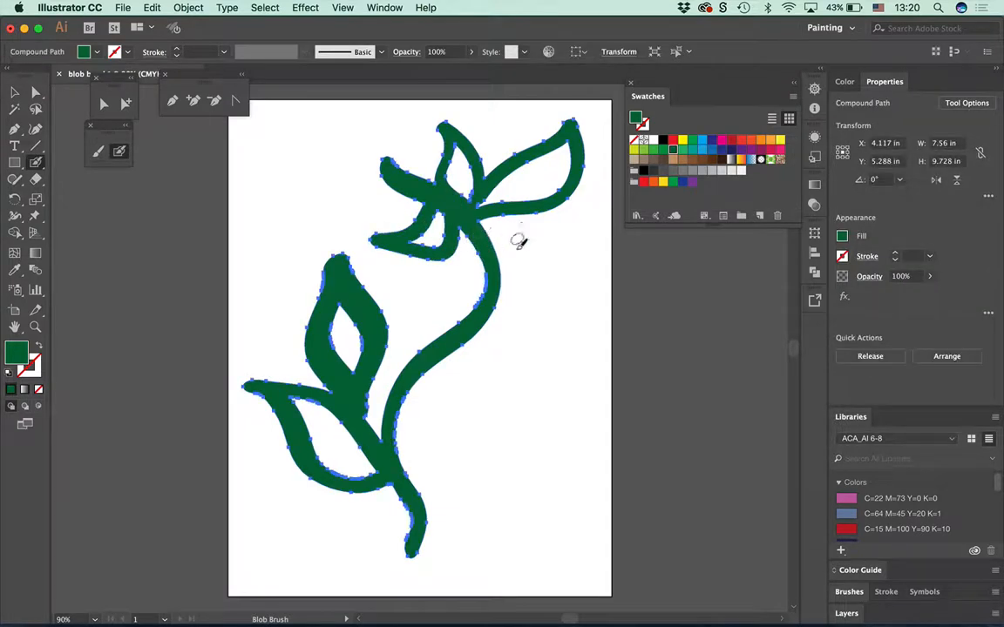
mouse_move(500, 261)
mouse_down()
mouse_move(572, 244)
mouse_move(562, 276)
mouse_move(501, 261)
mouse_up()
drag(500, 300, 562, 402)
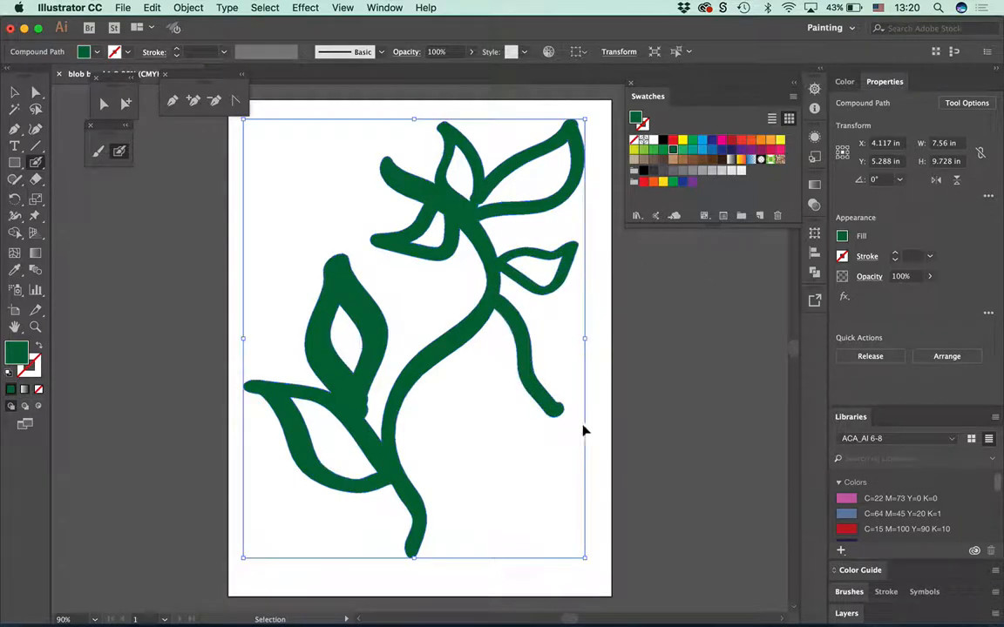
super+click(597, 418)
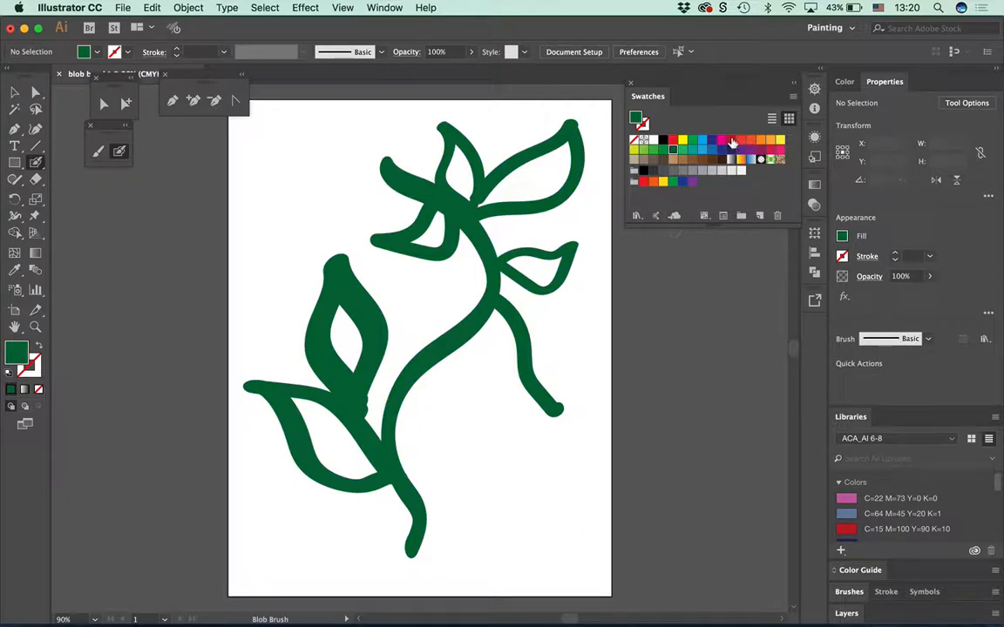
Step: Set the fill to dark red and paint three small joined petal outlines, about 1.7 by 1.9 in overall, inside the stem's upper curve
click(730, 141)
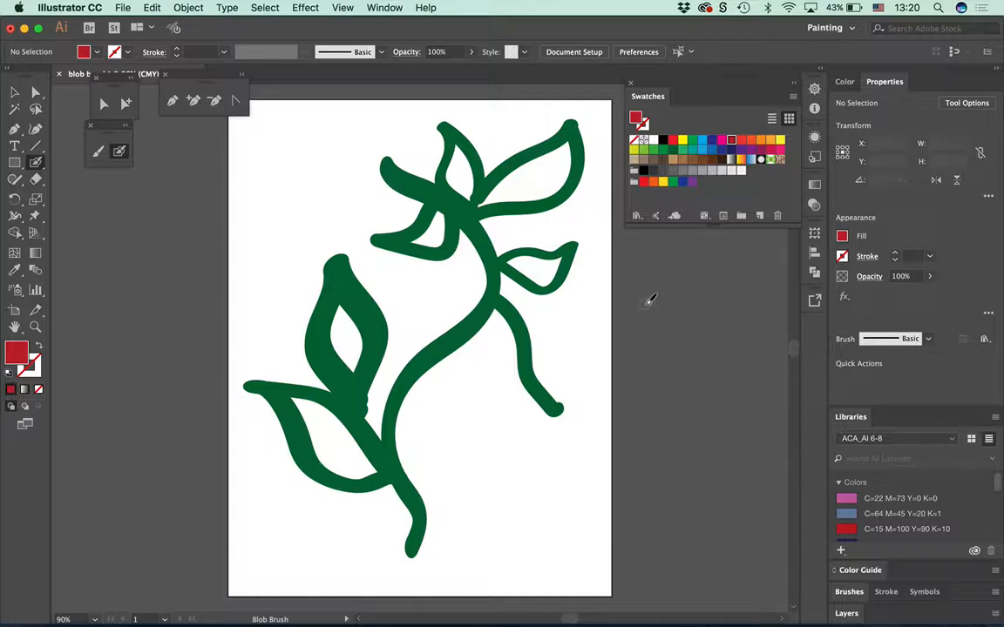
mouse_move(443, 331)
mouse_down()
mouse_move(417, 288)
mouse_move(386, 280)
mouse_move(440, 283)
mouse_move(434, 275)
mouse_up()
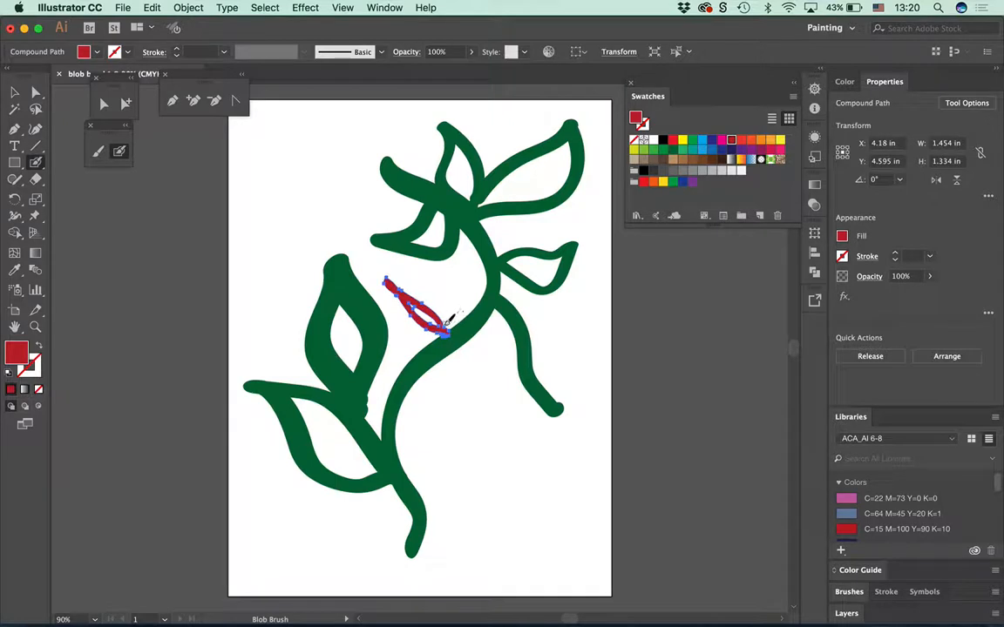
drag(440, 326, 450, 276)
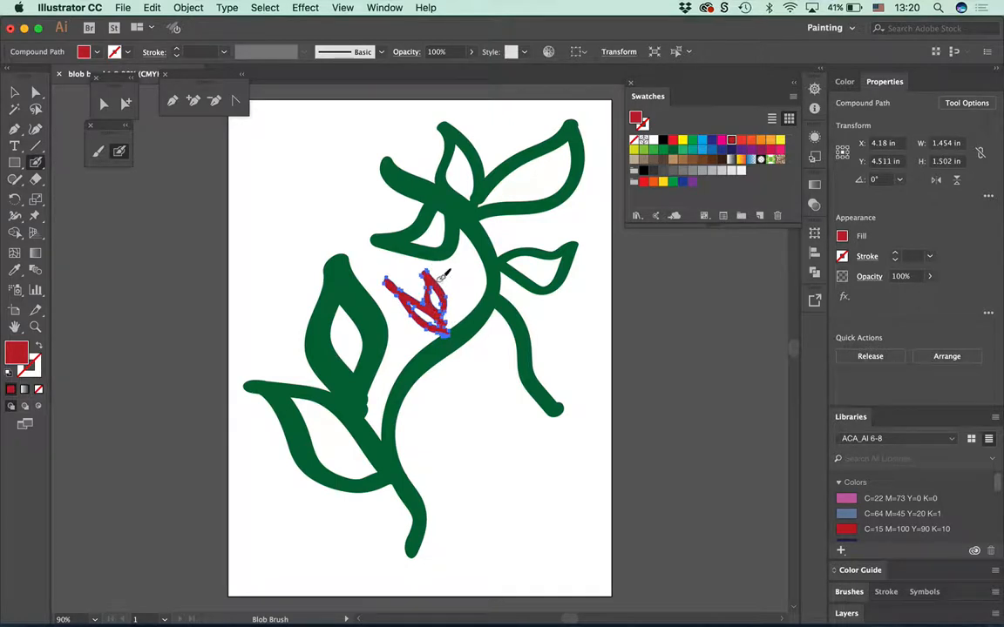
drag(441, 329, 451, 259)
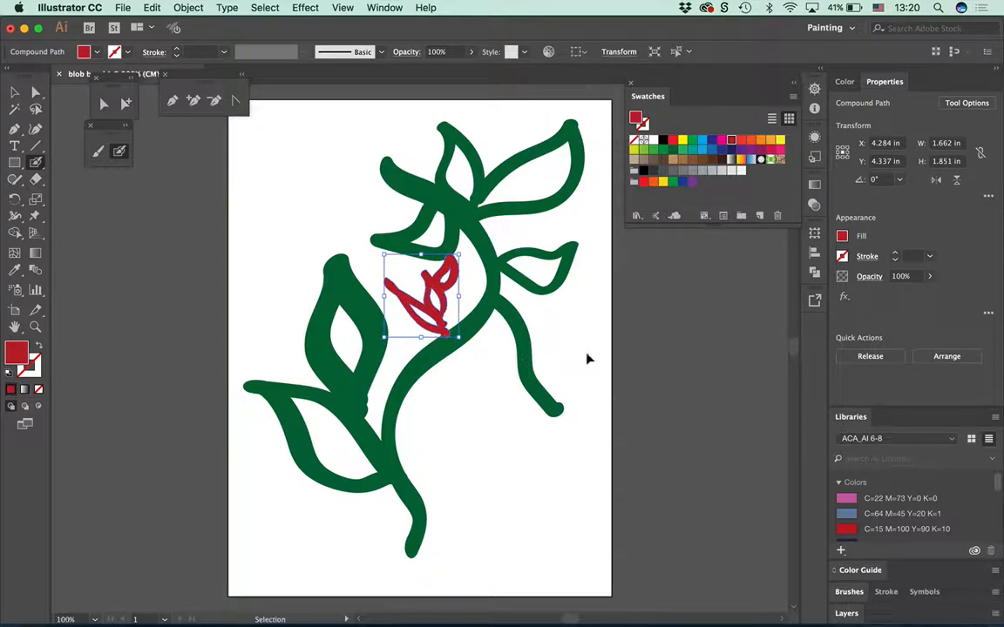
Step: Delete the inner path of the upper red petal with Direct Selection to make the petal solid
key(super+equal)
key(super+equal)
key(super+equal)
key(super+equal)
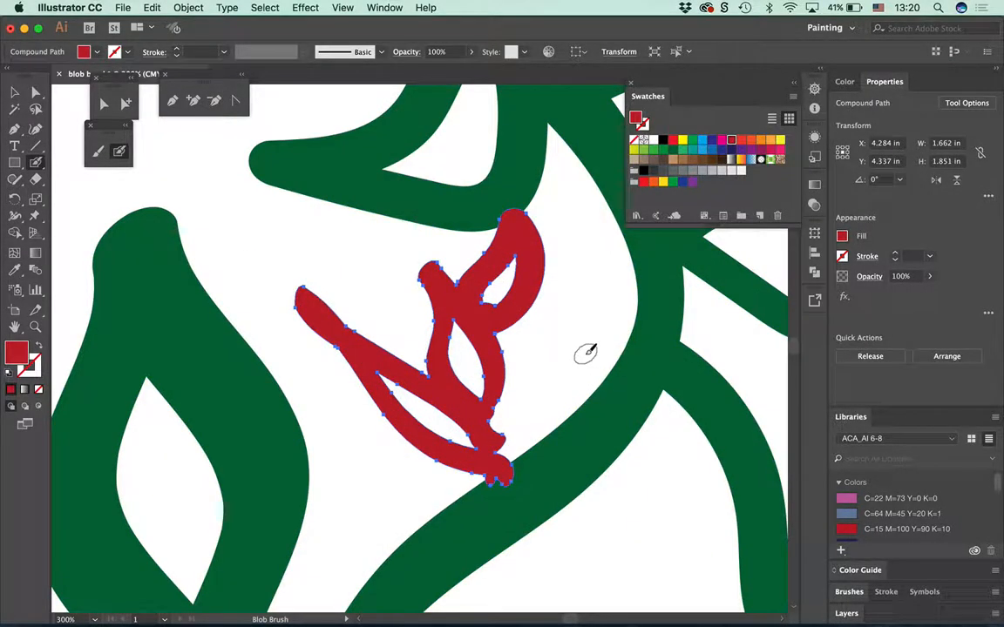
click(36, 90)
click(543, 296)
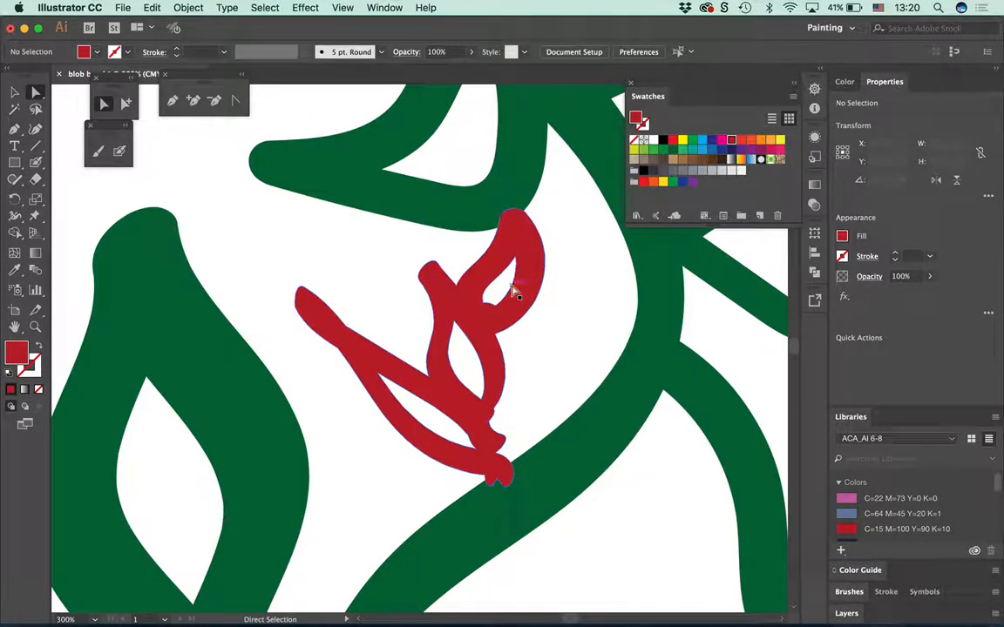
click(516, 292)
key(Delete)
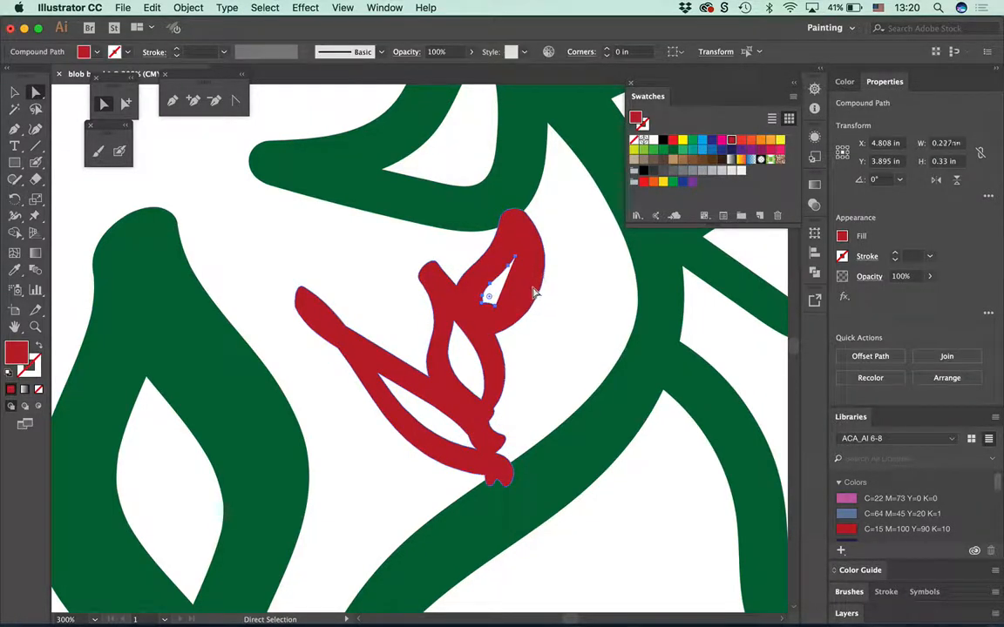
click(568, 317)
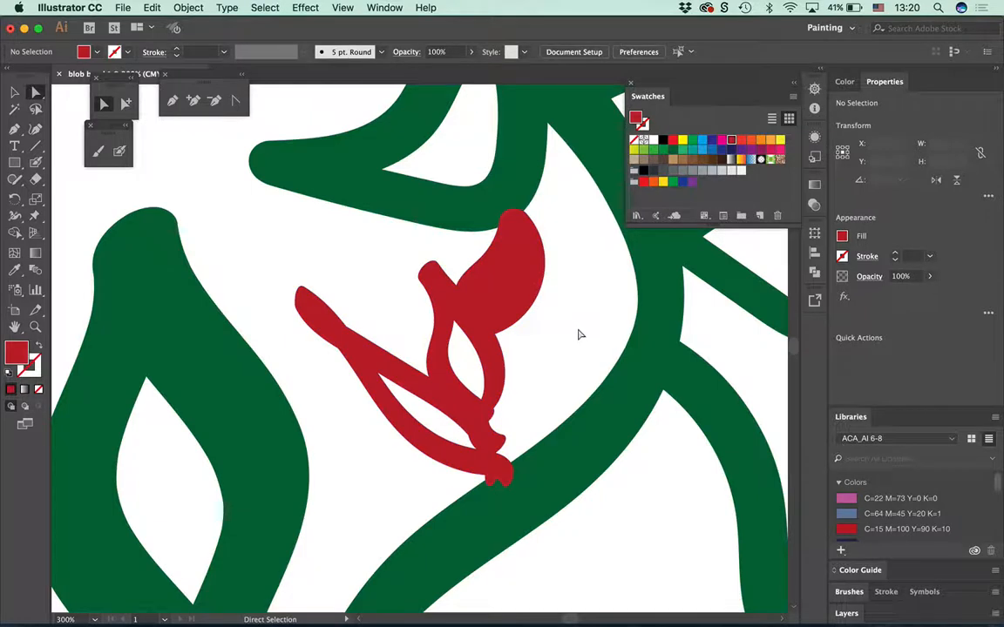
Step: Delete the inner paths of the middle and lower red petals to make them solid
click(482, 353)
key(Delete)
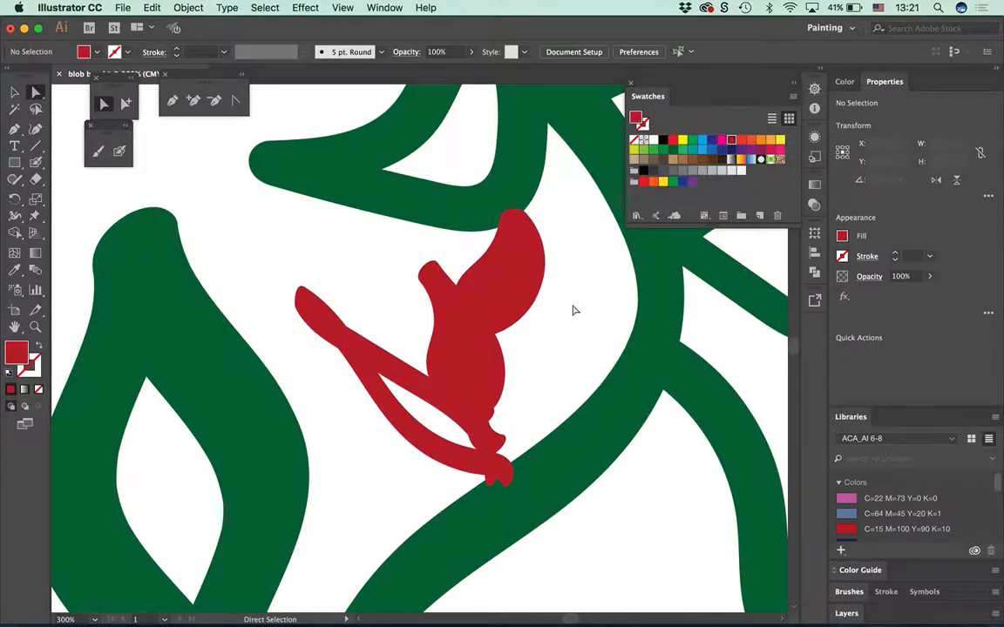
click(443, 416)
click(536, 409)
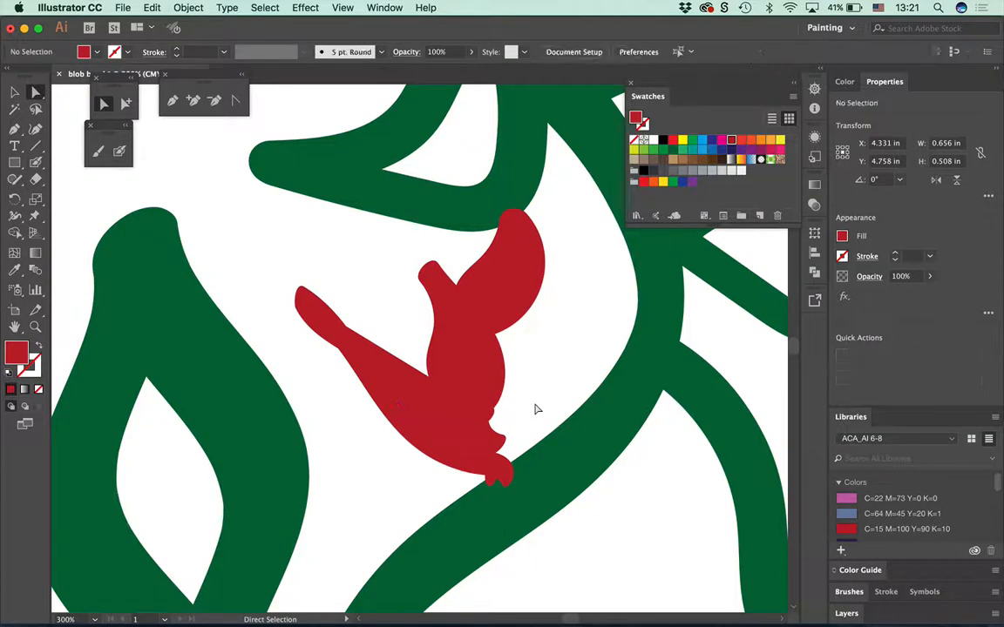
Step: Delete the inner path of the large upright green leaf left of the stem to make the leaf solid
key(space)
drag(580, 466, 409, 217)
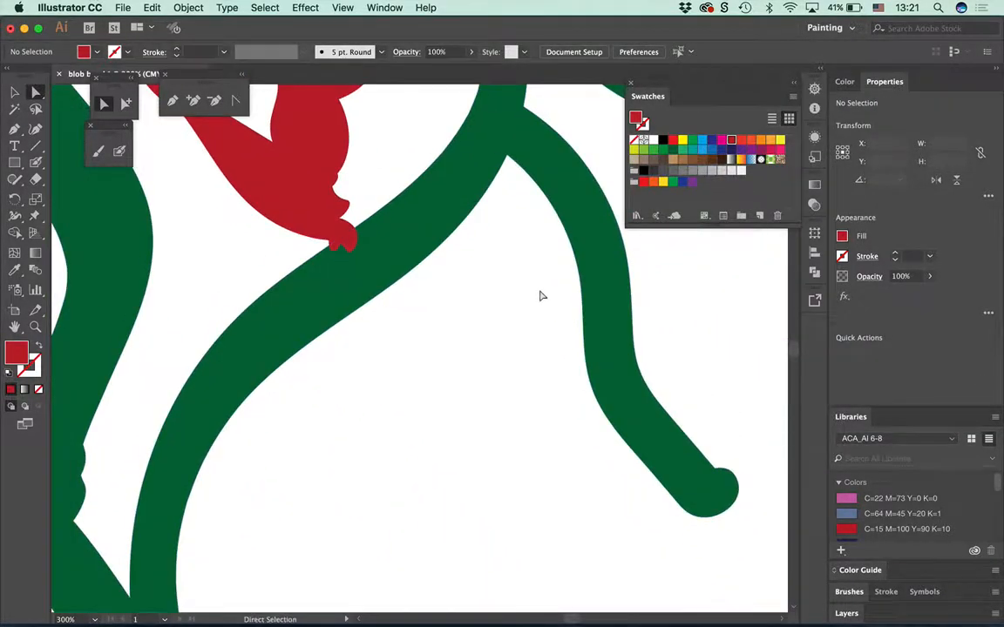
key(space)
drag(376, 365, 679, 403)
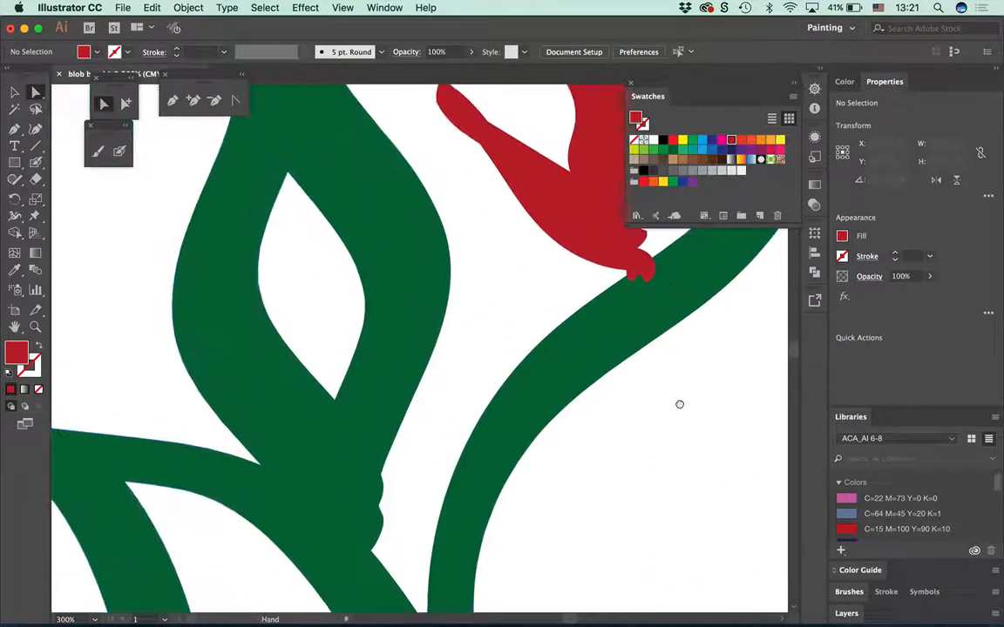
click(370, 315)
key(Delete)
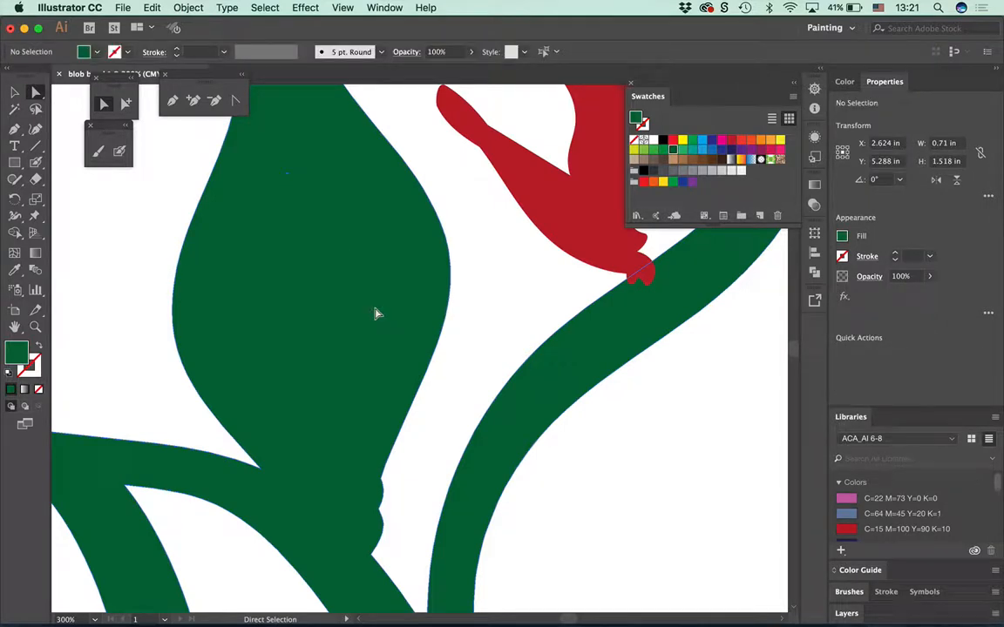
Step: Fit the artboard in the window and delete all the artwork on it
key(v)
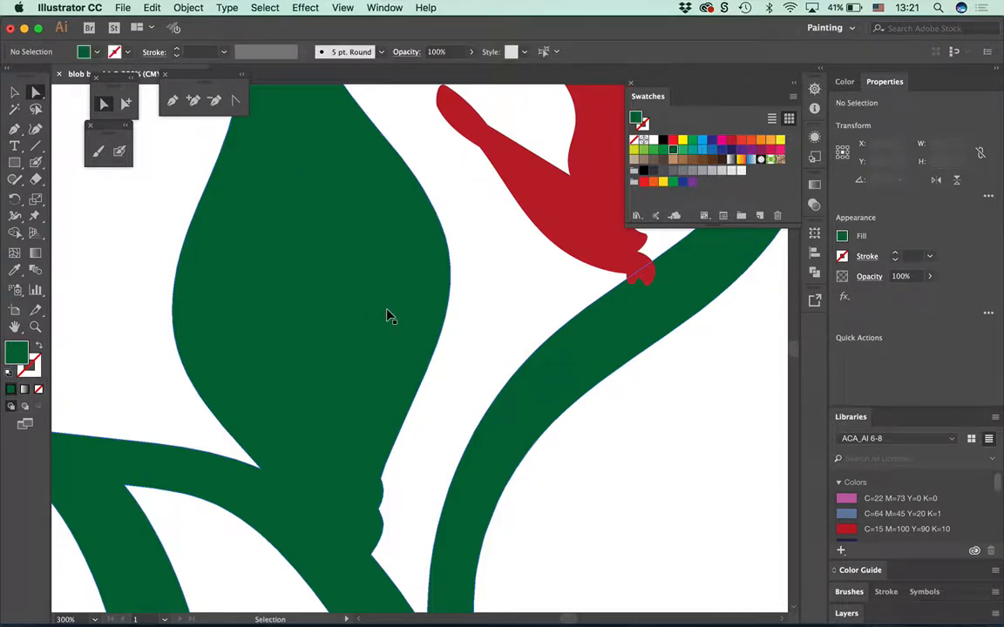
key(super+0)
key(a)
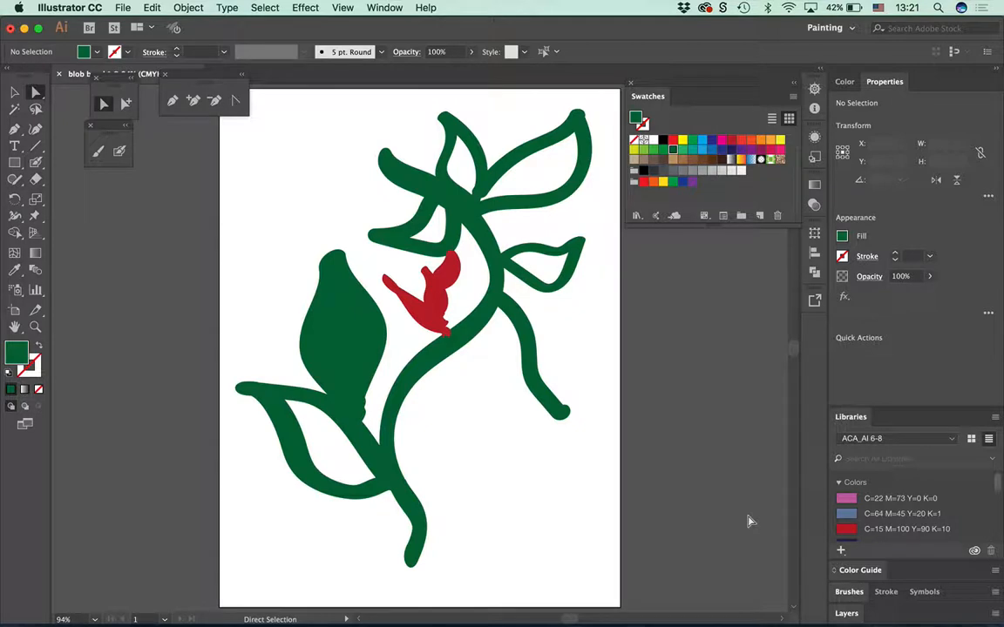
key(super+a)
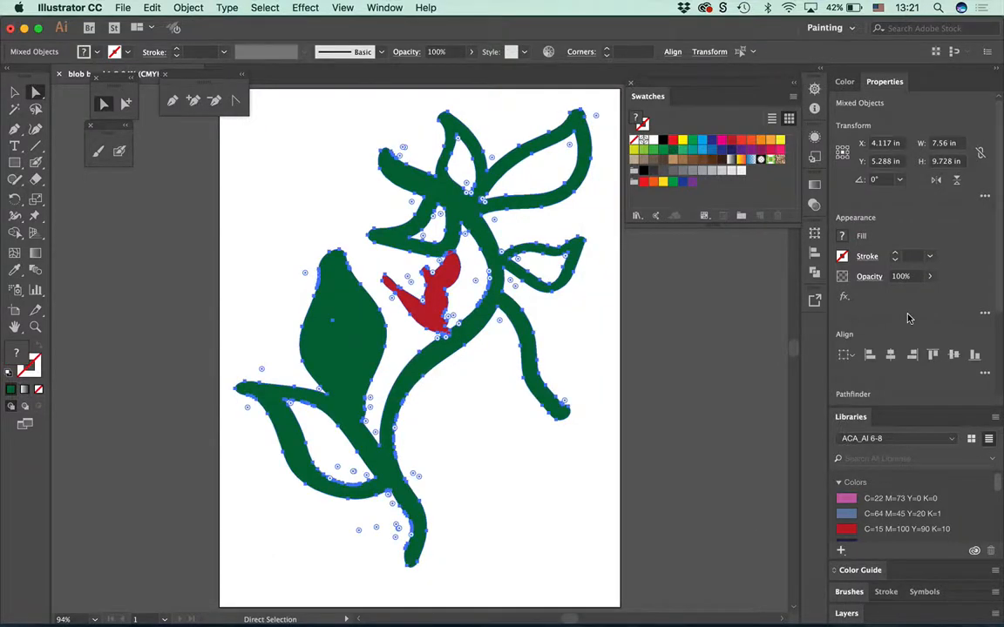
key(Delete)
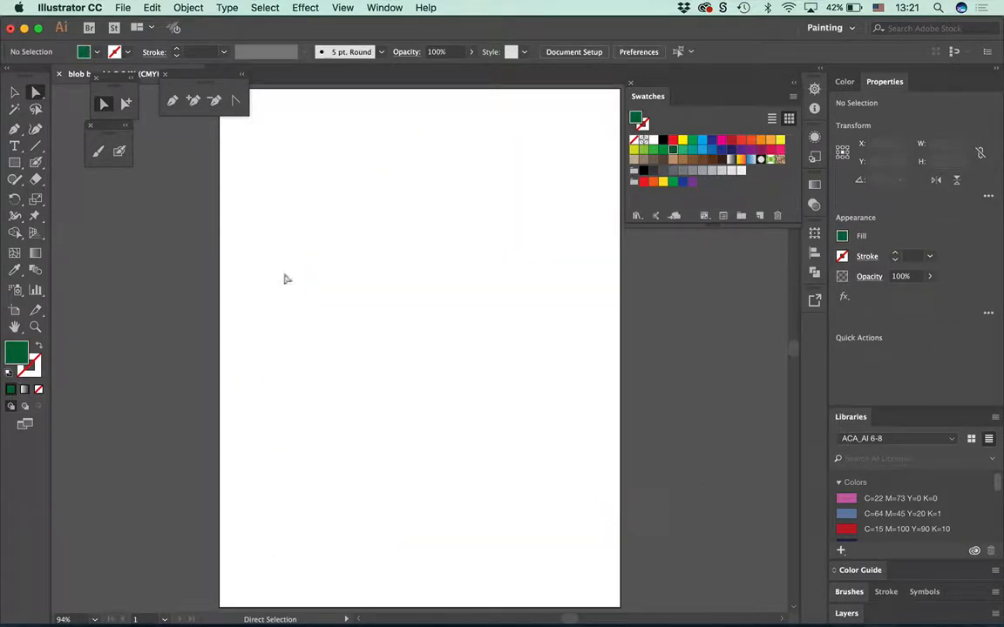
Step: Paint two overlapping dark brown hill outlines across the artboard's bottom with the Blob Brush, about 8.6 by 4.3 in overall
click(36, 164)
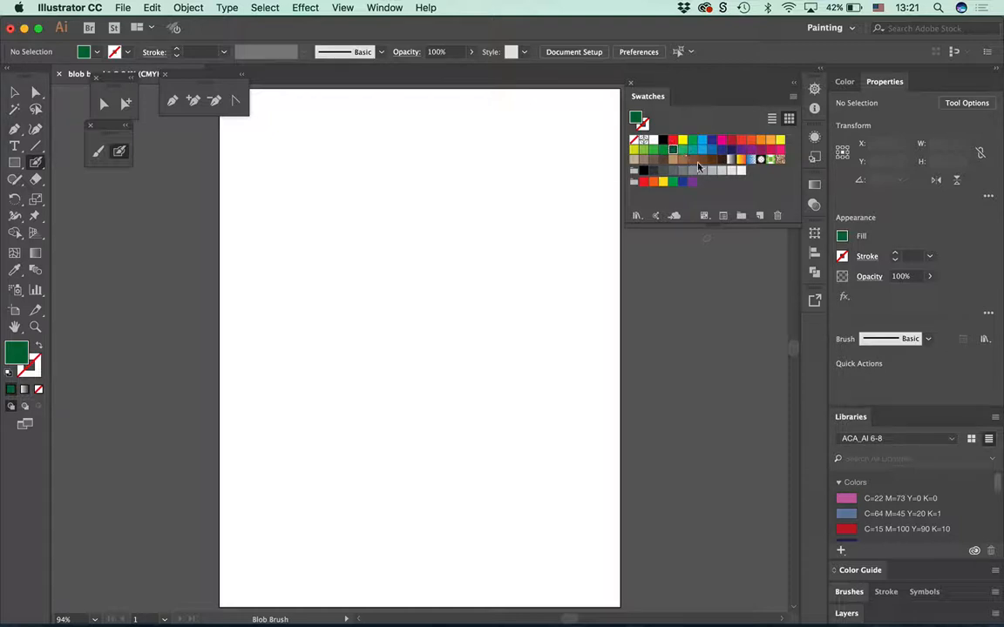
click(712, 159)
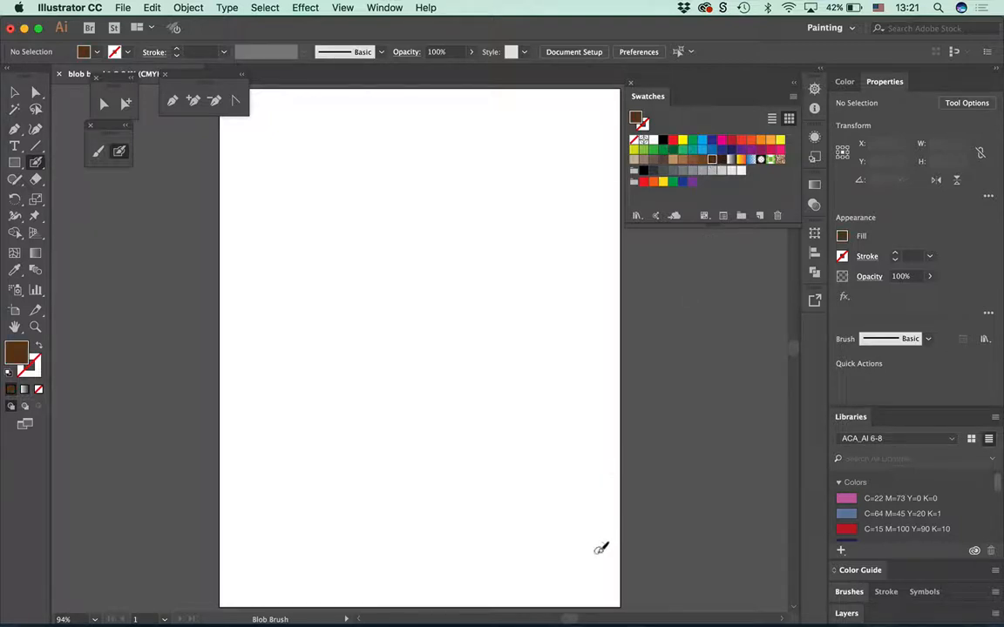
mouse_move(607, 553)
mouse_down()
mouse_move(529, 499)
mouse_move(296, 571)
mouse_move(231, 581)
mouse_move(369, 577)
mouse_move(532, 548)
mouse_move(610, 556)
mouse_up()
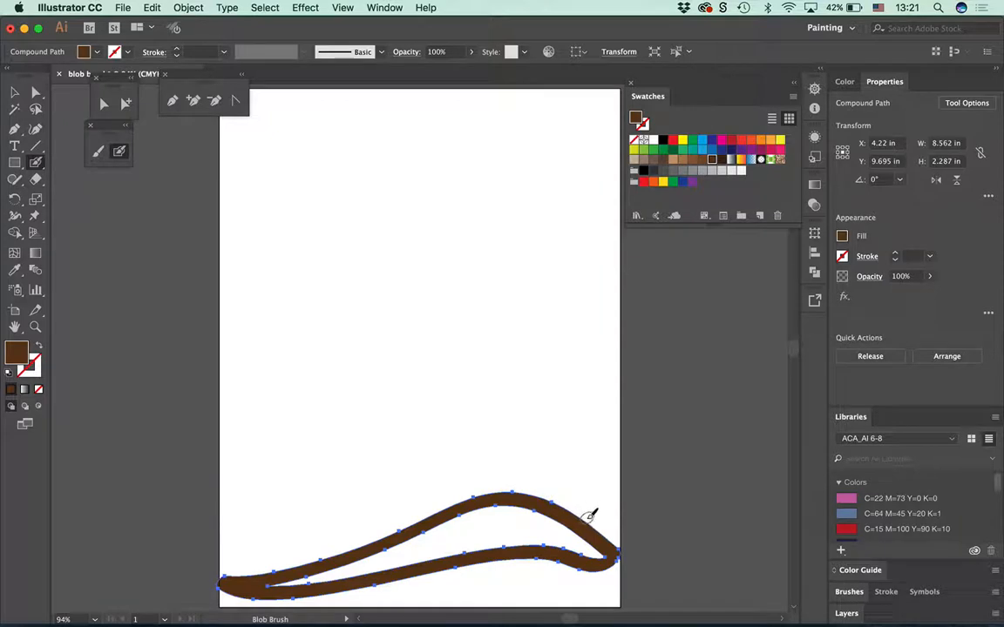
mouse_move(589, 516)
mouse_down()
mouse_move(580, 460)
mouse_move(507, 403)
mouse_move(415, 464)
mouse_move(360, 533)
mouse_move(295, 564)
mouse_up()
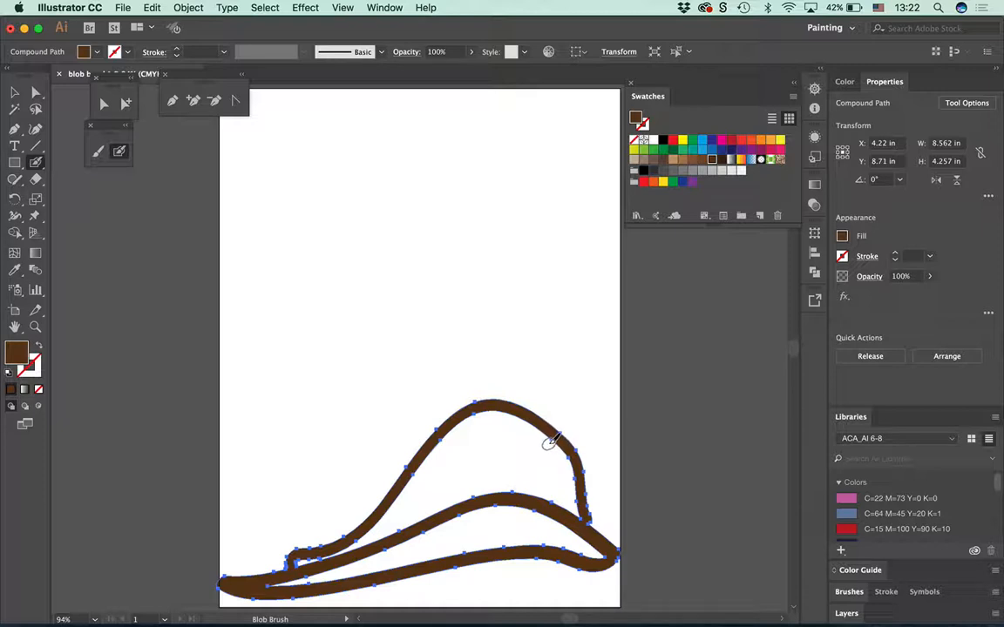
Step: Delete the inner path of the upper brown hill outline to make that hill solid
key(super)
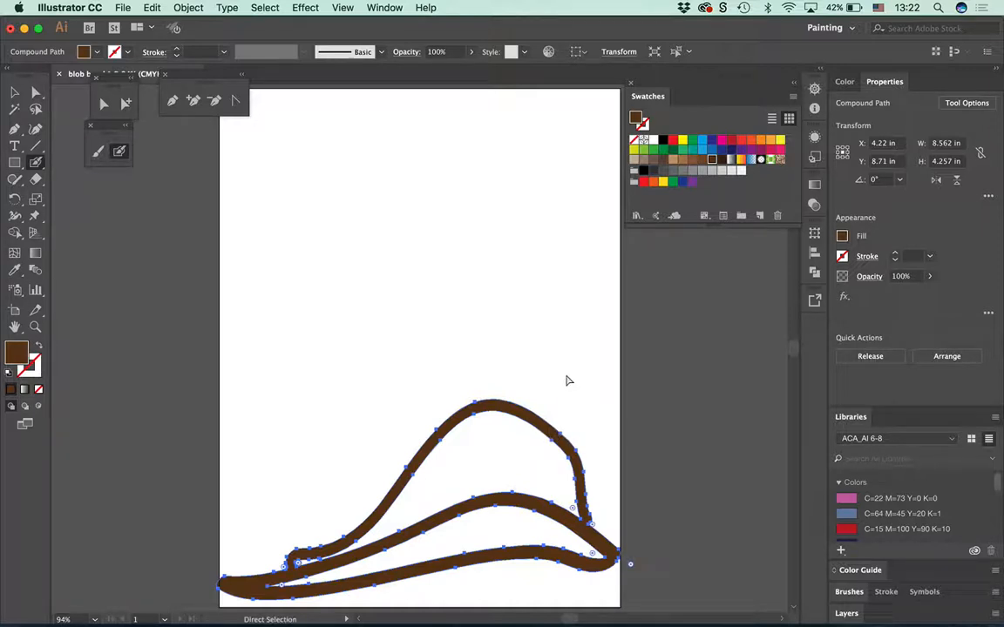
super+click(515, 356)
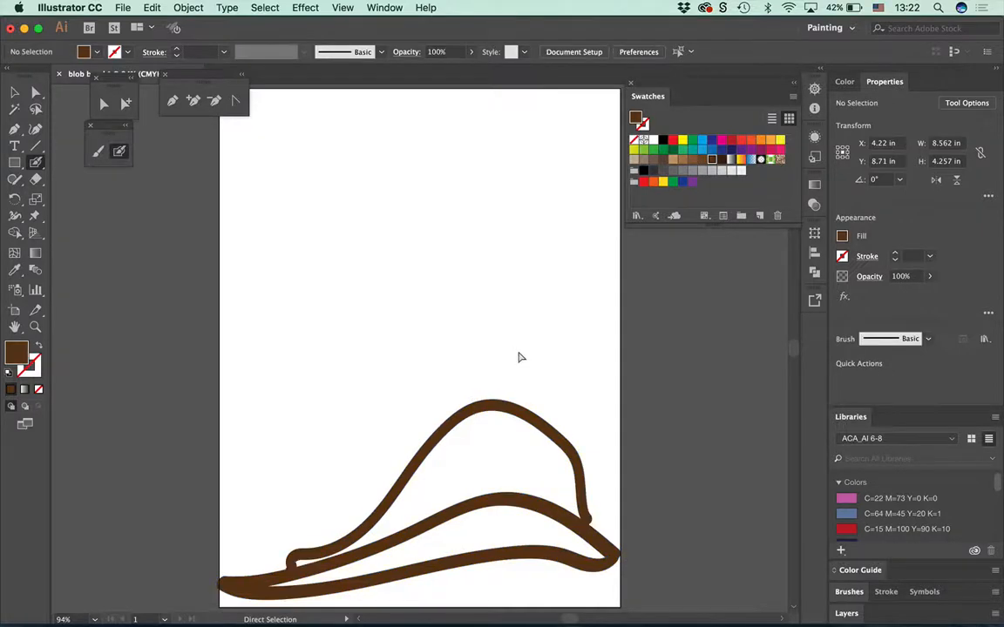
super+click(509, 419)
alt+super+click(533, 421)
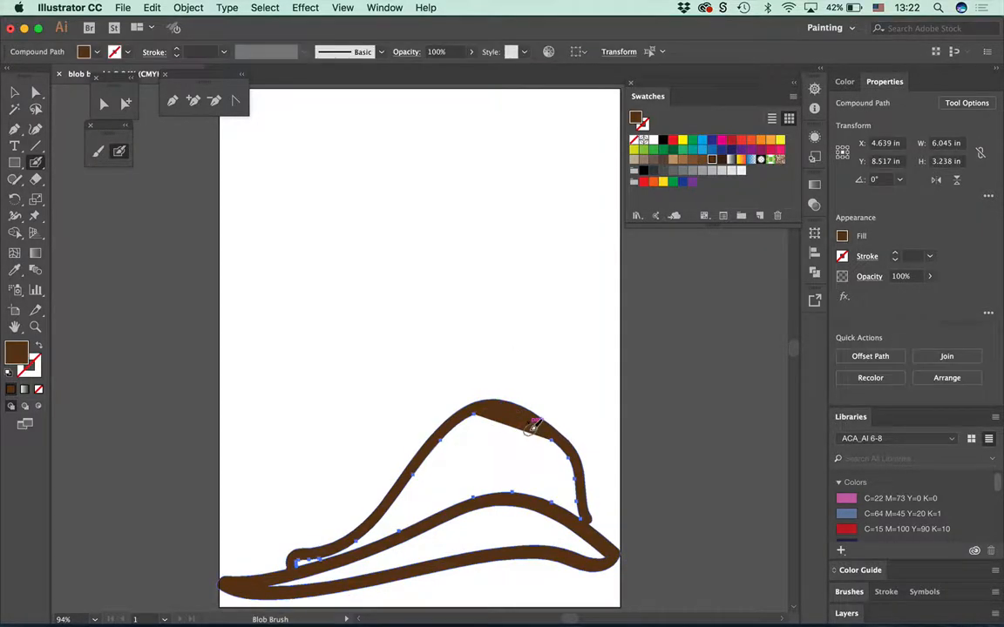
key(BackSpace)
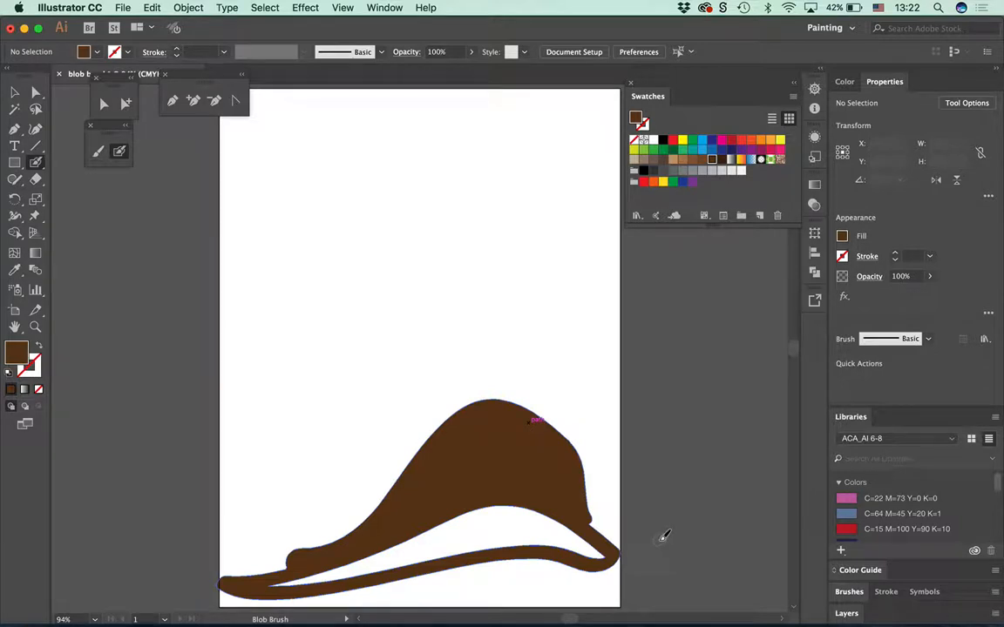
Step: Delete the inner path of the lower brown hill outline so the whole hill shape is filled
super+click(530, 442)
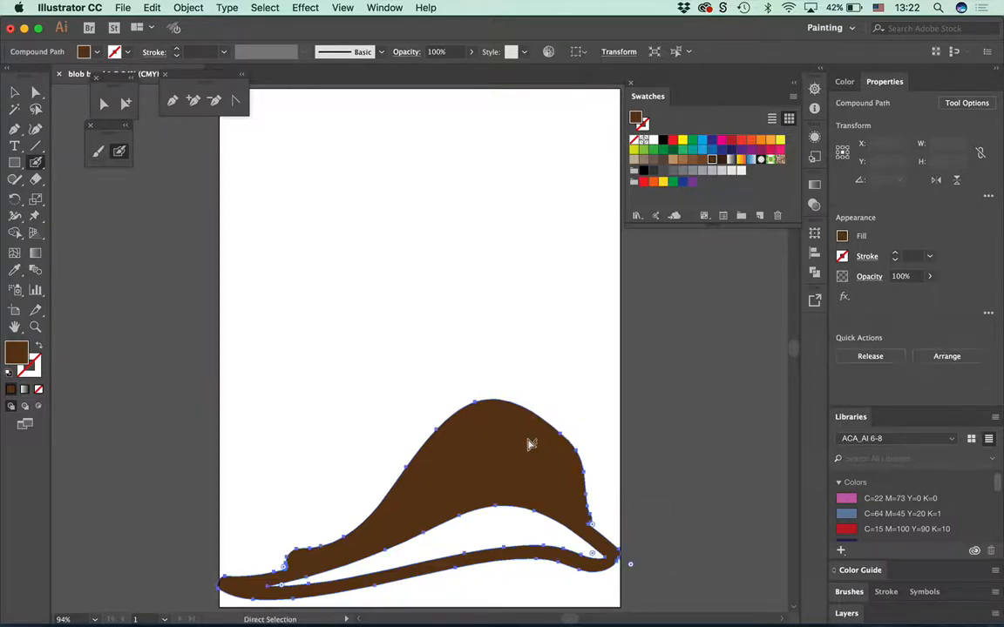
super+click(545, 538)
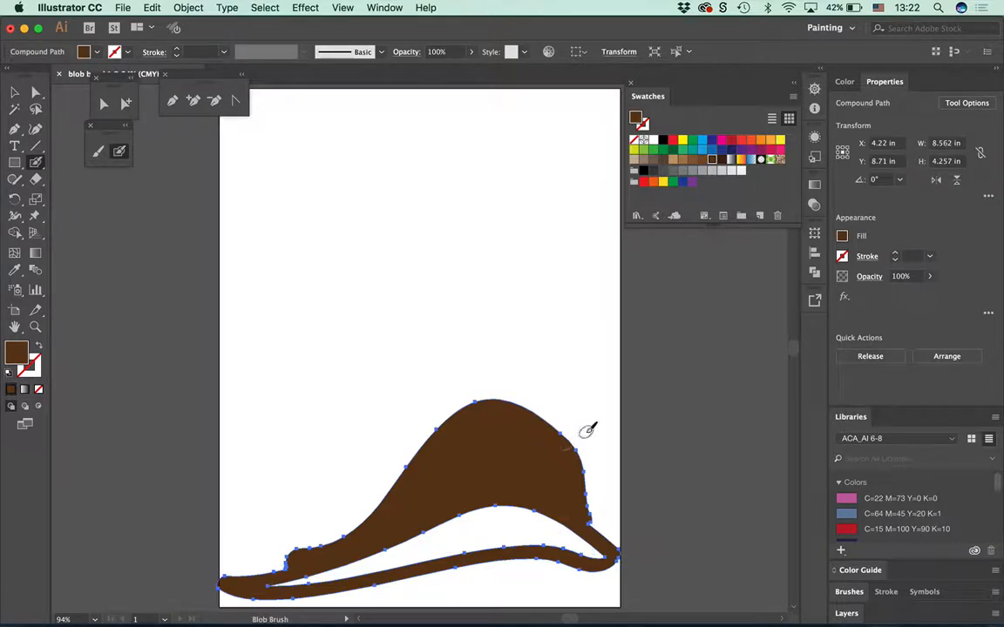
super+click(586, 429)
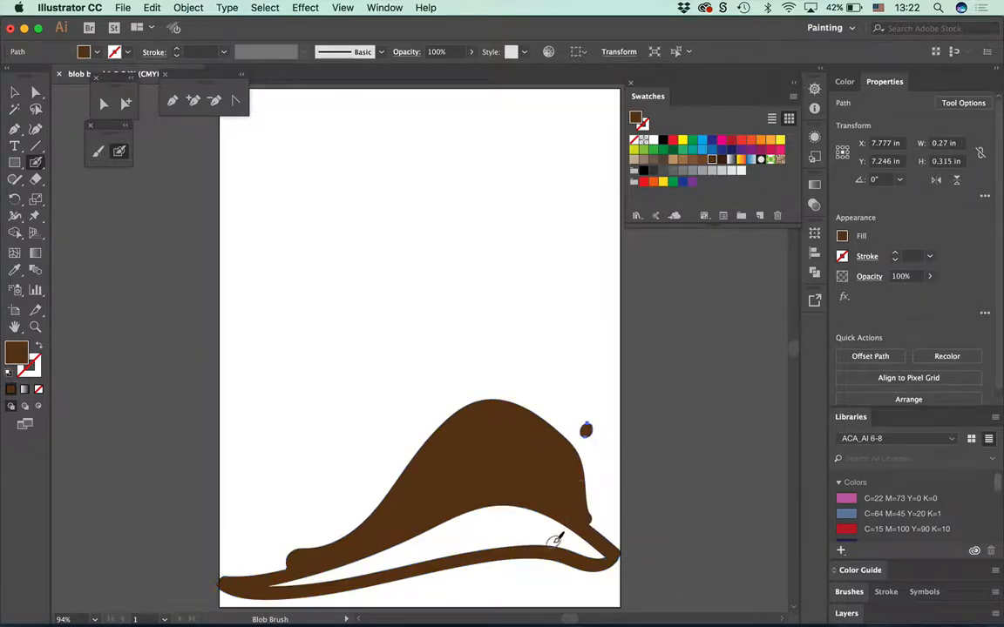
super+click(543, 523)
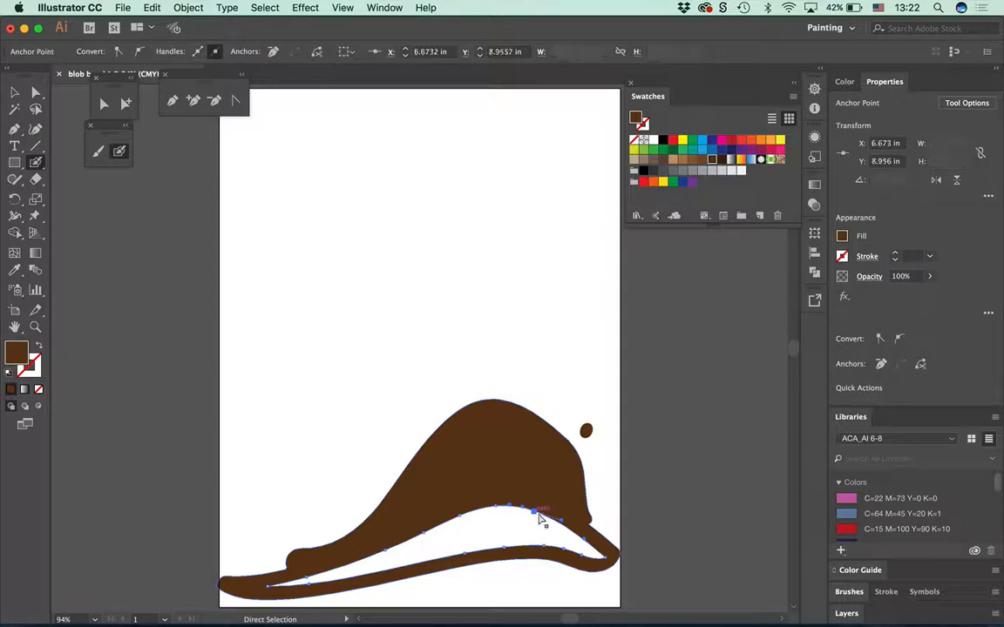
key(Delete)
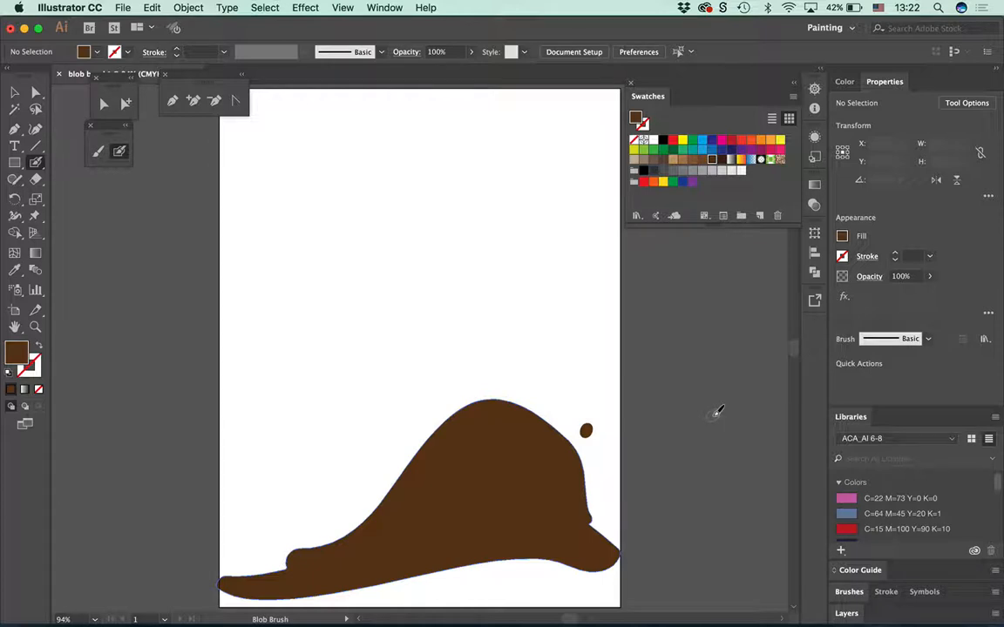
Step: Paint a tan curved stripe near the hill's crest and a closed tan loop about 4.2 by 2.0 in below it
click(673, 160)
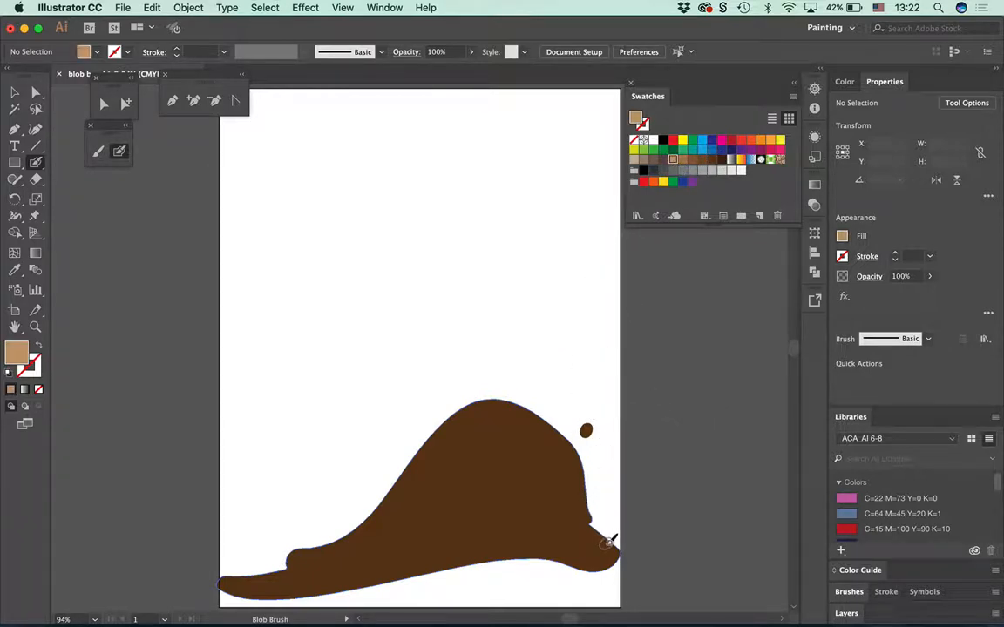
mouse_move(607, 542)
mouse_down()
mouse_move(584, 527)
mouse_move(556, 448)
mouse_move(484, 440)
mouse_move(429, 454)
mouse_move(474, 428)
mouse_move(527, 432)
mouse_move(567, 462)
mouse_move(608, 544)
mouse_move(537, 459)
mouse_move(451, 444)
mouse_up()
mouse_move(403, 500)
mouse_down()
mouse_move(460, 474)
mouse_move(507, 489)
mouse_move(586, 557)
mouse_move(484, 512)
mouse_move(401, 499)
mouse_up()
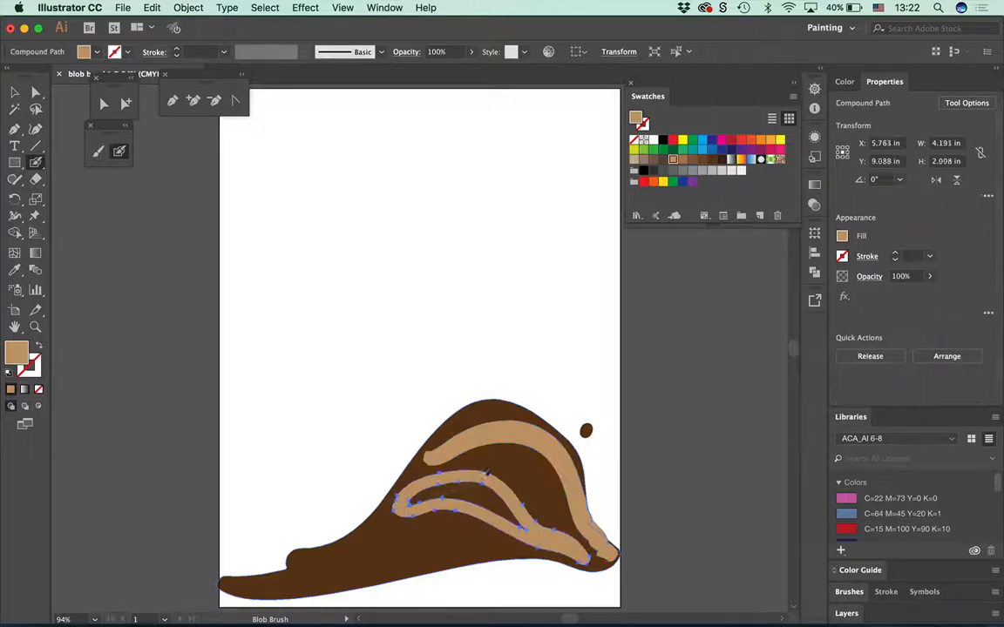
Step: Delete the inner path of the tan loop on the hill to make it solid, leaving nothing selected
key(a)
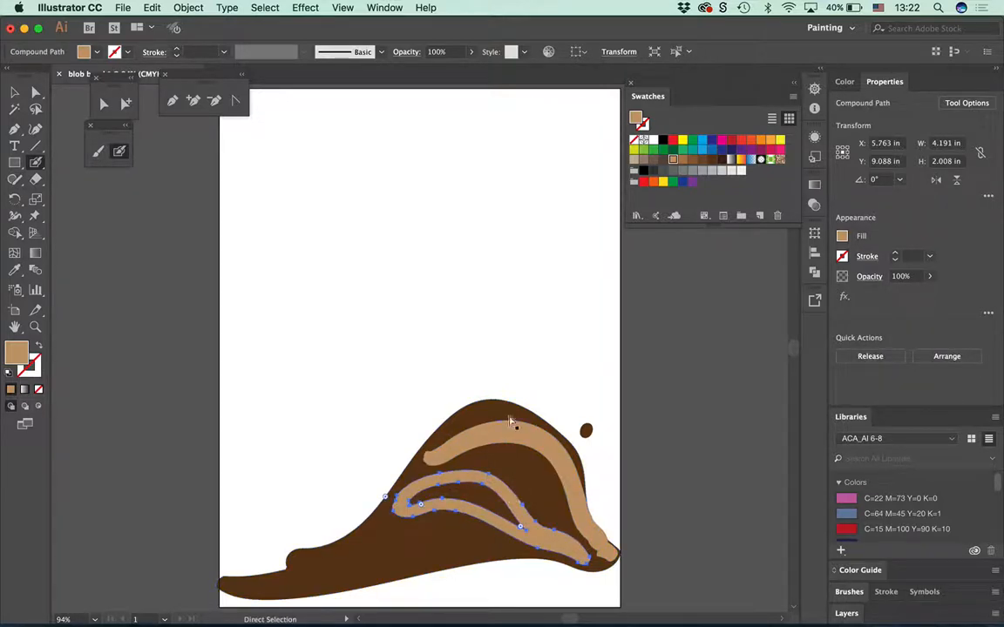
click(401, 386)
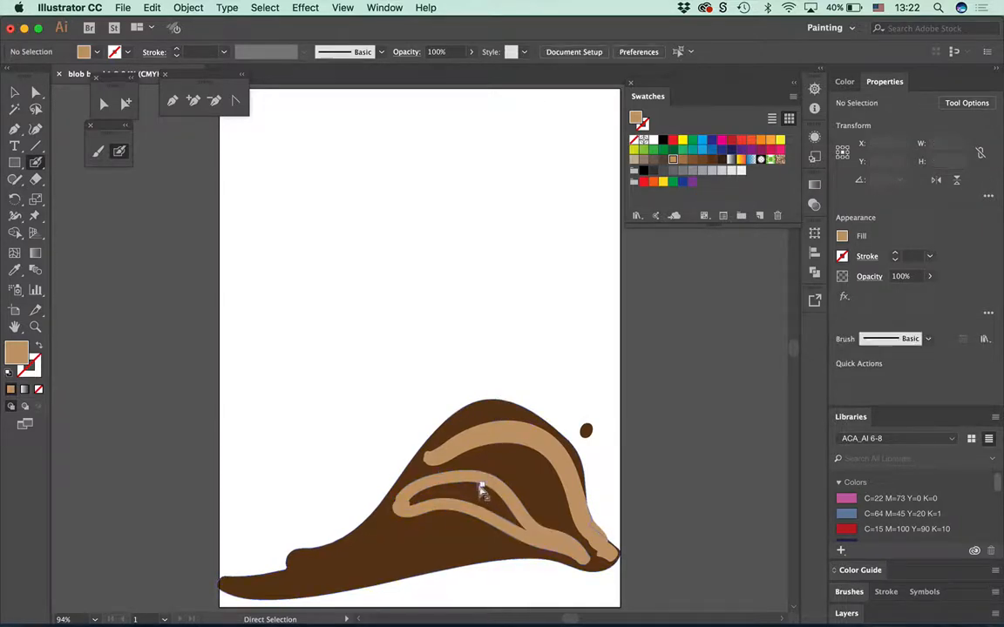
click(508, 478)
key(super+shift+a)
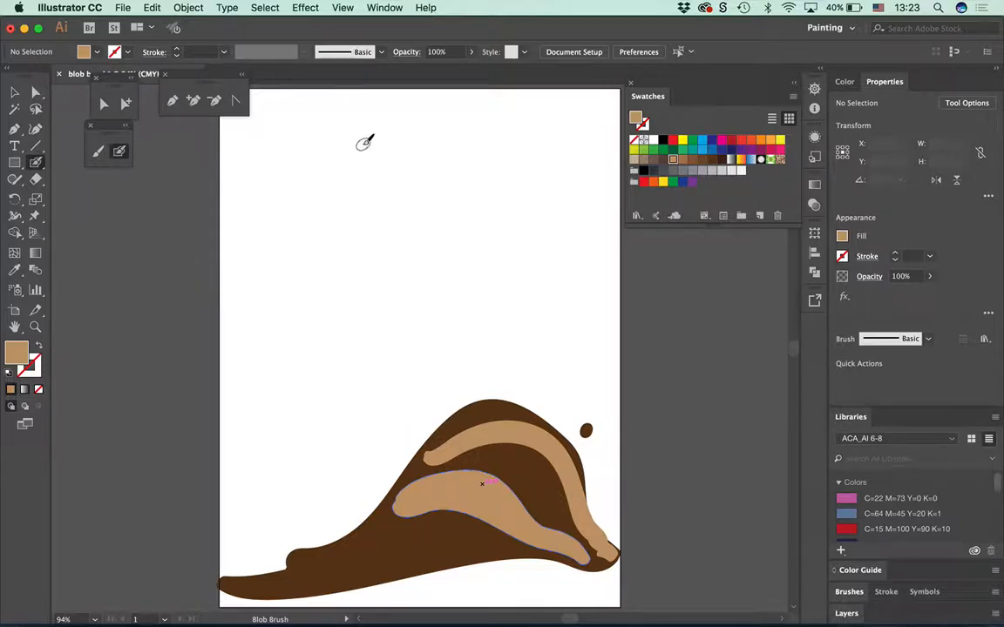
Step: Paint a closed tan tree-like outline about 4.8 by 7.7 in above the hill, with an eye-shaped loop about 2.2 by 1.4 in inside
mouse_move(366, 142)
mouse_down()
mouse_move(323, 173)
mouse_move(334, 210)
mouse_move(384, 253)
mouse_move(360, 287)
mouse_move(379, 352)
mouse_move(356, 409)
mouse_move(363, 441)
mouse_move(407, 464)
mouse_up()
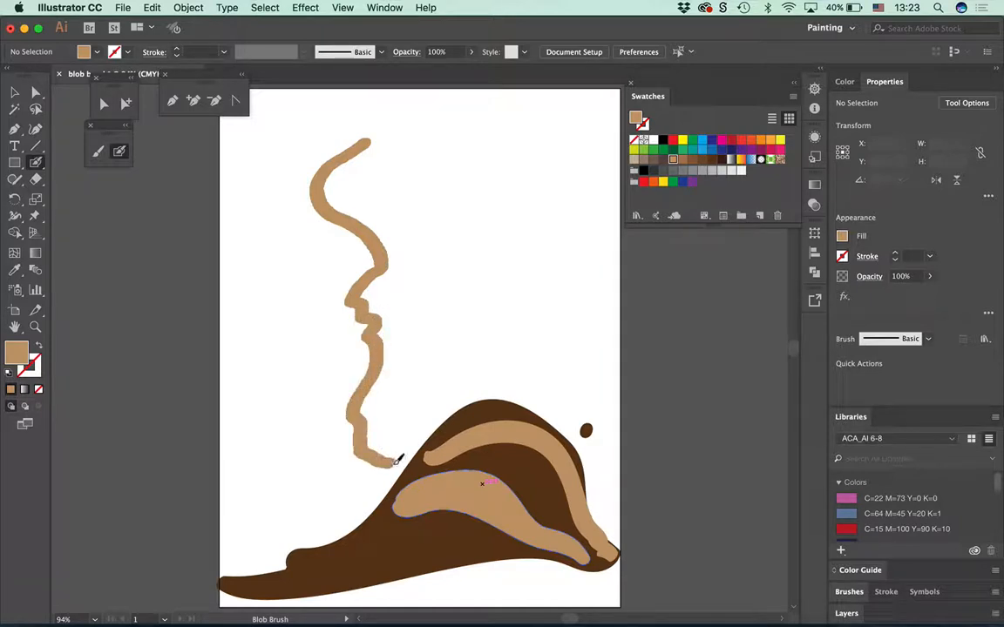
mouse_move(370, 139)
mouse_down()
mouse_move(442, 111)
mouse_move(501, 122)
mouse_move(531, 192)
mouse_move(491, 241)
mouse_move(450, 259)
mouse_move(463, 276)
mouse_move(492, 282)
mouse_move(462, 331)
mouse_move(420, 460)
mouse_up()
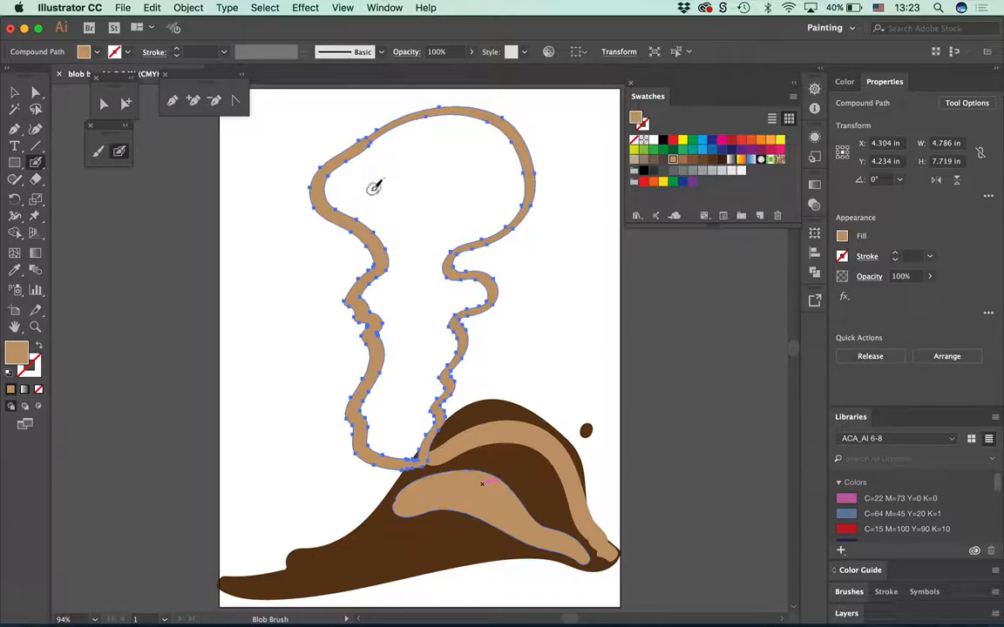
mouse_move(365, 179)
mouse_down()
mouse_move(411, 166)
mouse_move(456, 175)
mouse_move(425, 213)
mouse_move(389, 209)
mouse_move(359, 176)
mouse_up()
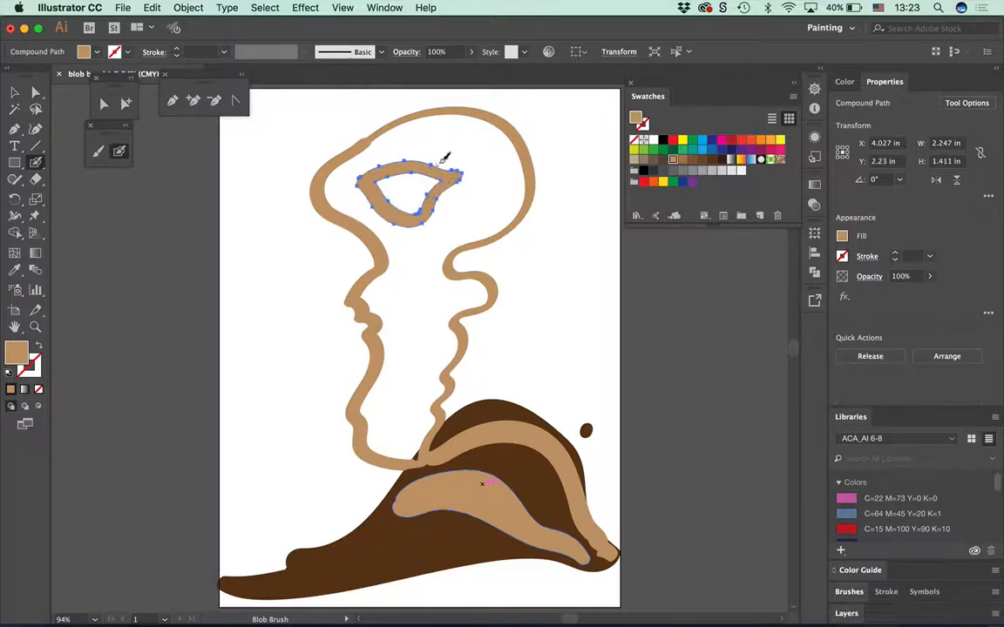
Step: Paint two leaf shapes onto the right side of the large tan outline and move the merged outline about 1.2 in left
mouse_move(538, 177)
mouse_down()
mouse_move(541, 166)
mouse_move(604, 157)
mouse_move(573, 201)
mouse_move(540, 175)
mouse_move(565, 237)
mouse_move(562, 275)
mouse_move(533, 224)
mouse_move(560, 301)
mouse_up()
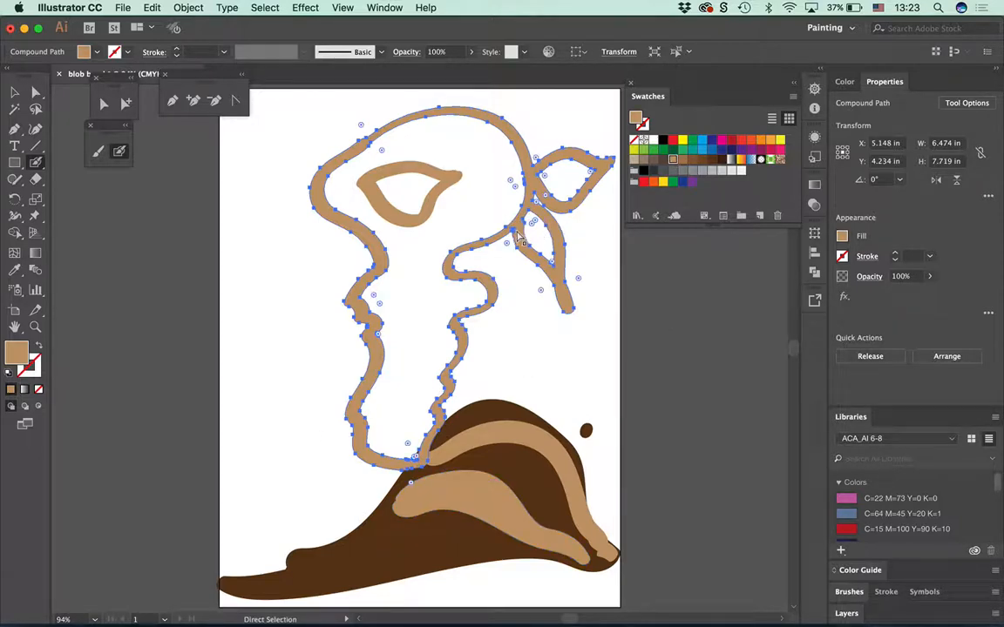
mouse_move(475, 238)
mouse_down()
mouse_move(498, 239)
mouse_move(436, 222)
mouse_up()
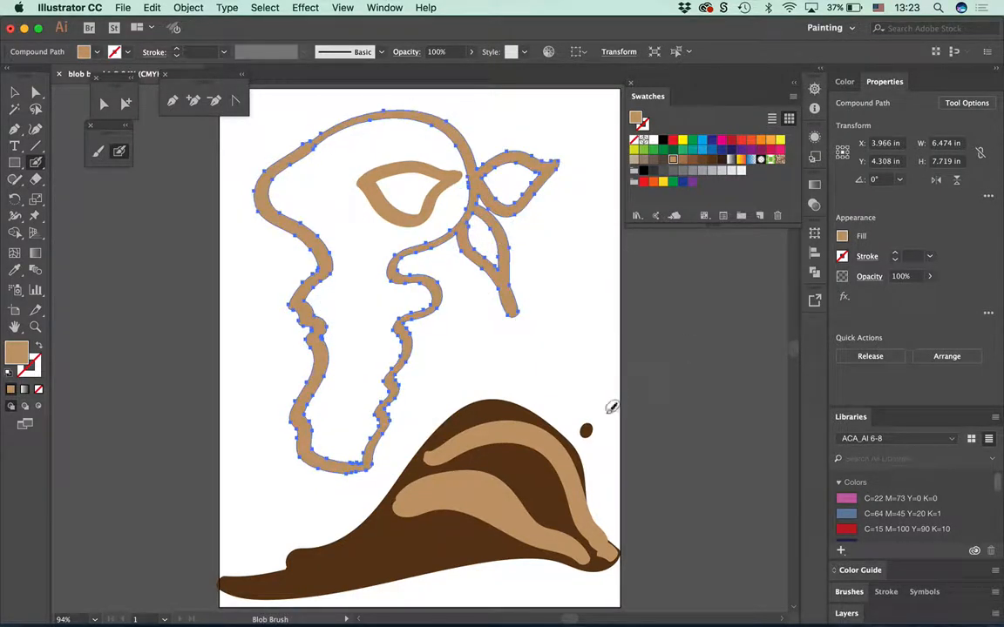
Step: Recolor the upper tan stripe on the hill magenta and the lower tan shape green
click(15, 91)
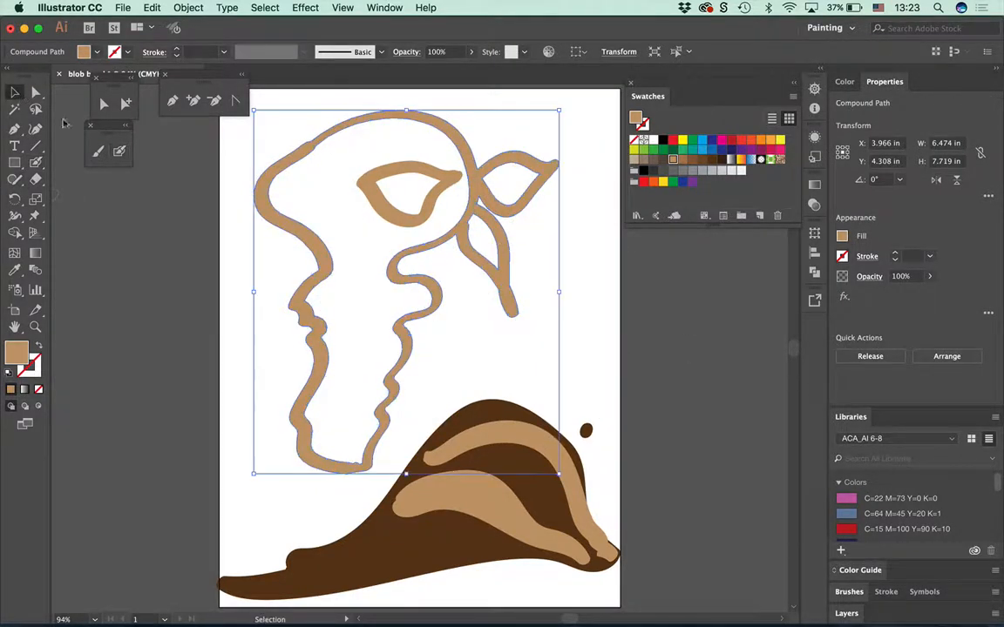
click(515, 439)
click(515, 441)
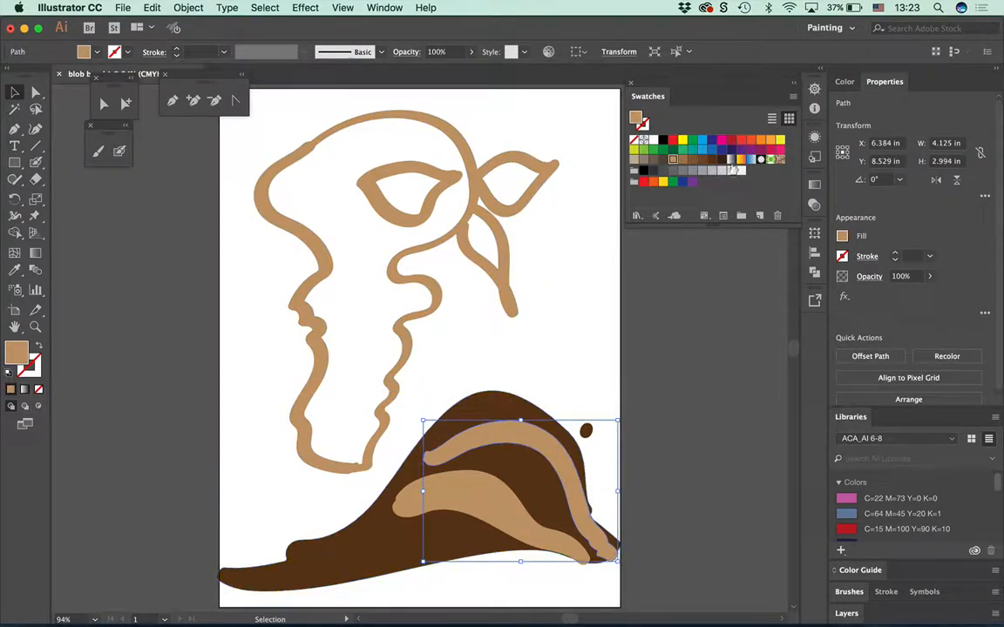
click(722, 142)
click(629, 251)
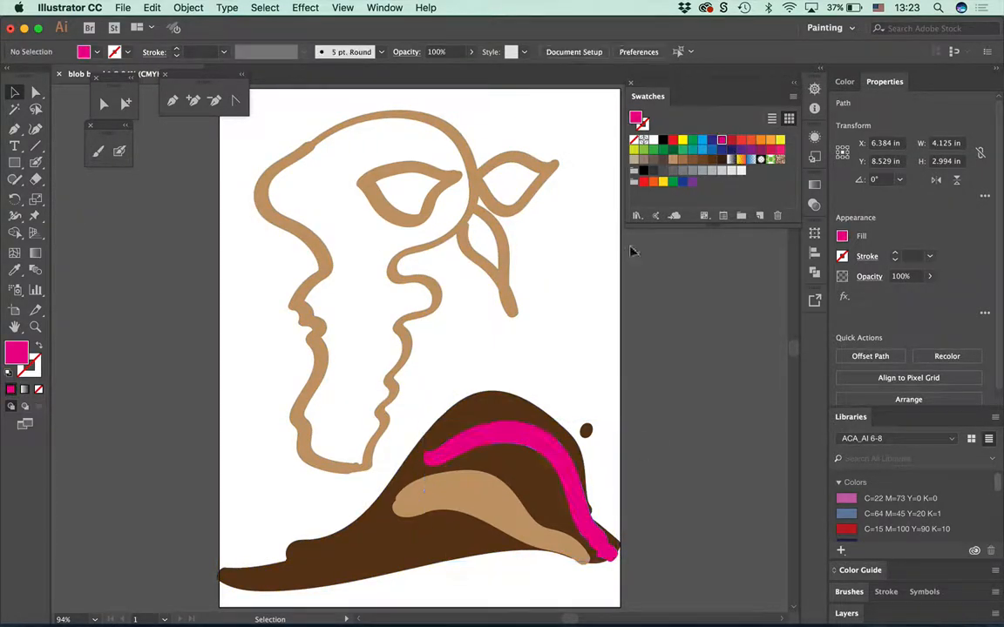
click(540, 541)
click(692, 140)
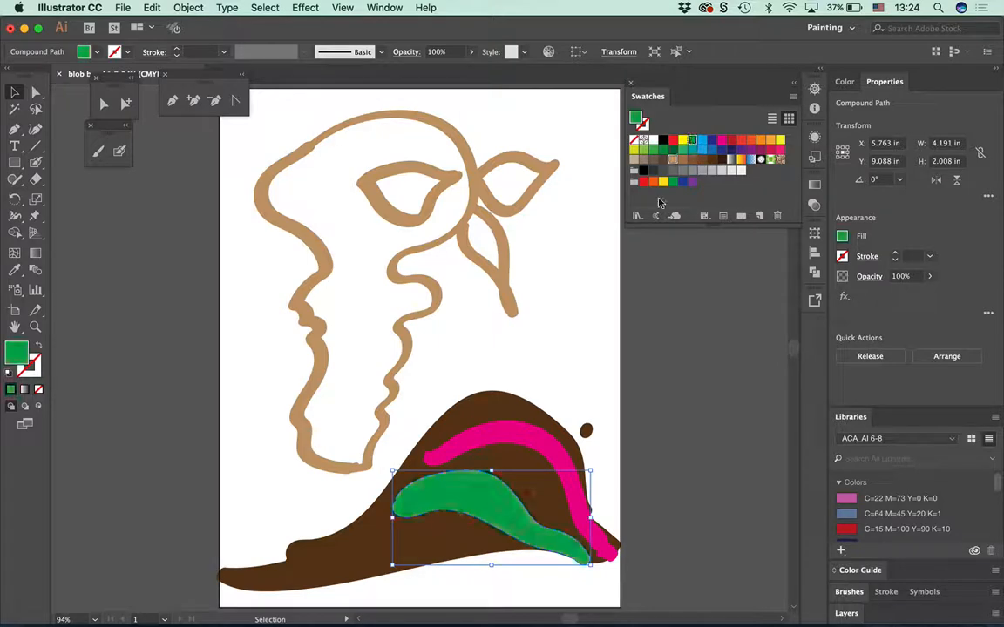
Step: Move the large tan outline down and right so its base overlaps the hill
click(580, 307)
drag(514, 300, 548, 370)
click(705, 394)
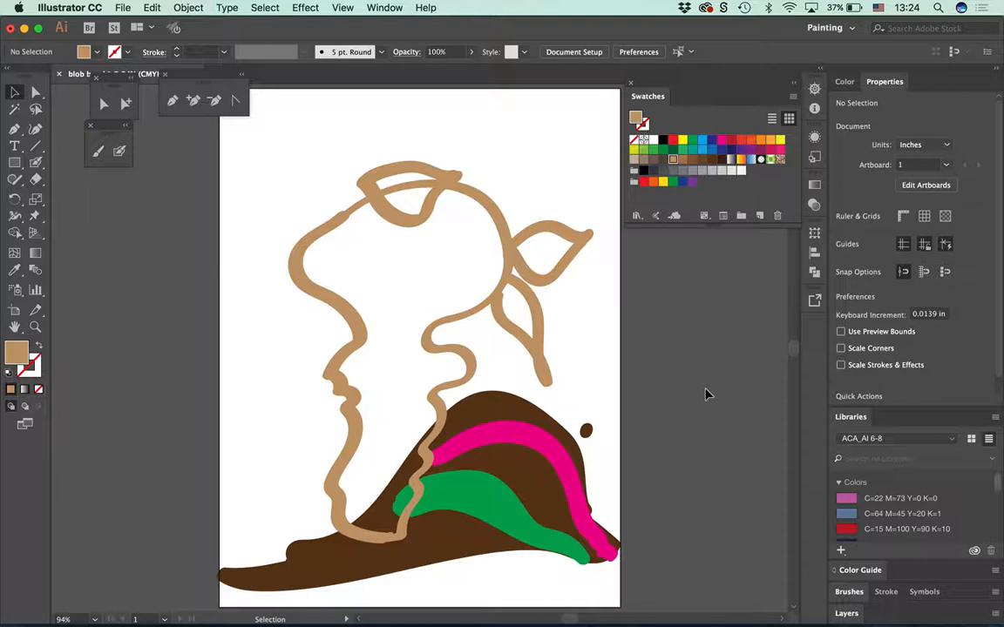
Step: Select all the artwork and merge it into one tan shape with the Pathfinder Unite operation
key(a)
key(v)
key(super+a)
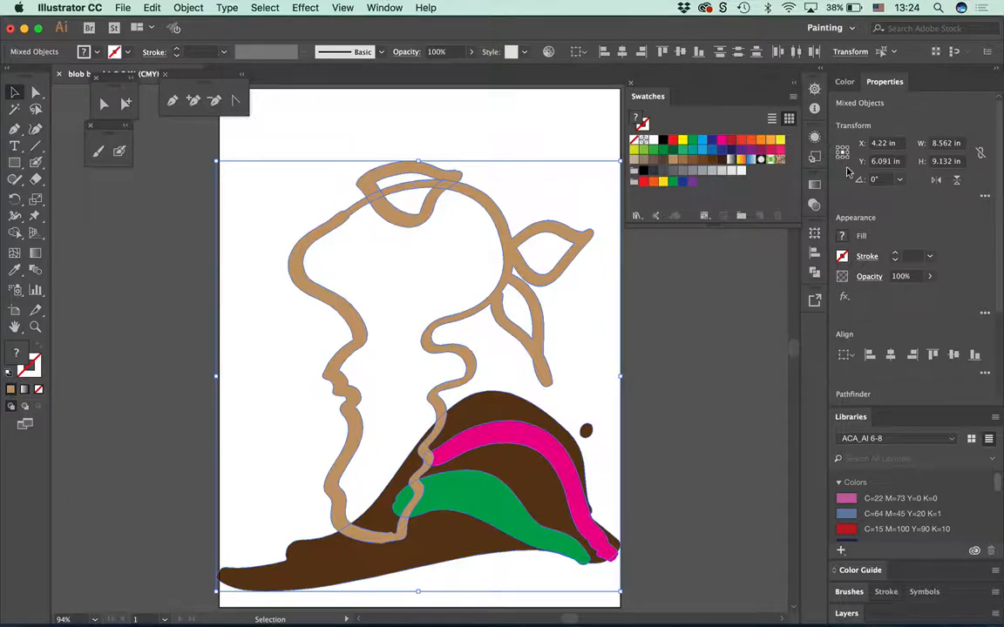
click(382, 9)
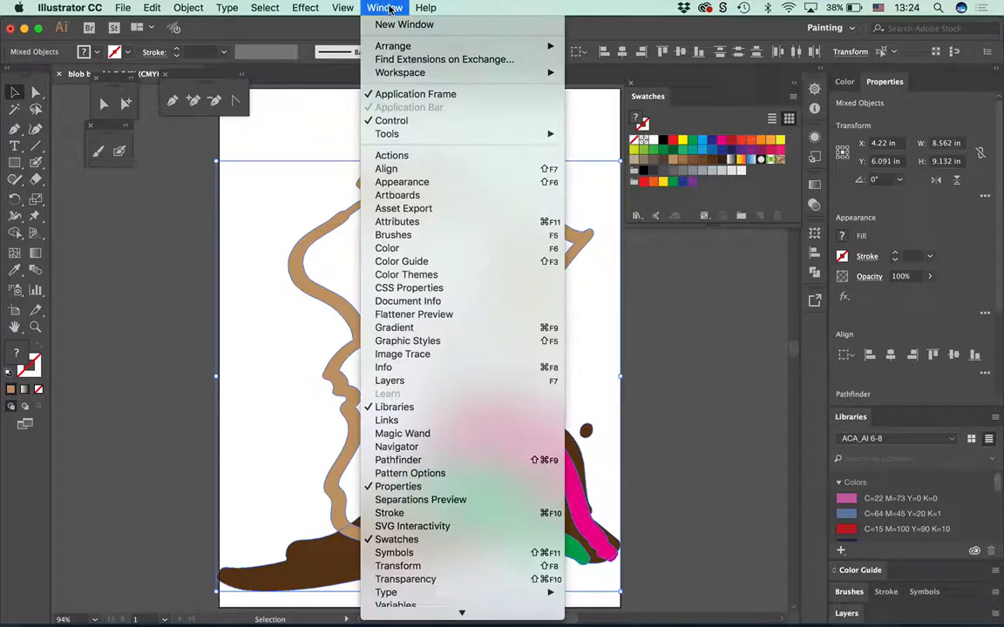
click(415, 460)
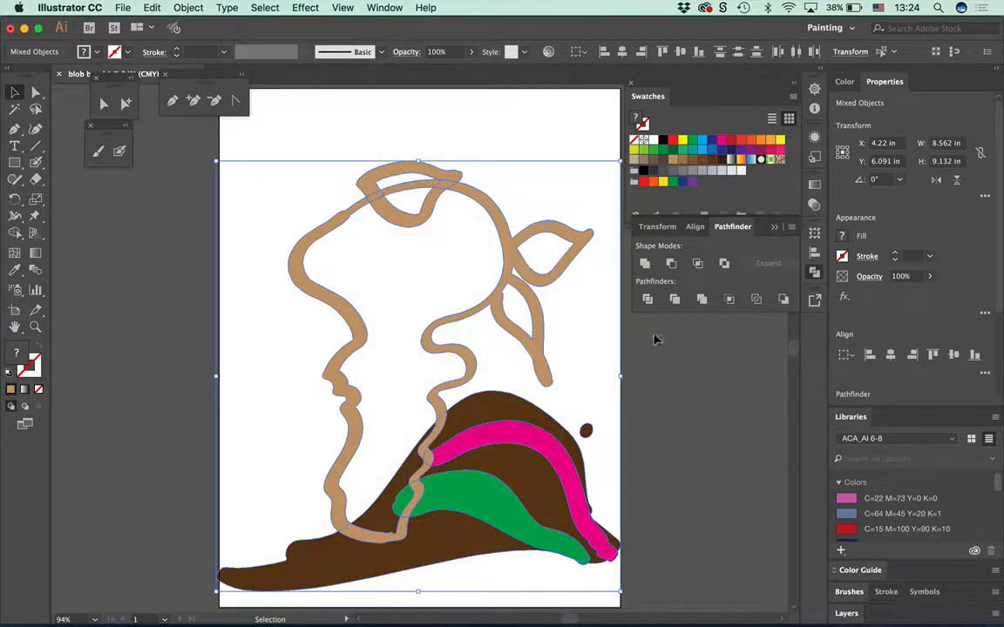
click(645, 264)
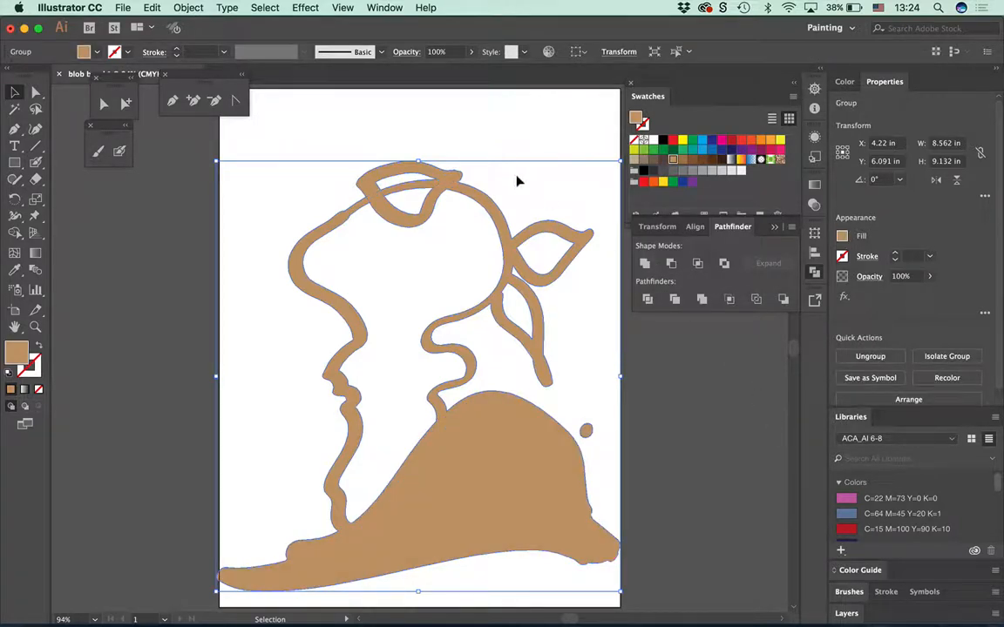
Step: Move the united artwork about 1.2 in up and 0.2 in left, and delete it
click(508, 128)
drag(493, 207, 483, 151)
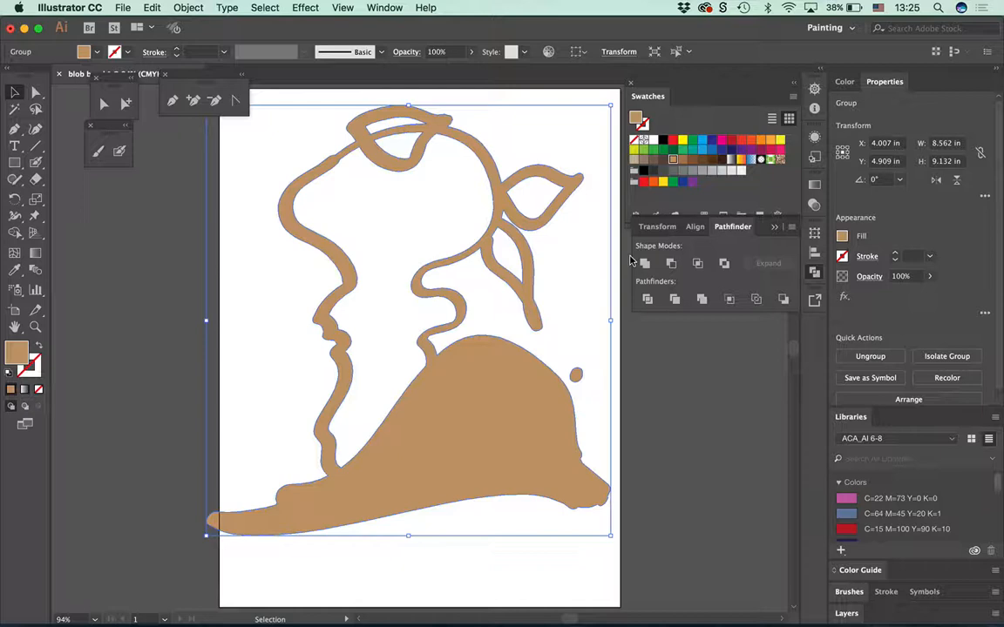
key(Delete)
Step: Set the Blob Brush to 32 pt size and 34% roundness, and paint a wavy vertical tan stroke about 2.1 by 8.0 in
double_click(36, 162)
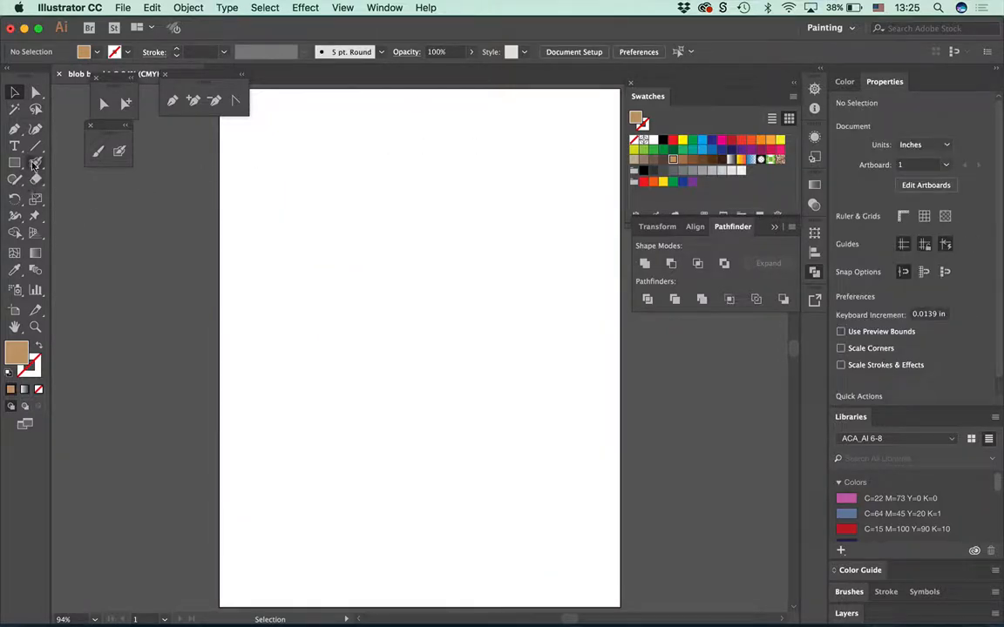
drag(464, 33, 783, 25)
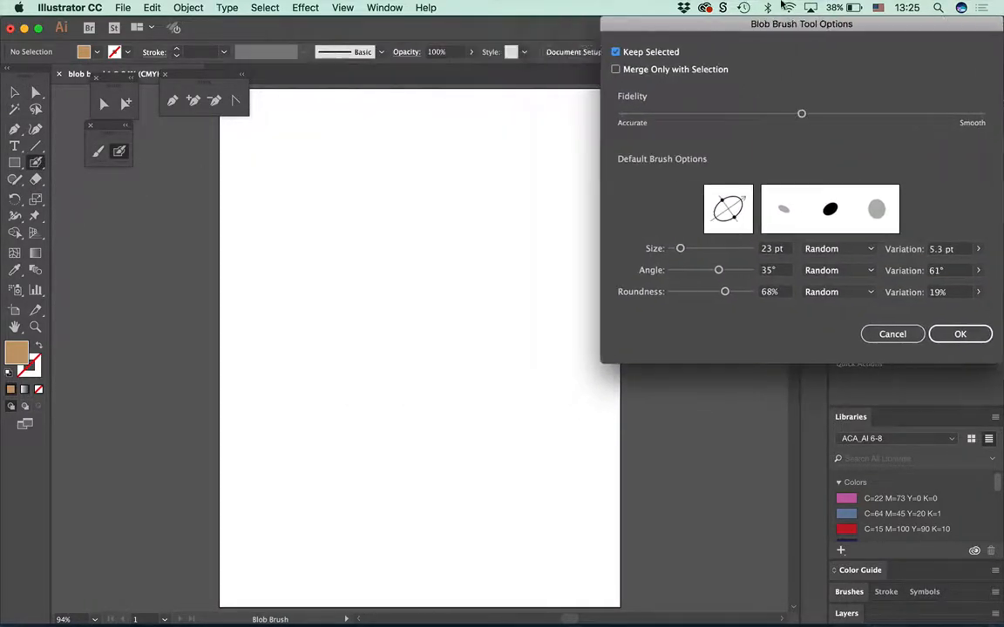
drag(683, 249, 688, 250)
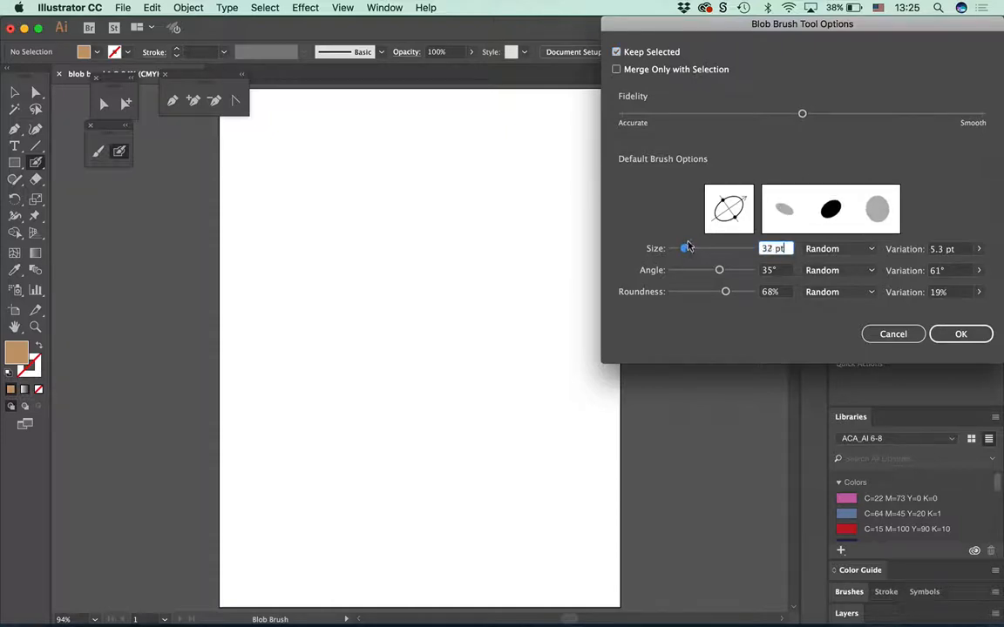
drag(722, 203, 729, 210)
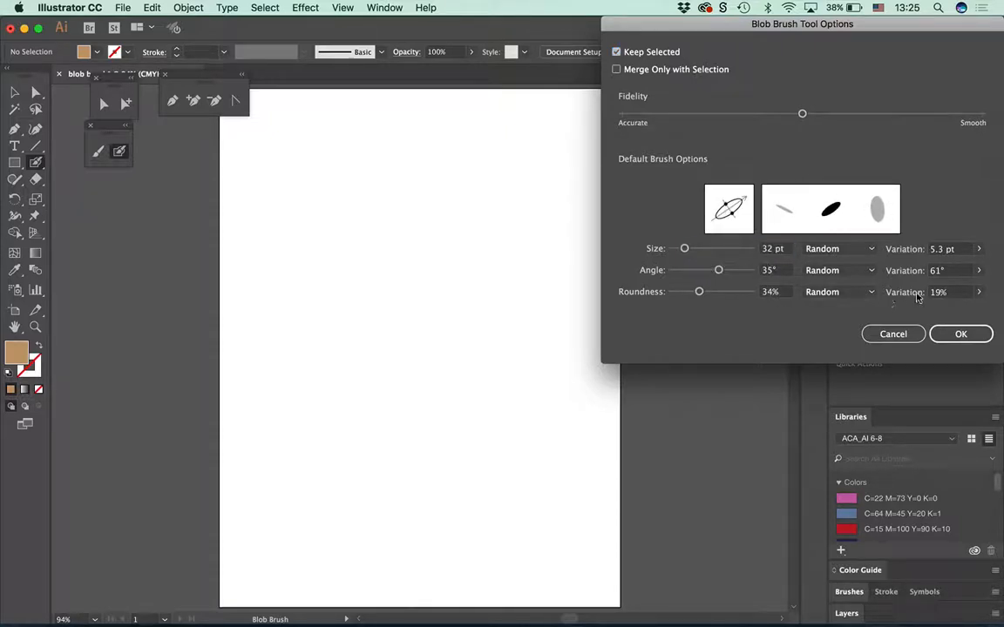
click(960, 335)
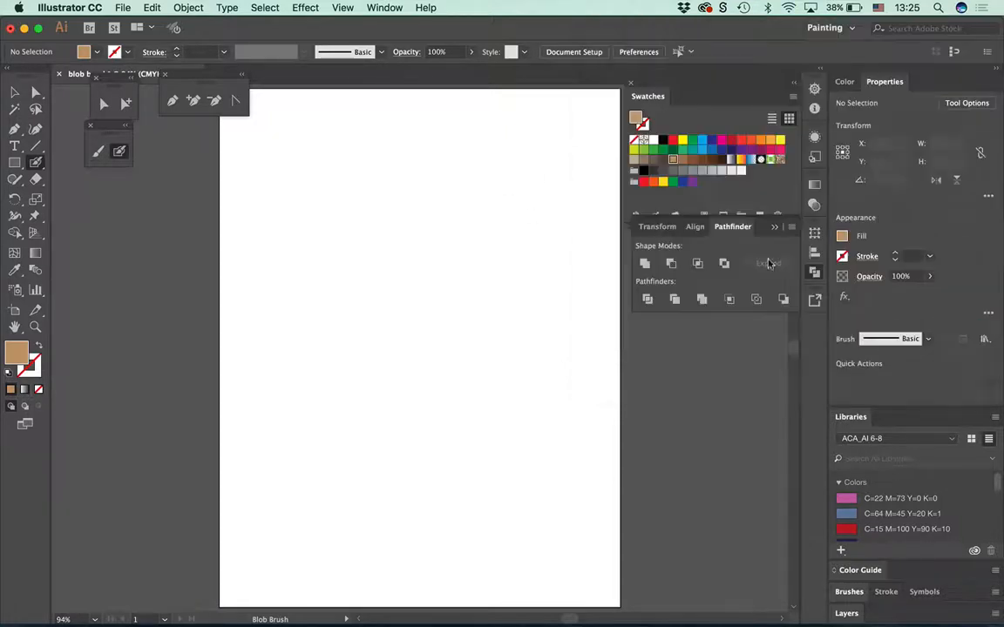
mouse_move(529, 156)
mouse_down()
mouse_move(563, 186)
mouse_move(509, 242)
mouse_move(514, 273)
mouse_move(537, 301)
mouse_move(533, 343)
mouse_move(479, 430)
mouse_move(522, 519)
mouse_up()
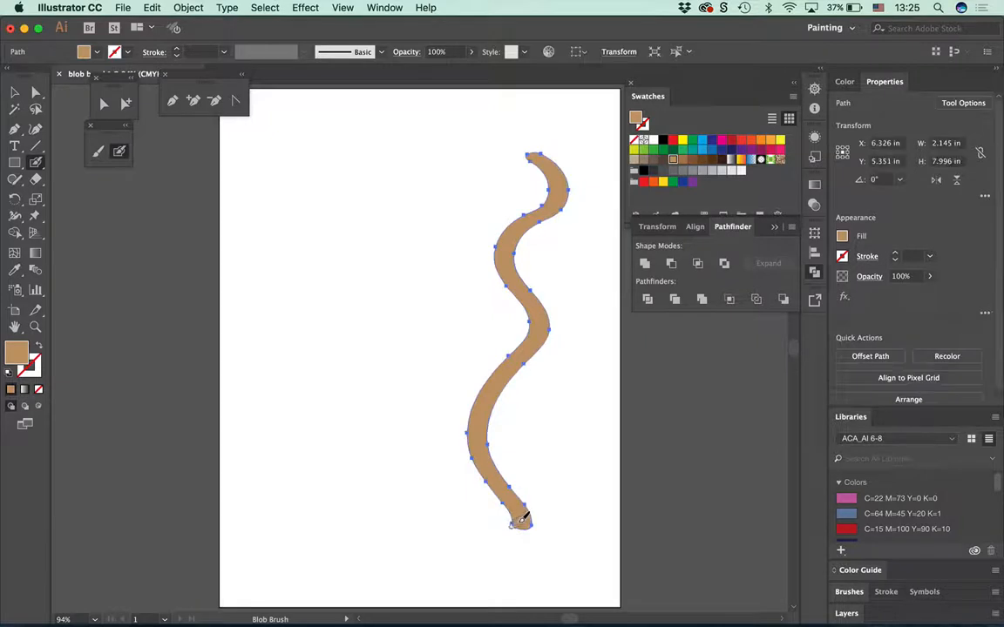
Step: Paint curving tan branches off the wavy stroke's base toward the page's upper left, extending the artwork to about 7.4 by 9.1 in
mouse_move(493, 481)
mouse_down()
mouse_move(422, 469)
mouse_move(446, 332)
mouse_move(405, 304)
mouse_move(305, 291)
mouse_up()
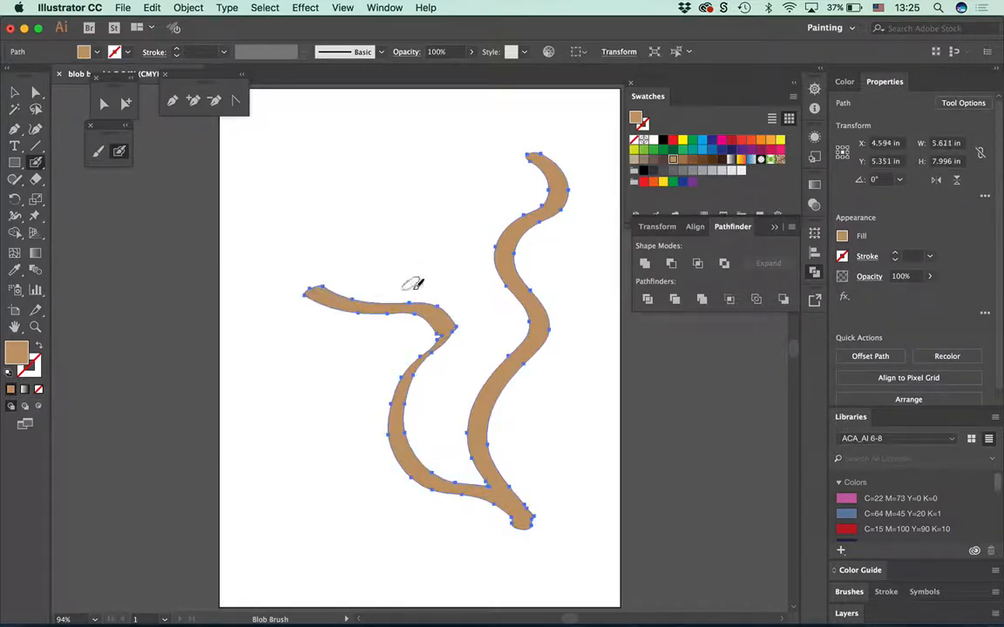
mouse_move(410, 296)
mouse_down()
mouse_move(436, 247)
mouse_move(289, 255)
mouse_move(378, 106)
mouse_up()
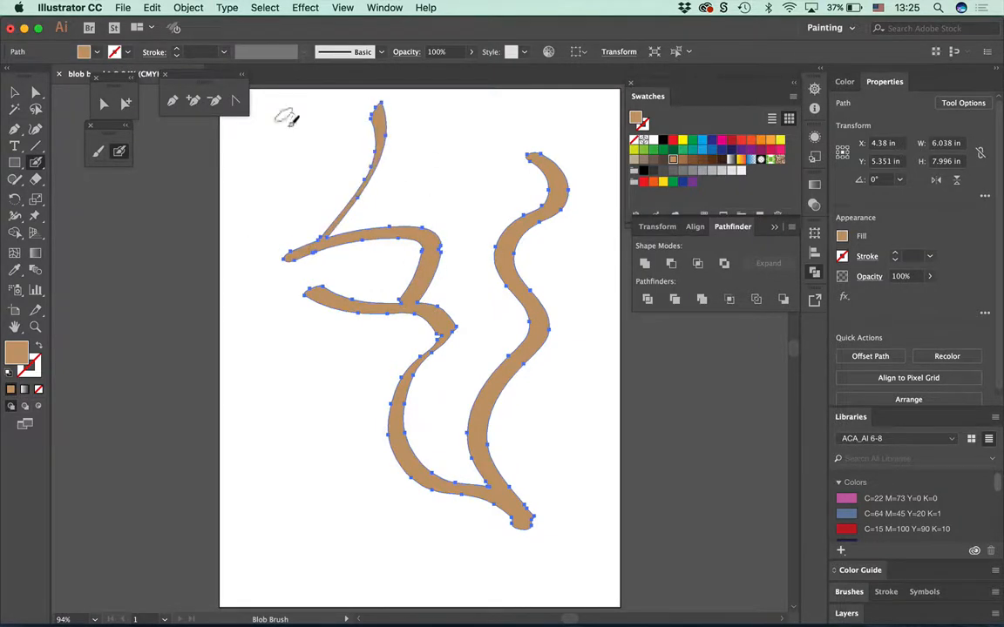
mouse_move(351, 202)
mouse_down()
mouse_move(224, 173)
mouse_move(223, 184)
mouse_up()
drag(343, 171, 487, 136)
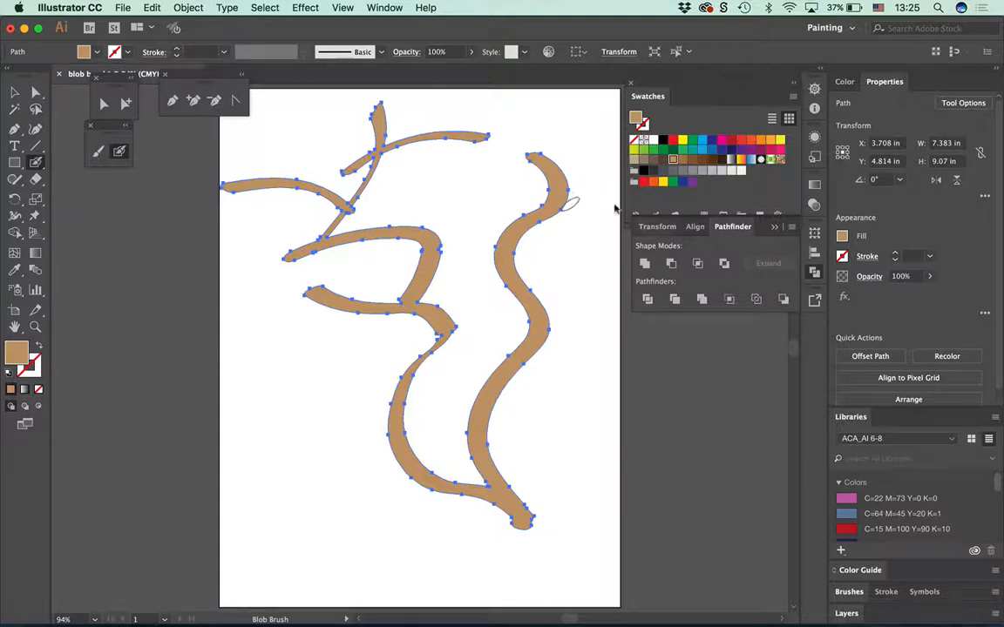
Step: Give the tan branching shape a red outline with a 7 pt stroke weight
click(31, 360)
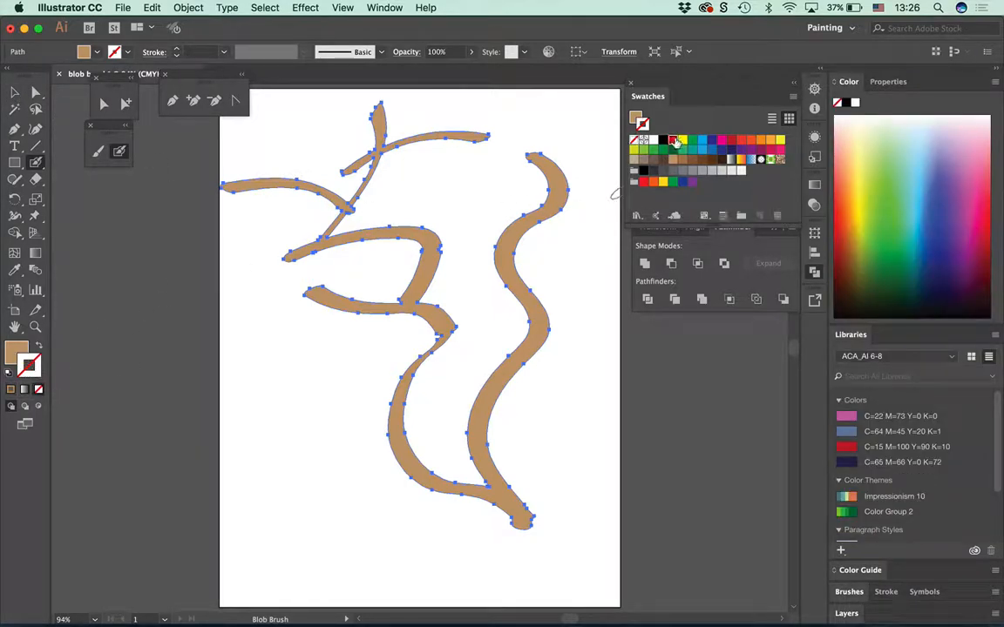
click(674, 141)
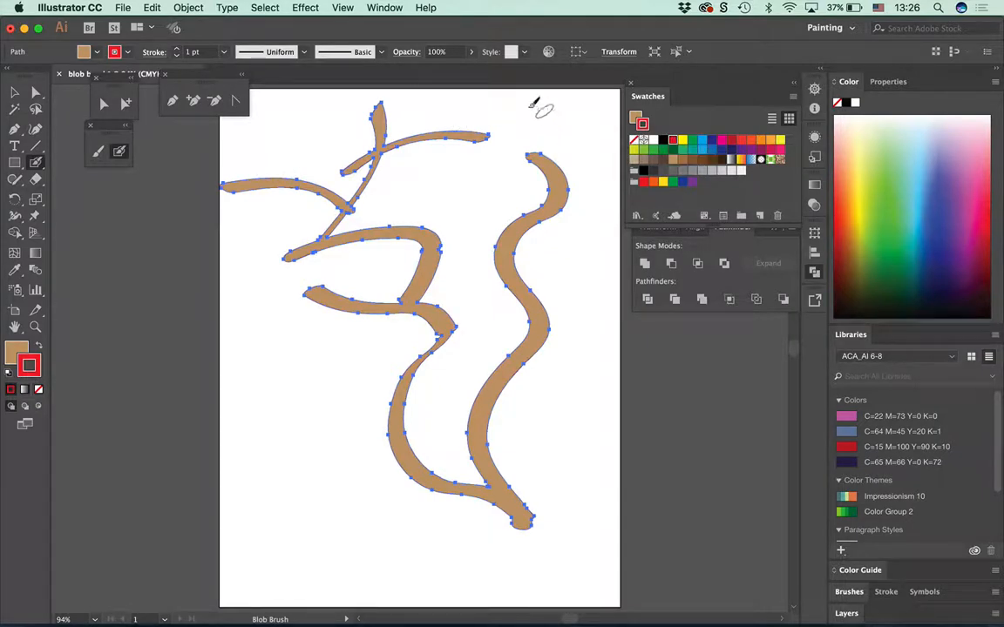
click(177, 49)
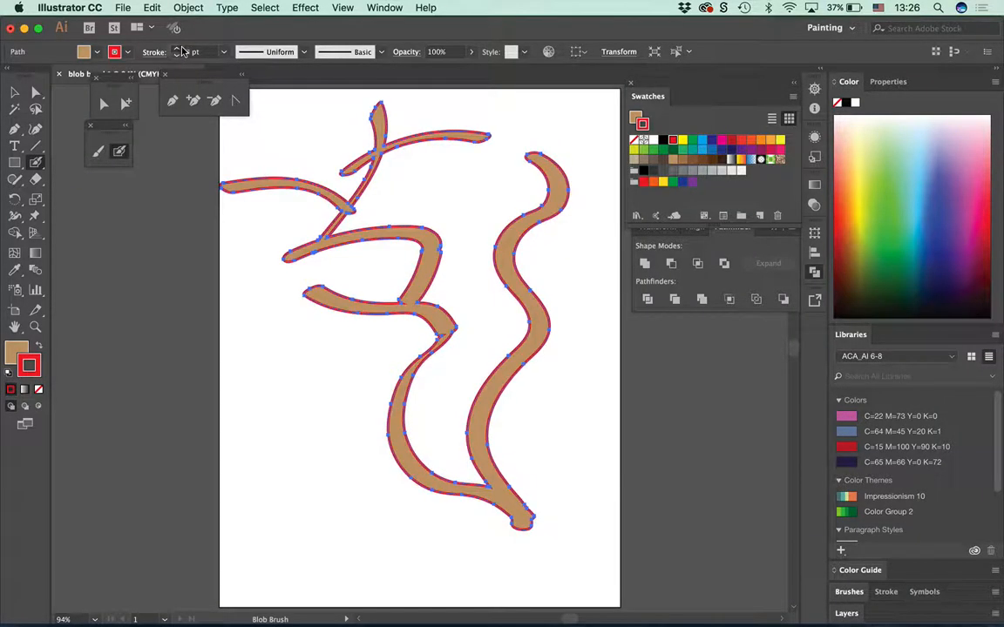
click(186, 51)
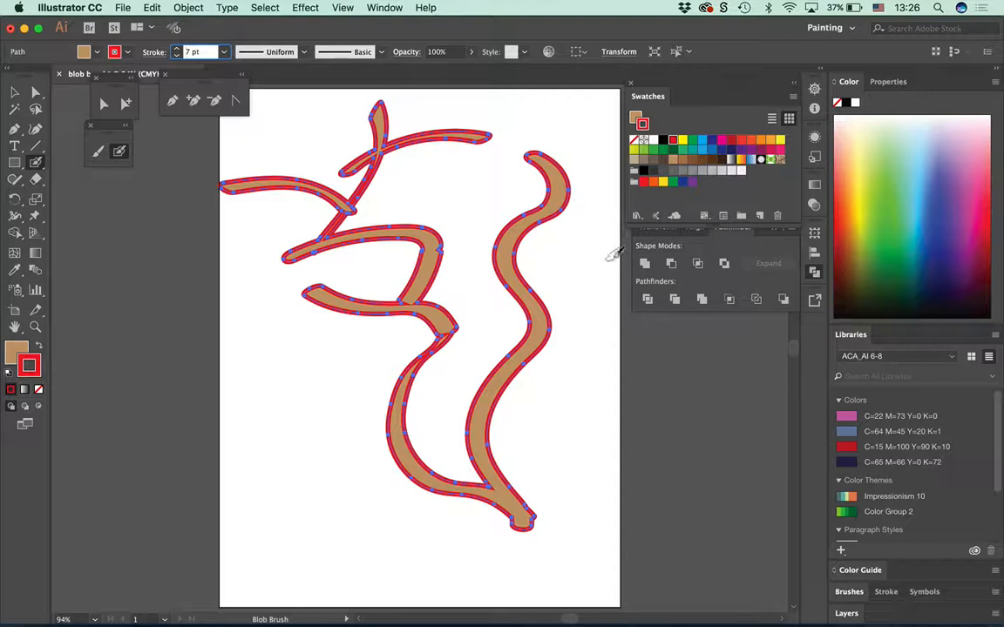
Step: Paint a red plant with a stem, a looped bud and a looped leaf in the page's empty lower-left area
mouse_move(263, 314)
mouse_down()
mouse_move(348, 329)
mouse_move(373, 375)
mouse_move(331, 430)
mouse_move(301, 383)
mouse_move(307, 359)
mouse_move(248, 345)
mouse_move(257, 347)
mouse_move(254, 382)
mouse_move(301, 416)
mouse_move(333, 411)
mouse_up()
mouse_move(305, 551)
mouse_down()
mouse_move(291, 508)
mouse_move(245, 481)
mouse_move(287, 505)
mouse_move(336, 566)
mouse_up()
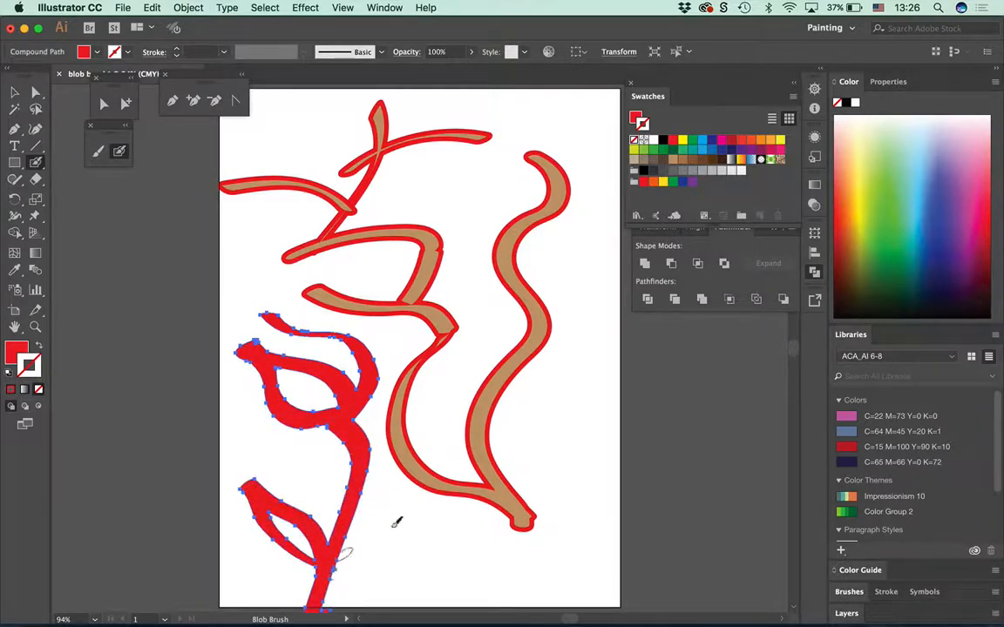
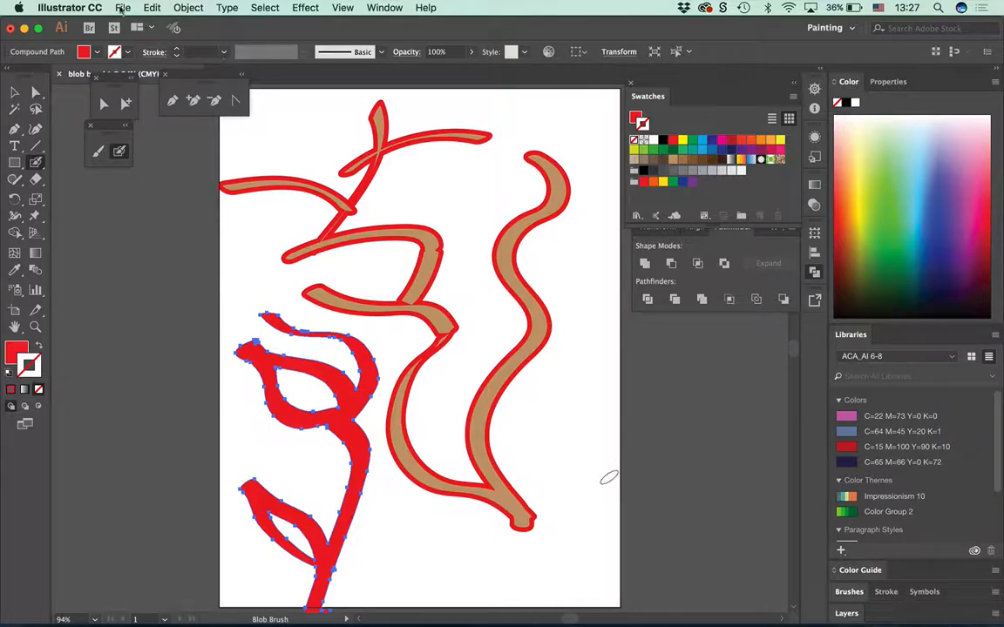
click(123, 8)
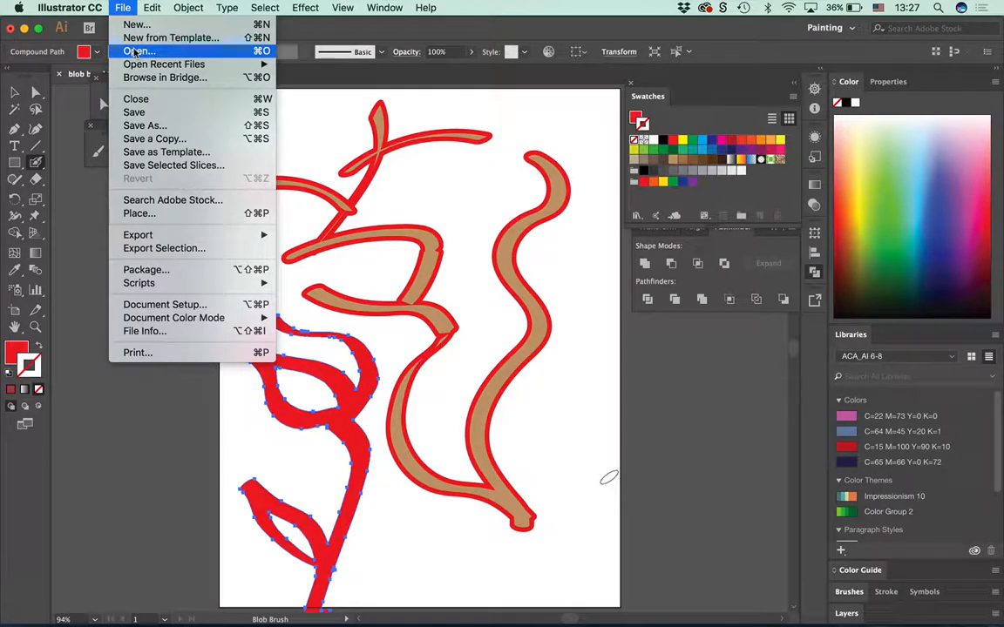
click(70, 94)
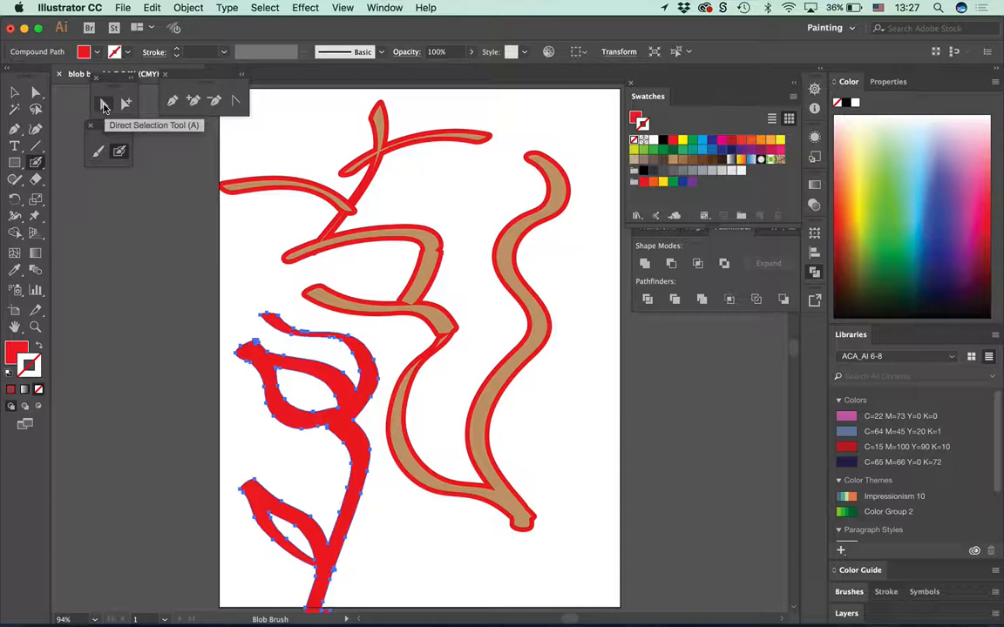
Step: Delete the inner paths of the red plant's bud and leaf with Direct Selection so both shapes are solid
drag(452, 456, 448, 392)
click(36, 92)
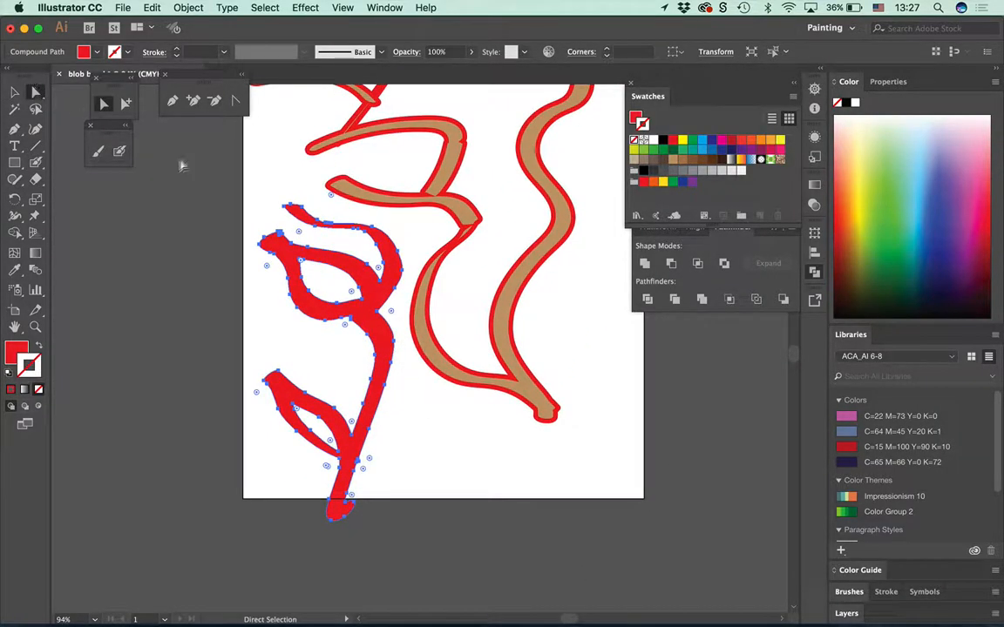
click(399, 338)
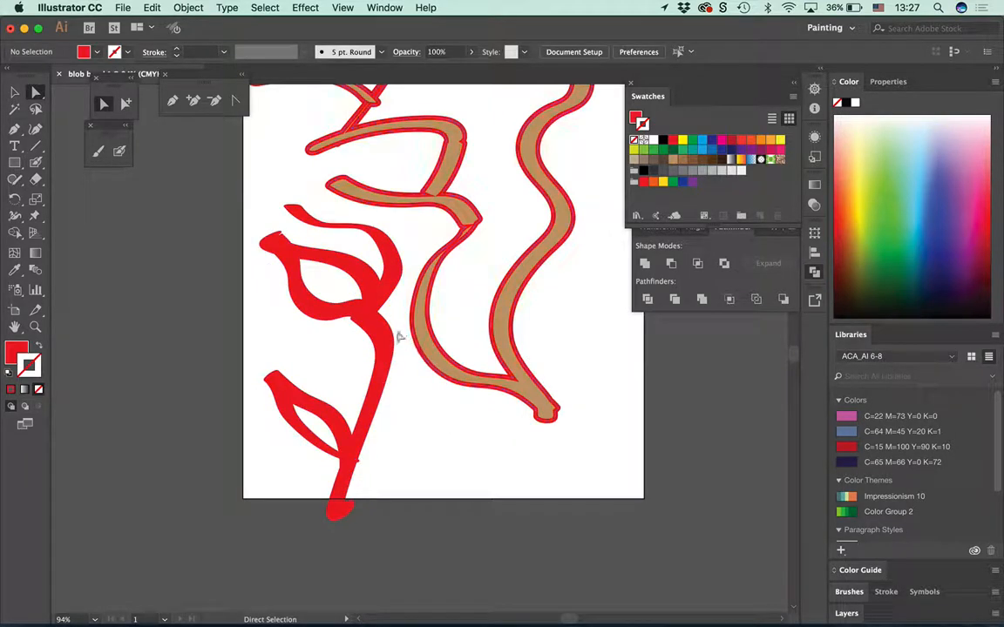
click(340, 273)
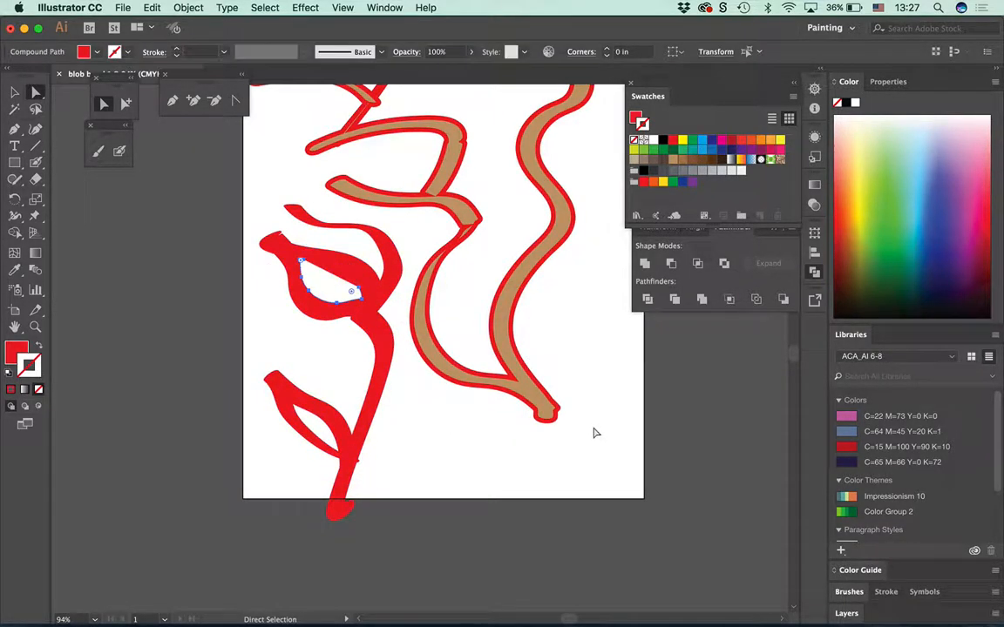
key(Delete)
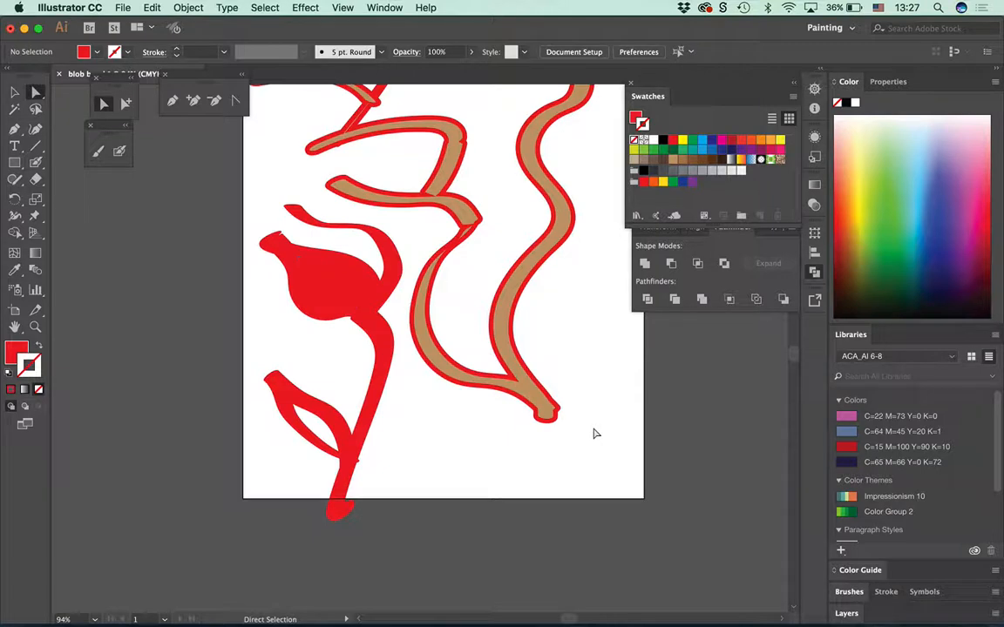
click(326, 416)
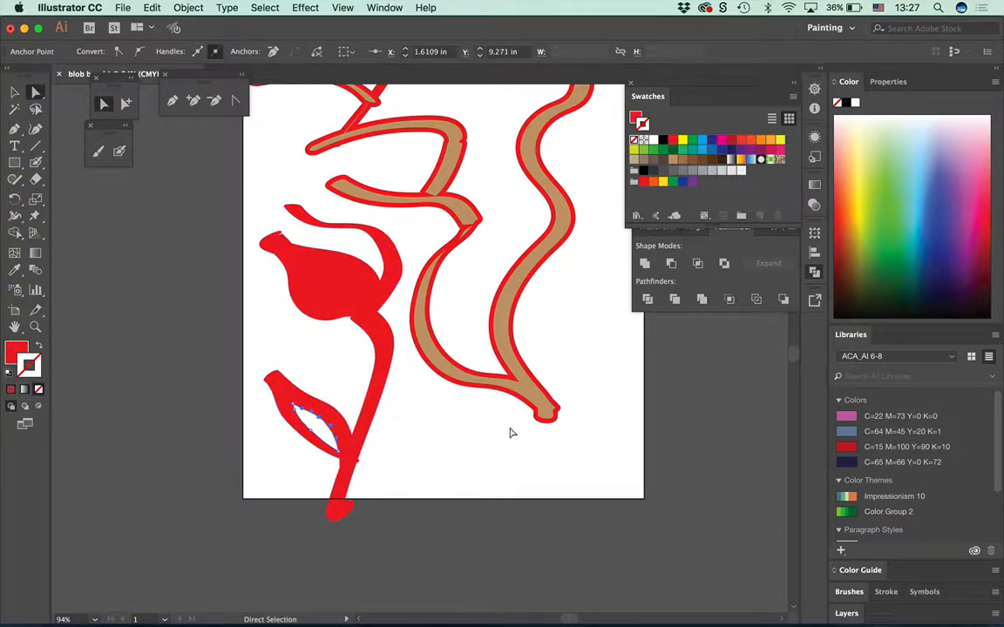
key(Delete)
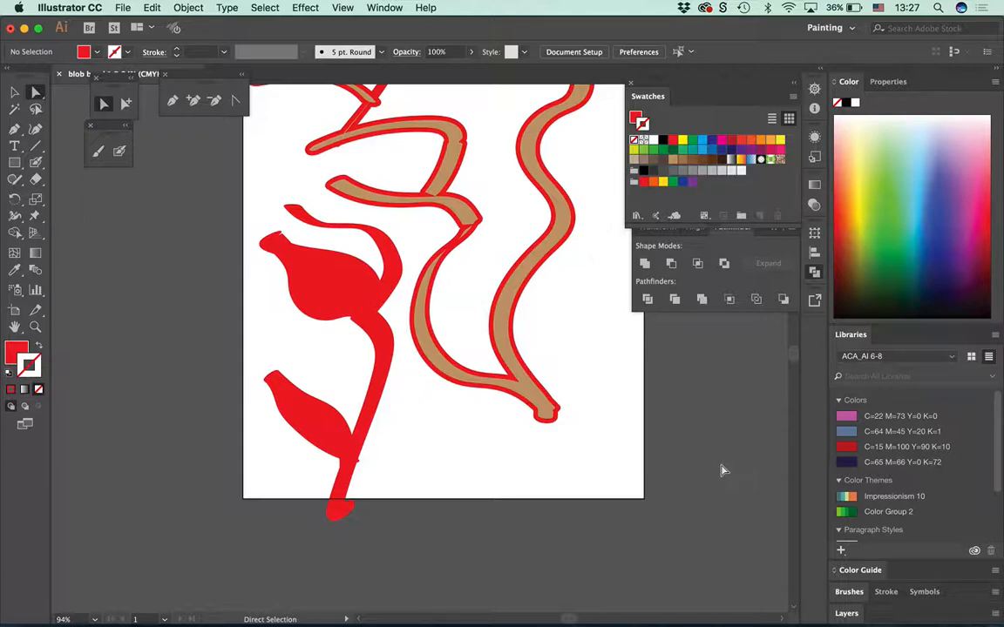
Step: Paint a dark green teardrop-shaped blob inside the red bud with the Blob Brush
click(38, 165)
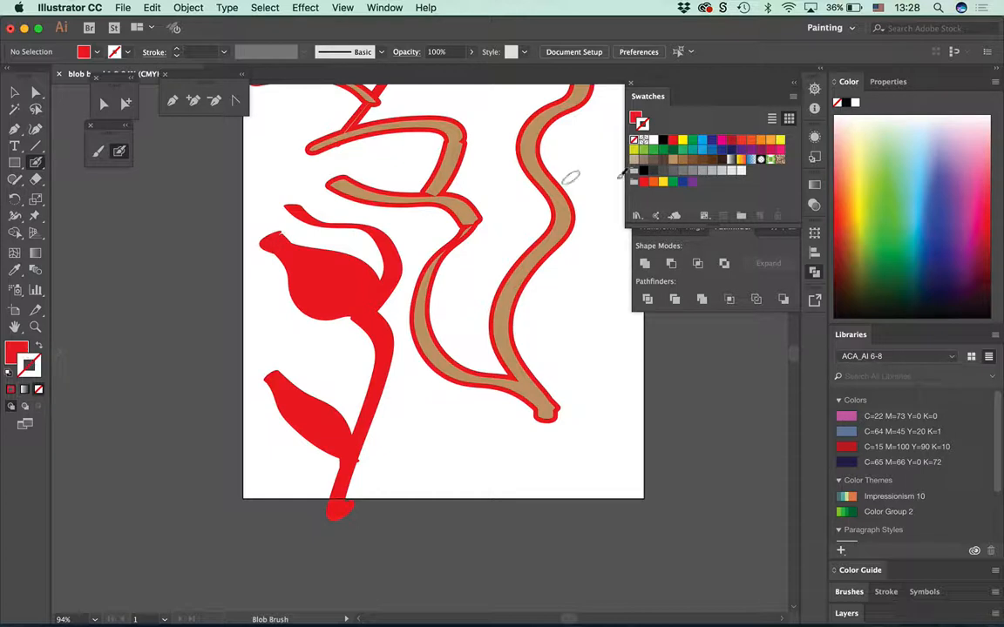
click(672, 149)
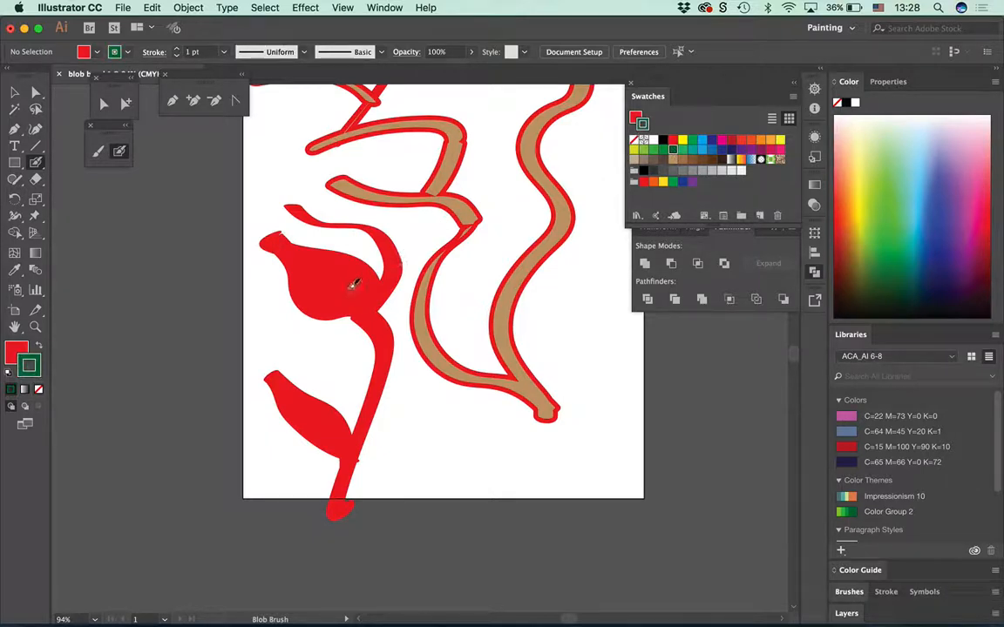
mouse_move(354, 283)
mouse_down()
mouse_move(305, 255)
mouse_move(325, 280)
mouse_move(318, 254)
mouse_move(302, 247)
mouse_up()
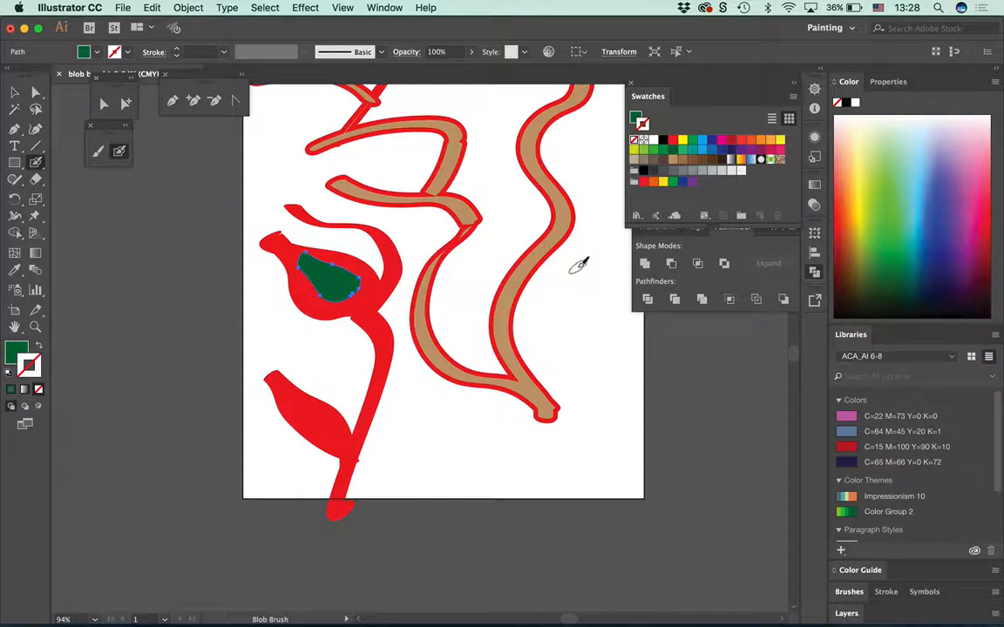
Step: Open the file "leaft blob .ai" from the "DL_Painting in Illustrator" folder on the Desktop
scroll(578, 265, up, 3)
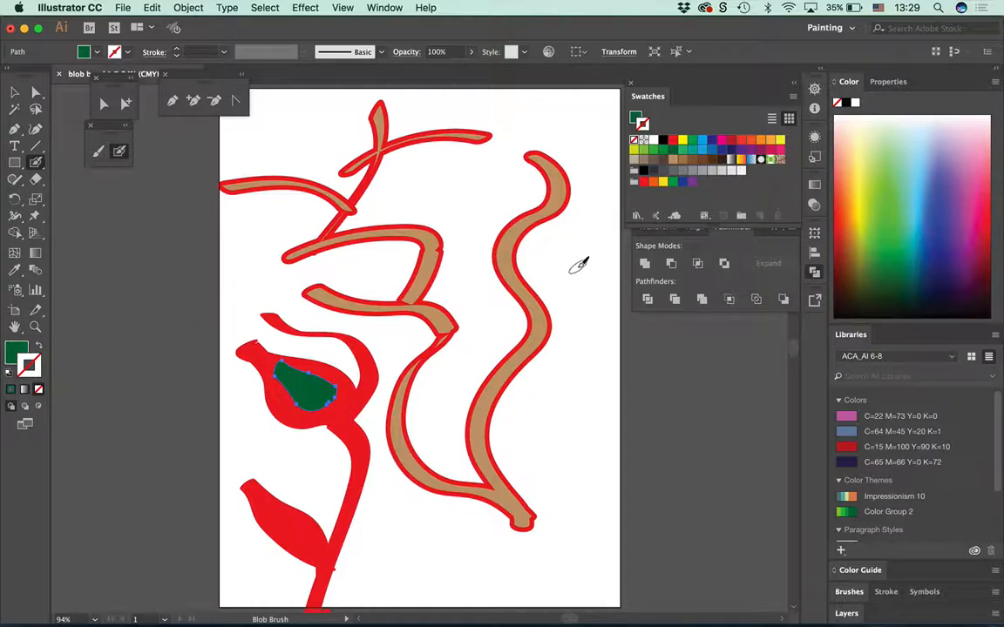
click(123, 8)
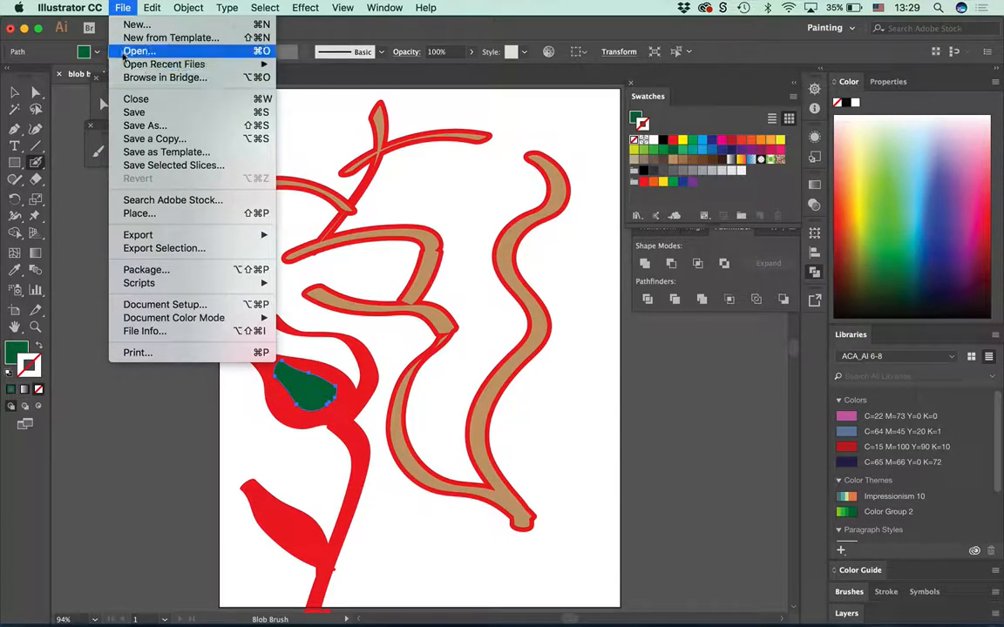
click(137, 51)
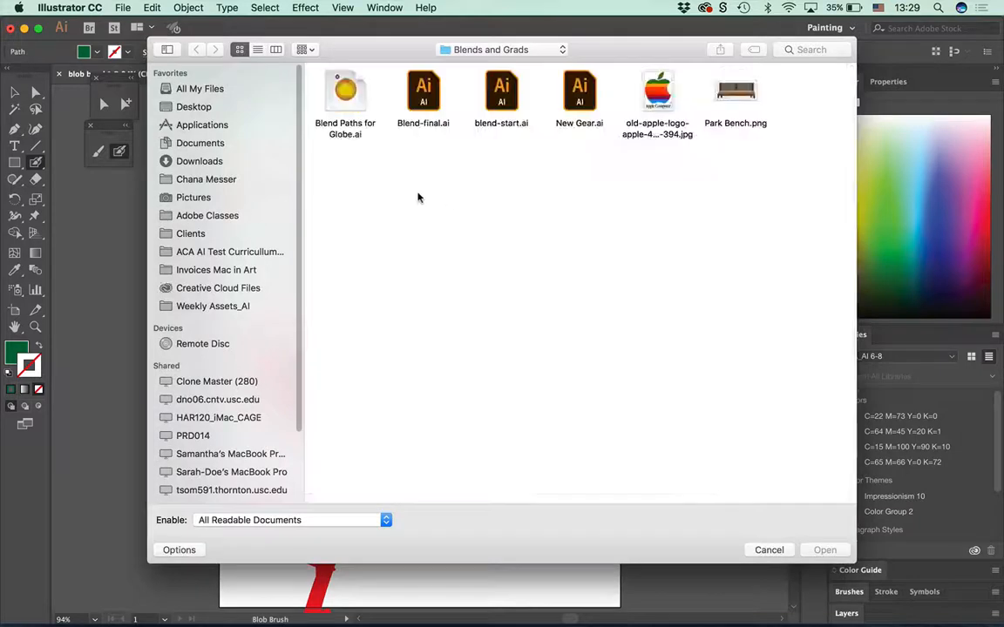
click(191, 105)
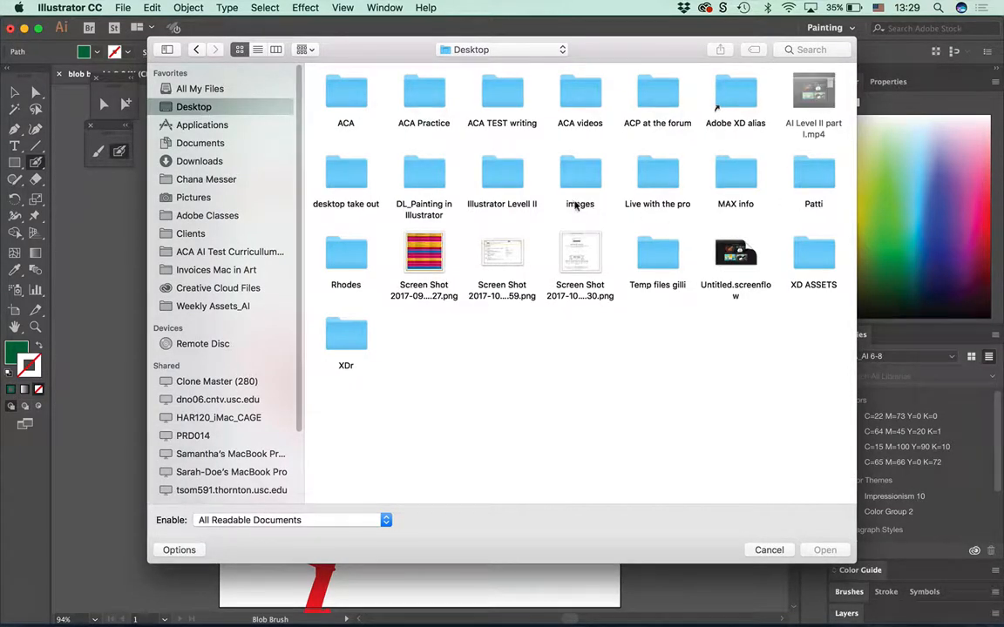
double_click(418, 179)
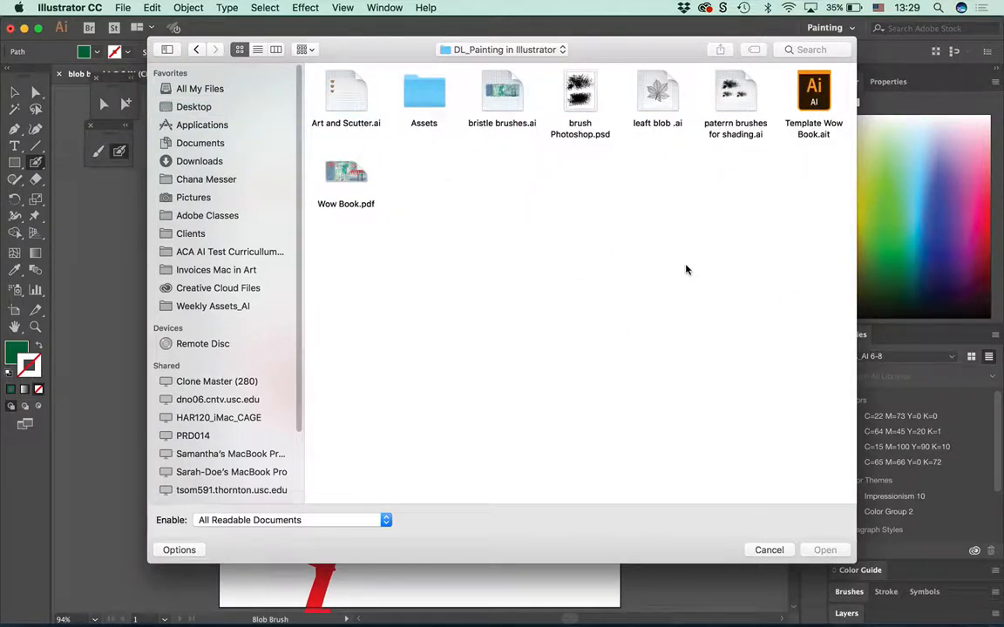
click(352, 106)
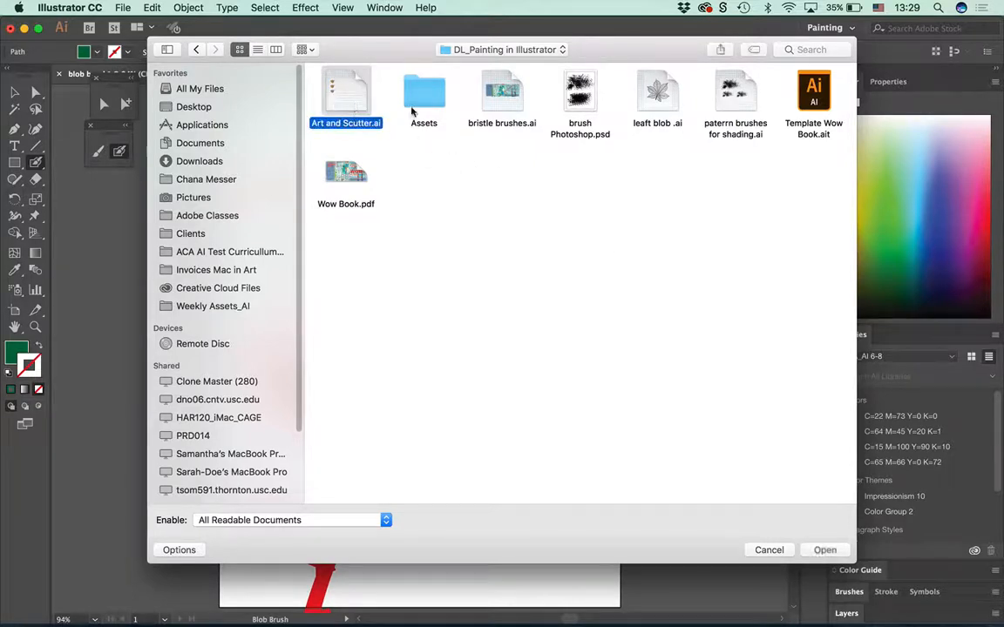
click(656, 102)
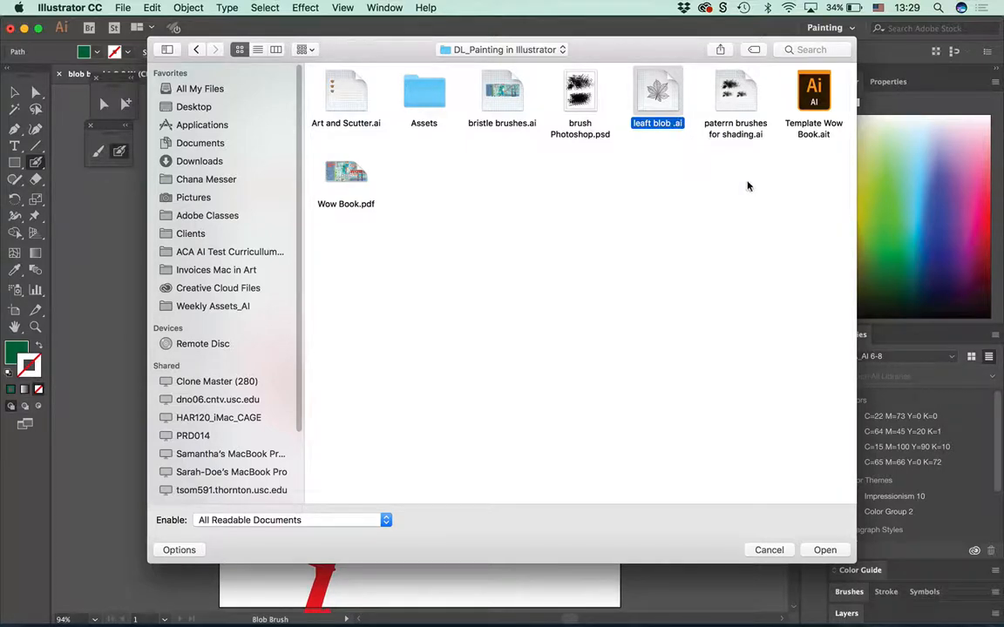
click(824, 550)
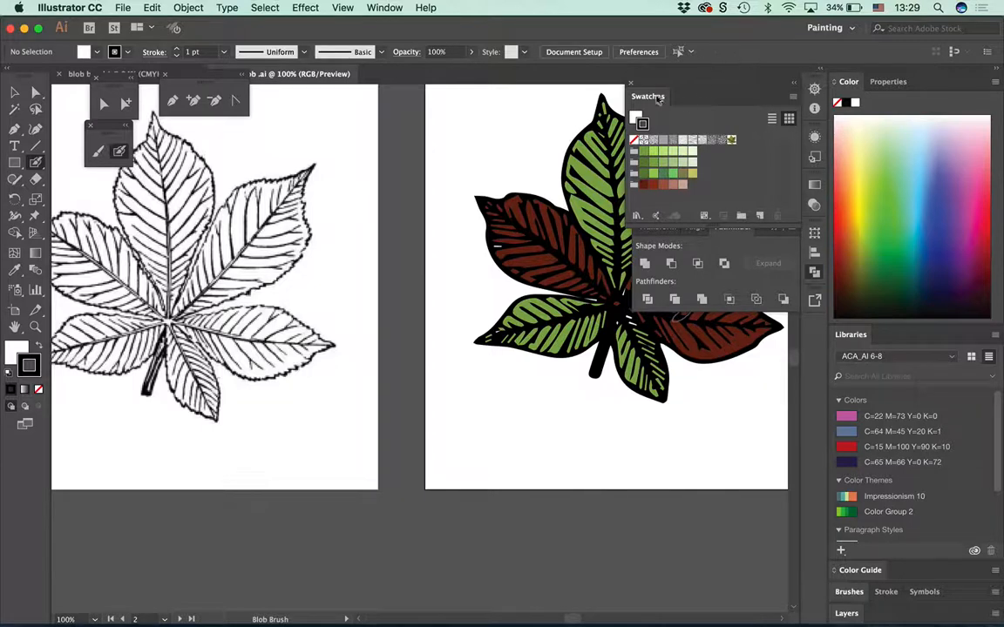
Step: Move the Swatches panel off the artwork and hide all tools and panels
drag(672, 97, 909, 99)
click(664, 226)
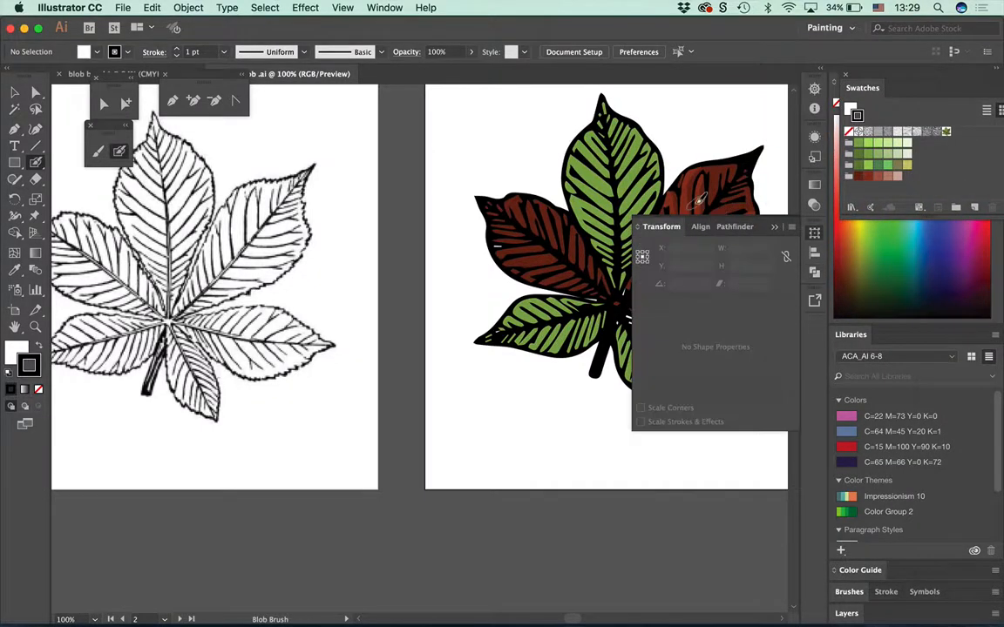
key(Tab)
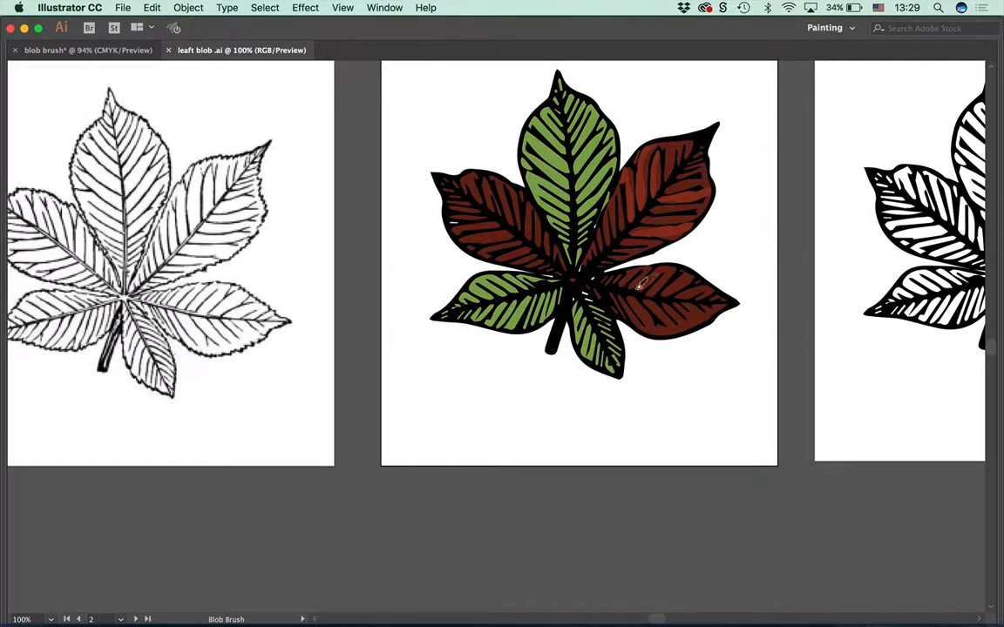
Step: Examine the leaf sketch, the colored leaf and the black-and-white leaf on the neighbouring artboards
mouse_move(478, 353)
mouse_down()
mouse_move(676, 427)
mouse_move(560, 433)
mouse_move(550, 416)
mouse_up()
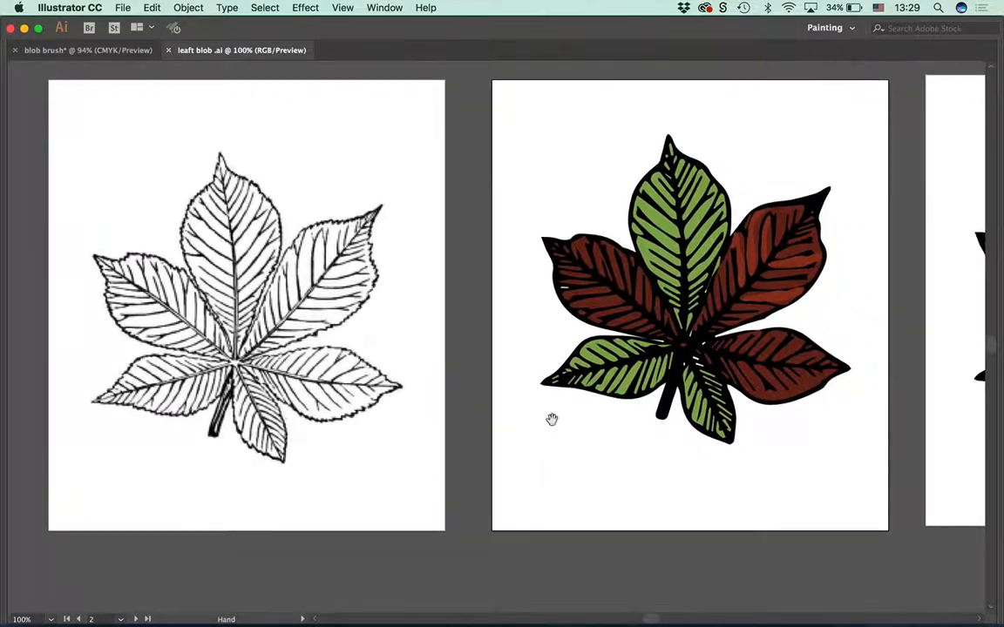
drag(343, 333, 252, 281)
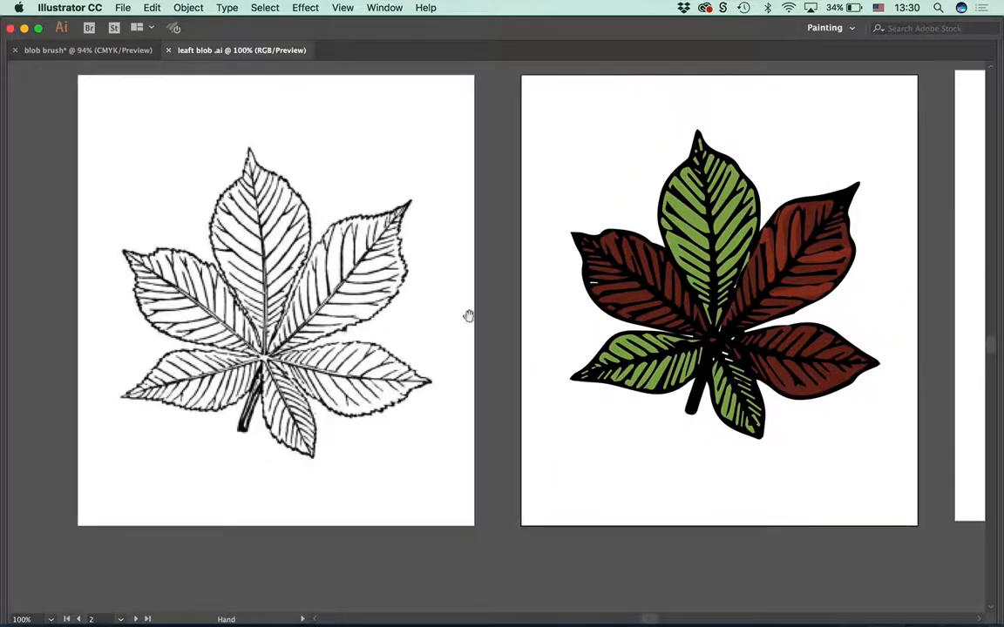
drag(347, 333, 298, 353)
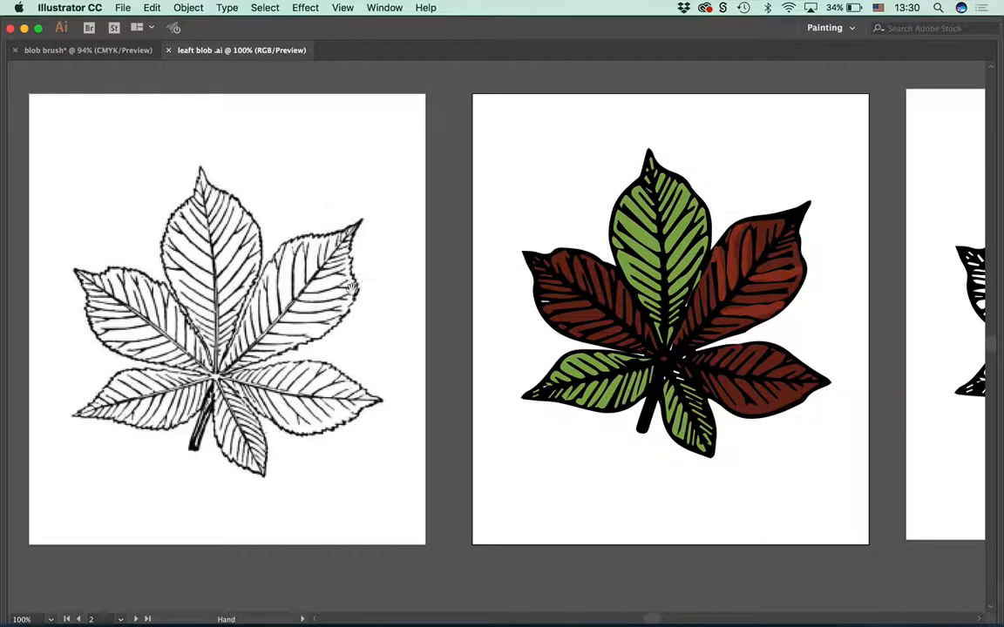
scroll(360, 338, right, 4)
scroll(570, 338, right, 10)
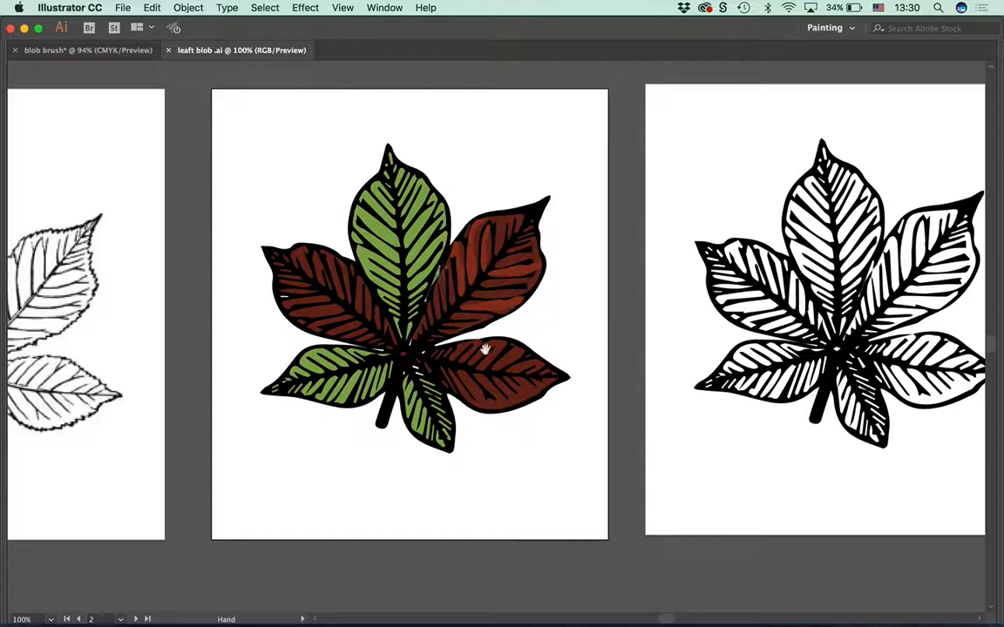
scroll(425, 341, right, 3)
key(a)
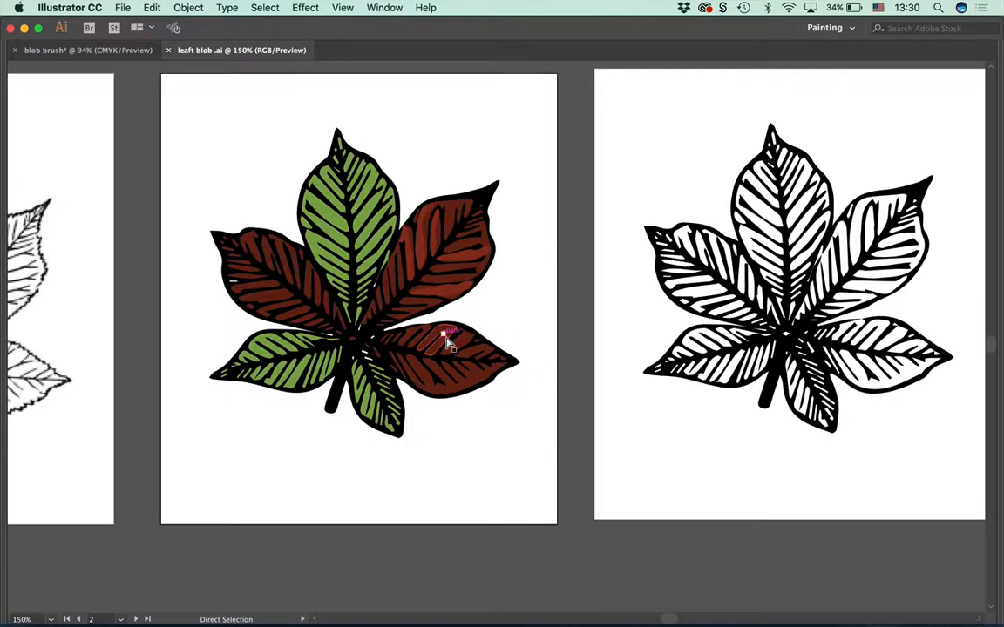
Step: Examine the shaded red leaflets and the black-and-white leaf up close, and view all five artboards together
scroll(445, 342, up, 2)
key(shift+b)
drag(445, 350, 531, 488)
scroll(440, 358, up, 1)
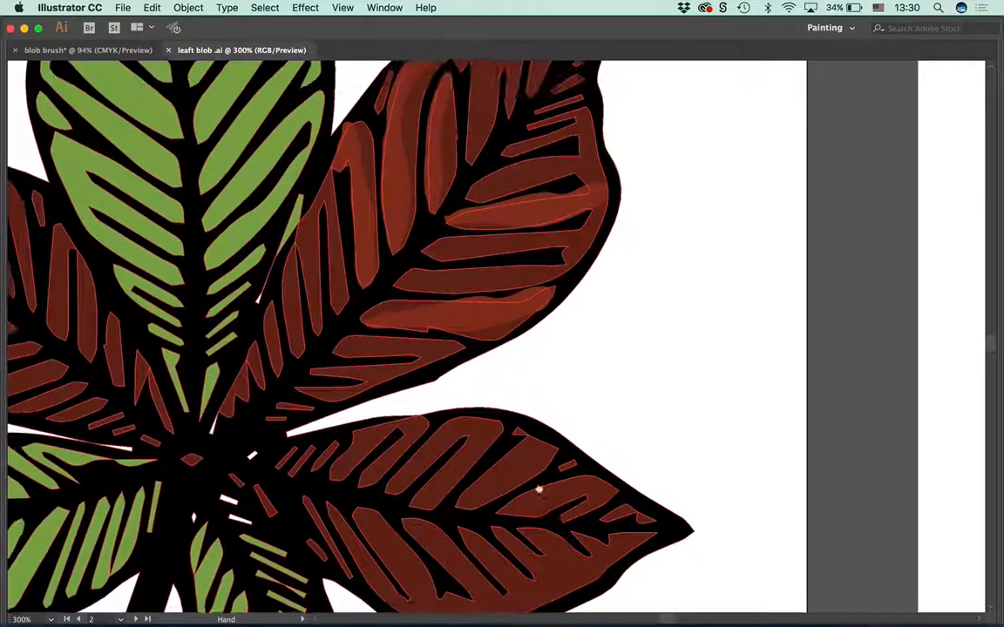
drag(562, 295, 566, 292)
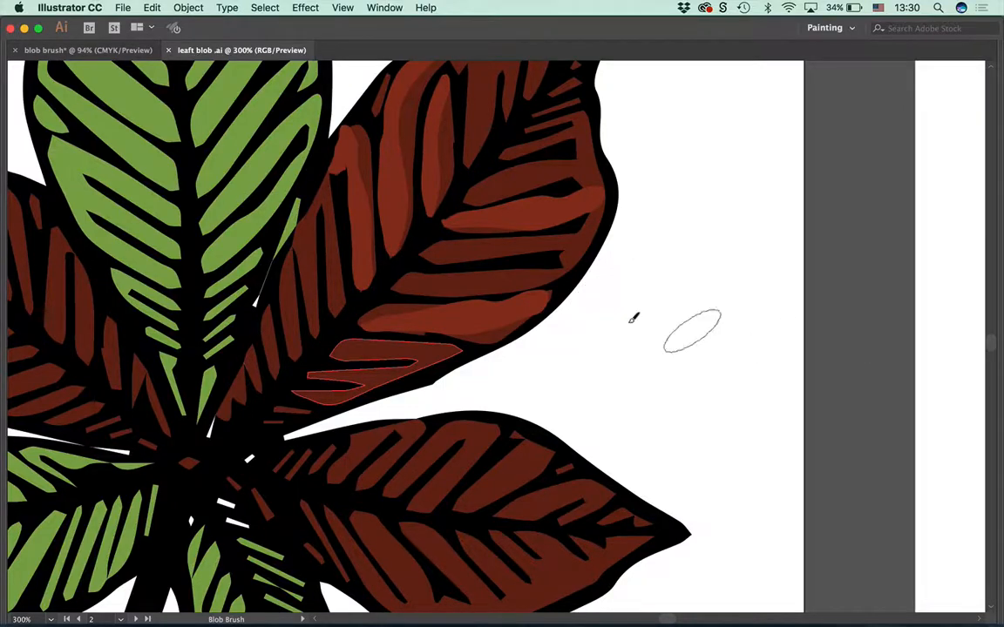
scroll(636, 311, right, 10)
drag(825, 317, 490, 291)
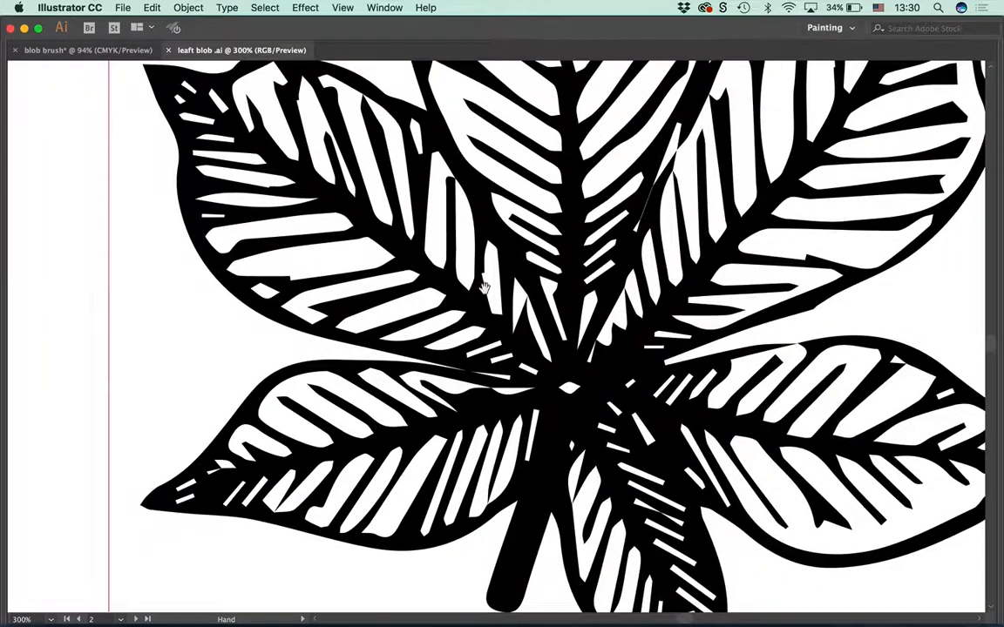
drag(561, 281, 348, 341)
key(super+minus)
key(super+minus)
key(super+minus)
key(super+minus)
key(super+minus)
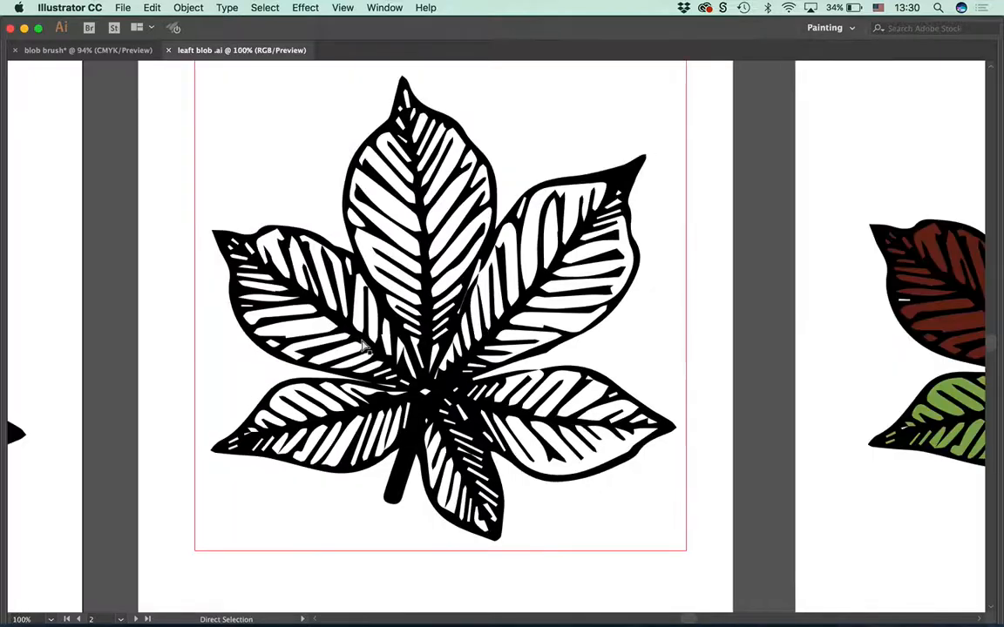
key(super+minus)
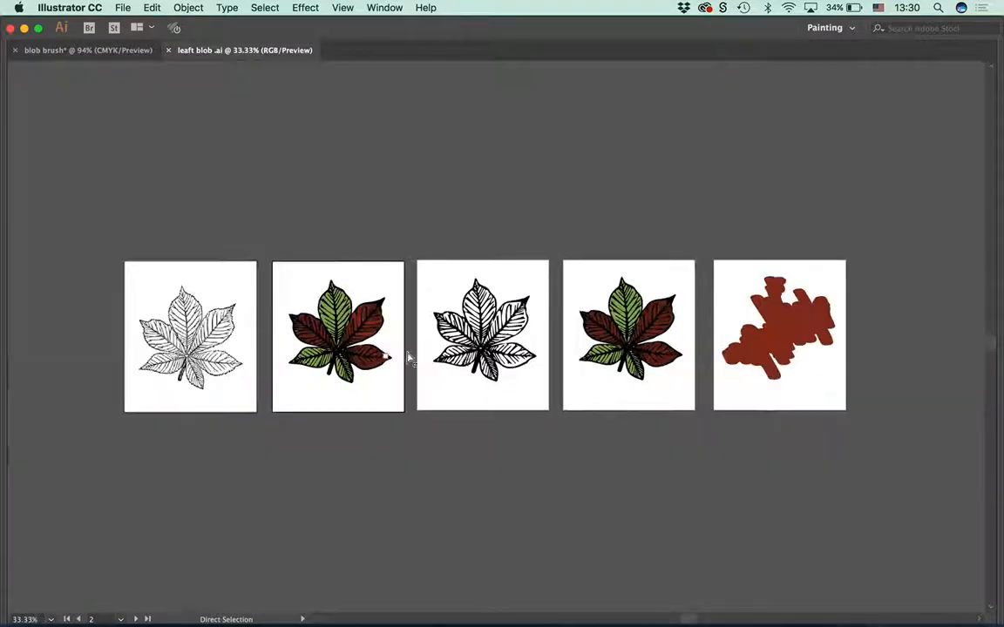
key(shift+b)
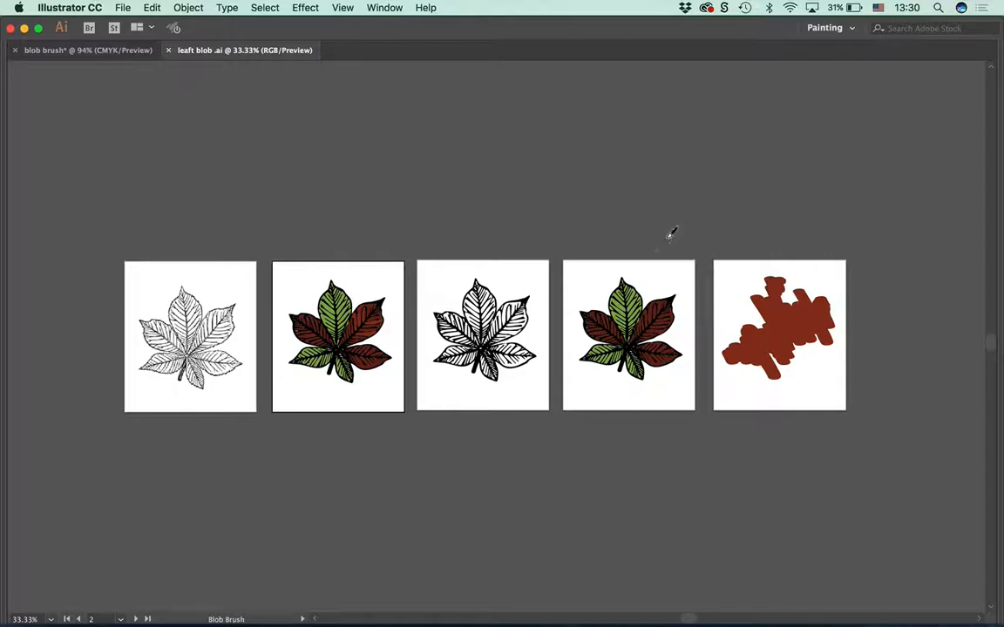
Step: Bring back the tools and panels, and apply Image Trace to the leaf sketch on the first artboard
key(Tab)
key(a)
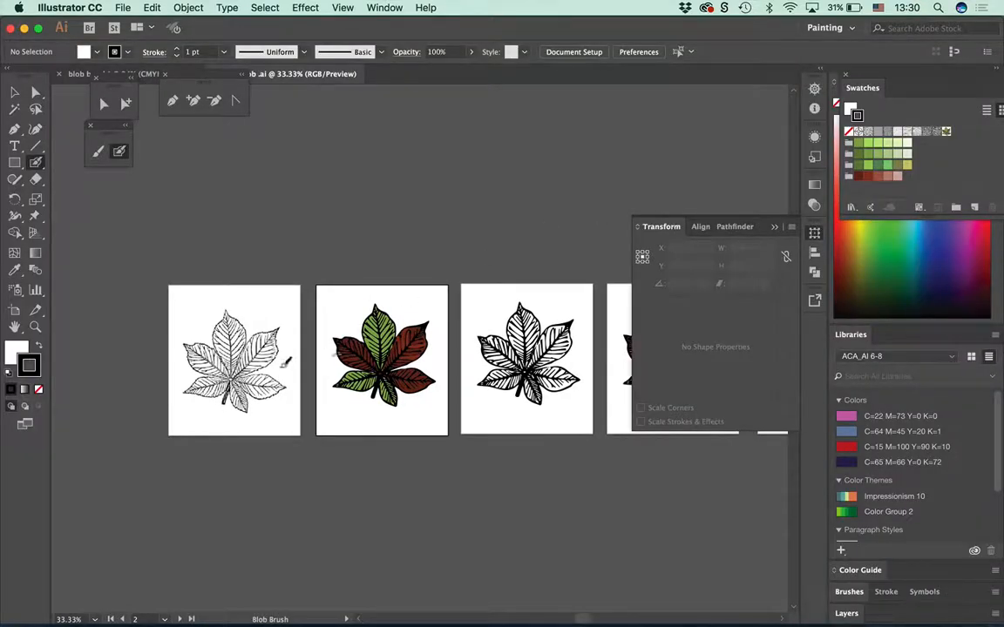
scroll(265, 359, up, 5)
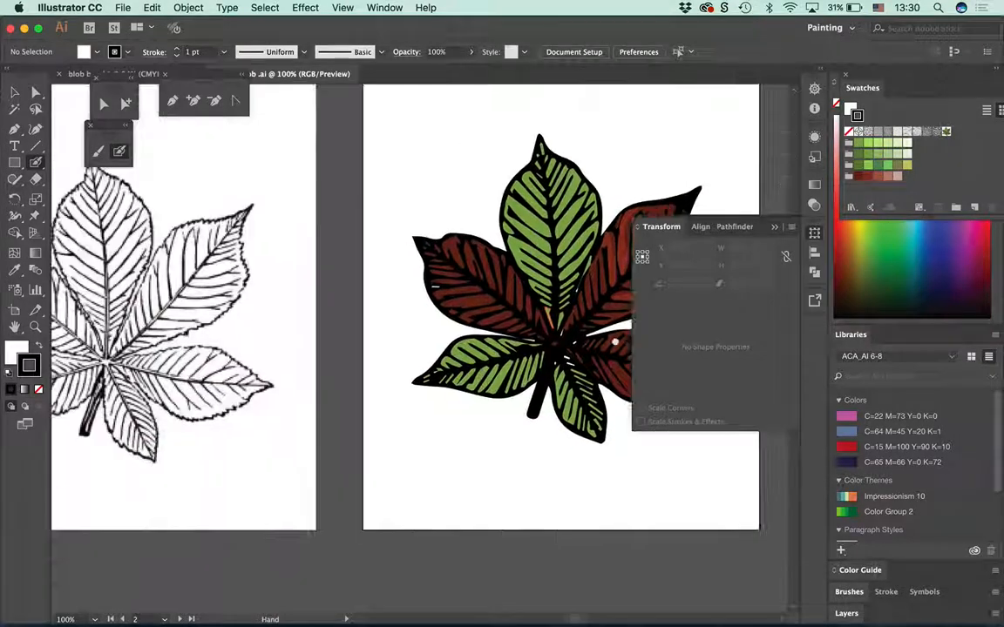
mouse_move(265, 359)
mouse_down()
mouse_move(490, 346)
mouse_move(508, 402)
mouse_up()
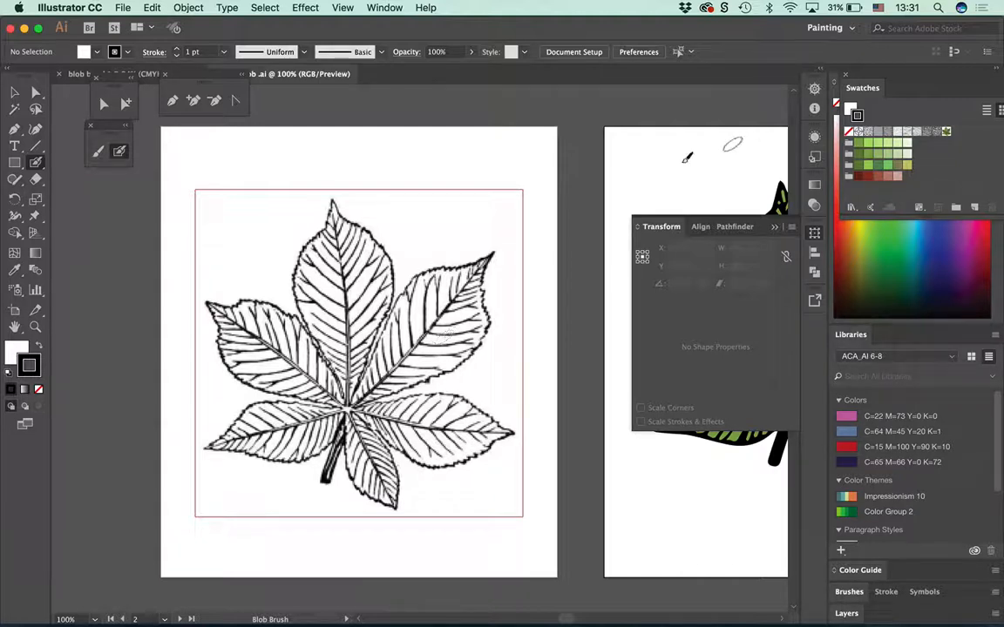
click(15, 94)
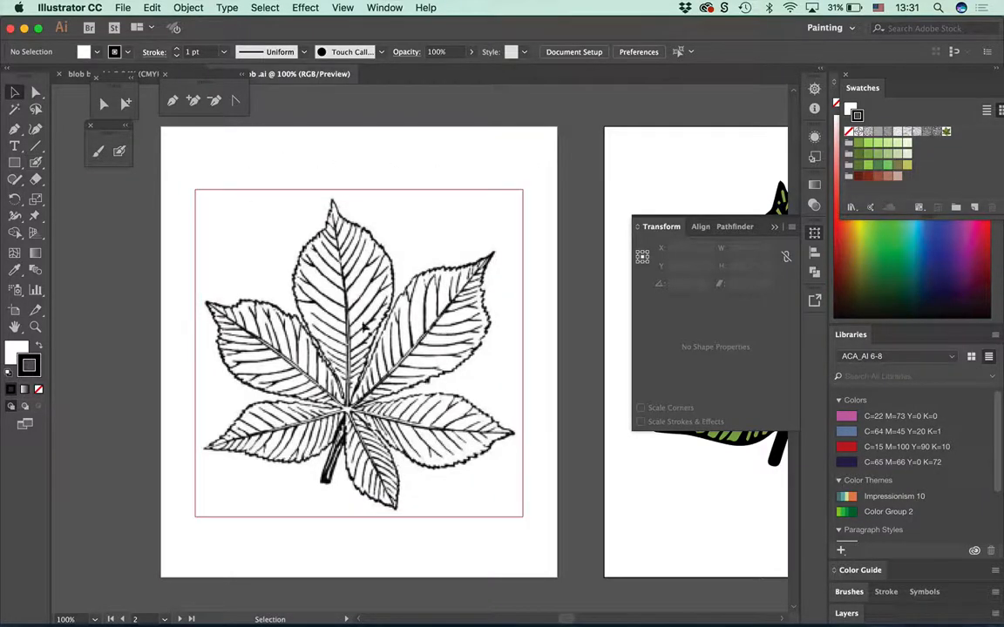
click(338, 319)
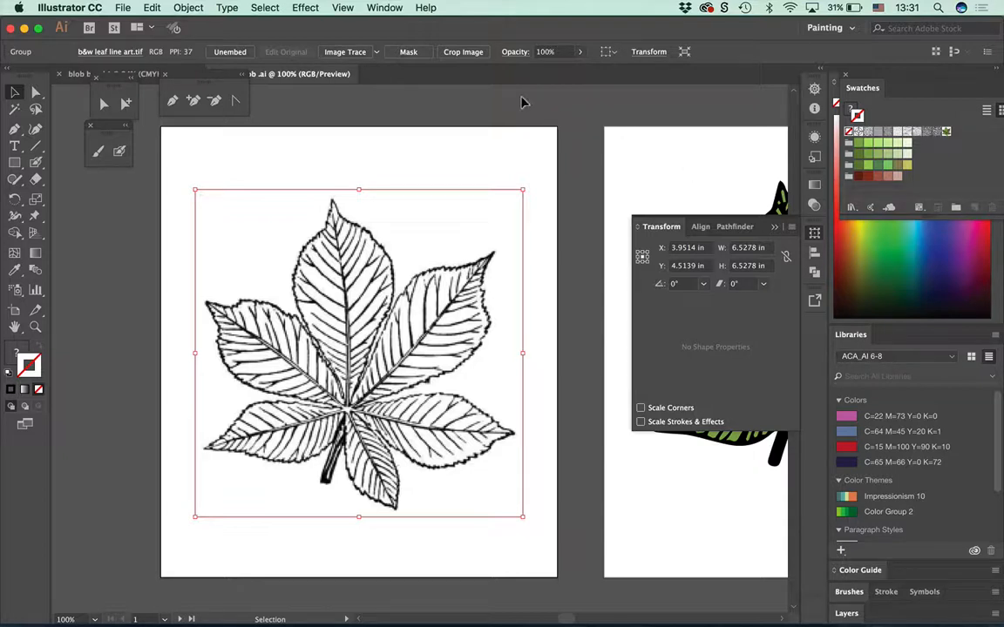
click(344, 53)
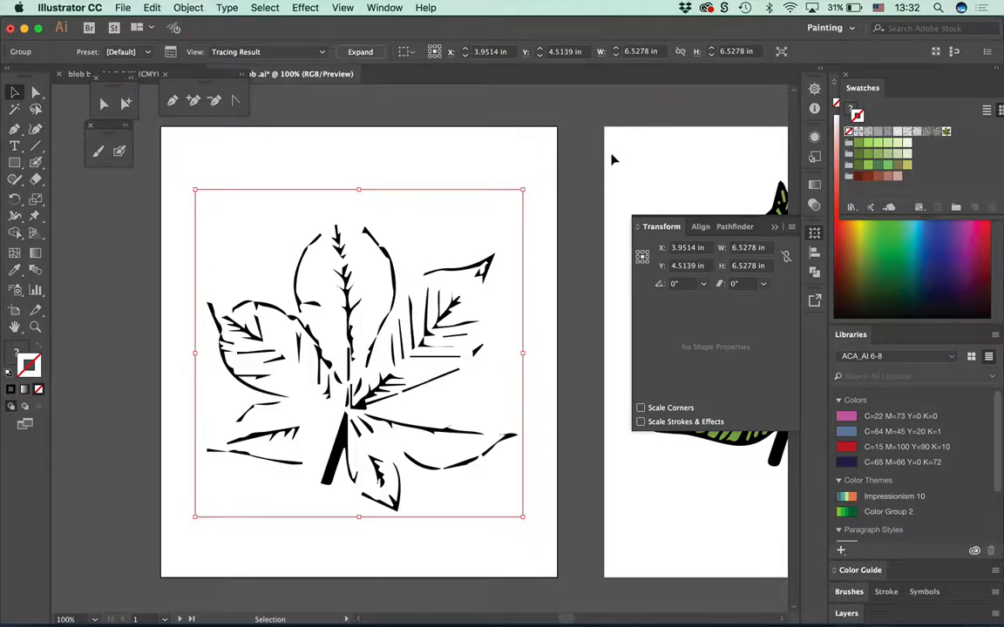
Step: Clear the floating Transform and pen tool panels away, and show the Image Trace settings beside the leaf with advanced options expanded
click(660, 226)
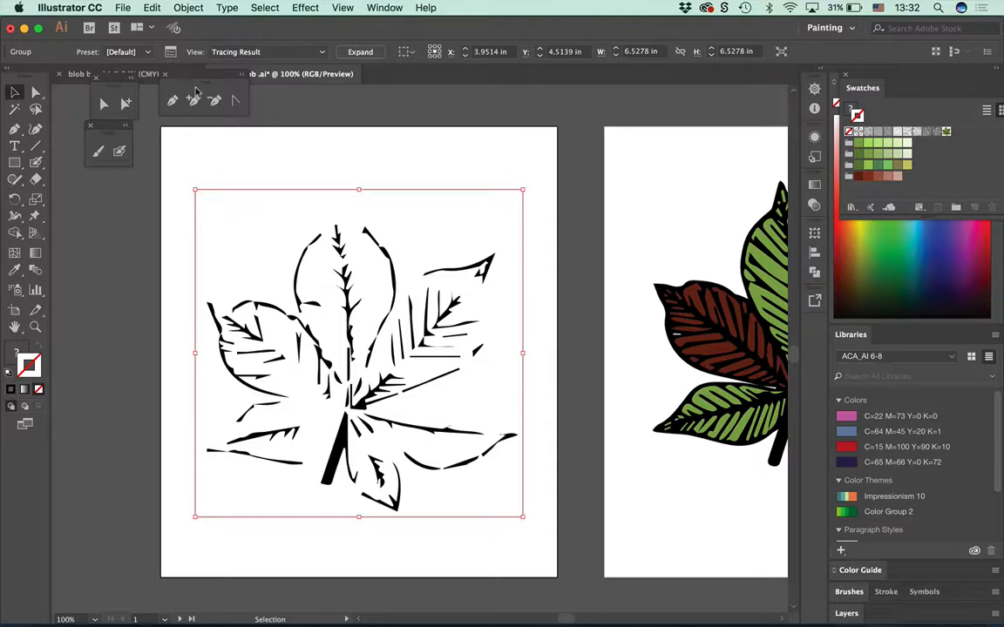
click(167, 77)
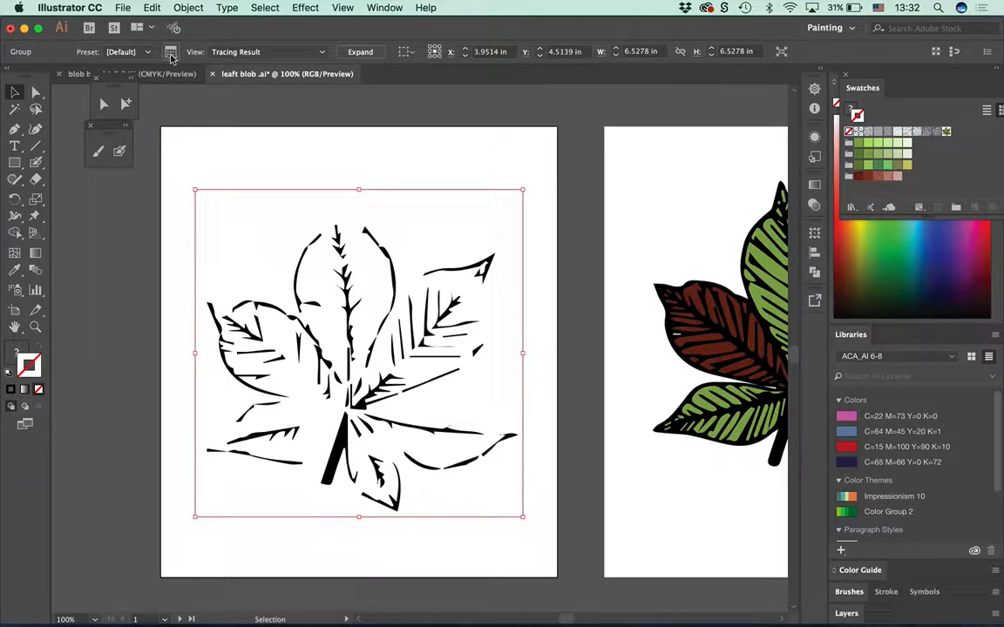
click(171, 54)
mouse_move(288, 124)
mouse_down()
mouse_move(550, 109)
mouse_move(621, 94)
mouse_up()
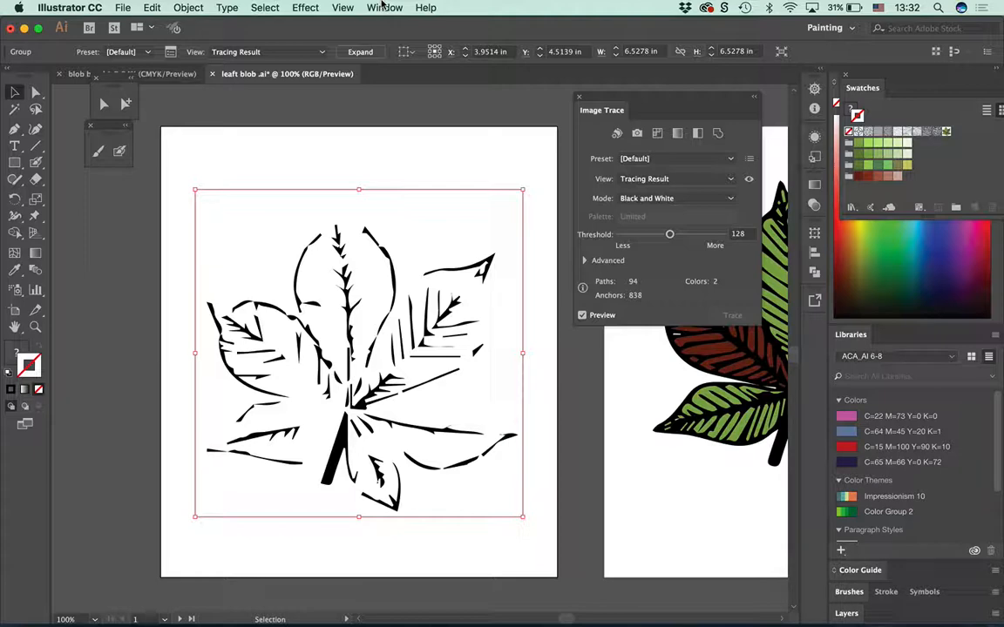
click(383, 7)
click(384, 7)
click(583, 262)
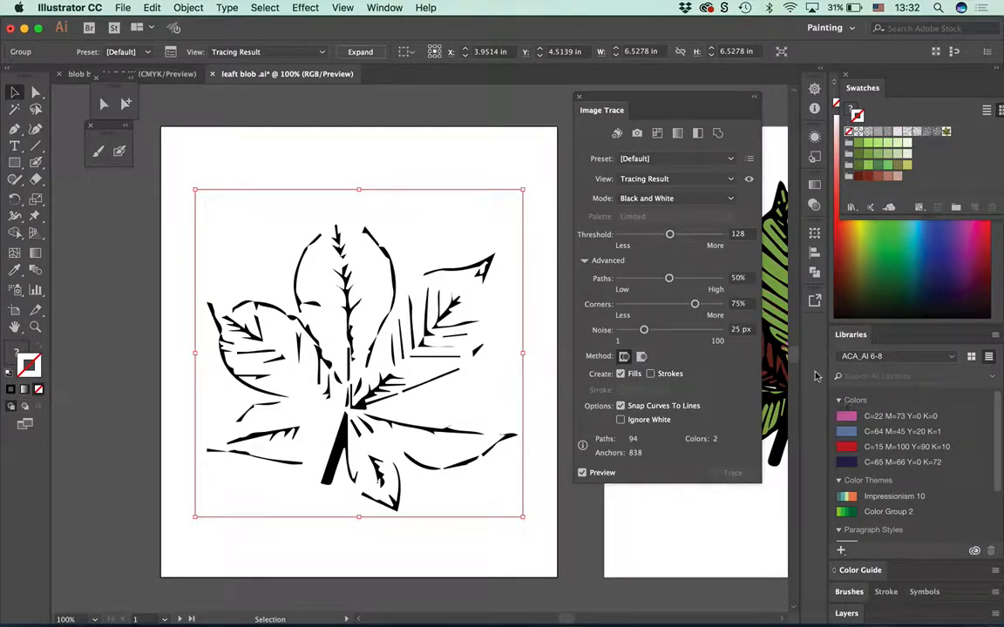
Step: Try the Sketched Art preset on the traced leaf with a threshold of 193
click(659, 160)
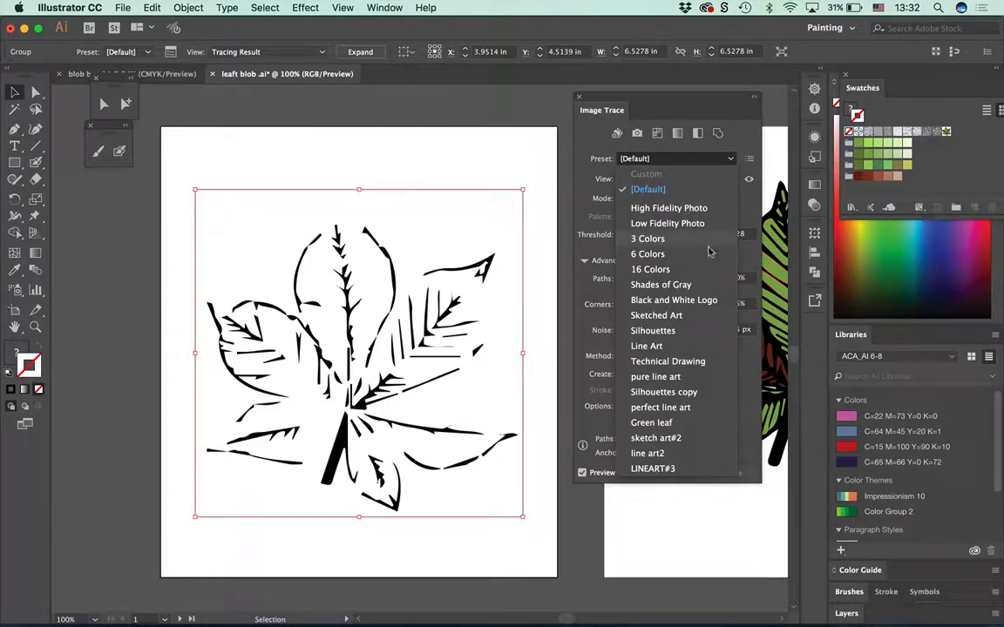
click(671, 316)
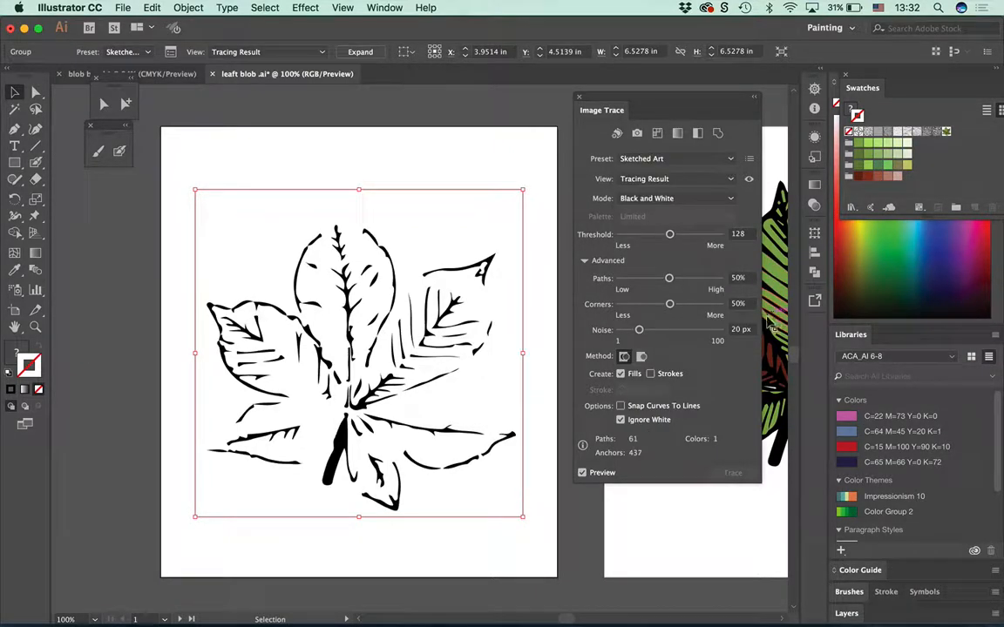
drag(667, 238, 694, 231)
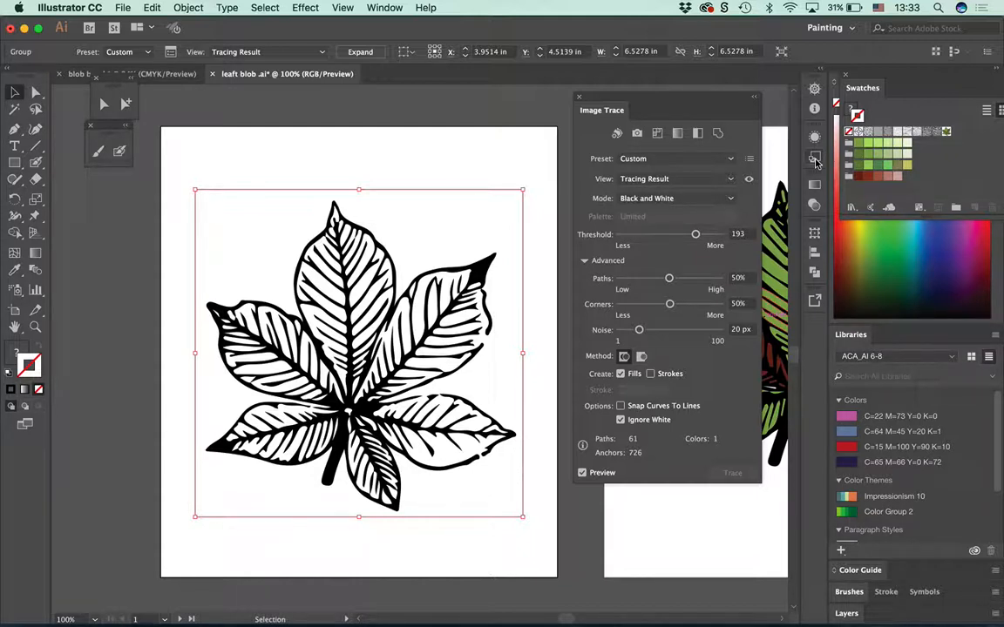
Step: Try the Line Art preset on the traced leaf with a threshold of 203
click(680, 159)
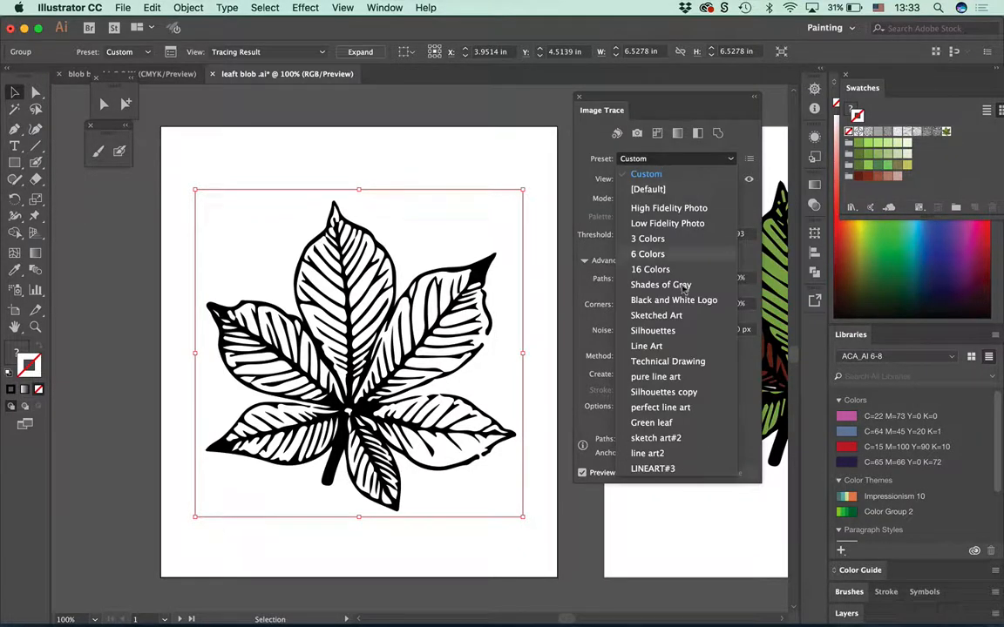
click(666, 346)
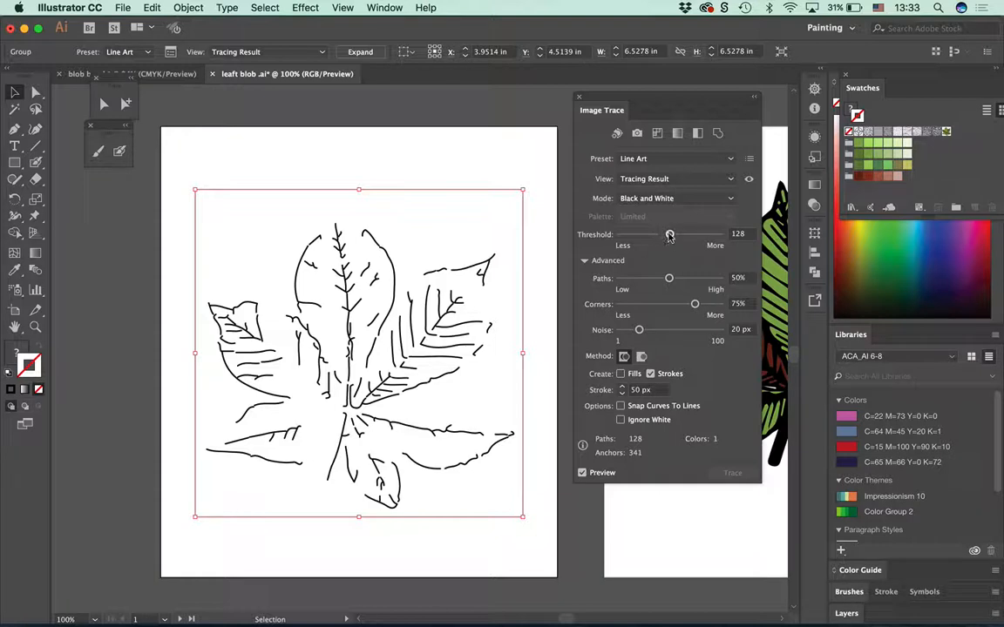
drag(669, 235, 698, 235)
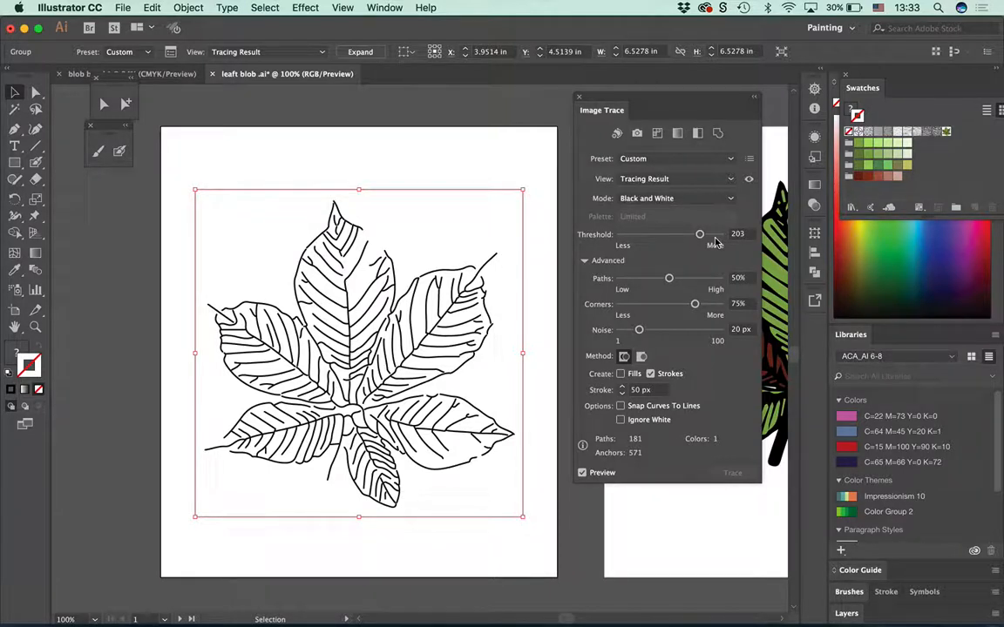
Step: Apply the Sketched Art preset to the traced leaf and raise its threshold to 213
click(630, 160)
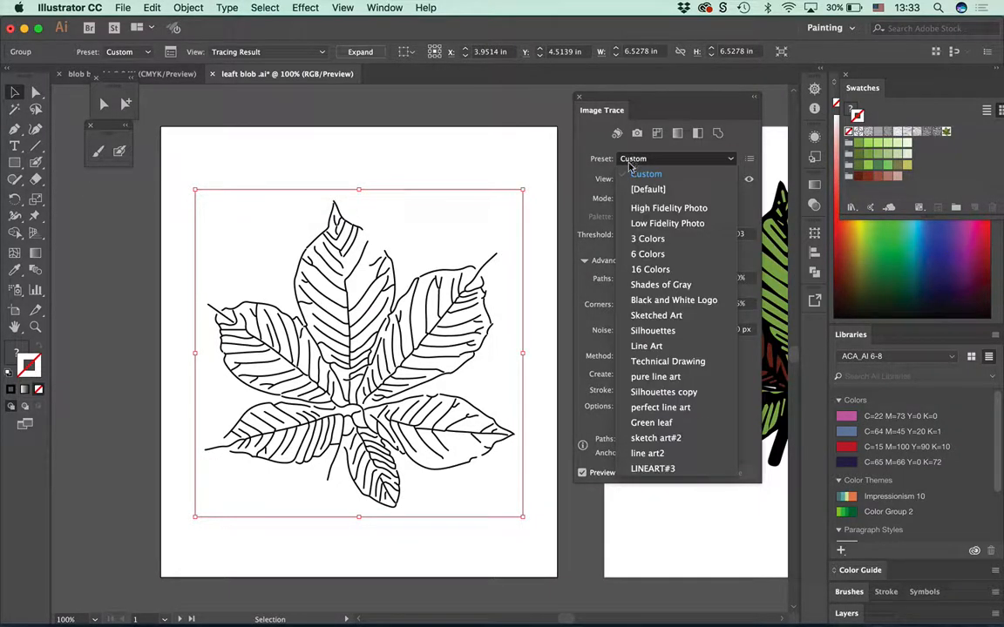
click(650, 315)
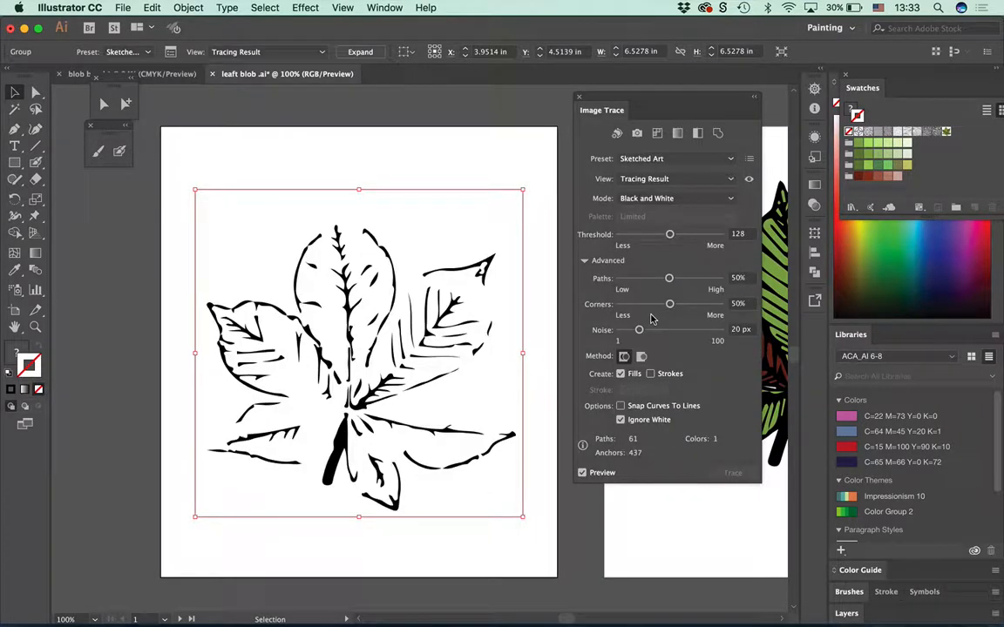
drag(669, 235, 704, 237)
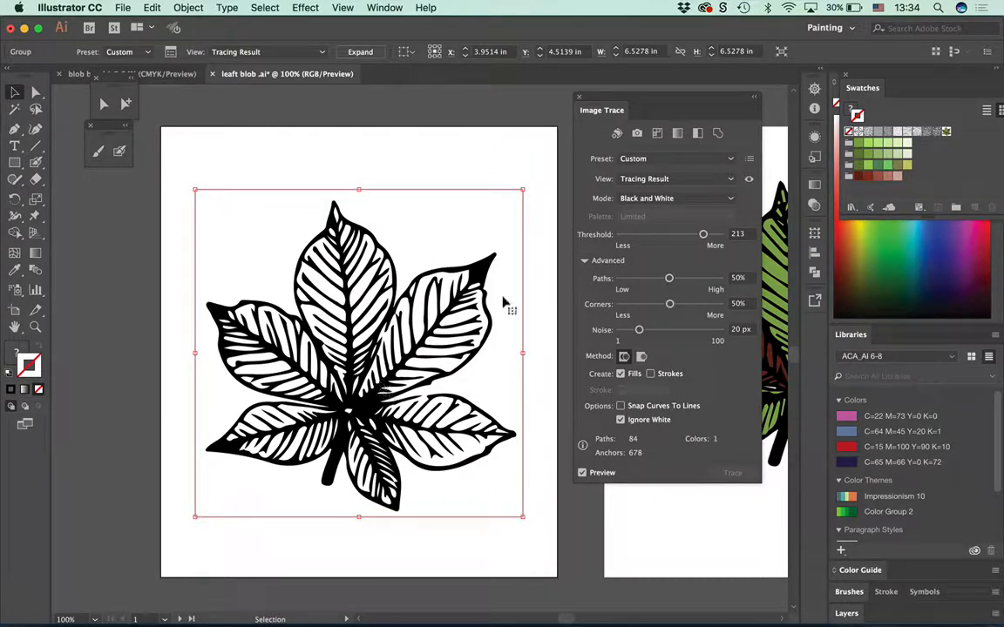
Step: Save the current trace settings as a new preset named "Tracing Preset 1" and check the preset list for it
click(751, 162)
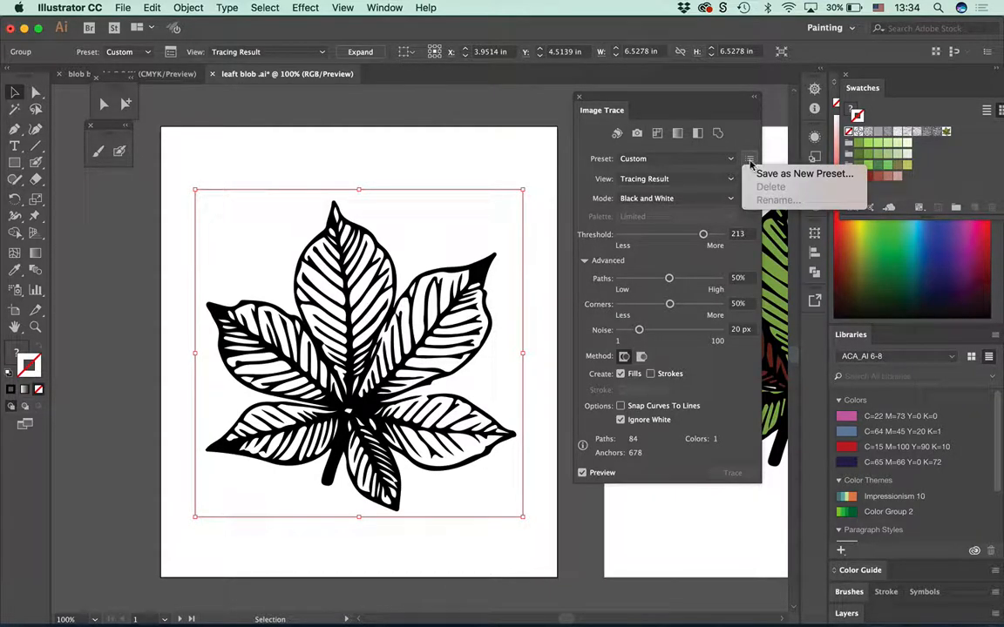
click(765, 173)
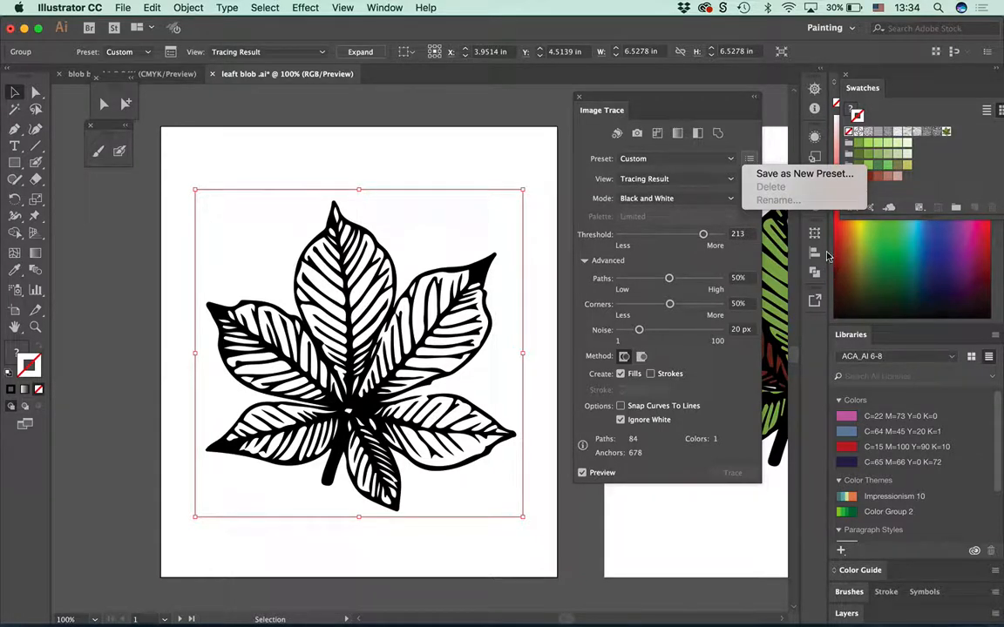
click(784, 173)
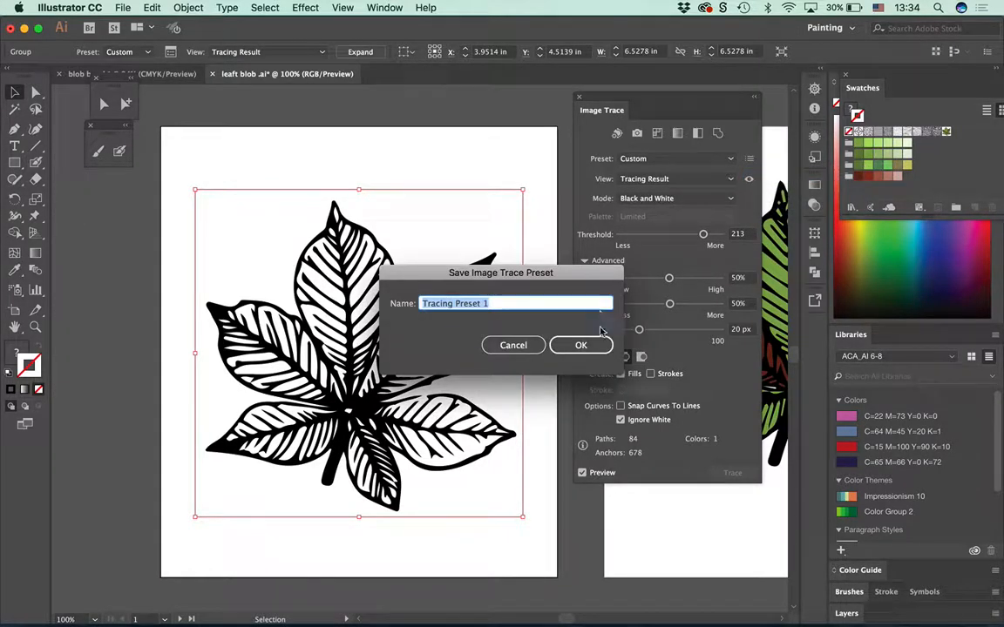
click(579, 345)
click(661, 158)
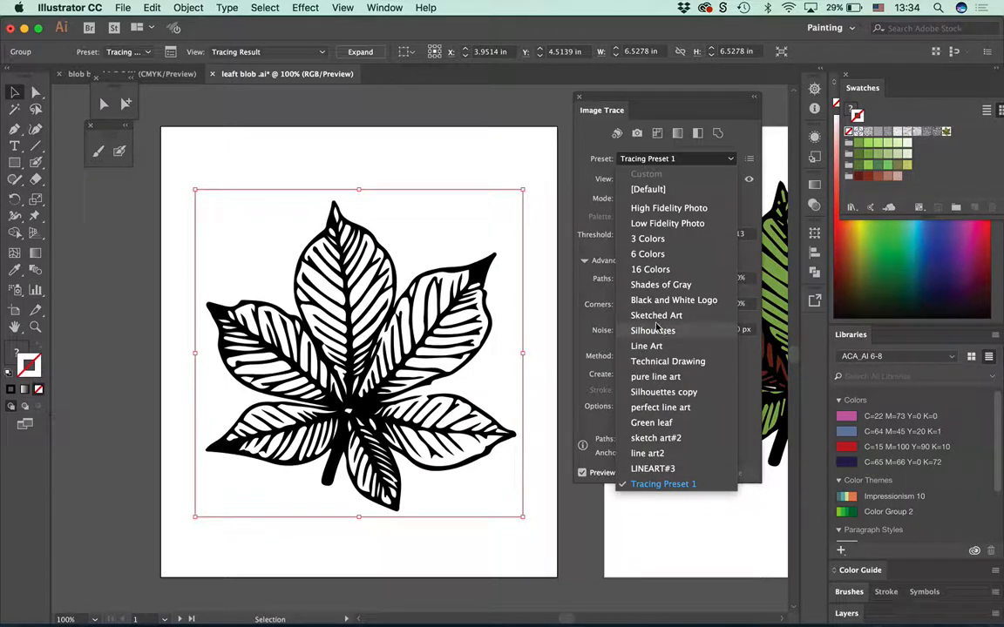
click(549, 113)
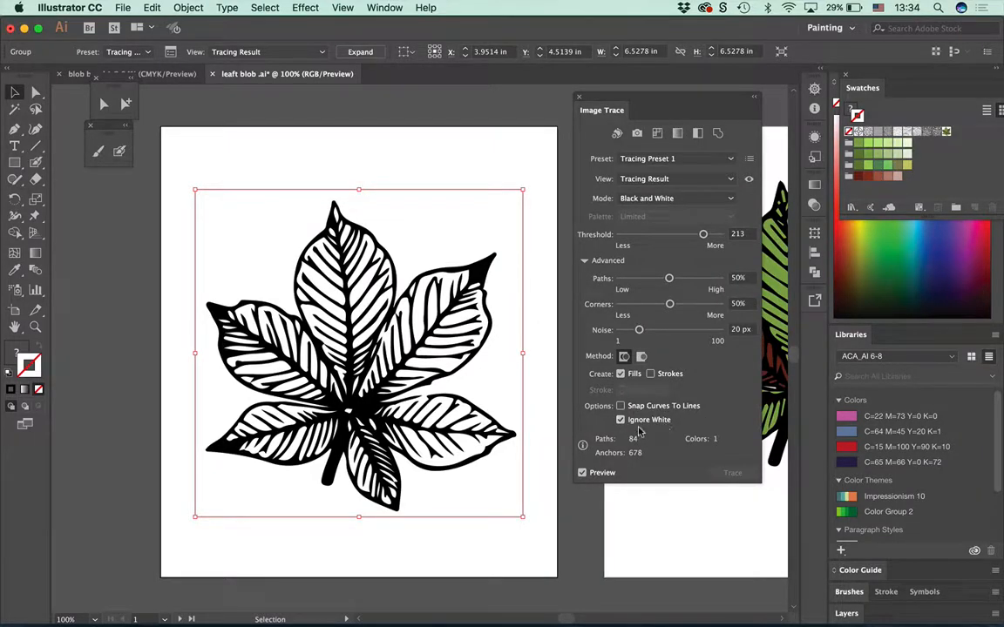
Step: Show the transparency grid behind the artwork
click(342, 8)
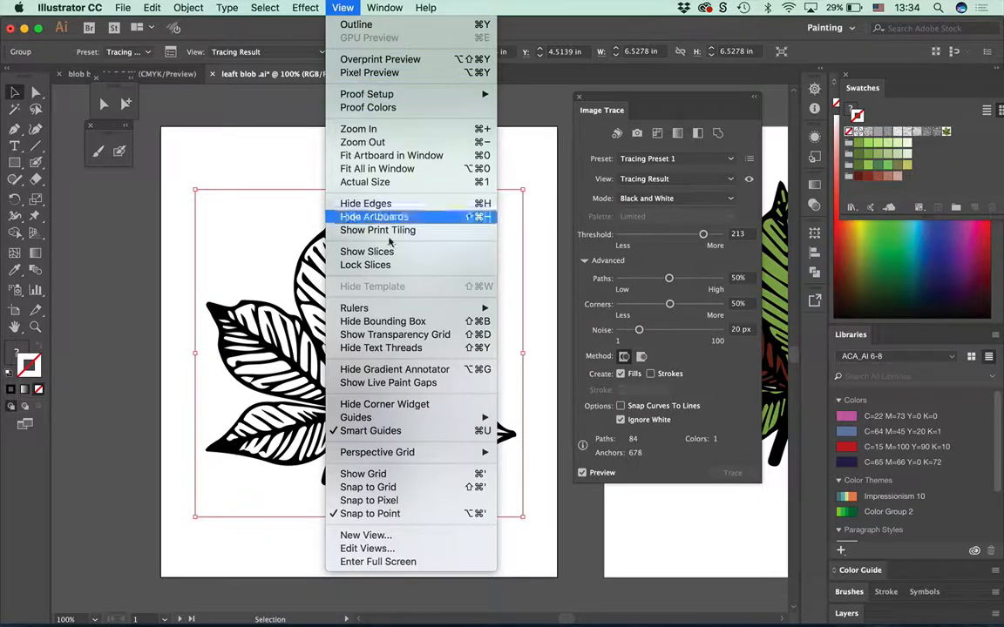
click(742, 399)
key(super+shift+d)
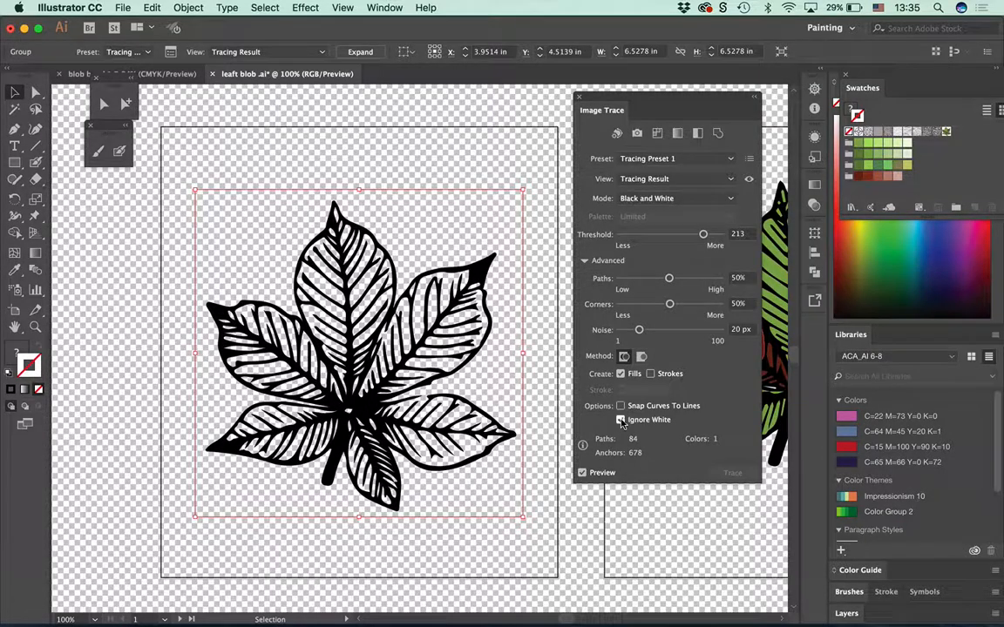
Step: Turn the trace's Ignore White option off and on again to compare backgrounds, and reselect the traced leaf
click(620, 420)
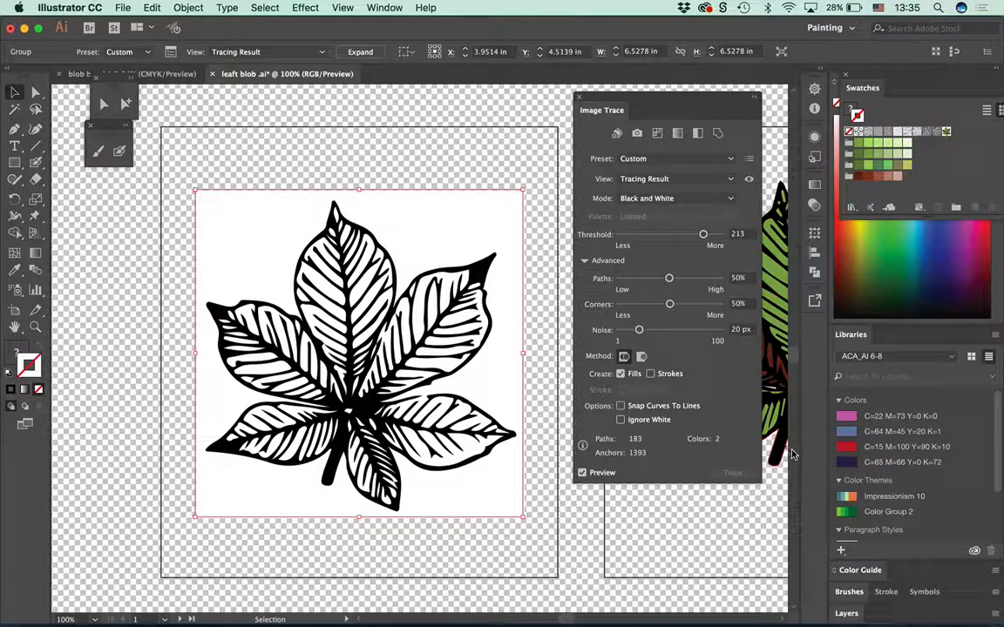
click(620, 419)
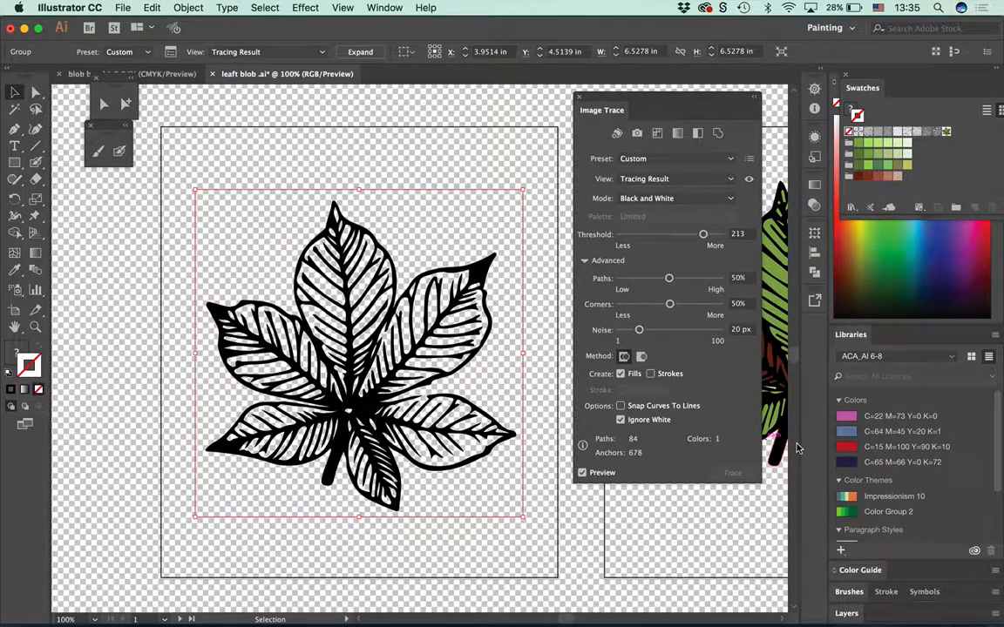
click(466, 108)
click(436, 243)
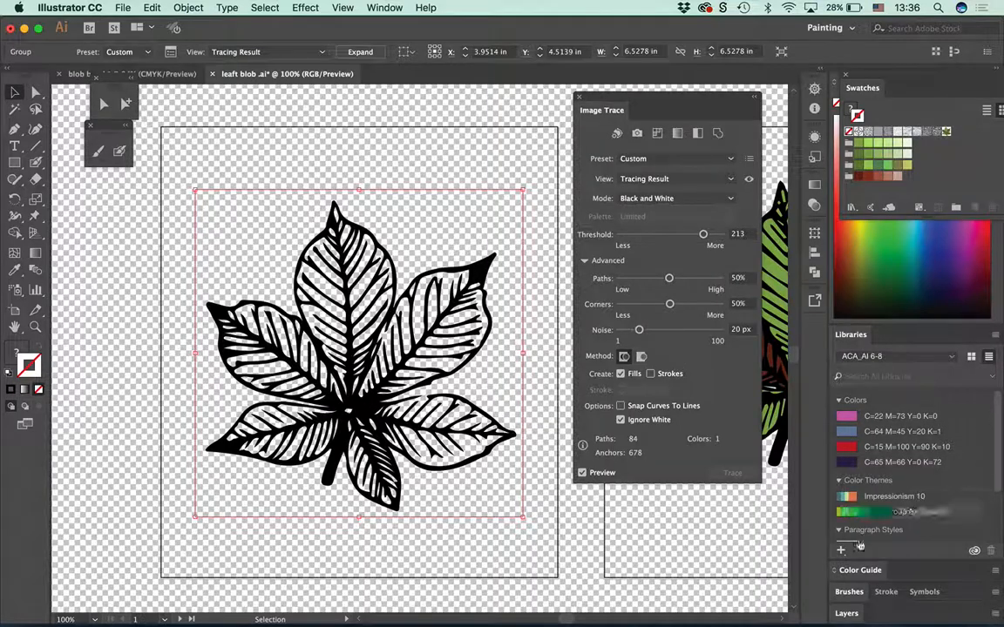
Step: Dock Image Trace as a collapsed icon and float an enlarged Brushes panel beside the traced leaf
click(845, 592)
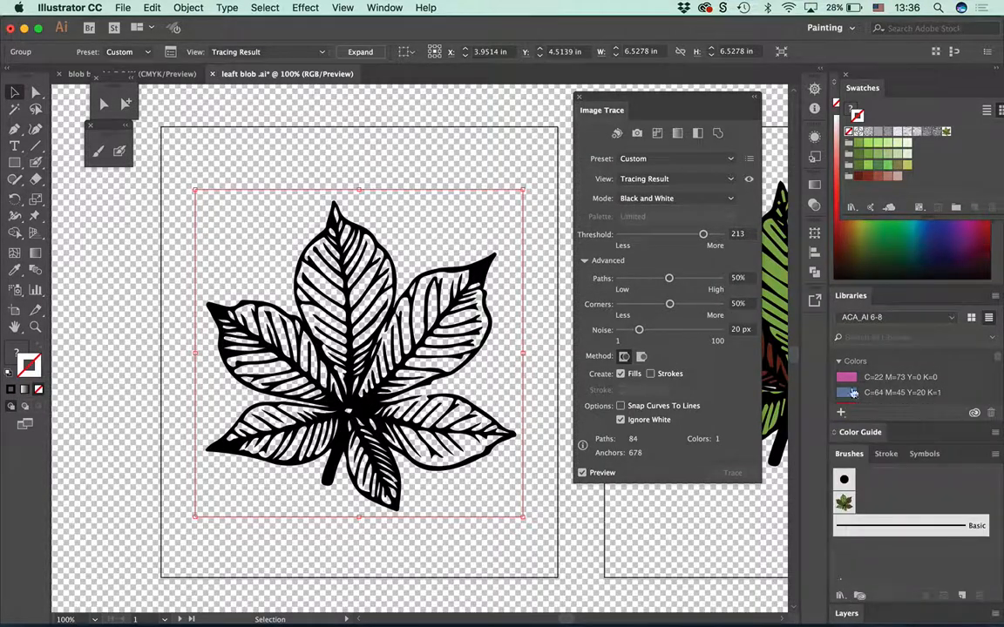
drag(699, 110, 939, 89)
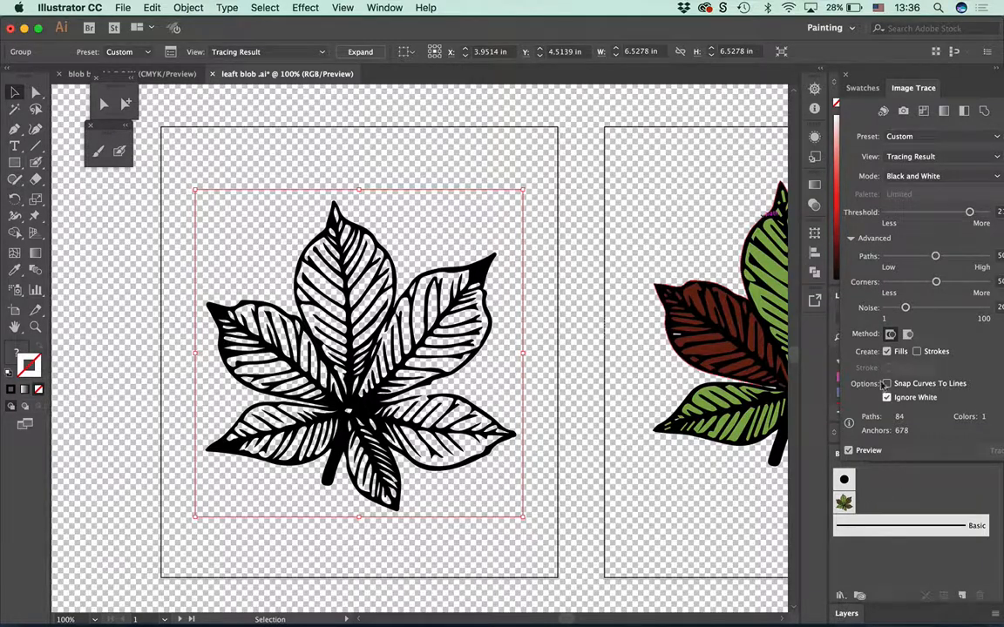
mouse_move(823, 87)
mouse_down()
mouse_move(849, 88)
mouse_move(827, 80)
mouse_move(814, 98)
mouse_up()
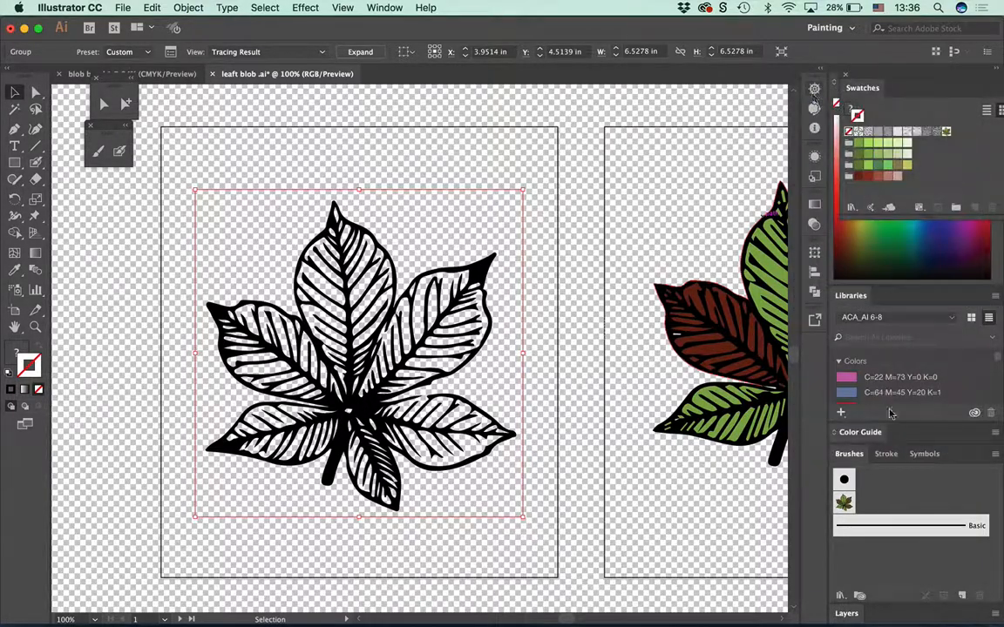
mouse_move(849, 453)
mouse_down()
mouse_move(613, 223)
mouse_move(564, 73)
mouse_move(573, 62)
mouse_up()
drag(657, 267, 659, 499)
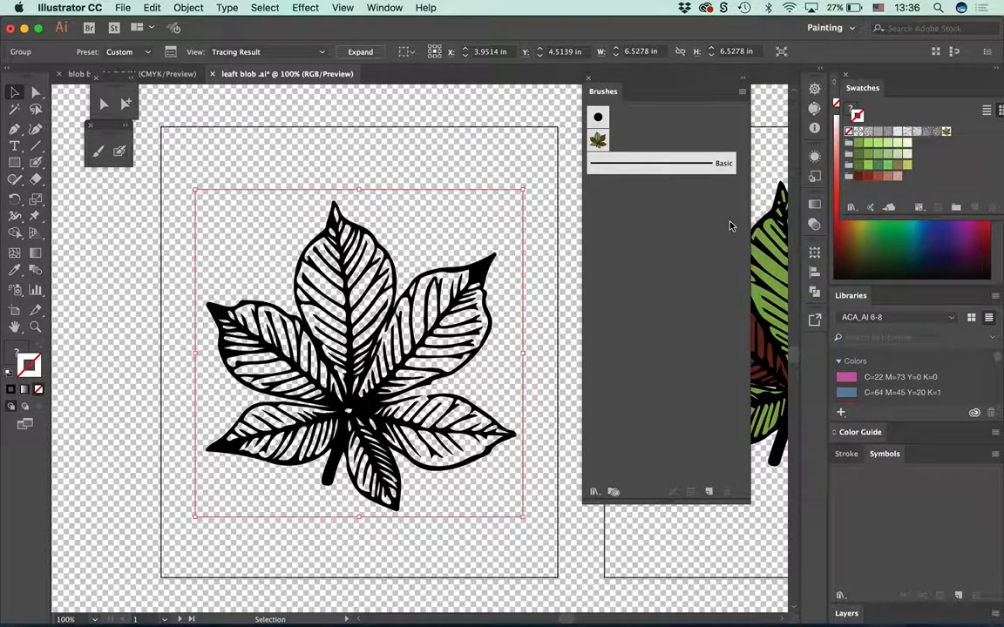
Step: Create a scatter brush from the selected traced leaf and name it "Line art leaf"
click(741, 92)
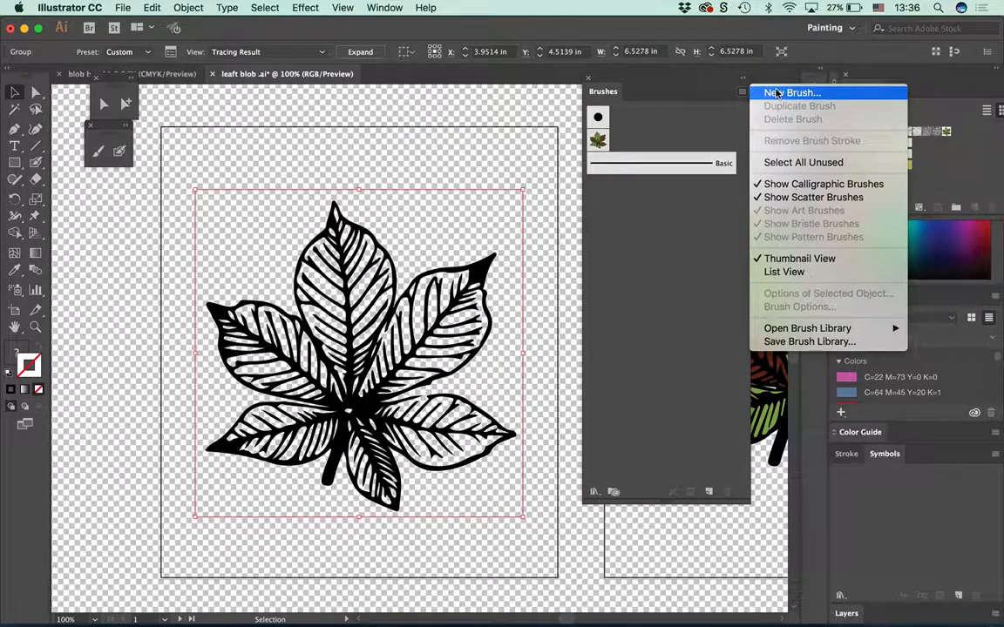
click(777, 93)
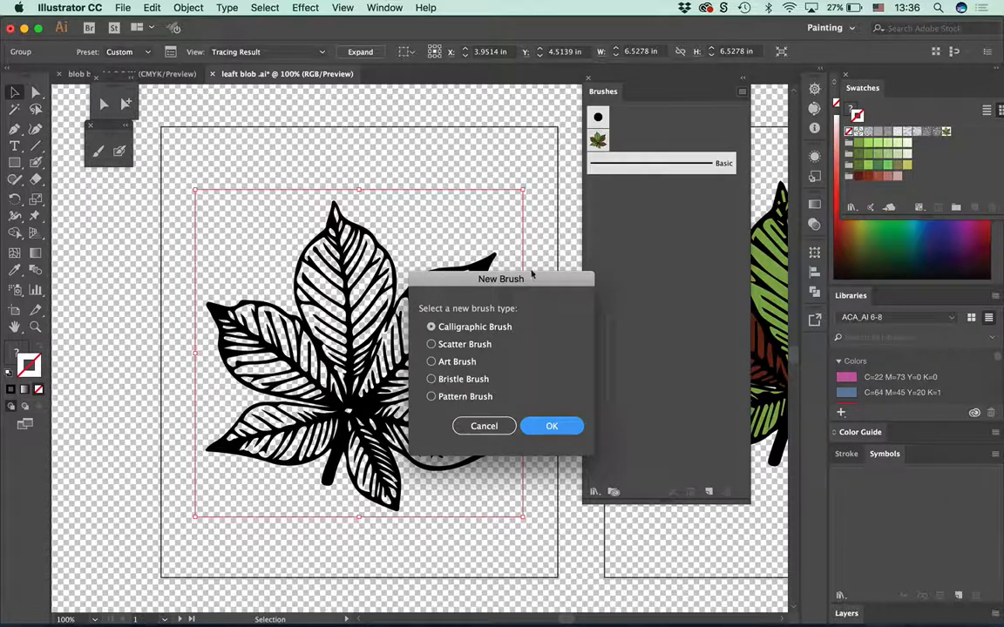
click(432, 345)
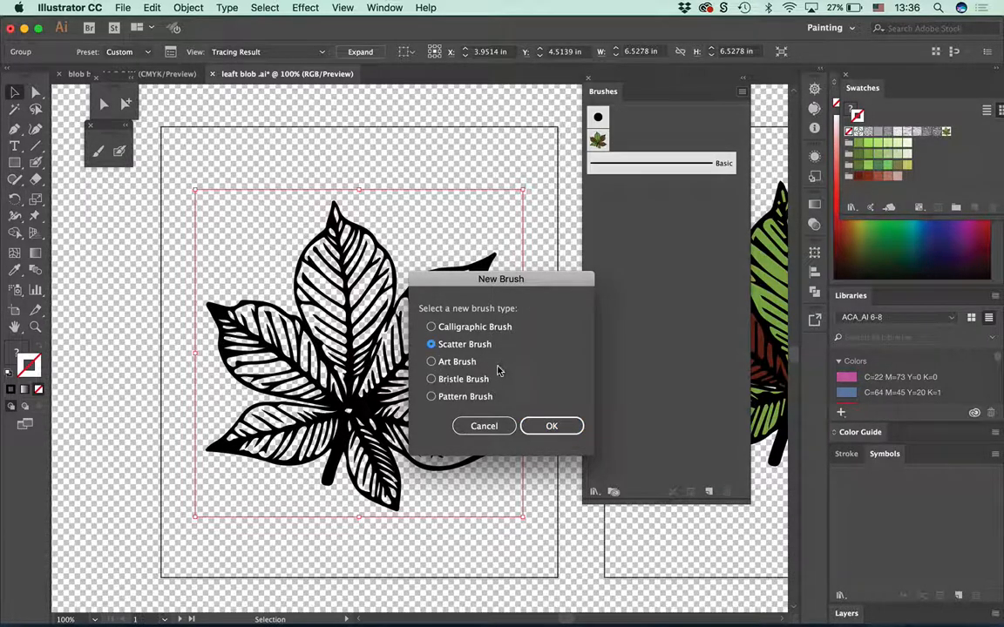
click(432, 363)
click(431, 397)
click(431, 346)
click(549, 430)
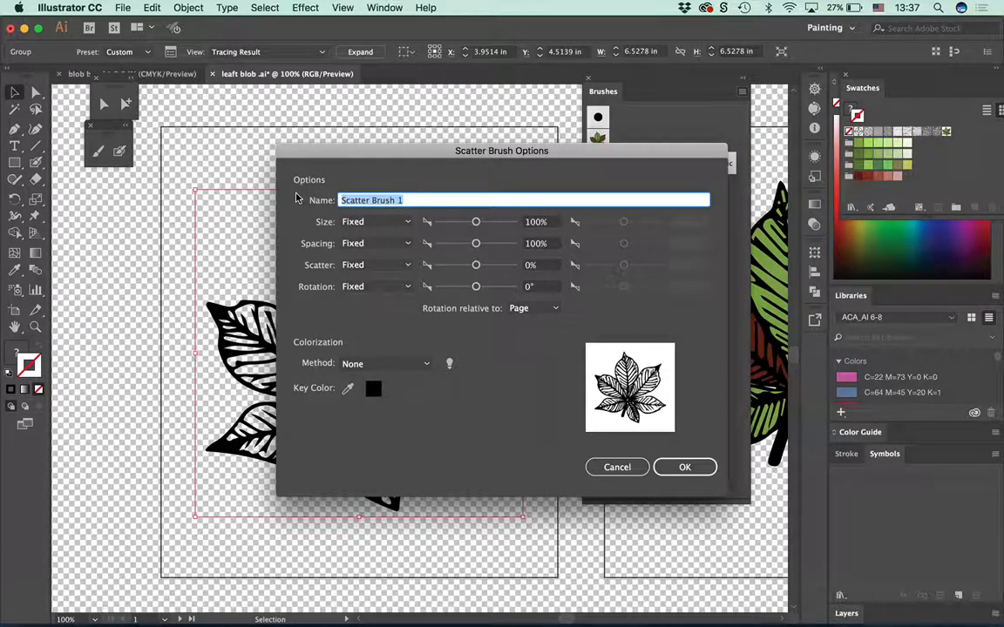
text(Line art leaf)
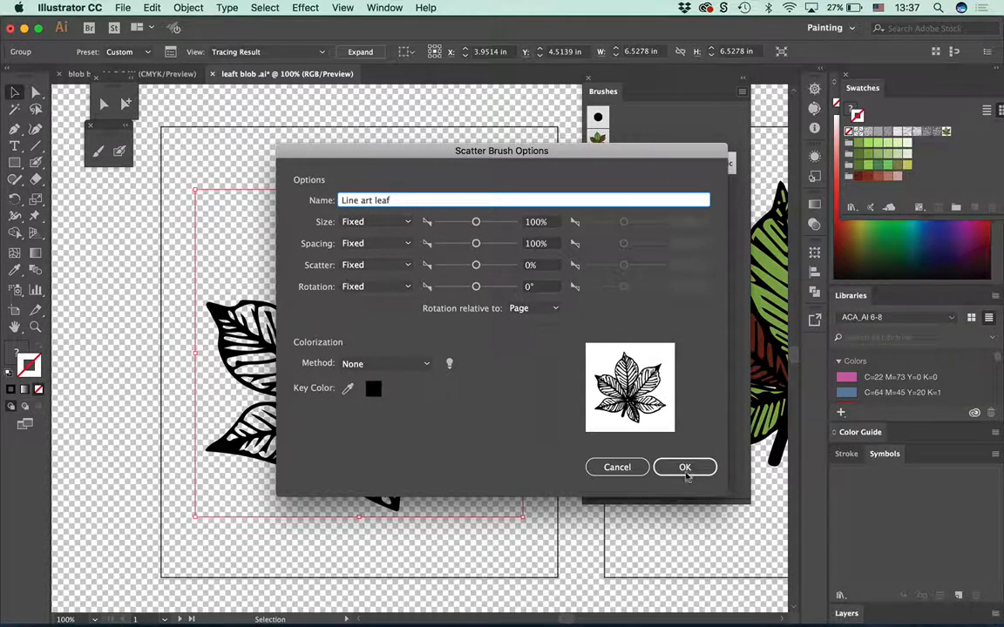
click(684, 467)
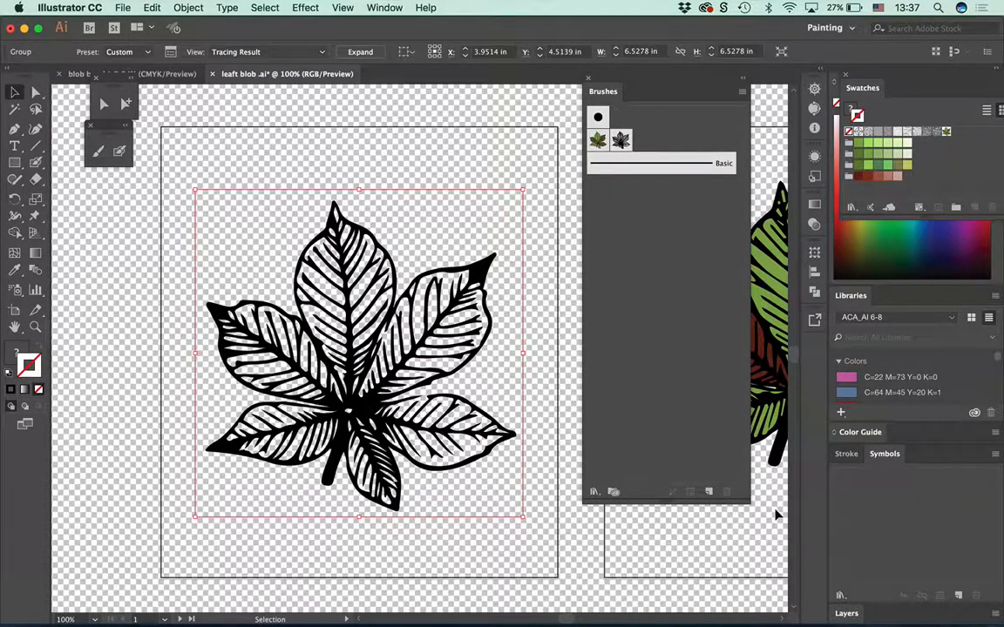
Step: Create an art brush from the traced leaf, named "line art leaf", keeping the default stroke-length stretching
click(741, 91)
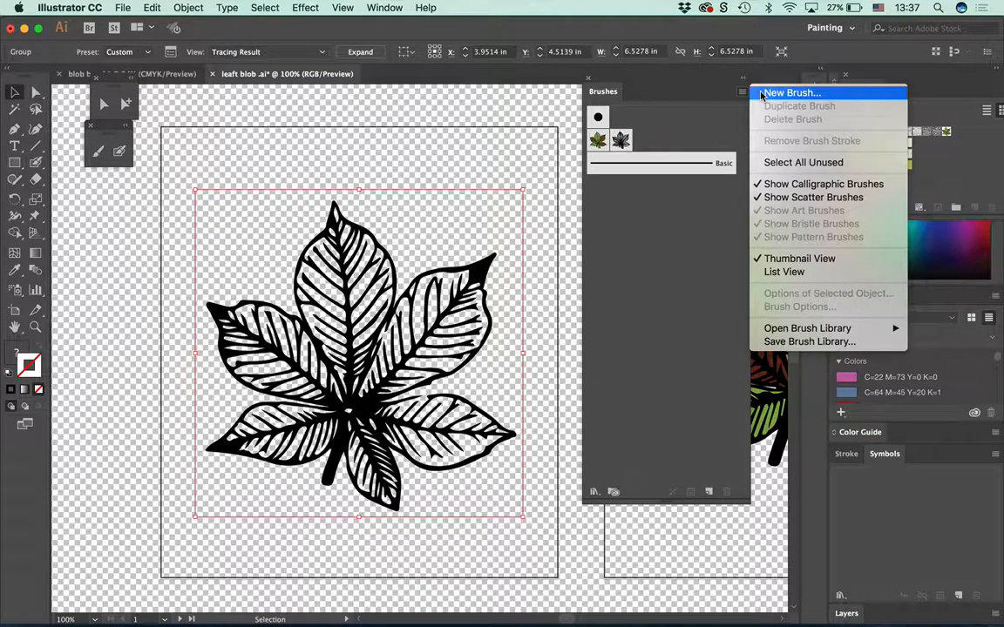
click(784, 92)
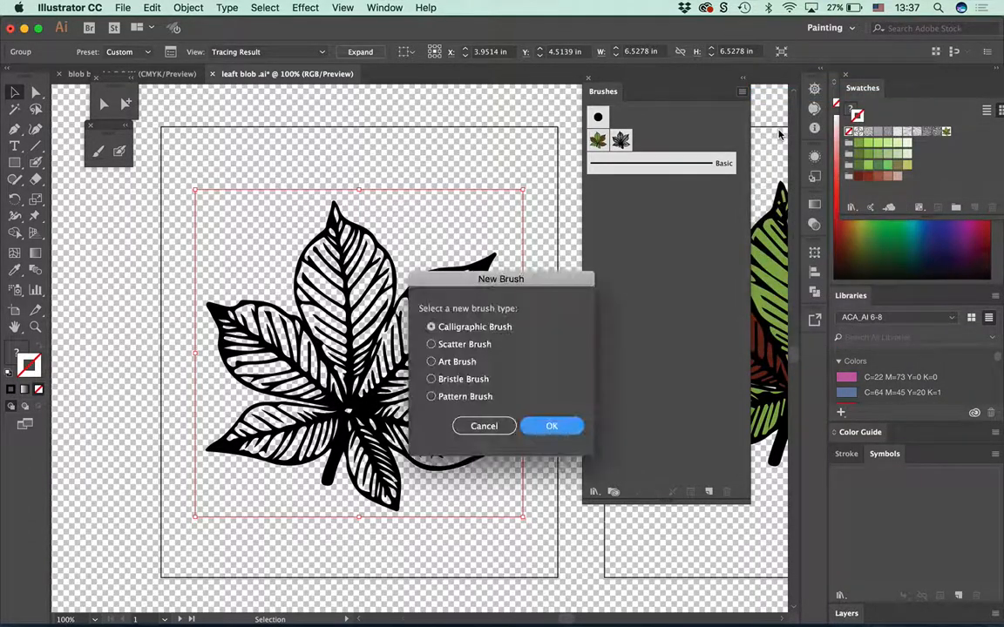
click(431, 362)
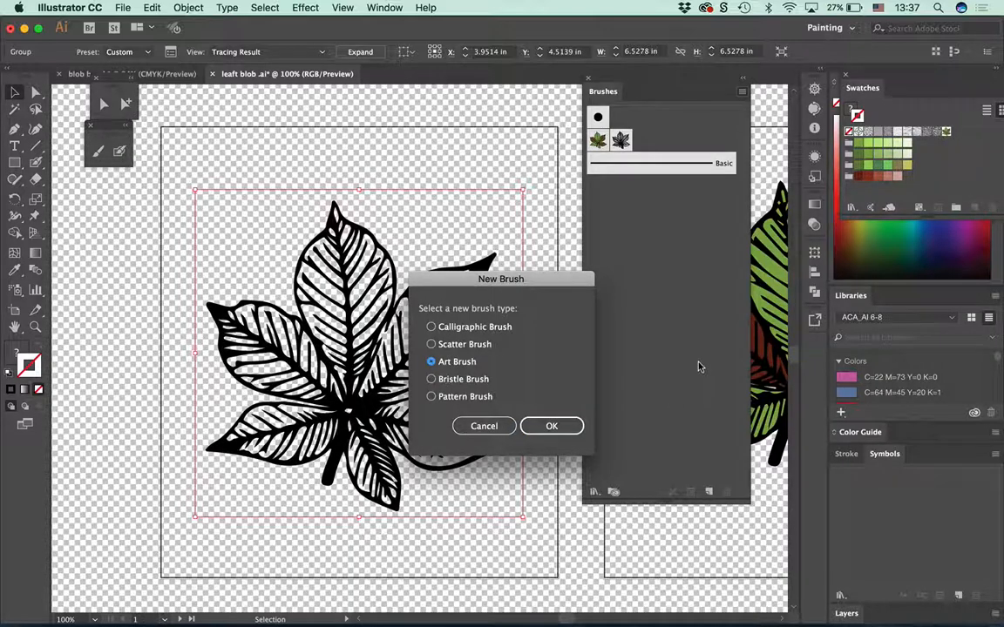
click(551, 426)
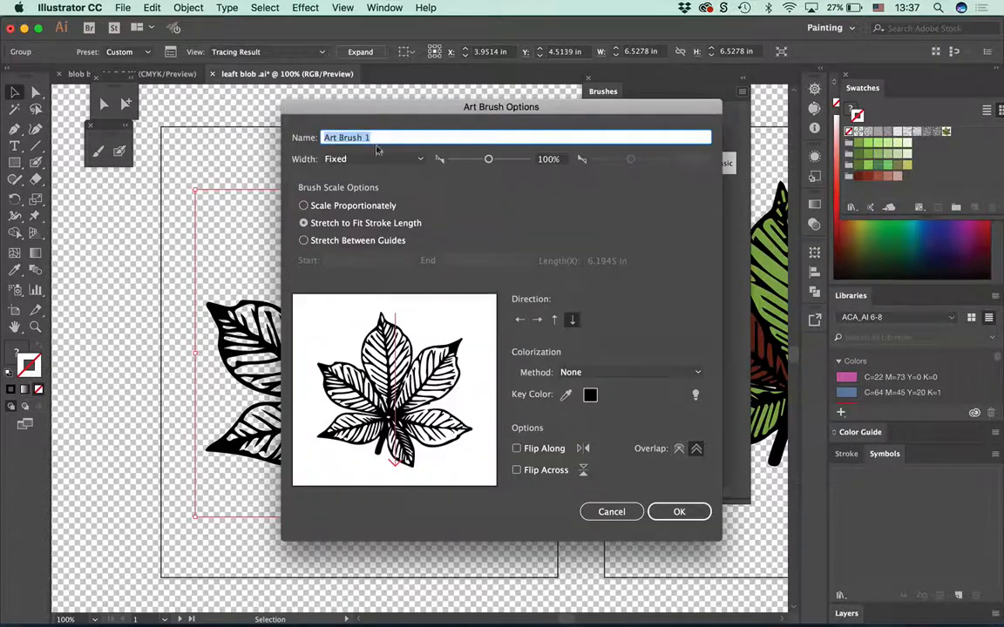
click(337, 136)
key(super+a)
key(BackSpace)
text(lin)
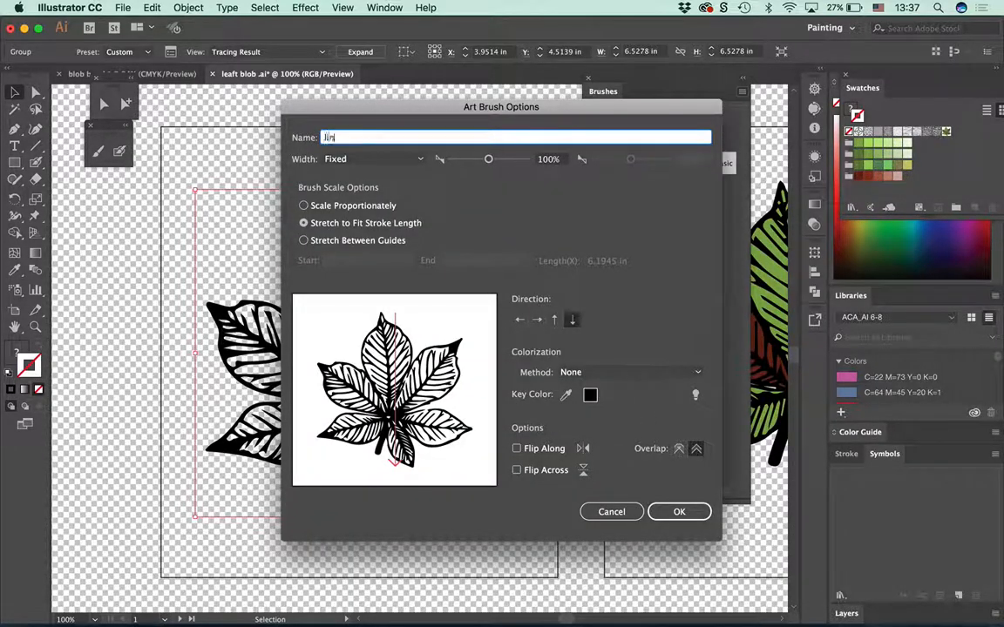
text(e art leaf)
click(678, 512)
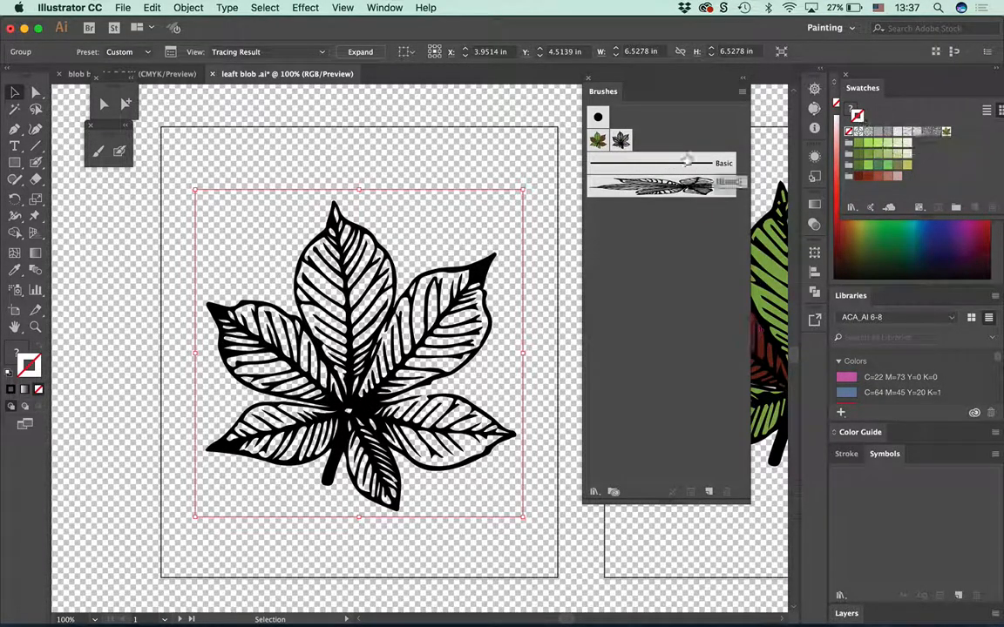
Step: Create a pattern brush from the traced leaf and name it "line art pattern"
click(741, 92)
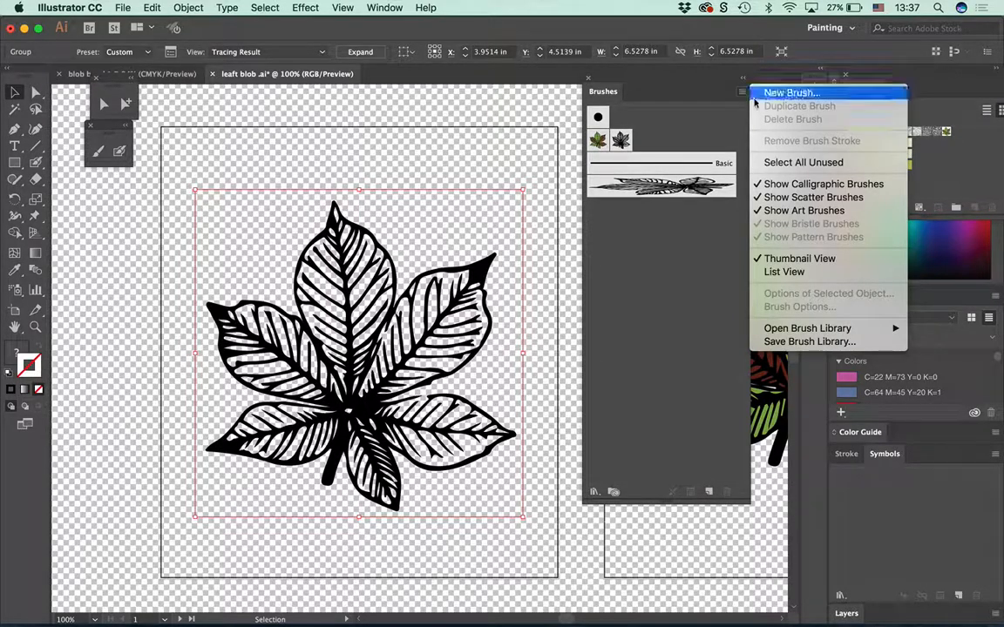
click(788, 92)
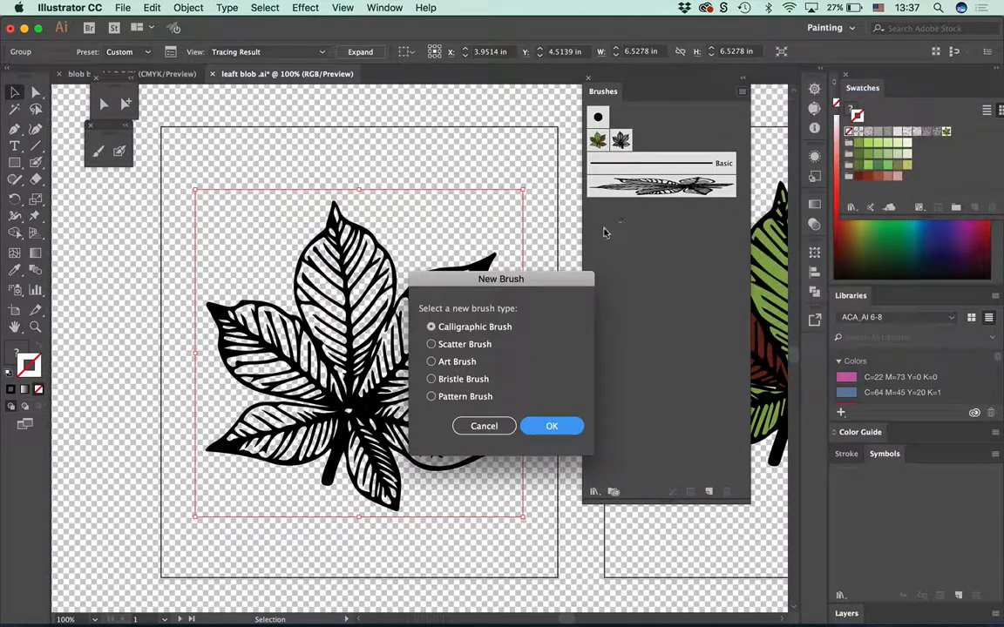
click(431, 397)
click(552, 426)
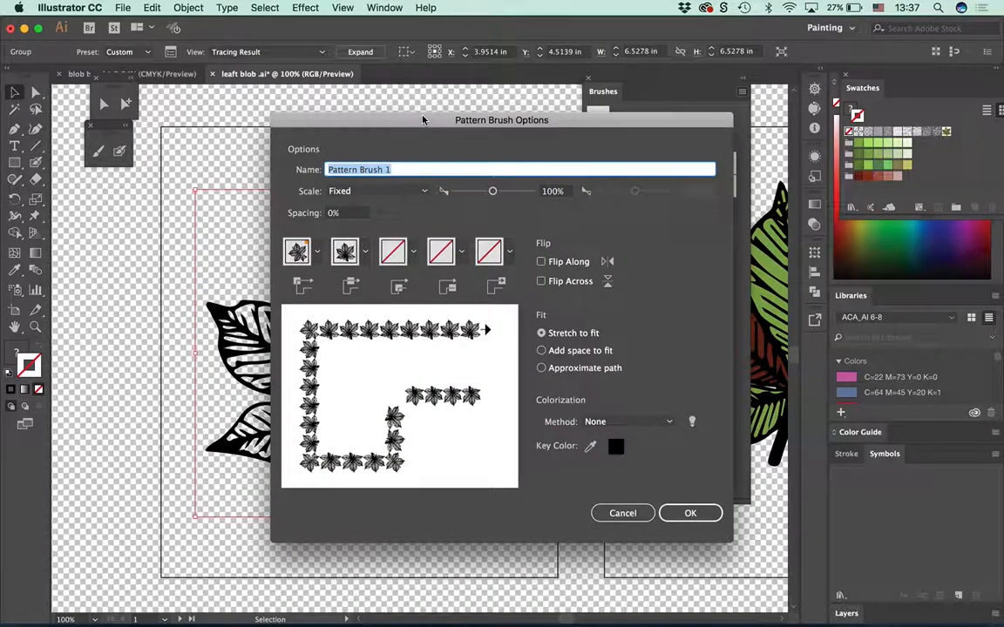
text(line ar)
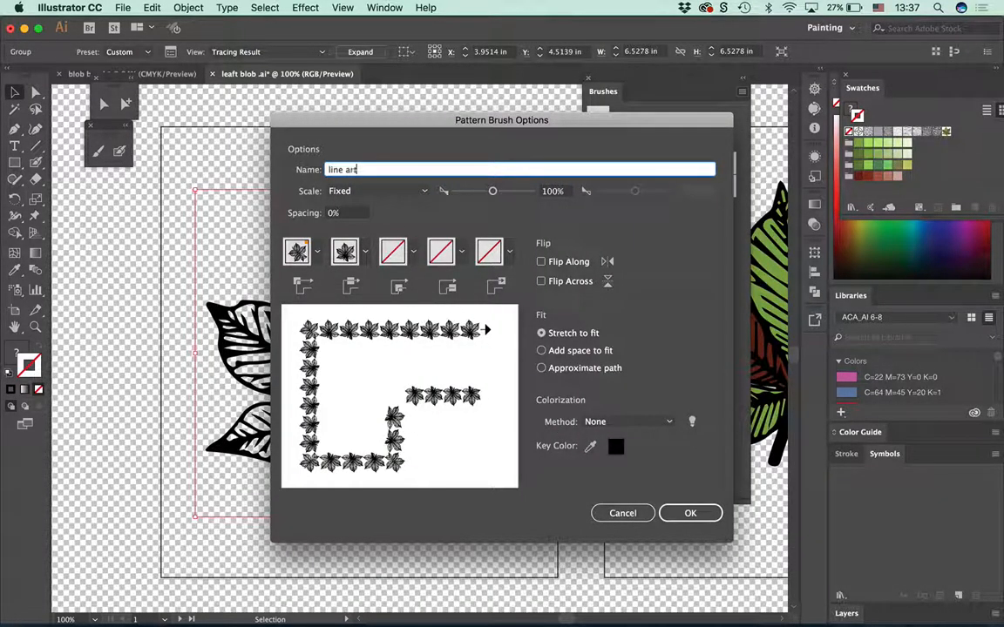
text(t pattern)
key(Return)
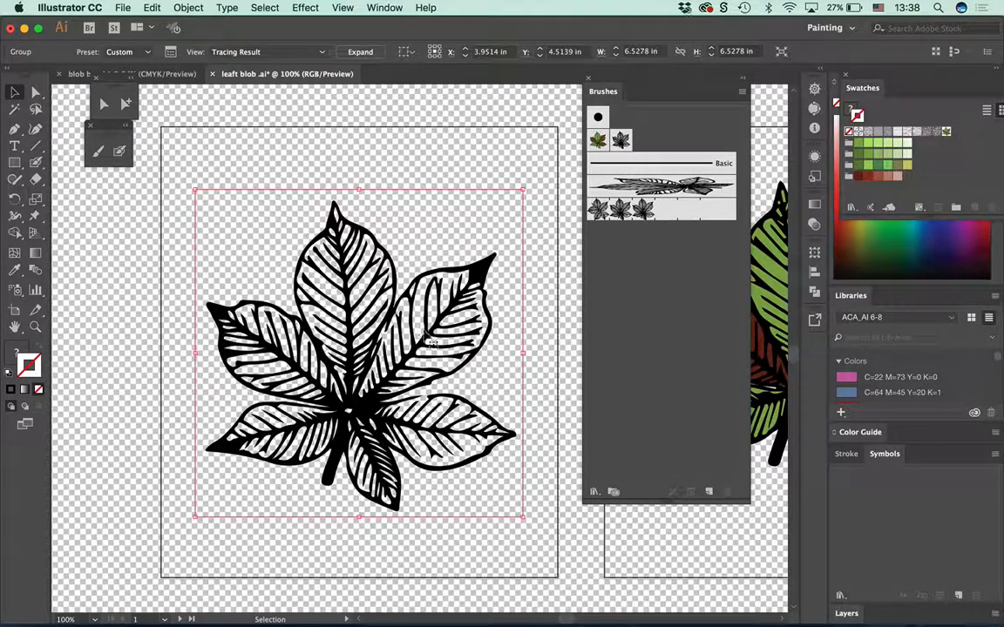
Step: Move the traced leaf slightly up and right on its artboard, and open Layers as an expanded floating panel
drag(400, 324, 443, 319)
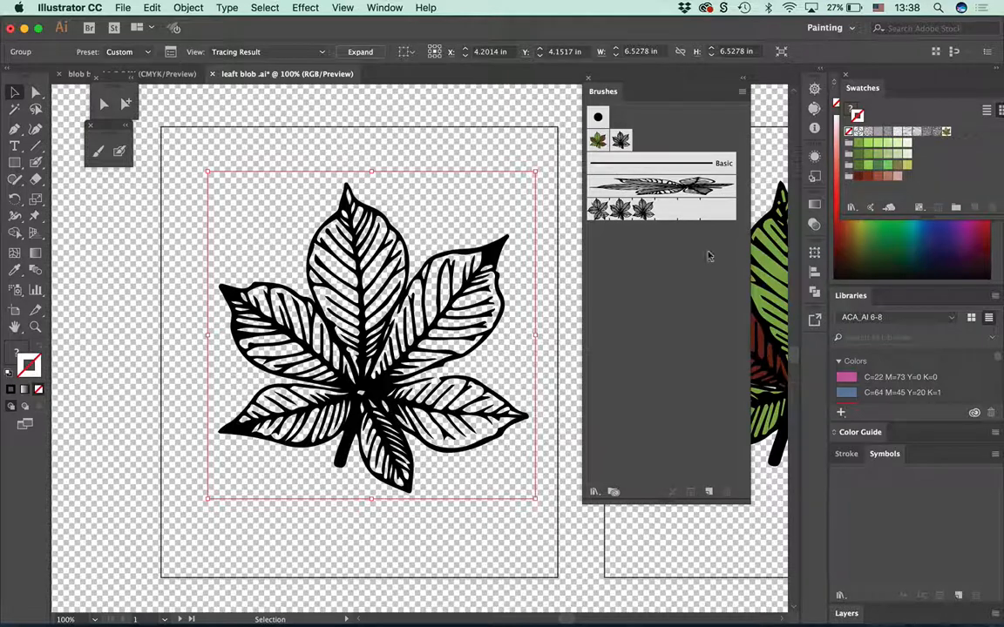
mouse_move(826, 580)
mouse_down()
mouse_move(533, 118)
mouse_move(486, 101)
mouse_up()
mouse_move(619, 96)
mouse_down()
mouse_move(786, 118)
mouse_move(781, 107)
mouse_up()
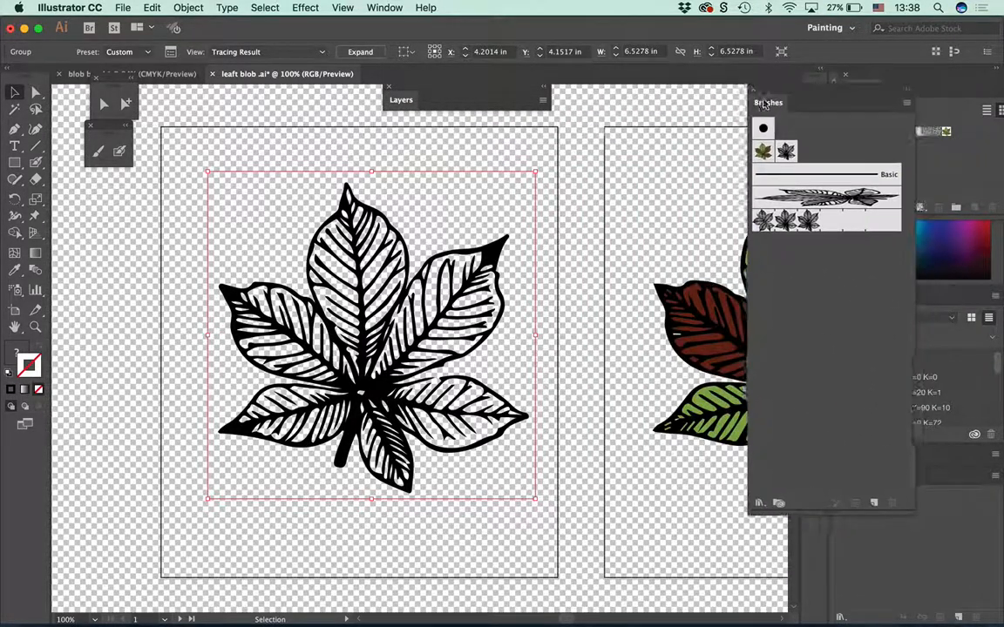
double_click(493, 84)
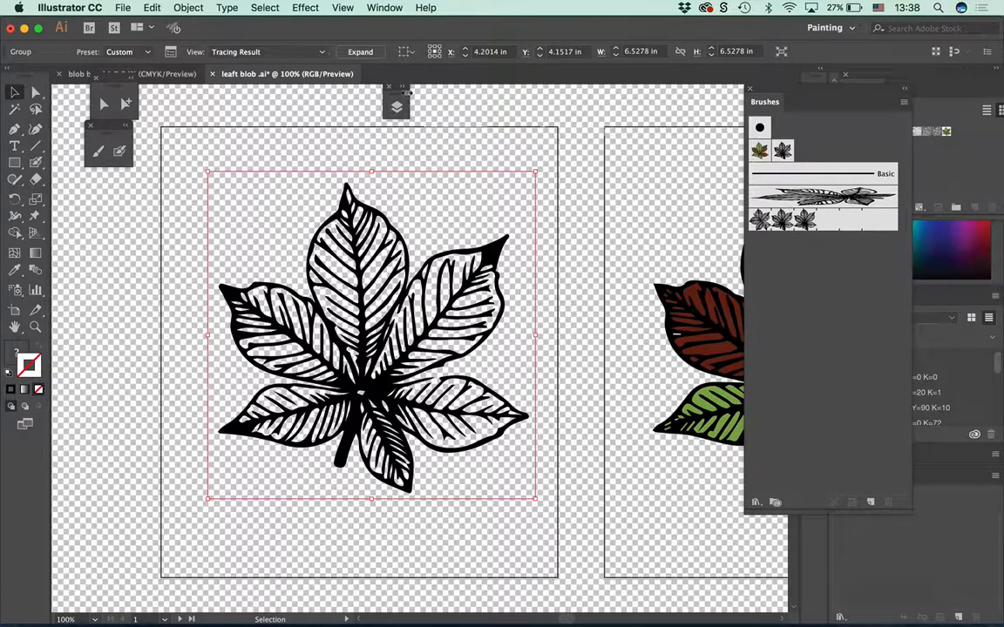
double_click(402, 91)
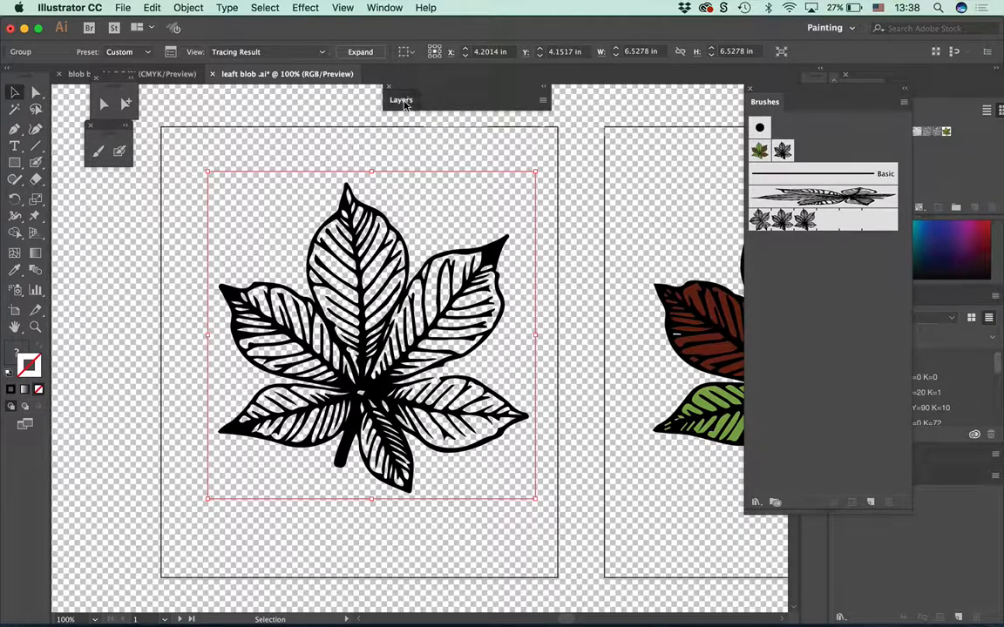
double_click(401, 99)
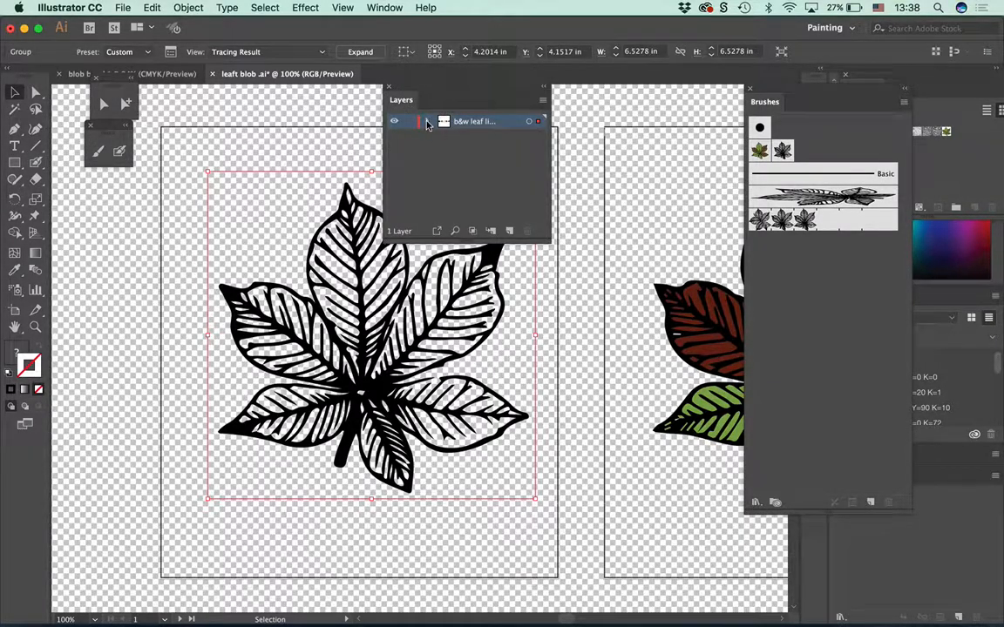
Step: Reveal the traced leaf's nested image entry in the b&w leaf layer, and enlarge and move Layers clear of the leaf
click(426, 121)
click(499, 197)
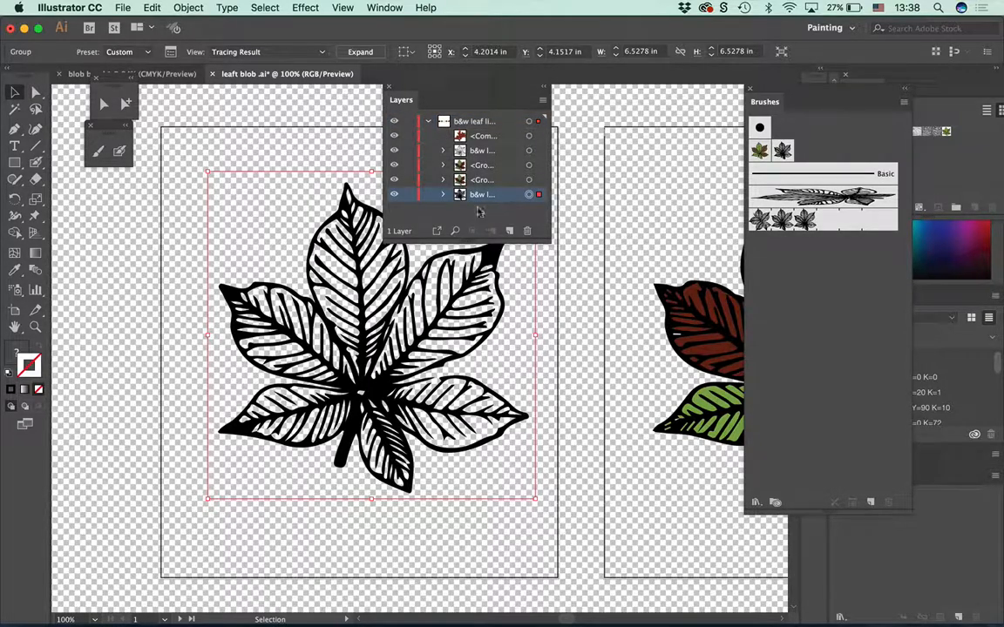
click(443, 195)
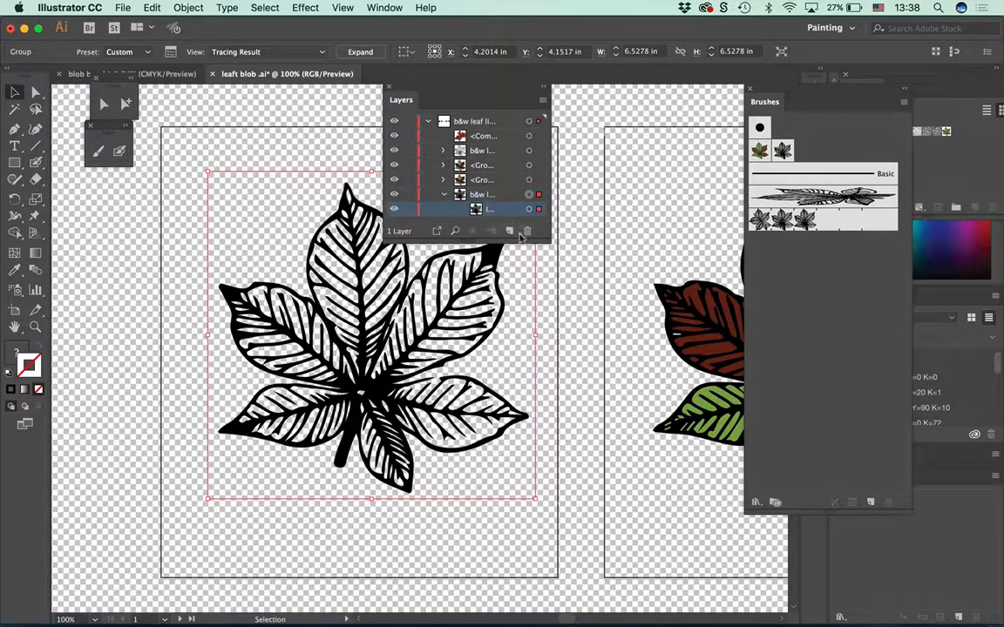
drag(476, 237, 476, 347)
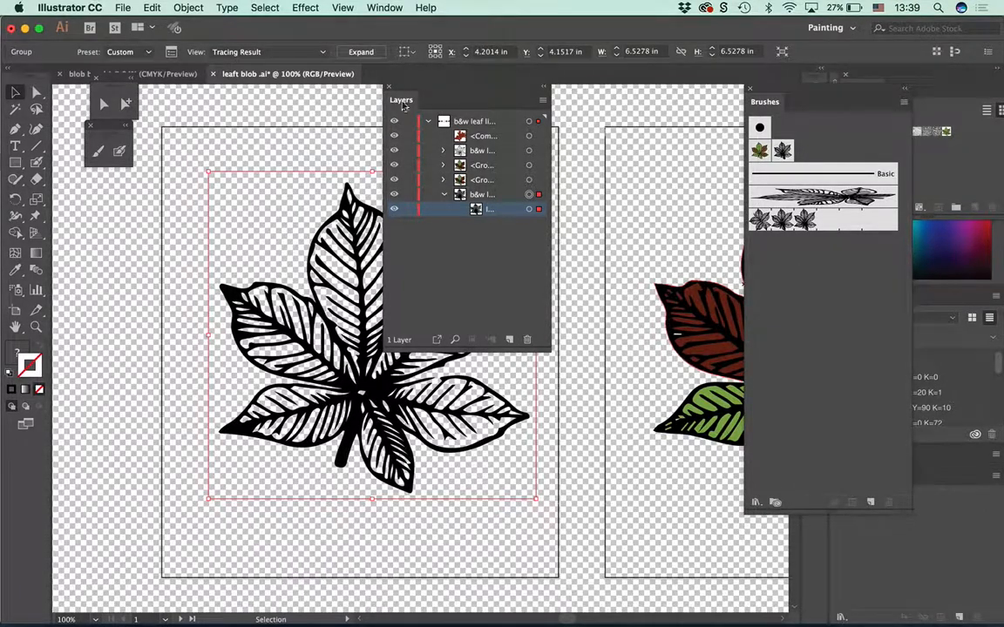
drag(447, 106, 717, 120)
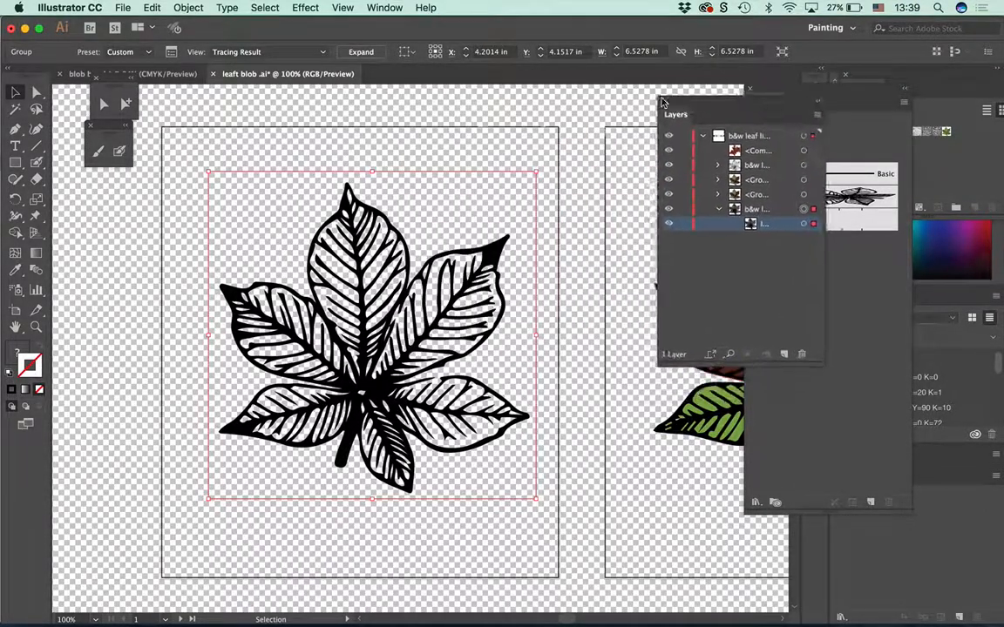
Step: Expand the traced leaf into vector paths, reveal its group contents, and select the small vein path and the compound leaf path in turn
click(359, 52)
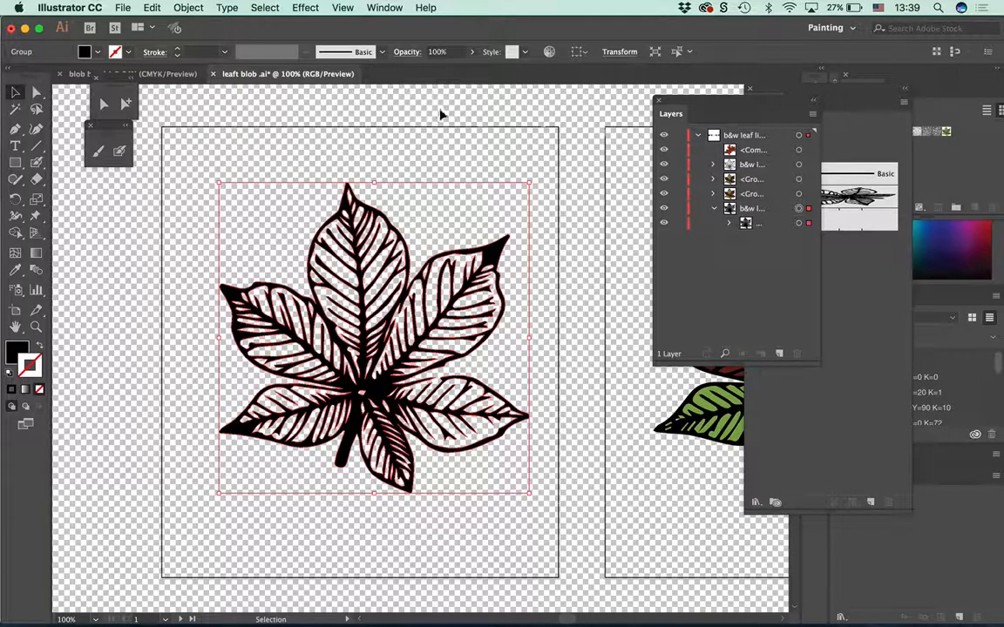
click(730, 225)
drag(690, 109, 619, 31)
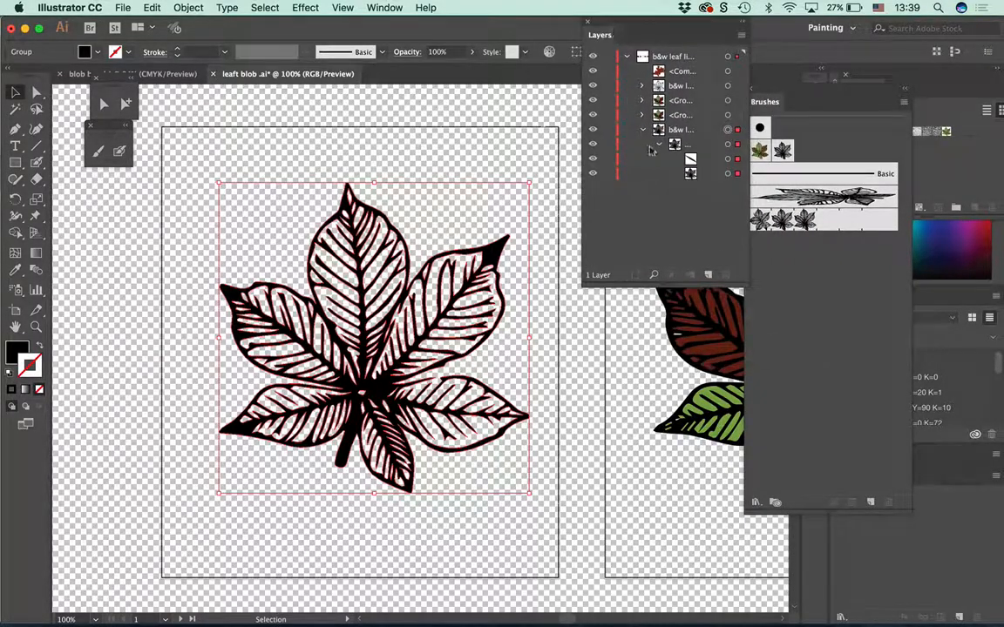
click(697, 173)
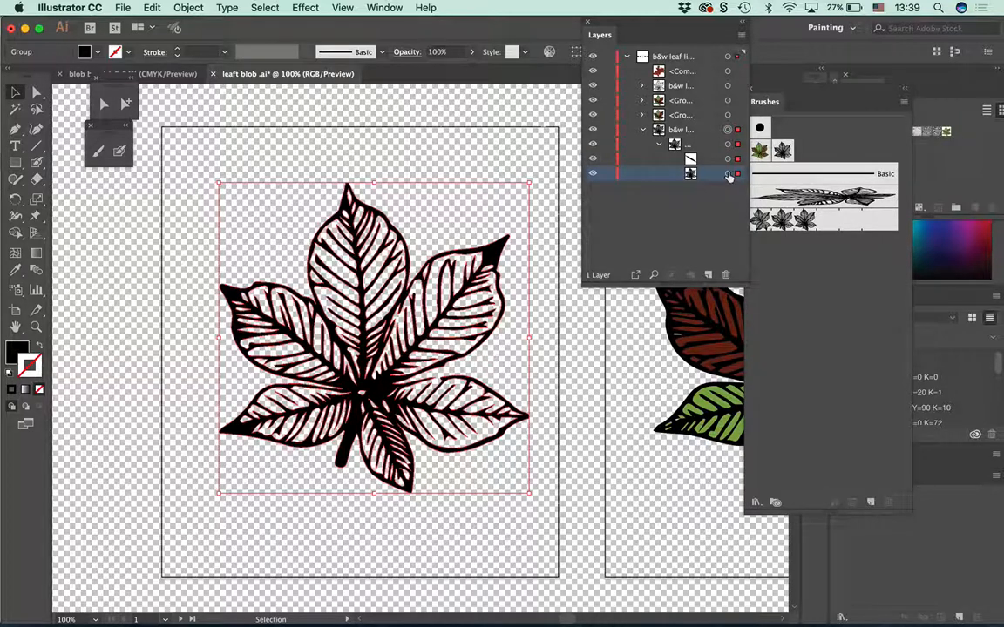
click(728, 173)
click(728, 159)
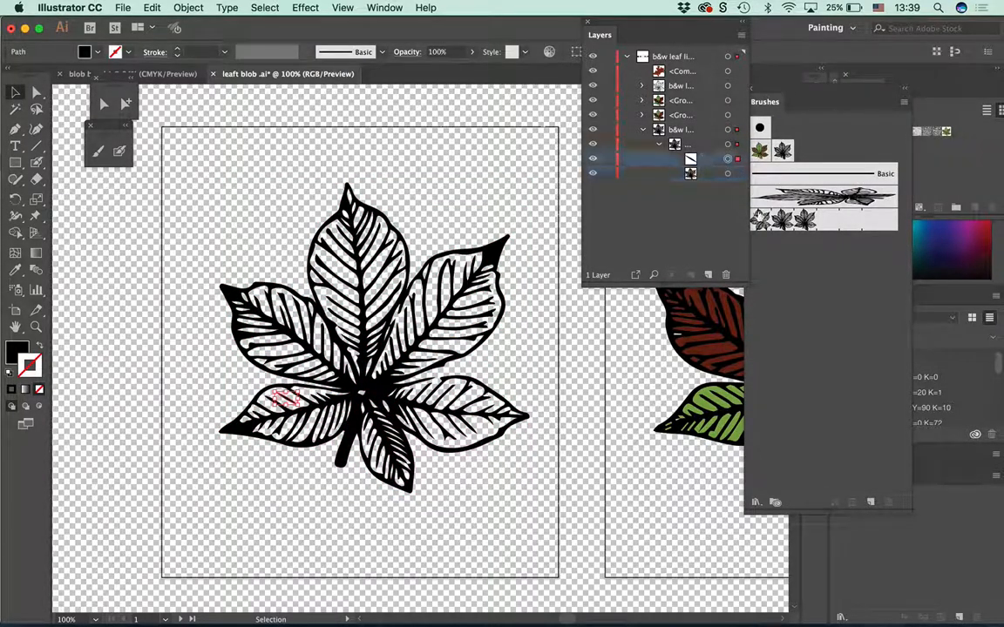
click(729, 174)
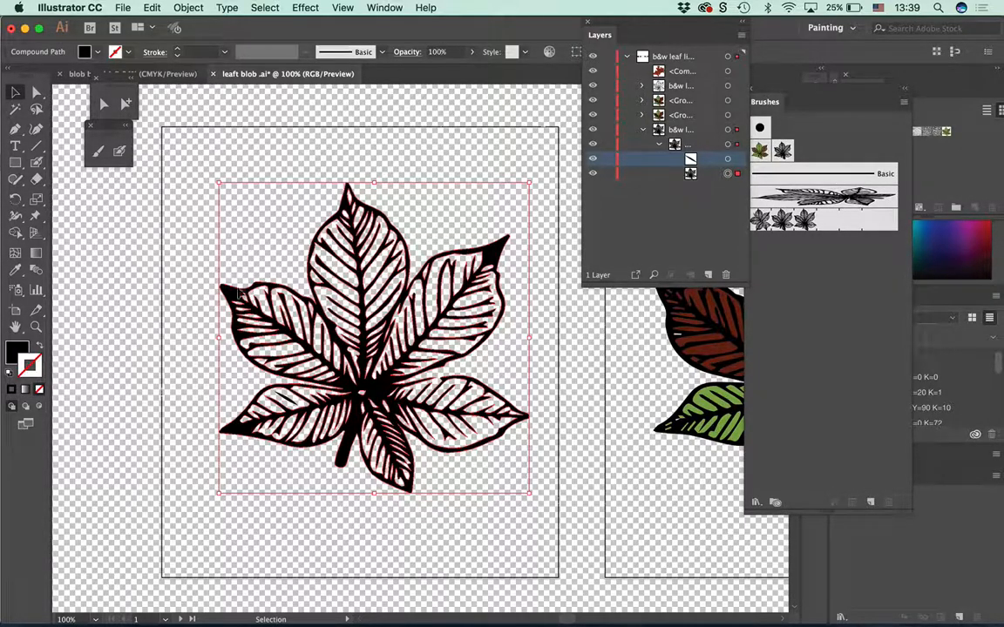
Step: Give the selected compound leaf path a purple stroke from the color spectrum and make its fill the active color
click(961, 238)
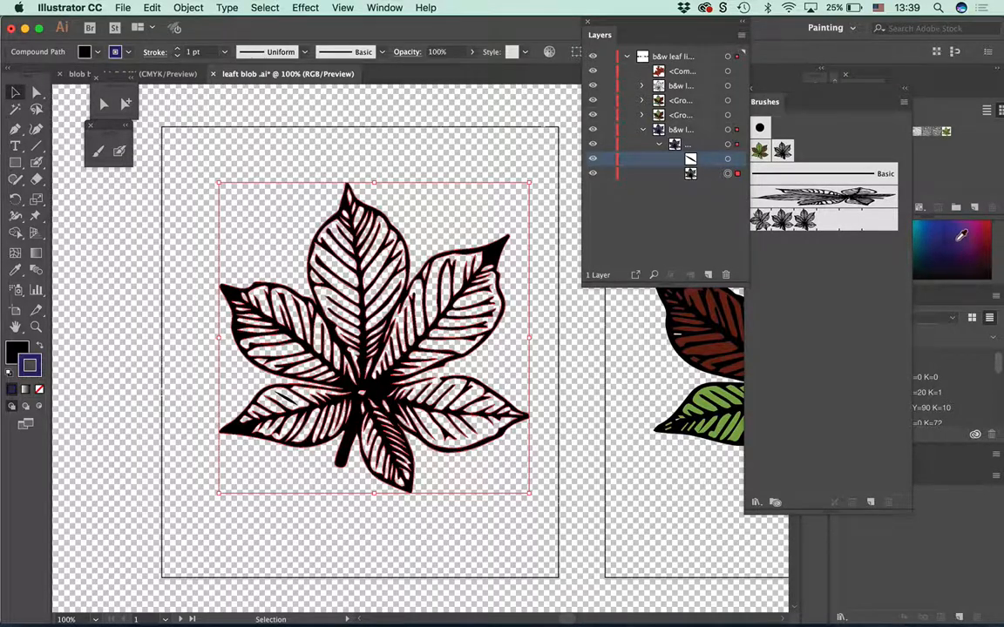
drag(961, 238, 969, 237)
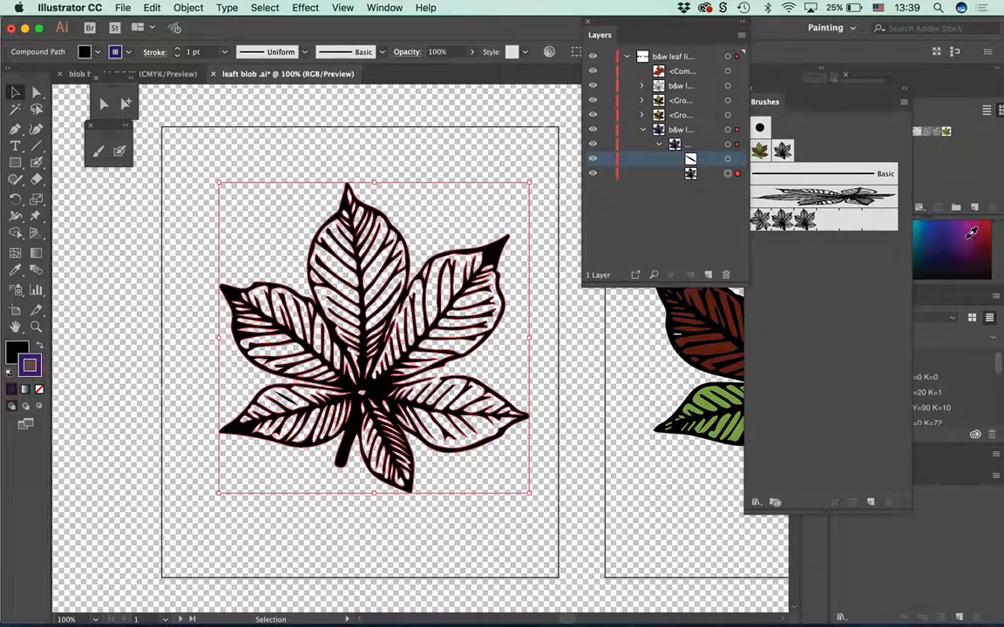
click(17, 352)
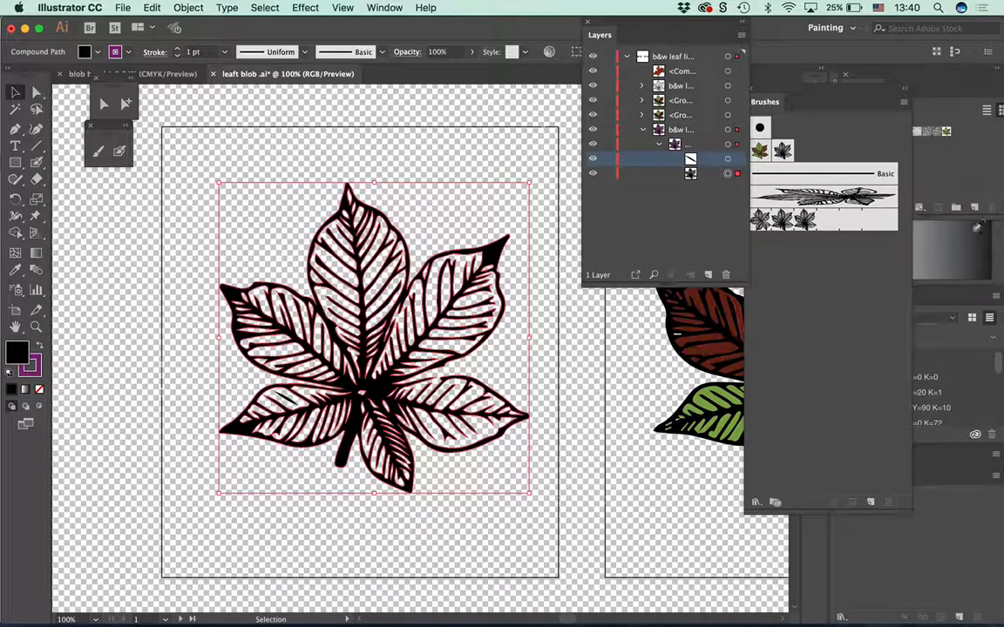
Step: Try several green swatches, a dark red-brown swatch and a dark purple from the spectrum as the leaf path's fill
click(887, 154)
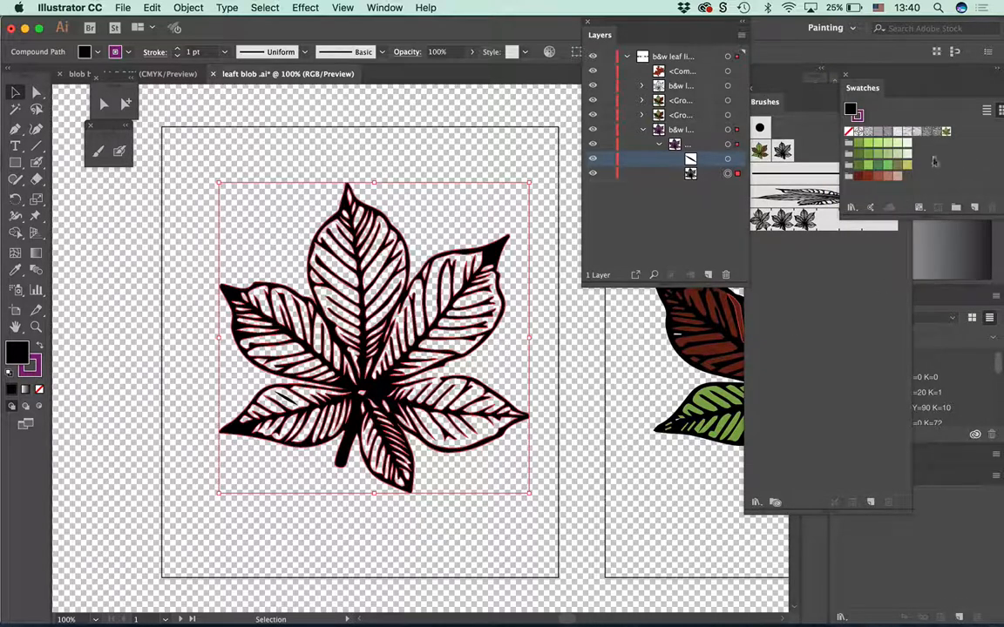
click(878, 168)
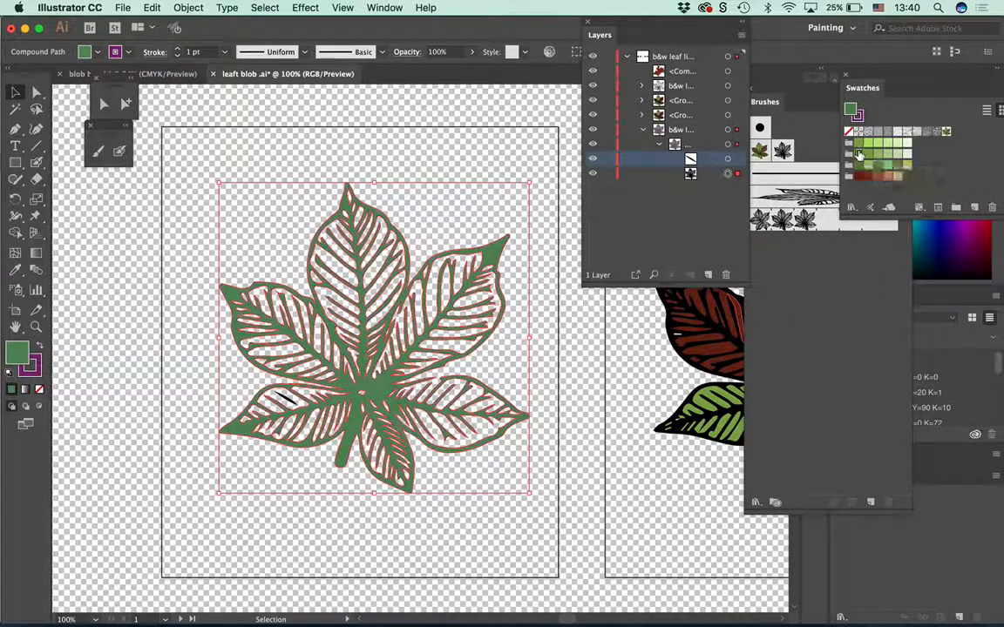
click(858, 153)
click(859, 144)
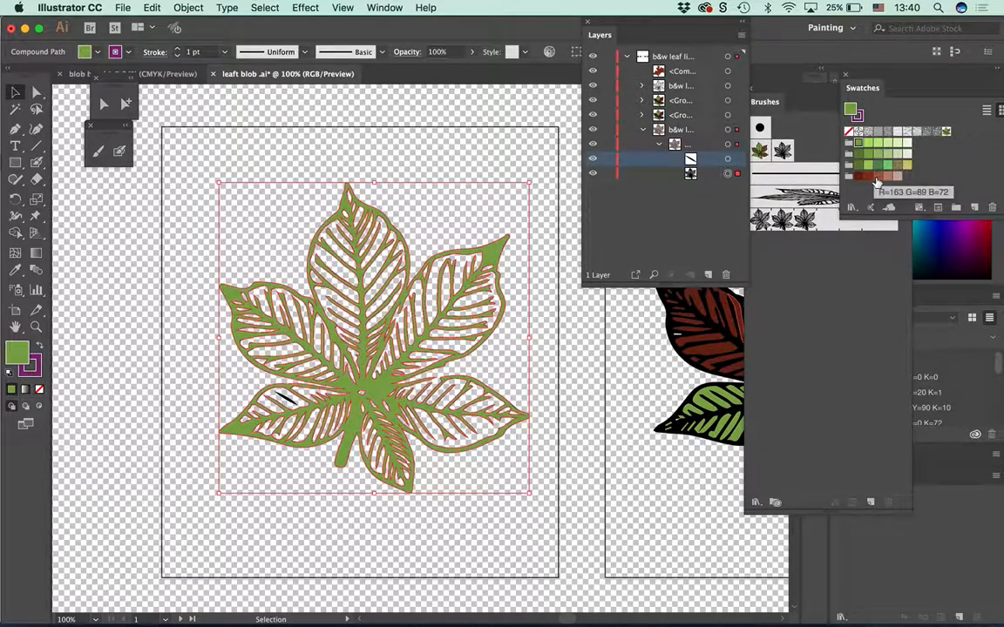
click(858, 175)
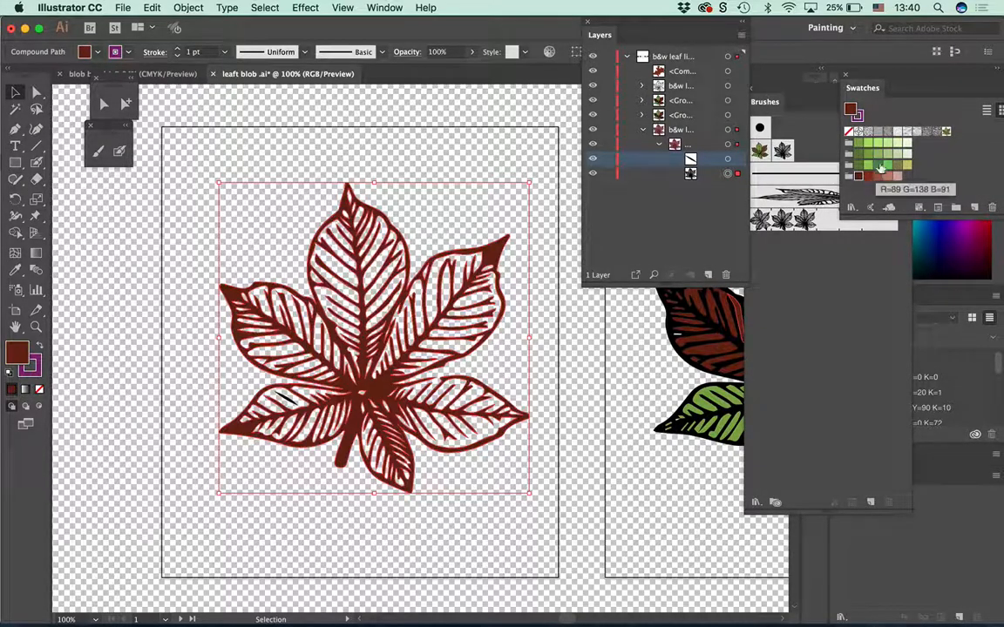
click(878, 165)
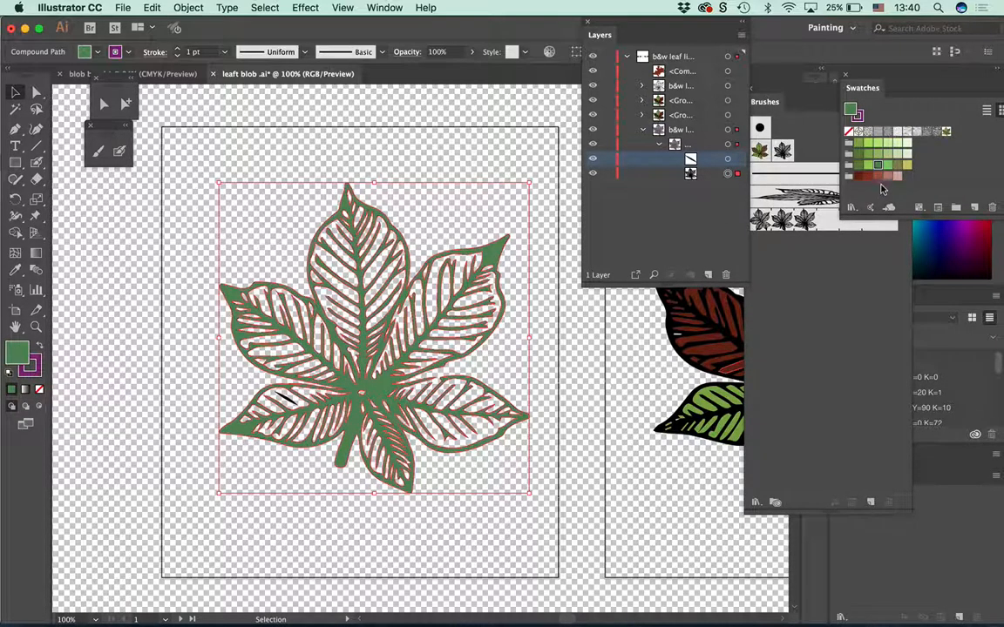
click(926, 266)
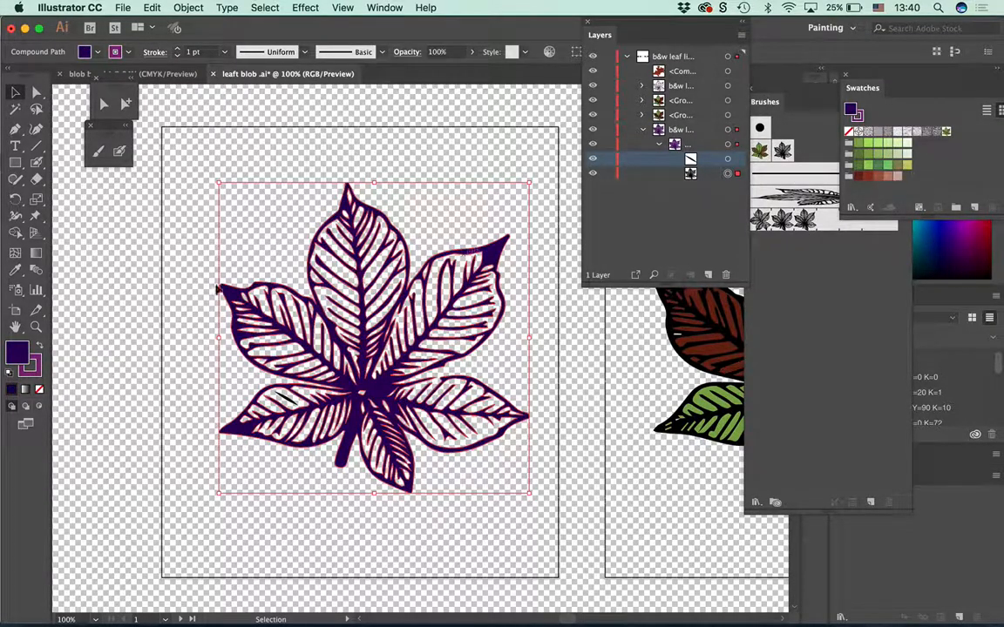
Step: Remove the leaf path's fill, give it a dark red-brown stroke, and move it slightly up and right
click(38, 390)
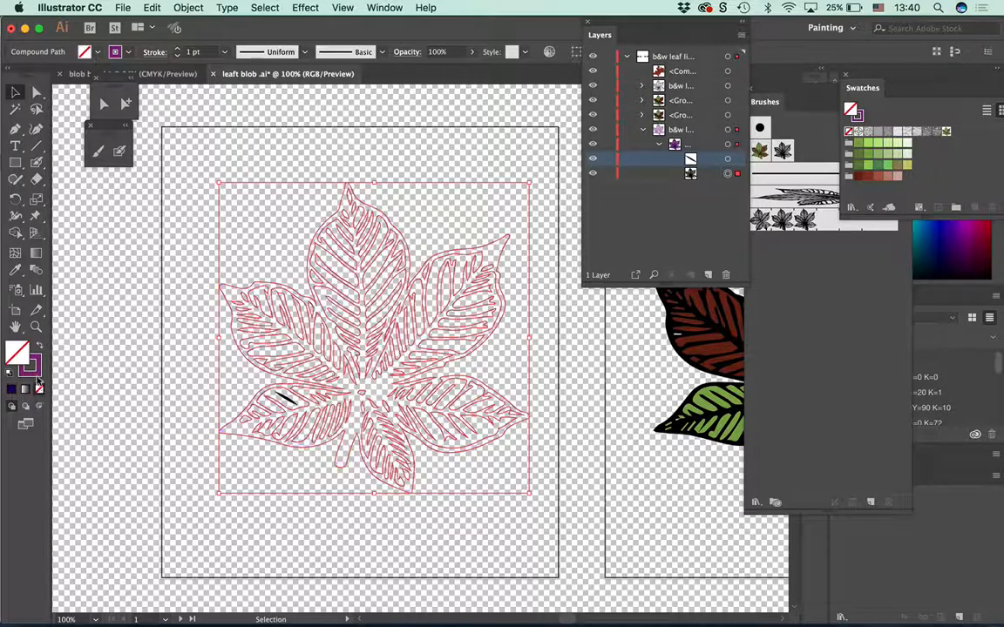
click(40, 372)
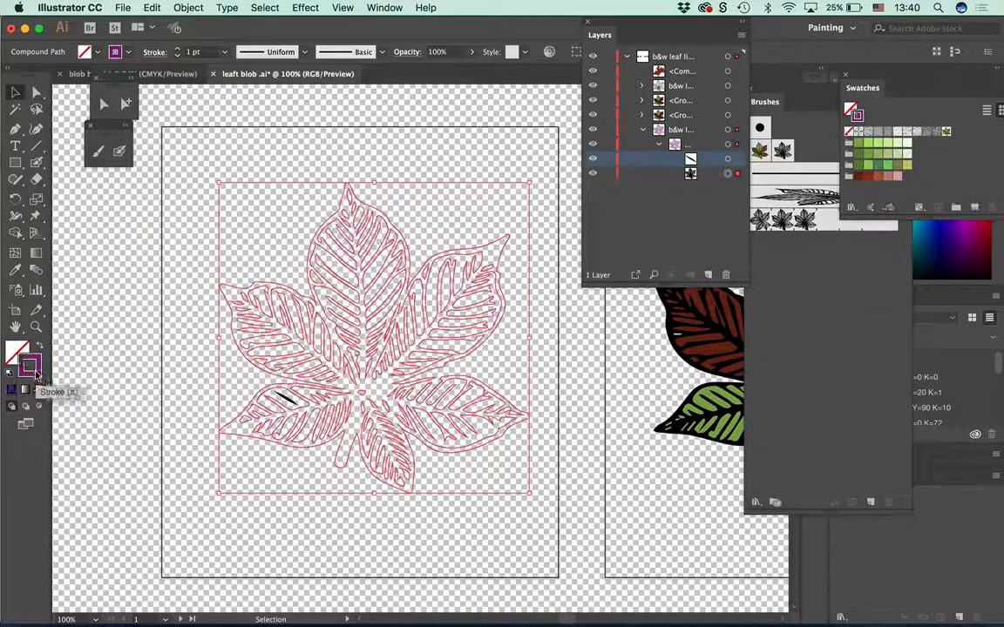
click(859, 177)
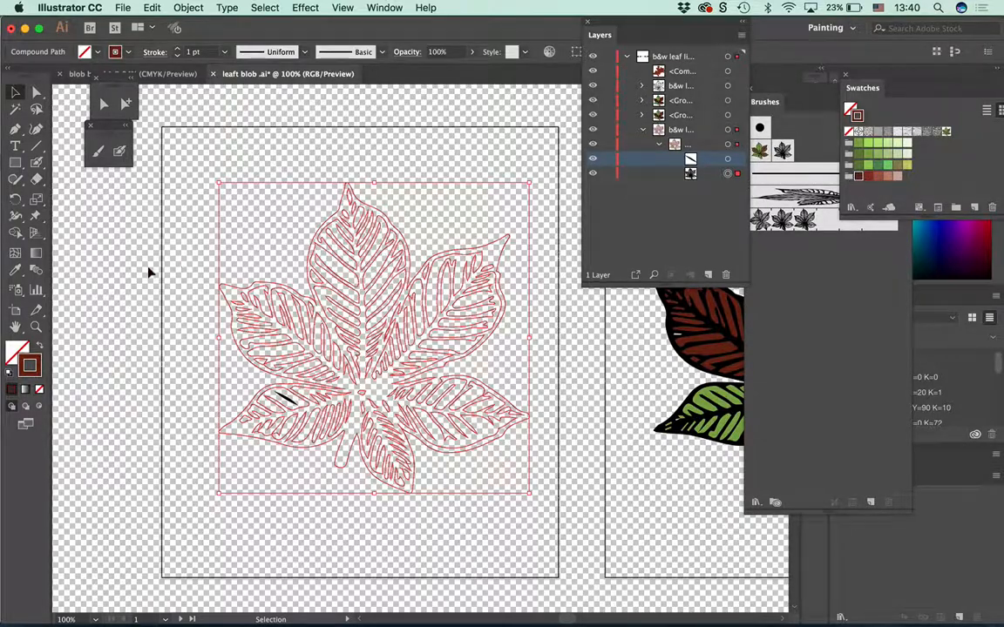
mouse_move(301, 301)
mouse_down()
mouse_move(330, 331)
mouse_move(306, 293)
mouse_up()
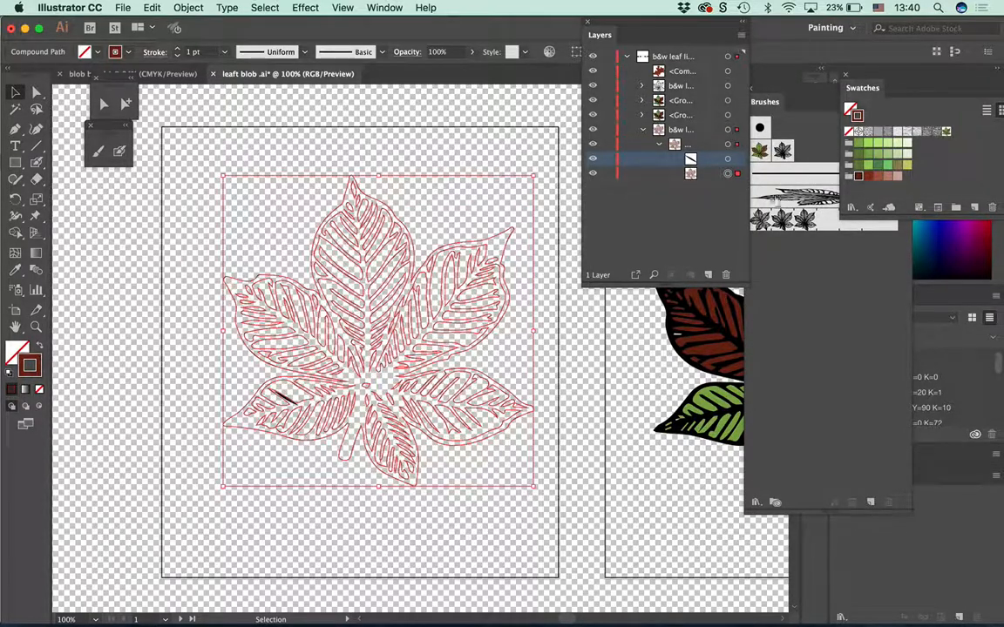
Step: Set the leaf path's stroke to dark green, swap it with the empty fill, and try a dark blue fill
click(859, 155)
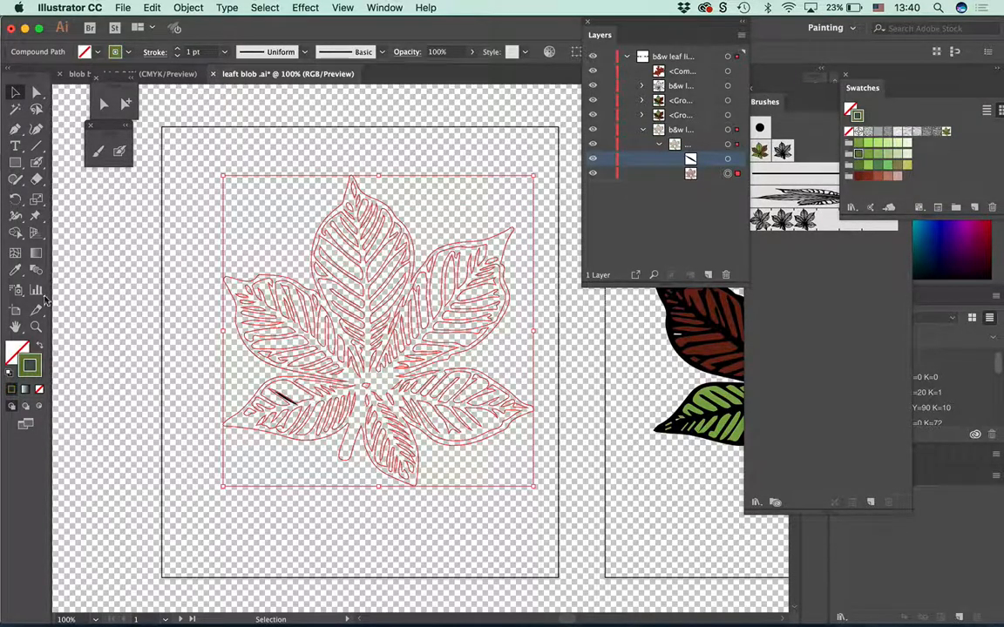
click(39, 347)
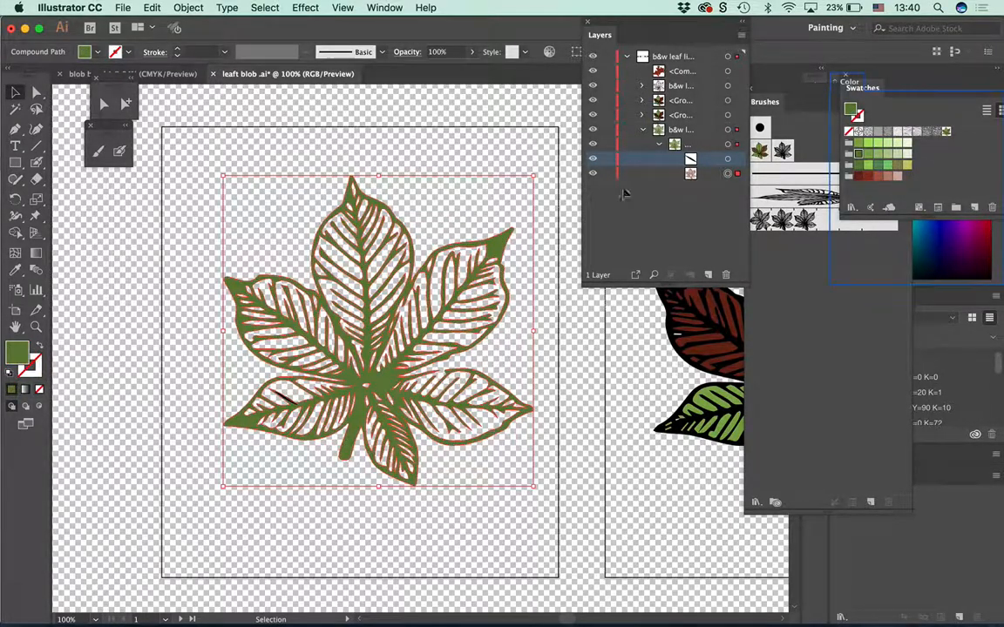
click(947, 248)
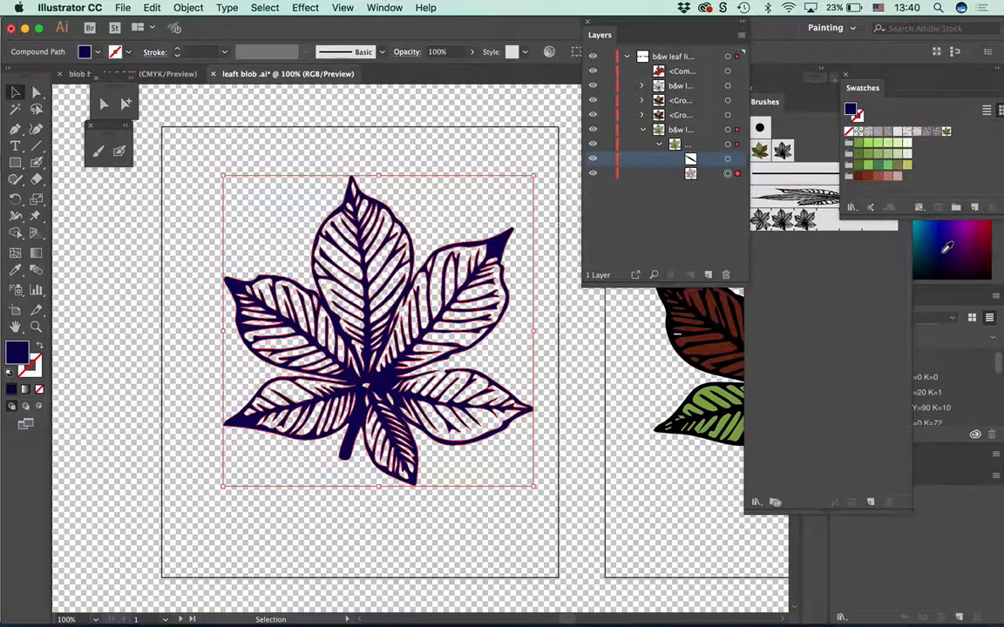
Step: Move Swatches clear of the color spectrum and fill the leaf path with the dark red-brown swatch, hex 692413
drag(885, 80, 808, 271)
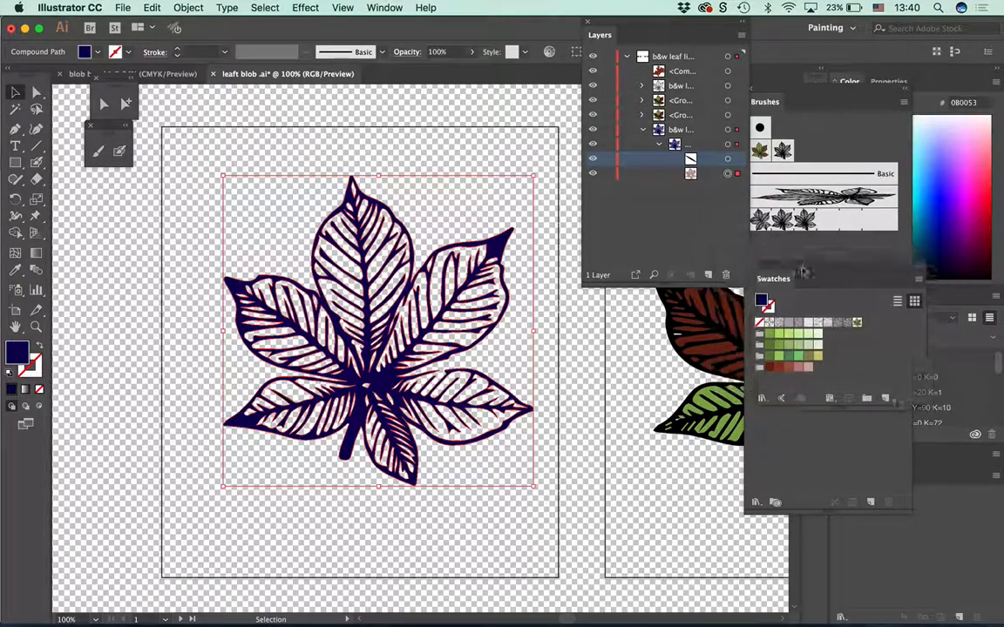
click(914, 136)
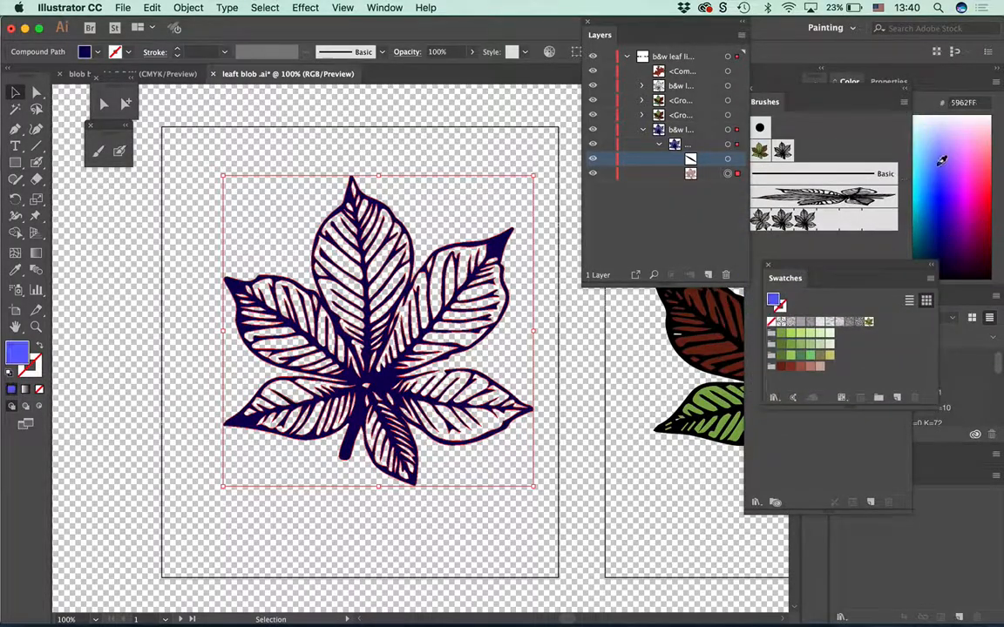
click(781, 367)
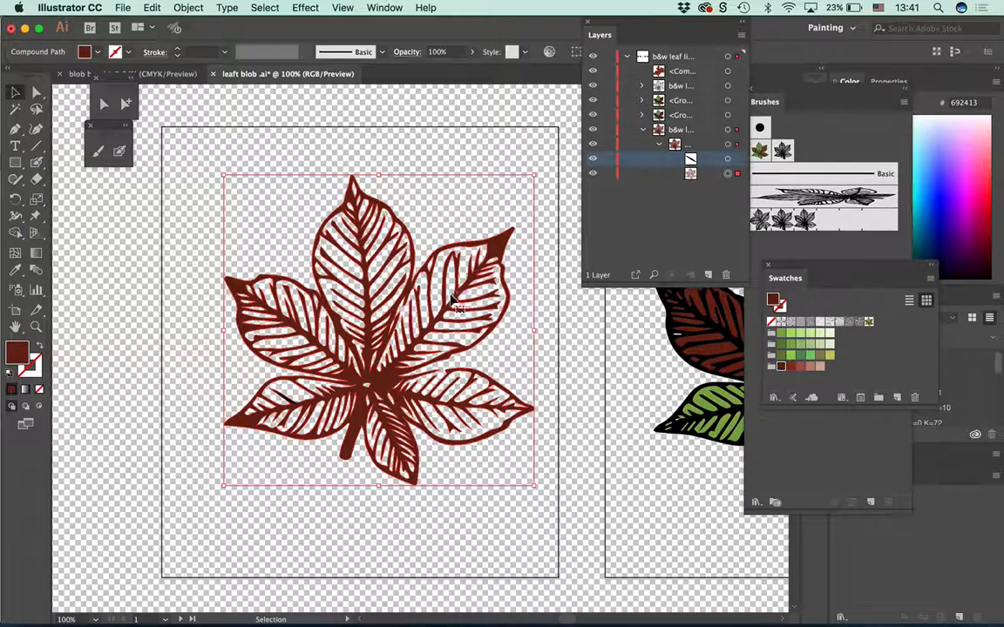
Step: Convert the leaf path into a Live Paint group and reveal its individual paths in a lengthened Layers panel
click(178, 8)
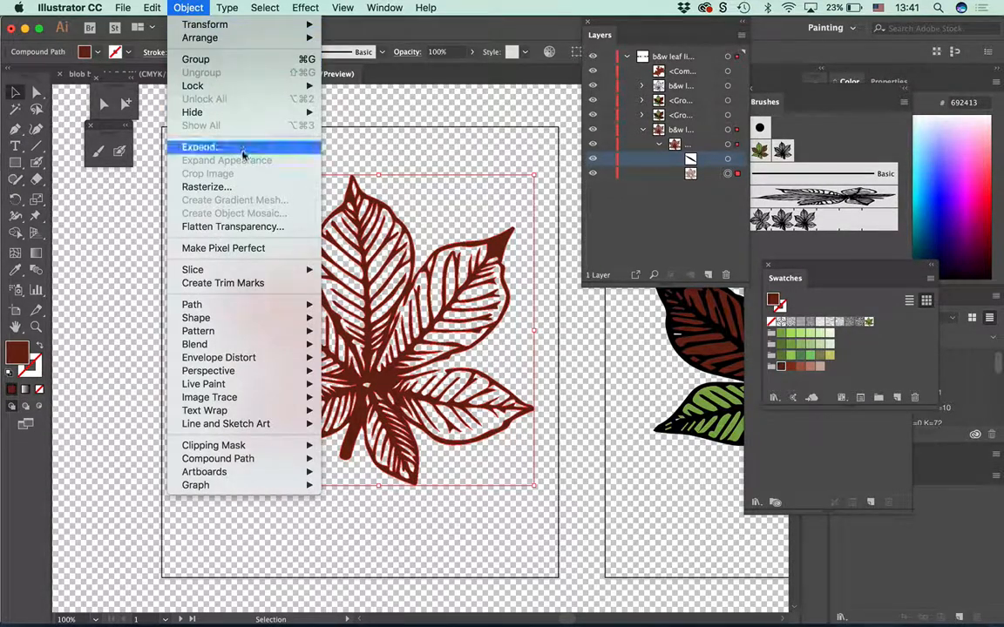
mouse_move(271, 387)
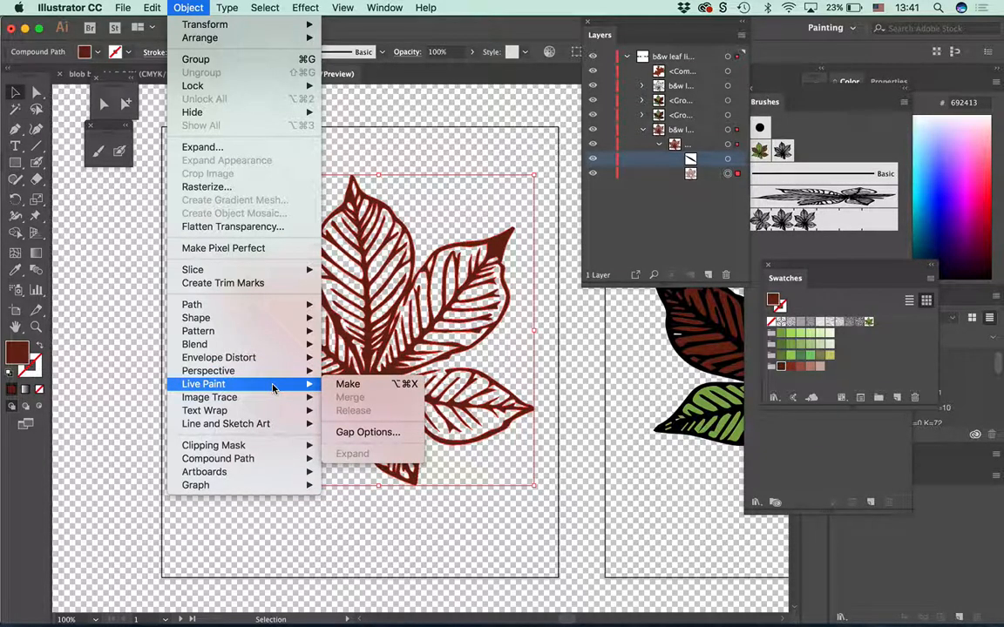
click(355, 392)
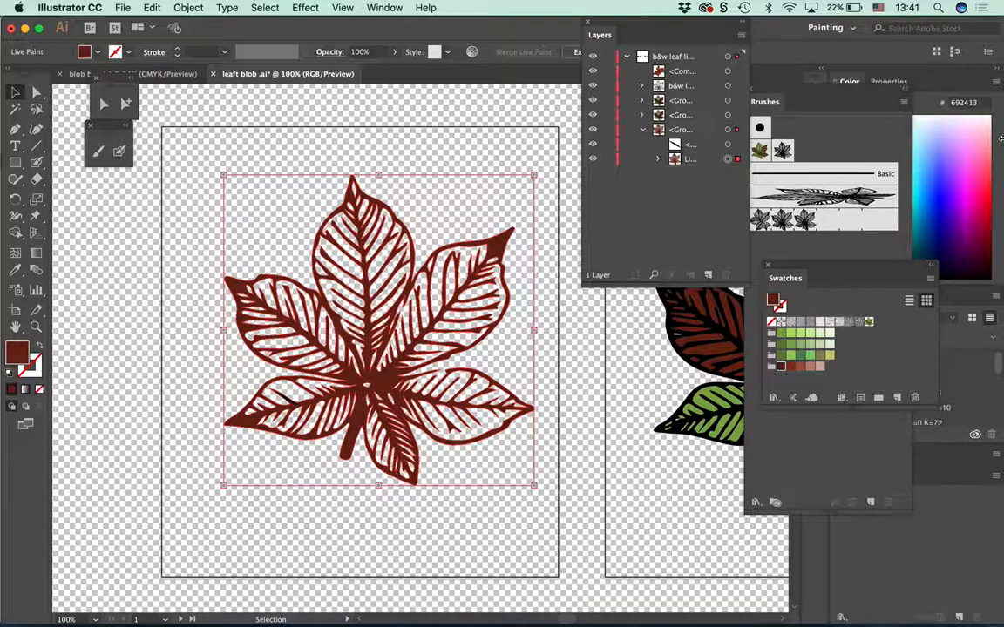
click(658, 159)
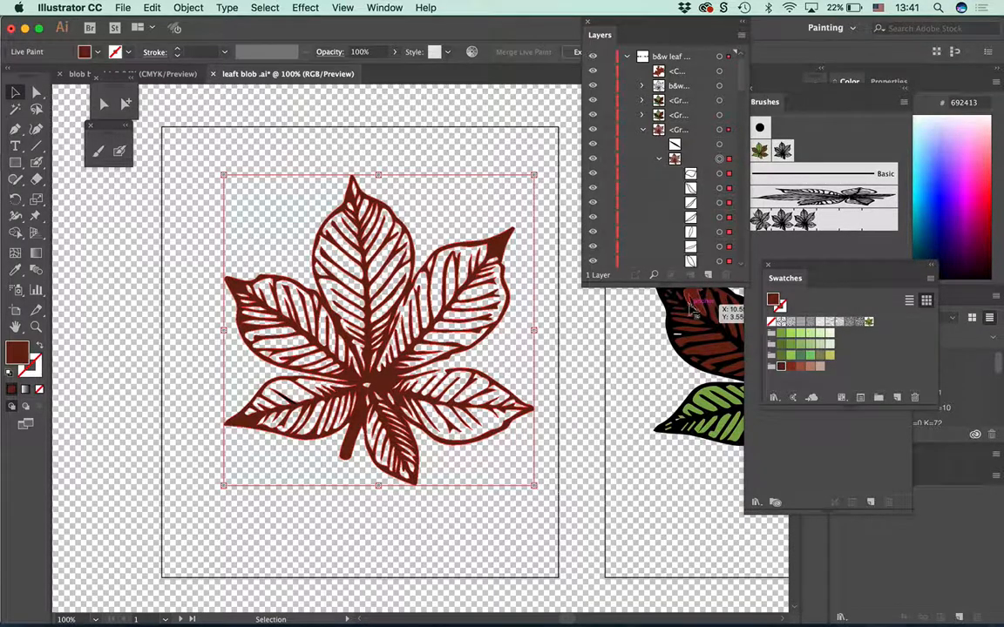
drag(688, 286, 766, 554)
Step: Select several of the Live Paint group's paths one after another to see which leaf area each one covers
click(729, 173)
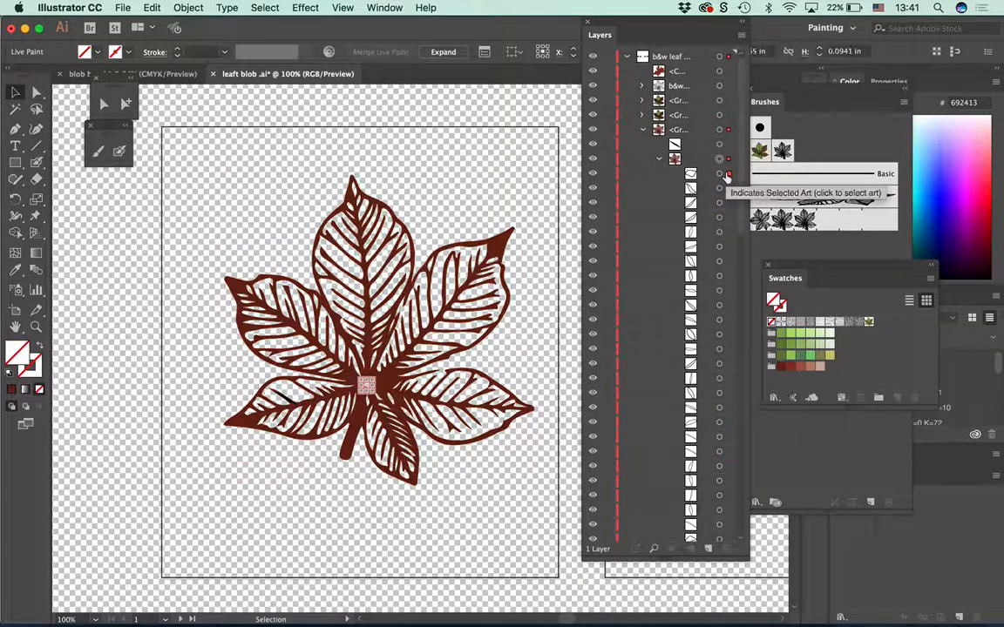
click(729, 202)
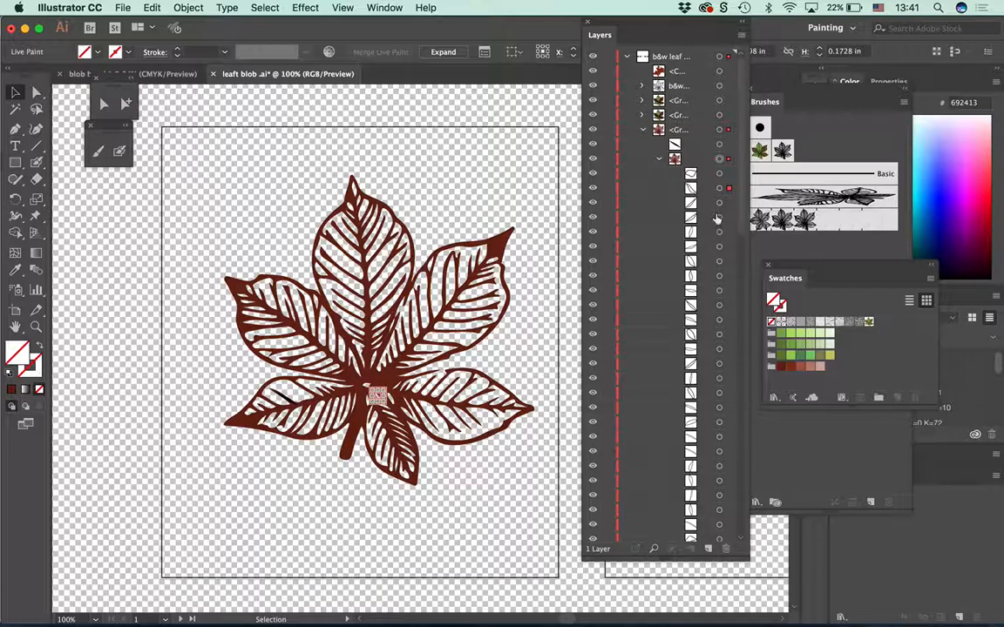
click(728, 217)
click(729, 275)
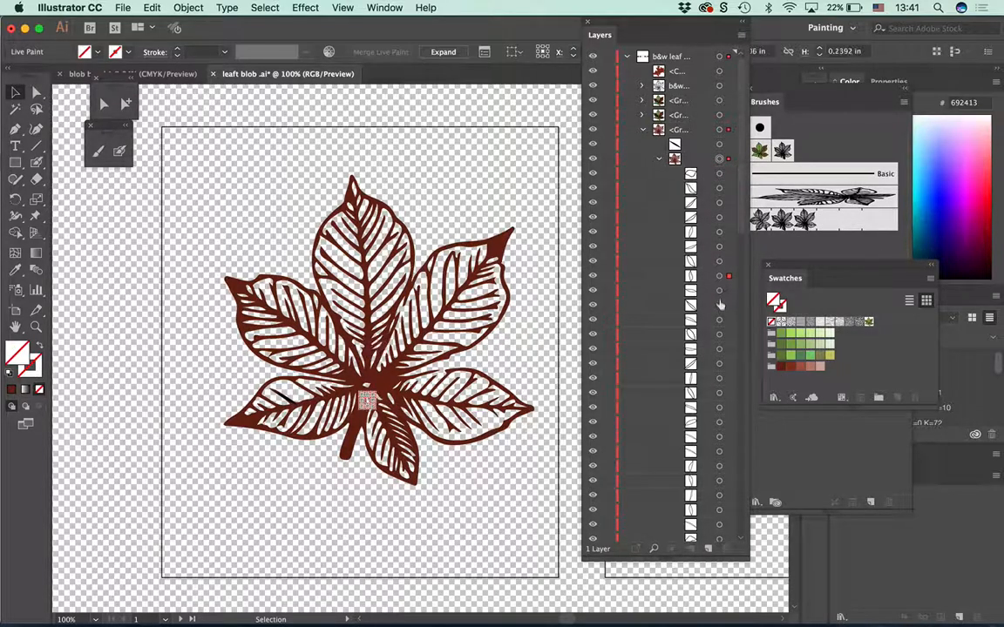
click(728, 290)
click(728, 334)
click(728, 348)
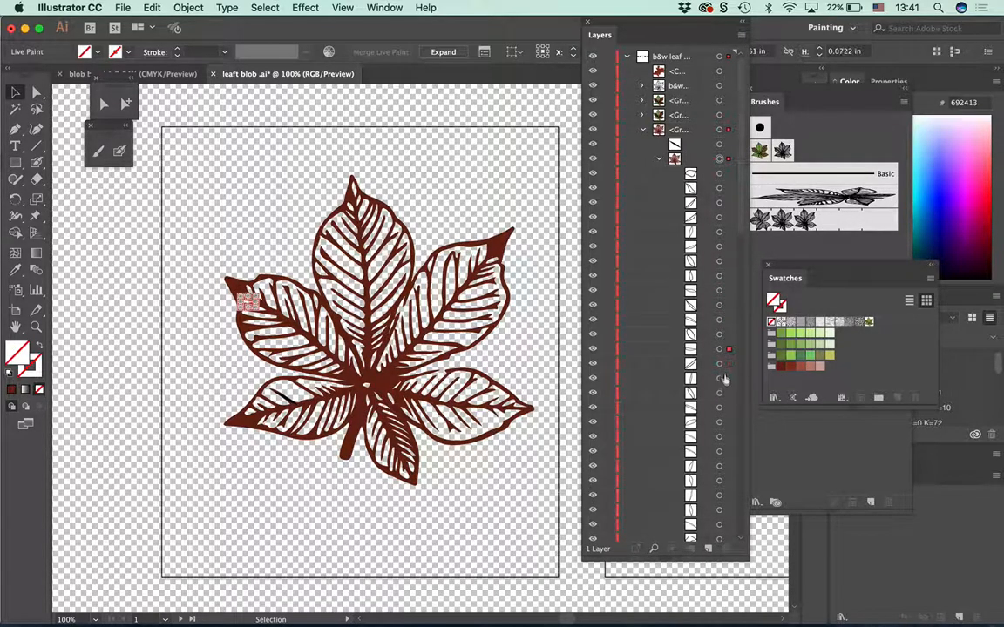
click(726, 392)
click(727, 406)
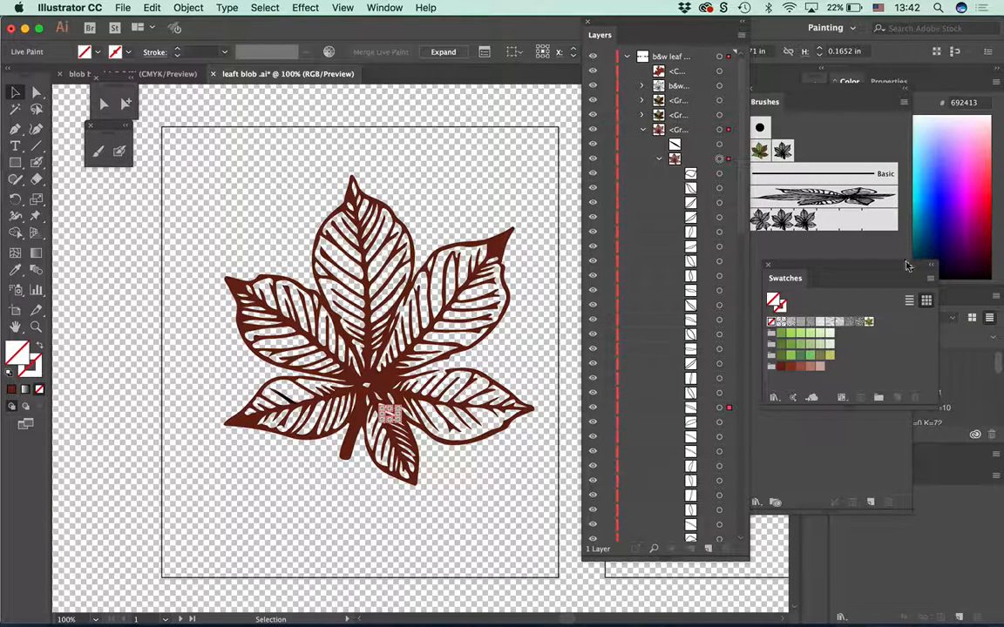
Step: Move Swatches above the leaf beside the artwork and switch to the Live Paint Bucket
drag(817, 264, 532, 37)
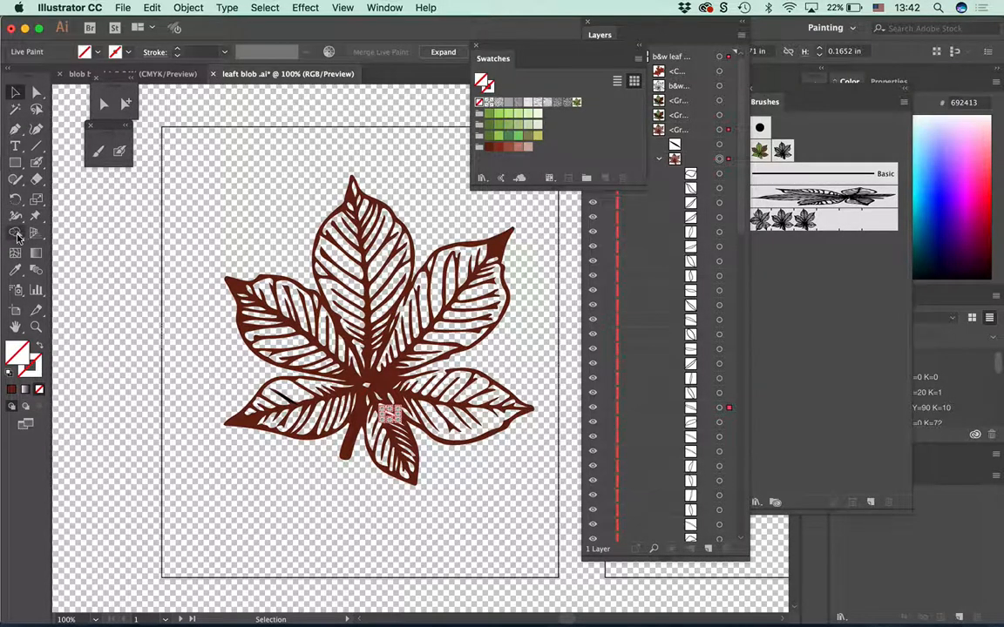
click(16, 235)
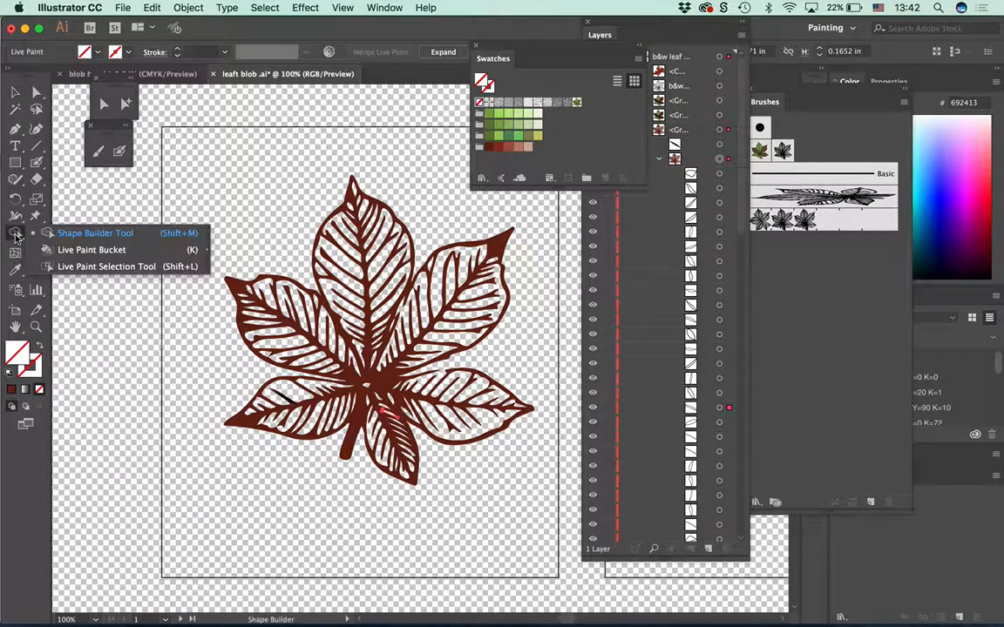
click(83, 250)
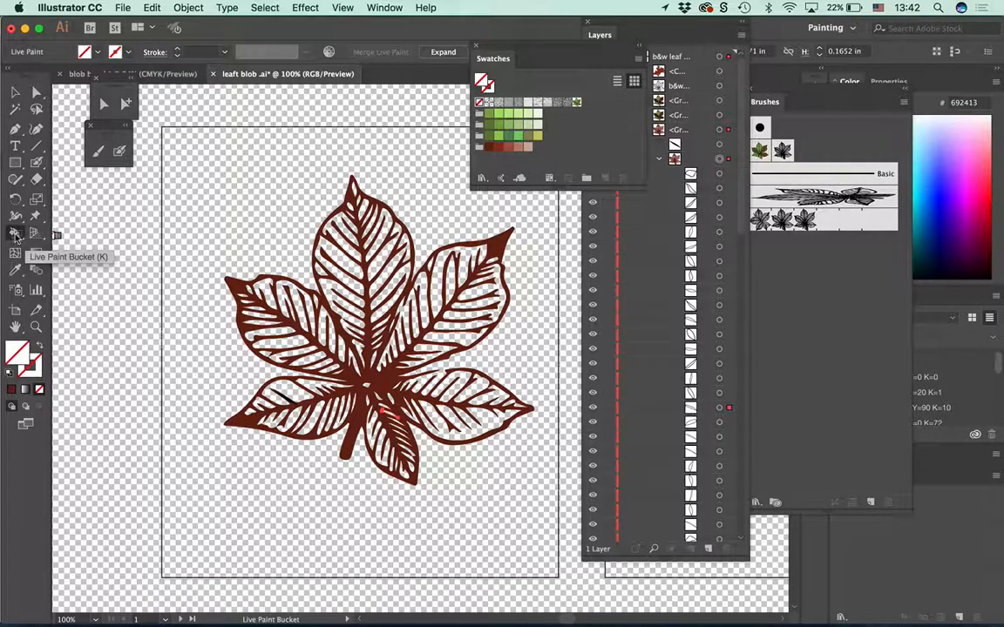
Step: Review the Live Paint Bucket options and accept Paint Fills, Cursor Swatch Preview and a 4 pt Light Red highlight
double_click(16, 234)
mouse_move(468, 222)
mouse_down()
mouse_move(482, 41)
mouse_move(436, 26)
mouse_move(502, 24)
mouse_up()
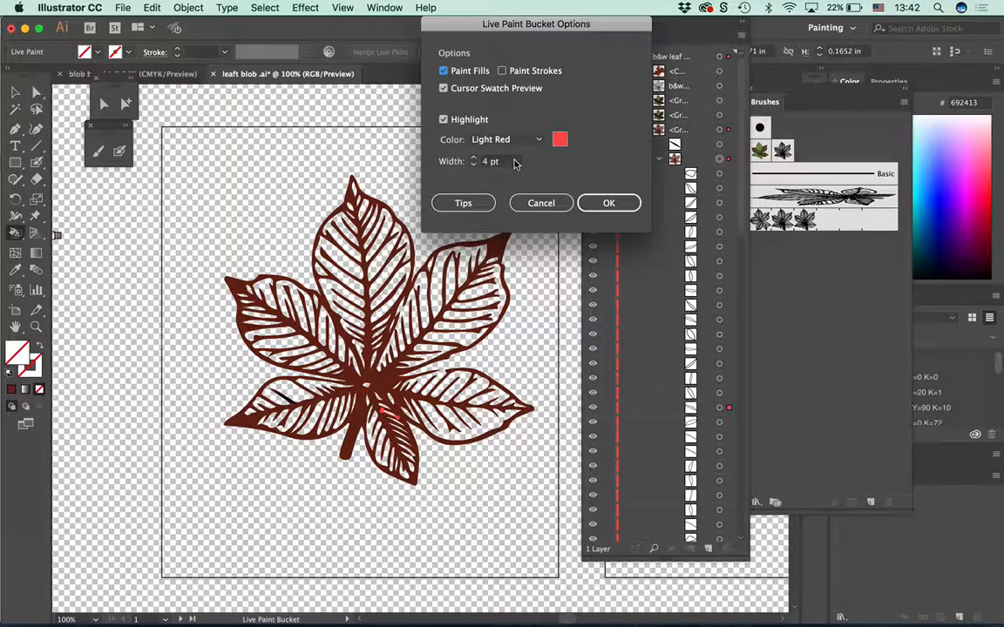
click(473, 165)
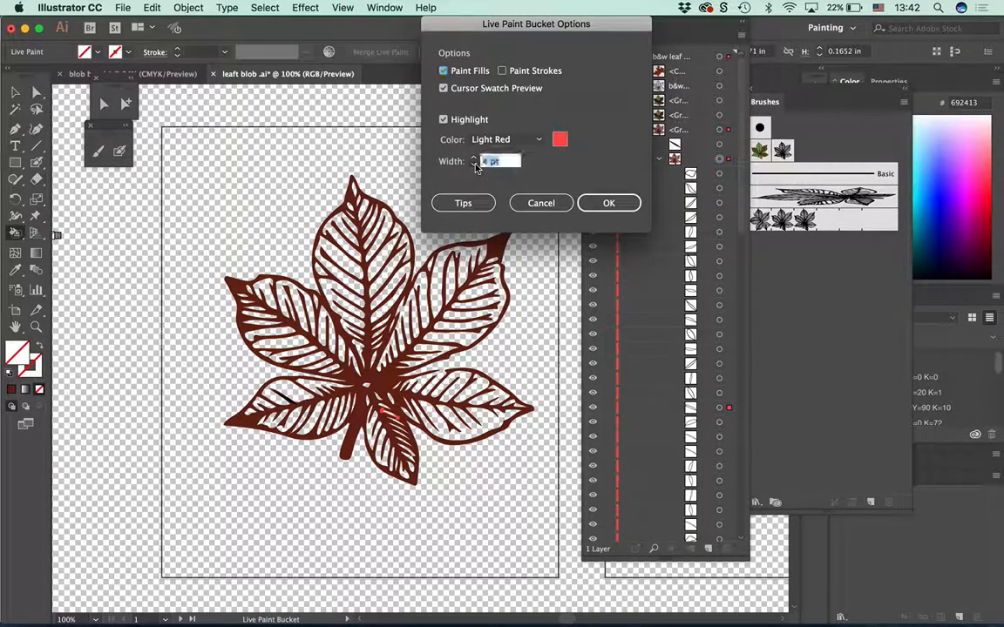
click(601, 203)
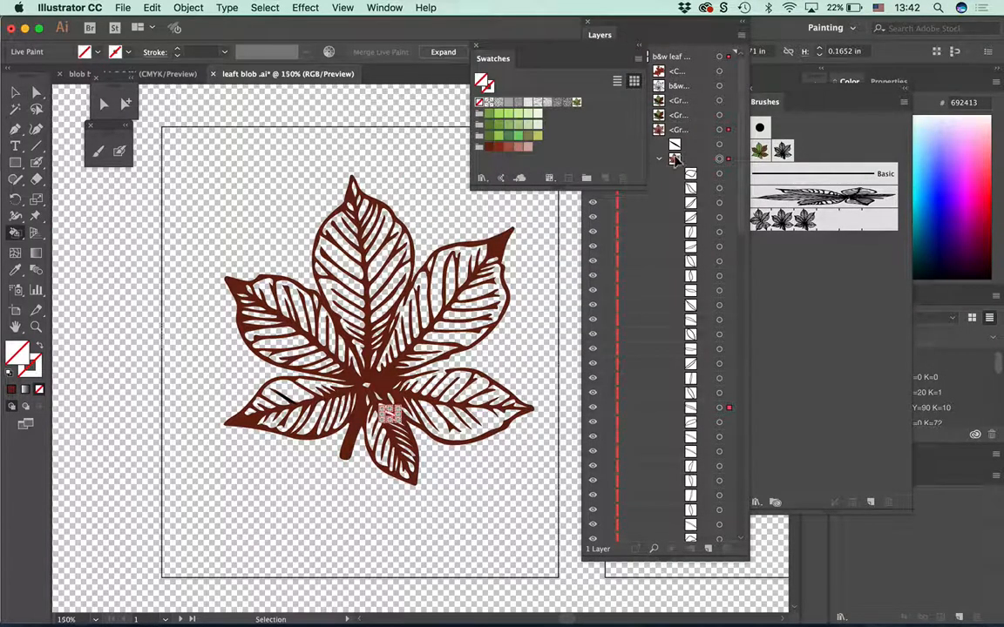
Step: Fill the top leaflet's left half and upper right areas with the dark green swatch 617D38 using the Live Paint Bucket
key(super+equal)
mouse_move(406, 385)
mouse_down()
mouse_move(397, 298)
mouse_move(366, 486)
mouse_up()
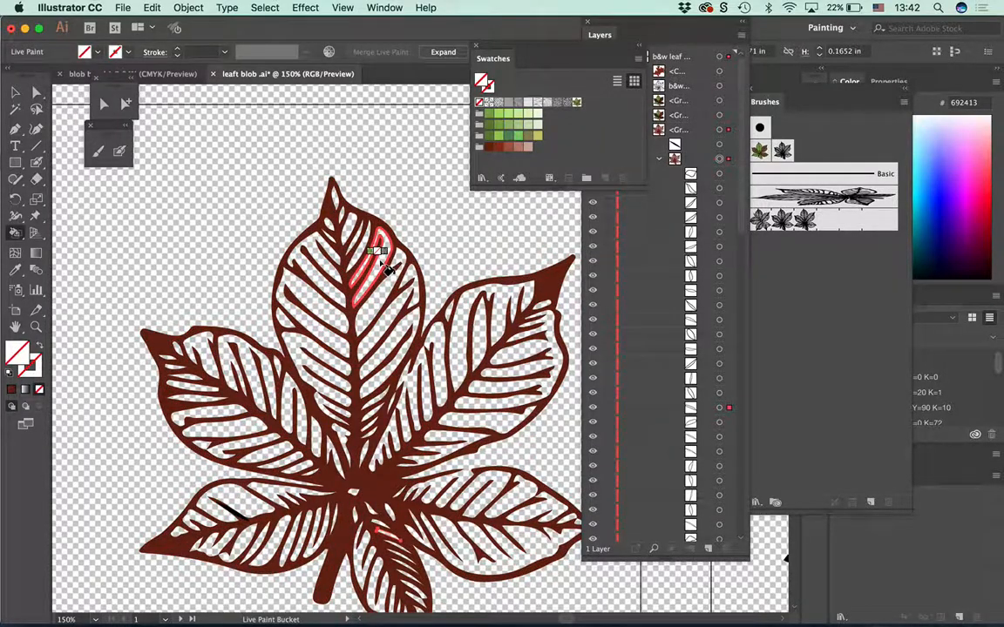
key(Right)
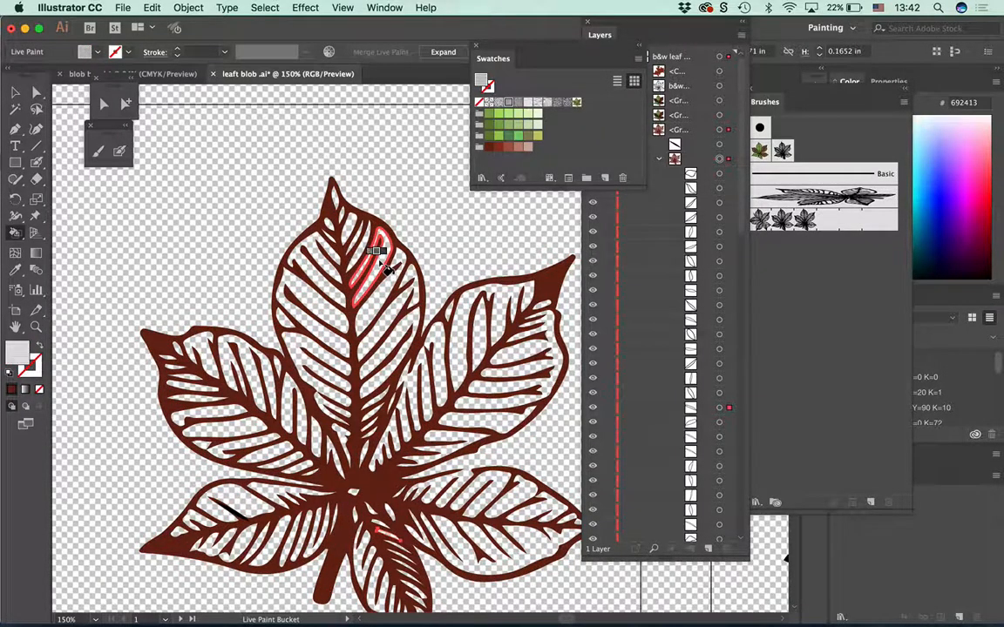
click(487, 127)
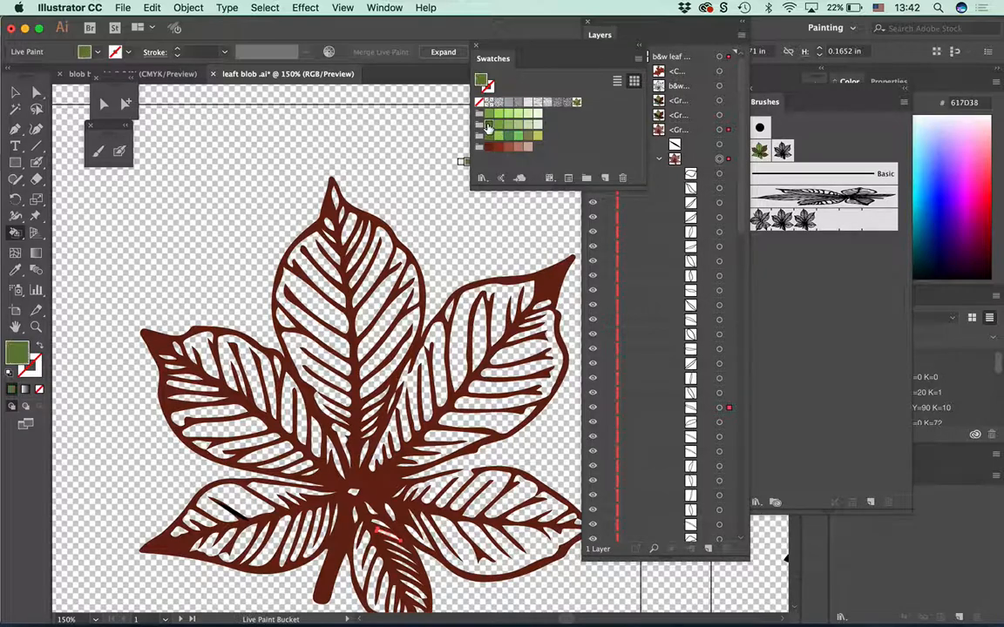
click(388, 297)
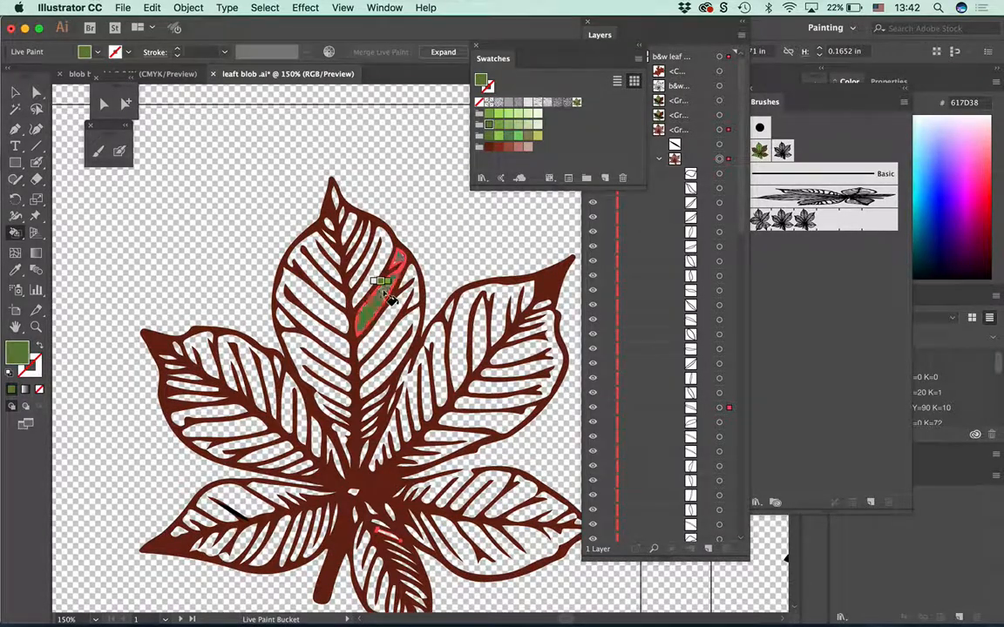
click(387, 293)
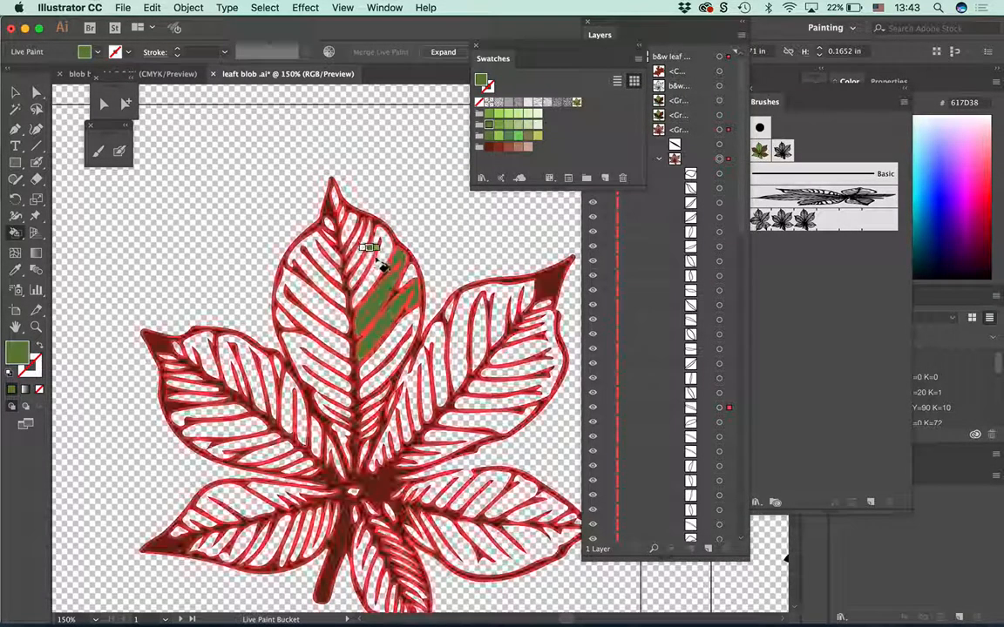
click(376, 260)
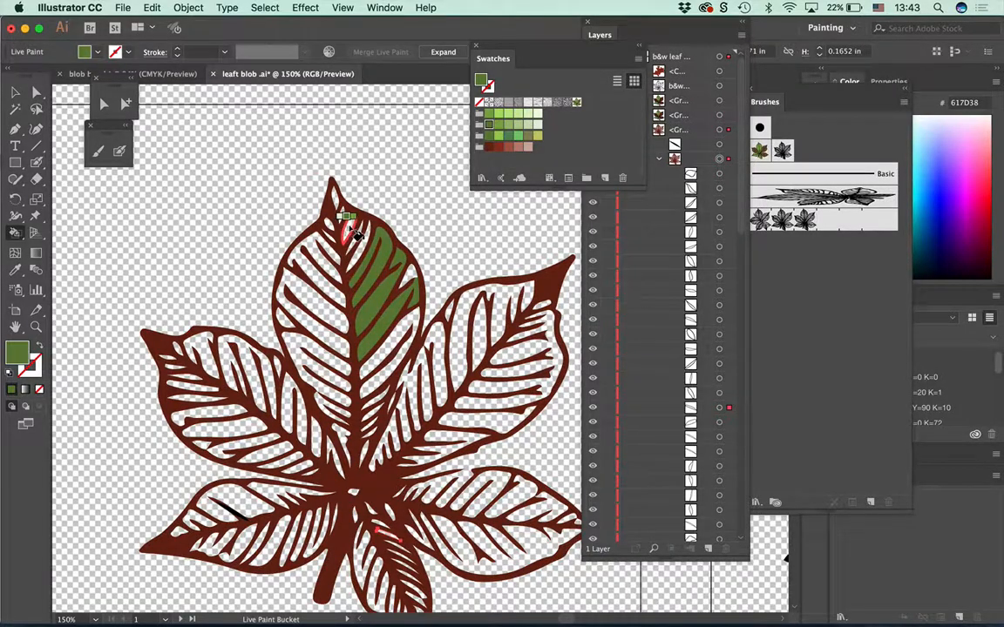
click(353, 231)
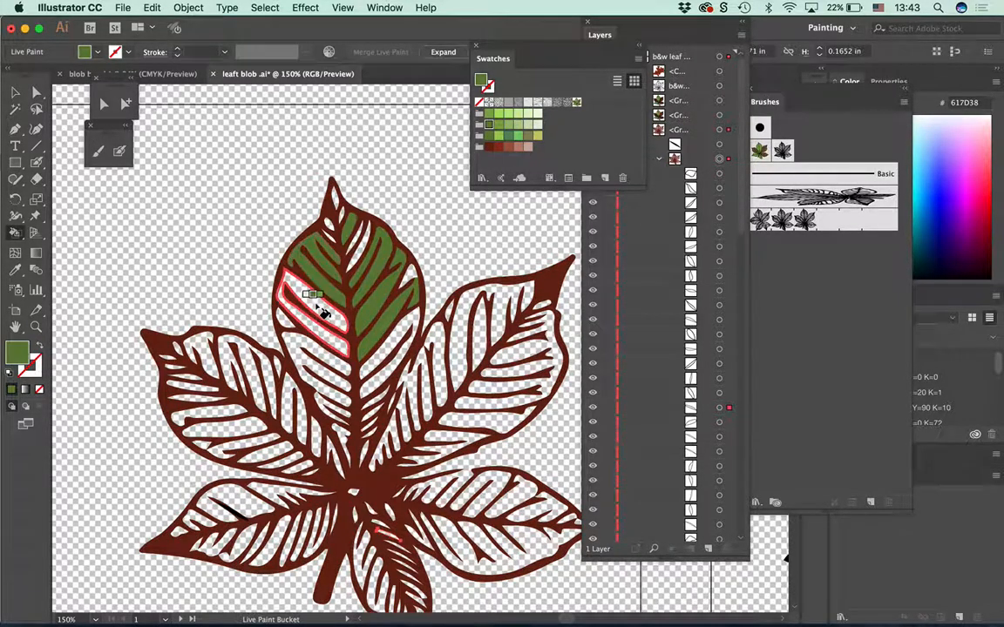
click(319, 304)
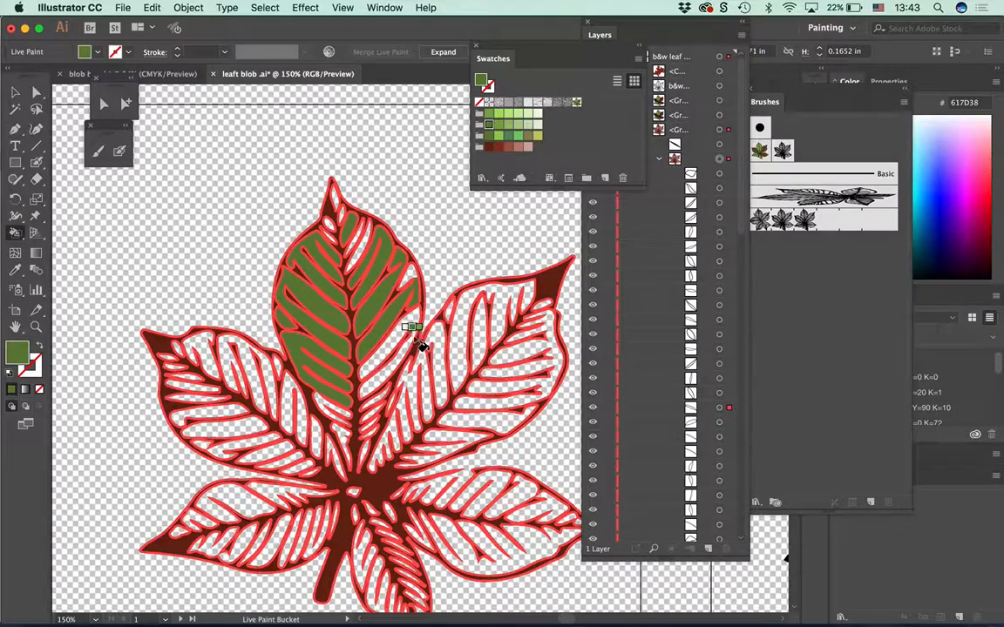
Step: Fill the small unpainted gaps near the top leaflet's tip with the same dark green
key(super+equal)
scroll(431, 313, down, 5)
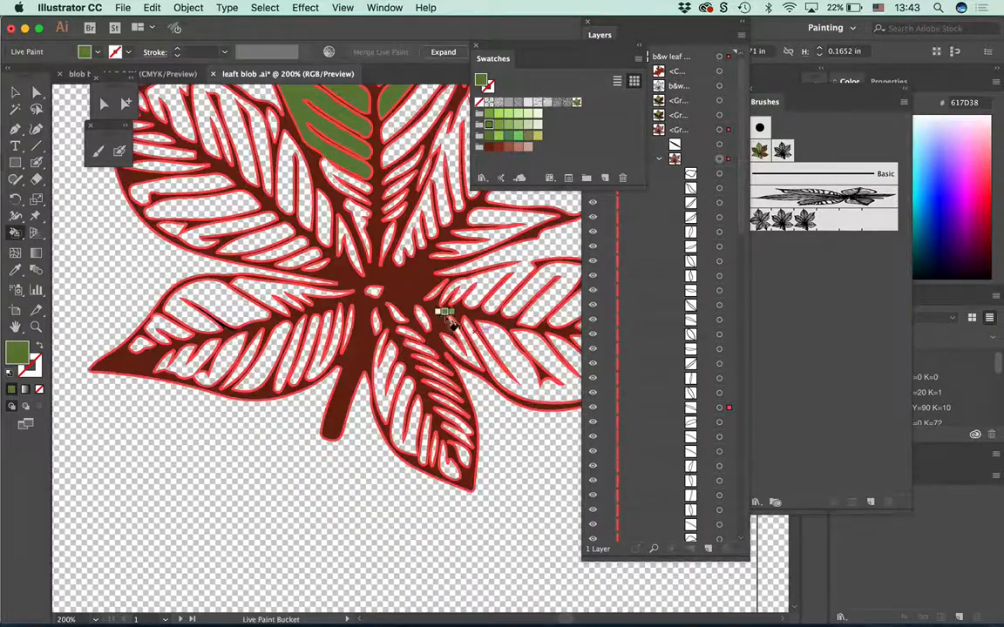
scroll(451, 322, up, 6)
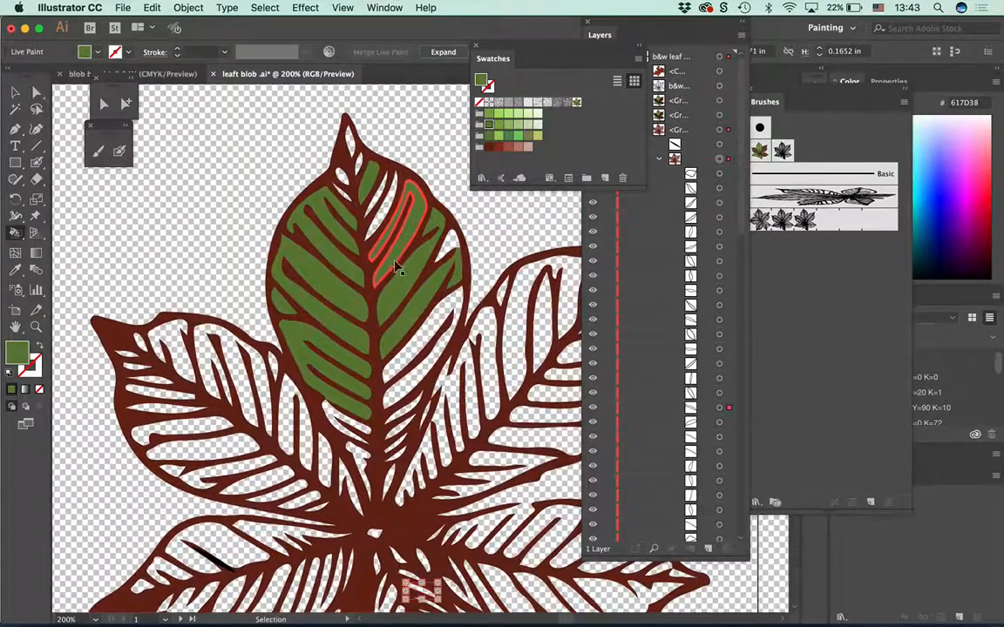
scroll(397, 268, down, 5)
key(super+equal)
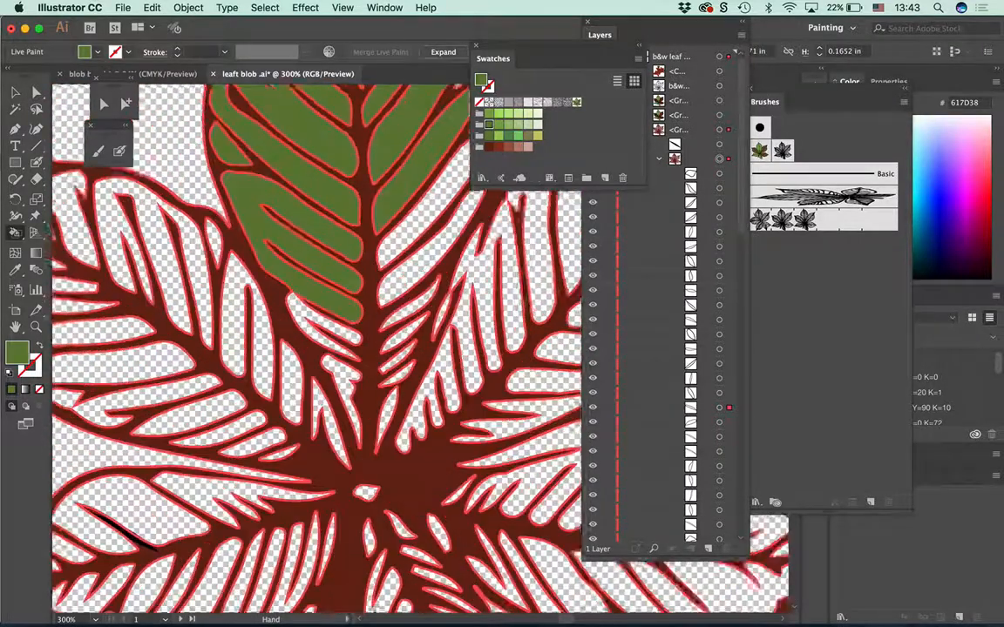
scroll(396, 331, up, 6)
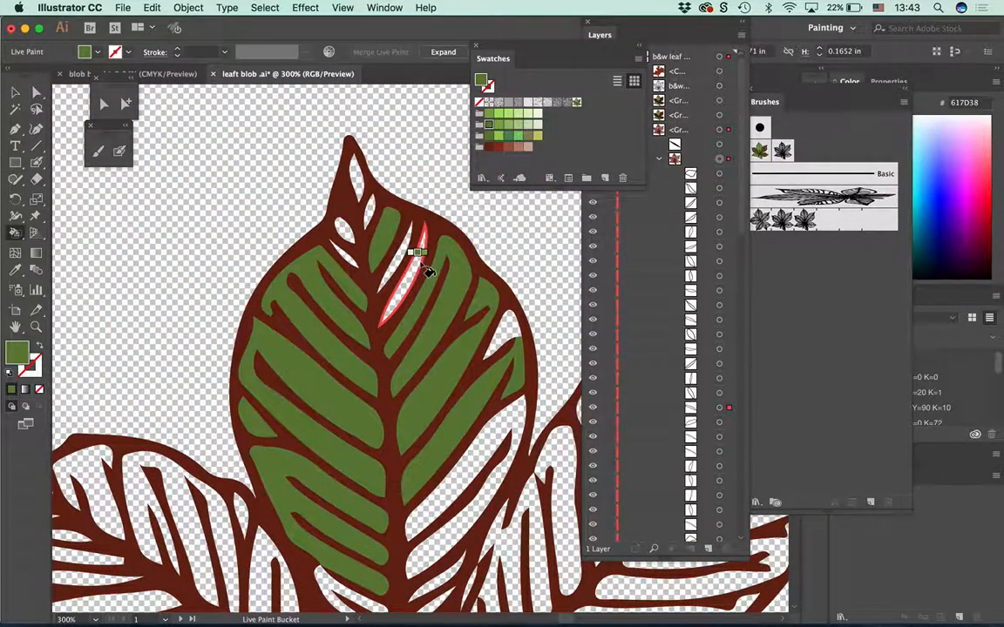
click(424, 273)
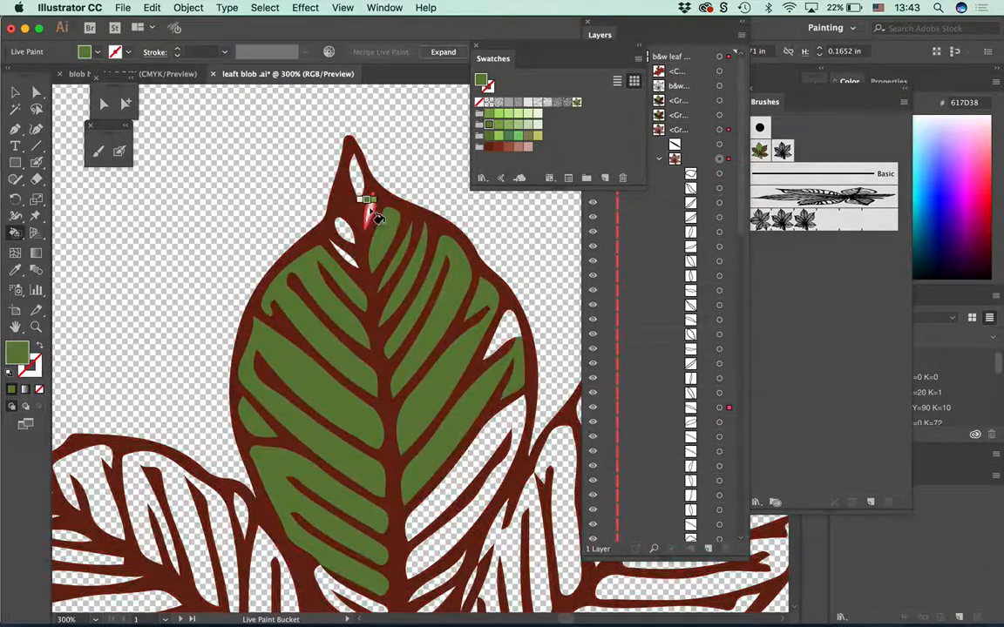
click(352, 173)
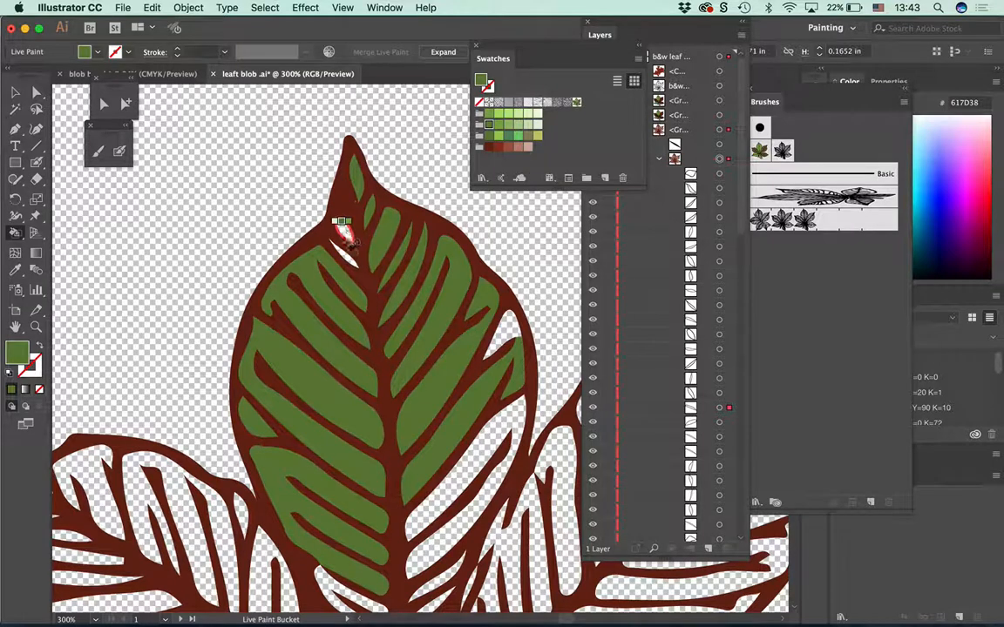
click(342, 229)
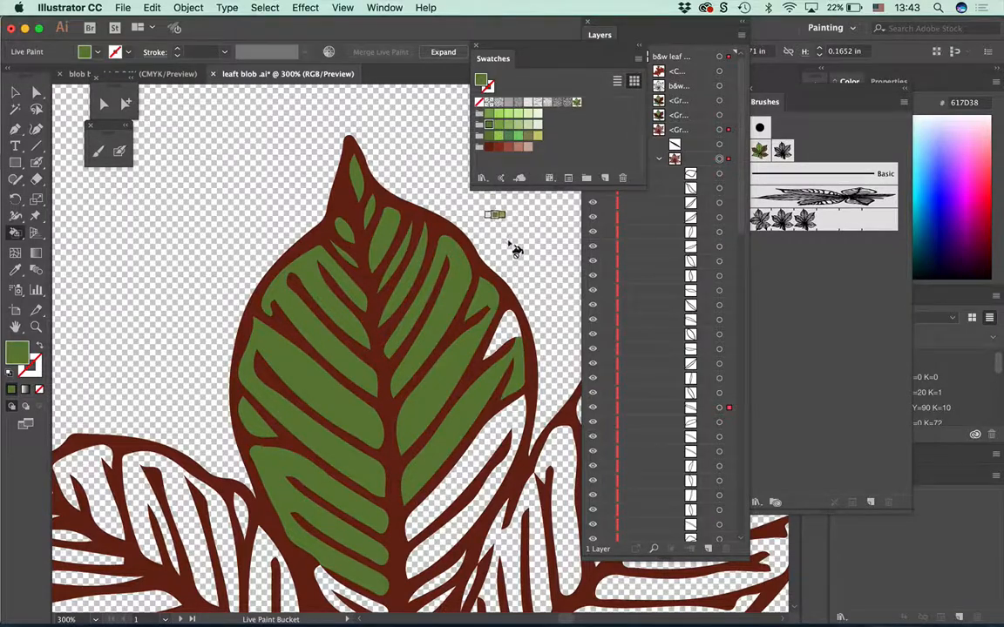
click(464, 505)
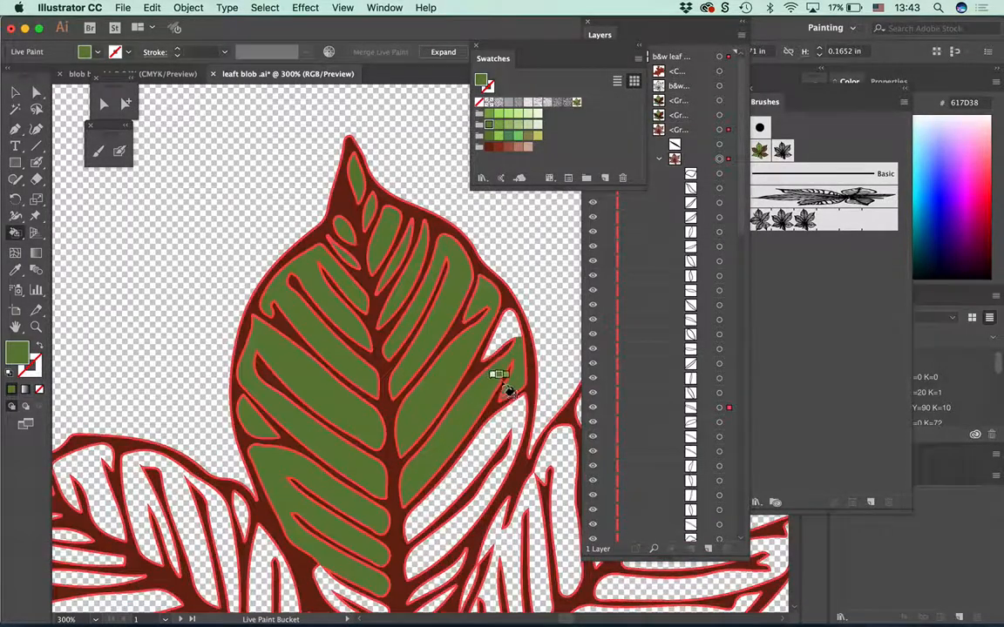
Step: Fill the top leaflet's remaining right-edge and lower areas with light green BDE583, undoing any accidental fill of the brown vein outline
key(Right)
key(Right)
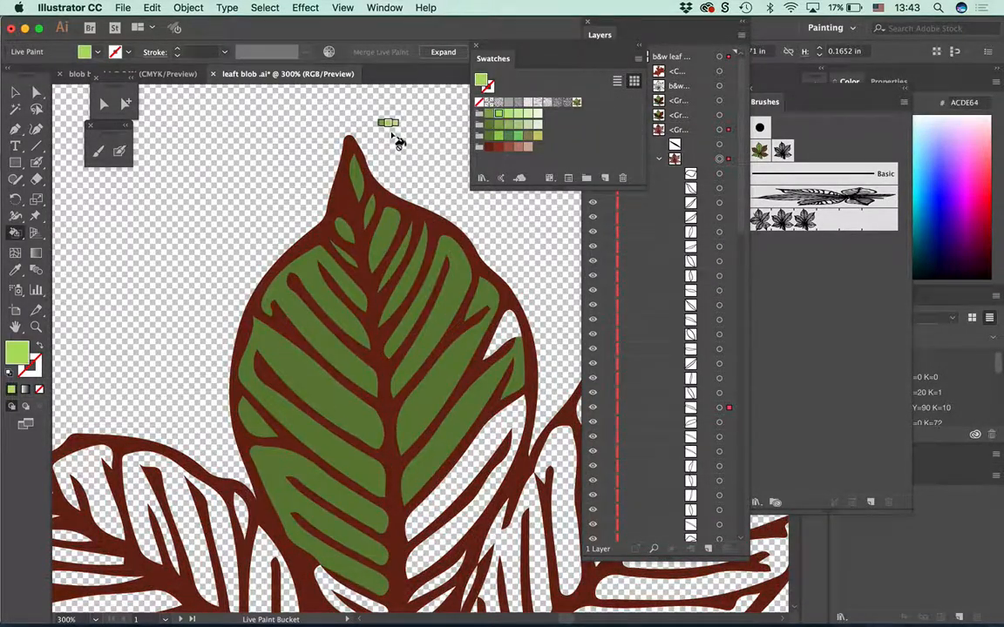
key(Right)
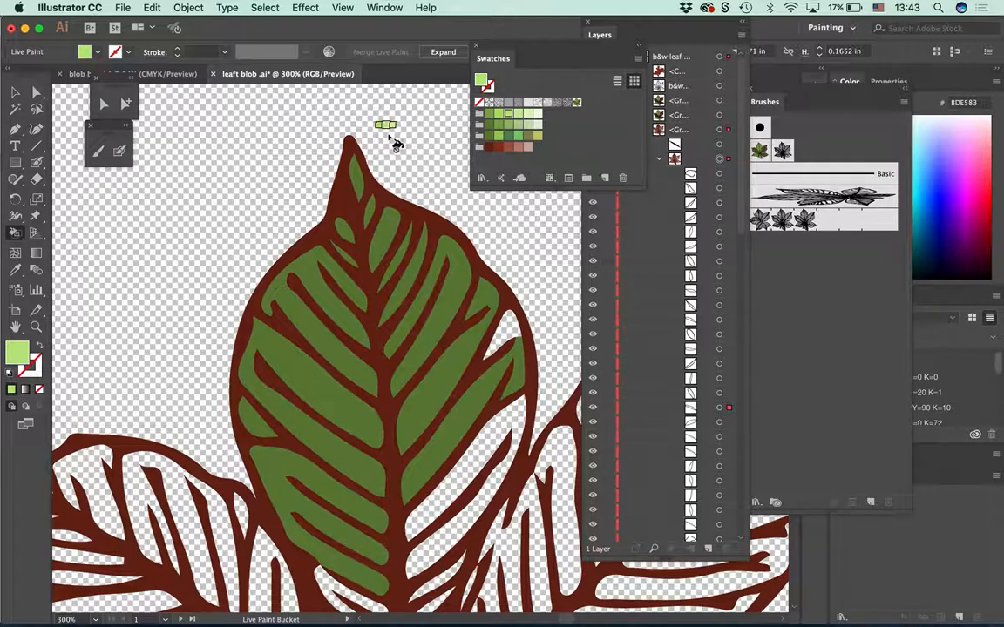
click(513, 330)
click(488, 457)
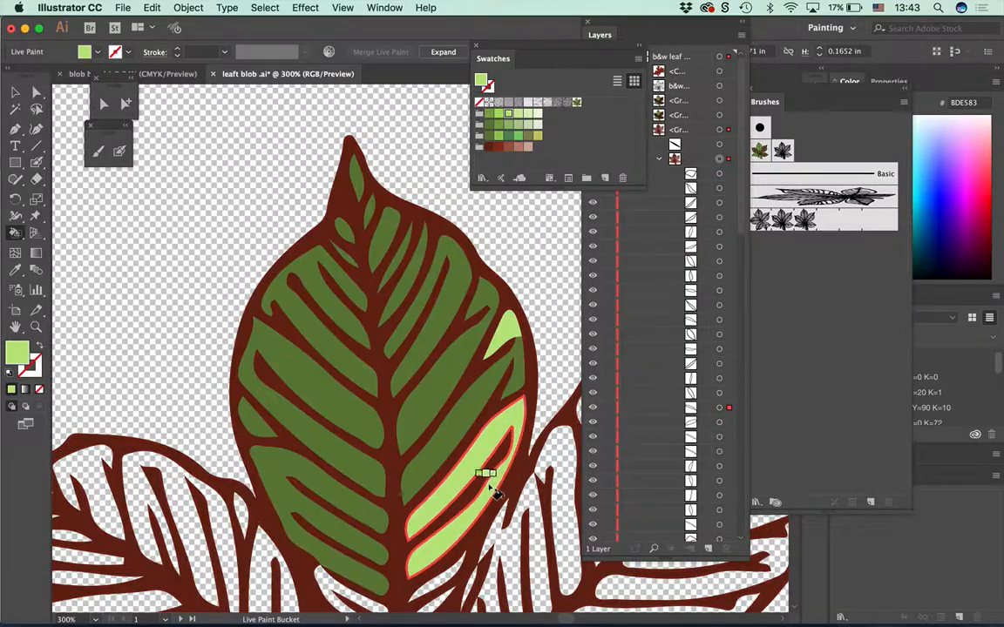
click(336, 586)
scroll(392, 353, down, 5)
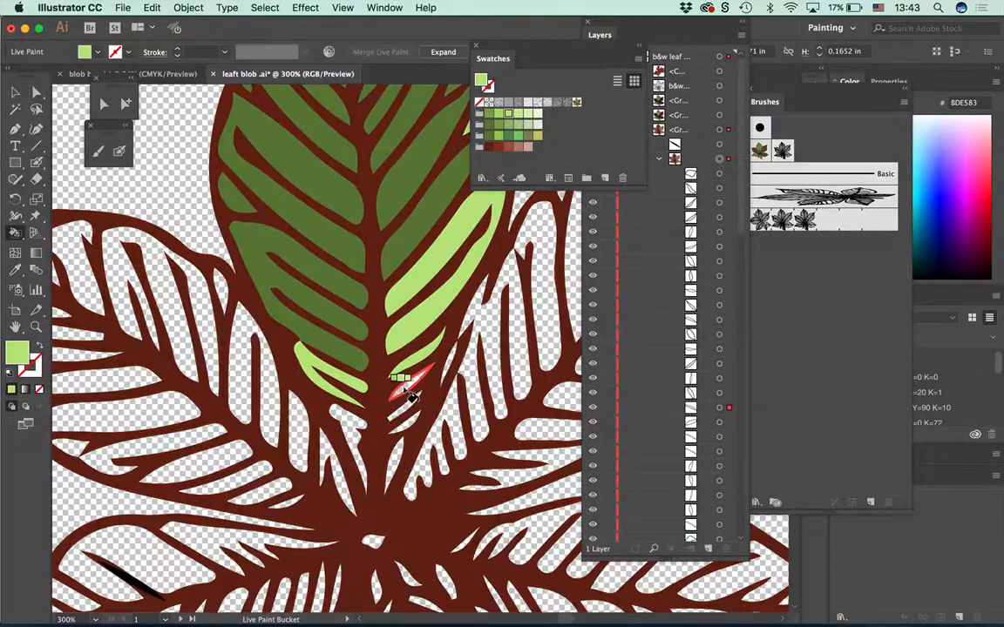
click(348, 431)
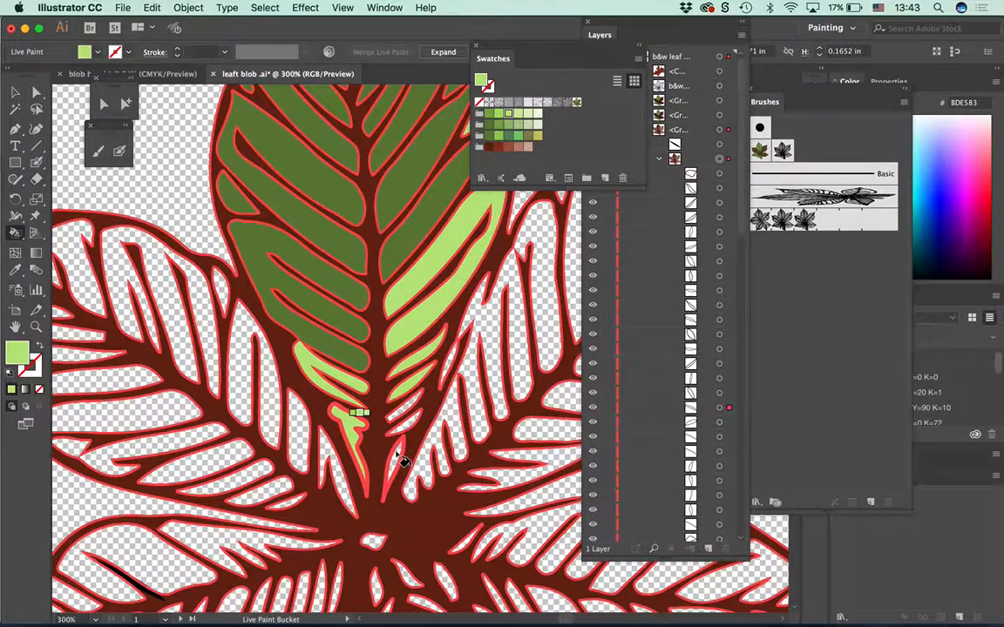
click(401, 460)
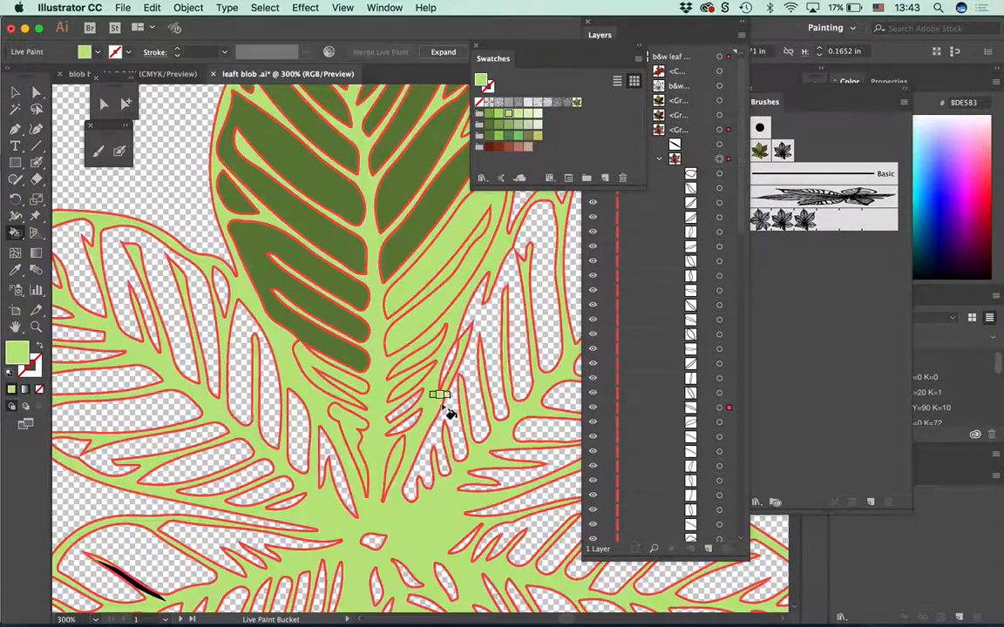
key(super+z)
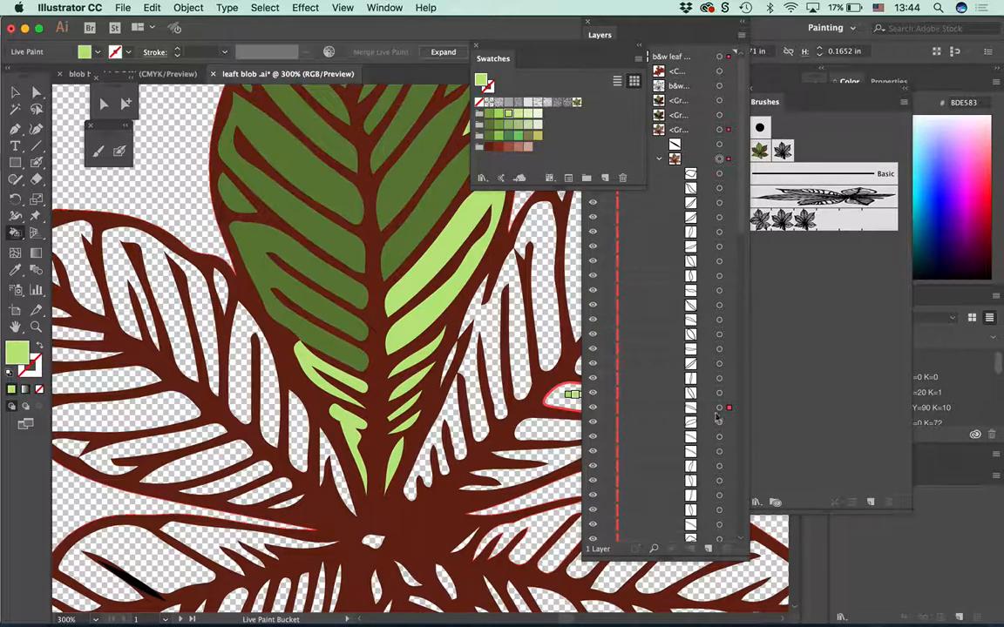
Step: Fill the areas on both sides of the upper-right leaflet's midrib with light green BDE583
mouse_move(717, 419)
mouse_down()
mouse_move(697, 575)
mouse_move(641, 571)
mouse_up()
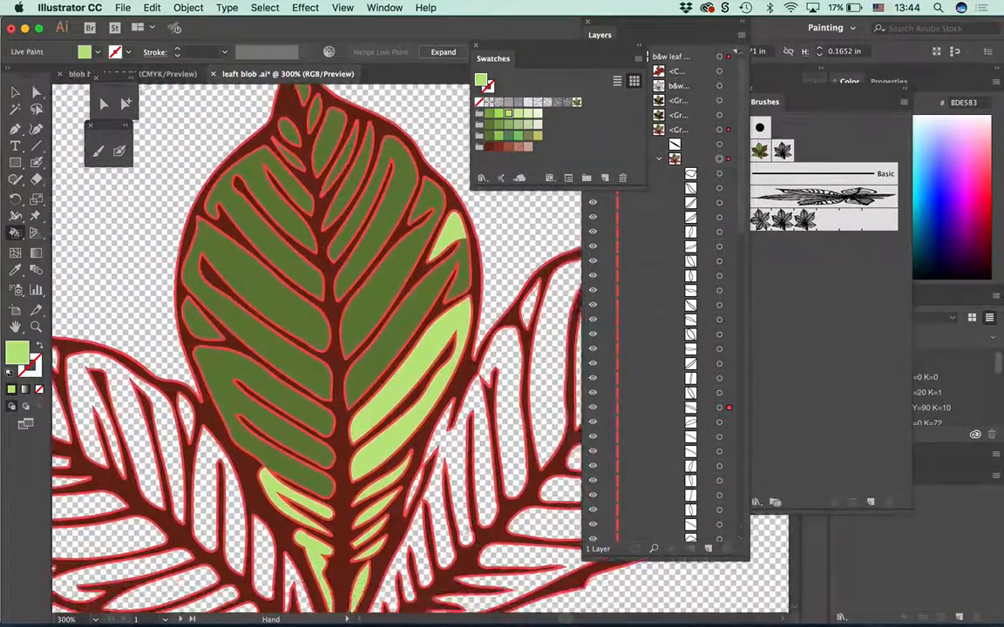
mouse_move(617, 521)
mouse_down()
mouse_move(609, 460)
mouse_move(521, 390)
mouse_move(486, 347)
mouse_up()
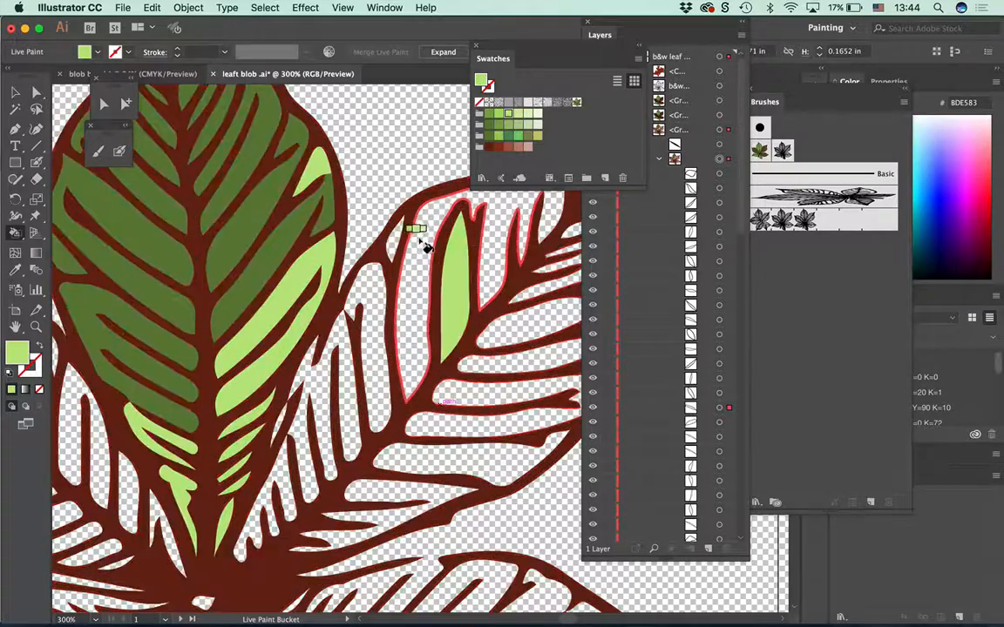
click(410, 253)
click(373, 296)
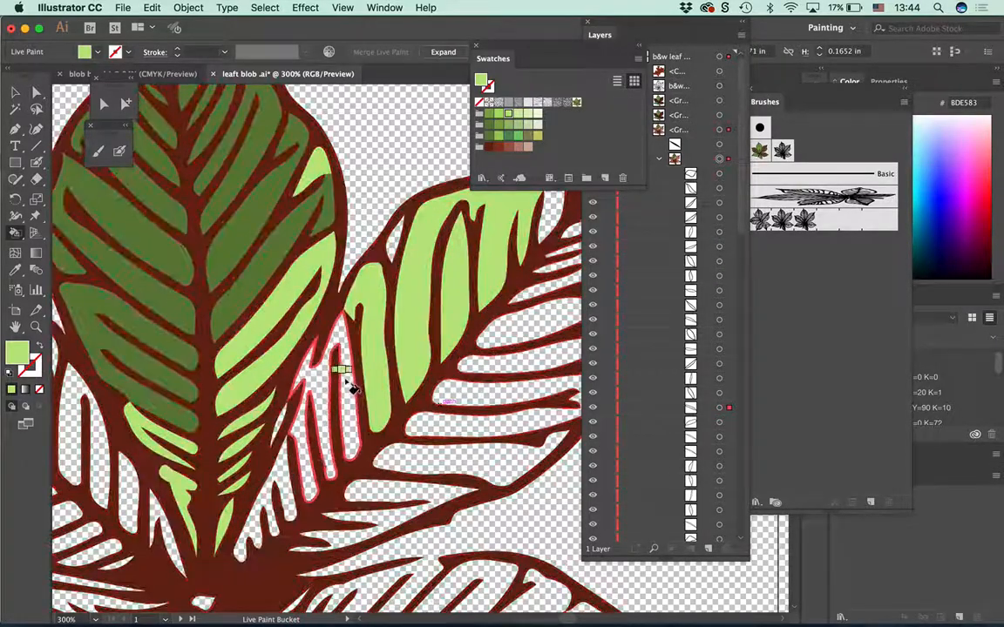
click(286, 490)
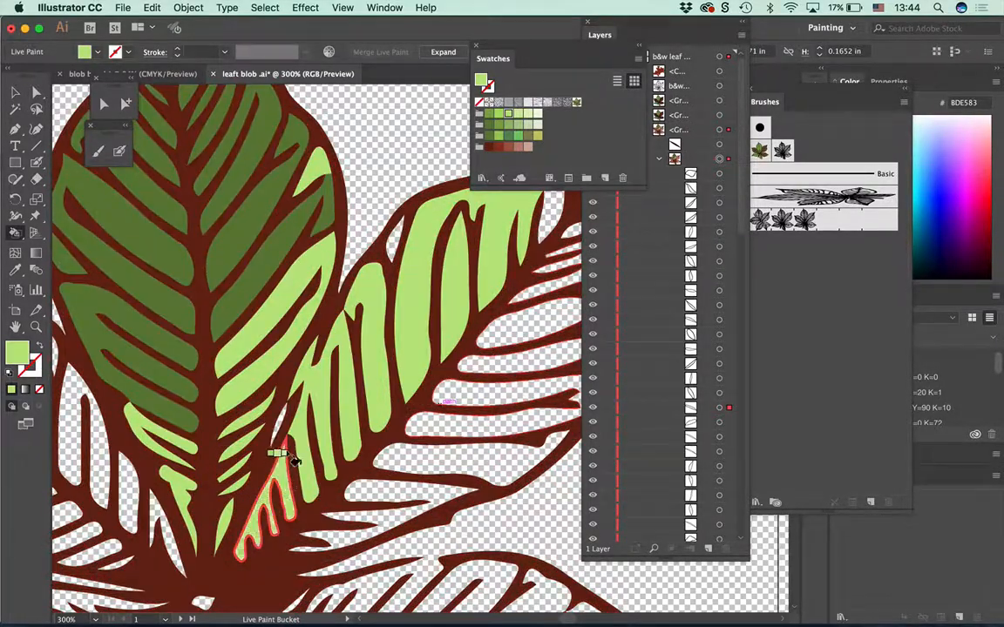
click(470, 458)
click(470, 425)
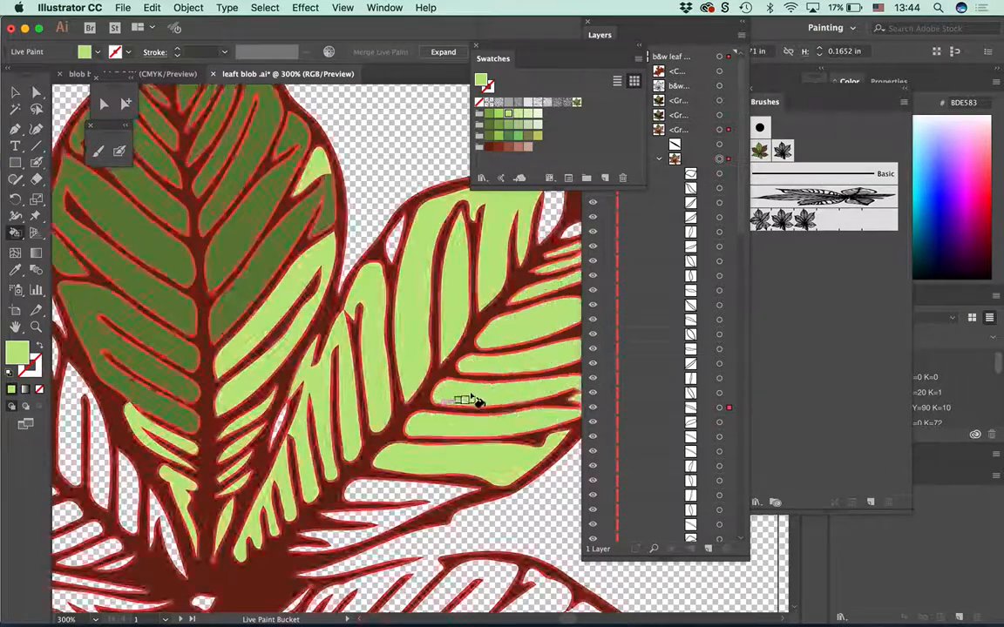
click(434, 488)
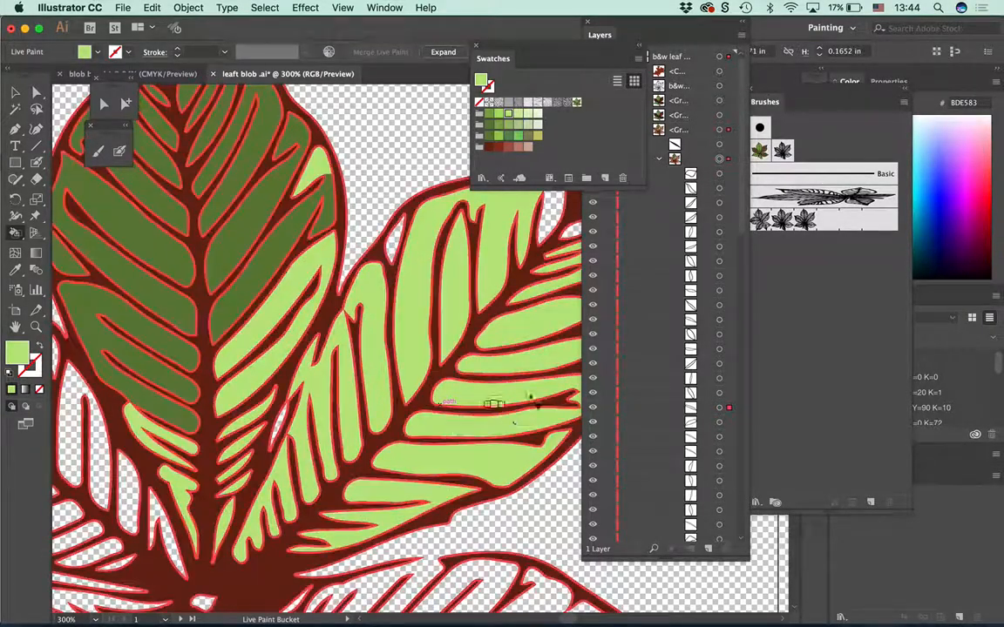
Step: Fill the areas above the upper-left leaflet's midrib with light green BDE583, leaving those nearest its tip unpainted
key(super+minus)
key(k)
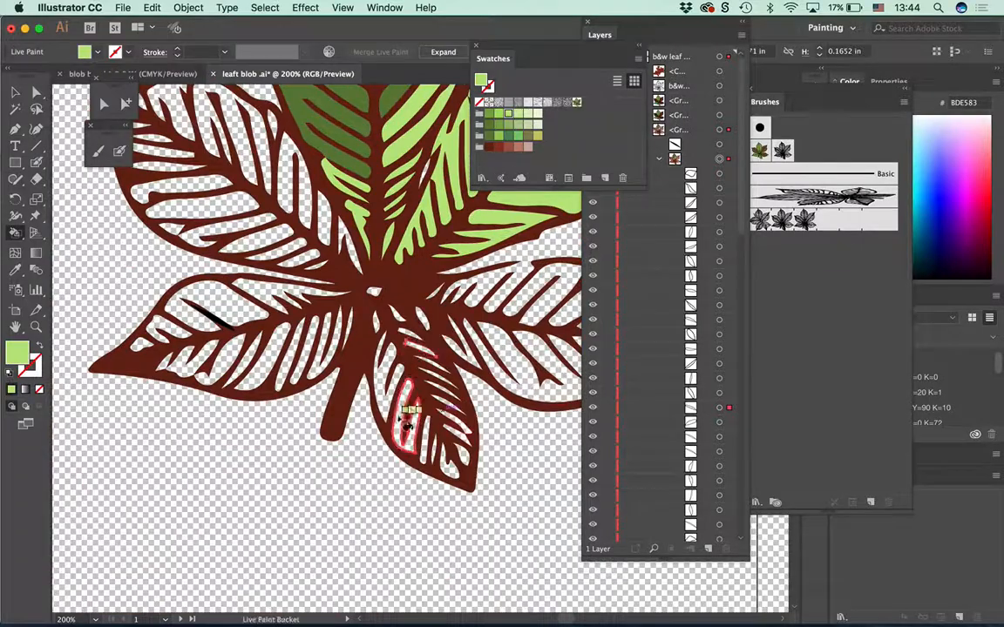
scroll(392, 375, up, 5)
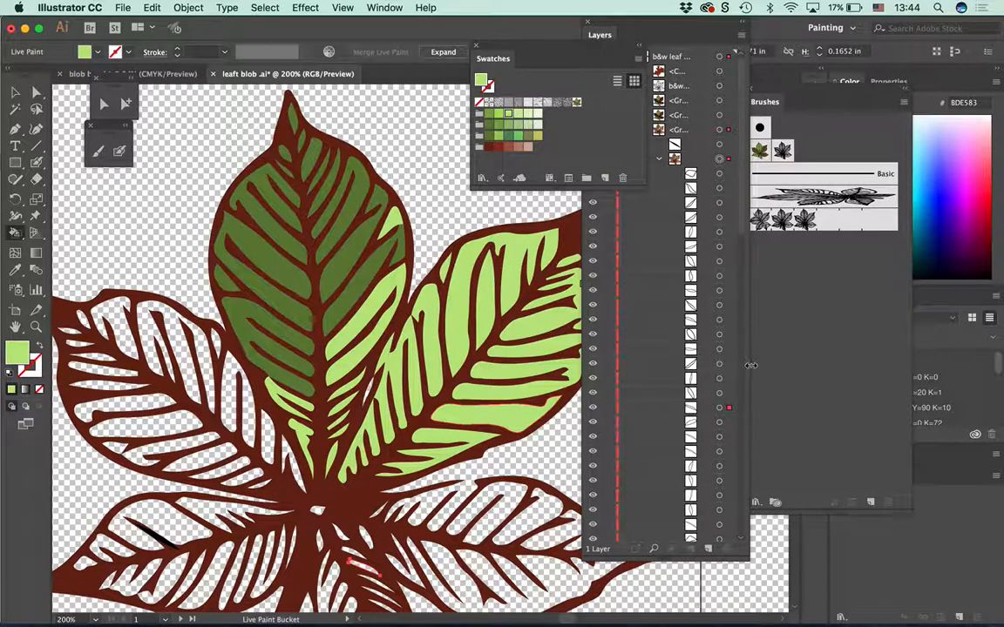
click(229, 387)
click(228, 375)
click(248, 396)
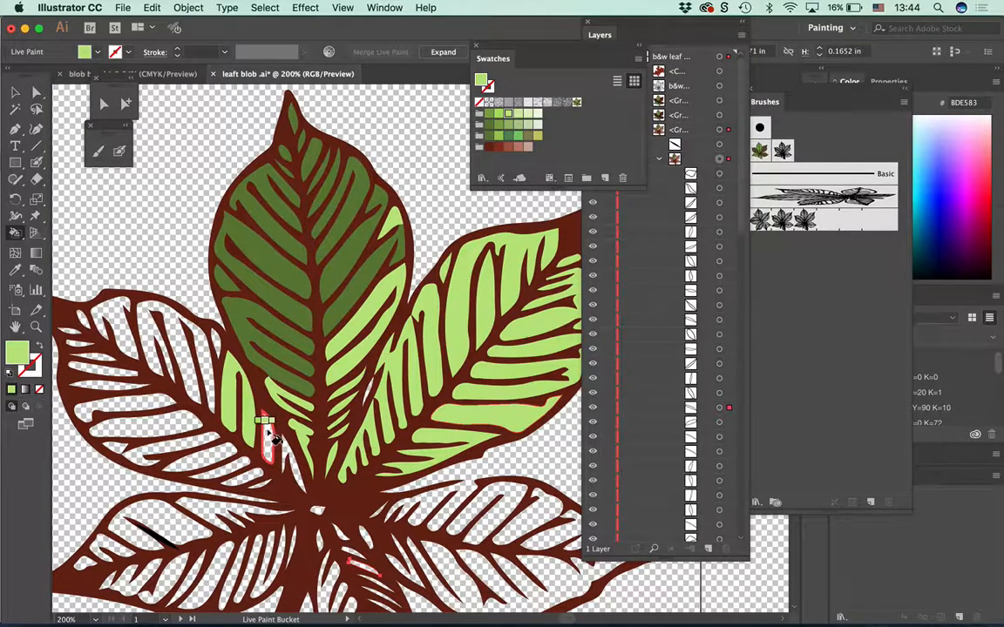
click(279, 427)
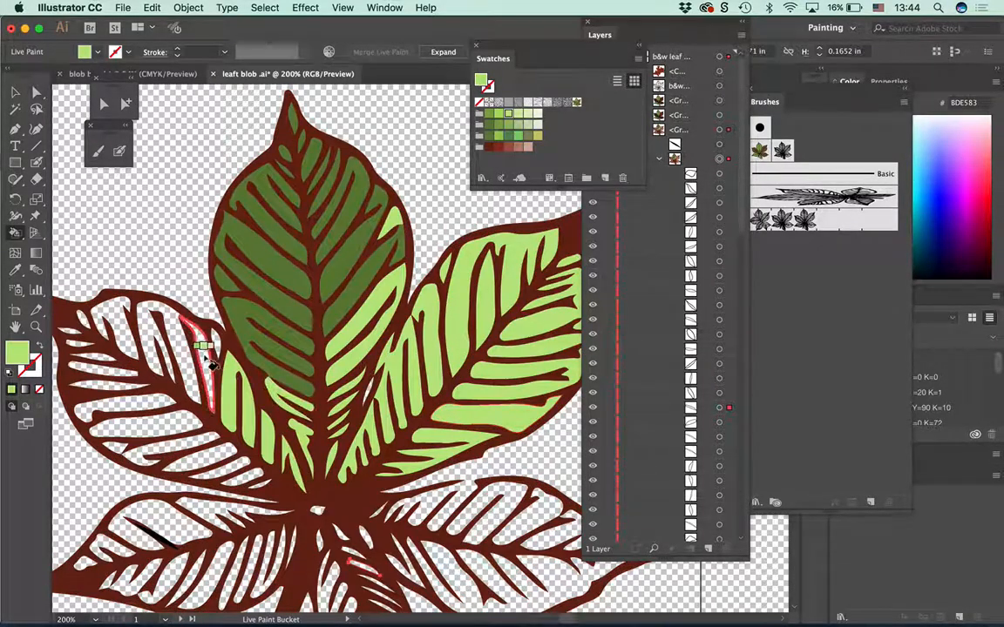
click(207, 364)
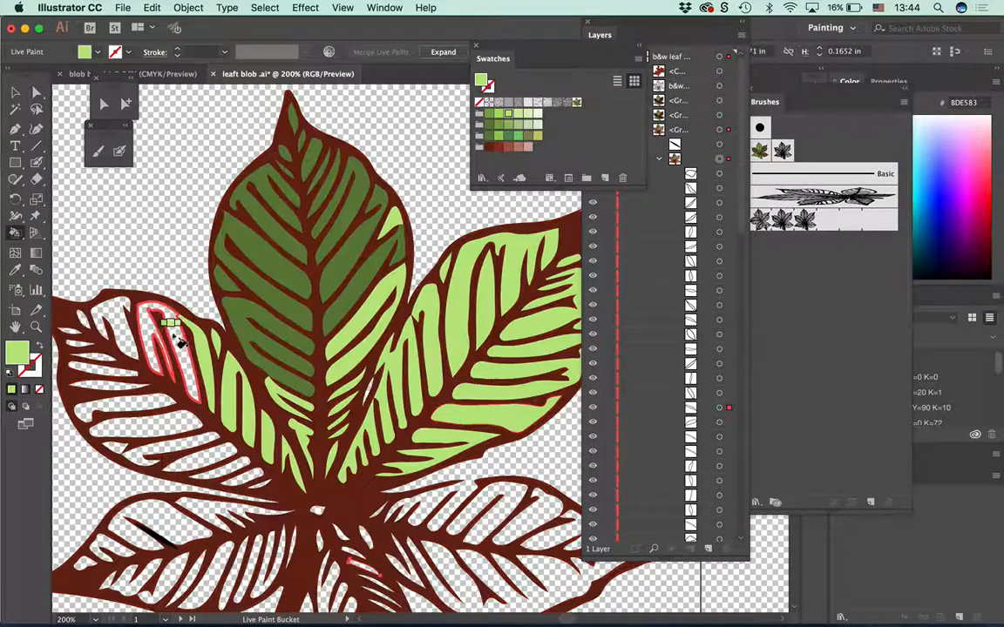
click(179, 340)
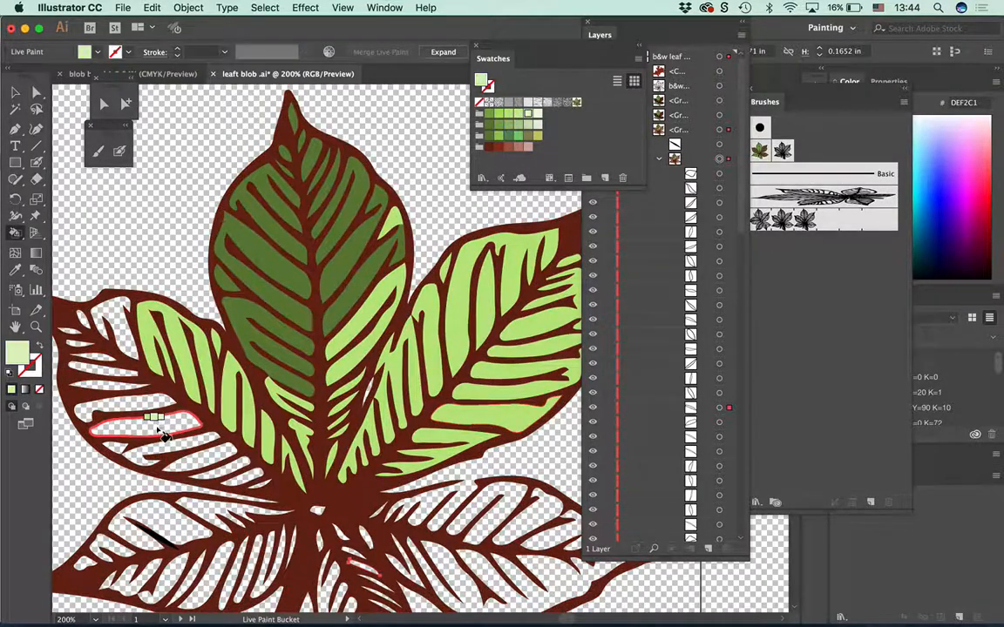
Step: Fill the larger areas below the upper-left leaflet's midrib with medium green 81A74B
key(Left)
key(Left)
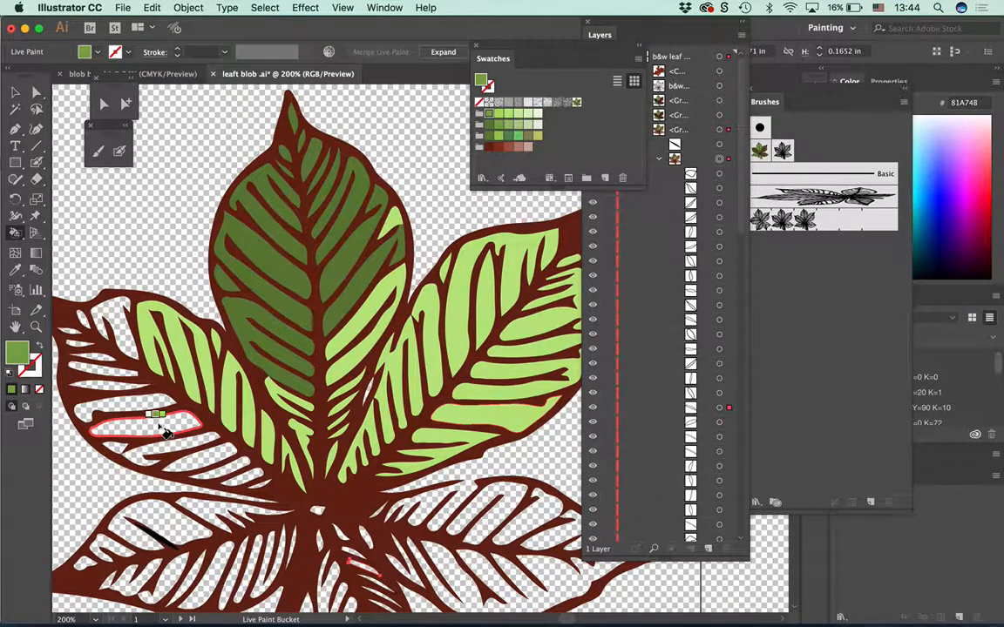
click(166, 432)
click(197, 449)
click(212, 456)
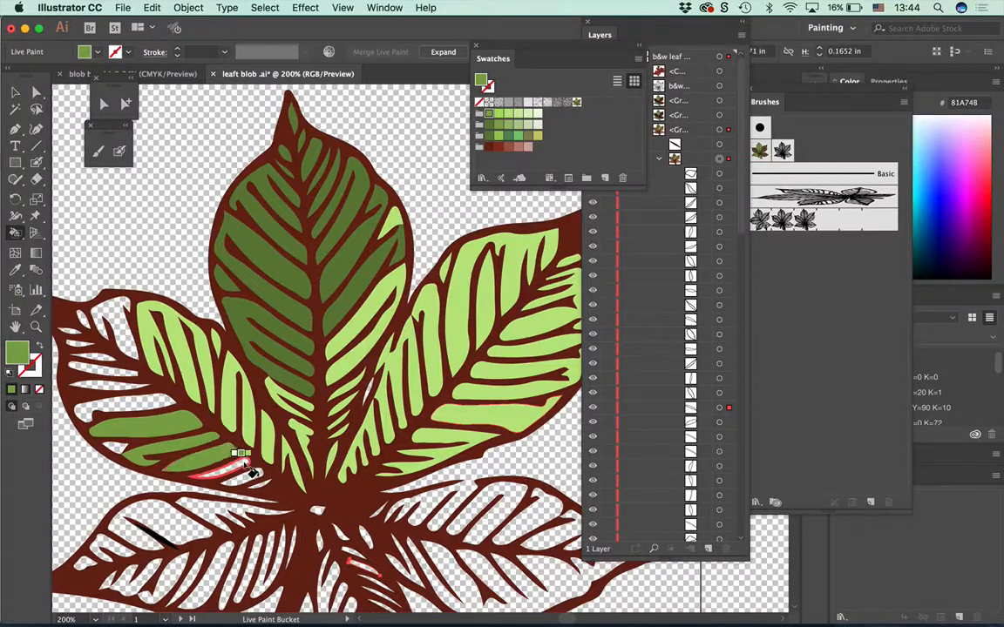
click(247, 470)
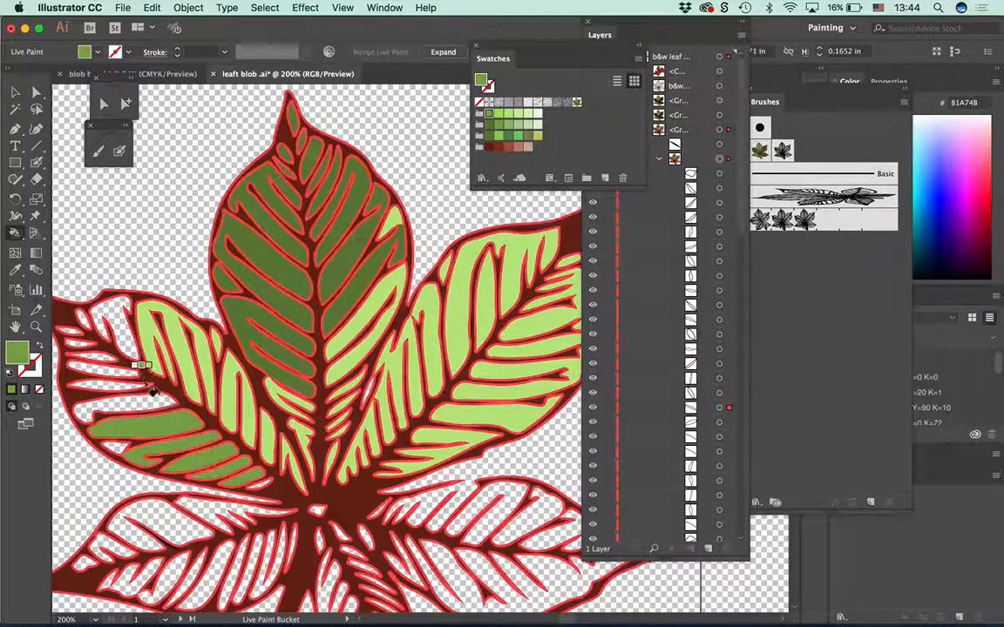
Step: Undo the accidental fill of the brown vein outline and fill the large area near the upper-left leaflet's tip with 81A74B
click(111, 373)
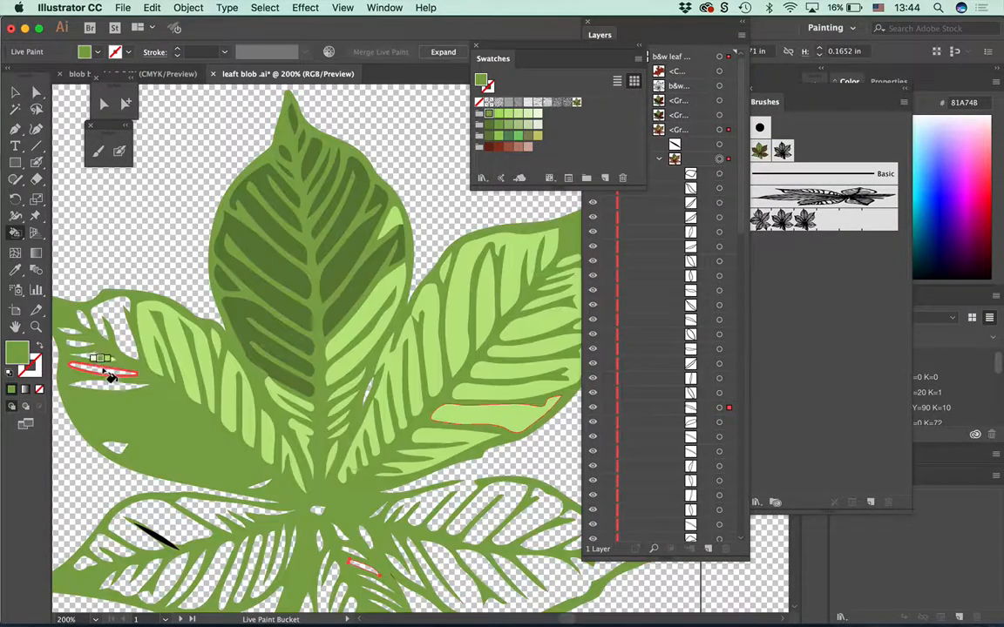
key(super+z)
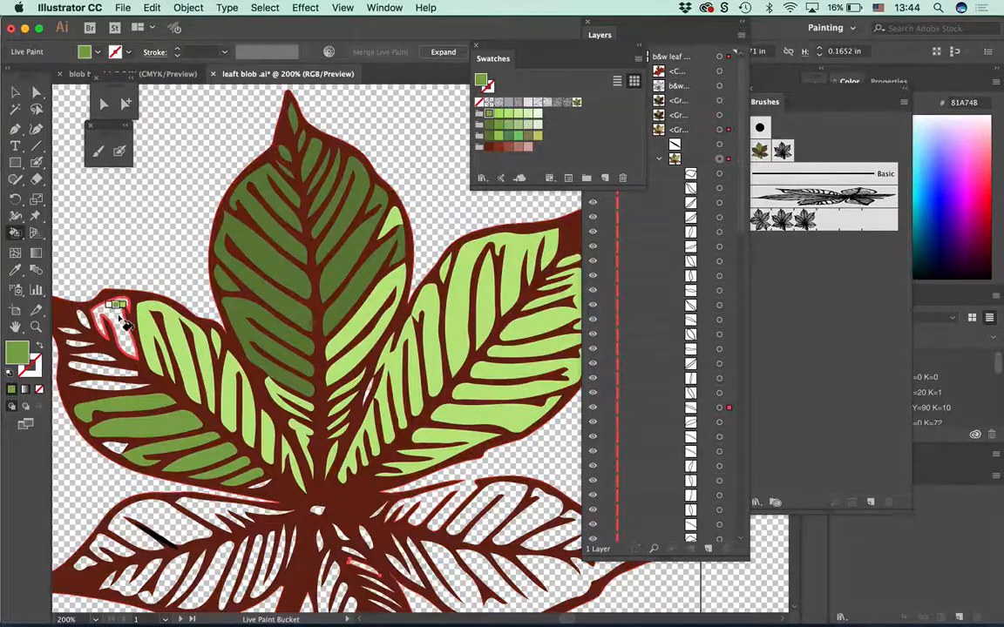
click(103, 315)
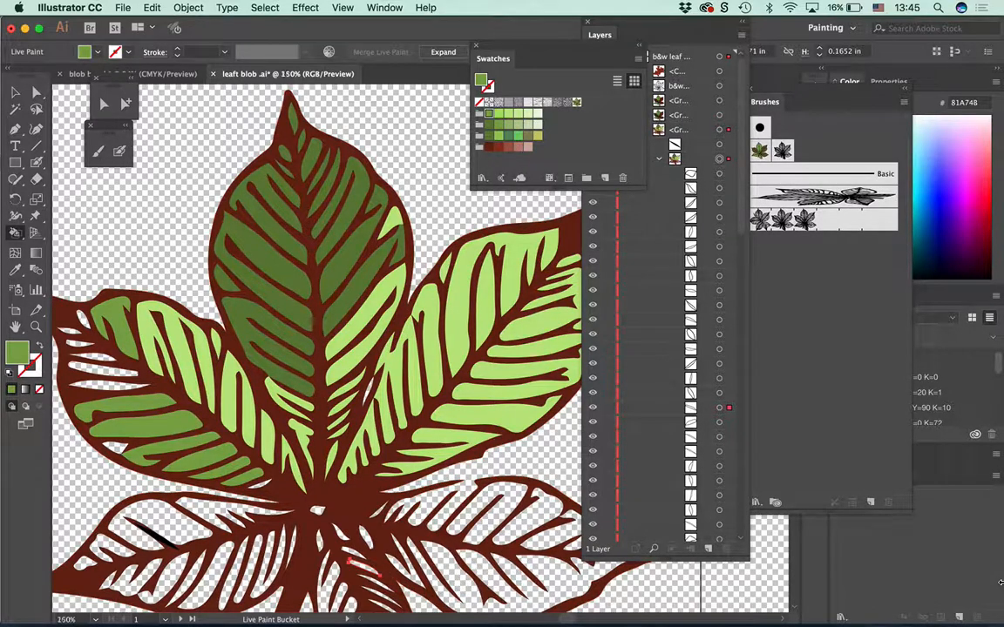
Step: Select the whole leaf group and set its Live Paint gap detection to stop paint at Custom Gaps
key(super+minus)
scroll(349, 332, up, 5)
scroll(349, 331, right, 3)
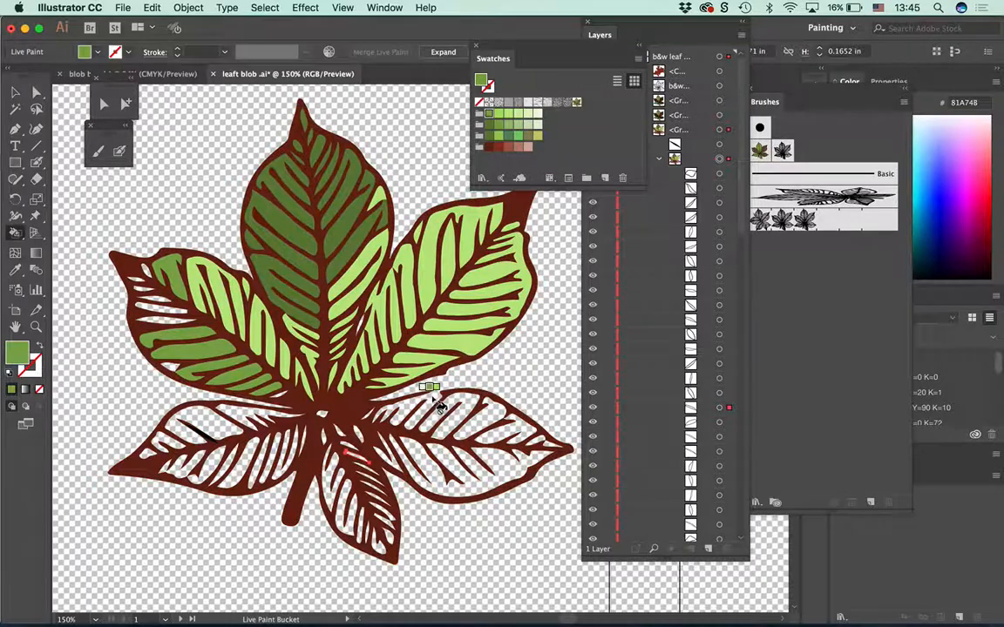
click(15, 91)
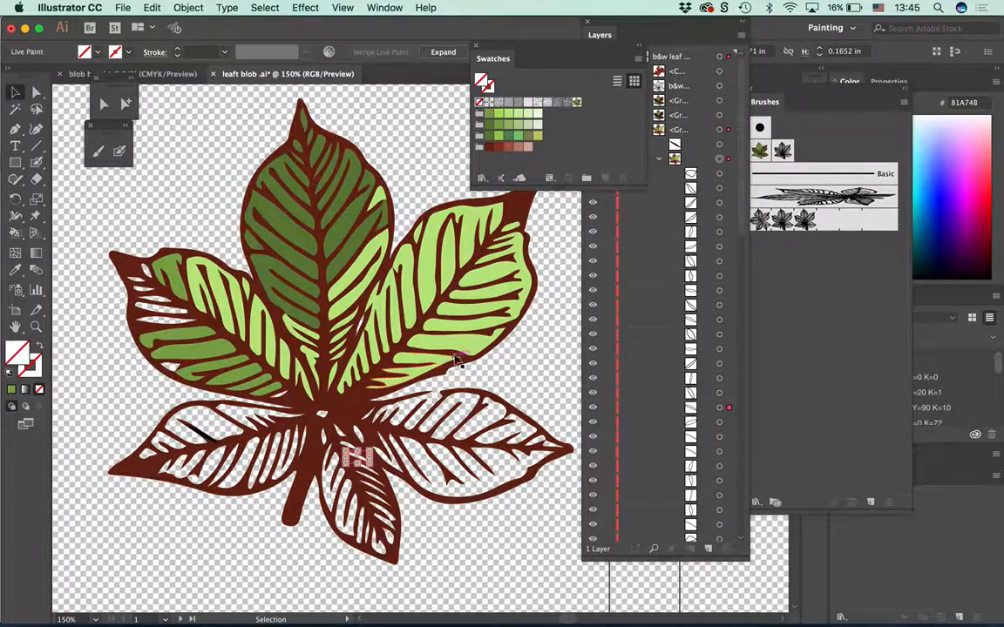
click(408, 323)
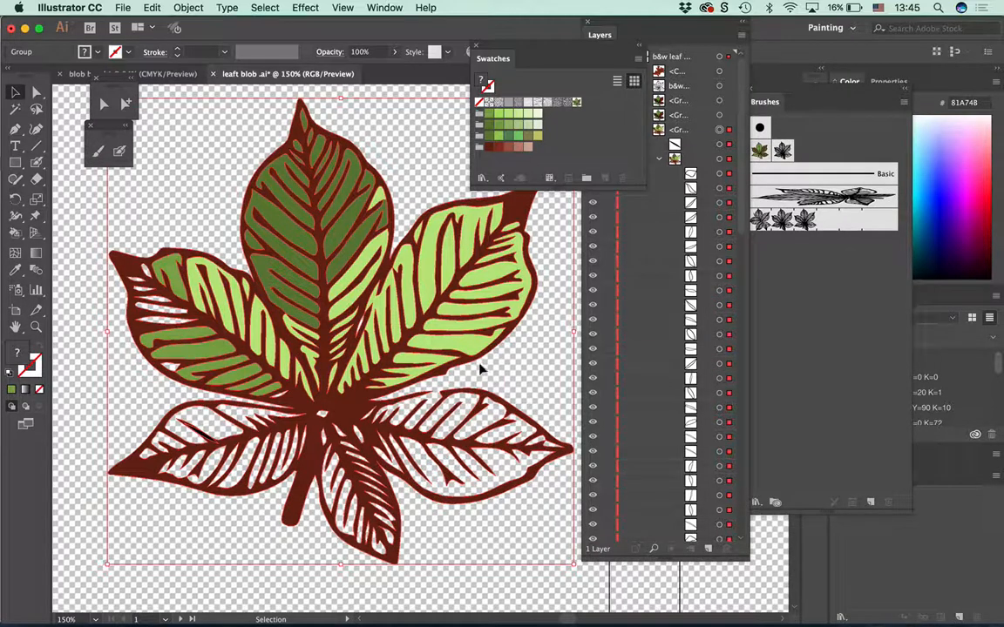
click(188, 7)
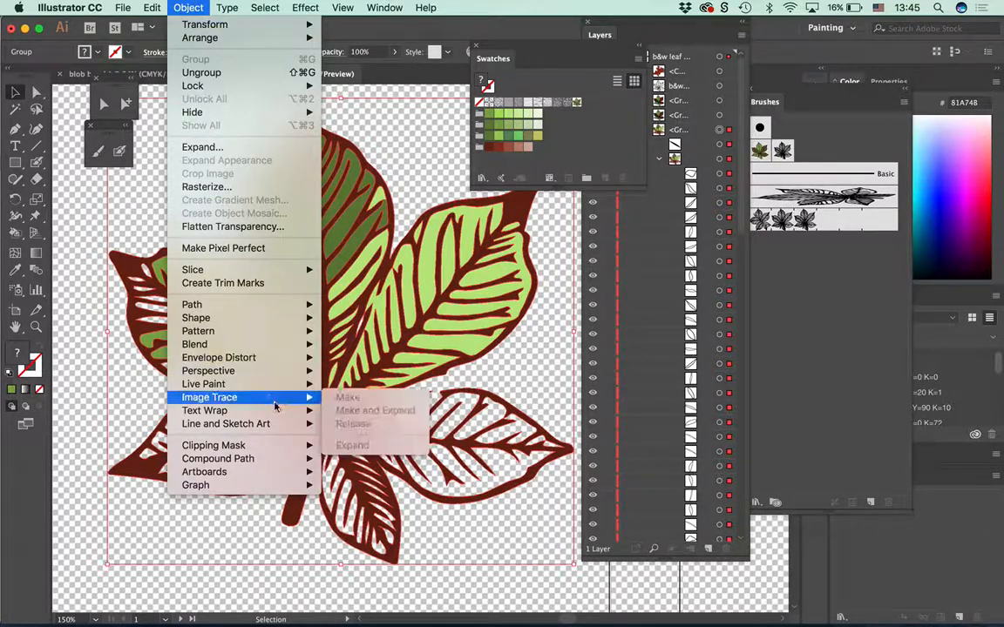
mouse_move(261, 389)
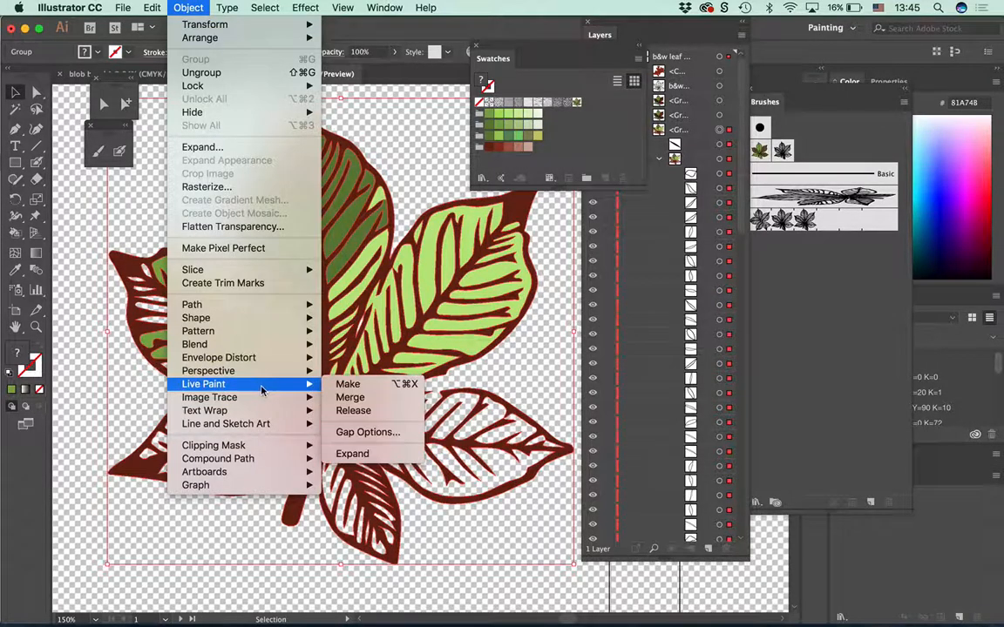
click(370, 432)
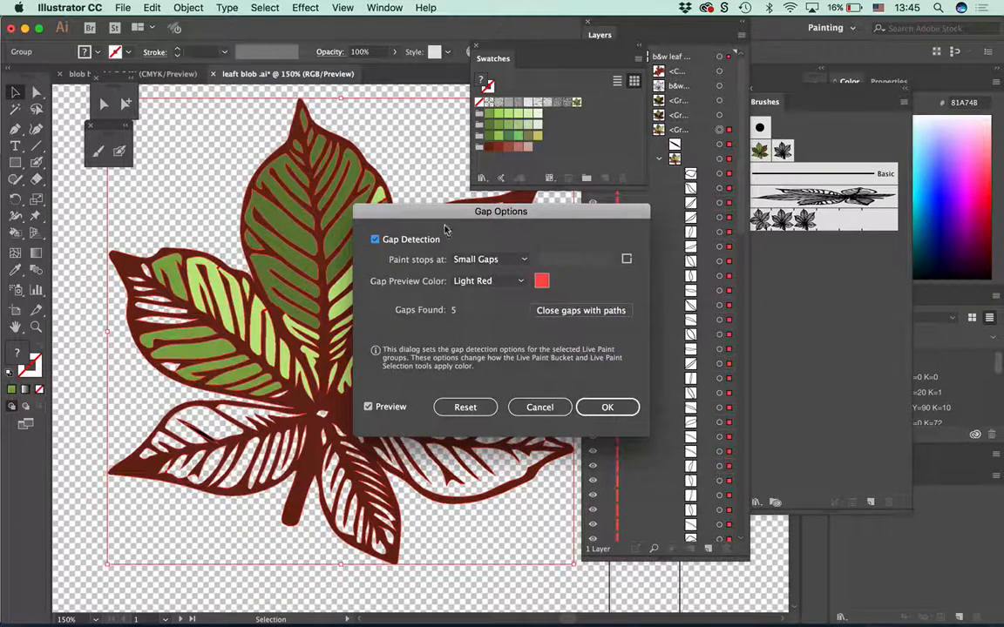
drag(445, 229, 435, 41)
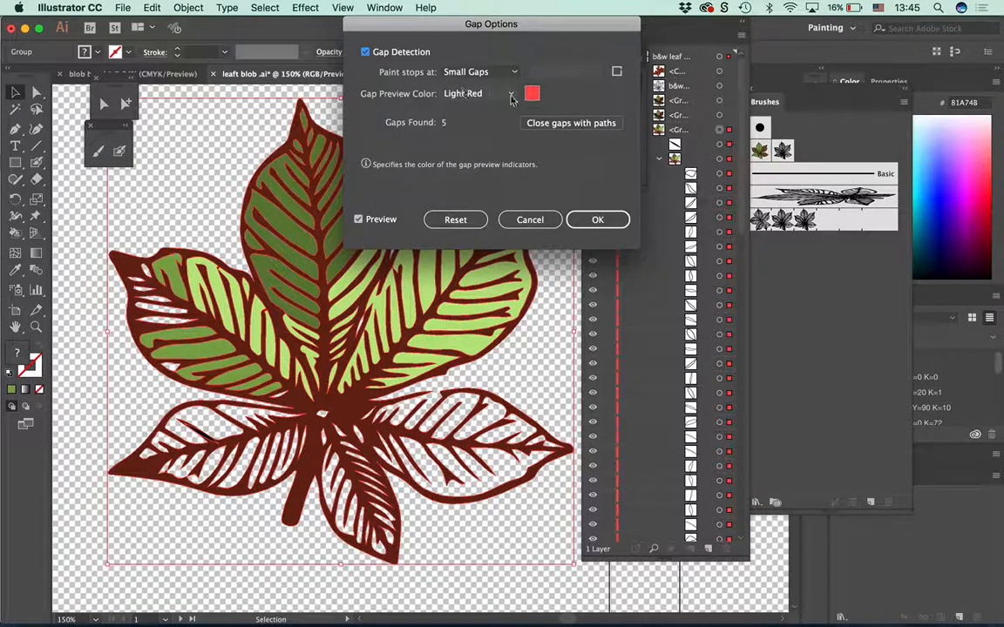
click(478, 72)
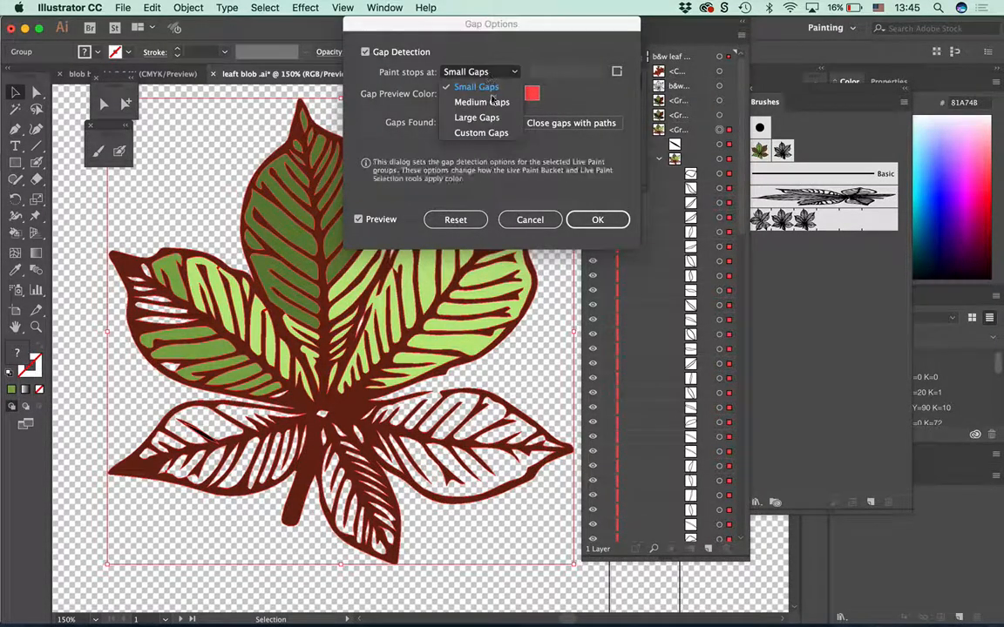
click(481, 133)
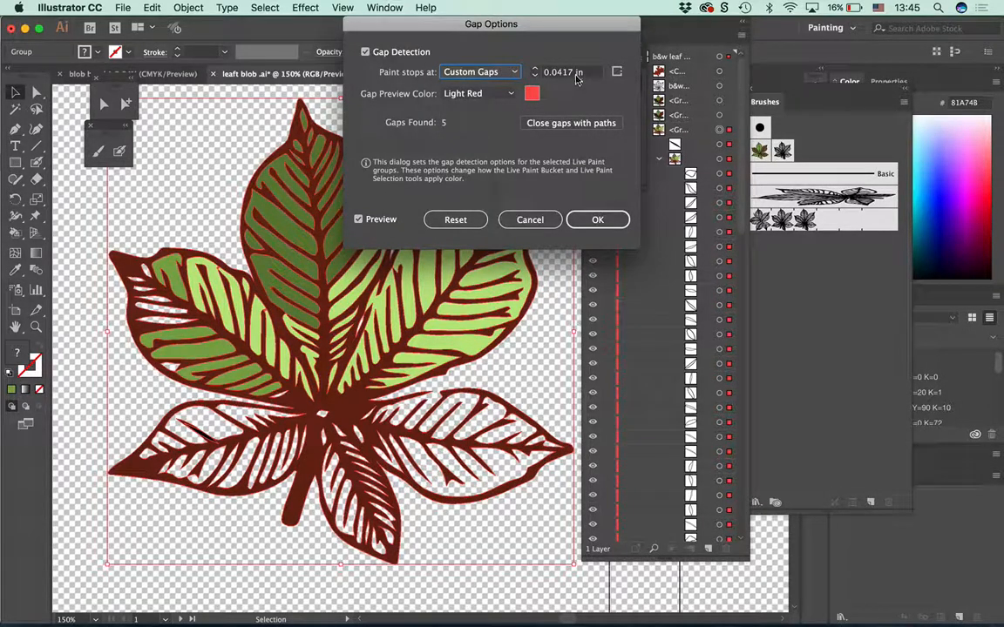
Step: Set the custom gap size to 0.5 in and apply the gap options
drag(573, 75, 560, 75)
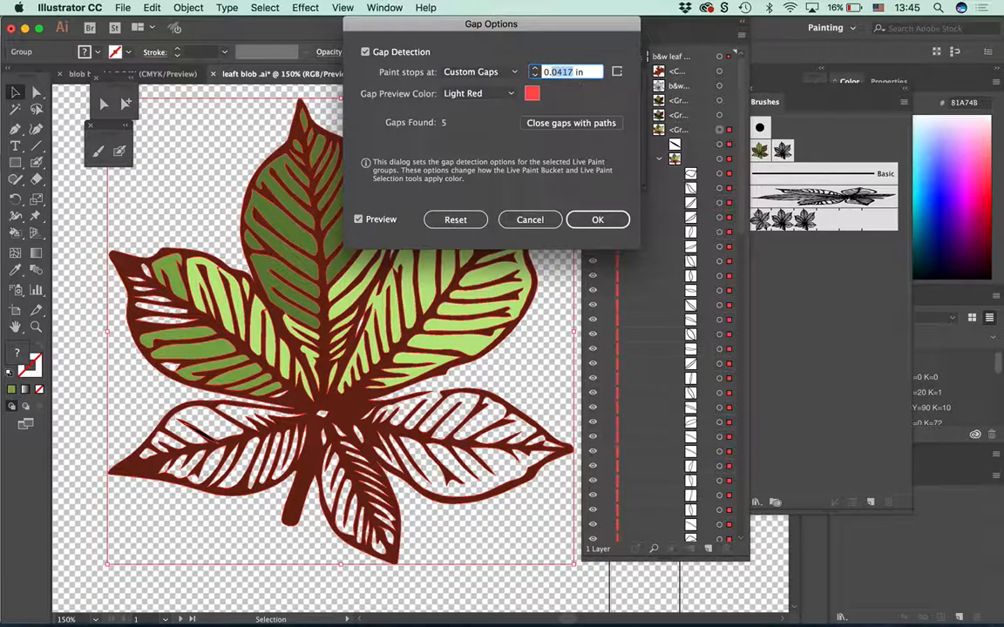
text(0.5)
key(BackSpace)
text(1)
key(Return)
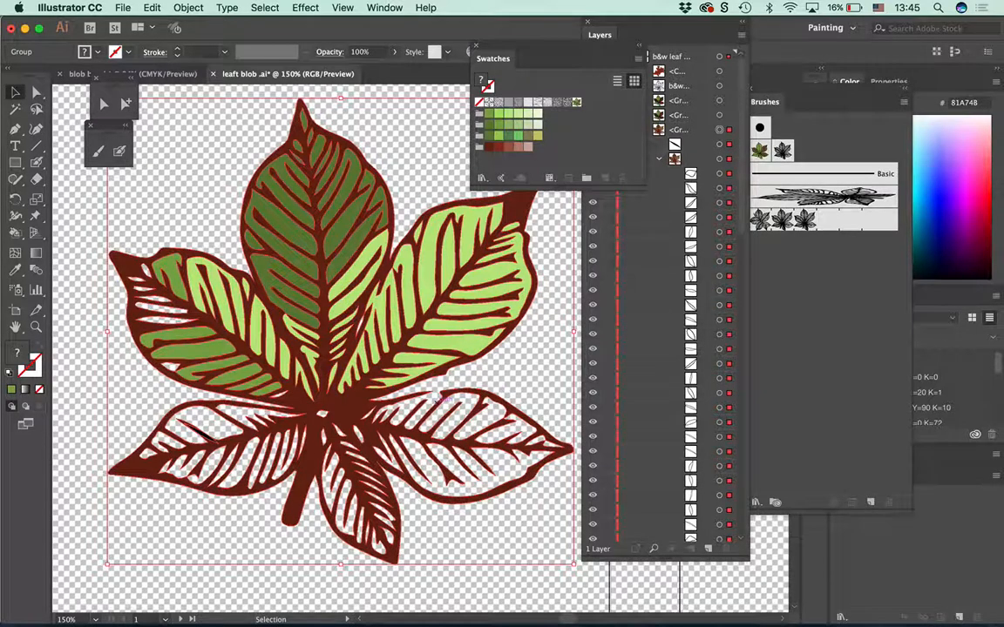
Step: Fill areas on both sides of the lower-right leaflet's midrib with dark green 617D38, dismissing the merge notices
key(k)
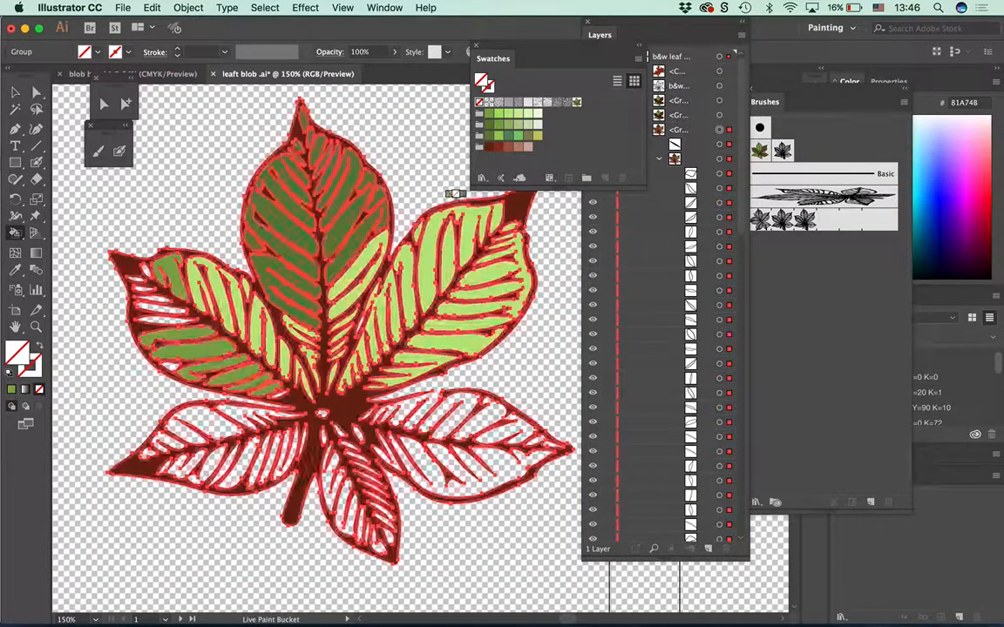
key(Right)
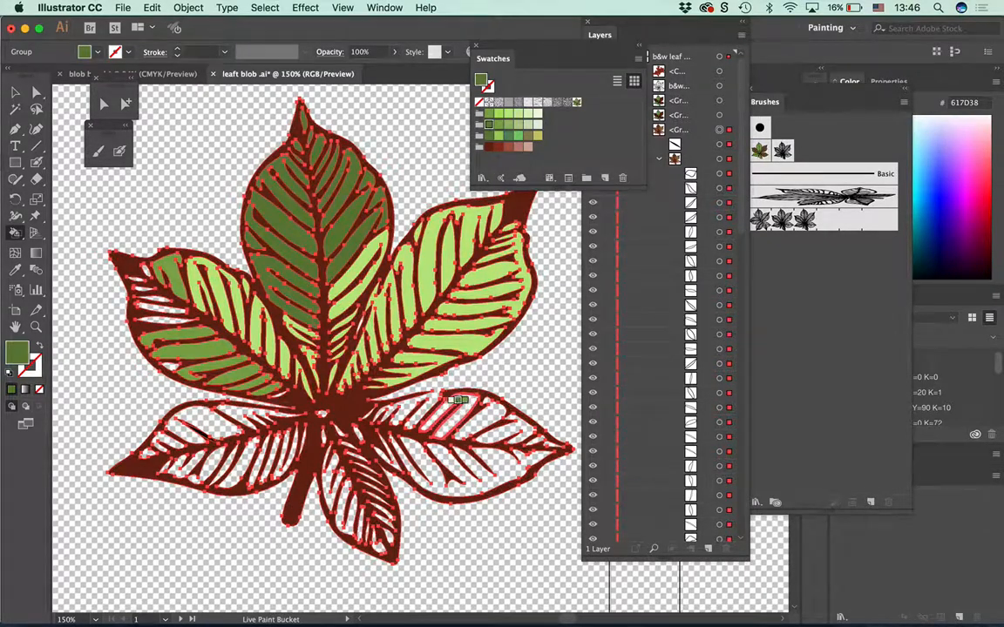
click(460, 402)
key(Return)
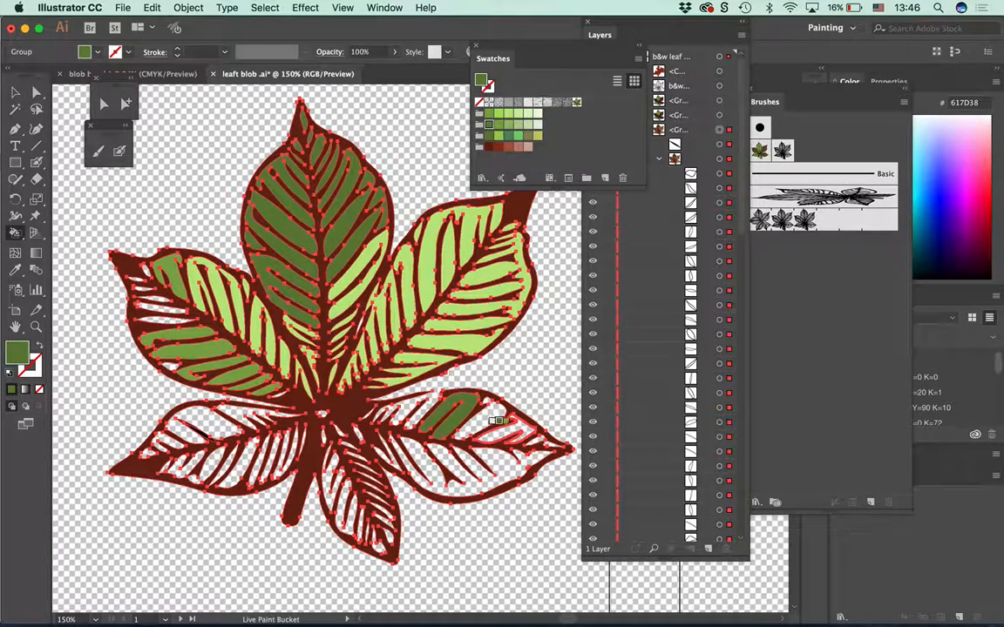
click(499, 423)
key(Return)
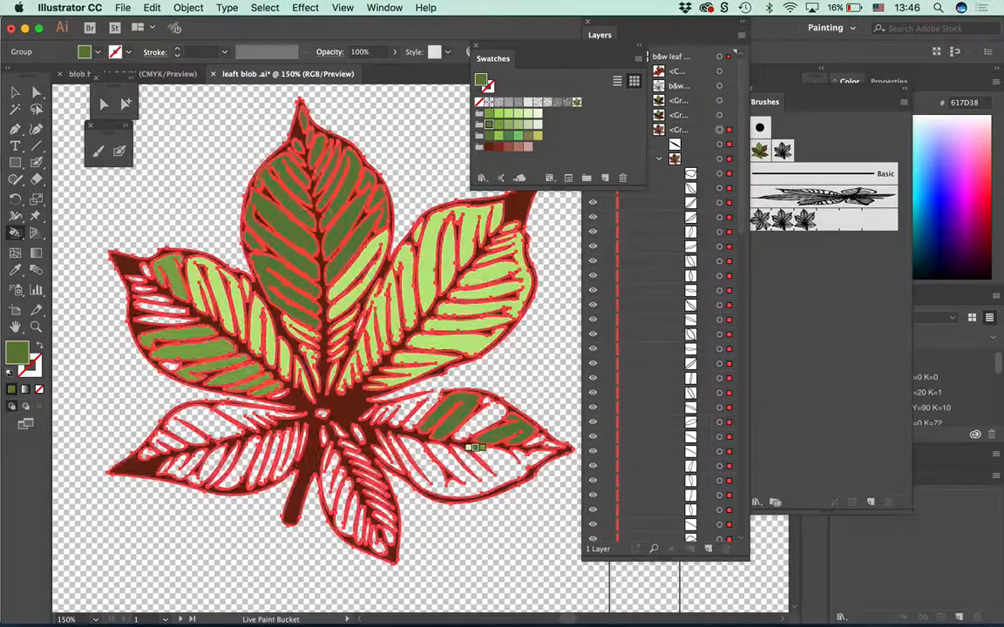
click(486, 452)
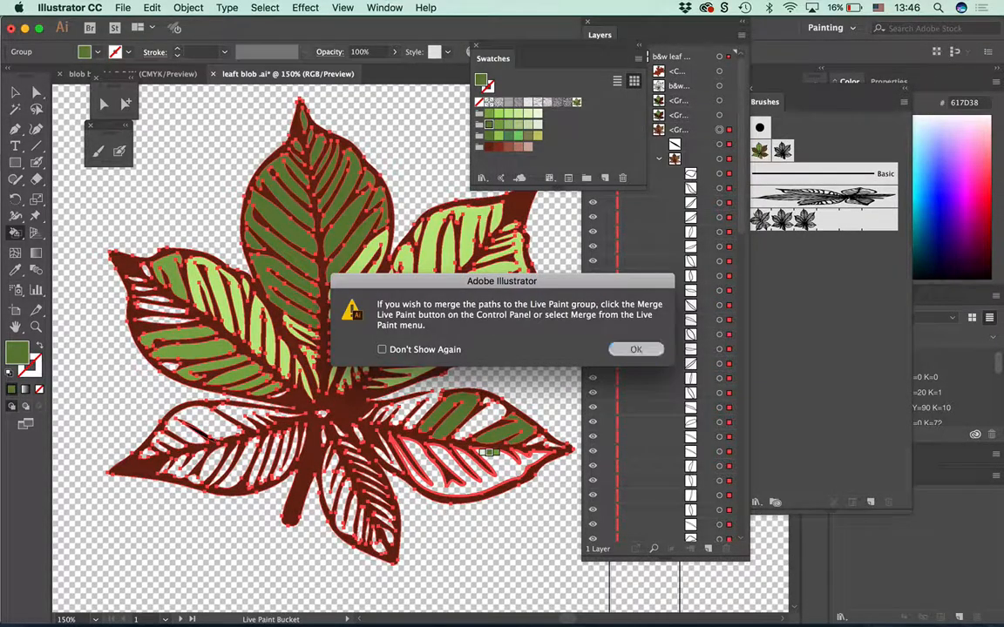
key(Return)
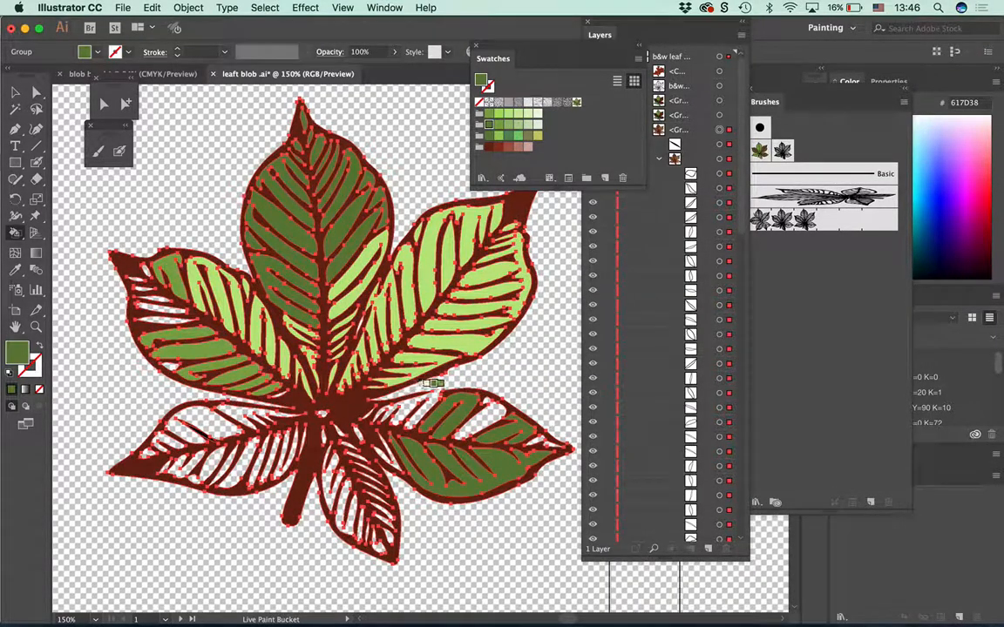
Step: Set the leaf's custom Live Paint gap size to 2 in and apply it
key(v)
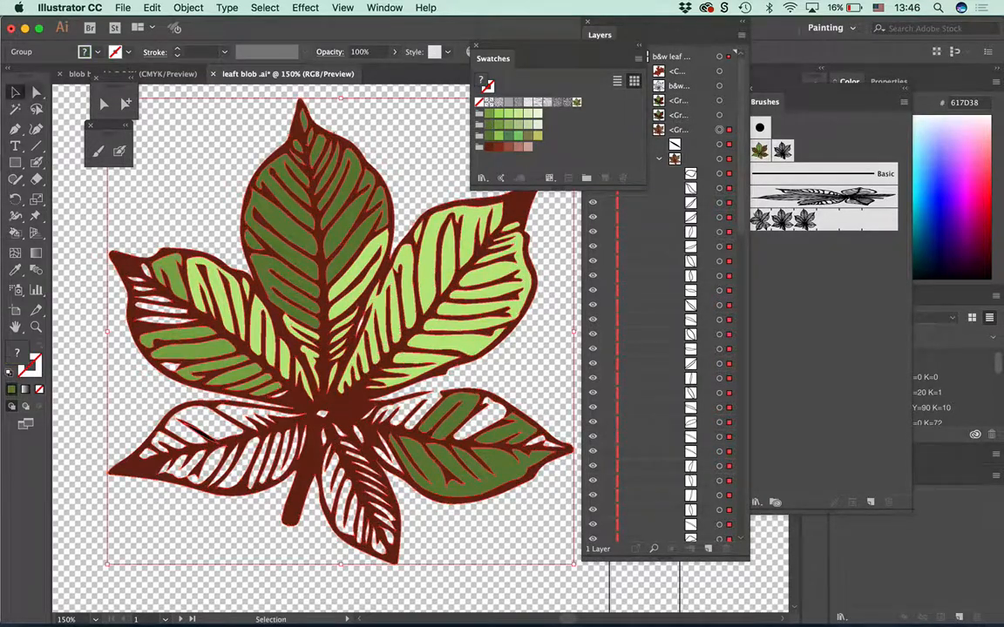
click(187, 7)
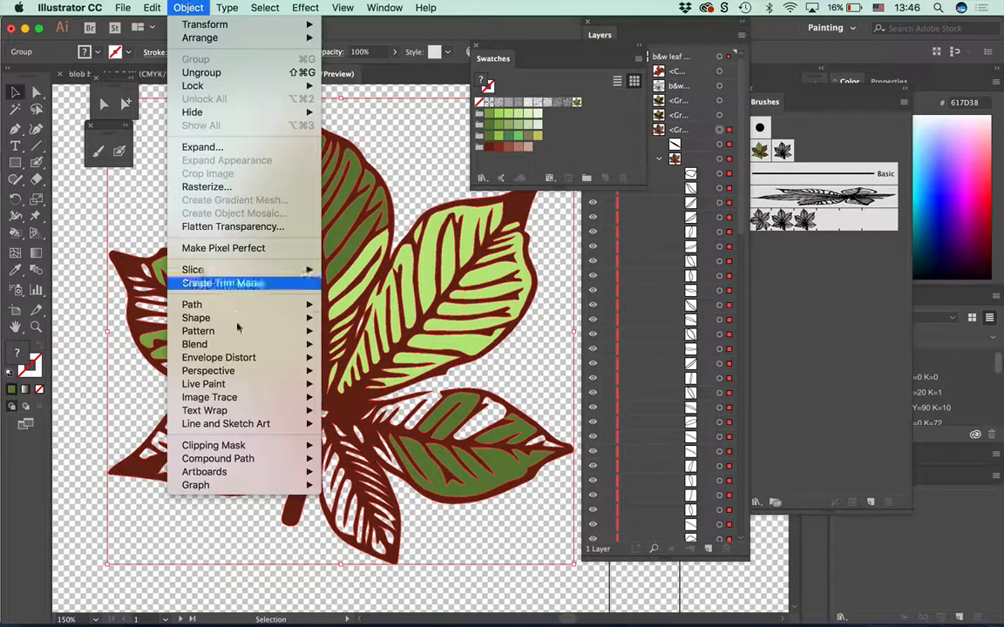
mouse_move(229, 399)
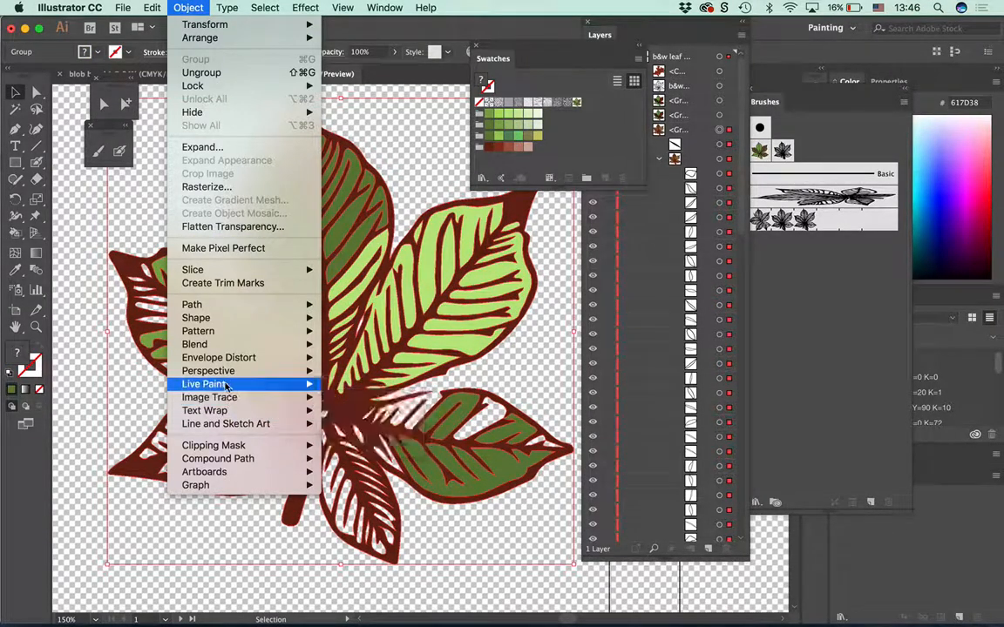
mouse_move(262, 384)
click(378, 440)
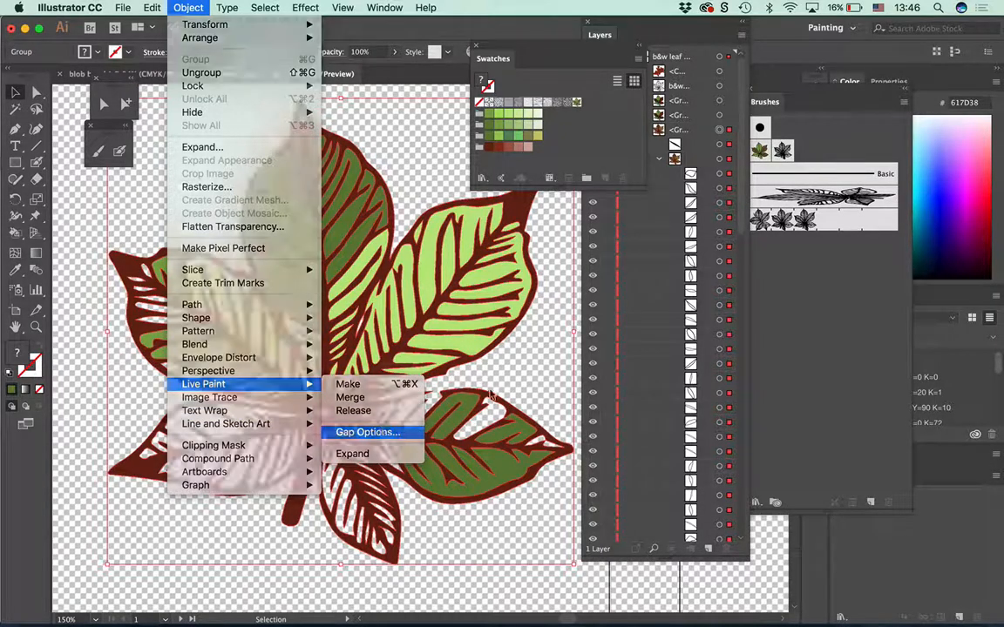
click(560, 75)
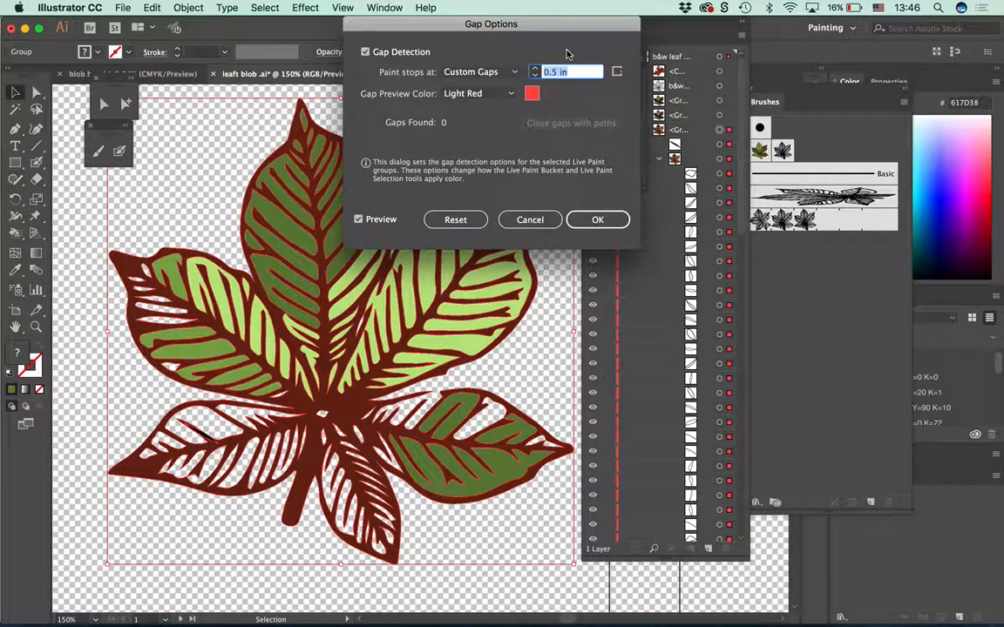
text(2 in)
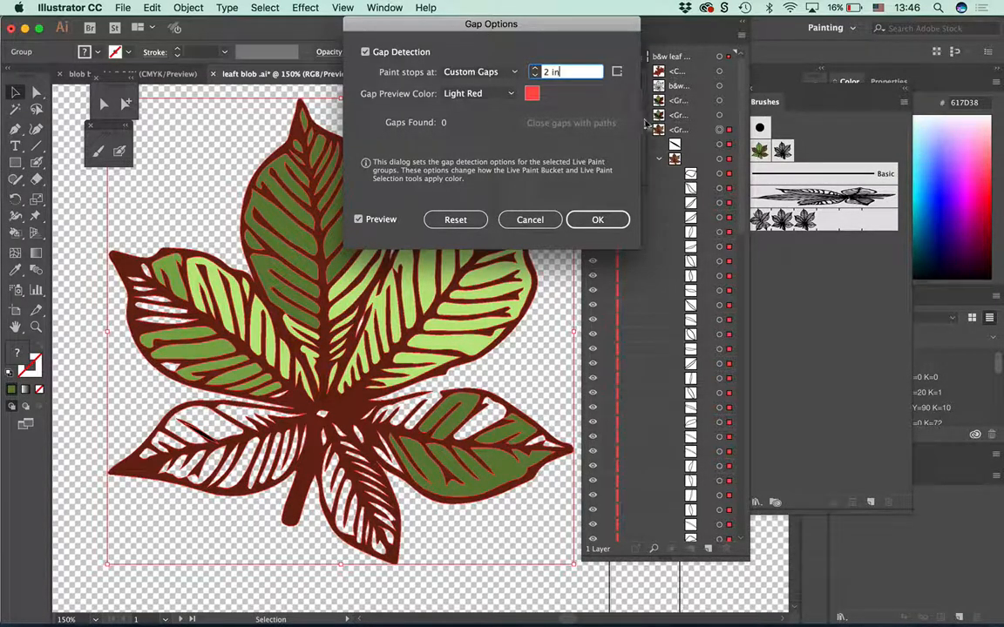
click(597, 219)
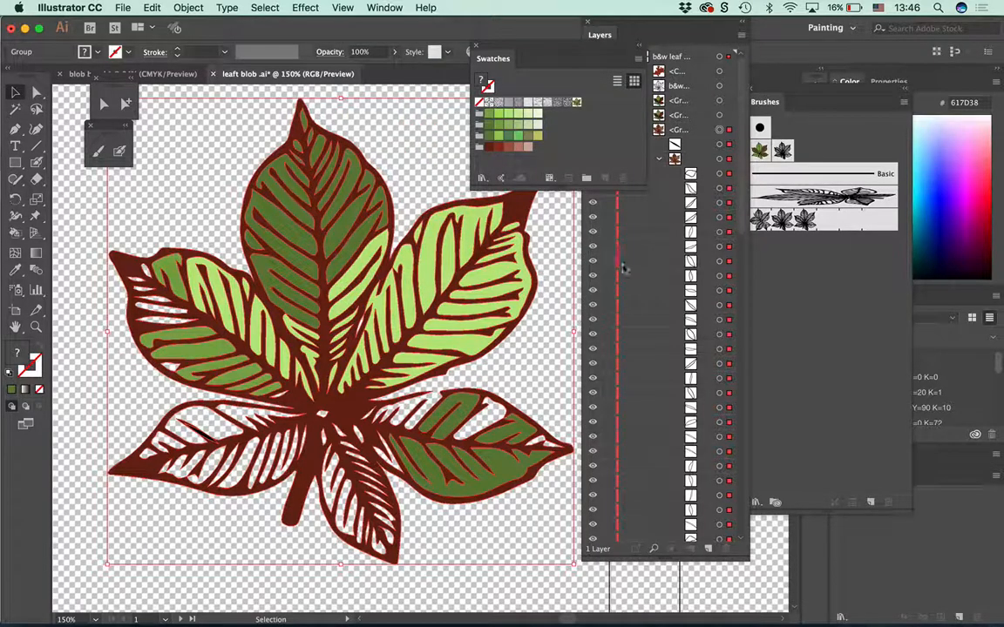
Step: Fill the remaining area near the lower-right leaflet's upper edge with 617D38 and try filling the open areas near its base
click(15, 234)
click(427, 424)
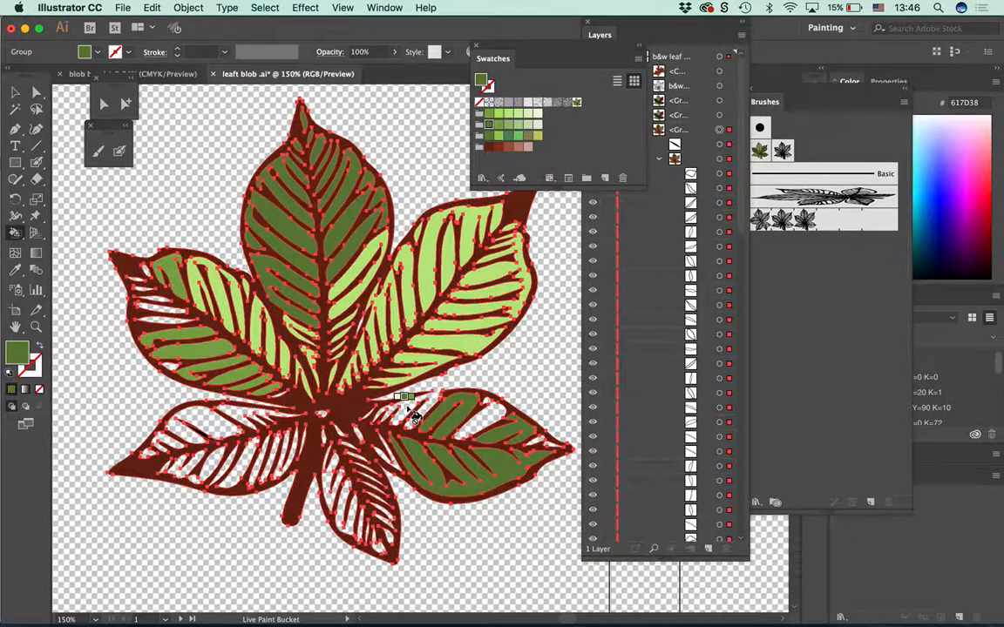
click(414, 416)
click(636, 349)
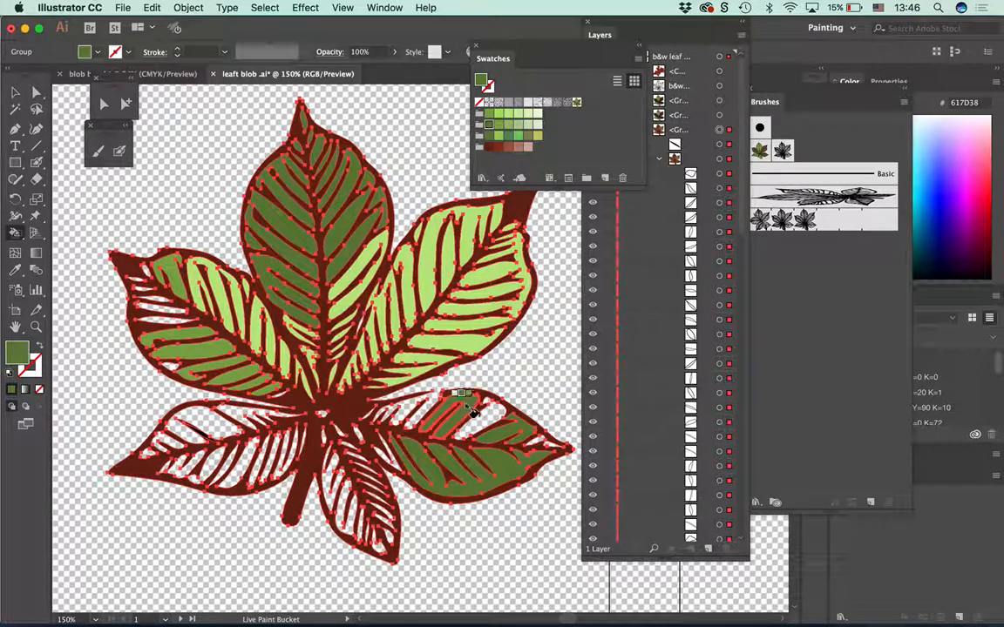
click(494, 421)
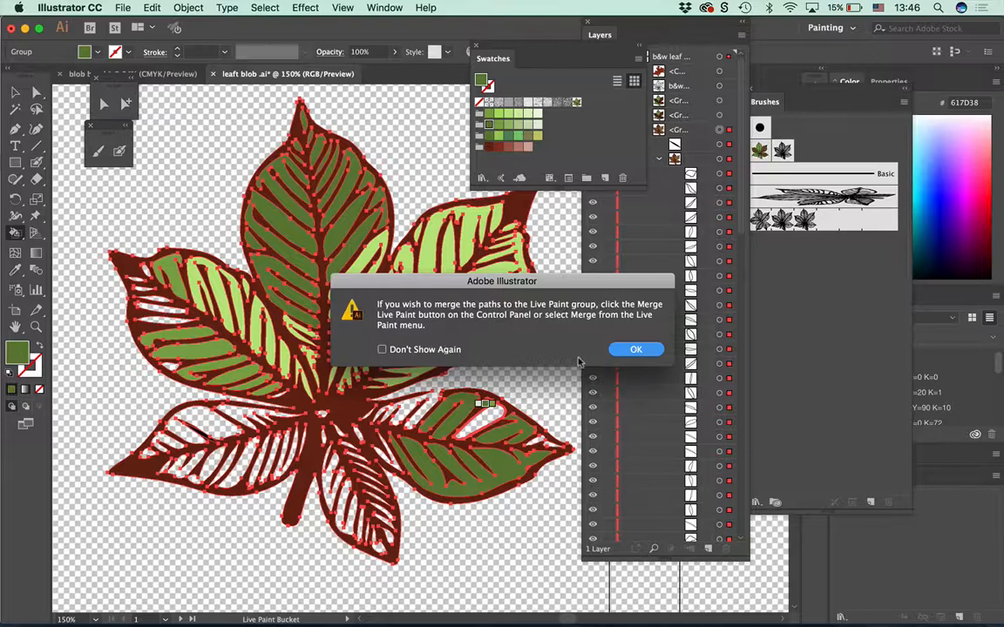
click(635, 349)
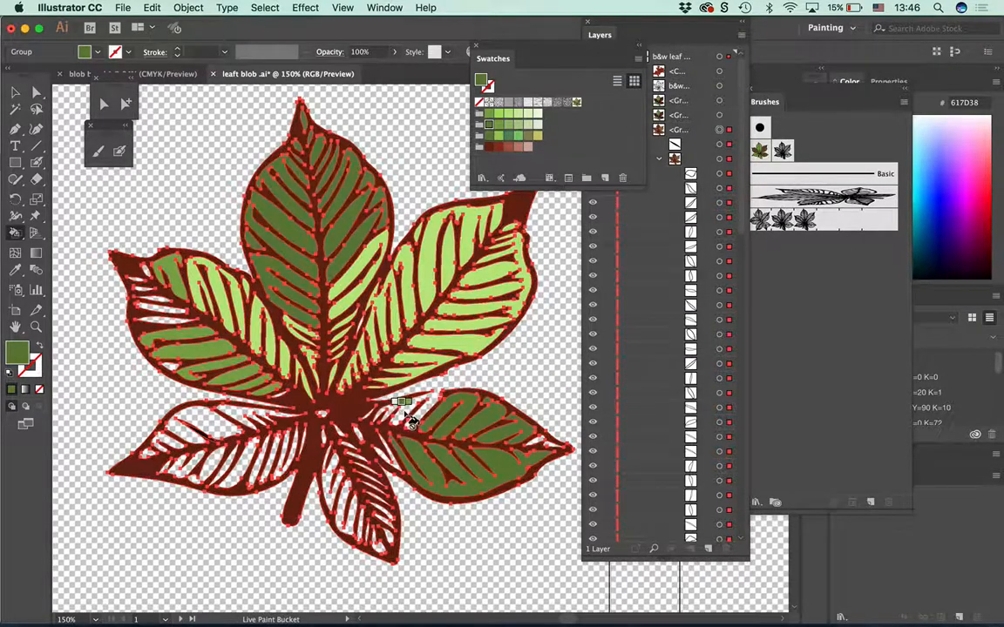
click(412, 422)
click(633, 349)
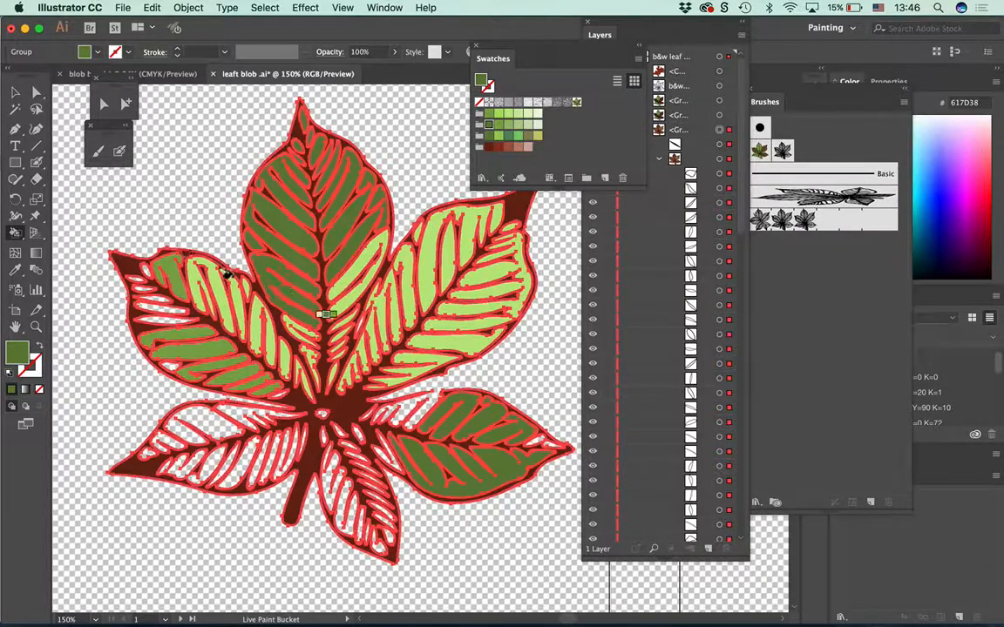
Step: Deselect the leaf and move the outline's anchor point at the open upper edge of the lower-right leaflet slightly toward the leaf center
key(a)
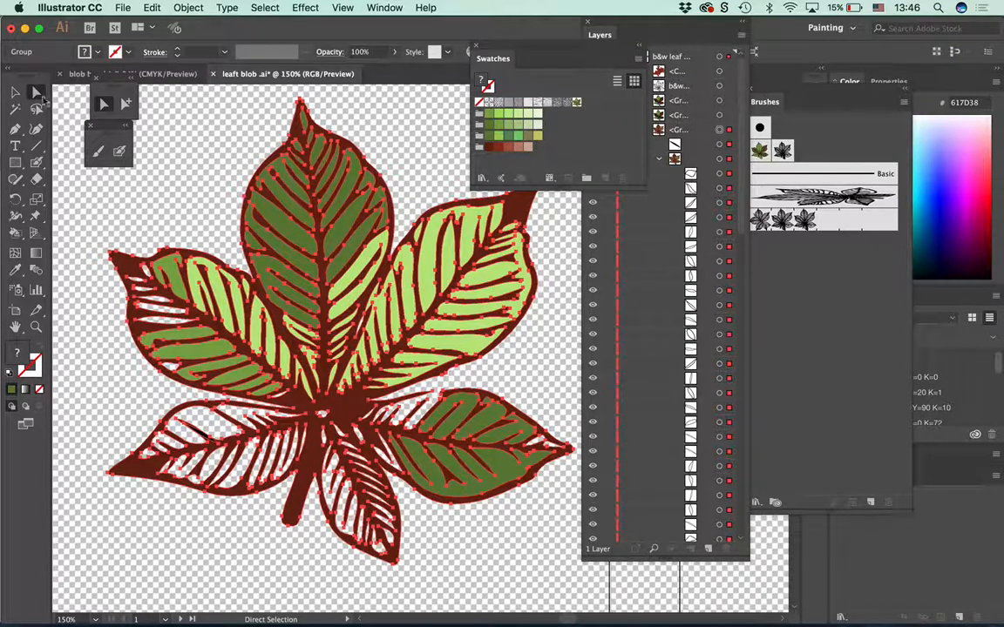
click(491, 372)
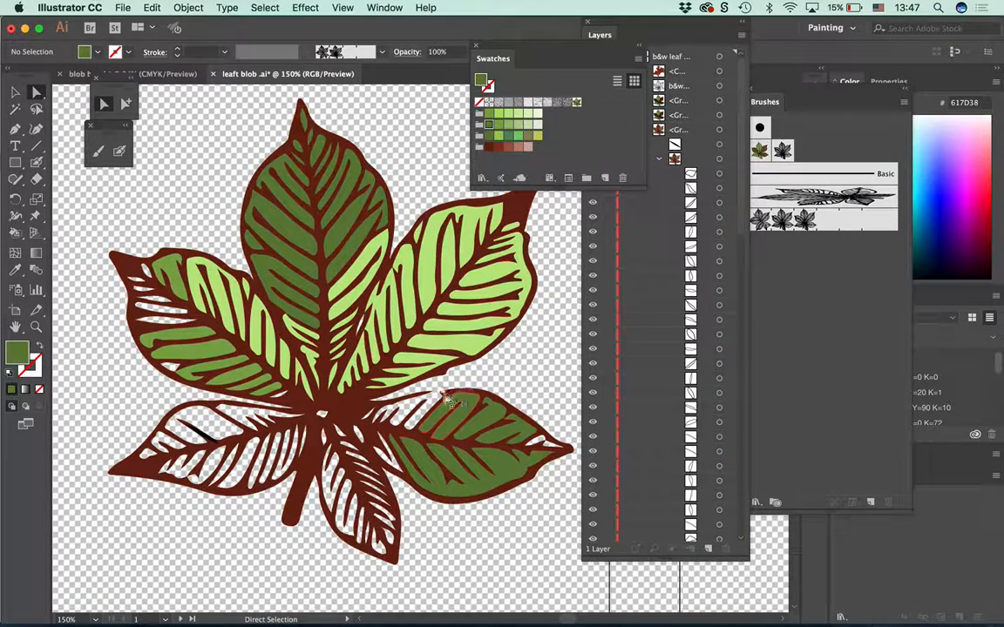
mouse_move(438, 394)
mouse_down()
mouse_move(482, 372)
mouse_move(428, 397)
mouse_up()
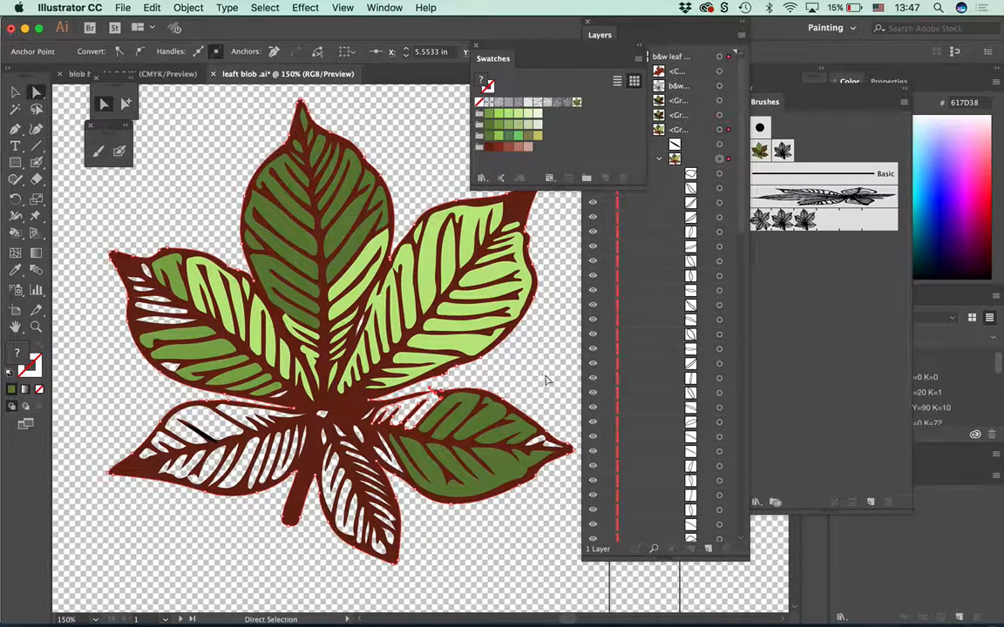
click(535, 389)
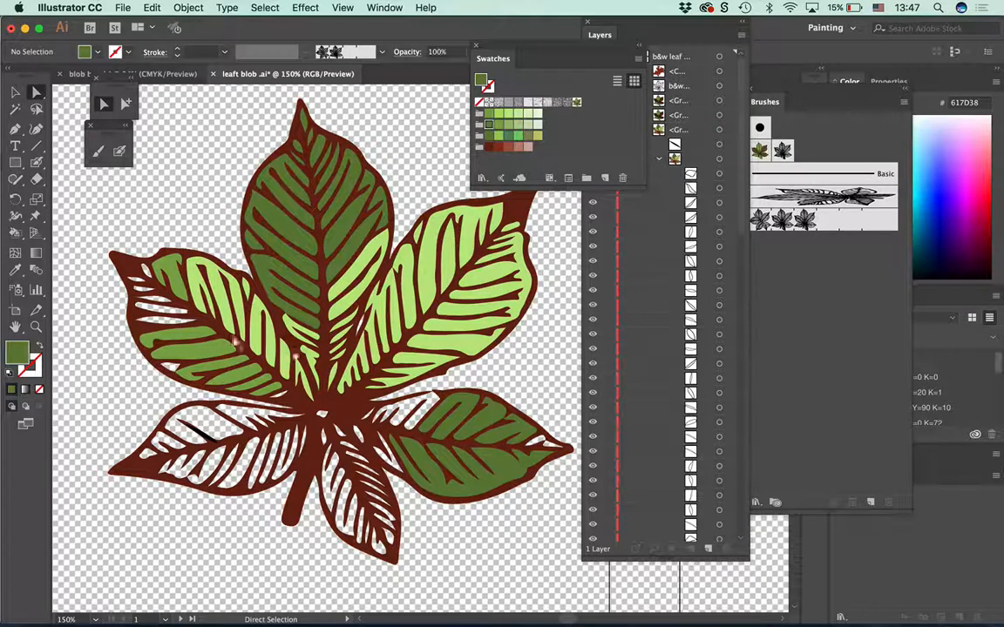
click(14, 128)
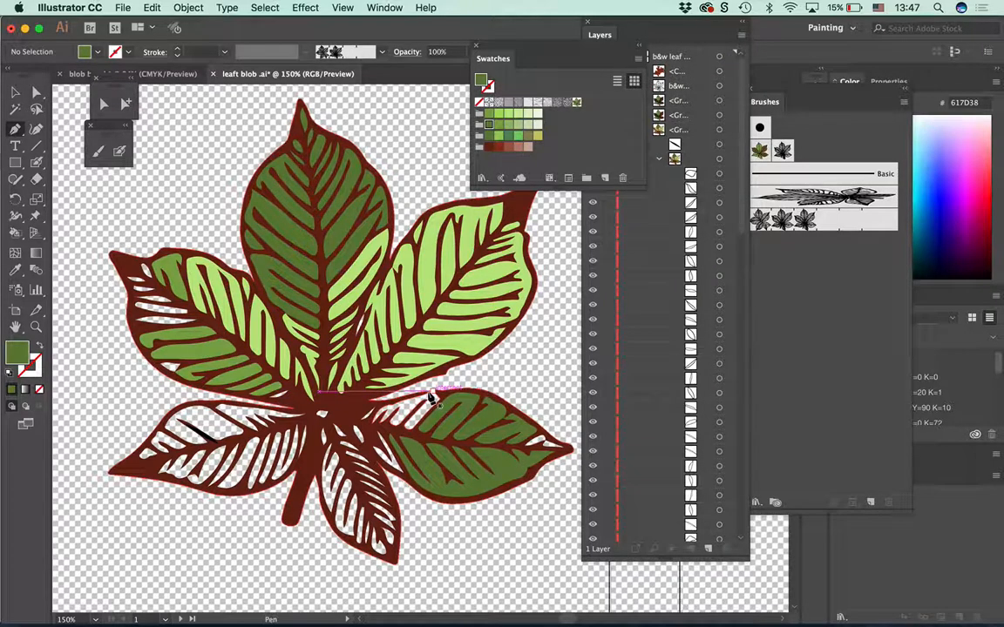
key(v)
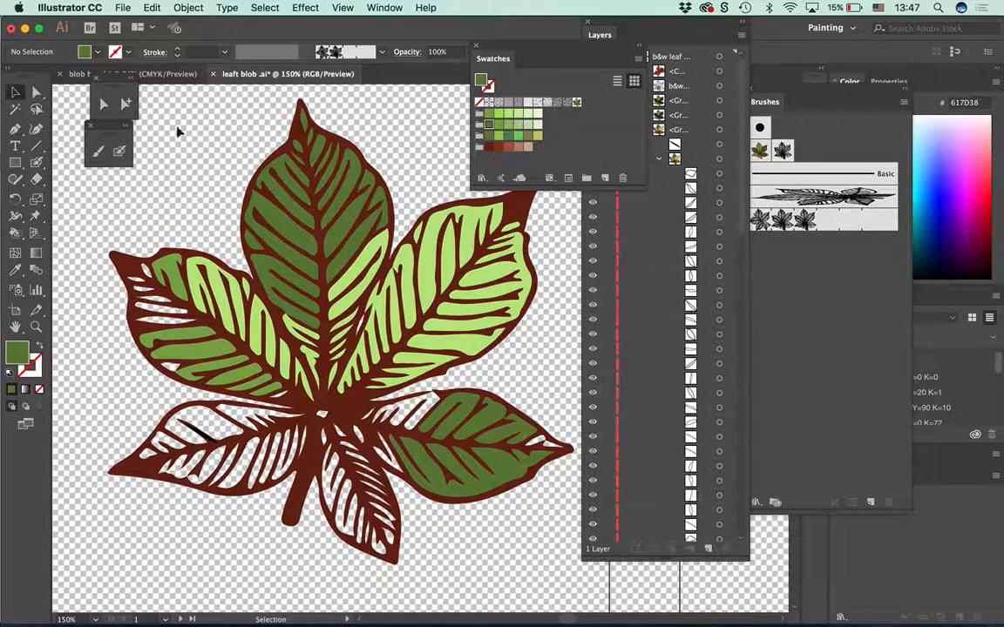
Step: Select the partly painted green leaf group, move the Brushes panel aside and try the Pathfinder Unite operation on it
click(540, 484)
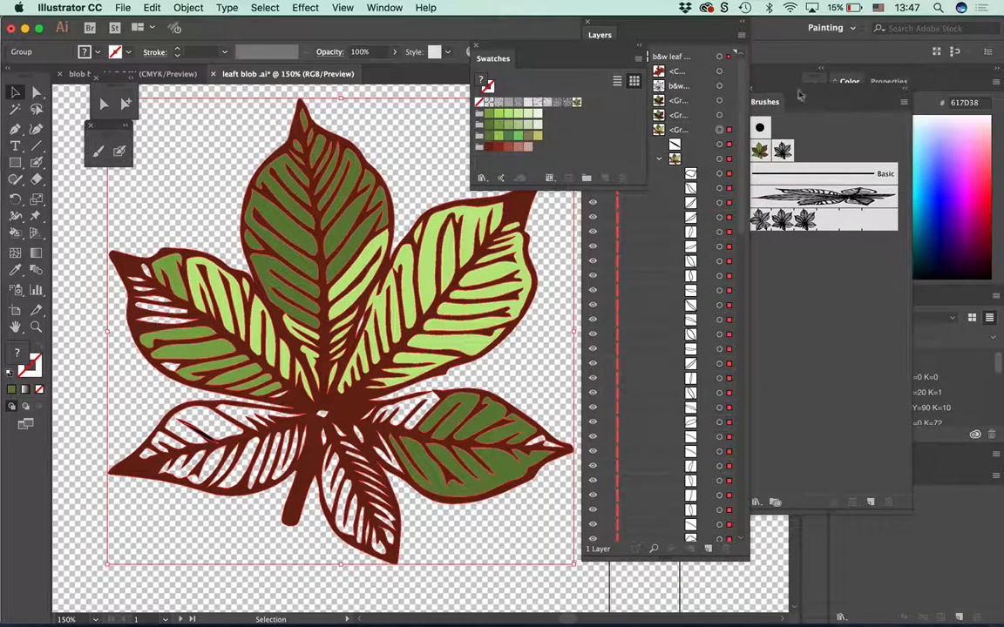
drag(763, 100, 1002, 381)
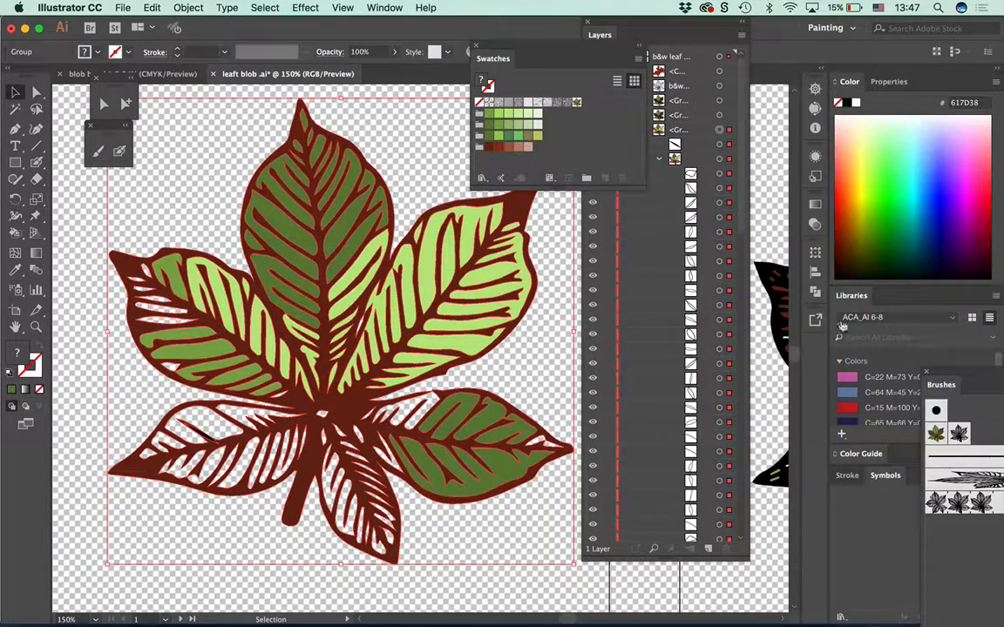
click(814, 292)
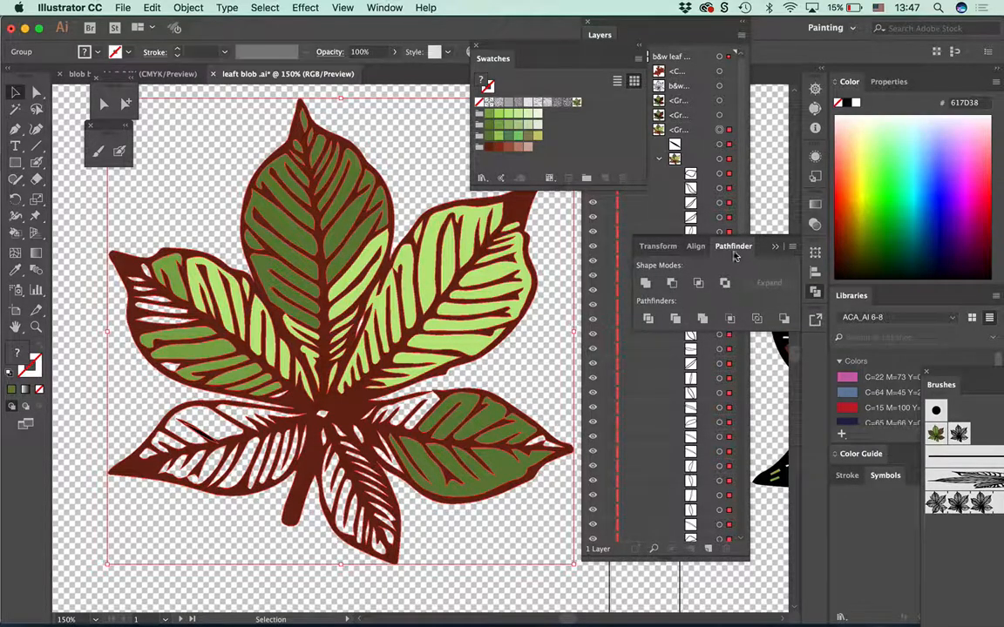
click(644, 284)
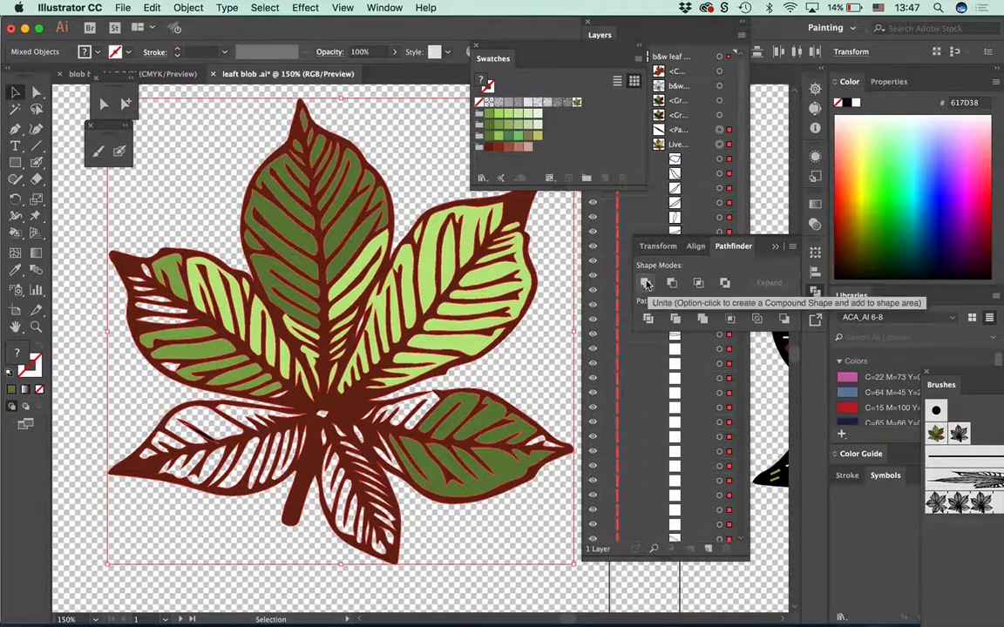
Step: Fill the remaining empty cells near the base of the lower-right leaflet with dark green using Live Paint Bucket
click(15, 233)
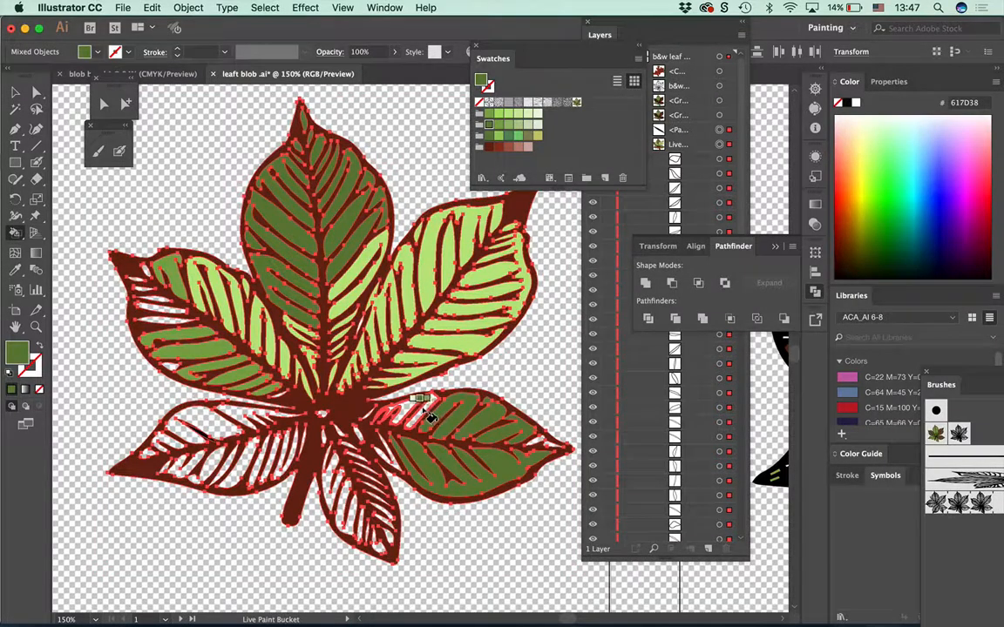
click(418, 405)
click(635, 348)
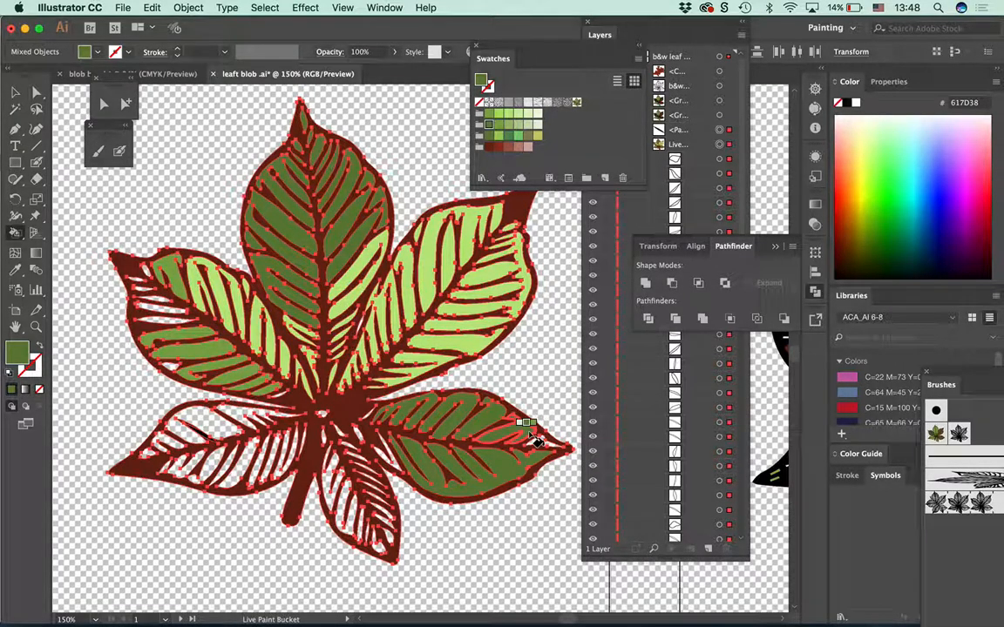
click(14, 93)
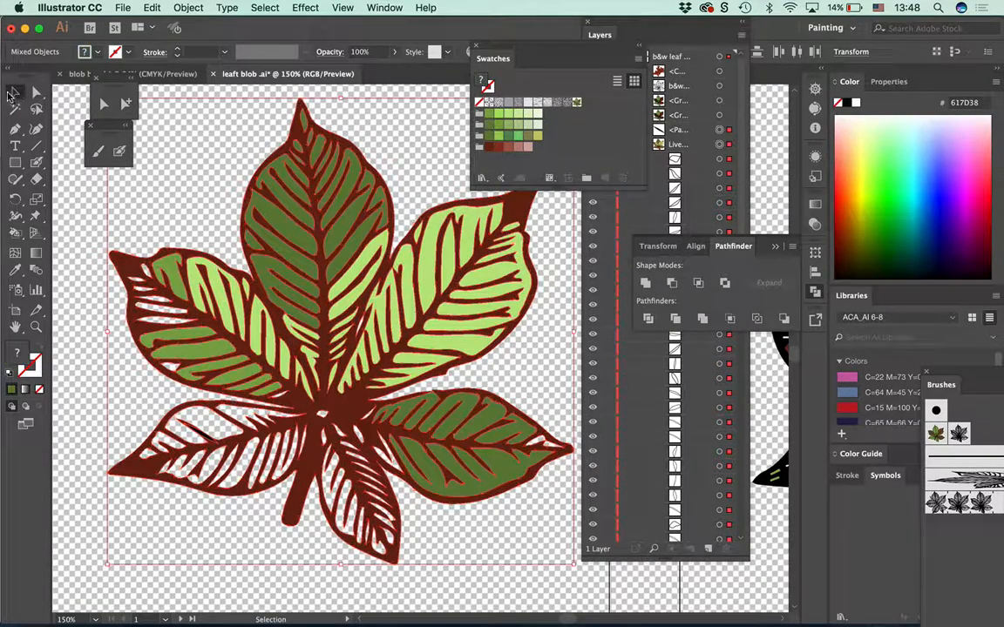
click(248, 139)
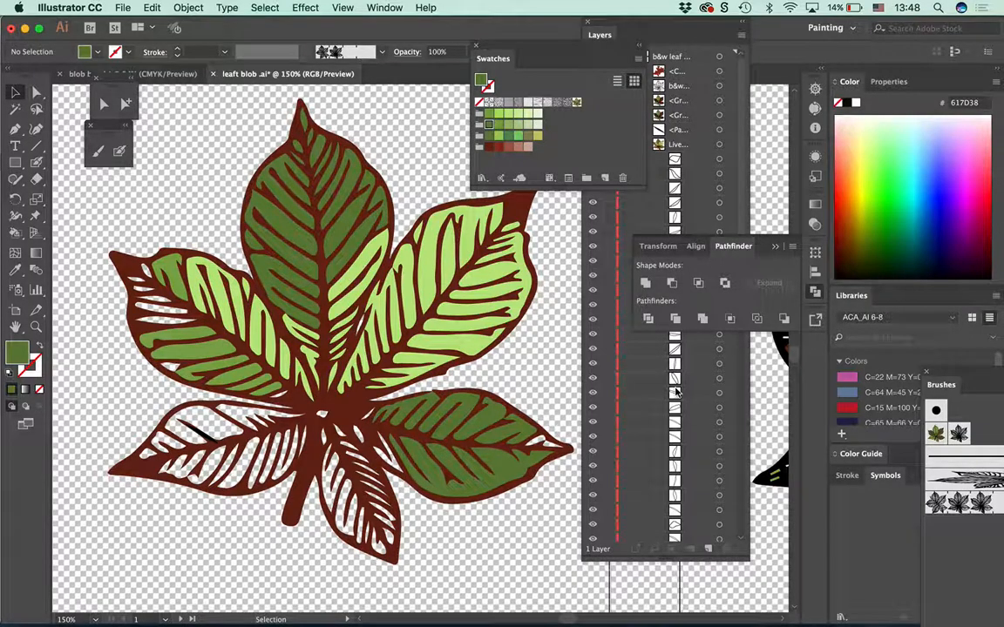
Step: Choose the green 598A5B swatch and reduce the Blob Brush tip to a small size for shading the leaf
key(super+equal)
key(super+equal)
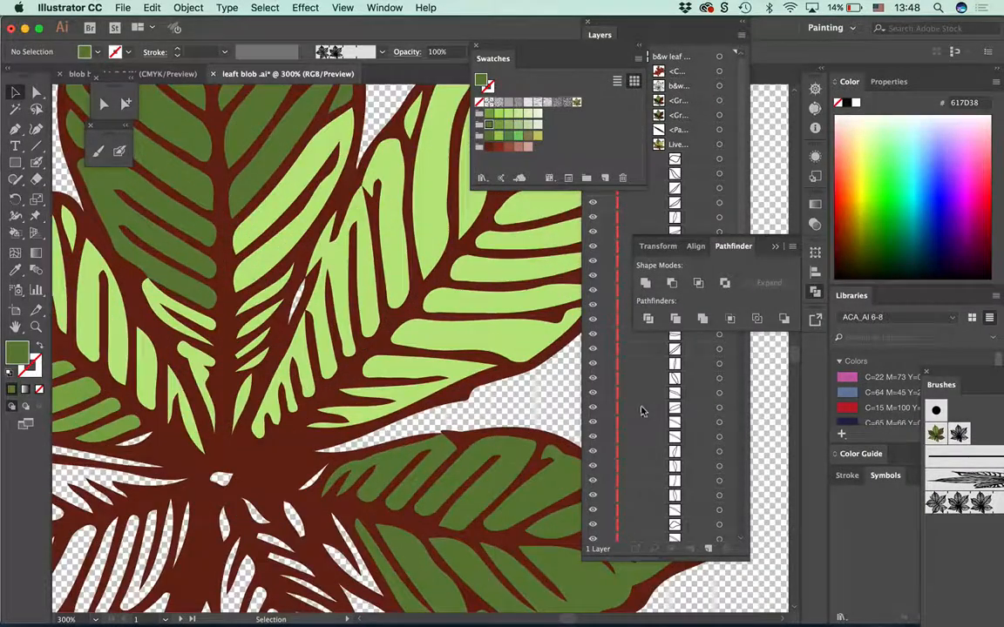
scroll(537, 377, up, 10)
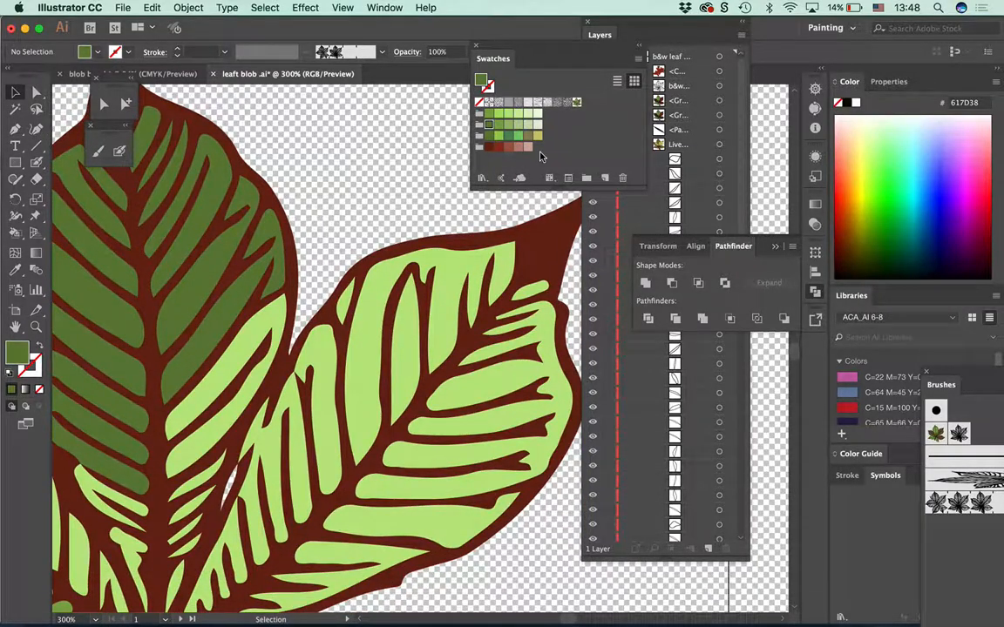
click(508, 136)
key(shift+b)
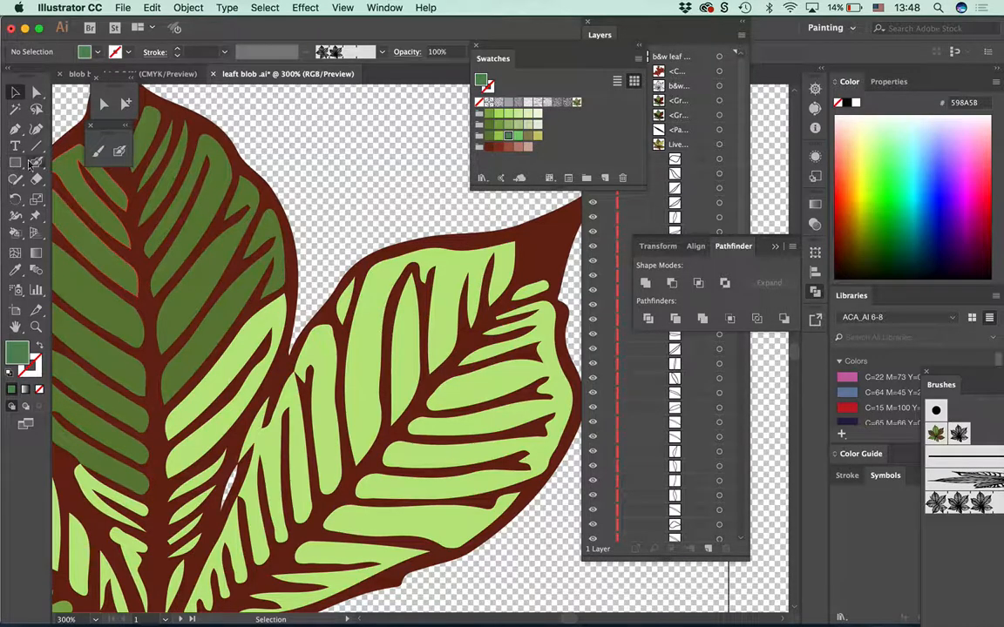
key(bracketleft)
key(bracketleft)
key(bracketleft)
key(bracketleft)
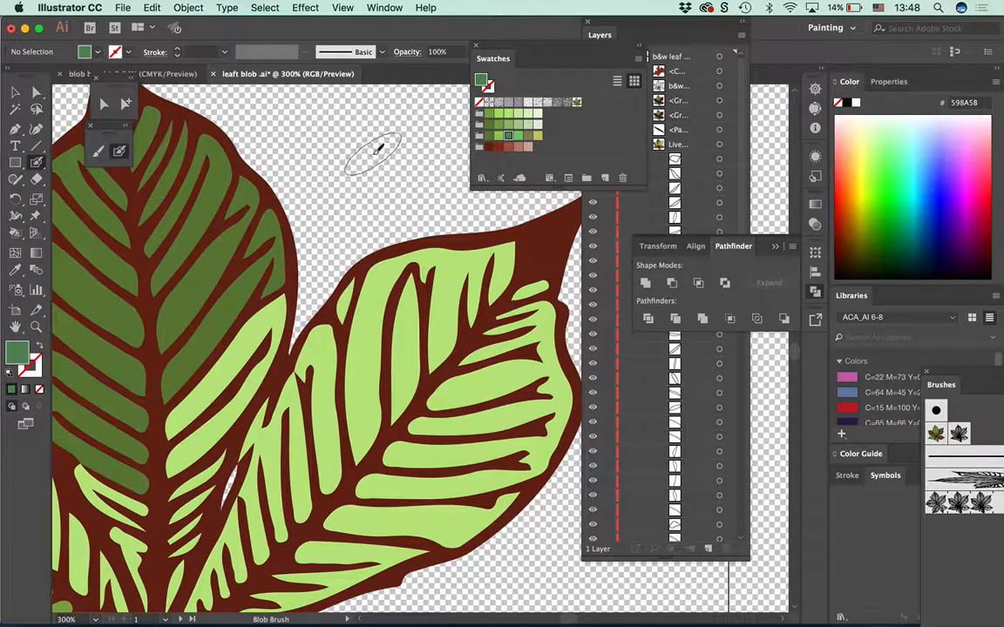
key(bracketleft)
key(bracketleft)
key(bracketleft)
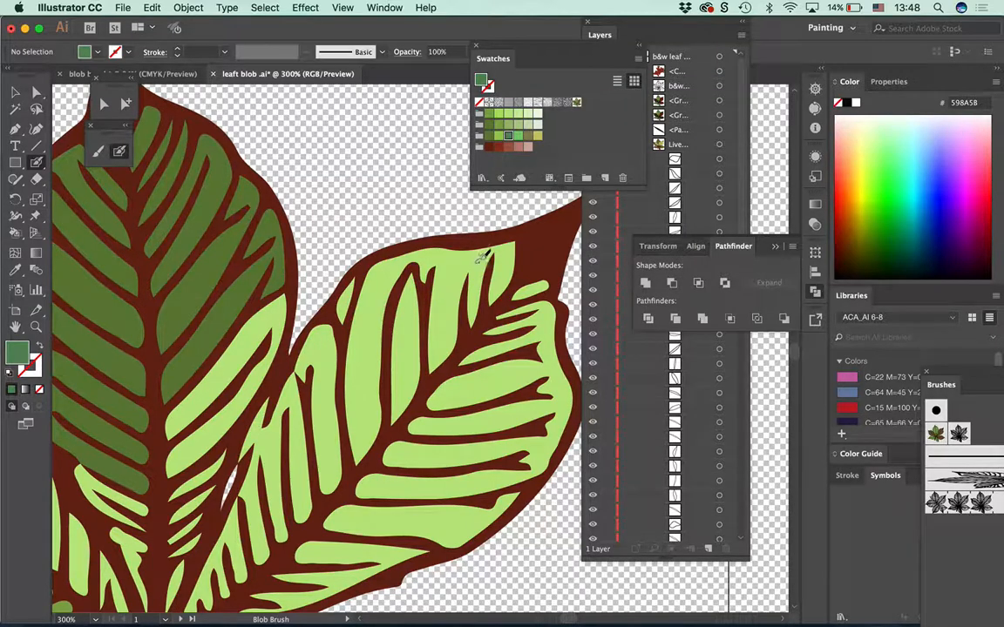
Step: Delete a trial horizontal Blob Brush stroke and paint two vertical green strokes between the veins of the upper-right light green leaflet
mouse_move(485, 250)
mouse_down()
mouse_move(433, 253)
mouse_move(486, 251)
mouse_move(458, 255)
mouse_move(475, 259)
mouse_move(489, 249)
mouse_move(420, 250)
mouse_up()
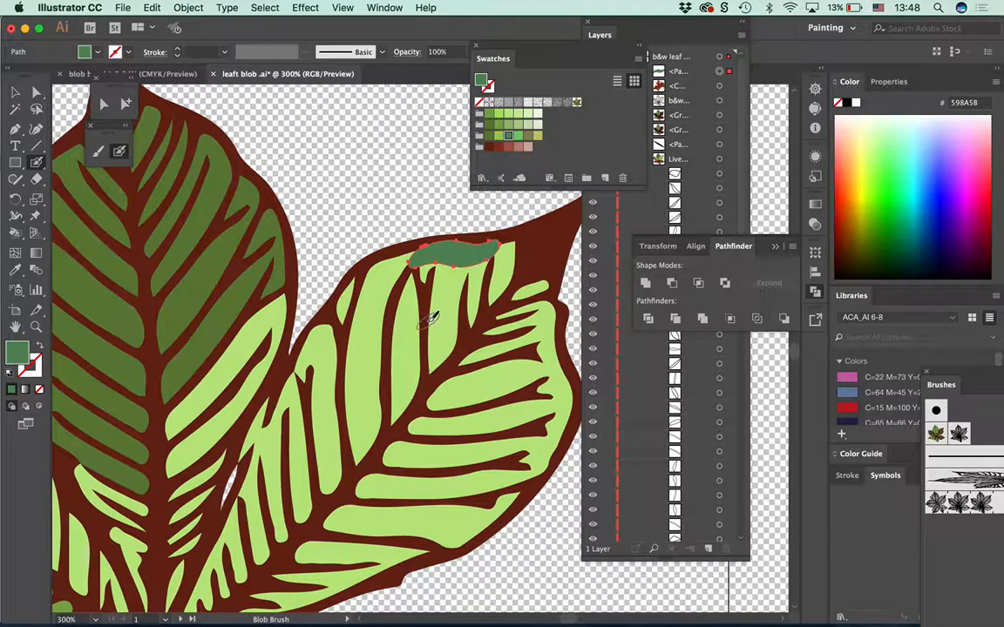
key(Delete)
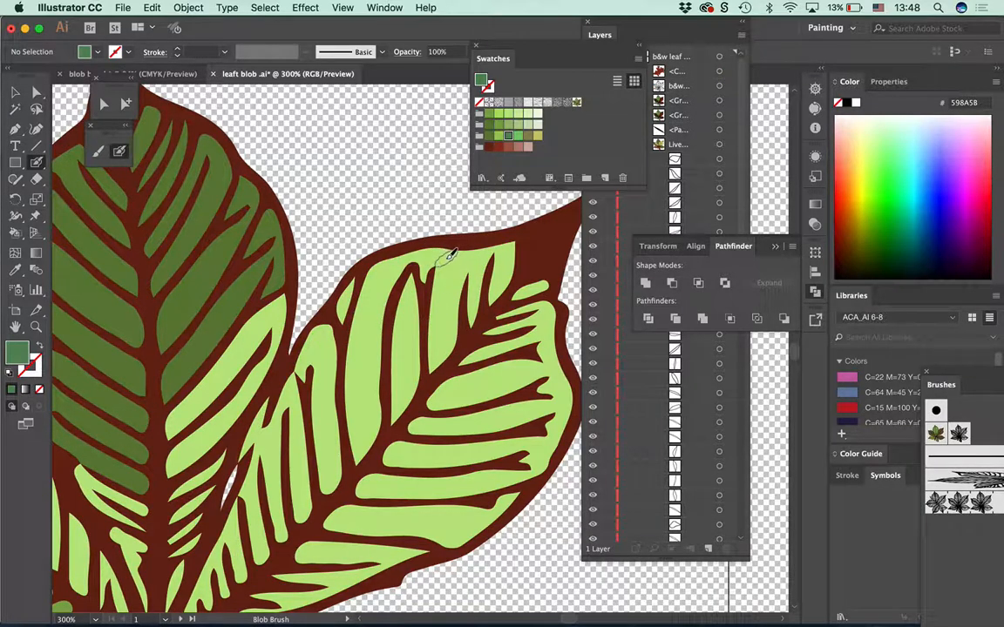
drag(456, 254, 448, 348)
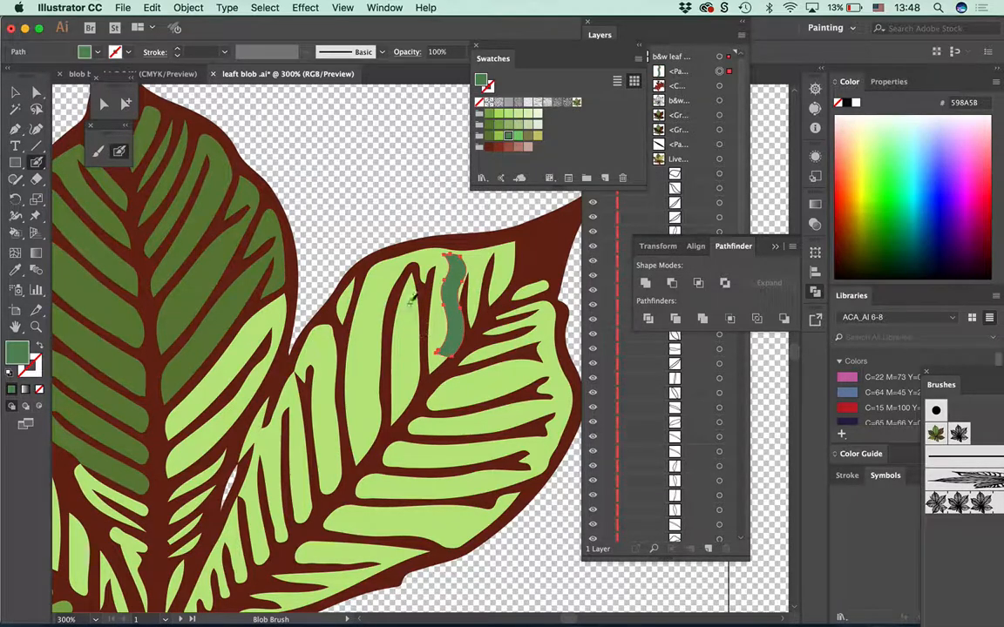
mouse_move(416, 270)
mouse_down()
mouse_move(426, 365)
mouse_move(396, 418)
mouse_up()
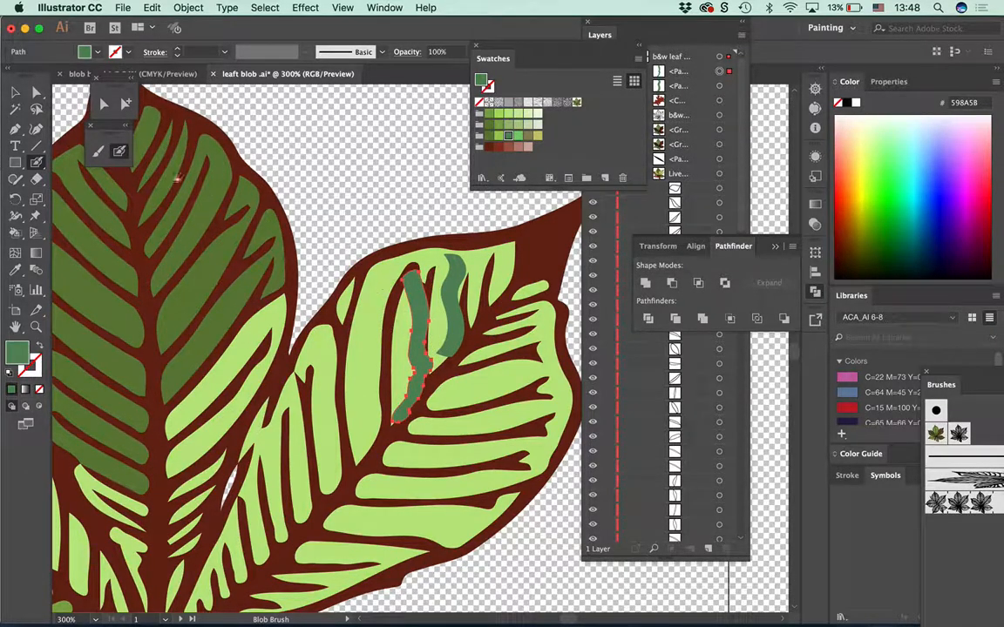
Step: Lower the opacity of the longer green stroke to 33% and shift the stroke slightly left over the leaflet
key(v)
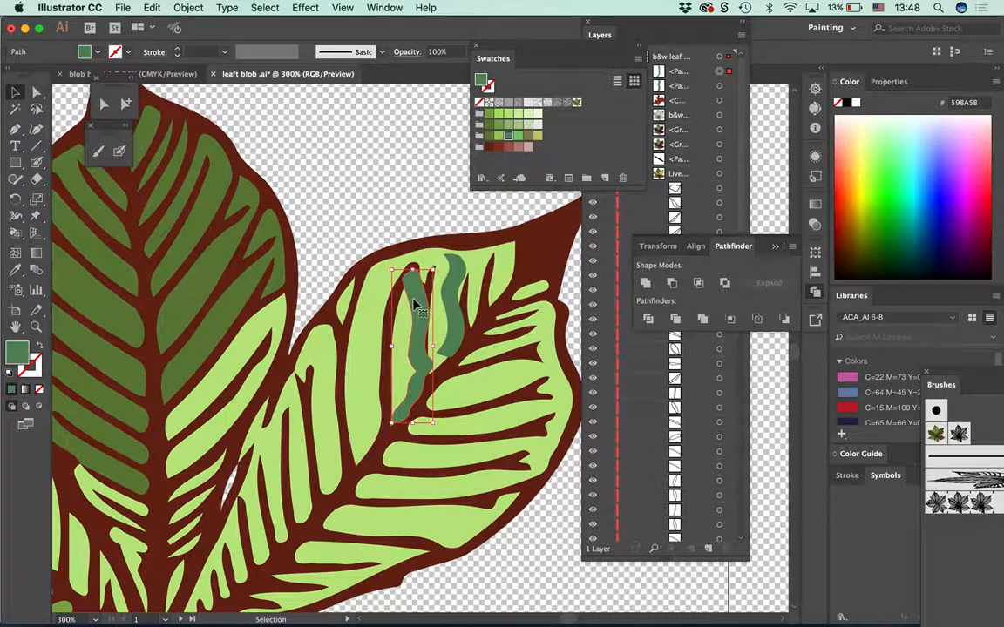
click(471, 51)
drag(460, 72, 441, 74)
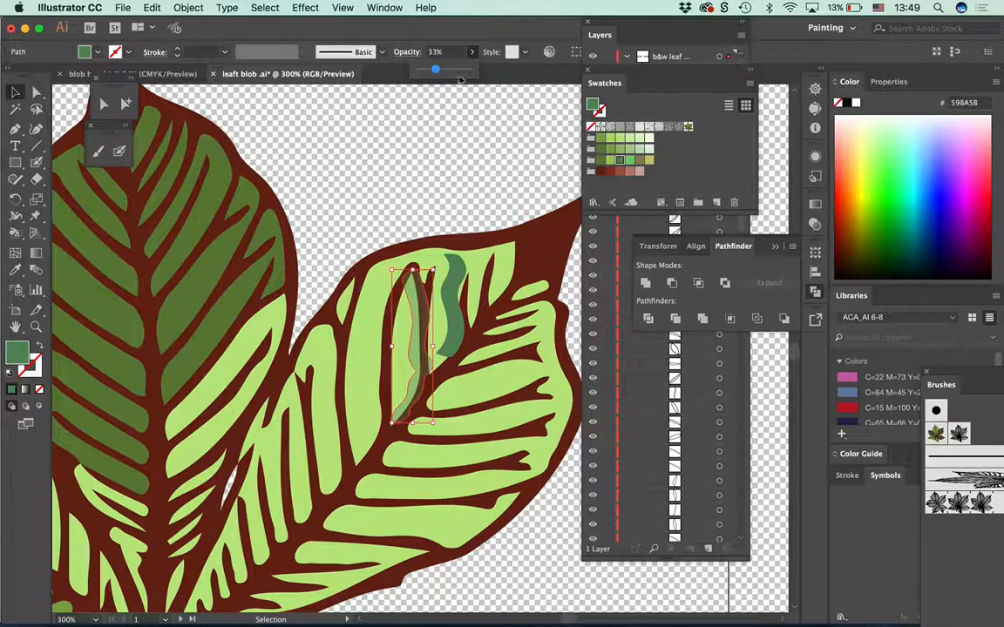
click(501, 138)
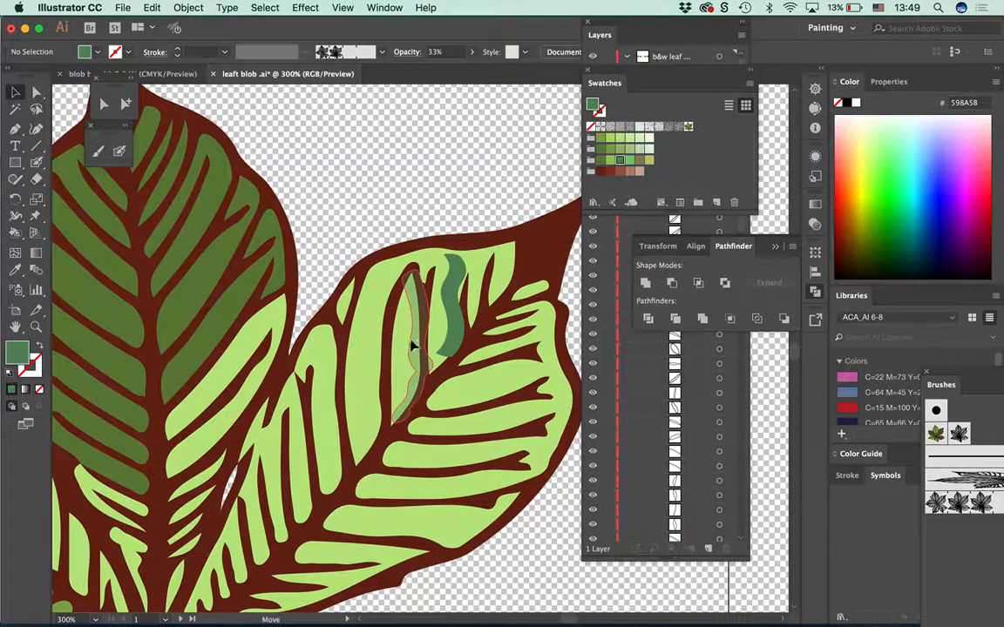
drag(418, 344, 409, 347)
click(345, 209)
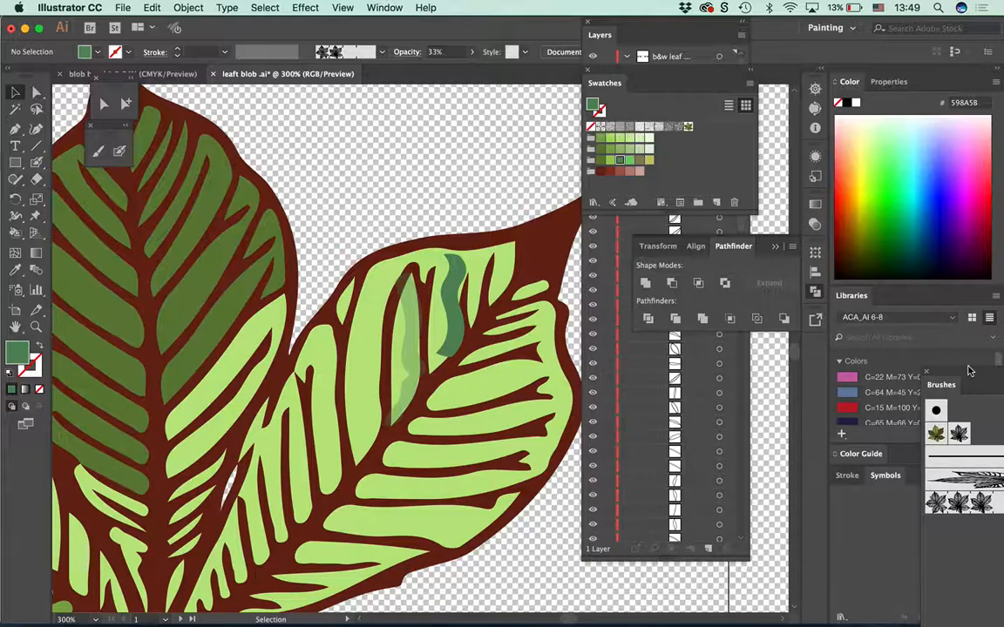
Step: Create a scatter brush named "color left" from the red-and-green leaf group on the second artboard
key(super+minus)
key(super+minus)
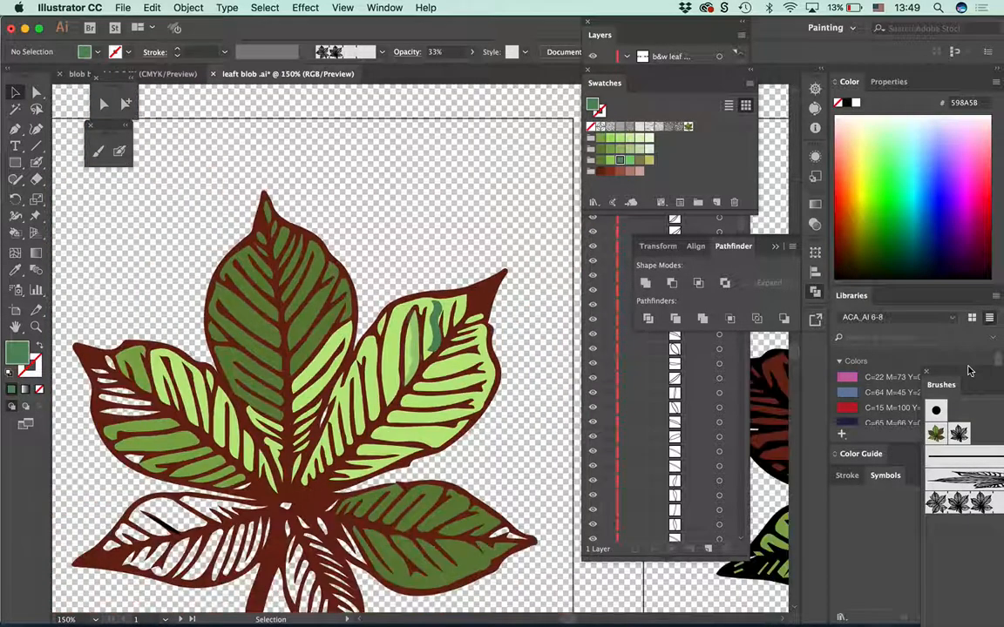
key(super+minus)
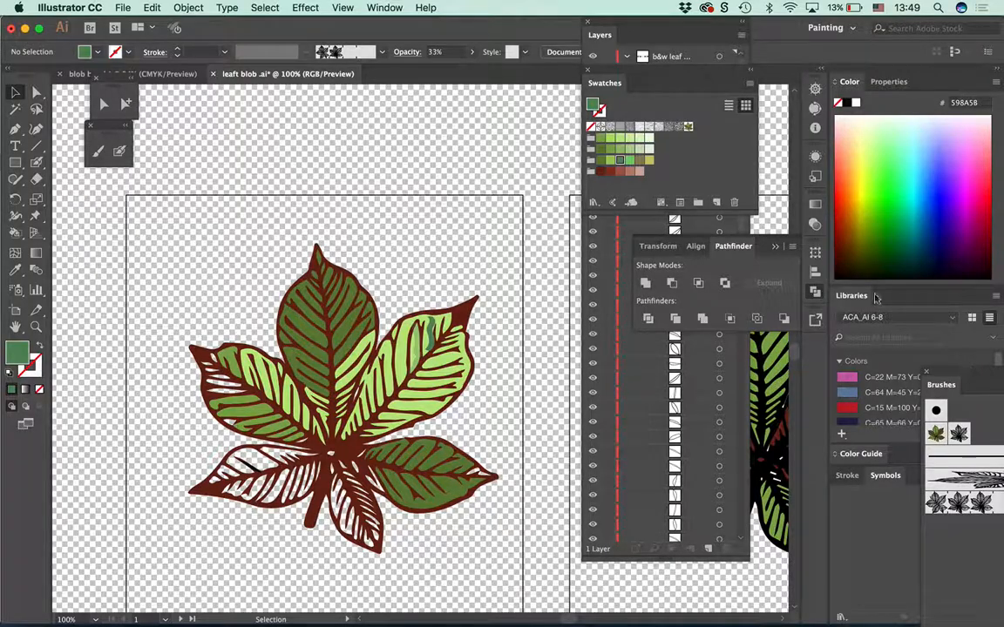
drag(525, 338, 72, 311)
drag(459, 387, 410, 316)
scroll(405, 331, left, 3)
scroll(406, 331, left, 2)
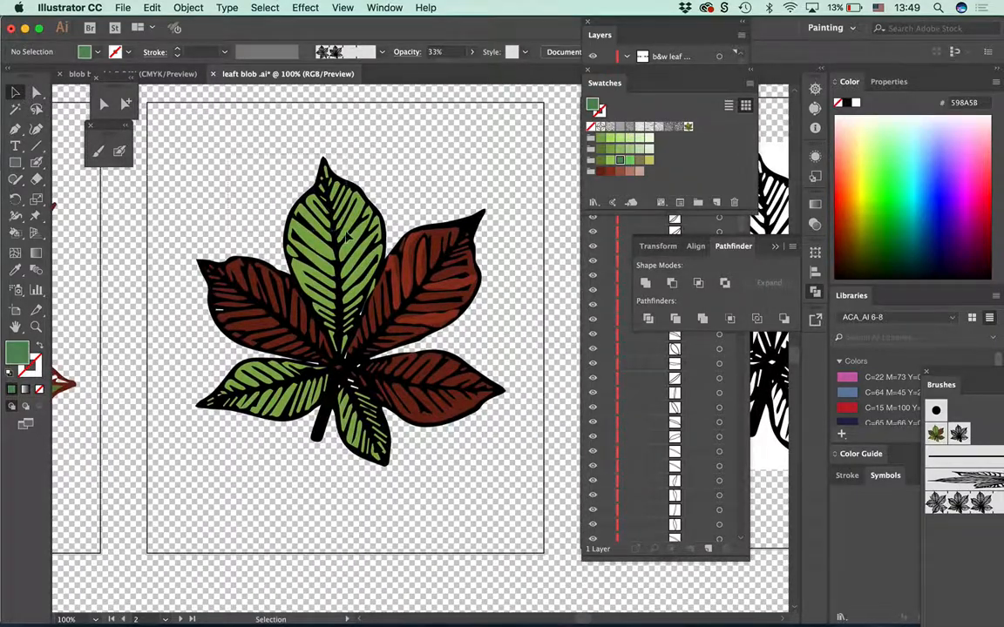
click(315, 209)
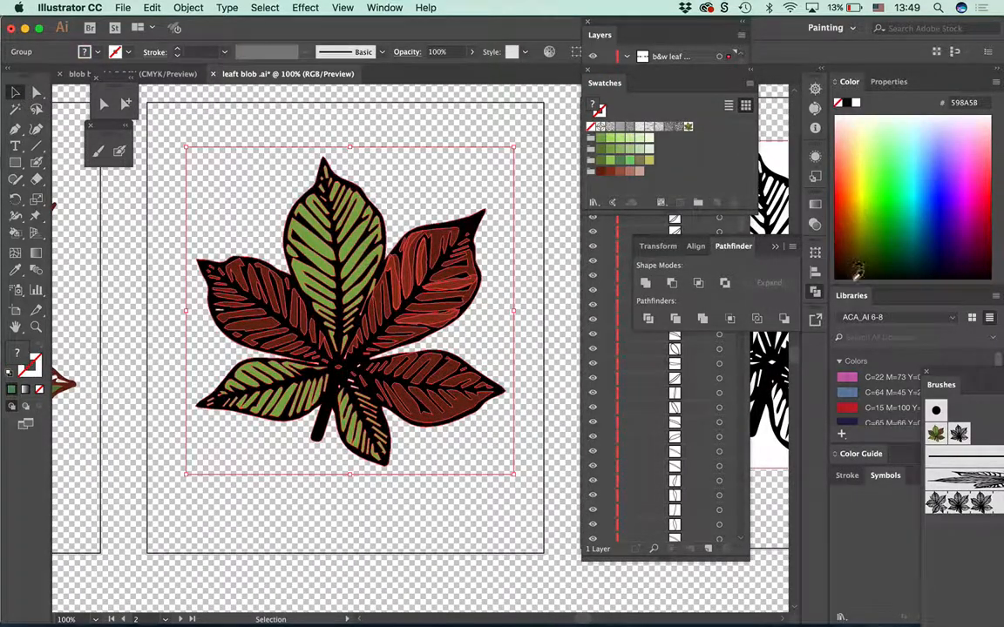
mouse_move(947, 391)
mouse_down()
mouse_move(505, 180)
mouse_move(559, 89)
mouse_up()
click(691, 86)
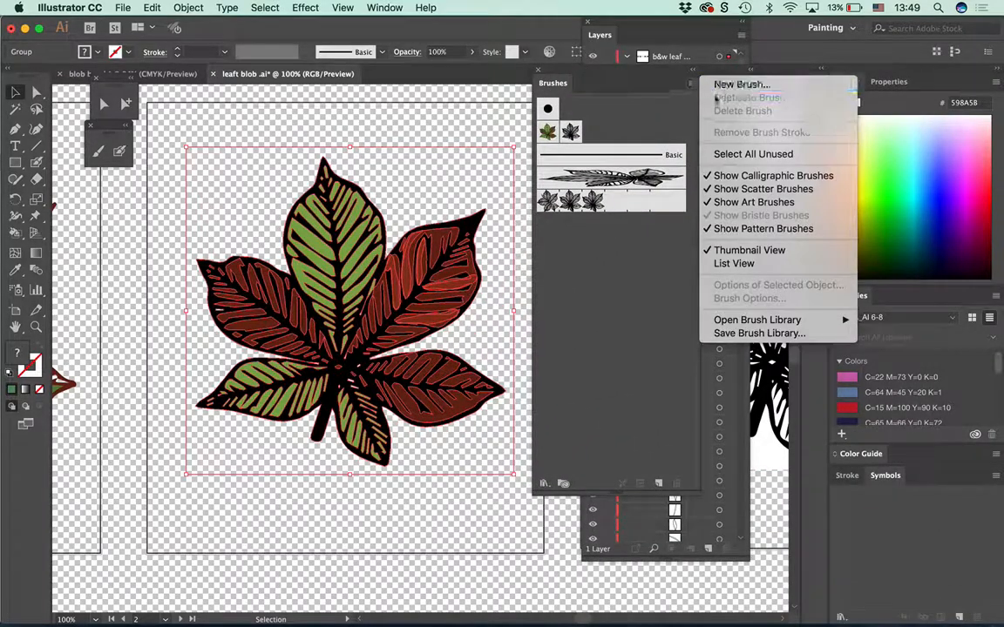
click(732, 84)
click(432, 345)
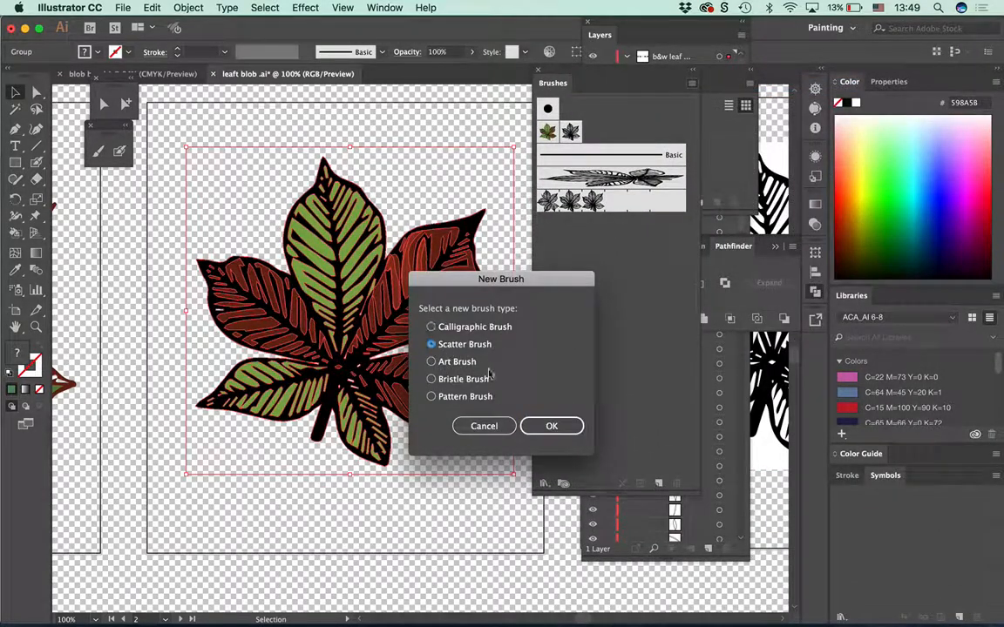
click(551, 426)
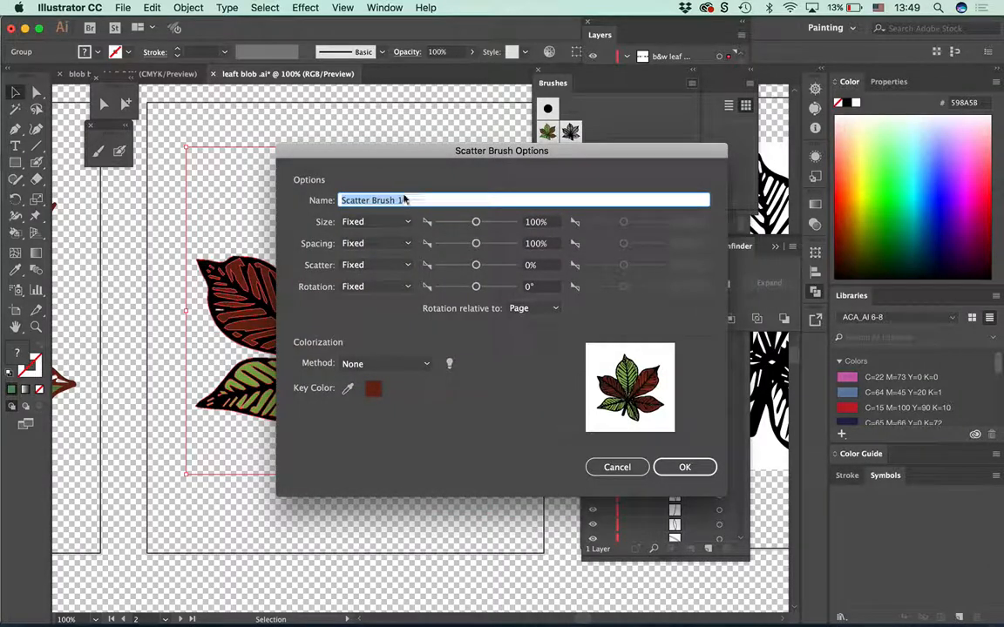
text(color)
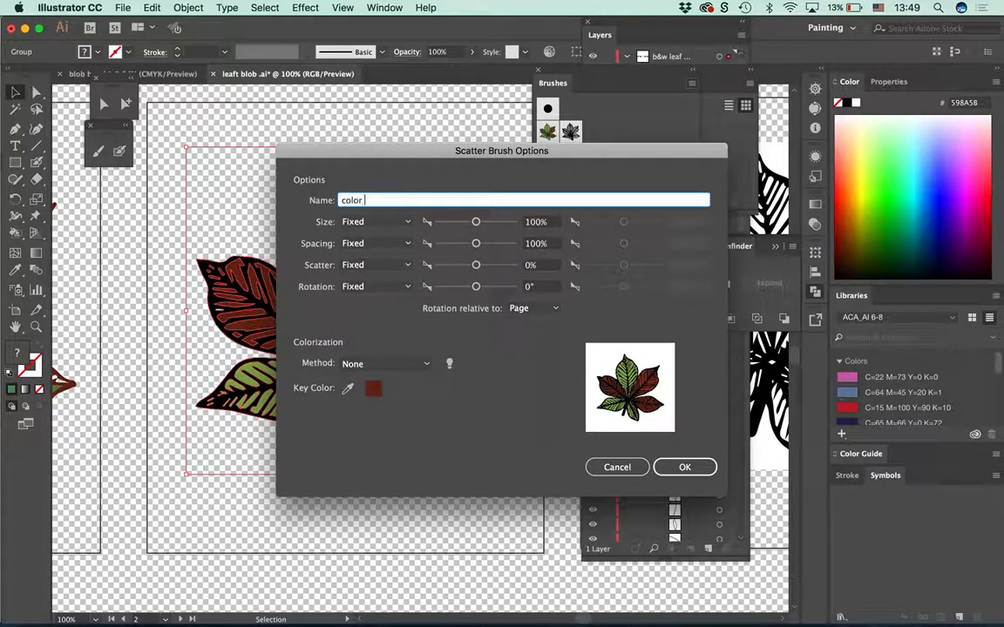
text(af)
key(Return)
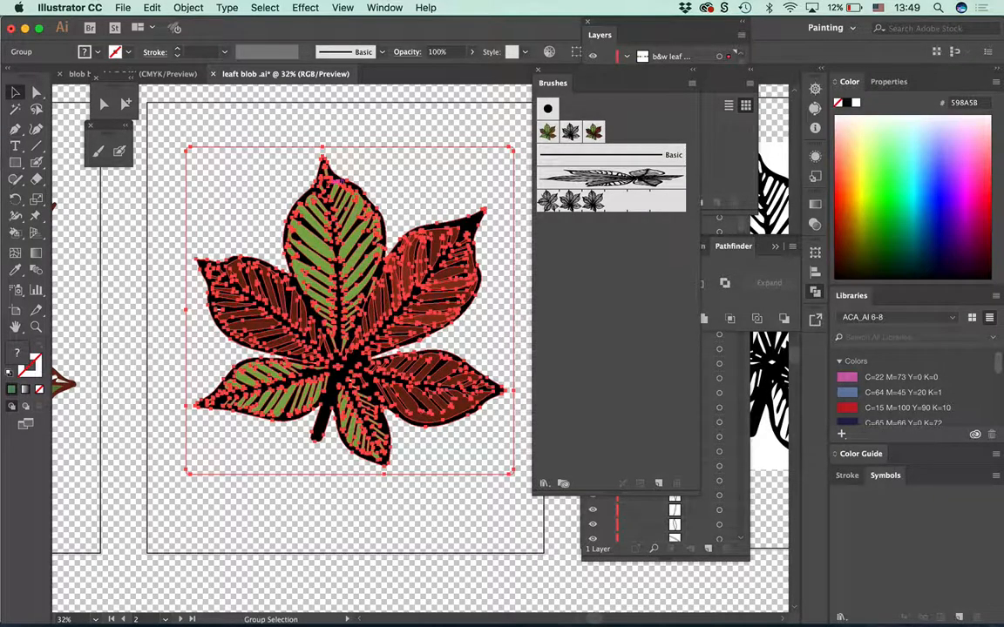
Step: Hide the transparency grid so the leaf artboards have a white background
key(super+alt+0)
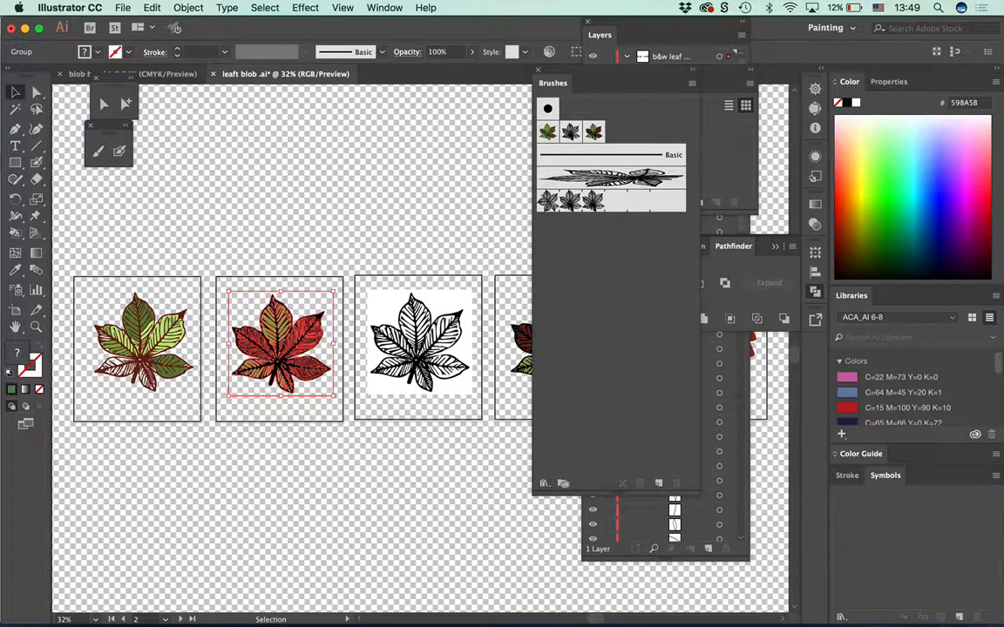
drag(242, 360, 36, 287)
drag(250, 115, 275, 112)
click(343, 7)
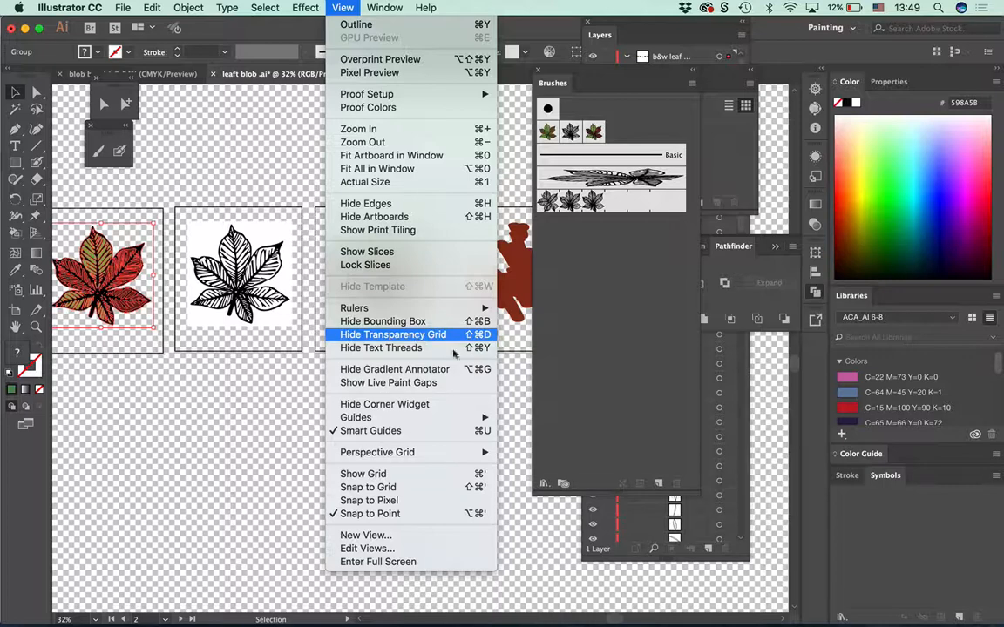
click(416, 338)
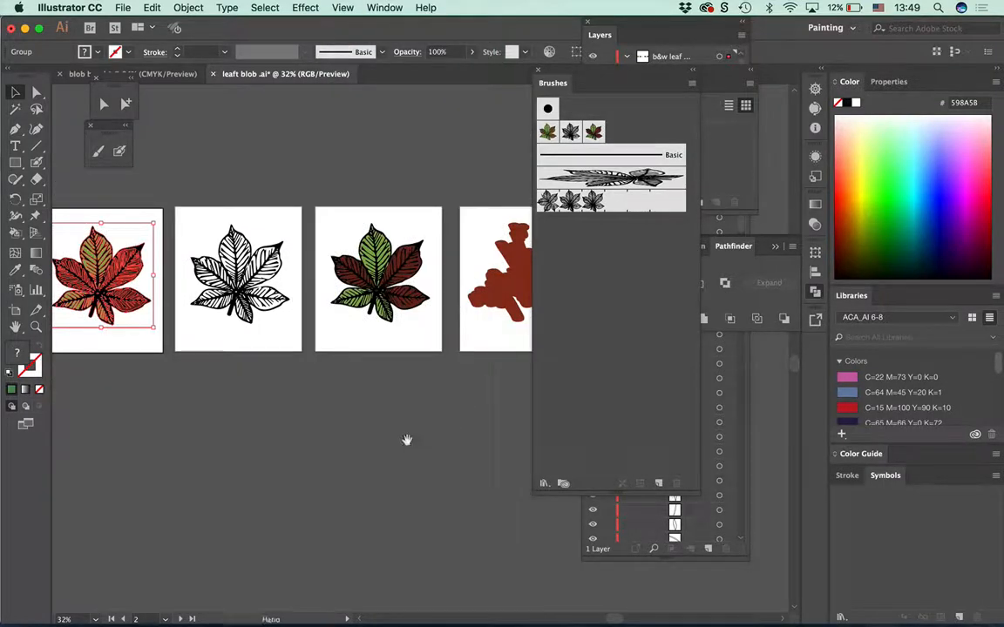
Step: Delete the red-and-green leaf from the fourth artboard and switch to the Line Segment tool
drag(406, 439, 247, 473)
key(super+shift+v)
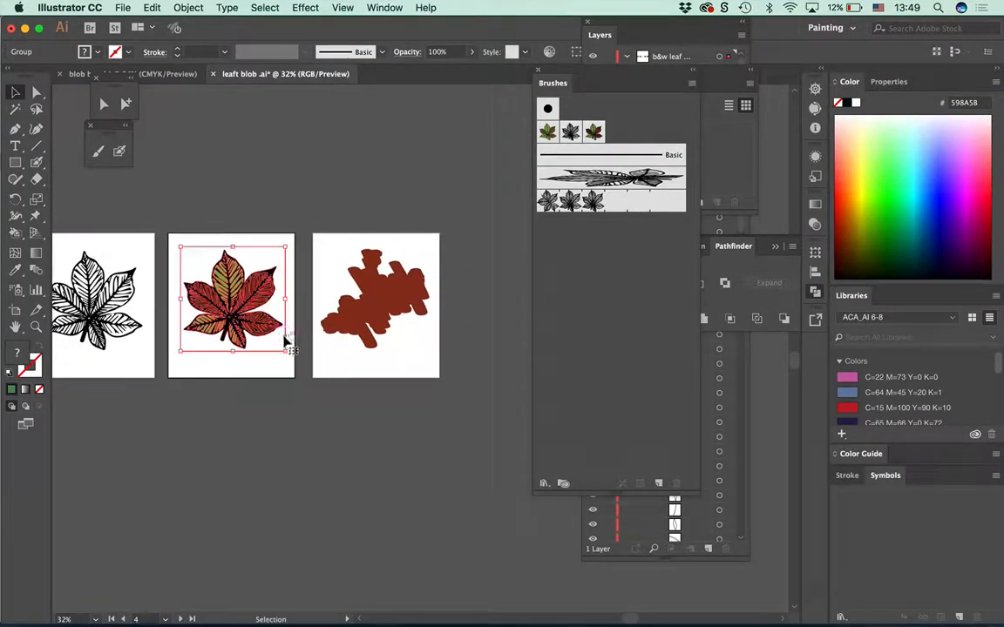
key(backslash)
key(Delete)
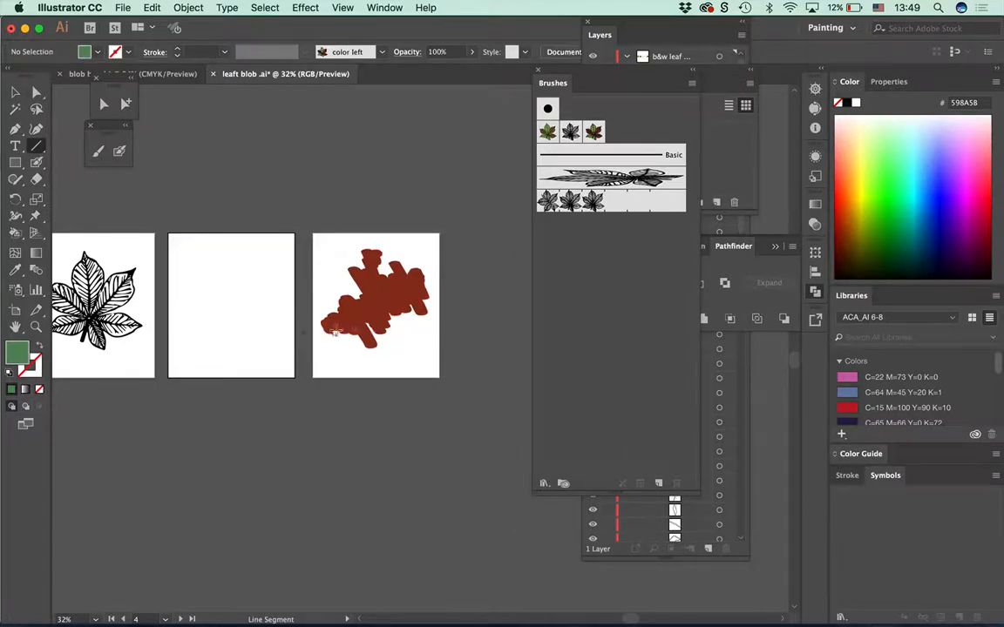
Step: Delete the dark red brush blob from the last artboard and the black line-art leaf from the third artboard
click(383, 324)
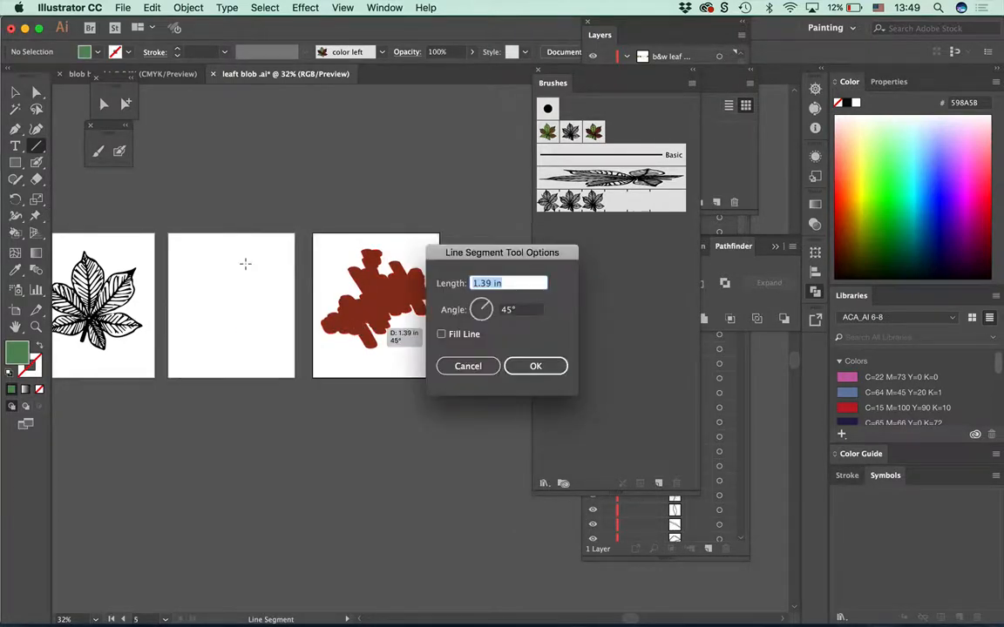
click(462, 365)
click(15, 91)
click(395, 318)
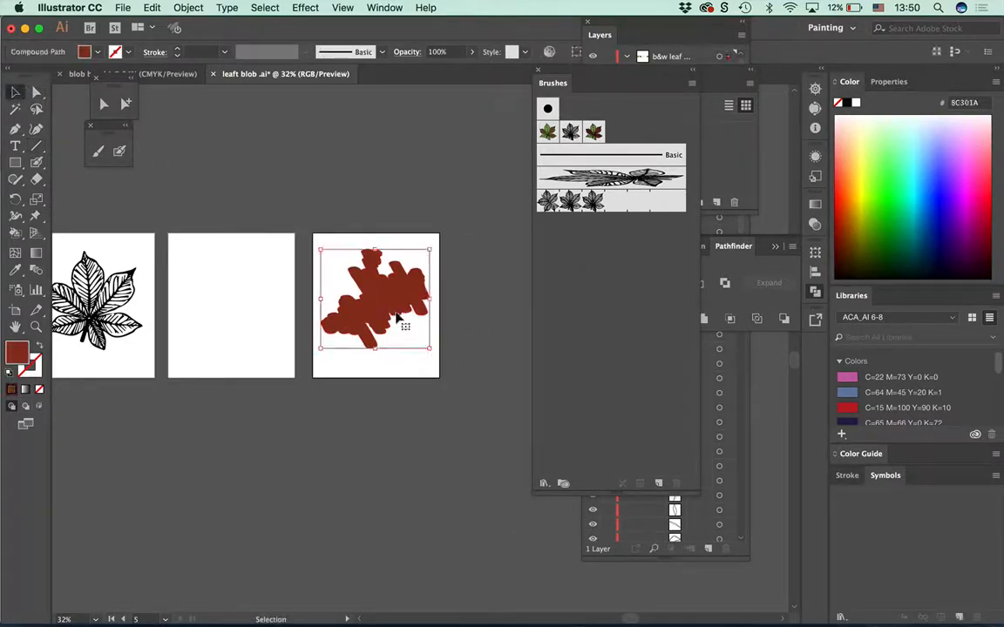
key(Delete)
click(96, 296)
key(Delete)
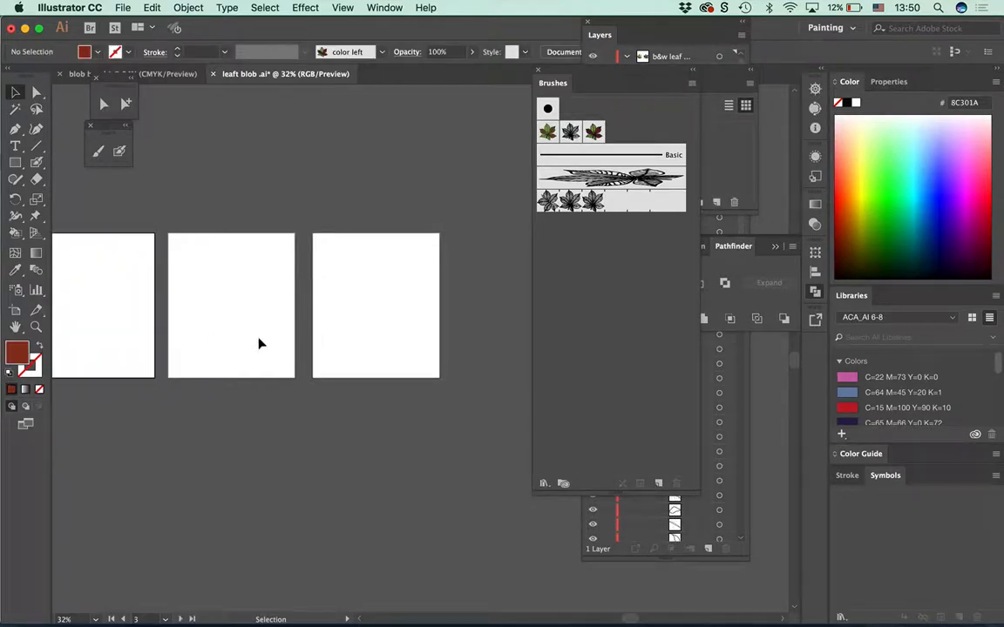
Step: Paint a wavy stroke with the Line art leaf scatter brush across the upper part of the empty third artboard
scroll(405, 356, up, 2)
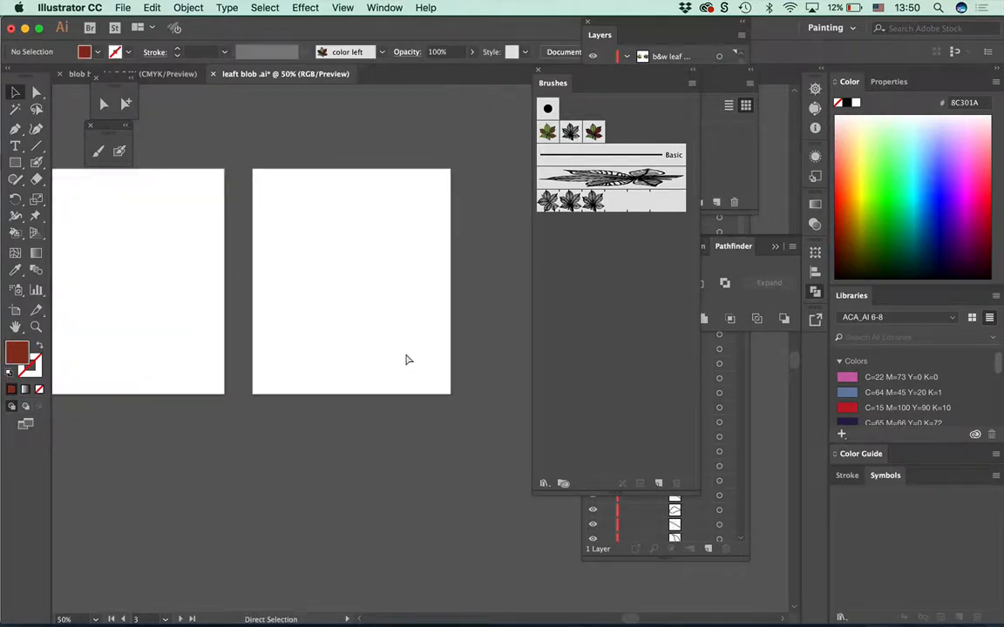
scroll(405, 357, up, 1)
scroll(348, 417, up, 3)
scroll(287, 331, left, 5)
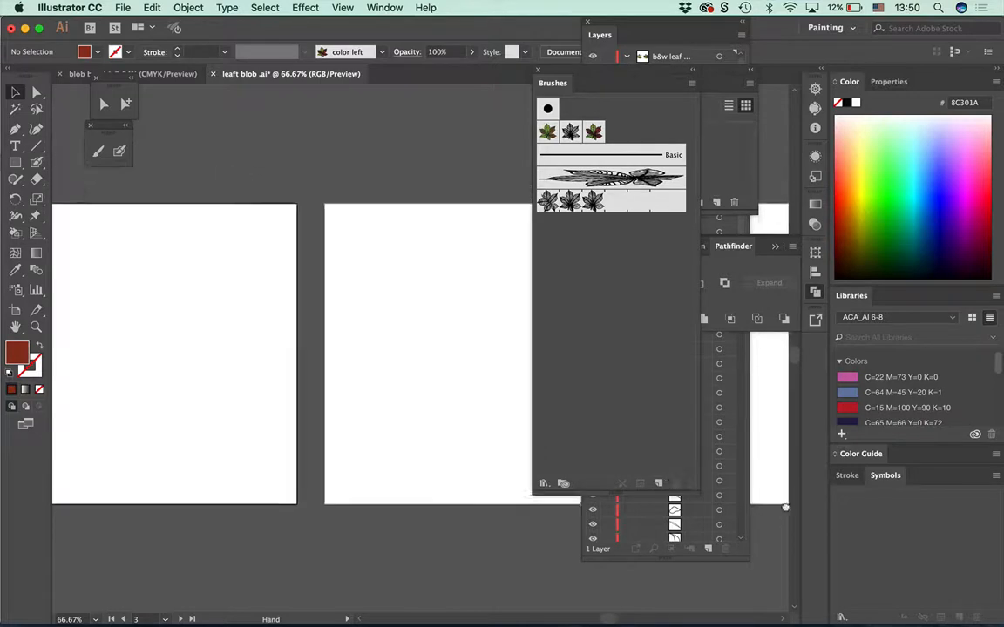
key(super+z)
scroll(287, 331, right, 5)
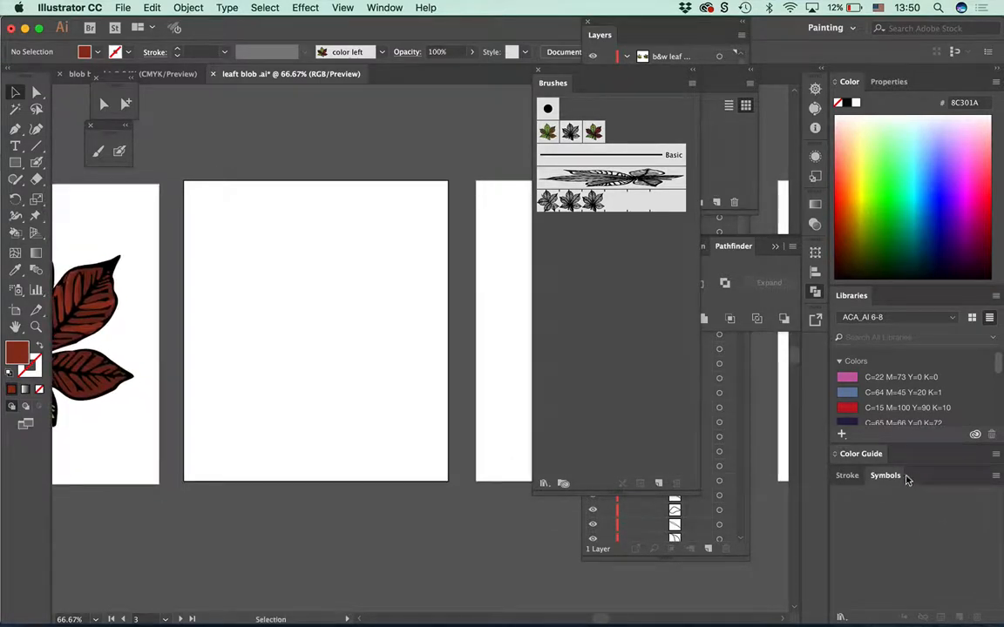
click(35, 162)
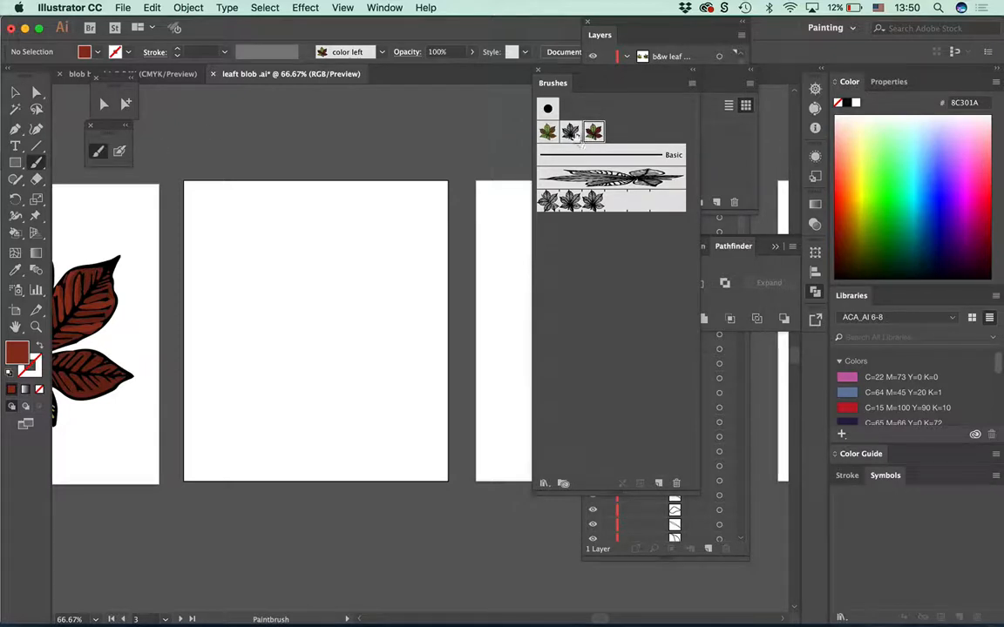
click(570, 132)
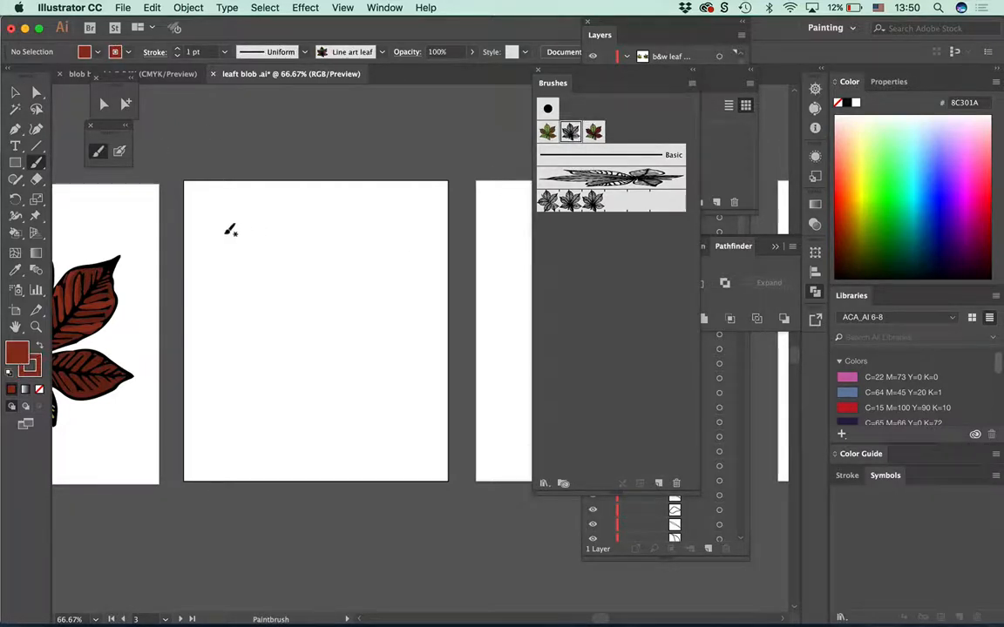
mouse_move(216, 214)
mouse_down()
mouse_move(247, 218)
mouse_move(318, 197)
mouse_move(405, 213)
mouse_move(416, 229)
mouse_up()
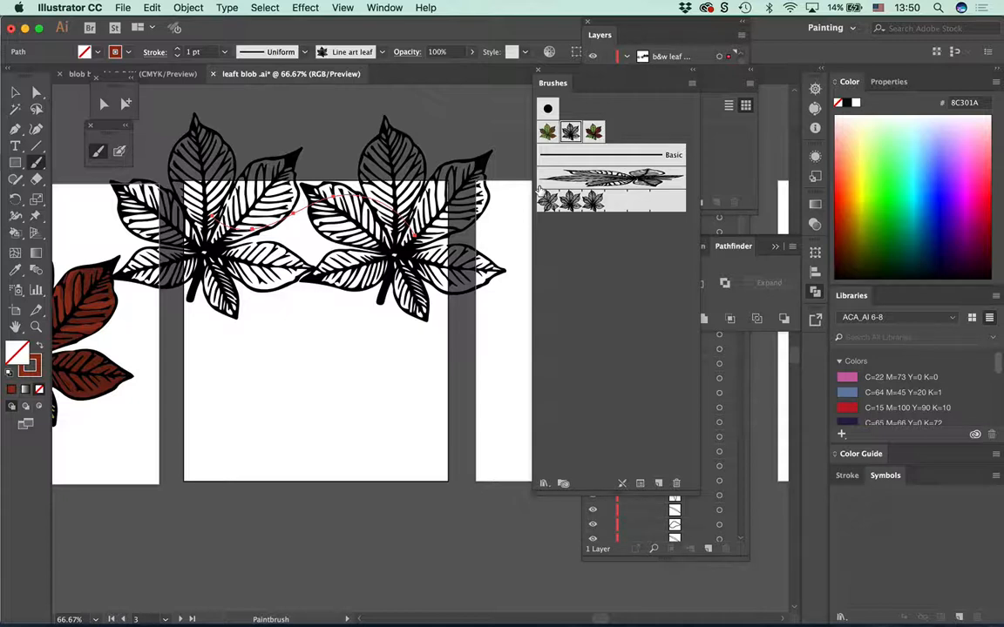
Step: Try reducing the Line art leaf scatter brush's size to 23% with preview enabled
double_click(573, 132)
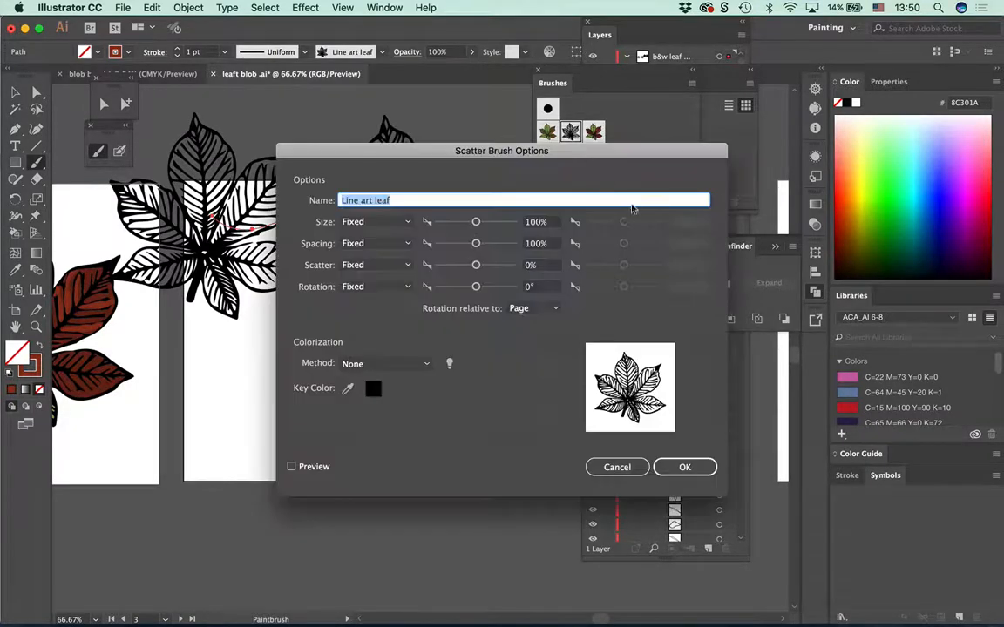
mouse_move(570, 148)
mouse_down()
mouse_move(826, 45)
mouse_move(827, 26)
mouse_up()
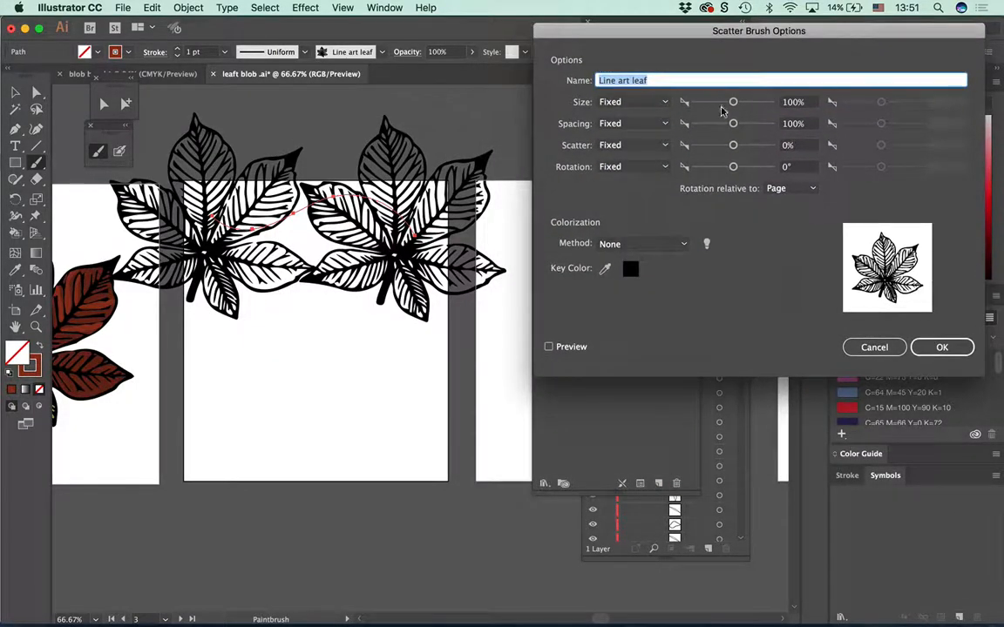
drag(733, 103, 706, 103)
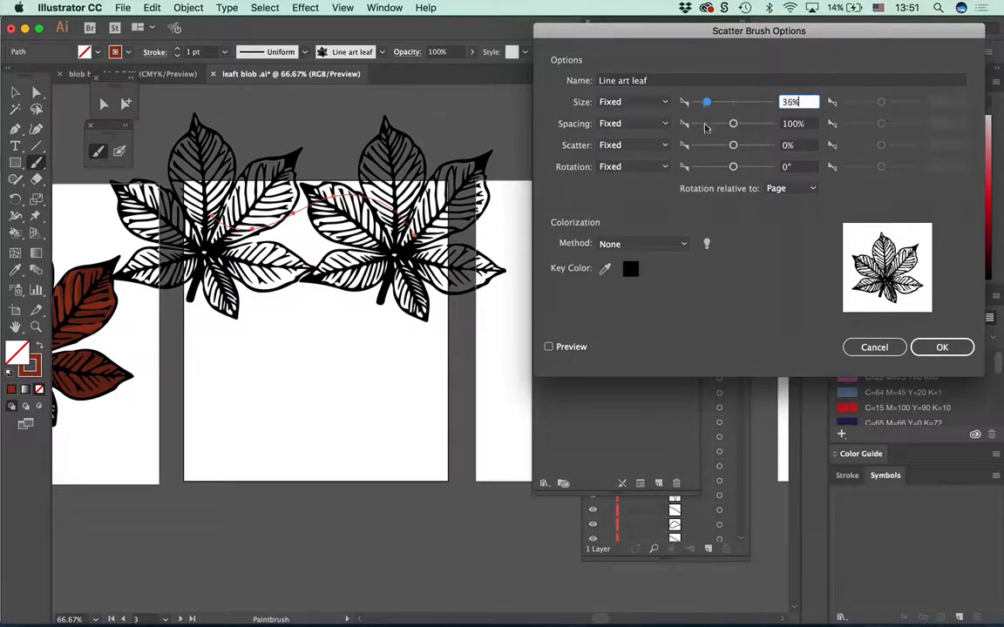
click(547, 346)
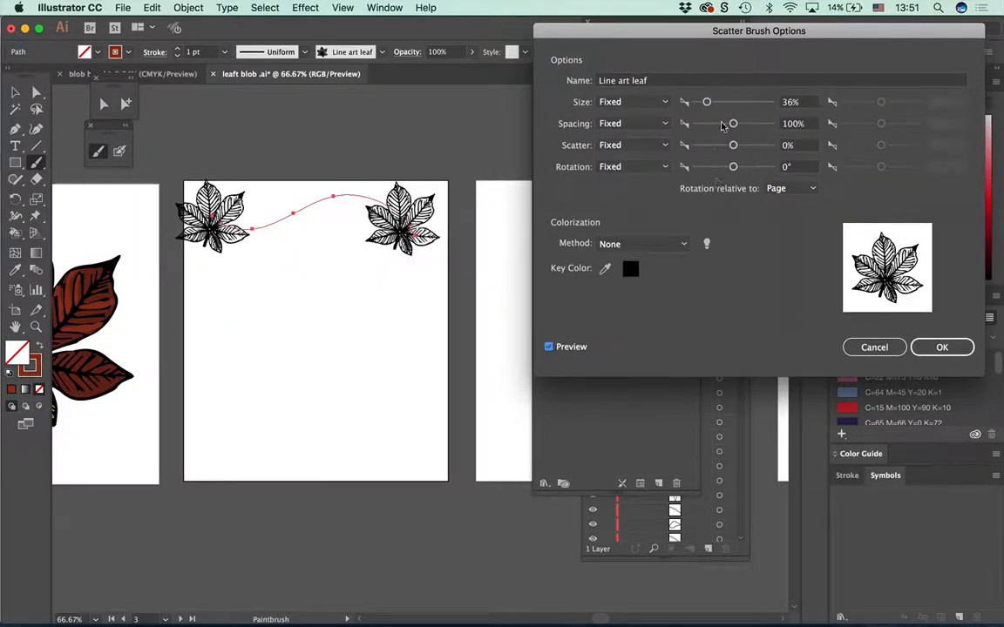
drag(706, 102, 704, 104)
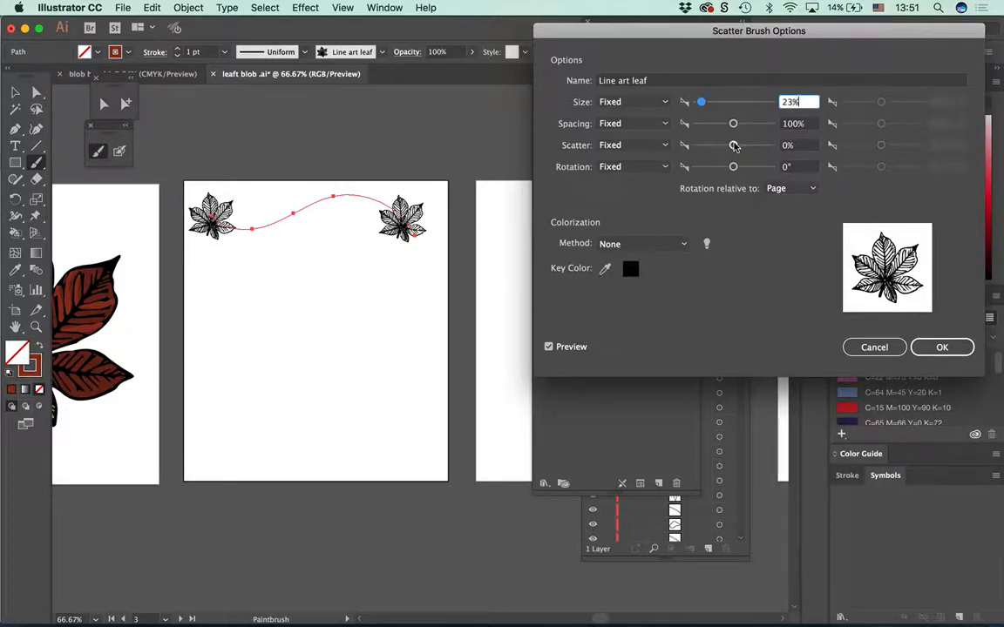
Step: Try a spacing of 38% and a scatter of 0% for the Line art leaf scatter brush
drag(733, 146, 706, 127)
click(800, 148)
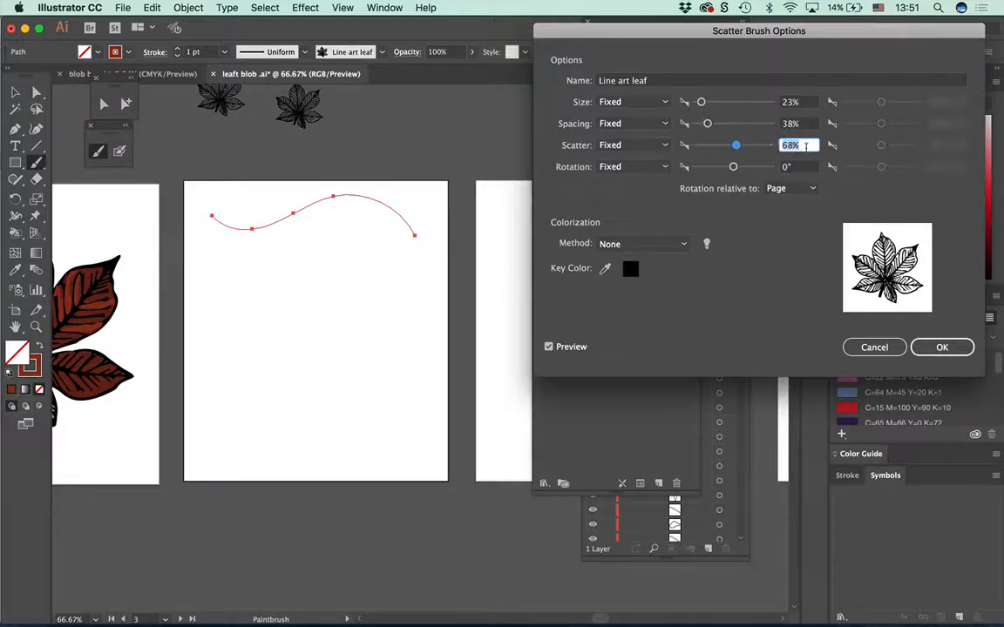
text(1)
key(BackSpace)
text(0)
key(Return)
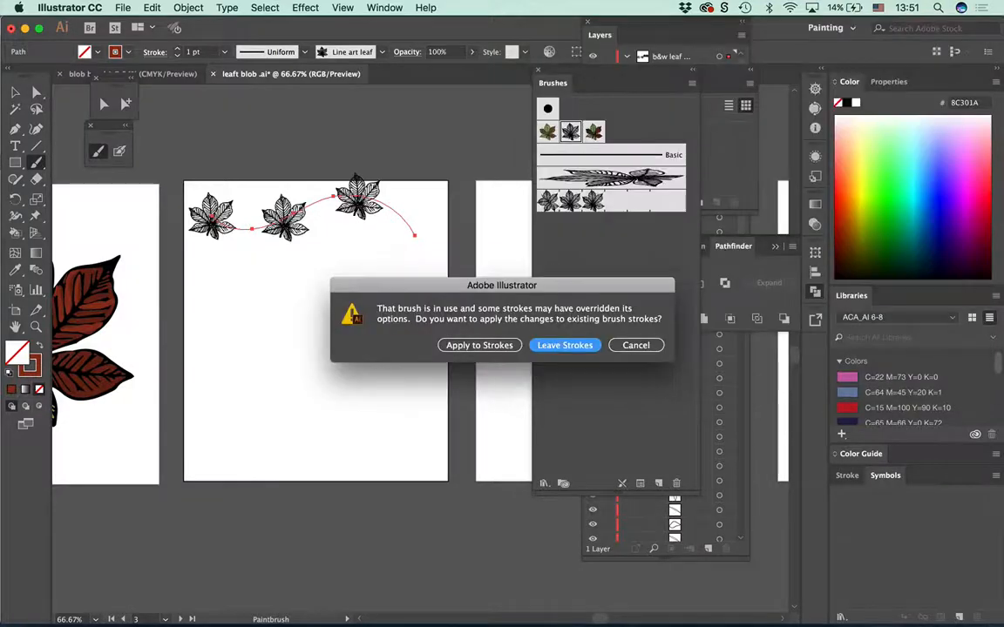
click(479, 345)
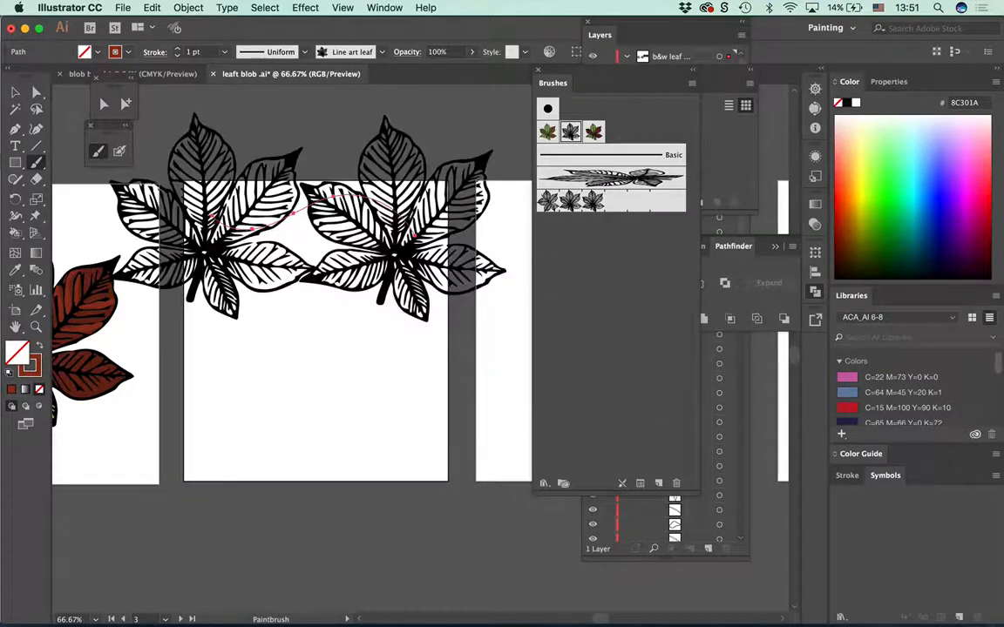
Step: Set the Line art leaf scatter brush to size 24%, spacing 25% and rotation relative to Path, and apply the changes to the existing stroke
double_click(570, 132)
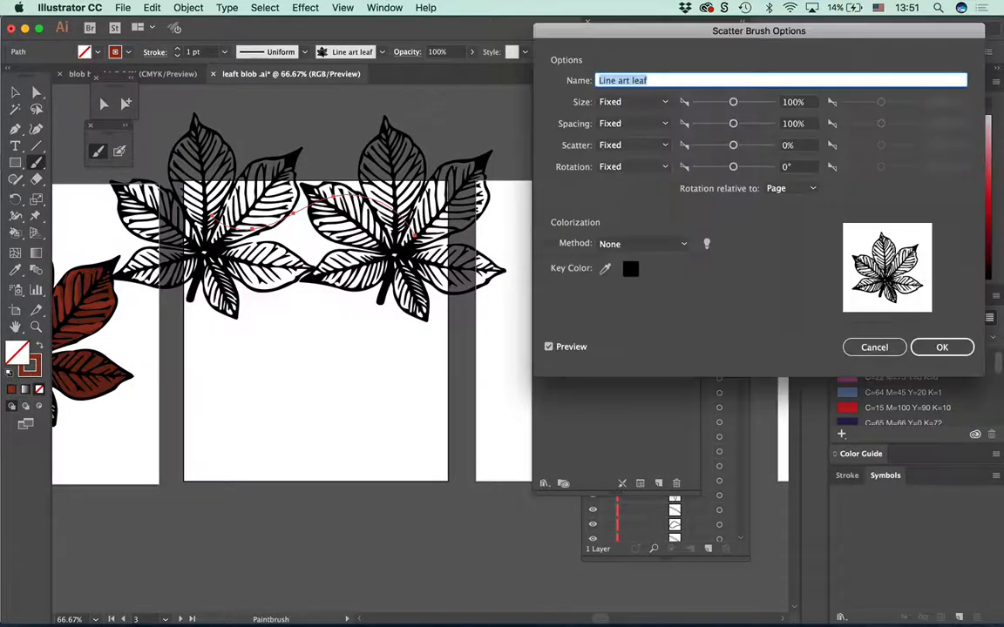
mouse_move(733, 102)
mouse_down()
mouse_move(703, 102)
mouse_move(717, 123)
mouse_move(701, 122)
mouse_move(701, 102)
mouse_up()
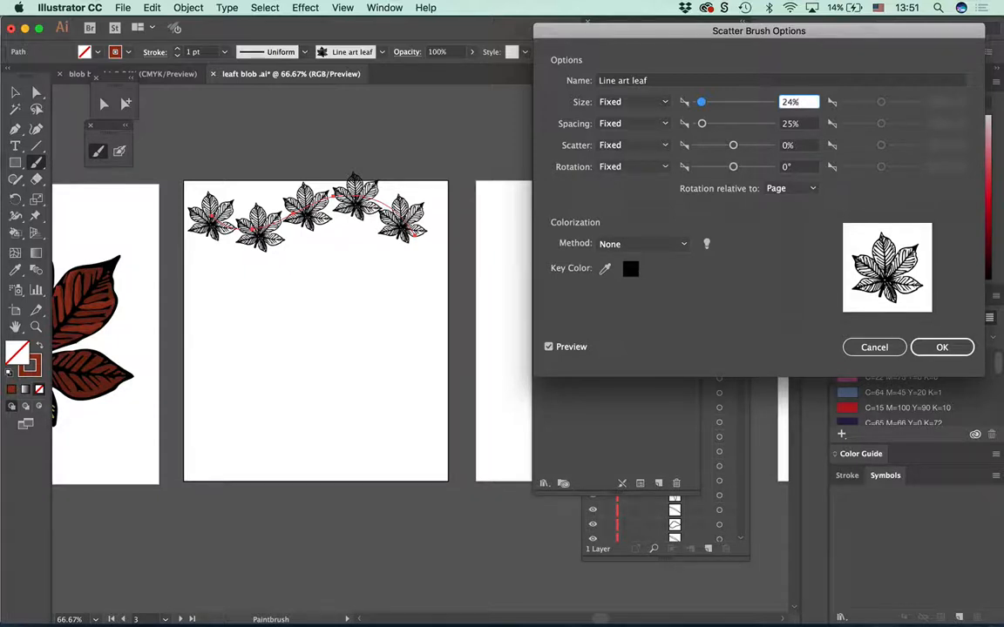
click(790, 189)
click(785, 219)
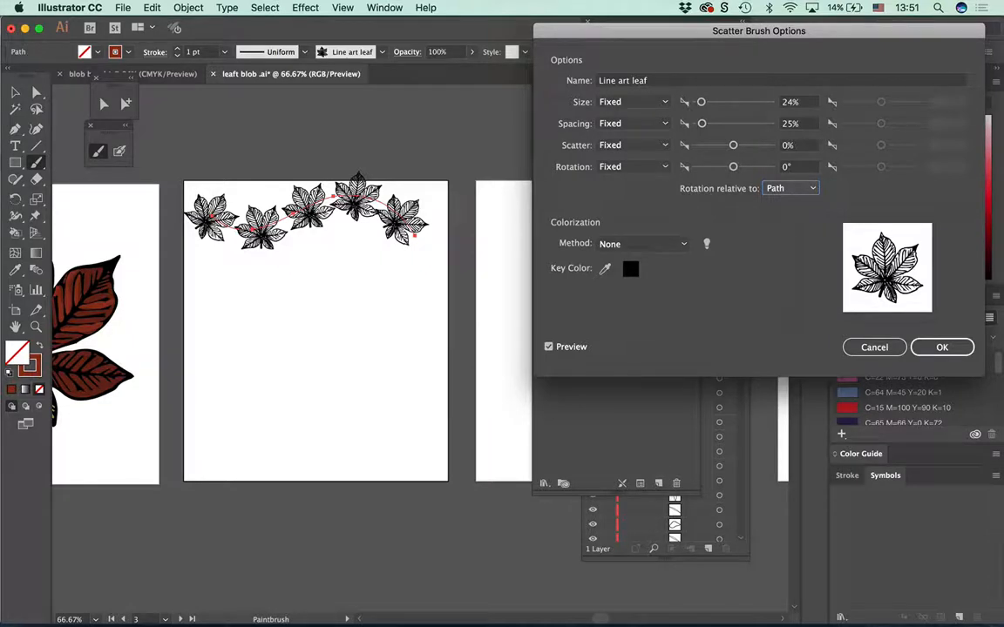
key(Return)
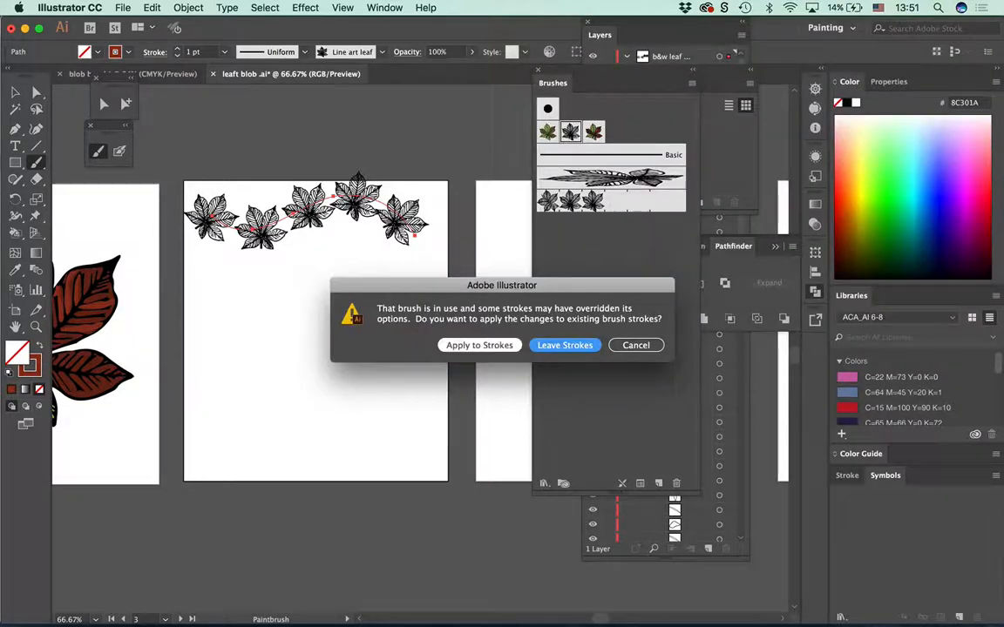
key(Return)
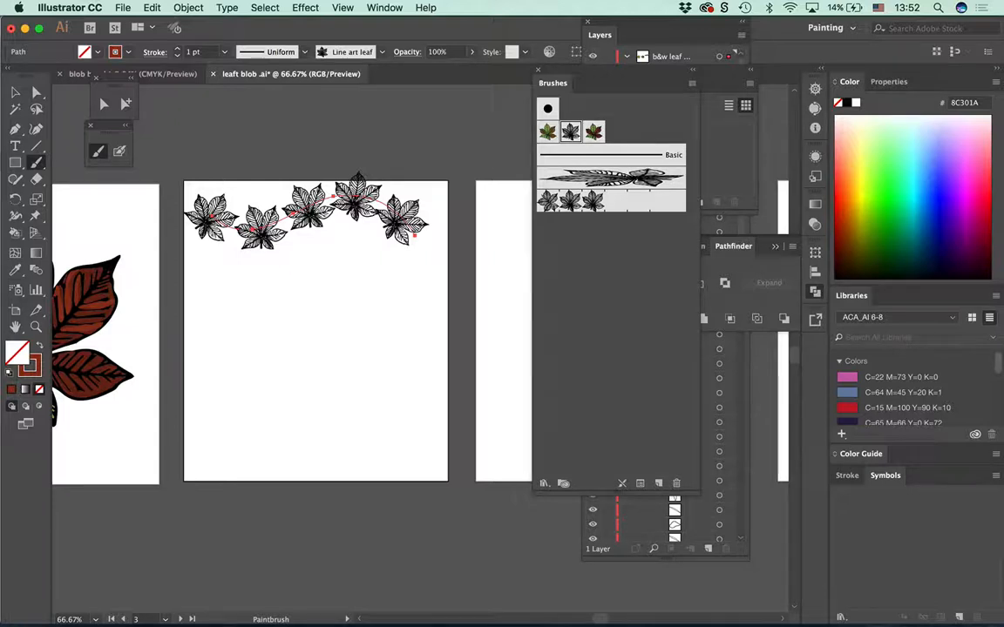
Step: Try the Line art leaf scatter brush on a rounded rectangle drawn below the leaf stroke, and delete the rectangle
click(15, 162)
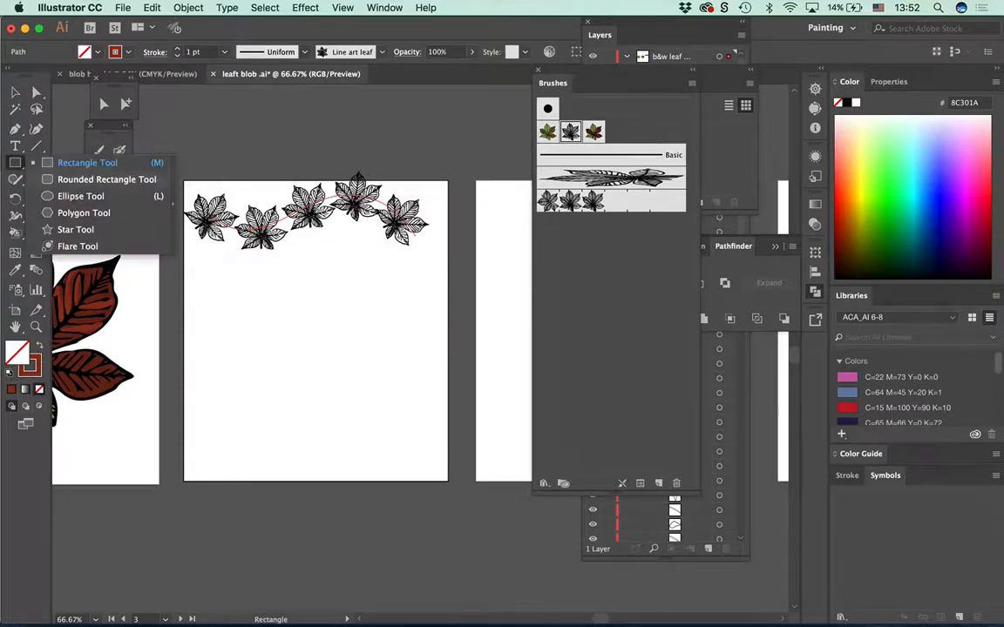
click(106, 179)
drag(232, 285, 396, 431)
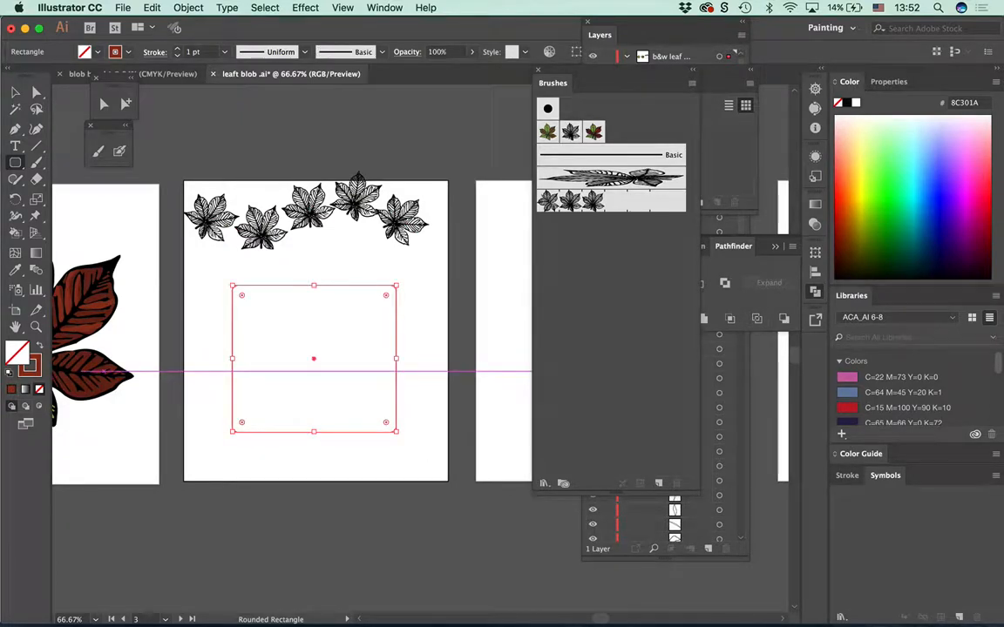
click(570, 201)
click(571, 132)
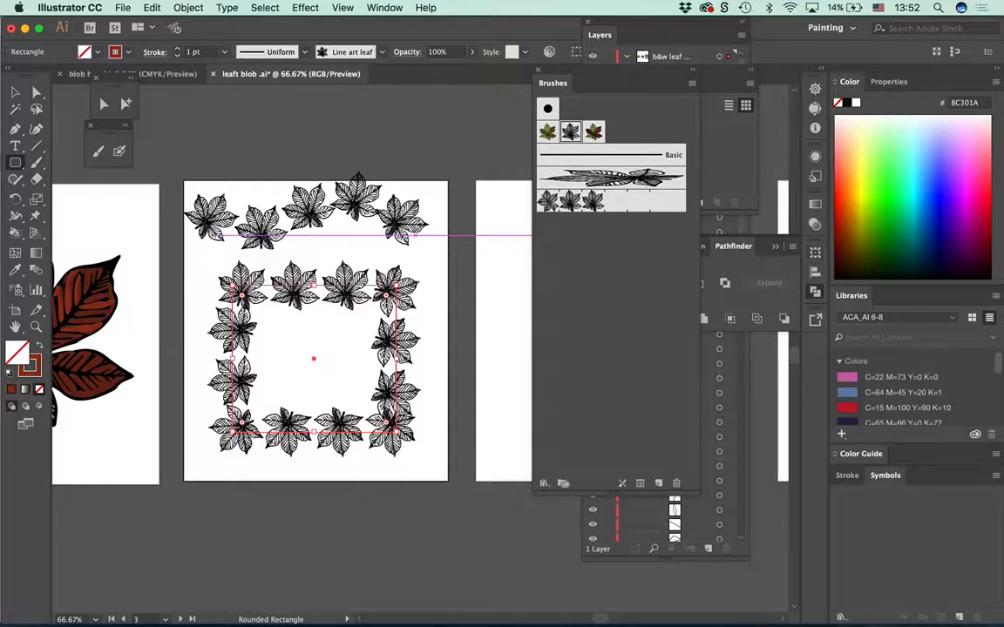
key(Delete)
Step: Paint a wavy vertical leaf stroke on the third artboard, try the line art leaf art brush on it, and delete it
key(b)
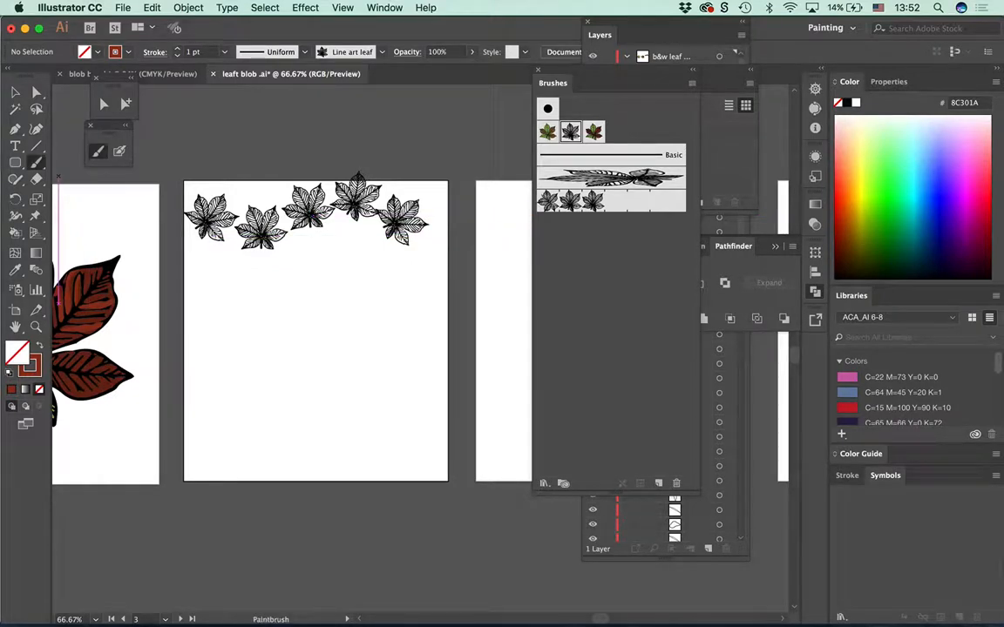
mouse_move(359, 258)
mouse_down()
mouse_move(392, 291)
mouse_move(381, 403)
mouse_move(396, 434)
mouse_up()
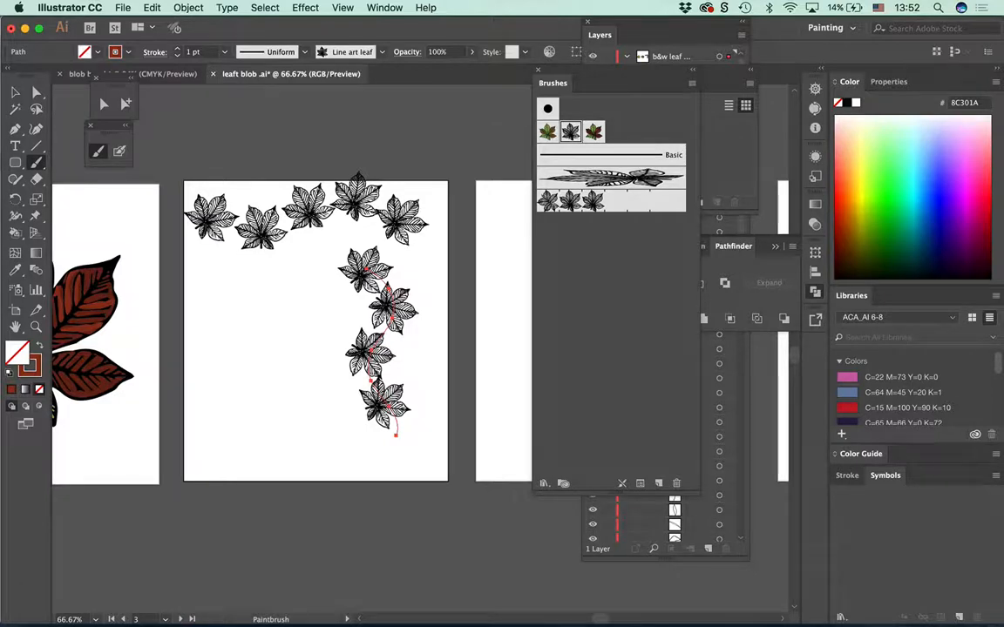
click(610, 178)
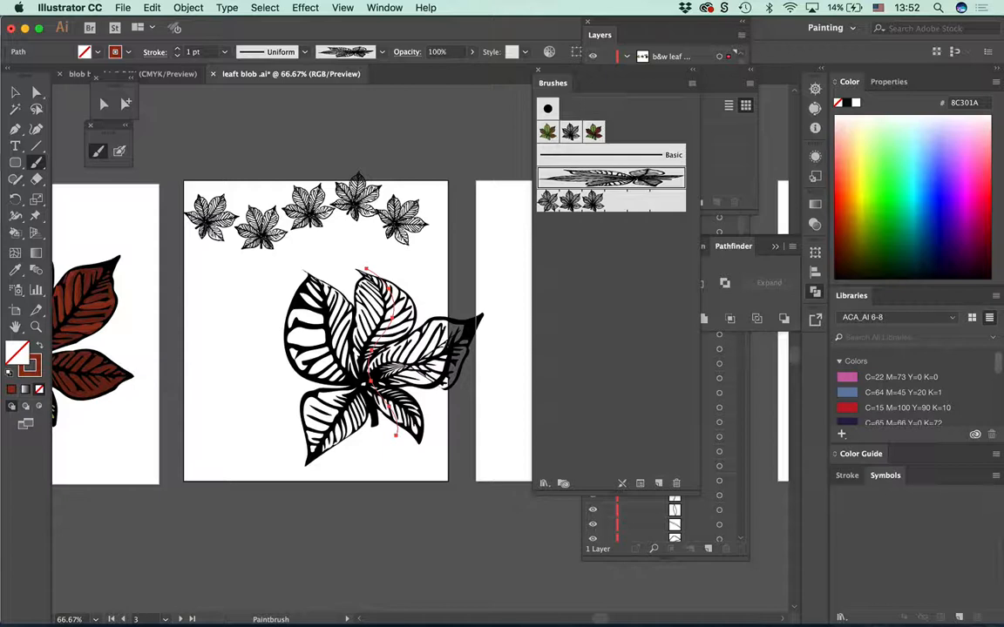
key(Delete)
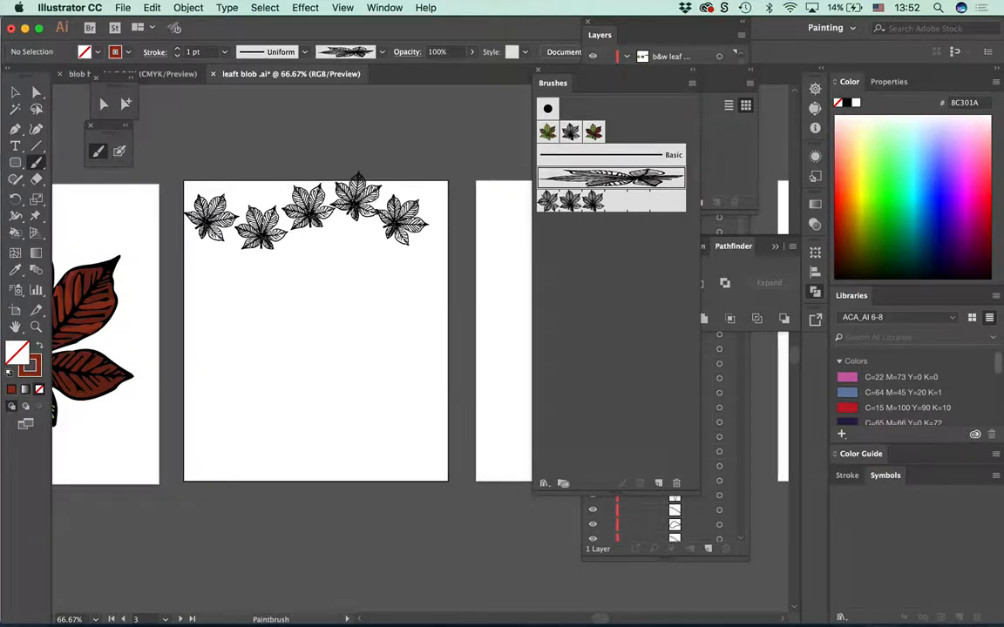
Step: Paint a short curved stroke with the line art leaf art brush, and reduce the brush's width to 23% with preview enabled
mouse_move(349, 261)
mouse_down()
mouse_move(407, 287)
mouse_move(427, 337)
mouse_up()
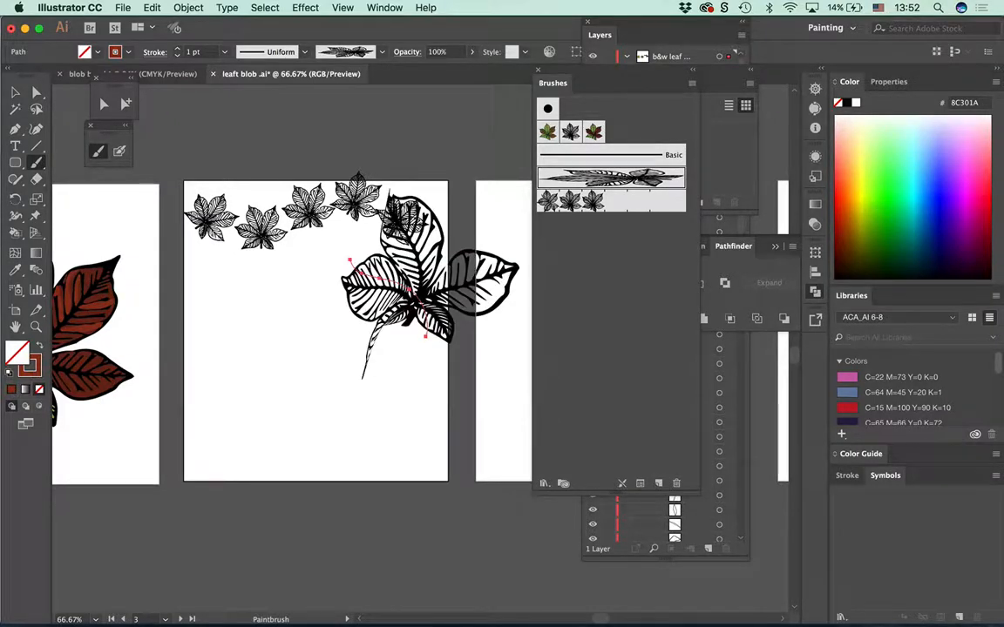
double_click(611, 178)
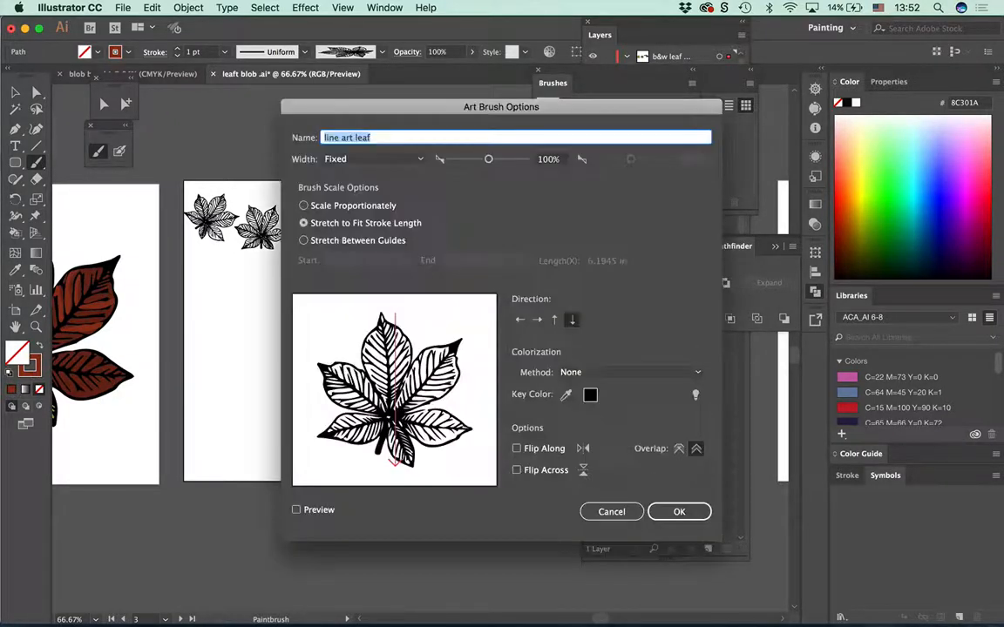
drag(487, 159, 458, 158)
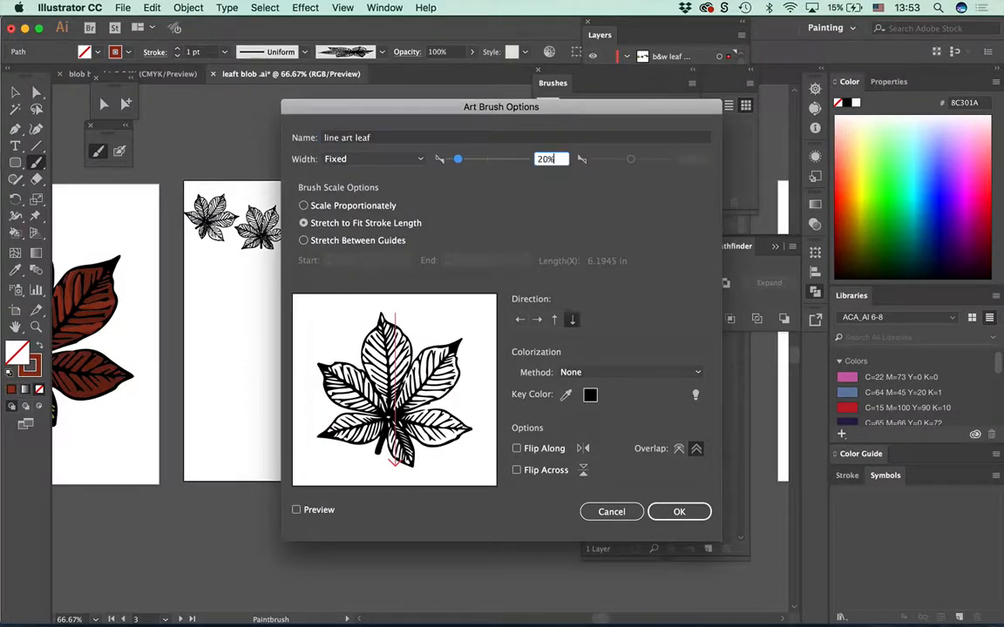
click(296, 509)
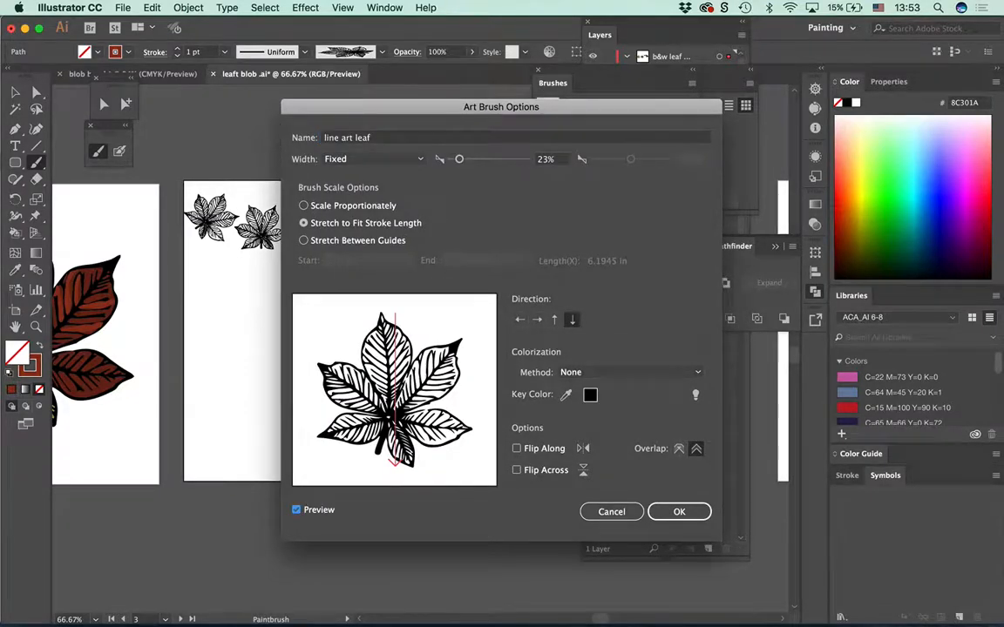
Step: Try the line art leaf brush at a width of 32%, keeping the artboard in view for the preview
mouse_move(501, 106)
mouse_down()
mouse_move(800, 24)
mouse_move(743, 24)
mouse_up()
click(794, 76)
key(Up)
key(Up)
key(Up)
key(Up)
key(Up)
key(Up)
key(Up)
key(Up)
key(Up)
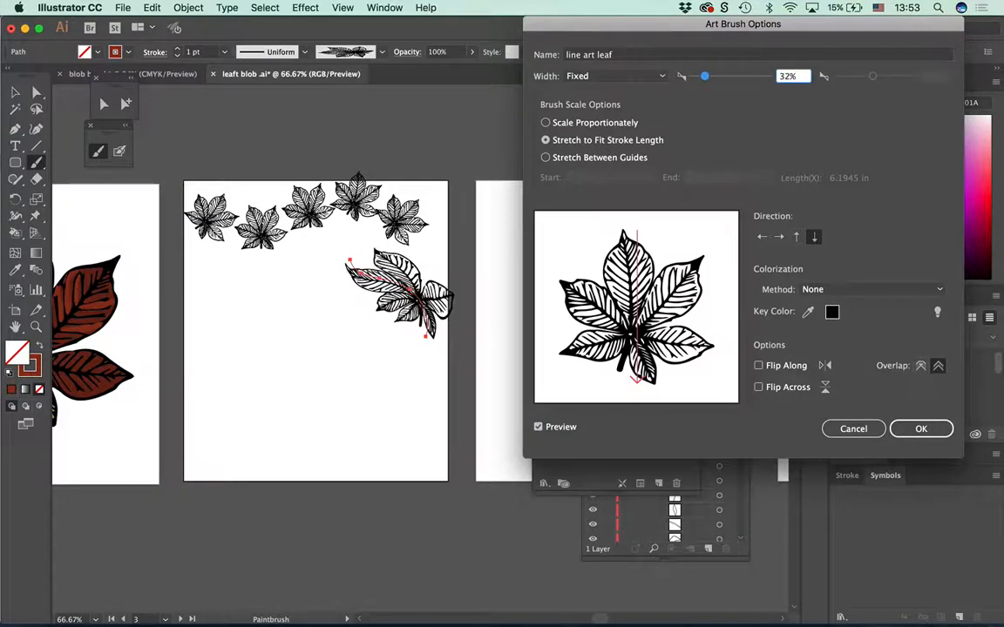
Step: Set the line art leaf art brush's width to 13% and leave the existing strokes as they are
key(Down)
key(Down)
key(Down)
key(Down)
key(Down)
key(Down)
key(Down)
key(Down)
key(Down)
key(Down)
key(Down)
key(Down)
key(Down)
key(Down)
key(Down)
key(Down)
key(Down)
key(Down)
key(Down)
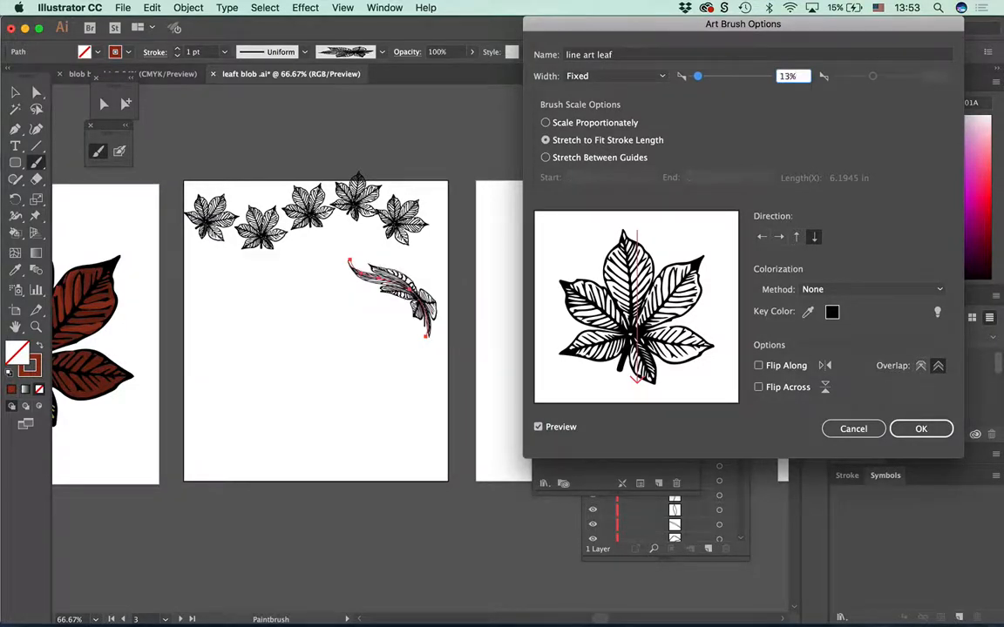
key(Return)
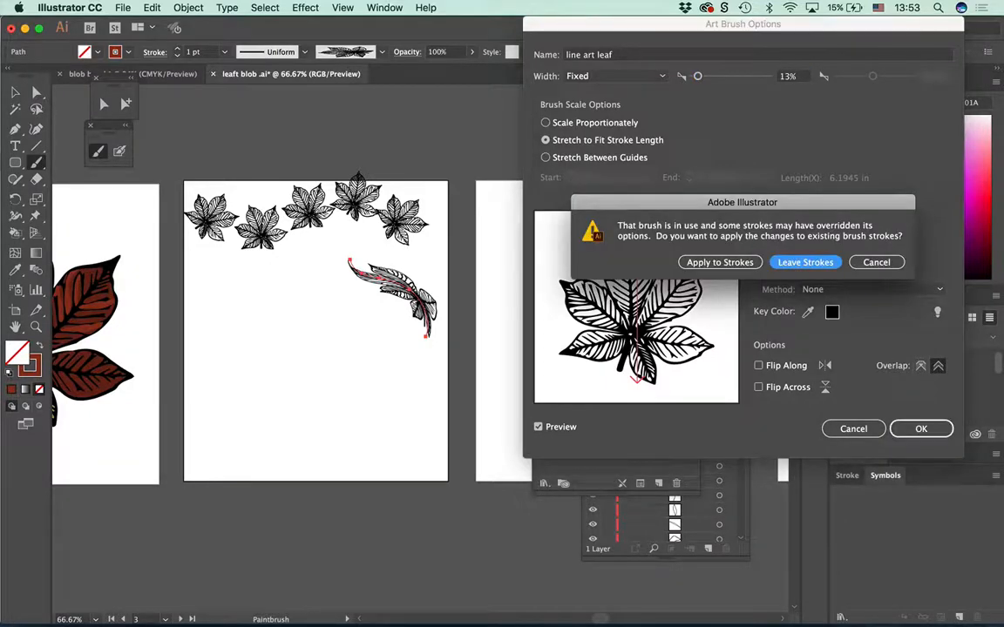
key(Return)
Step: Paint five short leaf strokes in varying directions and lengths across the middle and lower part of the third artboard
drag(315, 275, 281, 332)
mouse_move(348, 341)
mouse_down()
mouse_move(390, 377)
mouse_move(390, 428)
mouse_move(301, 423)
mouse_up()
drag(292, 354, 253, 370)
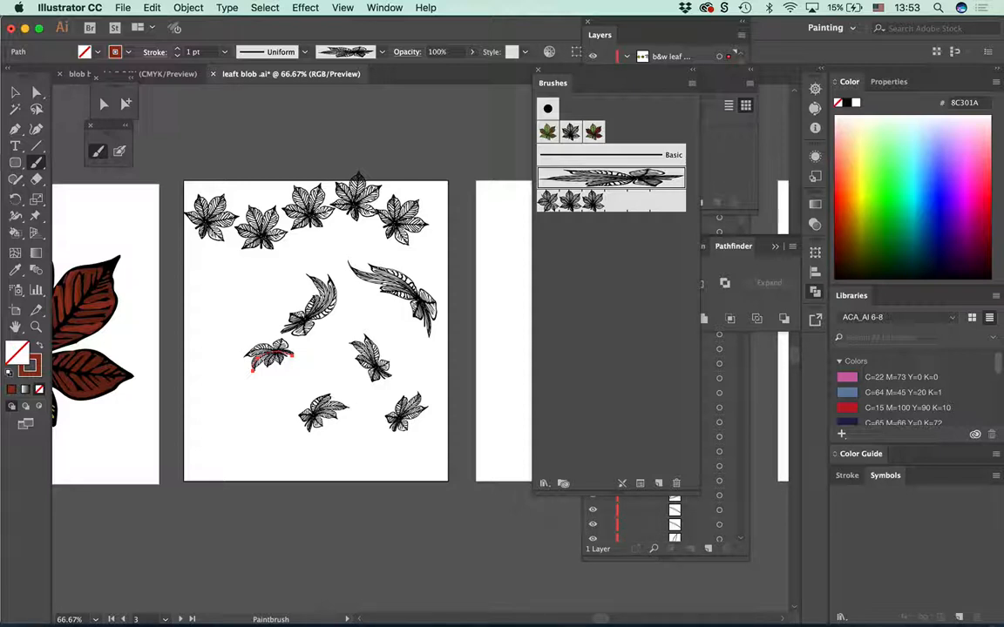
Step: Try a stroke weight of 15 pt on the last painted leaf stroke
click(177, 49)
click(177, 49)
click(177, 49)
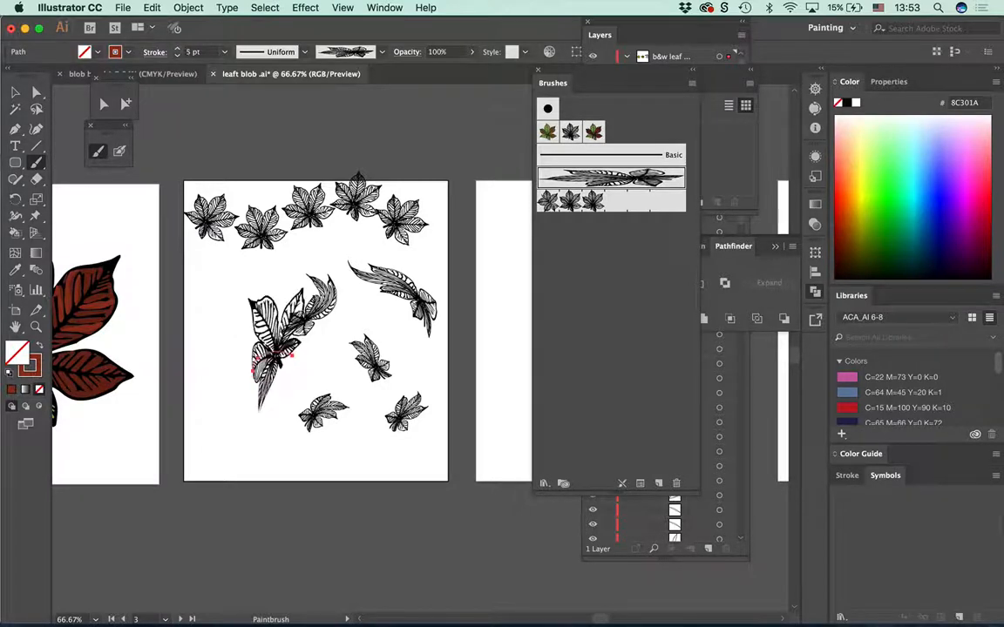
click(177, 49)
click(177, 49)
click(176, 49)
click(177, 49)
click(177, 49)
click(177, 49)
click(177, 49)
click(176, 49)
click(177, 49)
click(177, 49)
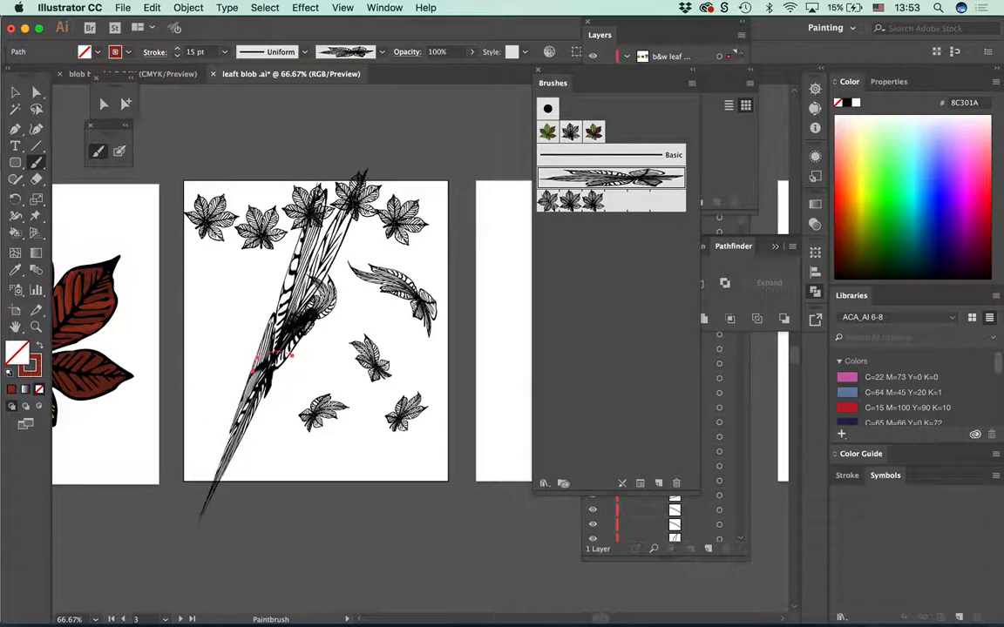
Step: Try a stroke weight of 0.25 pt on the same leaf stroke
key(Down)
key(Down)
key(Down)
key(Down)
key(Down)
key(Down)
key(Down)
key(Down)
key(Down)
key(Down)
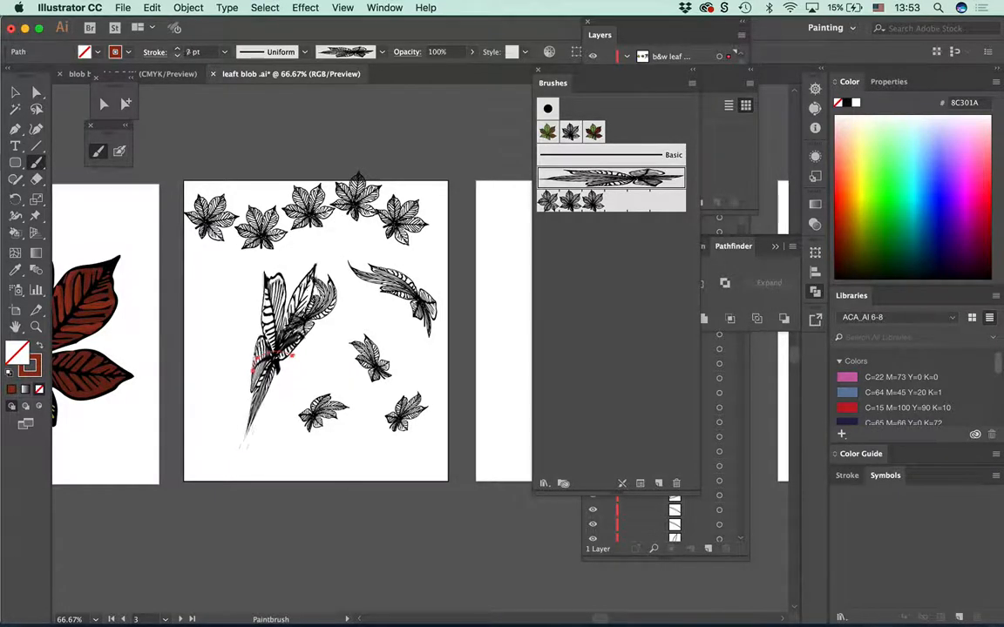
key(Down)
key(Down)
key(Down)
key(Down)
key(Down)
key(Down)
key(Down)
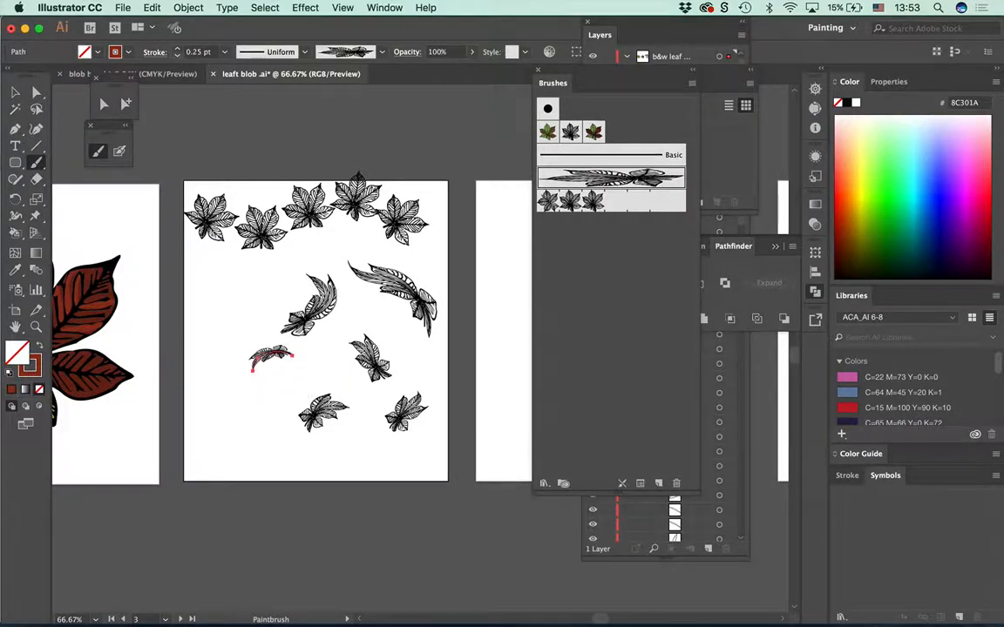
Step: Set the selected leaf stroke's weight to 3 pt and deselect it
key(Up)
key(Up)
key(Up)
key(Up)
key(Up)
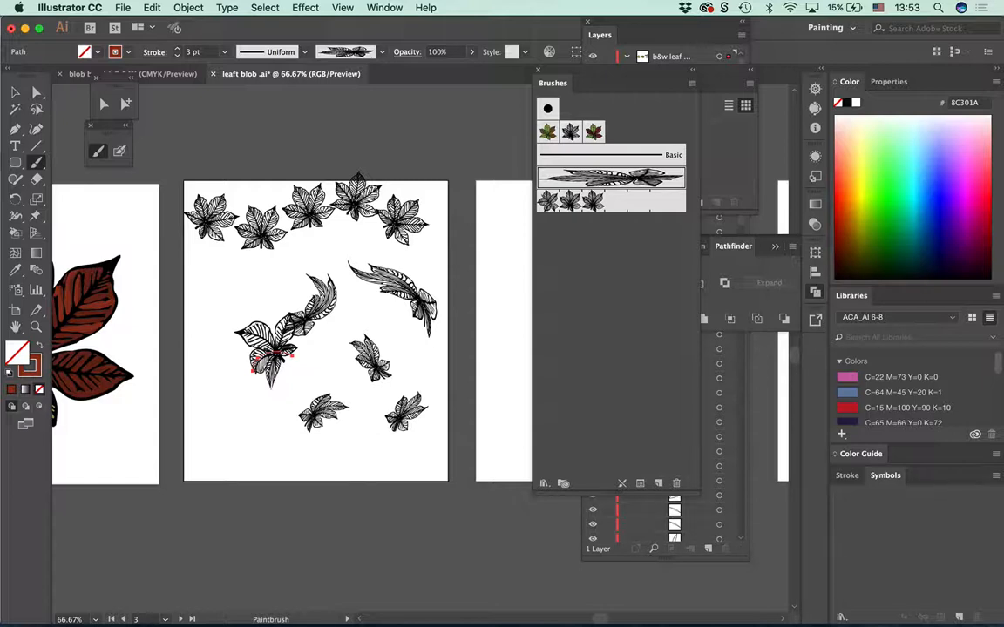
key(v)
click(108, 87)
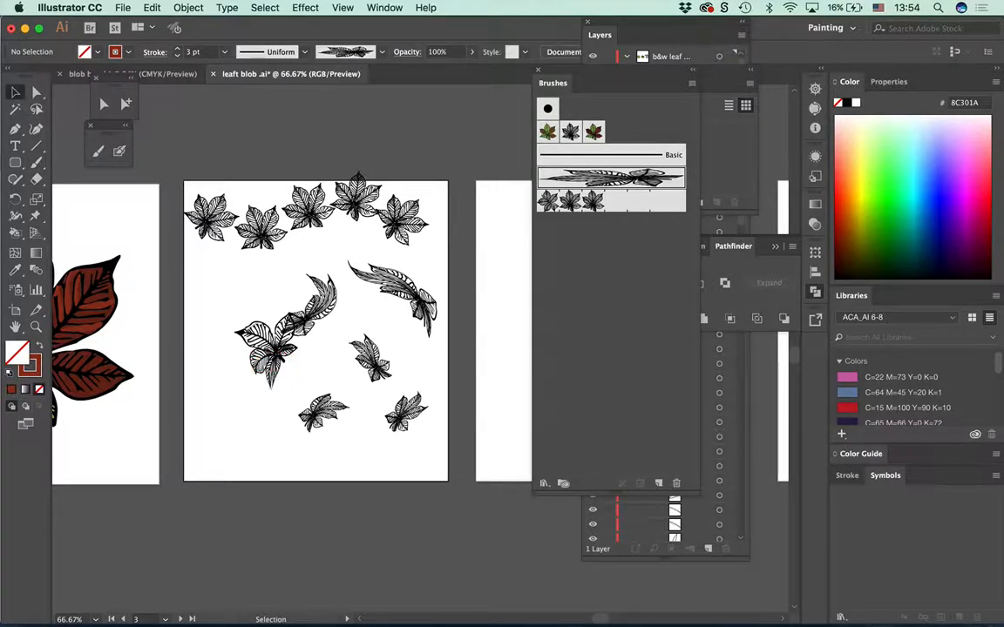
click(692, 83)
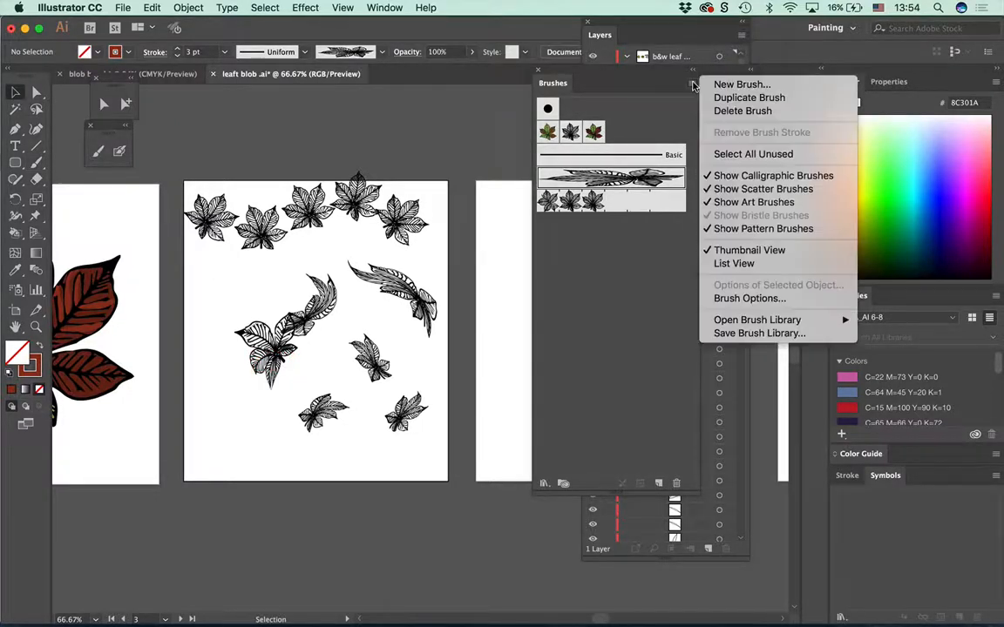
click(779, 85)
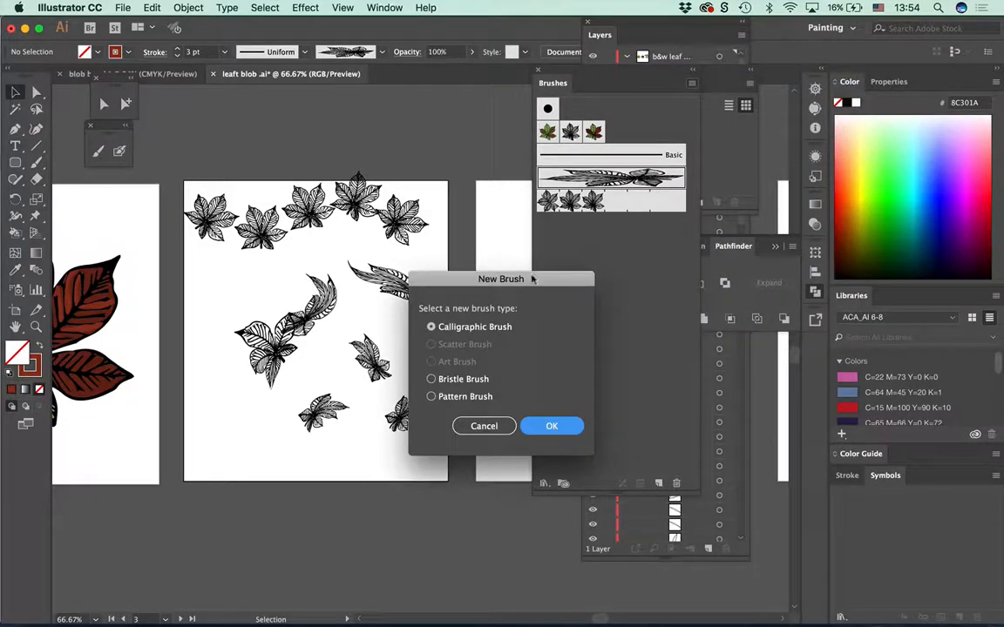
mouse_move(545, 275)
mouse_down()
mouse_move(524, 284)
mouse_move(466, 76)
mouse_up()
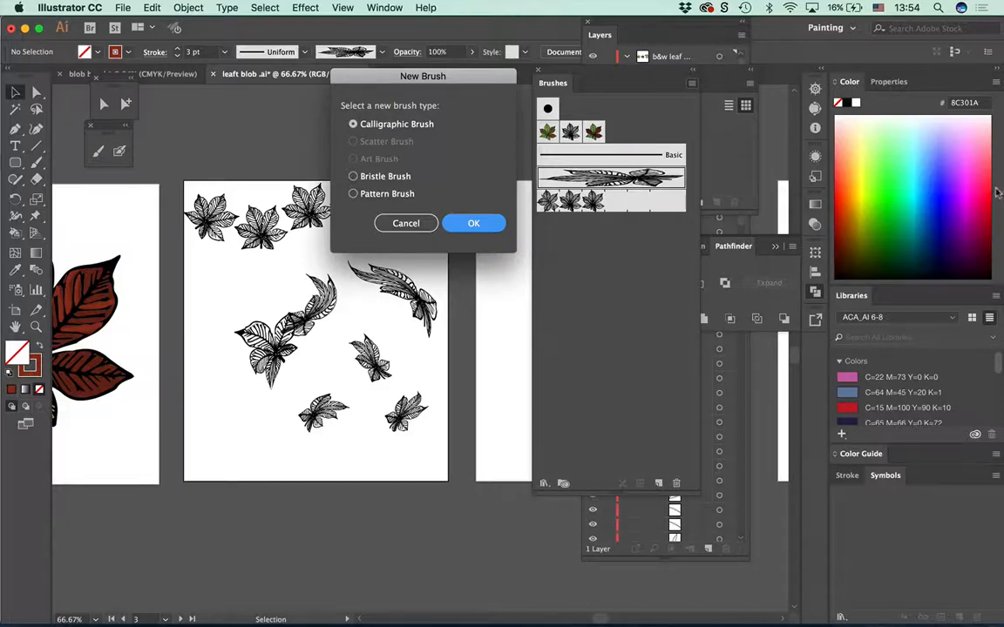
click(473, 223)
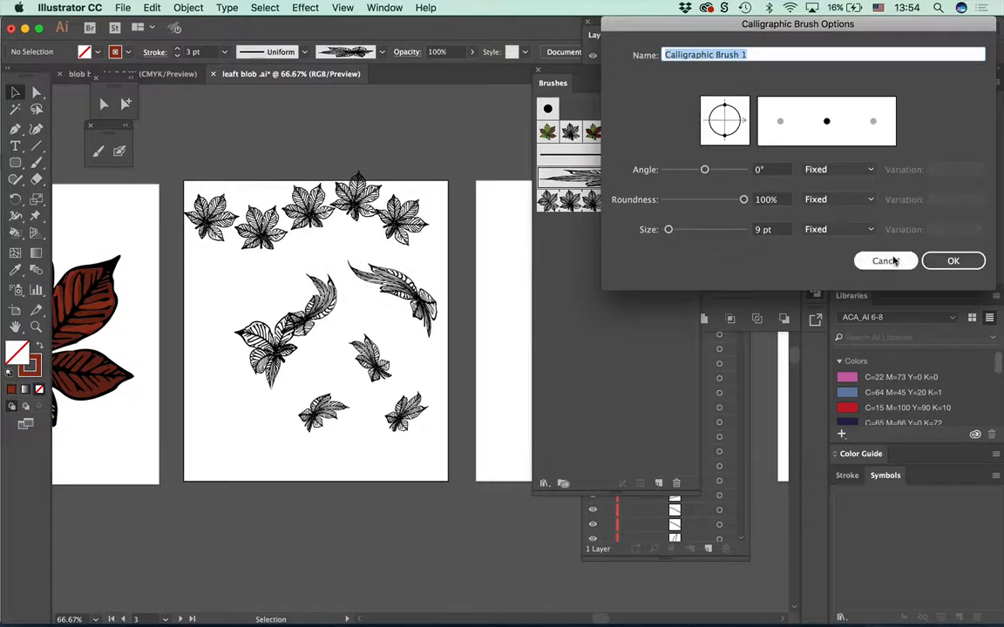
click(885, 261)
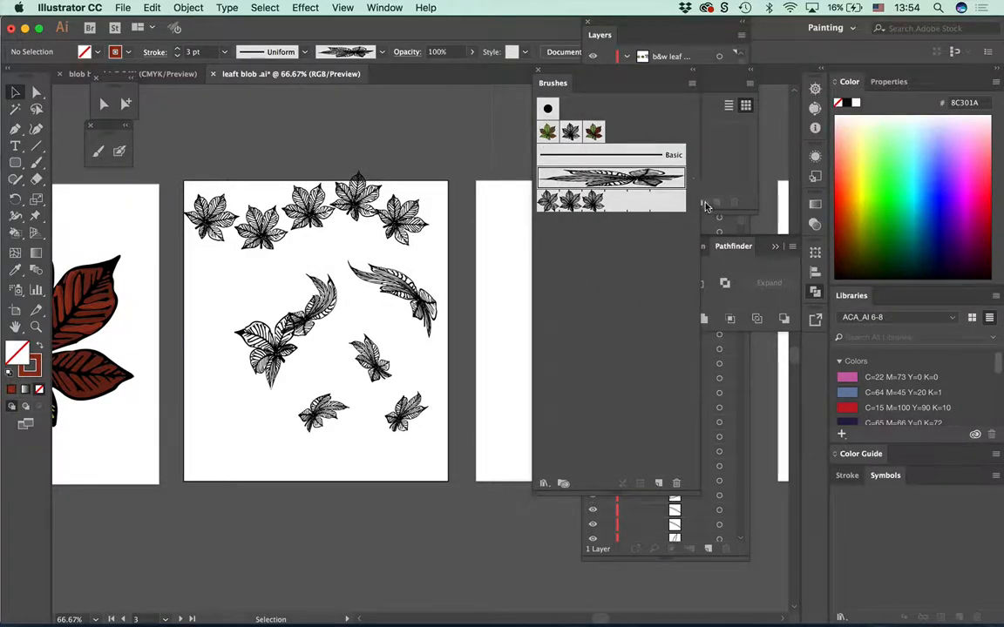
Step: Save the document's brushes as a brush library named "blob and more .ai" on the Desktop
click(691, 84)
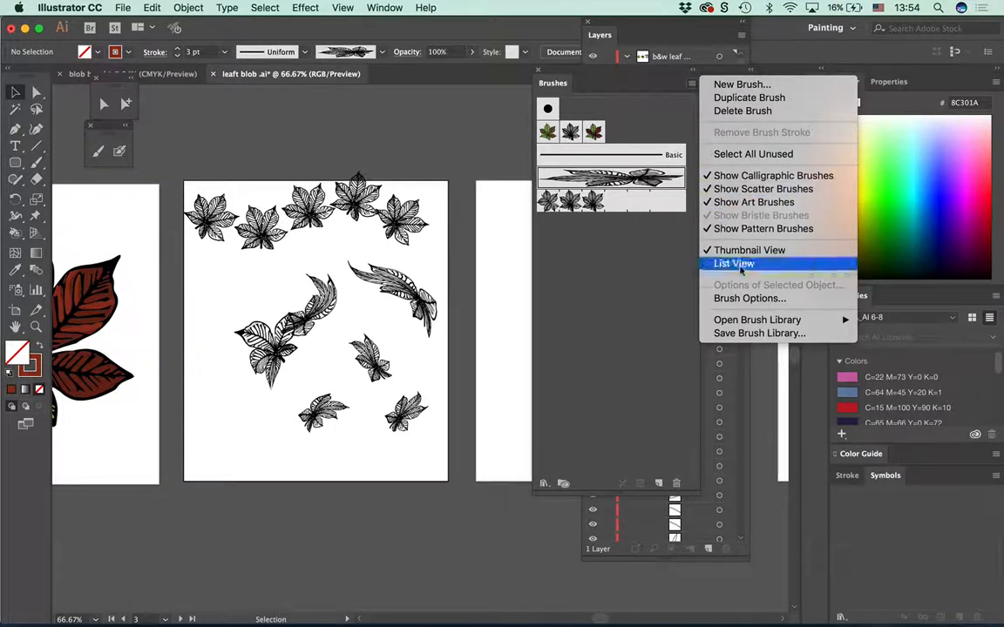
click(751, 336)
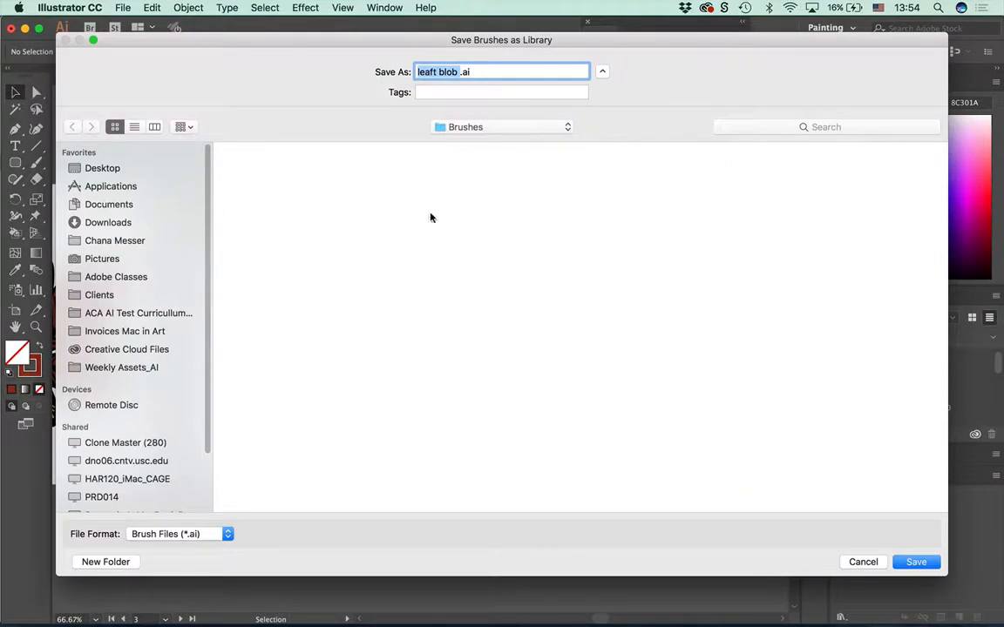
click(113, 169)
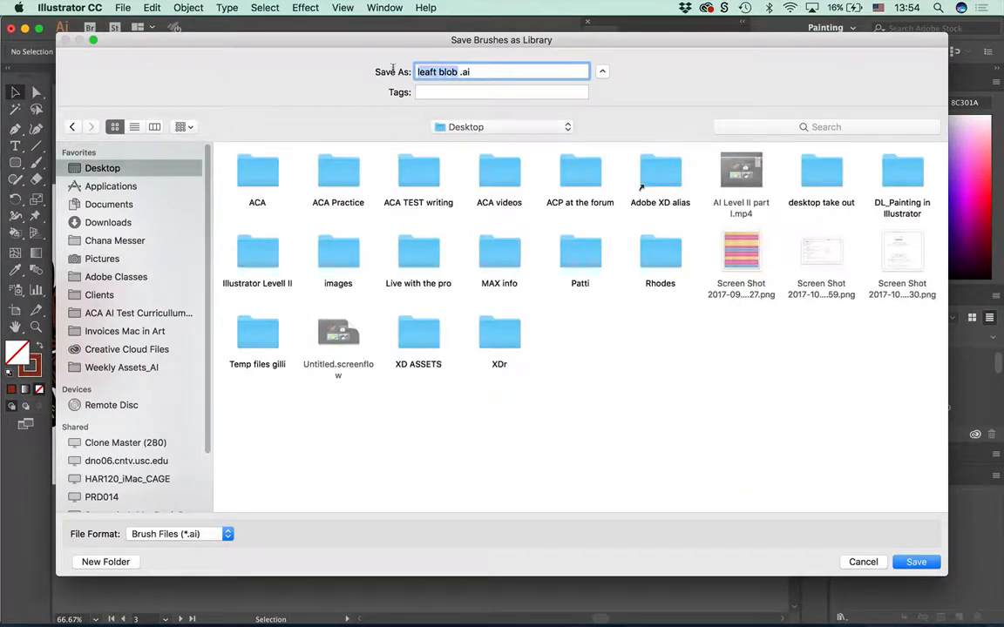
text(blob and )
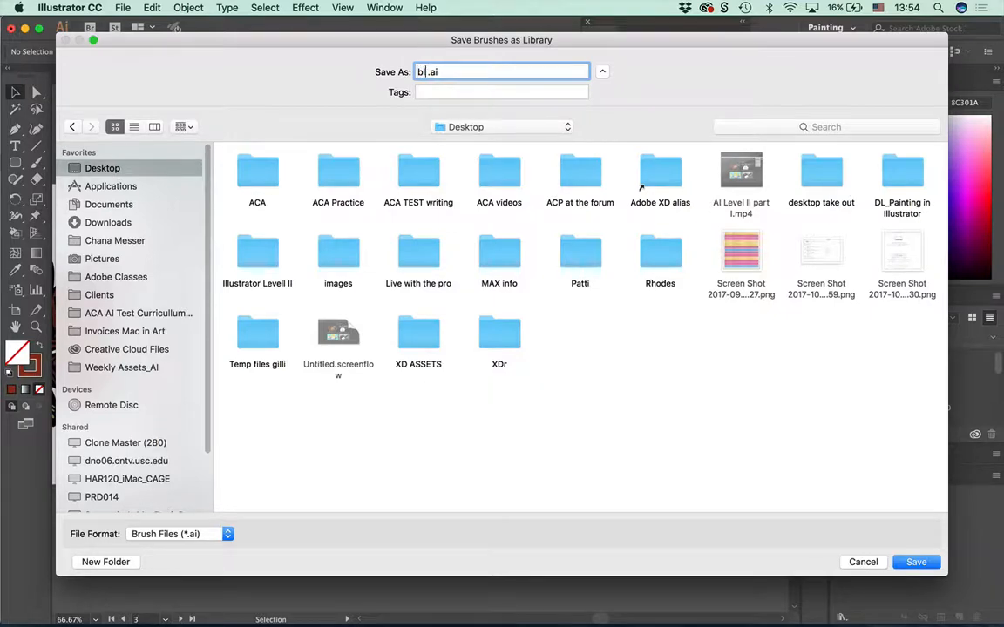
text(more)
click(914, 563)
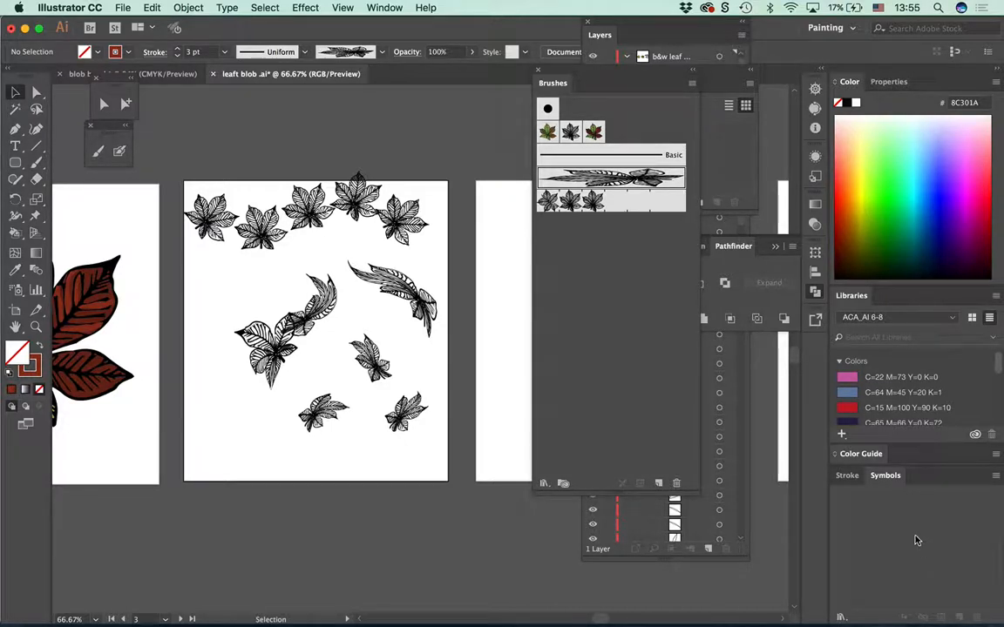
Step: Close the leaf blob and blob brush documents without saving their changes
click(212, 73)
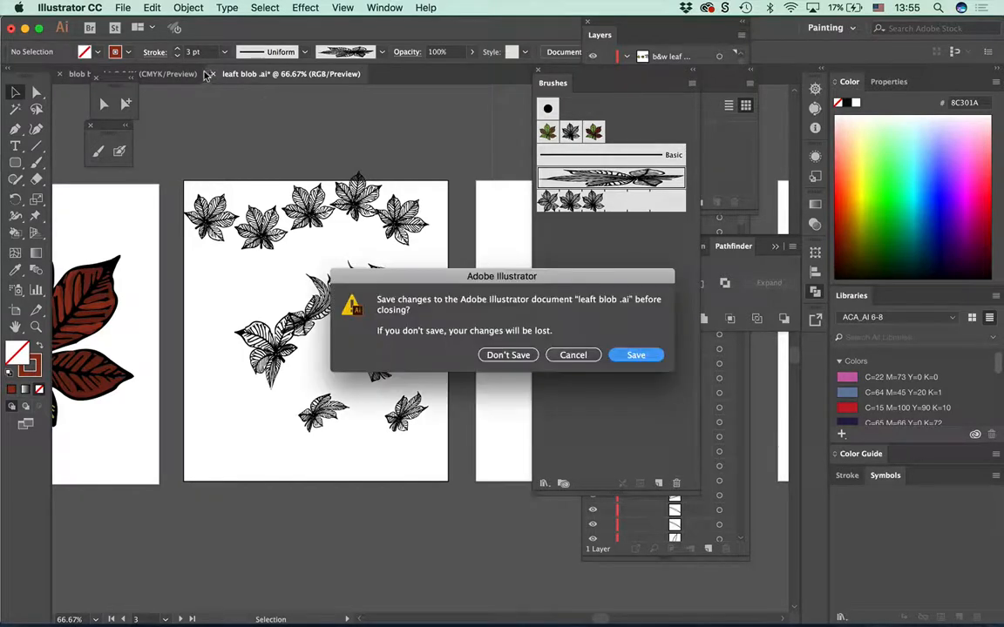
click(512, 359)
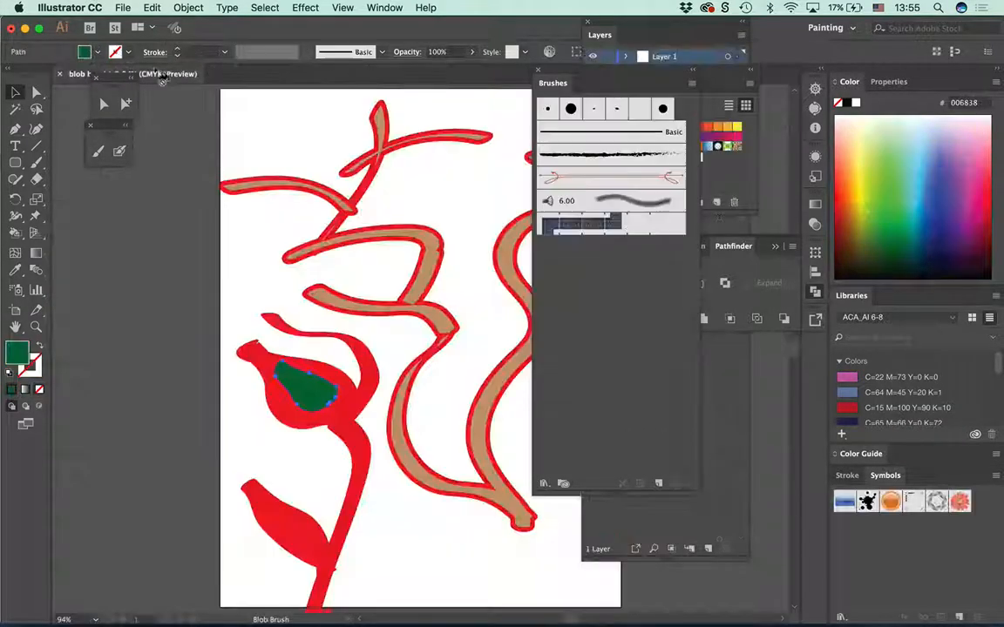
click(61, 78)
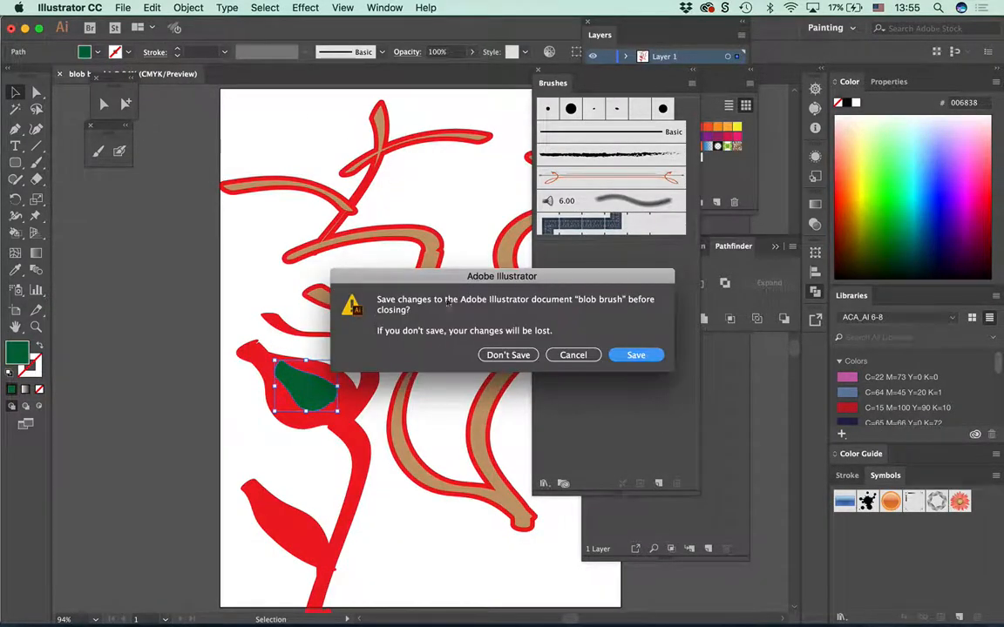
click(493, 354)
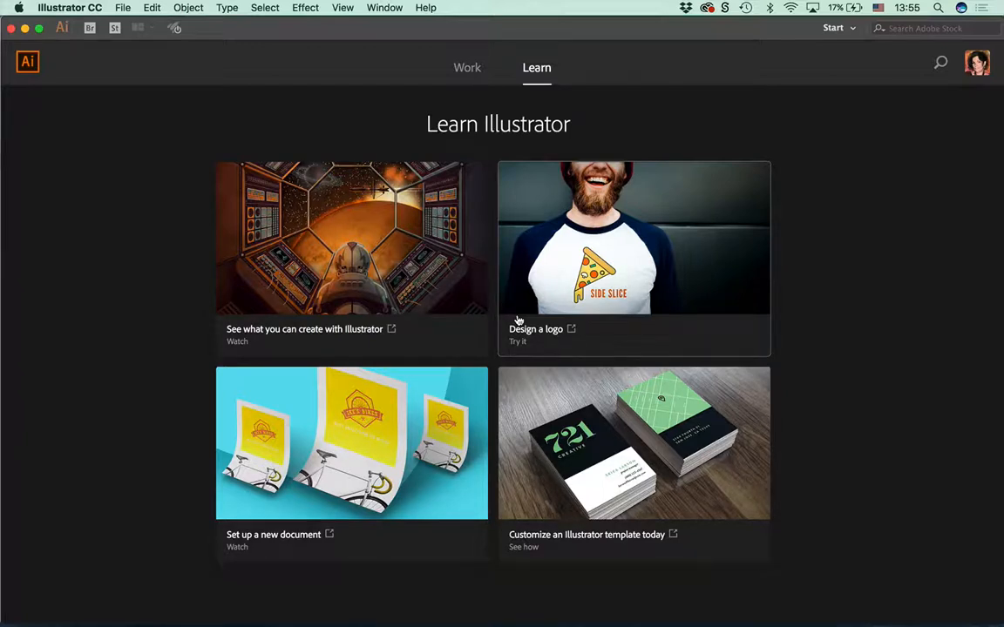
Step: Switch to the Painting workspace and reset its panel layout
click(852, 28)
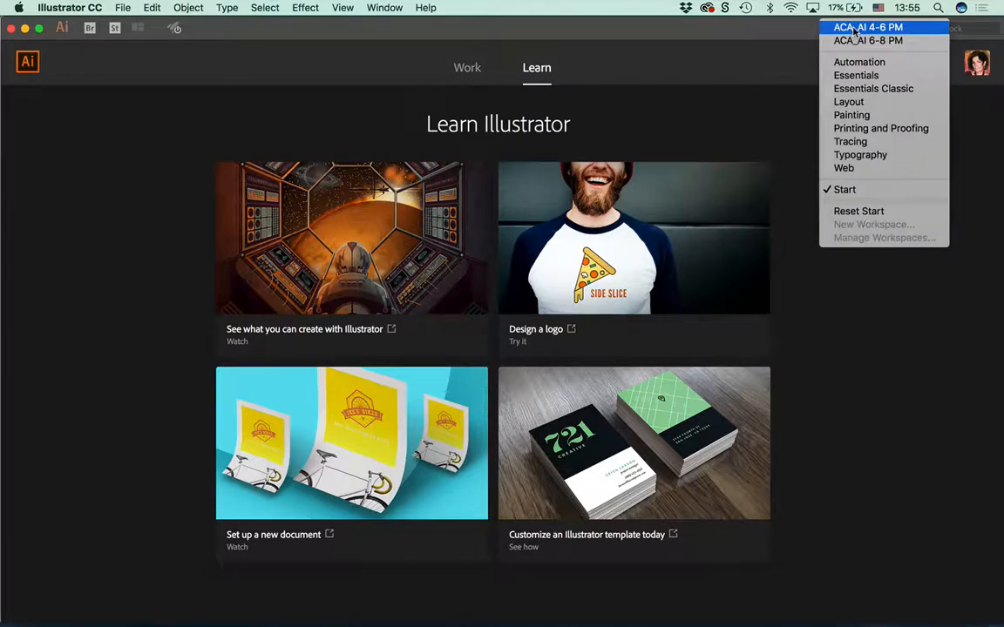
click(849, 115)
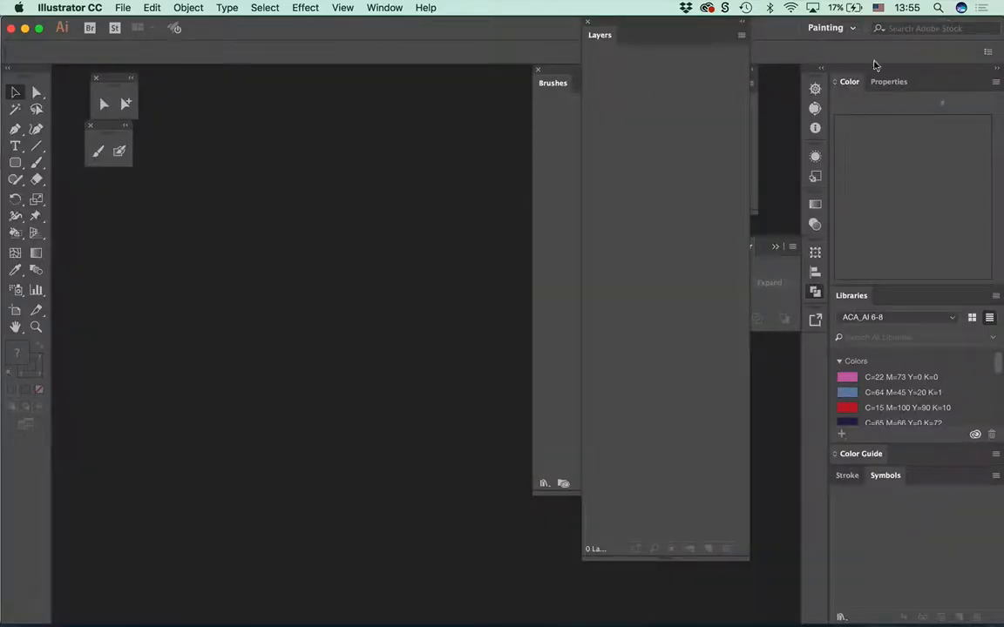
click(825, 28)
click(842, 209)
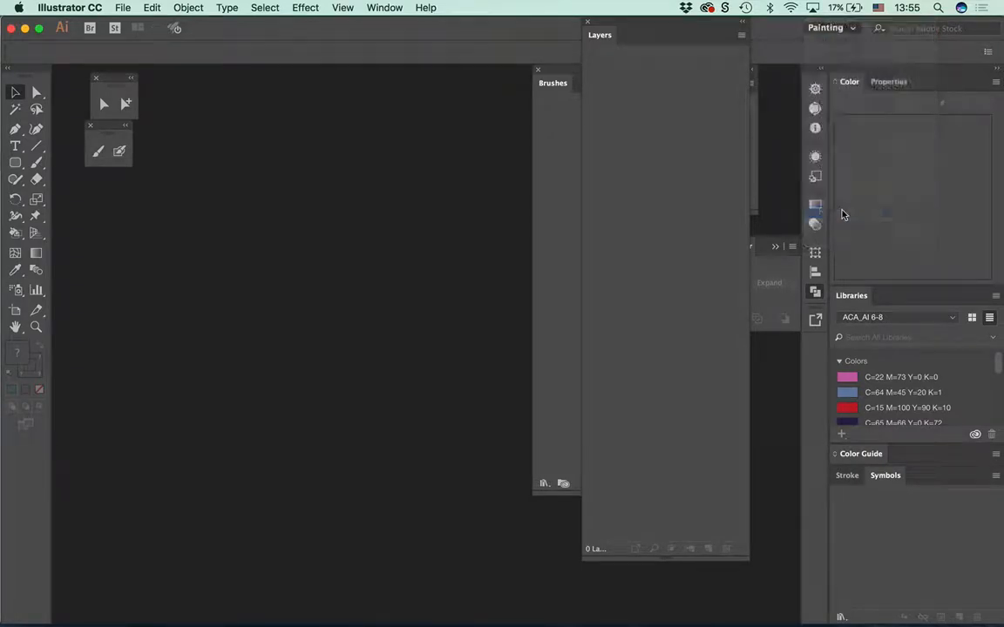
Step: Open Art and Scutter.ai from the DL_Painting in Illustrator folder on the Desktop and look across its artboards
click(123, 7)
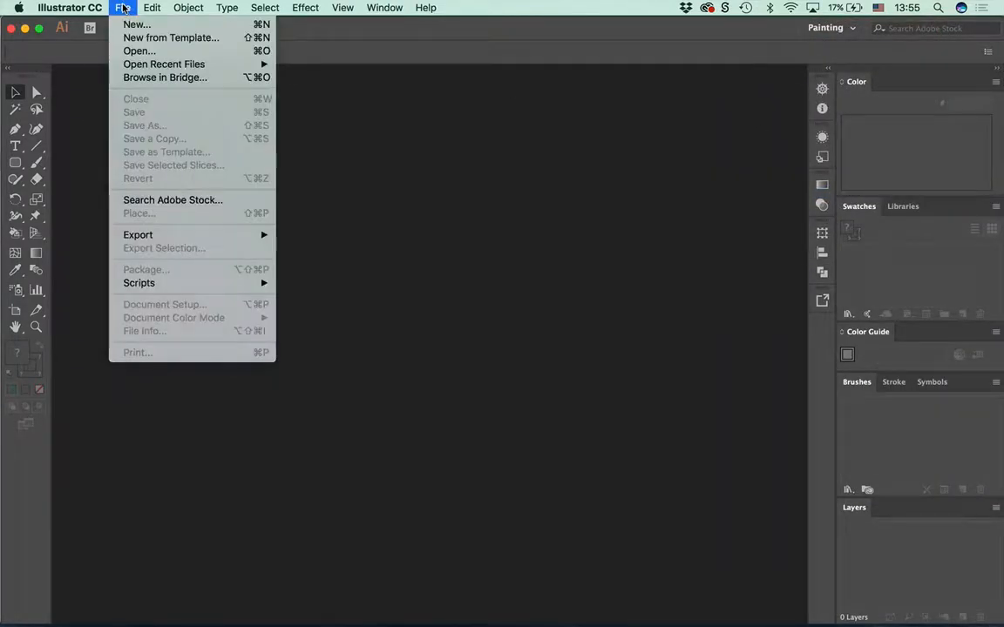
click(139, 51)
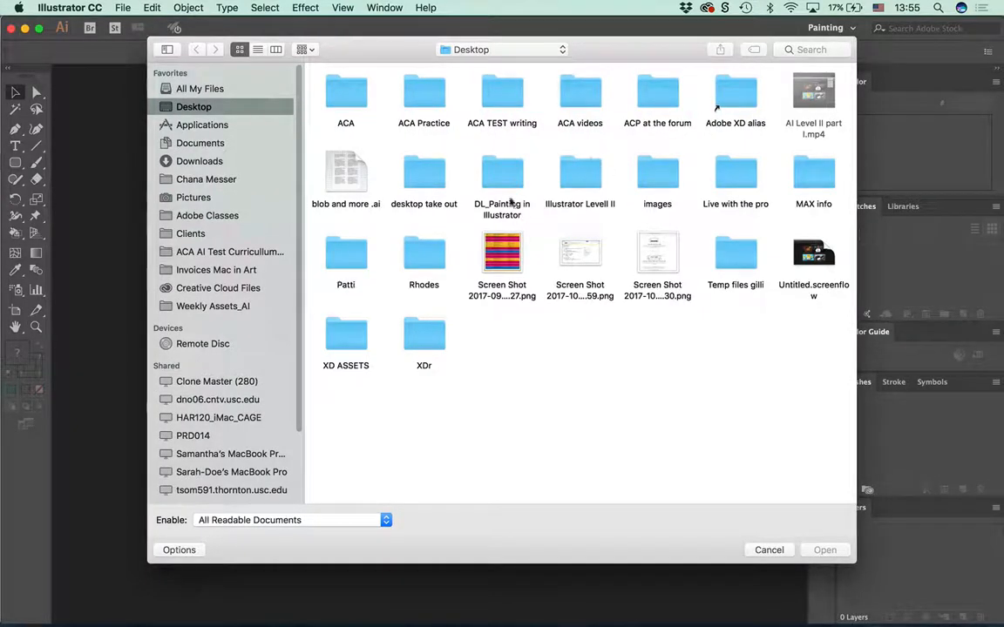
double_click(505, 179)
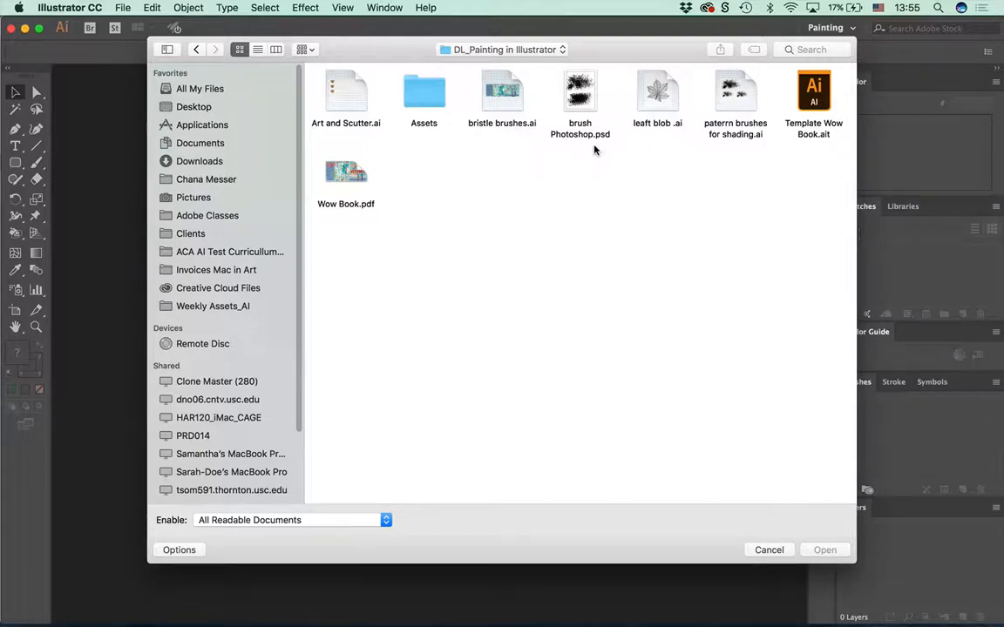
click(346, 104)
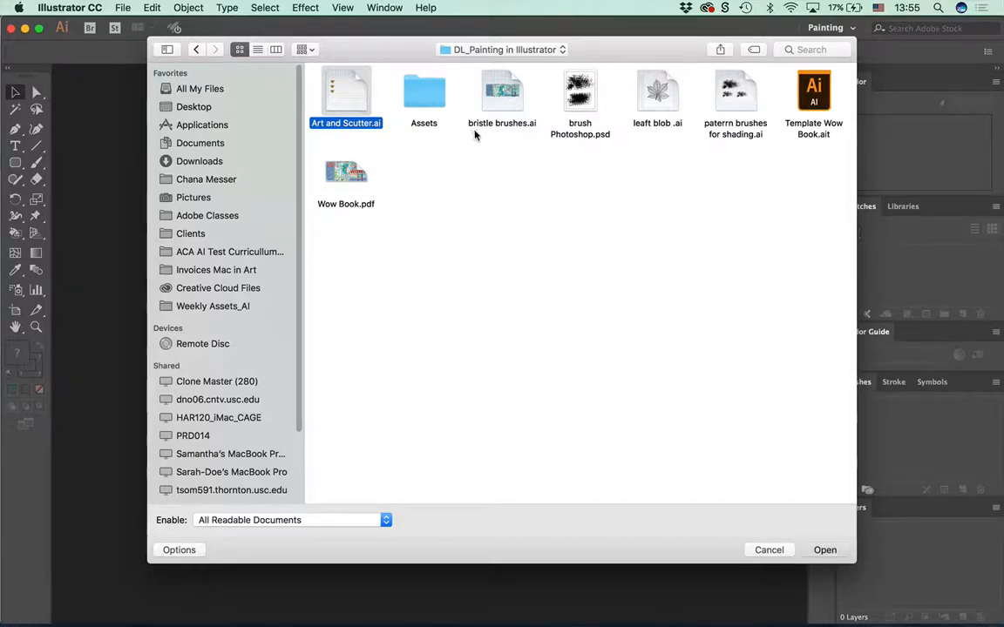
key(Return)
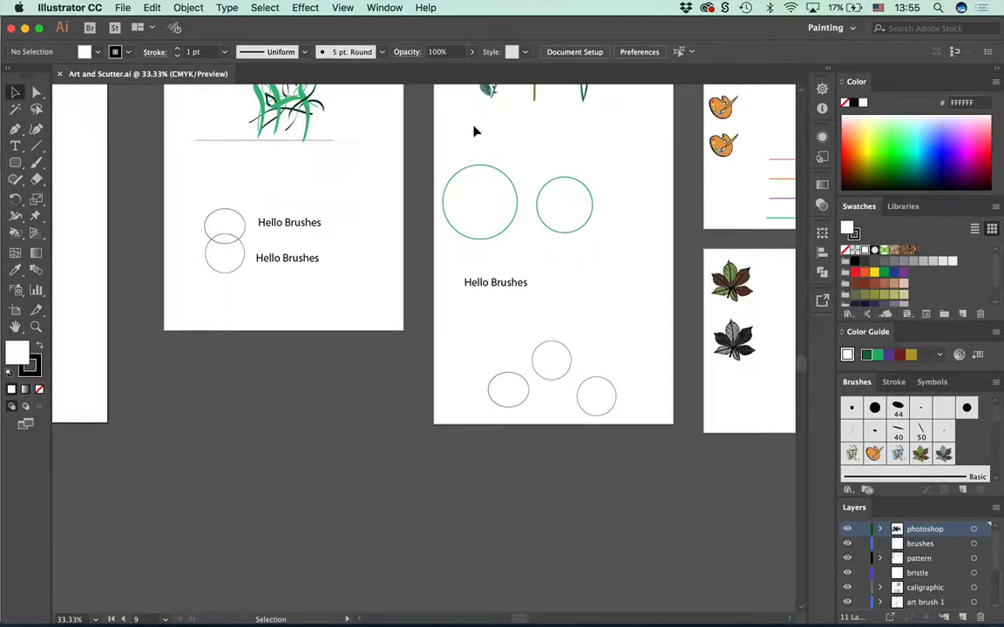
mouse_move(574, 381)
mouse_down()
mouse_move(672, 455)
mouse_move(840, 466)
mouse_move(714, 430)
mouse_move(576, 409)
mouse_move(607, 403)
mouse_move(468, 398)
mouse_up()
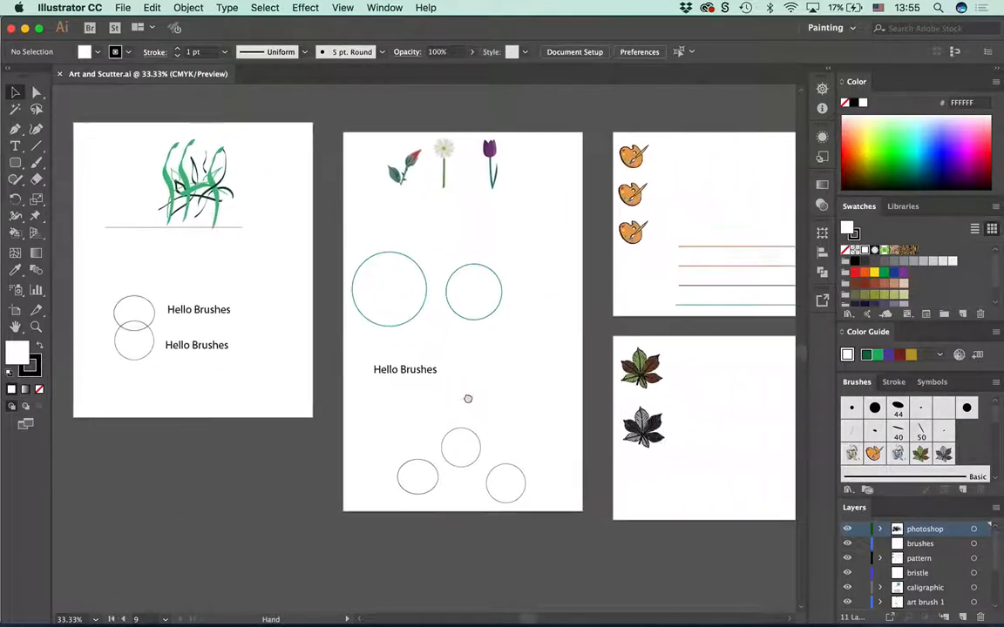
scroll(468, 398, right, 10)
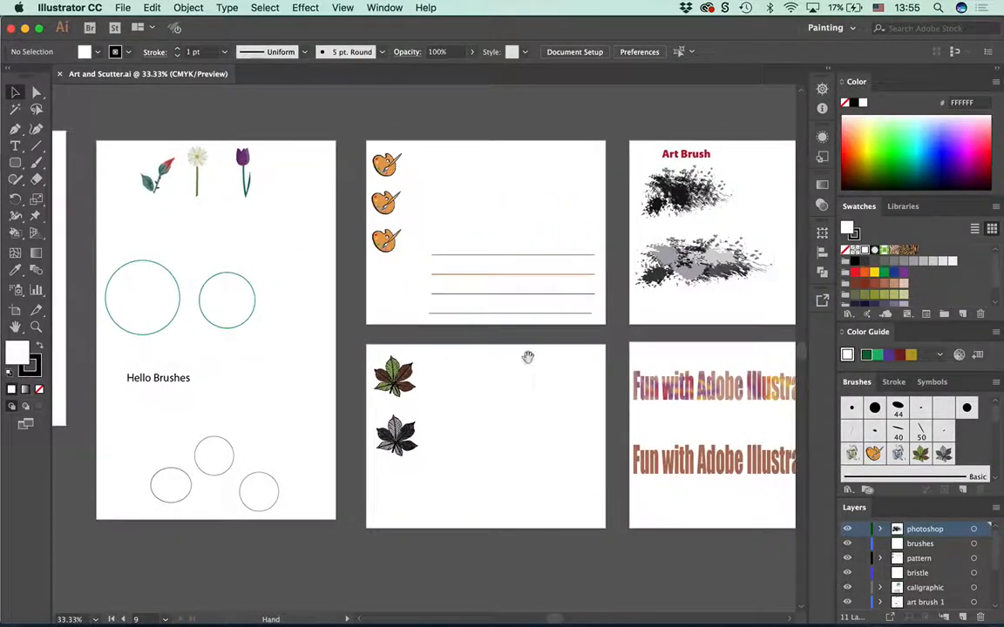
scroll(527, 357, right, 15)
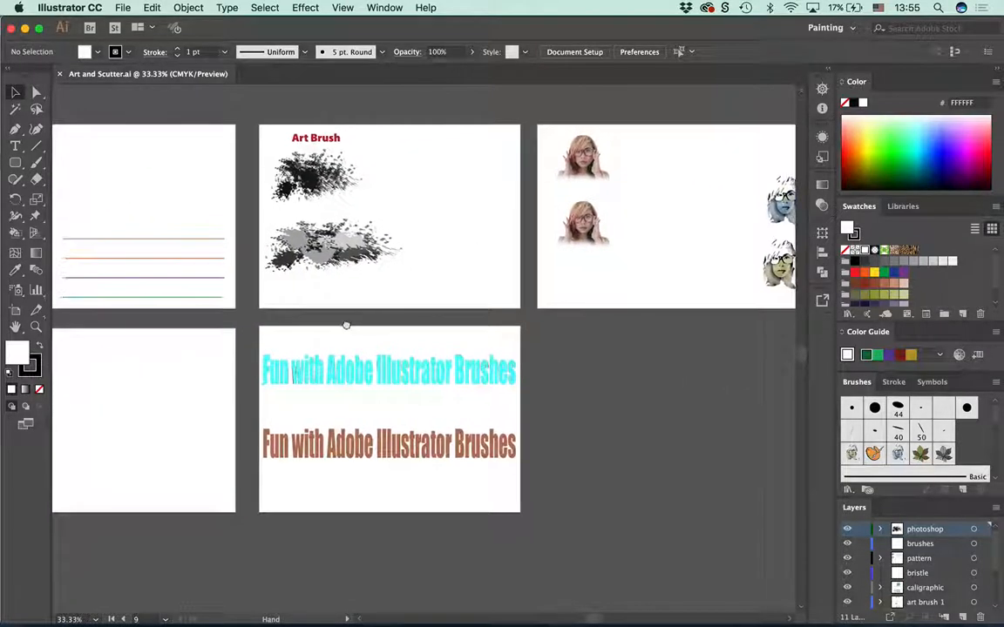
Step: Look across the artboards to the one with the black splatter image and move that image slightly to the right
scroll(367, 307, right, 3)
scroll(416, 298, left, 10)
scroll(552, 330, right, 12)
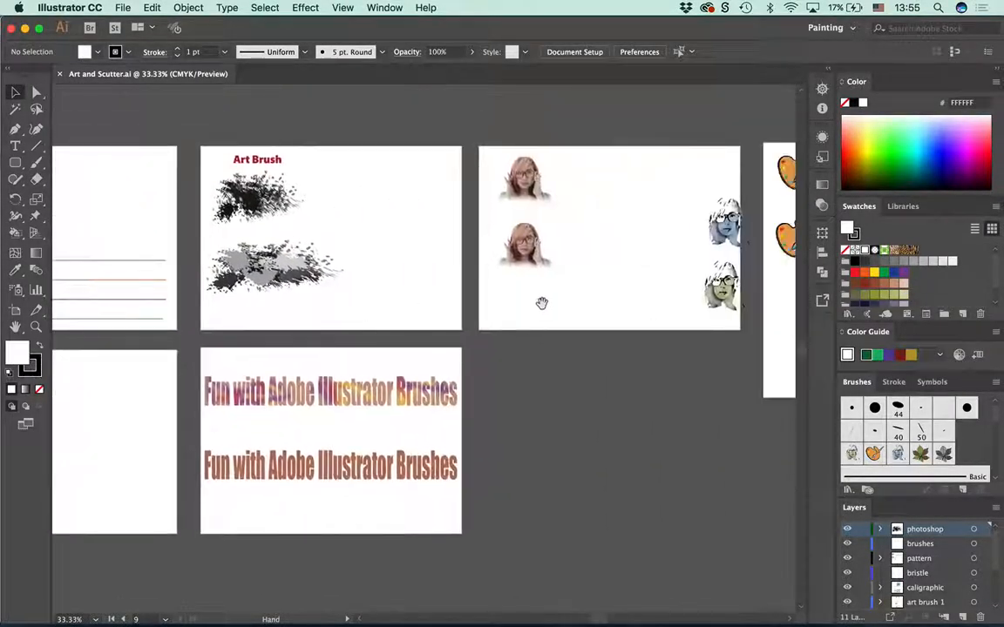
scroll(541, 303, right, 8)
scroll(340, 331, left, 15)
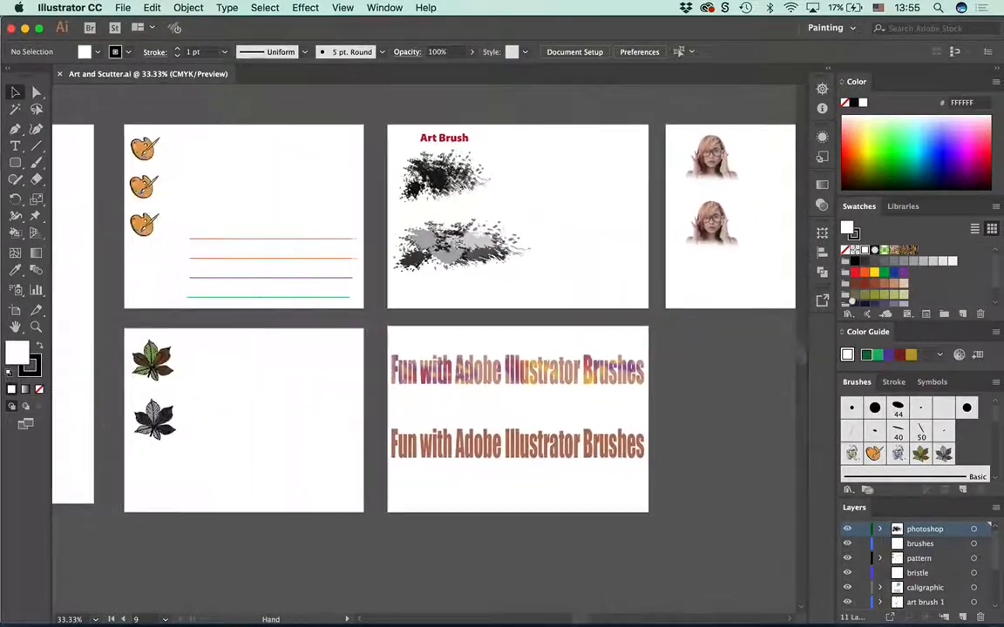
scroll(515, 332, left, 15)
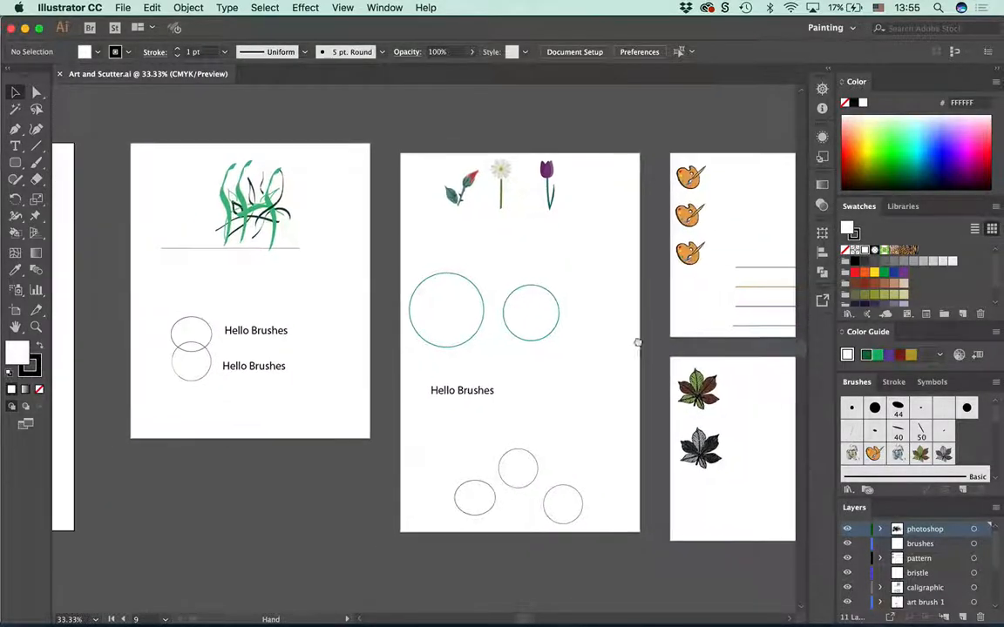
scroll(637, 342, left, 15)
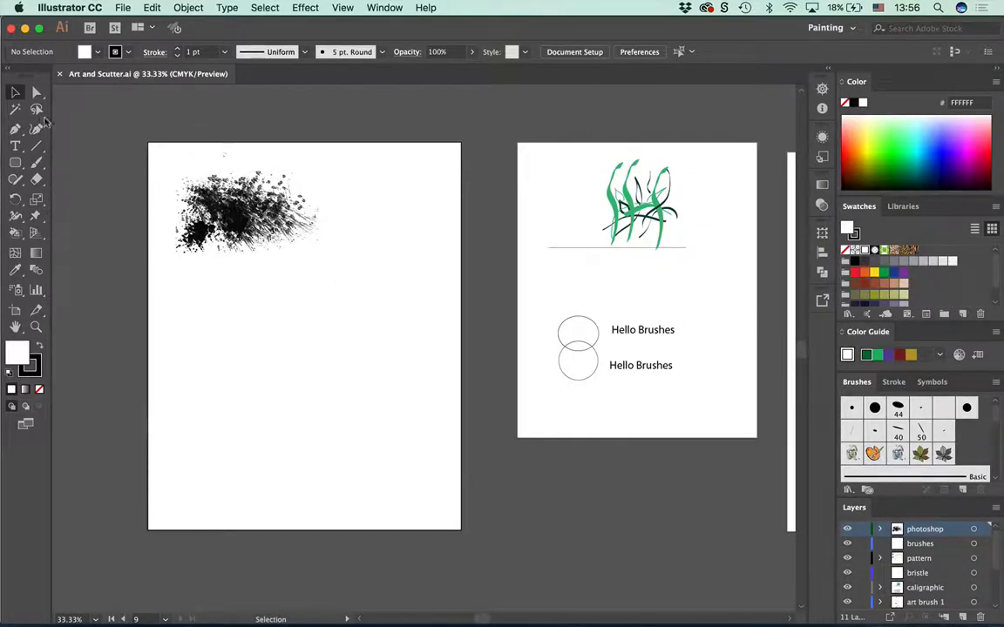
click(228, 209)
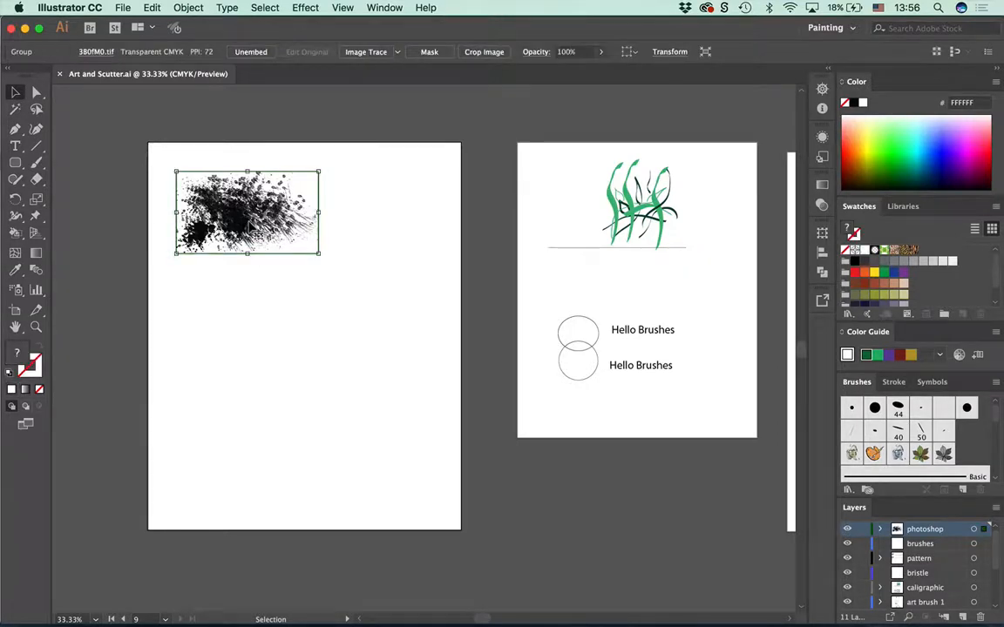
drag(250, 225, 277, 227)
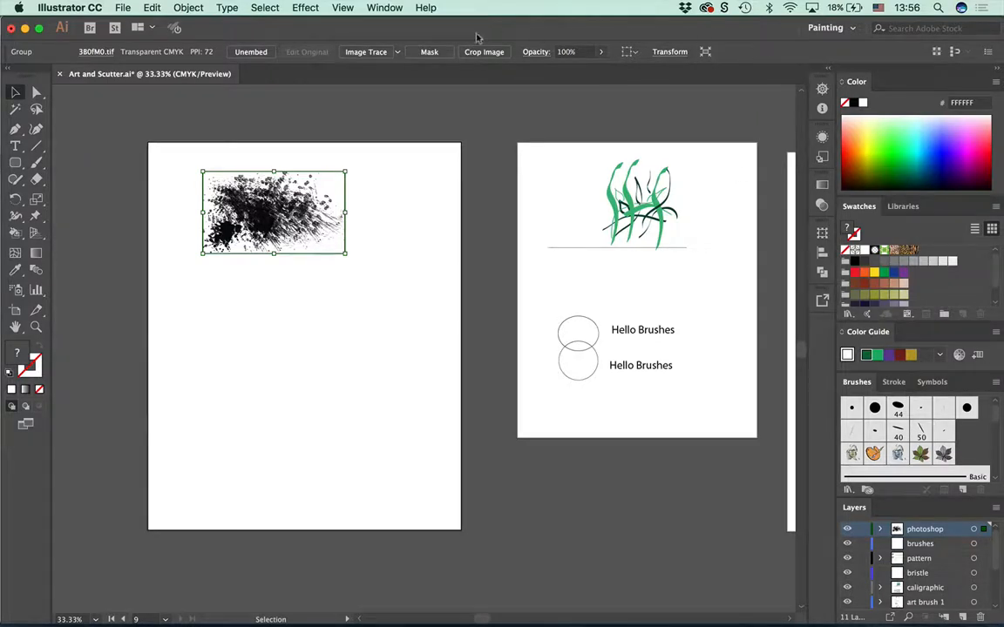
Step: Show the transparency grid to check the splatter image's background, and hide the grid again
click(340, 8)
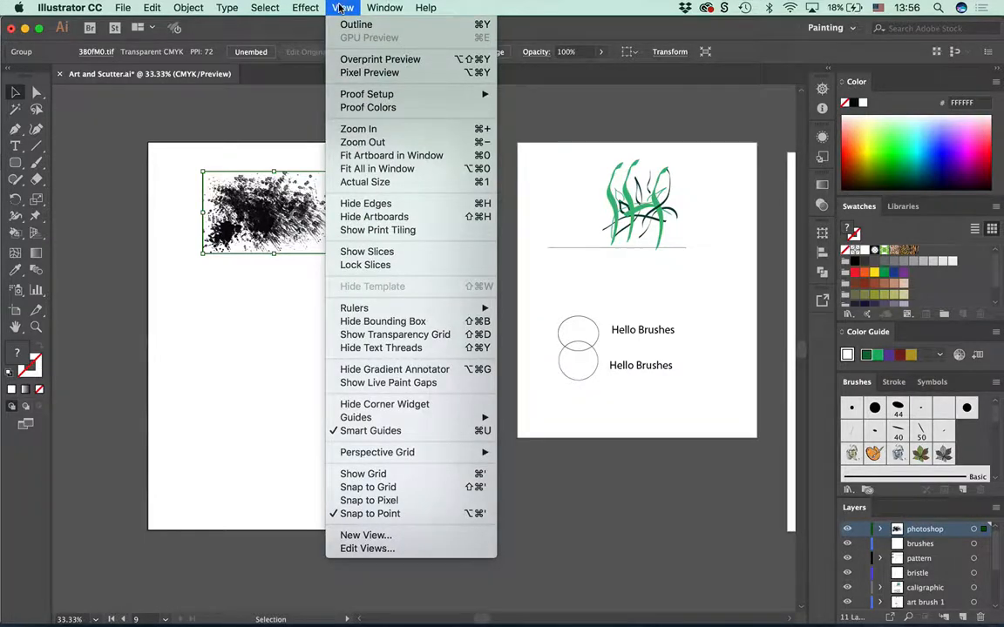
click(407, 335)
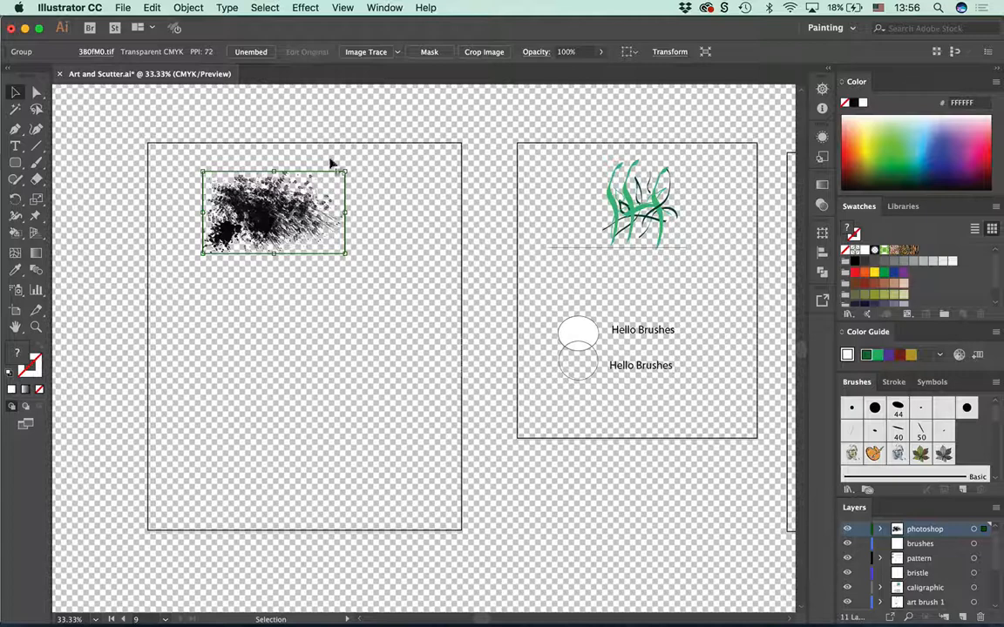
click(342, 8)
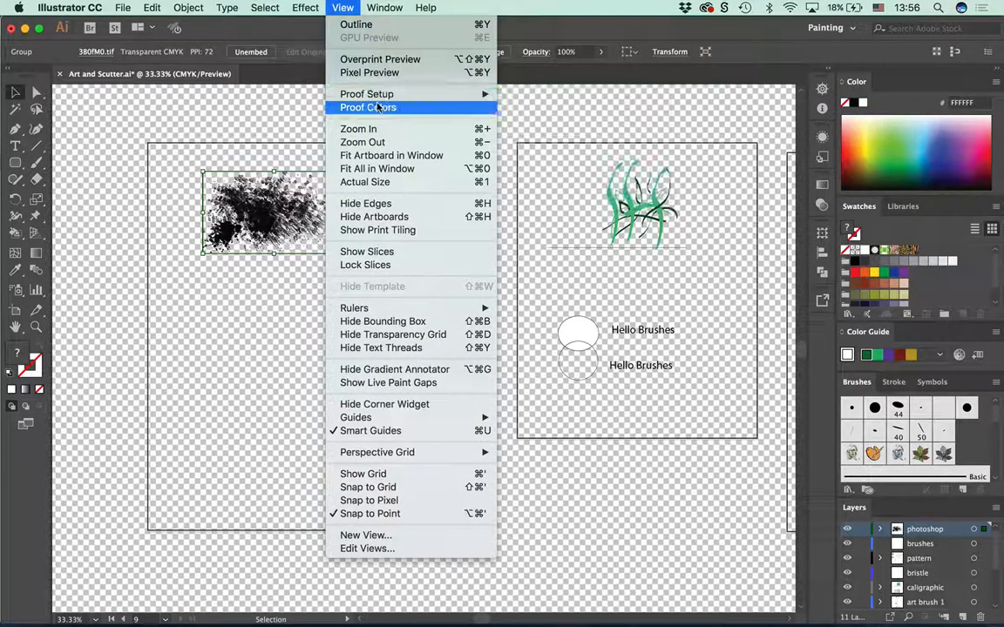
mouse_move(378, 99)
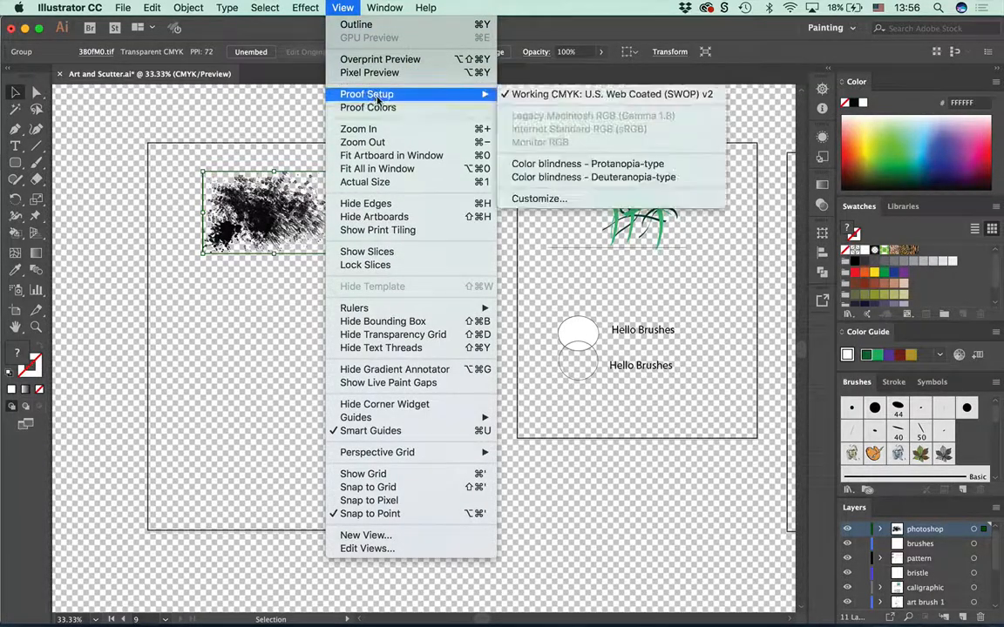
click(422, 338)
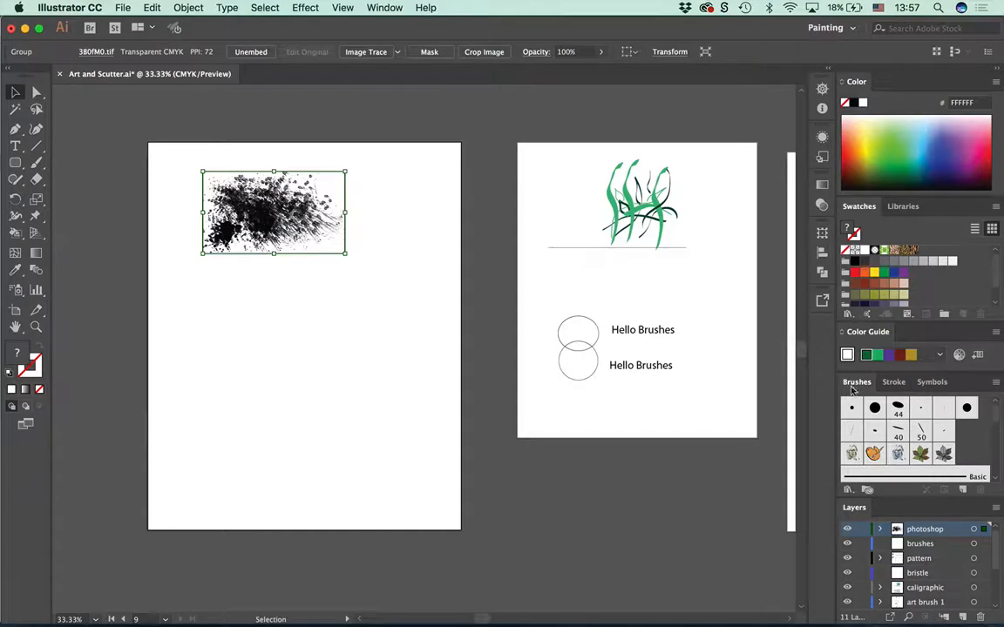
Step: Float and enlarge the Brushes panel, and create an art brush from the selected splatter image with the default options
mouse_move(853, 387)
mouse_down()
mouse_move(553, 233)
mouse_move(507, 105)
mouse_up()
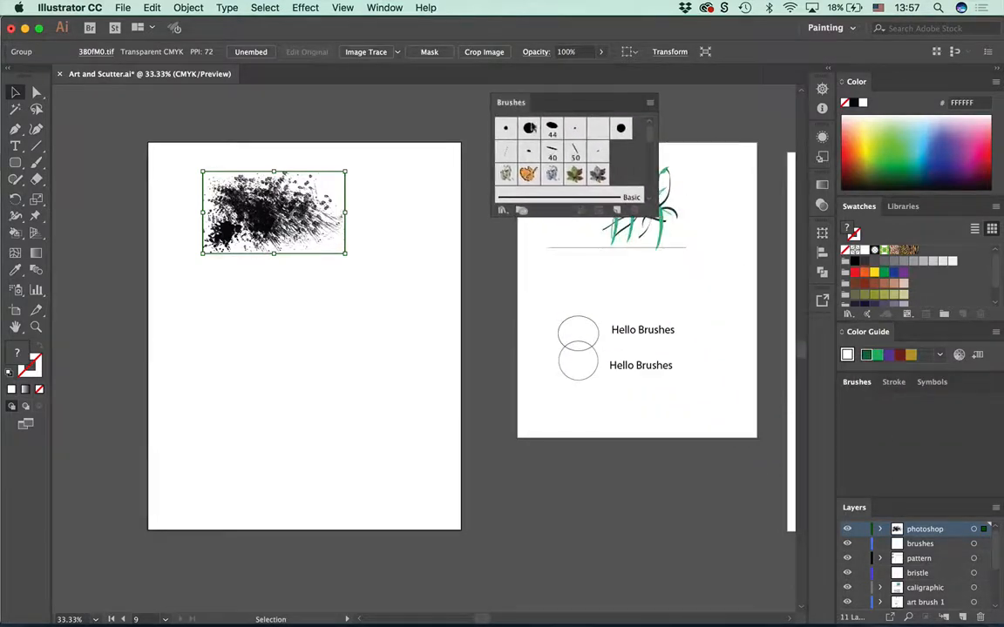
mouse_move(560, 225)
mouse_down()
mouse_move(593, 470)
mouse_move(620, 568)
mouse_up()
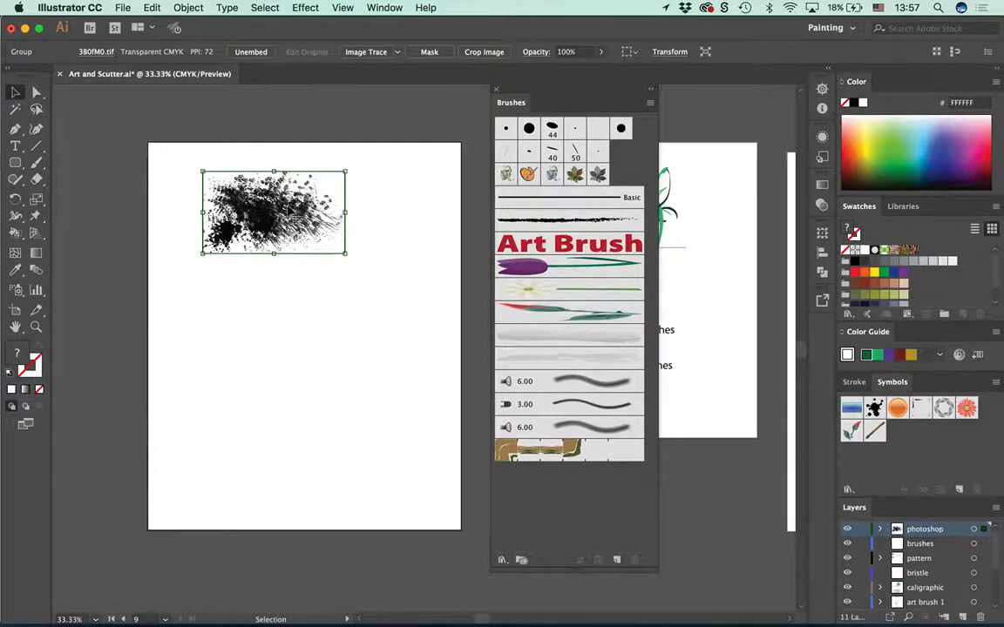
click(649, 103)
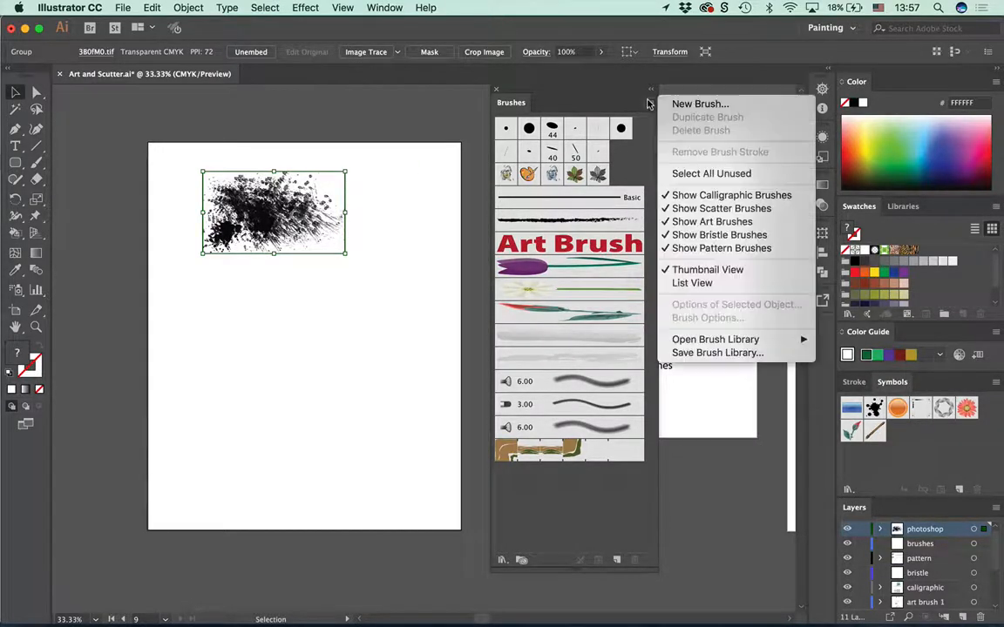
click(697, 104)
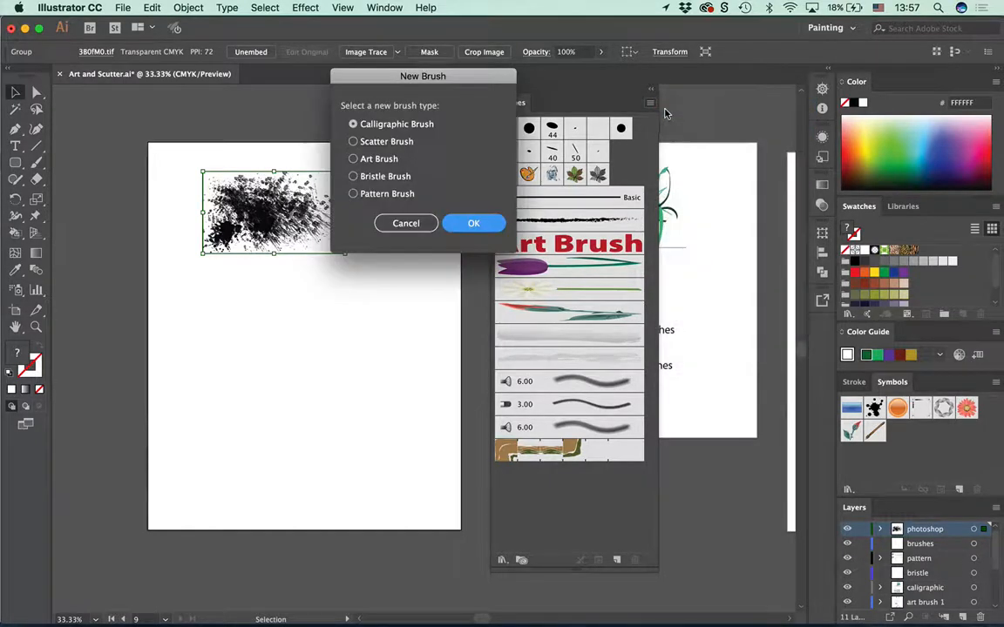
click(353, 159)
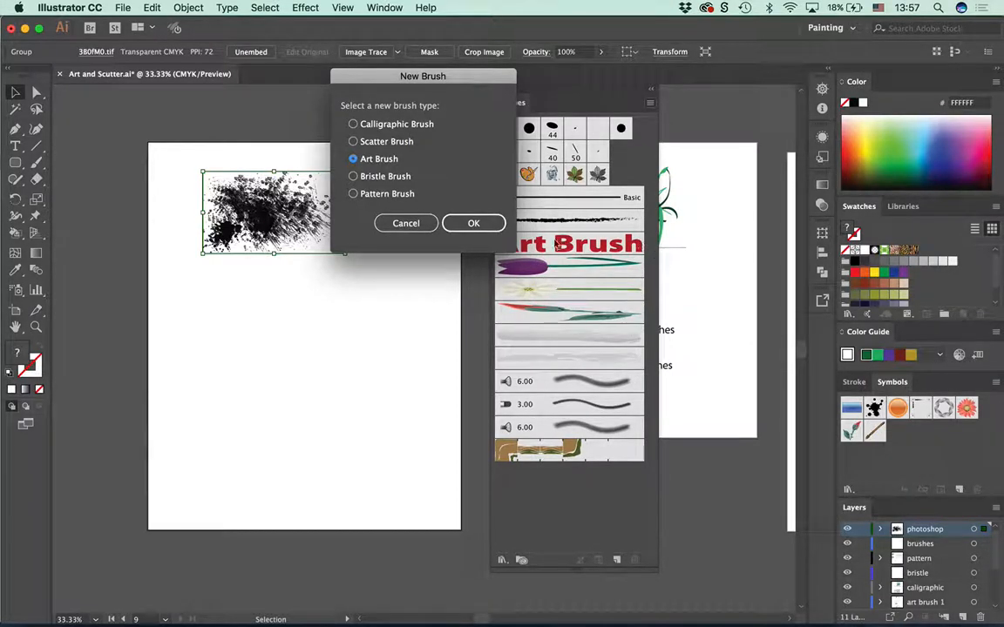
click(475, 224)
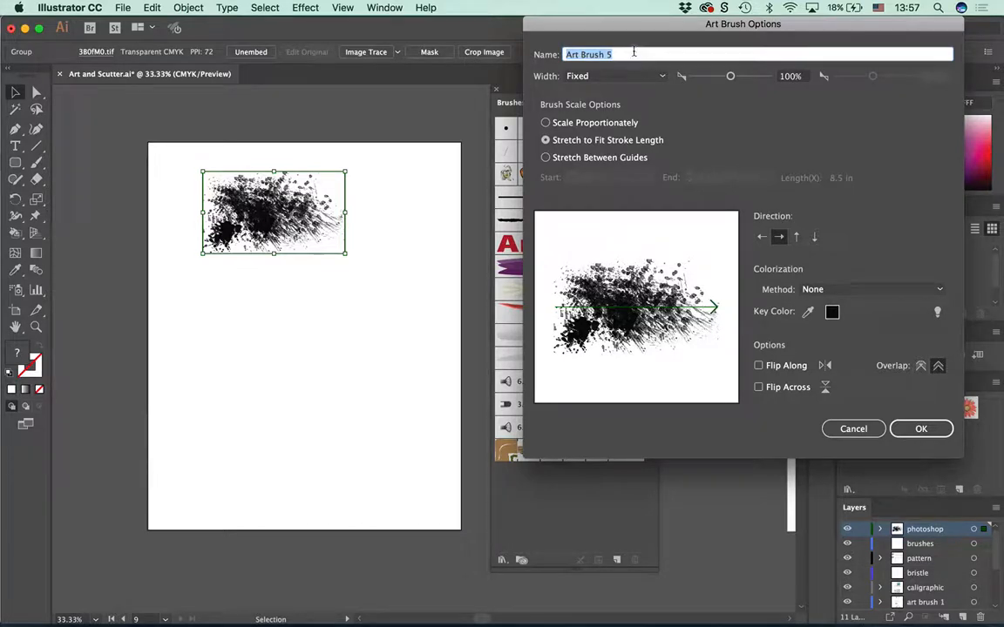
click(922, 430)
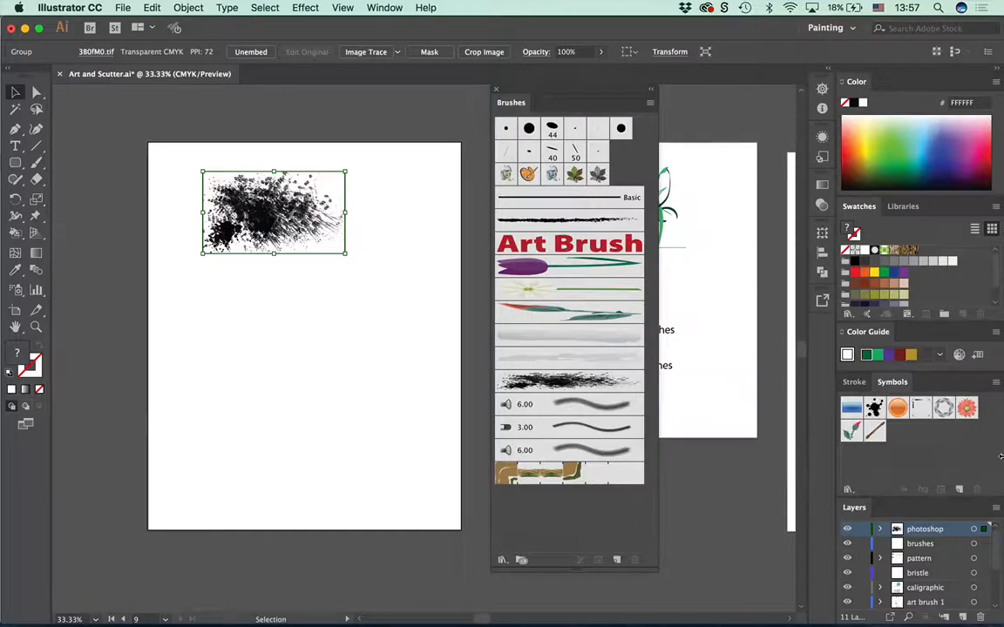
Step: Paint several overlapping strokes below the splatter image with the new splatter art brush
click(443, 253)
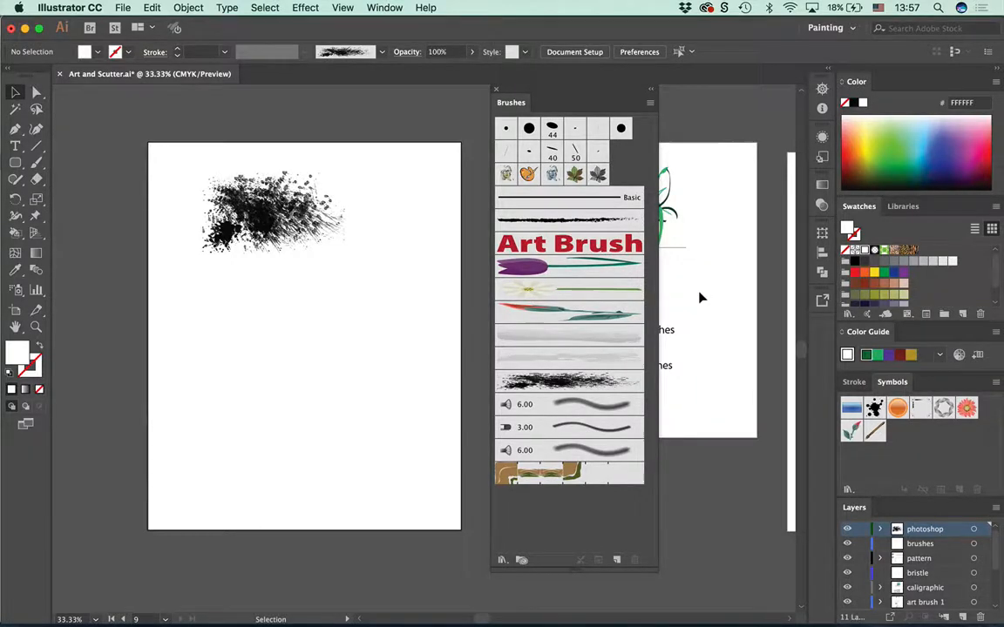
click(36, 162)
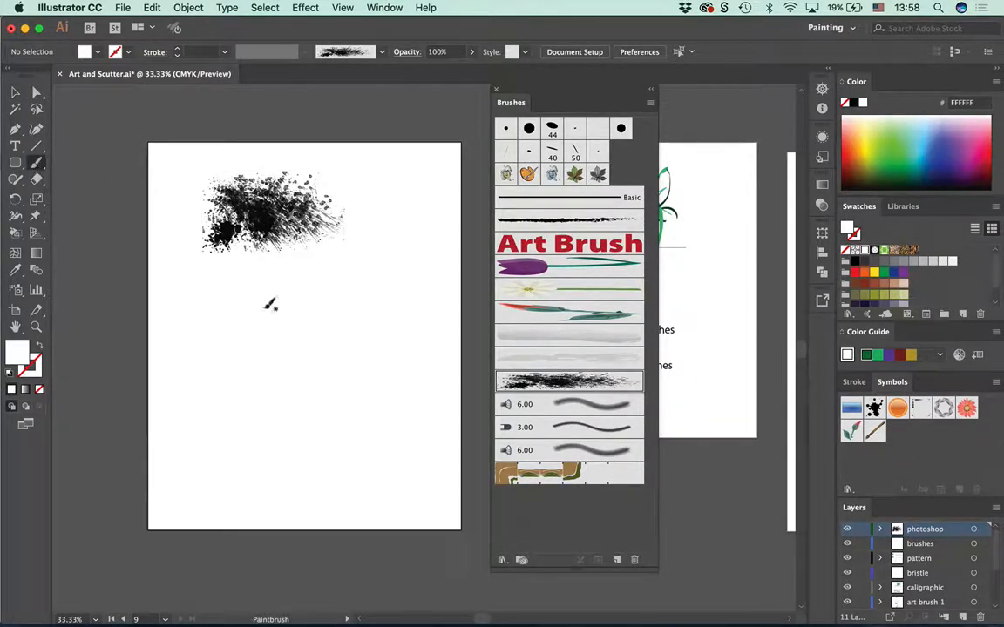
click(566, 383)
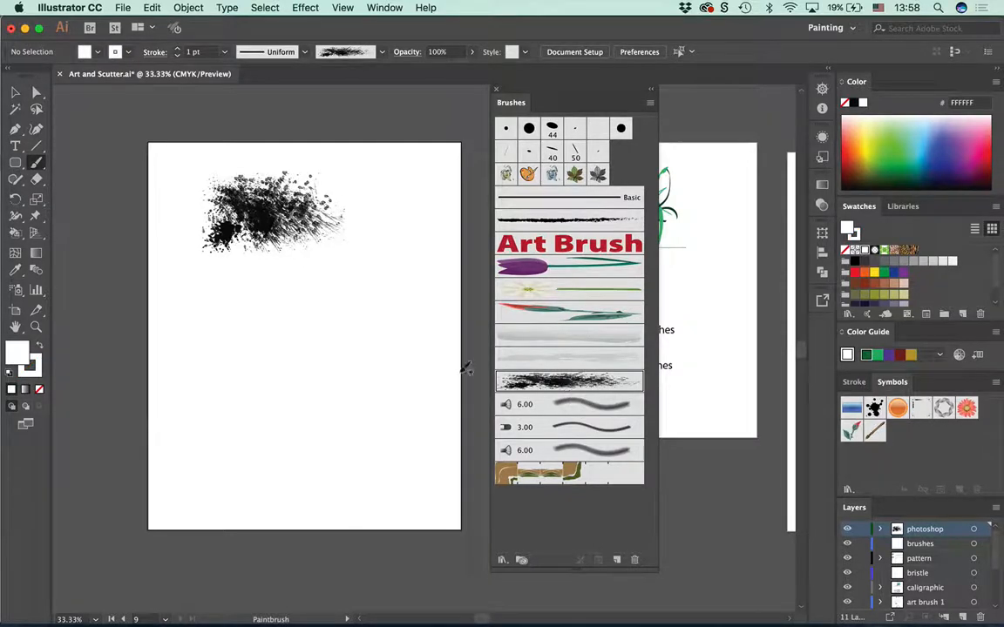
mouse_move(179, 356)
mouse_down()
mouse_move(216, 382)
mouse_move(263, 387)
mouse_move(352, 370)
mouse_move(388, 378)
mouse_up()
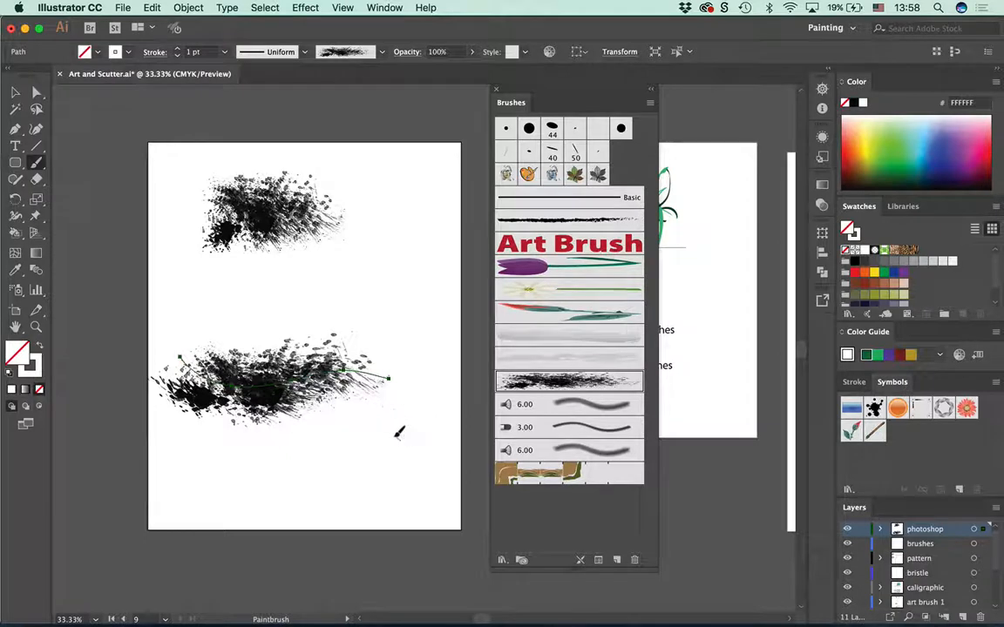
mouse_move(398, 434)
mouse_down()
mouse_move(359, 425)
mouse_move(235, 440)
mouse_up()
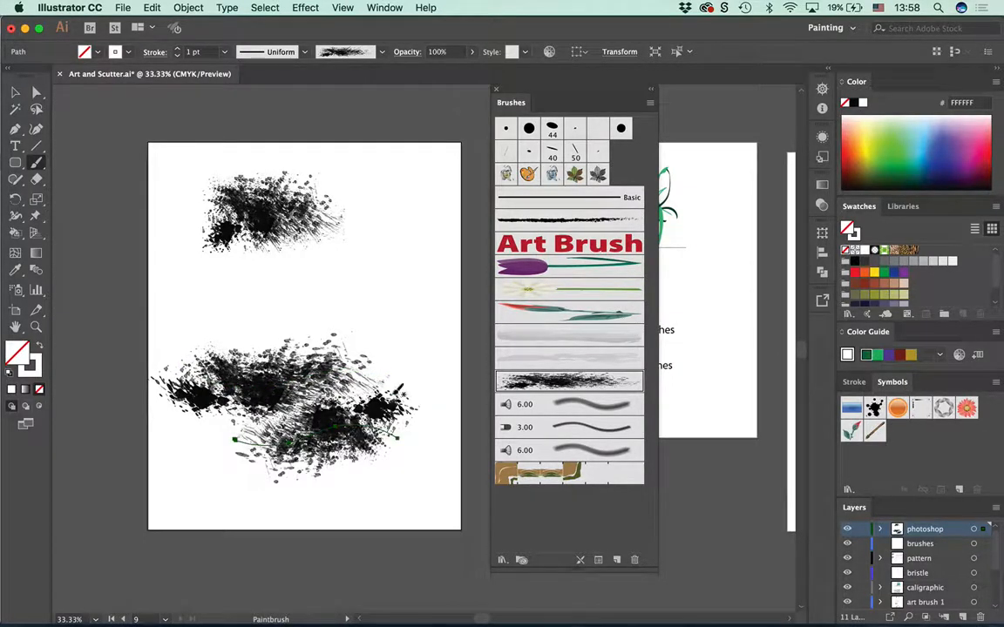
drag(163, 430, 384, 352)
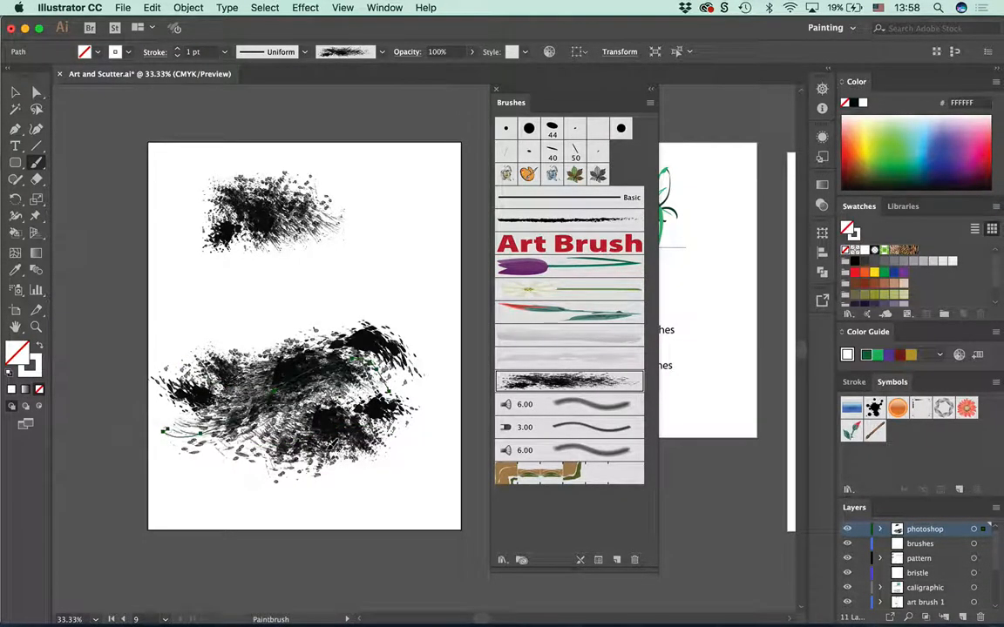
mouse_move(213, 448)
mouse_down()
mouse_move(399, 467)
mouse_move(403, 378)
mouse_up()
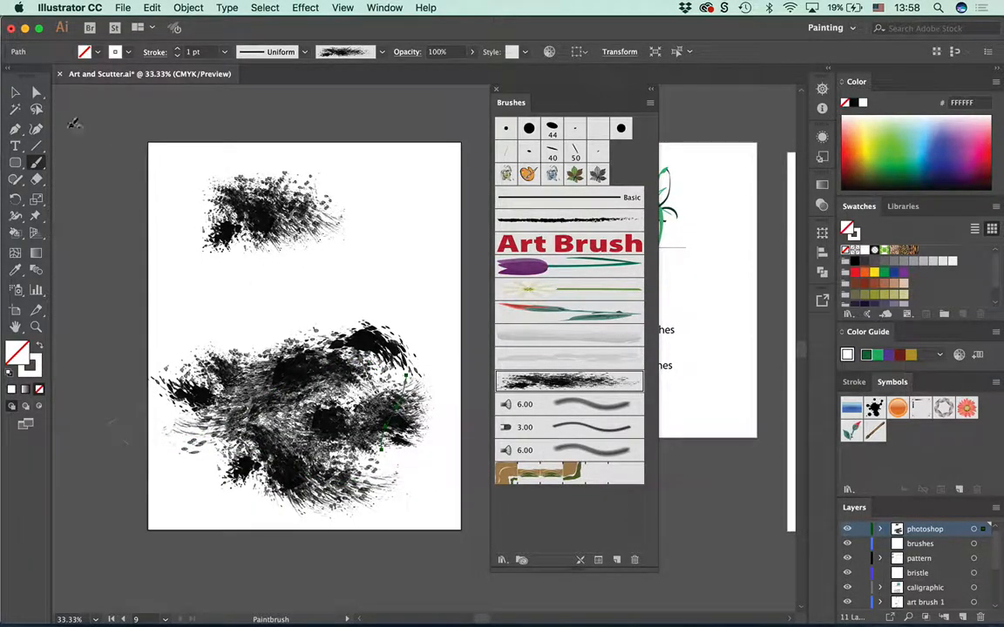
Step: Delete all the splatter strokes painted below the original image
click(15, 92)
mouse_move(179, 305)
mouse_down()
mouse_move(388, 466)
mouse_move(358, 410)
mouse_move(234, 374)
mouse_move(318, 433)
mouse_move(369, 414)
mouse_move(390, 435)
mouse_up()
key(Delete)
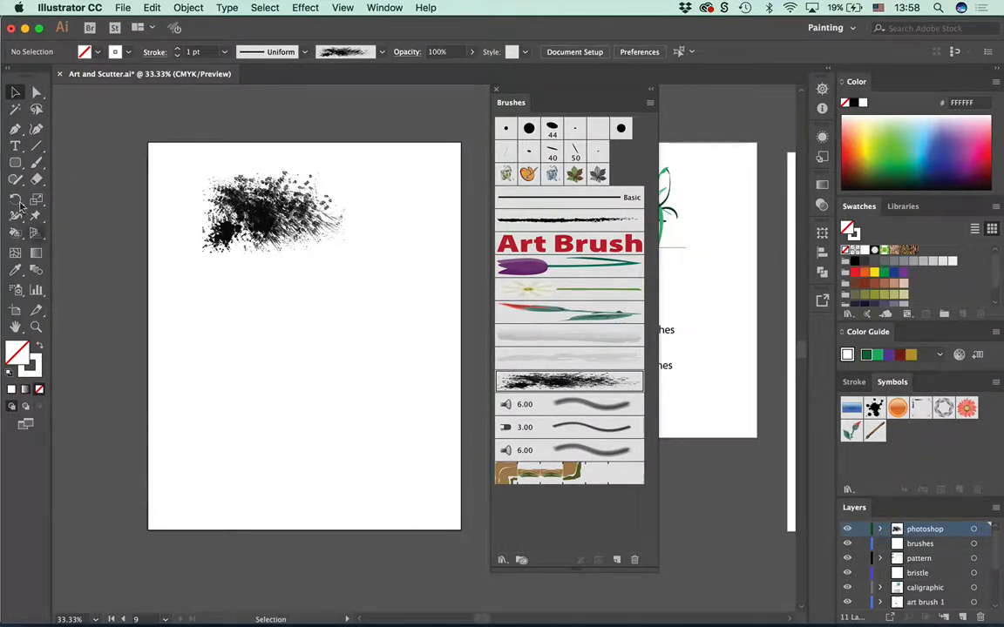
Step: Paint one short splatter stroke below the image and try a fixed width of 477% for the brush
key(b)
drag(193, 301, 299, 326)
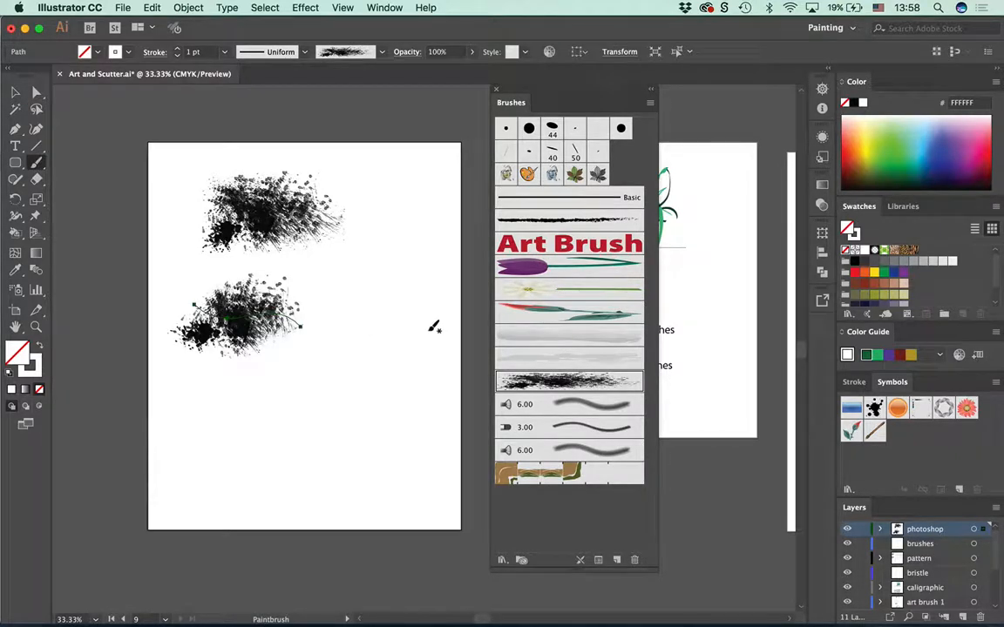
double_click(571, 390)
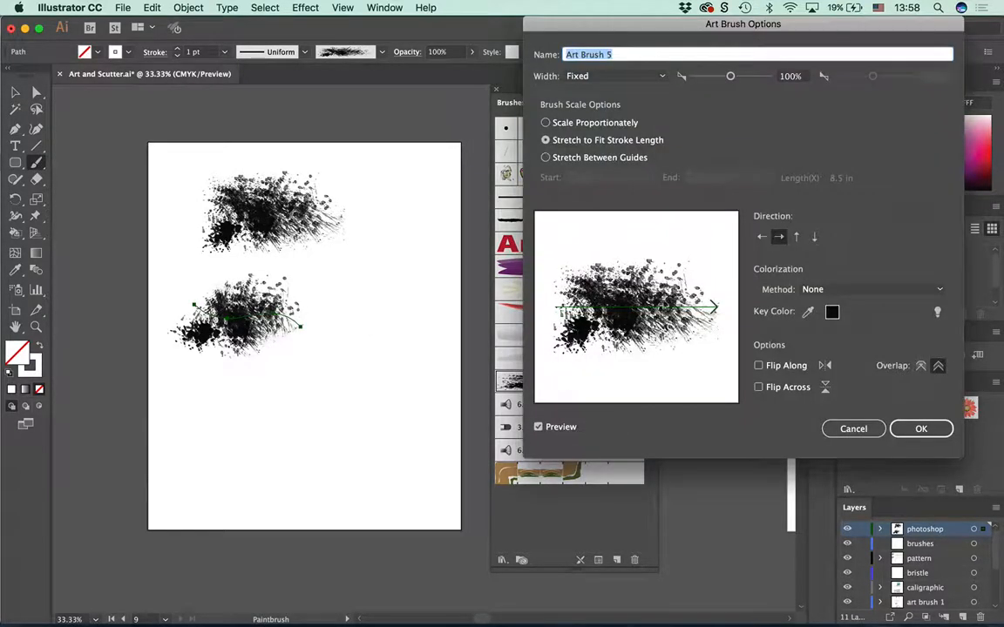
mouse_move(724, 76)
mouse_down()
mouse_move(768, 79)
mouse_move(753, 81)
mouse_up()
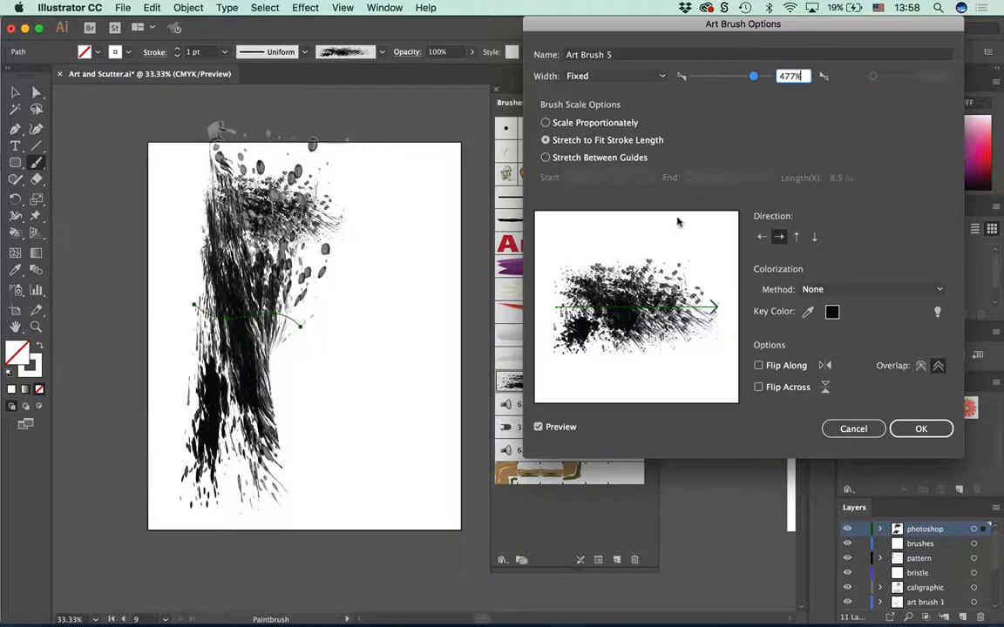
click(849, 429)
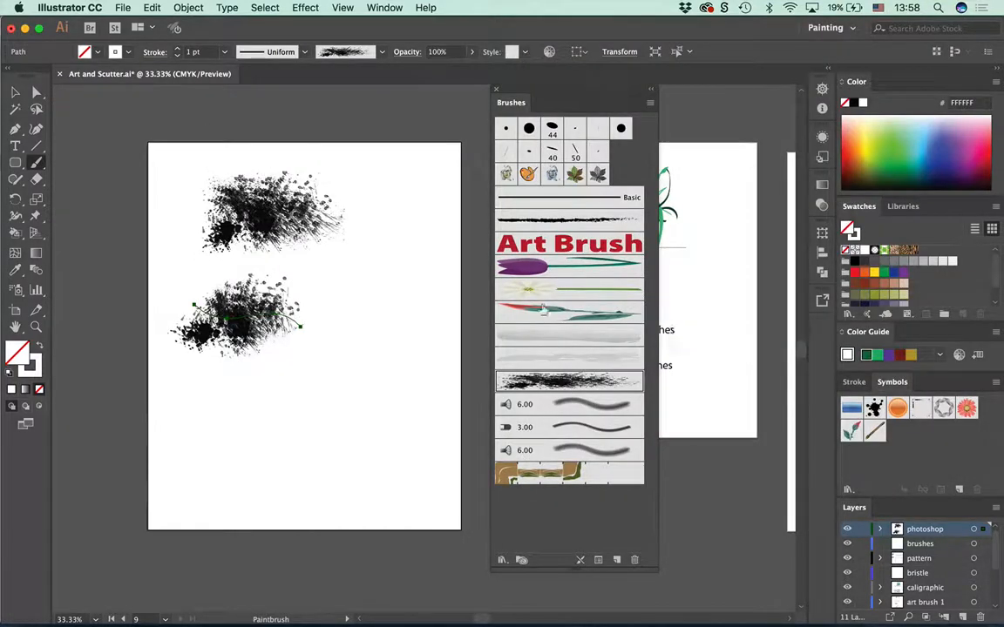
Step: Delete the short test stroke and move the splatter image slightly up and to the left
click(15, 92)
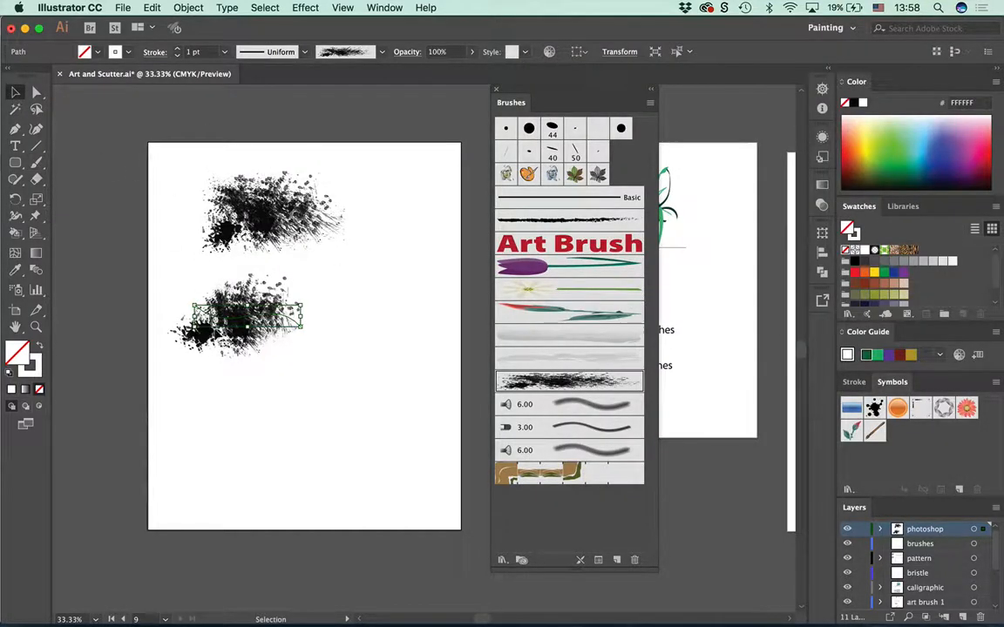
key(Delete)
drag(288, 246, 273, 236)
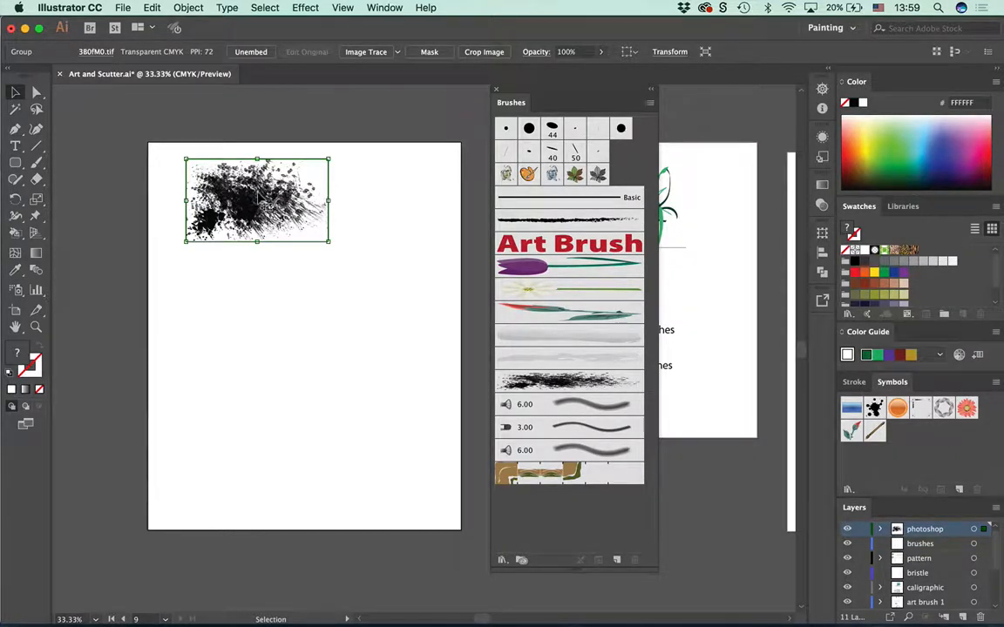
Step: Trace the splatter image with the default Image Trace preset and open the tracing options clear of the artwork
click(378, 54)
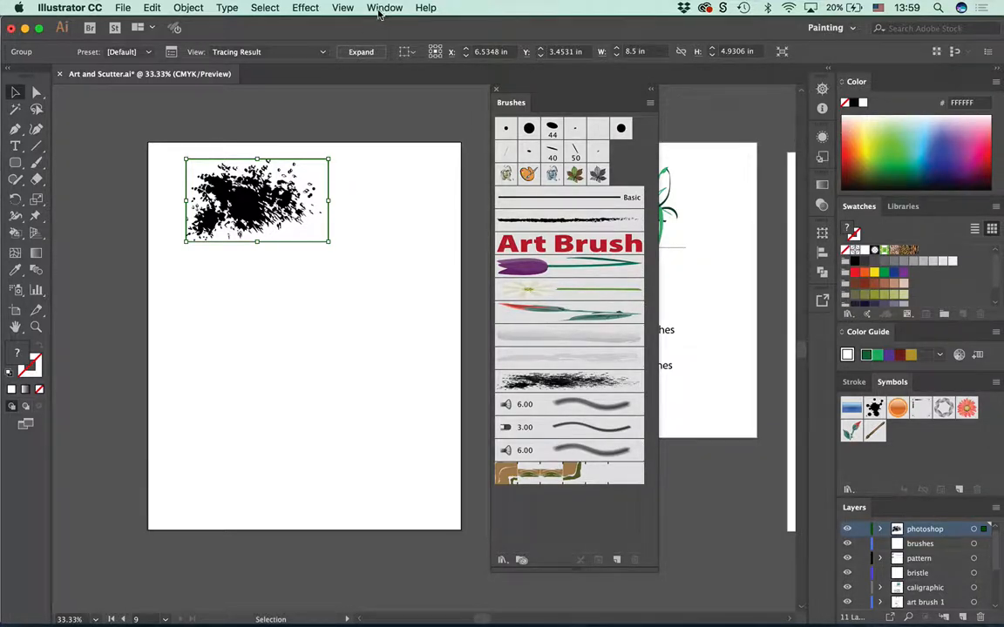
click(171, 52)
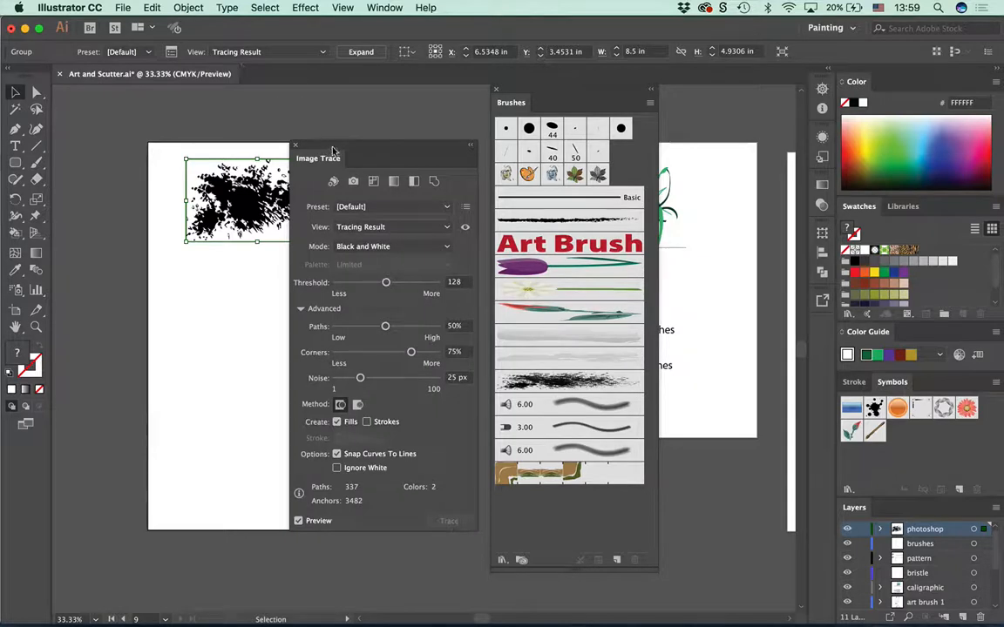
mouse_move(332, 152)
mouse_down()
mouse_move(488, 11)
mouse_move(512, 28)
mouse_up()
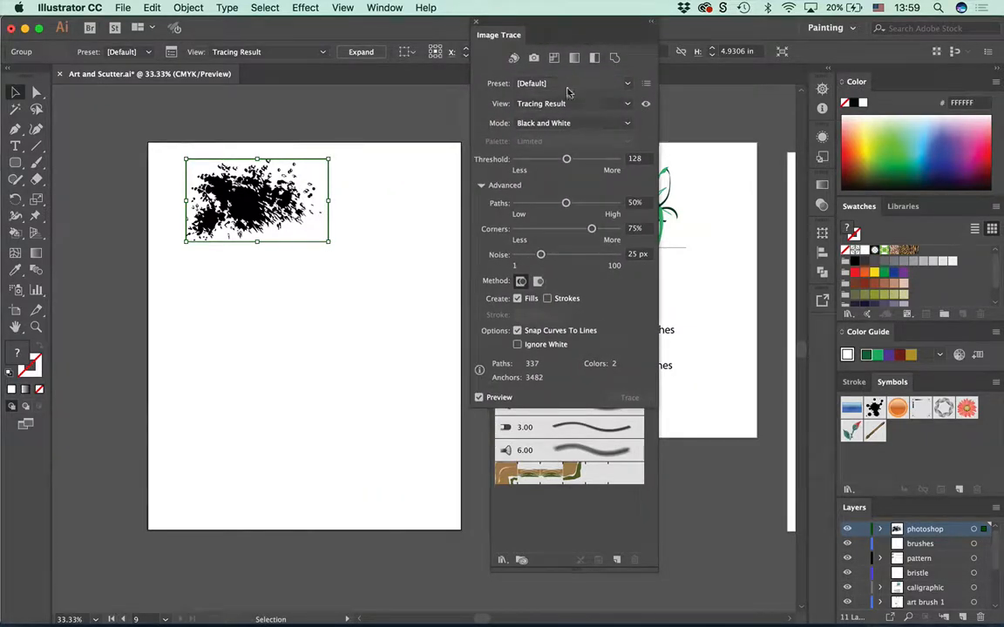
Step: Switch the splatter's tracing preset to Shades of Gray and raise the number of grays to 69
click(567, 88)
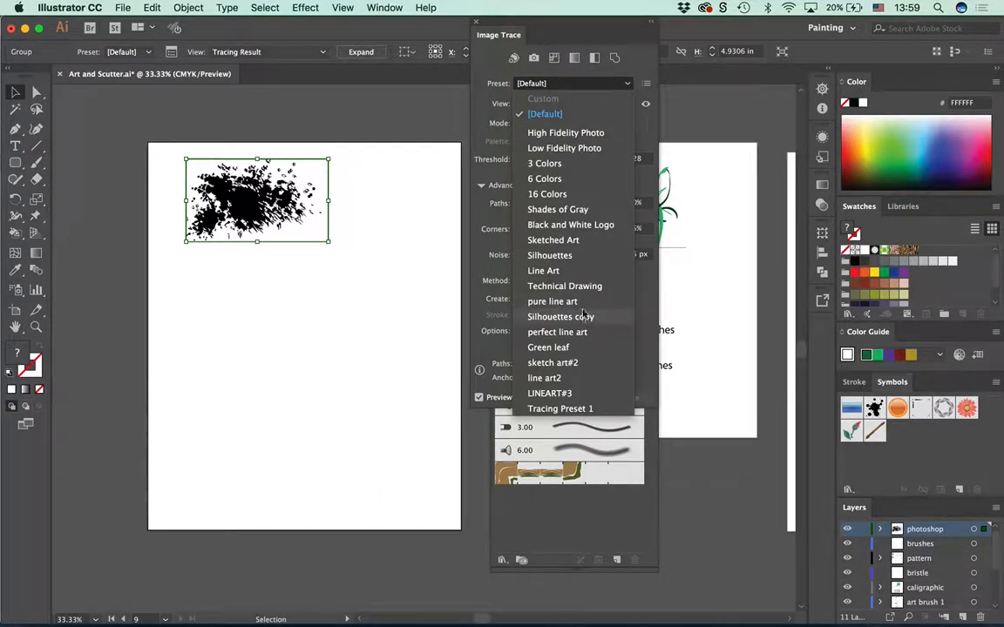
click(557, 211)
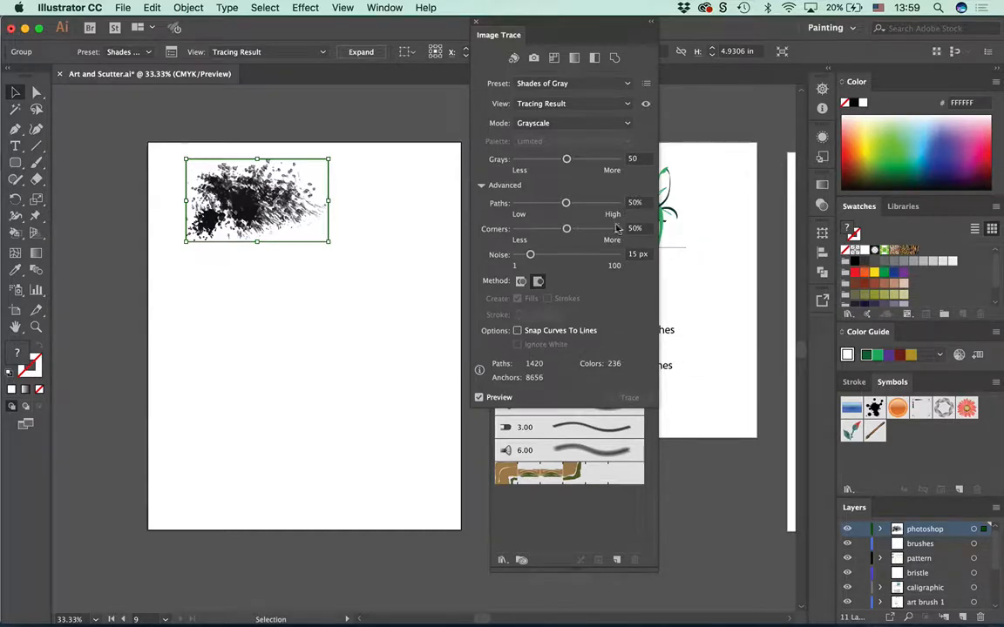
drag(566, 160, 583, 163)
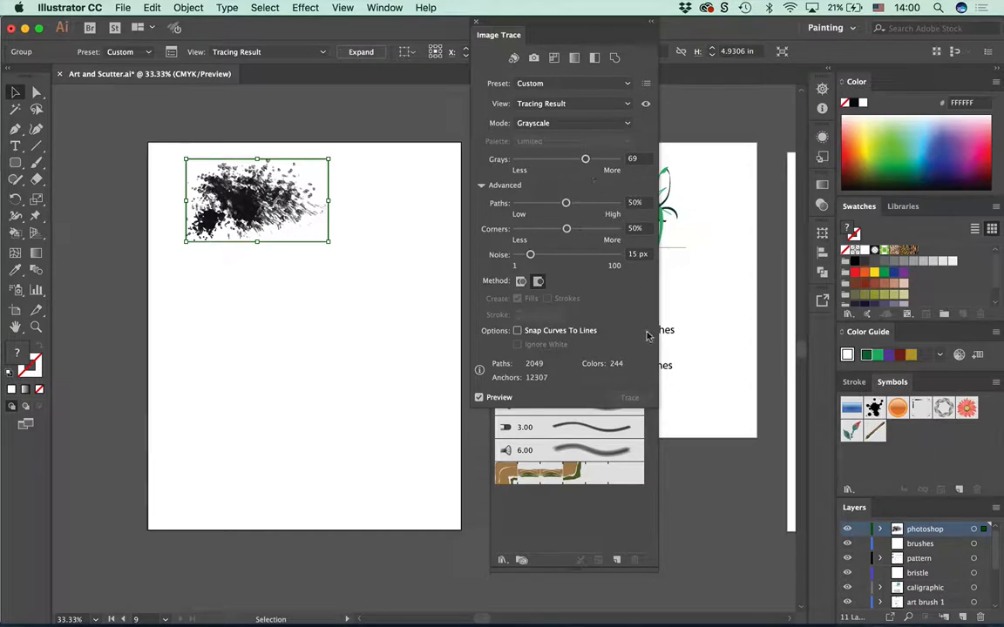
click(408, 287)
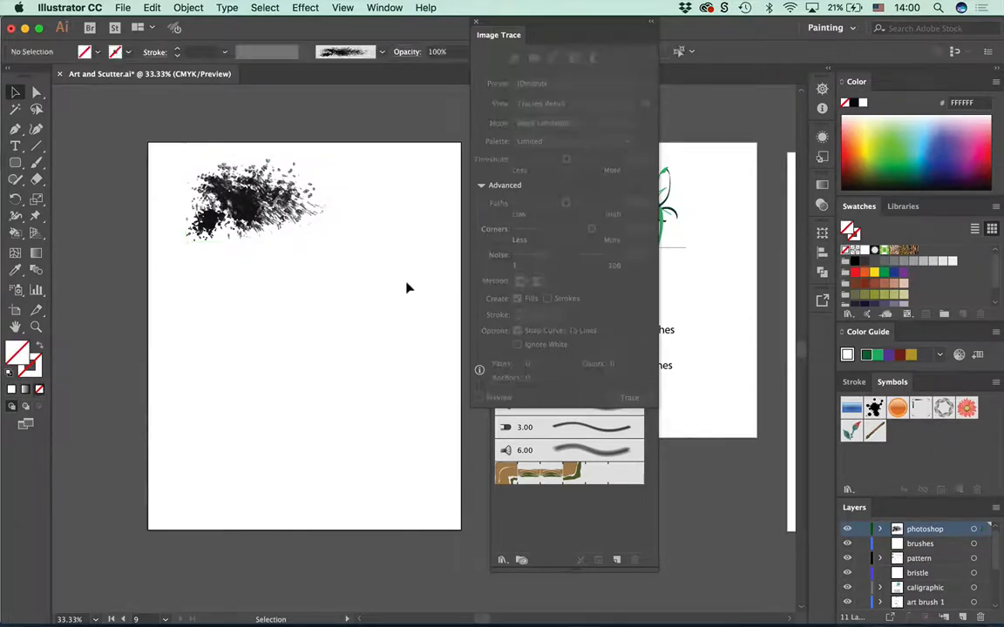
click(244, 203)
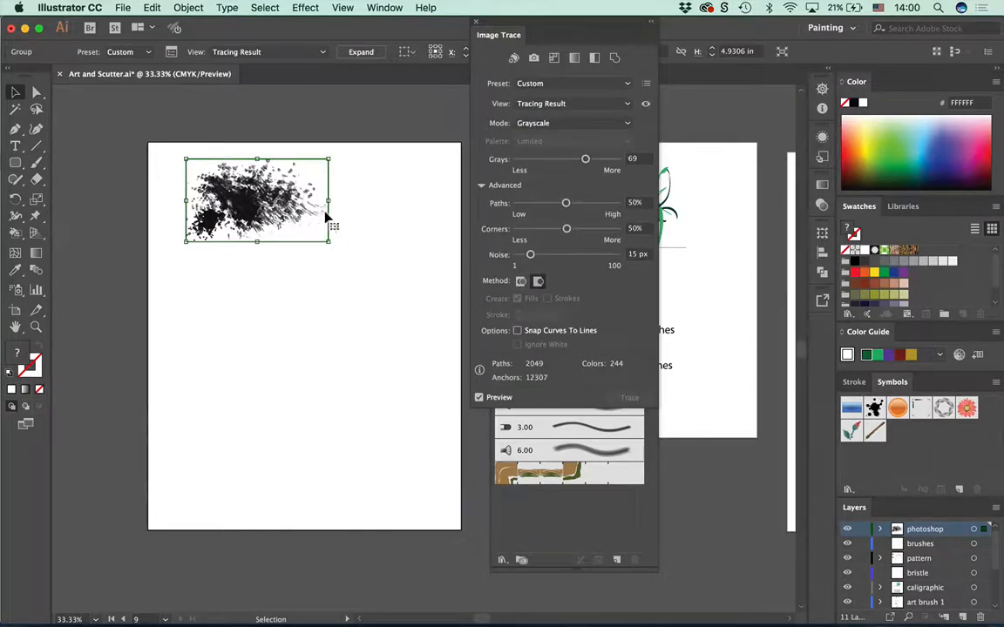
Step: Check the traced splatter's background against the transparency grid and hide the grid again
click(341, 8)
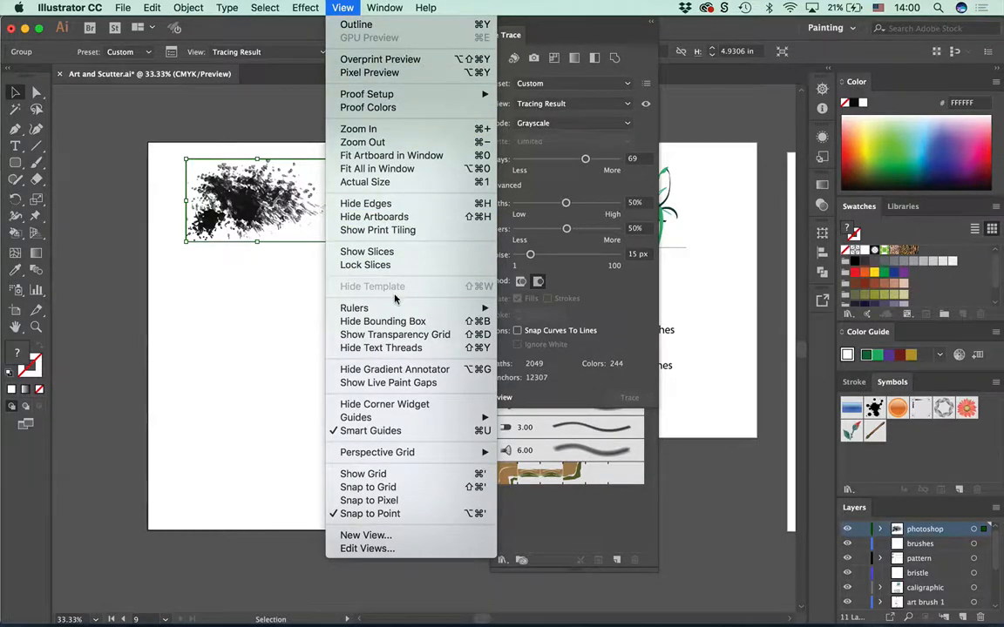
click(376, 334)
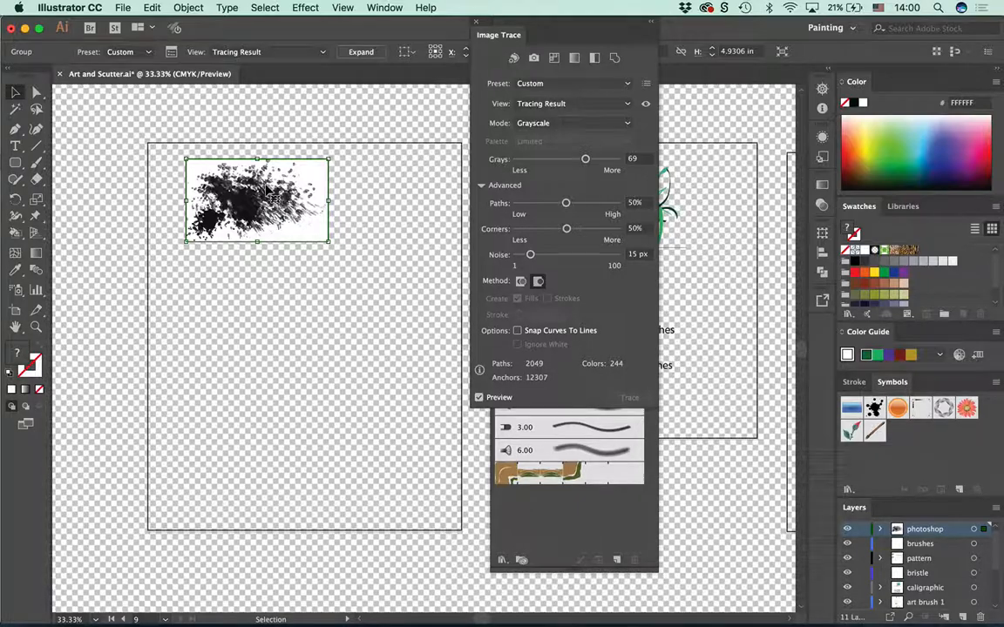
click(341, 6)
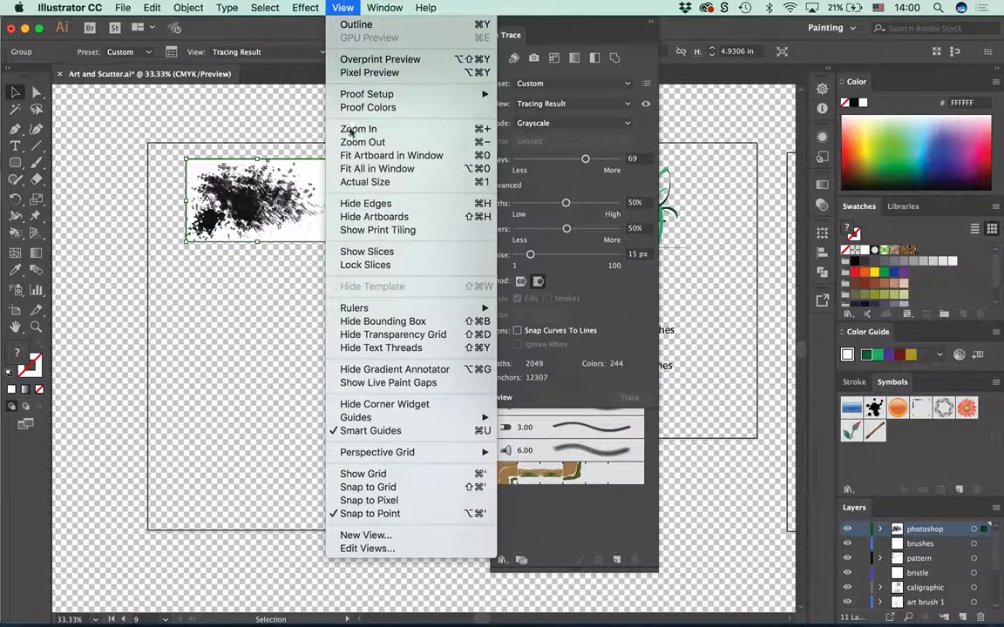
click(440, 335)
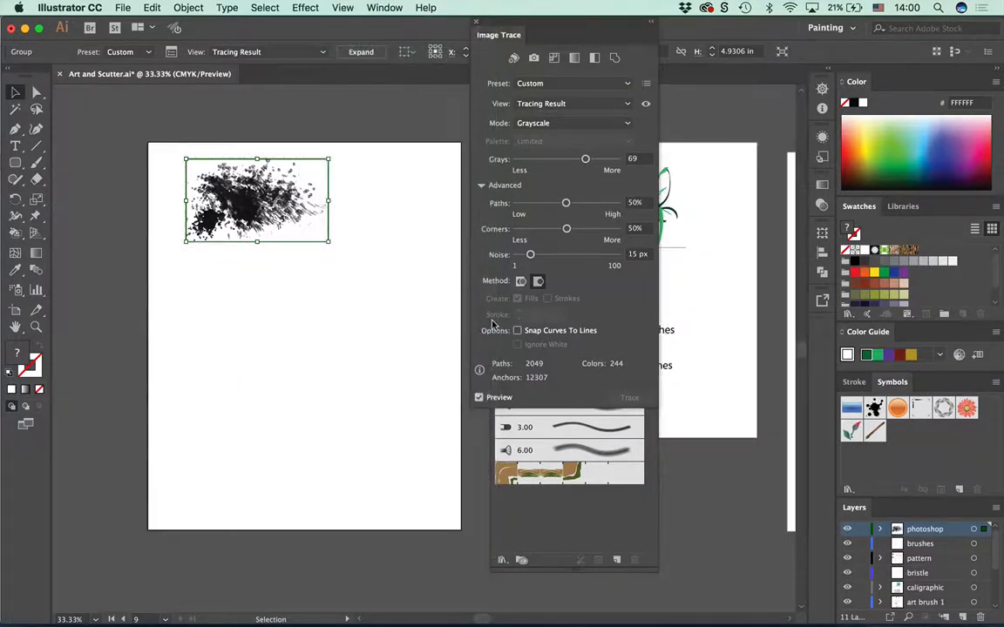
Step: Expand the traced splatter into vector paths and show the transparency grid behind it
click(373, 54)
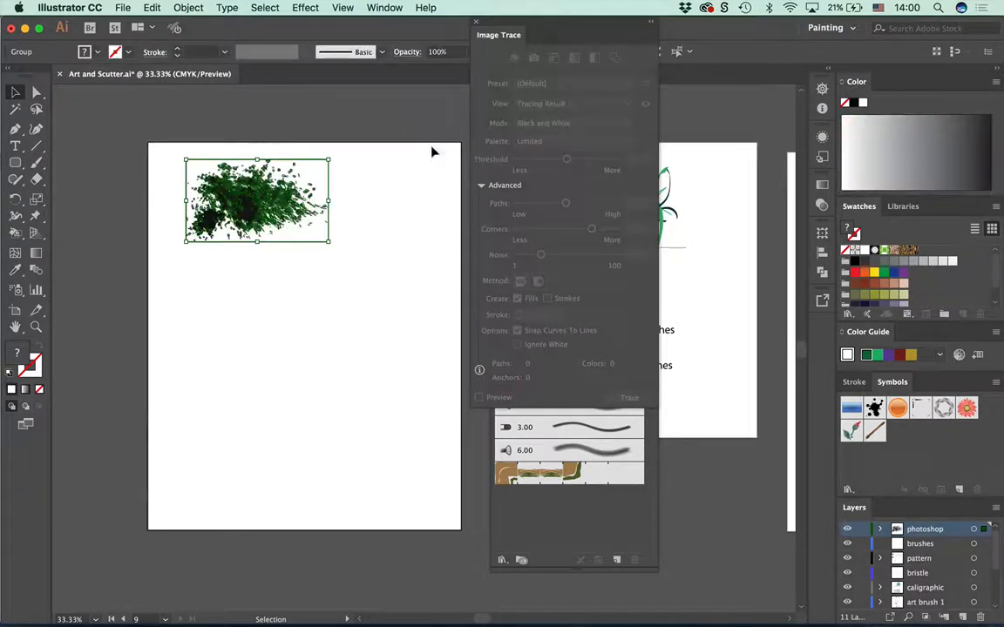
click(371, 298)
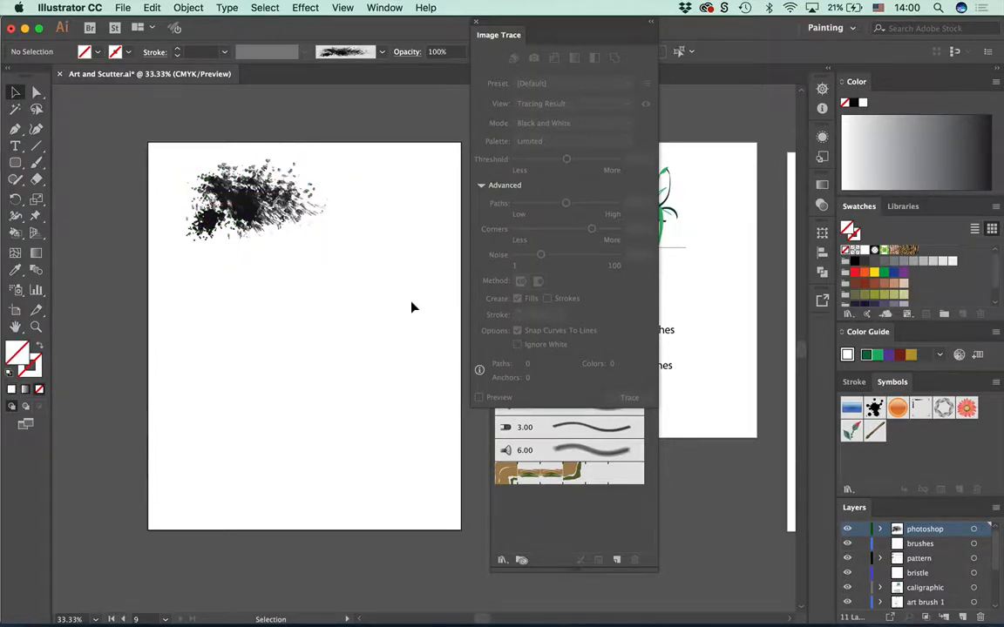
click(264, 201)
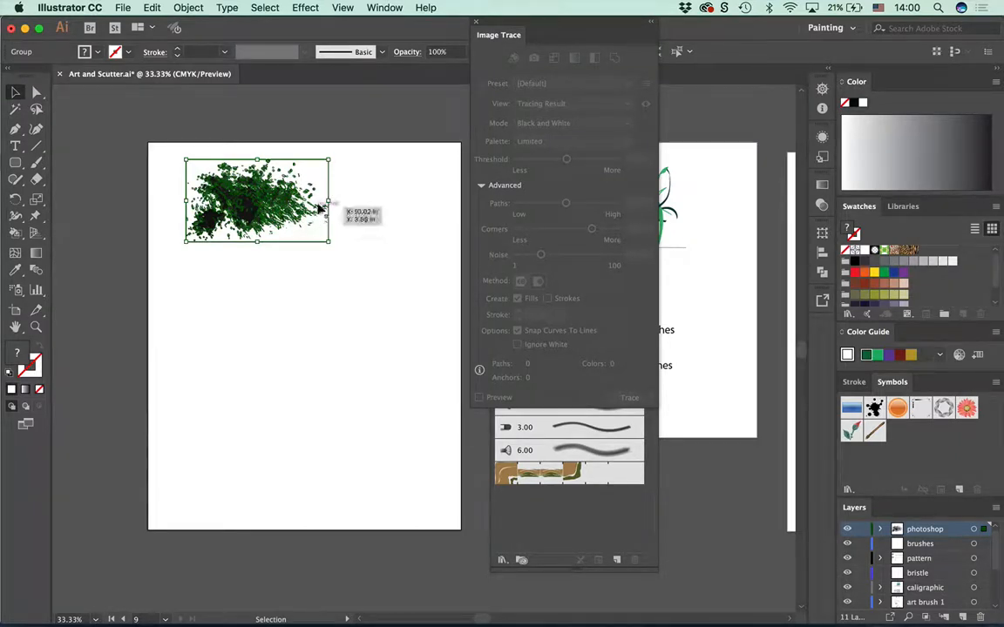
click(340, 8)
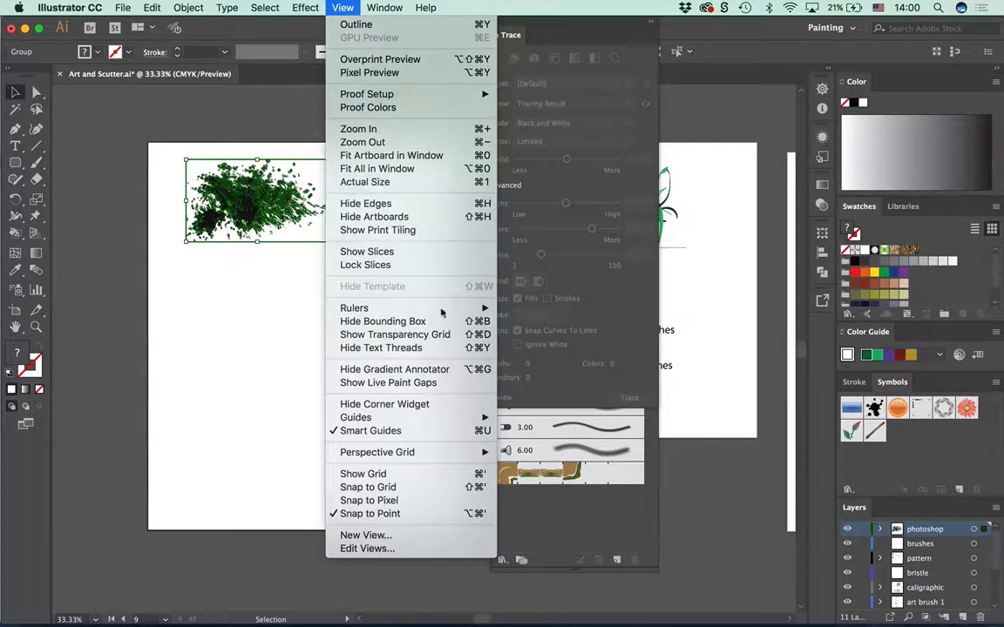
click(409, 335)
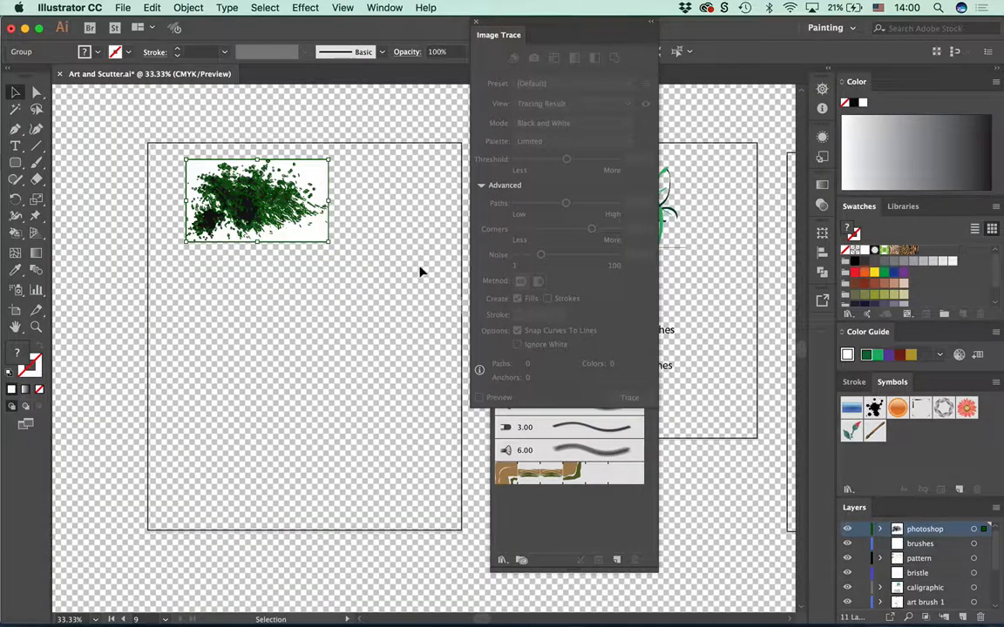
click(420, 271)
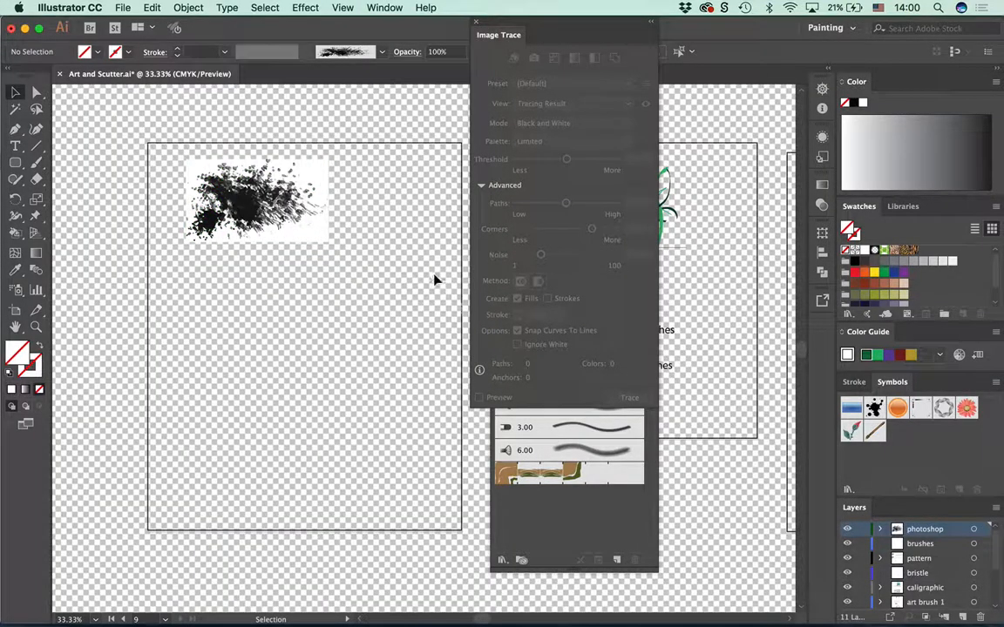
Step: Directly select the white background rectangle of the expanded splatter and delete it
click(36, 93)
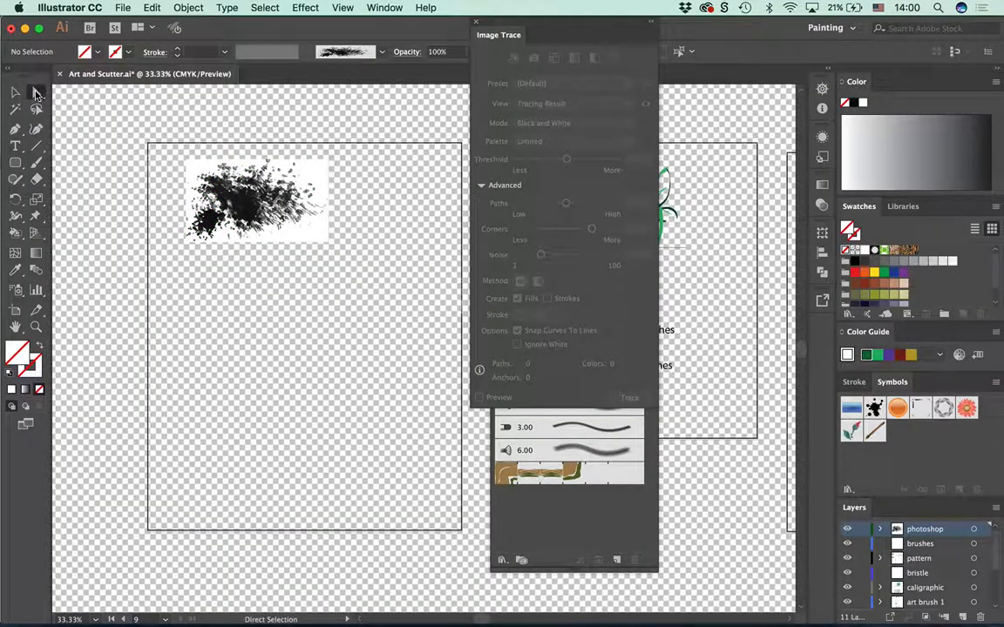
click(322, 172)
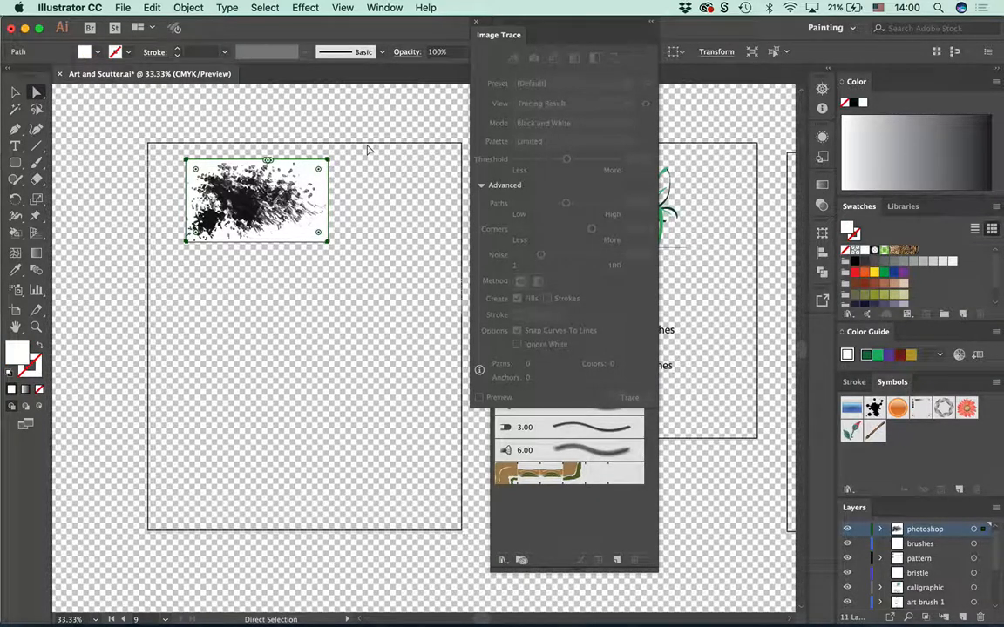
key(Delete)
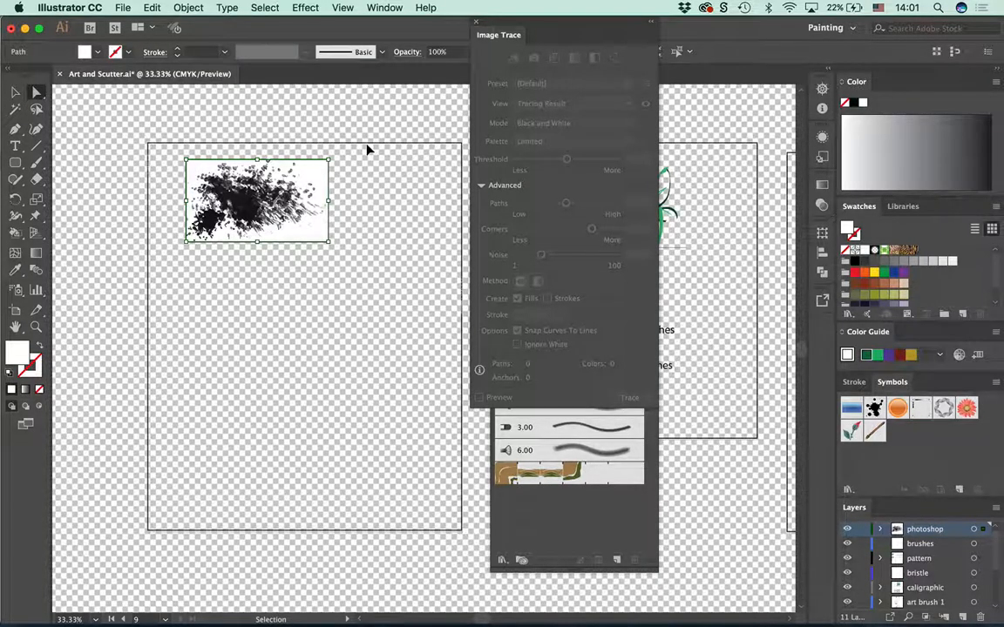
key(a)
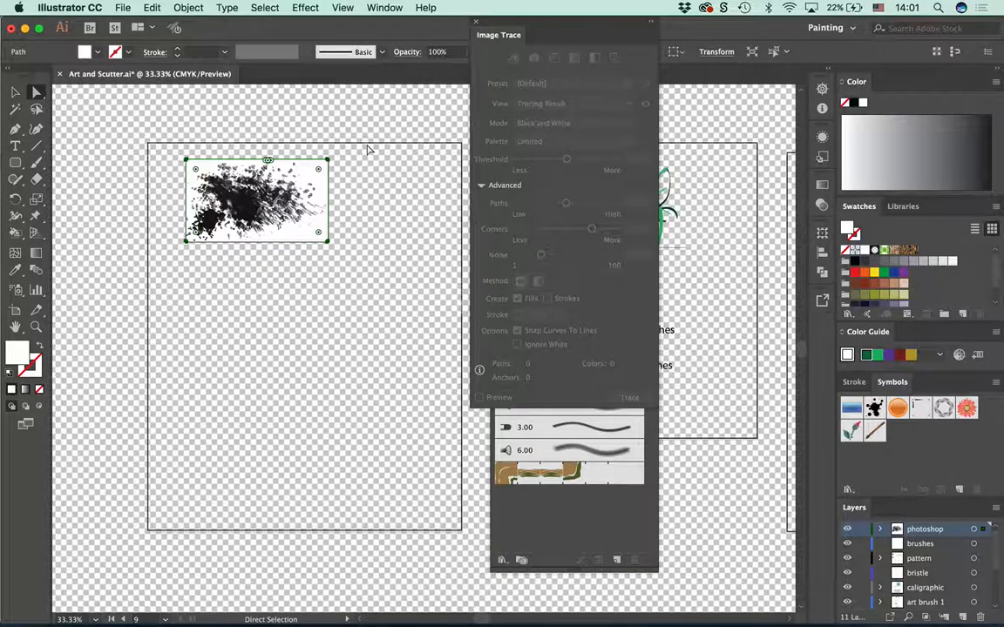
click(410, 115)
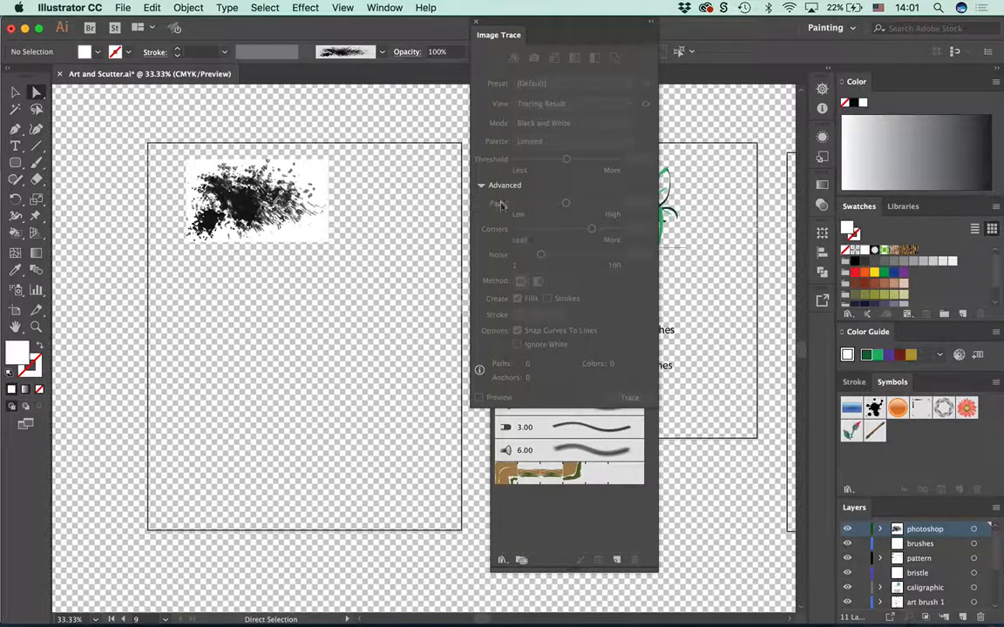
click(332, 171)
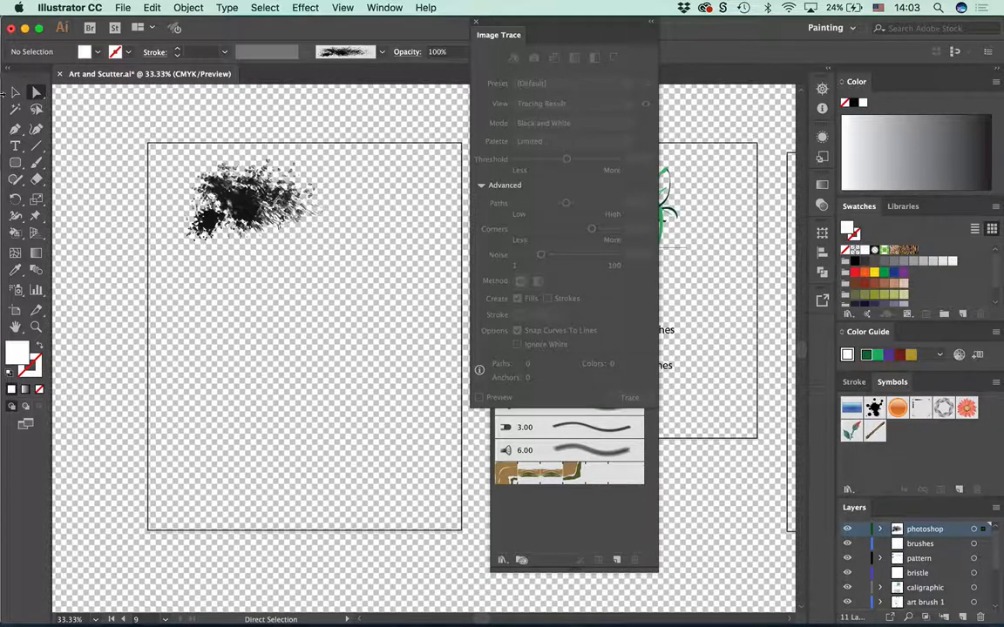
Step: Dock the Image Trace options with the color settings and create a scatter brush with default options from the splatter group
click(16, 93)
click(242, 206)
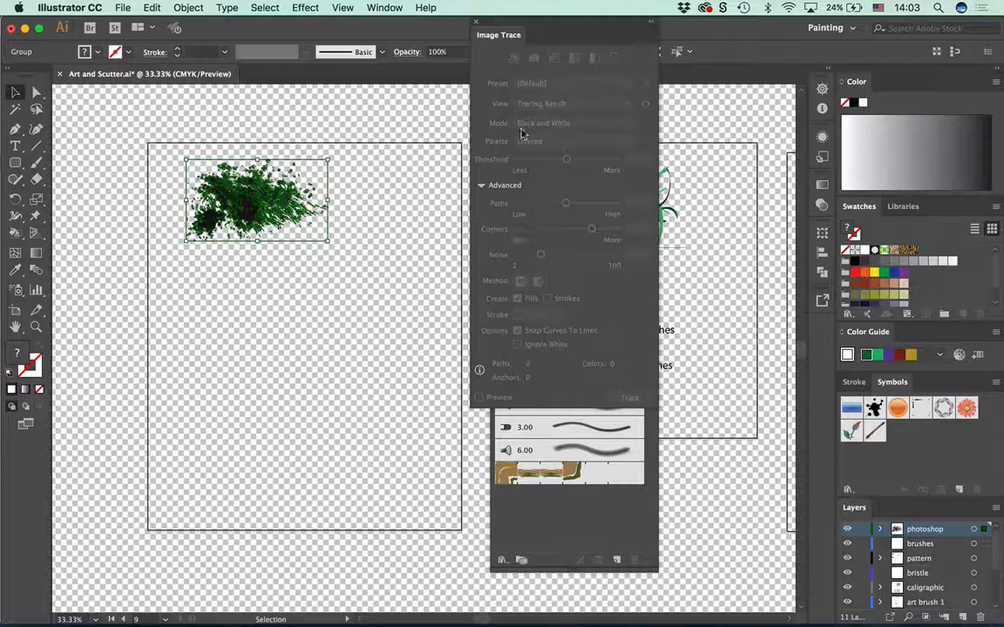
mouse_move(501, 35)
mouse_down()
mouse_move(896, 103)
mouse_move(875, 81)
mouse_up()
click(648, 103)
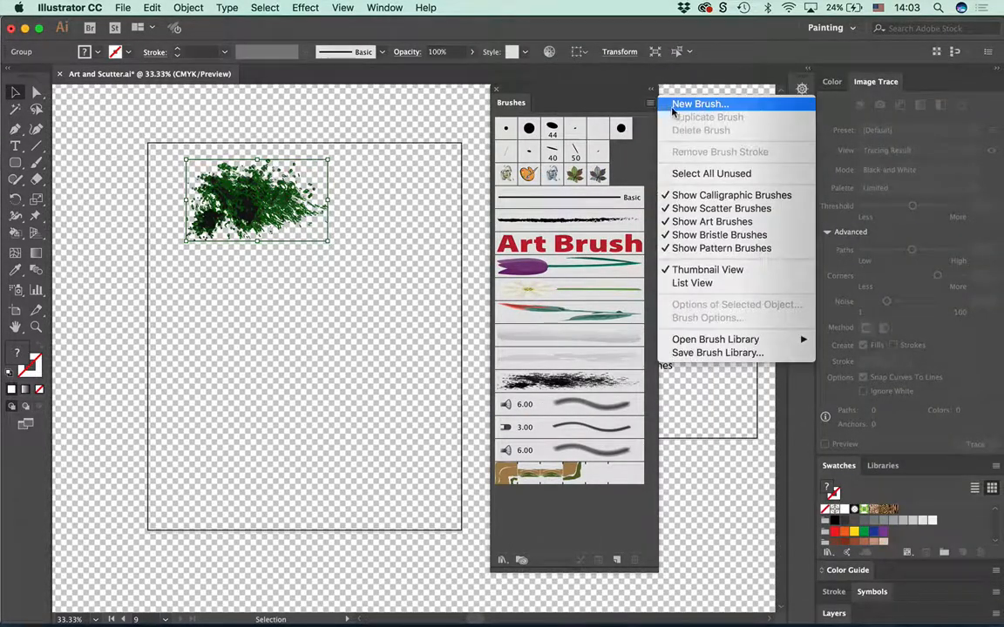
click(675, 102)
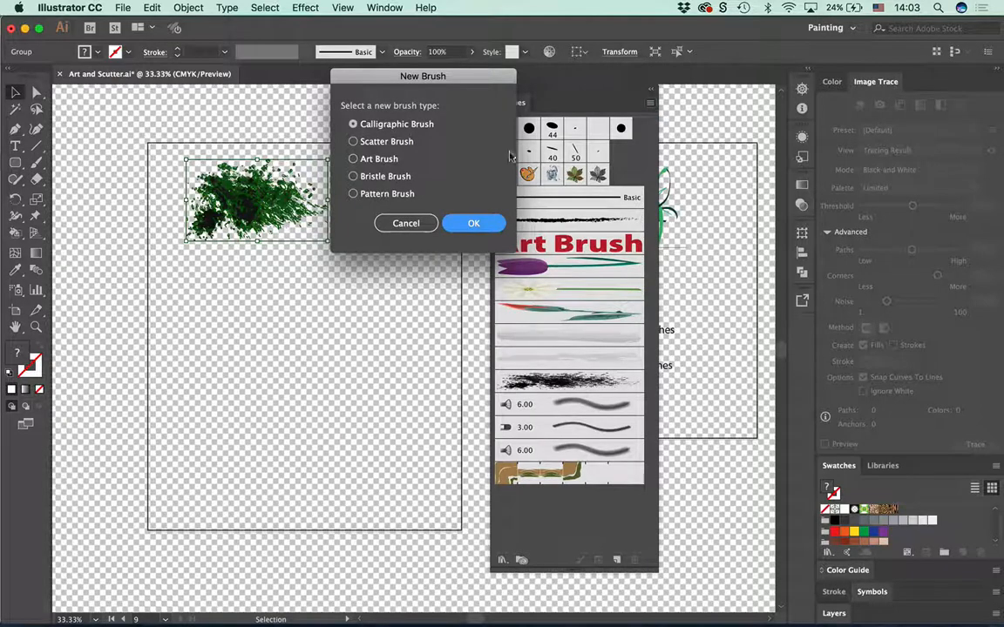
click(352, 141)
click(470, 223)
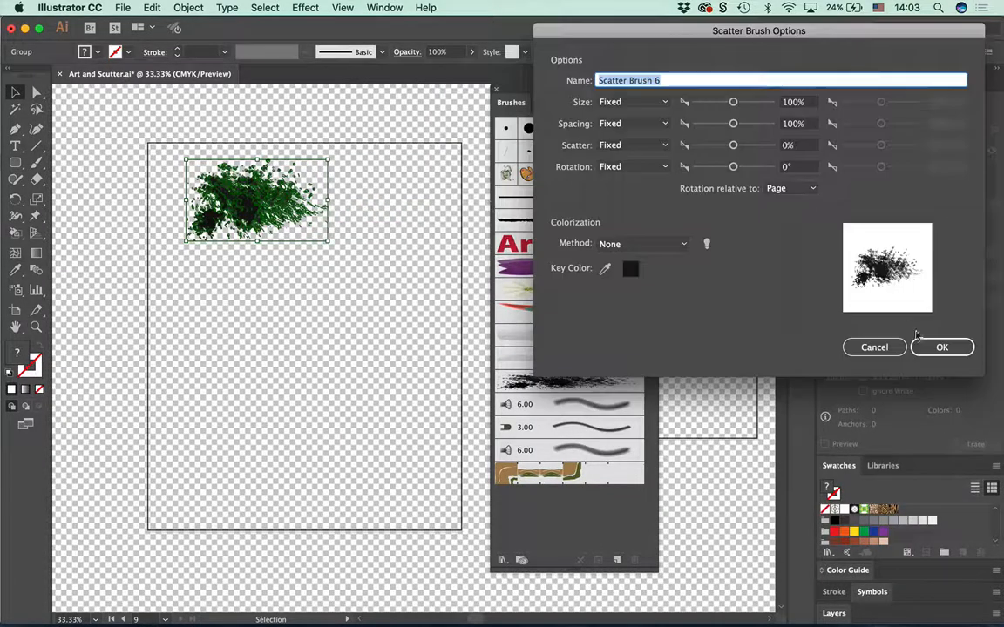
click(941, 347)
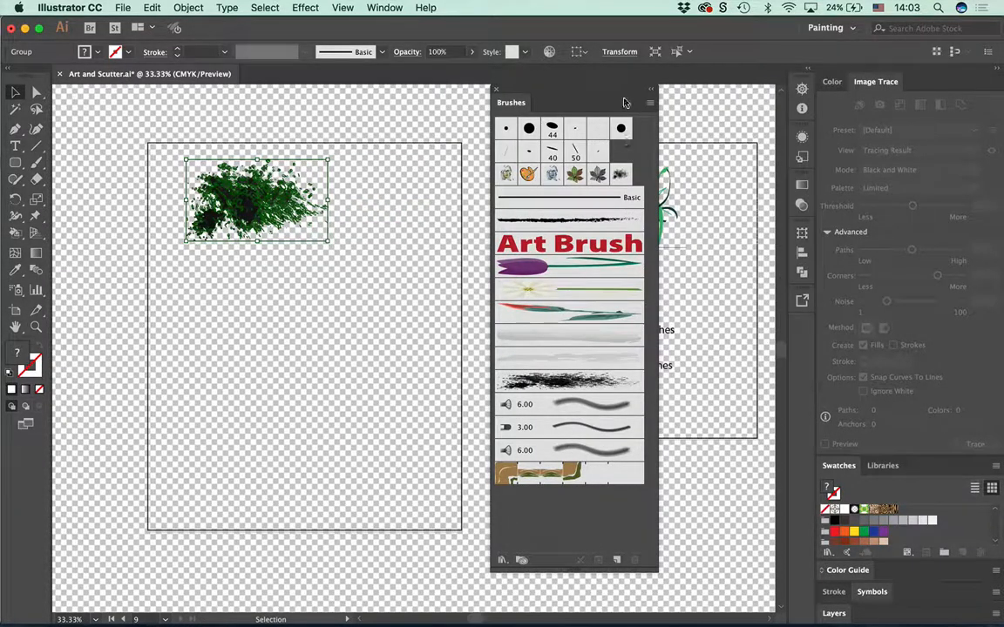
Step: Create an art brush with default options from the same splatter group and deselect the artwork
click(648, 103)
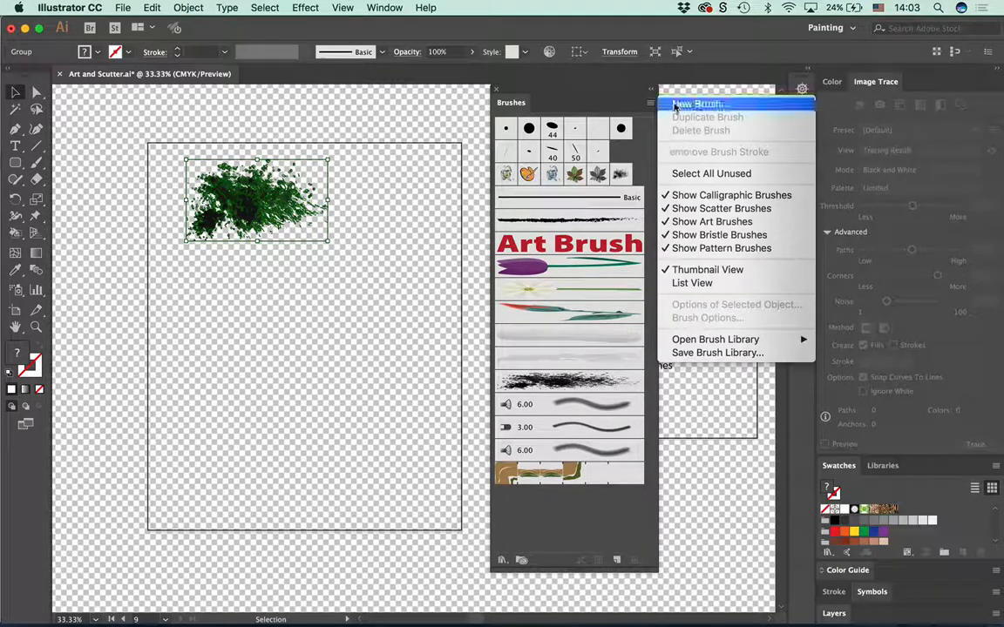
click(684, 104)
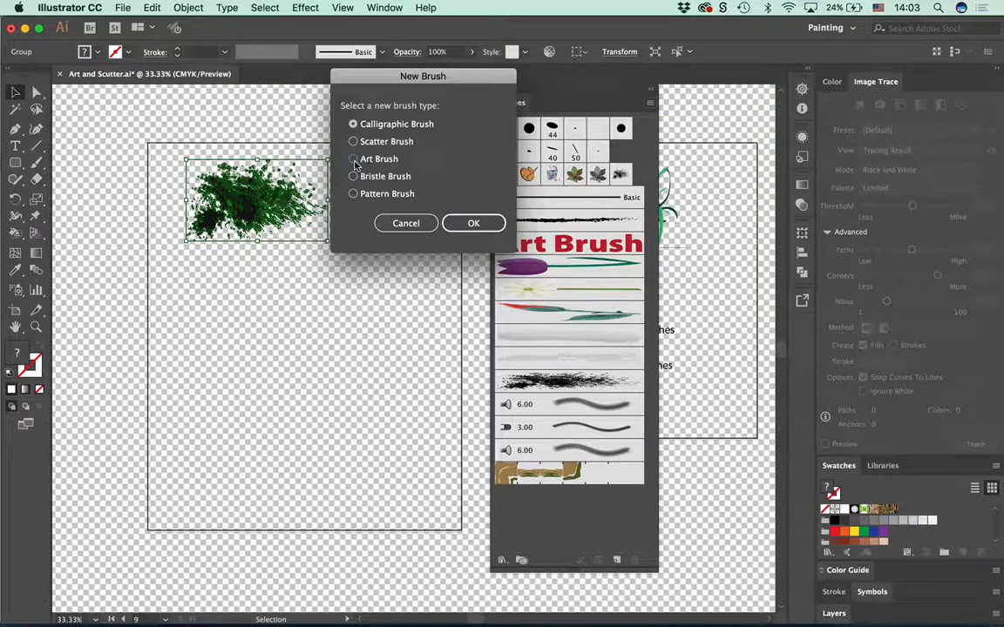
click(353, 159)
key(Return)
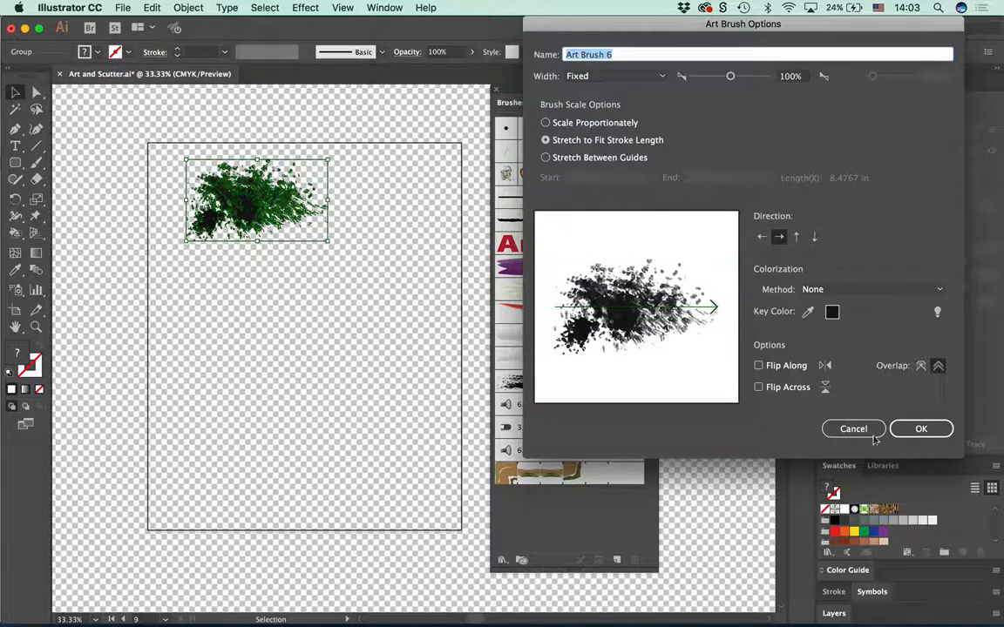
key(Return)
click(379, 233)
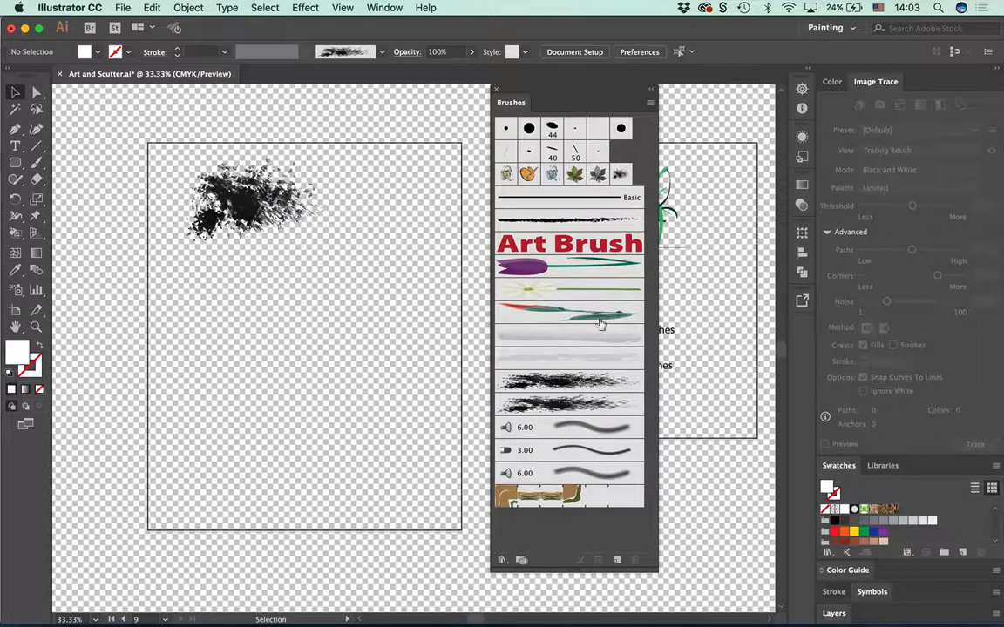
Step: Hide the transparency grid and delete the splatter group from the artboard
click(341, 8)
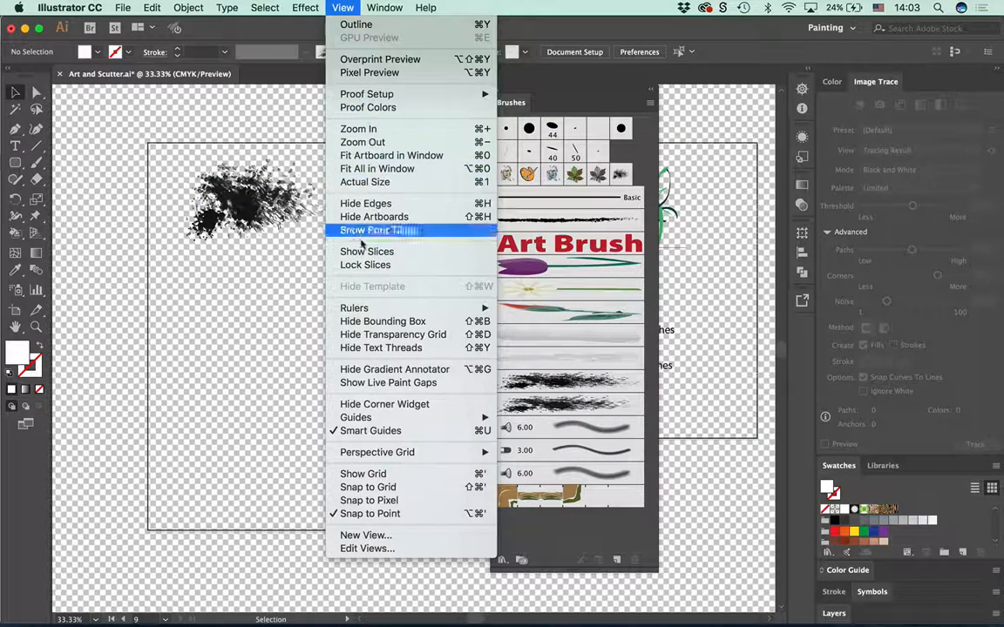
click(401, 335)
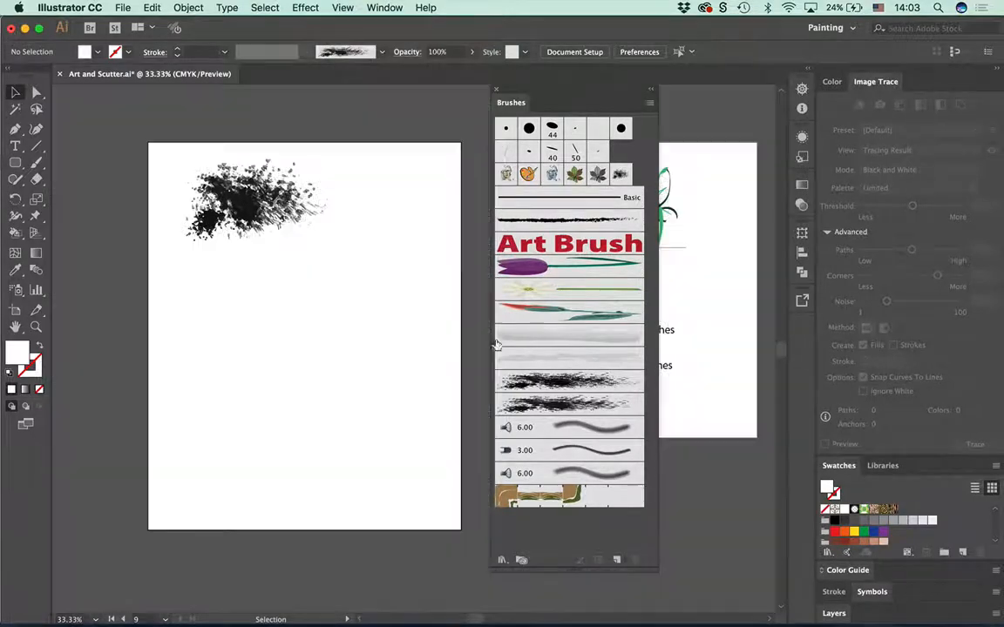
click(253, 222)
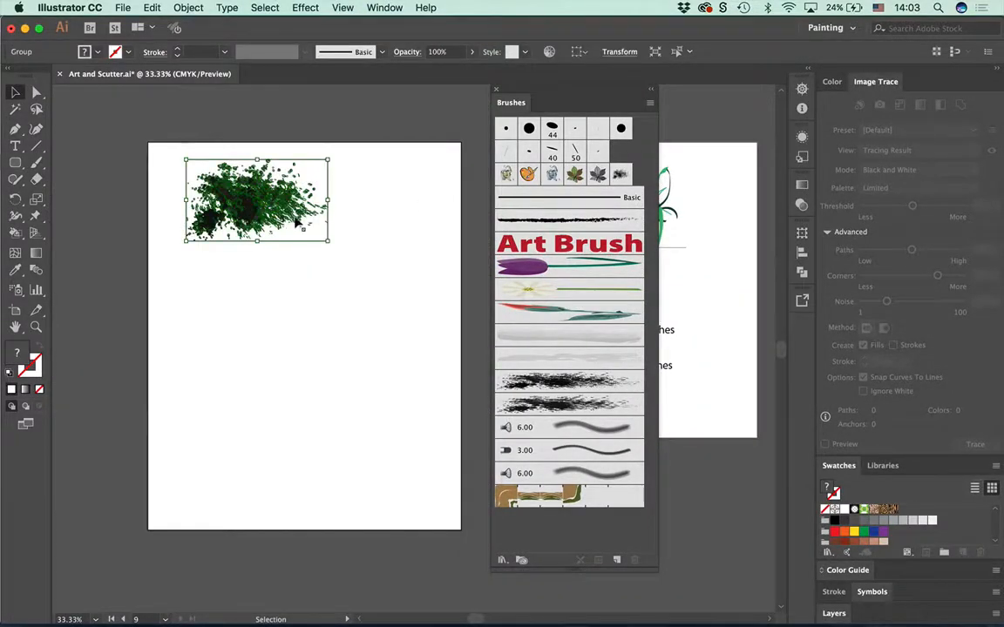
key(Delete)
Step: Paint a wavy Paintbrush stroke across the upper part of the empty artboard with the new splatter art brush
click(35, 163)
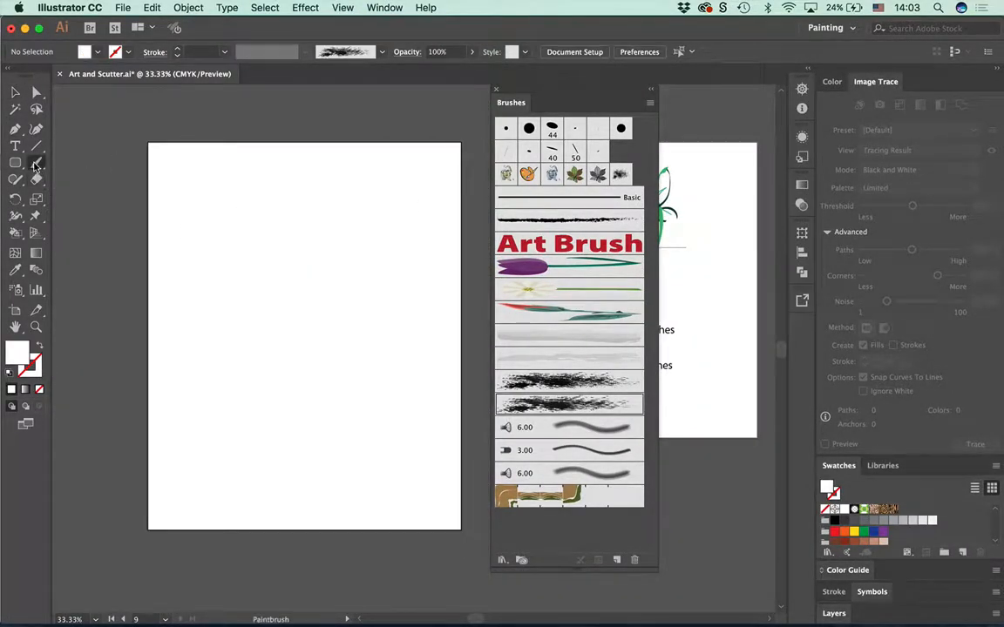
click(555, 396)
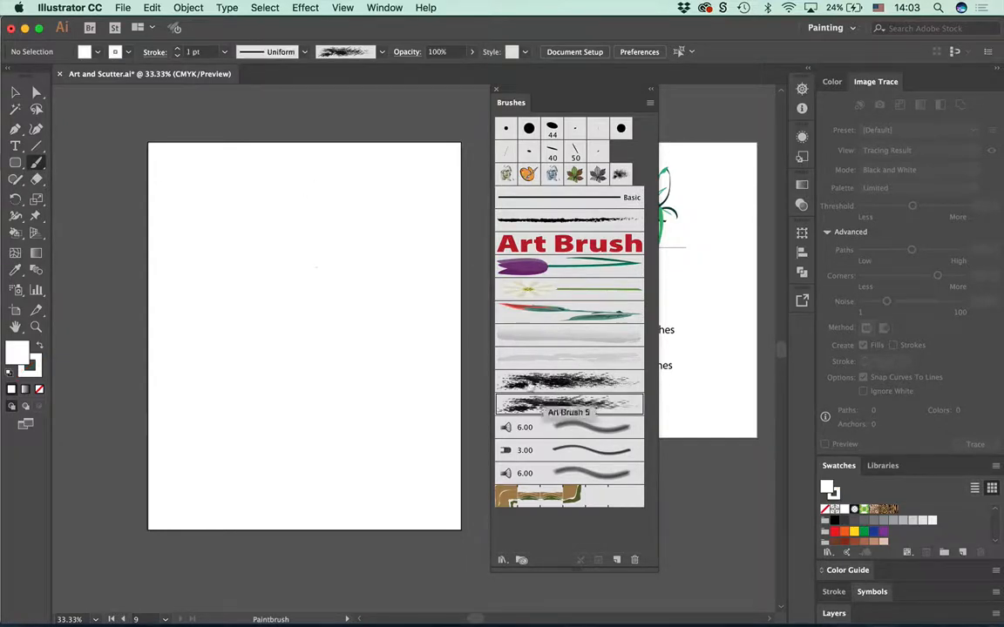
mouse_move(191, 199)
mouse_down()
mouse_move(253, 221)
mouse_move(397, 183)
mouse_move(413, 196)
mouse_up()
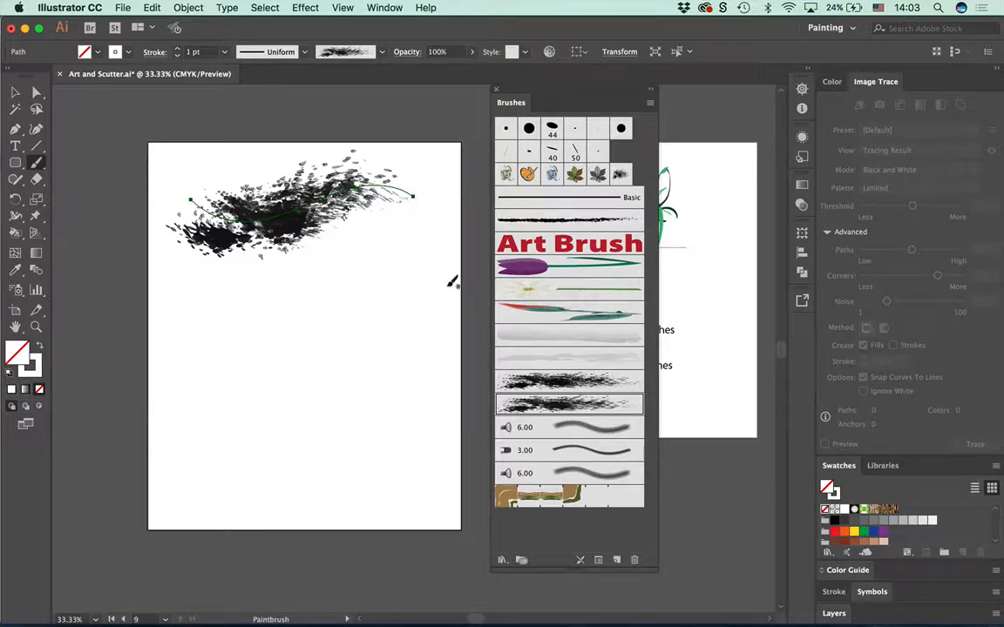
Step: Set the splatter art brush's colorization method to Tints
double_click(539, 401)
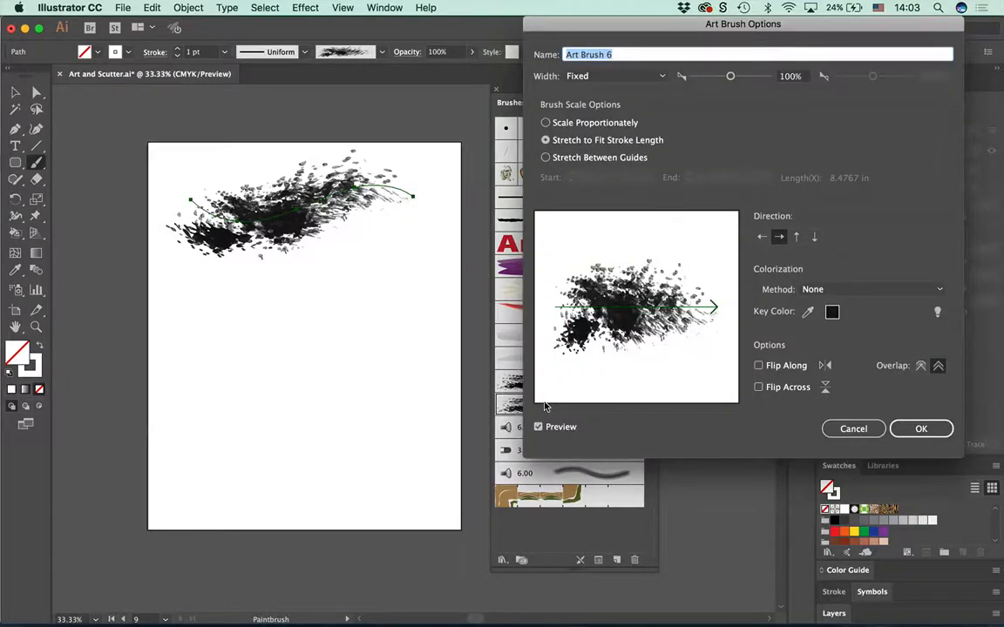
click(833, 290)
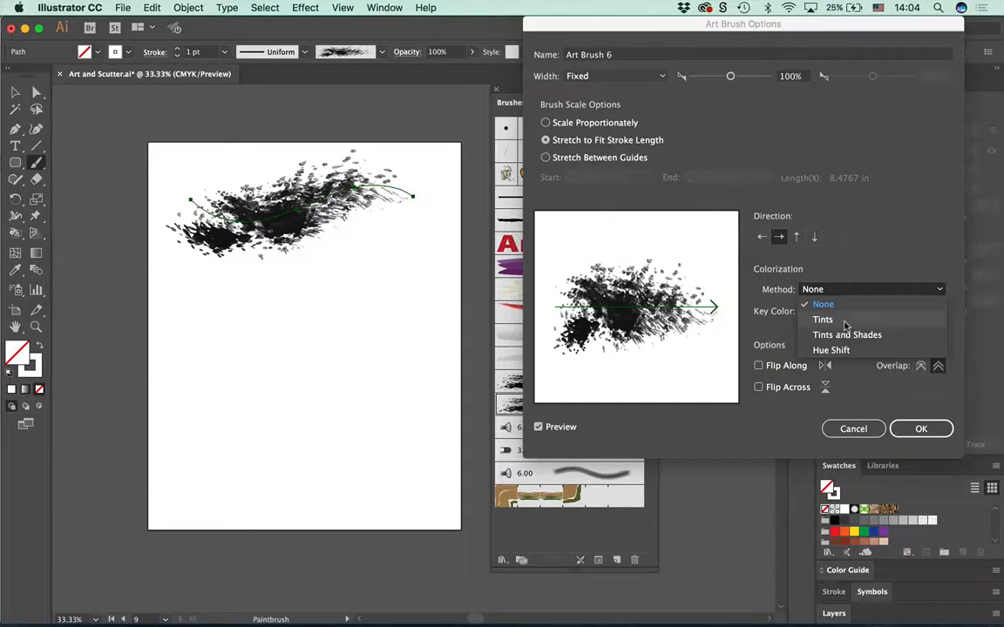
click(851, 326)
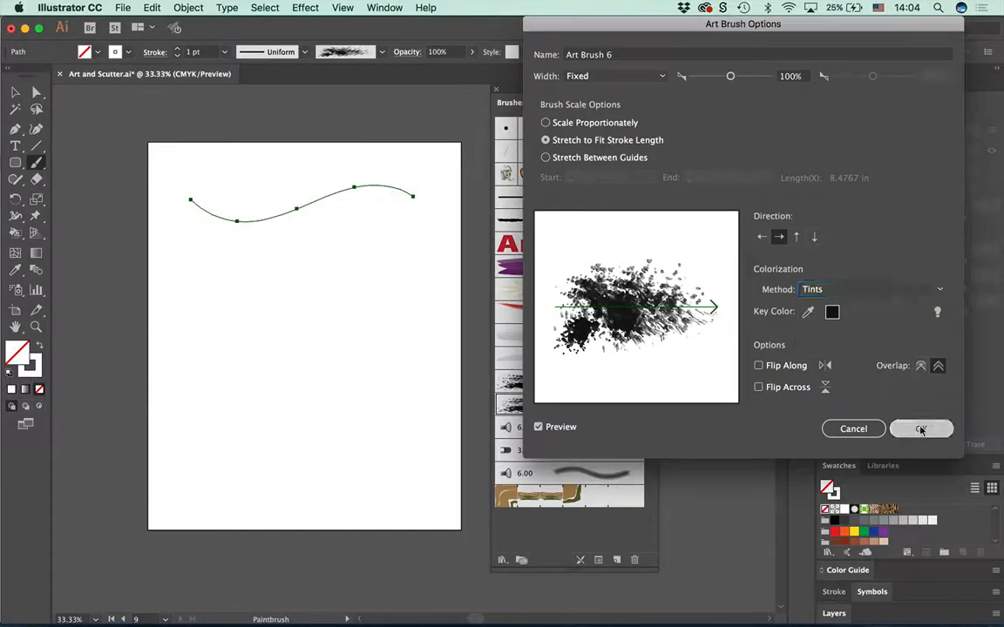
click(915, 427)
click(804, 262)
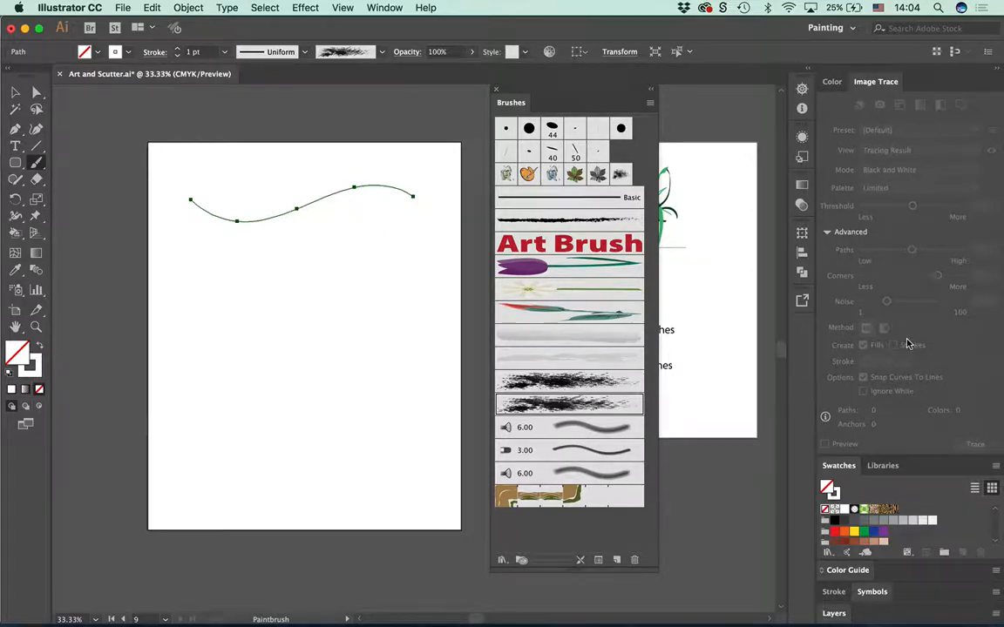
Step: Recolor the splatter stroke with several brown swatches, ending on the dark brown one
key(x)
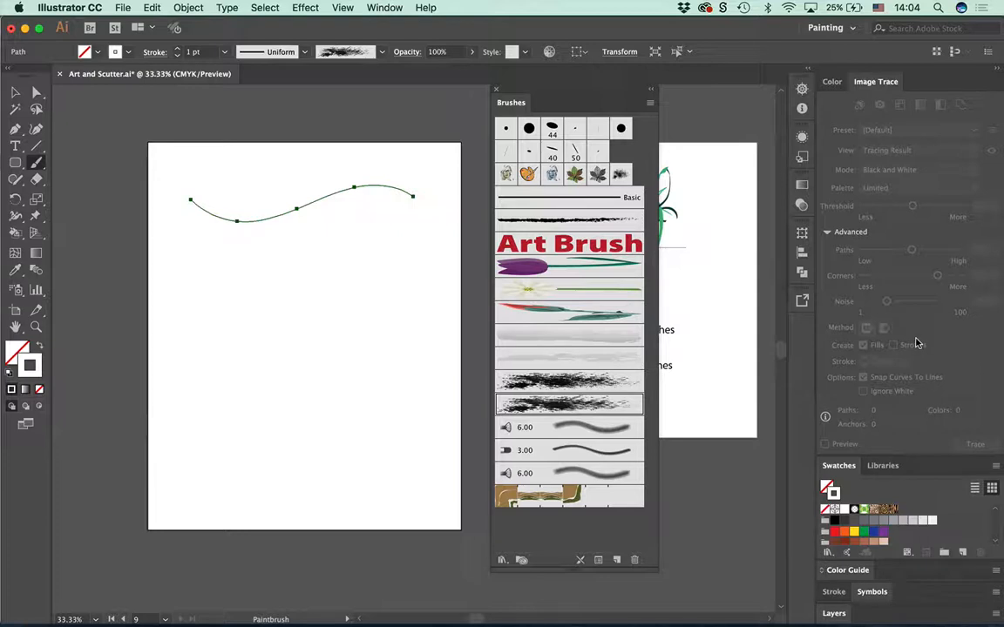
click(852, 541)
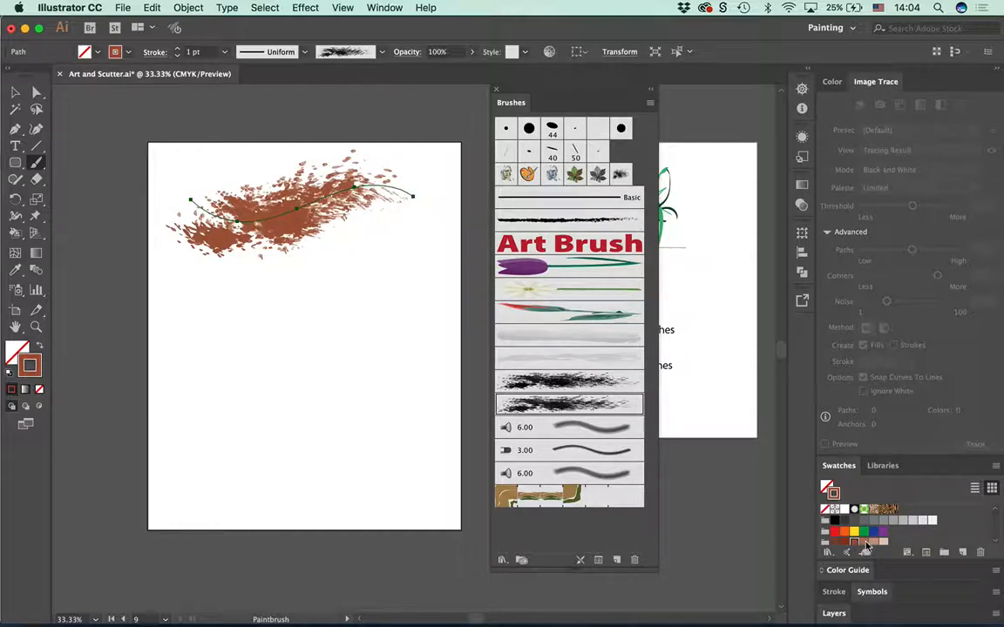
click(872, 542)
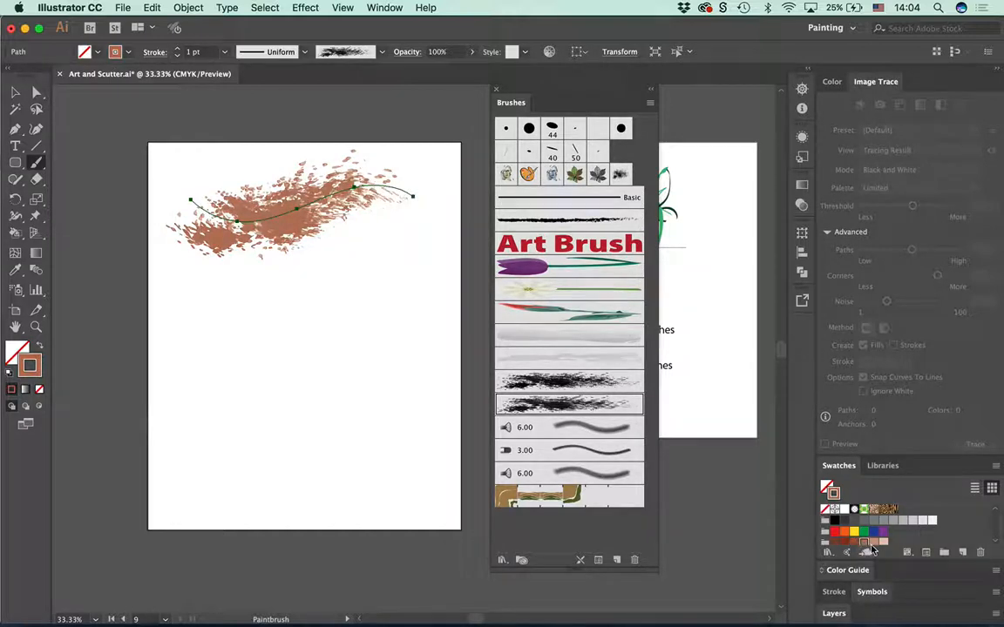
double_click(873, 542)
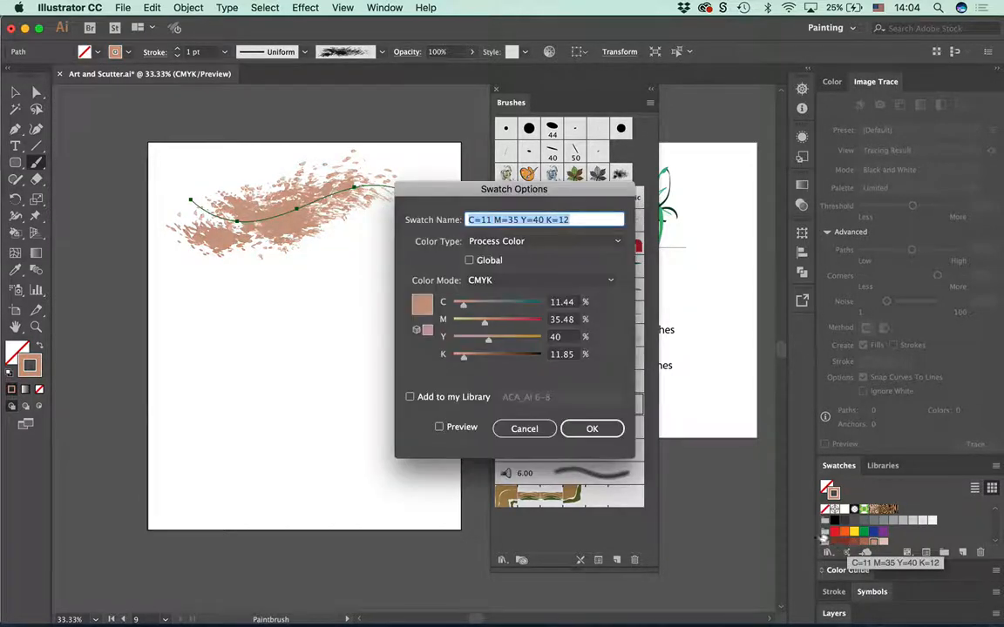
click(525, 429)
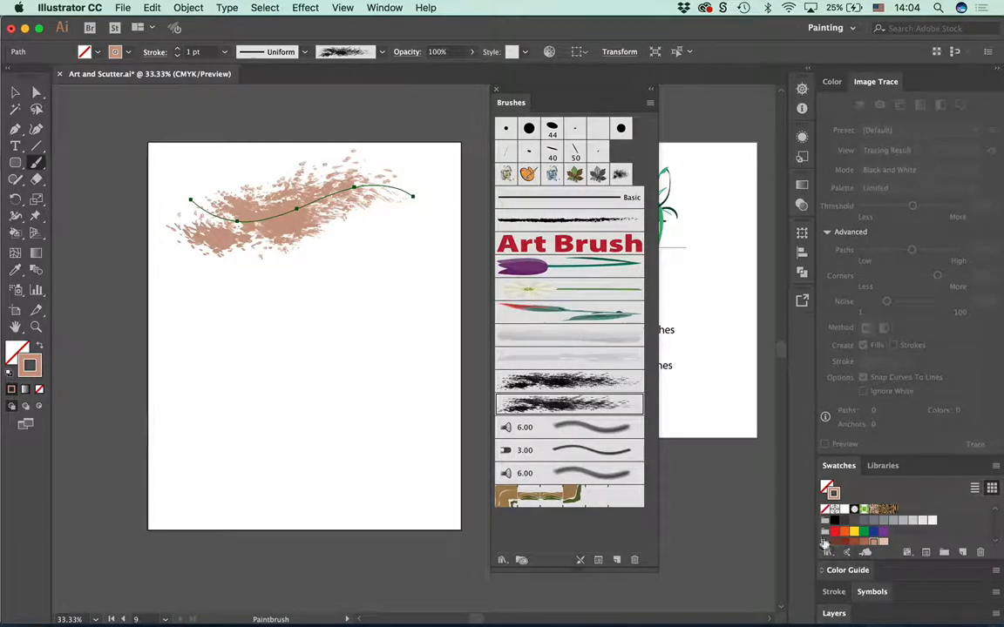
click(834, 543)
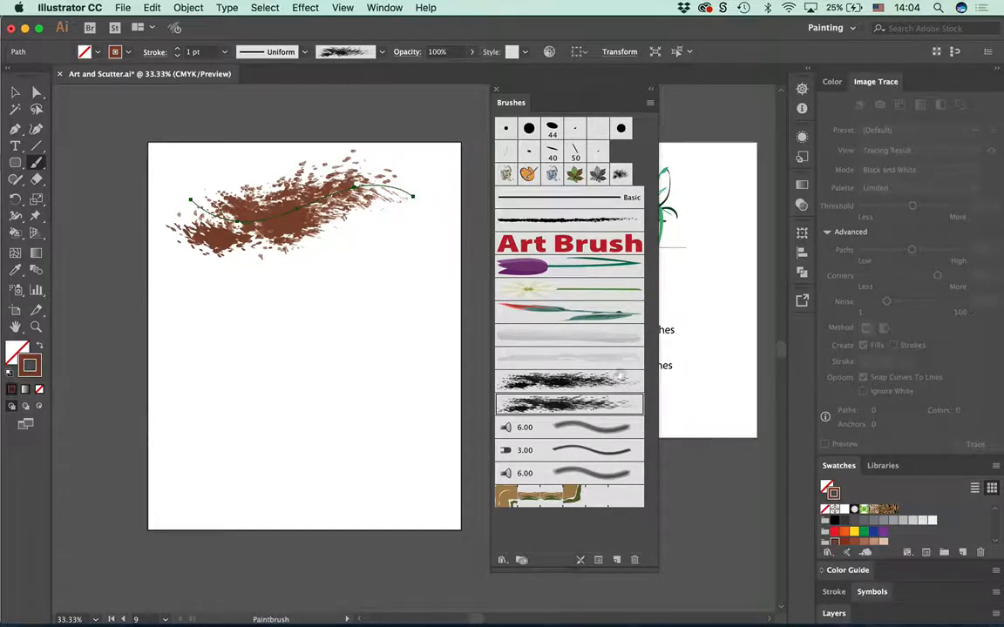
Step: Switch the splatter art brush's colorization method to Tints and Shades
double_click(575, 405)
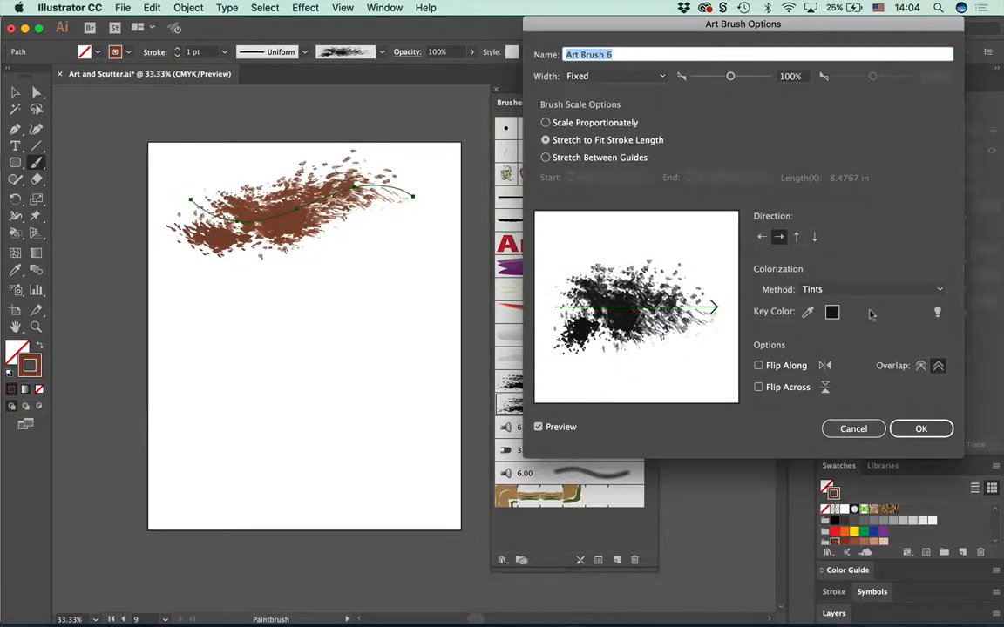
click(844, 290)
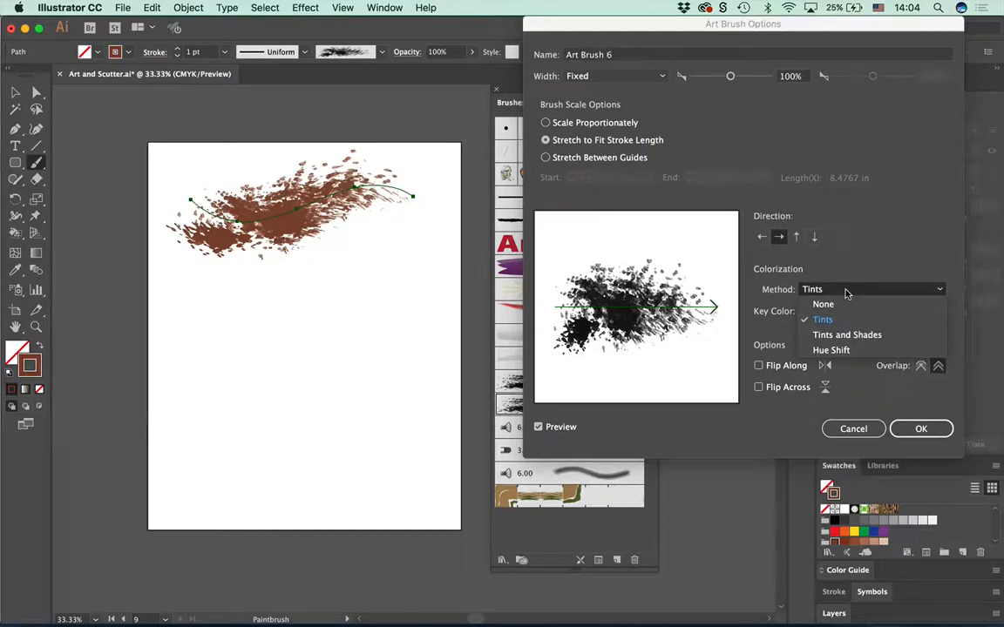
click(849, 335)
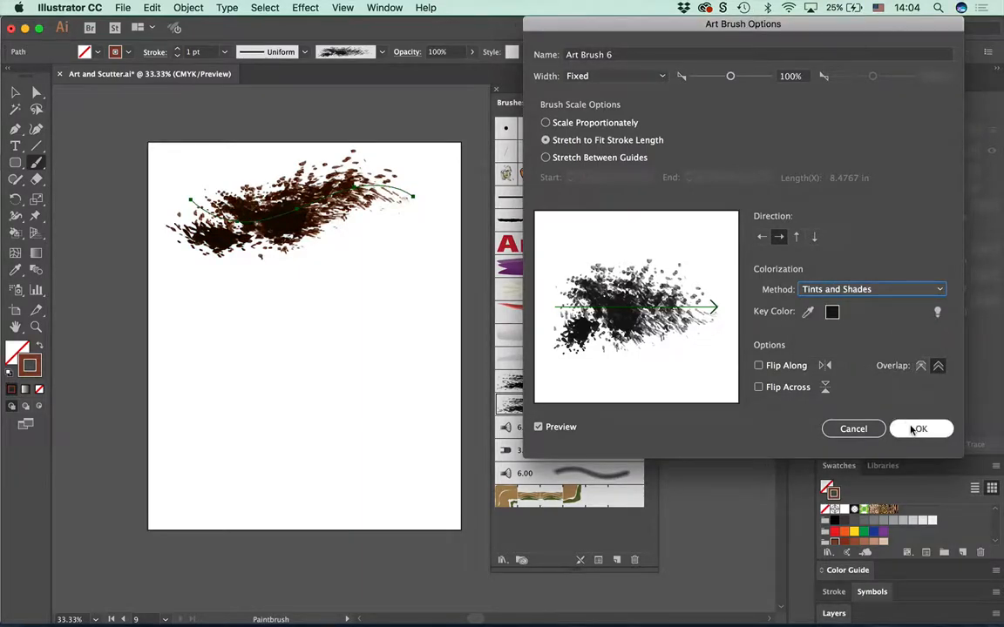
click(915, 429)
click(701, 386)
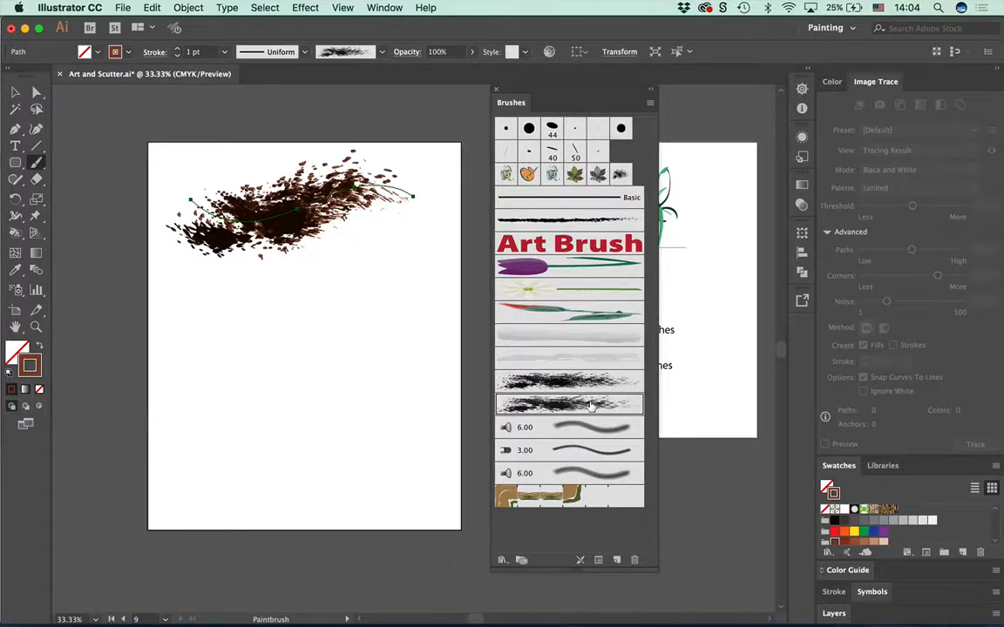
Step: Change the splatter art brush's colorization method to Hue Shift and apply the change to existing strokes
double_click(531, 372)
click(836, 289)
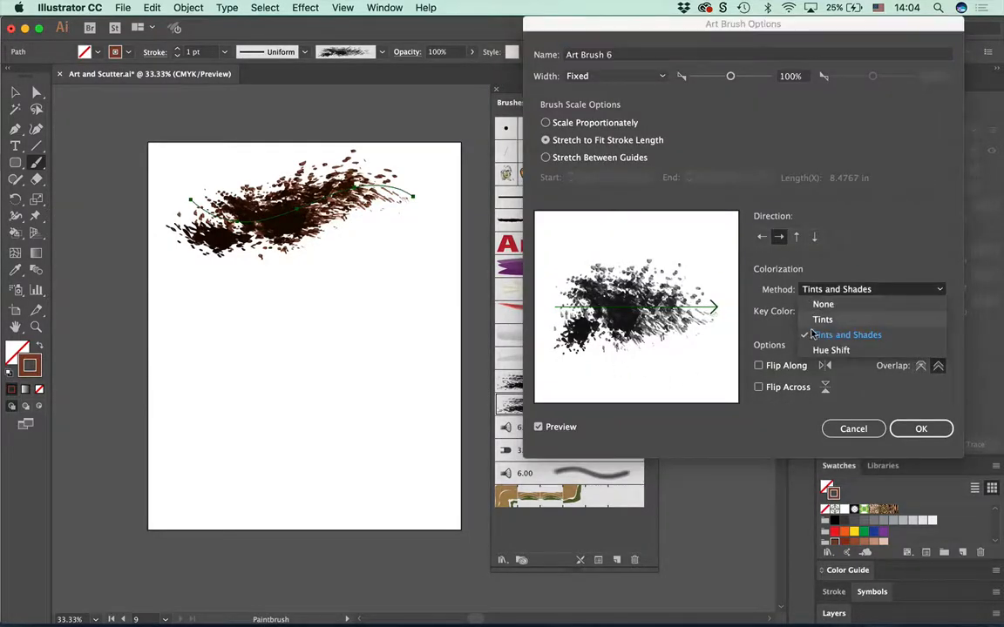
click(827, 348)
click(911, 430)
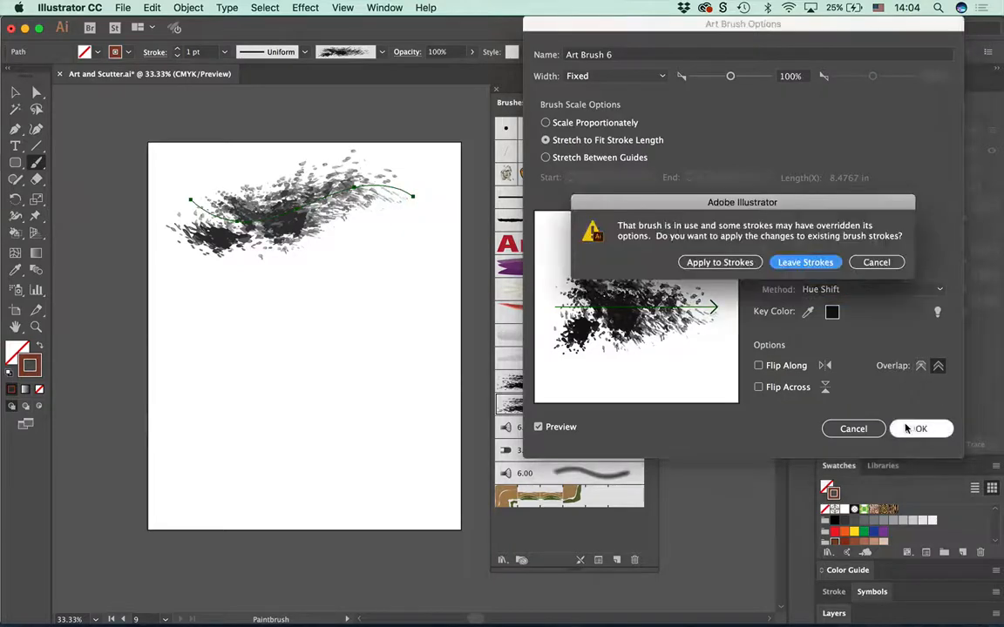
click(736, 263)
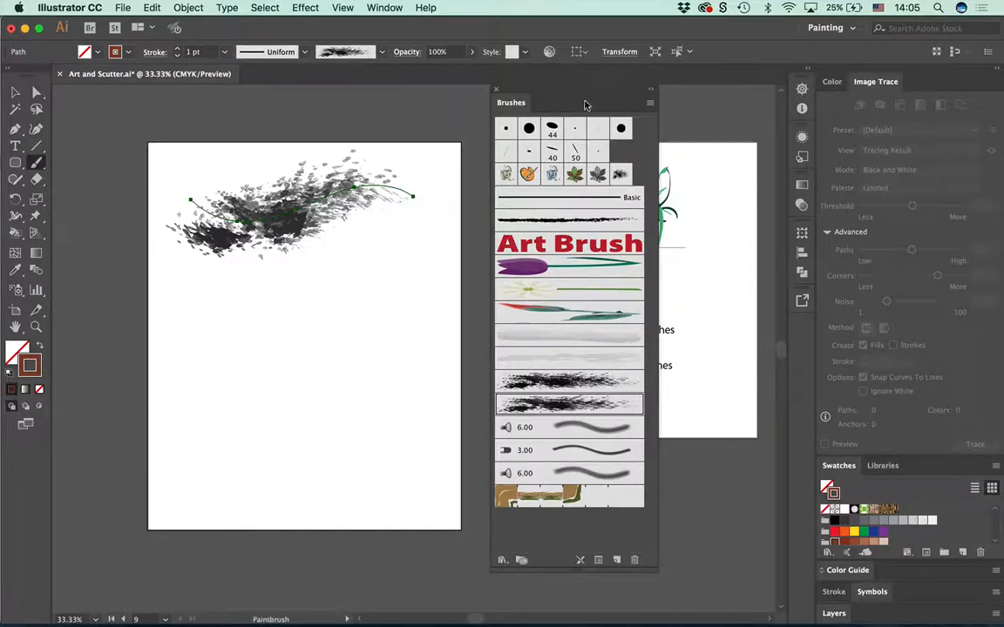
Step: Apply the purple tulip art brush to the upper circle beside the Hello Brushes text and move it up, clear of the lower circle
drag(540, 95, 253, 501)
mouse_move(531, 331)
mouse_down()
mouse_move(381, 258)
mouse_move(382, 303)
mouse_move(395, 310)
mouse_up()
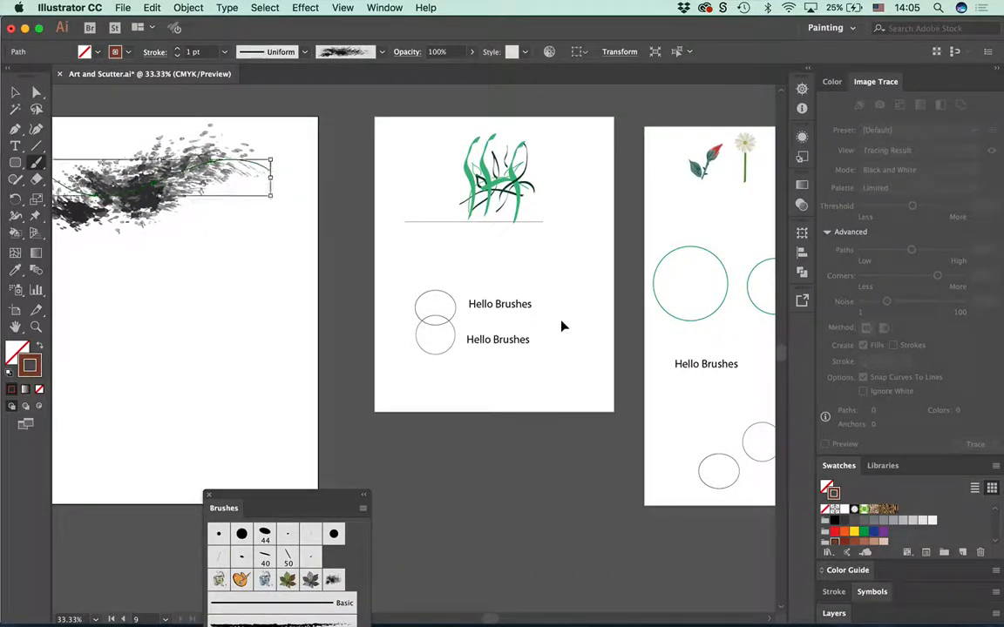
scroll(566, 336, up, 5)
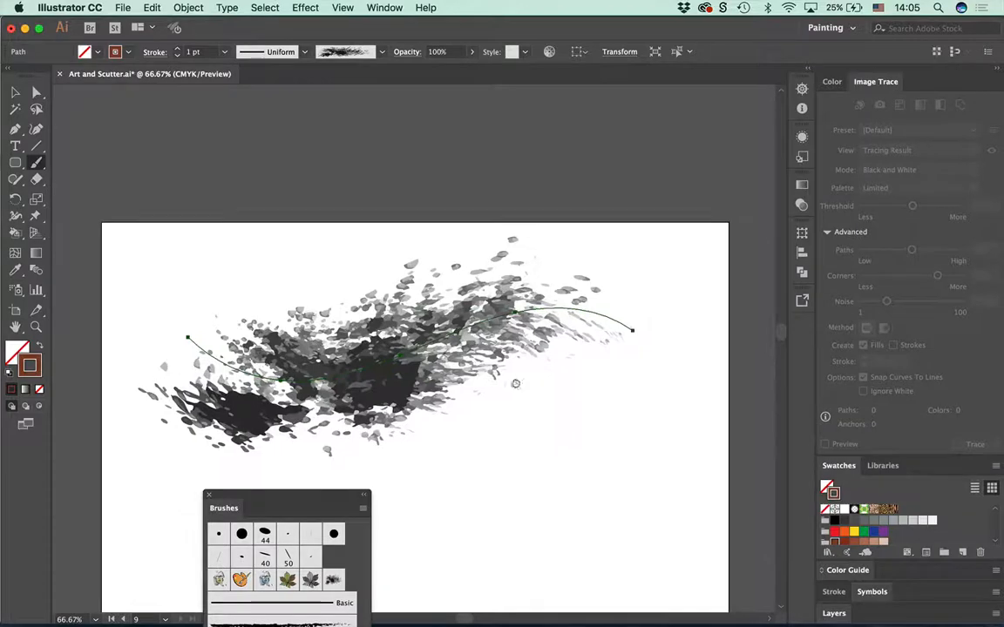
scroll(303, 298, right, 10)
scroll(303, 299, down, 5)
scroll(304, 299, right, 5)
scroll(418, 216, up, 2)
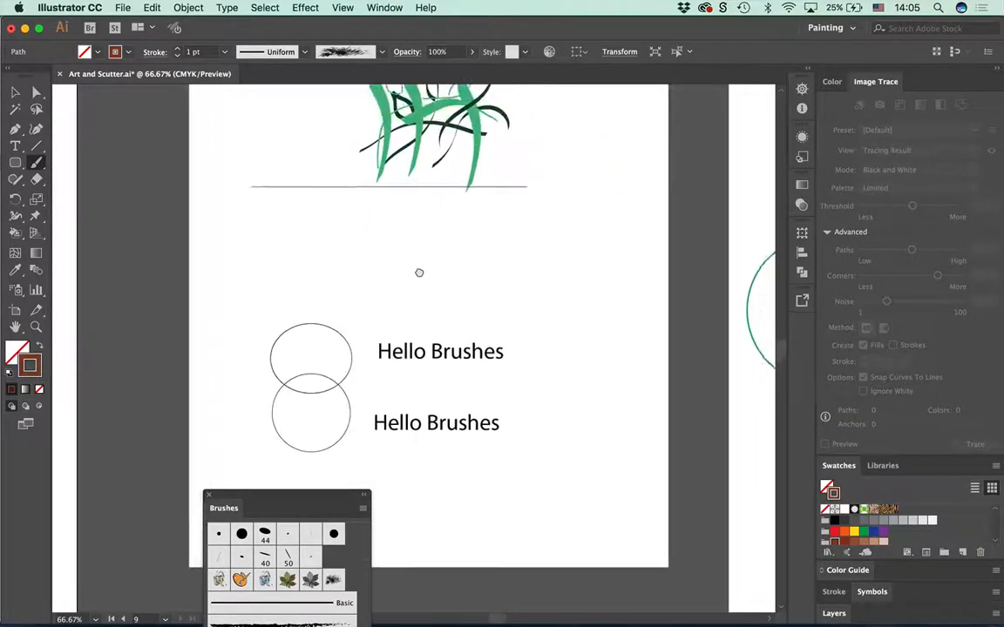
mouse_move(312, 501)
mouse_down()
mouse_move(392, 462)
mouse_move(694, 156)
mouse_move(683, 113)
mouse_up()
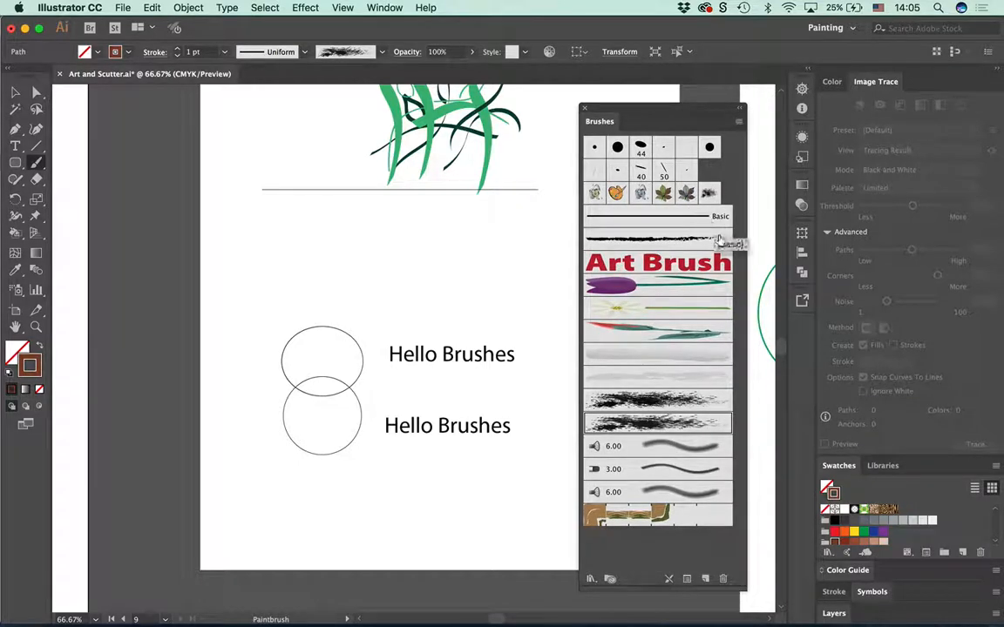
click(15, 91)
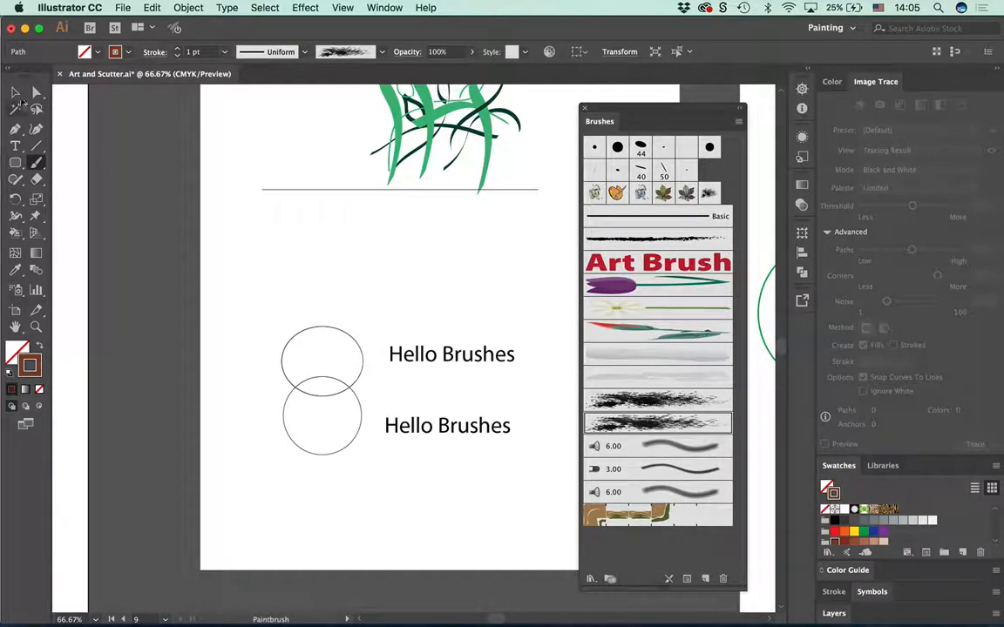
click(324, 328)
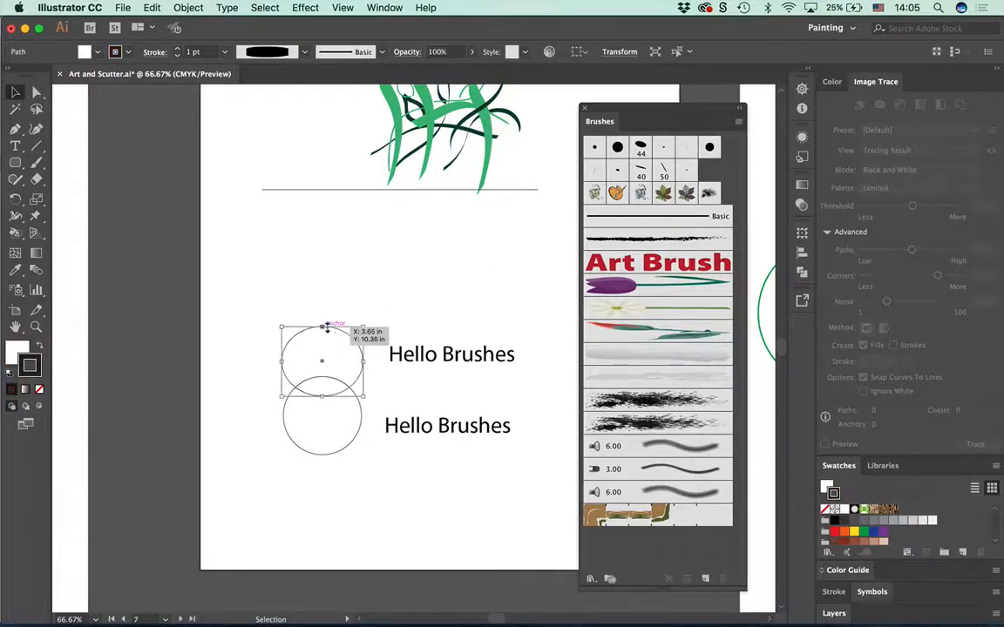
click(652, 287)
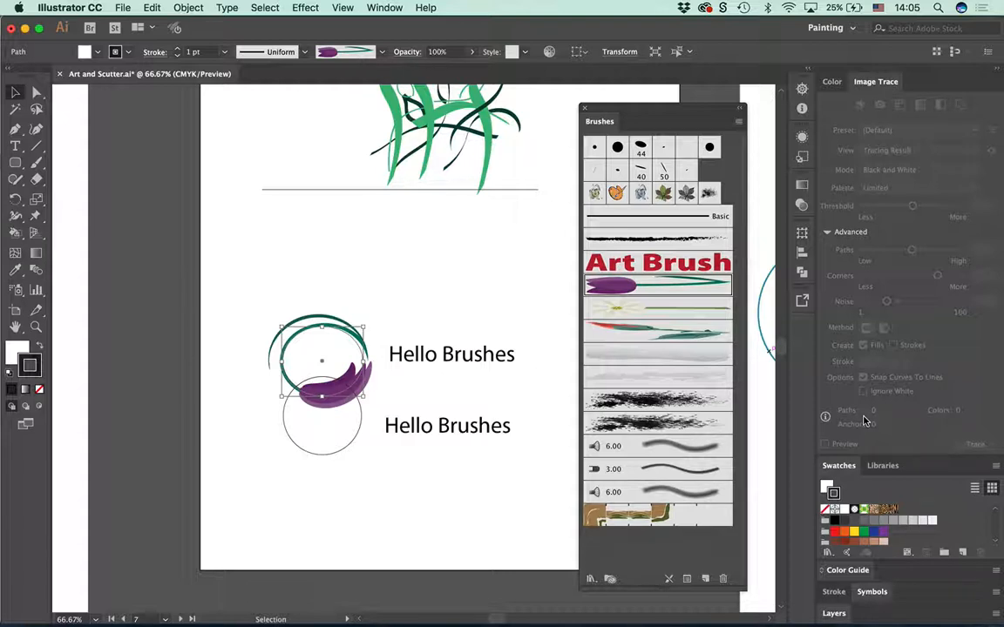
drag(321, 356, 317, 281)
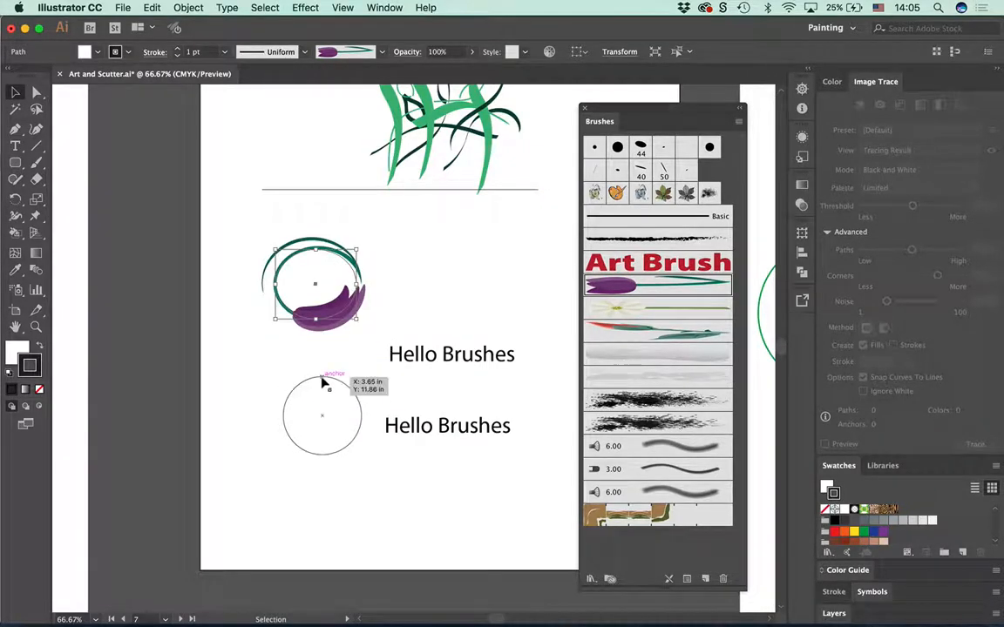
Step: Apply the red rosebud art brush to the lower circle and reduce the brush's width to 61%
click(323, 380)
click(661, 331)
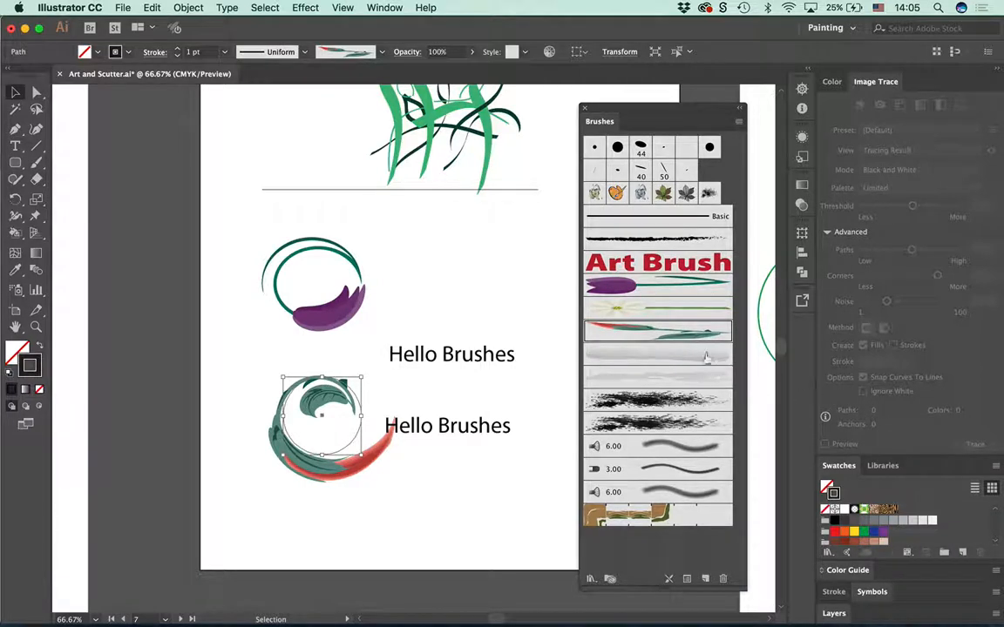
double_click(666, 337)
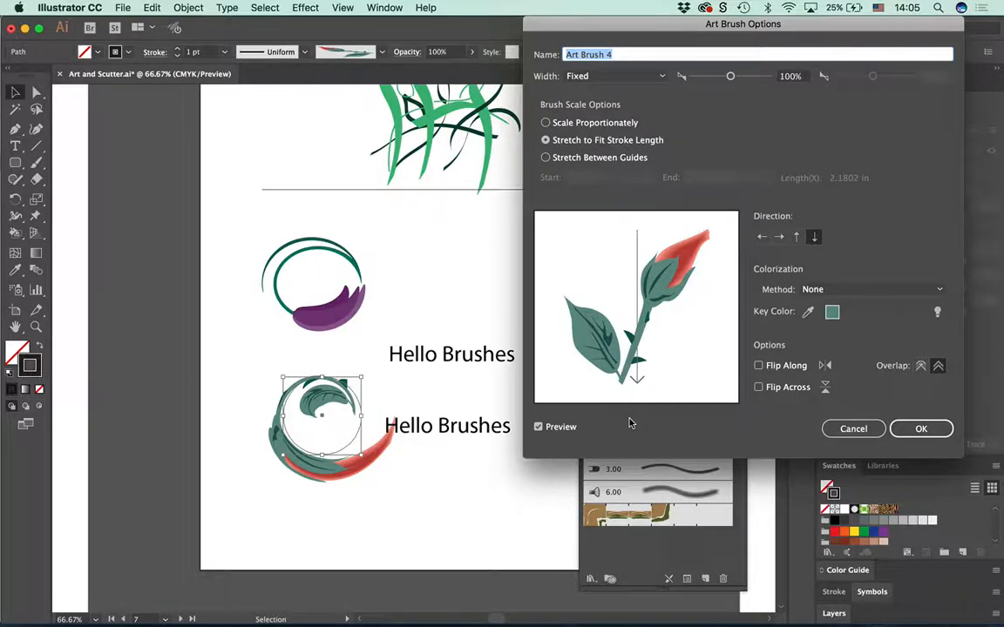
mouse_move(730, 76)
mouse_down()
mouse_move(702, 78)
mouse_move(716, 76)
mouse_up()
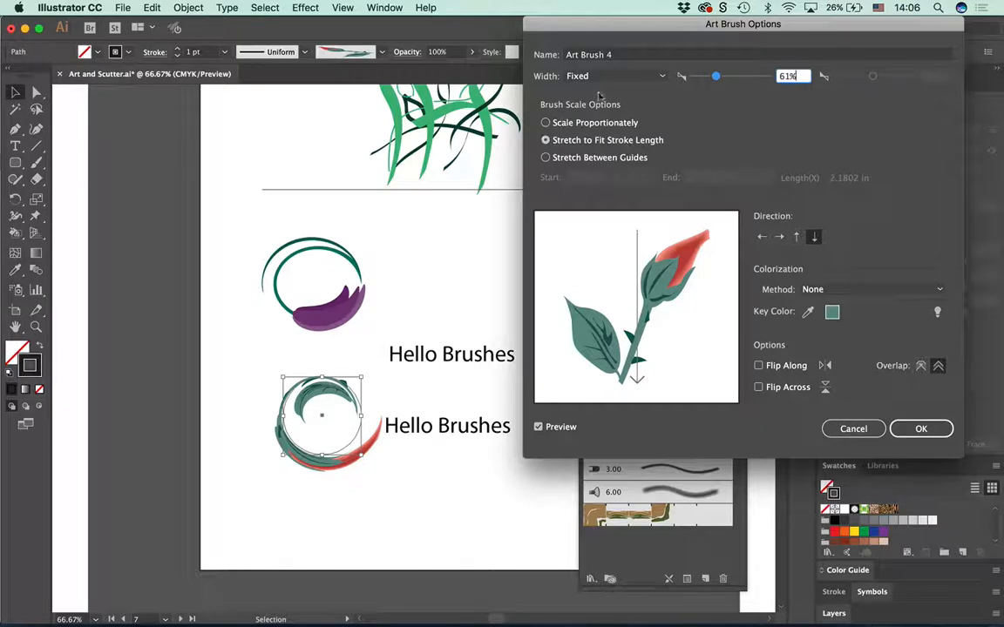
Step: Set the rosebud brush to stretch between guides, with the start guide at 0.9377 in and the end guide at 2.1021 in
click(546, 124)
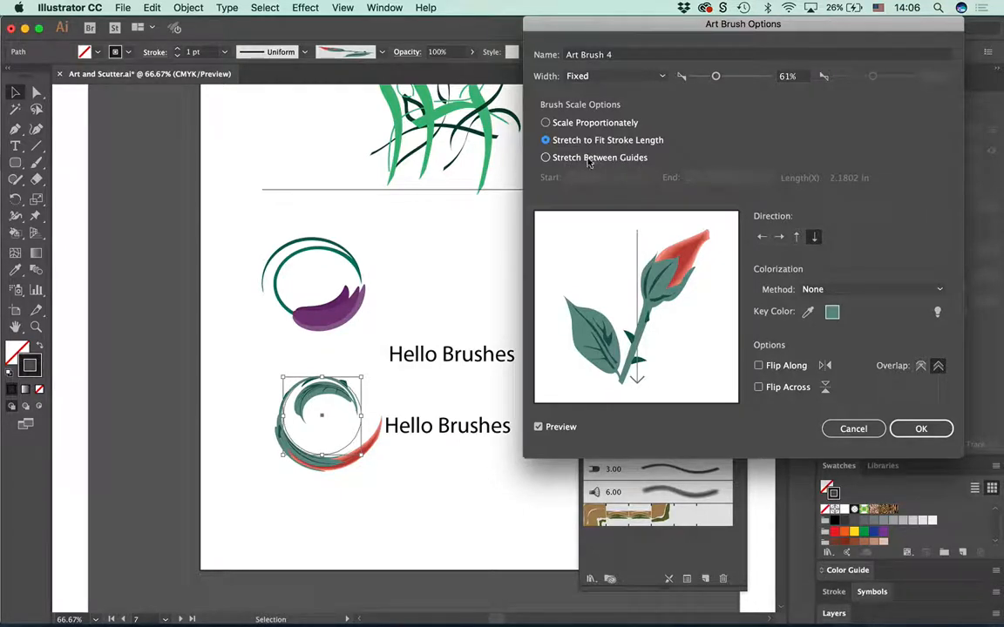
click(545, 159)
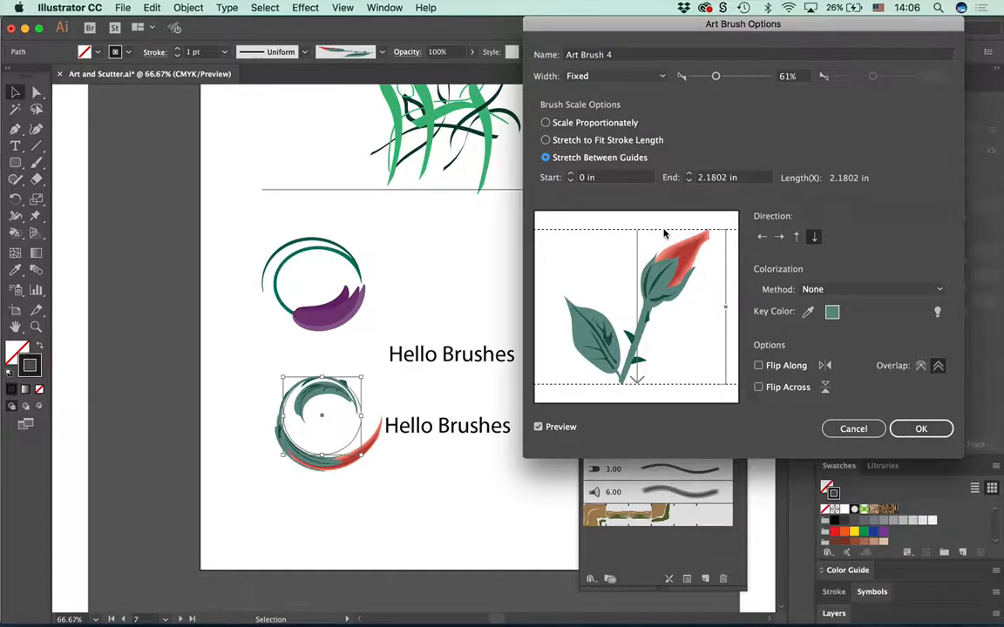
drag(664, 233, 669, 297)
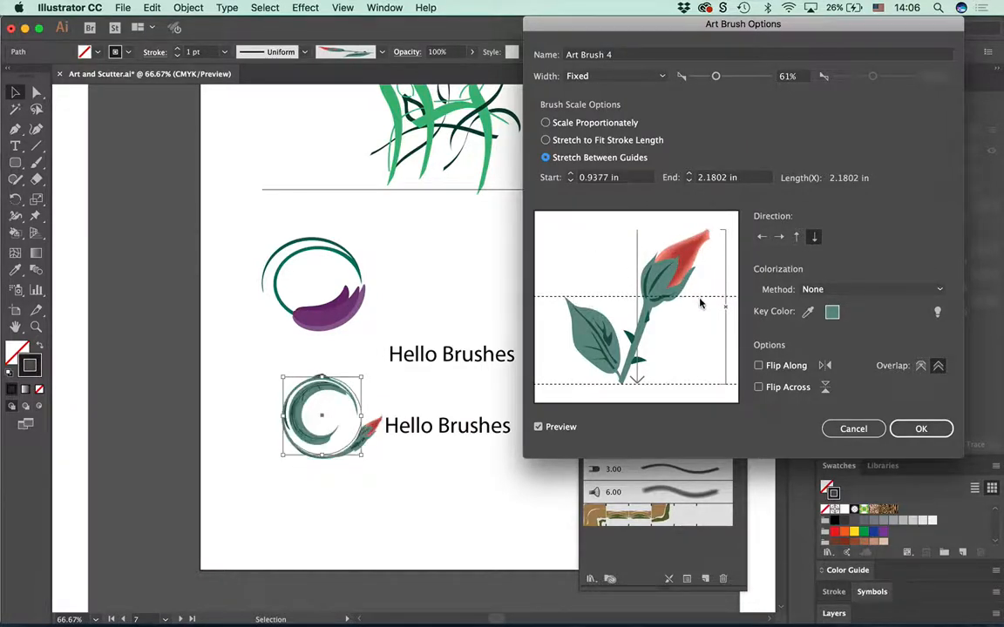
mouse_move(672, 391)
mouse_down()
mouse_move(645, 371)
mouse_move(664, 369)
mouse_move(663, 352)
mouse_move(671, 379)
mouse_up()
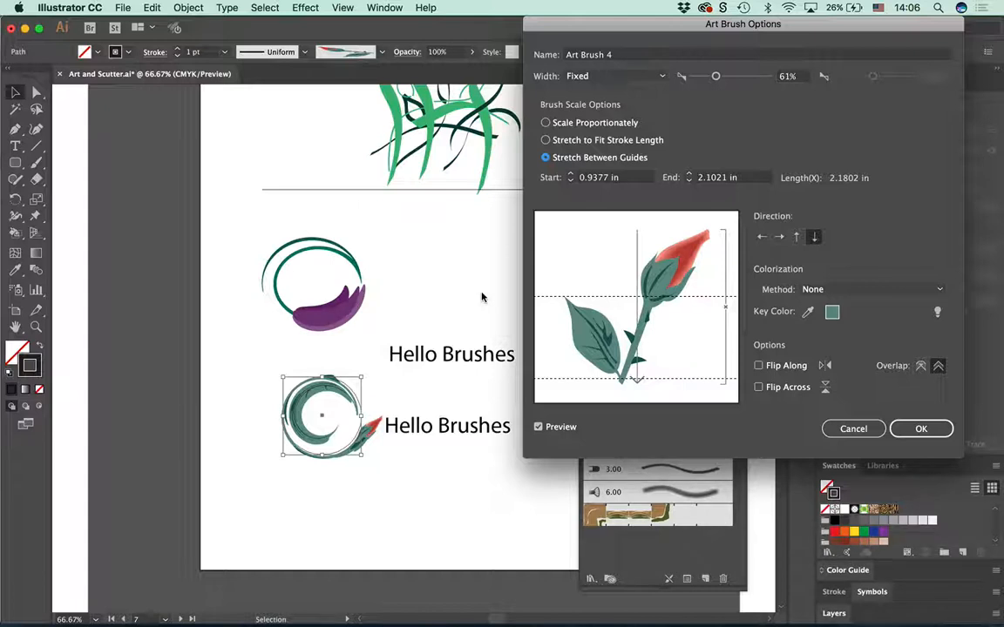
Step: Try the Tints, Tints and Shades, and Hue Shift colorization methods on the rosebud art brush
click(823, 293)
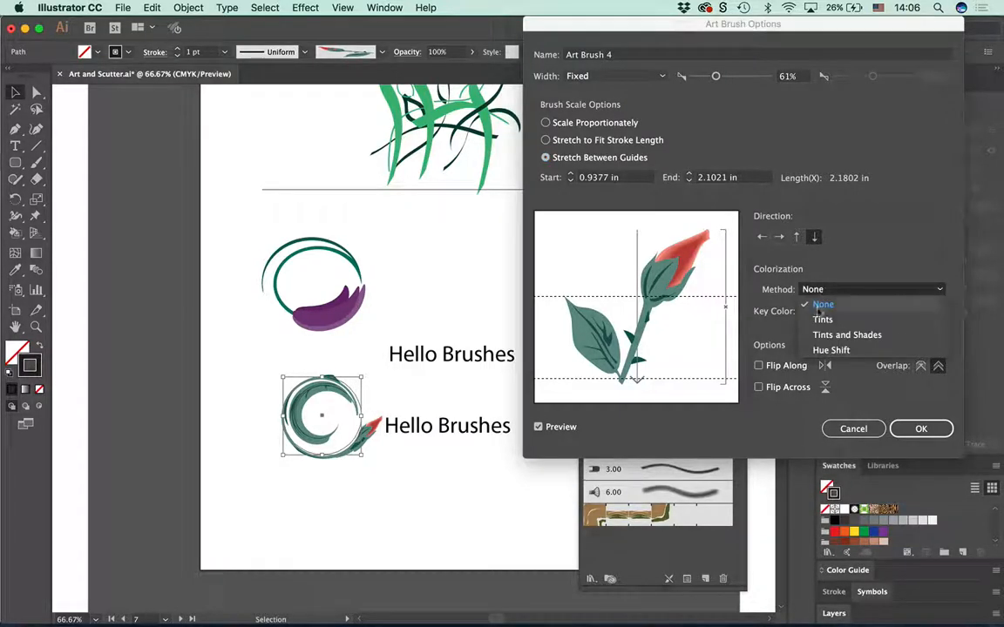
click(819, 319)
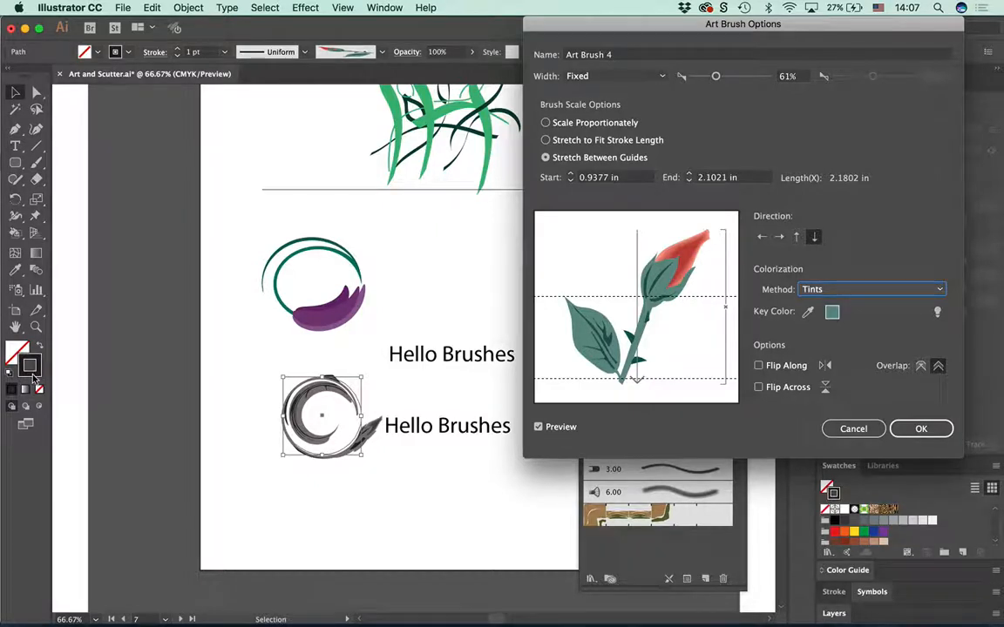
click(826, 289)
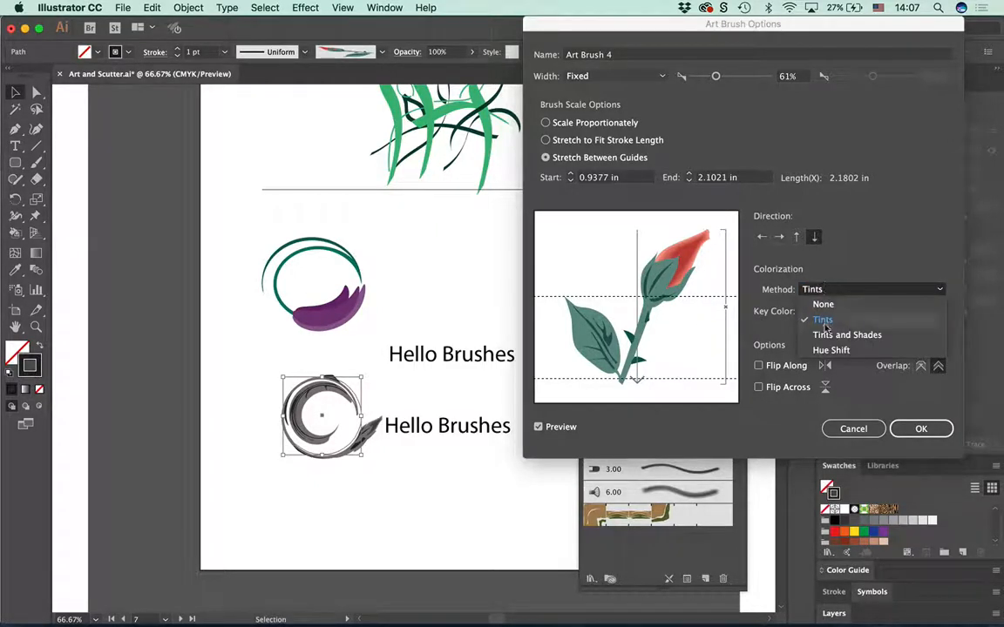
click(827, 335)
click(810, 289)
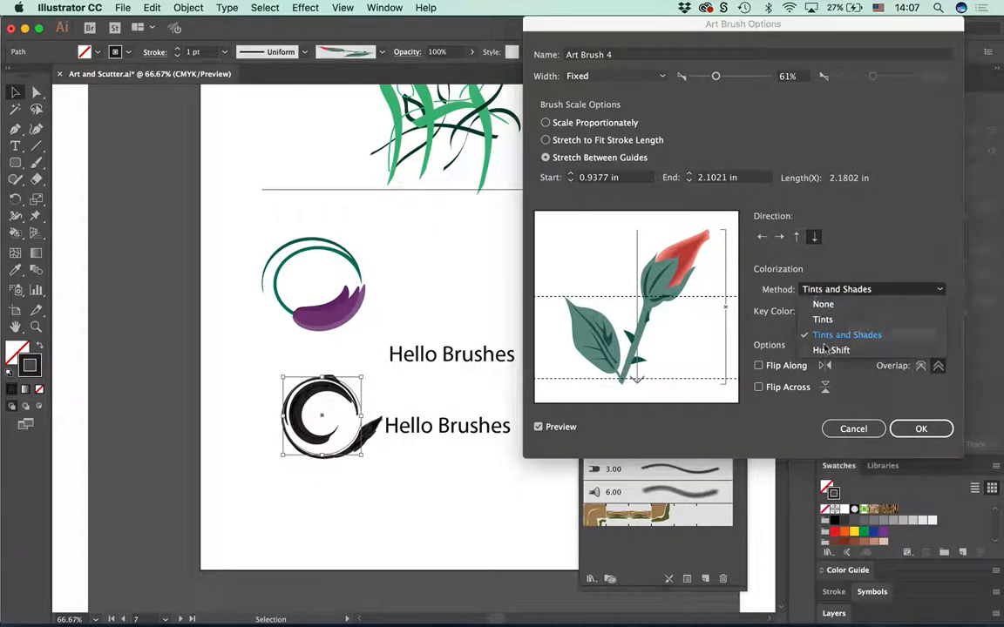
click(827, 347)
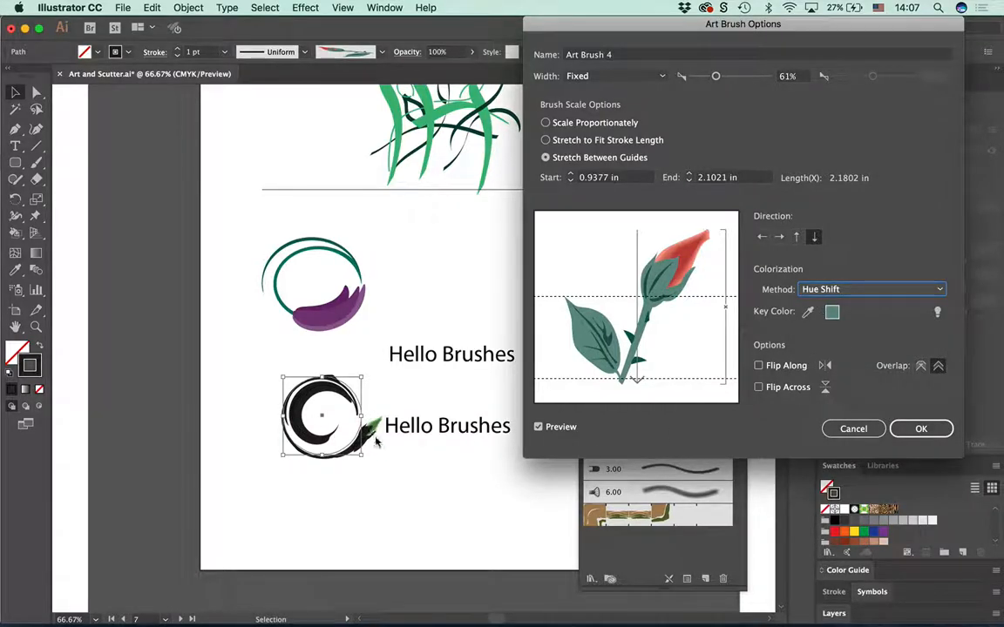
Step: Set the rosebud brush's colorization method to Tints, apply the change to existing strokes, and deselect the circle
click(819, 292)
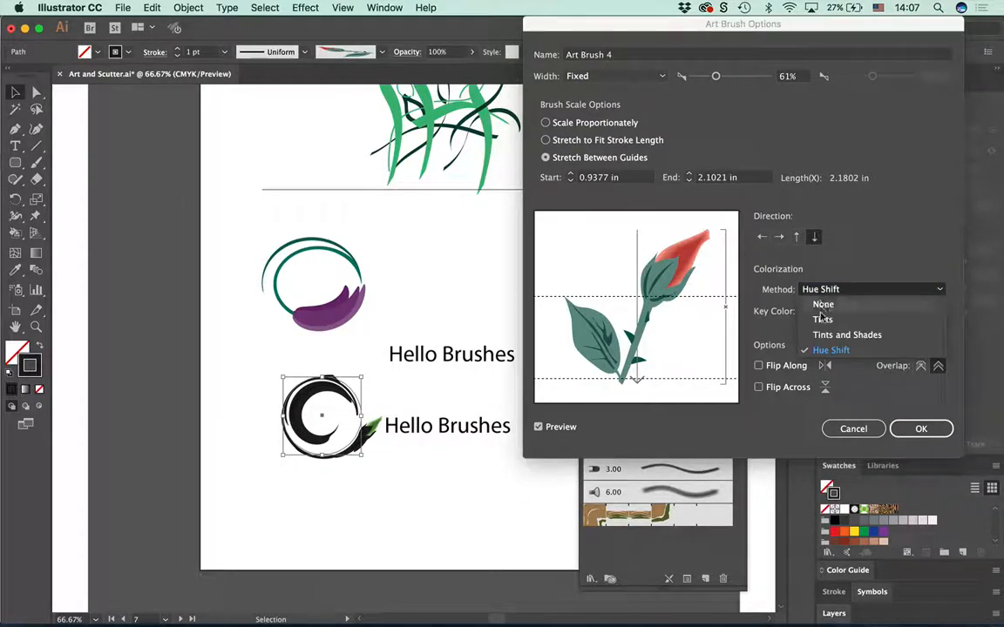
click(823, 322)
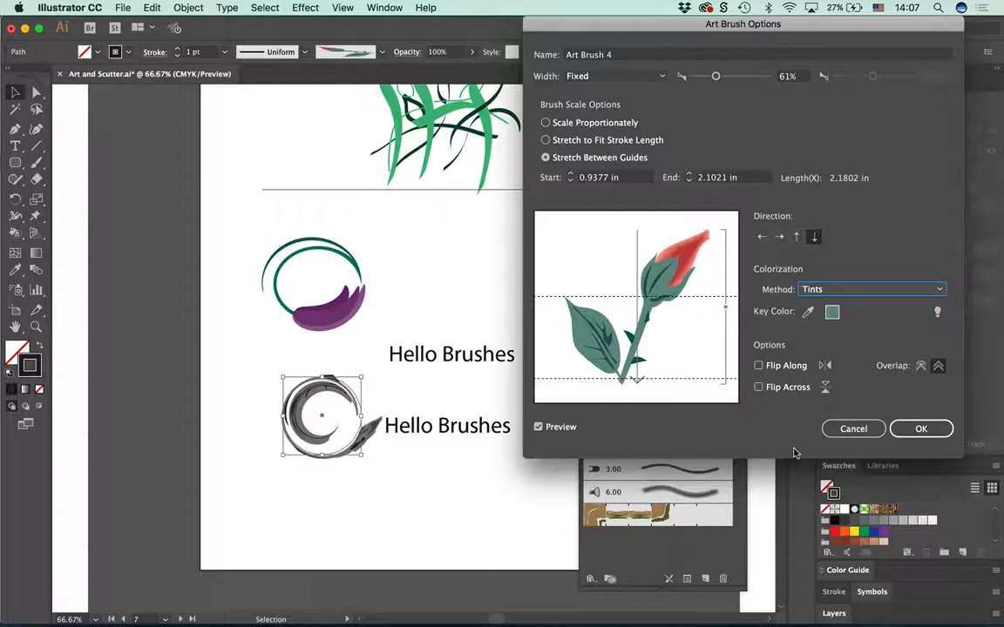
click(928, 430)
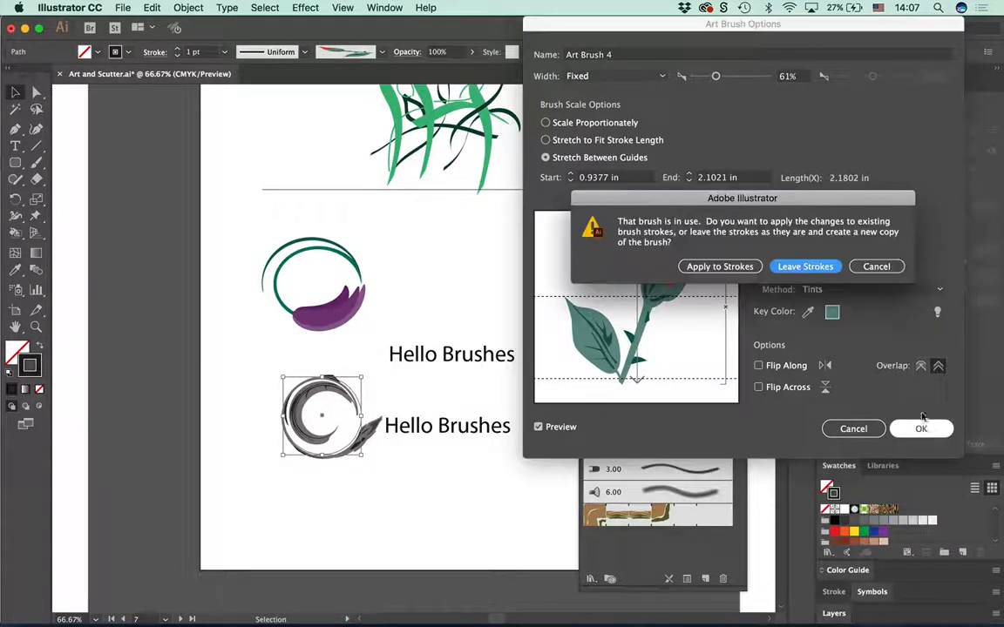
click(679, 390)
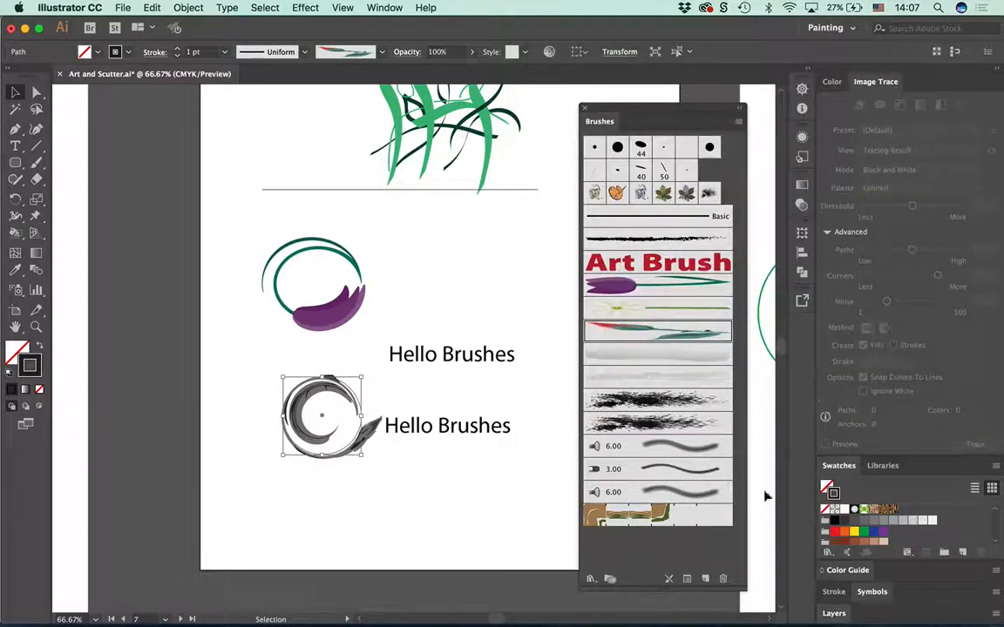
click(477, 475)
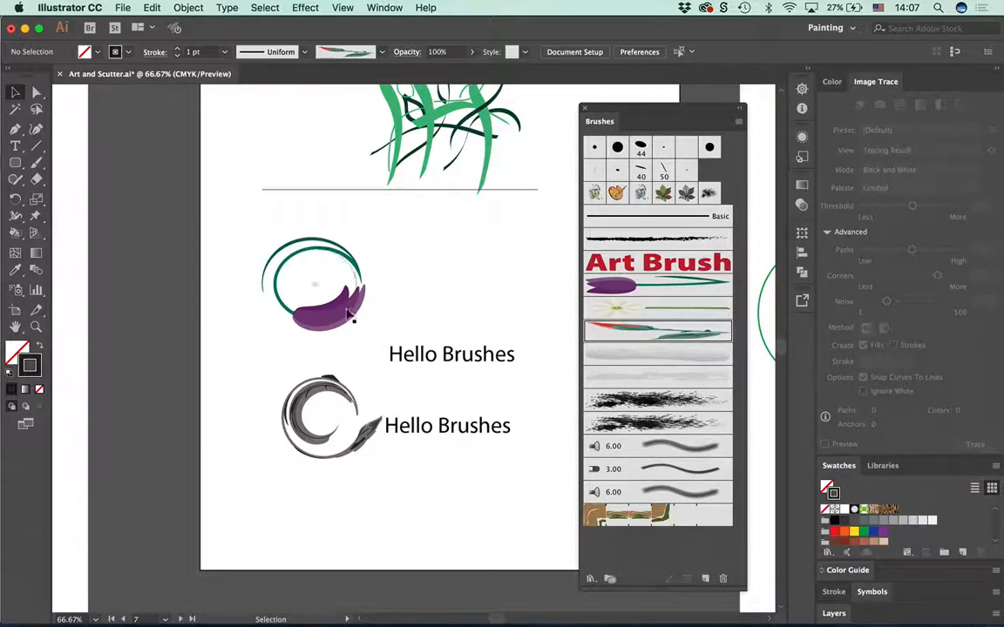
Step: Open the tulip art brush's options for the upper circle and preview the Tints colorization method
click(313, 283)
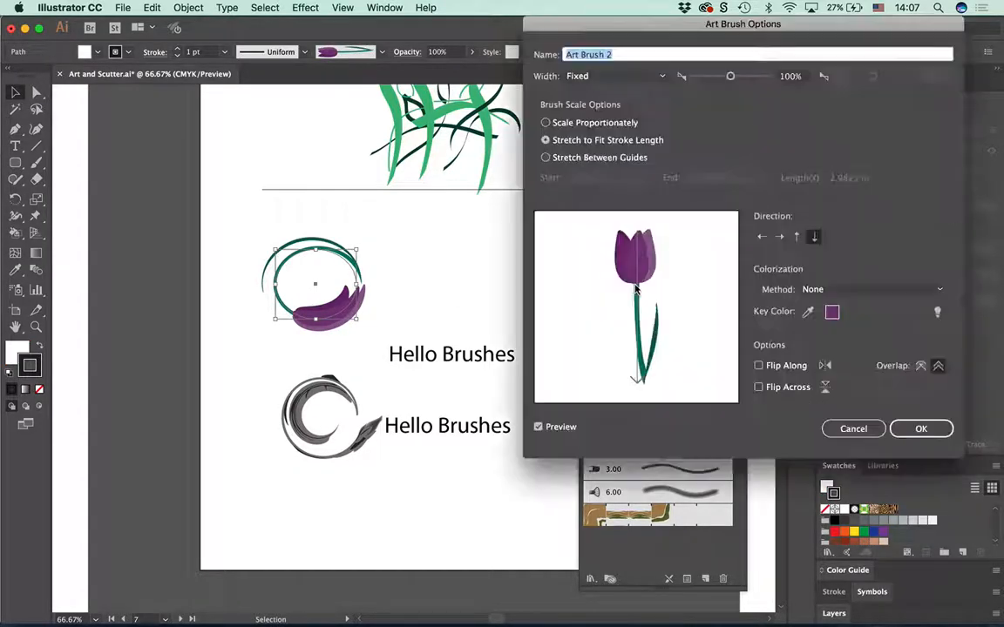
double_click(638, 291)
click(806, 289)
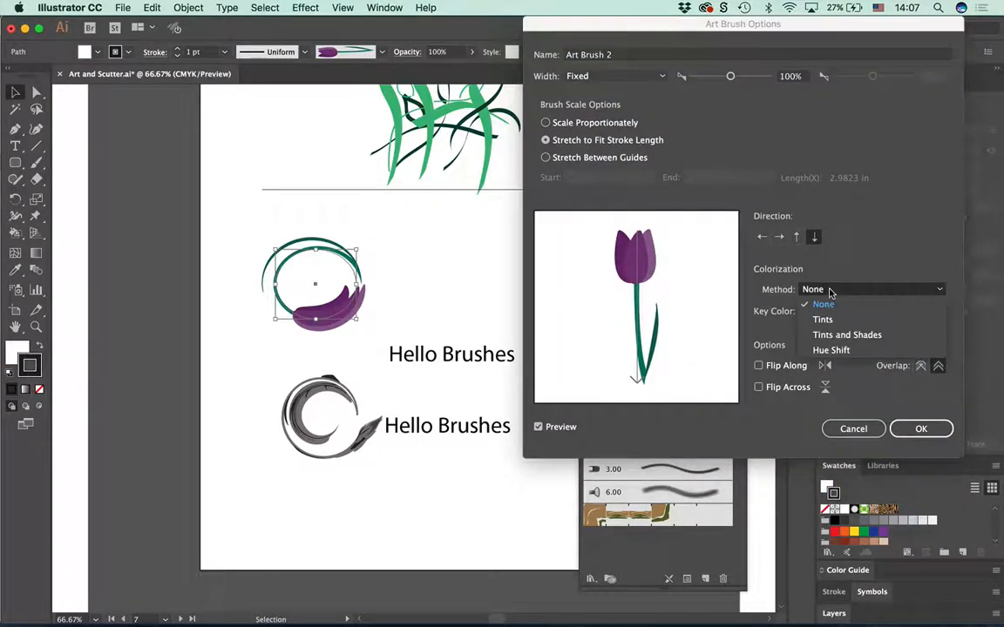
click(819, 316)
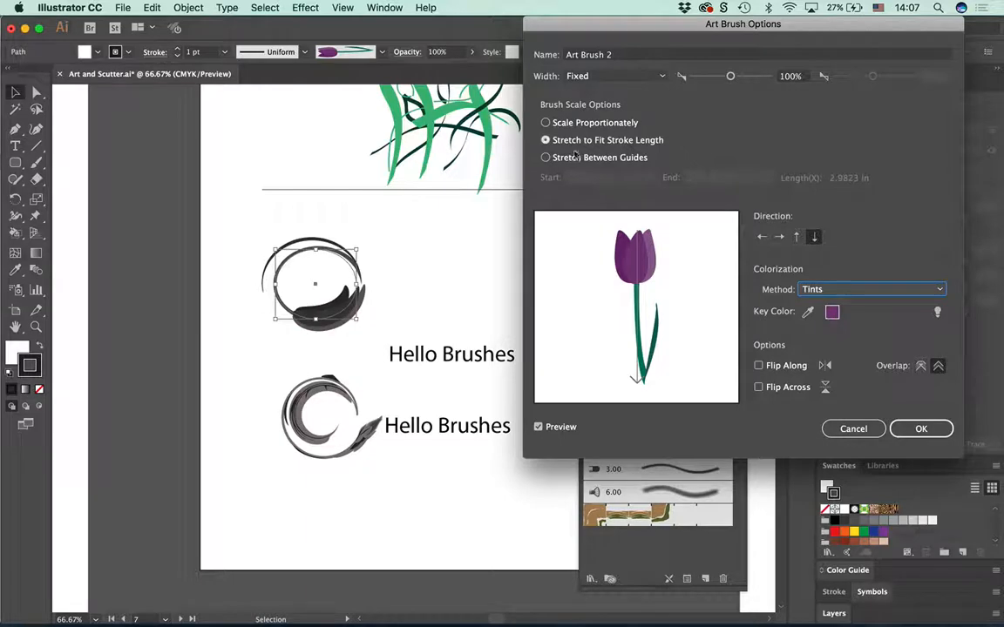
Step: Stretch the tulip brush between guides set across its stem, starting at 1.1224 in and ending at 1.8198 in
click(546, 124)
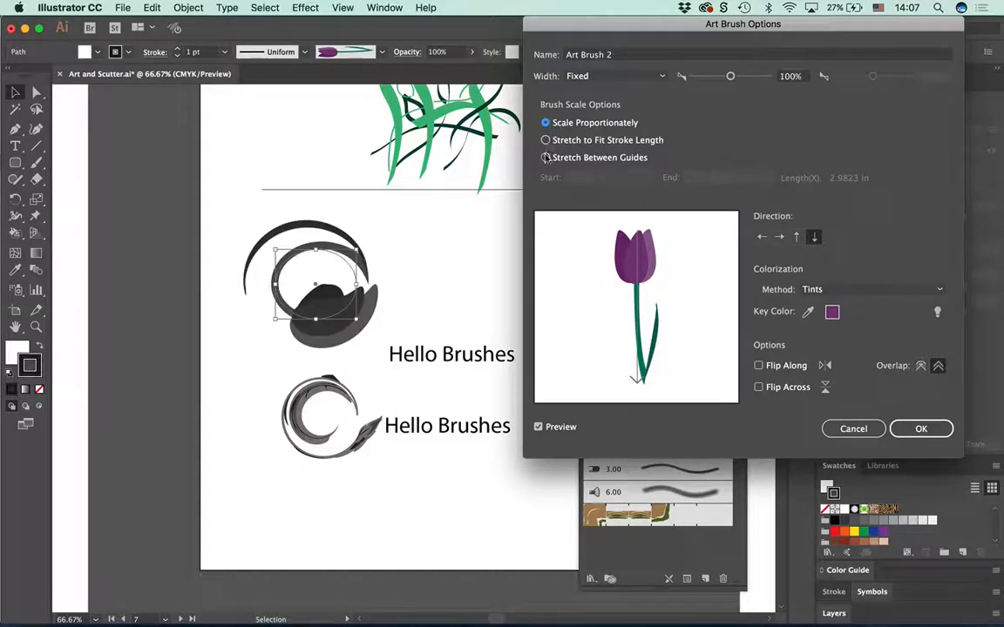
click(545, 157)
drag(667, 272, 668, 287)
drag(690, 383, 689, 325)
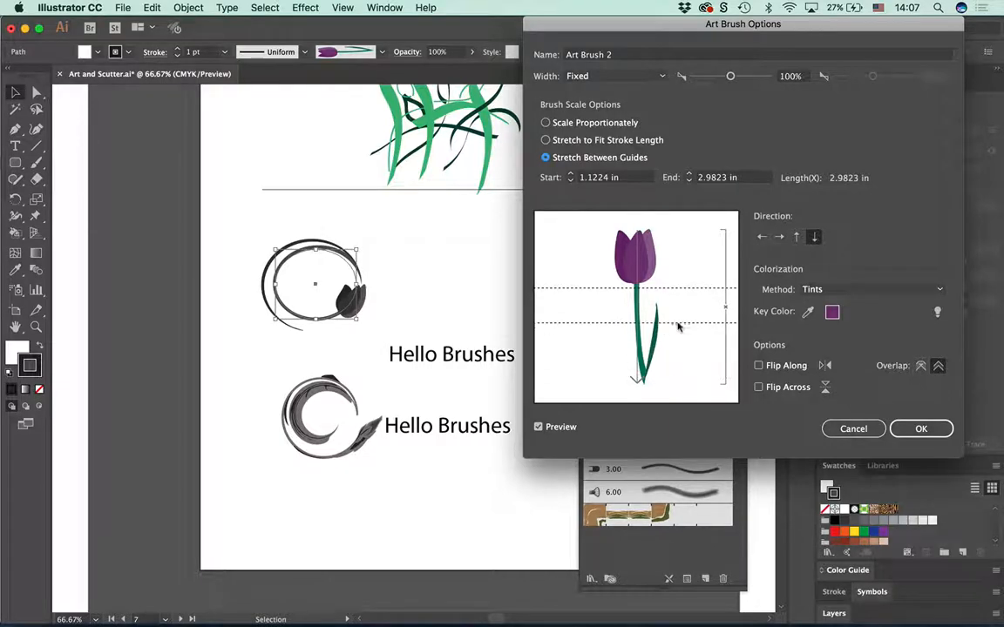
Step: Set the tulip brush's colorization method back to None and apply the brush changes to existing strokes
click(824, 291)
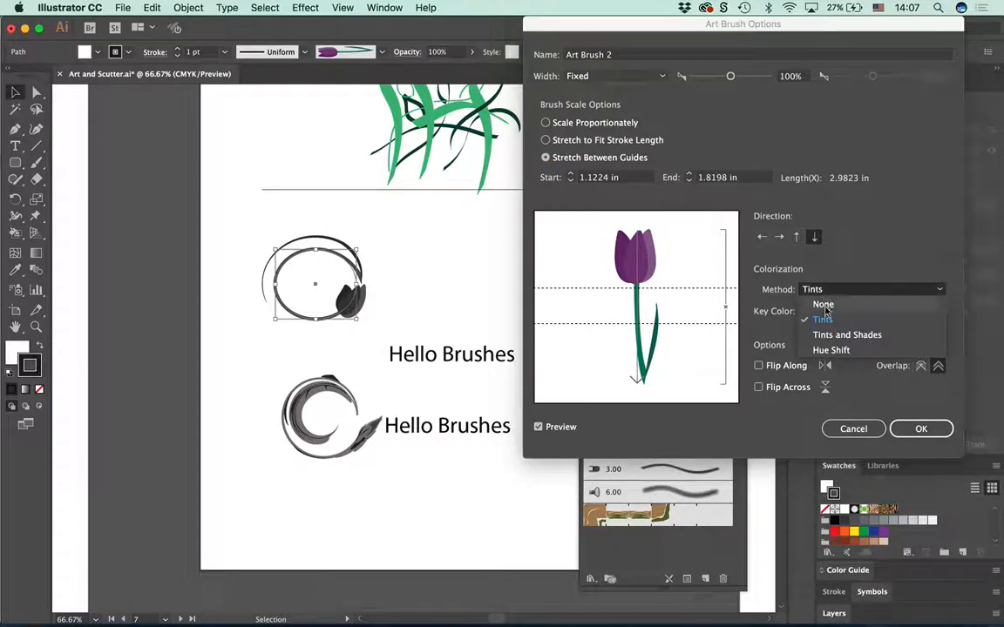
click(823, 304)
click(910, 429)
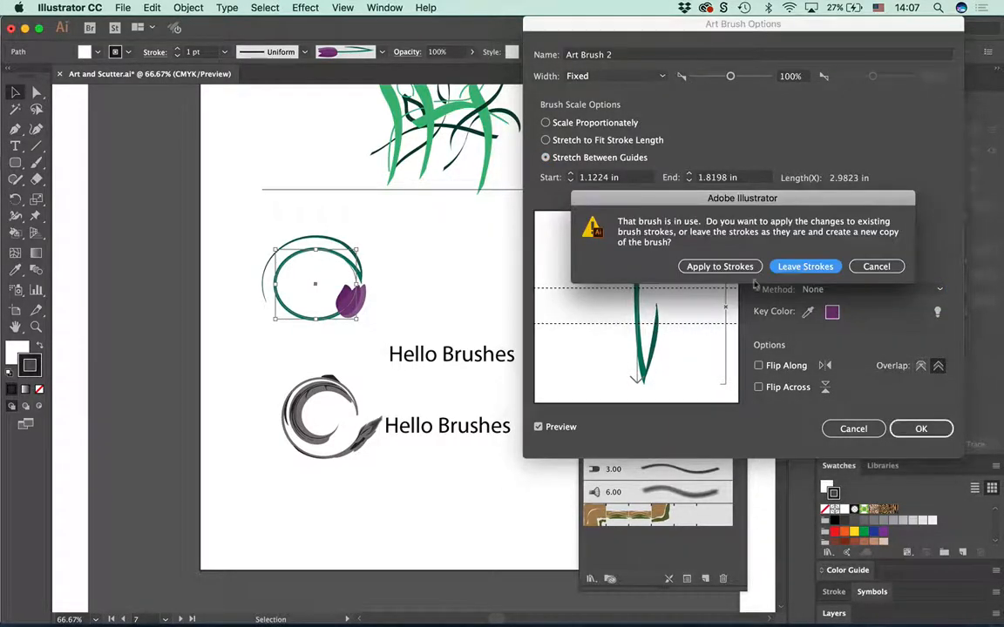
click(720, 266)
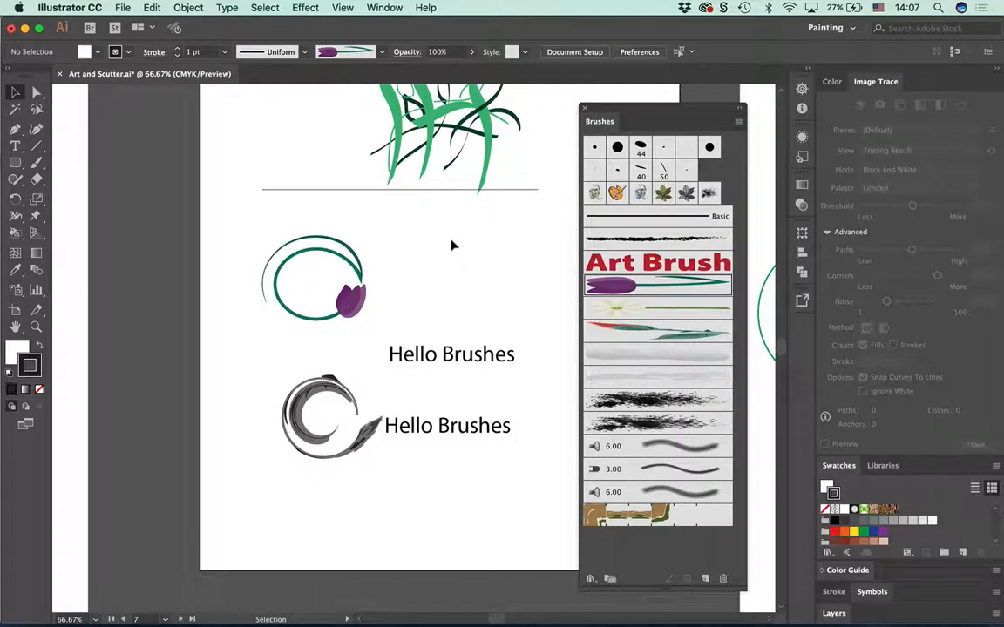
Step: Examine the three paint palette illustrations on the artboard with the coloured horizontal lines
drag(454, 260, 384, 330)
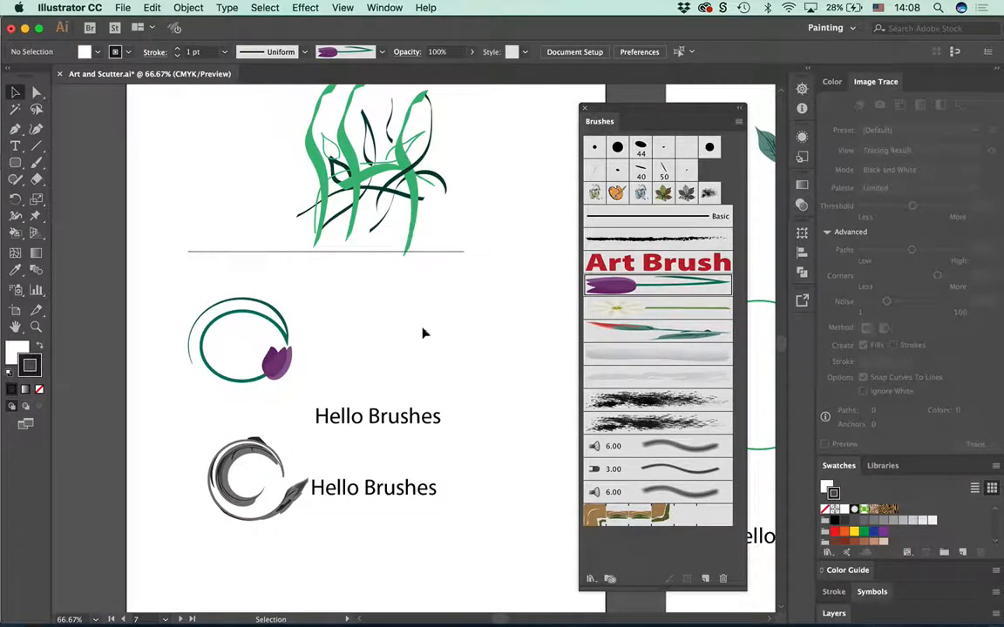
drag(462, 367, 168, 353)
mouse_move(496, 405)
mouse_down()
mouse_move(343, 385)
mouse_move(168, 455)
mouse_move(188, 356)
mouse_move(280, 405)
mouse_move(137, 379)
mouse_up()
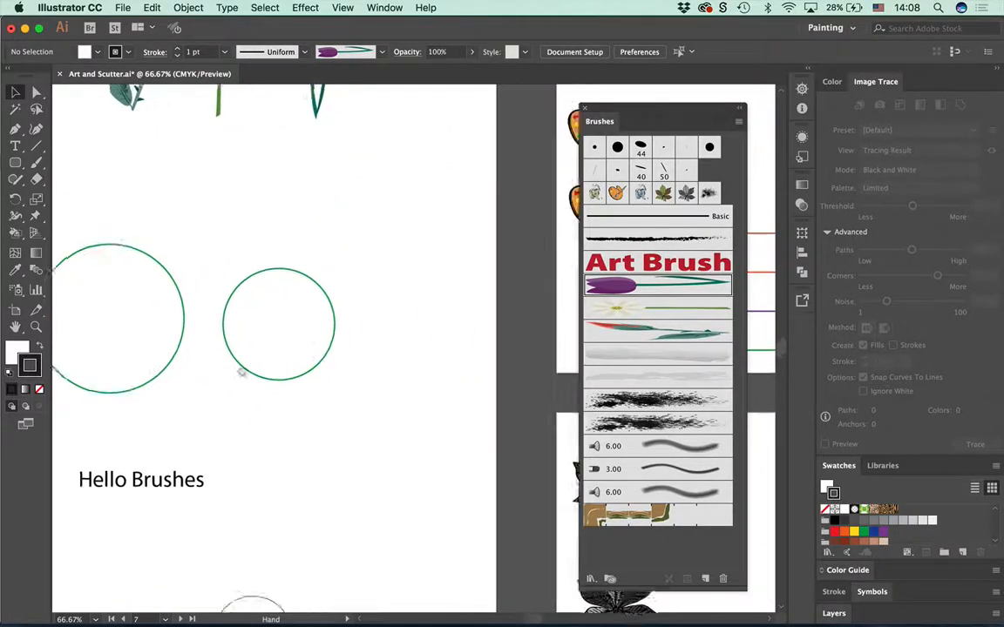
drag(242, 370, 35, 369)
drag(341, 369, 190, 406)
drag(269, 358, 231, 334)
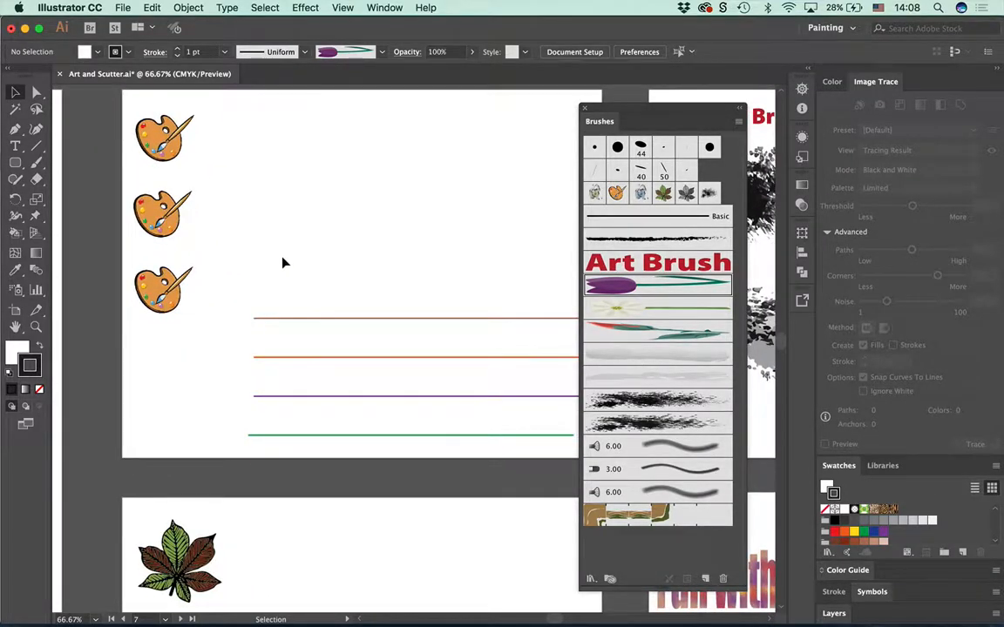
click(171, 153)
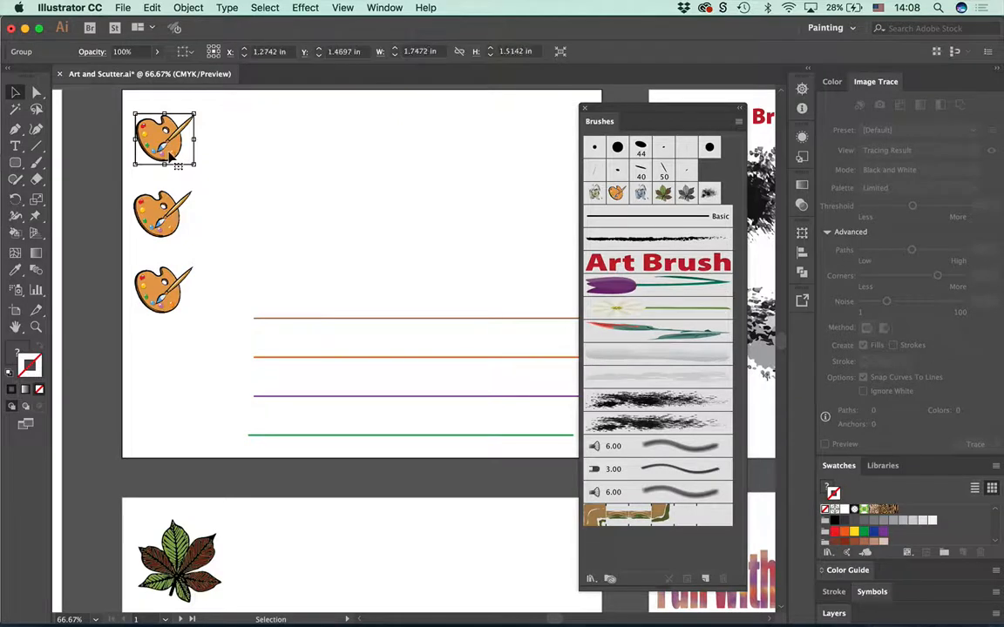
drag(171, 153, 172, 306)
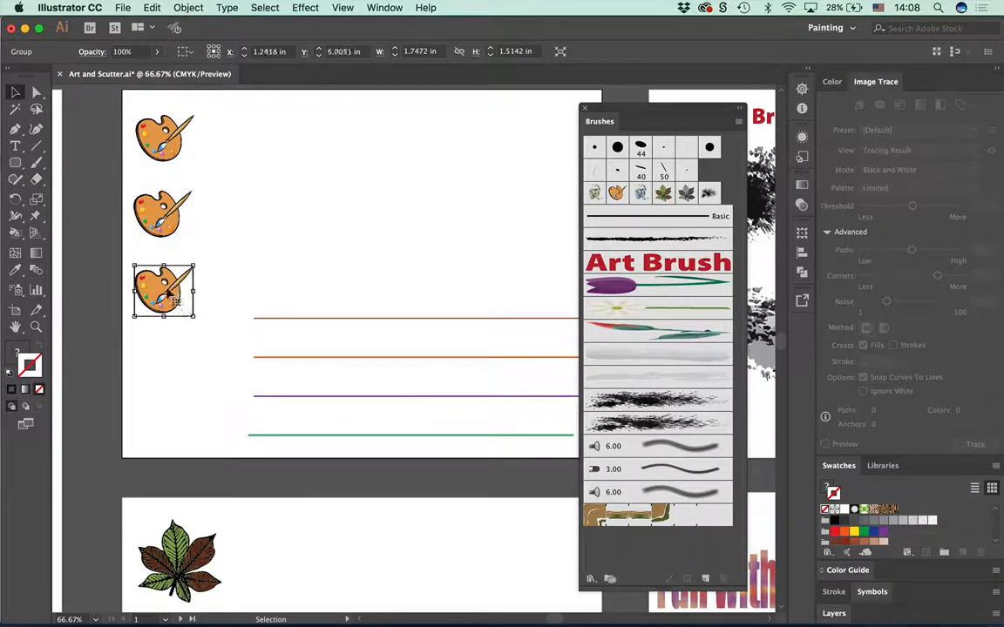
click(148, 135)
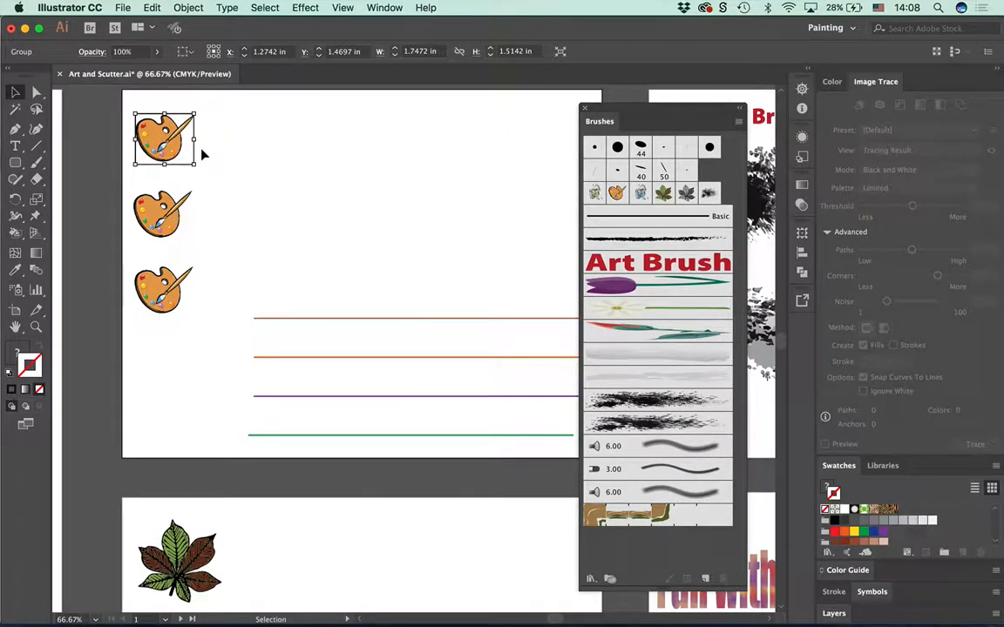
click(252, 164)
click(147, 136)
click(346, 155)
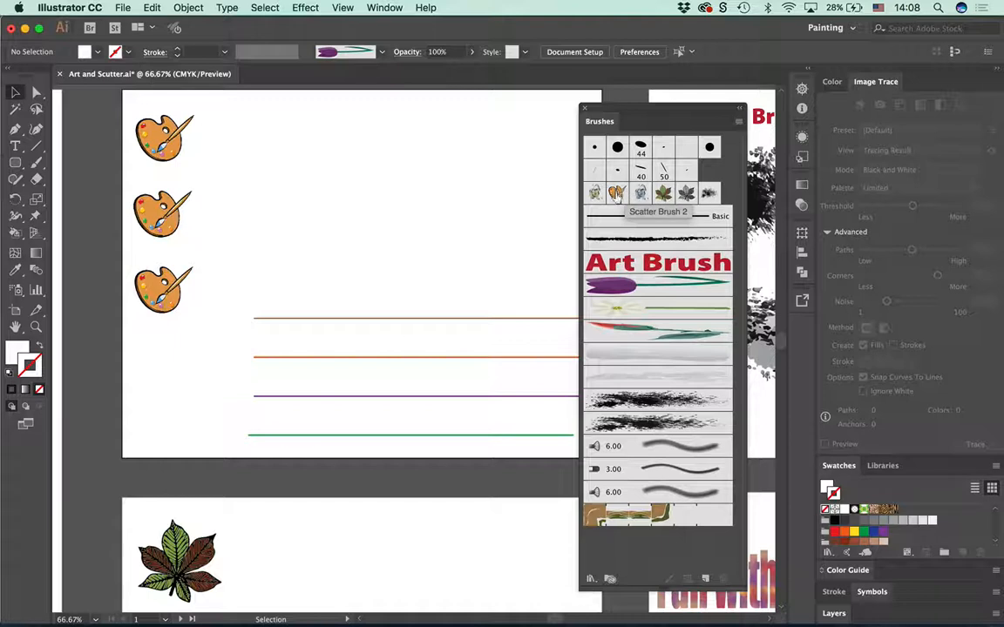
Step: Apply the paint palette brush, Scatter Brush 2, to the brown uppermost horizontal line
click(617, 193)
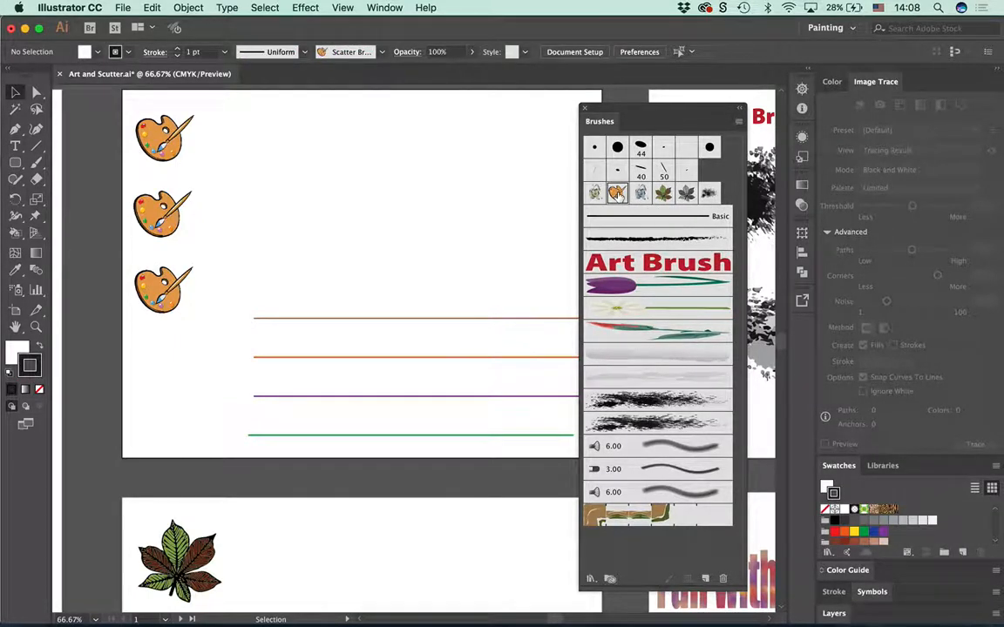
click(446, 319)
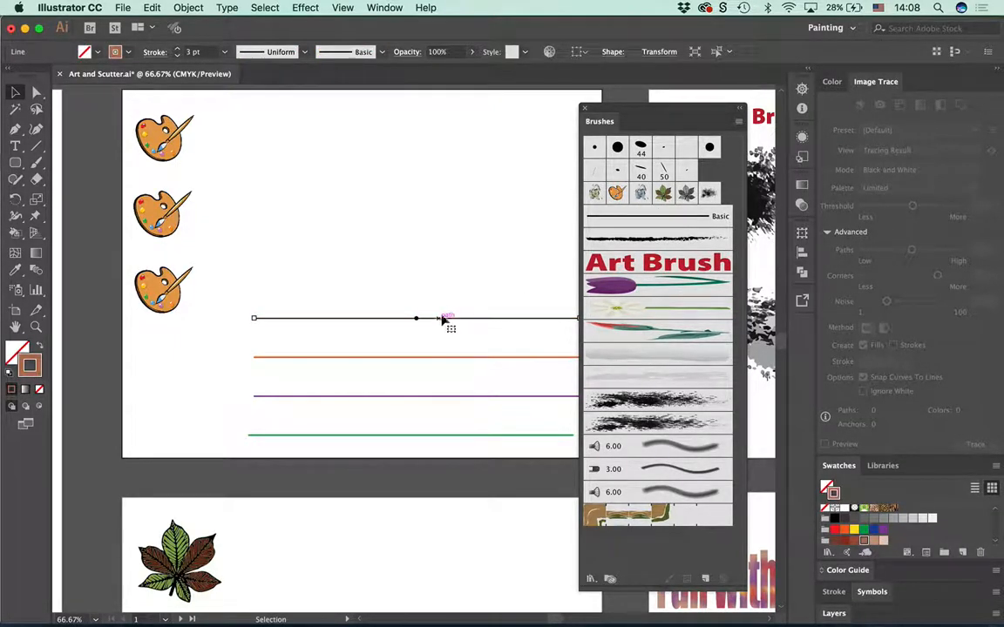
click(617, 194)
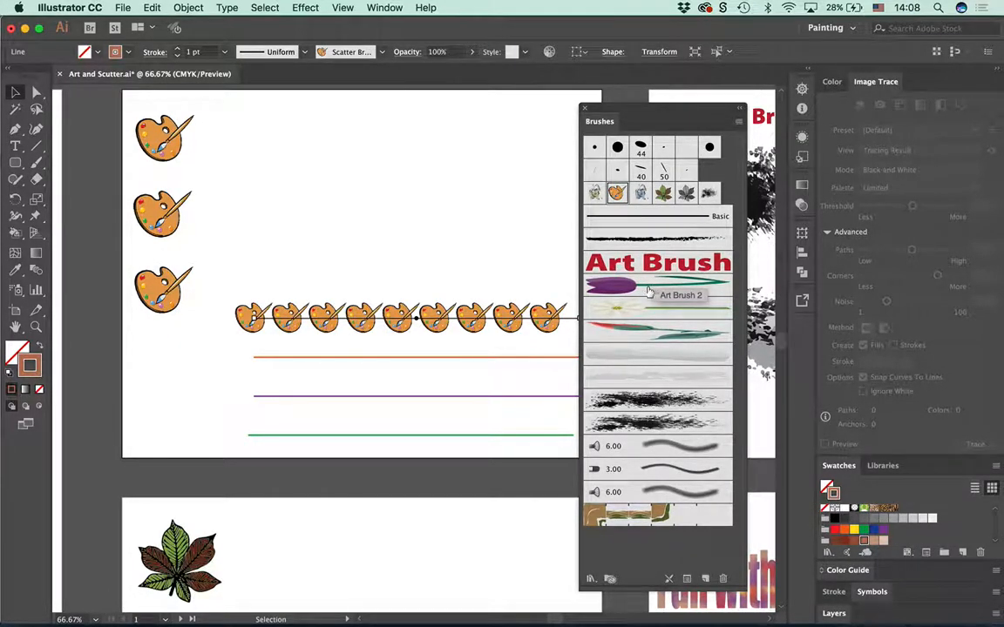
Step: Try the Tints colorization method on the paint palette brush's existing strokes, and undo the brush on the uppermost line
double_click(624, 194)
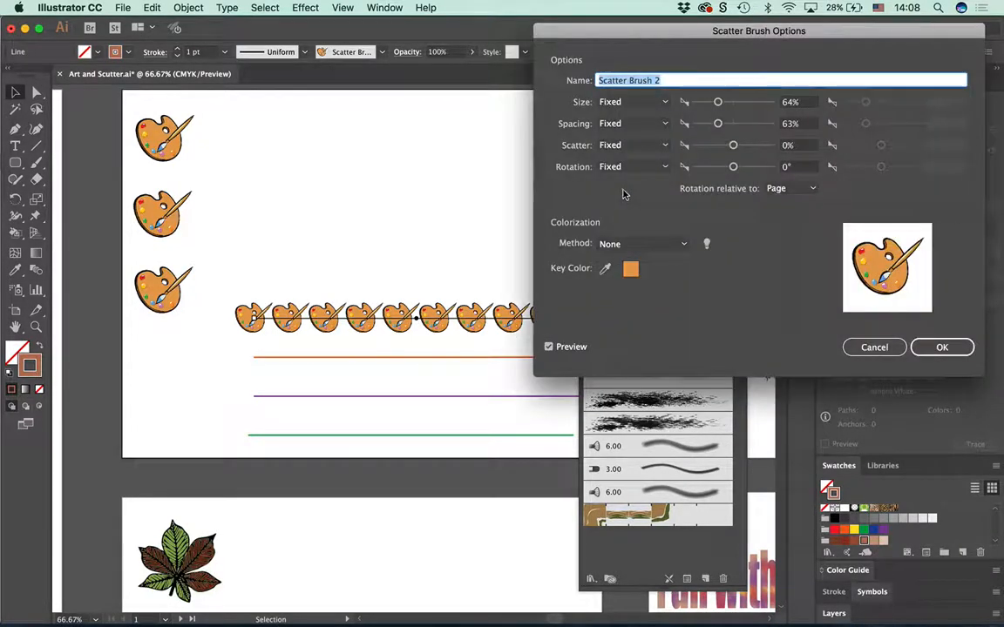
click(624, 244)
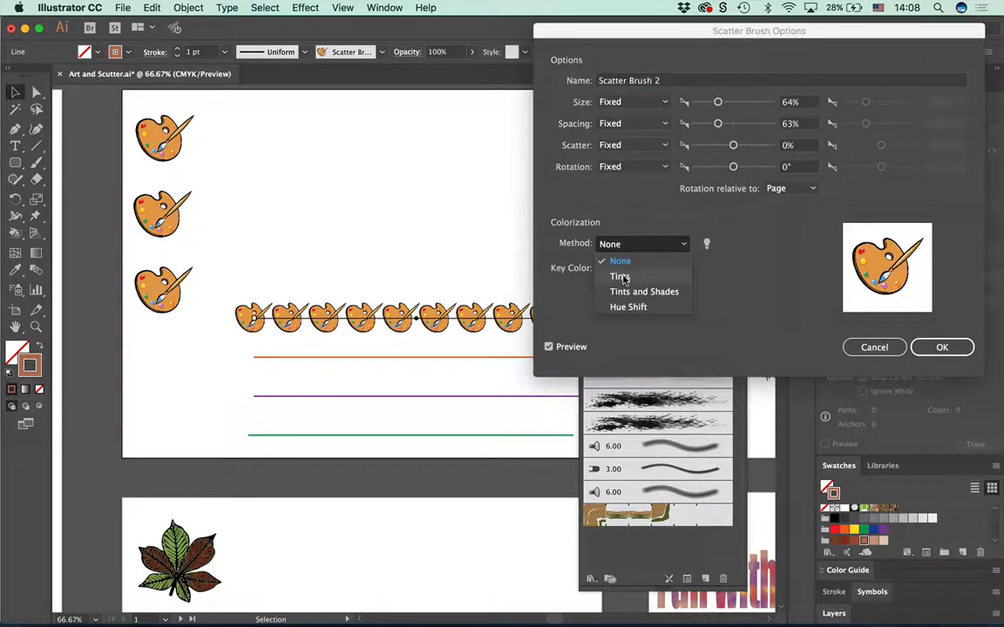
click(620, 277)
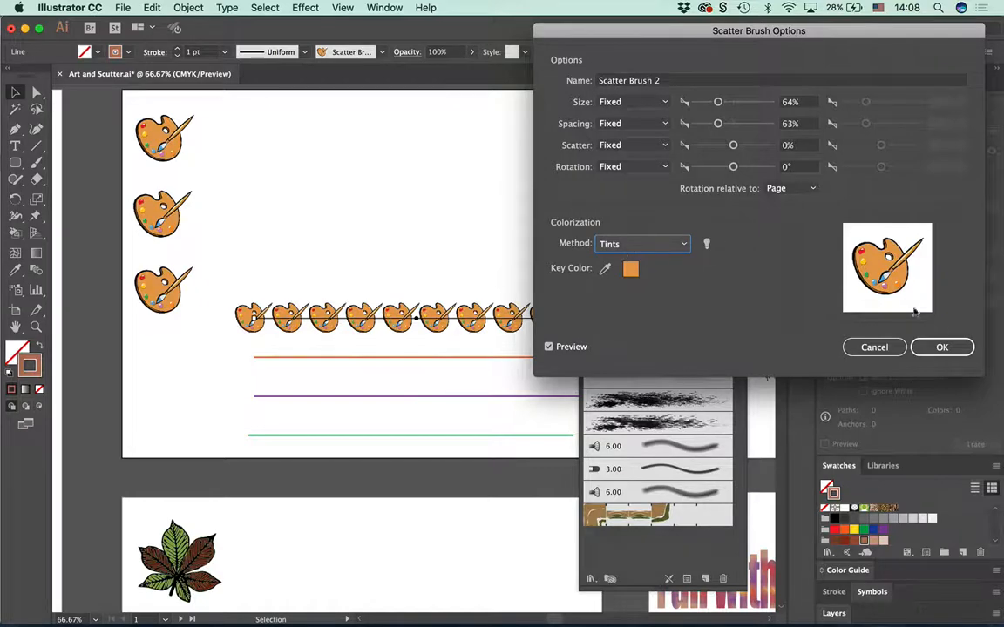
click(941, 346)
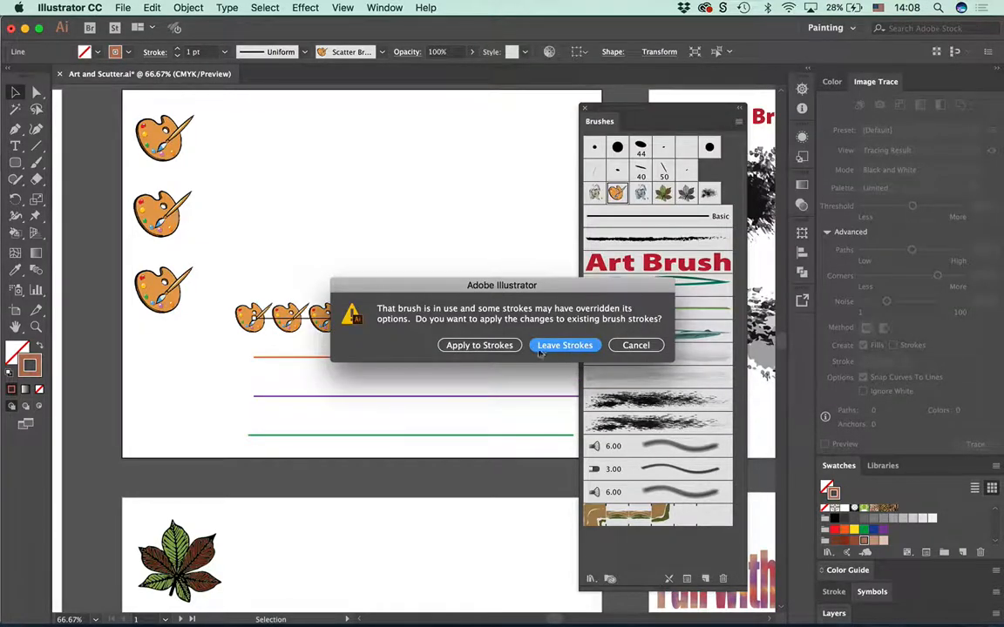
click(479, 345)
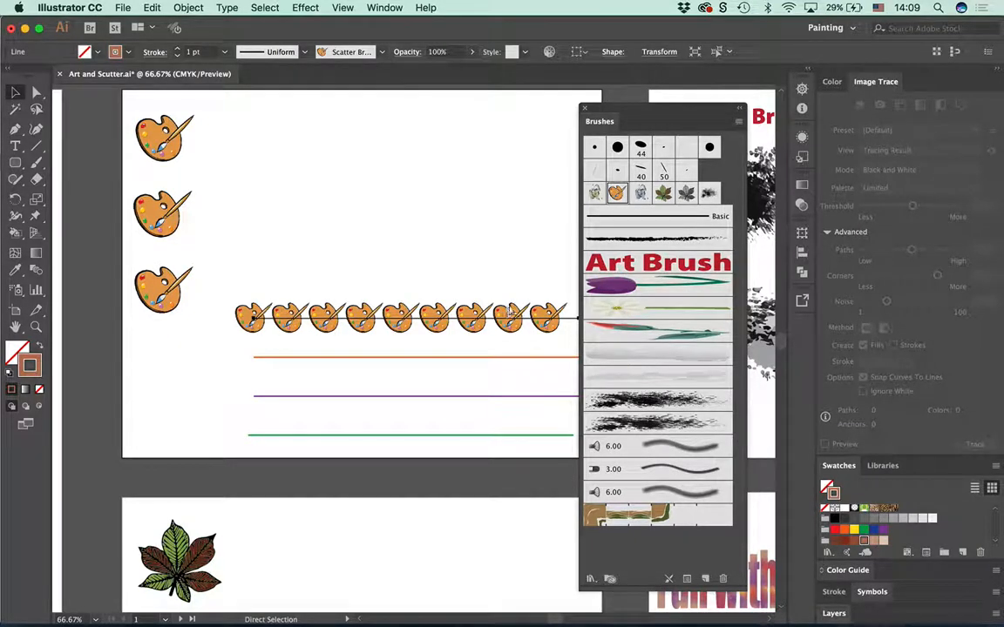
key(super+z)
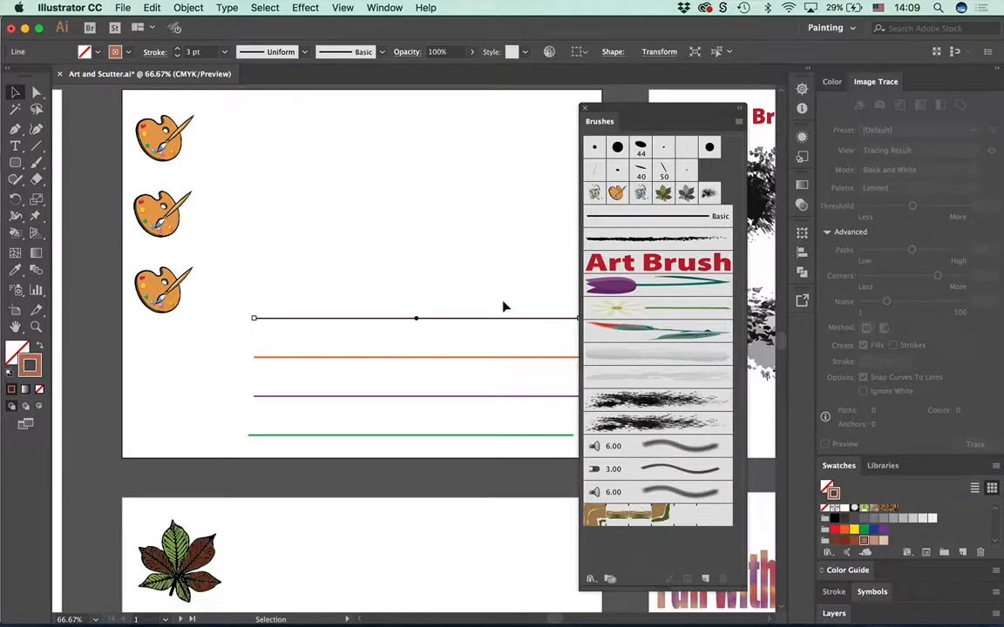
key(super+shift+z)
Step: Apply the green-and-brown leaf brush, Scatter Brush 1, to the brown uppermost horizontal line
mouse_move(365, 354)
mouse_down()
mouse_move(353, 168)
mouse_move(328, 113)
mouse_move(345, 90)
mouse_move(342, 296)
mouse_move(322, 218)
mouse_move(347, 209)
mouse_up()
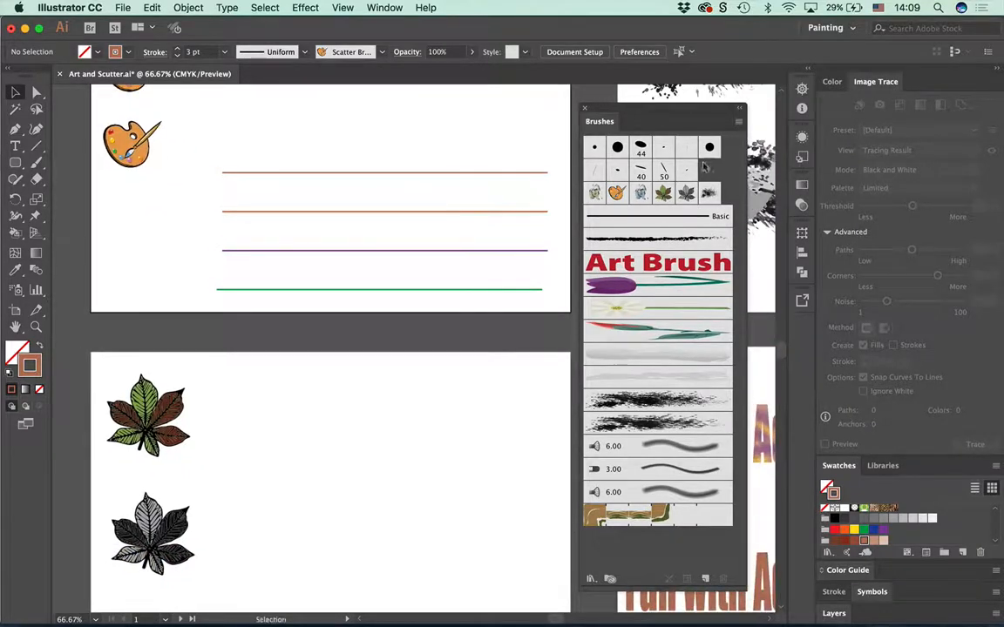
click(665, 193)
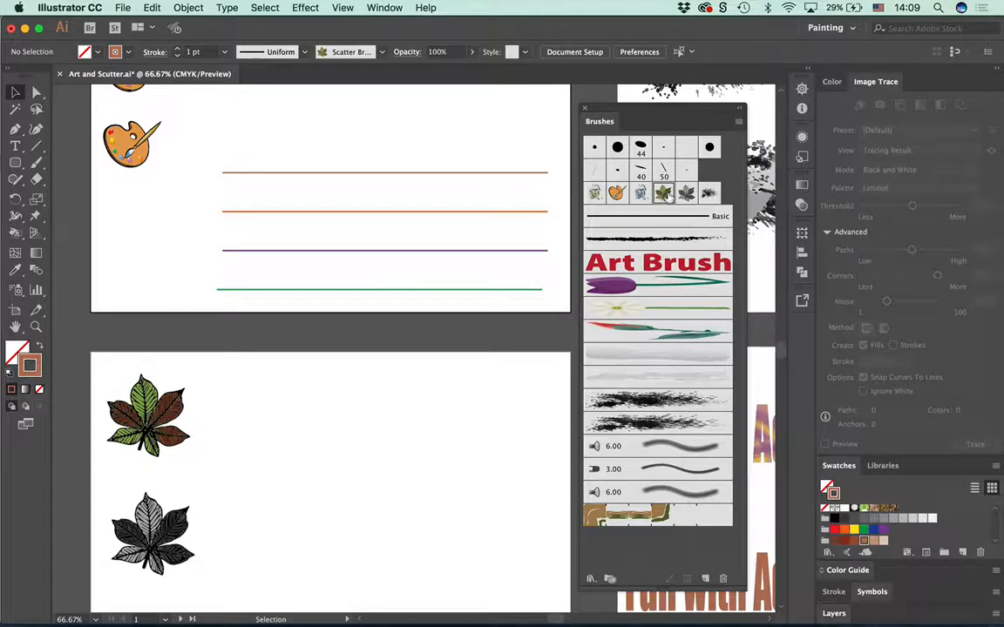
click(502, 174)
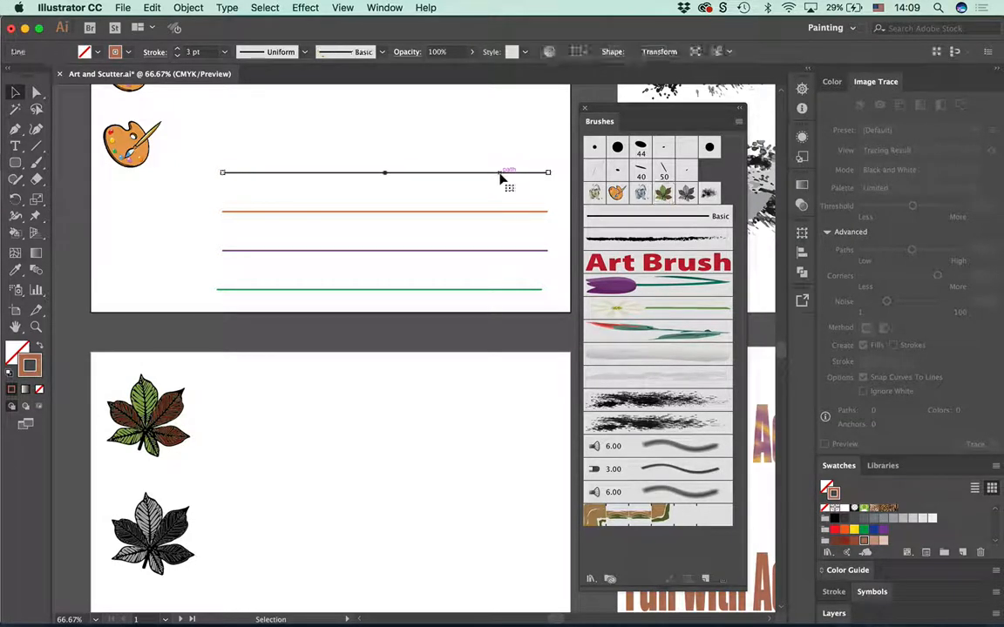
click(663, 193)
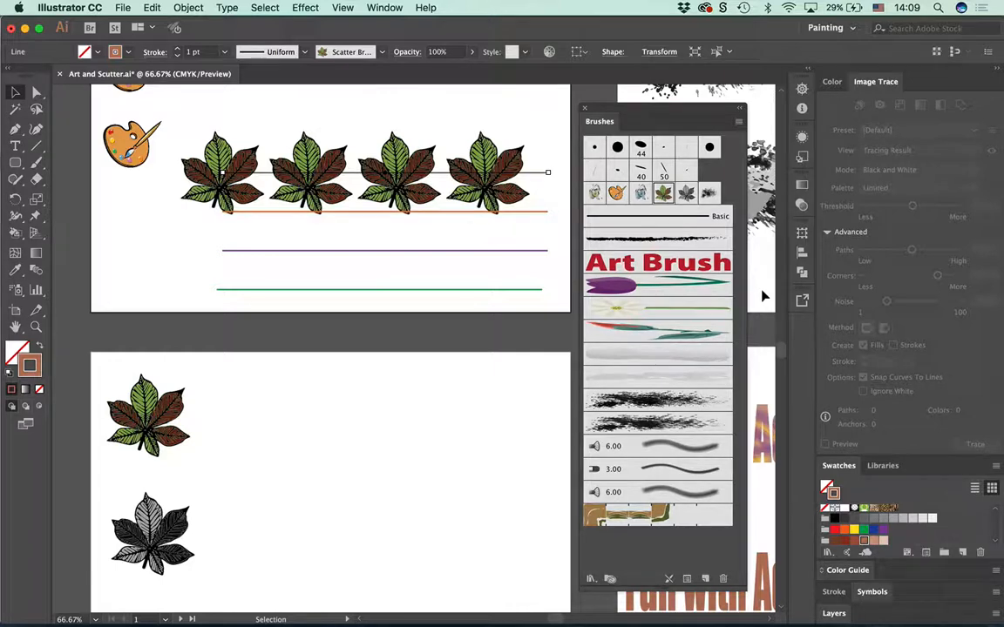
Step: Set the coloured leaf brush's fixed size to 33% and spacing to 31%, and apply the changes to existing strokes
double_click(662, 193)
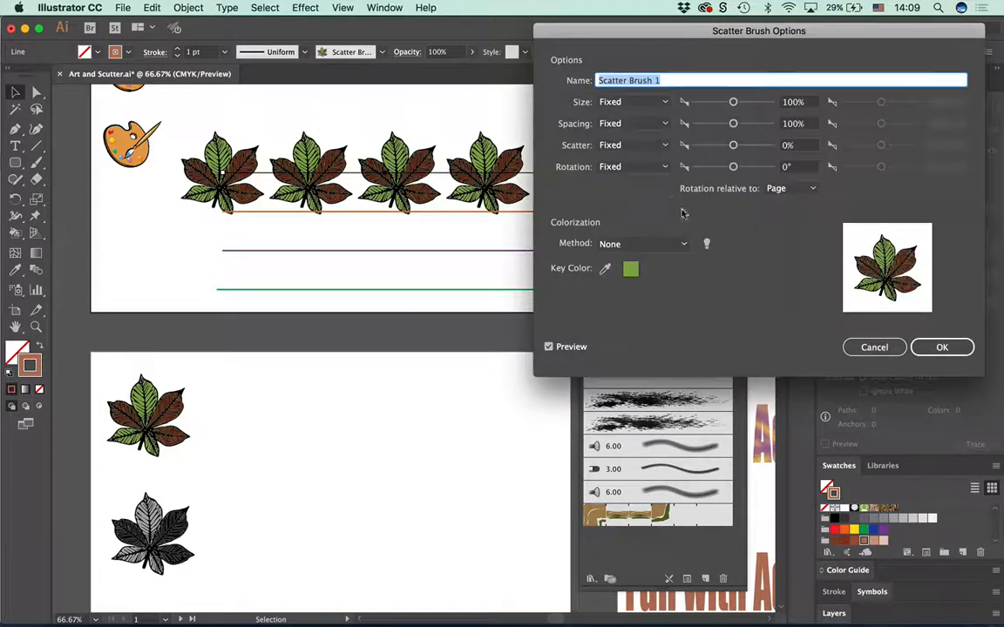
mouse_move(733, 102)
mouse_down()
mouse_move(705, 102)
mouse_move(713, 124)
mouse_move(704, 124)
mouse_up()
click(922, 348)
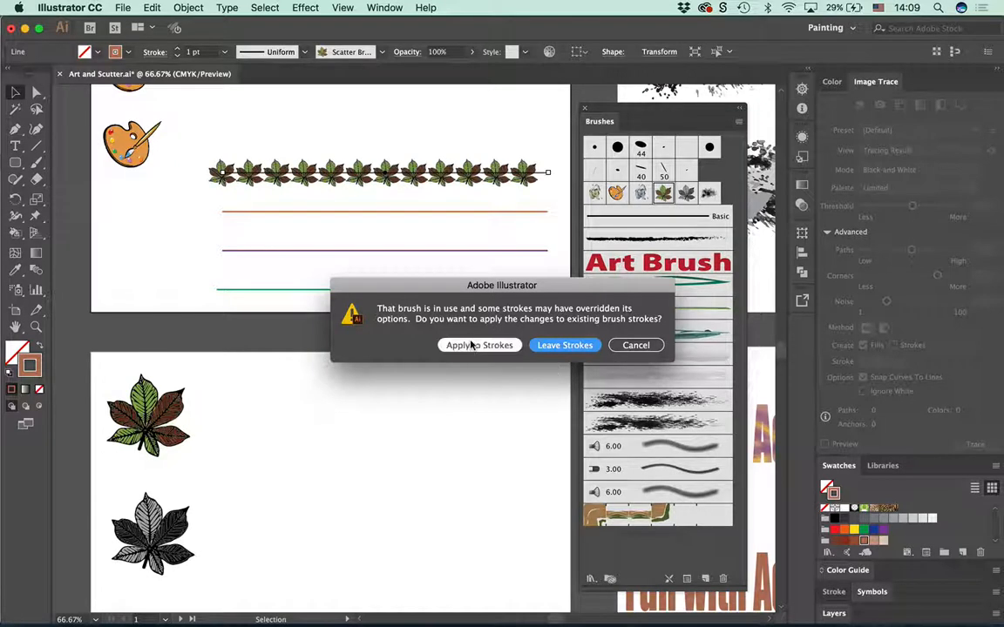
click(426, 345)
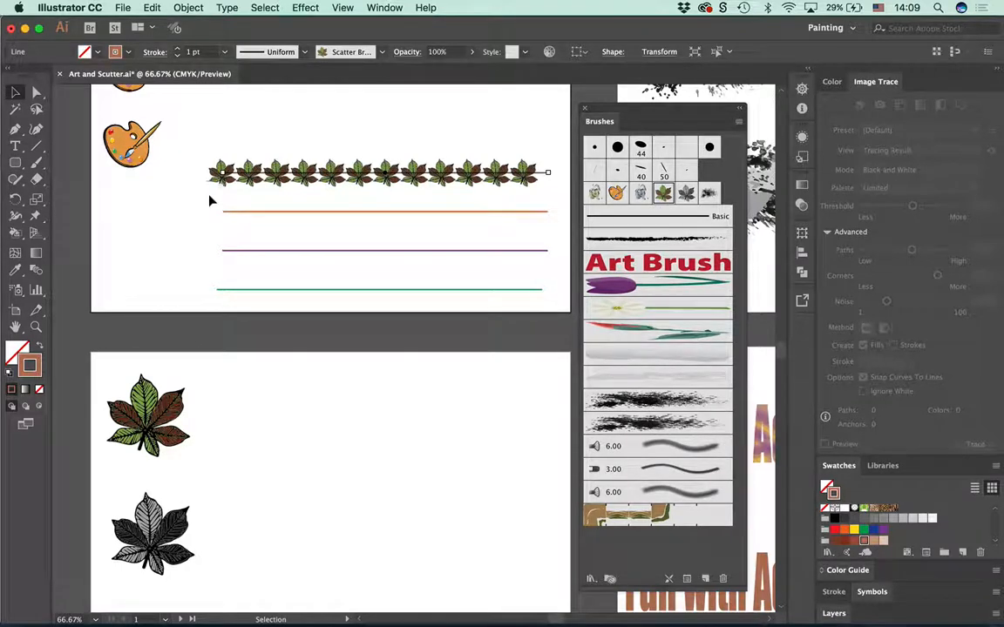
Step: Apply the coloured leaf brush to the orange, purple and green horizontal lines together
drag(206, 202, 568, 301)
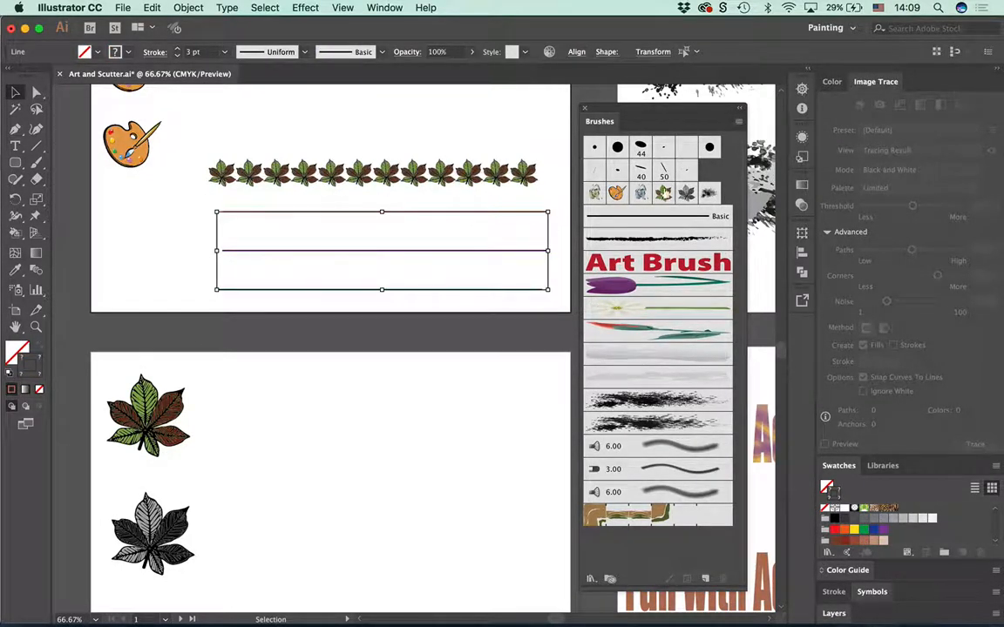
click(663, 194)
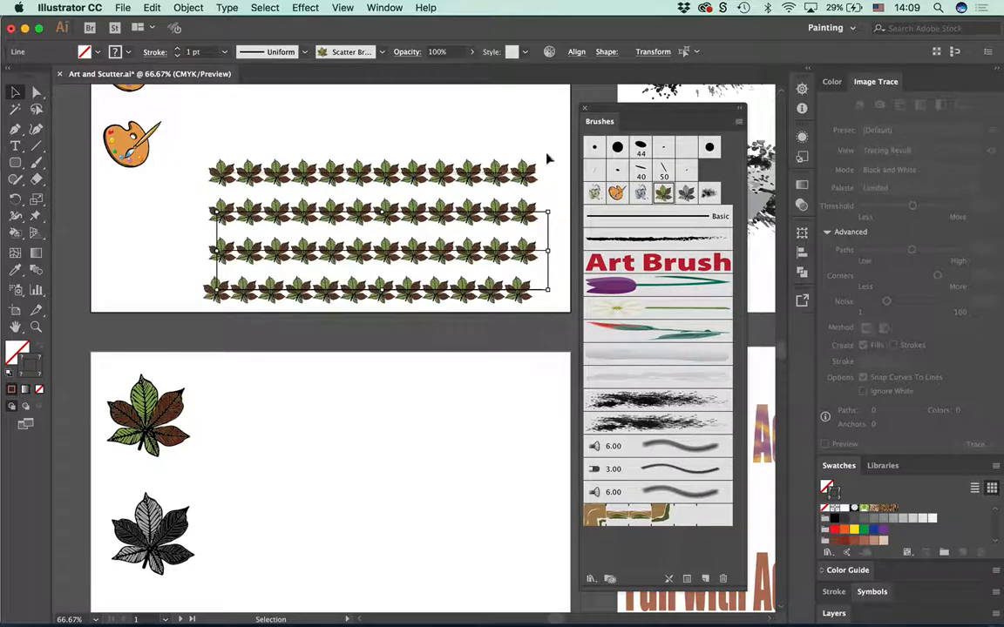
click(548, 153)
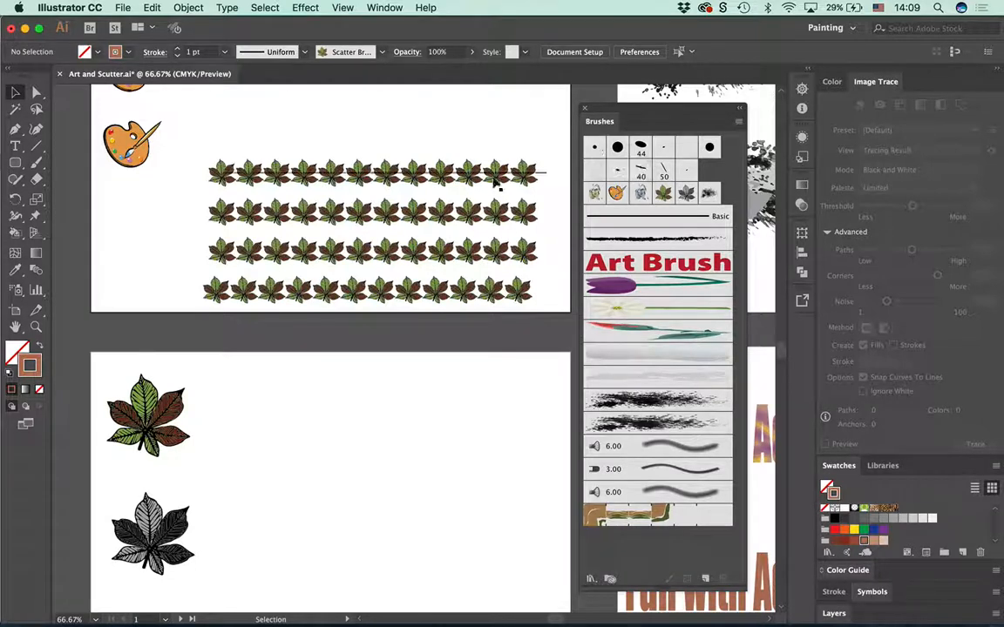
Step: With all four leaf lines selected, set the coloured leaf brush's colorization method to Tints and apply it to existing strokes
mouse_move(254, 122)
mouse_down()
mouse_move(409, 251)
mouse_move(554, 306)
mouse_up()
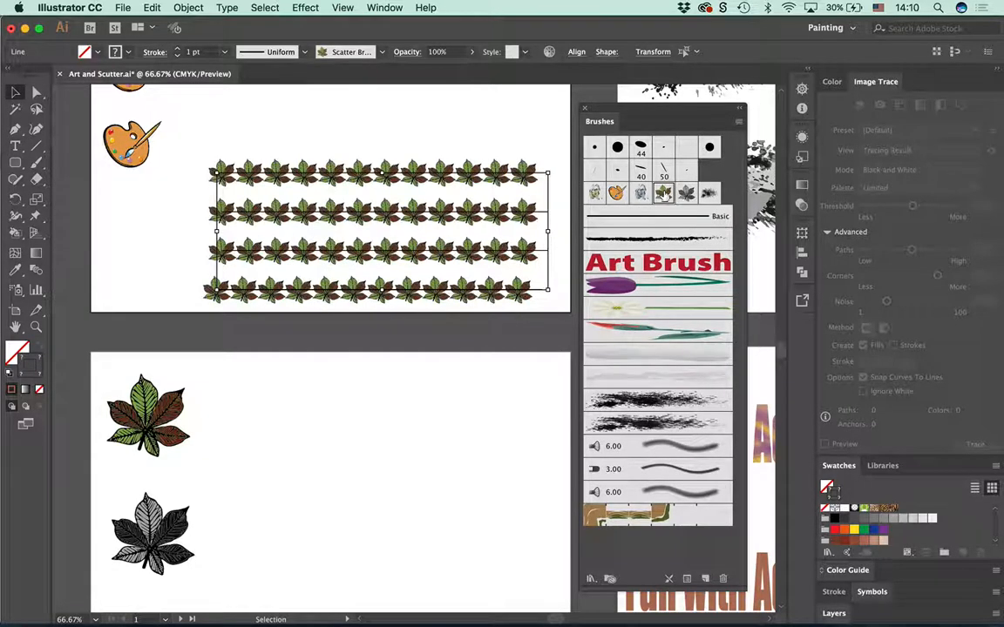
double_click(664, 193)
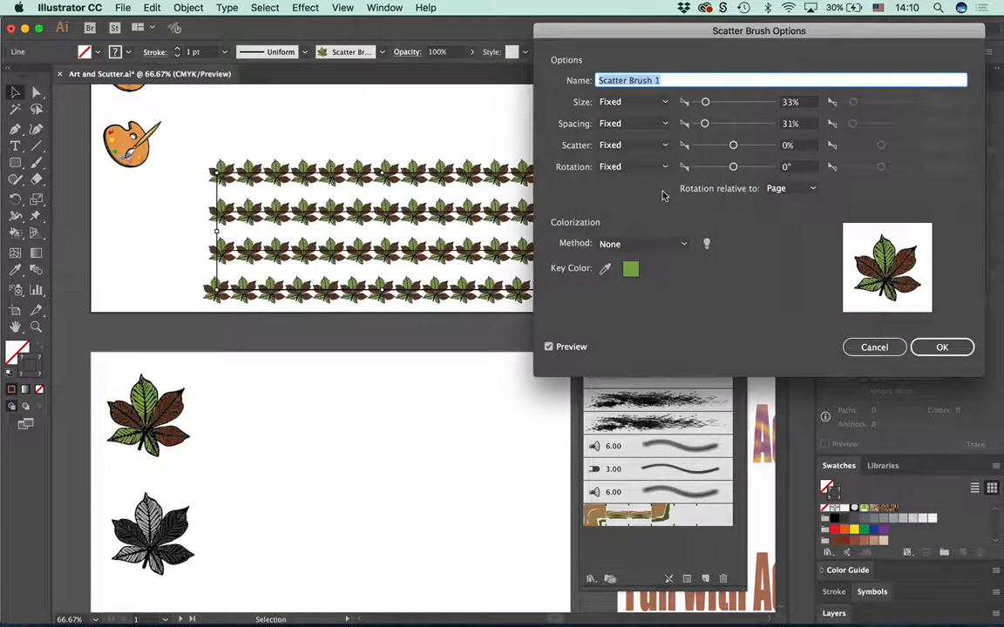
click(618, 246)
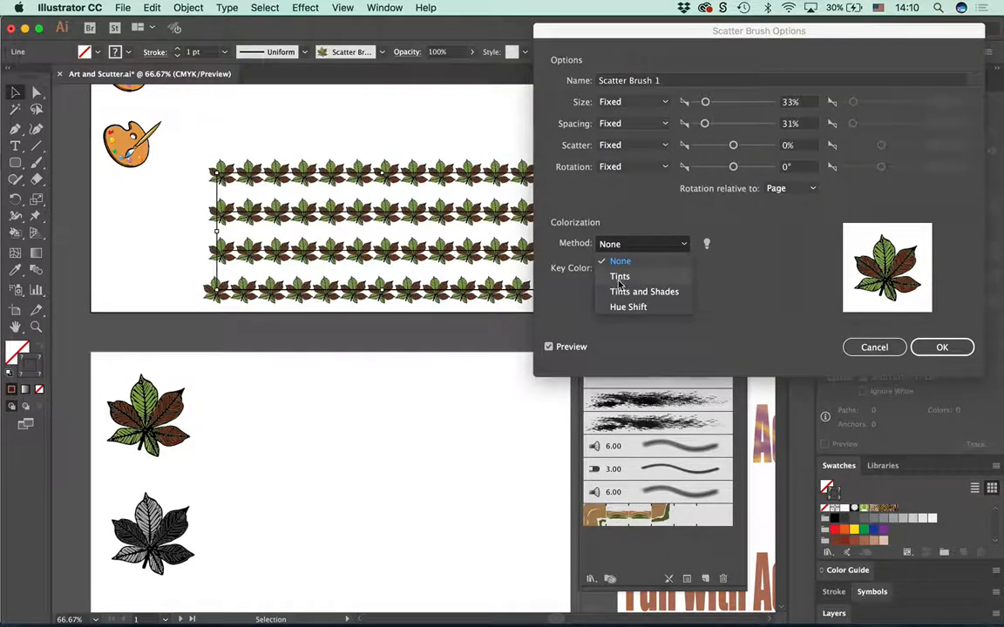
click(620, 276)
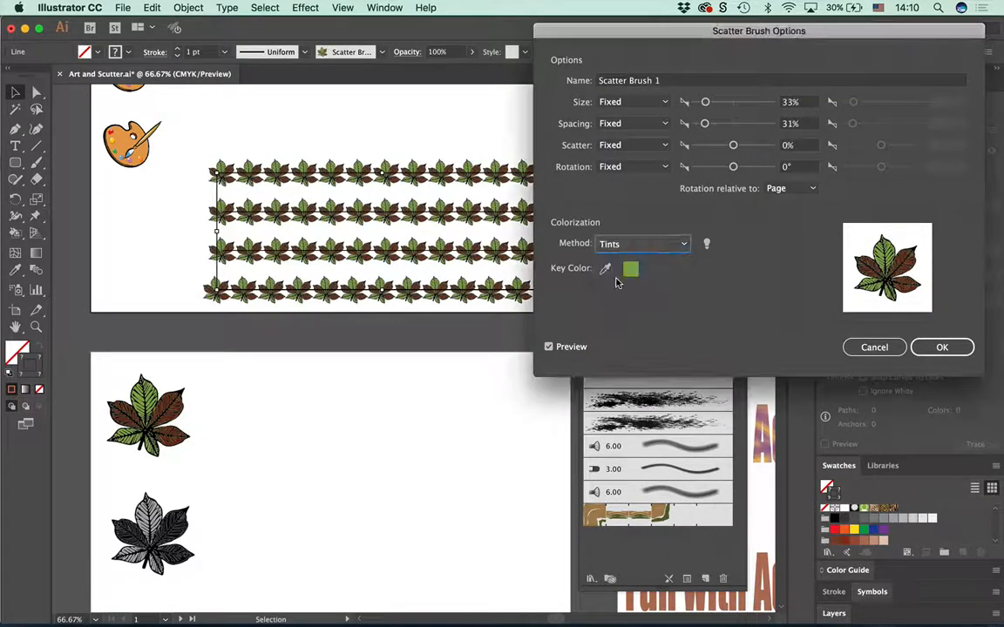
click(919, 348)
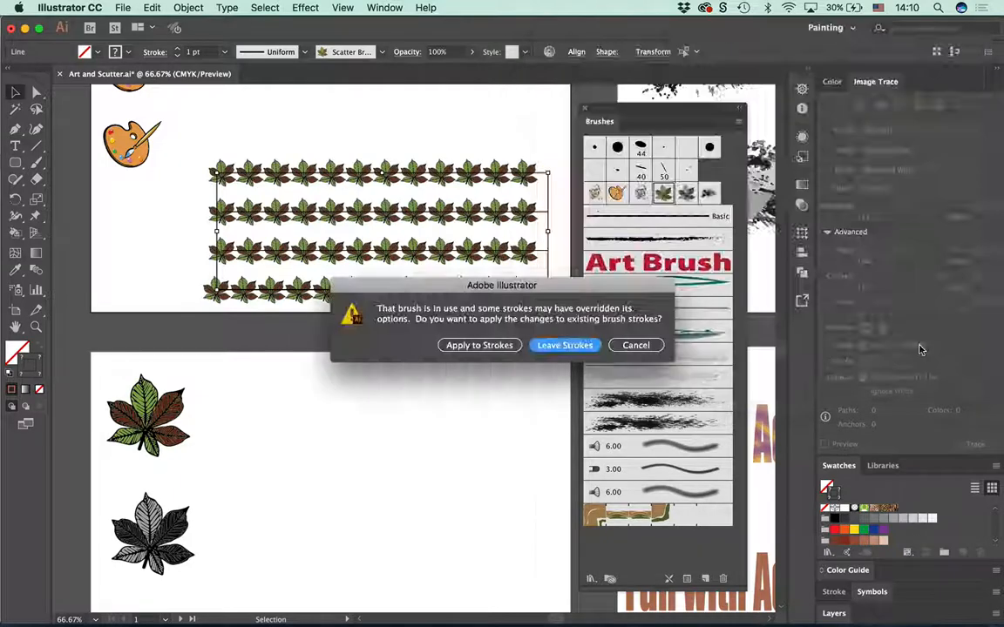
click(510, 346)
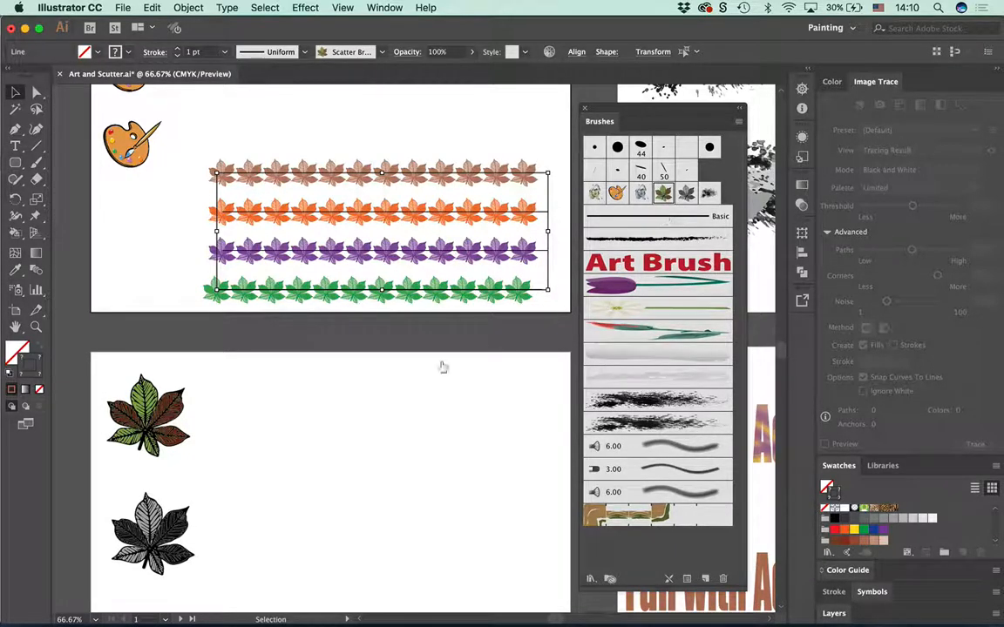
Step: Paint two brown S-shaped leaf strokes side by side on the leaf artboard with the Paintbrush, leaving nothing selected
key(b)
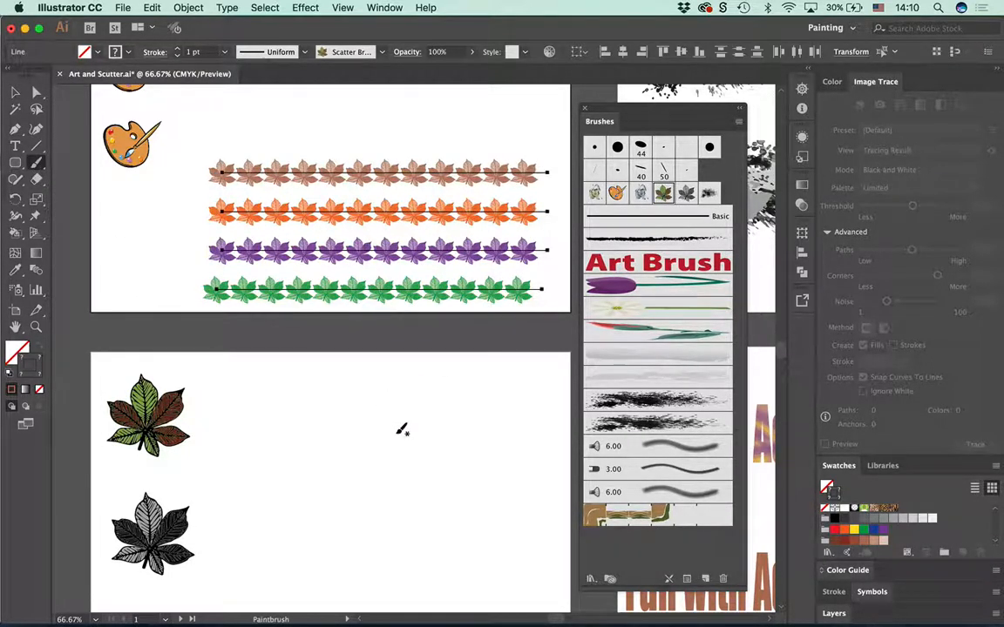
mouse_move(422, 384)
mouse_down()
mouse_move(408, 443)
mouse_move(441, 532)
mouse_move(402, 564)
mouse_up()
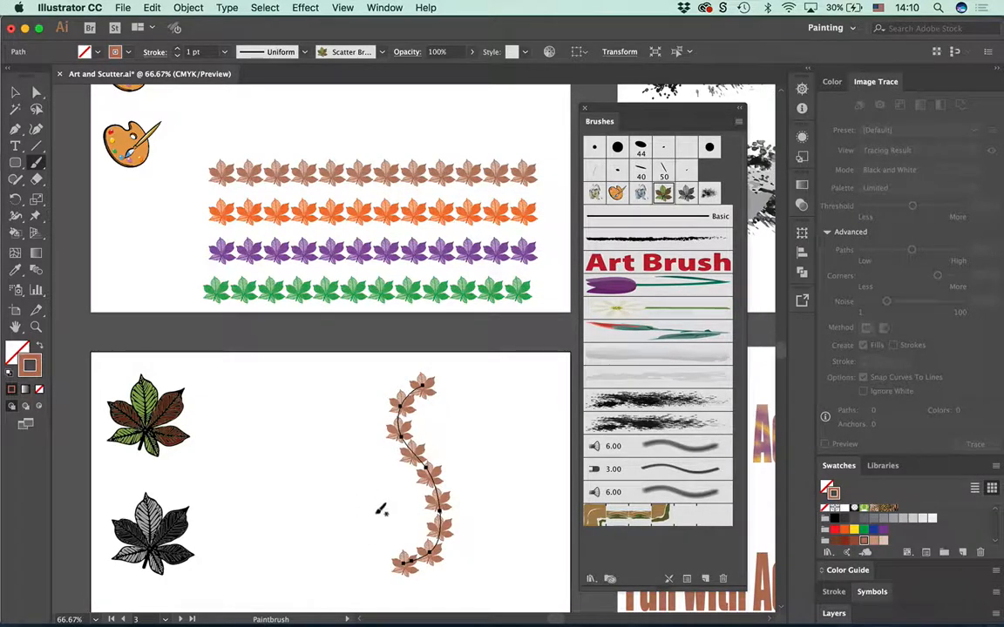
mouse_move(375, 377)
mouse_down()
mouse_move(343, 451)
mouse_move(384, 493)
mouse_move(359, 558)
mouse_up()
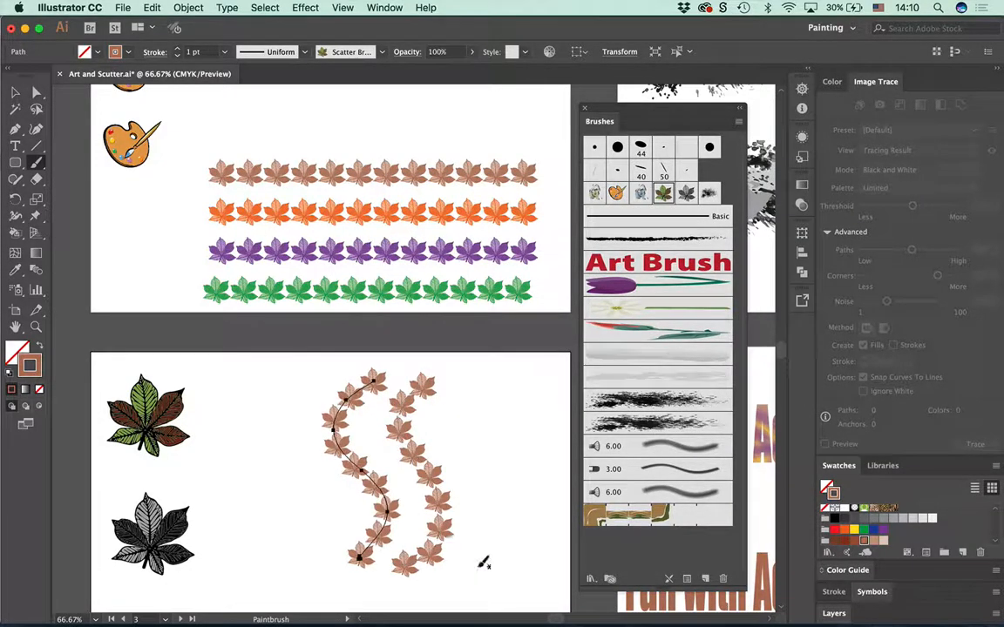
super+click(549, 505)
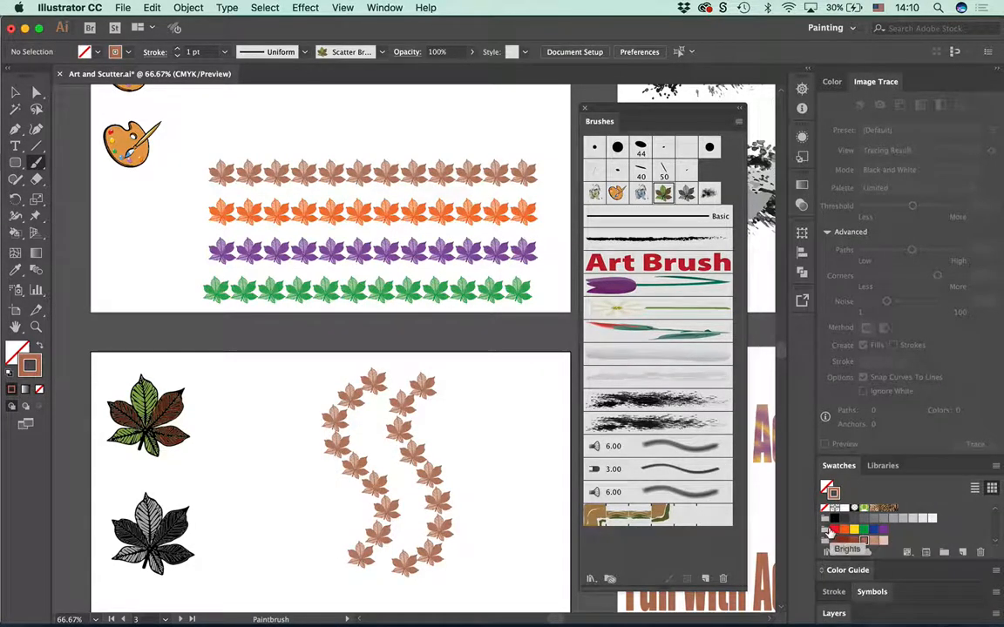
Step: Set the stroke colour to bright red and paint two wavy leaf strokes, one on each side of the brown ones
click(834, 528)
mouse_move(493, 383)
mouse_down()
mouse_move(512, 485)
mouse_move(499, 584)
mouse_up()
mouse_move(307, 375)
mouse_down()
mouse_move(288, 468)
mouse_move(338, 541)
mouse_move(307, 592)
mouse_up()
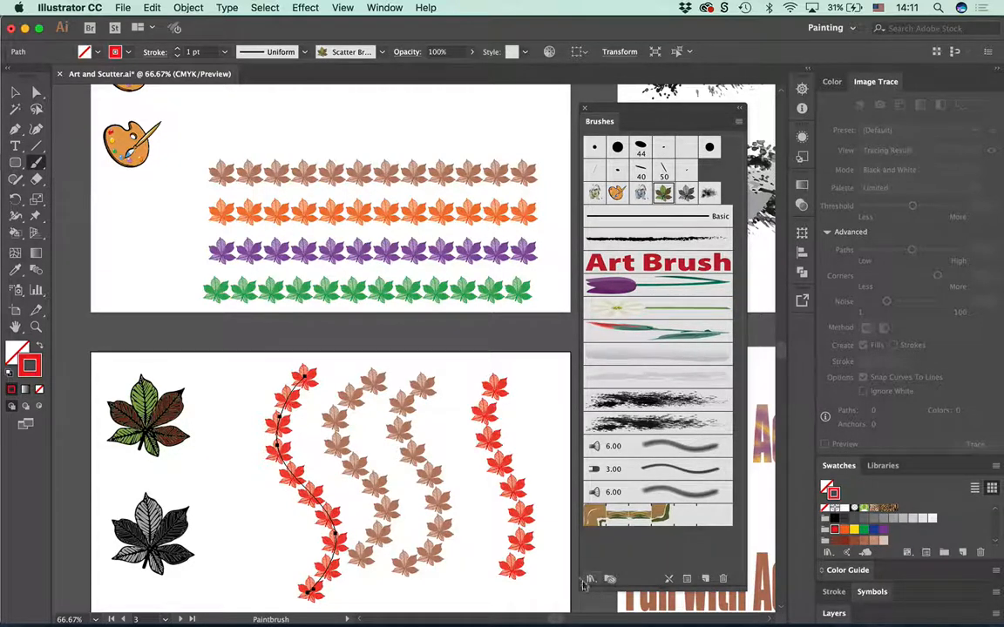
mouse_move(420, 458)
mouse_down()
mouse_move(324, 274)
mouse_move(244, 270)
mouse_move(156, 331)
mouse_move(233, 504)
mouse_up()
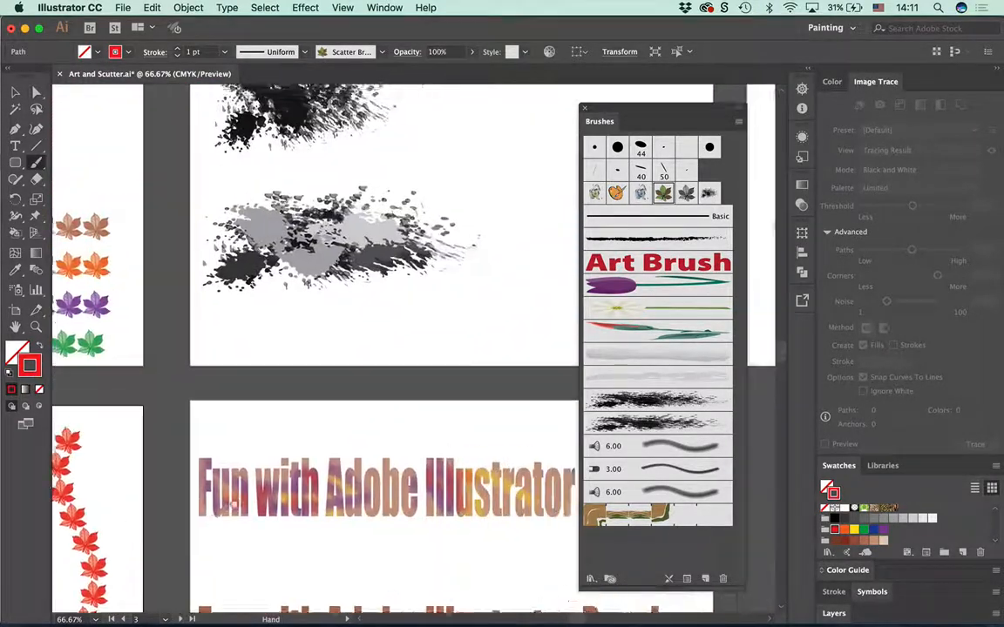
drag(321, 337, 276, 490)
mouse_move(269, 313)
mouse_down()
mouse_move(236, 301)
mouse_move(291, 291)
mouse_move(105, 298)
mouse_up()
mouse_move(237, 311)
mouse_down()
mouse_move(359, 150)
mouse_move(458, 106)
mouse_move(309, 227)
mouse_move(141, 271)
mouse_move(227, 269)
mouse_move(82, 332)
mouse_up()
mouse_move(269, 228)
mouse_down()
mouse_move(164, 262)
mouse_move(94, 304)
mouse_move(79, 291)
mouse_move(106, 279)
mouse_move(392, 268)
mouse_move(447, 286)
mouse_up()
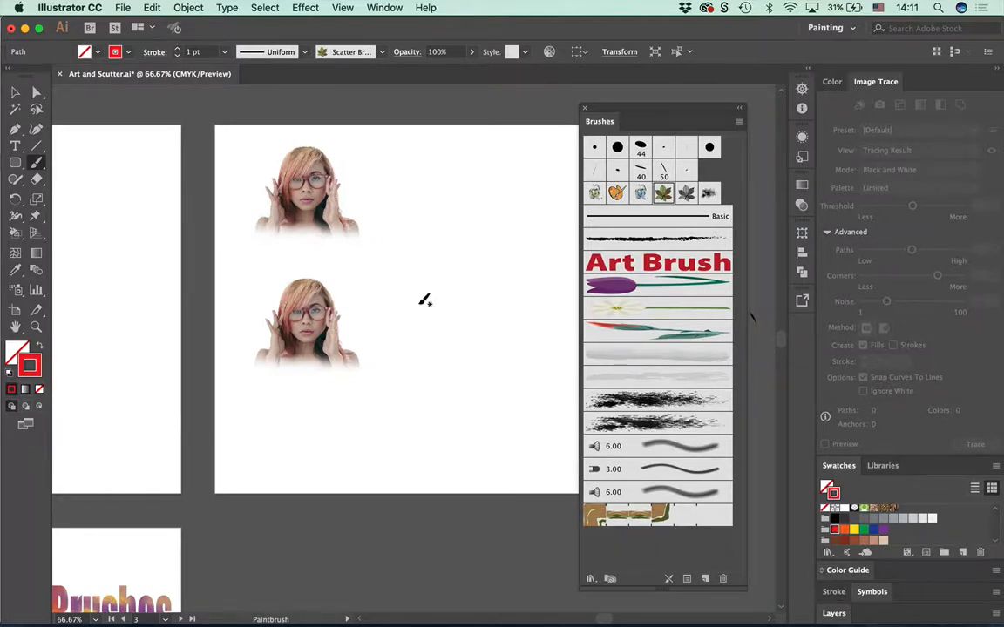
Step: Create a new one-artboard document from the 8.5 x 11 in Letter preset in portrait orientation
click(122, 8)
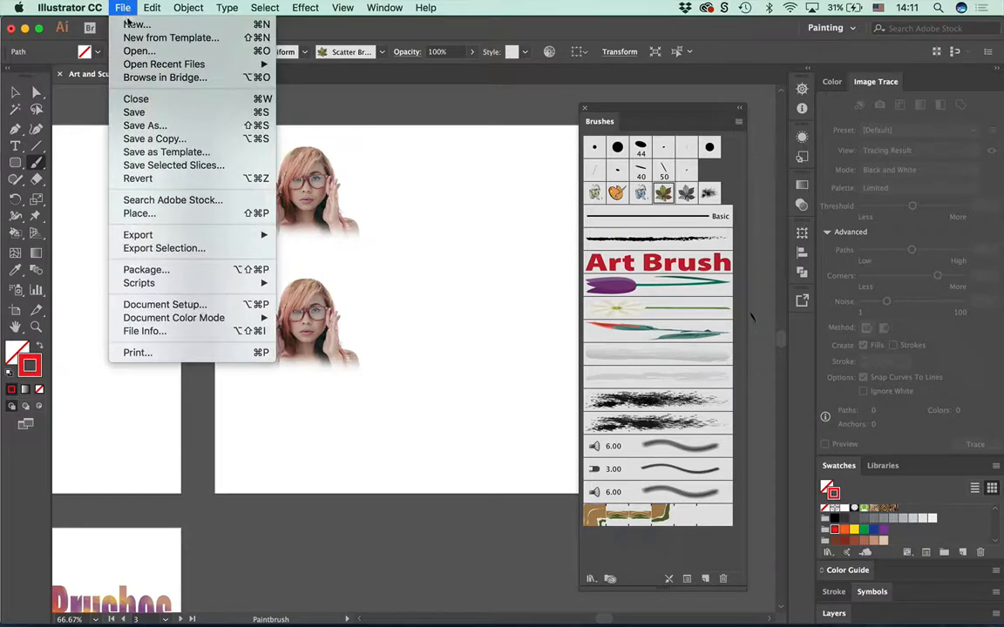
click(138, 25)
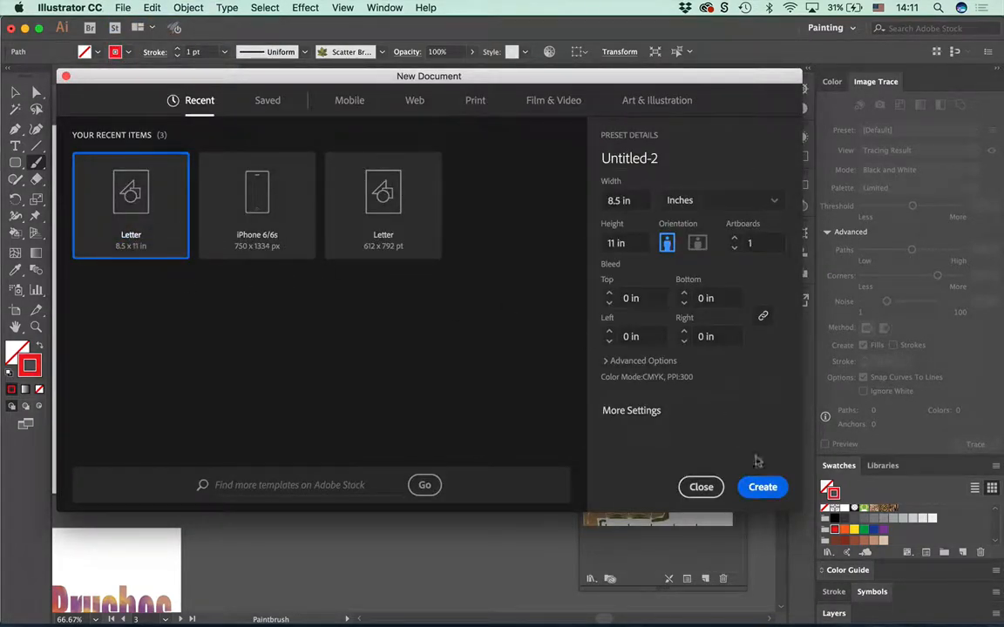
key(Escape)
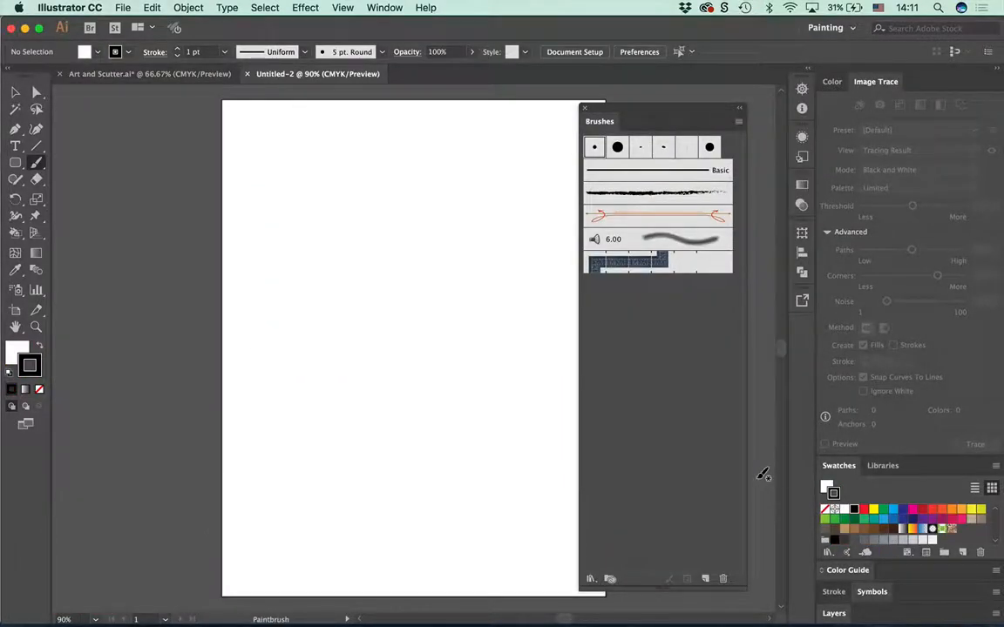
Step: Move the Brushes panel clear of the new artboard and select the orange scroll-ended art brush
drag(629, 113, 668, 94)
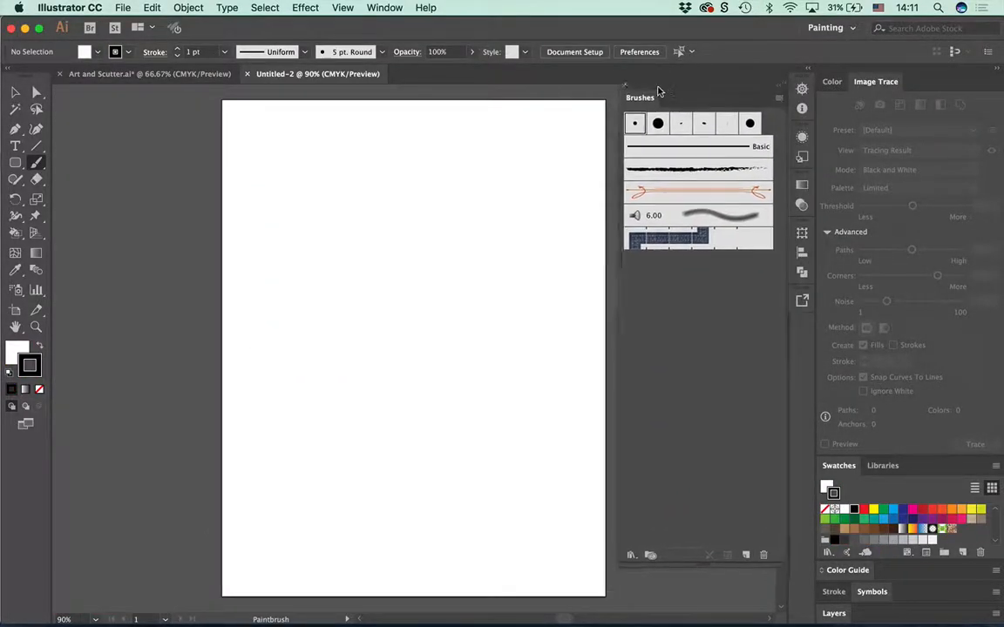
click(655, 203)
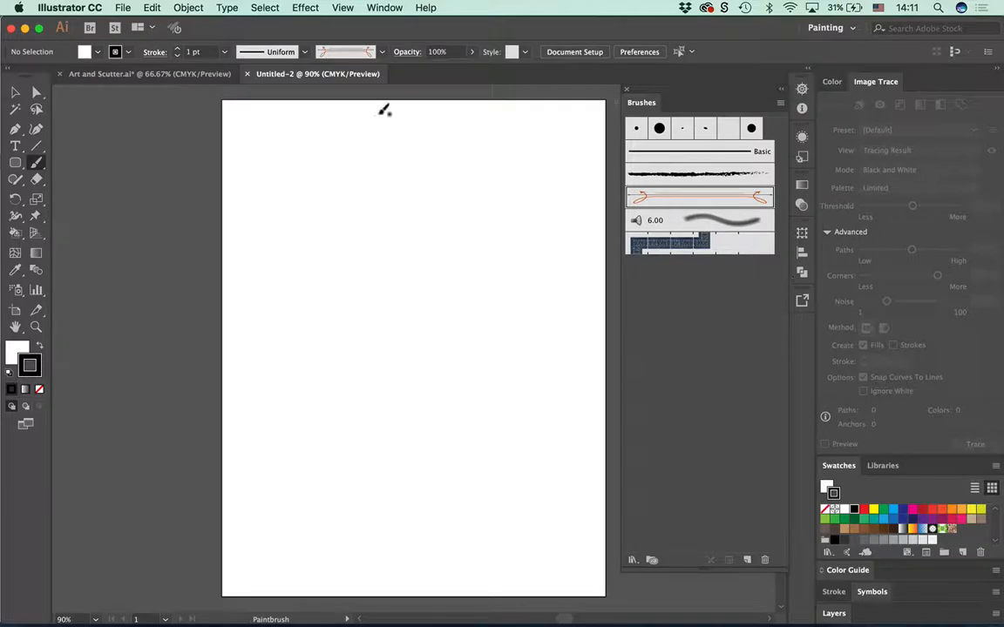
Step: Open Wow Book.pdf from the DL_Painting in Illustrator folder
click(123, 8)
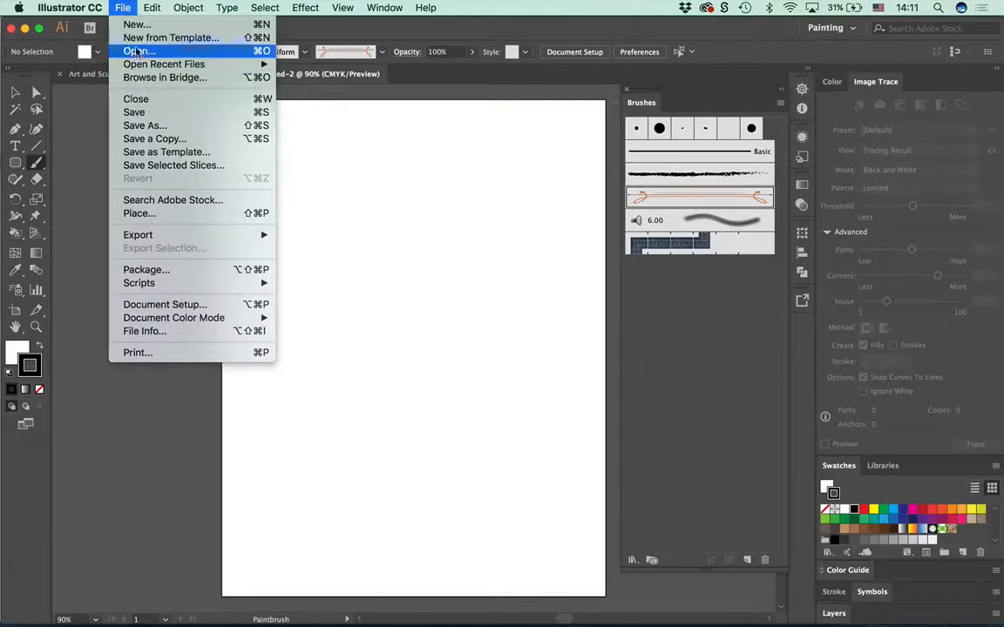
click(137, 51)
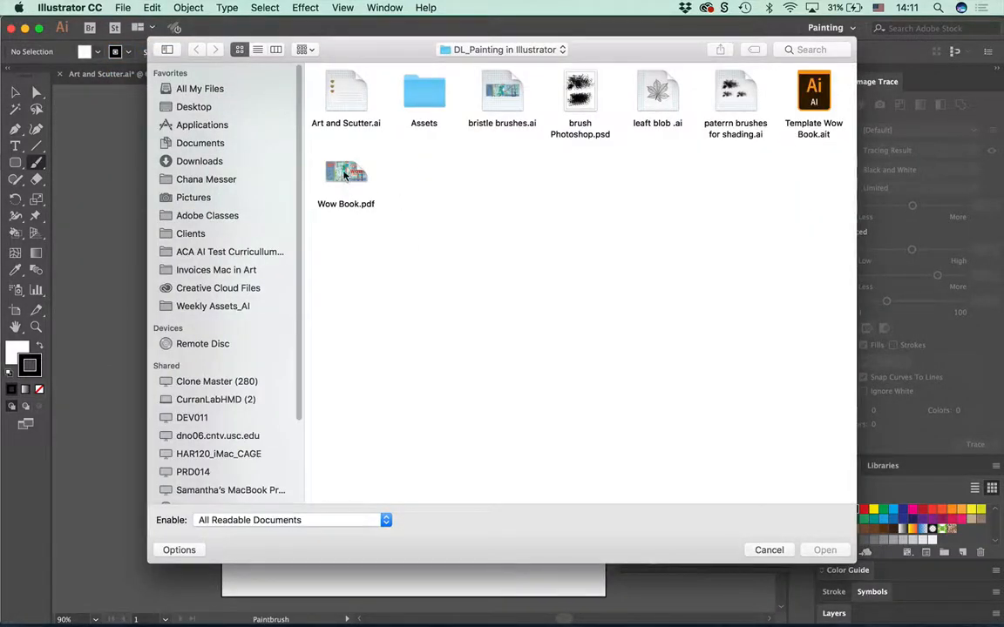
click(344, 174)
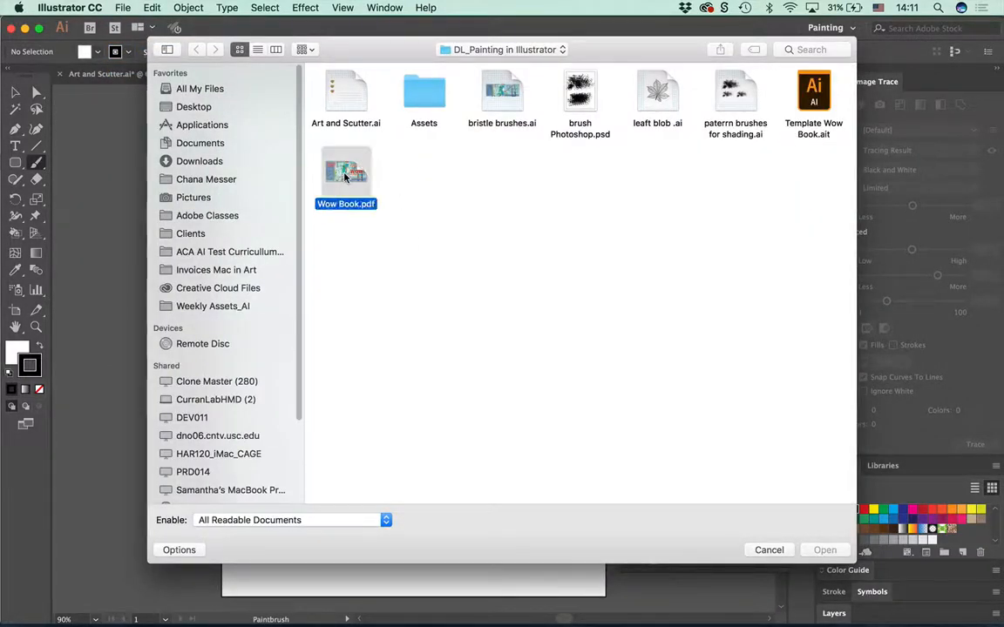
key(space)
click(662, 306)
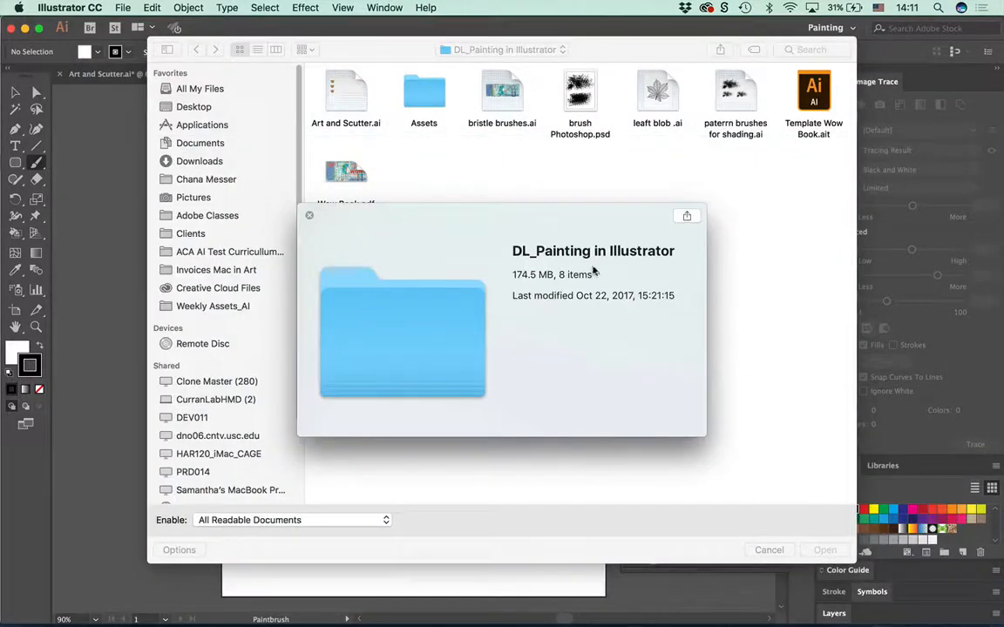
key(space)
click(346, 174)
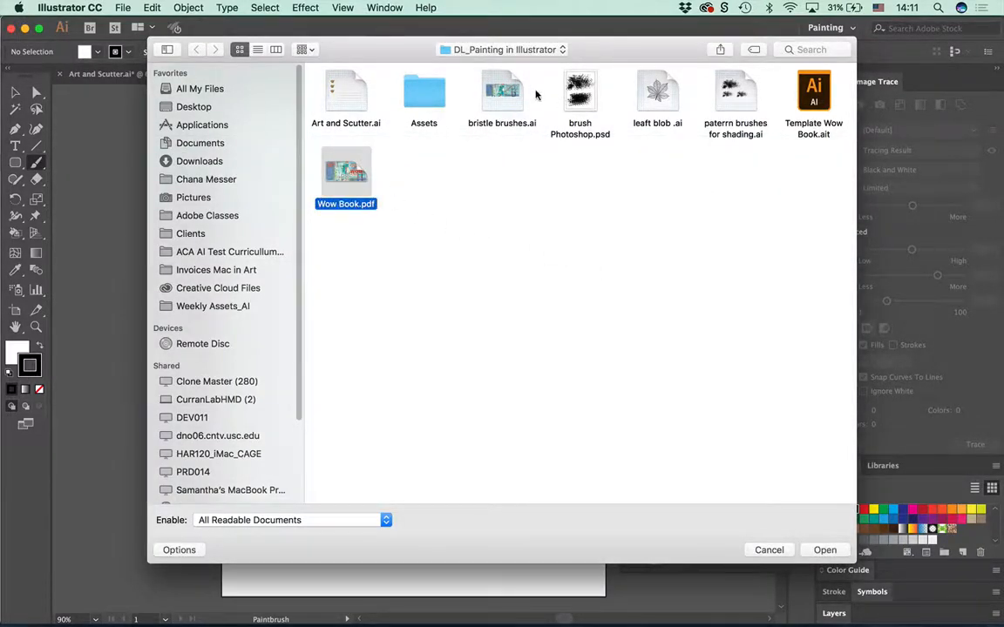
click(504, 98)
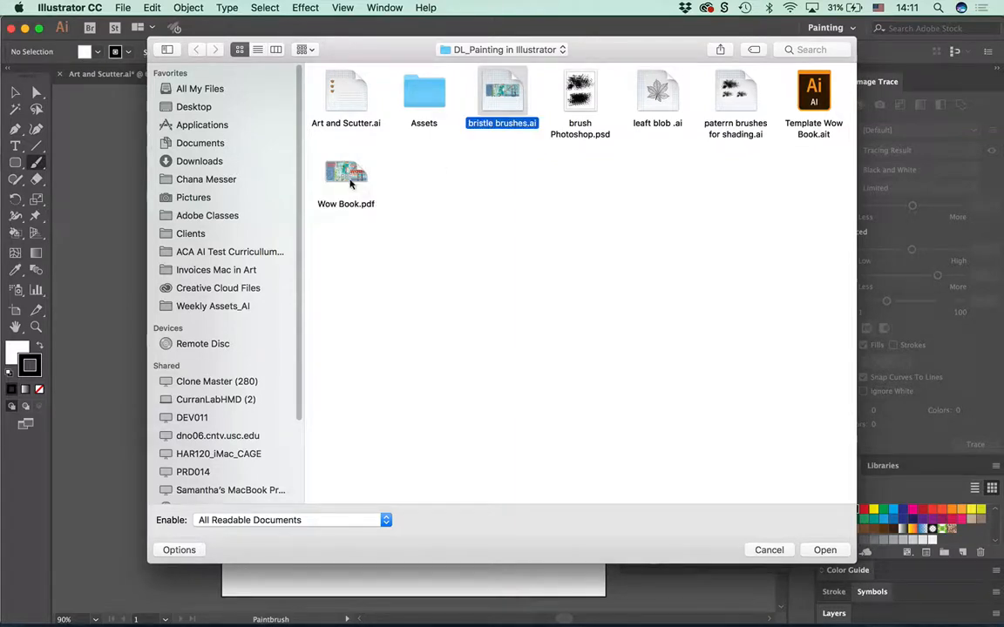
click(351, 181)
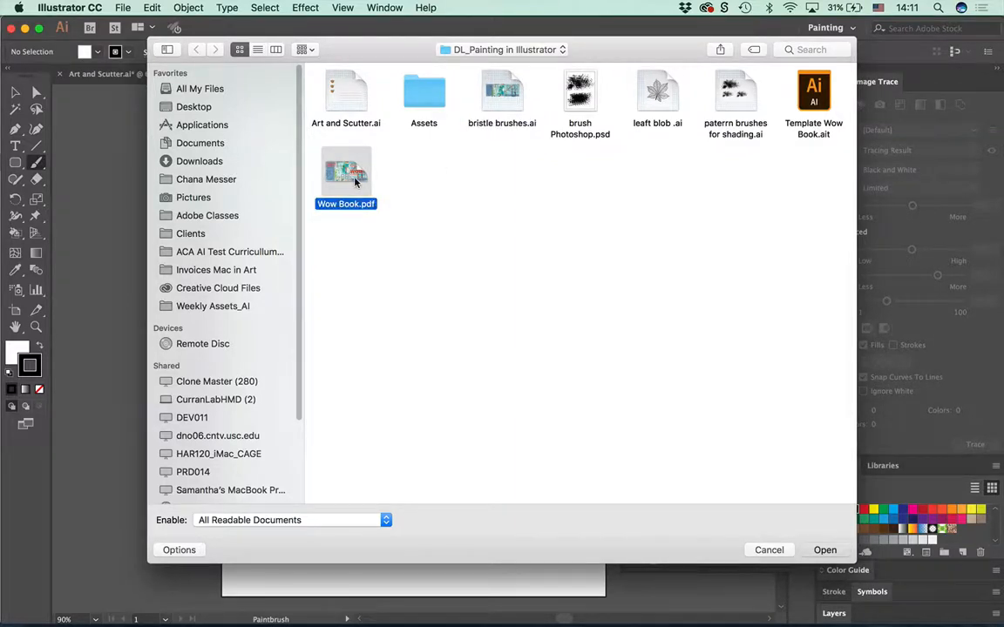
double_click(357, 180)
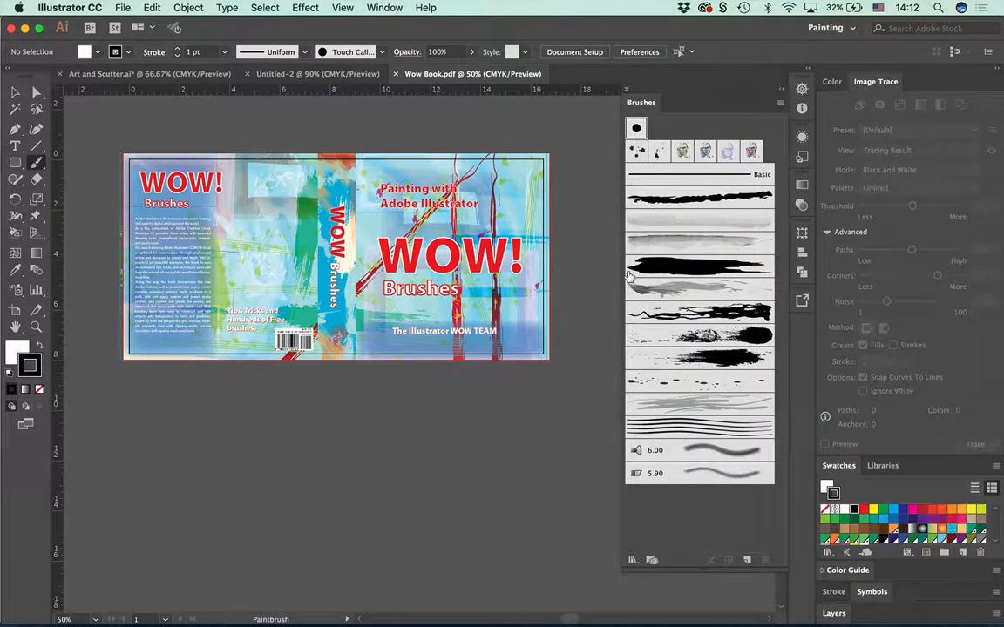
Step: Examine the full book cover artwork at 100% zoom with all panels hidden, from the back cover across to the front
key(super+1)
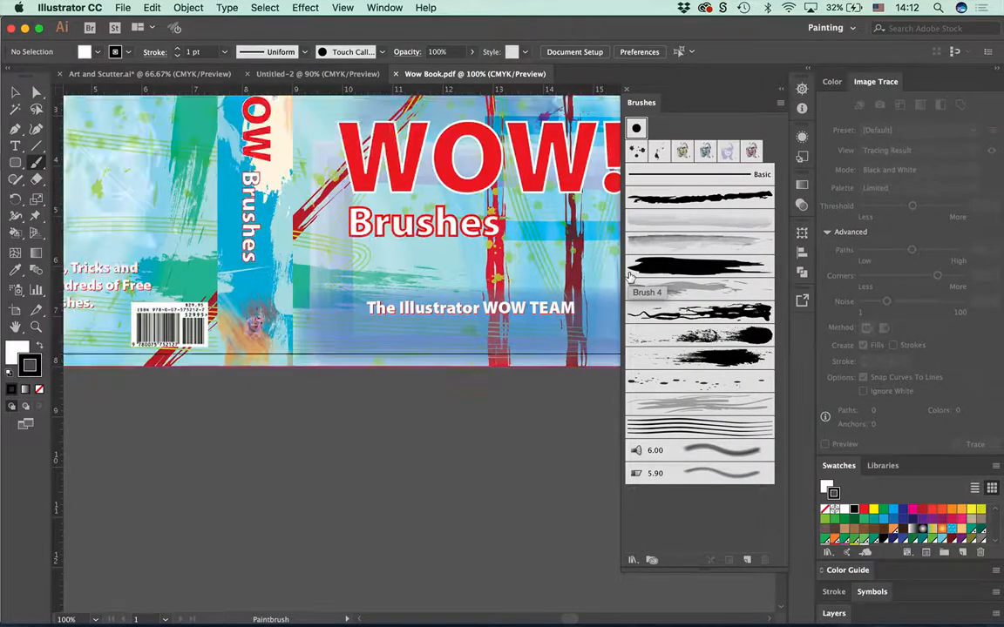
scroll(602, 401, left, 1)
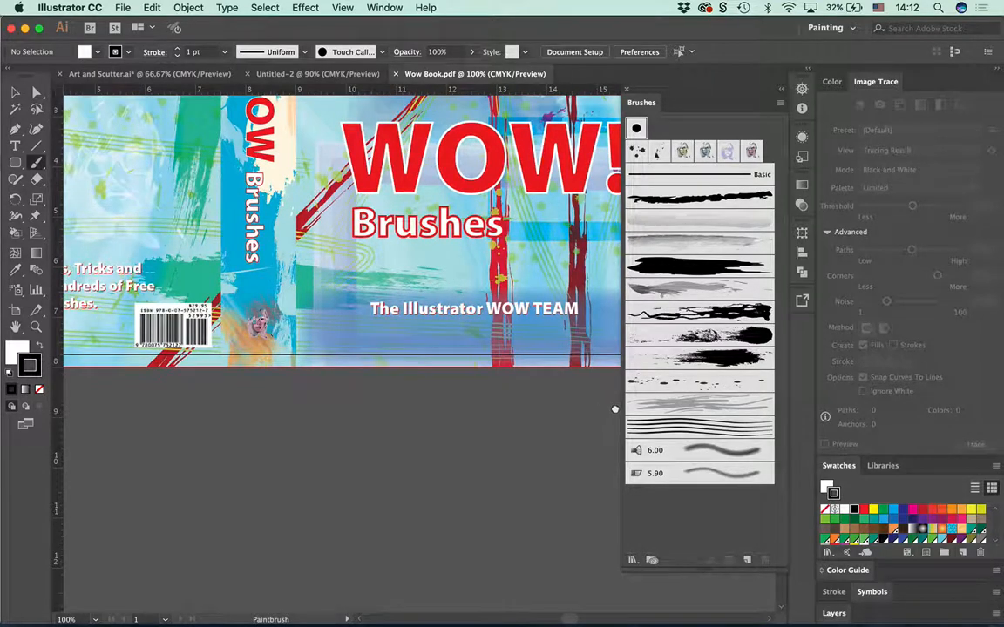
scroll(614, 408, up, 5)
scroll(614, 409, left, 10)
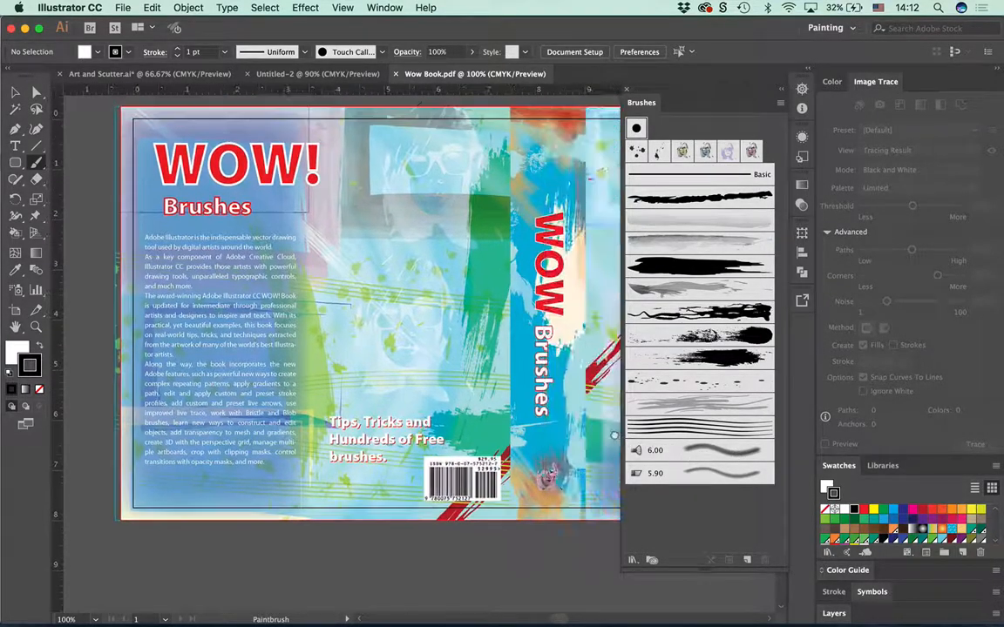
scroll(614, 436, down, 2)
scroll(614, 435, right, 5)
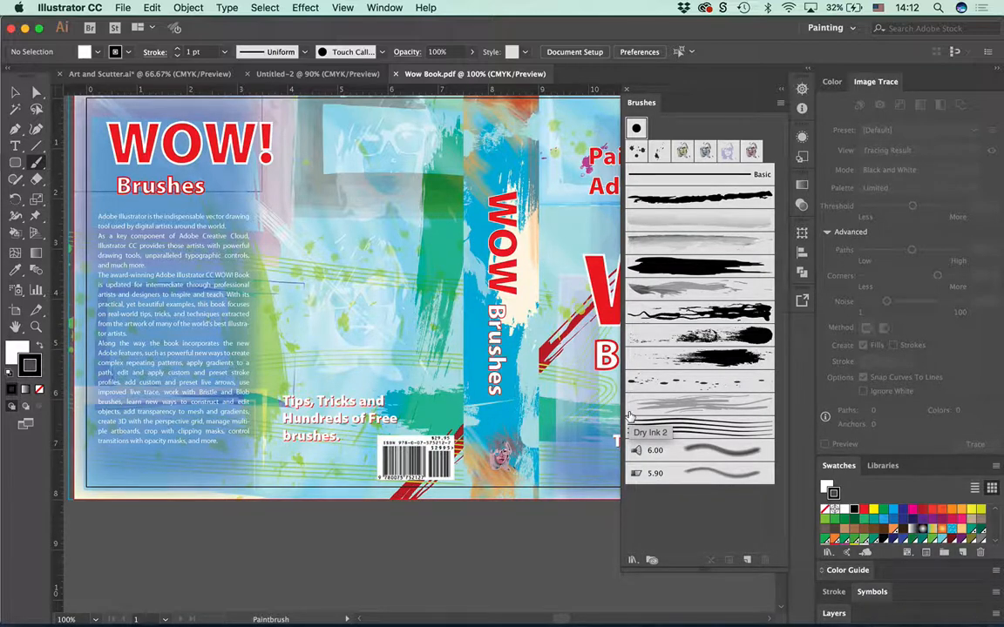
key(Tab)
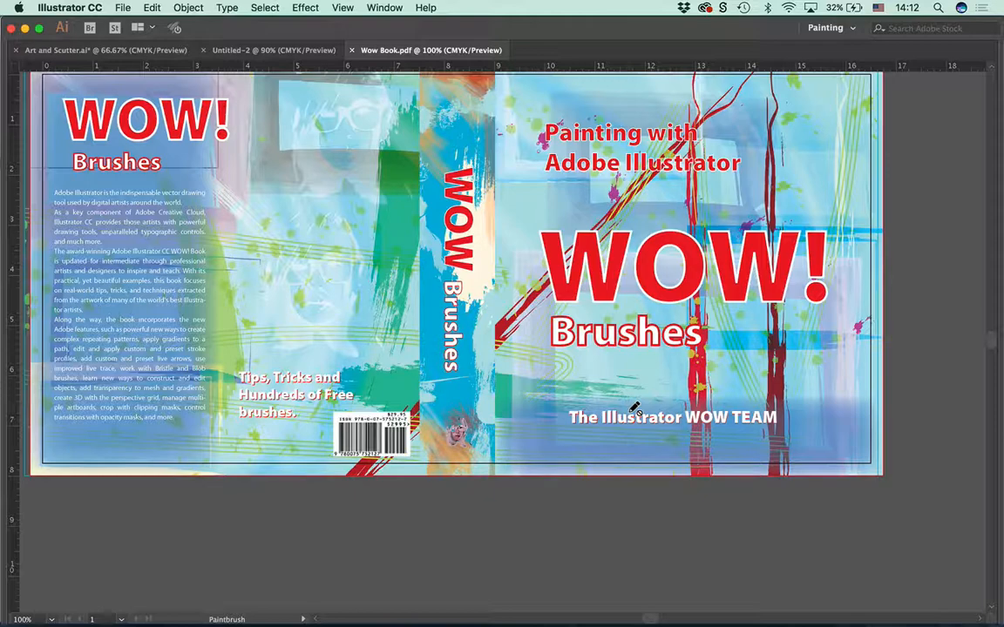
scroll(493, 336, up, 5)
scroll(492, 337, left, 4)
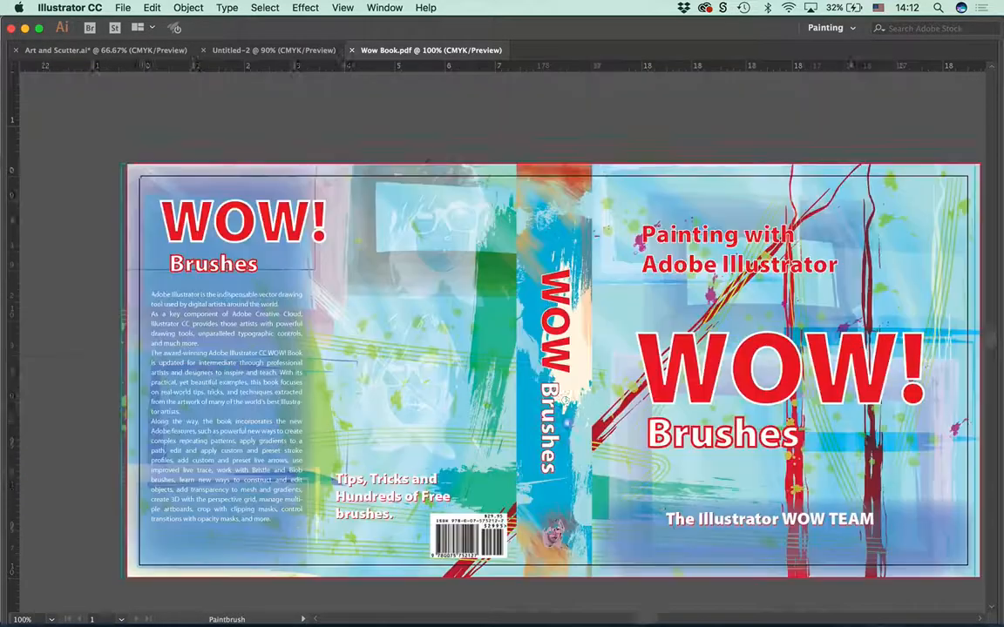
scroll(582, 351, down, 3)
scroll(581, 351, right, 3)
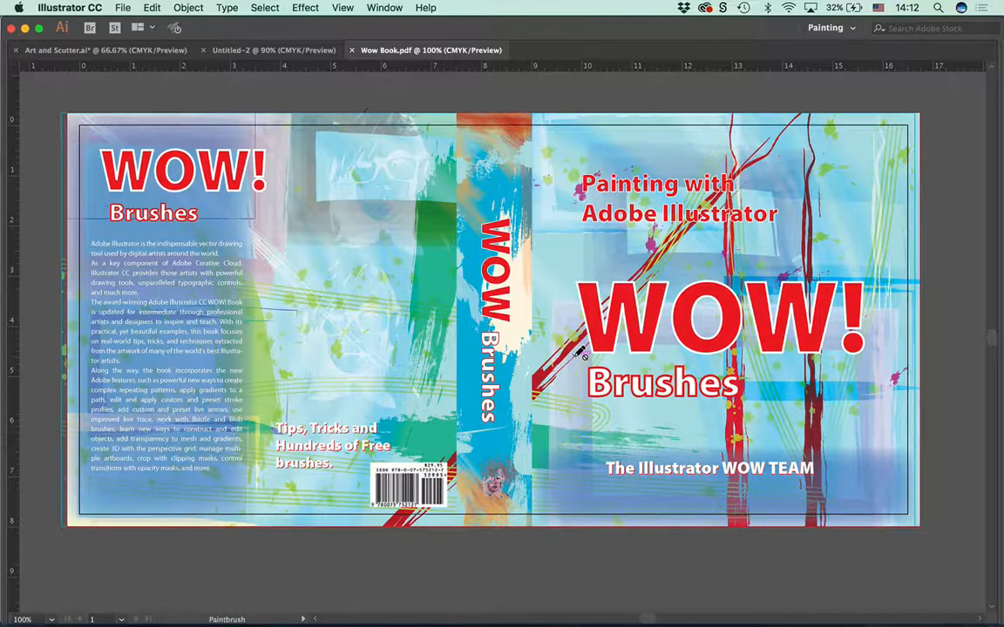
Step: Return to the Untitled-2 document with the panels shown and open the Bristle Brush Library beside the artboard, enlarged to show every brush
click(245, 52)
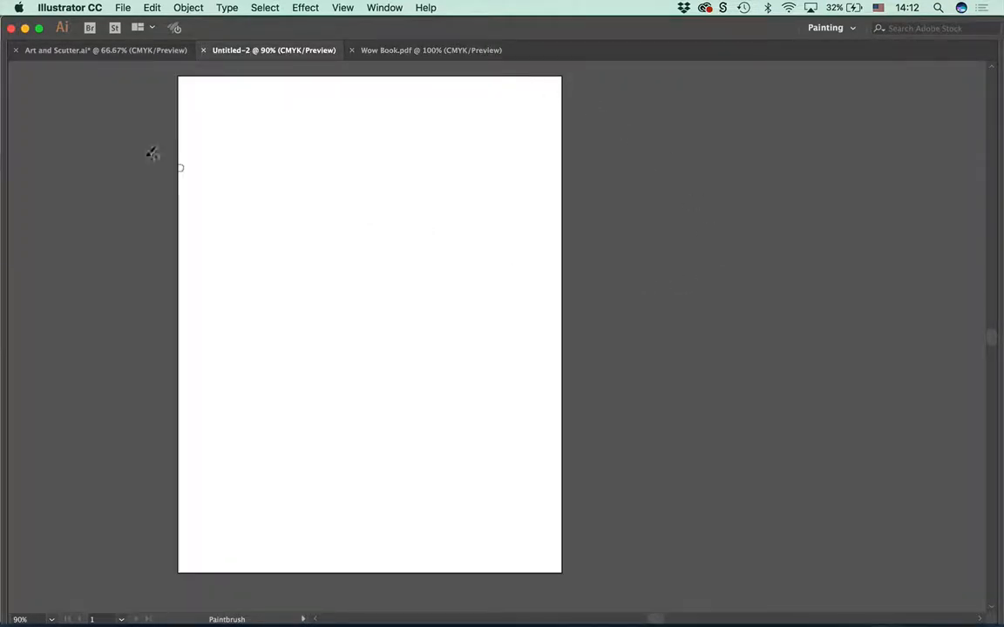
key(Tab)
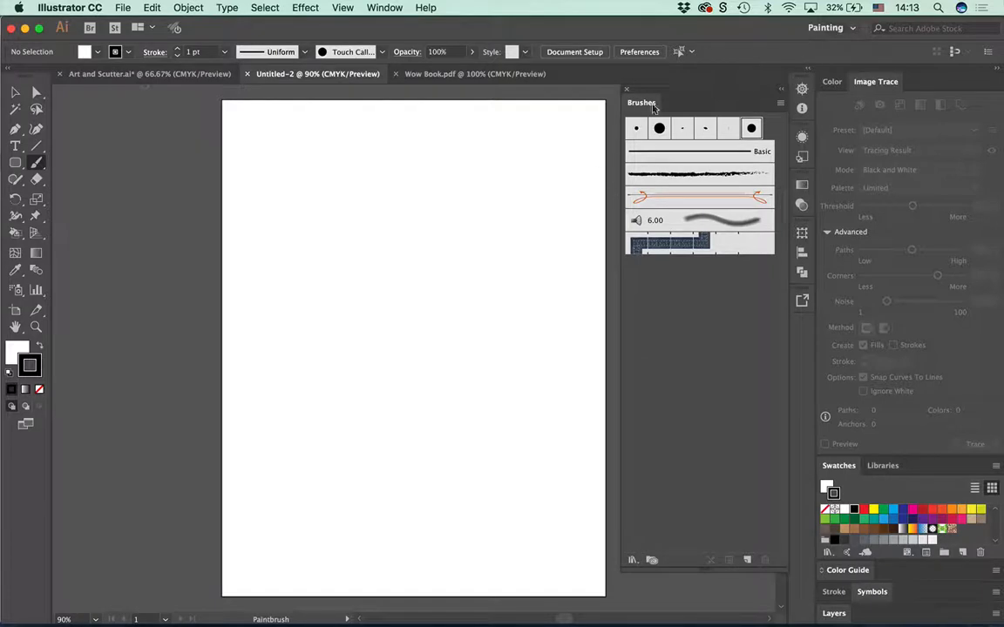
click(782, 103)
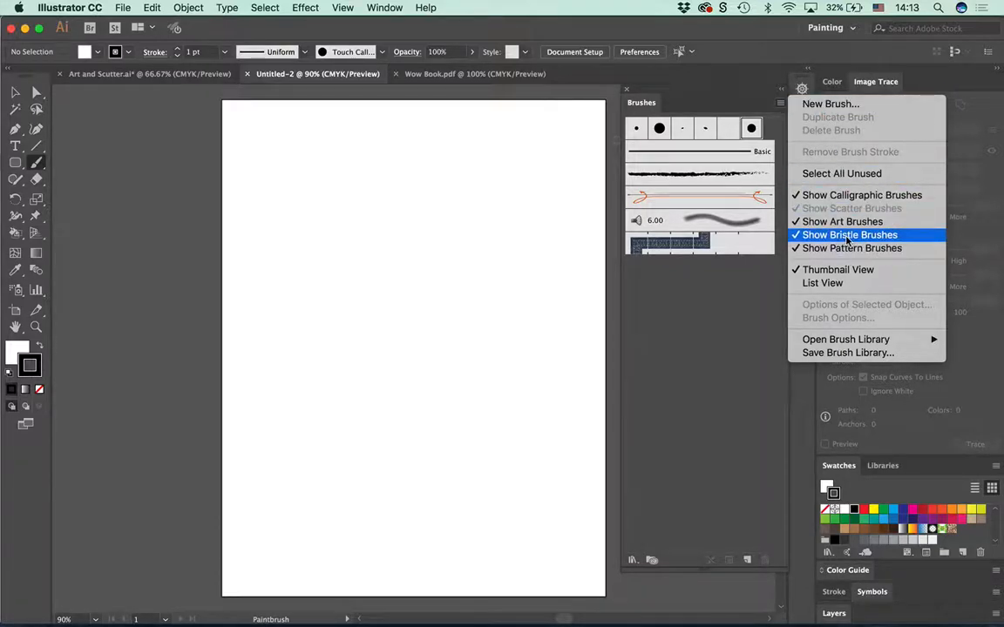
mouse_move(824, 344)
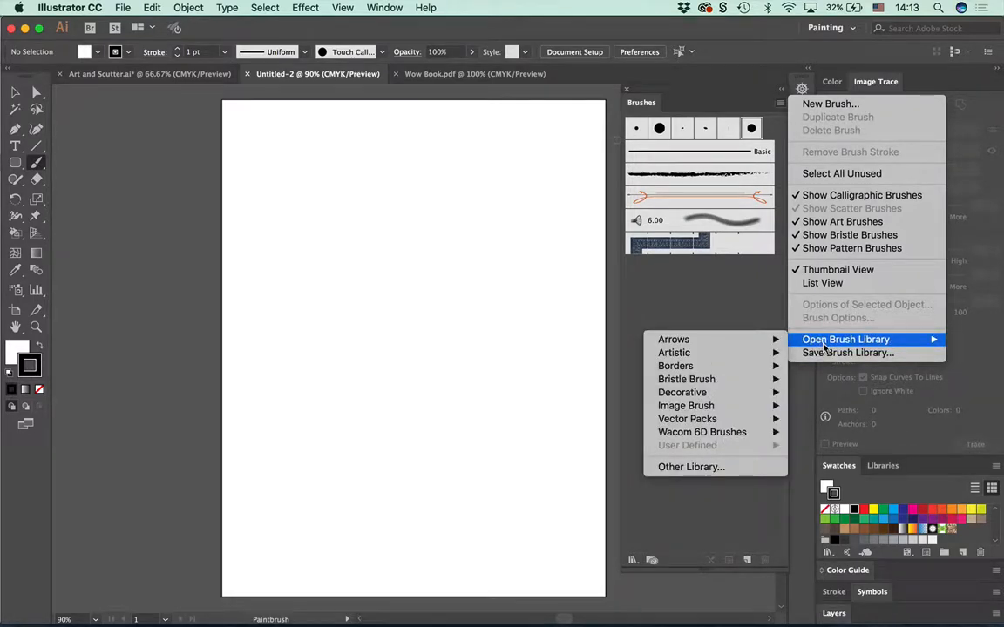
mouse_move(745, 364)
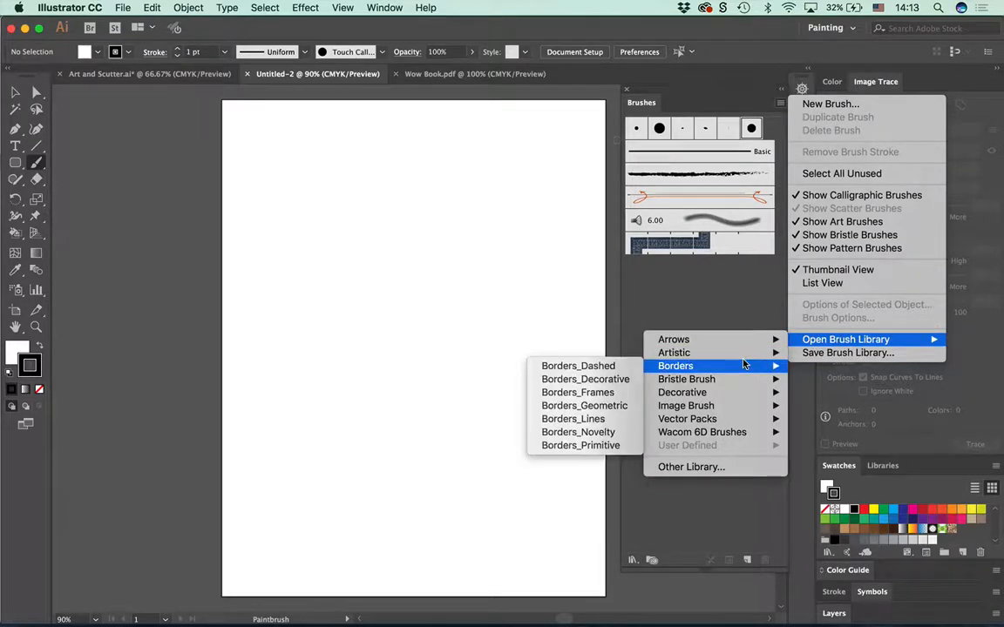
mouse_move(740, 383)
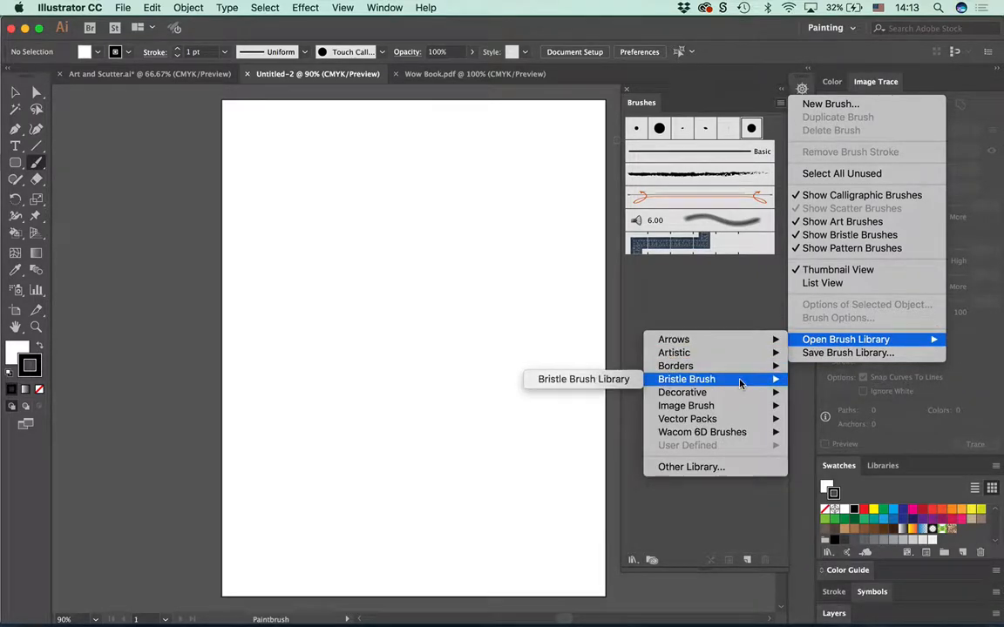
click(595, 382)
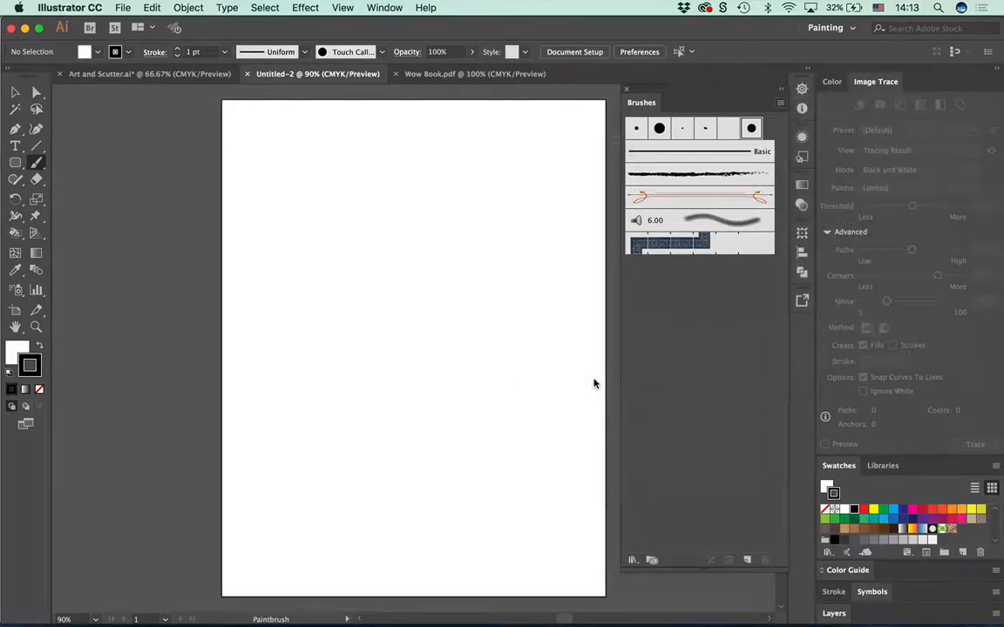
mouse_move(497, 292)
mouse_down()
mouse_move(197, 186)
mouse_move(124, 97)
mouse_move(135, 97)
mouse_up()
drag(141, 196, 141, 581)
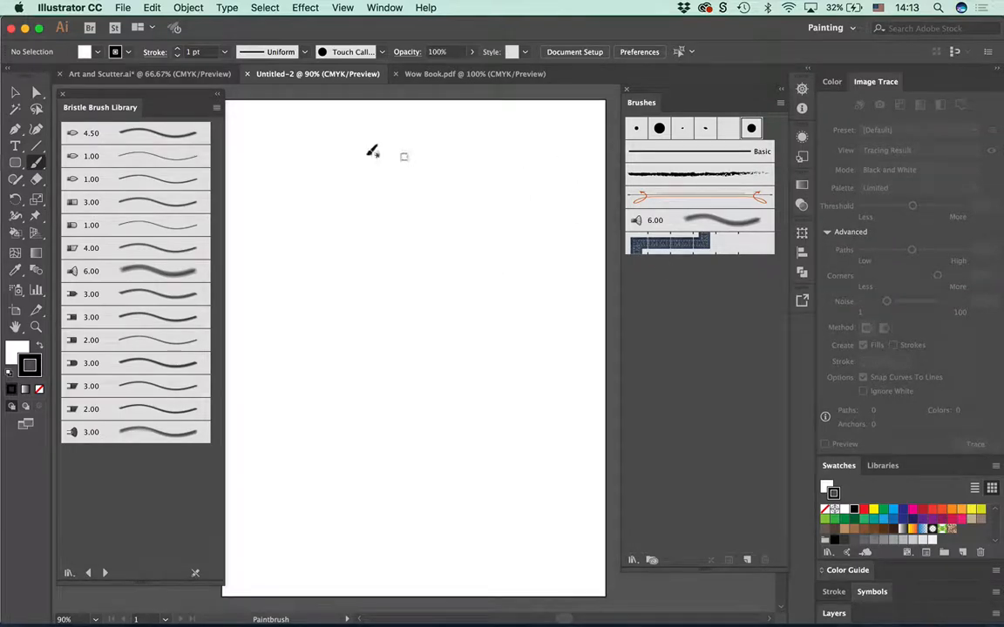
Step: Add all fourteen bristle brushes from the library to the document's brushes, from the first 4.50 to the last 3.00, and close the library
click(173, 134)
click(177, 157)
click(176, 181)
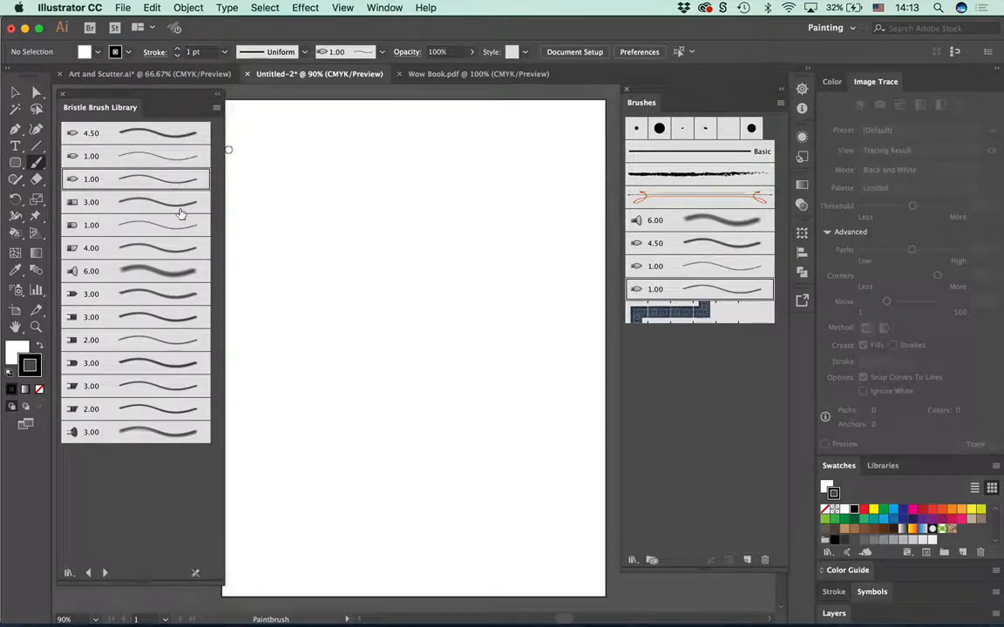
click(162, 202)
click(157, 225)
click(153, 247)
click(165, 277)
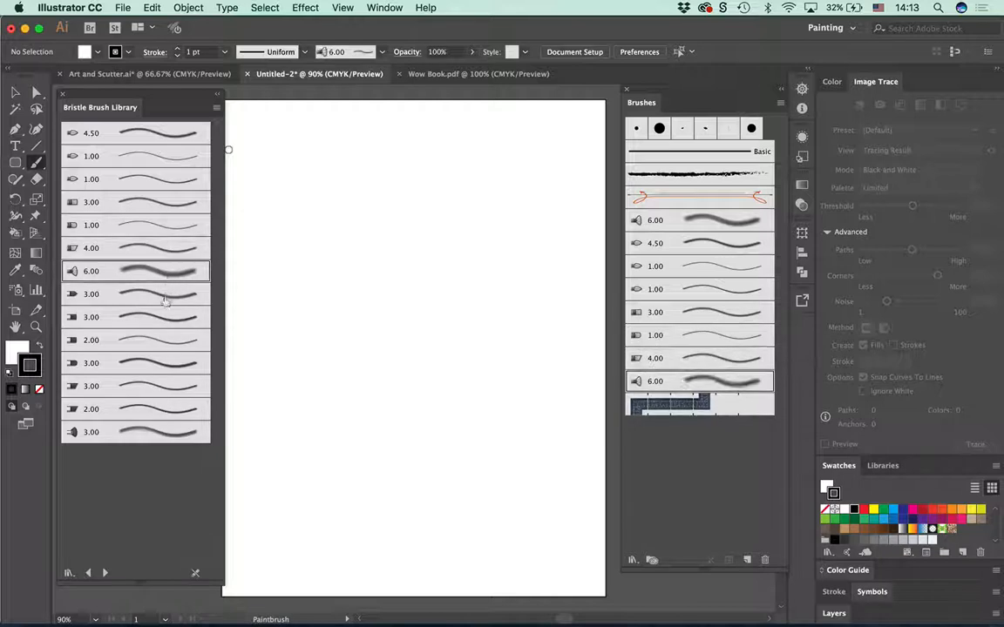
click(162, 296)
click(160, 319)
click(161, 341)
click(160, 364)
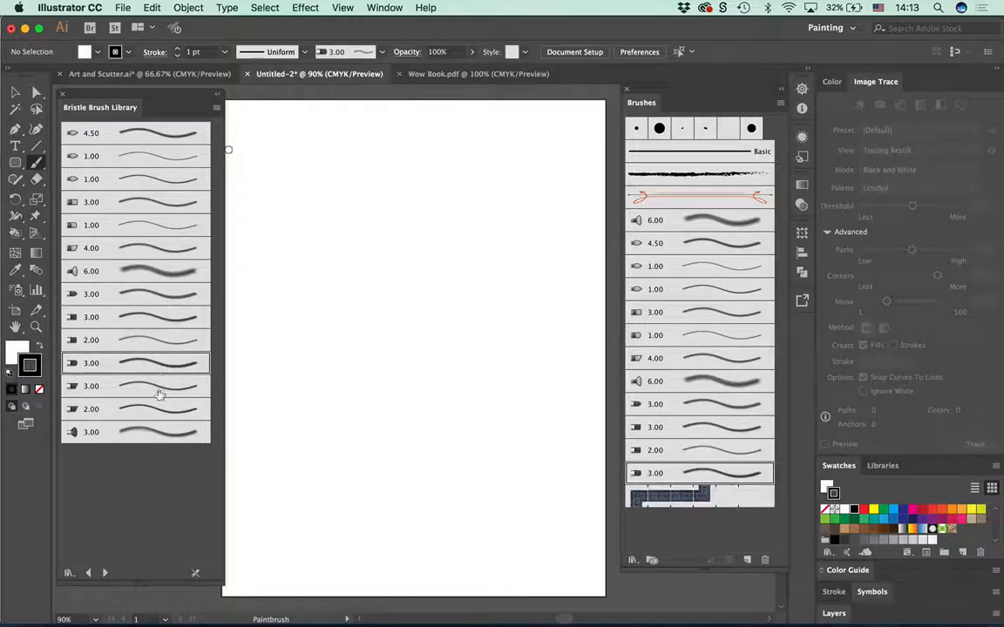
click(155, 386)
click(166, 409)
click(168, 431)
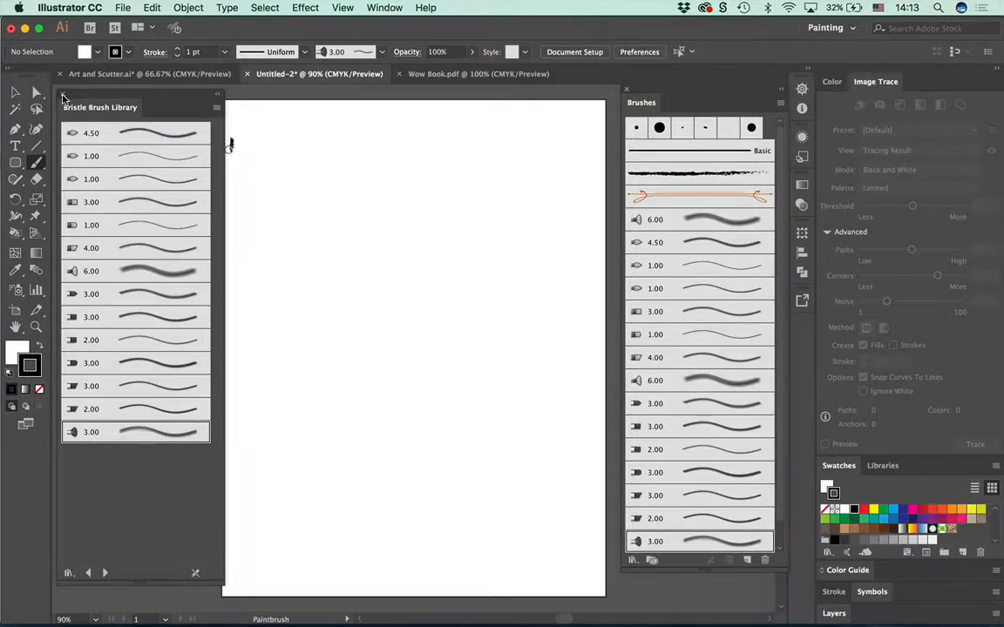
click(63, 97)
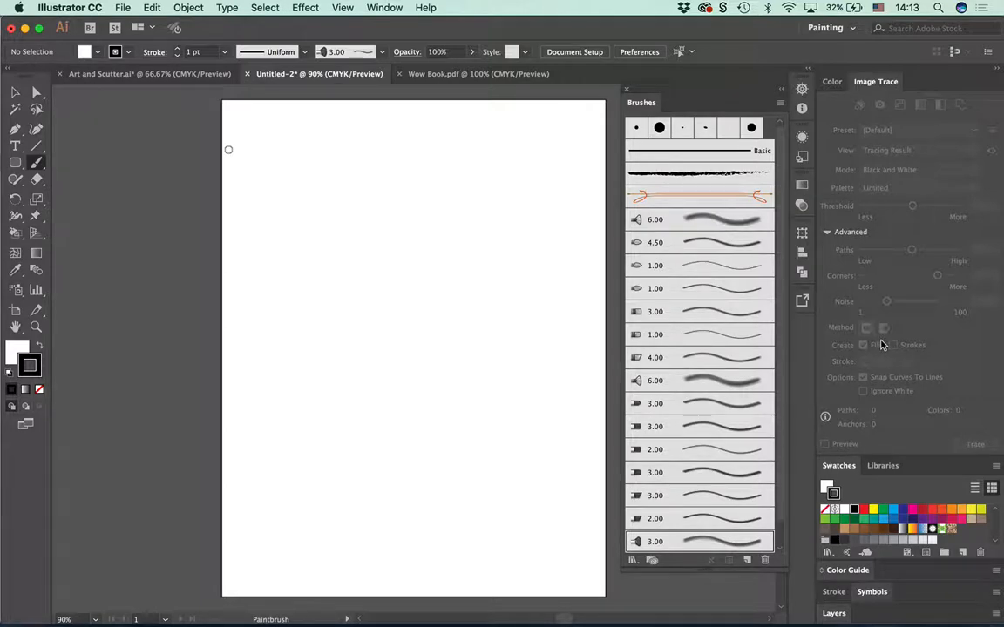
Step: Set the stroke colour to dark red and paint several wavy strokes across the upper half of the artboard with the first 6.00 bristle brush
click(922, 511)
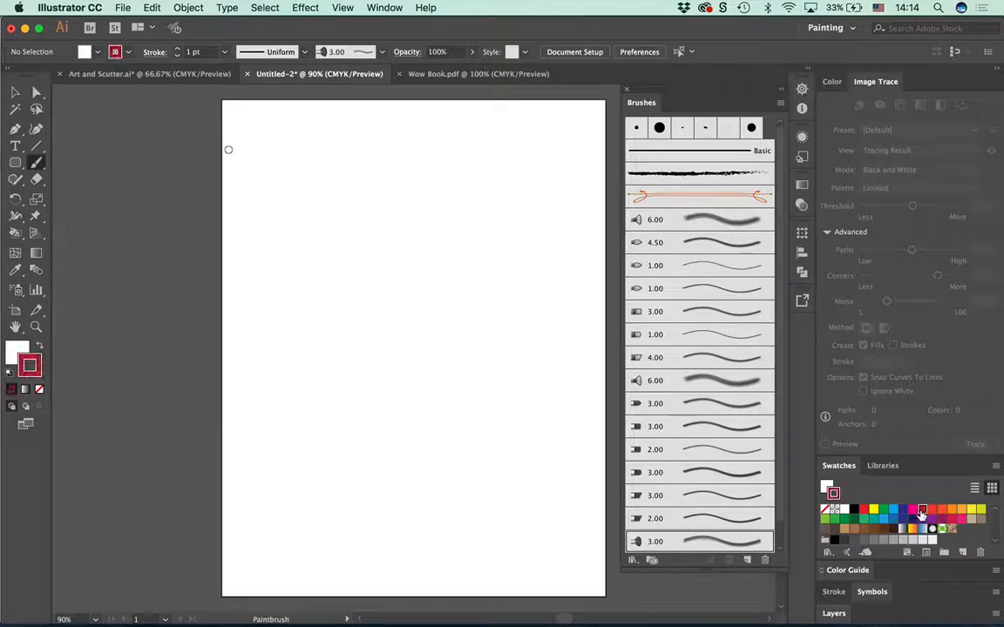
click(702, 222)
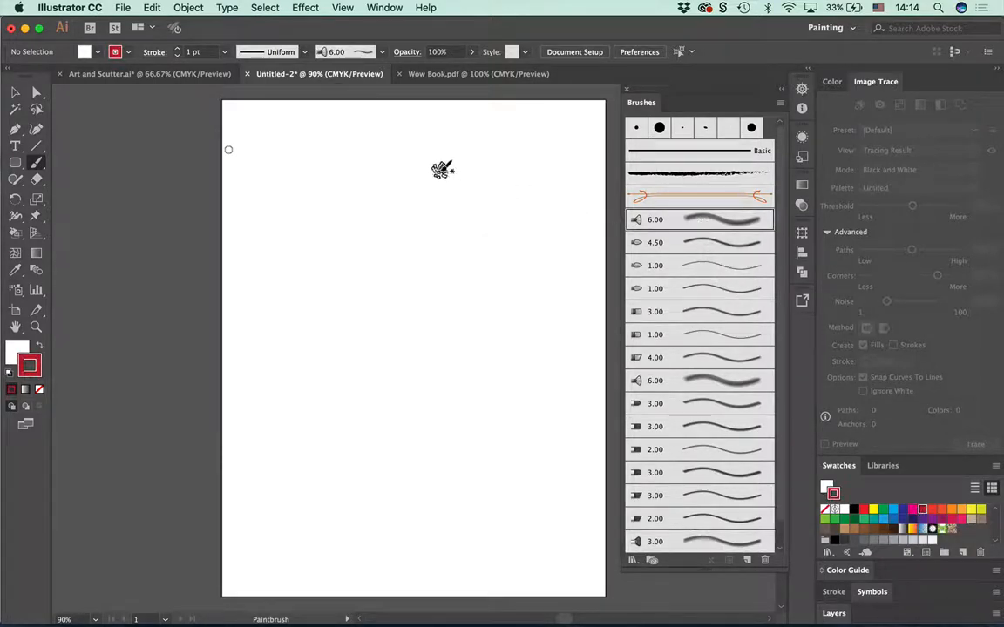
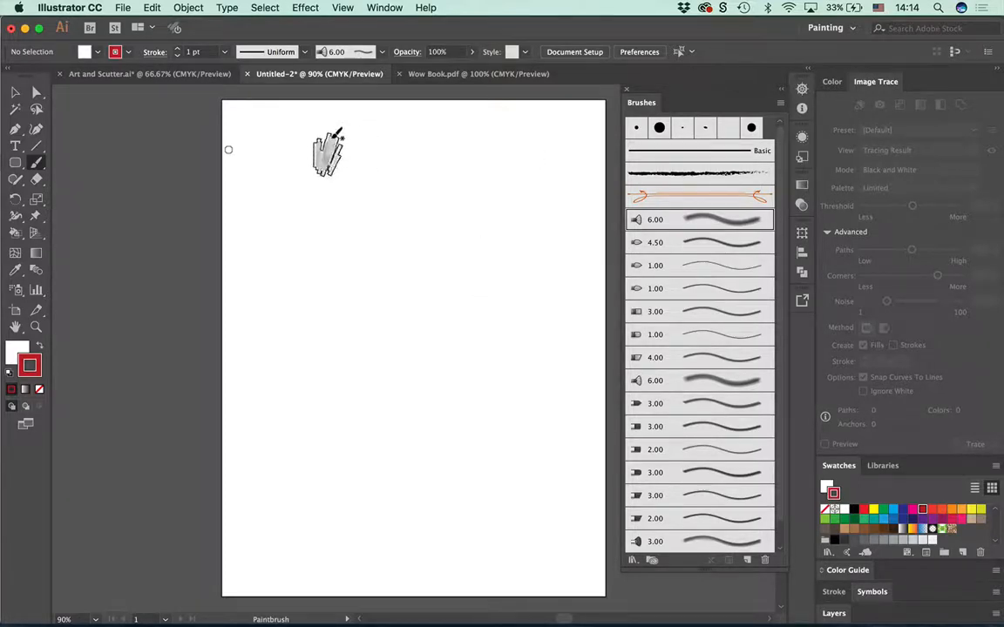
mouse_move(327, 153)
mouse_down()
mouse_move(387, 166)
mouse_move(474, 142)
mouse_move(540, 154)
mouse_move(568, 180)
mouse_up()
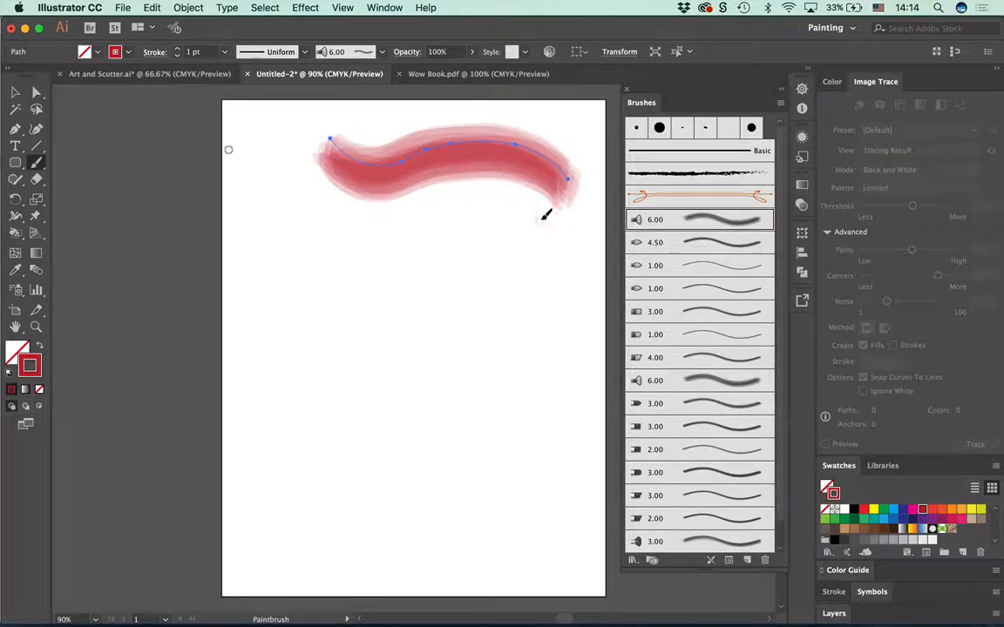
mouse_move(532, 224)
mouse_down()
mouse_move(477, 209)
mouse_move(459, 220)
mouse_move(425, 264)
mouse_up()
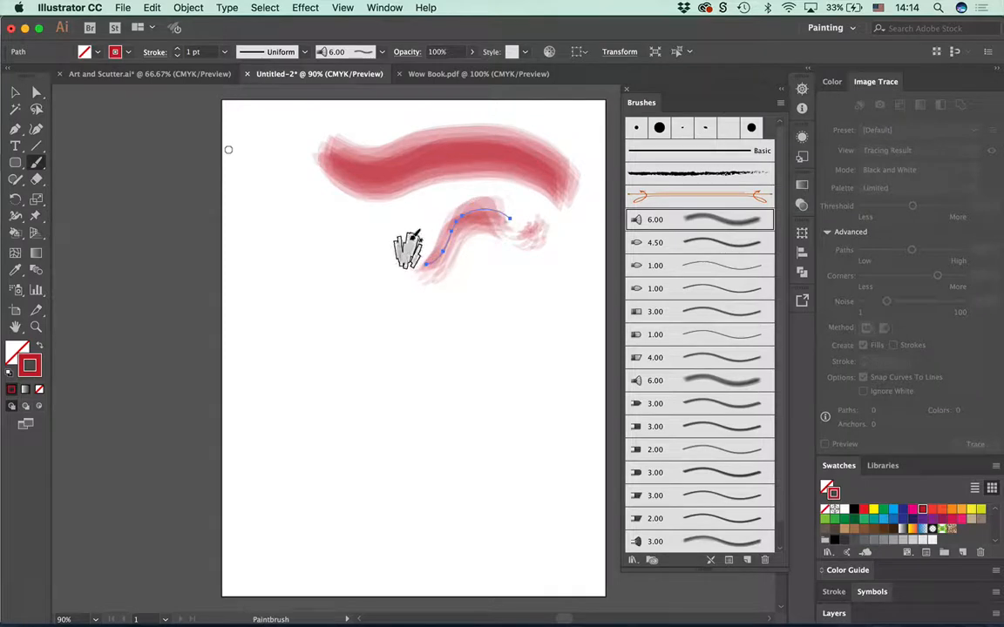
mouse_move(406, 228)
mouse_down()
mouse_move(336, 226)
mouse_move(321, 213)
mouse_up()
mouse_move(292, 135)
mouse_down()
mouse_move(337, 272)
mouse_move(340, 353)
mouse_up()
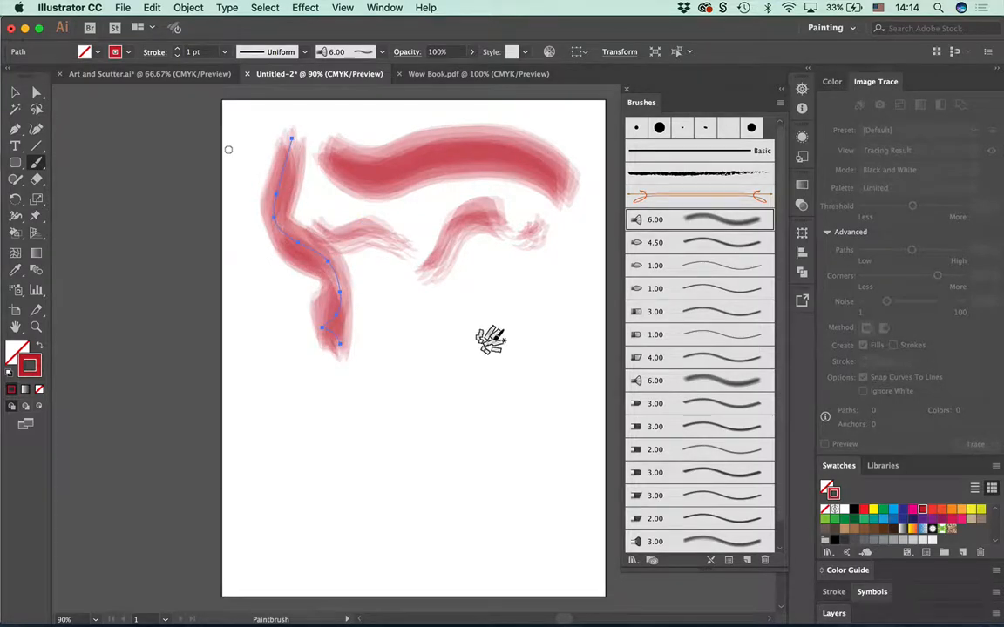
click(525, 287)
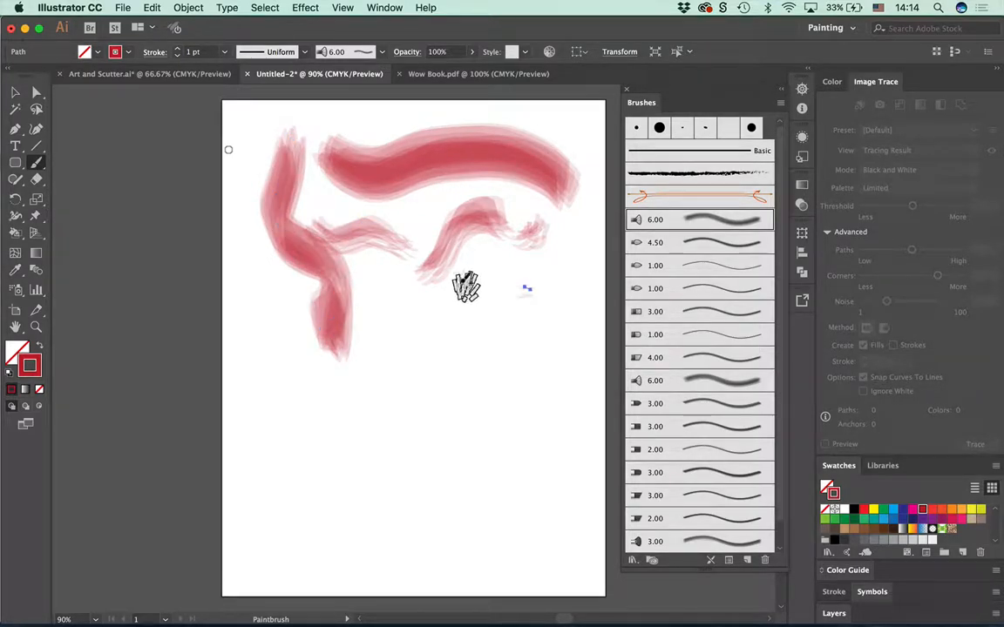
Step: Paint three more dark red strokes in the middle and lower part of the artboard, then delete all the artwork
mouse_move(401, 297)
mouse_down()
mouse_move(495, 279)
mouse_move(568, 292)
mouse_up()
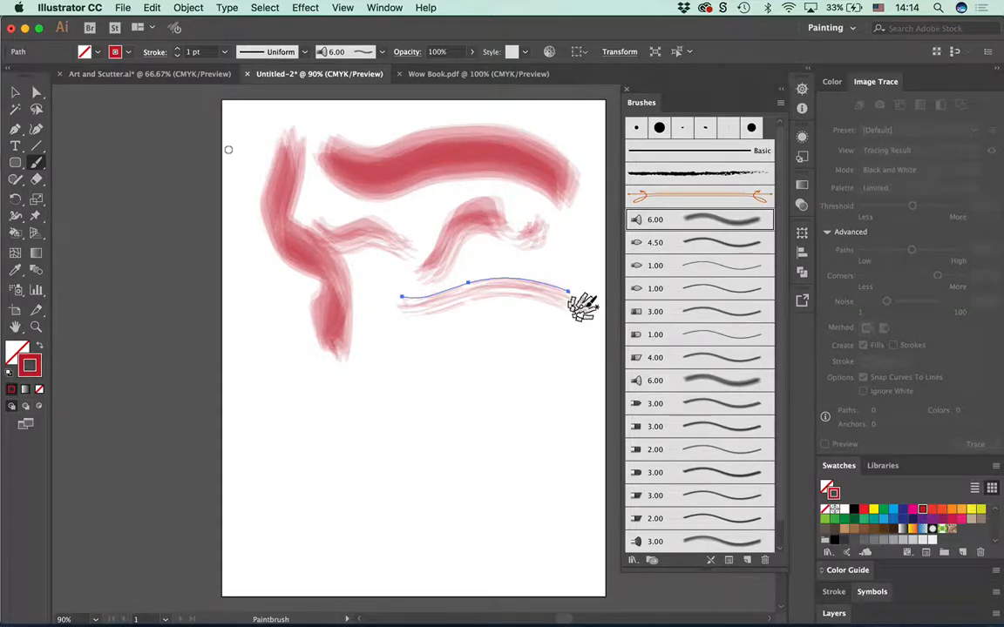
mouse_move(551, 316)
mouse_down()
mouse_move(567, 351)
mouse_move(557, 381)
mouse_up()
mouse_move(573, 457)
mouse_down()
mouse_move(587, 489)
mouse_move(539, 473)
mouse_move(451, 474)
mouse_up()
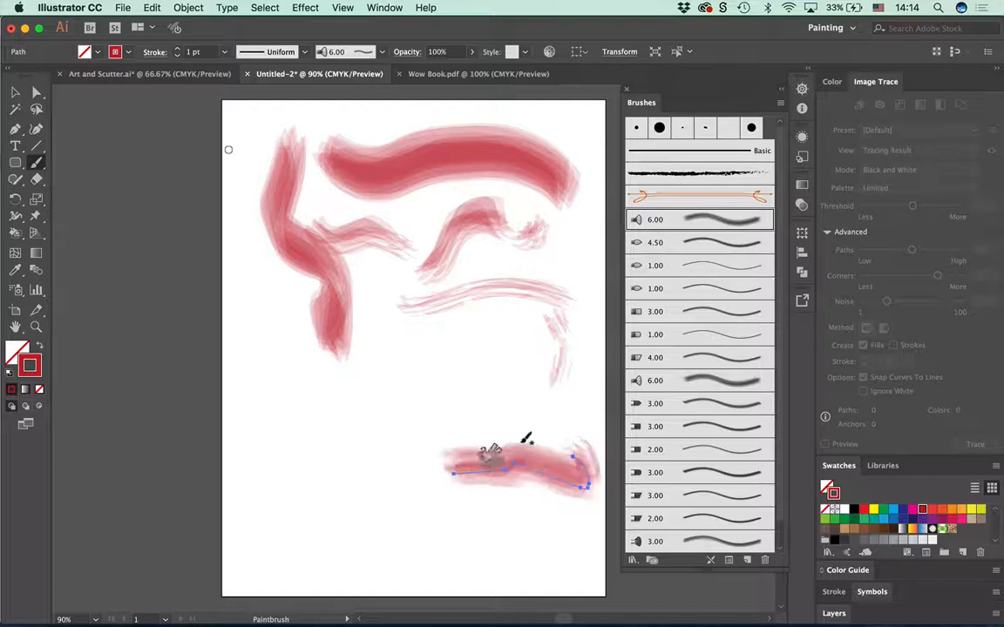
key(super+a)
key(BackSpace)
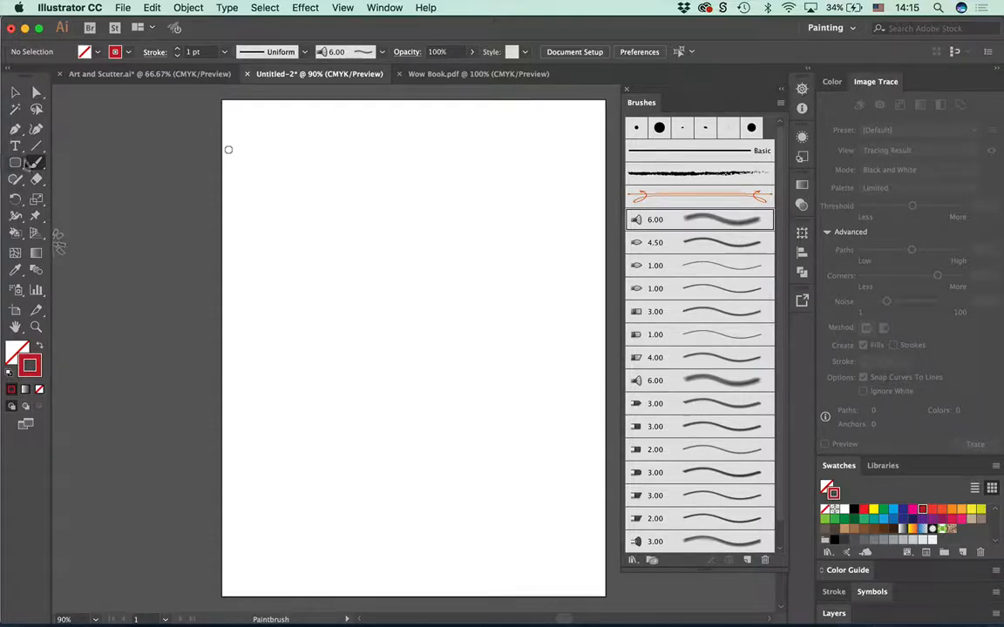
Step: Draw a large rounded rectangle across the upper half of the artboard, outlined with the first 6.00 bristle brush
click(17, 163)
mouse_move(262, 142)
mouse_down()
mouse_move(566, 332)
mouse_move(566, 394)
mouse_up()
click(685, 221)
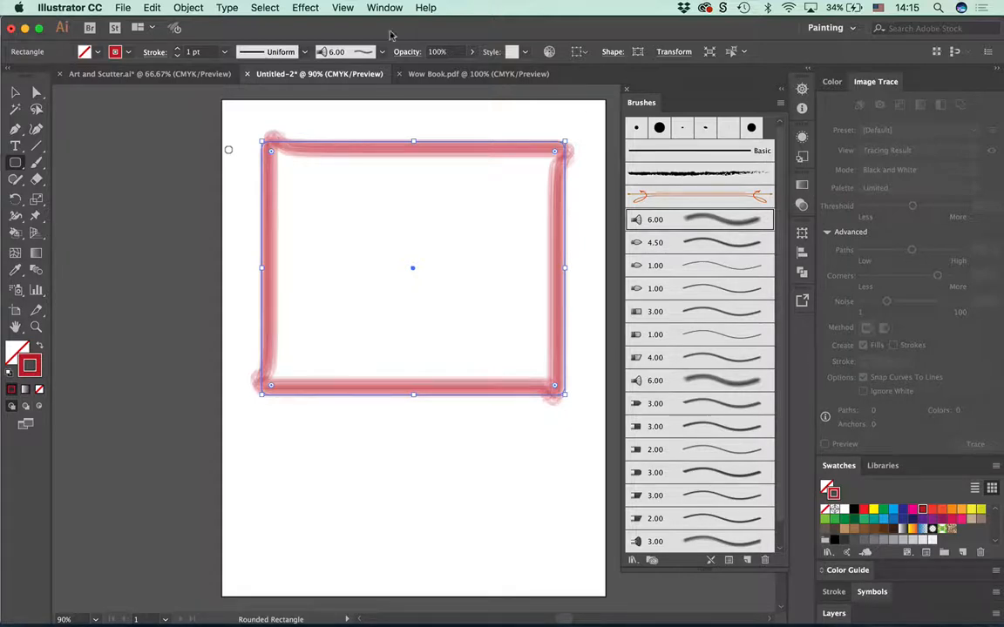
Step: Raise the rectangle's stroke weight to 5 pt and bring it back down to 1 pt
click(176, 50)
click(176, 50)
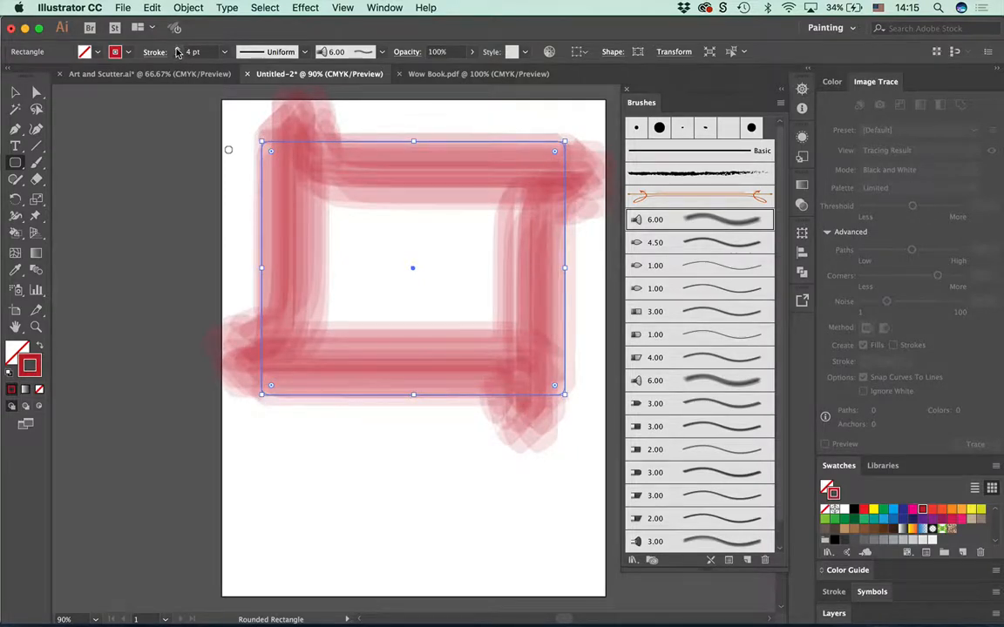
click(176, 50)
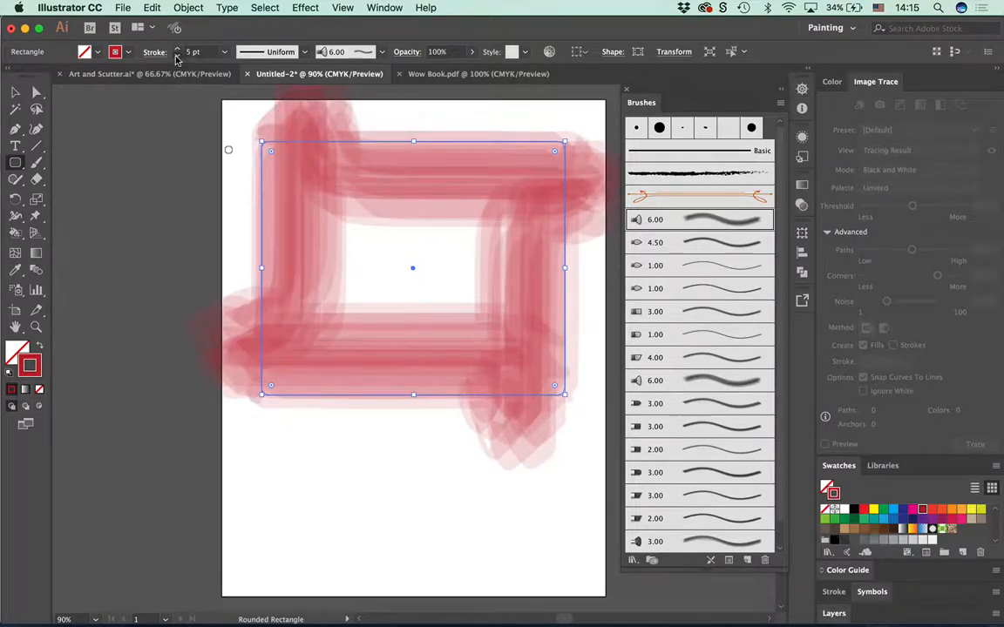
click(176, 56)
click(176, 56)
click(176, 56)
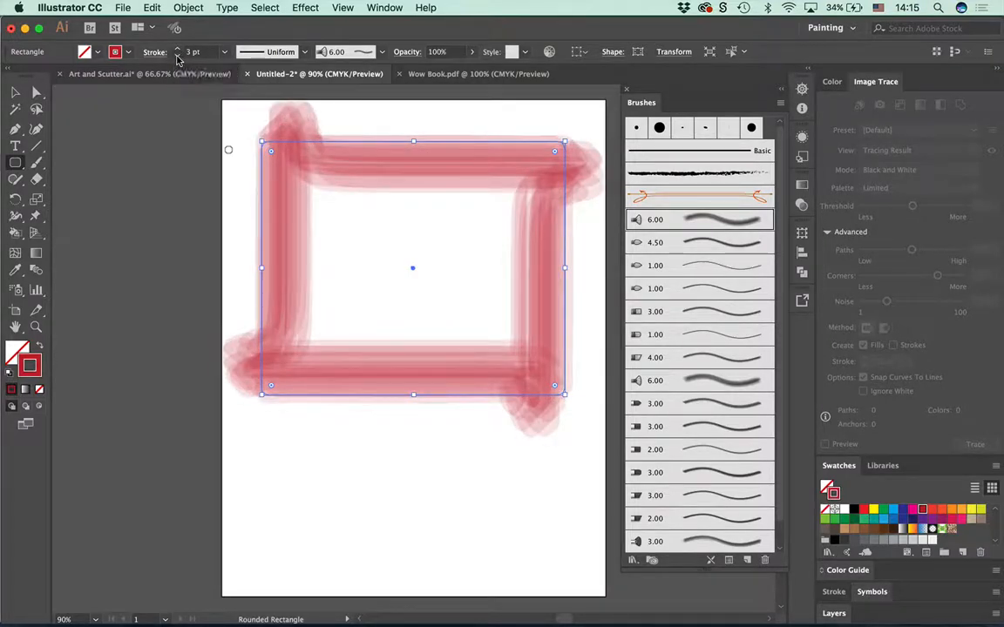
click(177, 56)
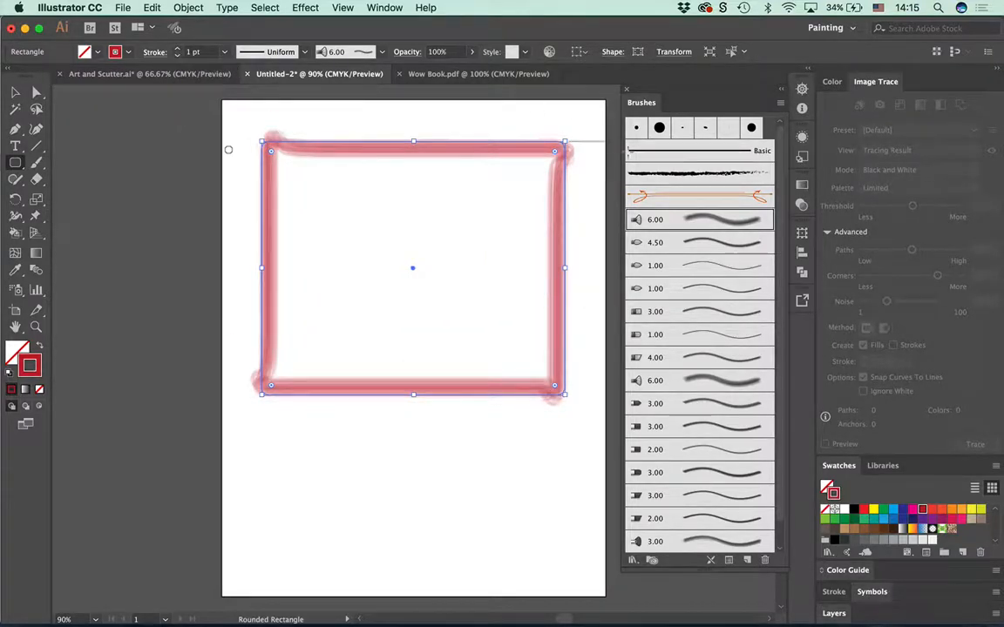
Step: With preview on, set the Mop bristle brush to size 6.48 mm, bristle length 215%, density 54% and thickness 36%
double_click(738, 225)
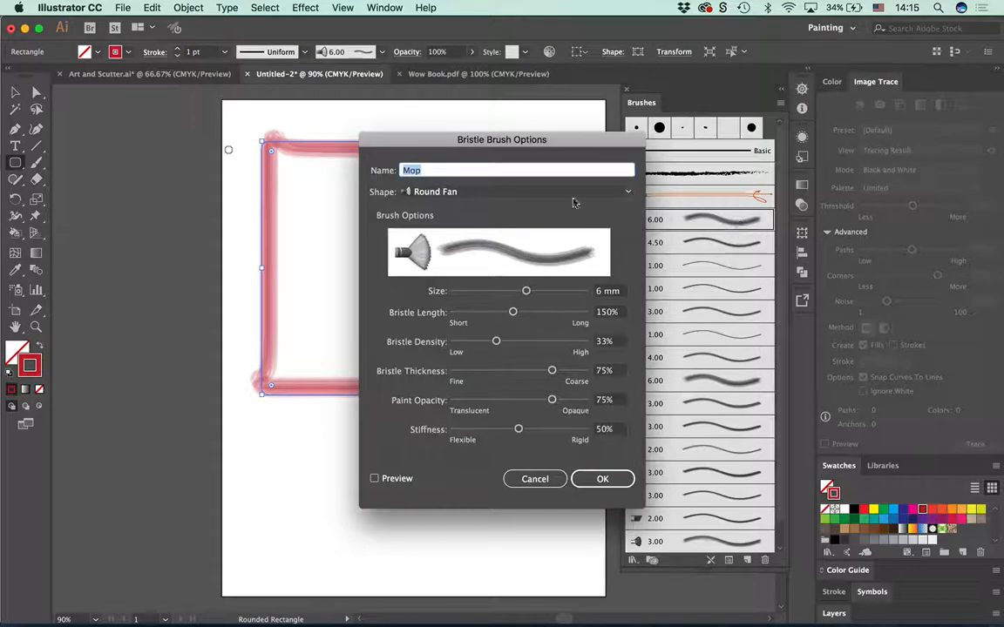
mouse_move(538, 142)
mouse_down()
mouse_move(892, 24)
mouse_move(788, 28)
mouse_up()
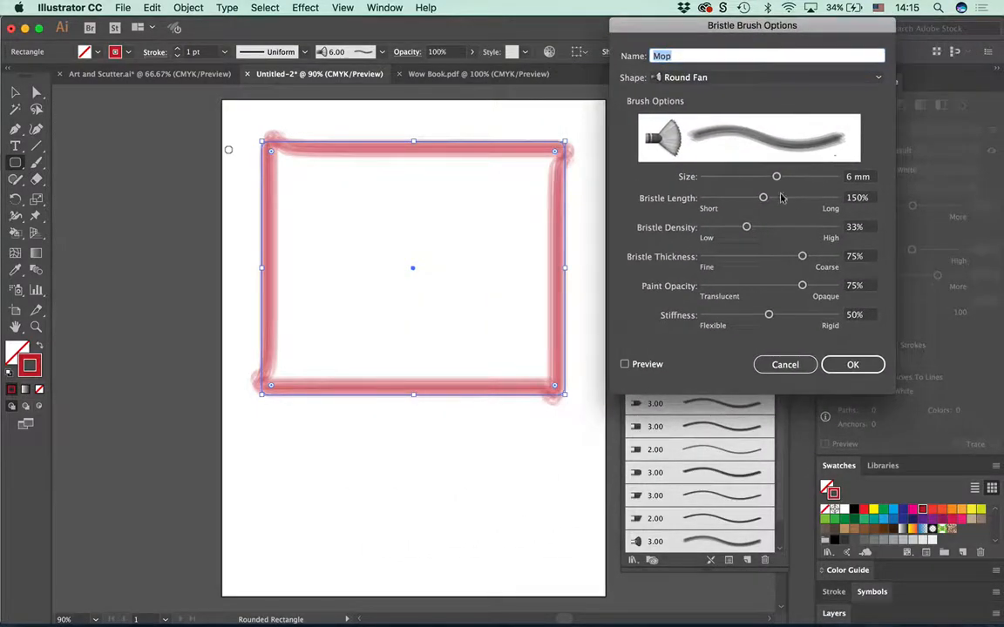
mouse_move(775, 177)
mouse_down()
mouse_move(728, 177)
mouse_move(789, 175)
mouse_move(767, 198)
mouse_move(793, 197)
mouse_up()
click(624, 364)
mouse_move(745, 226)
mouse_down()
mouse_move(717, 228)
mouse_move(765, 227)
mouse_up()
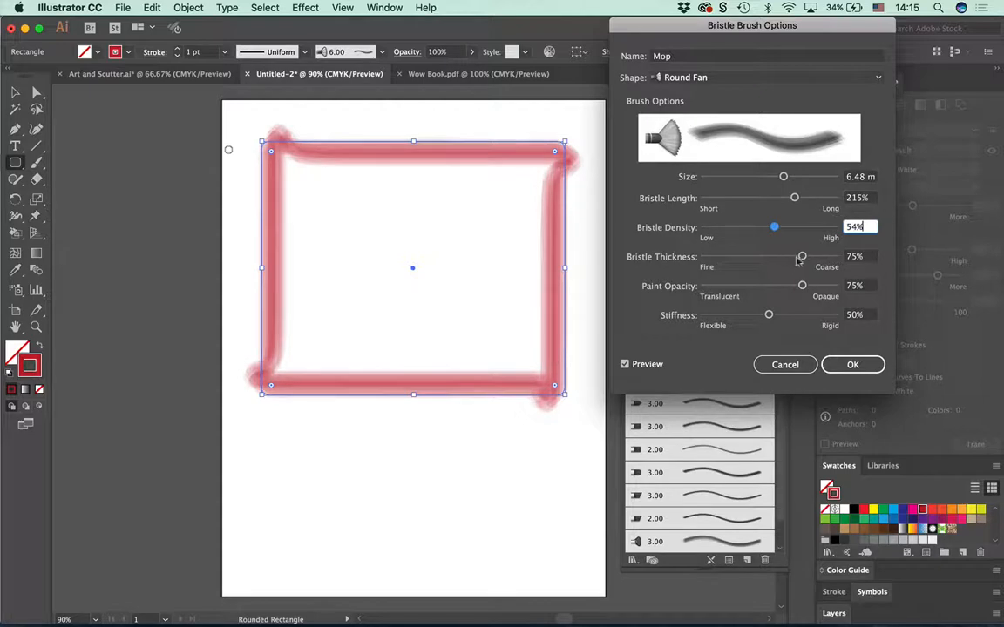
drag(803, 257, 752, 259)
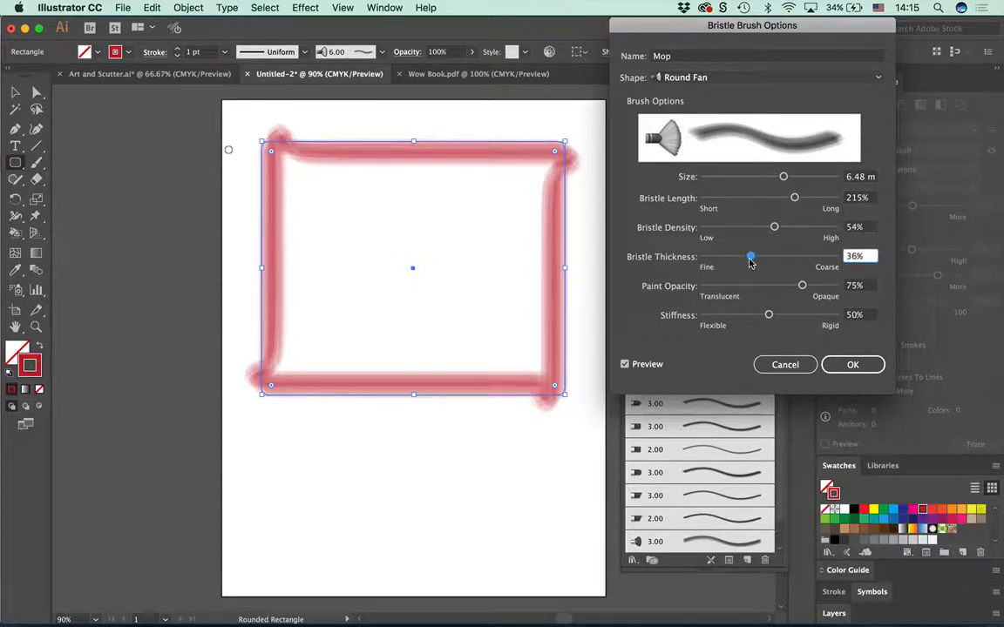
Step: Set the Mop brush's stiffness to 35% and paint opacity to 44%, apply the changes to existing strokes, and delete the rectangle
mouse_move(802, 288)
mouse_down()
mouse_move(754, 287)
mouse_move(796, 287)
mouse_move(815, 316)
mouse_move(832, 318)
mouse_move(750, 325)
mouse_up()
drag(794, 289, 845, 277)
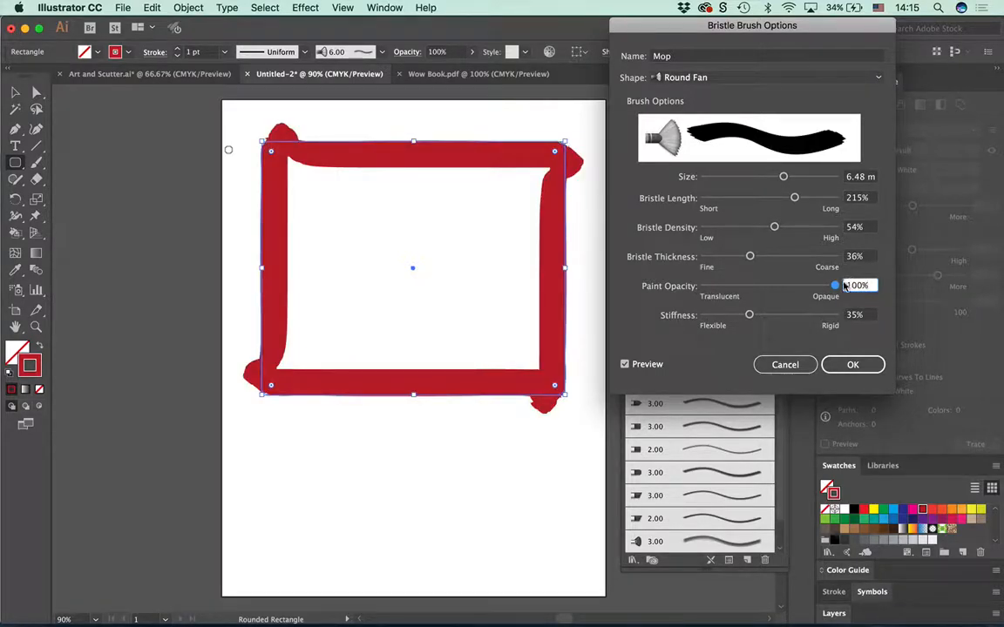
drag(834, 286, 761, 287)
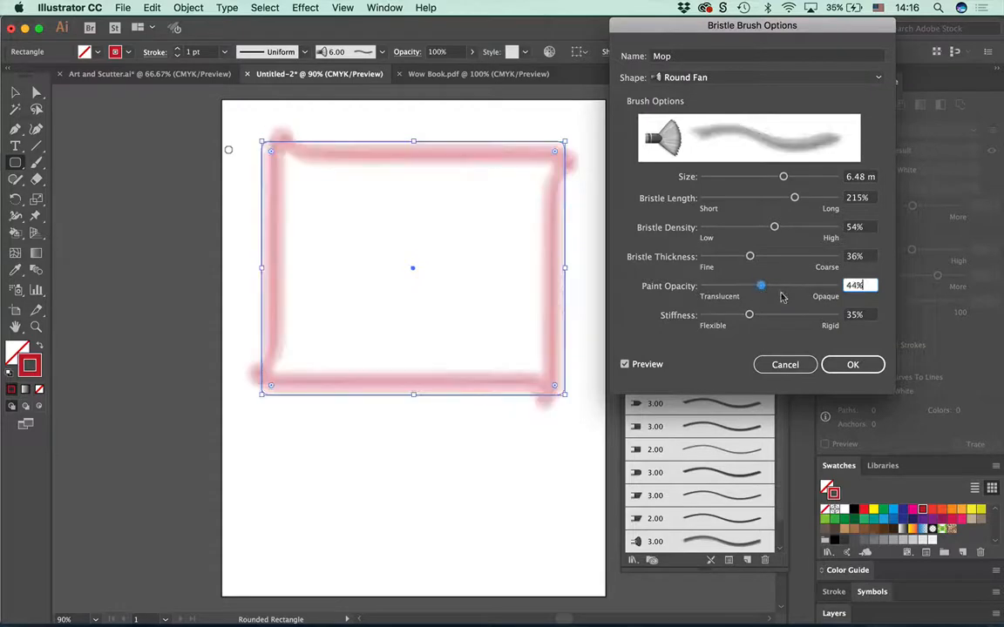
click(850, 364)
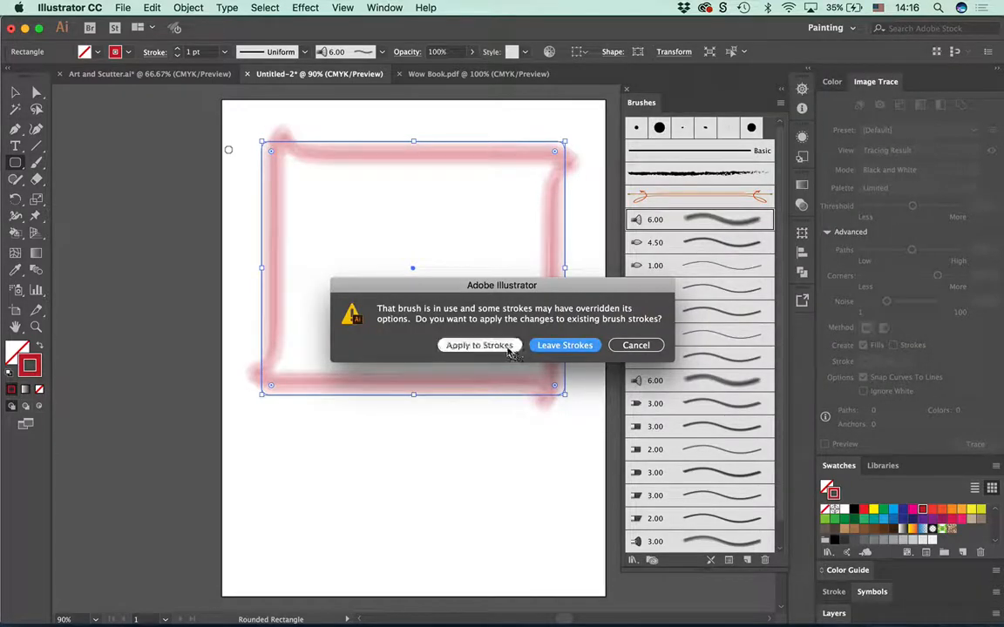
click(479, 345)
key(Delete)
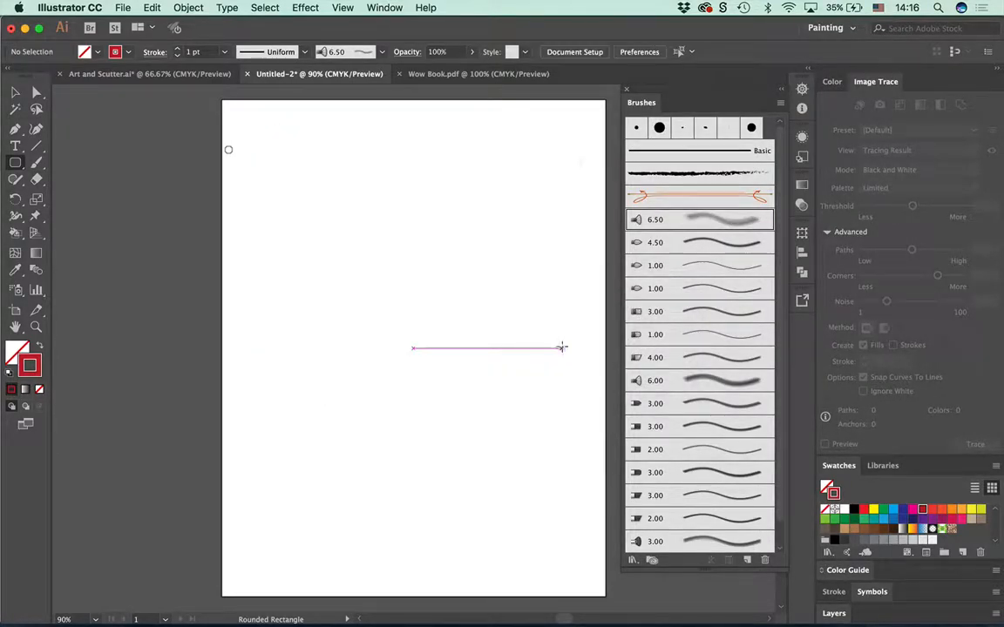
Step: Paint a branching red plant with a curved stem and leaf strokes using the 6.50 bristle brush
click(36, 162)
mouse_move(465, 128)
mouse_down()
mouse_move(533, 150)
mouse_move(556, 217)
mouse_move(522, 164)
mouse_up()
drag(432, 170, 524, 188)
mouse_move(466, 176)
mouse_down()
mouse_move(560, 262)
mouse_move(533, 395)
mouse_up()
mouse_move(409, 262)
mouse_down()
mouse_move(457, 274)
mouse_move(536, 366)
mouse_move(395, 363)
mouse_move(369, 375)
mouse_up()
mouse_move(505, 365)
mouse_down()
mouse_move(477, 515)
mouse_move(470, 510)
mouse_move(560, 471)
mouse_move(575, 501)
mouse_up()
mouse_move(515, 448)
mouse_down()
mouse_move(476, 368)
mouse_move(409, 380)
mouse_up()
mouse_move(512, 344)
mouse_down()
mouse_move(331, 272)
mouse_move(459, 135)
mouse_move(436, 131)
mouse_up()
drag(426, 213, 515, 170)
mouse_move(467, 231)
mouse_down()
mouse_move(536, 208)
mouse_move(575, 121)
mouse_up()
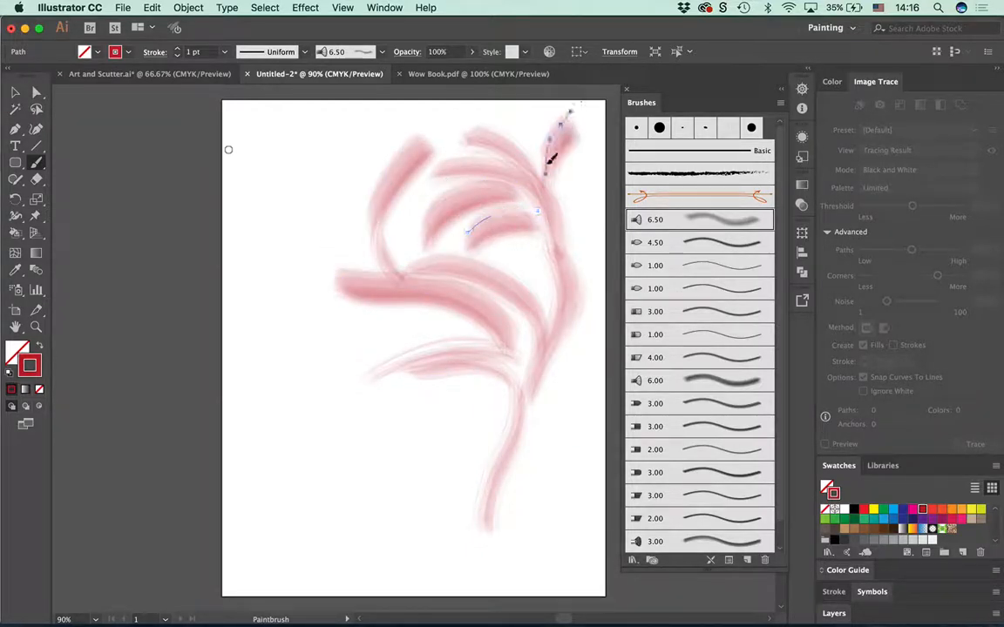
drag(565, 273, 580, 185)
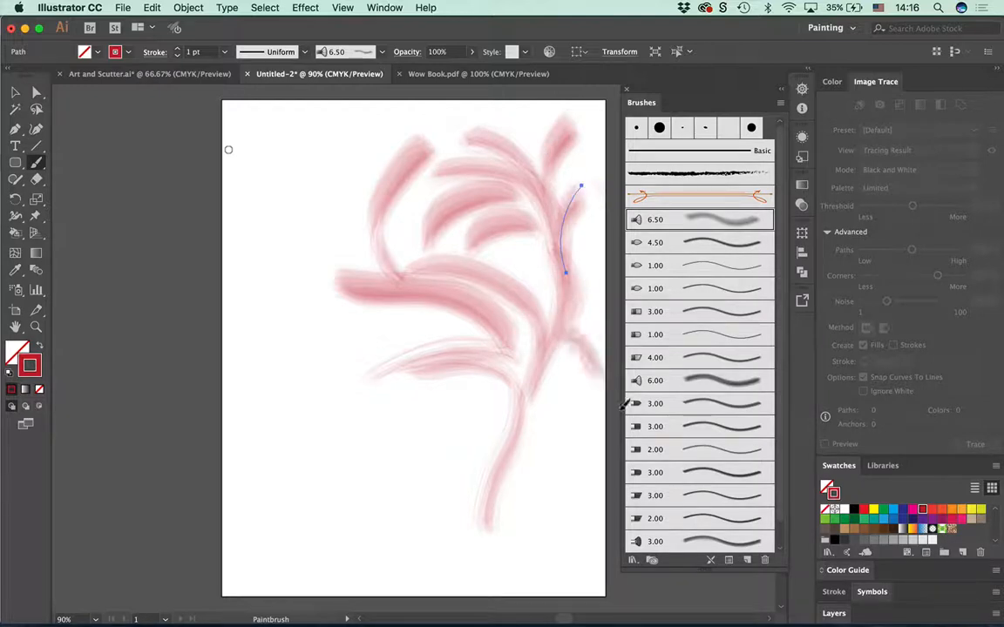
drag(541, 372, 586, 386)
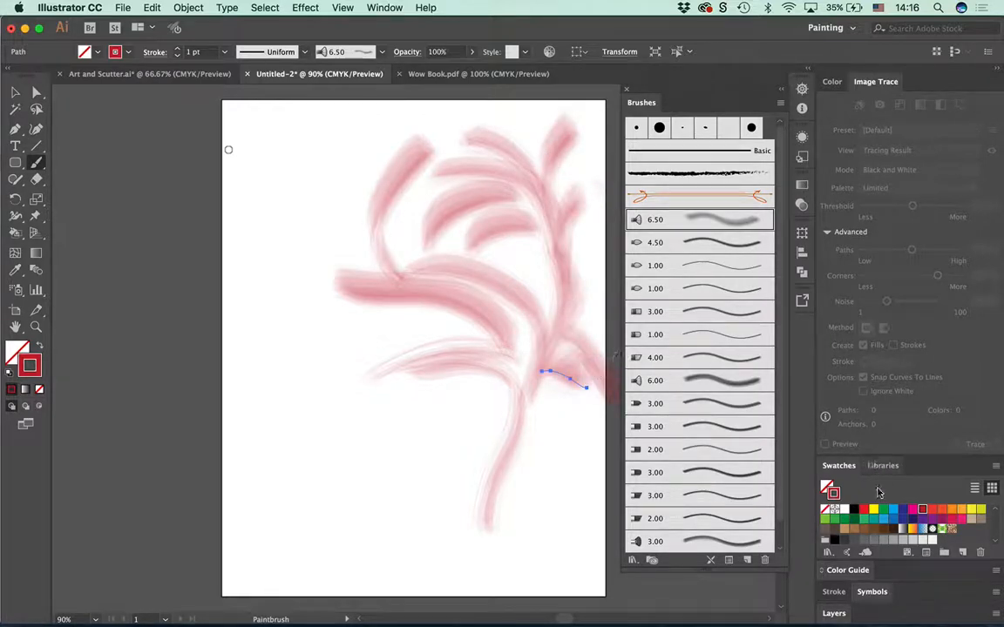
drag(514, 443, 405, 411)
Step: Recolour the last leaf stroke green and paint more green leaf strokes around the plant's lower stem and base
key(v)
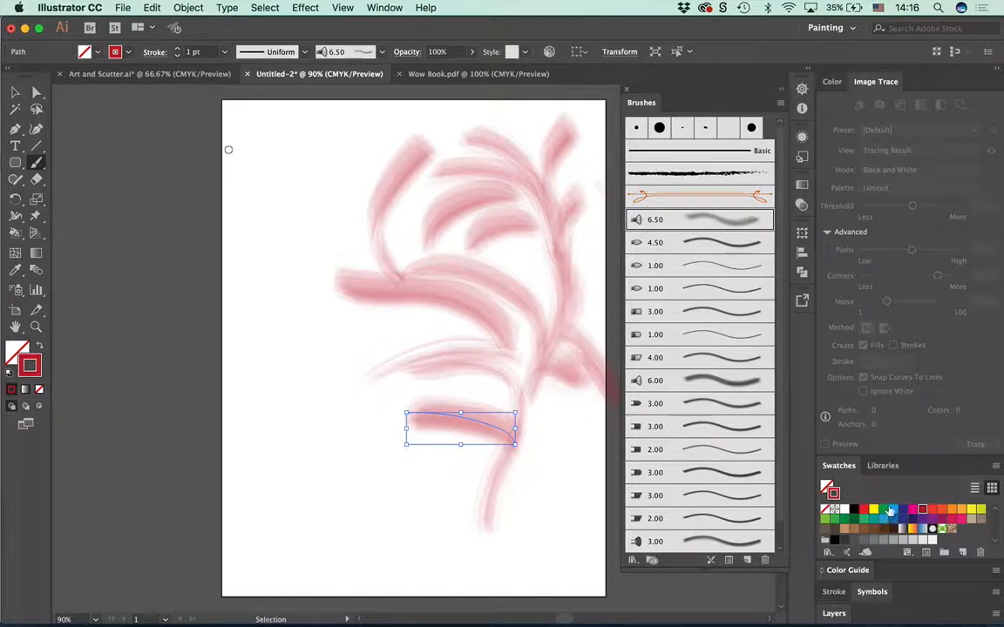
click(882, 511)
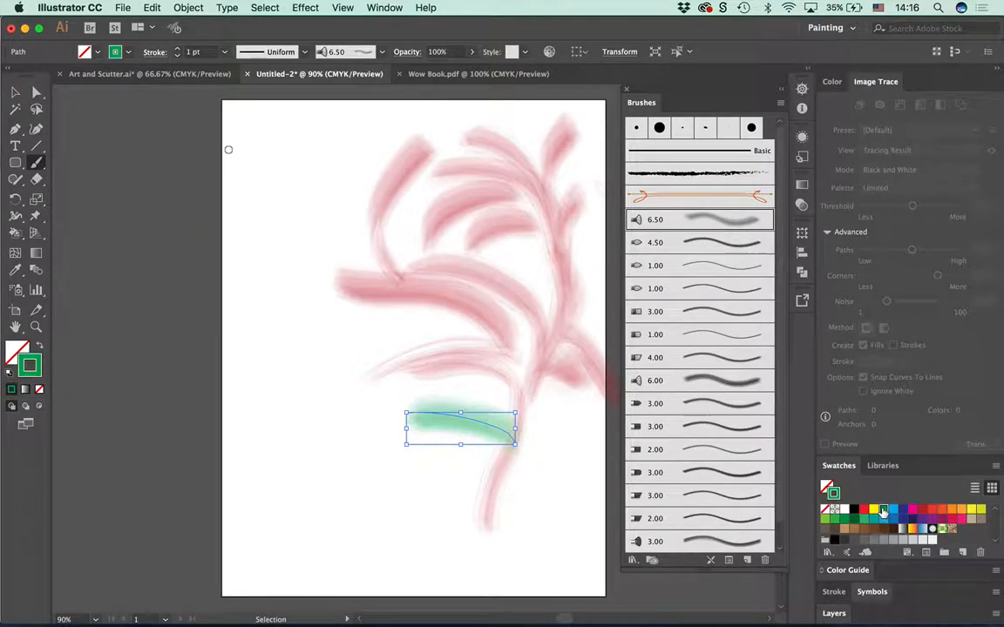
key(b)
drag(535, 426, 423, 315)
drag(528, 427, 600, 398)
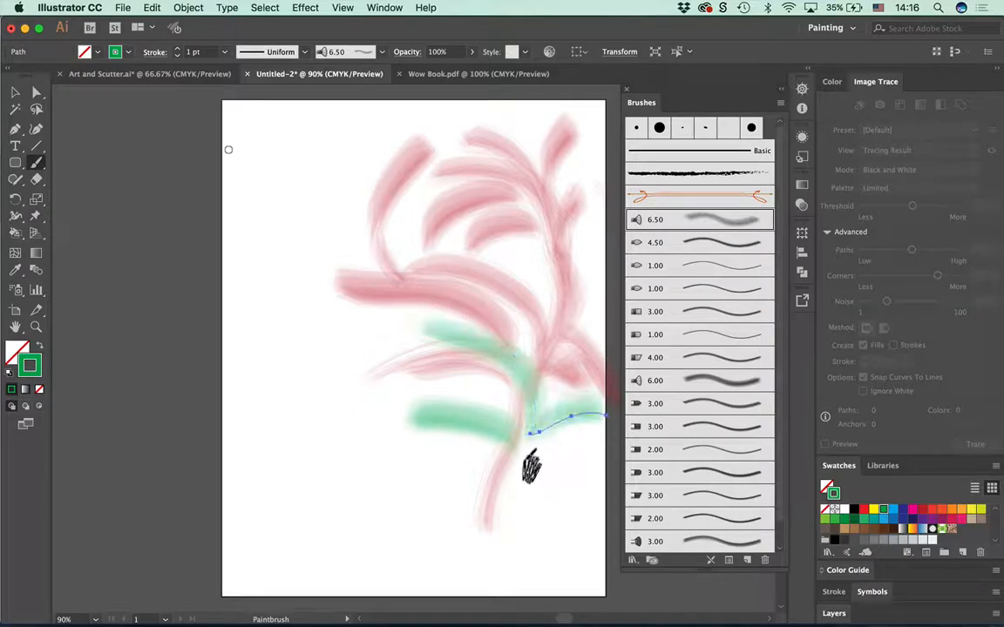
drag(522, 457, 503, 510)
drag(421, 446, 483, 518)
drag(415, 518, 481, 520)
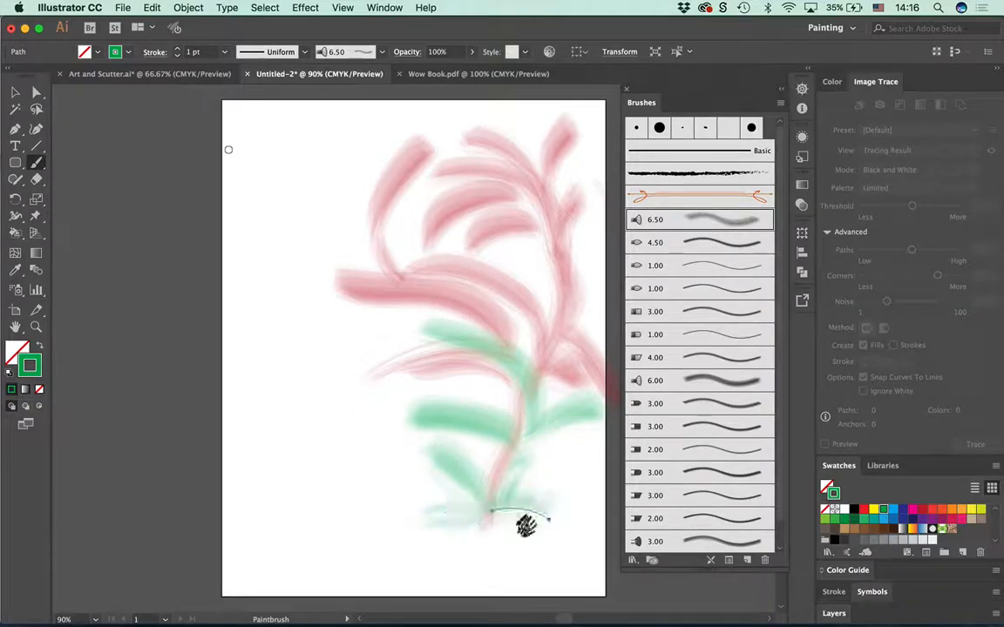
drag(548, 519, 498, 510)
drag(515, 551, 495, 519)
drag(399, 588, 482, 528)
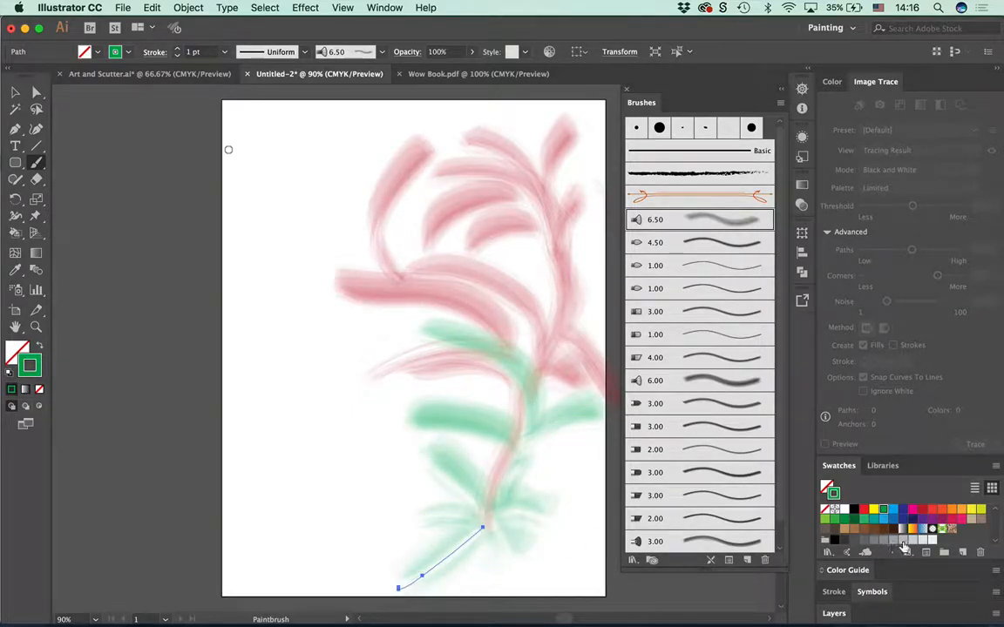
Step: Try uniting all the painted strokes with the Pathfinder Unite shape mode, then undo it
key(super+a)
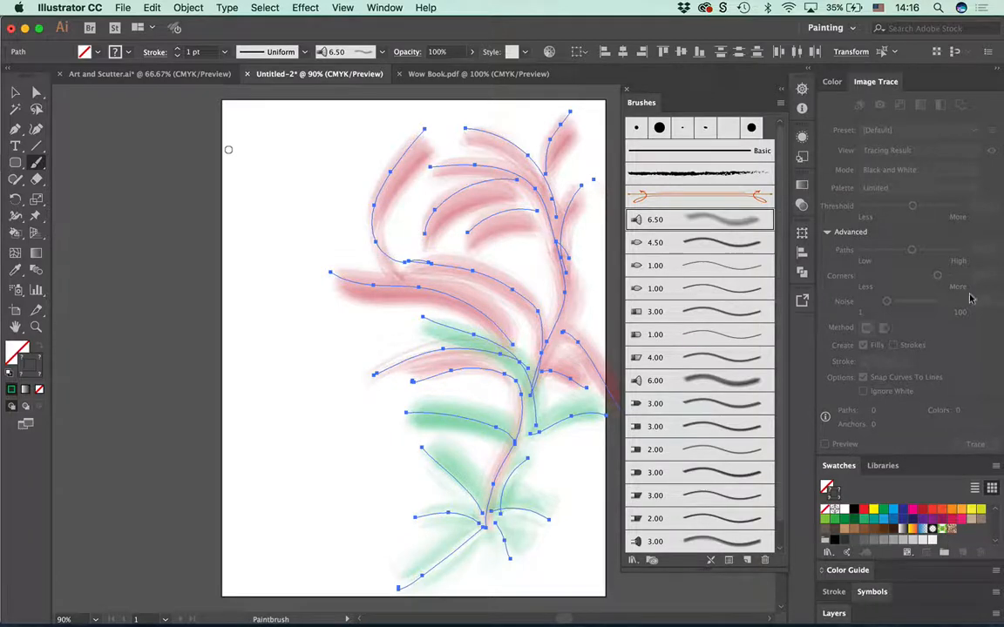
key(super+shift+F9)
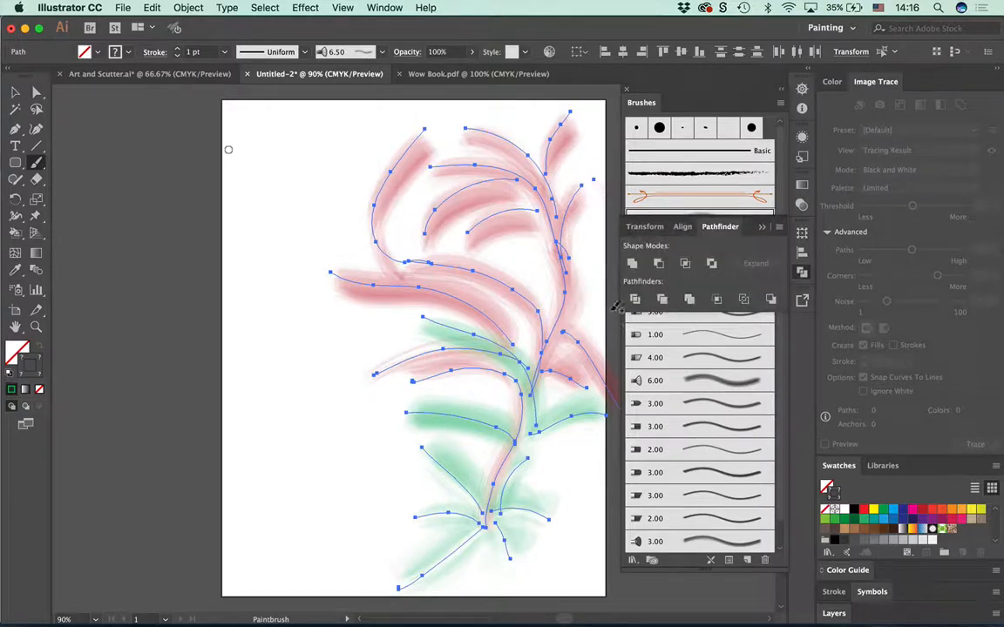
click(632, 264)
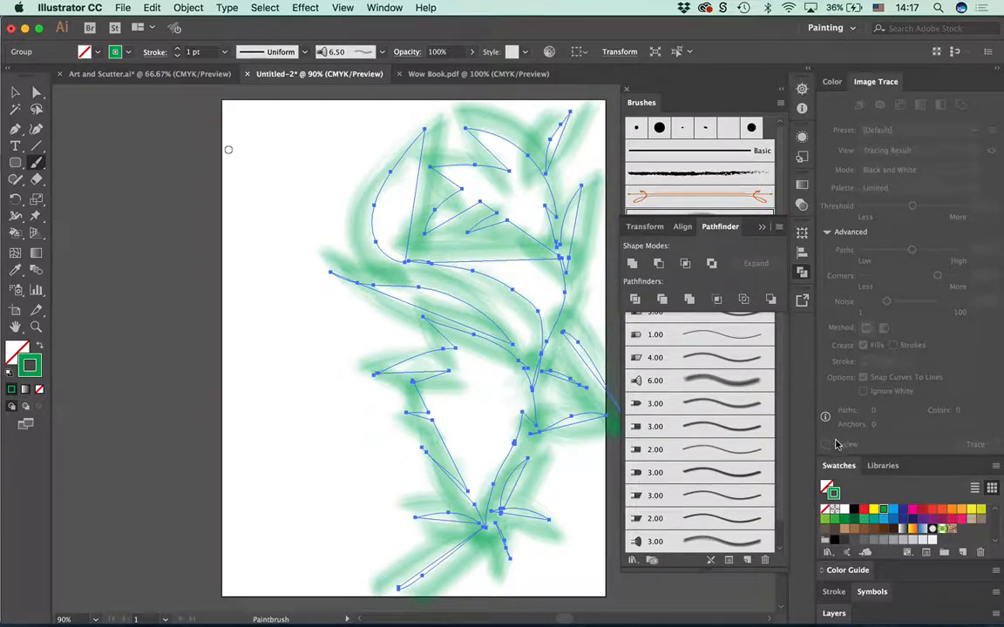
key(super+z)
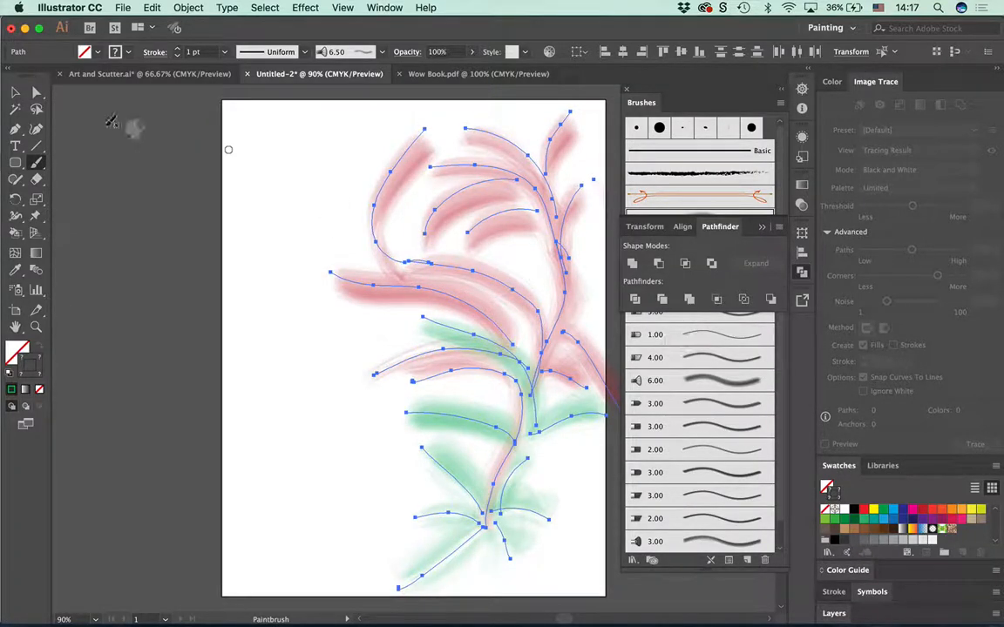
Step: Delete the plant's strokes except the lowest green one and collapse the Pathfinder options
click(17, 94)
click(116, 87)
drag(241, 103, 596, 531)
key(Delete)
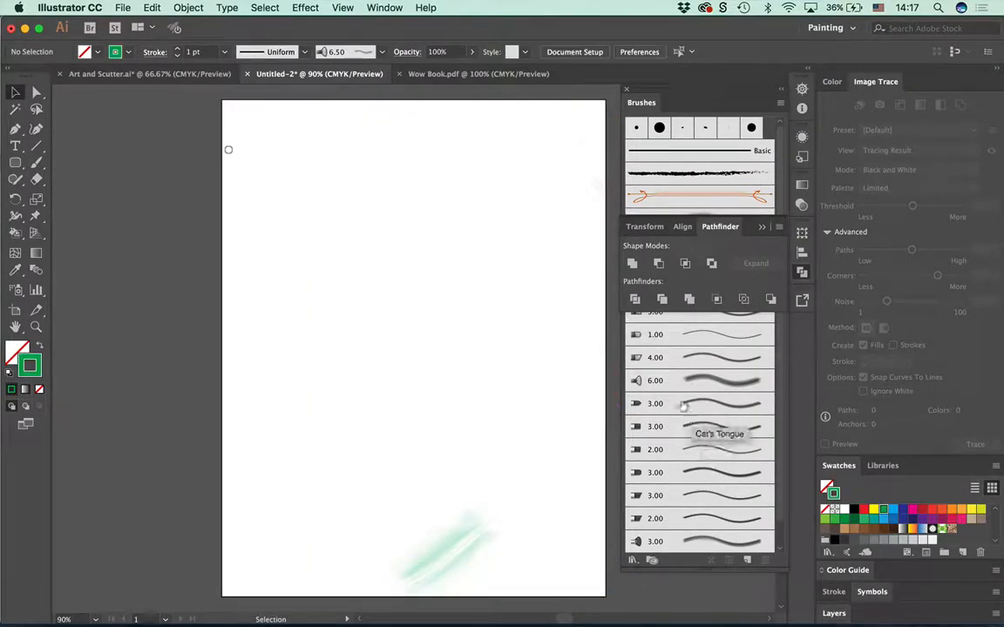
click(722, 227)
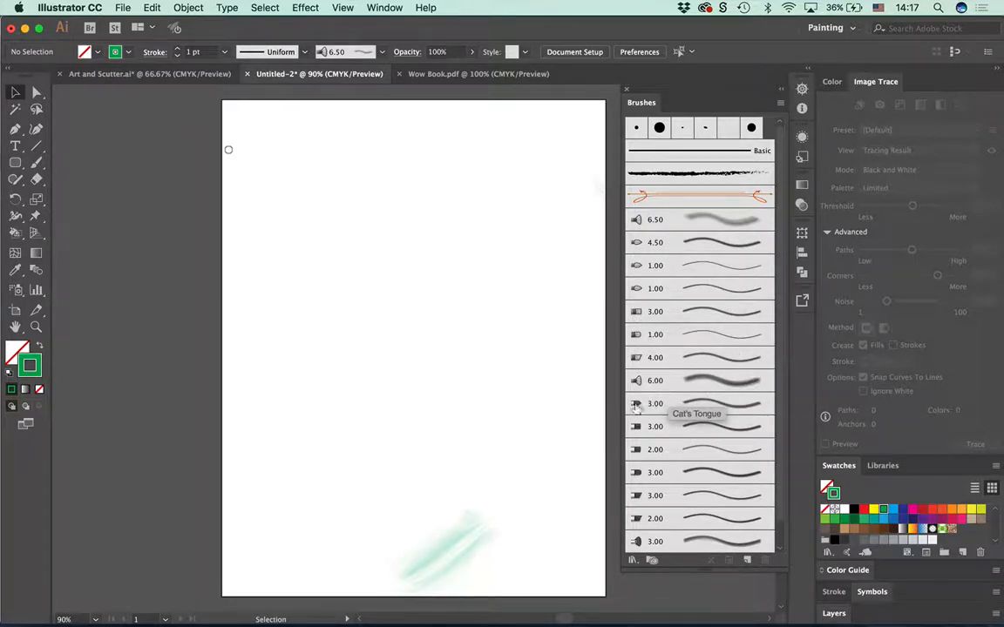
Step: Paint two slanted lines and a small squiggle in green near the artboard's upper right with the first 2.00 bristle brush
click(643, 426)
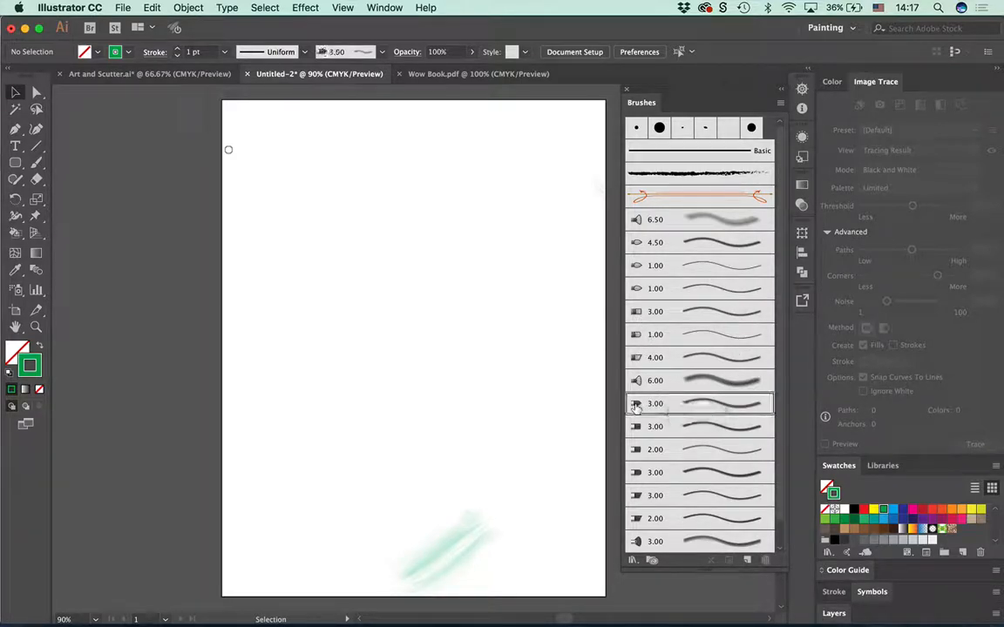
click(641, 448)
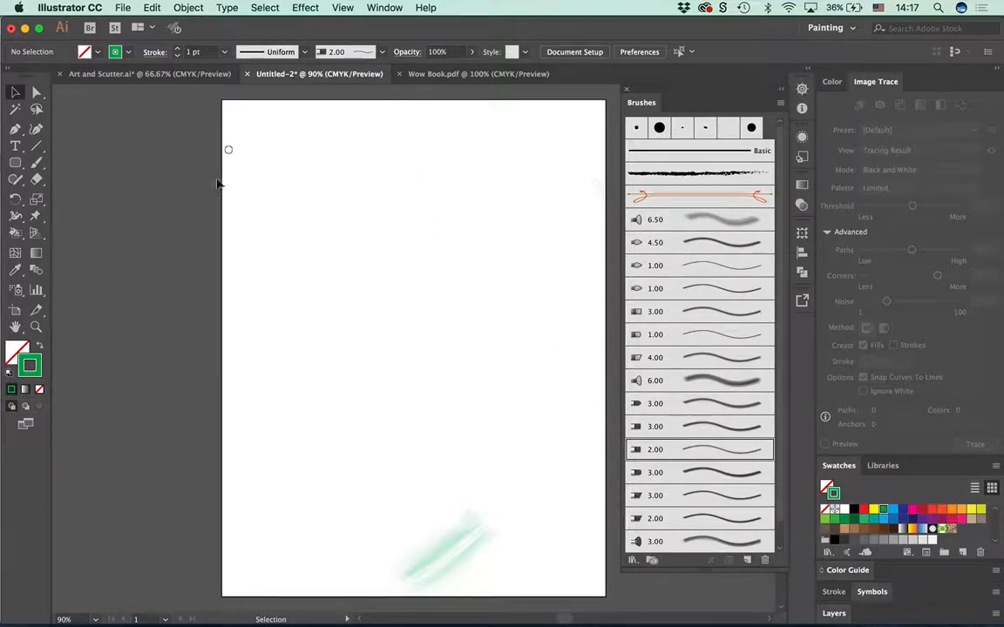
click(35, 161)
drag(496, 129, 611, 193)
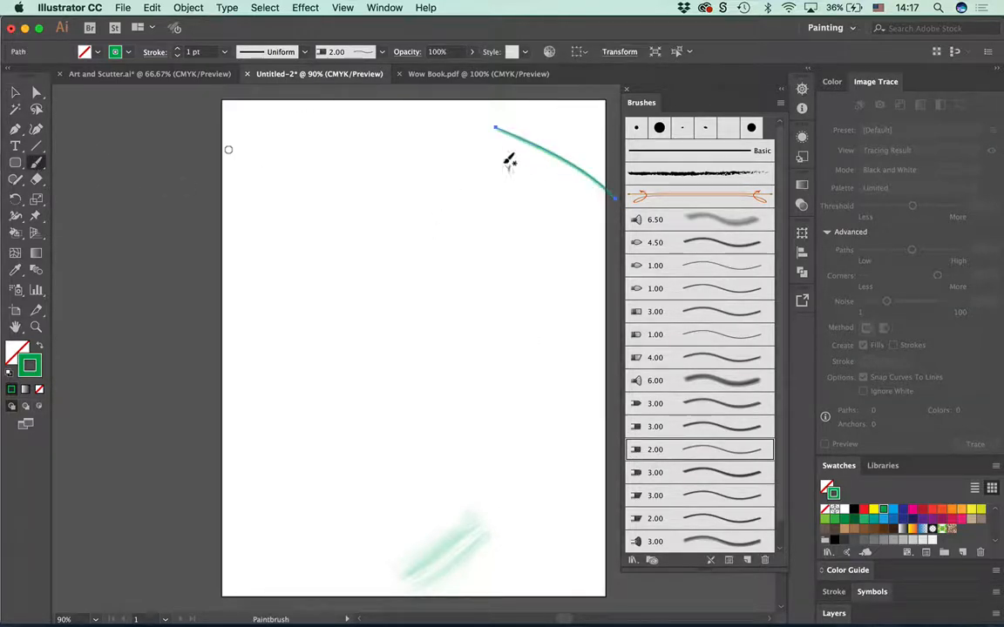
drag(495, 159, 586, 200)
mouse_move(497, 183)
mouse_down()
mouse_move(517, 204)
mouse_move(513, 220)
mouse_up()
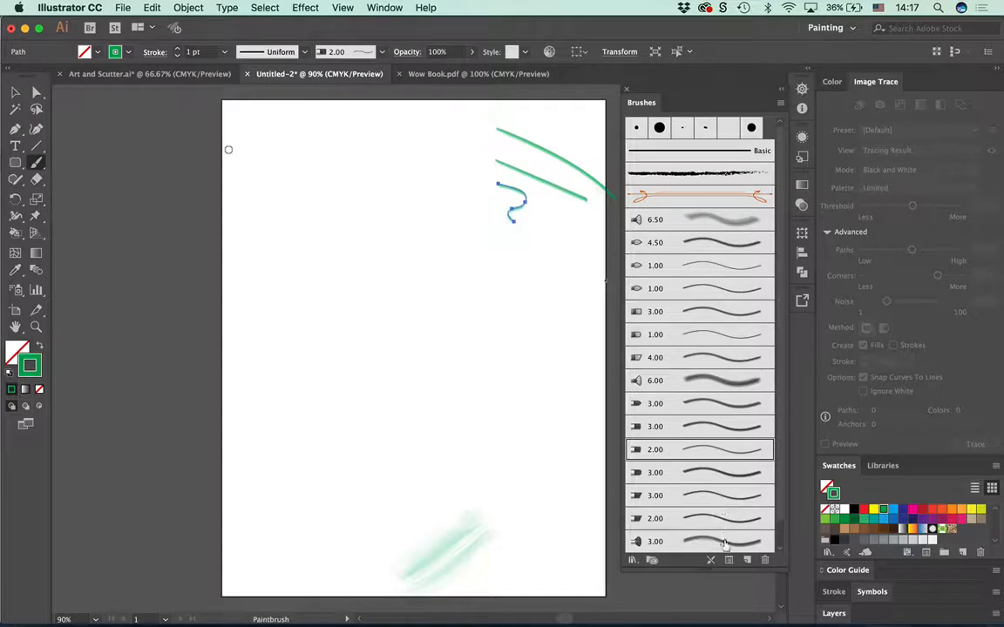
Step: Paint thicker green slanted strokes and a filled patch below the thin lines with the last 3.00 bristle brush
click(662, 541)
mouse_move(420, 187)
mouse_down()
mouse_move(546, 245)
mouse_move(549, 257)
mouse_up()
mouse_move(440, 232)
mouse_down()
mouse_move(482, 241)
mouse_move(474, 283)
mouse_move(502, 290)
mouse_move(520, 280)
mouse_move(549, 299)
mouse_move(525, 336)
mouse_move(527, 311)
mouse_move(526, 366)
mouse_up()
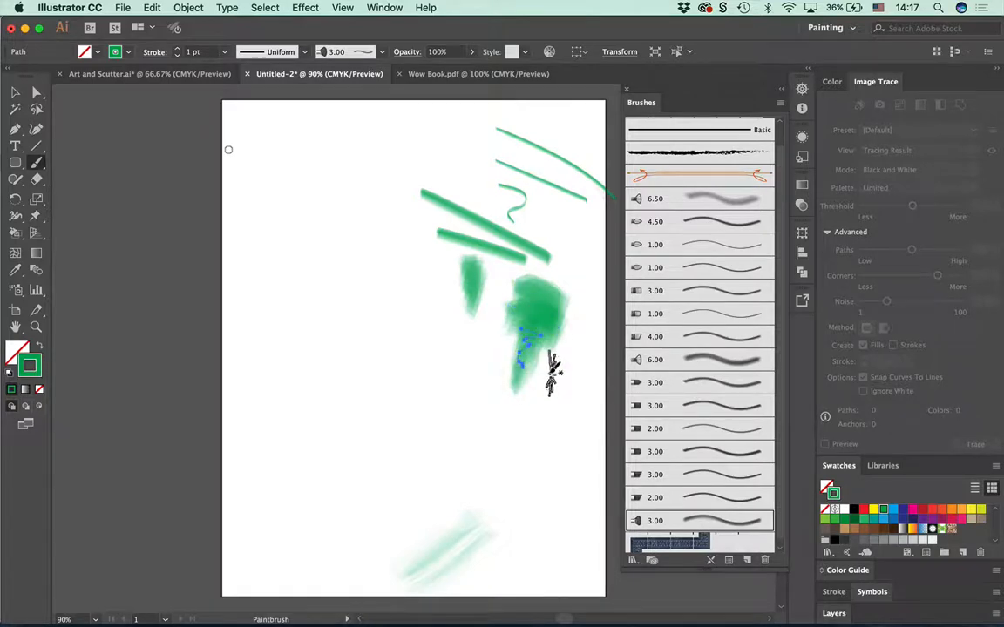
Step: Delete all painted strokes and add the point text "Adobe Illustrator" in the upper part of the artboard
key(ctrl+a)
key(Delete)
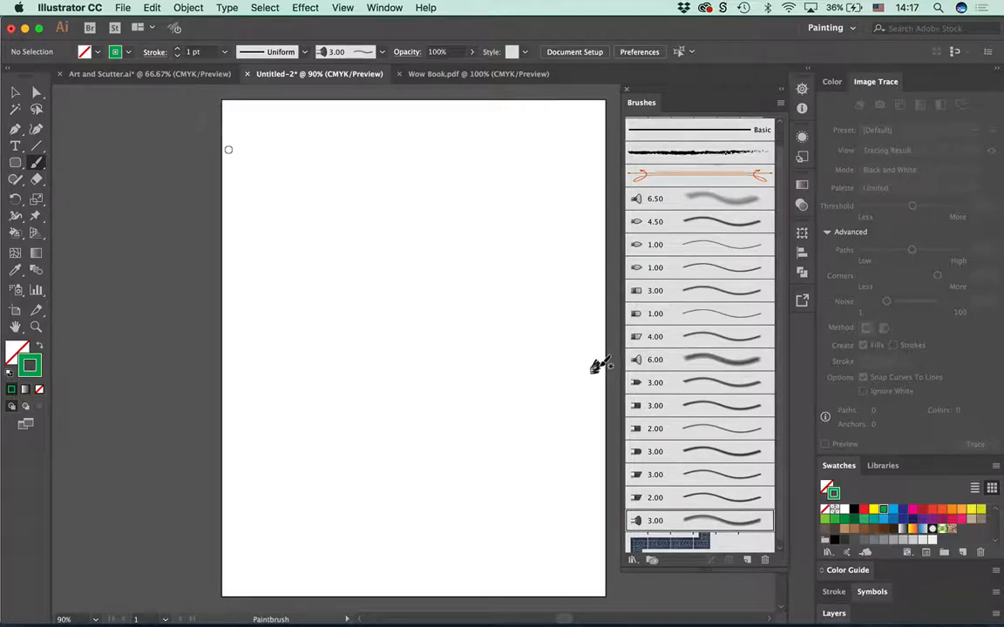
click(16, 146)
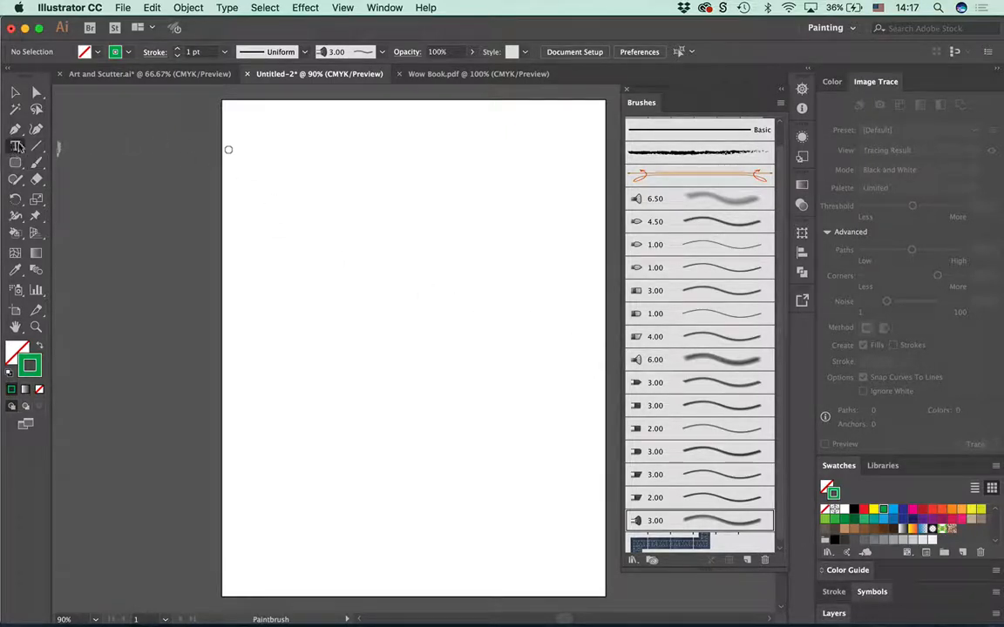
click(262, 218)
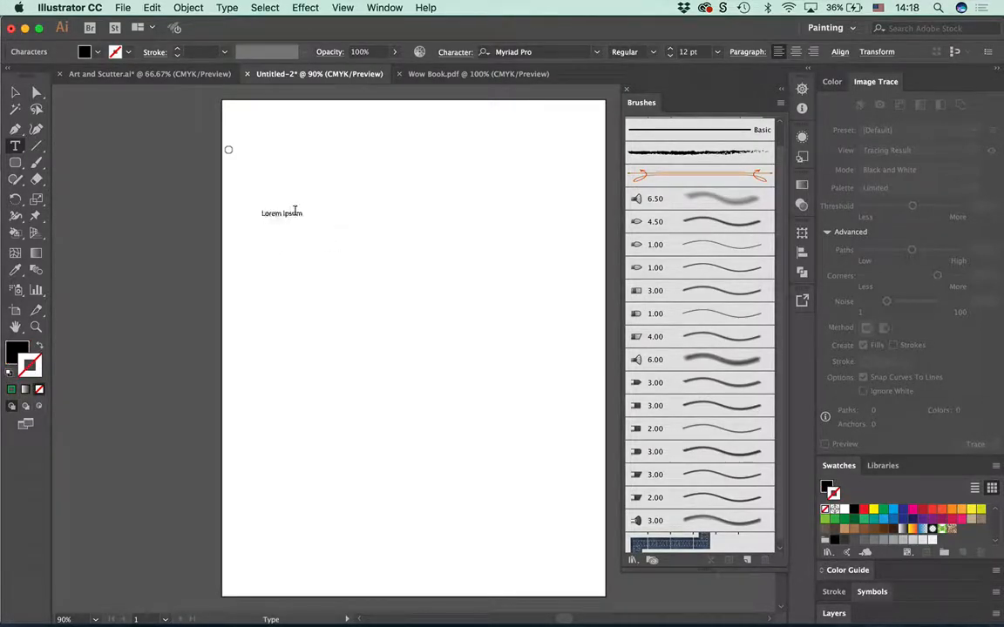
text(Adobe Illustrator)
Step: Set the text to 72 pt Bold and move it slightly lower so it sits centred across the artboard
key(super+a)
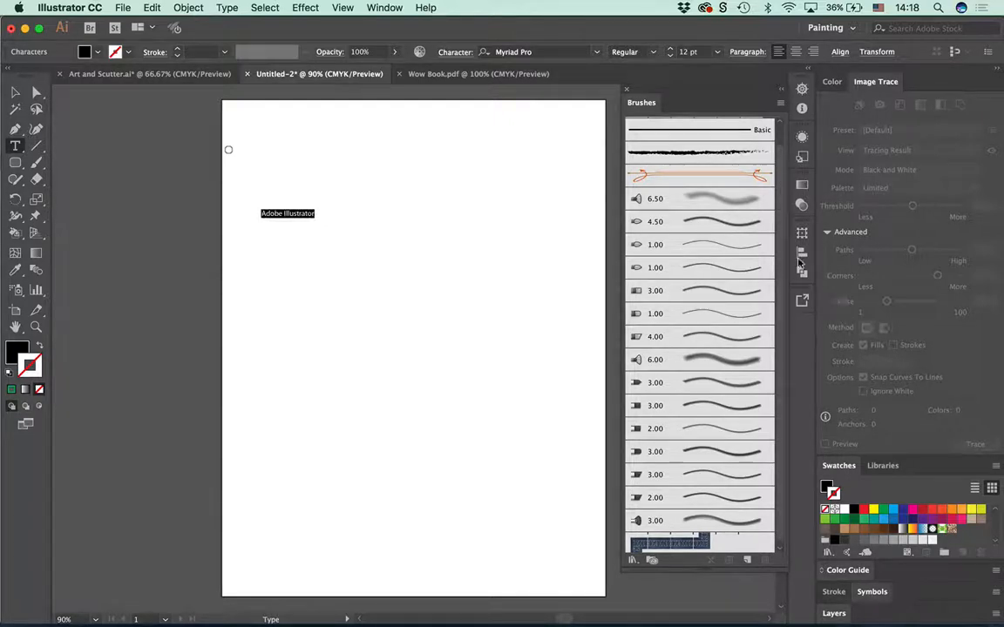
click(716, 52)
click(716, 52)
click(716, 51)
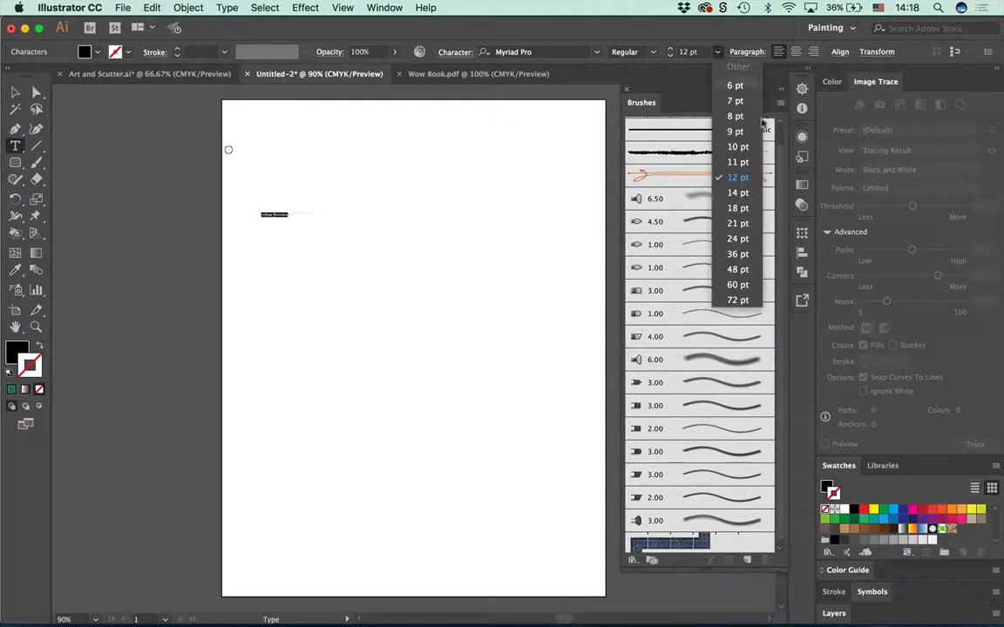
click(736, 300)
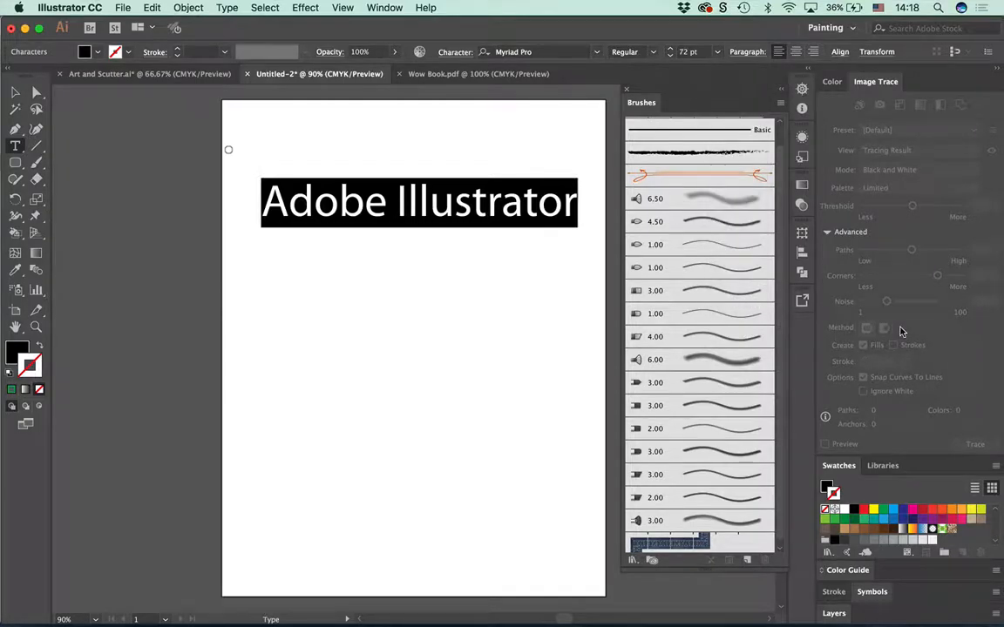
click(649, 52)
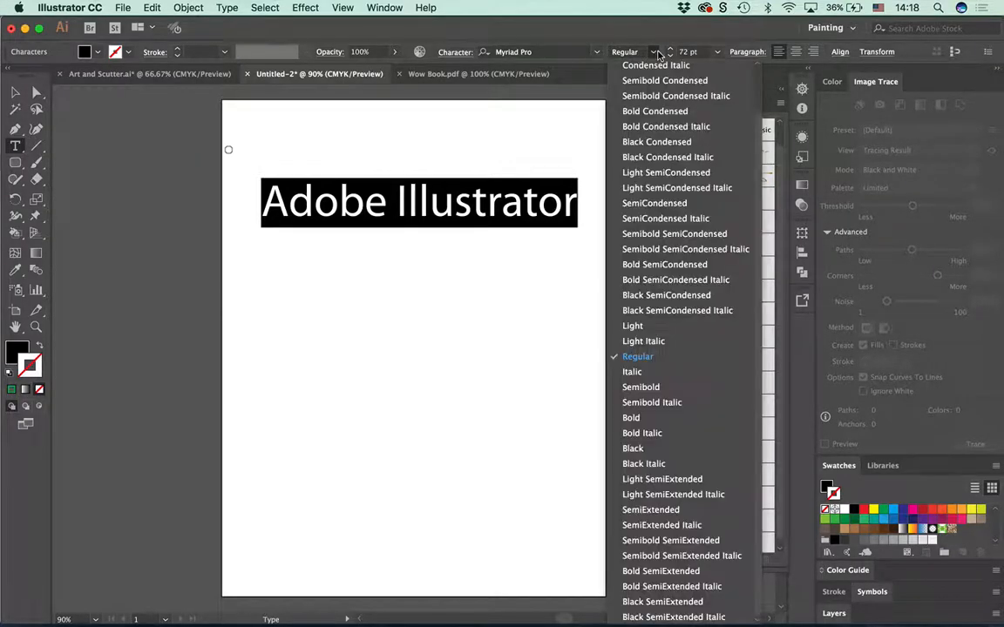
click(645, 420)
key(Escape)
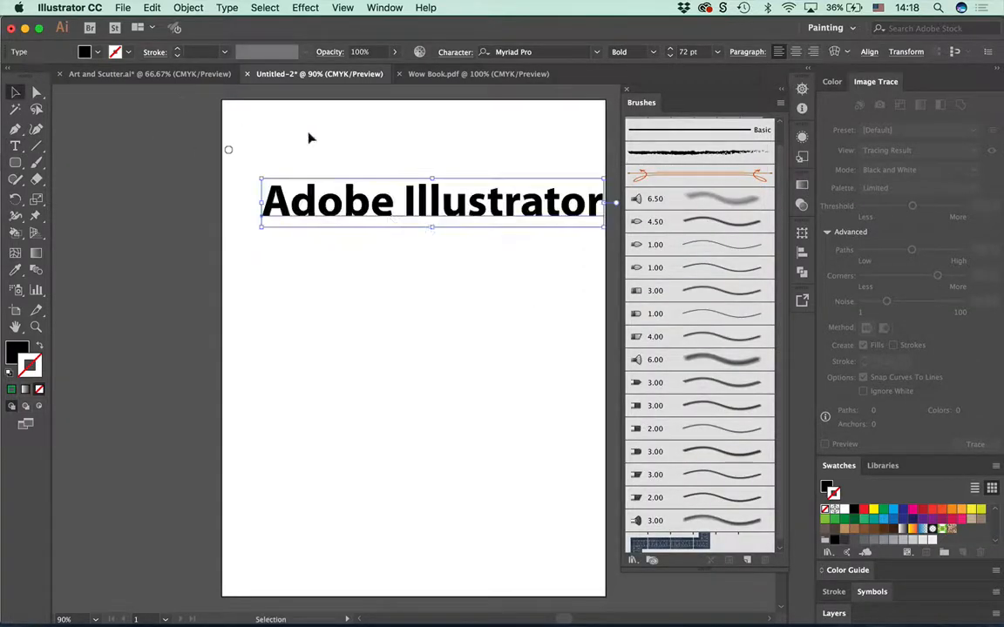
drag(392, 208, 375, 259)
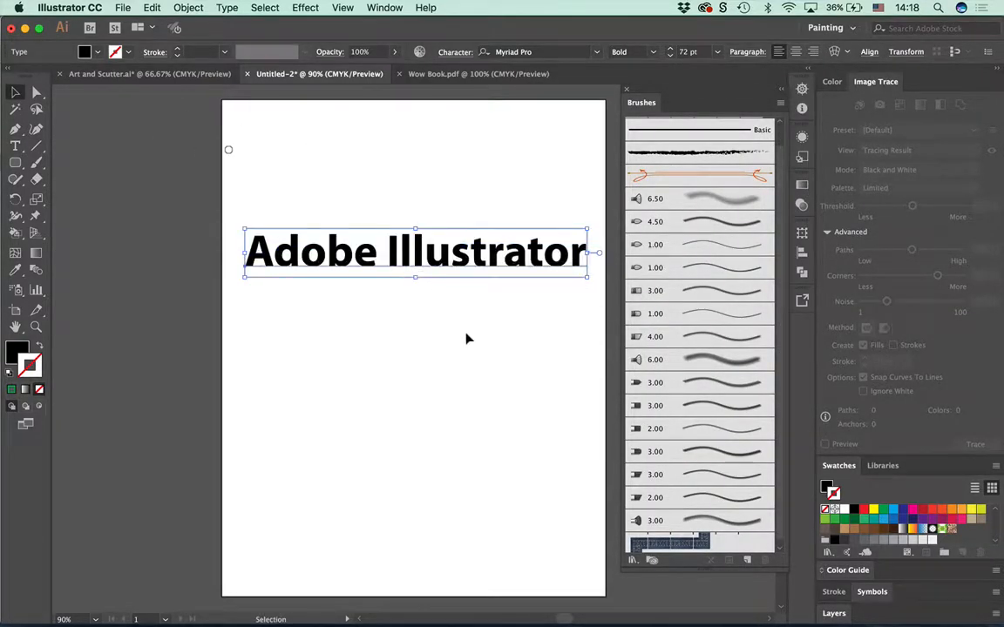
click(473, 333)
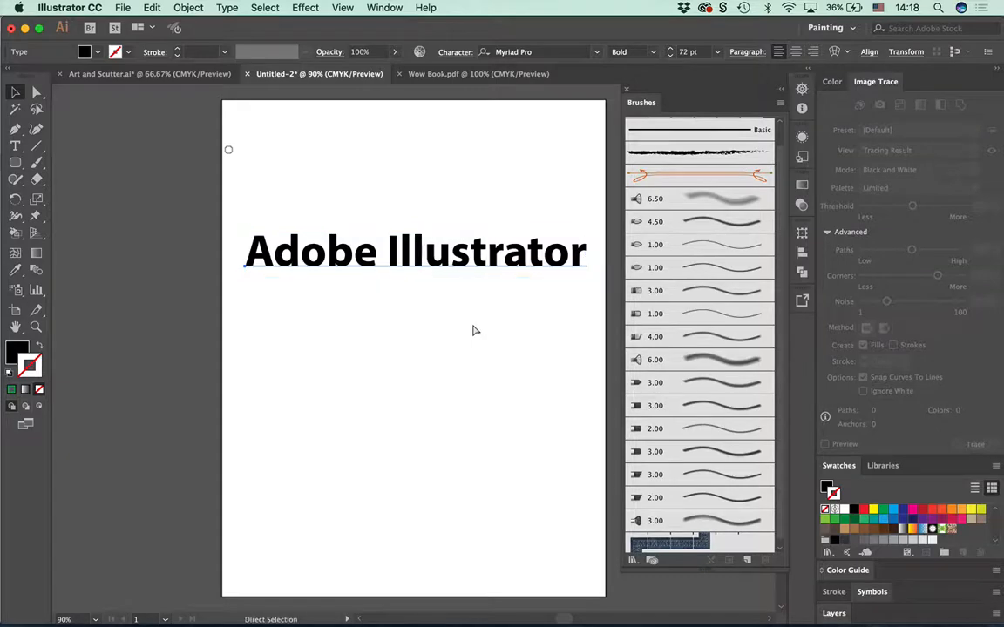
Step: Move the Brushes panel clear of the text and fill the text with orange, C=0 M=35 Y=85 K=0
key(super+equal)
key(super+equal)
click(478, 332)
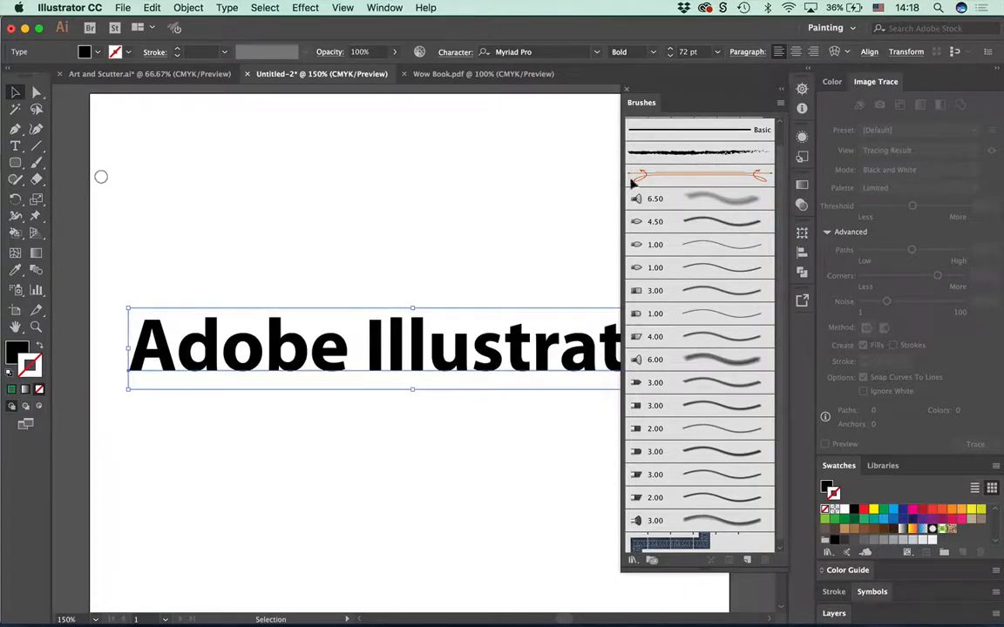
mouse_move(660, 102)
mouse_down()
mouse_move(758, 59)
mouse_move(751, 66)
mouse_up()
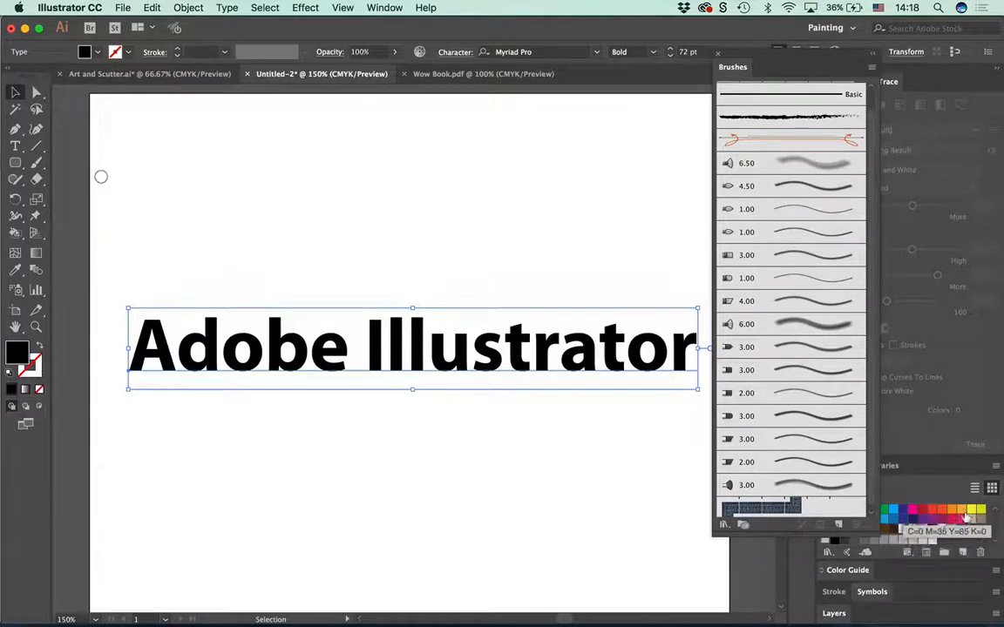
click(960, 510)
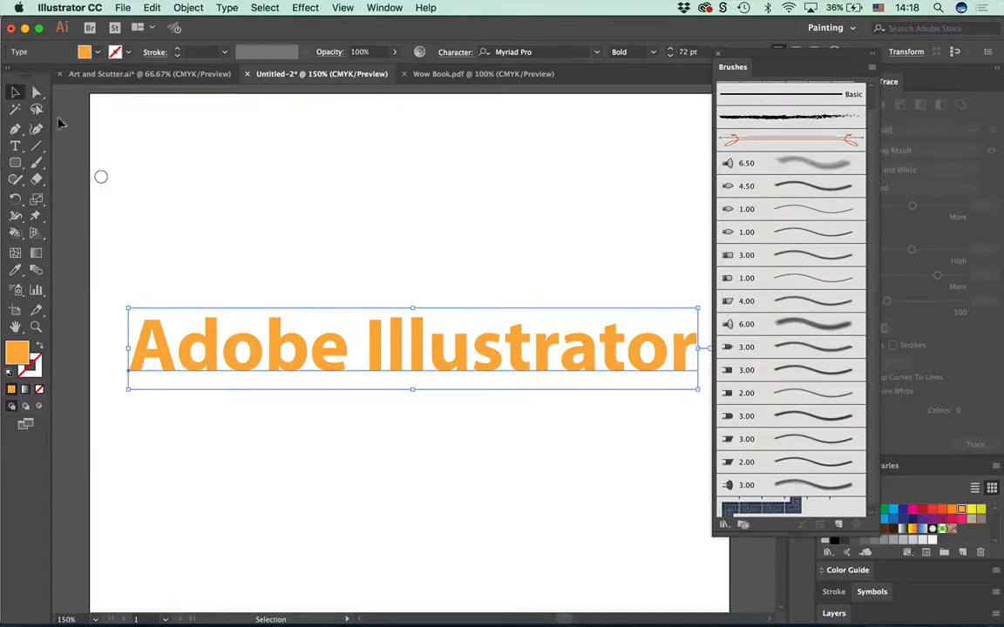
Step: Turn on Draw Inside for the text, deselect it and shorten the Brushes panel to uncover the swatches
click(39, 407)
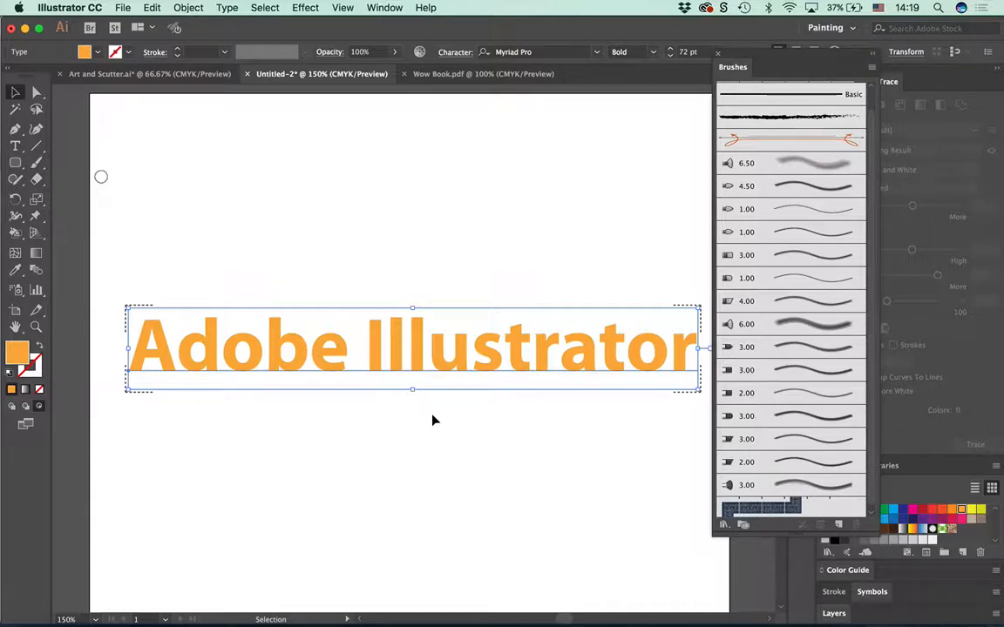
click(319, 171)
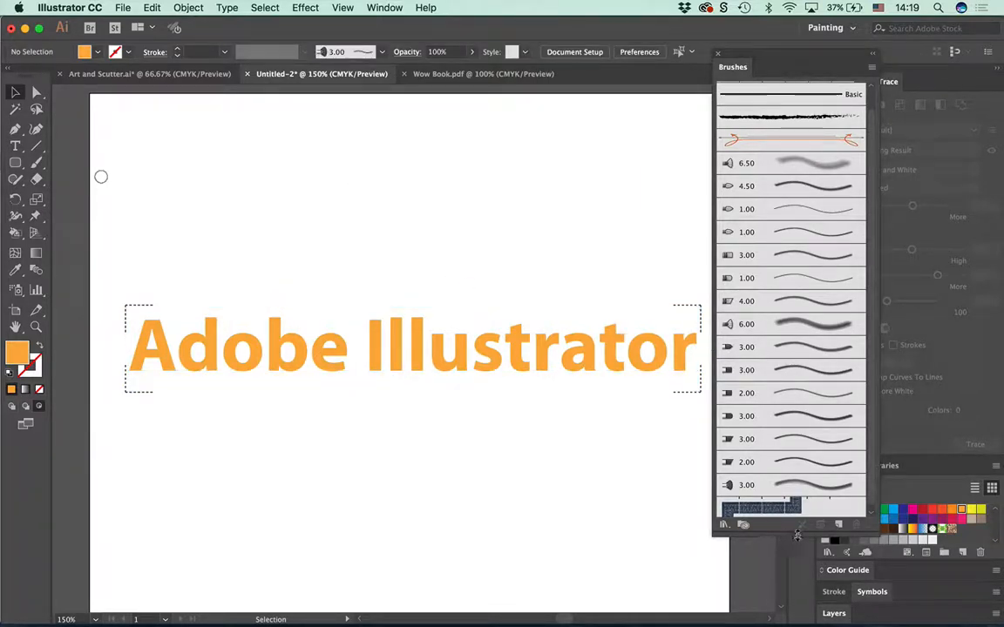
drag(767, 531, 831, 222)
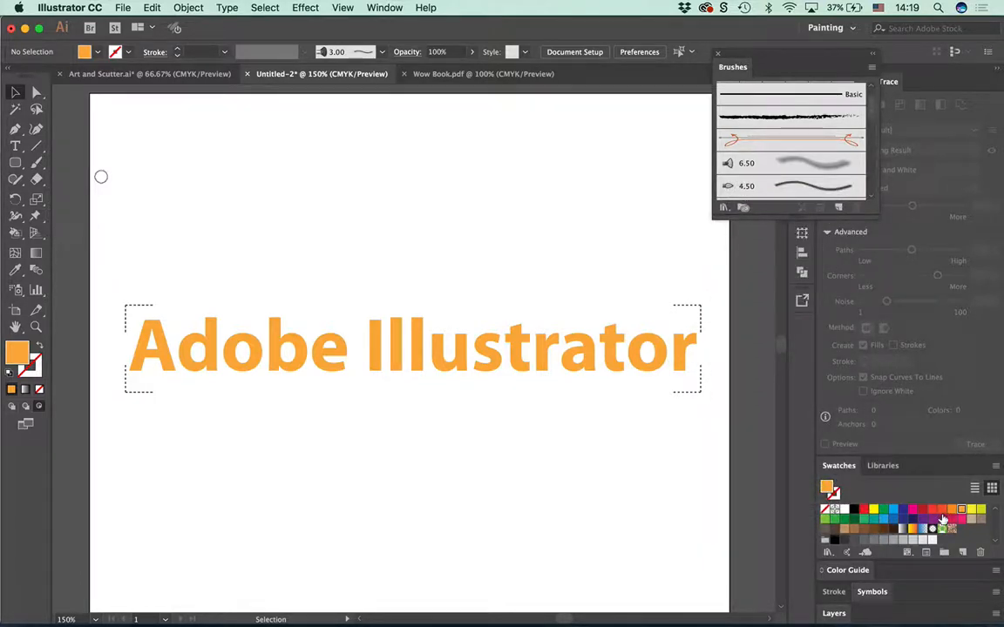
Step: Set the fill to none and the stroke to the dark red swatch with nothing selected
click(942, 519)
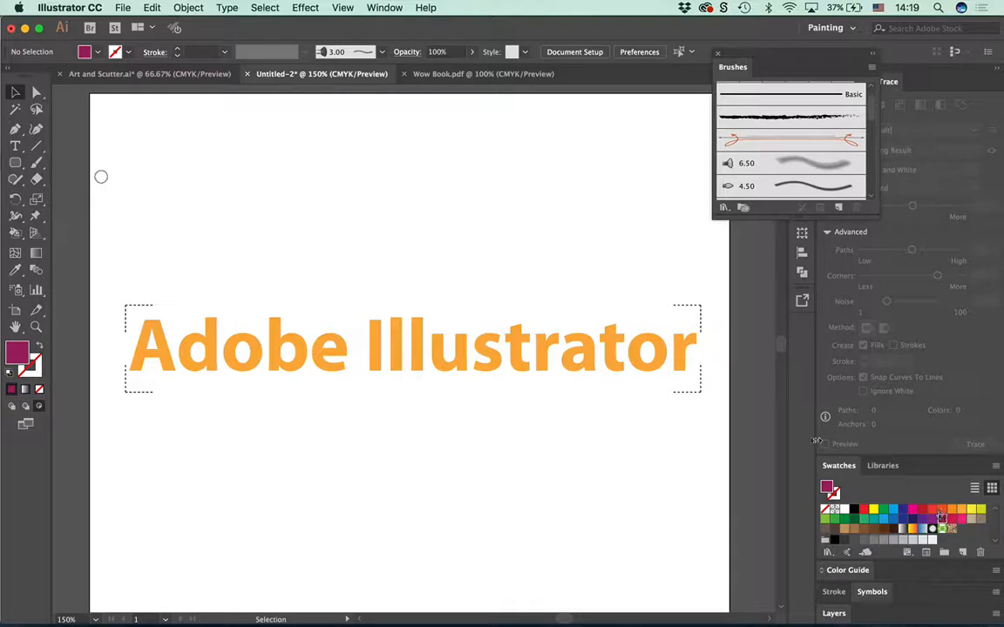
key(x)
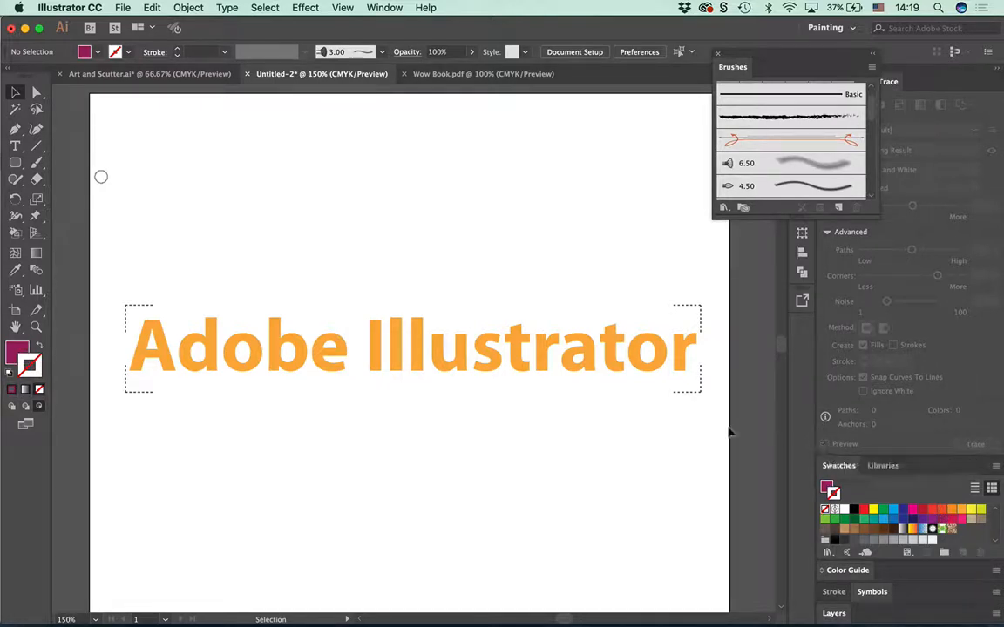
click(24, 351)
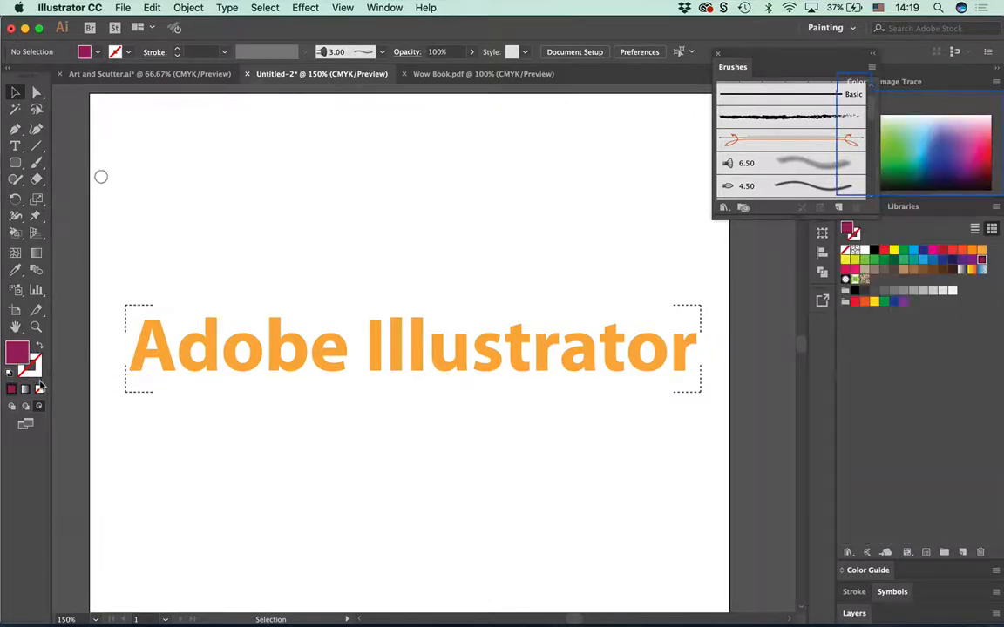
key(slash)
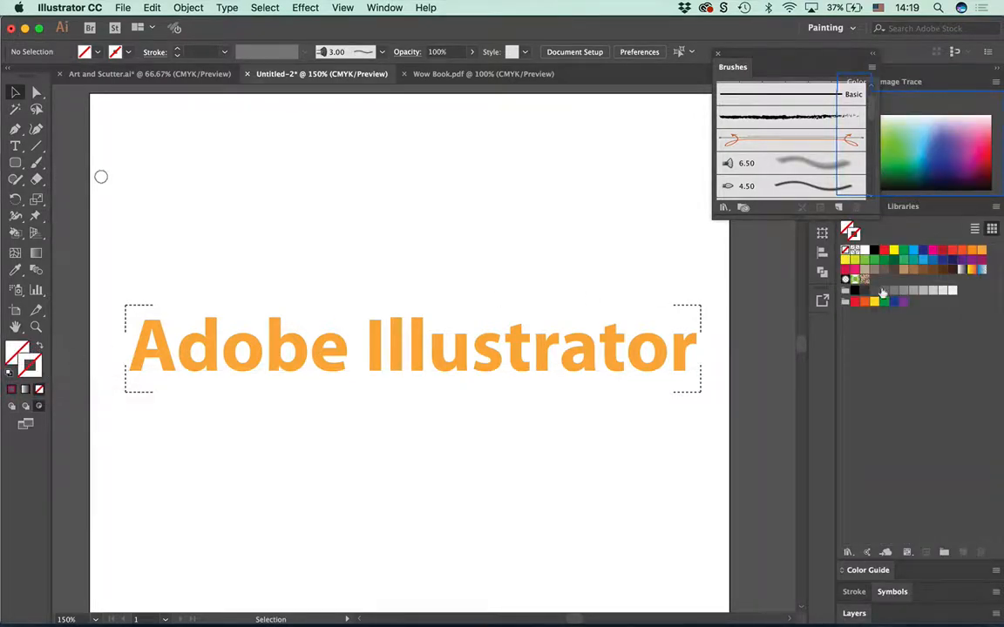
click(941, 252)
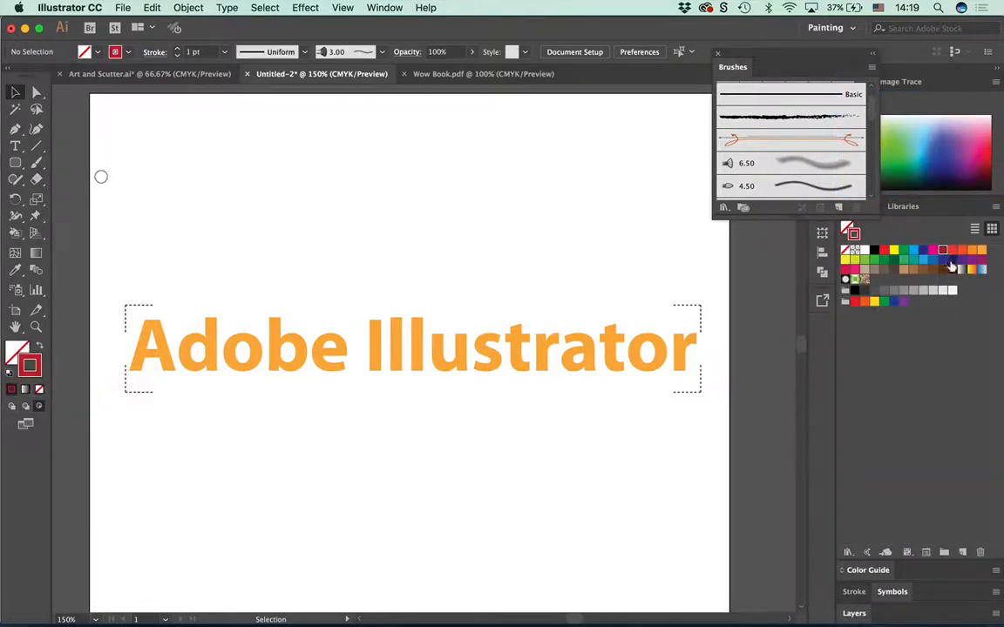
Step: Paint four dark red strokes inside the lettering with the 6.50 bristle brush, over "or", "tr", "Il" and "ob", and deselect them
click(725, 161)
key(b)
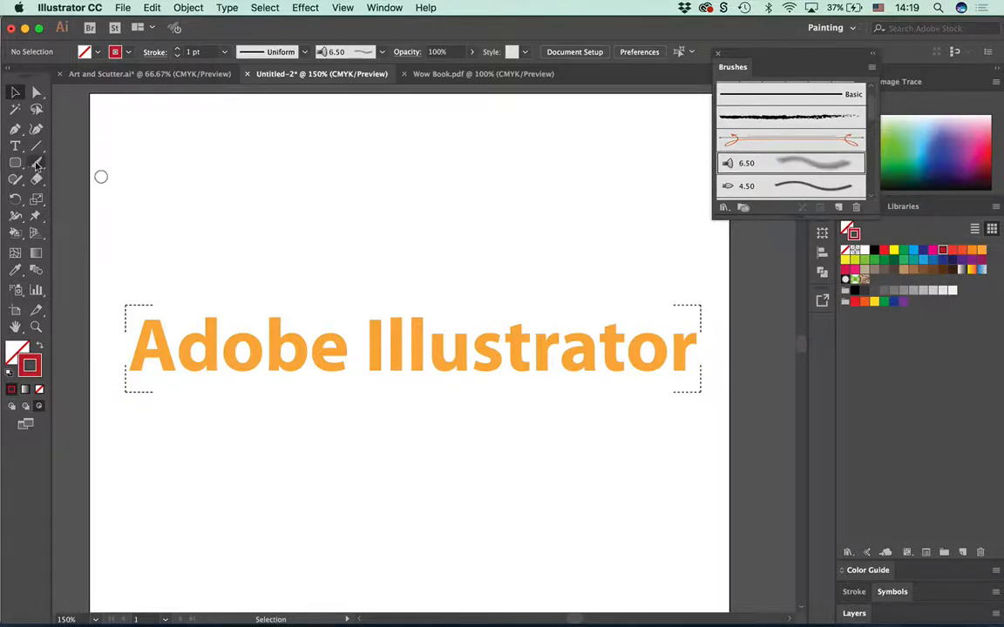
mouse_move(621, 288)
mouse_down()
mouse_move(694, 344)
mouse_move(694, 360)
mouse_up()
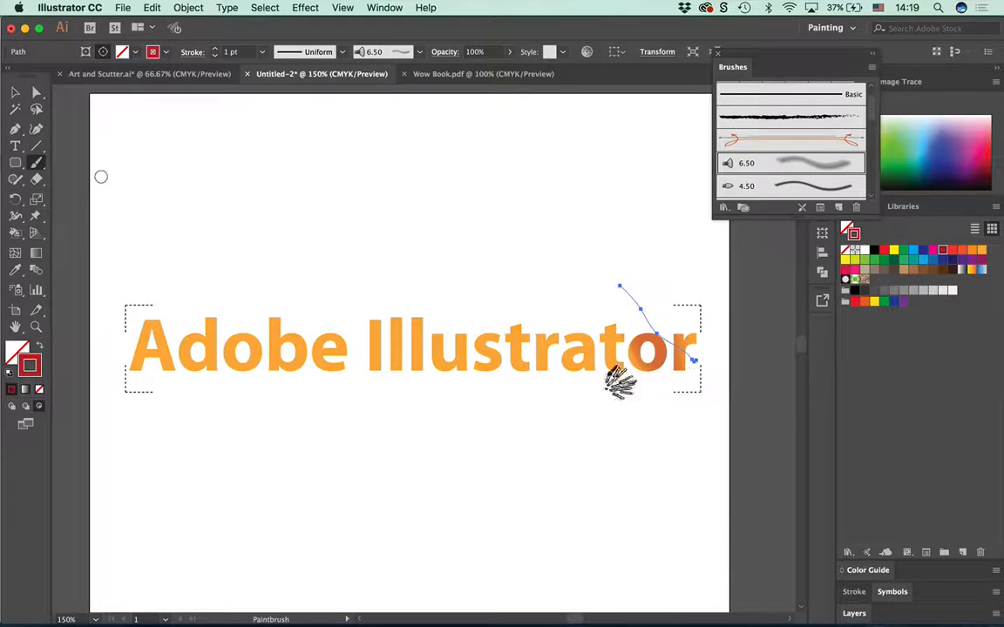
mouse_move(566, 357)
mouse_down()
mouse_move(555, 362)
mouse_move(499, 293)
mouse_move(494, 299)
mouse_up()
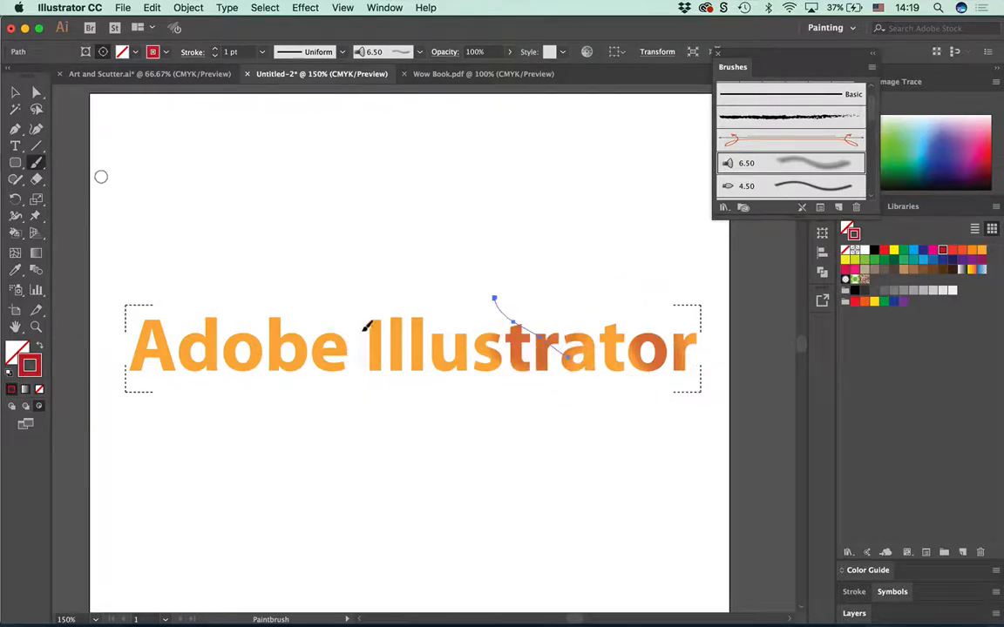
drag(358, 329, 405, 374)
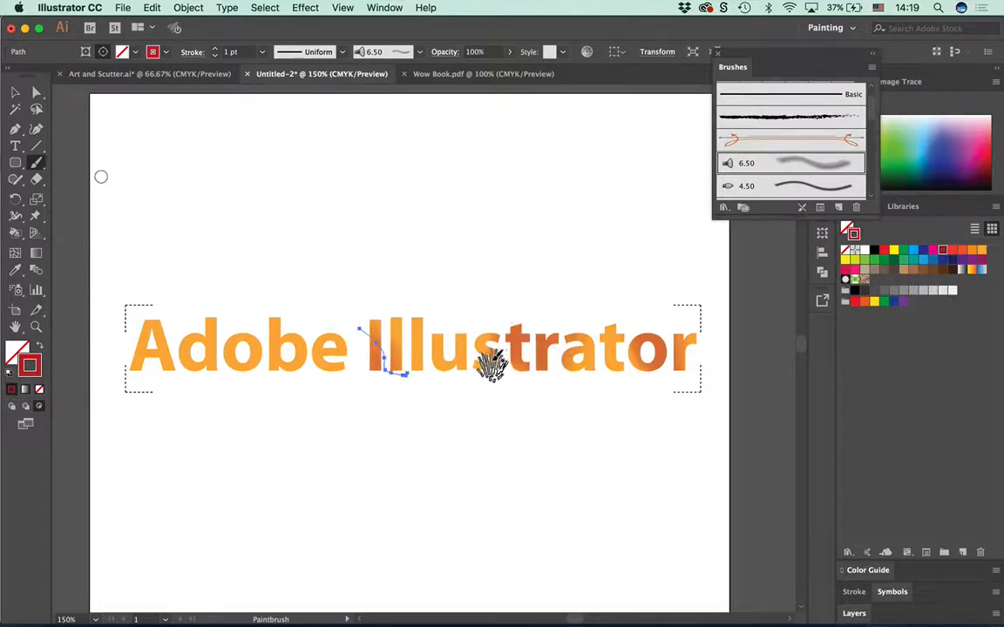
drag(248, 347, 300, 349)
key(v)
click(510, 459)
key(b)
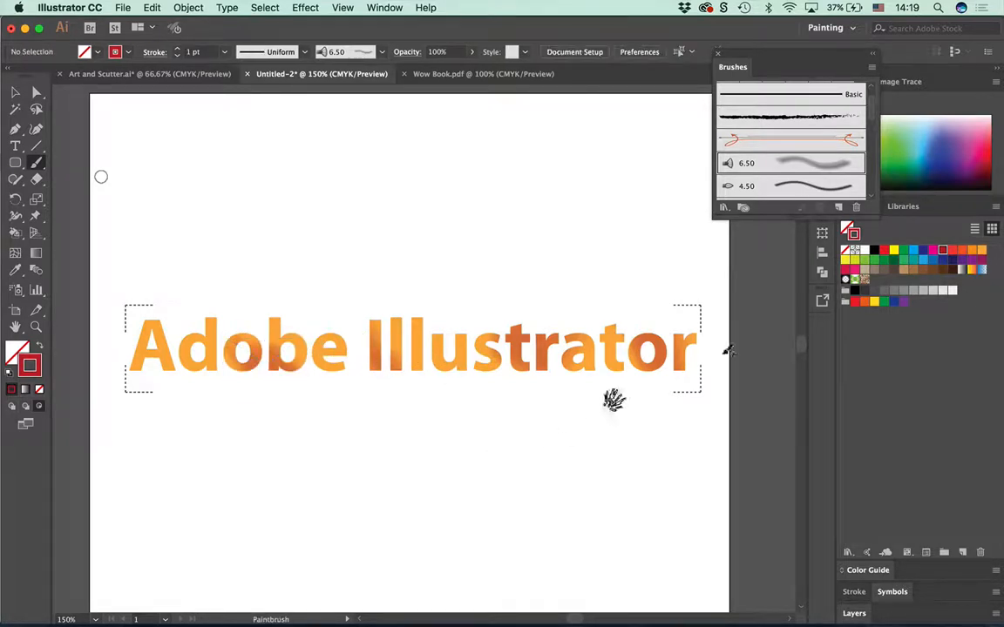
Step: Paint four dark blue strokes inside the lettering with the same brush, spread from the last "o" to the "d" of Adobe
click(942, 259)
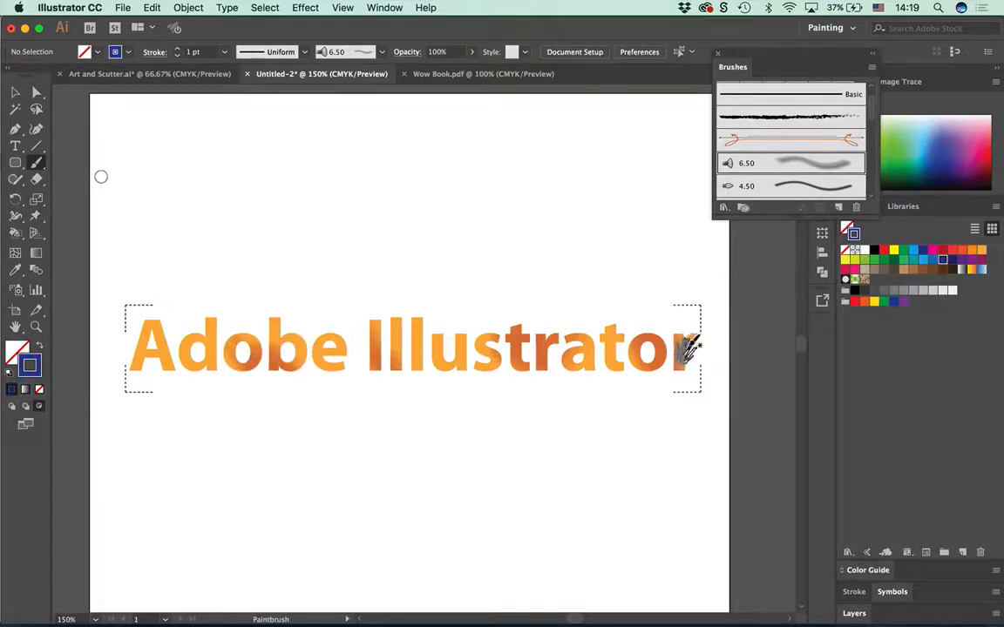
mouse_move(636, 324)
mouse_down()
mouse_move(637, 357)
mouse_move(651, 383)
mouse_up()
mouse_move(534, 324)
mouse_down()
mouse_move(527, 338)
mouse_move(585, 364)
mouse_up()
drag(399, 367, 352, 366)
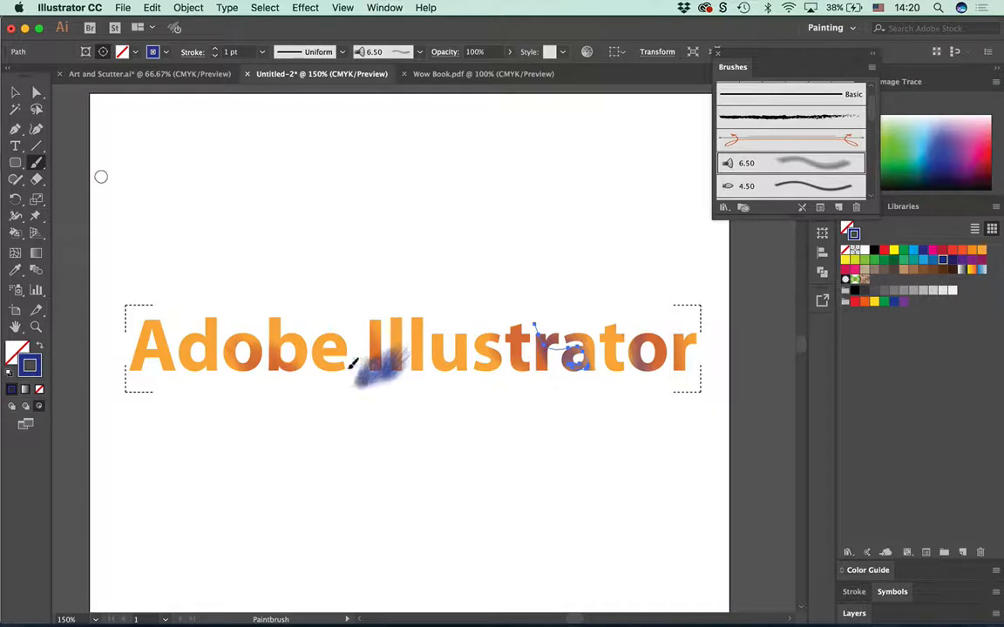
mouse_move(249, 350)
mouse_down()
mouse_move(206, 348)
mouse_move(187, 361)
mouse_up()
Step: Raise the paint opacity of the 6.50 Mop bristle brush and apply the change to the existing strokes
double_click(746, 162)
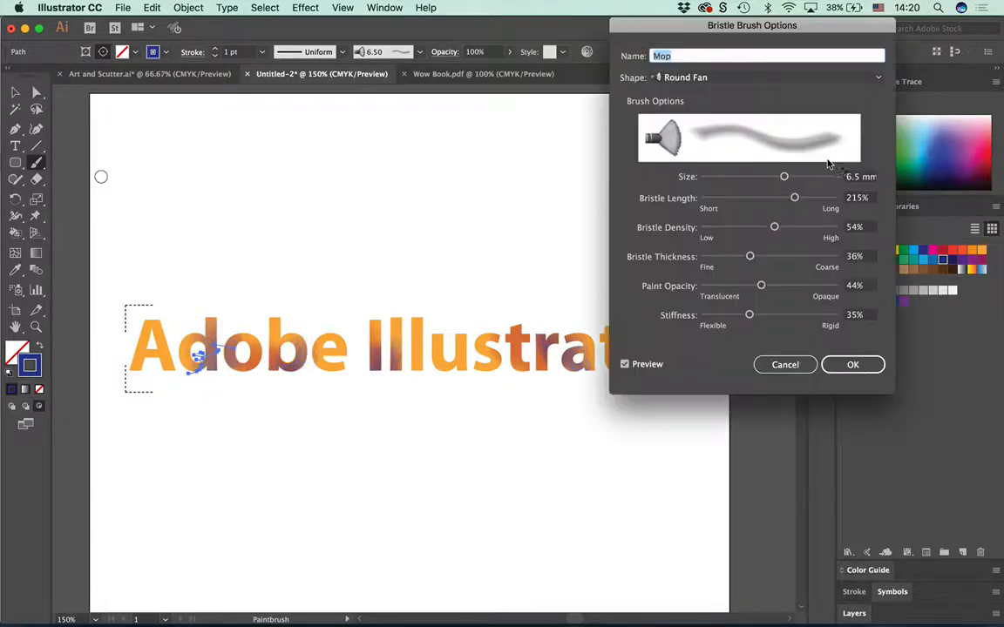
drag(761, 287, 810, 286)
click(851, 365)
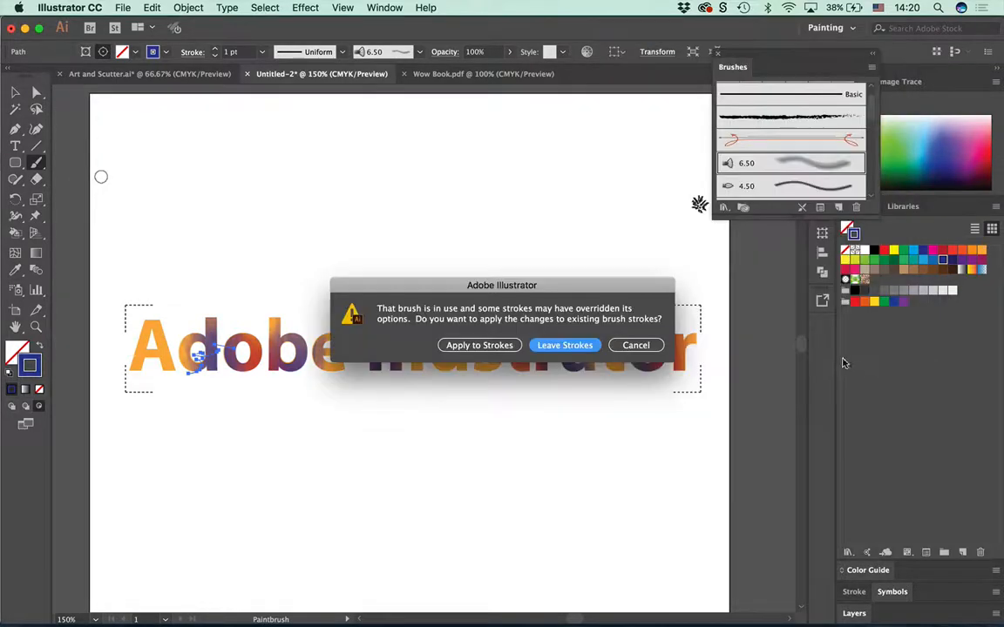
click(521, 348)
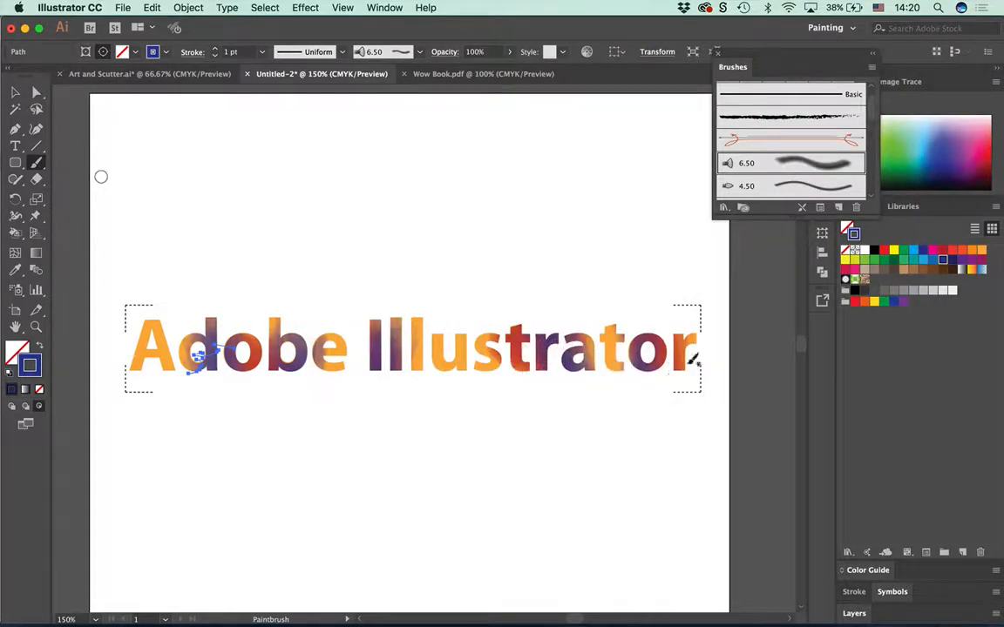
Step: Recolour the selected stroke over the "d" to pink, paint pink strokes over the second "t" and the "A", and deselect everything
click(844, 269)
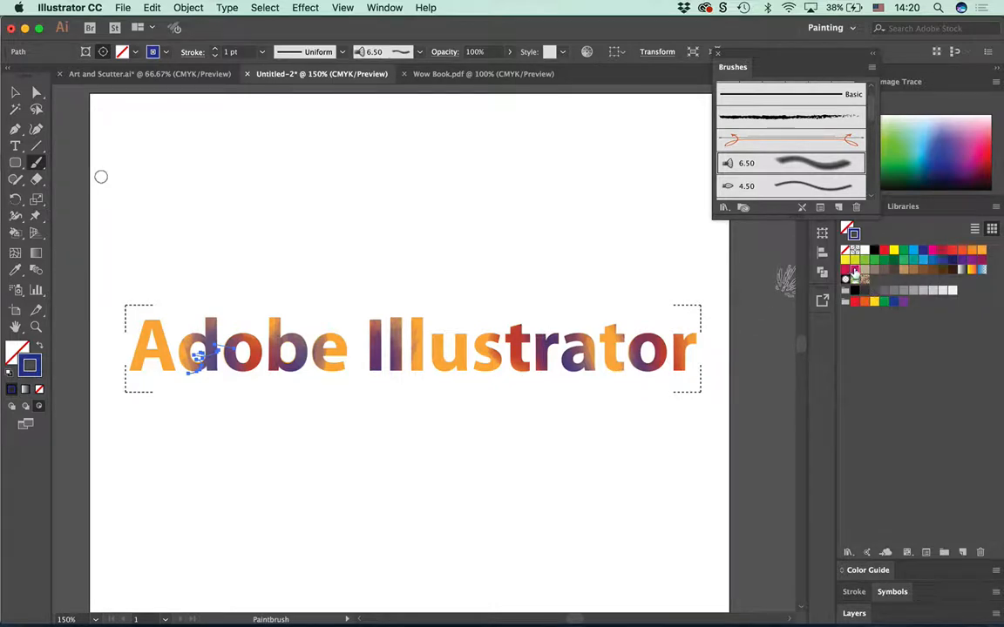
mouse_move(610, 362)
mouse_down()
mouse_move(599, 300)
mouse_move(593, 311)
mouse_up()
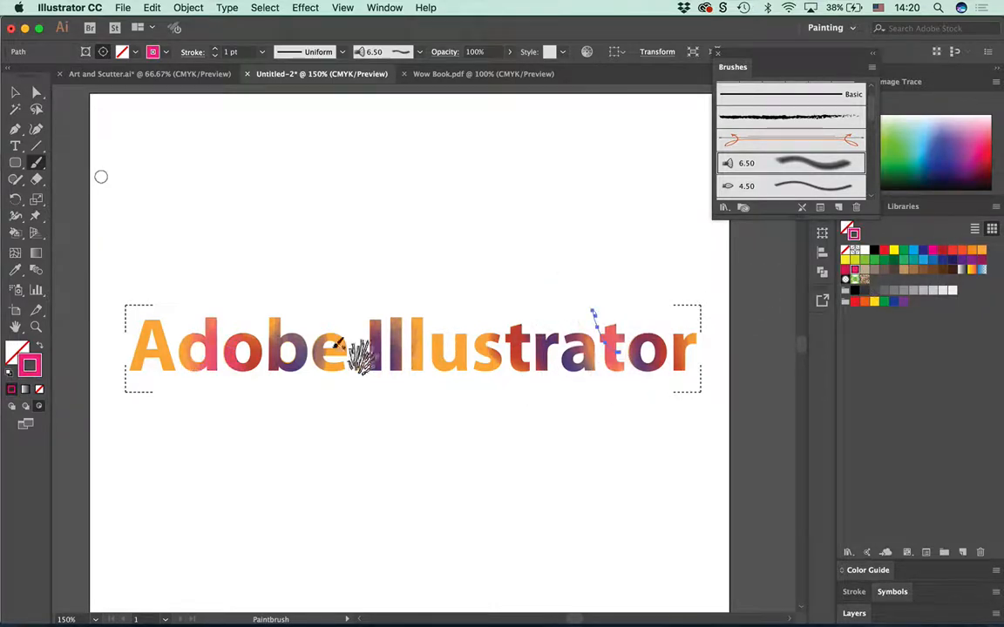
drag(169, 358, 157, 350)
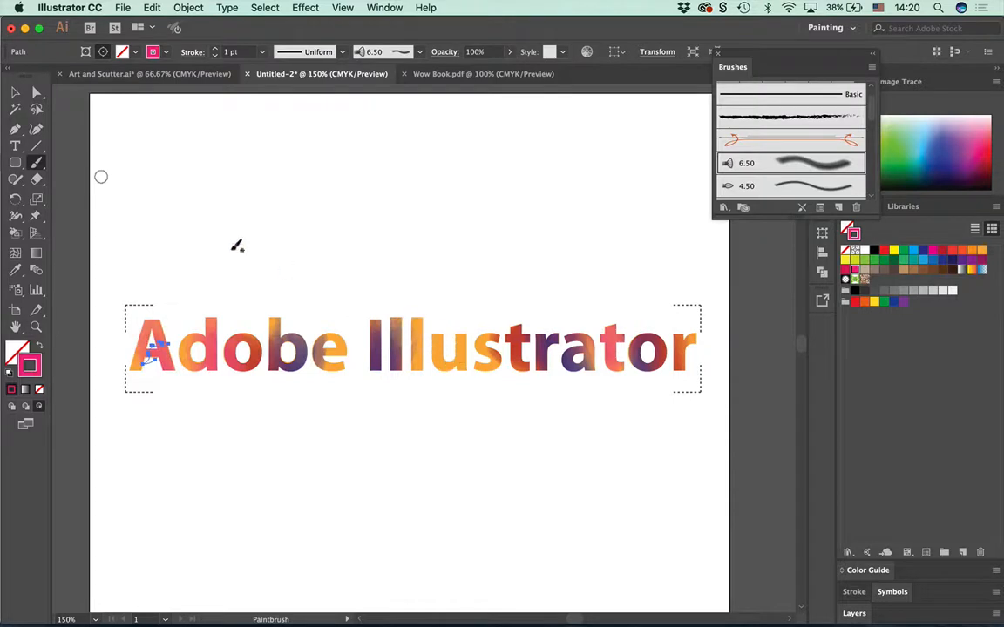
click(15, 109)
click(340, 161)
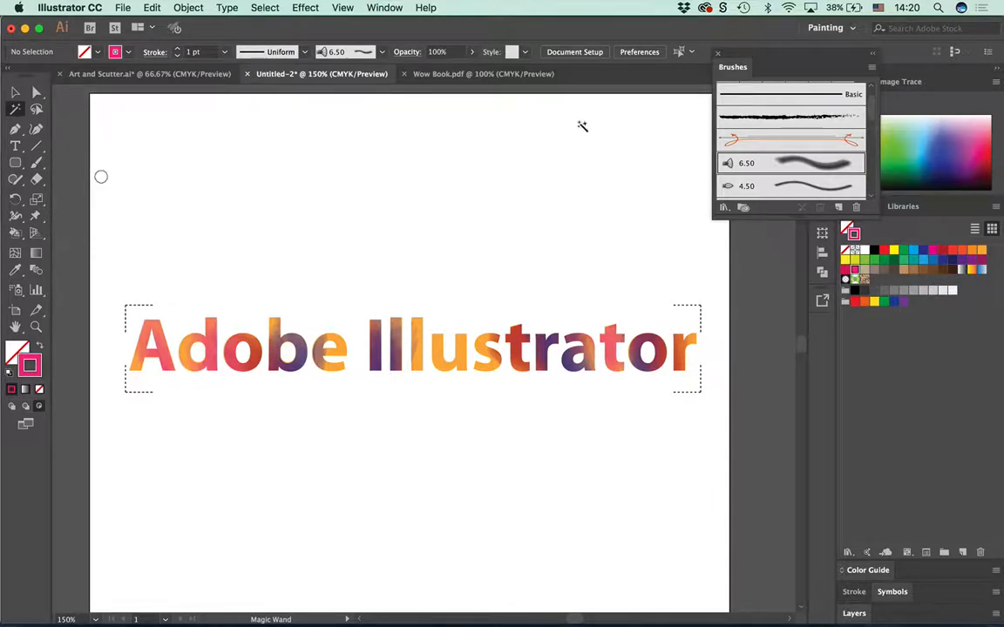
Step: Replace the painted "Adobe Illustrator" lettering with the text "Brushes Wow!" and finish the text edit
click(15, 146)
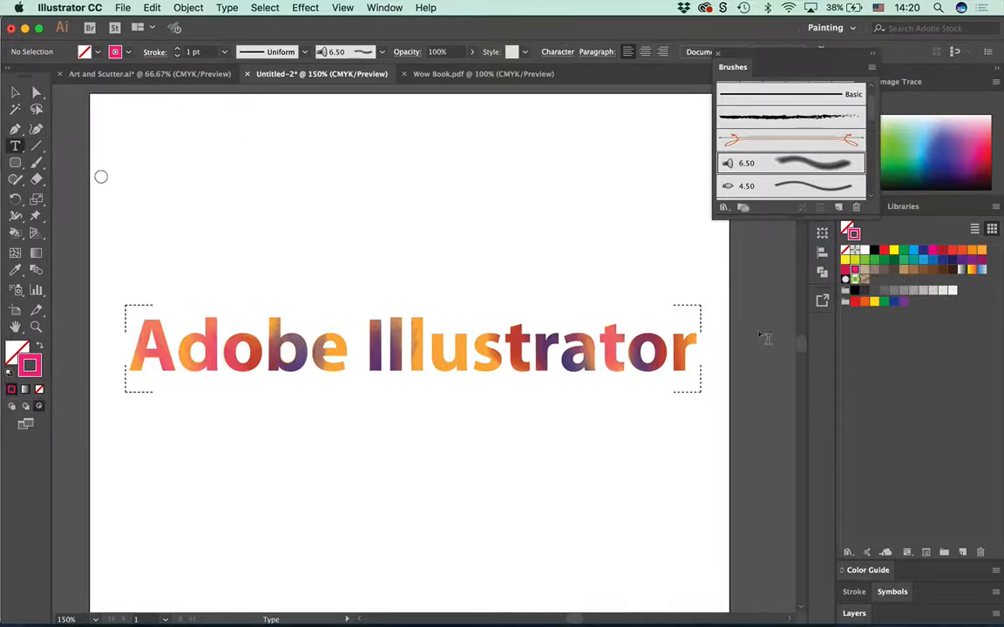
drag(698, 347, 130, 306)
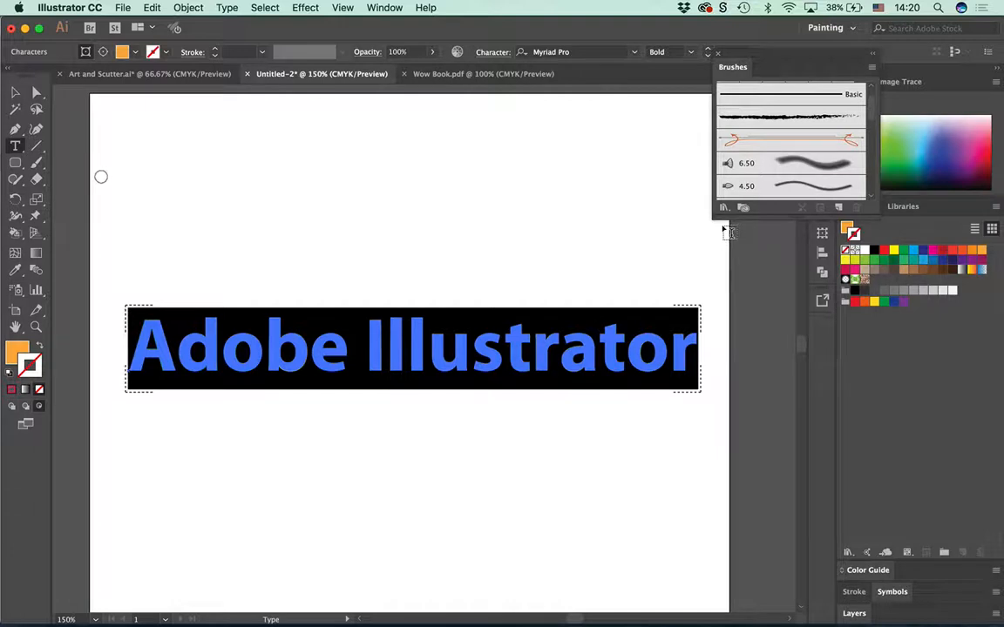
text(Be)
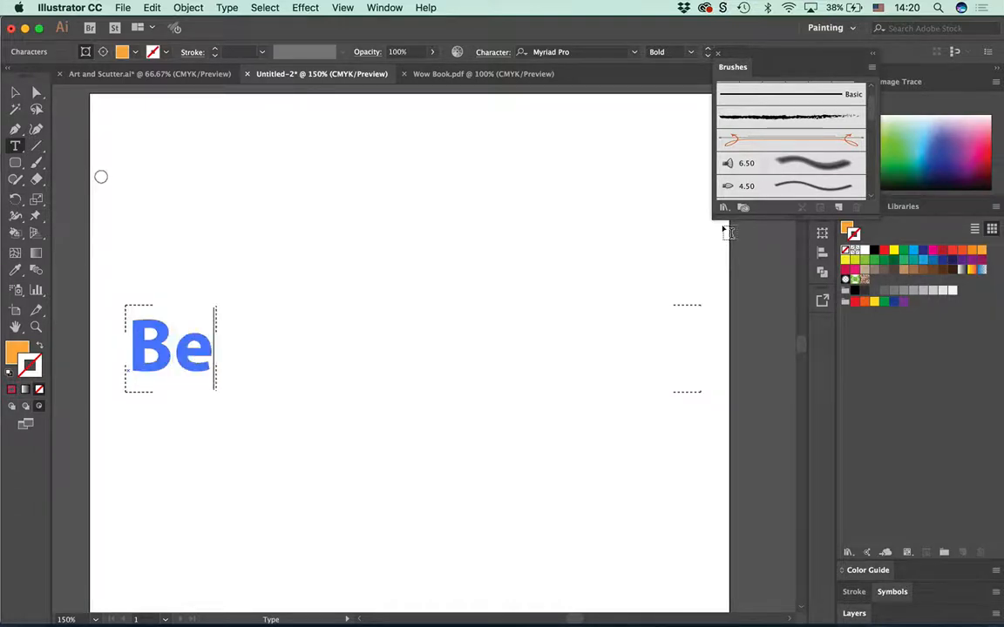
key(BackSpace)
text(ru)
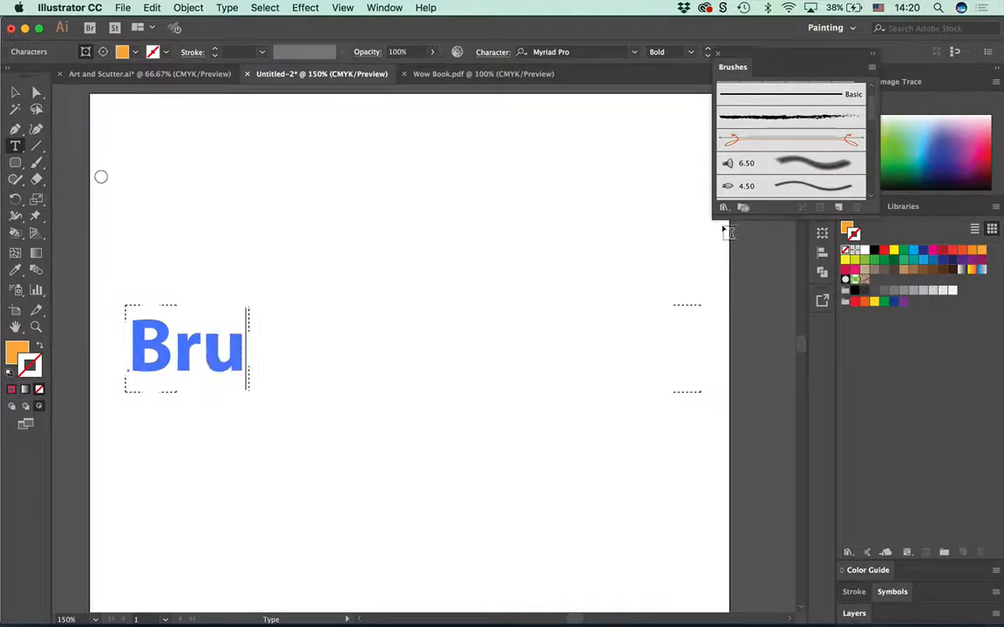
text(shes W)
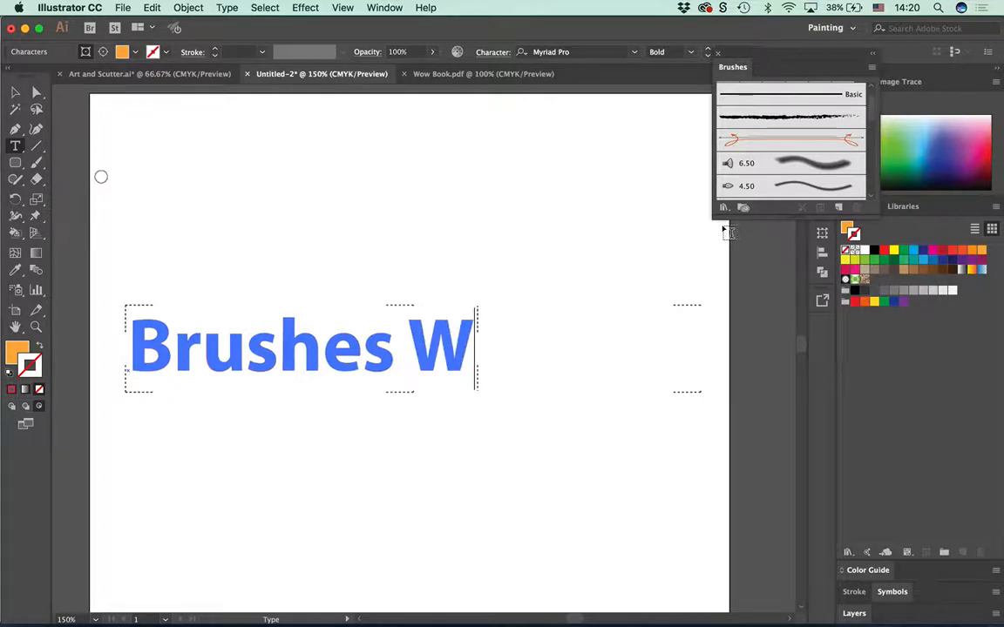
text(ow!)
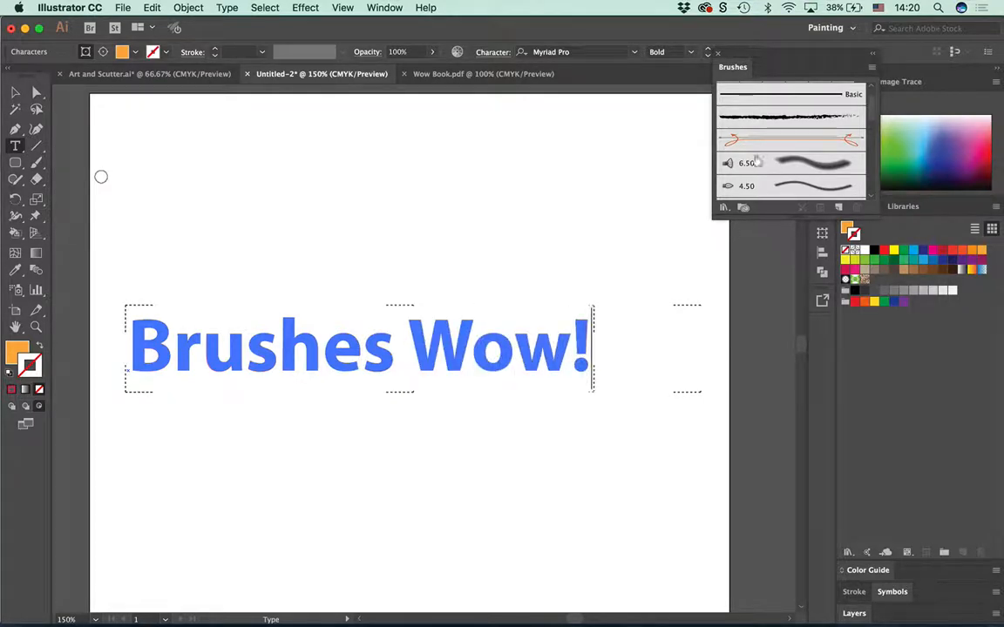
click(16, 92)
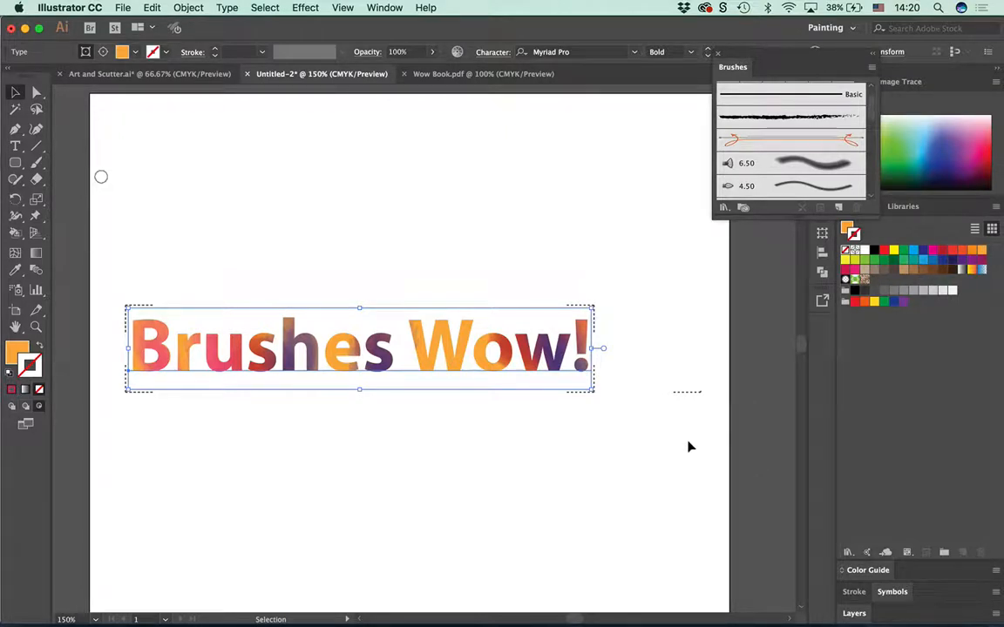
Step: Leave Draw Inside mode and move the whole clipped lettering up near the artboard's upper edge
click(665, 430)
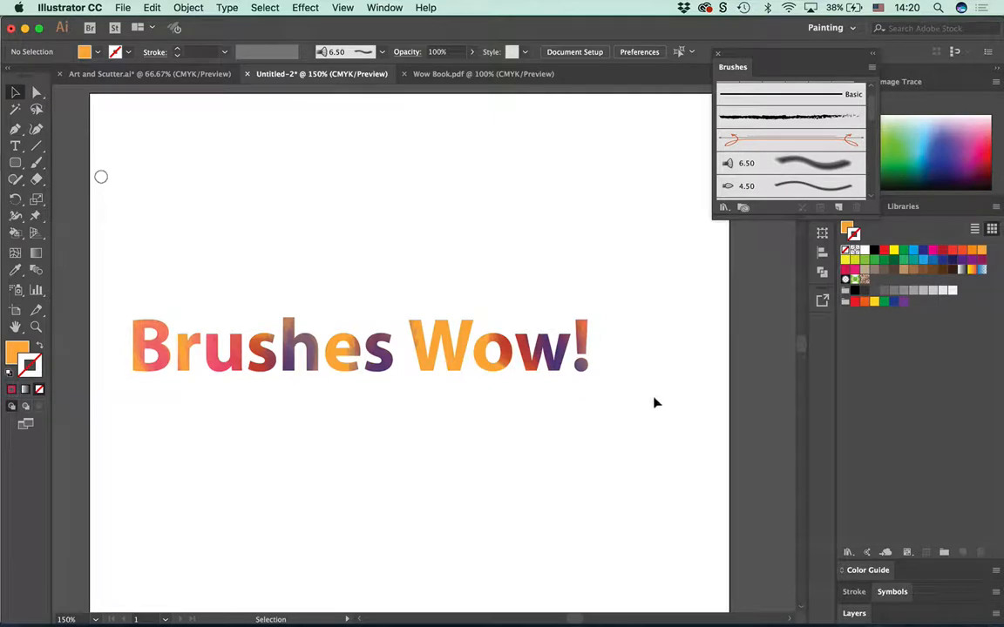
click(553, 358)
mouse_move(549, 359)
mouse_down()
mouse_move(558, 238)
mouse_move(579, 218)
mouse_up()
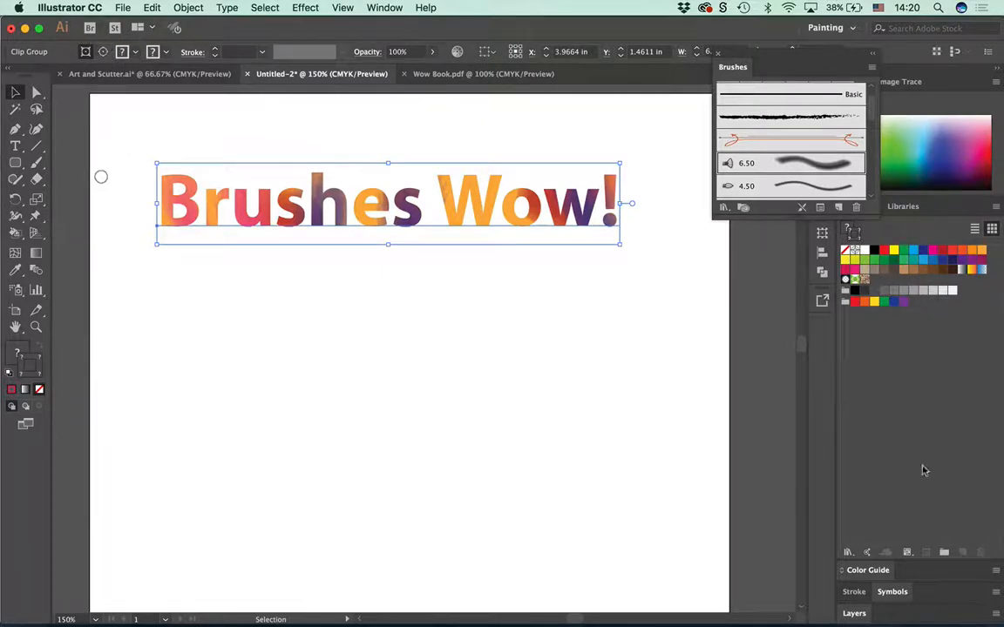
Step: Undock the Layers panel, expand it and place it beside the lettering at the artboard's edge
mouse_move(854, 613)
mouse_down()
mouse_move(620, 103)
mouse_move(682, 90)
mouse_up()
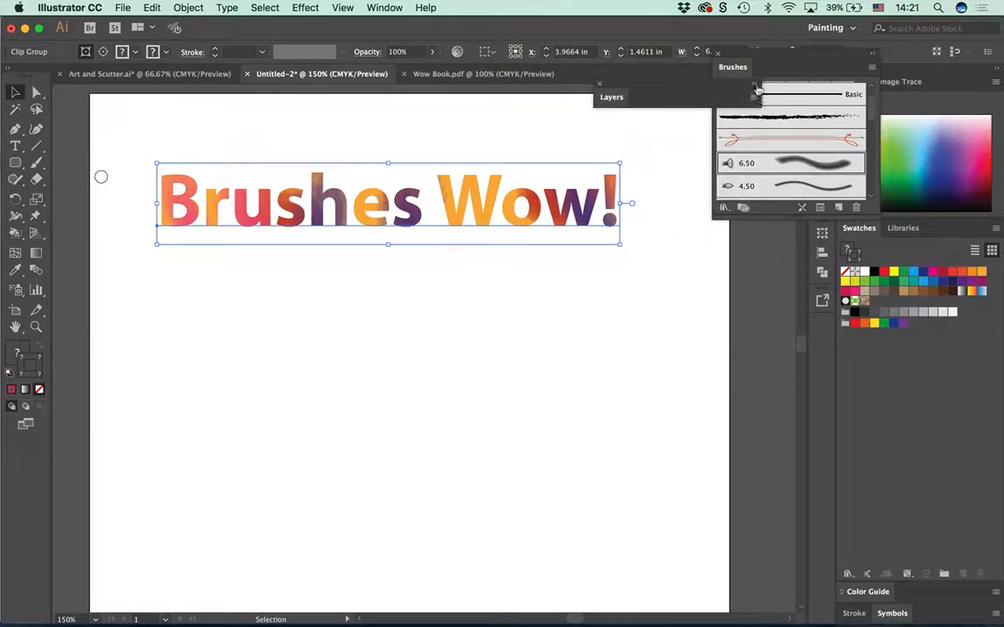
double_click(682, 89)
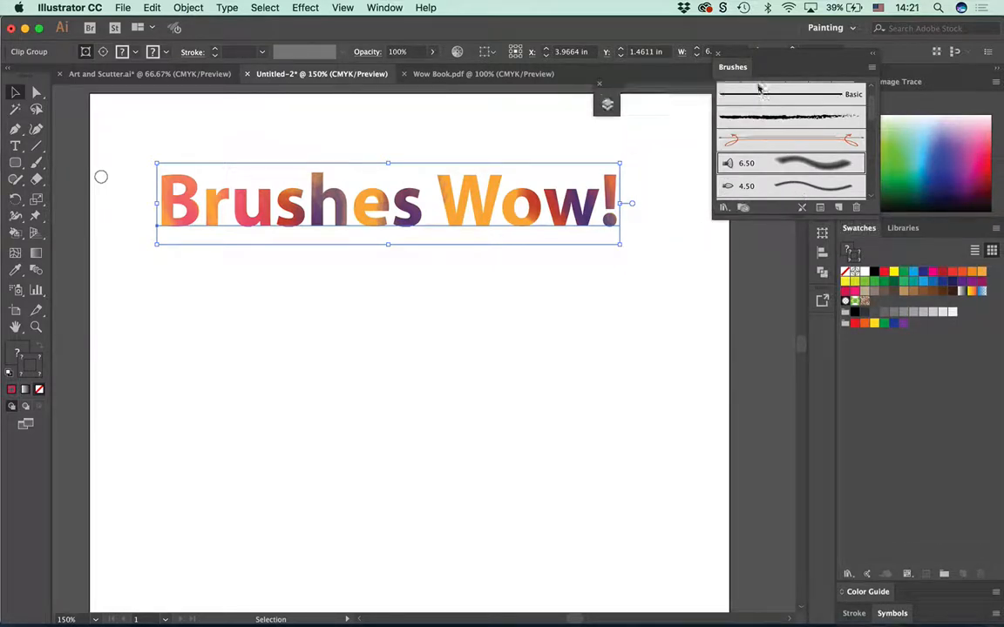
click(608, 105)
mouse_move(444, 101)
mouse_down()
mouse_move(671, 159)
mouse_move(671, 149)
mouse_up()
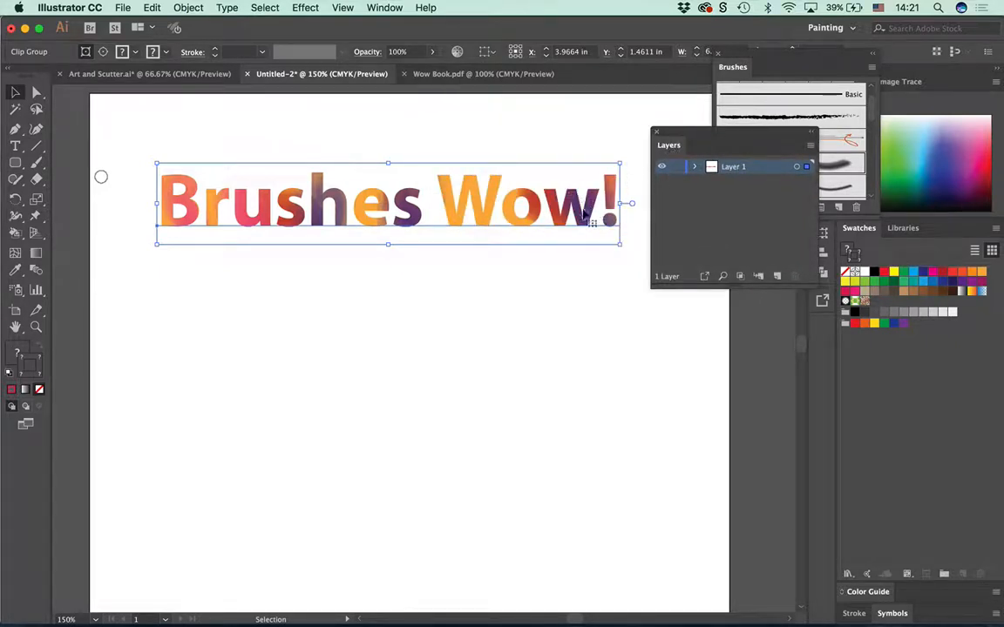
Step: Expand Layer 1 and its clip group, lengthen the layer list to fit every entry, and target the text object inside the group
click(695, 167)
click(712, 182)
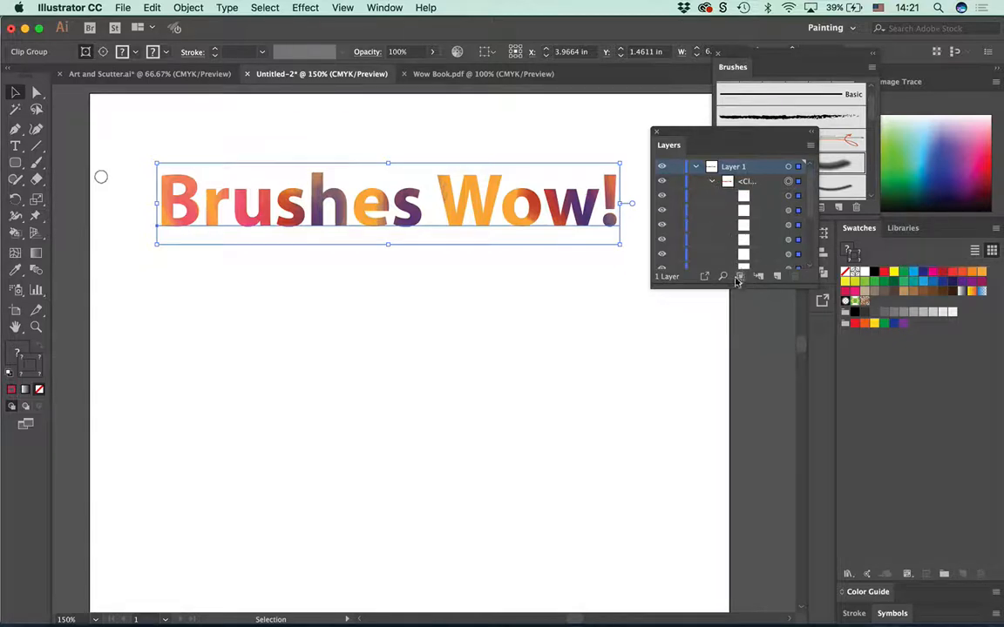
drag(743, 285, 743, 568)
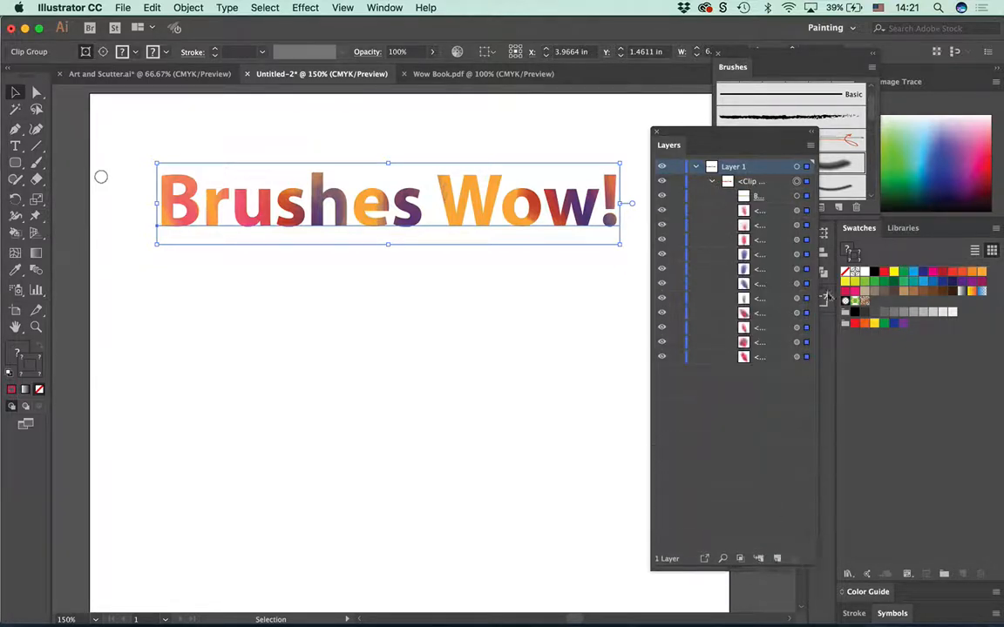
click(796, 195)
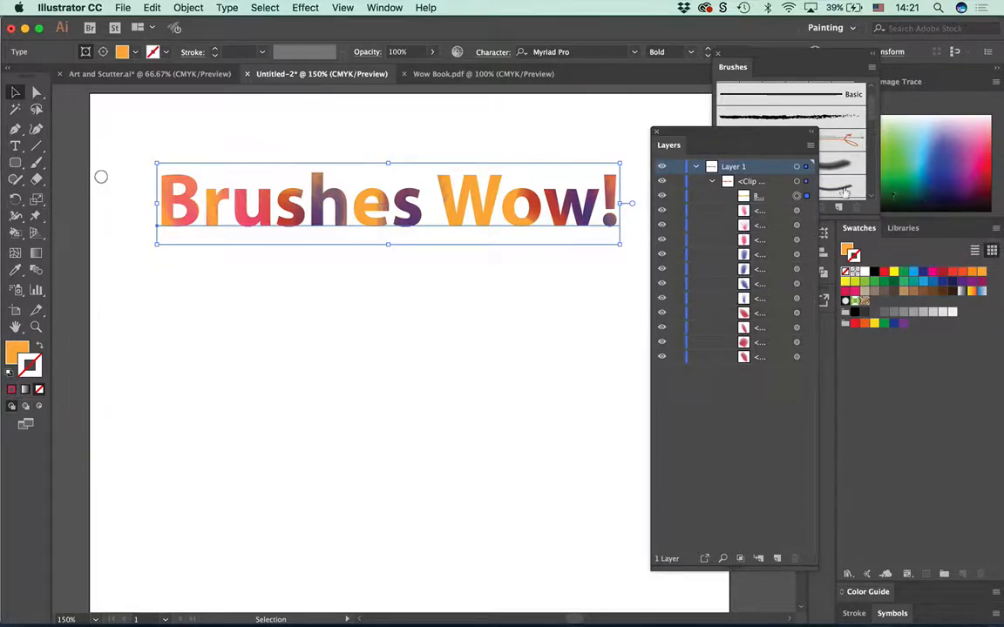
Step: Group the brush strokes inside the "Brushes Wow!" clipping mask and lock that group
click(104, 52)
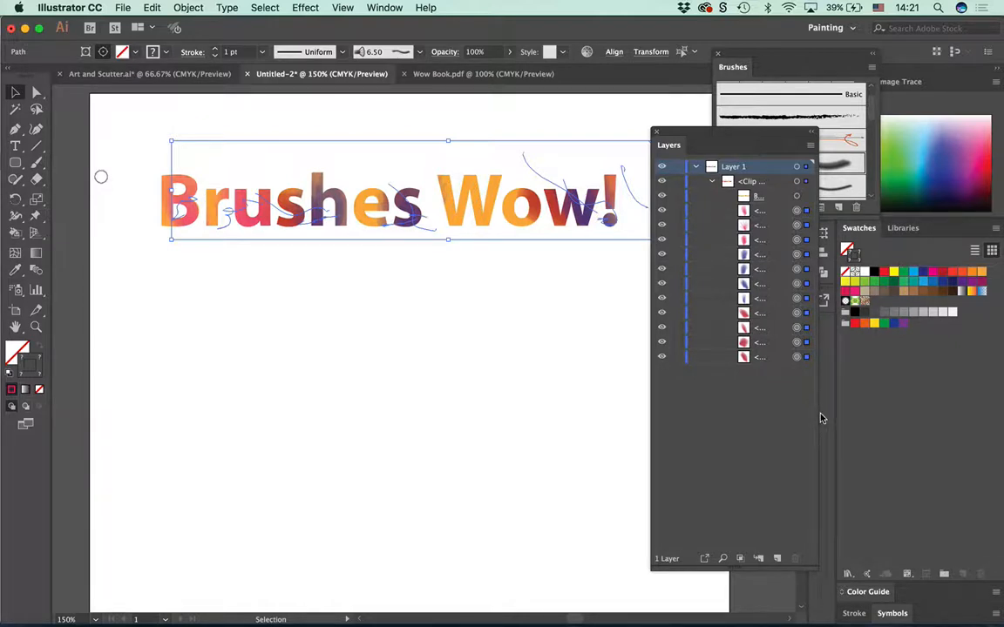
click(186, 7)
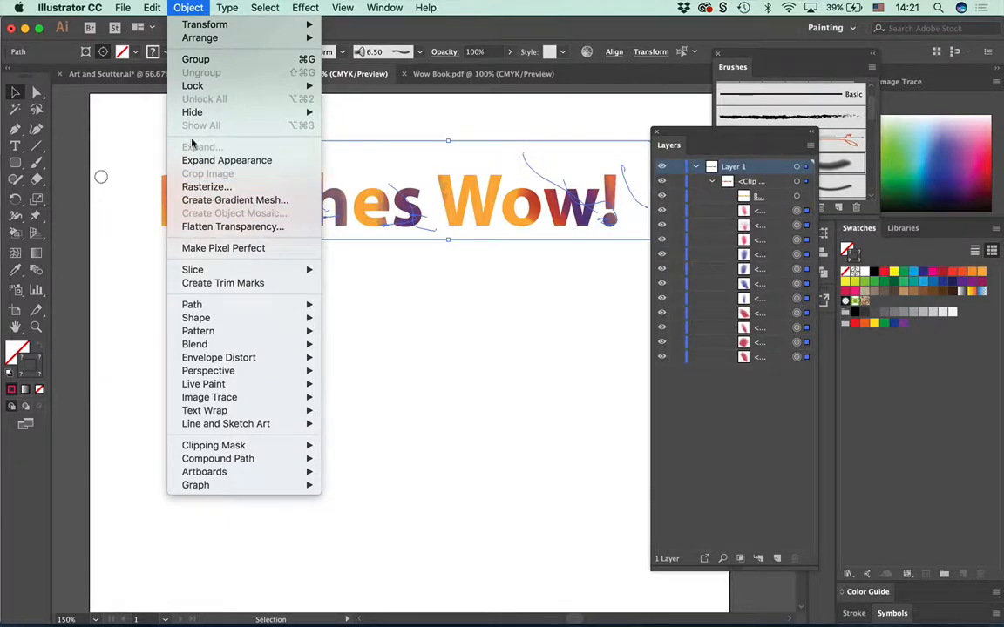
click(165, 58)
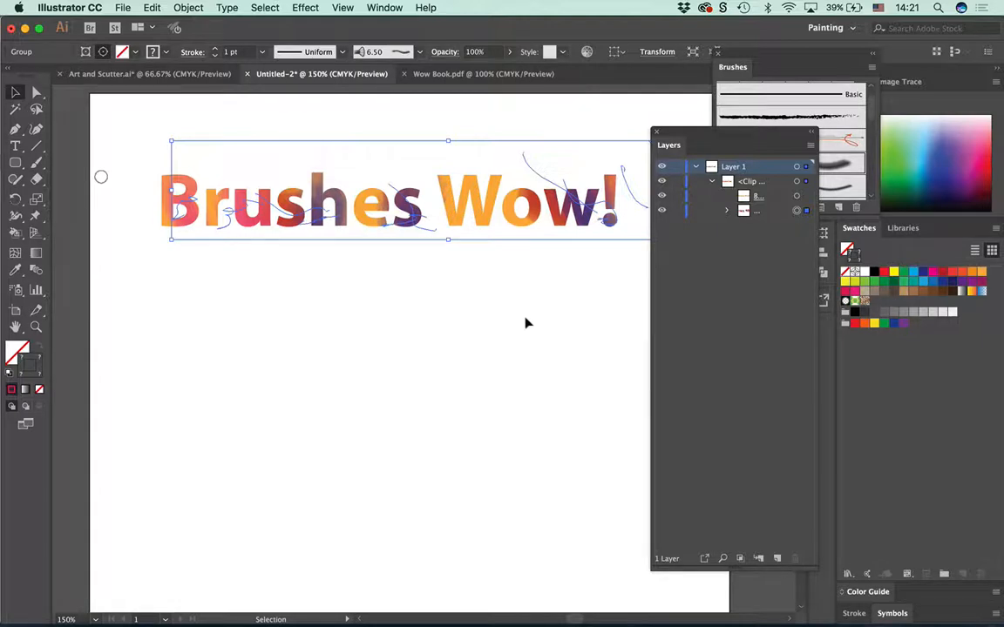
click(676, 210)
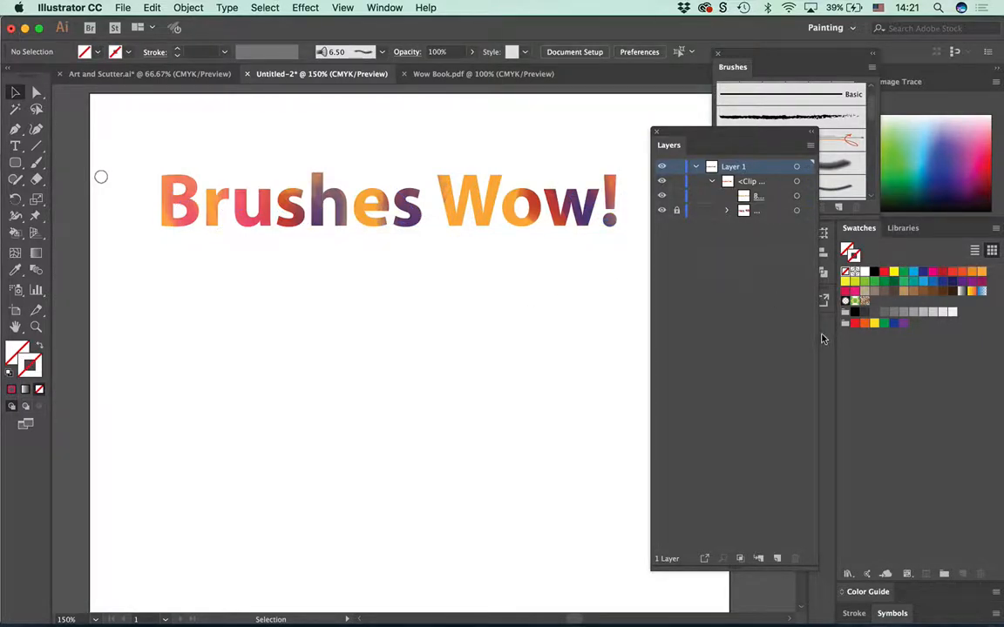
Step: Select the "Brushes Wow!" clipping text, switch to Draw Inside mode for it and deselect it
click(797, 197)
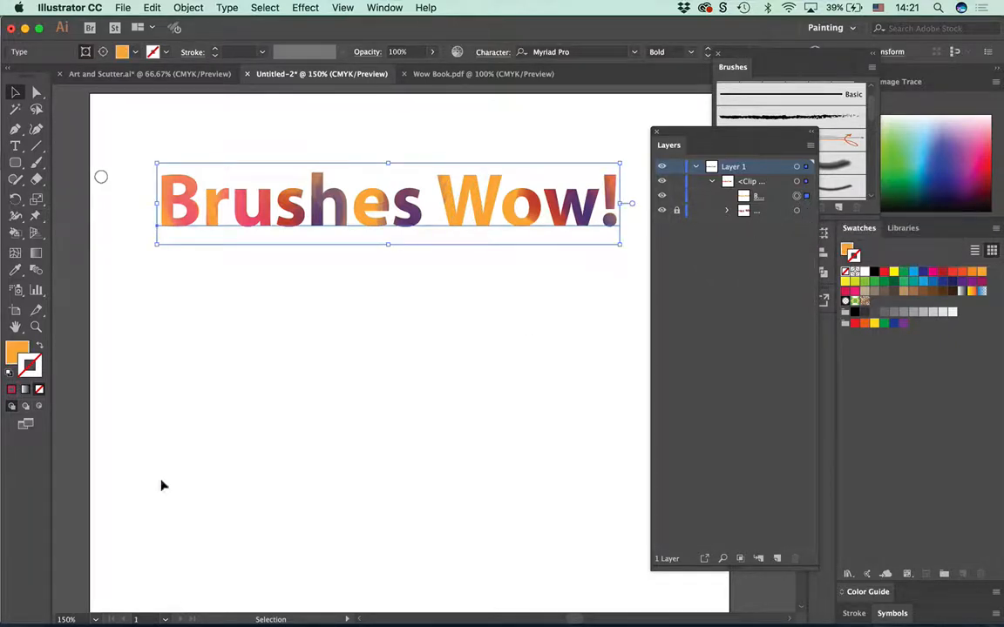
click(40, 407)
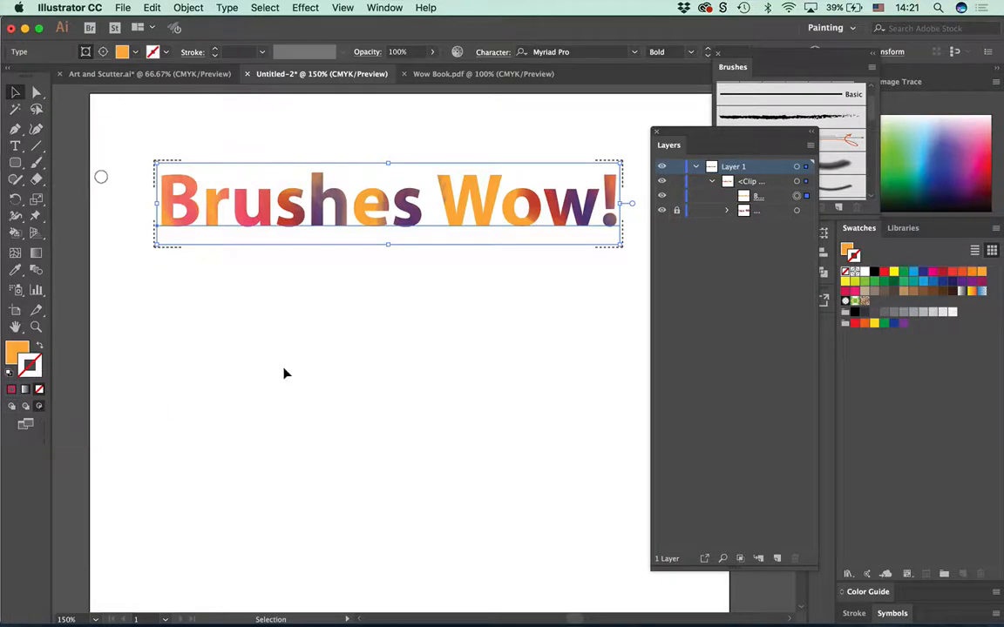
click(332, 419)
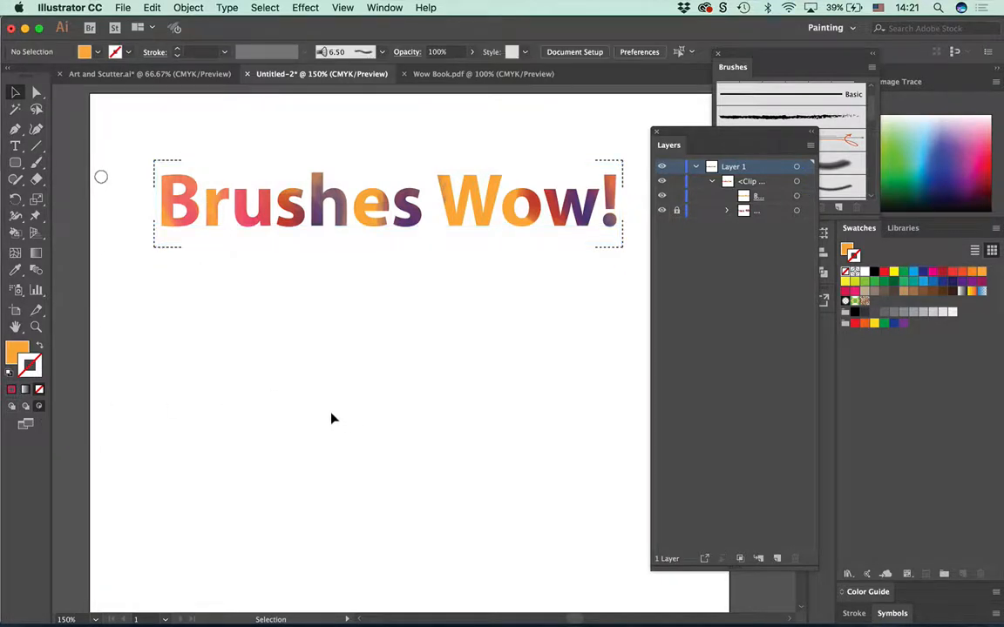
Step: Set the drawing colours to no fill with a green stroke and choose the soft 6.50 bristle brush
click(39, 346)
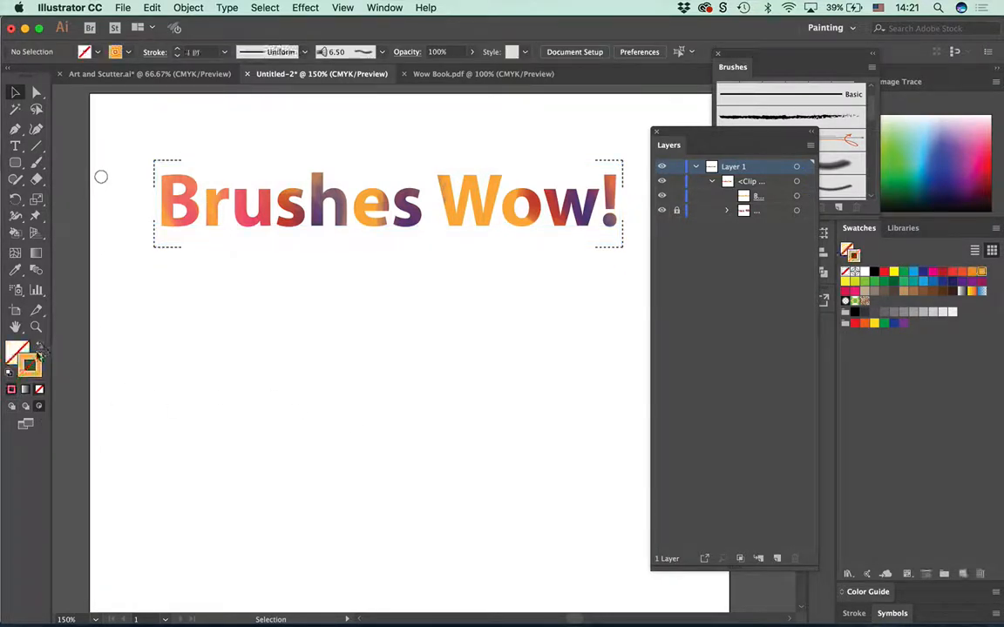
click(904, 281)
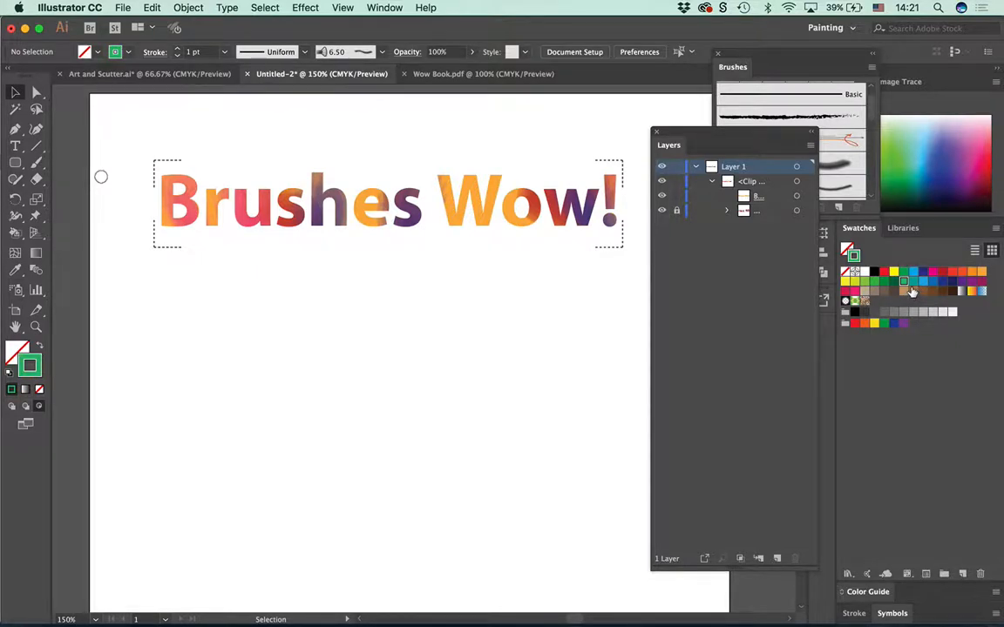
click(835, 163)
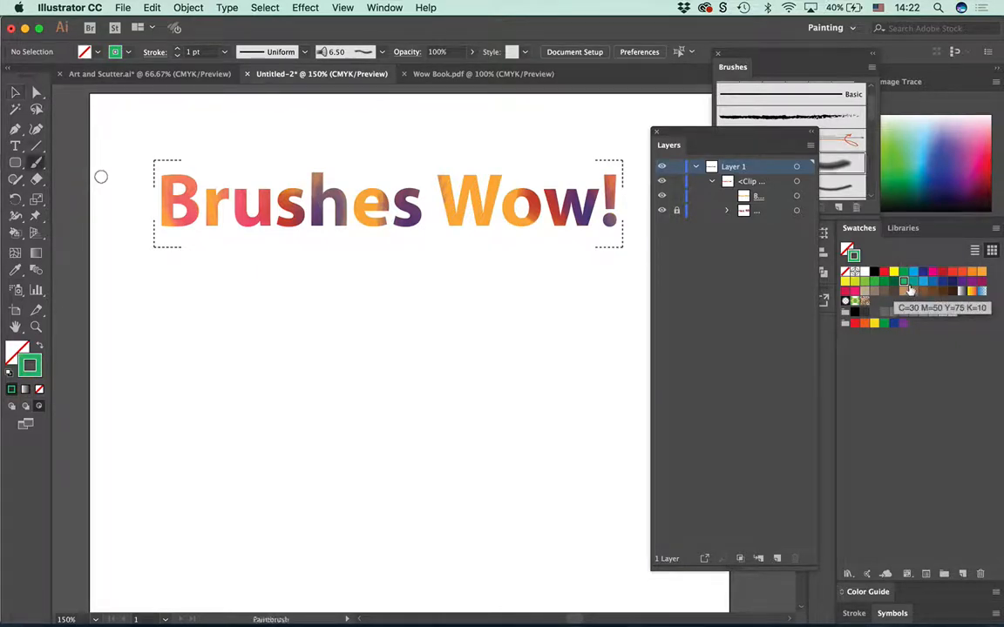
Step: Paint several short green Paintbrush strokes inside the lettering over the W, o, B, r and u
key(b)
mouse_move(453, 205)
mouse_down()
mouse_move(479, 178)
mouse_move(485, 223)
mouse_up()
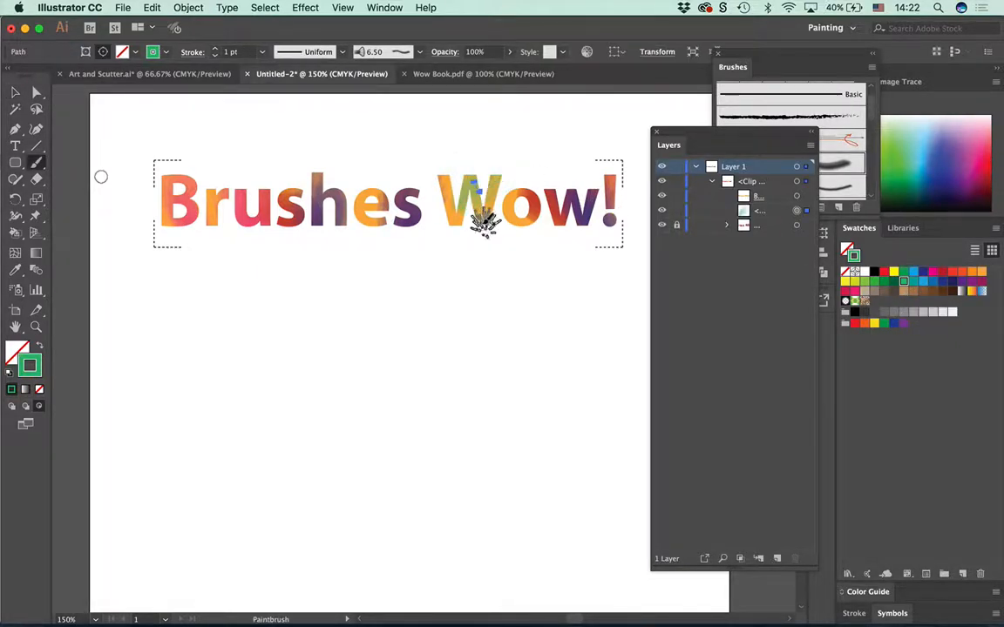
key(super+z)
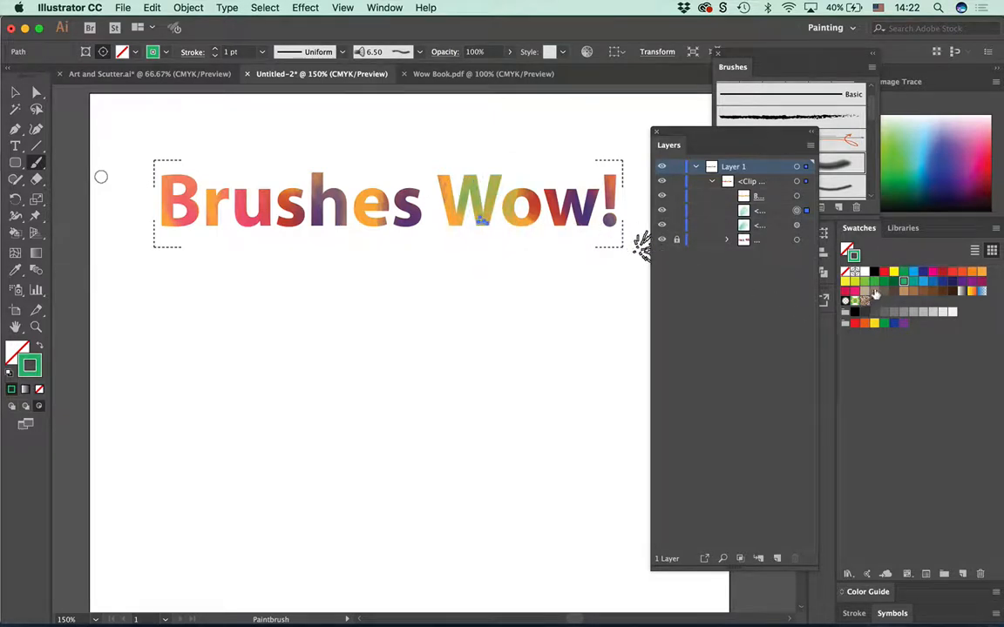
drag(444, 217, 449, 219)
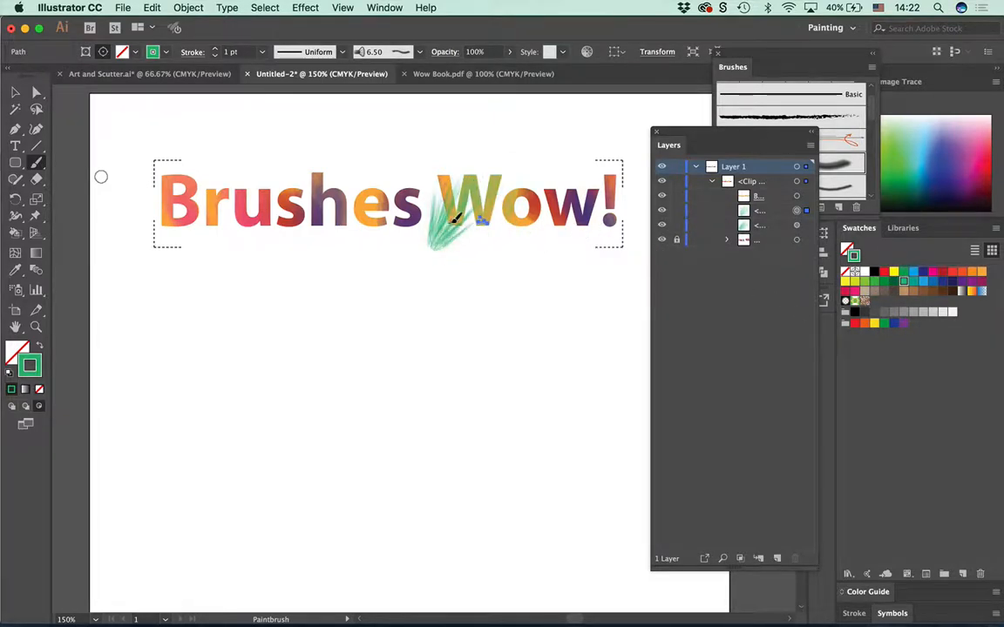
drag(276, 197, 262, 192)
mouse_move(212, 215)
mouse_down()
mouse_move(212, 224)
mouse_move(169, 231)
mouse_move(167, 208)
mouse_up()
drag(551, 220, 524, 212)
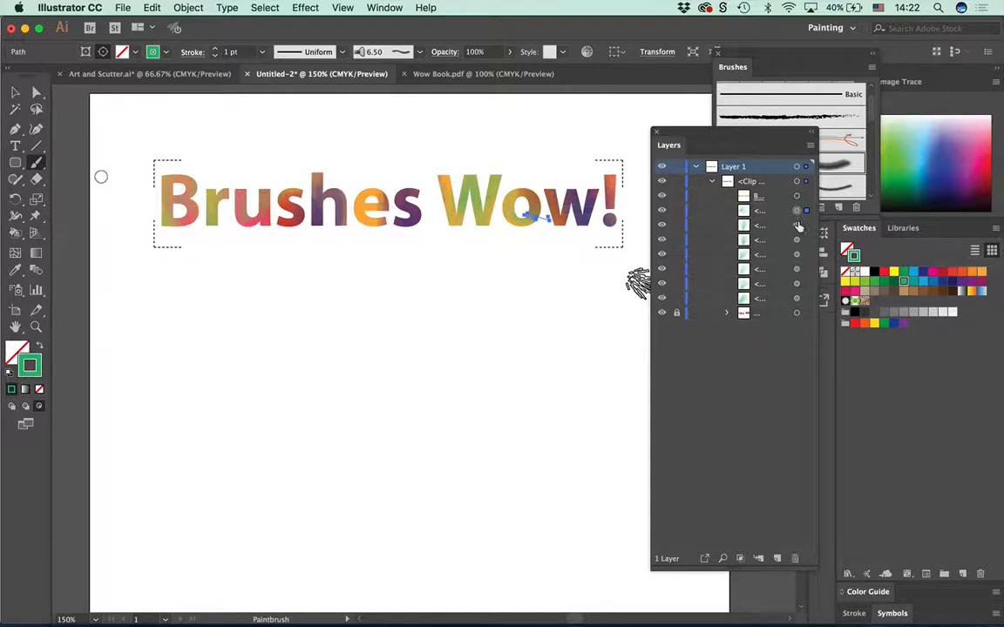
Step: Select all the green strokes inside the clipping mask, group them and clear the selection
click(796, 225)
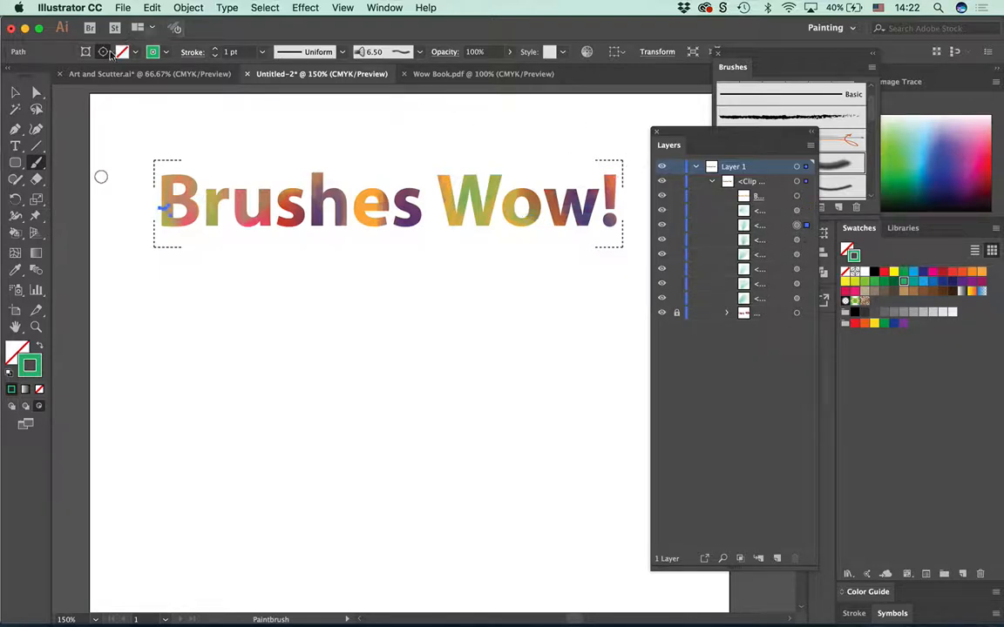
click(86, 52)
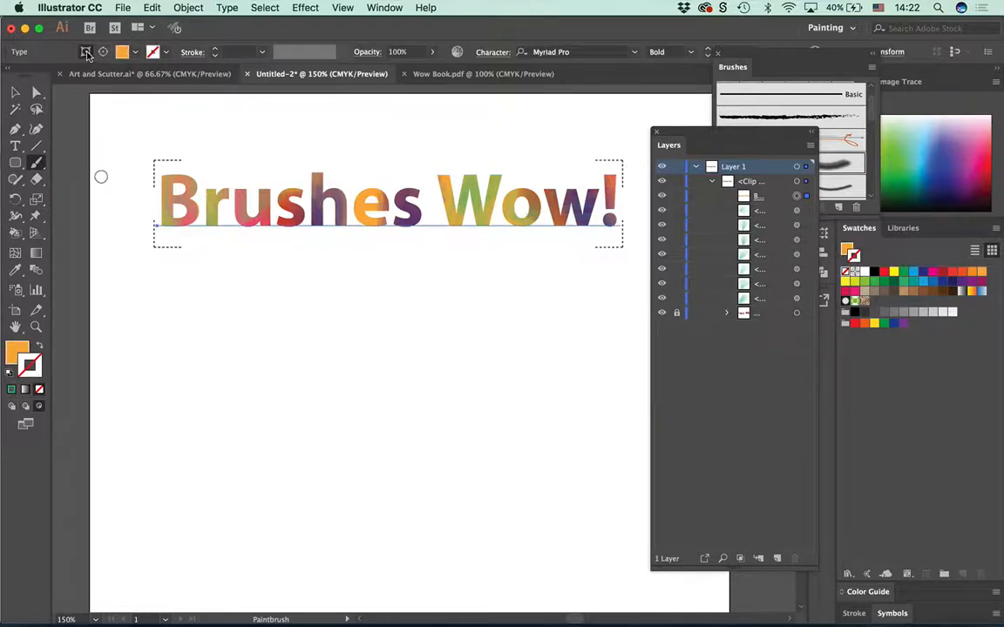
click(104, 52)
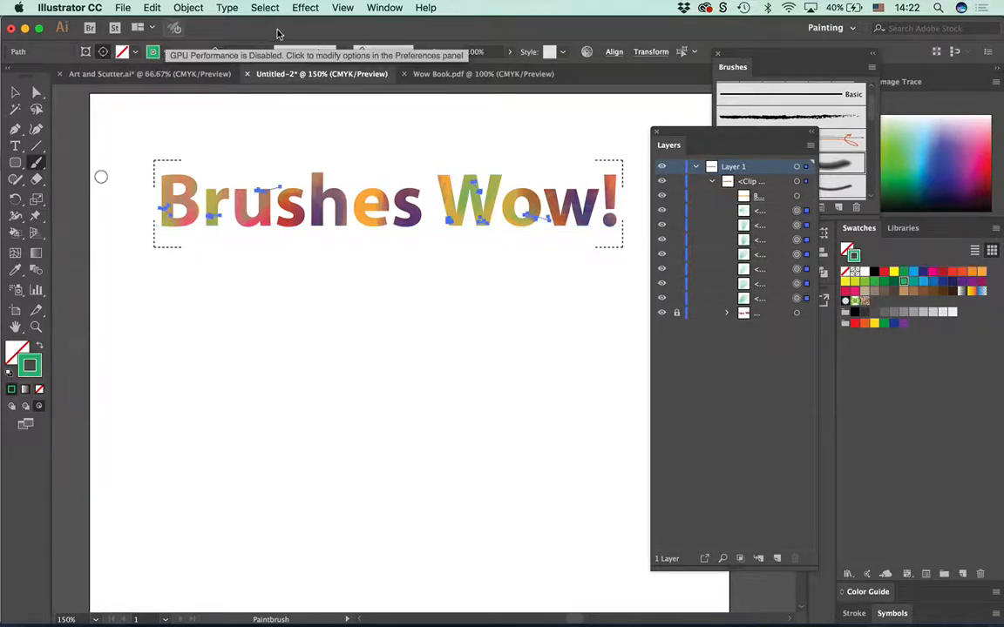
key(super+g)
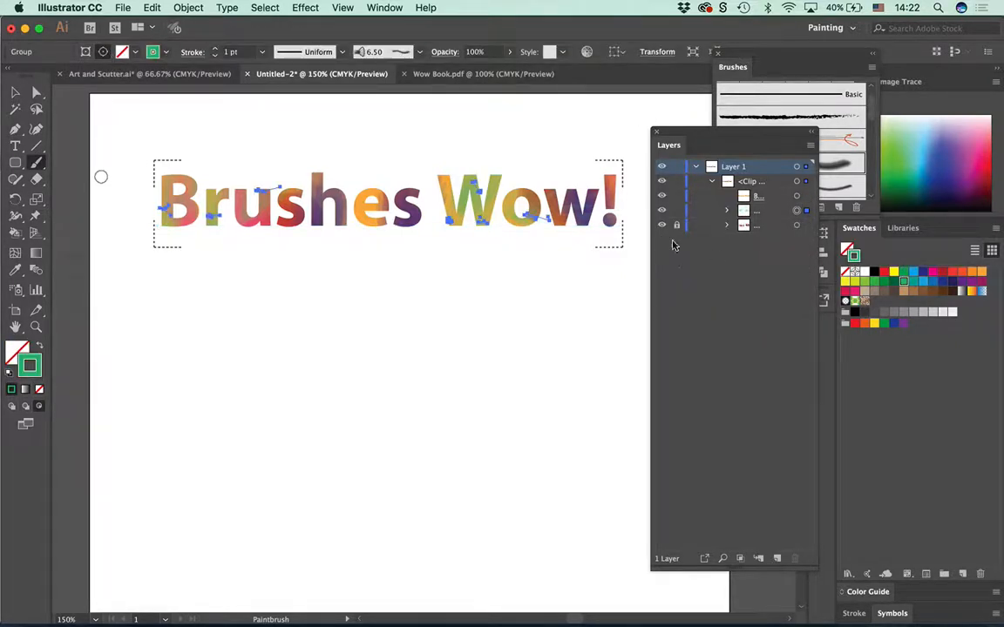
key(super+shift+a)
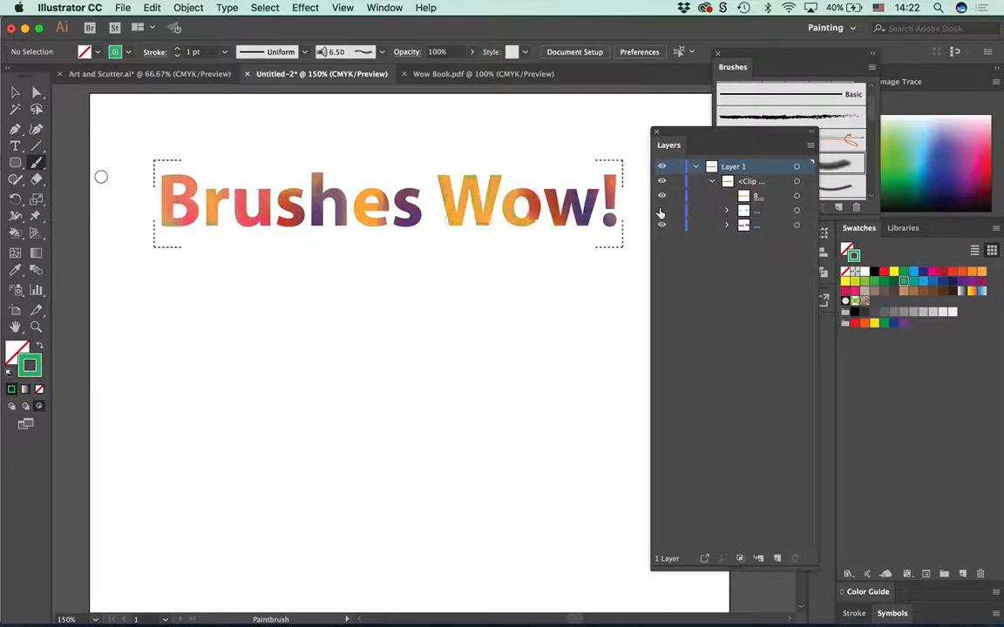
Step: Compare the lettering with the green stroke group and the original stroke group each hidden and shown
click(662, 225)
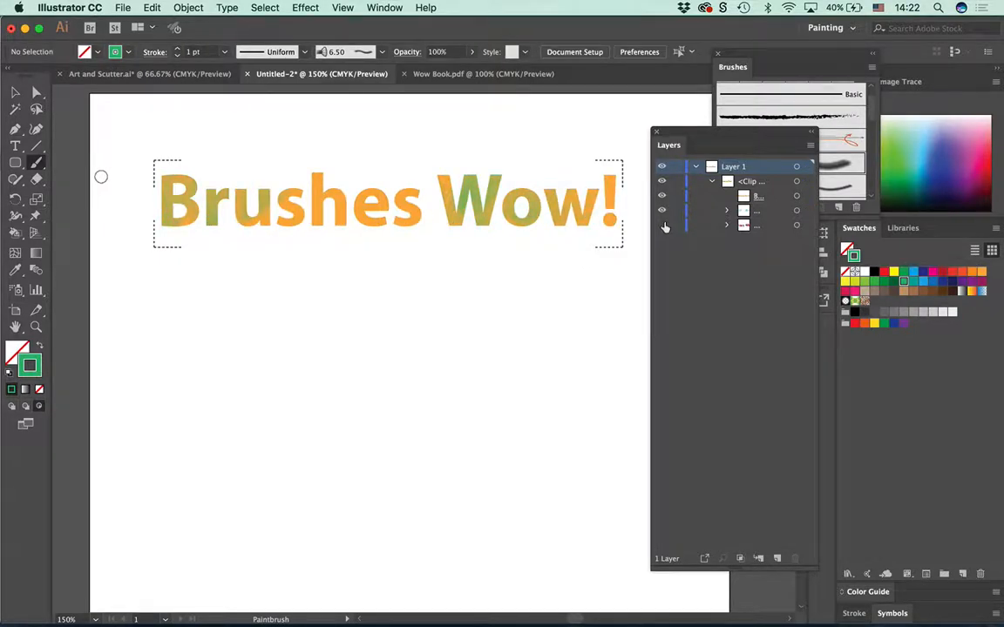
click(663, 225)
click(661, 210)
click(662, 224)
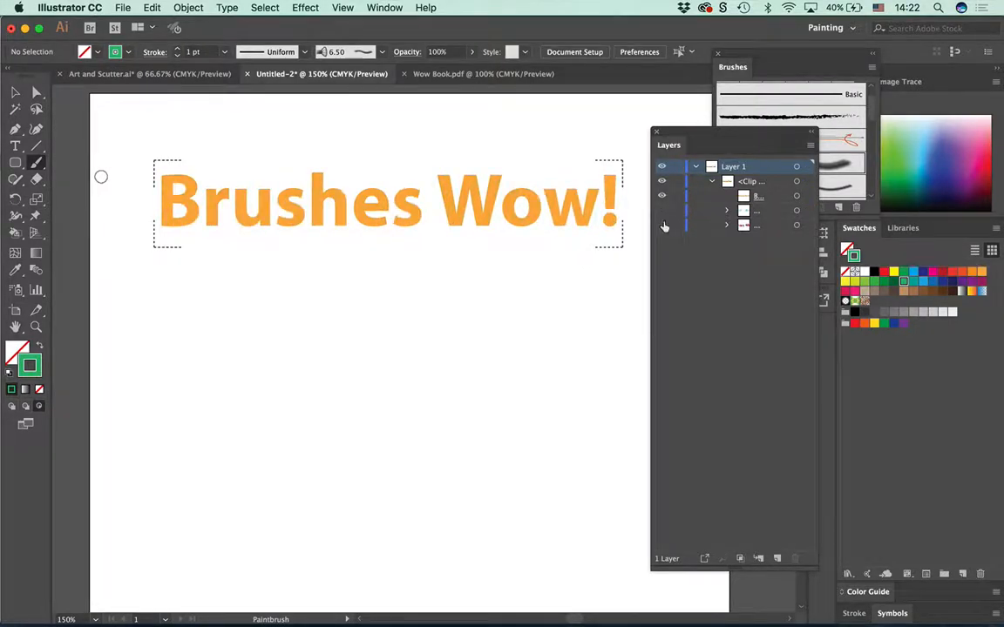
click(662, 224)
click(661, 210)
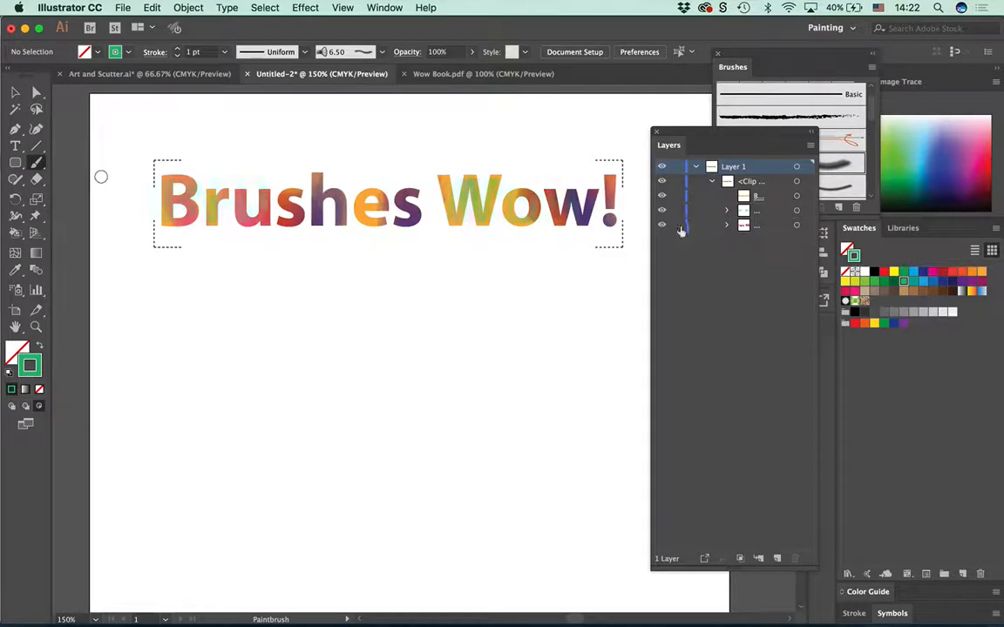
Step: Give the "Brushes Wow!" clipping text a 1 pt black outline and deselect it
click(797, 196)
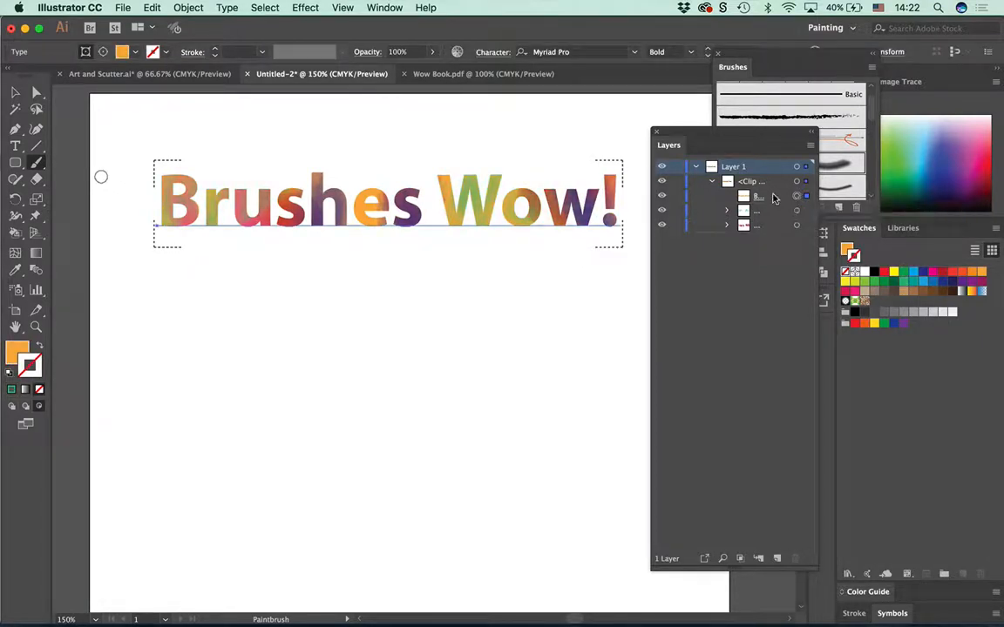
click(874, 271)
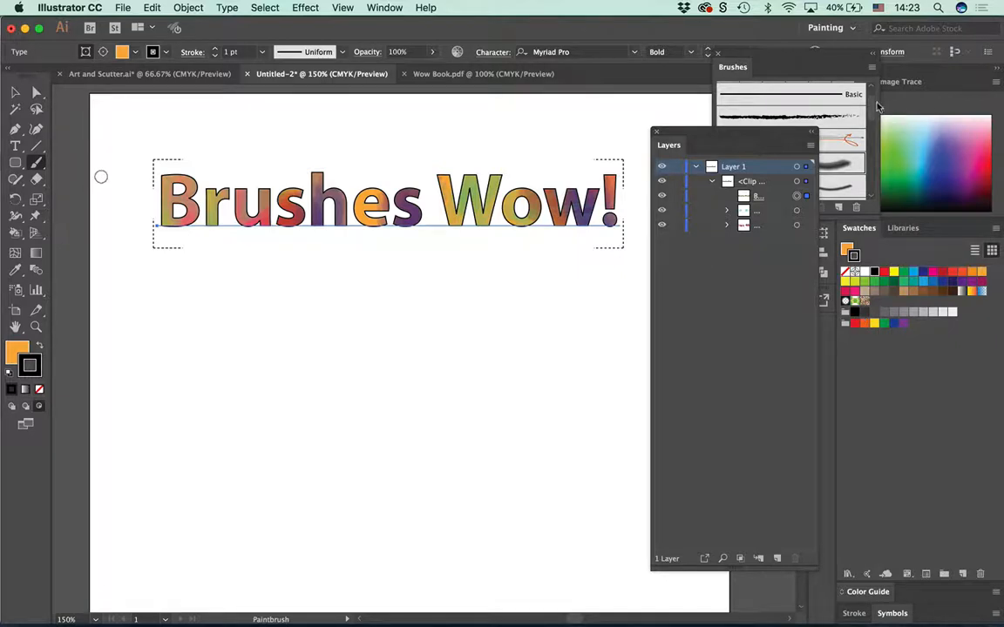
click(15, 91)
click(427, 336)
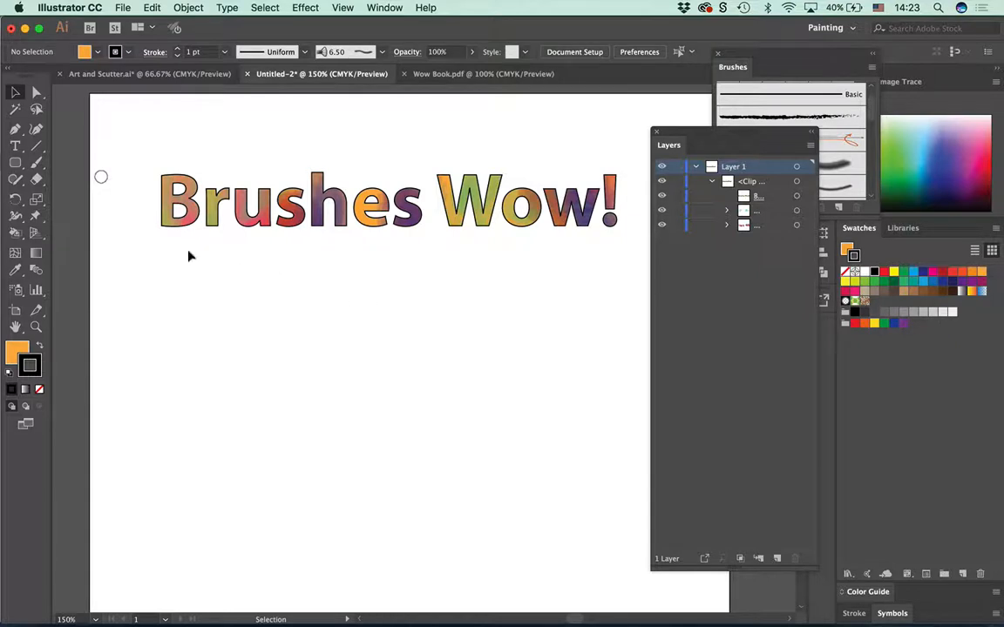
Step: Draw an orange star with a black outline and about 19 points centred below the "Brushes Wow!" lettering
click(14, 163)
drag(15, 163, 70, 234)
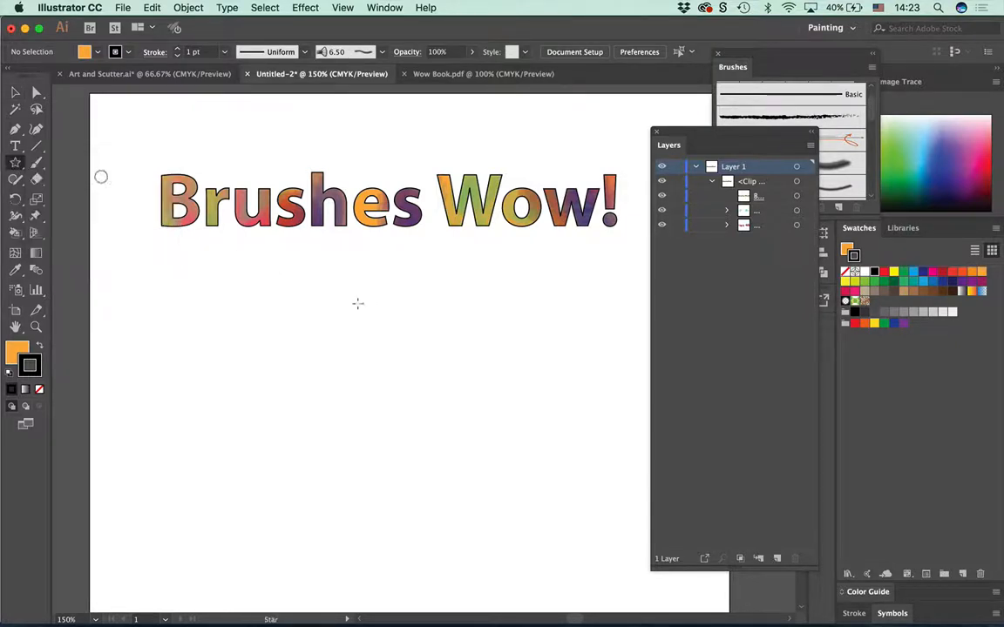
drag(383, 336, 471, 355)
key(Up)
key(Up)
key(Up)
key(Up)
key(Up)
key(Up)
key(Up)
key(Up)
key(Up)
key(Up)
key(Up)
key(Up)
key(Up)
key(Up)
key(Up)
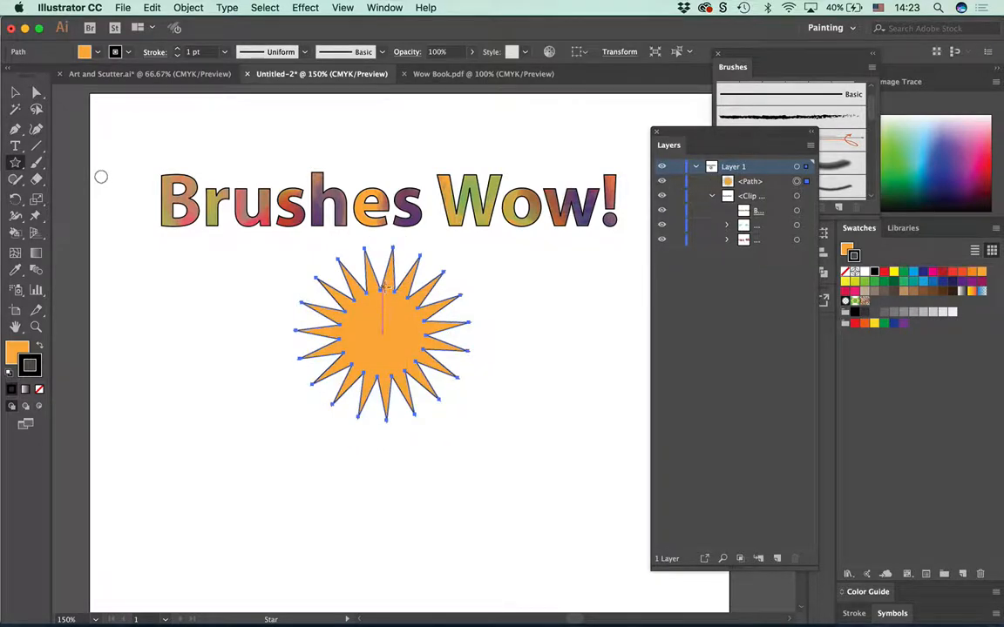
Step: Switch to Draw Inside mode for the orange star and deselect the star
key(v)
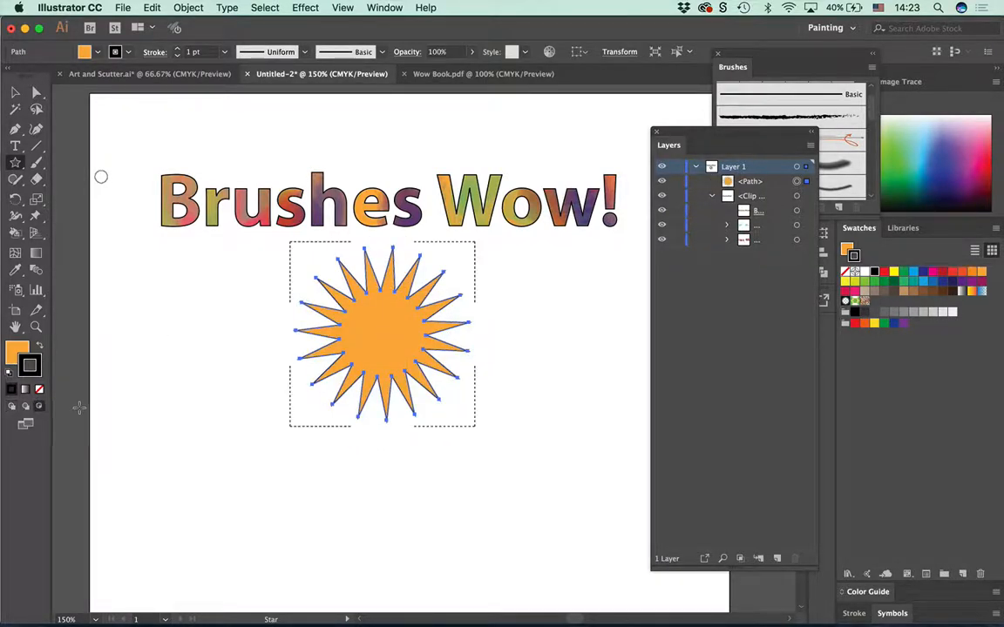
click(15, 93)
click(182, 288)
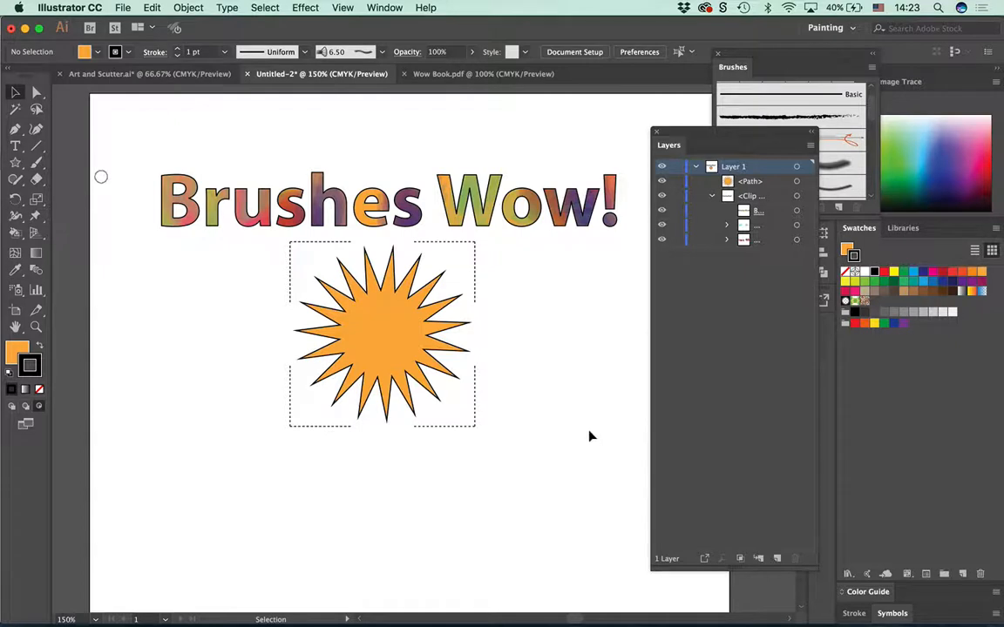
click(35, 163)
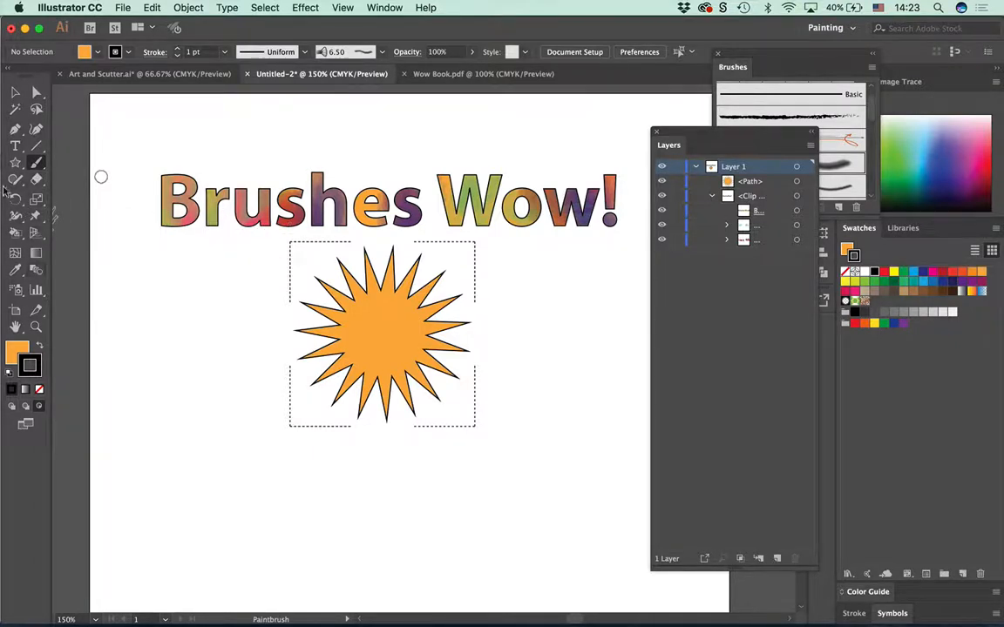
Step: Create an area text frame over the orange star and set its font size to 10 pt
click(17, 146)
drag(299, 256, 480, 409)
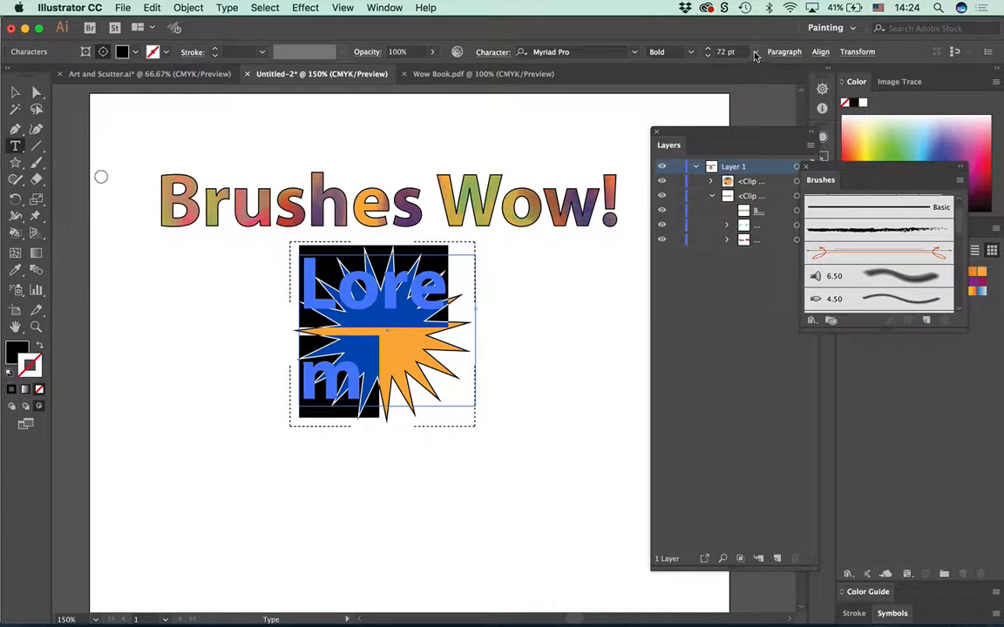
click(754, 52)
click(775, 147)
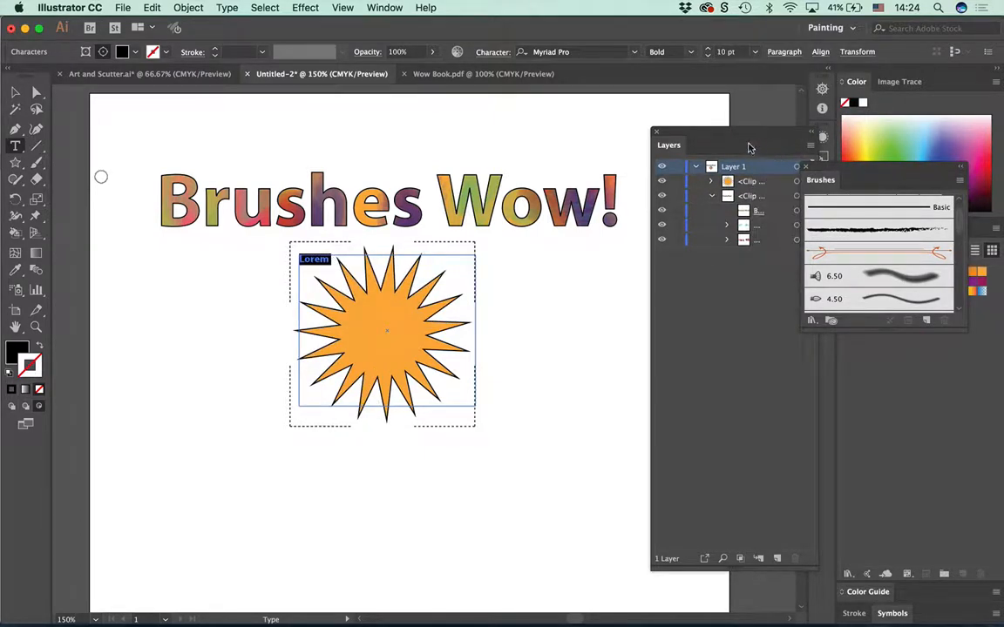
Step: Fill the text frame inside the star with placeholder text and deselect it
click(226, 7)
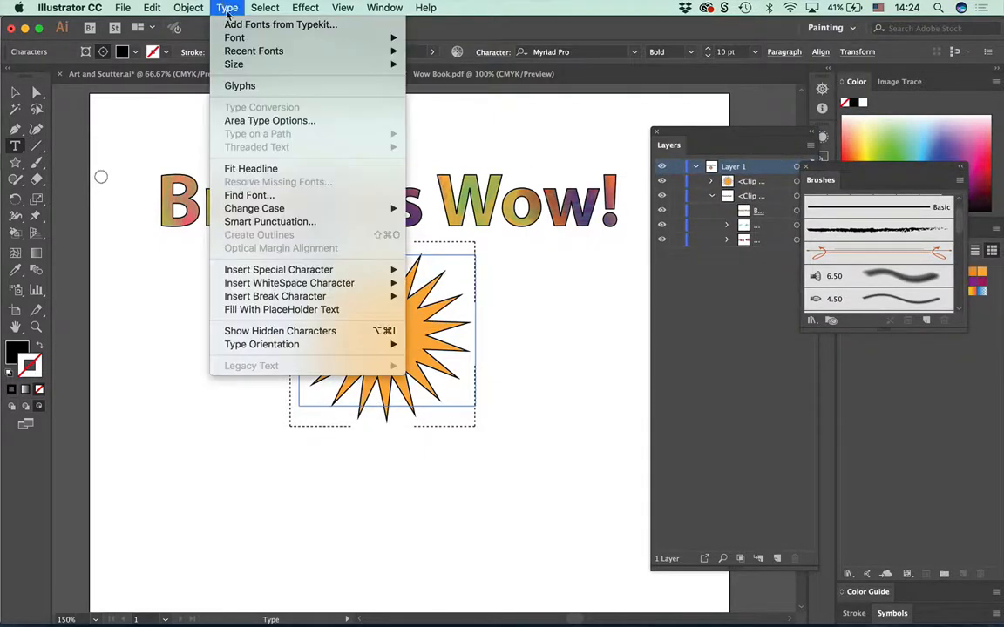
click(278, 309)
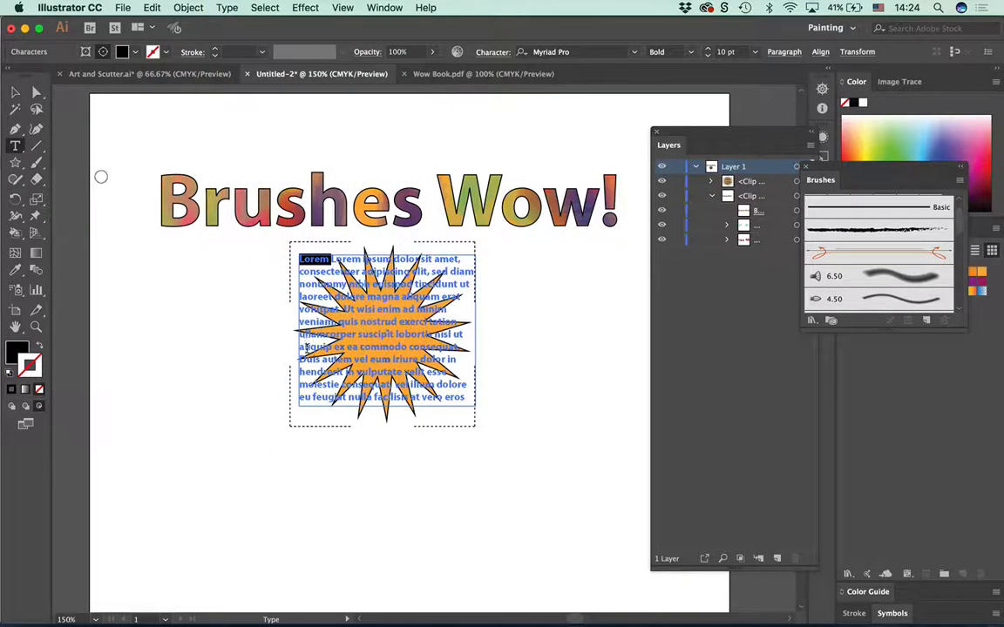
click(15, 91)
click(244, 293)
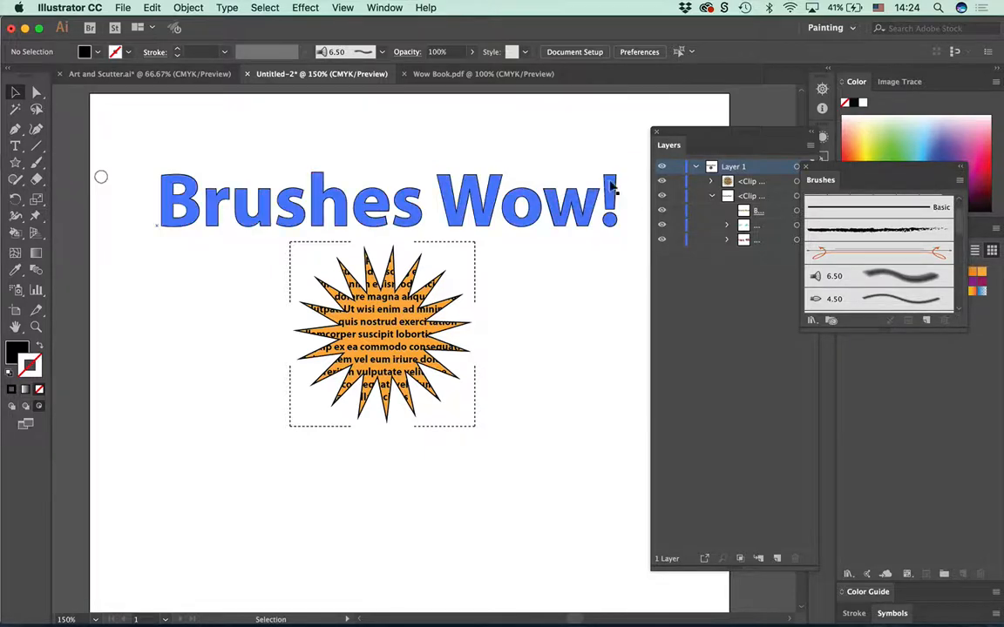
Step: Paint pink strokes with the 6.50 bristle brush across the orange star in Draw Inside mode and deselect the last stroke
click(36, 166)
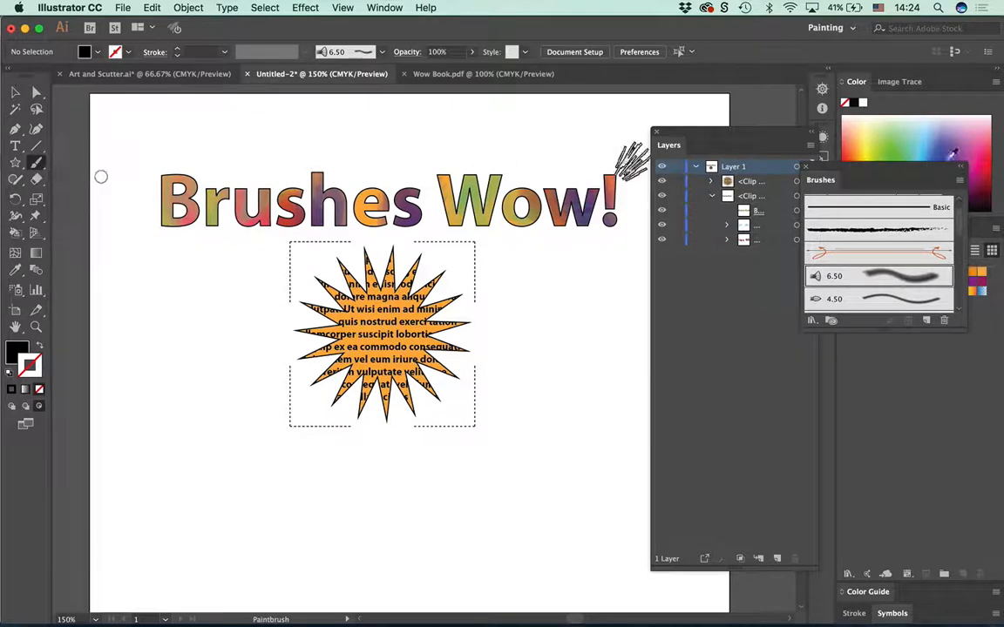
click(856, 147)
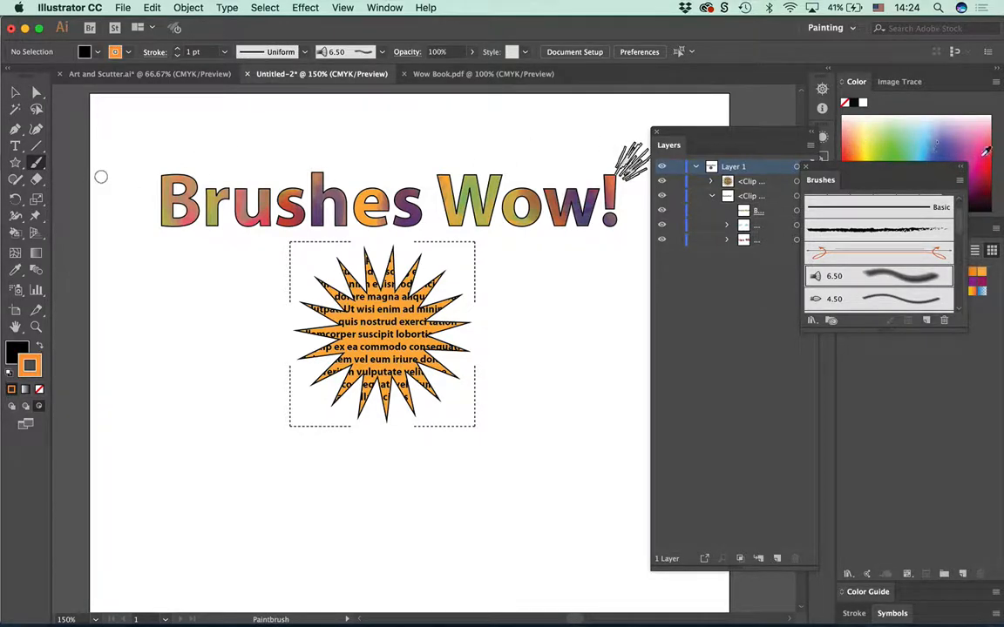
click(887, 135)
mouse_move(362, 261)
mouse_down()
mouse_move(383, 279)
mouse_move(399, 321)
mouse_up()
drag(427, 300, 454, 349)
mouse_move(340, 375)
mouse_down()
mouse_move(305, 340)
mouse_move(361, 231)
mouse_up()
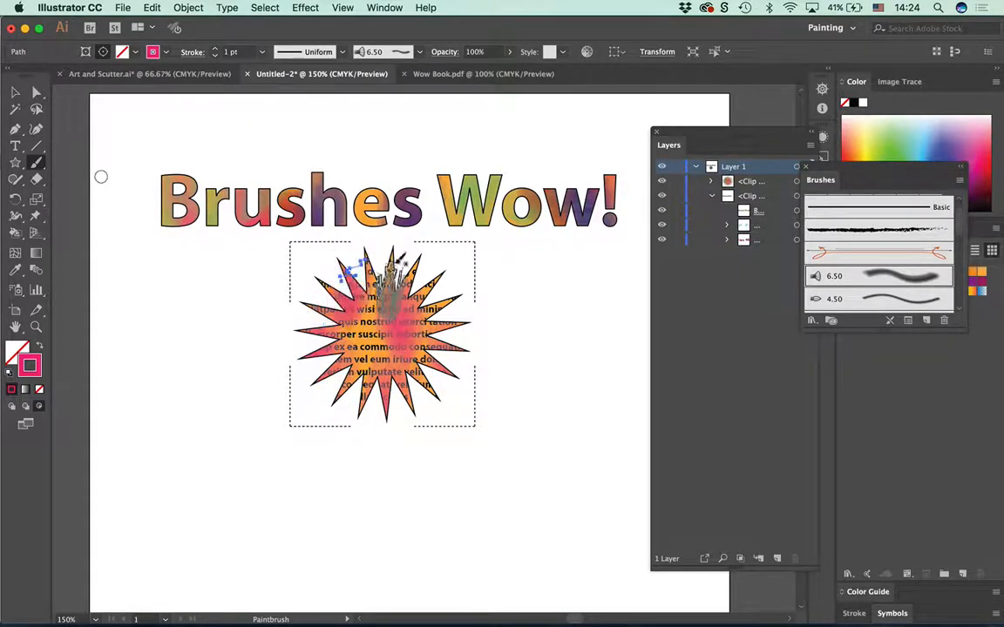
drag(344, 279, 392, 225)
drag(335, 357, 362, 318)
click(15, 91)
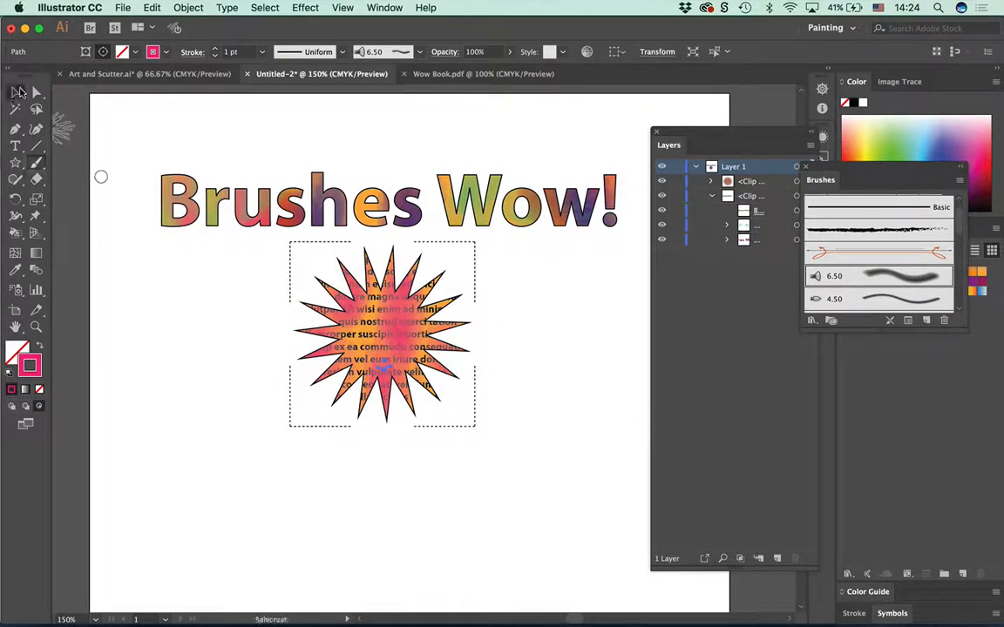
click(197, 316)
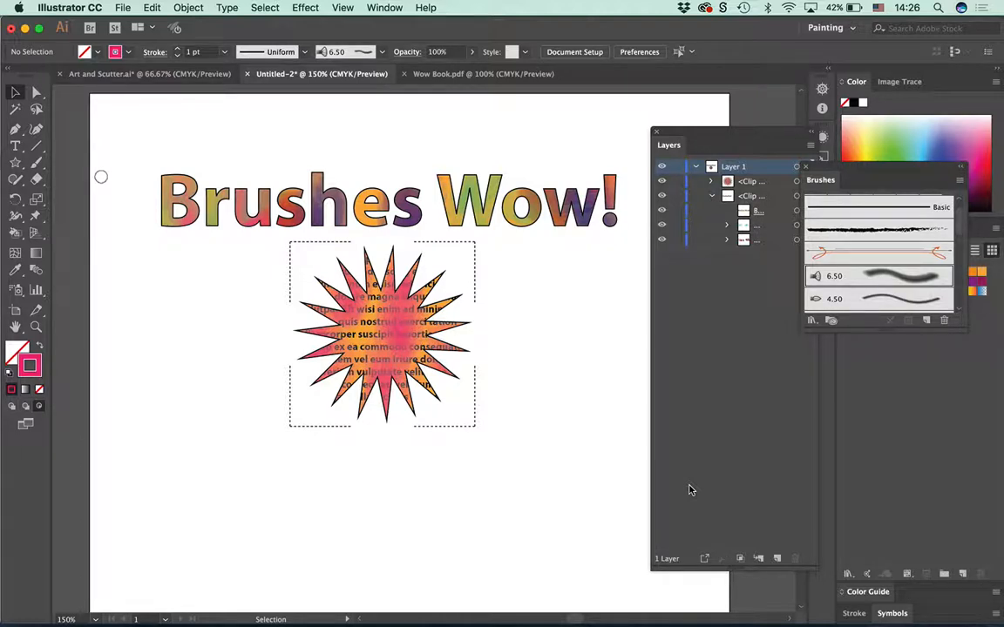
Step: Move the "Brushes Wow!" lettering slightly upward and deselect it
click(152, 7)
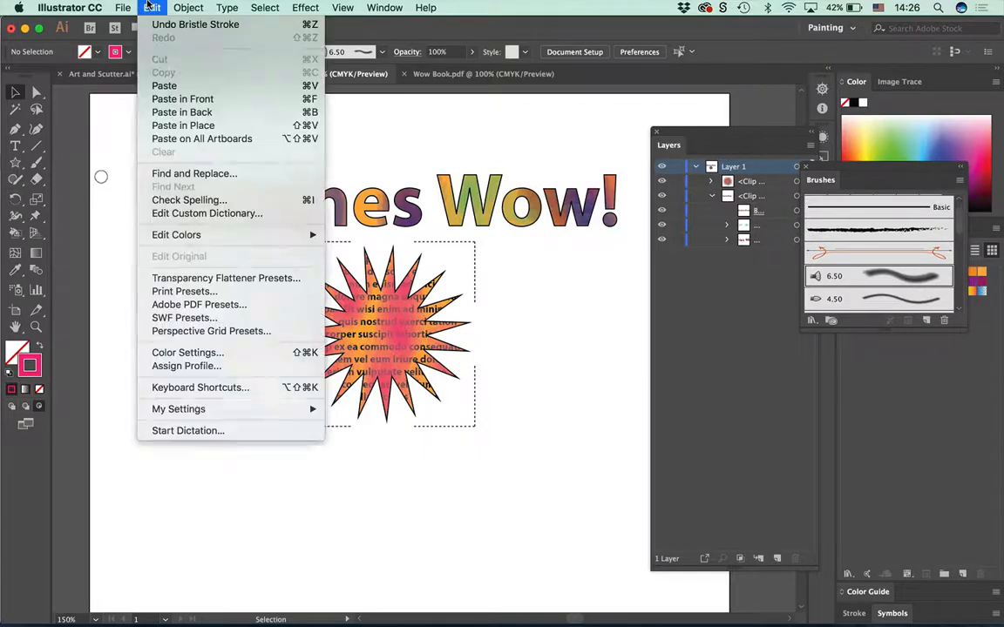
click(115, 135)
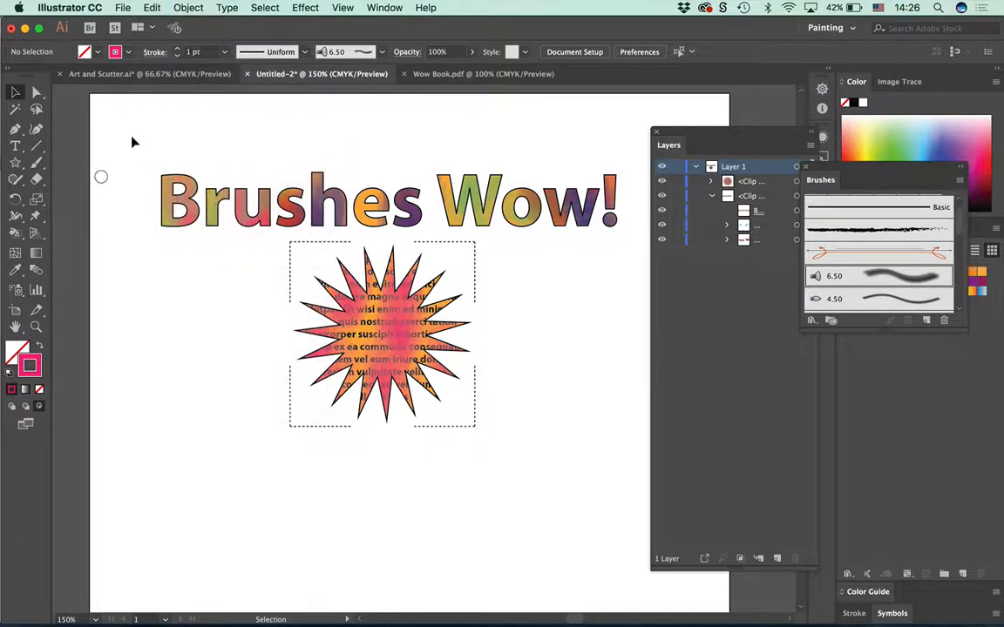
drag(170, 166, 170, 158)
click(145, 115)
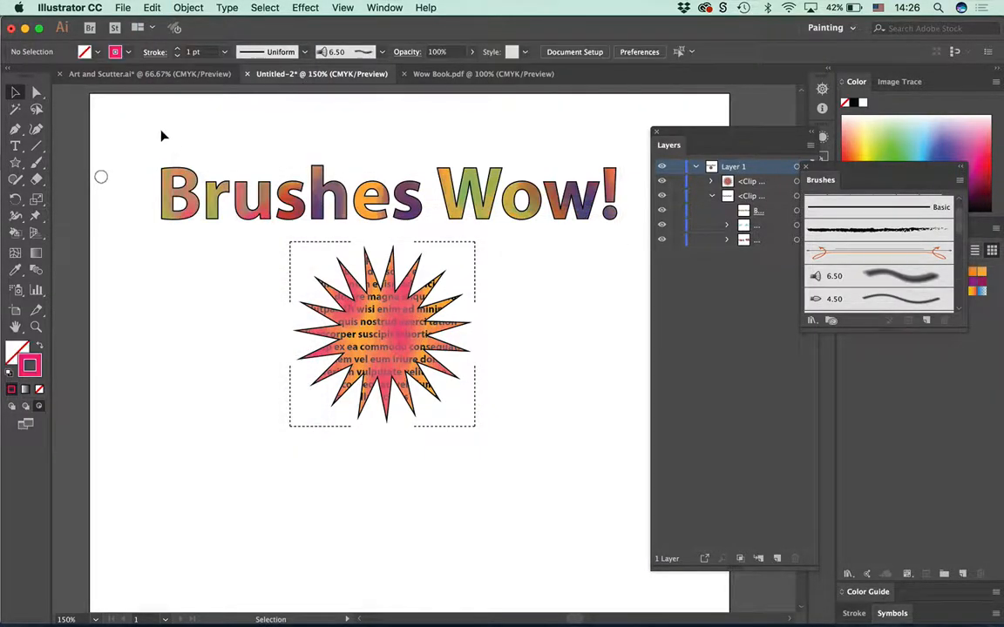
Step: Open the file bristle brushes.ai from the DL_Painting in Illustrator folder
click(123, 7)
click(140, 51)
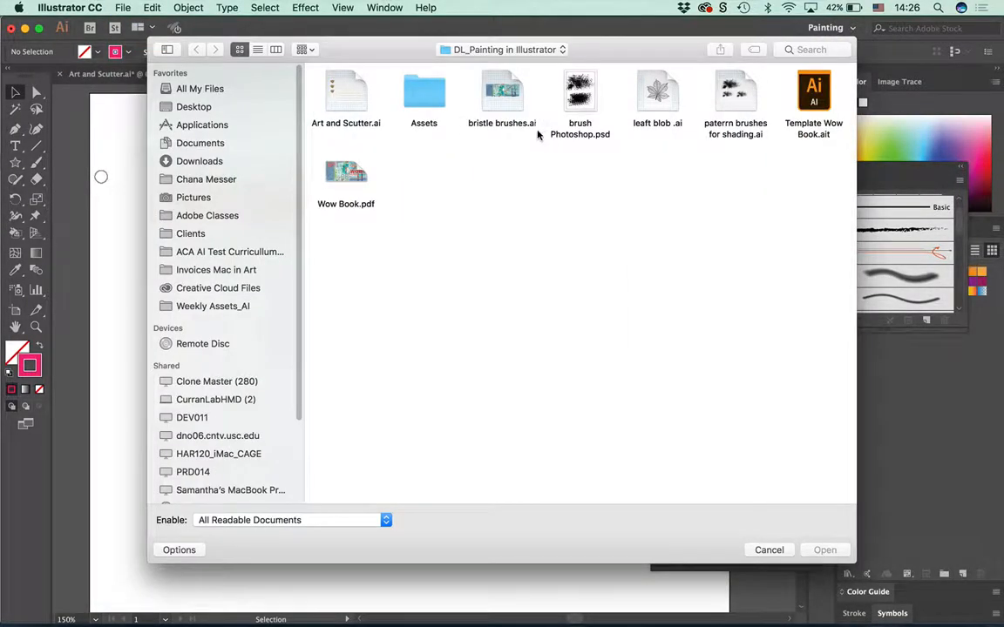
click(498, 97)
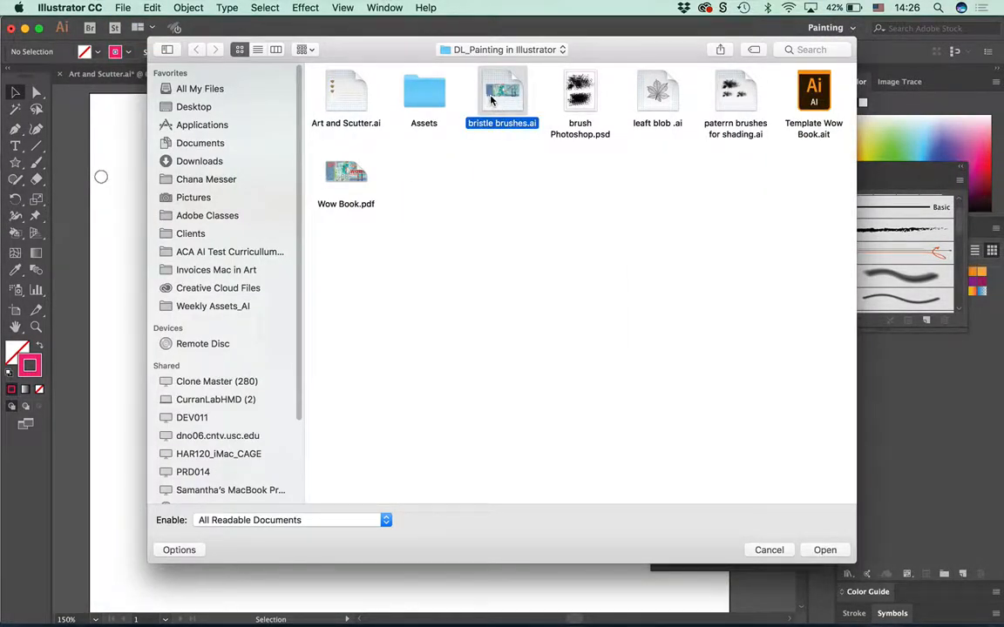
click(824, 550)
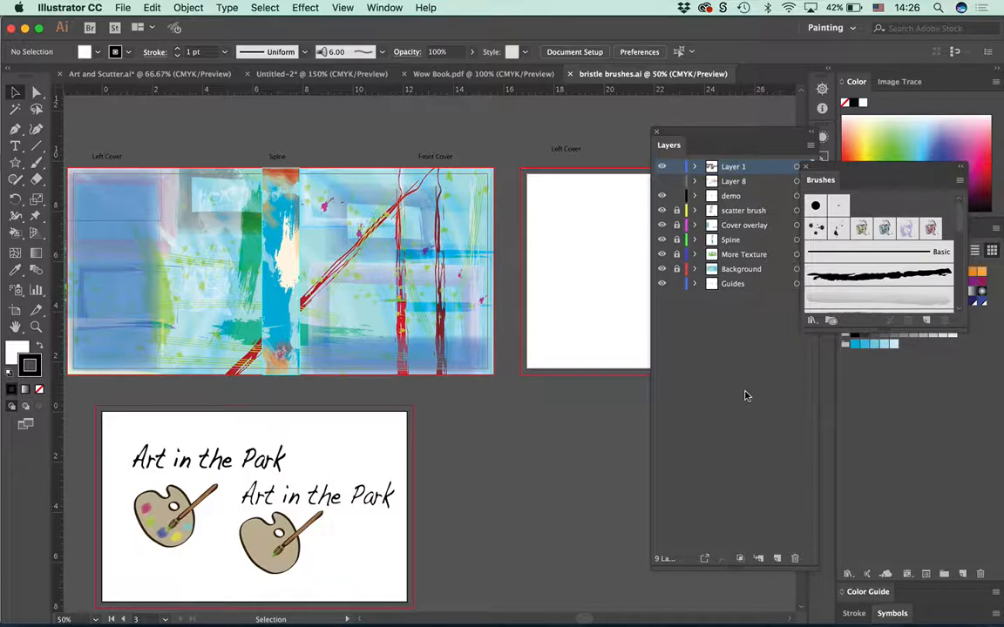
Step: Check what the demo layer holds on the blank cover artboard, make that layer active and lock Layer 1
mouse_move(682, 135)
mouse_down()
mouse_move(828, 188)
mouse_move(785, 155)
mouse_move(819, 144)
mouse_move(721, 151)
mouse_move(697, 139)
mouse_up()
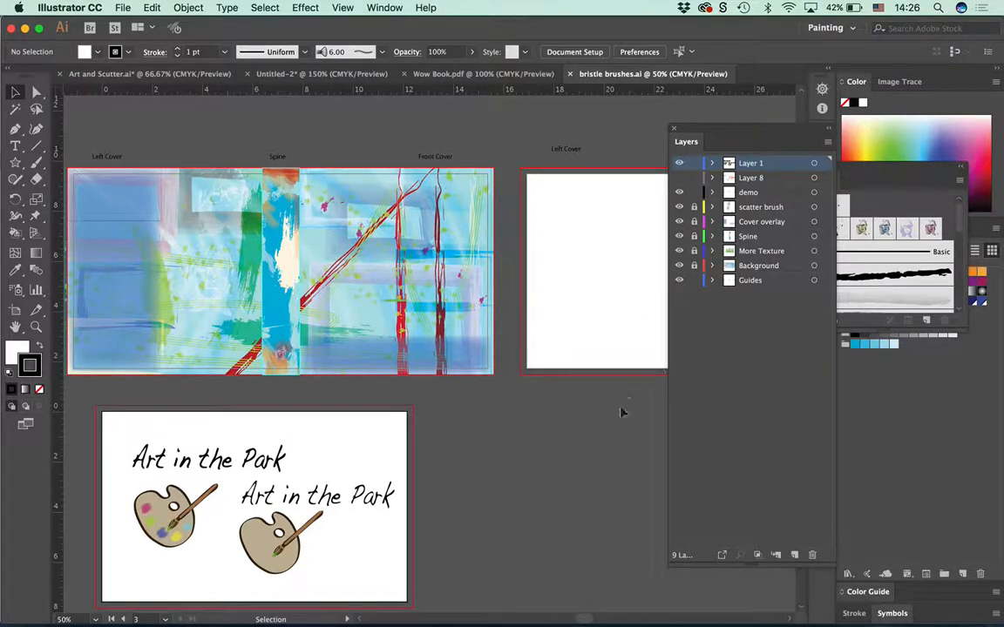
scroll(583, 448, right, 10)
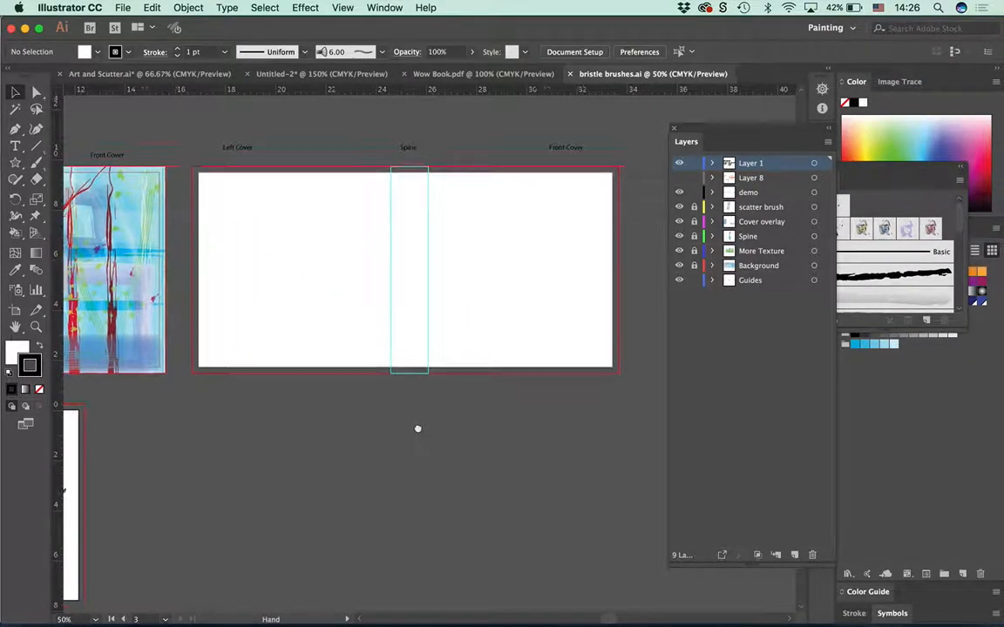
scroll(418, 436, up, 5)
scroll(418, 436, right, 2)
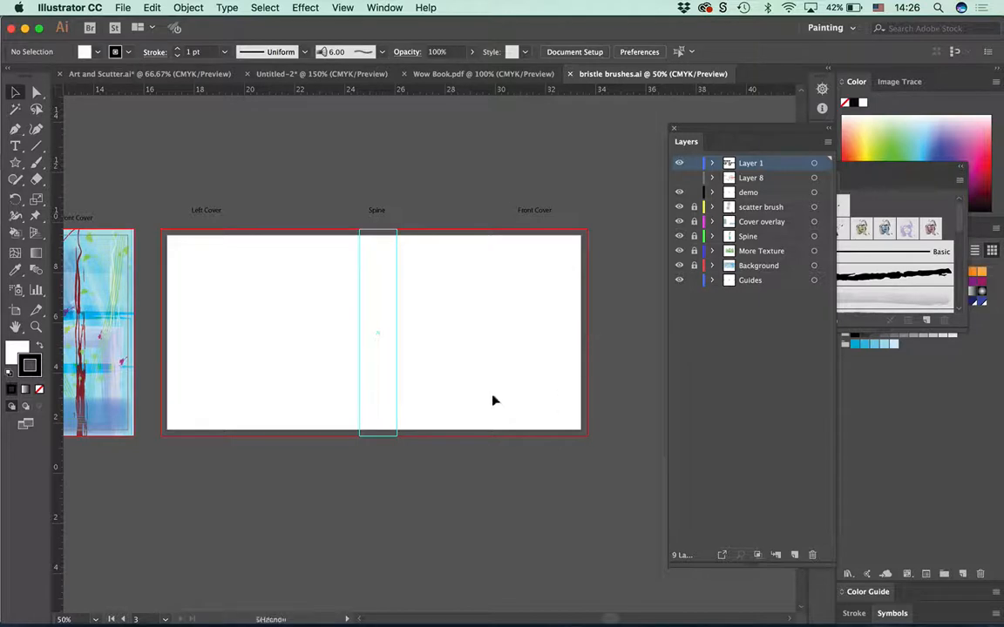
key(super+equal)
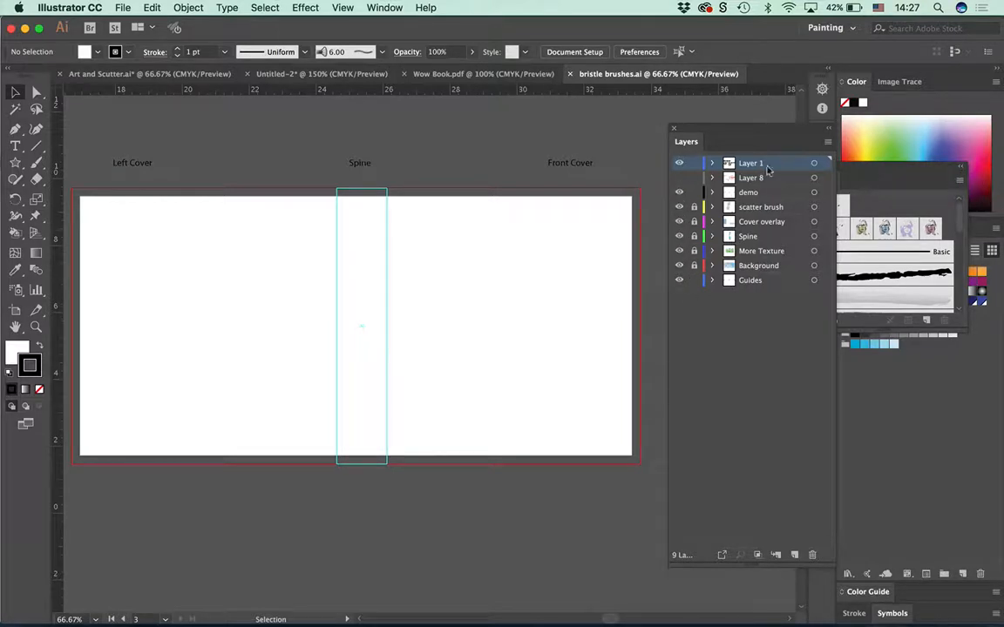
click(679, 193)
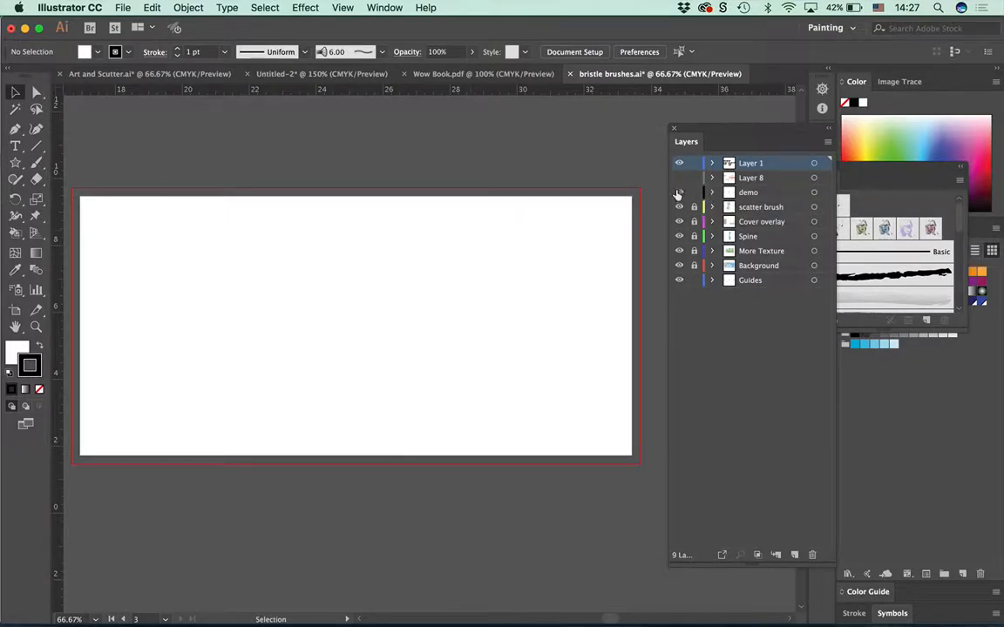
click(679, 193)
click(720, 193)
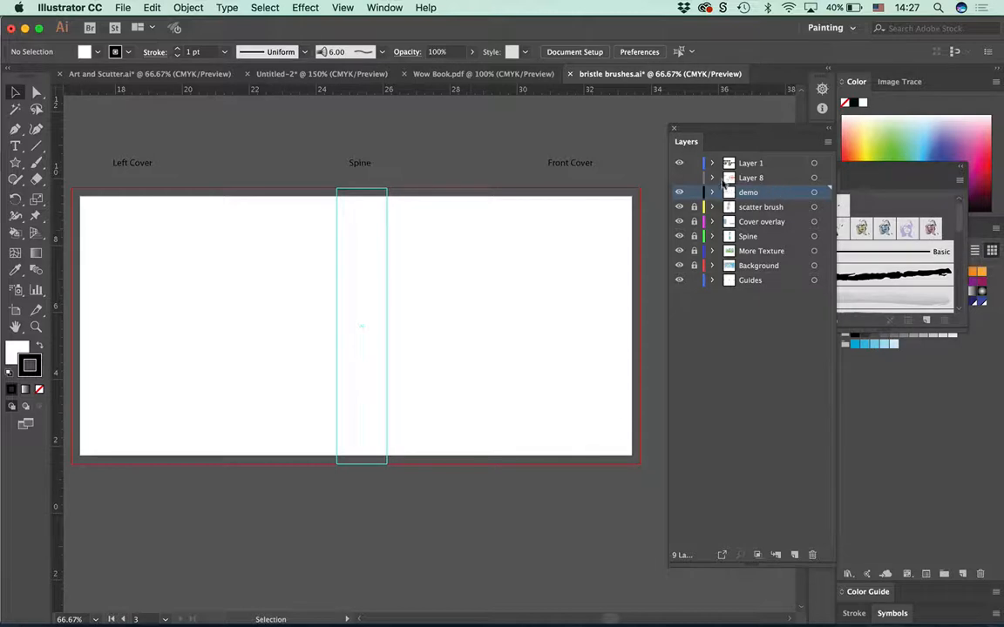
click(693, 163)
Step: Dock the Brushes panel, float the Swatches panel and draw a rectangle covering the blank cover out to its bleed edges
mouse_move(872, 167)
mouse_down()
mouse_move(903, 140)
mouse_move(937, 74)
mouse_move(923, 87)
mouse_up()
mouse_move(858, 386)
mouse_down()
mouse_move(518, 152)
mouse_move(522, 31)
mouse_move(761, 83)
mouse_move(819, 83)
mouse_move(844, 50)
mouse_up()
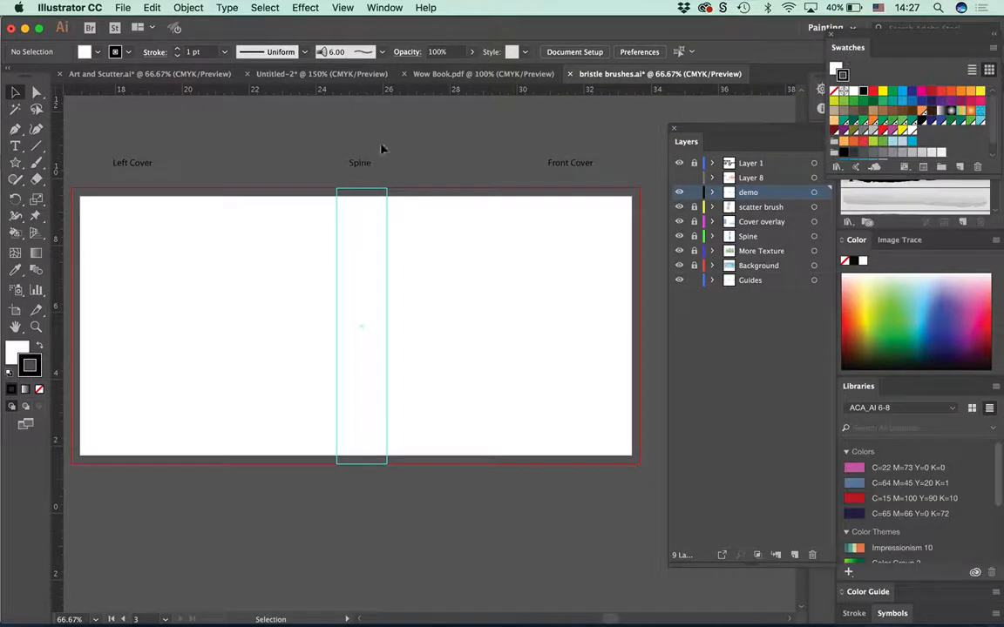
click(15, 163)
click(50, 164)
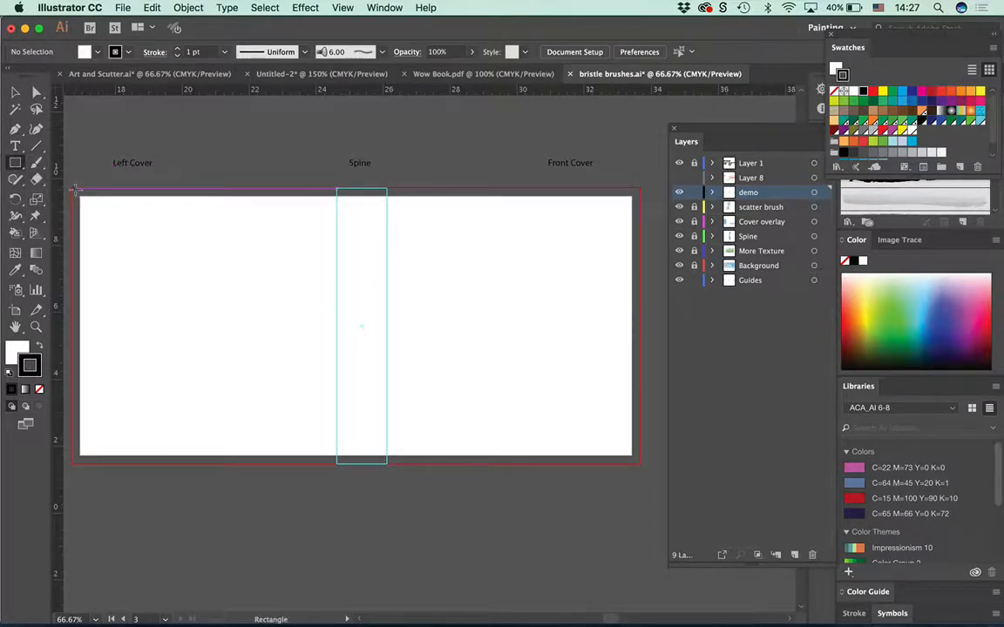
drag(74, 185, 642, 463)
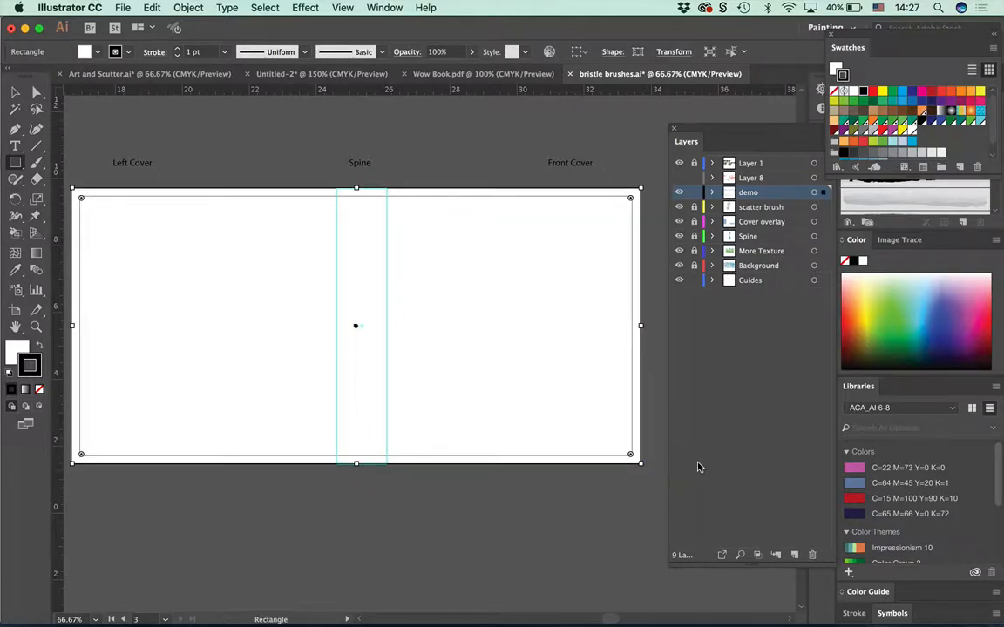
Step: Fill the bleed-sized rectangle with bright blue, switch it to Draw Inside mode and deselect it
key(x)
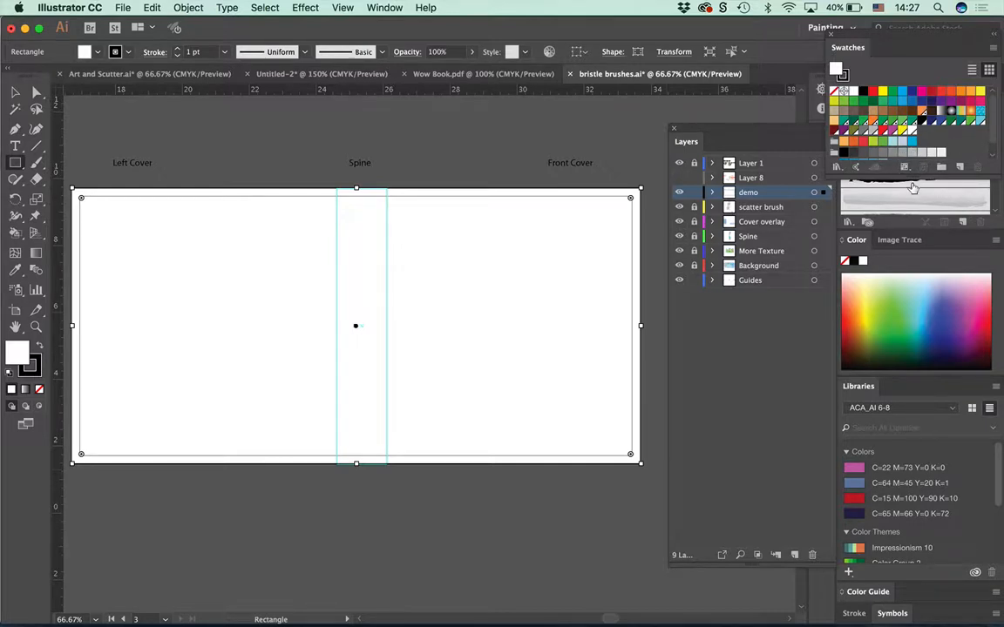
drag(912, 174, 912, 319)
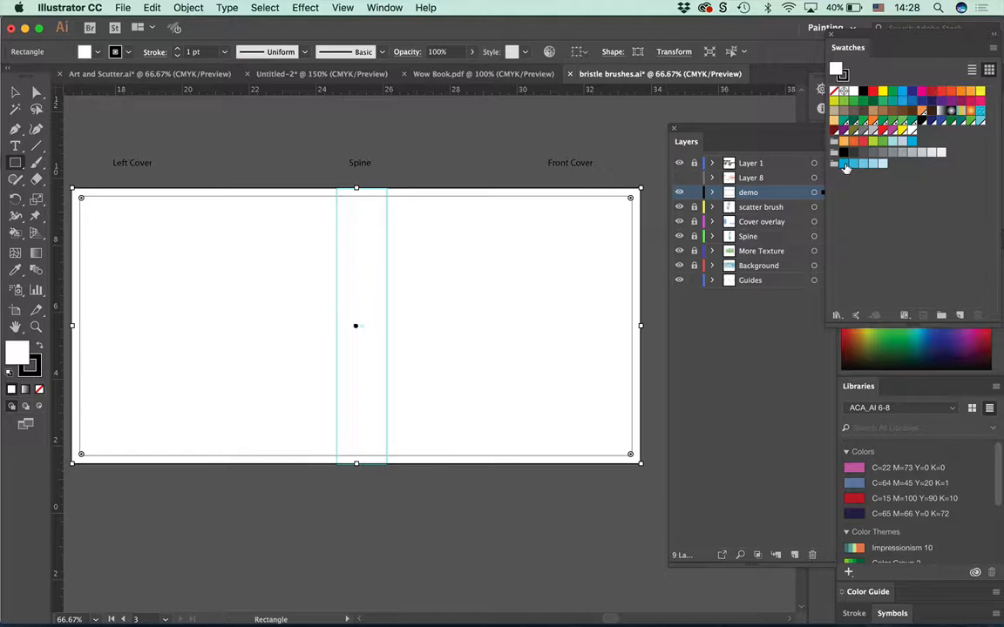
click(844, 164)
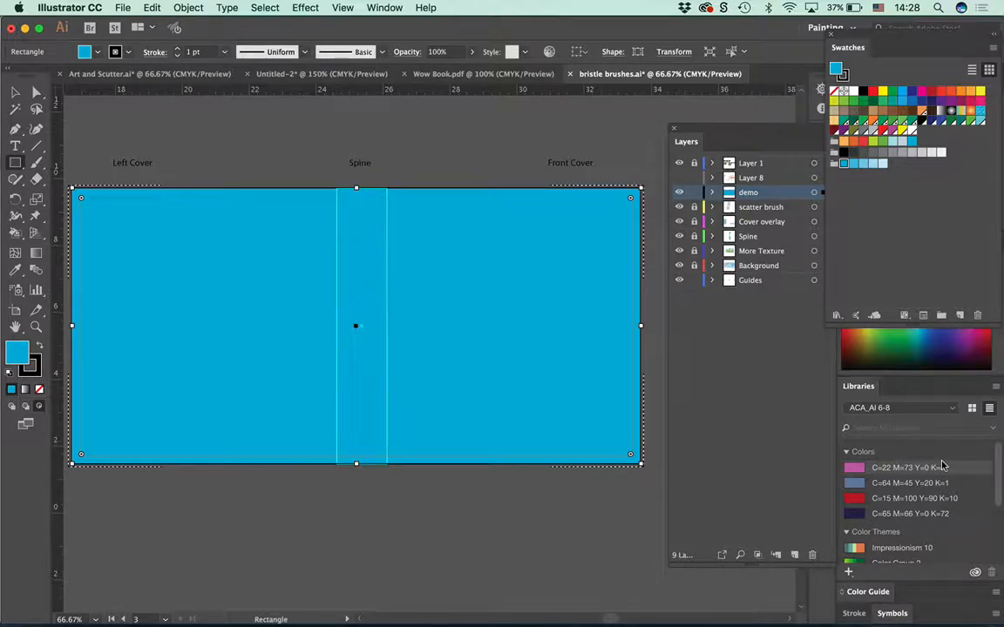
click(941, 467)
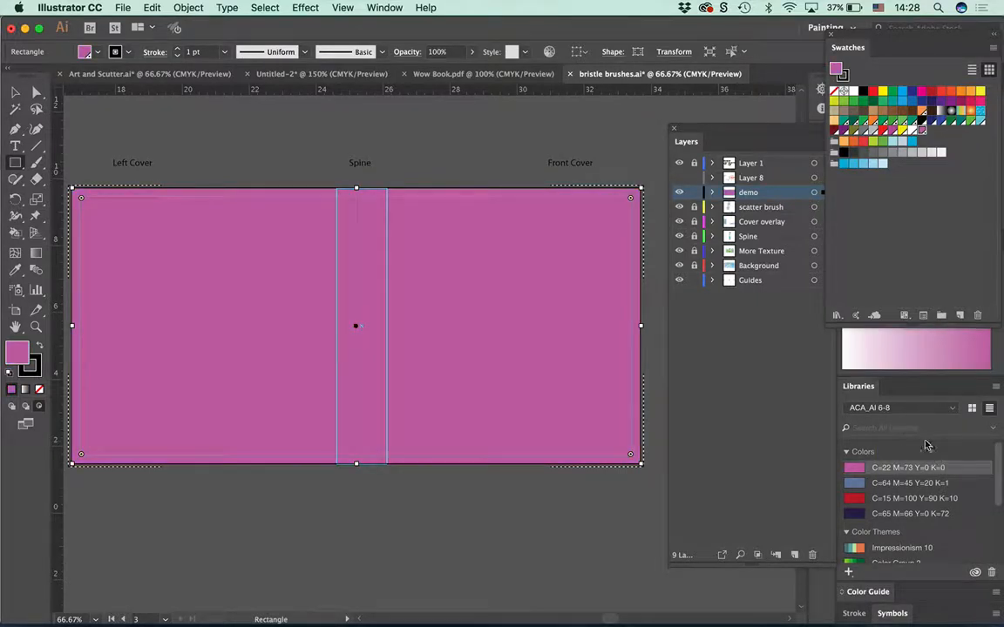
click(910, 141)
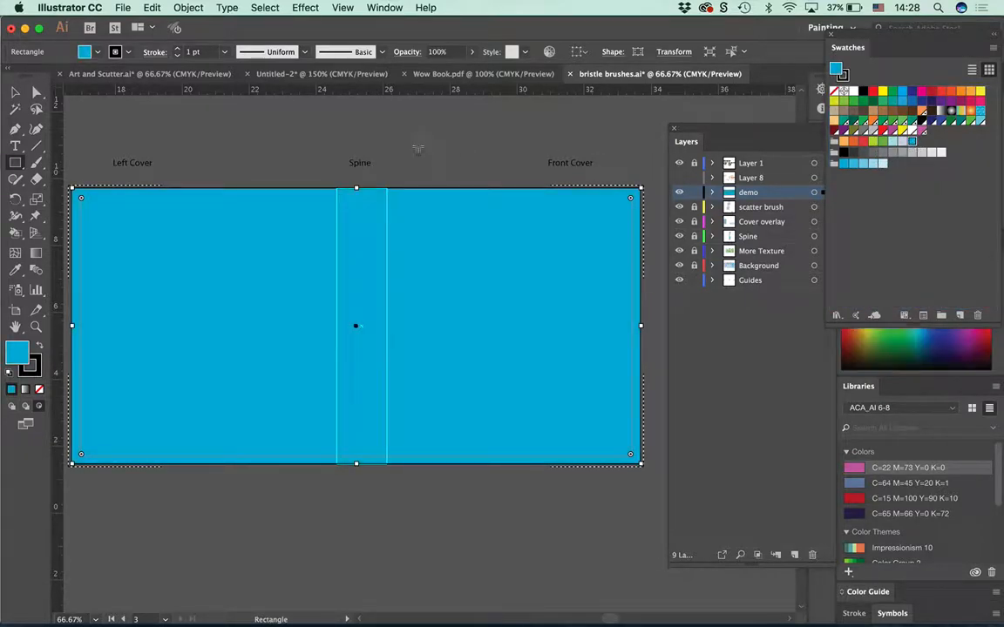
key(v)
click(219, 117)
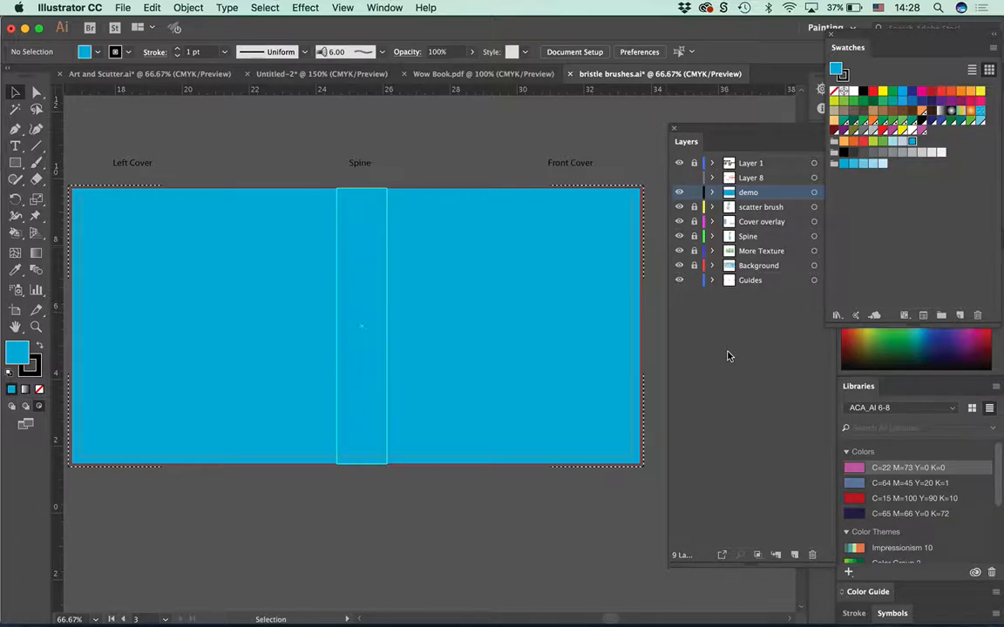
Step: Set up the Paintbrush with no fill and a light blue stroke from the blue colour group
click(36, 161)
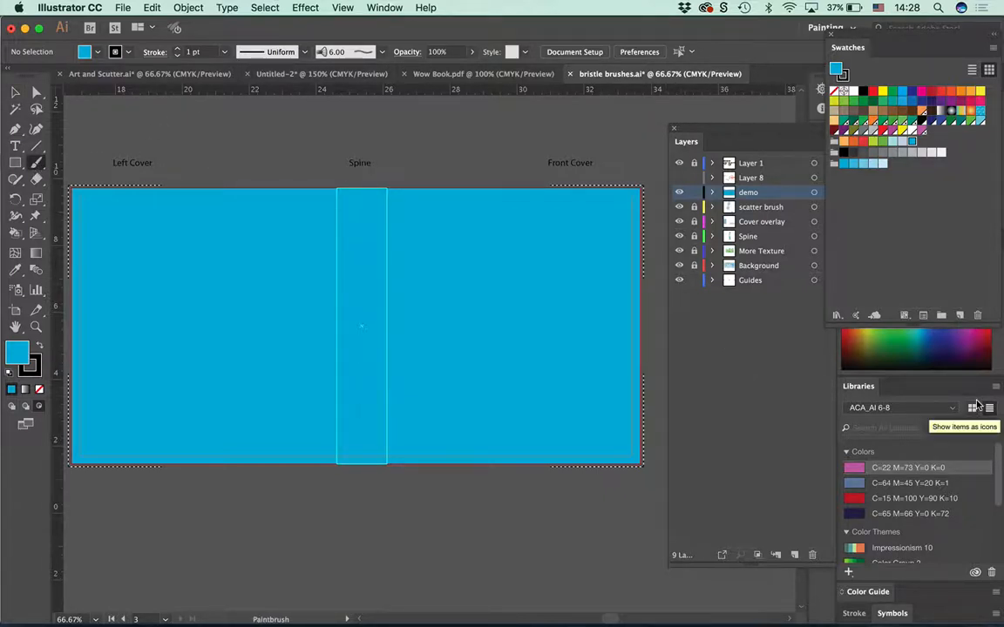
key(x)
click(88, 51)
scroll(141, 103, up, 3)
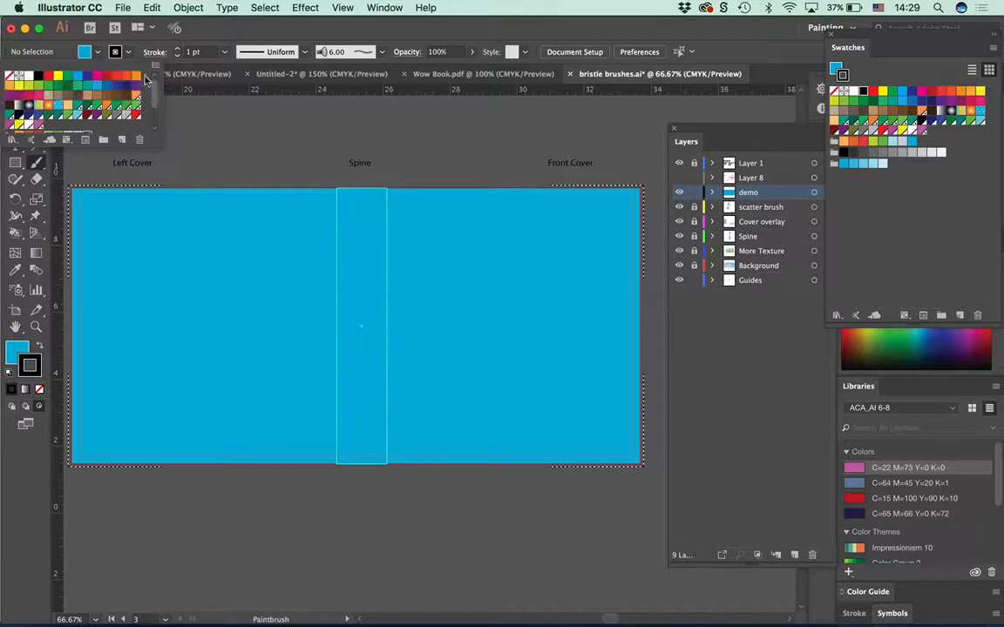
click(11, 74)
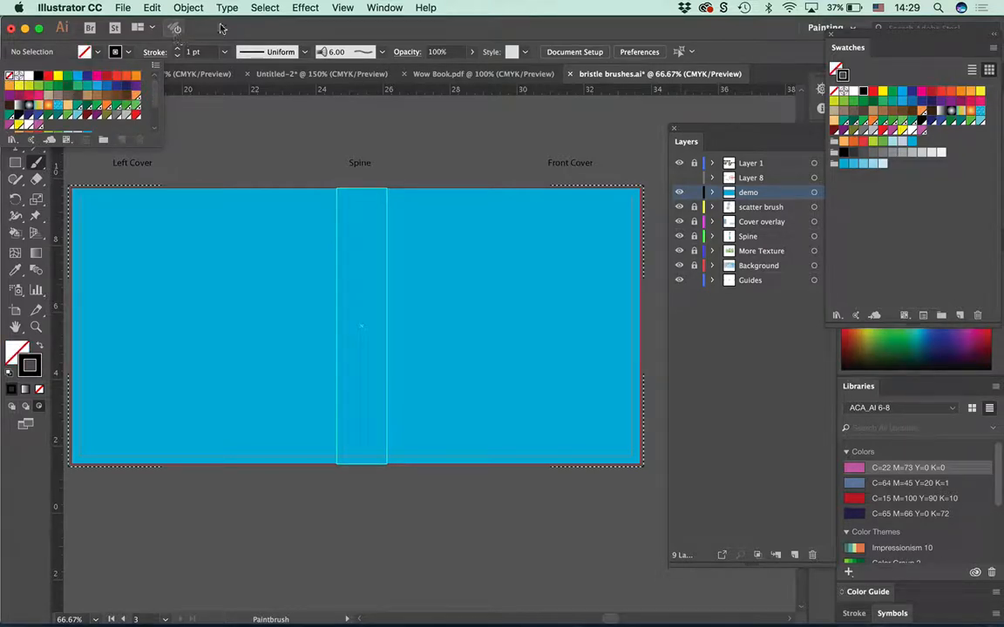
click(864, 164)
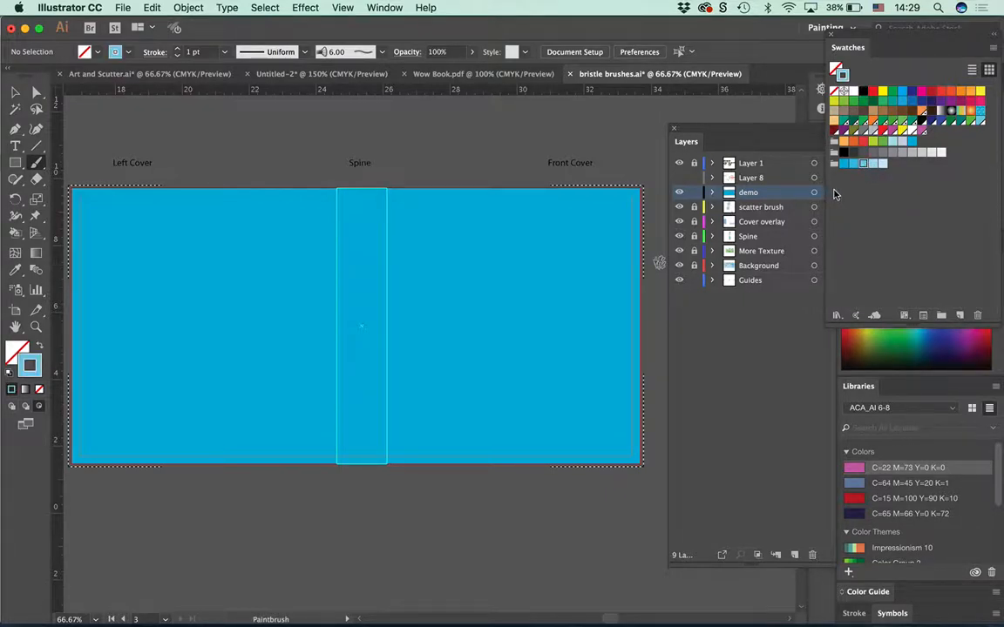
Step: Group the Swatches panel with Layers, float the Brushes panel over them and enlarge it to show more brushes
drag(743, 130, 730, 29)
drag(860, 49, 714, 40)
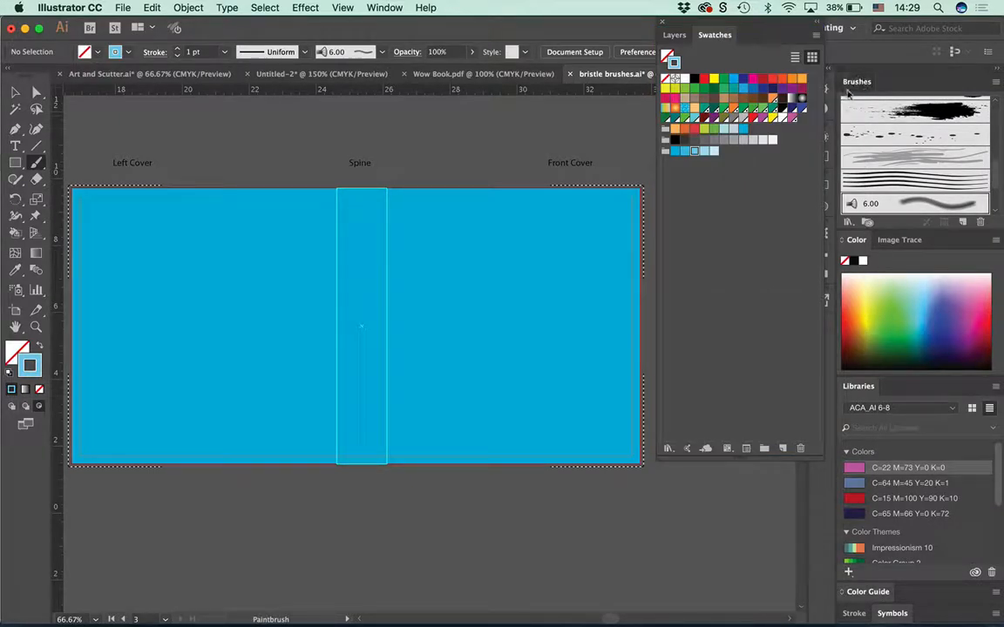
mouse_move(857, 81)
mouse_down()
mouse_move(734, 124)
mouse_move(682, 193)
mouse_up()
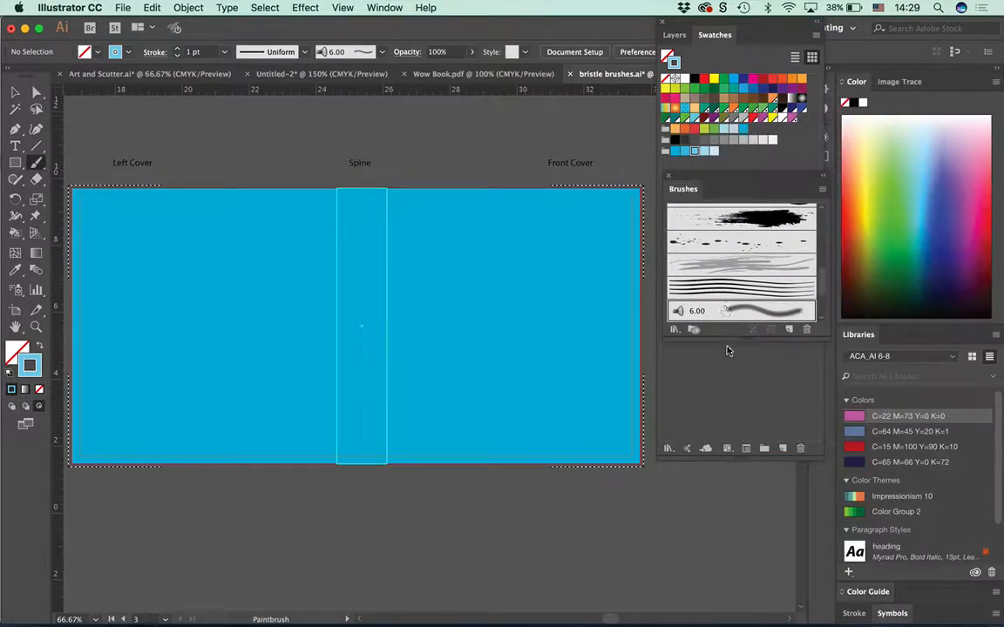
drag(723, 336, 723, 554)
drag(798, 608, 800, 607)
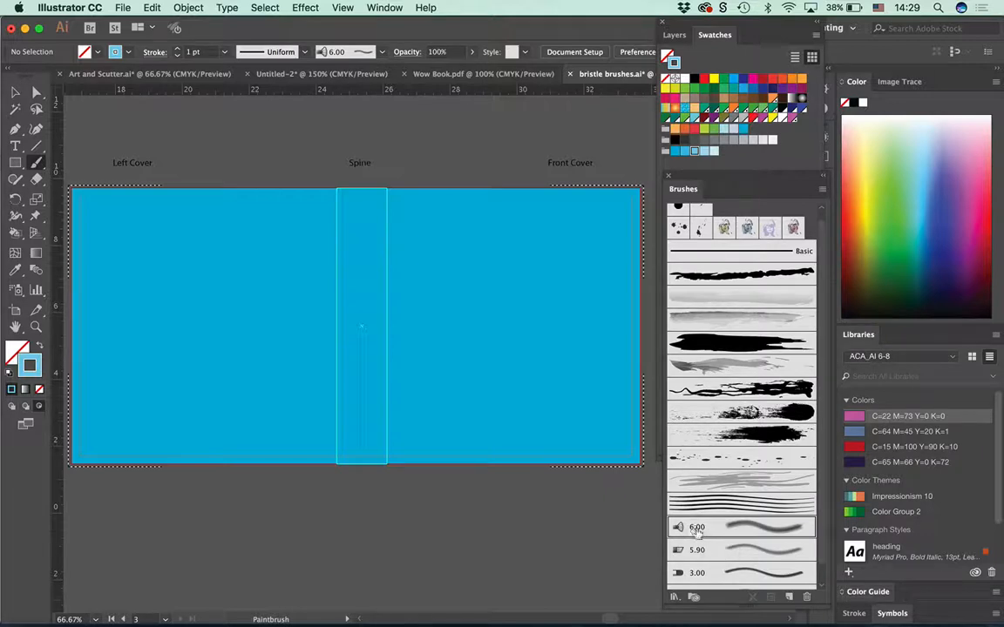
Step: Paint three long, curved light blue strokes inside the blue cover rectangle with the 6.00 bristle brush
mouse_move(501, 183)
mouse_down()
mouse_move(609, 220)
mouse_move(667, 294)
mouse_up()
mouse_move(629, 181)
mouse_down()
mouse_move(431, 483)
mouse_move(443, 496)
mouse_up()
drag(514, 444, 515, 425)
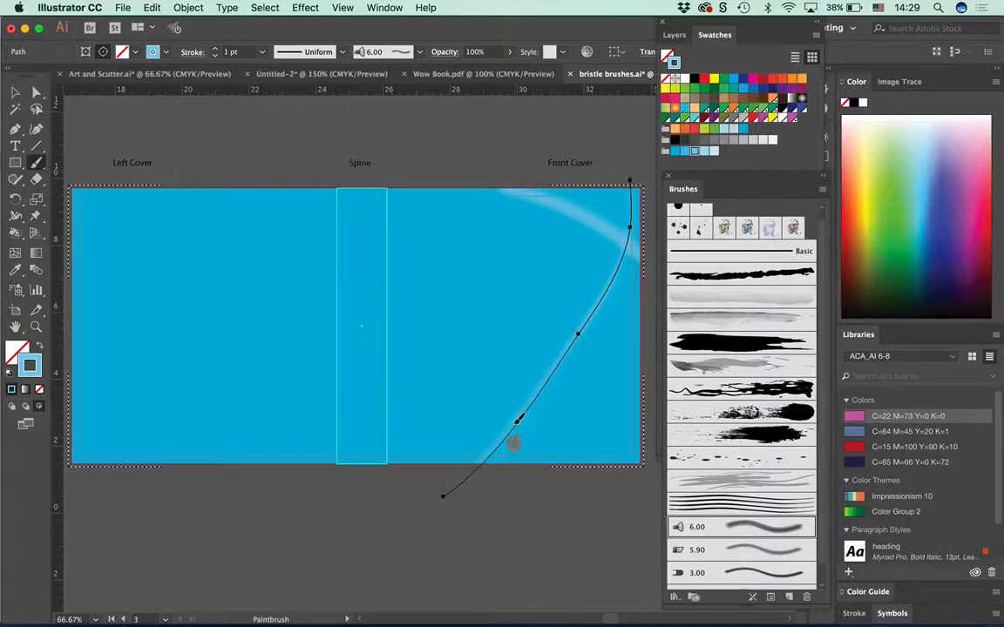
drag(603, 430, 168, 188)
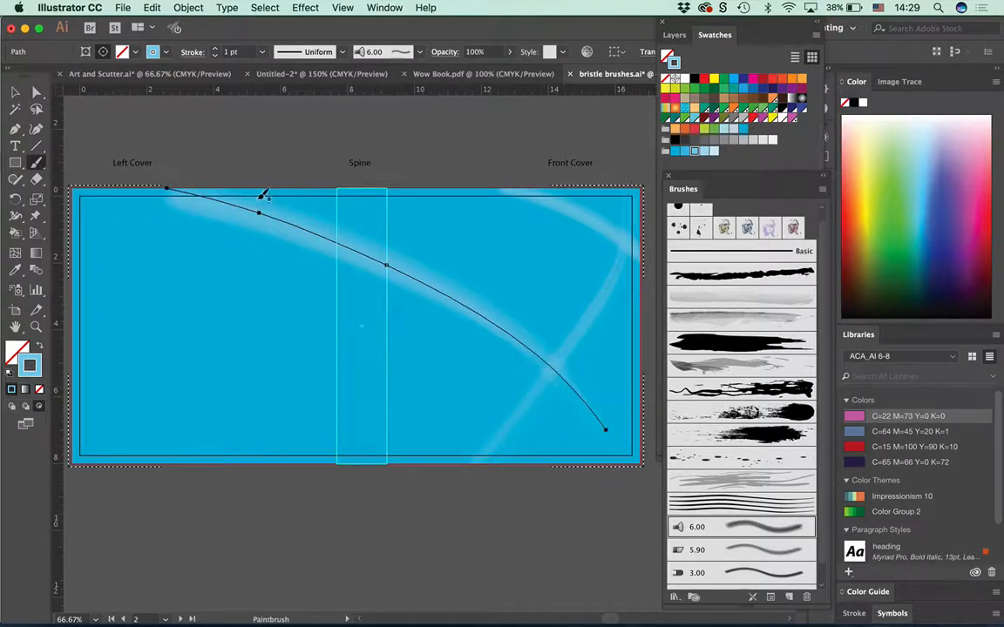
Step: Paint four more long, crossing light blue strokes through the cover rectangle with the 6.00 bristle brush
drag(333, 147, 107, 544)
drag(112, 132, 447, 453)
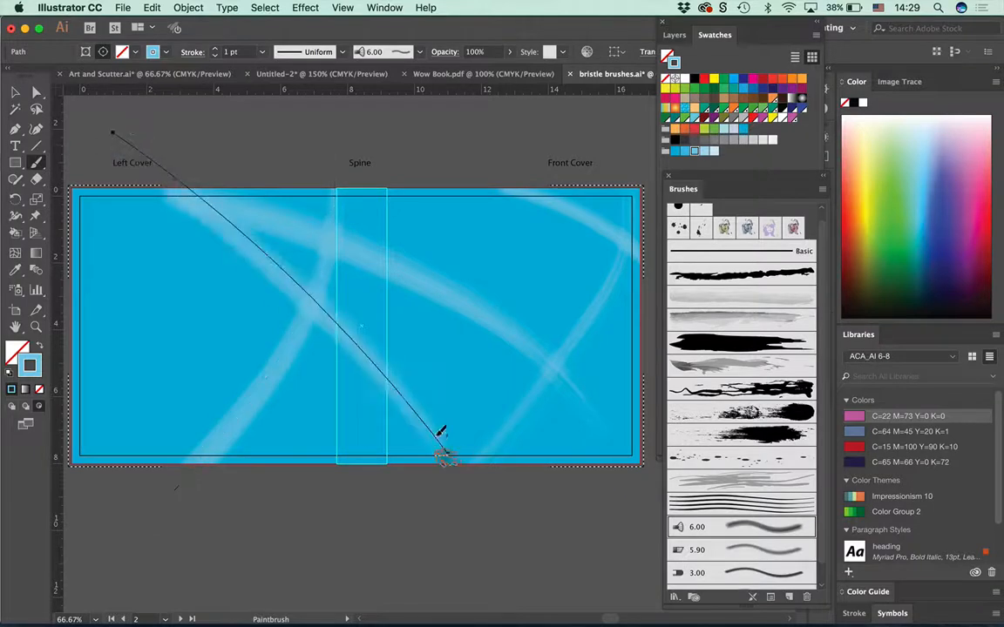
drag(536, 146, 161, 537)
drag(289, 363, 502, 486)
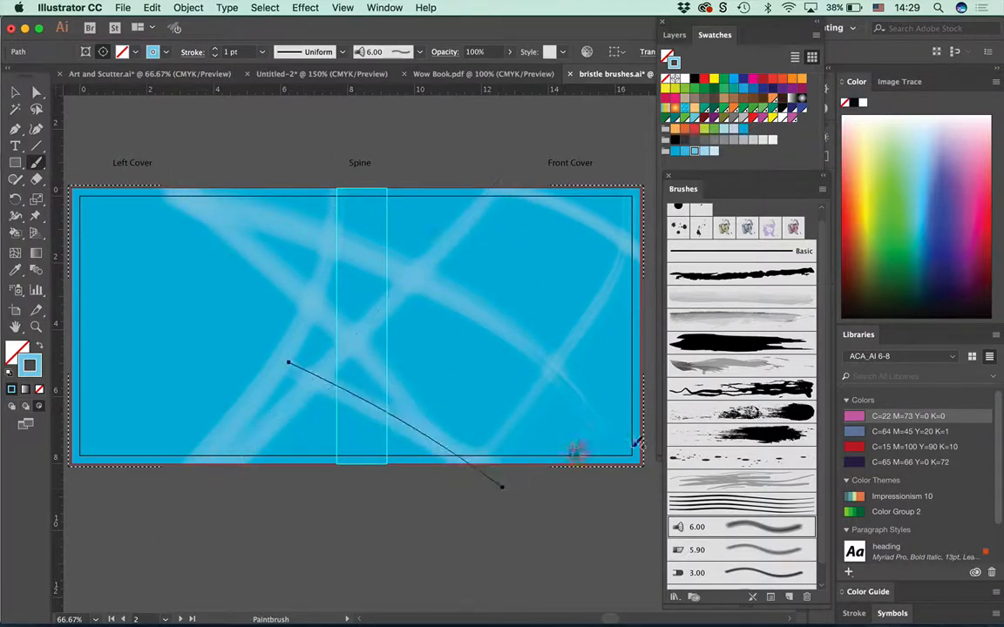
drag(111, 303, 90, 291)
drag(68, 254, 557, 338)
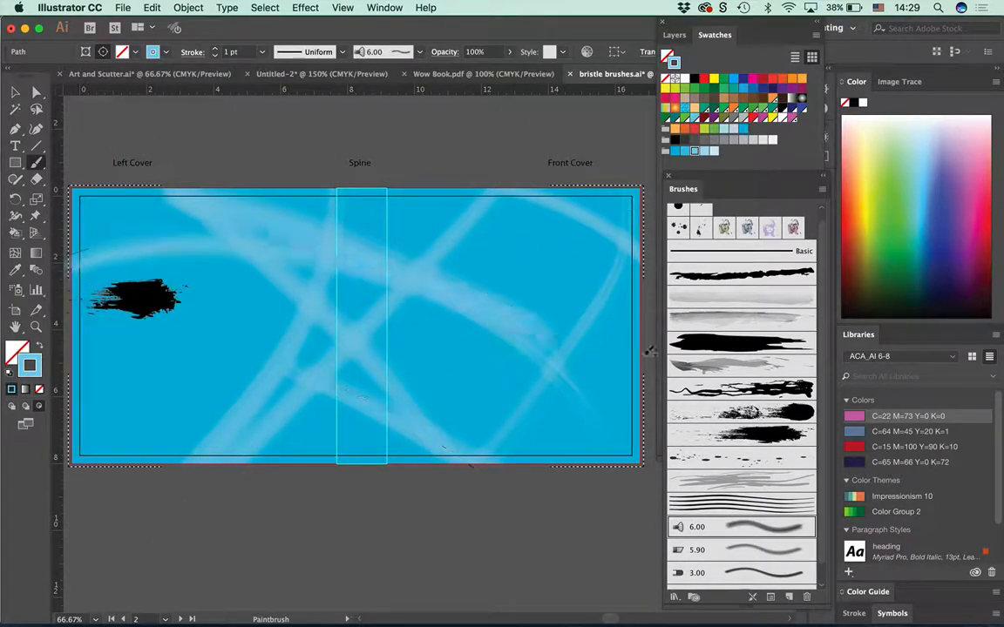
mouse_move(645, 384)
mouse_down()
mouse_move(643, 396)
mouse_move(23, 383)
mouse_up()
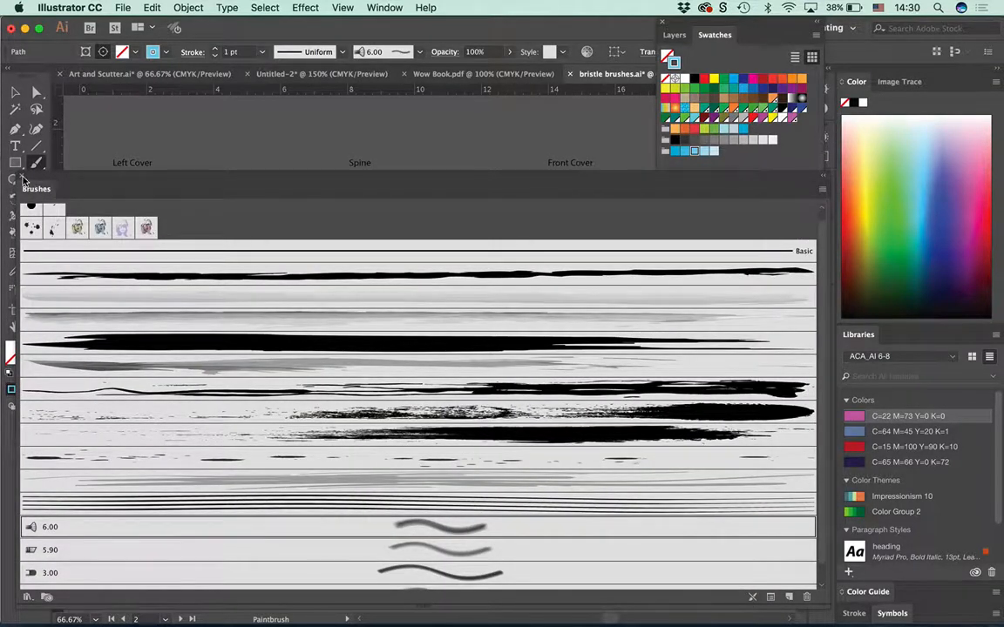
click(23, 179)
key(v)
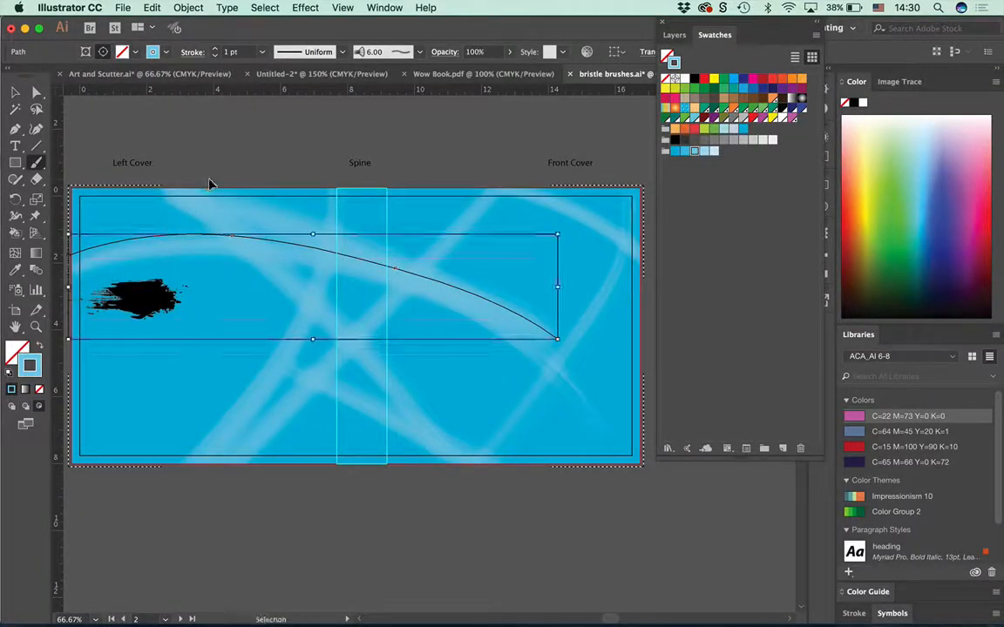
key(super+z)
key(super+z)
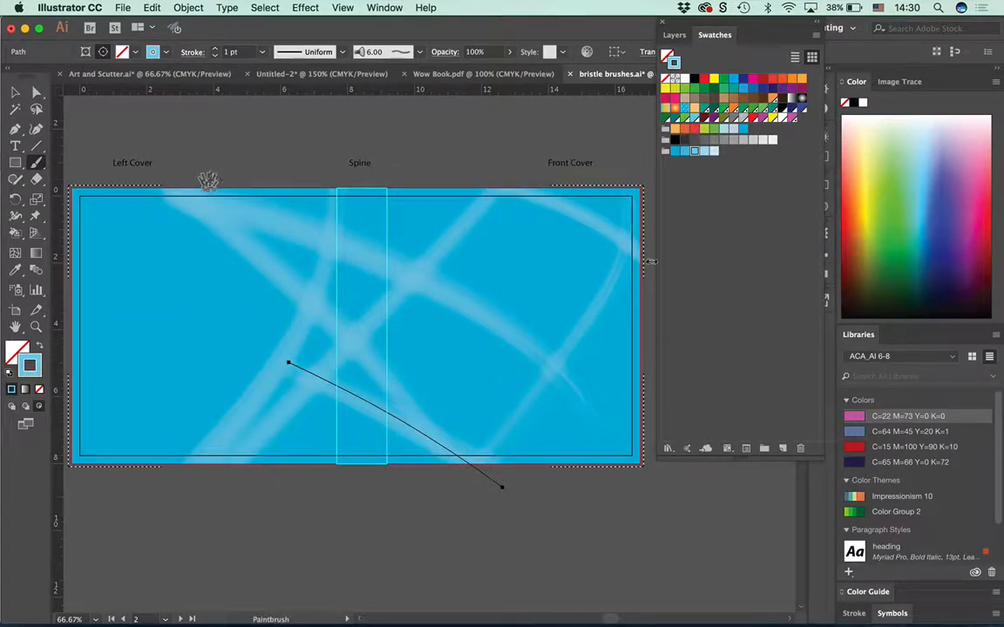
Step: Paint one curved light blue stroke down the front cover area with the 6.00 bristle brush
drag(493, 229, 592, 443)
key(super+shift+a)
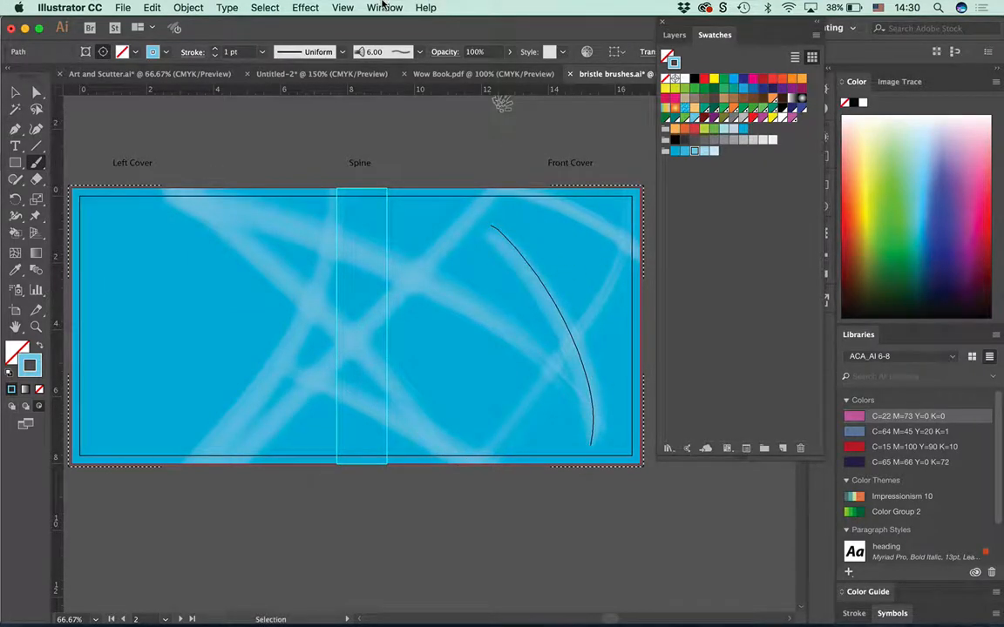
click(383, 7)
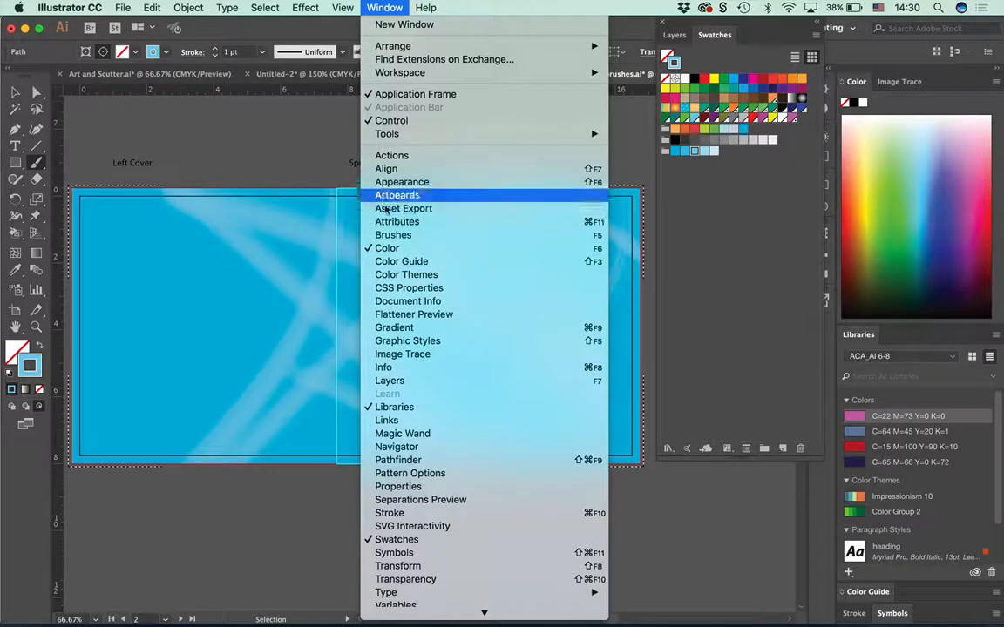
click(388, 235)
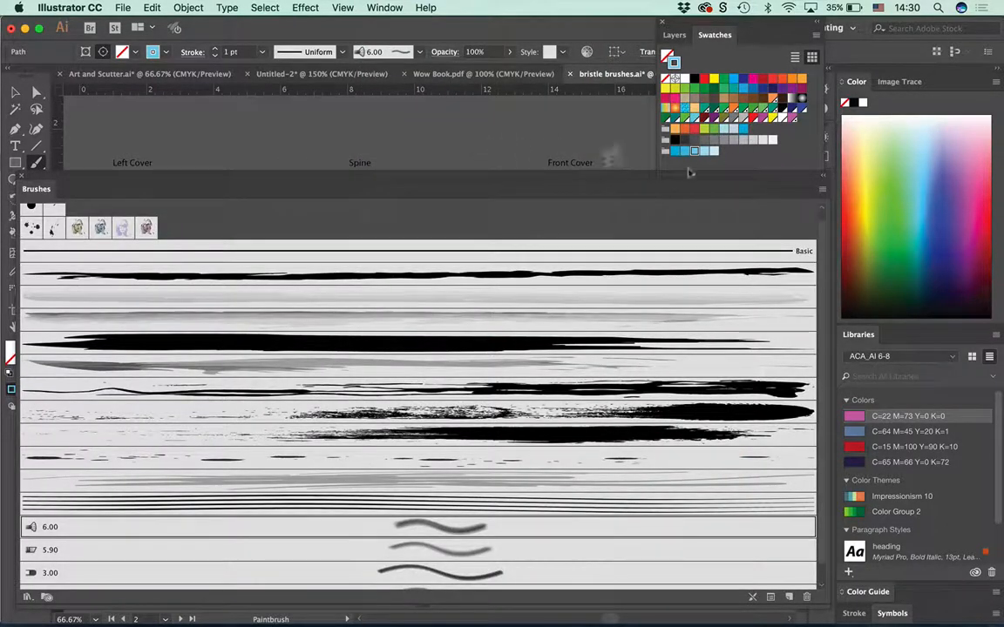
key(F5)
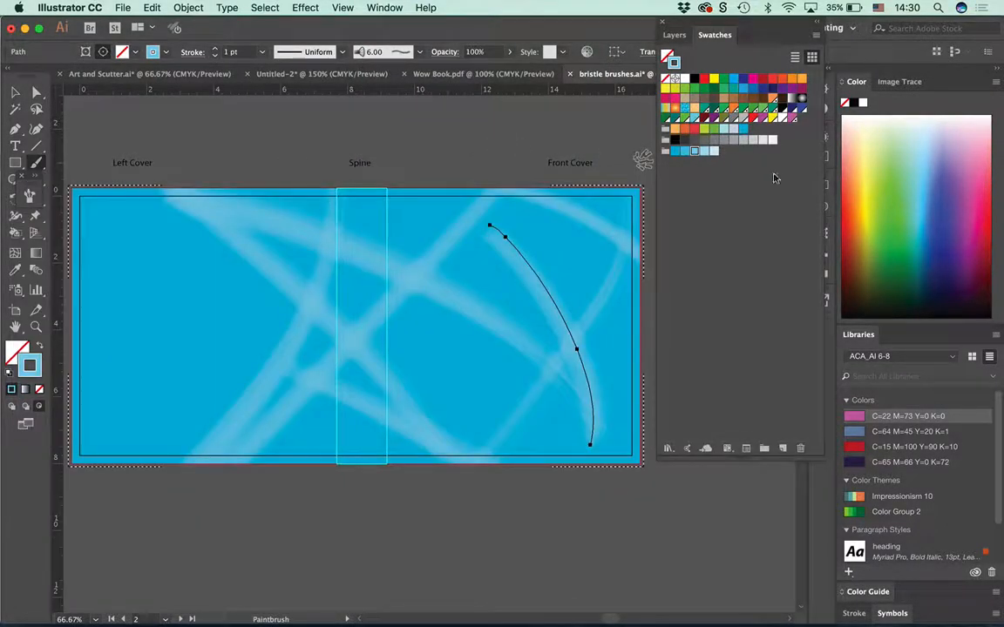
Step: Reset the Painting workspace, float the Brushes panel beside the artboard and lengthen it to show all brushes
click(850, 33)
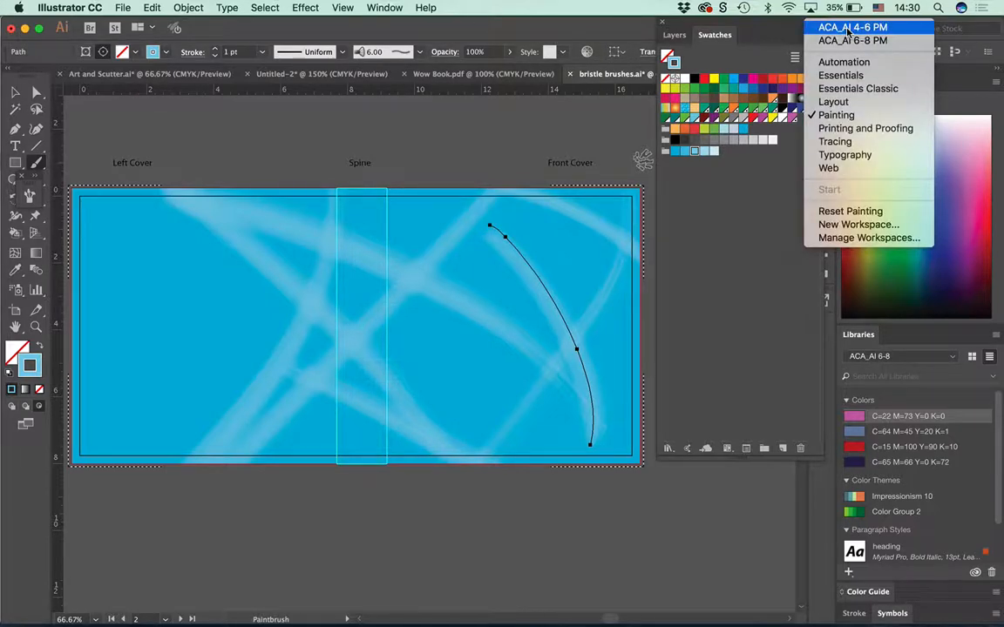
click(850, 193)
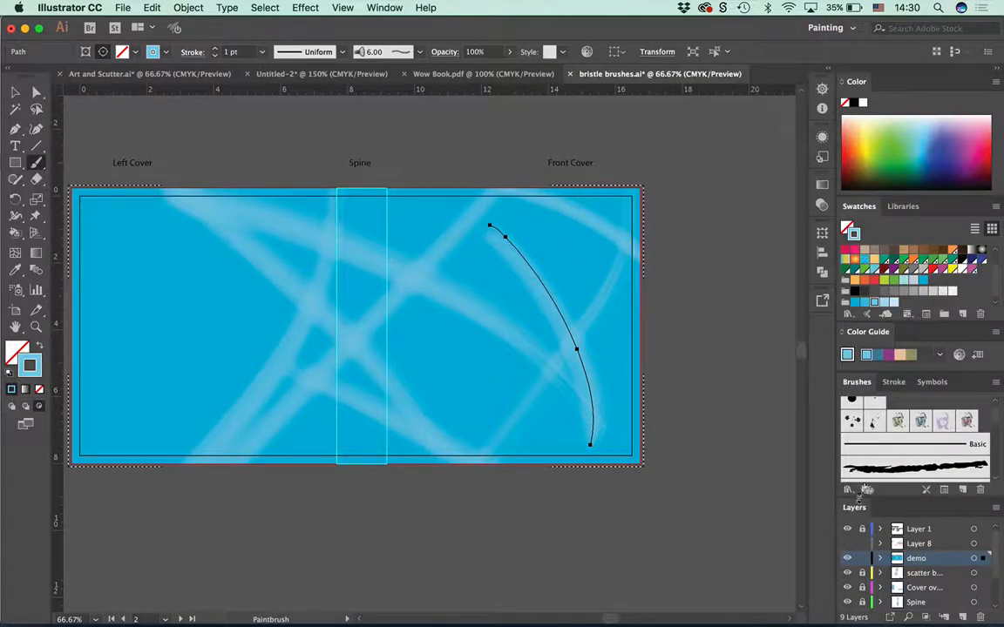
mouse_move(857, 381)
mouse_down()
mouse_move(677, 112)
mouse_move(690, 98)
mouse_up()
drag(754, 277, 754, 622)
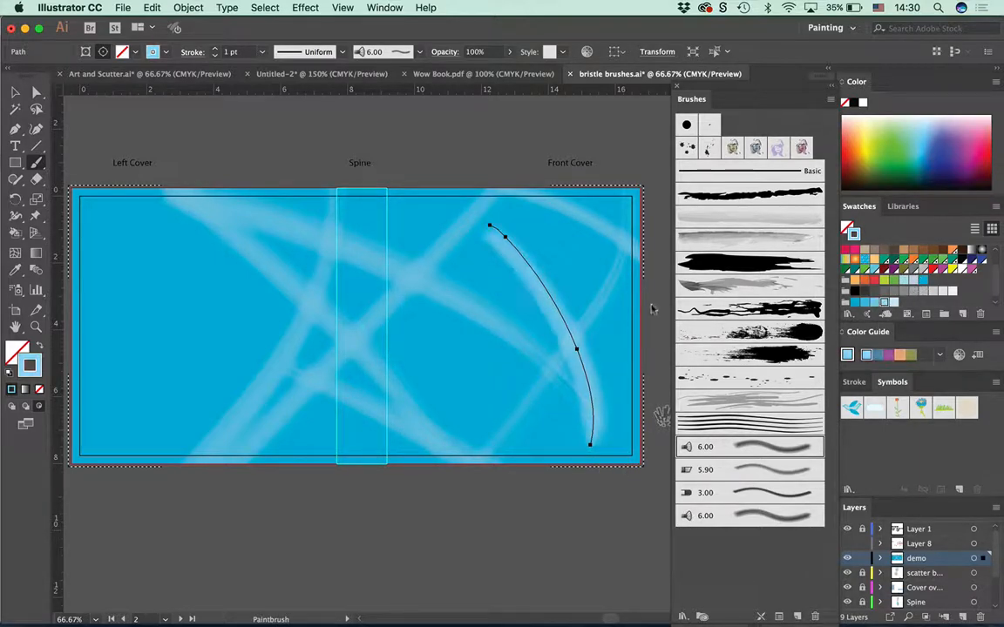
Step: Paint four long curved strokes in a paler blue across both covers and the spine
mouse_move(410, 186)
mouse_down()
mouse_move(572, 448)
mouse_move(561, 525)
mouse_up()
drag(85, 192, 549, 455)
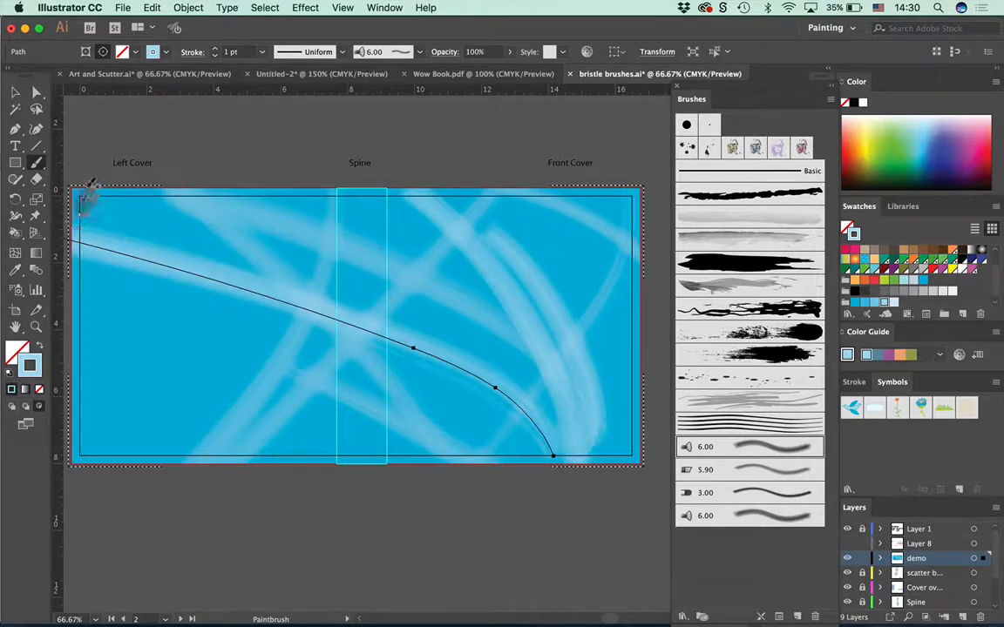
mouse_move(156, 191)
mouse_down()
mouse_move(282, 475)
mouse_move(285, 537)
mouse_up()
drag(493, 97, 332, 457)
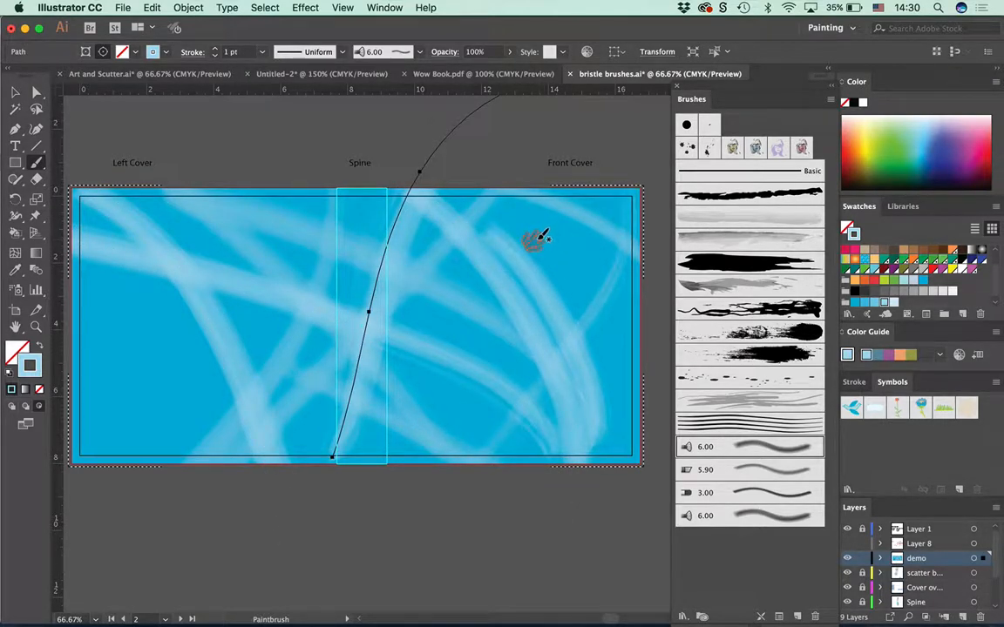
Step: Increase the weight of the stroke crossing the spine to 6 pt and recolour it purple
super+click(388, 153)
click(214, 50)
click(214, 49)
click(214, 50)
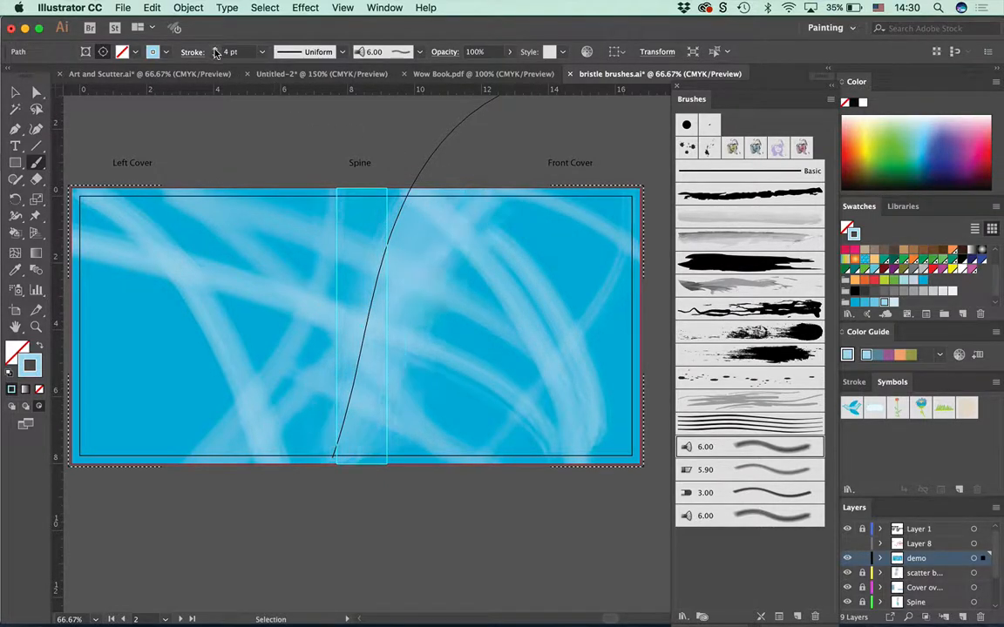
click(214, 50)
click(214, 49)
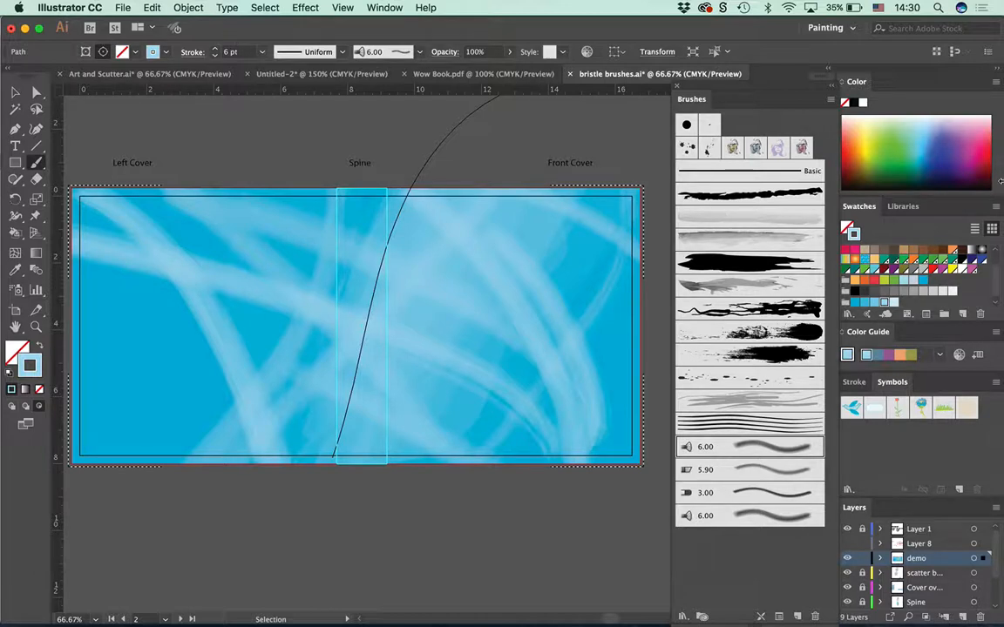
click(942, 271)
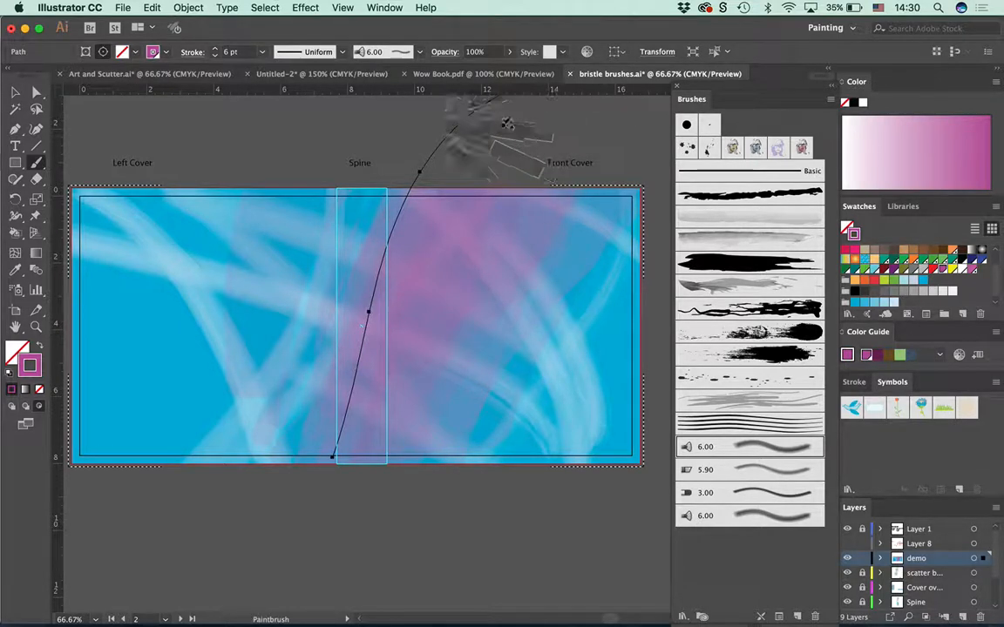
Step: Try the Multiply, Overlay and Soft Light blending modes on the thick purple stroke
click(444, 52)
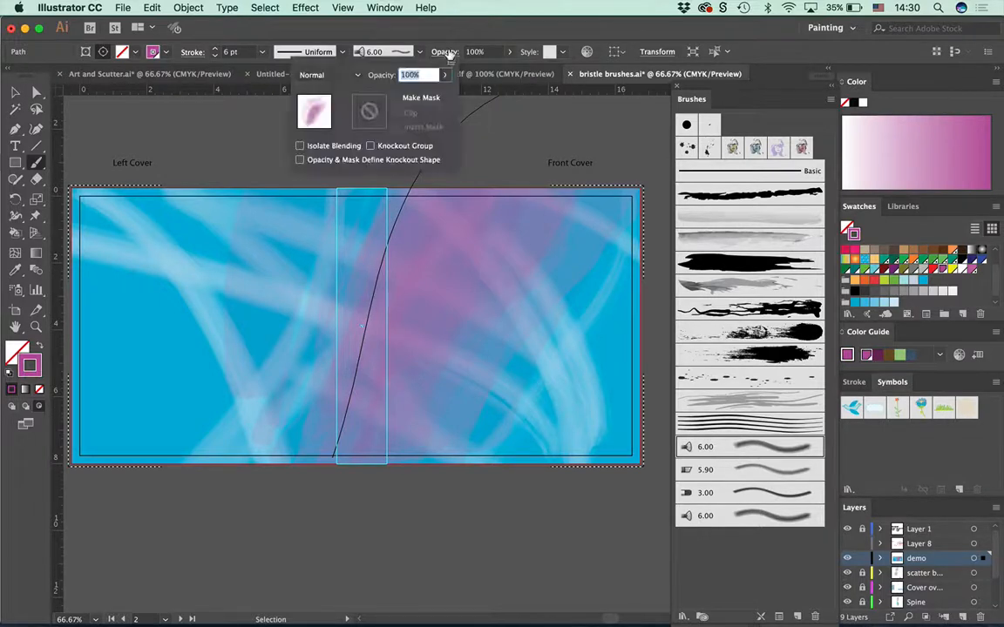
click(313, 77)
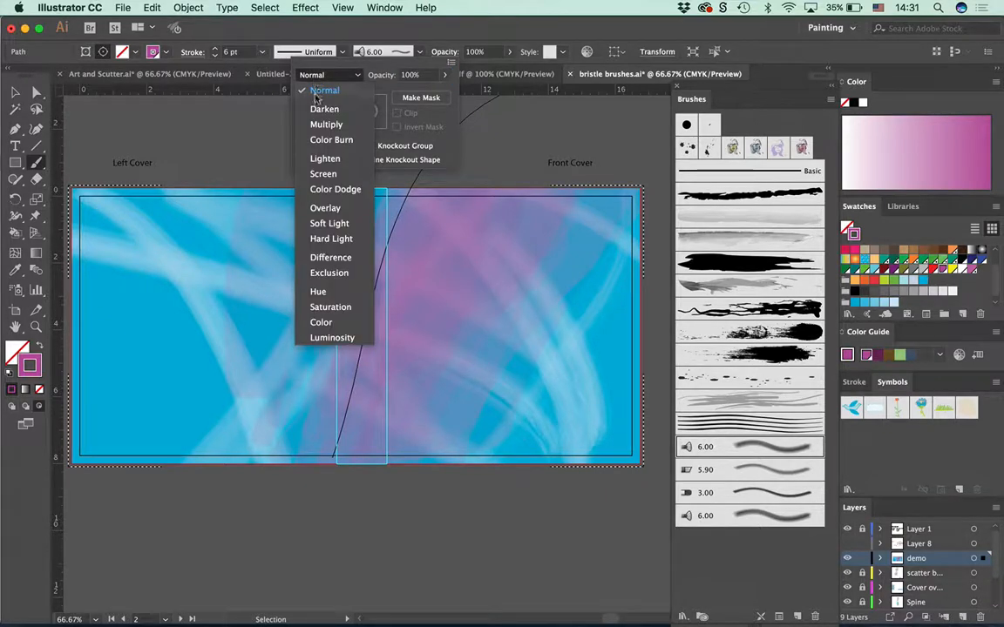
click(328, 125)
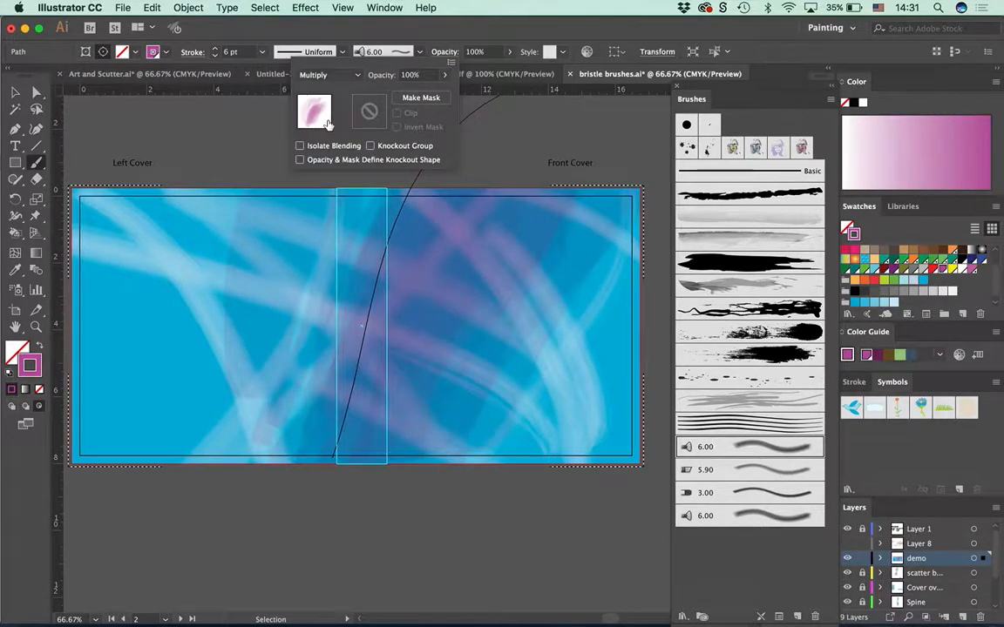
click(315, 75)
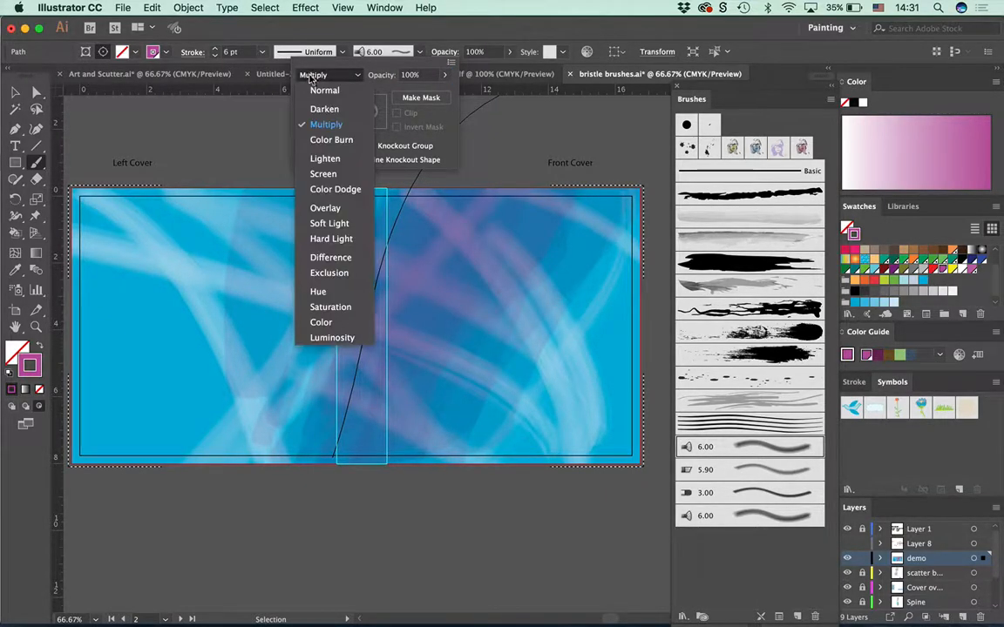
click(339, 211)
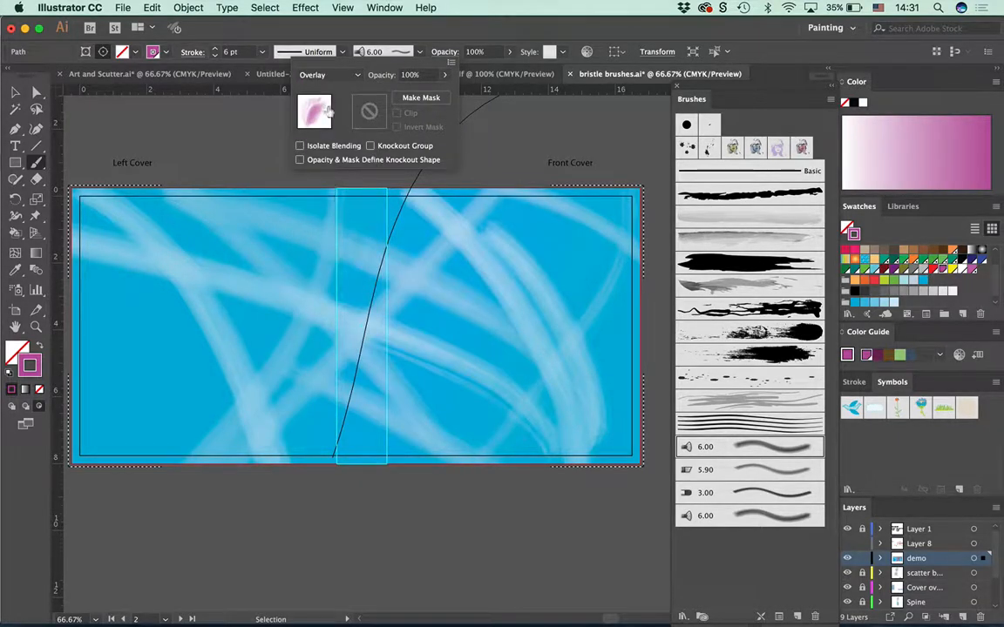
click(319, 75)
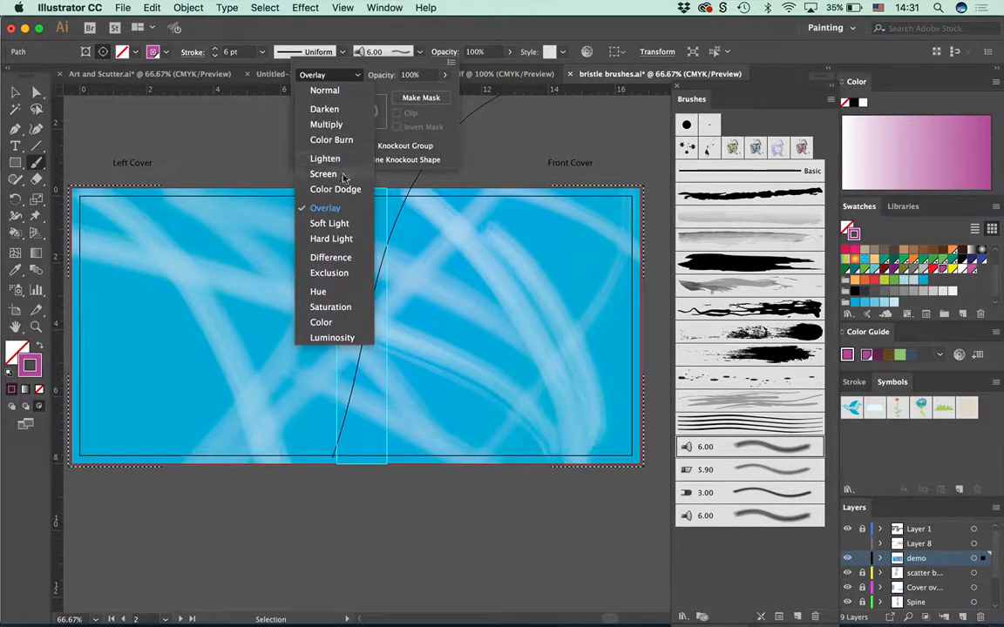
click(328, 223)
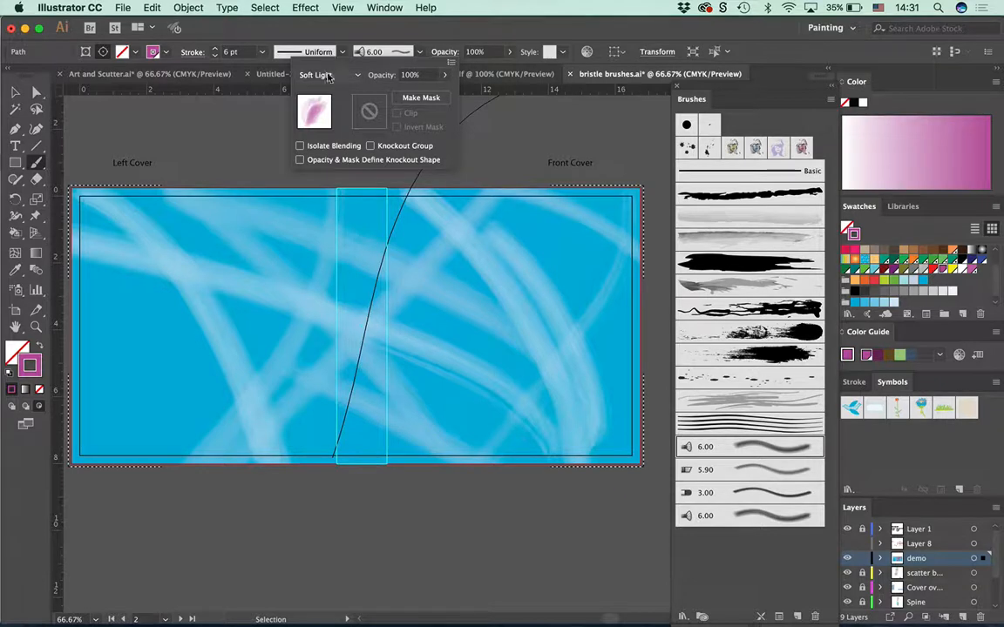
Step: Set the purple stroke's blending mode to Darken and its opacity to 83%
click(315, 75)
click(324, 109)
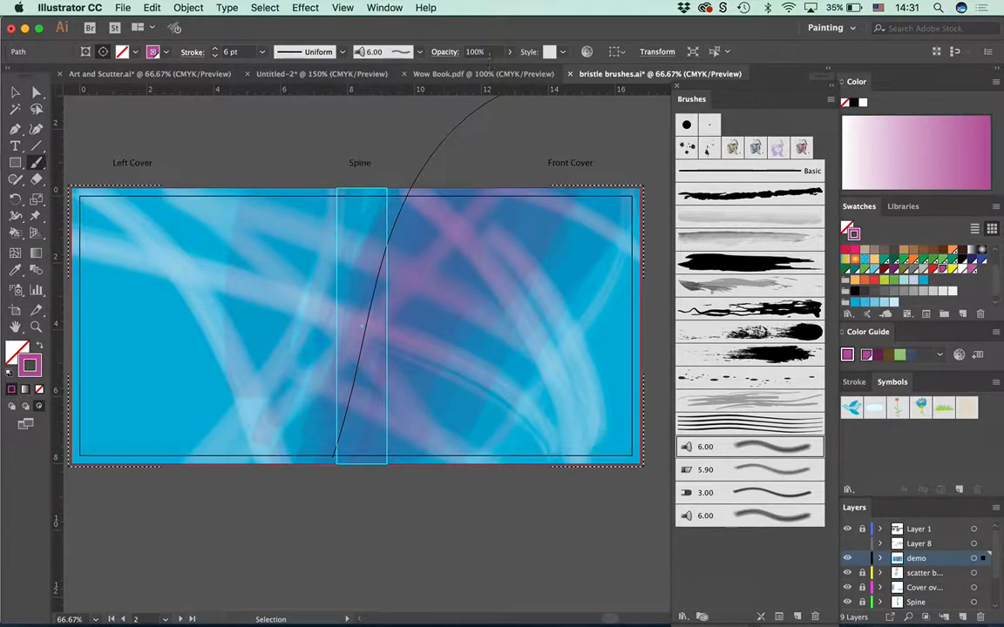
click(510, 51)
mouse_move(503, 73)
mouse_down()
mouse_move(495, 72)
mouse_move(520, 74)
mouse_move(510, 72)
mouse_up()
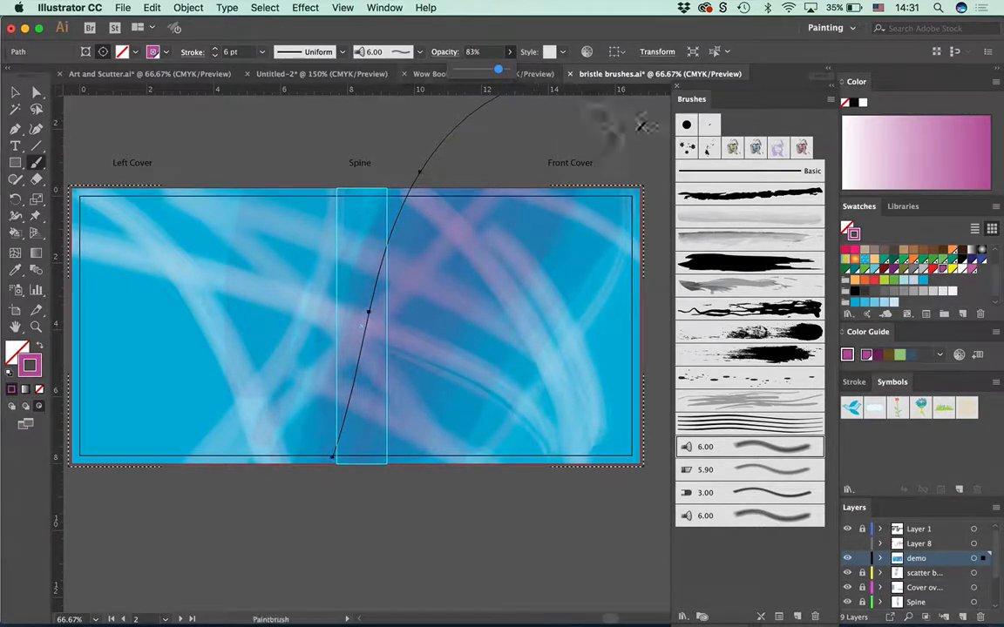
Step: Deselect the purple stroke, choose a green stroke colour and paint four wide curved strokes over the left cover and lower edge
super+click(618, 514)
click(901, 282)
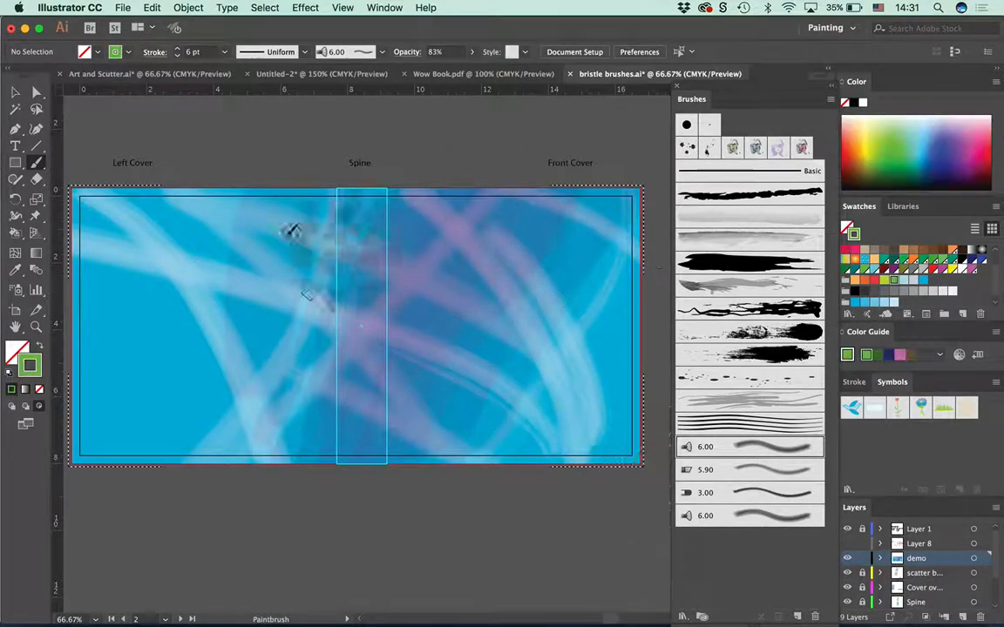
drag(167, 186, 399, 419)
drag(647, 425, 317, 550)
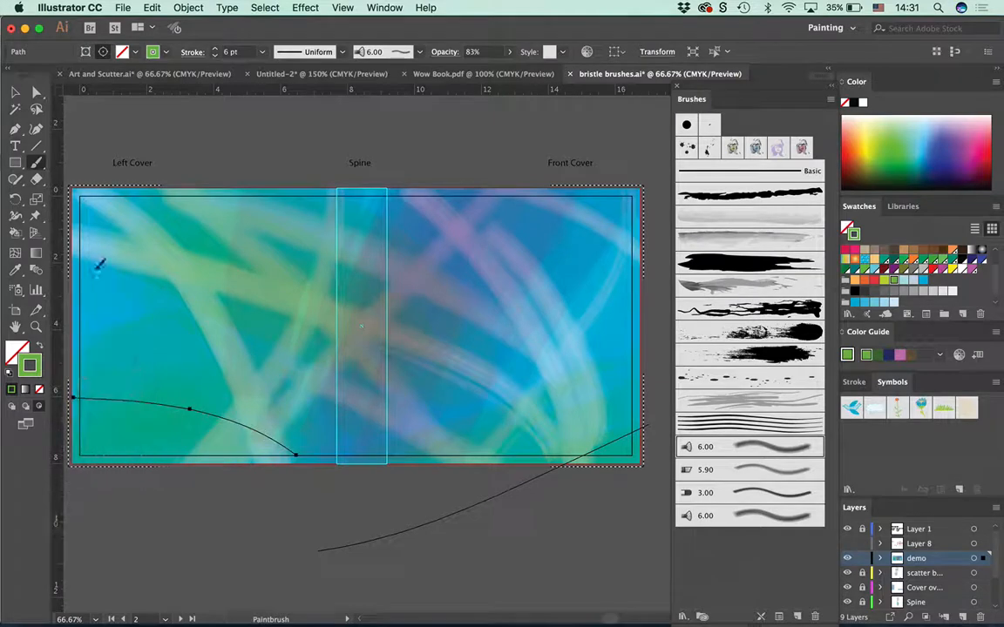
drag(88, 290, 248, 157)
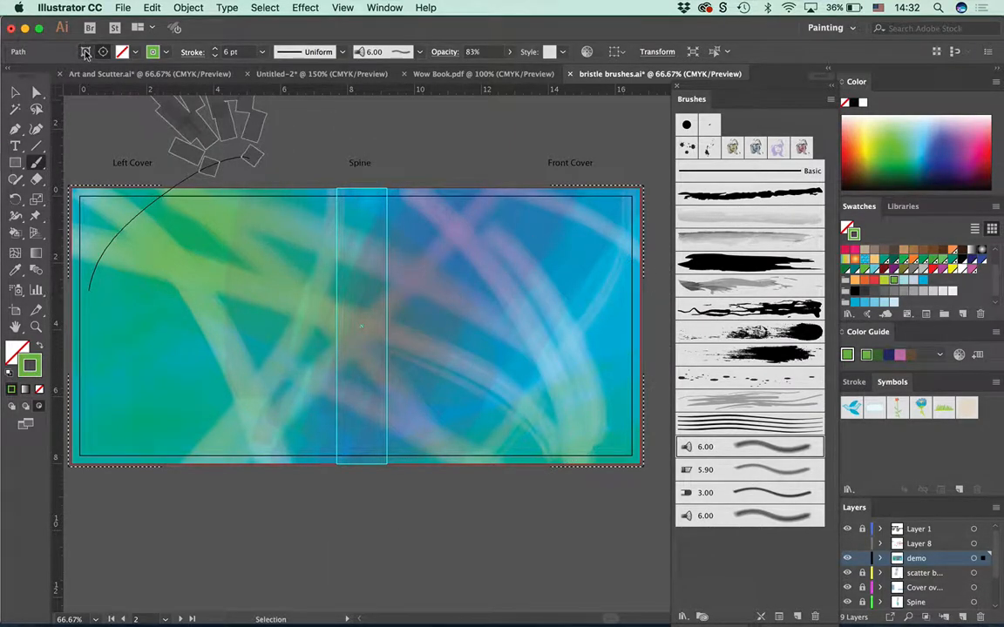
Step: Select the clipping path, switch to editing the clipped contents and group all the painted strokes inside it
key(super+z)
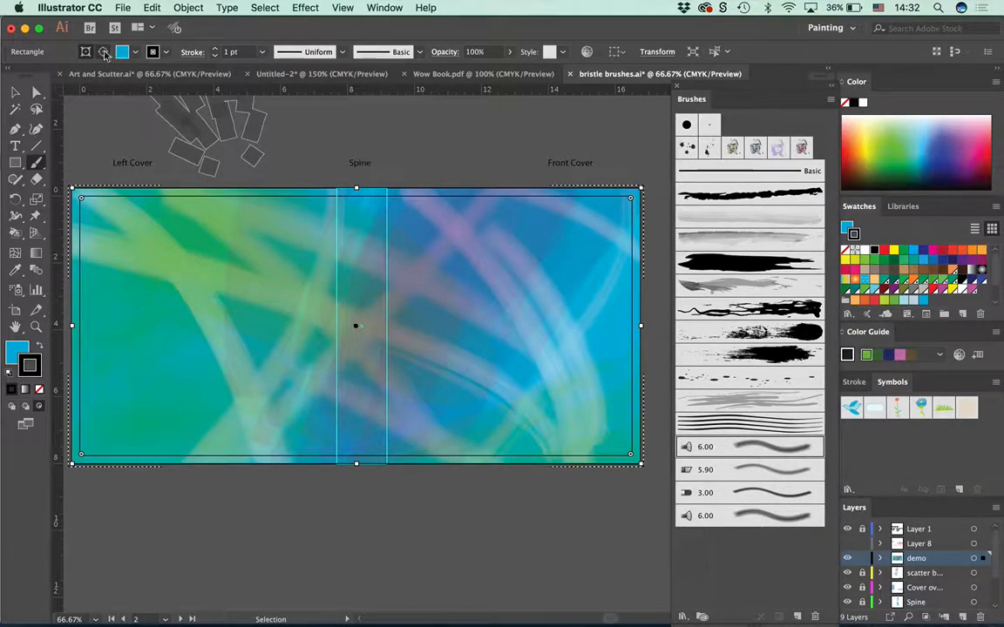
click(103, 54)
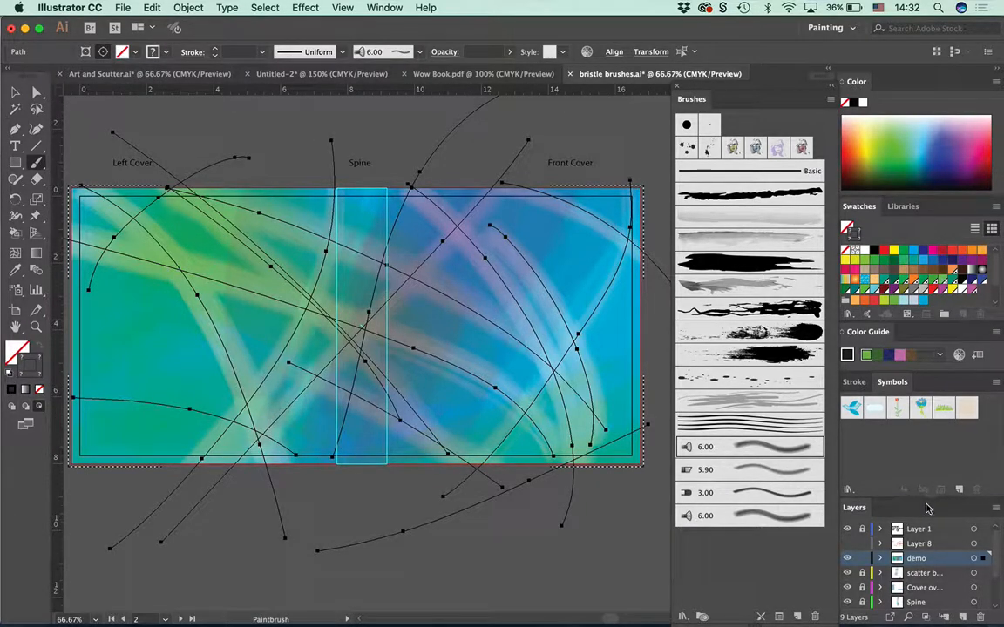
click(180, 8)
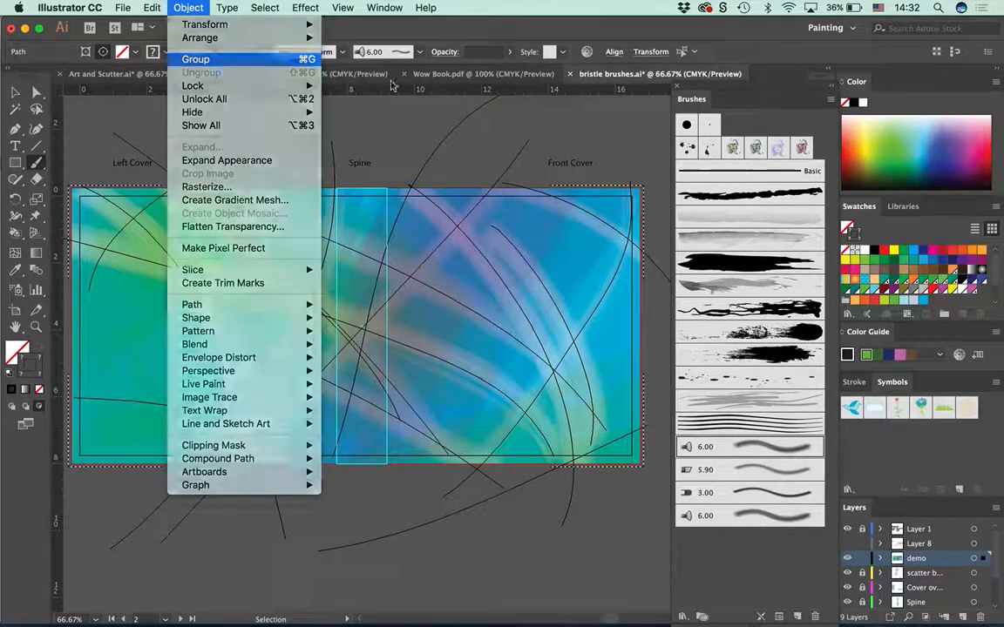
click(253, 59)
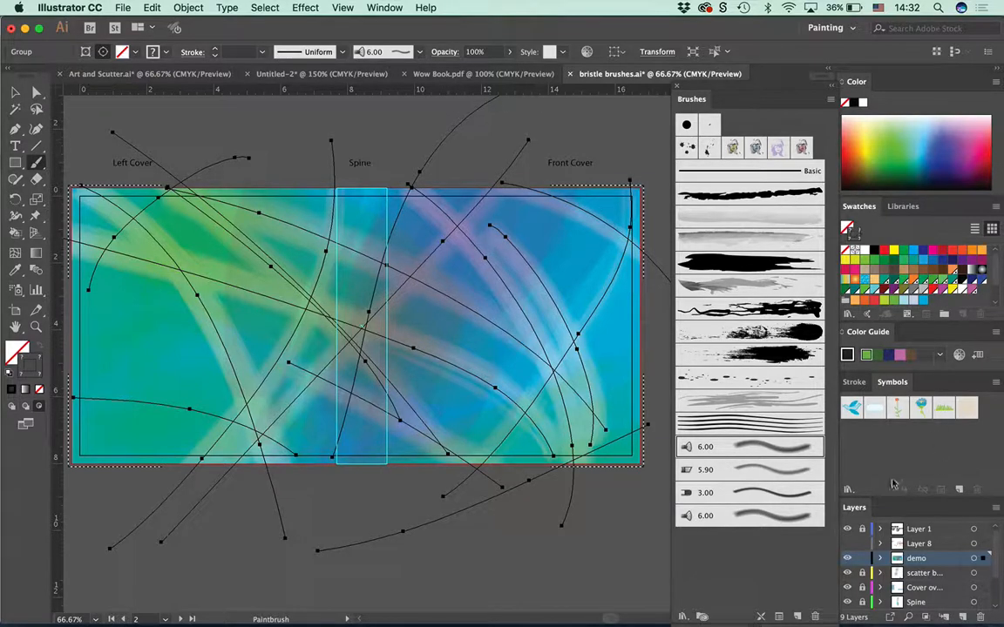
Step: Float and enlarge the Layers panel beside the artwork, expand the demo layer's clip group and lock the group of painted strokes
drag(852, 507, 454, 35)
click(485, 85)
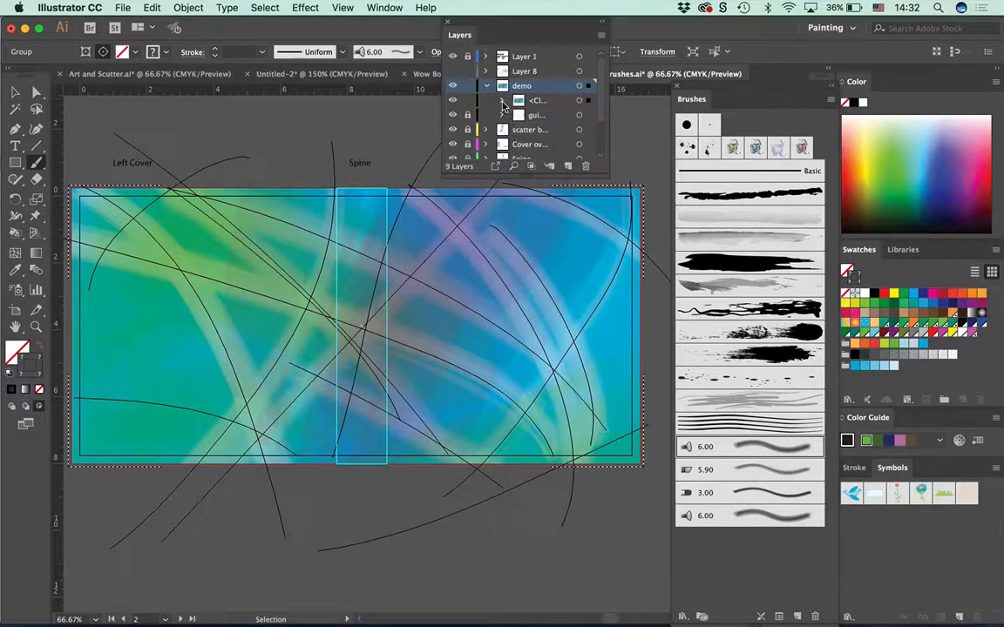
click(502, 101)
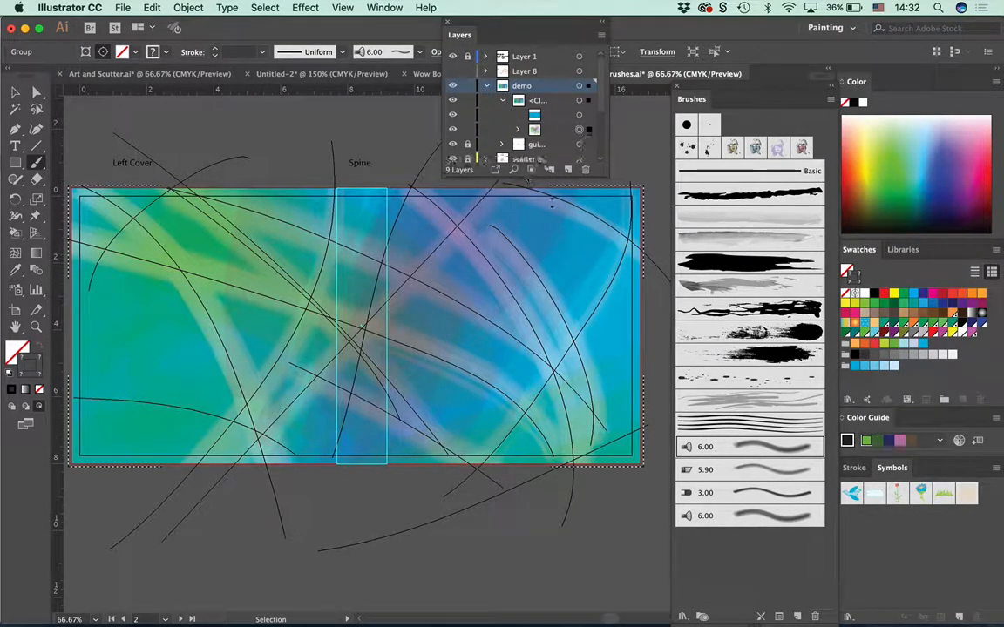
drag(527, 176, 527, 294)
click(468, 129)
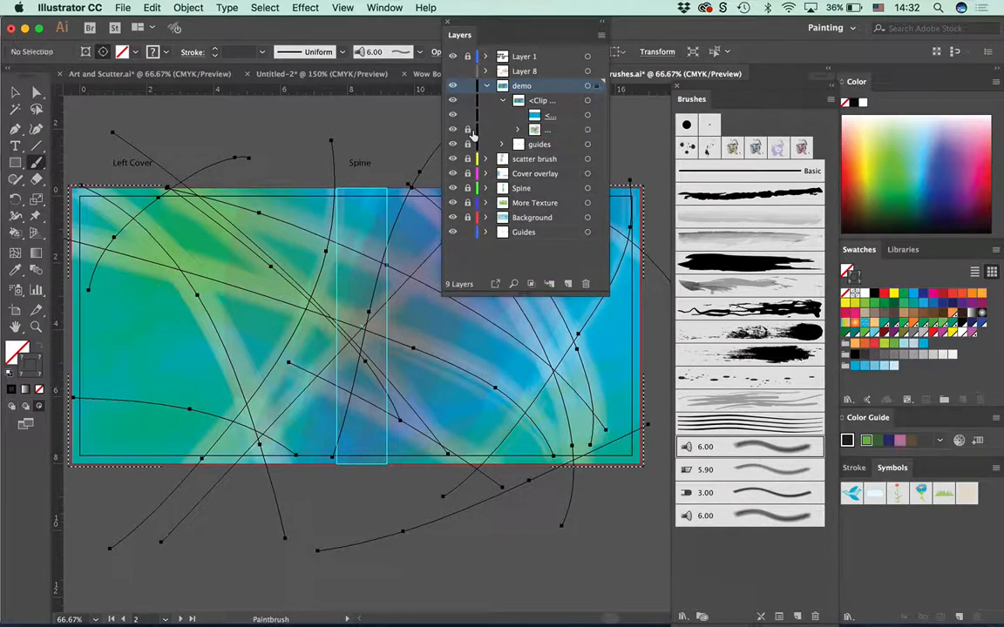
drag(438, 24, 620, 24)
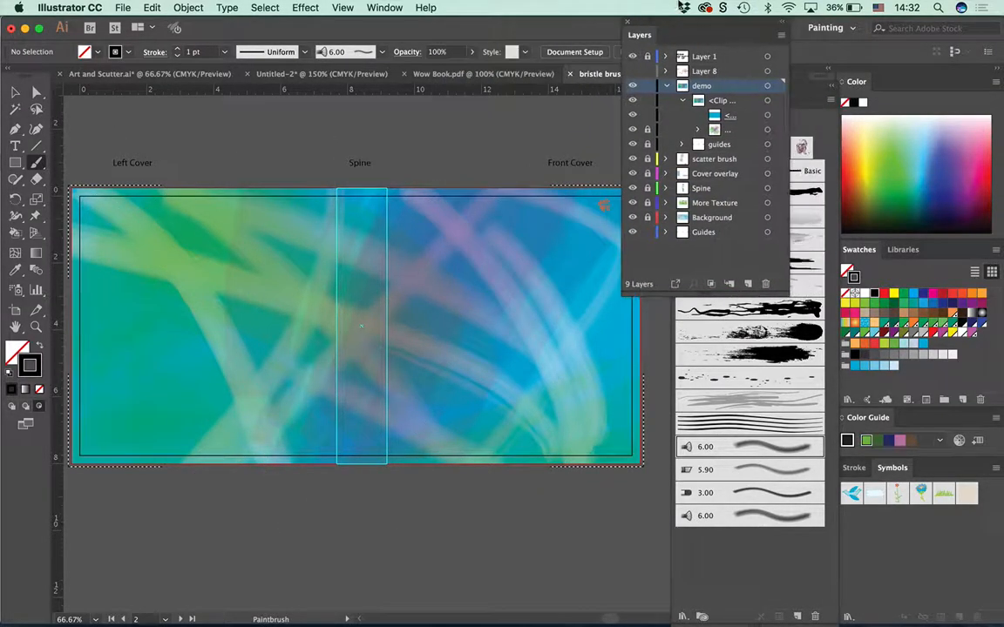
drag(741, 24, 790, 25)
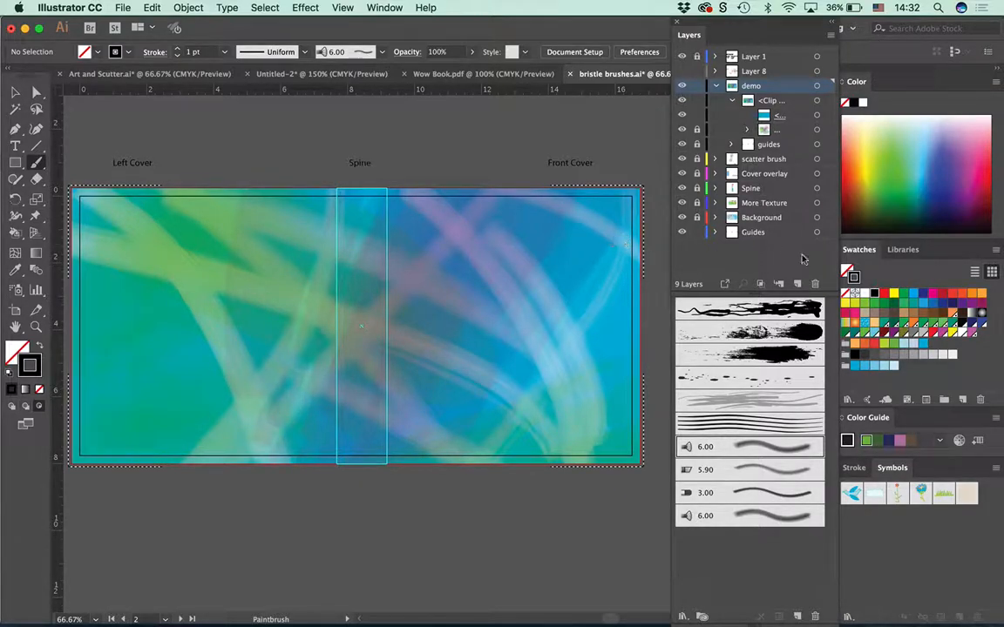
Step: Paint a diagonal red stroke down the front cover with the coarse dry art brush and set its blending mode to Overlay
click(778, 355)
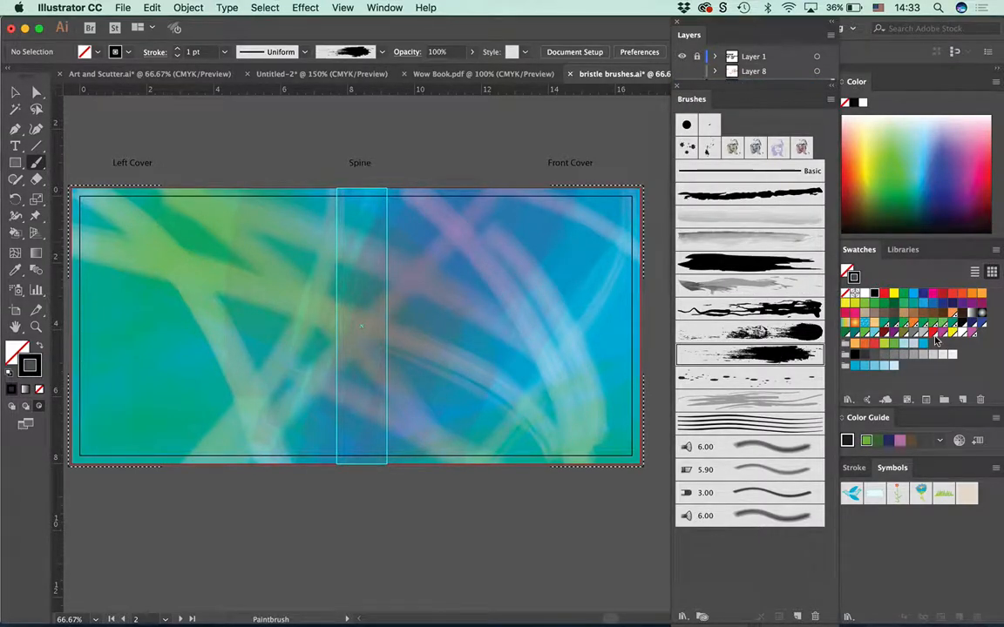
click(933, 333)
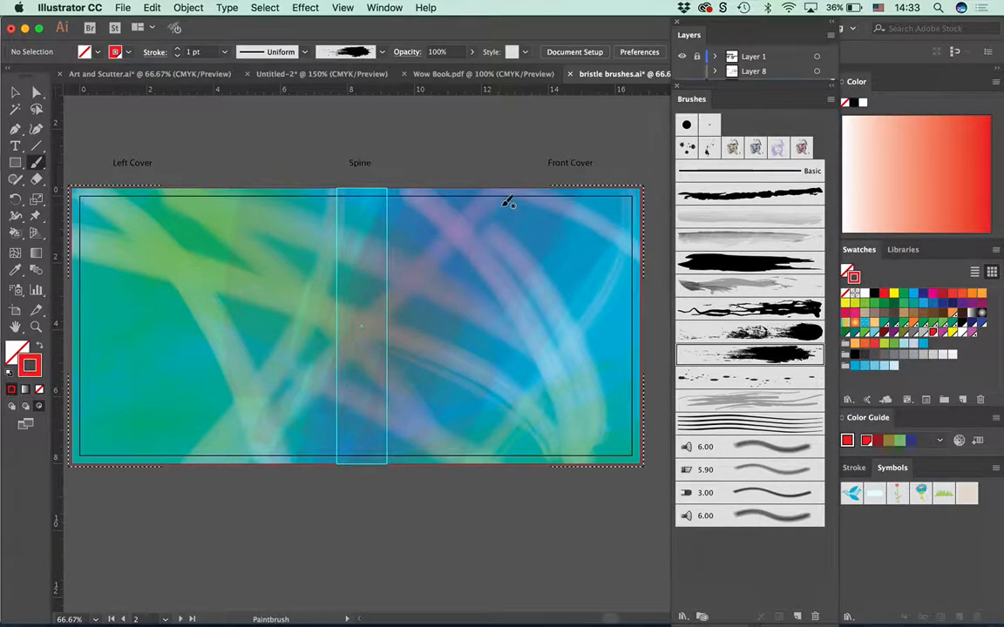
mouse_move(455, 179)
mouse_down()
mouse_move(652, 437)
mouse_move(645, 462)
mouse_up()
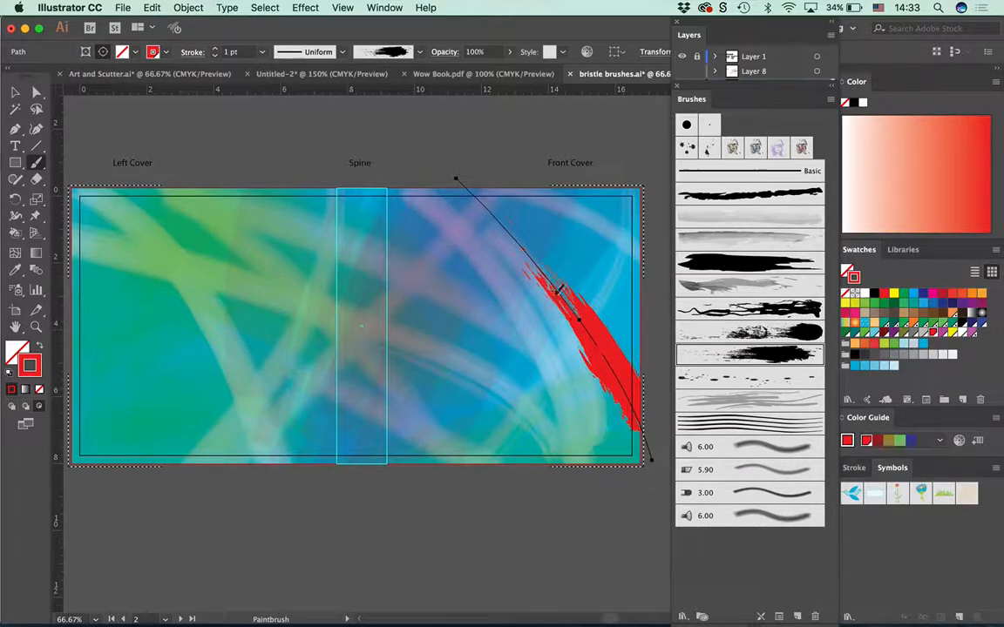
key(v)
click(444, 52)
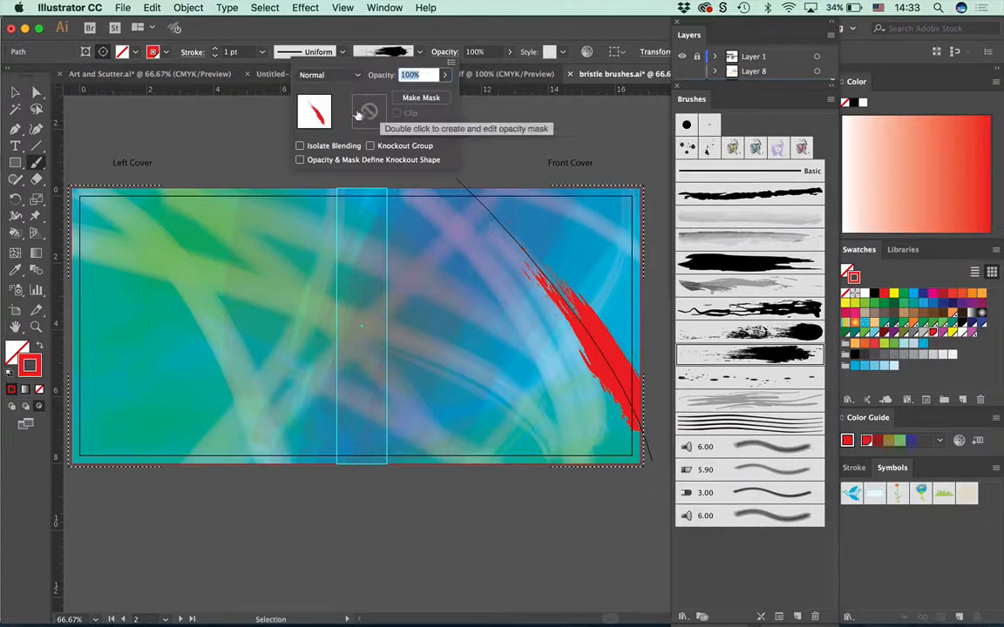
click(316, 76)
click(316, 209)
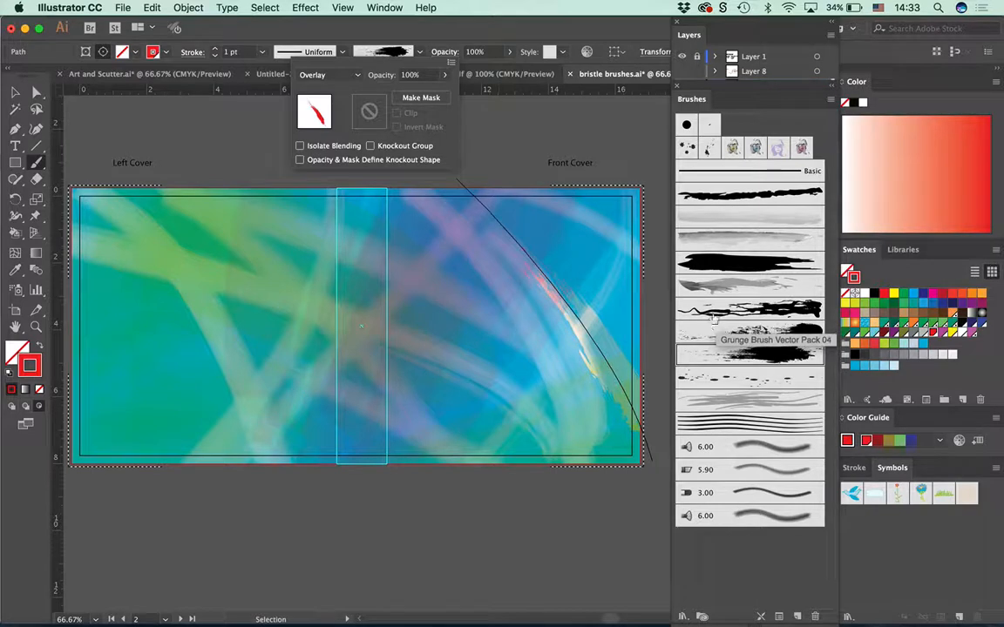
Step: Paint a second red stroke diagonally from the left cover across the spine and set its blending mode to Multiply
click(35, 159)
drag(124, 174, 517, 520)
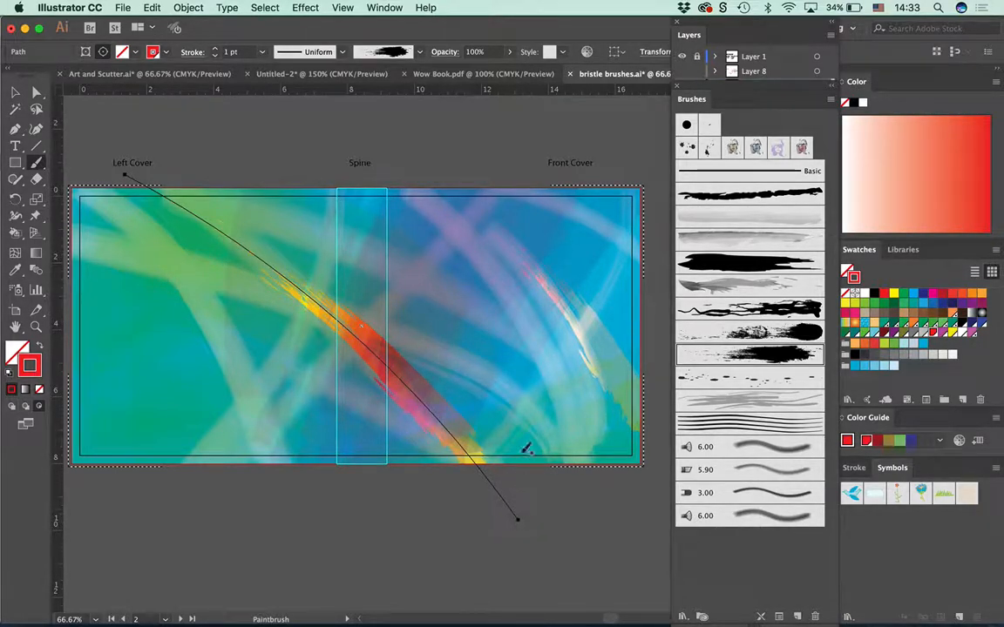
key(v)
click(440, 53)
click(324, 75)
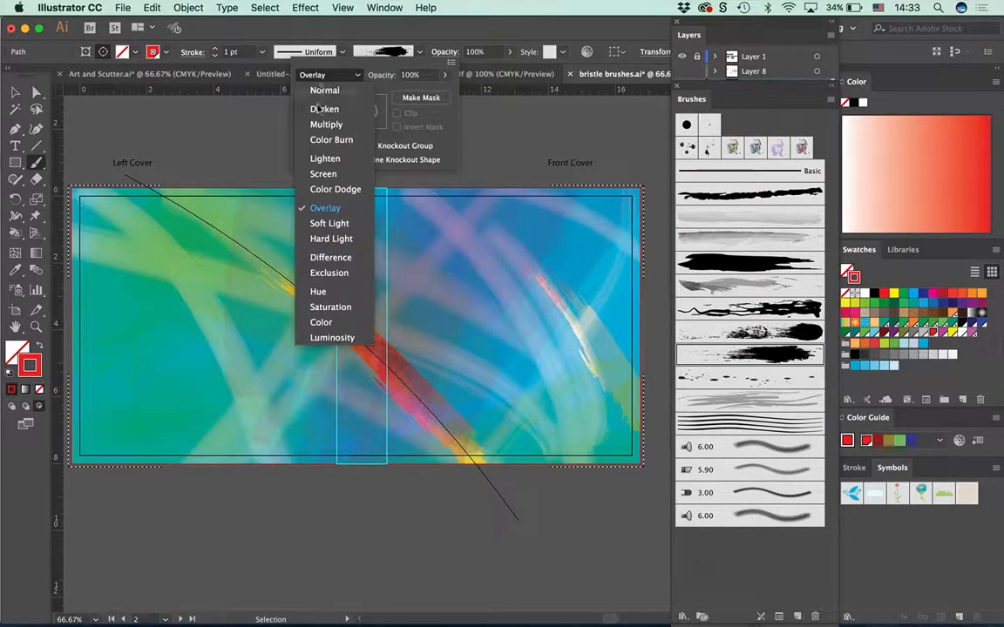
click(321, 124)
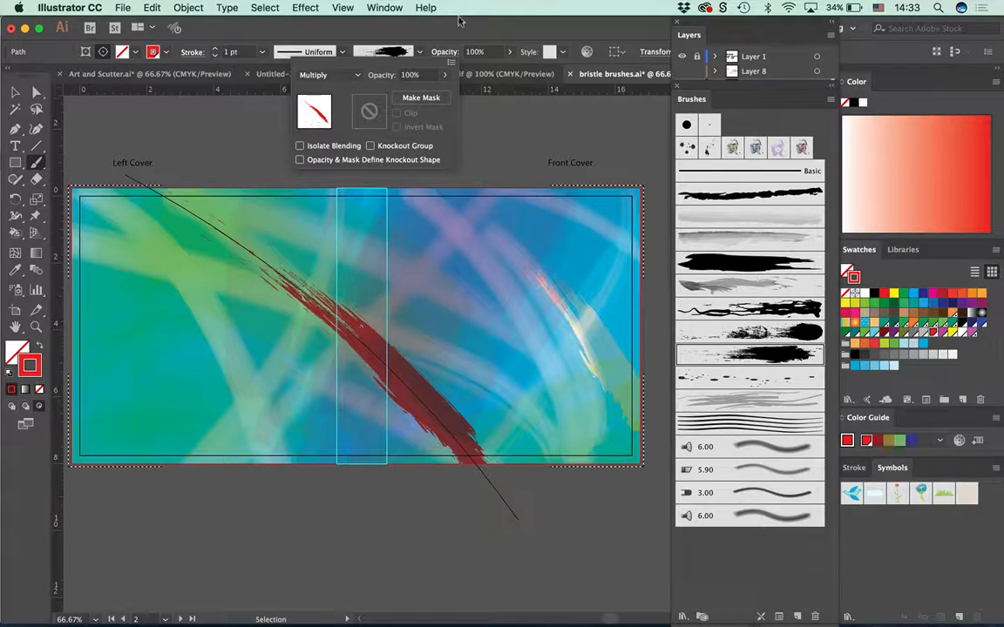
Step: Set the opacity of the red stroke across the spine to 35%
click(442, 51)
click(509, 52)
drag(507, 73, 473, 70)
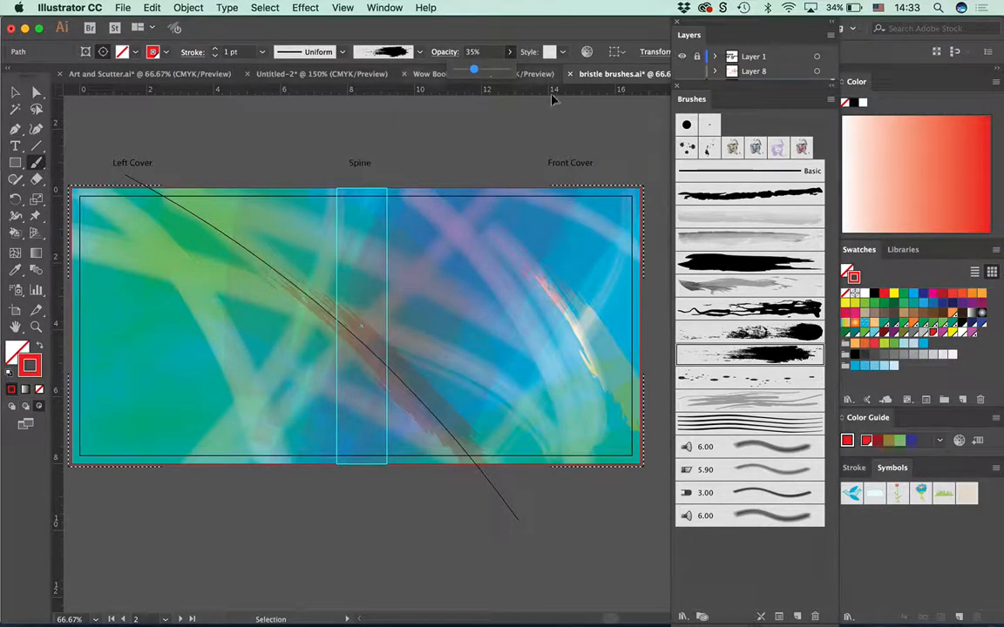
Step: Paint four more translucent red strokes: across the front cover, over both upper corners and near the lower edge beside the spine; deselect
mouse_move(529, 141)
mouse_down()
mouse_move(385, 437)
mouse_move(351, 467)
mouse_up()
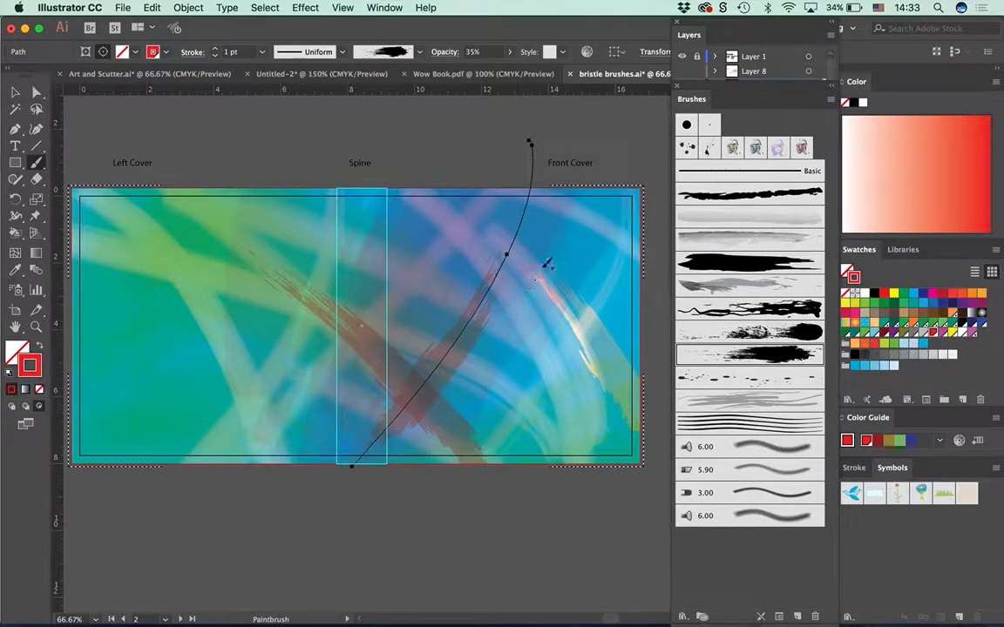
drag(629, 197, 669, 247)
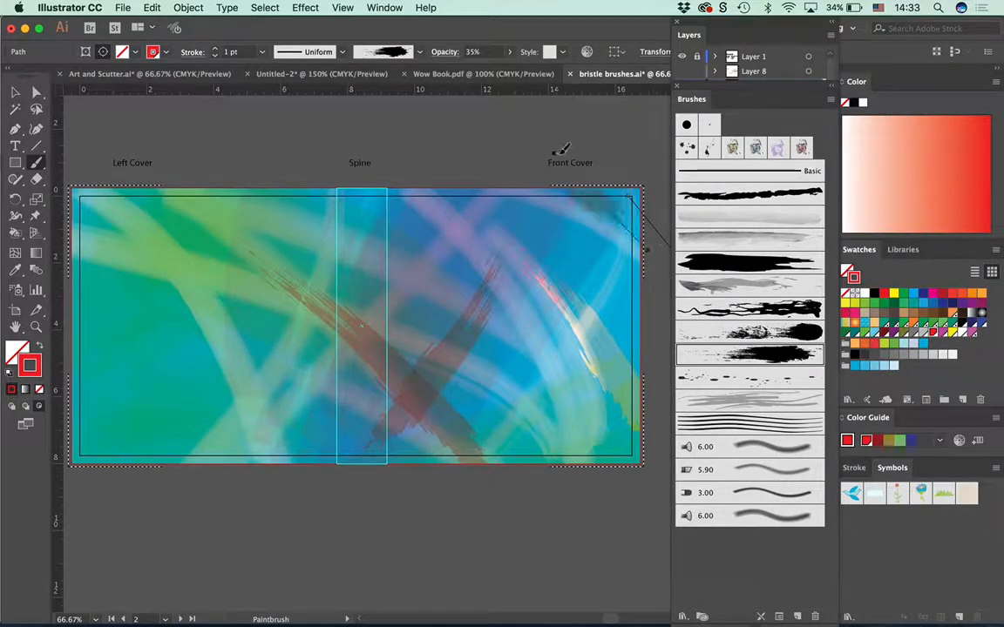
drag(180, 173, 72, 215)
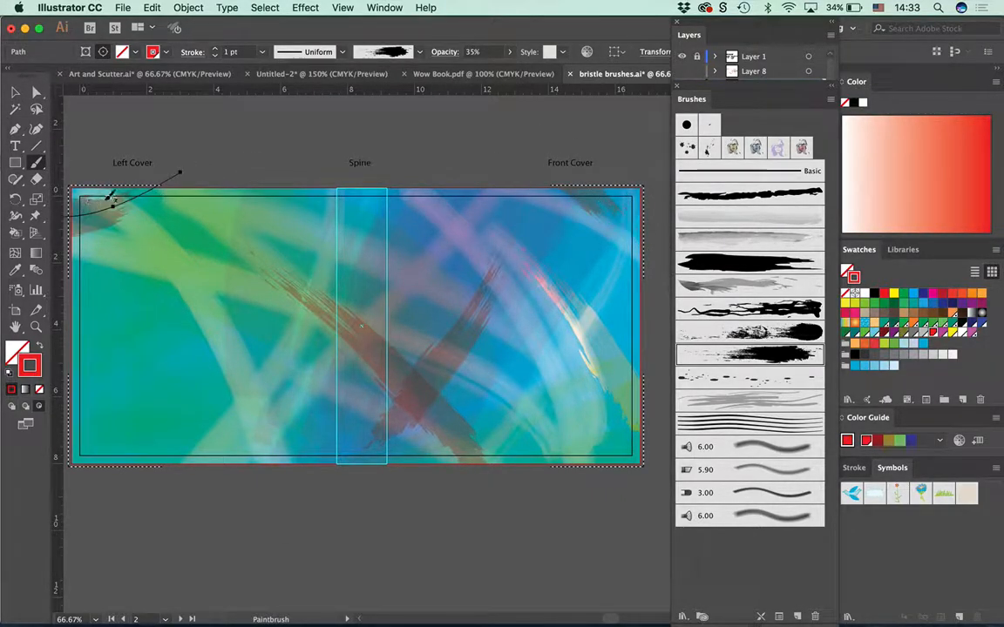
drag(406, 446, 420, 464)
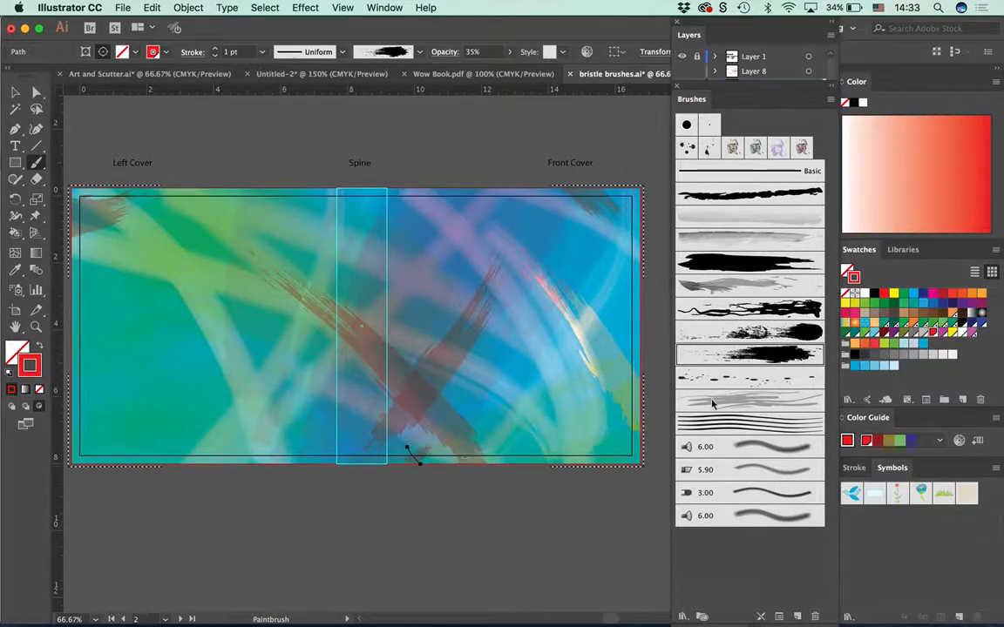
super+click(639, 520)
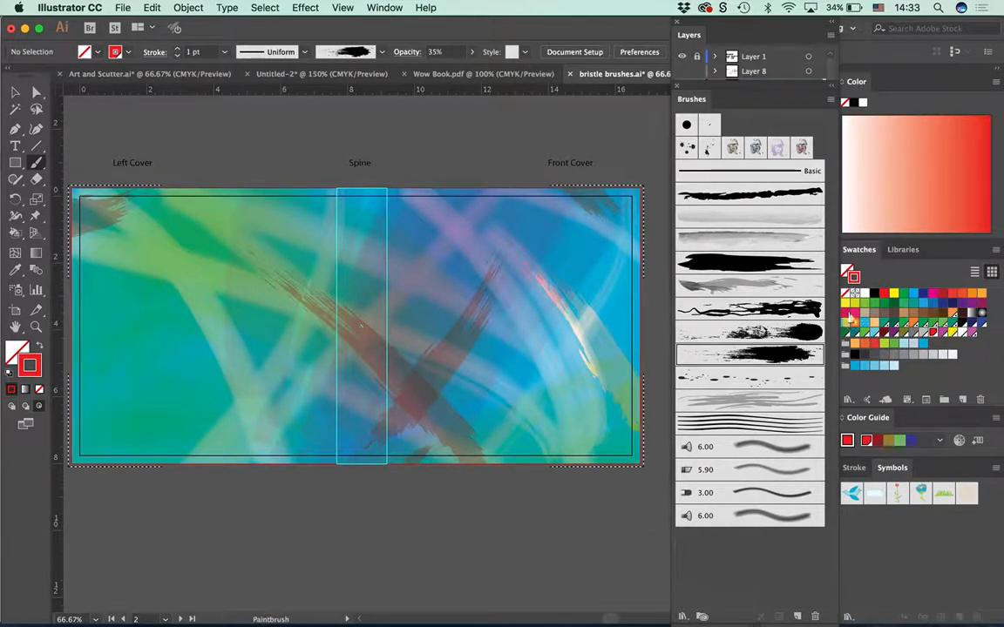
Step: Paint a short white stroke on the upper left cover and set it to 100% opacity with Normal blending
click(864, 294)
drag(166, 182, 309, 253)
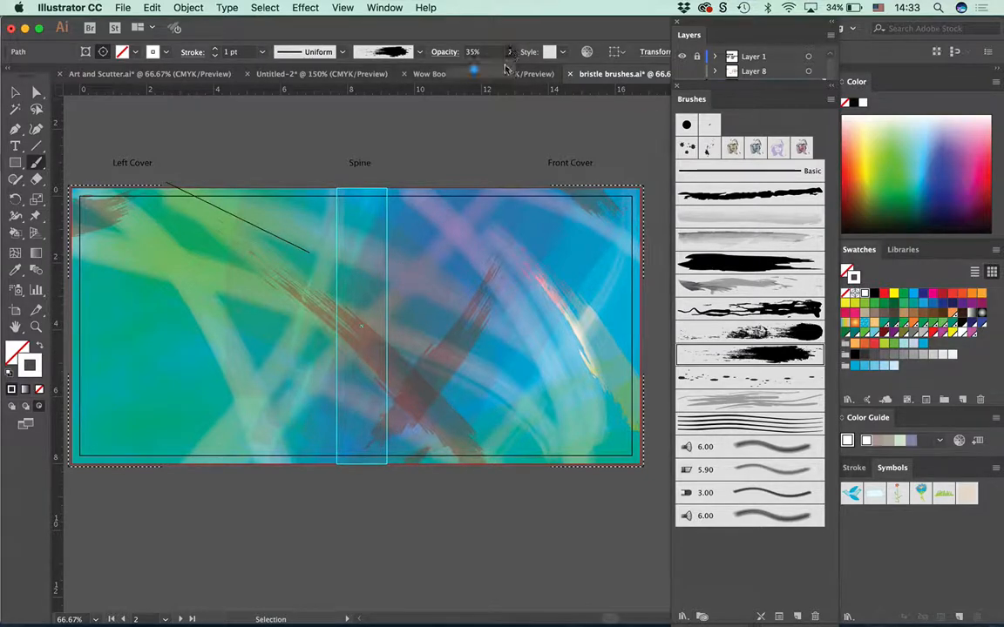
click(442, 52)
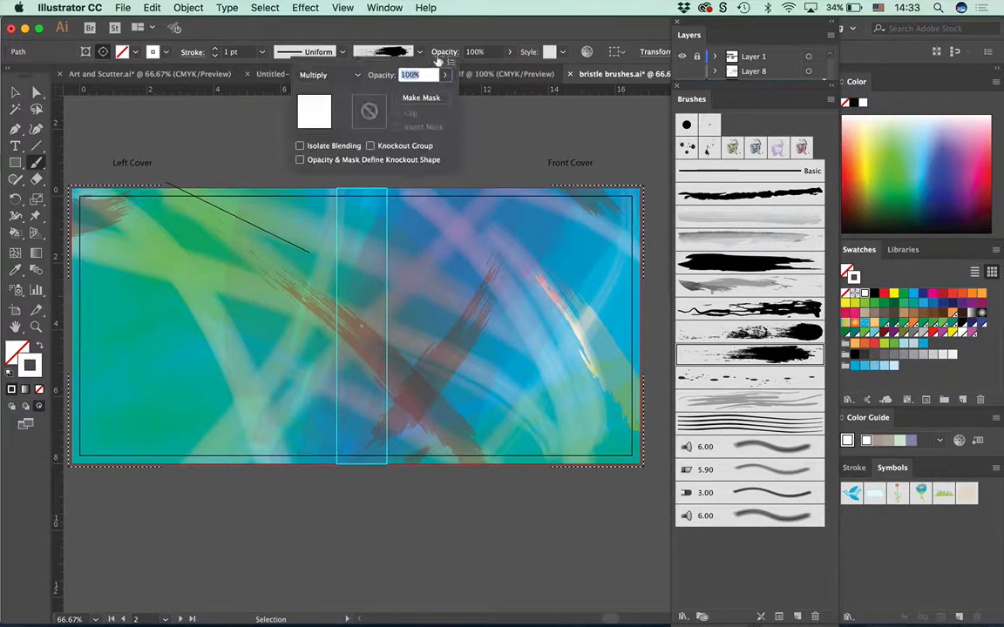
click(329, 75)
click(324, 32)
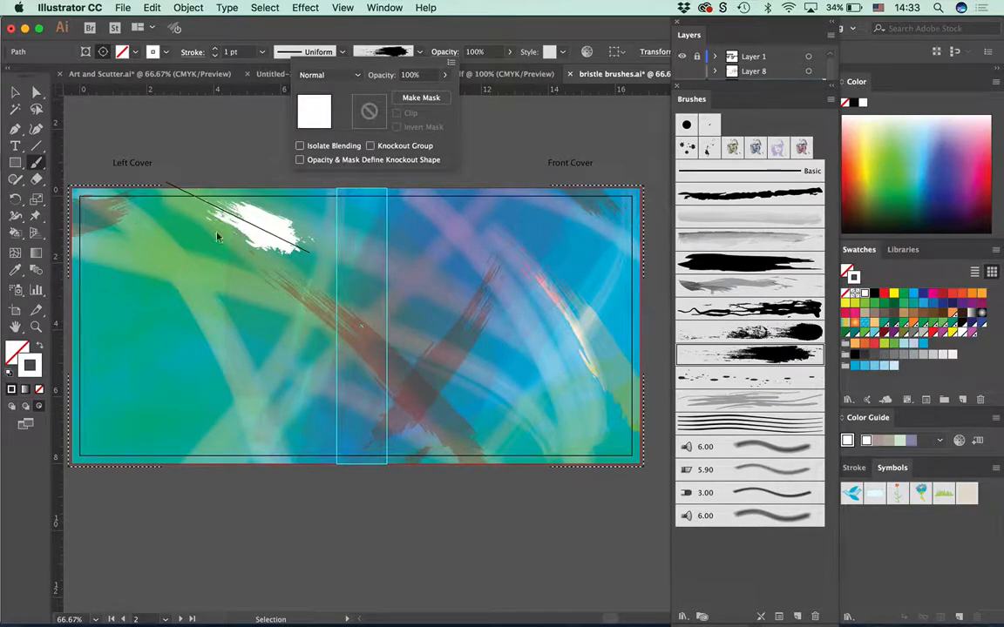
Step: Paint more white dry-brush strokes over the upper-left corner, lower-right corner, right edge and the lower edge of the left cover
click(96, 170)
drag(106, 179, 75, 247)
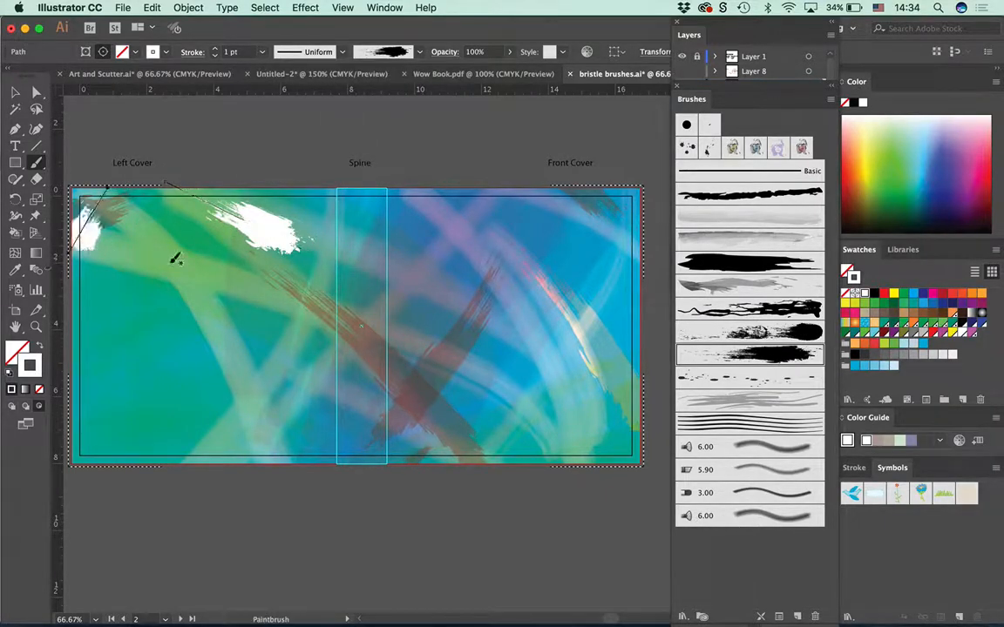
drag(586, 497, 647, 422)
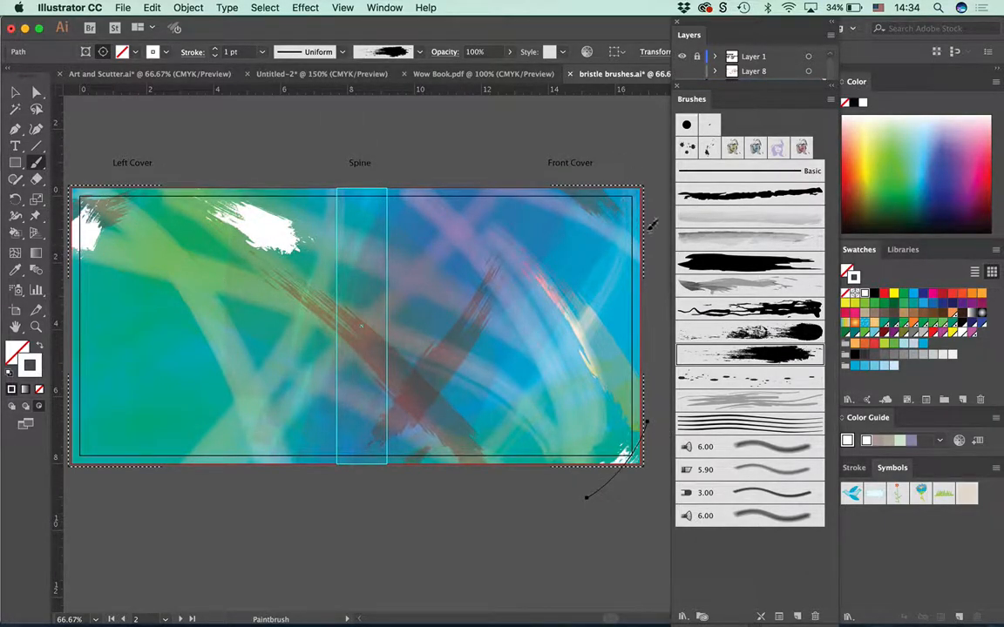
mouse_move(614, 148)
mouse_down()
mouse_move(594, 539)
mouse_move(586, 503)
mouse_up()
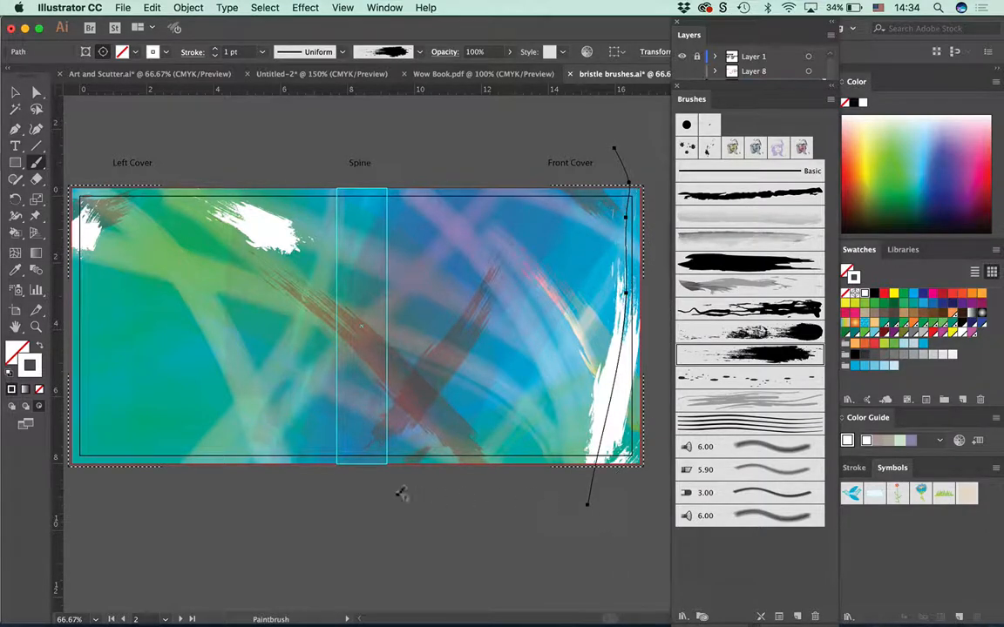
drag(118, 421, 358, 485)
drag(66, 470, 347, 456)
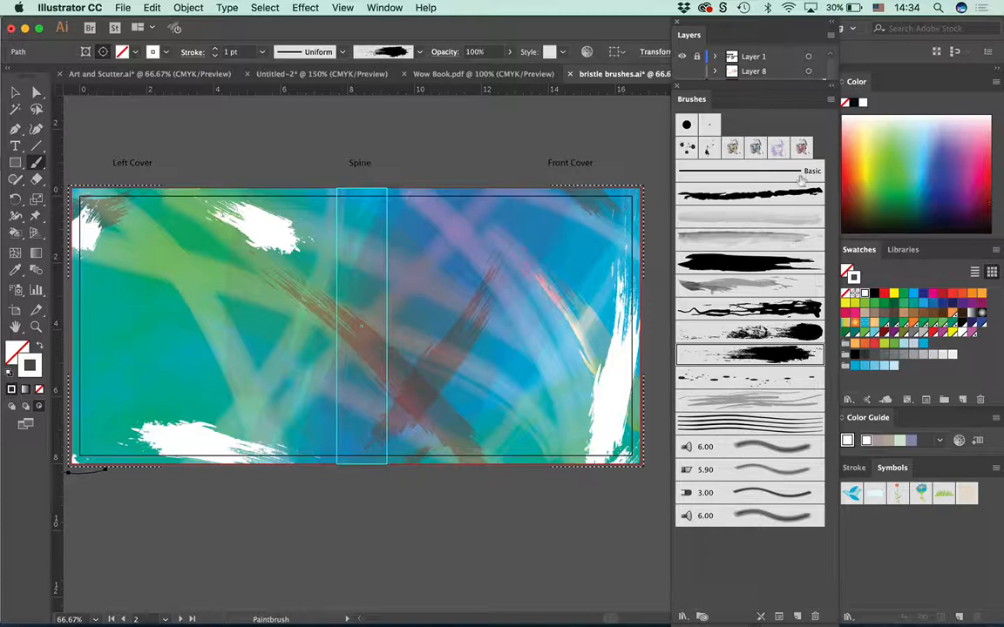
Step: Choose the light purple face scatter brush and paint two strokes over the front cover
click(776, 148)
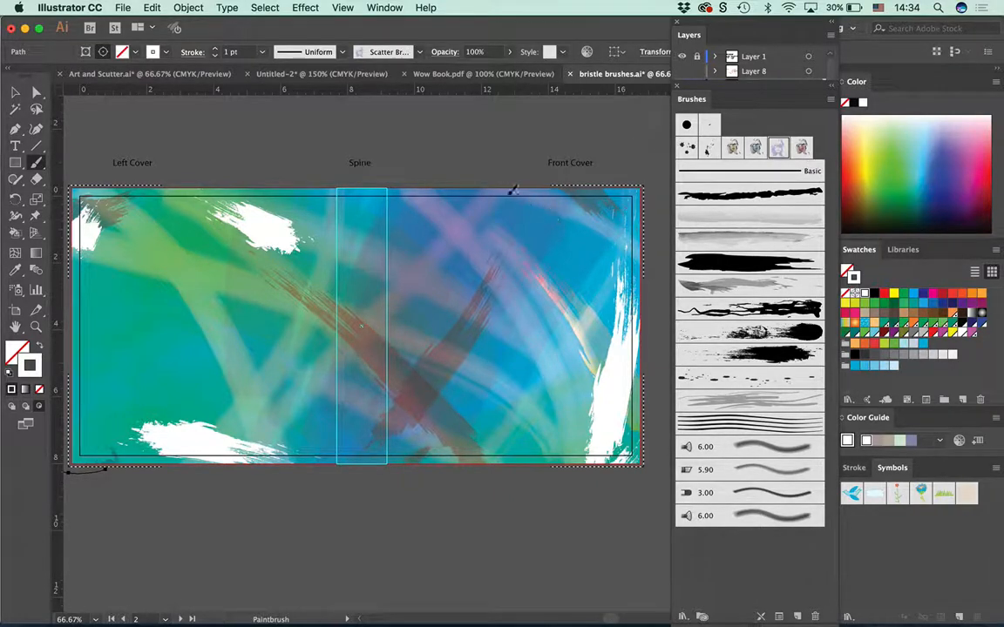
drag(476, 185, 605, 274)
drag(588, 177, 530, 410)
Step: Paint a diagonal stroke from the spine with the beige face scatter brush, and set that brush's size to 48% and spacing to 61%
click(732, 148)
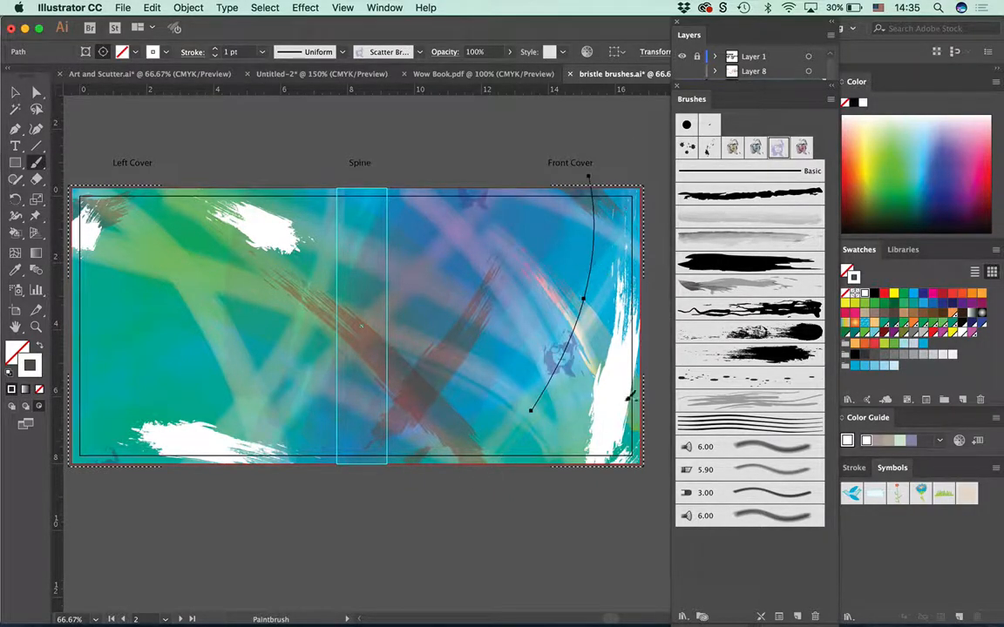
drag(329, 195, 606, 396)
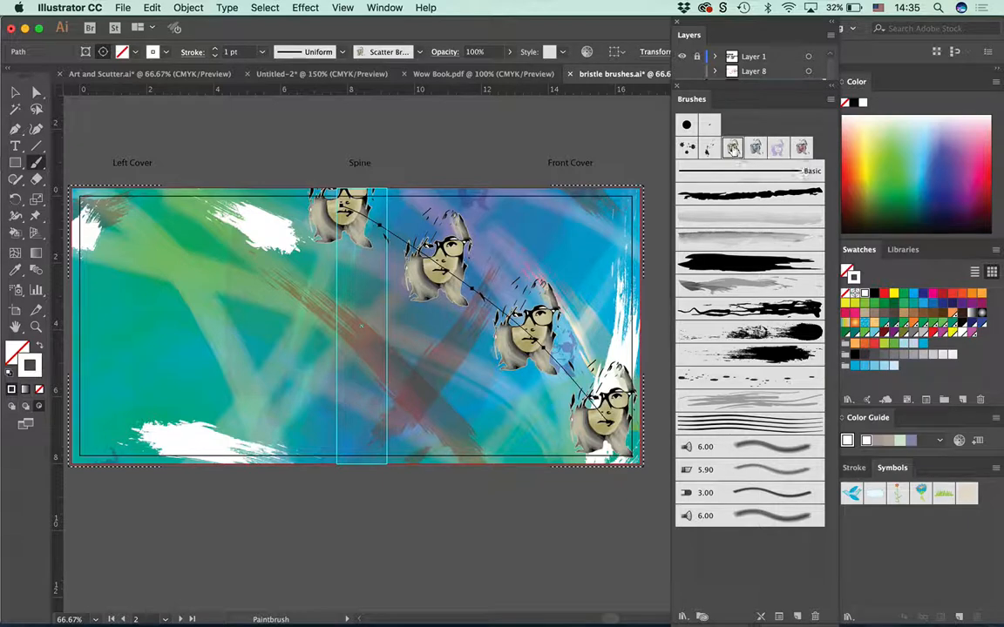
double_click(733, 148)
drag(732, 102, 716, 125)
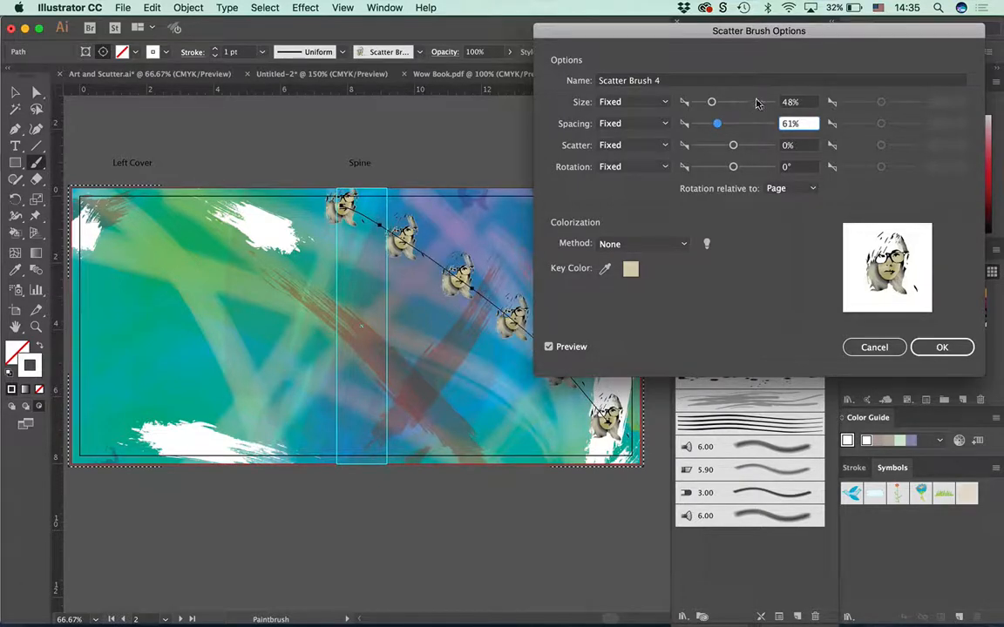
Step: Set the face scatter brush's colorization method to Tints, apply it to existing strokes and recolour the selected stroke orange
click(653, 248)
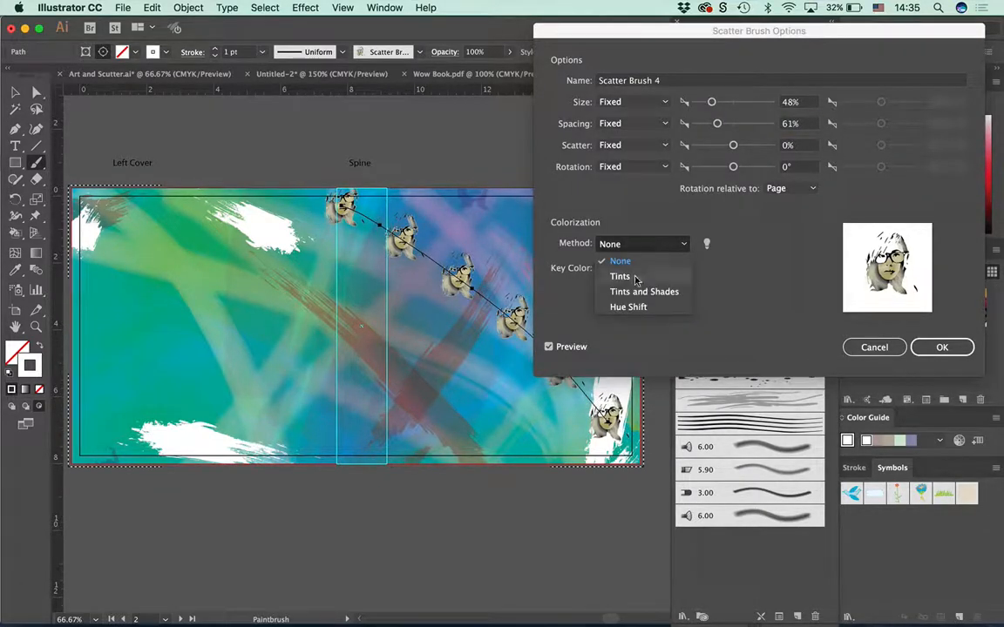
click(647, 276)
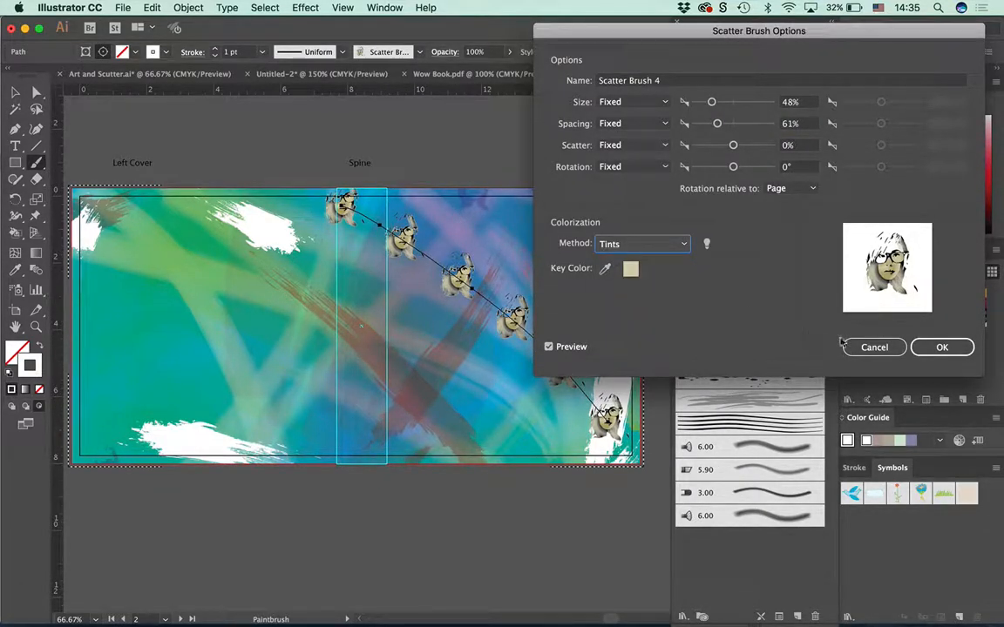
click(940, 347)
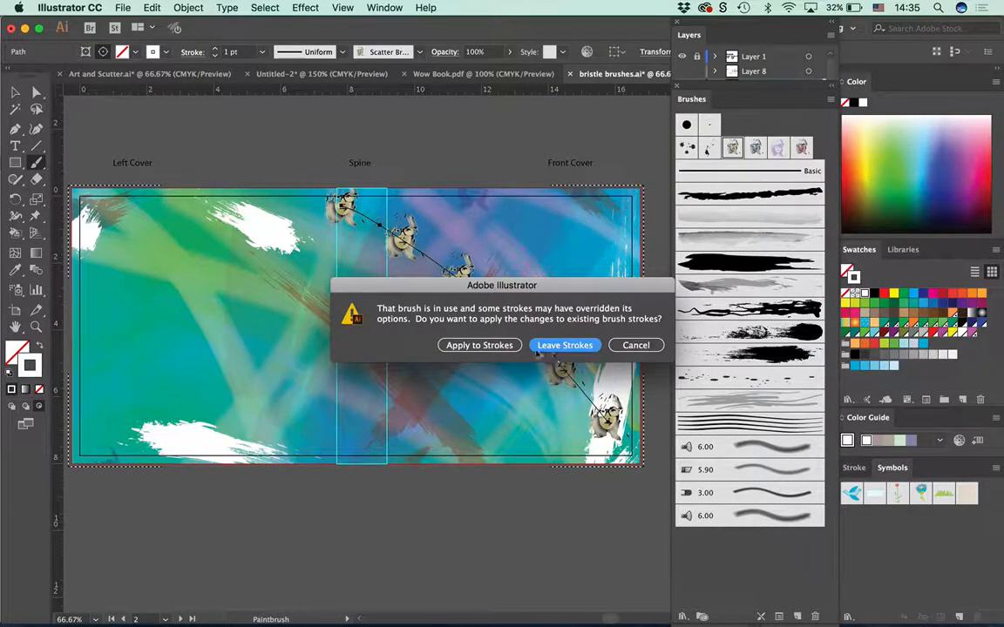
click(479, 345)
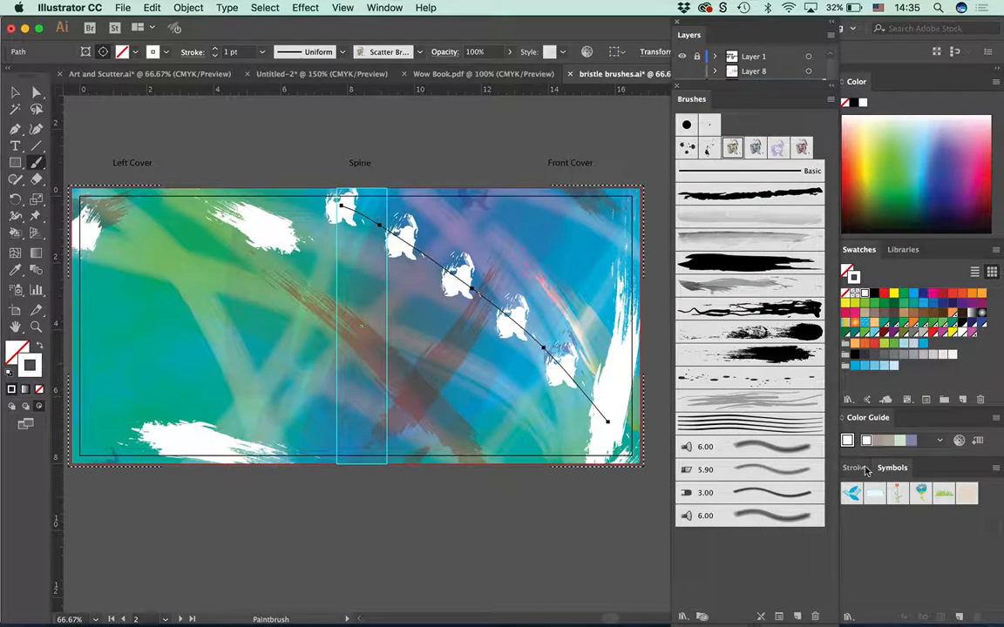
click(856, 163)
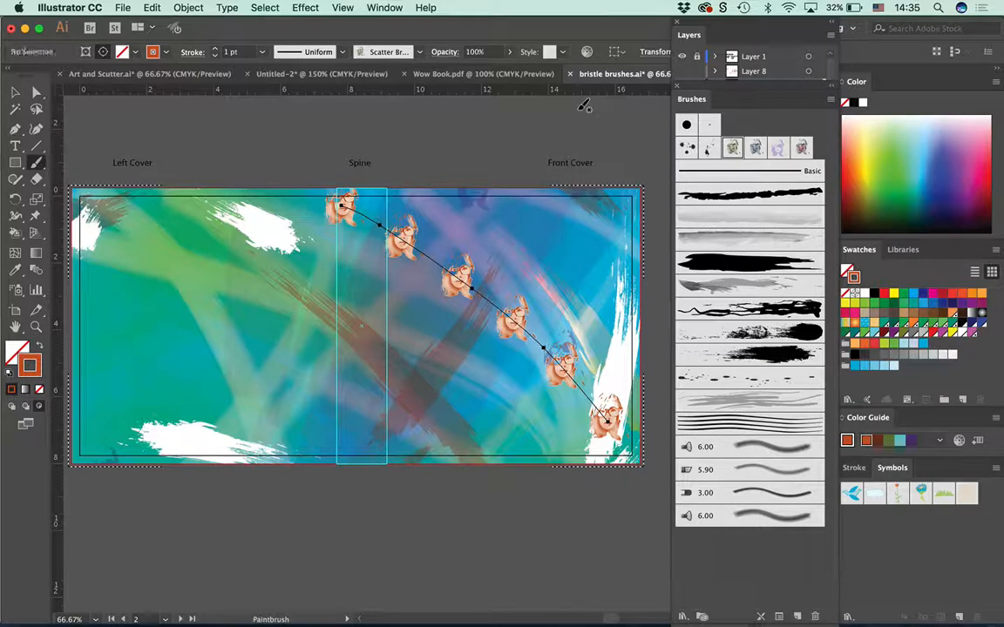
Step: Delete the selected orange face stroke and draw six overlapping rectangles across the left cover, spine and front cover
key(Delete)
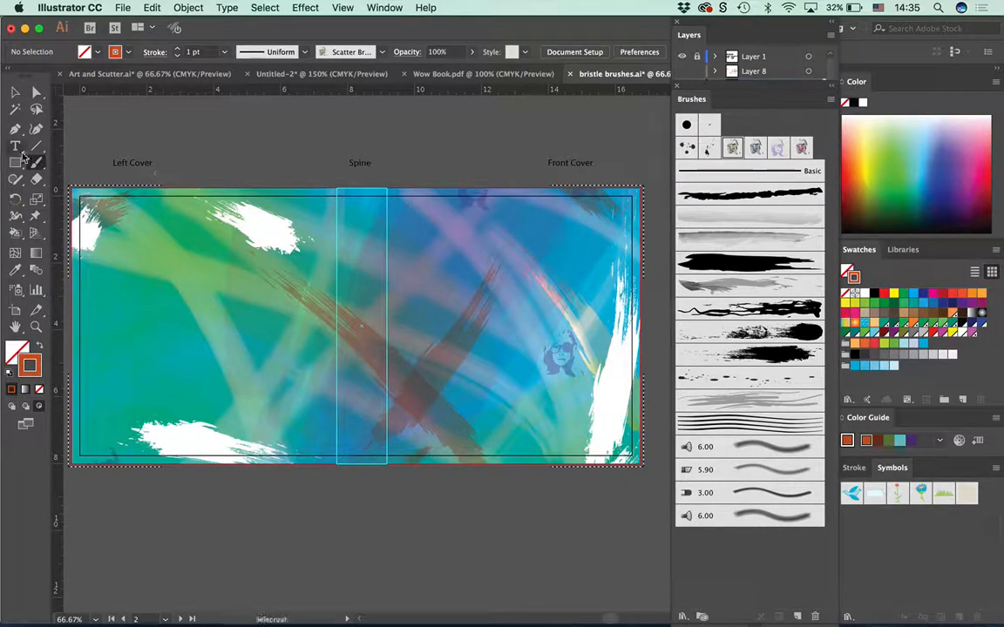
click(17, 161)
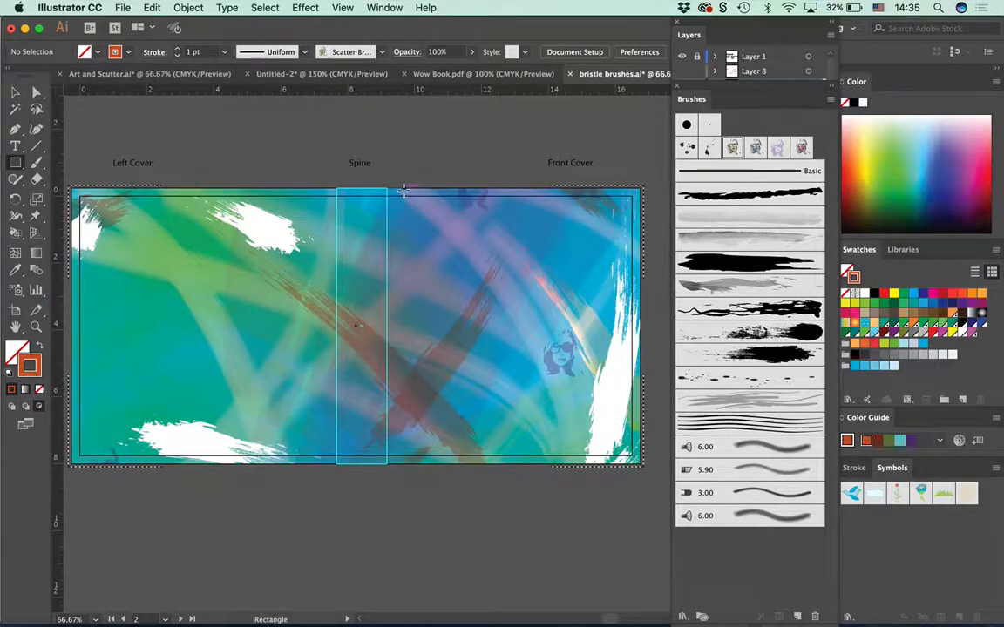
drag(402, 190, 641, 315)
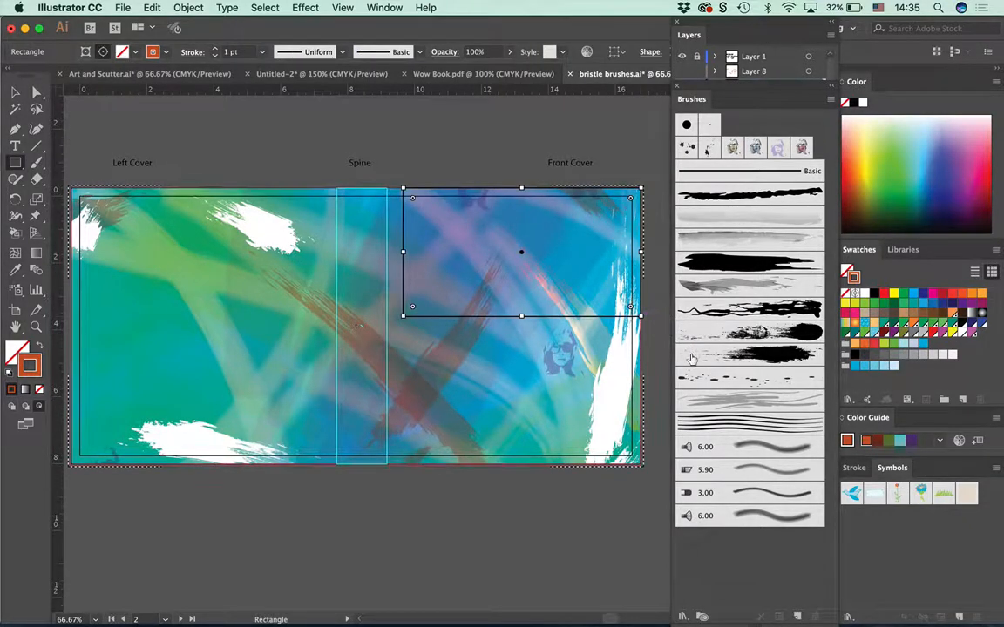
drag(444, 285, 628, 439)
drag(198, 314, 465, 404)
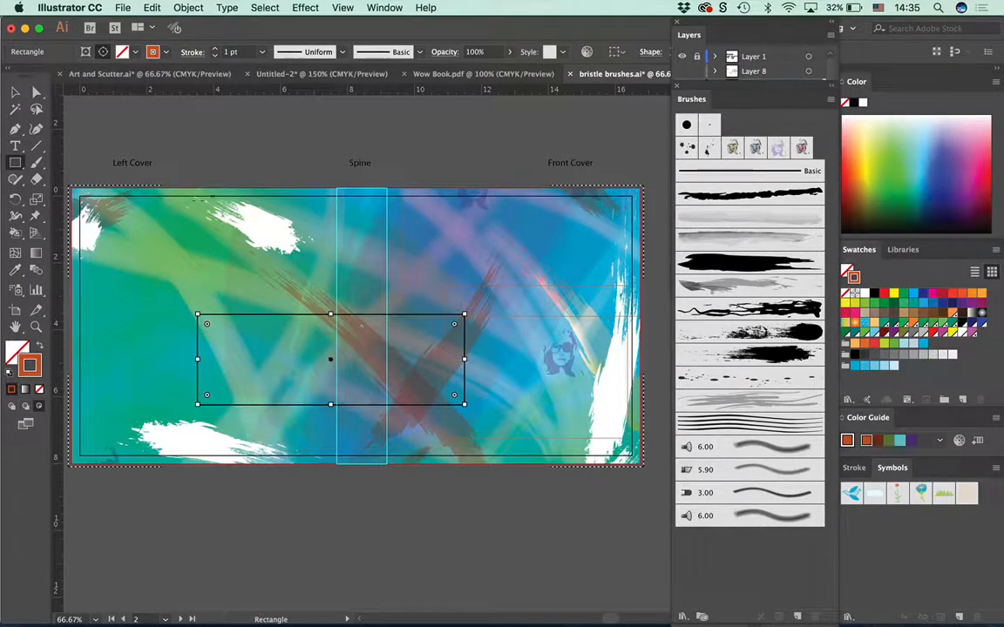
drag(166, 205, 298, 311)
drag(93, 332, 222, 455)
scroll(262, 322, left, 3)
drag(114, 188, 294, 367)
key(v)
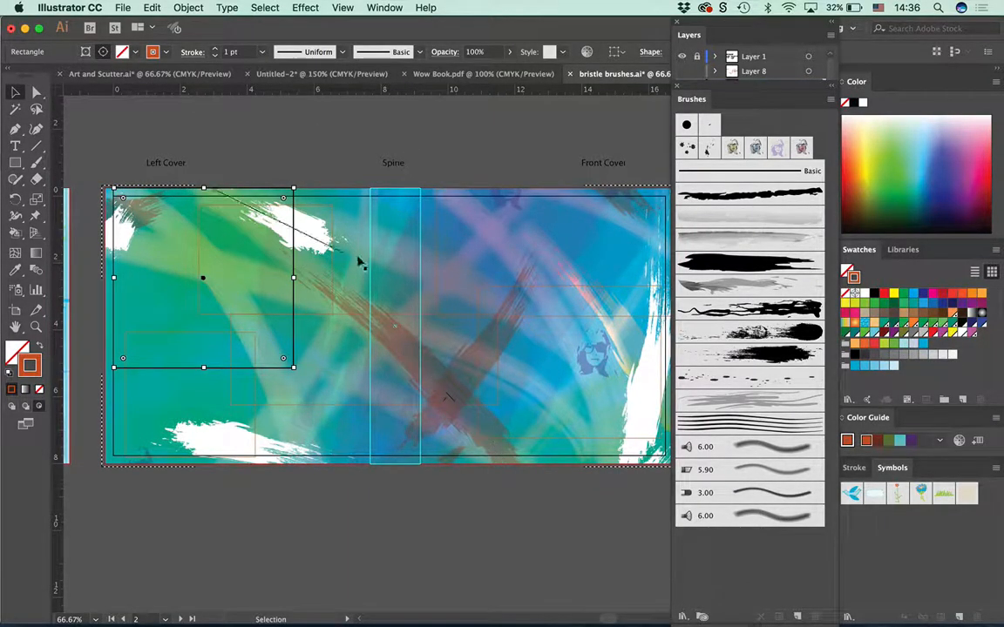
Step: Open the Artistic_Watercolor brush library and apply one of its pale, soft-edged wash brushes to the upper-left rectangle
click(730, 238)
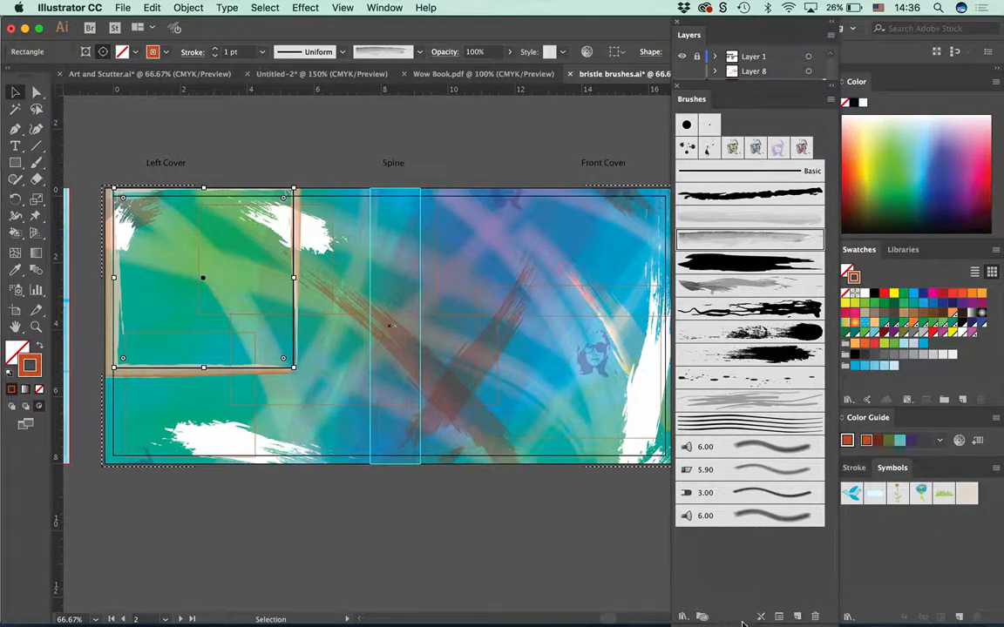
drag(695, 93, 694, 31)
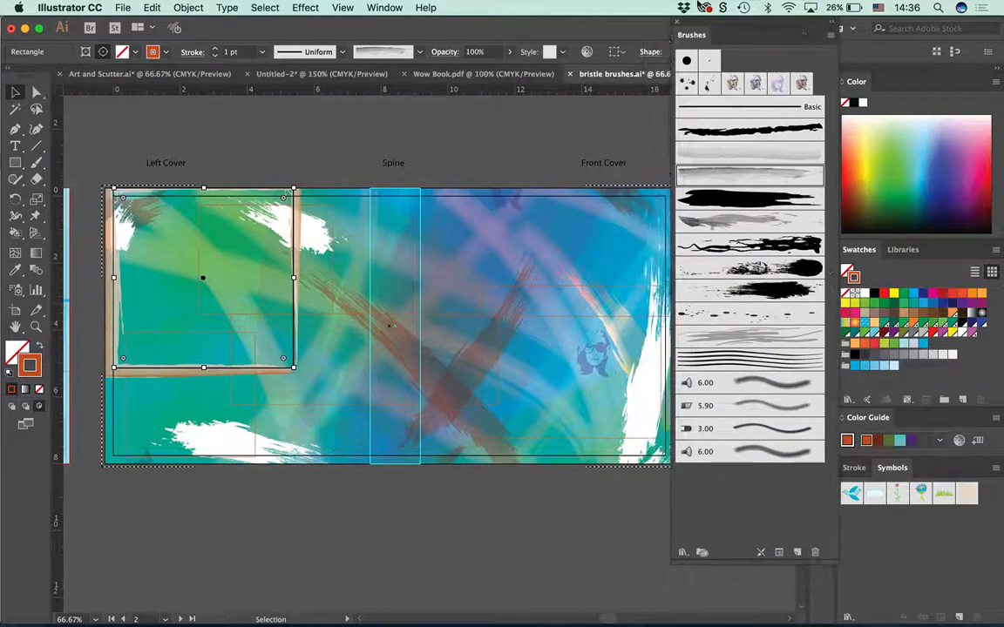
click(682, 555)
mouse_move(693, 484)
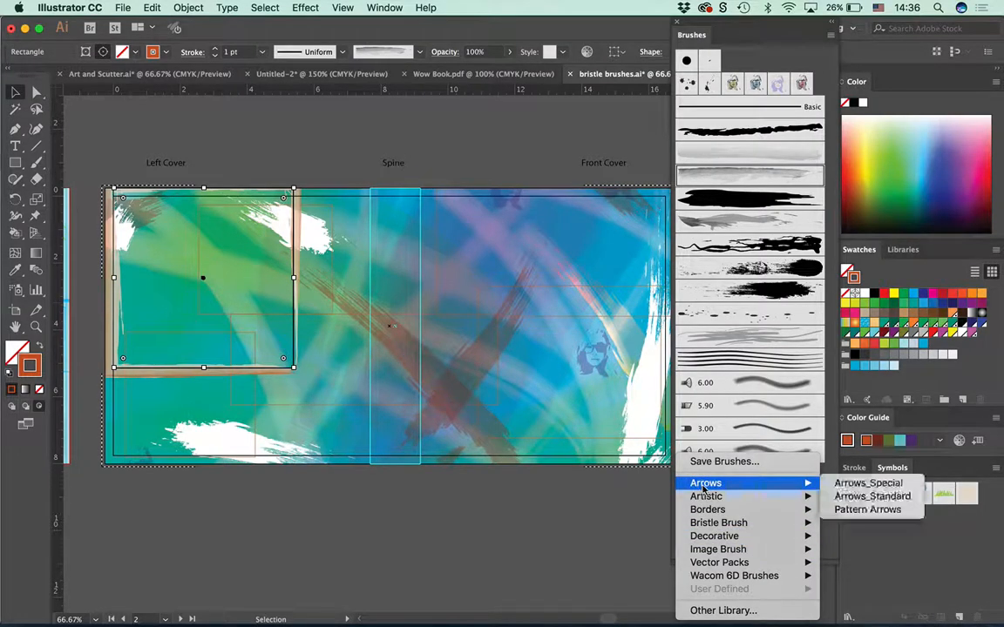
mouse_move(706, 514)
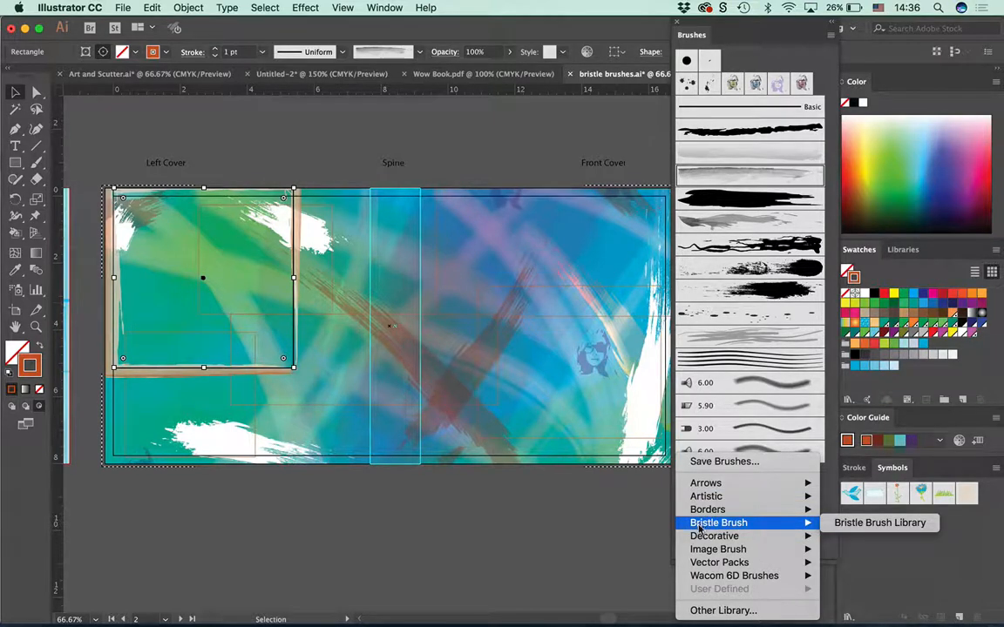
mouse_move(702, 552)
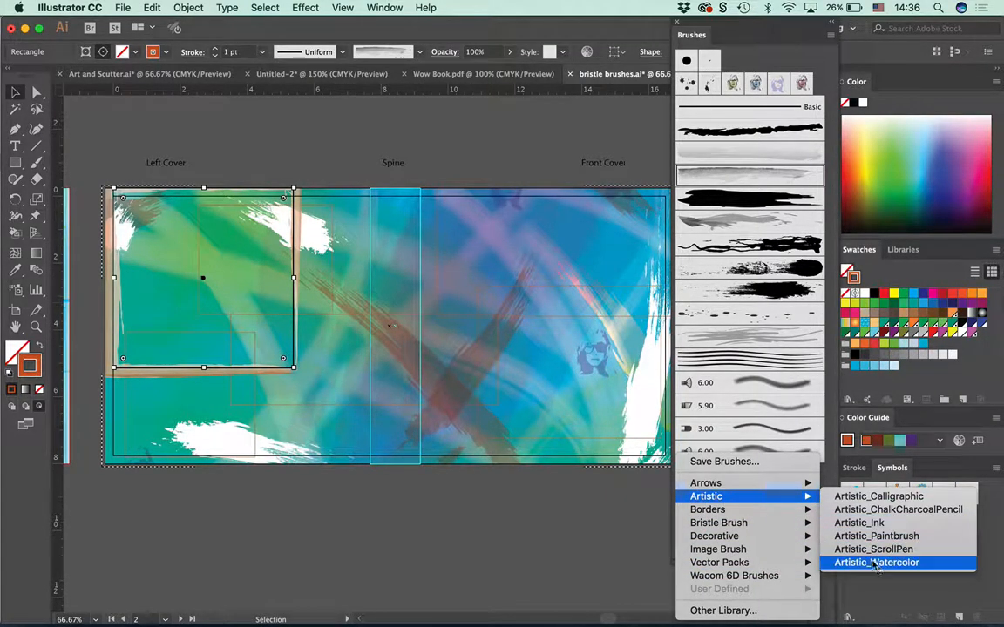
click(874, 563)
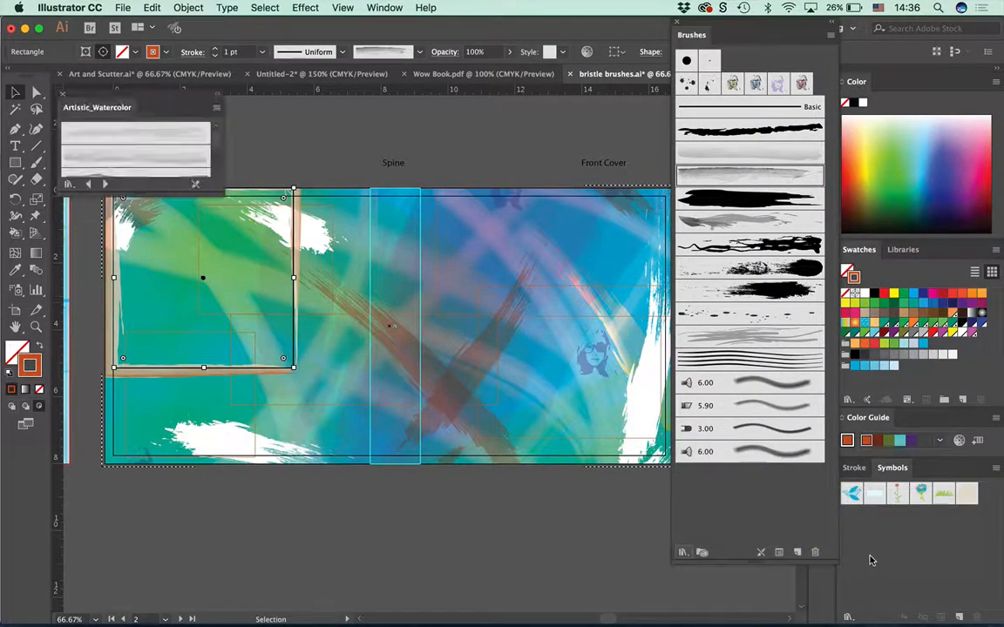
click(194, 157)
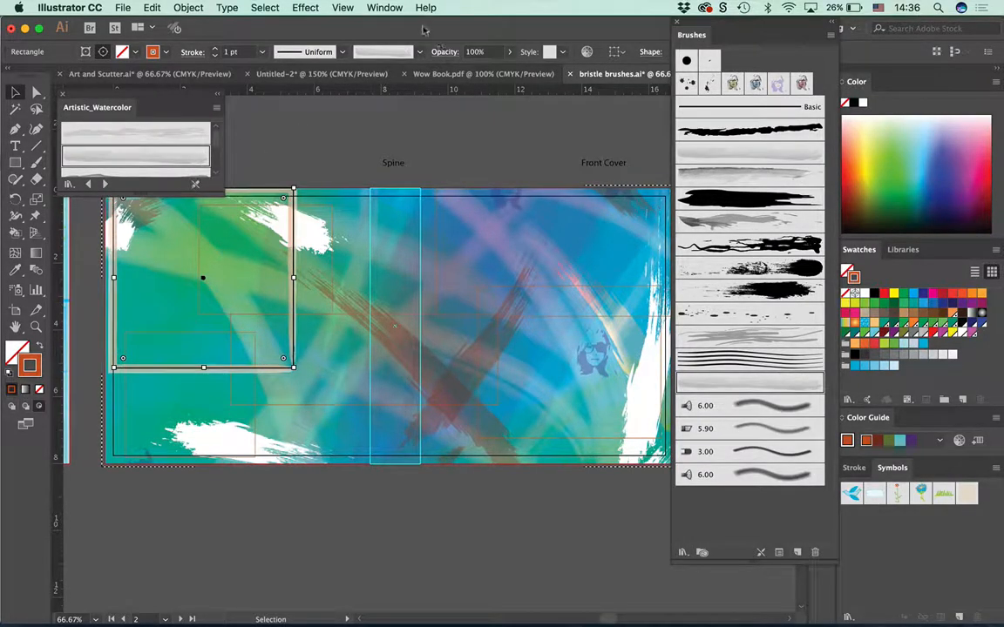
Step: Set the upper-left rectangle's stroke weight to 12 pt and recolour its watercolour stroke green
click(216, 49)
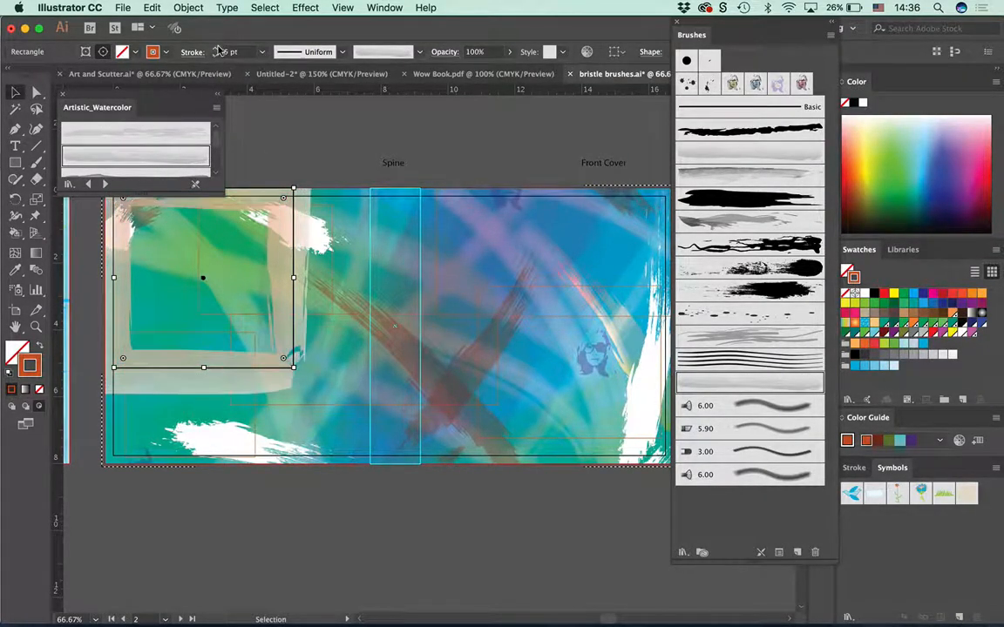
click(215, 48)
click(215, 49)
click(215, 49)
click(215, 49)
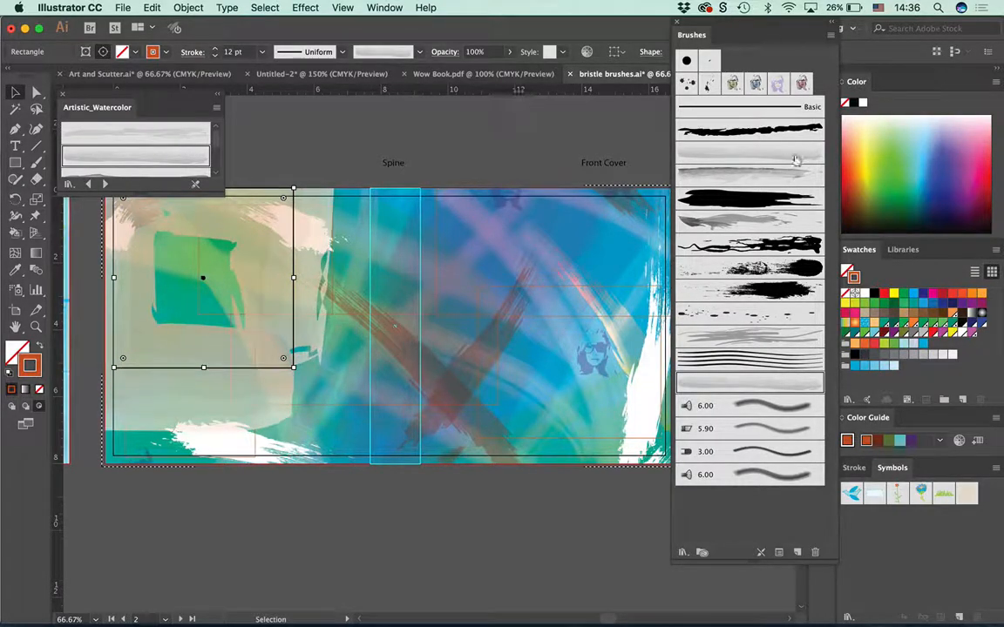
click(922, 324)
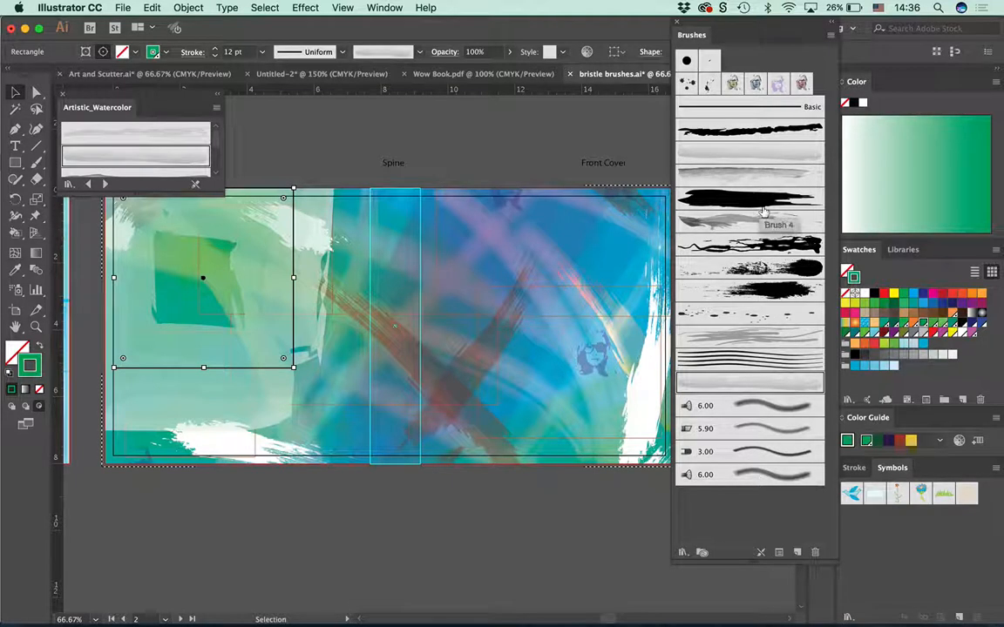
Step: Try the Multiply blending mode on the green watercolour rectangle, replace it with a lighter-looking mode, and deselect
click(443, 51)
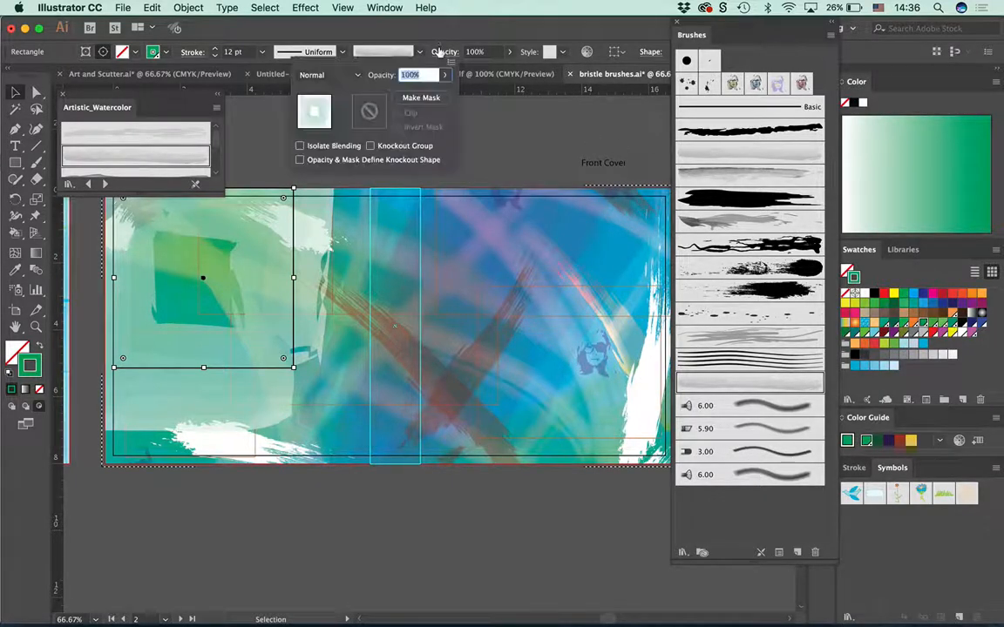
click(300, 76)
click(322, 127)
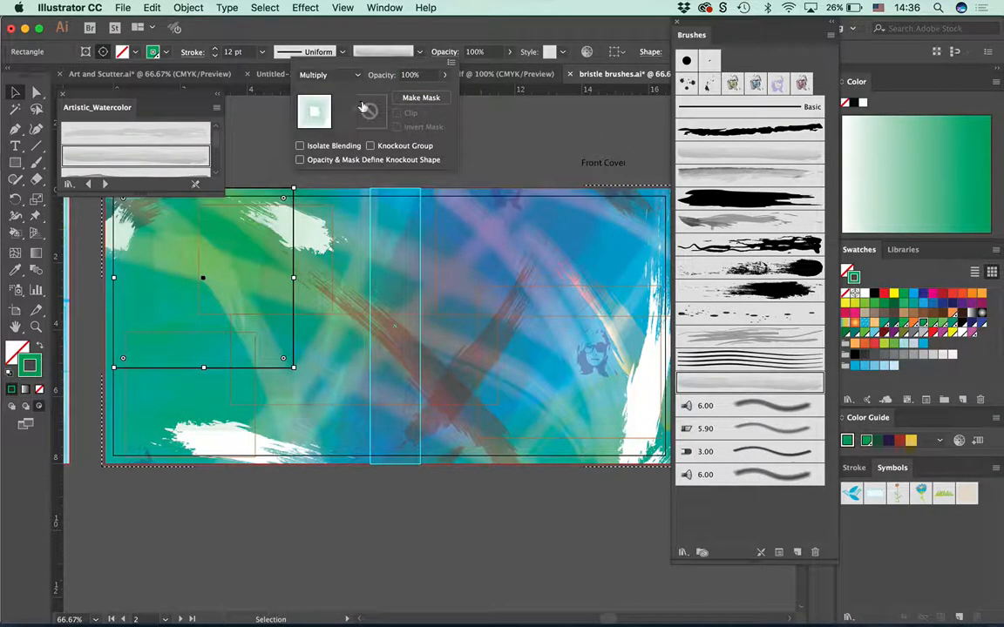
click(351, 77)
click(325, 207)
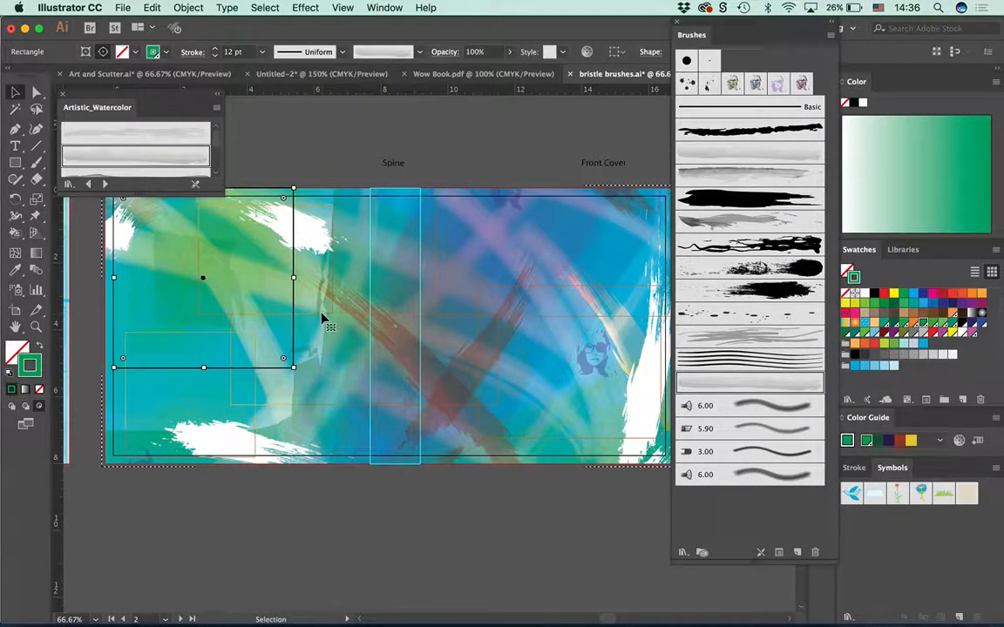
click(353, 153)
click(294, 215)
click(315, 148)
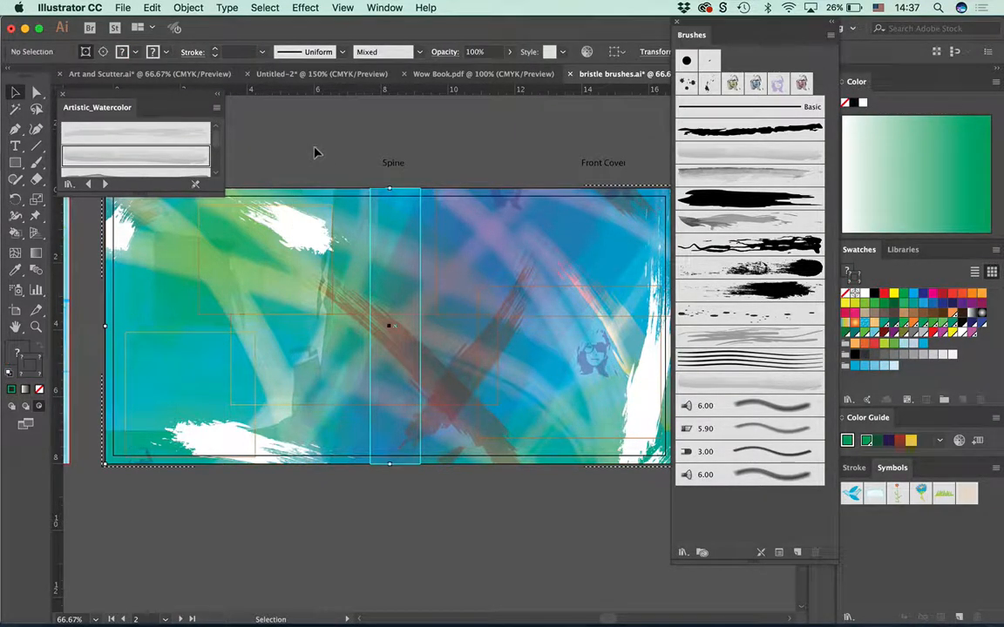
Step: Try to recolour the artwork inside the clip group with a purple swatch, undo it, and try to pick individual rectangles
click(520, 288)
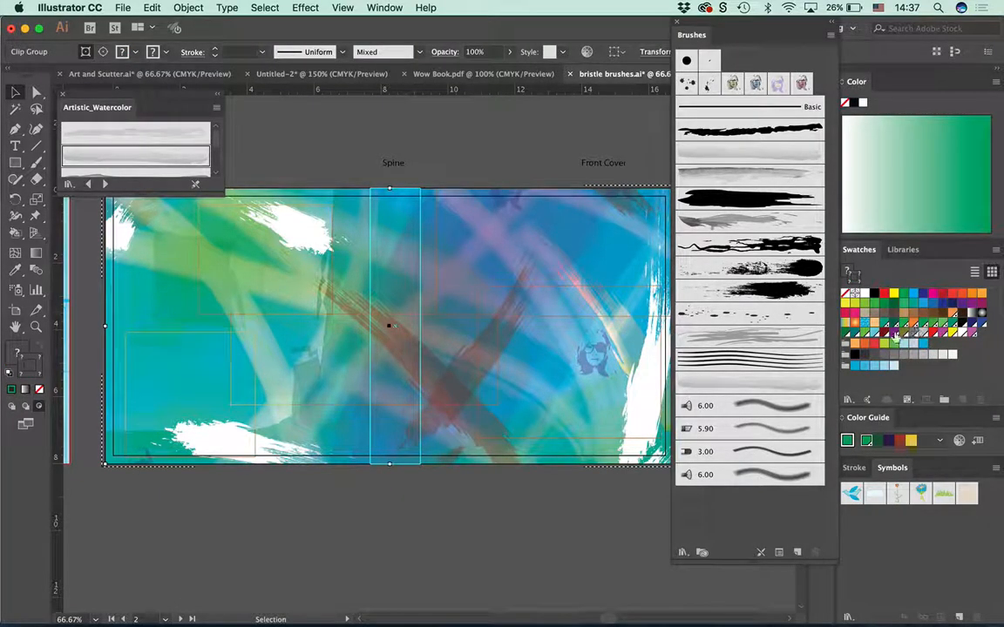
click(895, 335)
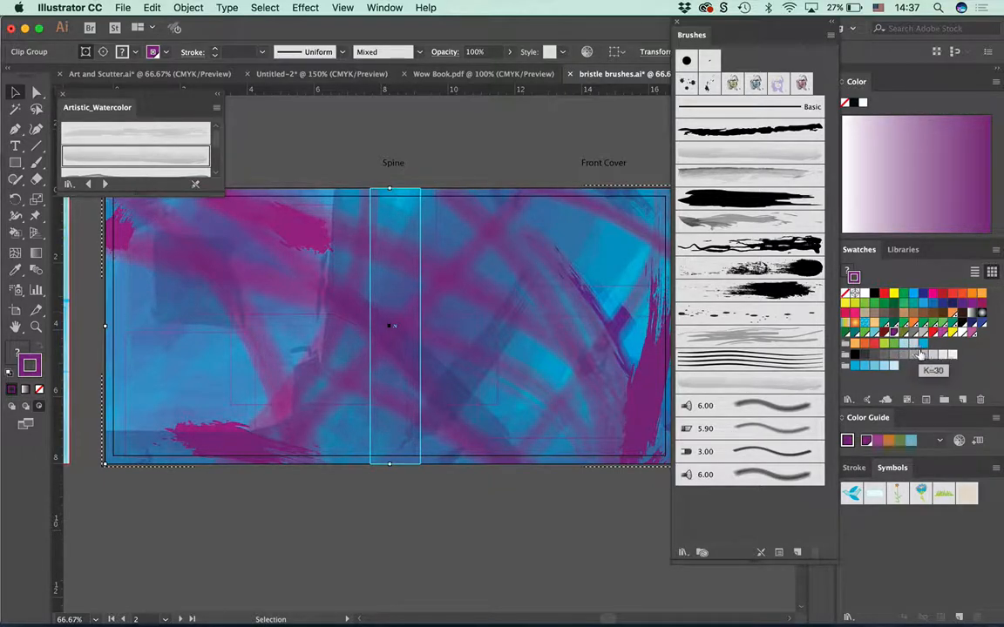
key(super+z)
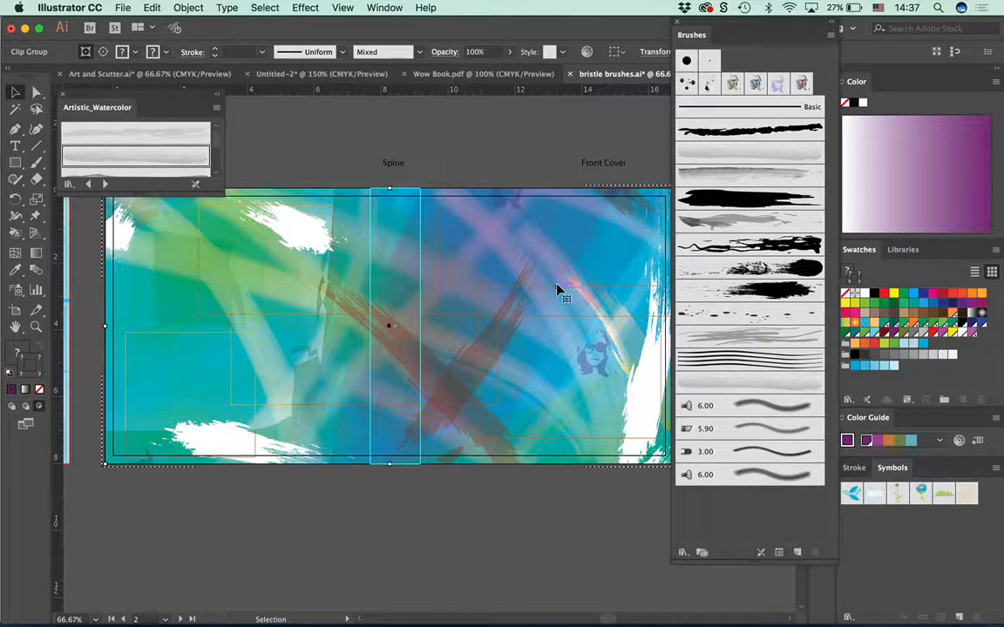
click(442, 134)
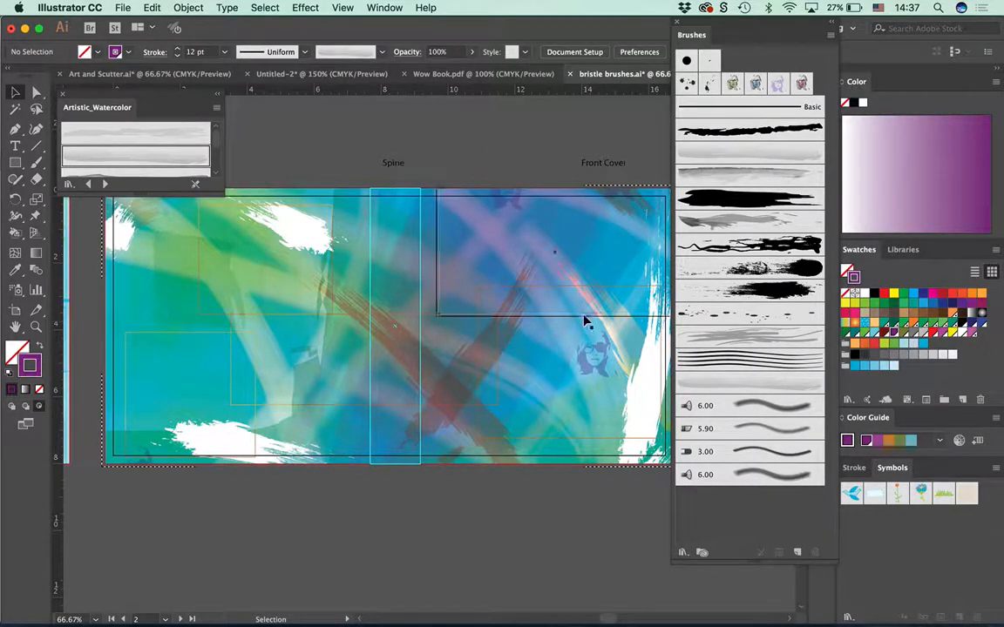
click(583, 322)
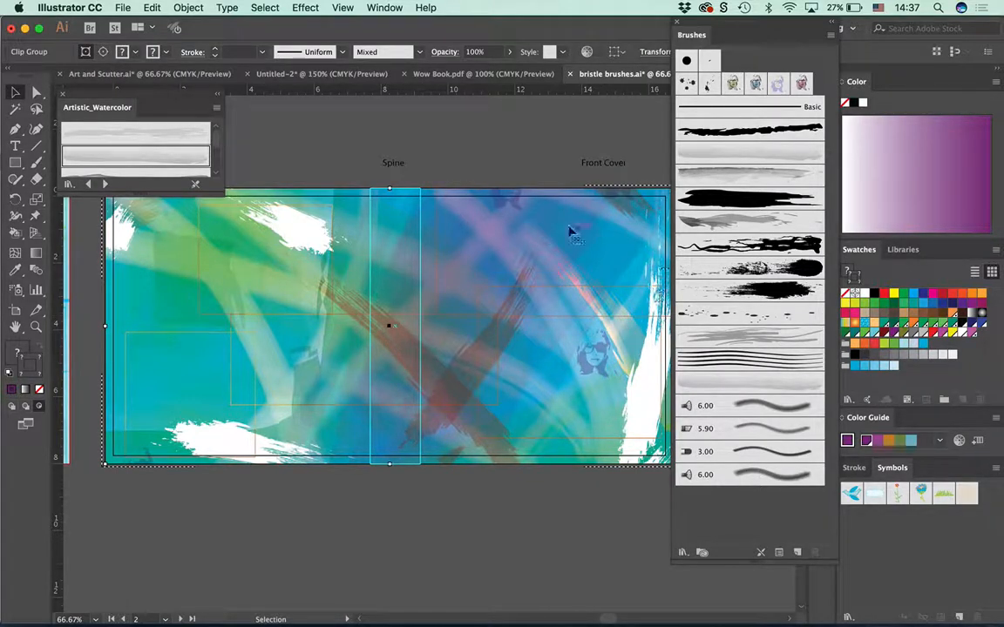
click(493, 183)
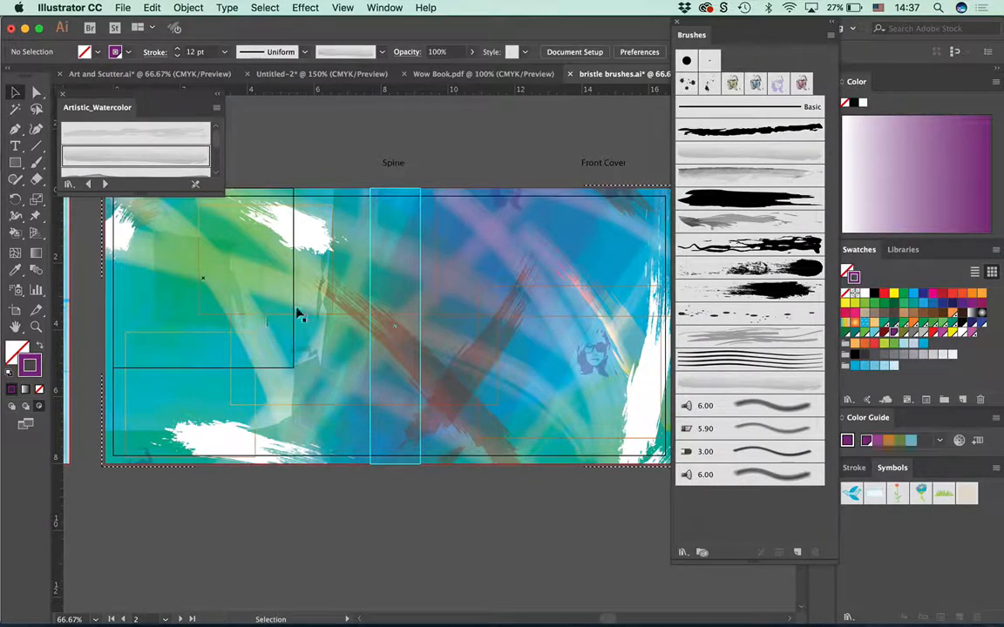
click(316, 318)
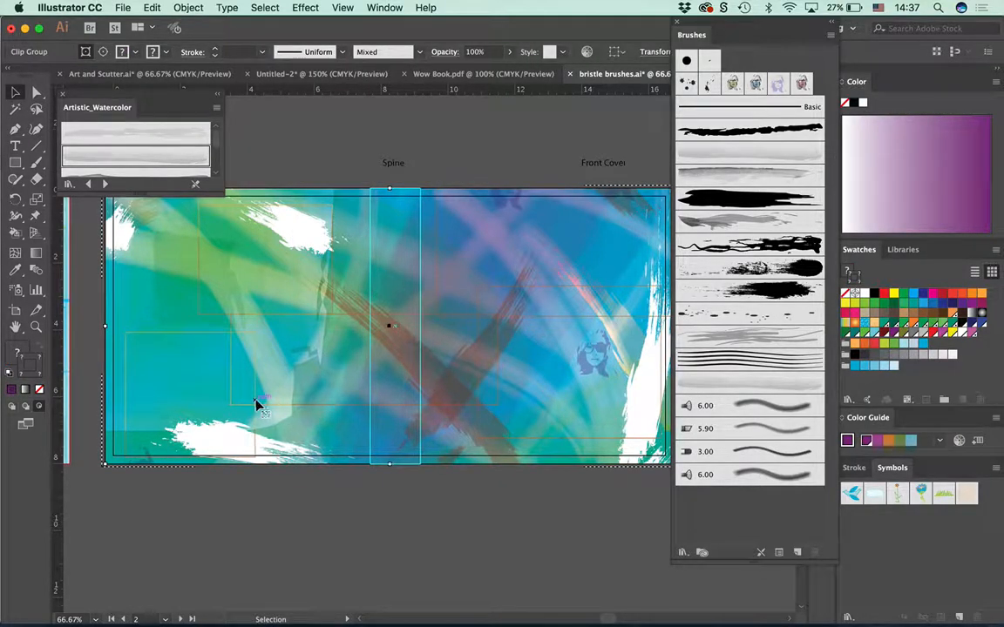
Step: Switch to outline view and select the rectangle path on the lower part of the left cover
click(342, 8)
click(314, 26)
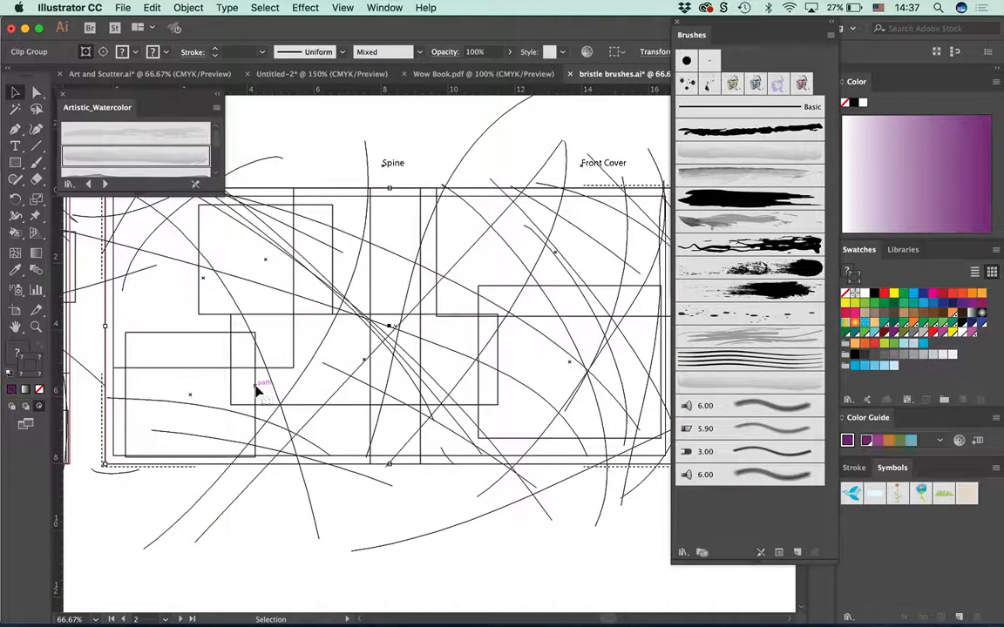
click(275, 529)
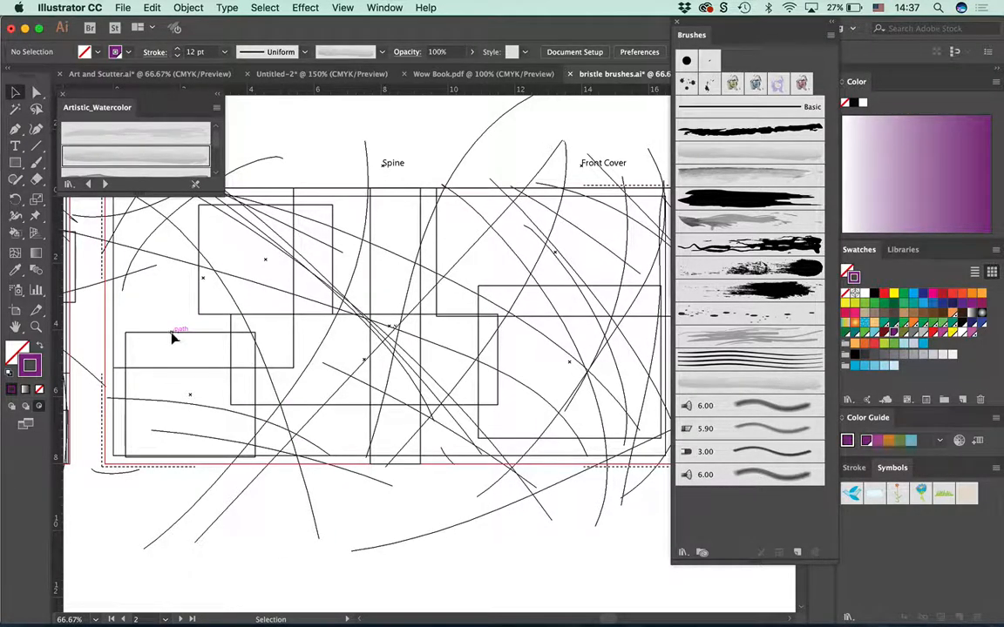
click(174, 339)
click(173, 339)
click(172, 337)
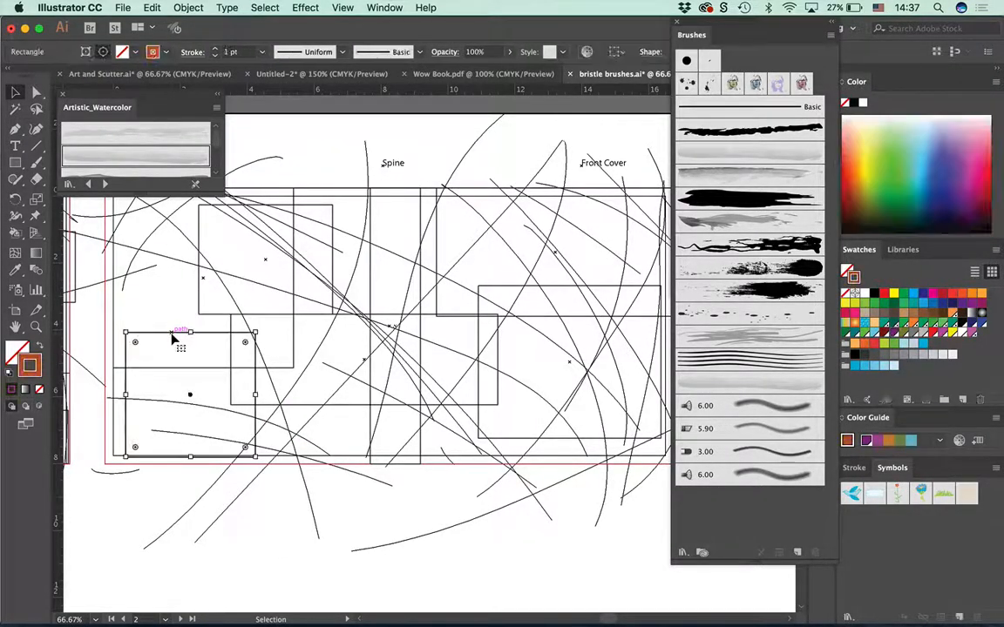
Step: Give the selected lower-left rectangle a dark red stroke colour and return to the full-colour preview
click(884, 331)
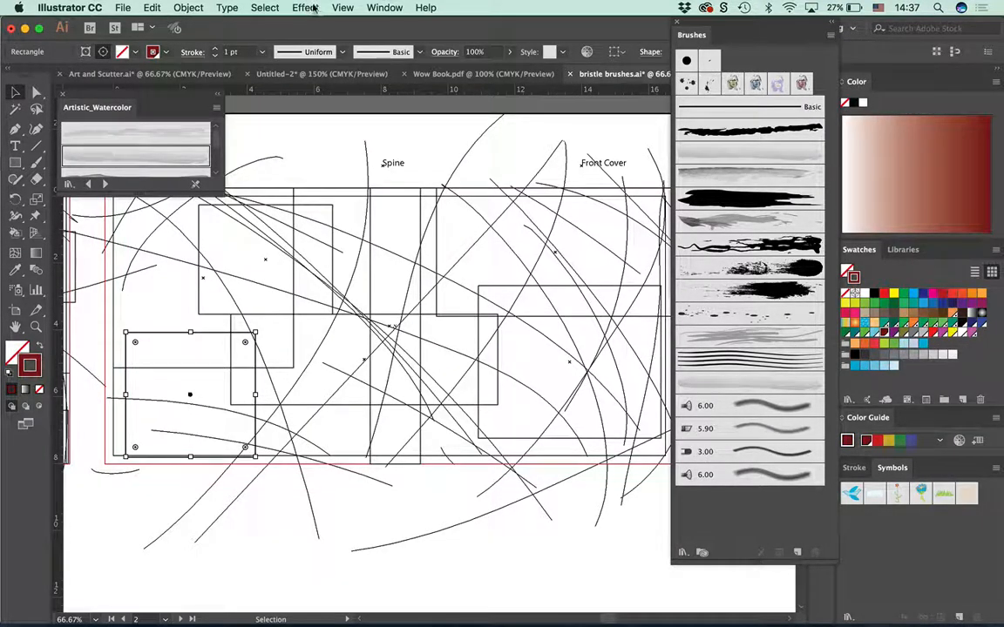
click(342, 8)
click(357, 25)
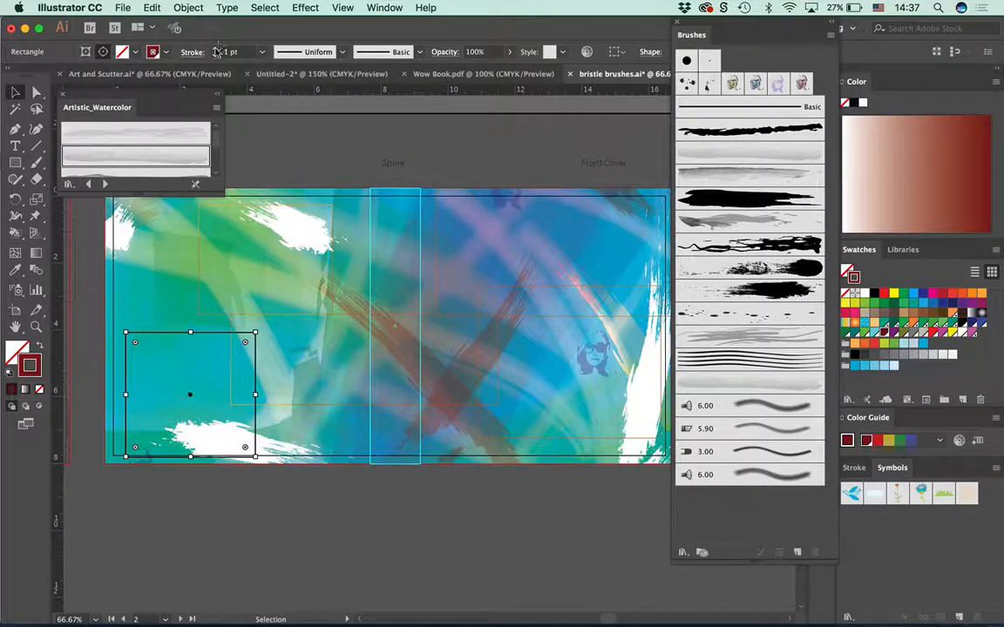
Step: Set the dark red rectangle's stroke weight to 12 pt
click(216, 50)
click(216, 50)
click(216, 50)
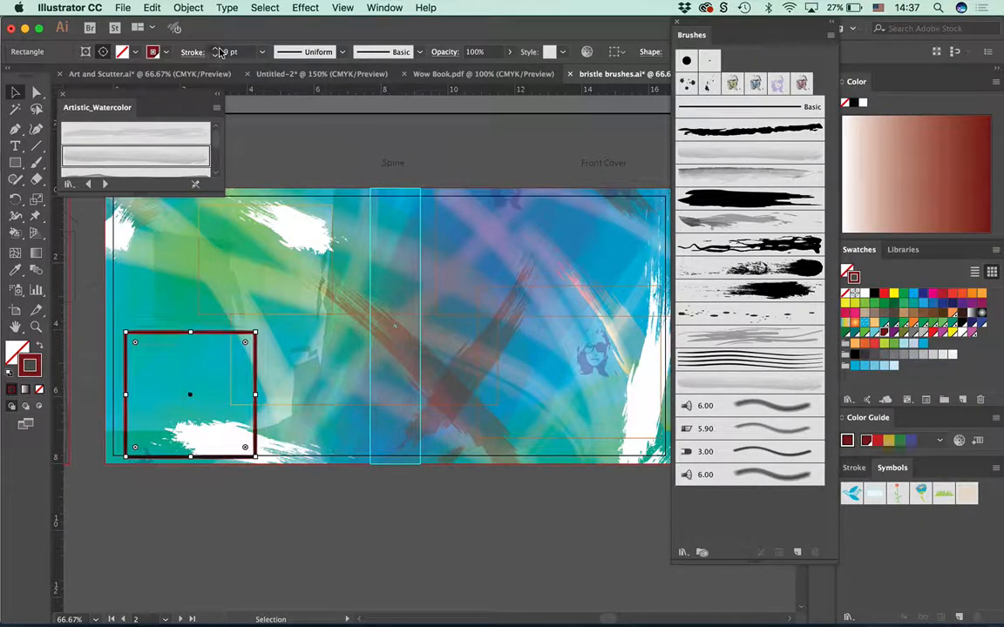
click(216, 49)
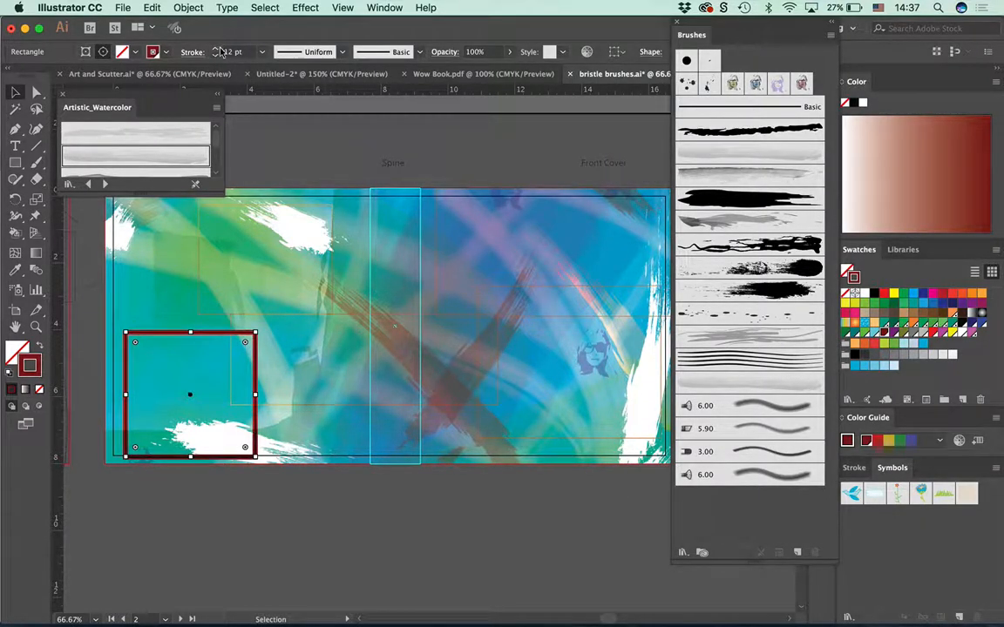
Step: Apply the grey ragged watercolour-style art brush to the lower-left rectangle, set its stroke weight to 17 pt and deselect it
click(733, 223)
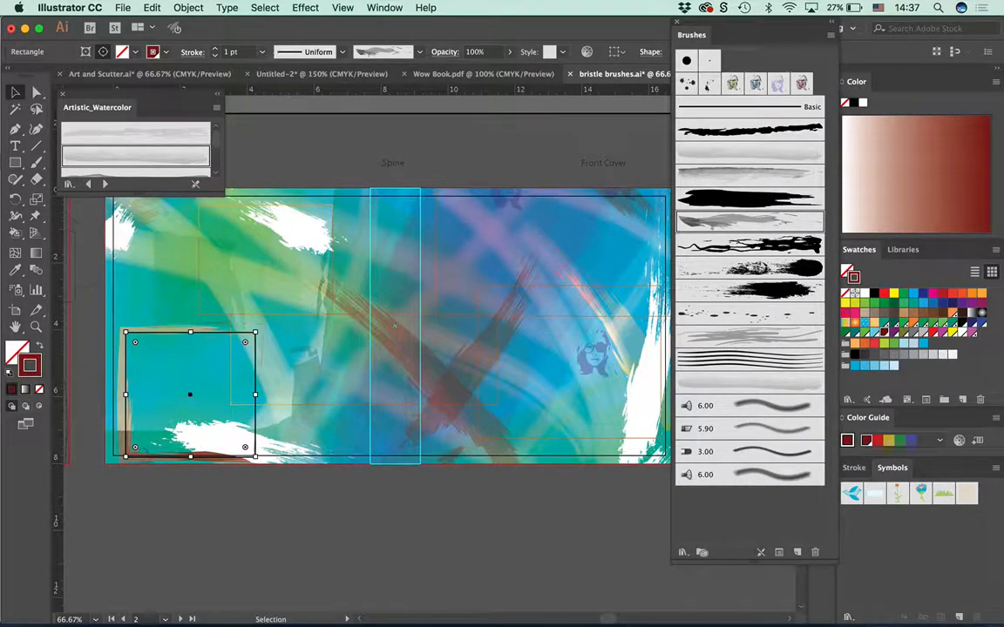
click(228, 52)
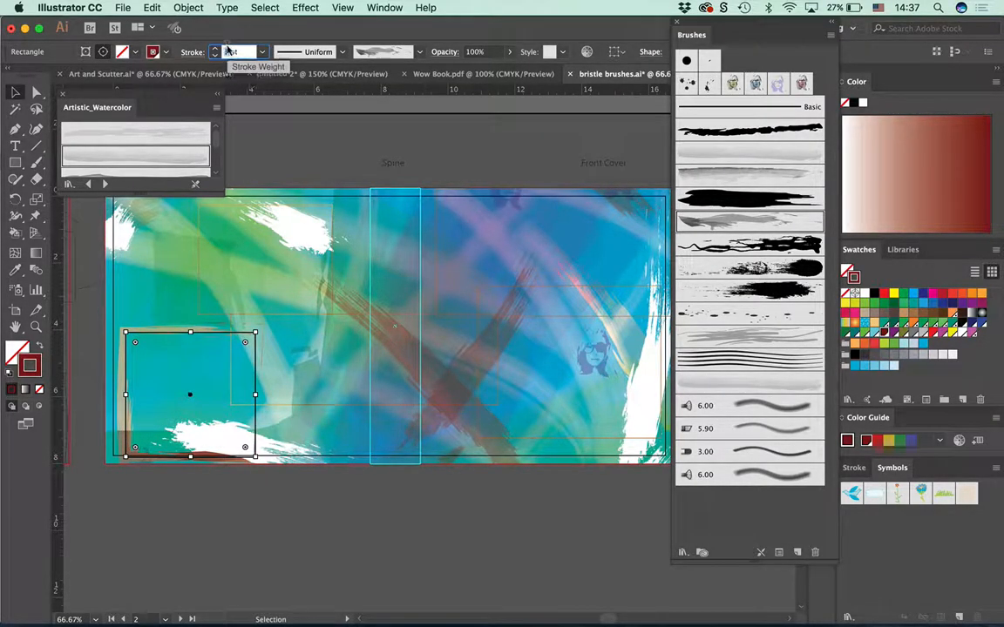
text(17)
key(Return)
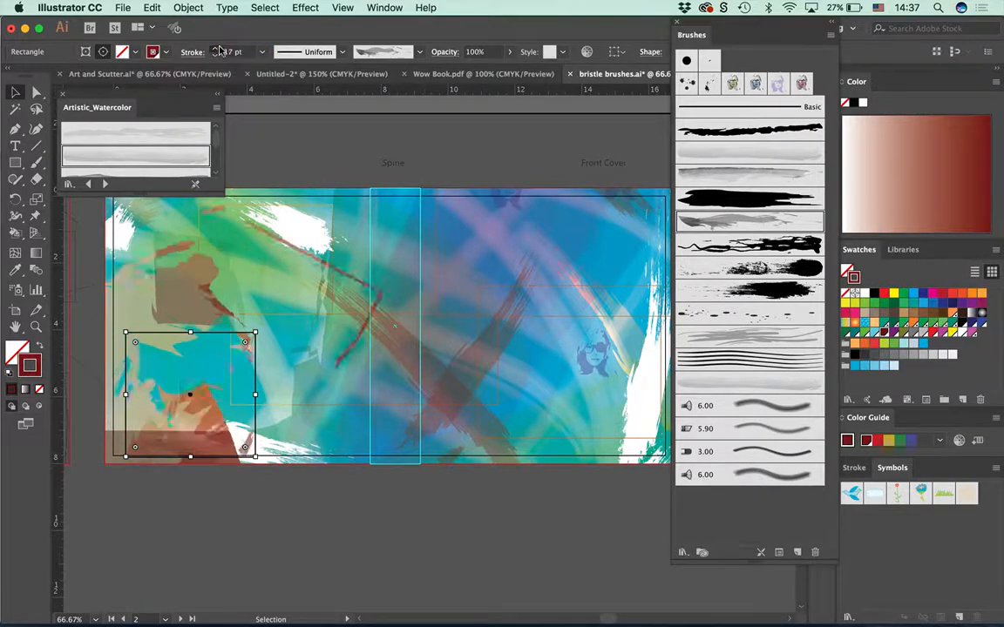
click(604, 562)
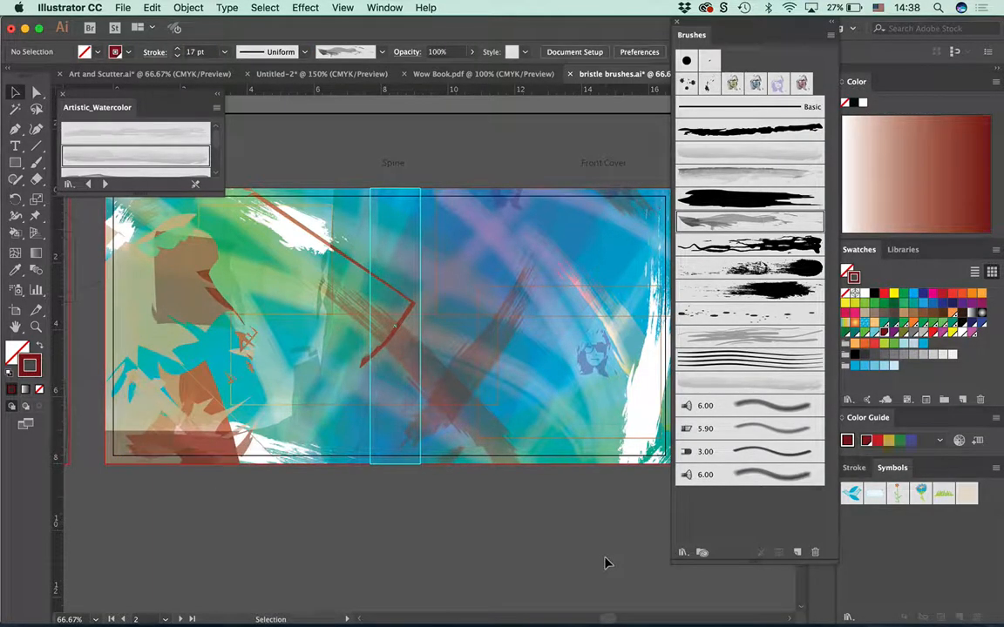
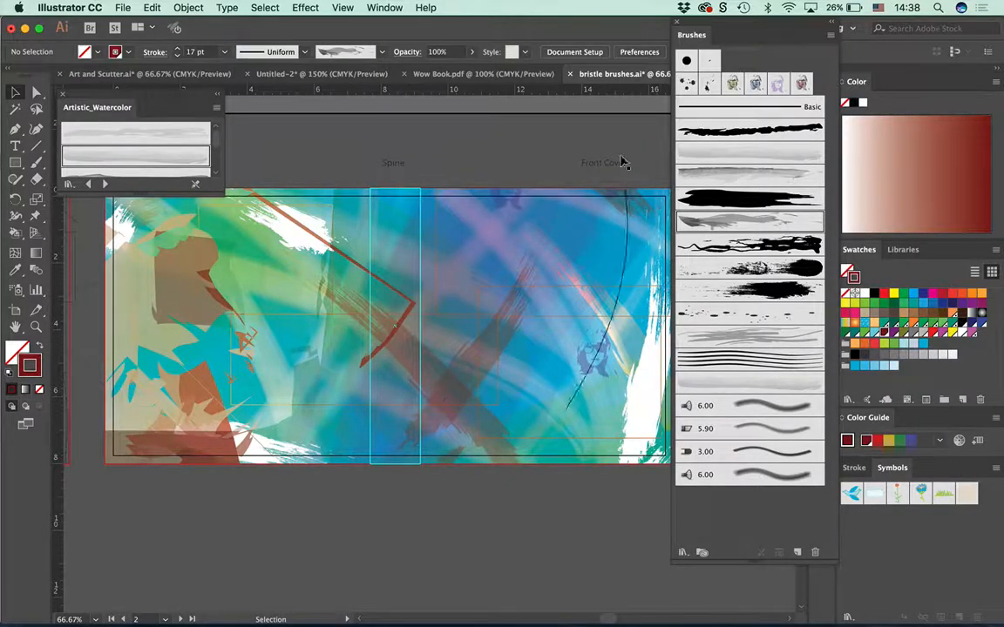
Step: Switch to the Art and Scutter.ai document and reset the Painting workspace to its original layout
click(324, 75)
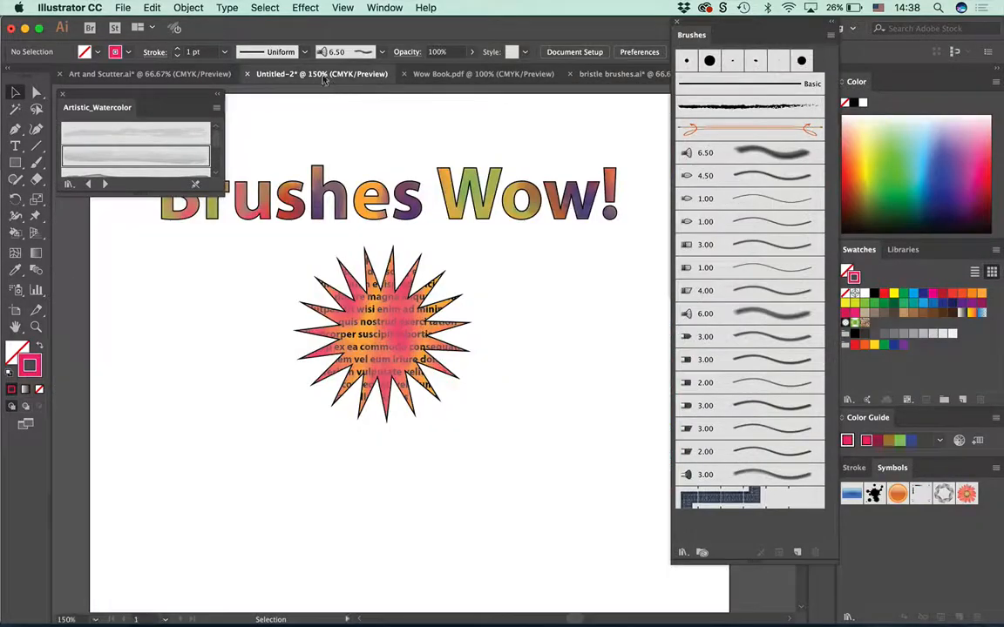
click(188, 76)
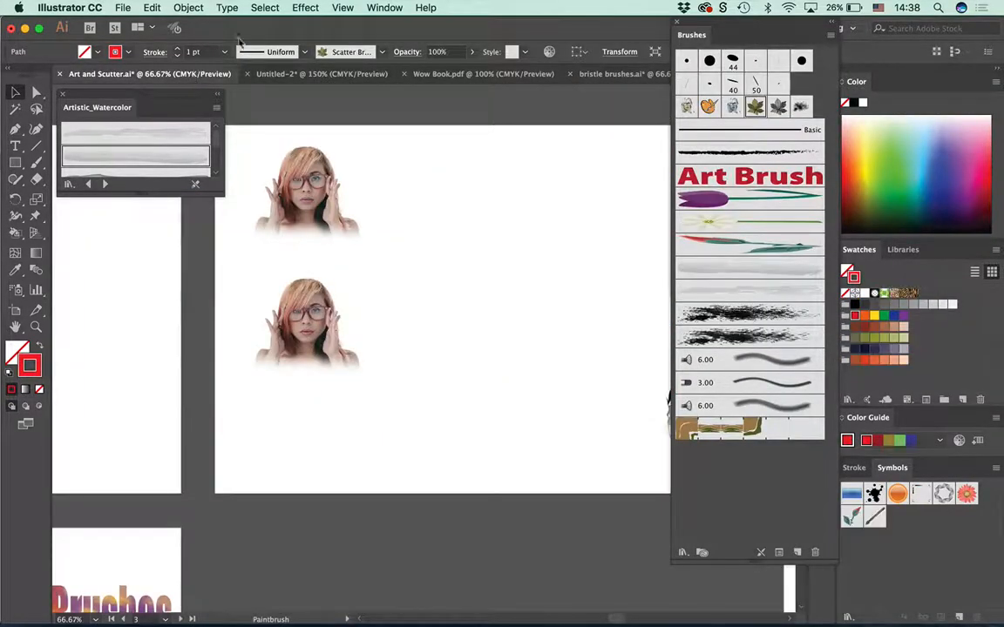
key(F7)
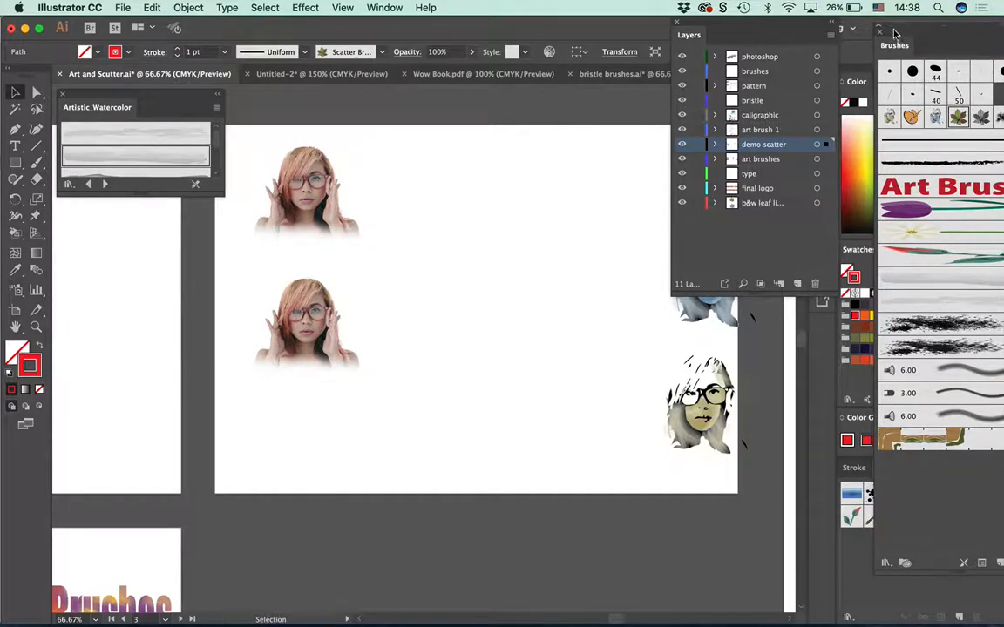
drag(876, 129, 925, 129)
drag(799, 26, 850, 193)
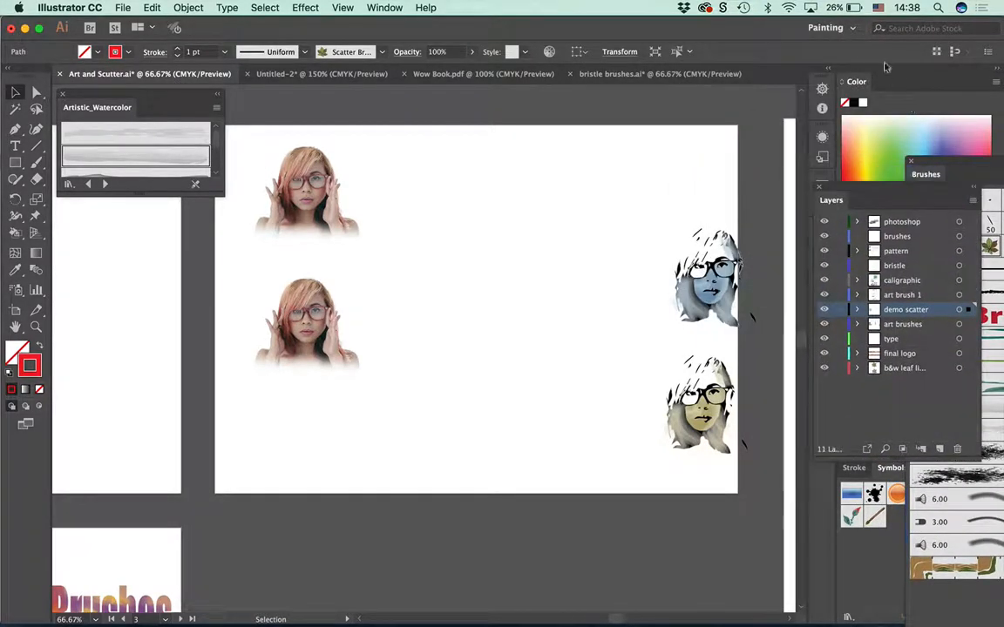
click(882, 28)
click(861, 213)
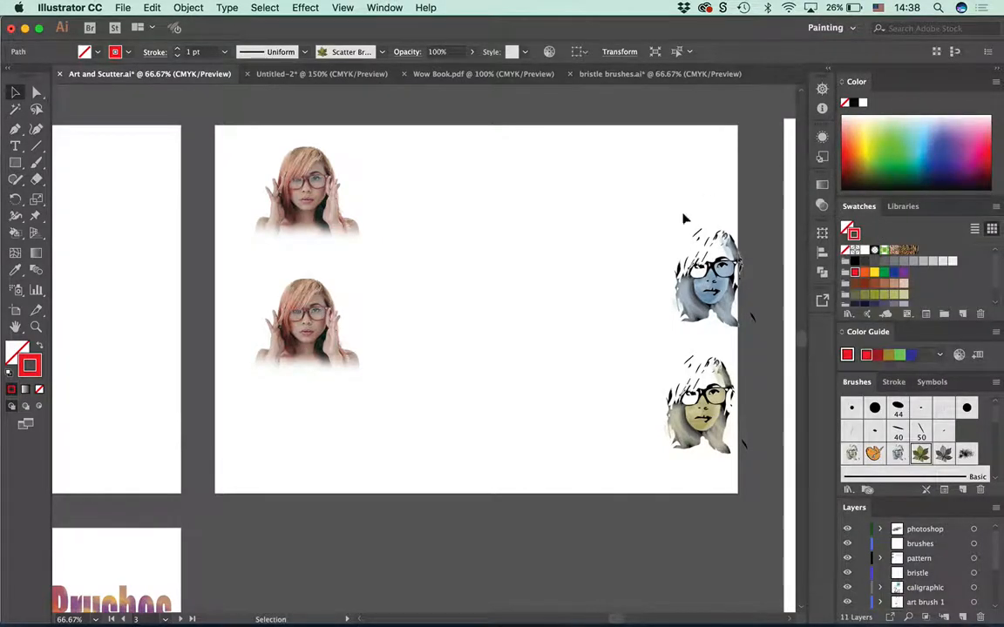
Step: Move the blue and yellow traced portraits upward on the photo artboard, aligning them roughly beside the two portrait photos
mouse_move(343, 426)
mouse_down()
mouse_move(607, 363)
mouse_move(755, 365)
mouse_up()
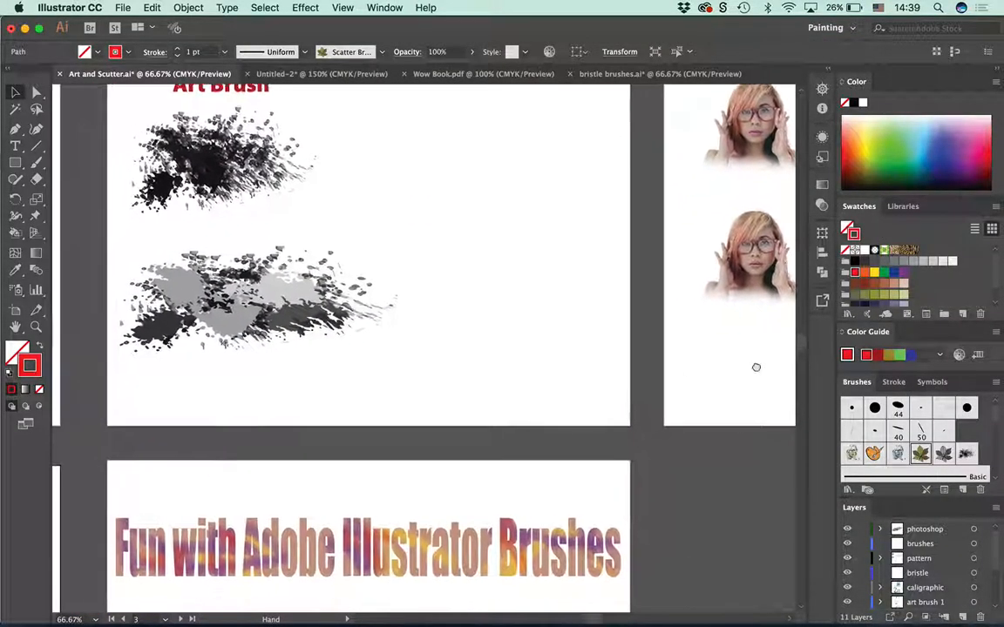
mouse_move(502, 396)
mouse_down()
mouse_move(542, 433)
mouse_move(552, 264)
mouse_up()
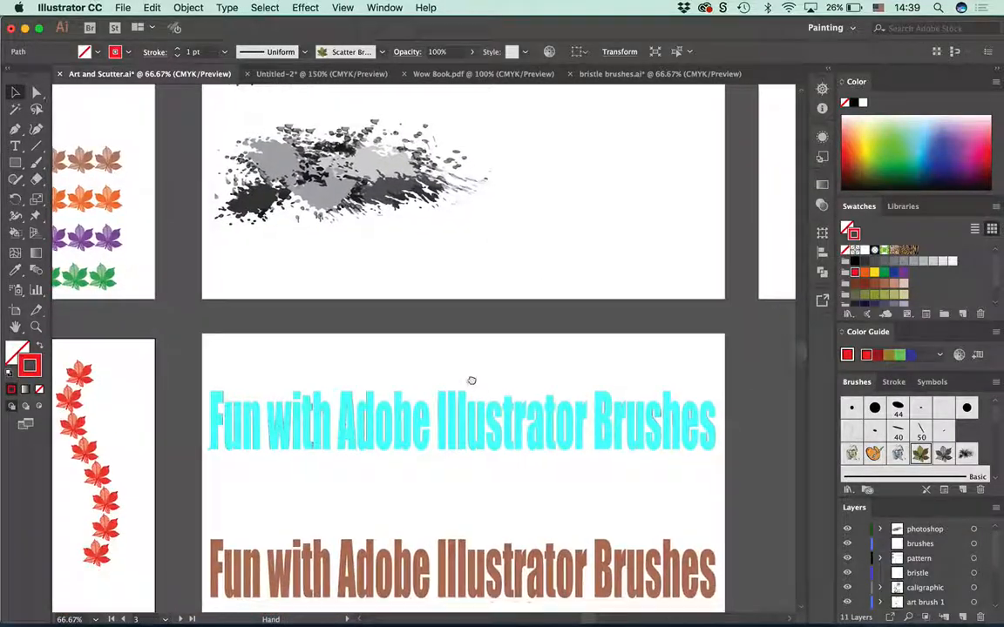
drag(471, 381, 375, 251)
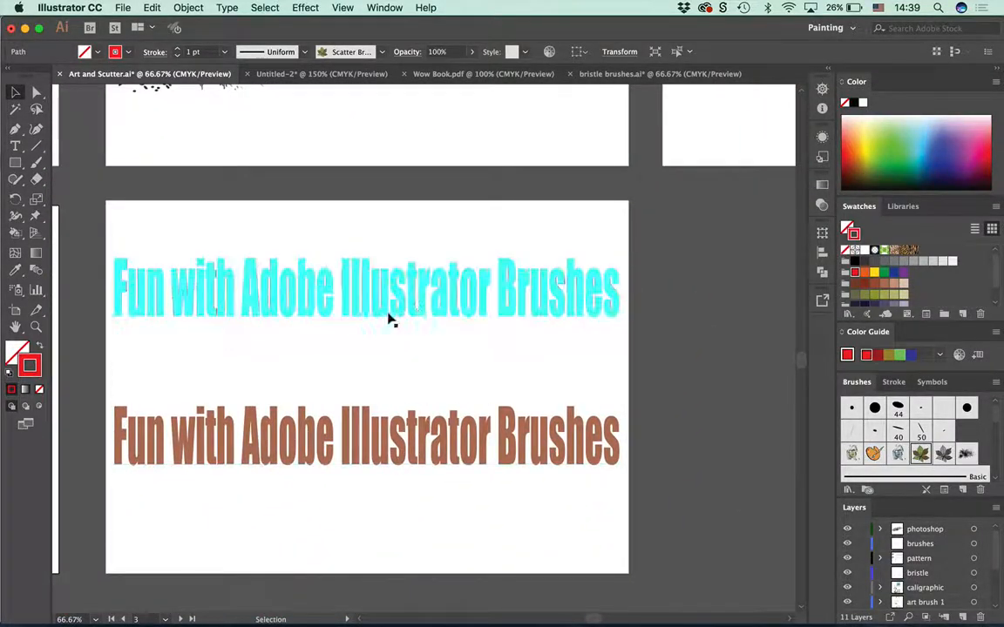
drag(409, 329, 291, 392)
drag(704, 190, 231, 479)
drag(309, 399, 314, 419)
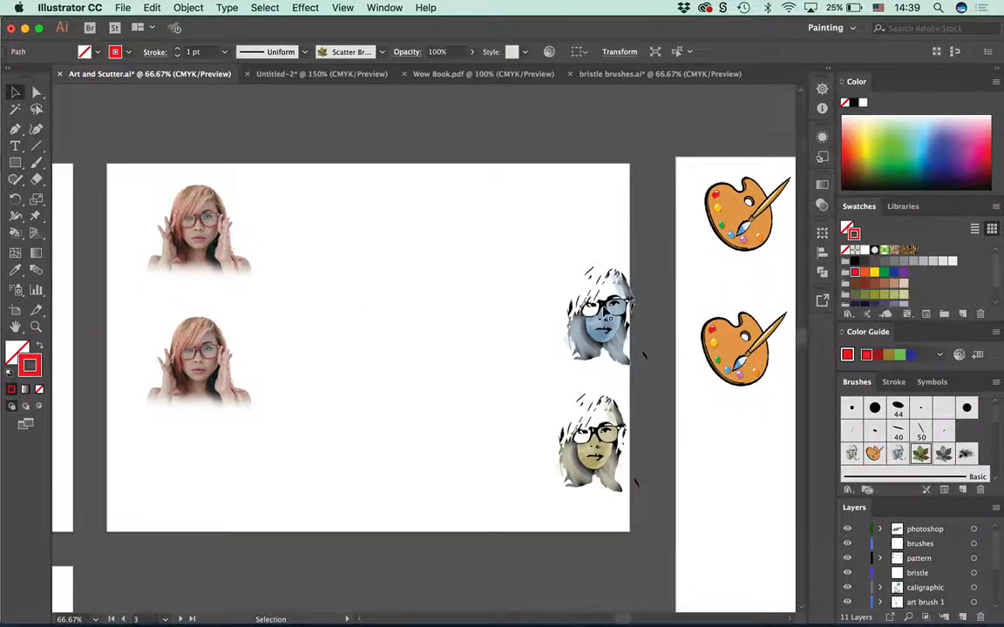
click(558, 288)
drag(610, 314, 591, 220)
drag(590, 419, 584, 336)
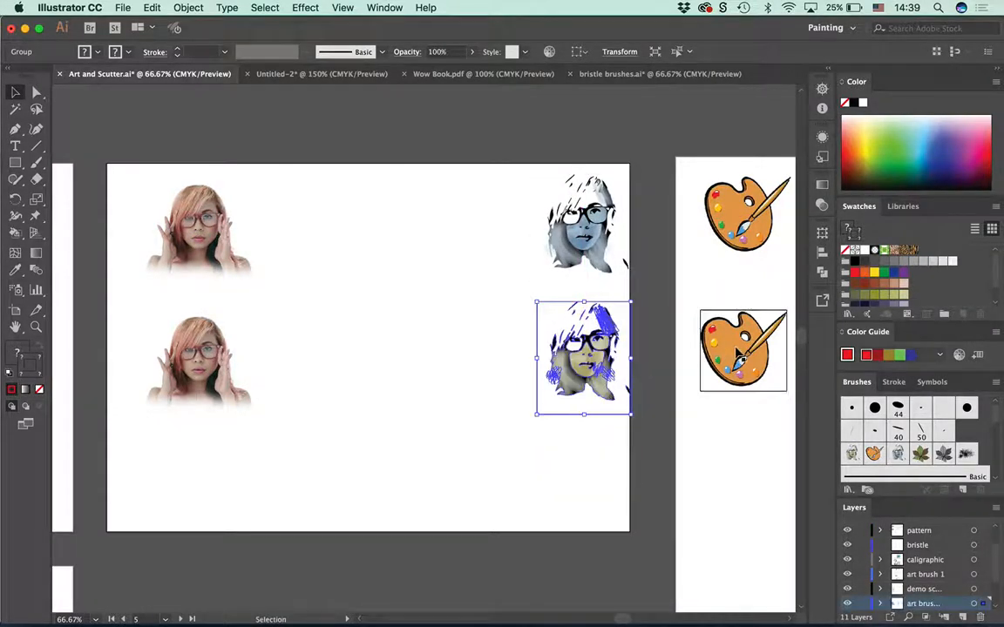
Step: Float the Brushes panel beside the artwork and create a scatter brush from the upper portrait photo with default options
click(736, 348)
click(200, 226)
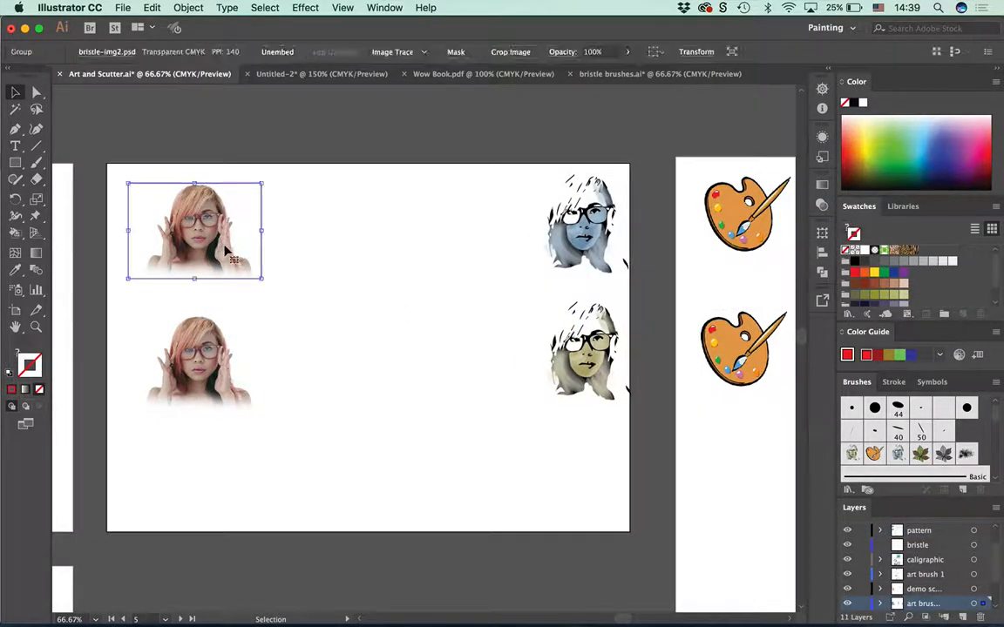
click(235, 344)
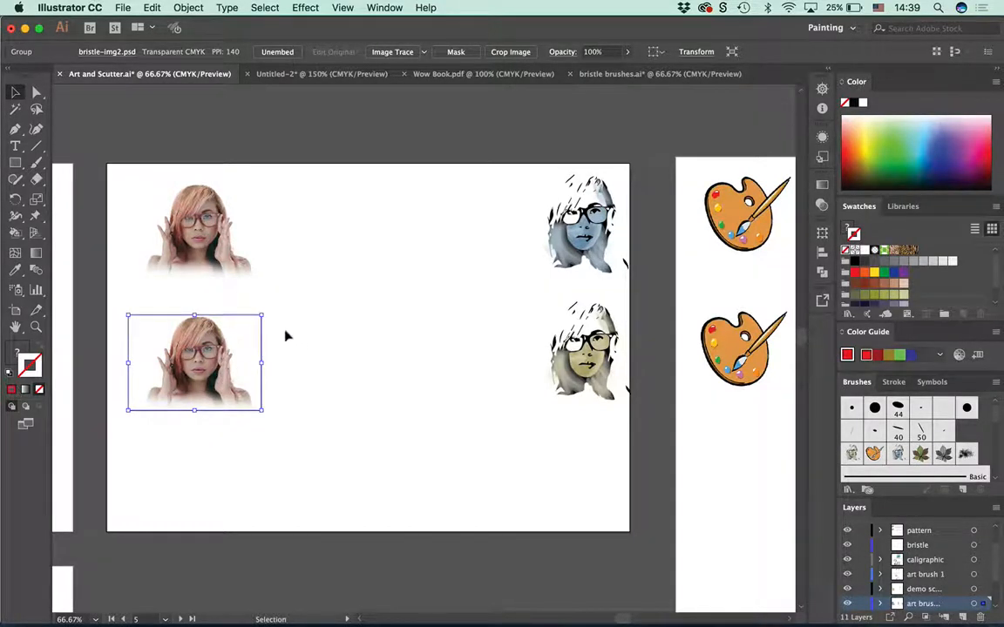
click(751, 328)
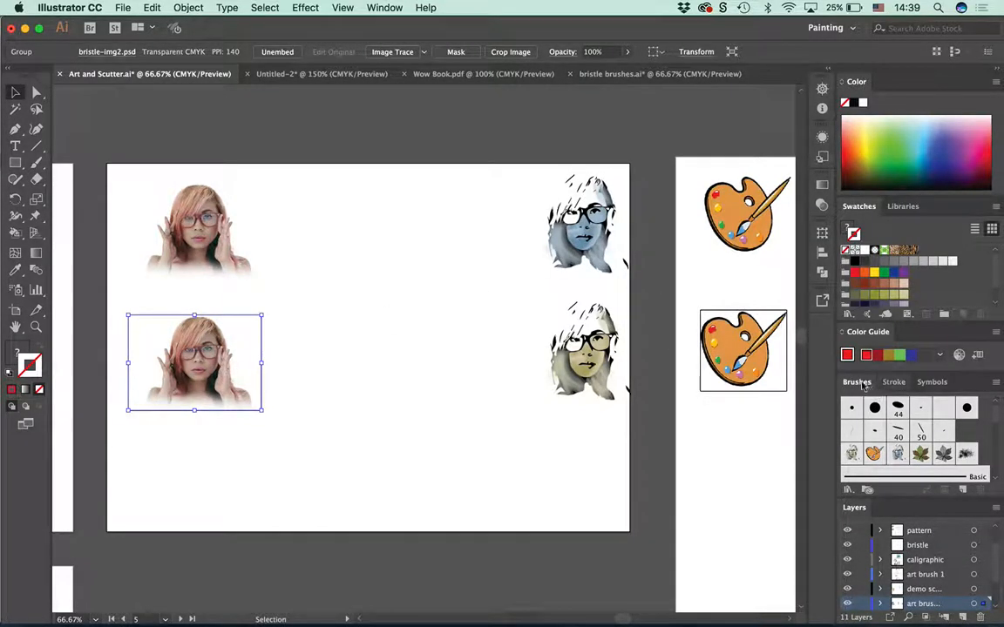
mouse_move(856, 381)
mouse_down()
mouse_move(646, 78)
mouse_move(663, 86)
mouse_up()
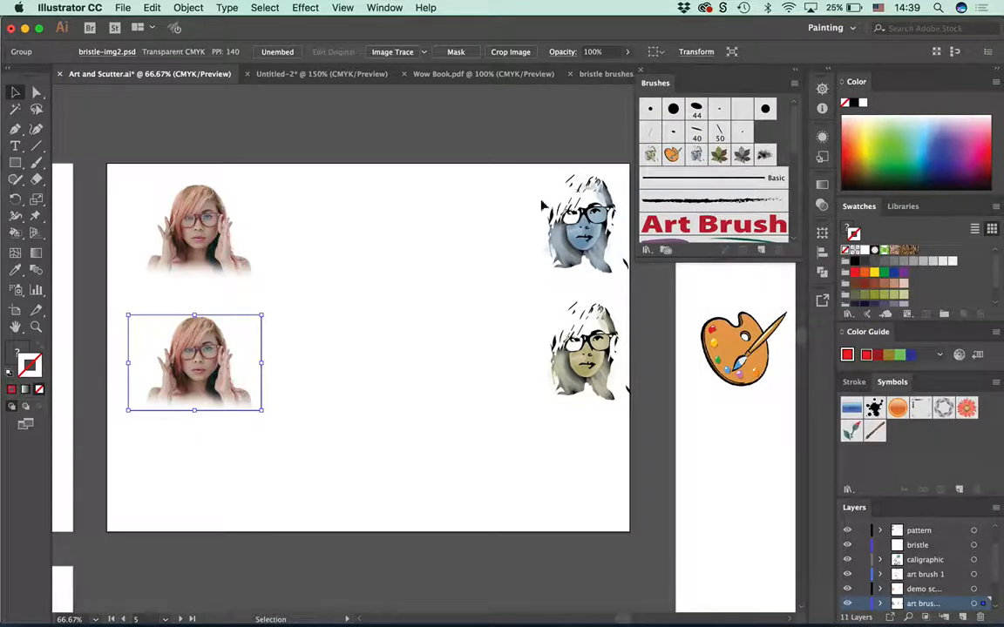
mouse_move(263, 238)
mouse_down()
mouse_move(660, 173)
mouse_move(666, 155)
mouse_up()
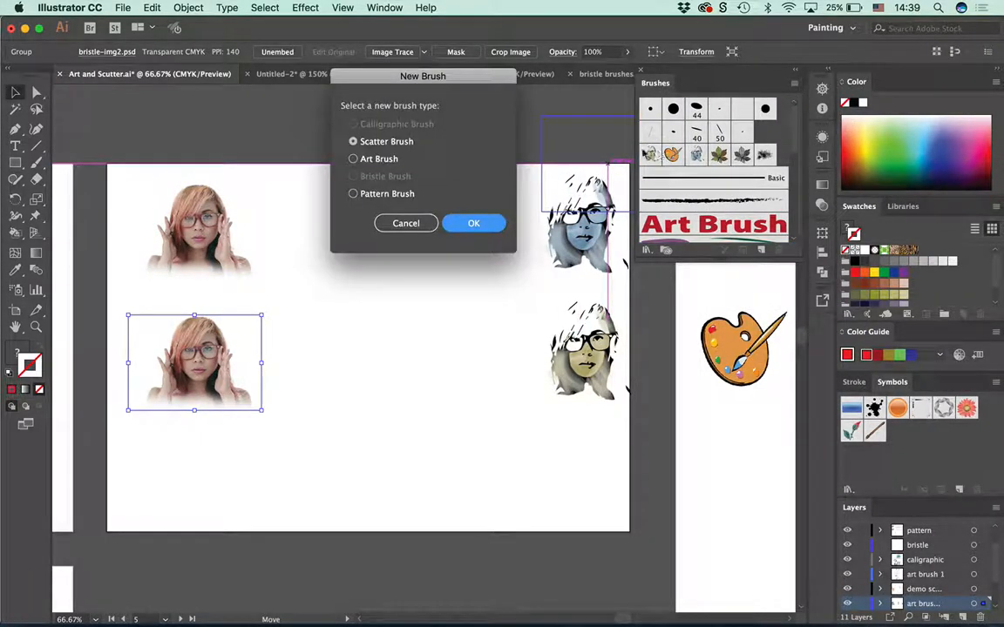
click(475, 223)
click(941, 348)
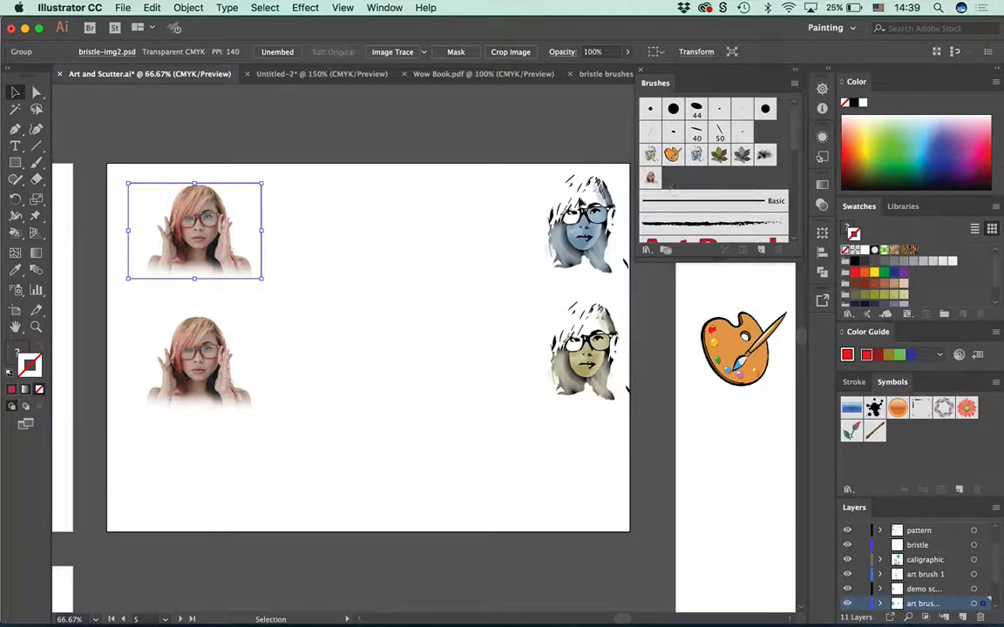
Step: Test the portrait photo scatter brush with a curved vertical stroke, raise its weight to 4 pt, and delete the stroke
click(38, 166)
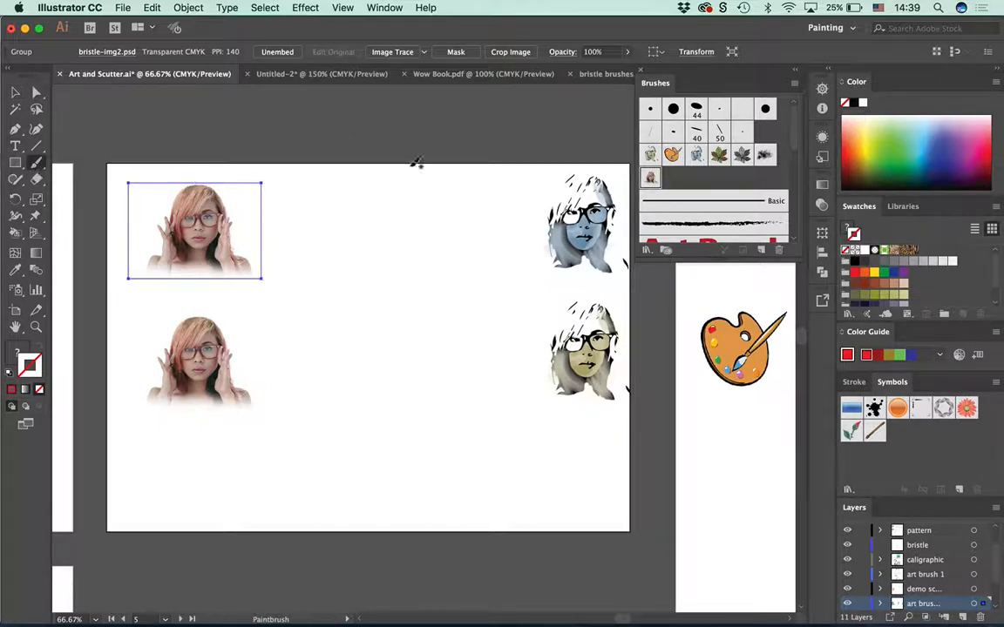
mouse_move(419, 181)
mouse_down()
mouse_move(450, 209)
mouse_move(417, 337)
mouse_move(443, 401)
mouse_up()
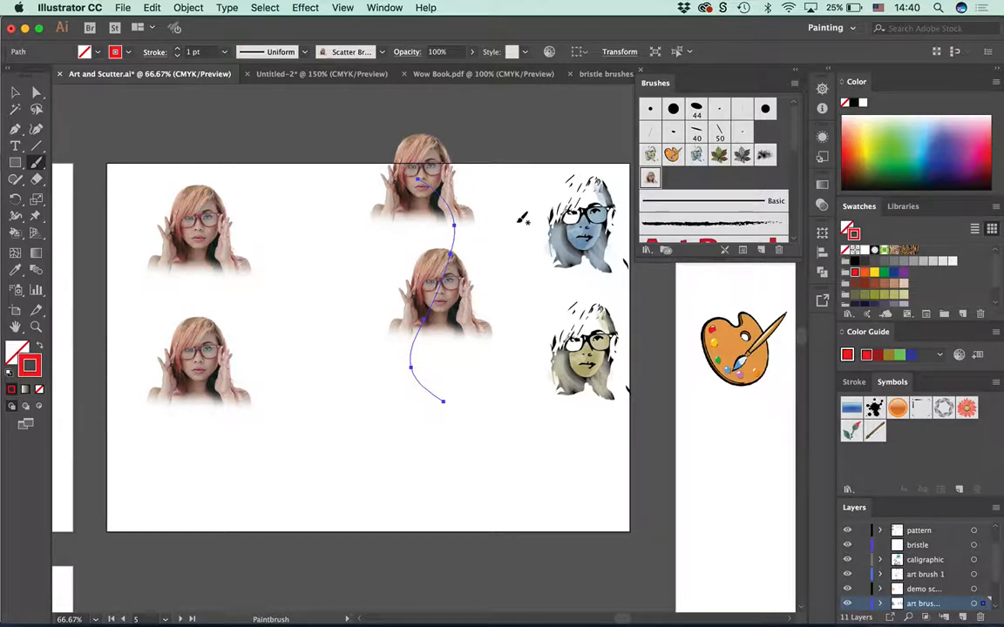
click(176, 49)
click(176, 49)
click(176, 49)
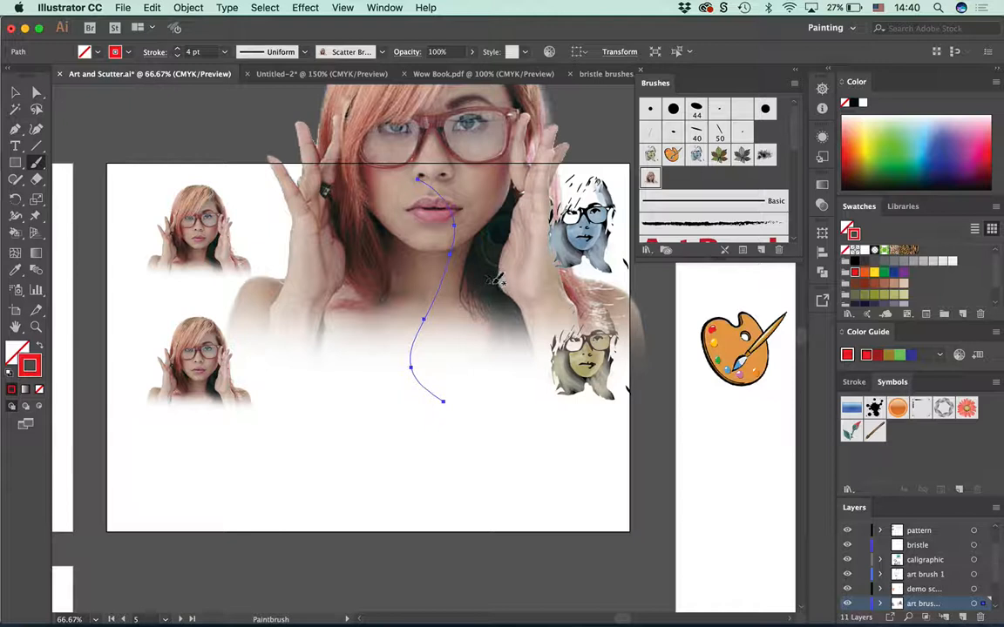
key(Delete)
Step: Move the lower portrait photo slightly upward and convert it with Image Trace using the default preset
click(15, 93)
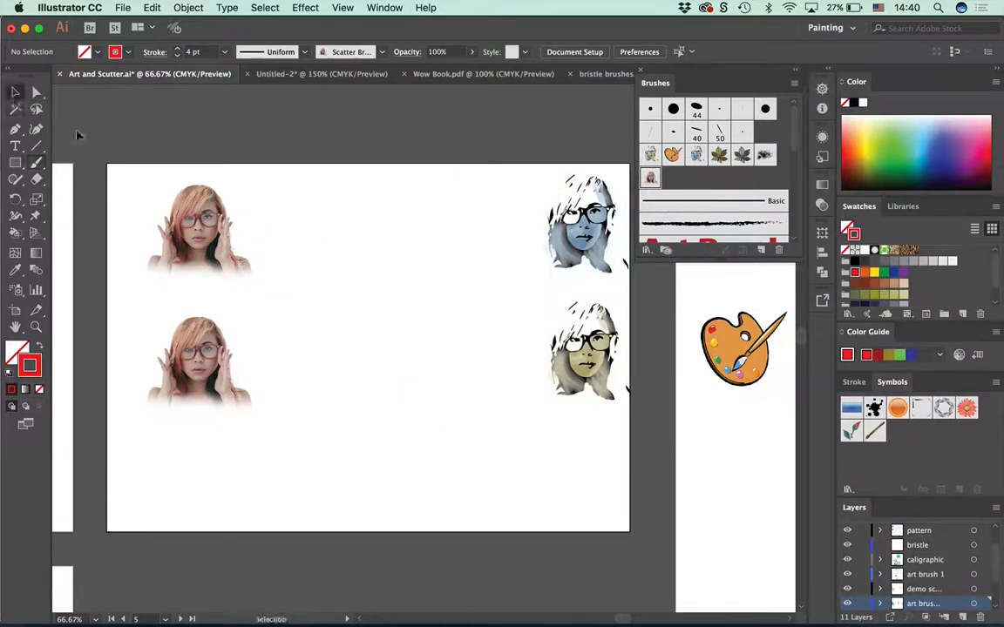
drag(193, 391, 192, 357)
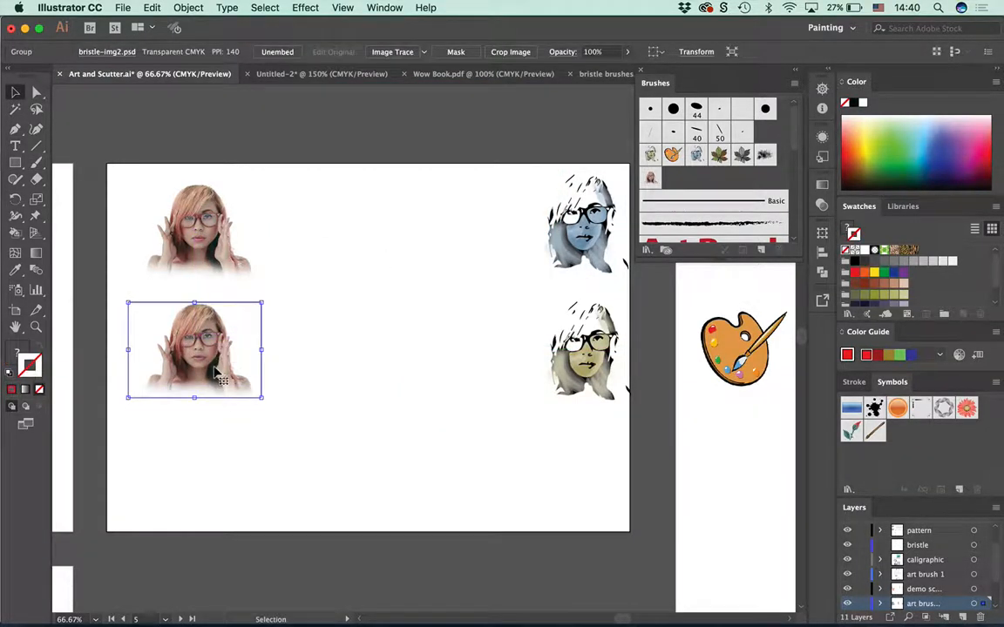
click(389, 51)
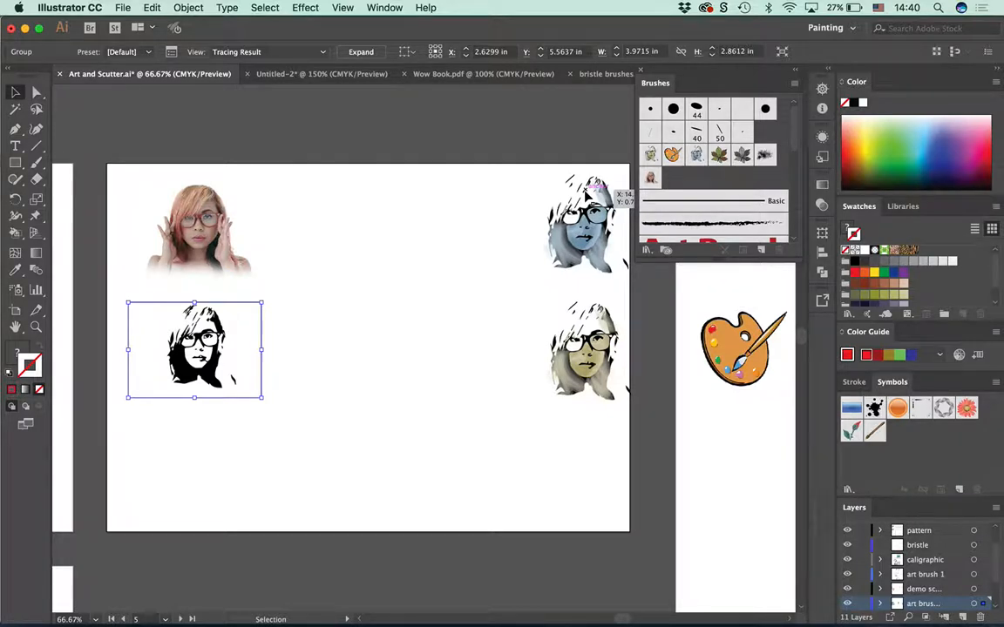
Step: Dock the Brushes panel with the Color panel and open the traced portrait's Image Trace settings beside the artwork
key(super+1)
key(super+equal)
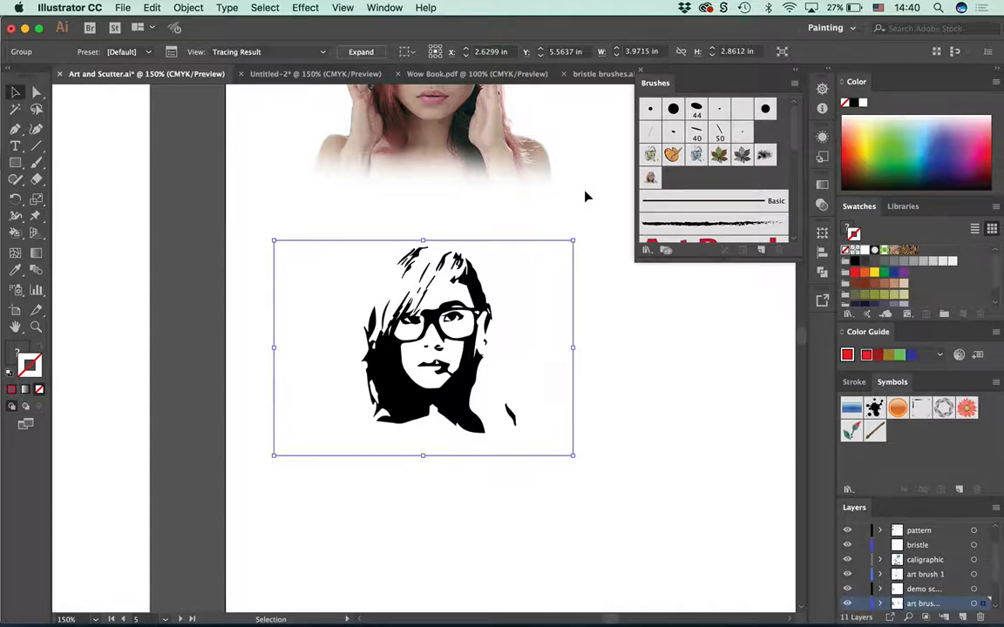
mouse_move(656, 84)
mouse_down()
mouse_move(885, 106)
mouse_move(889, 81)
mouse_up()
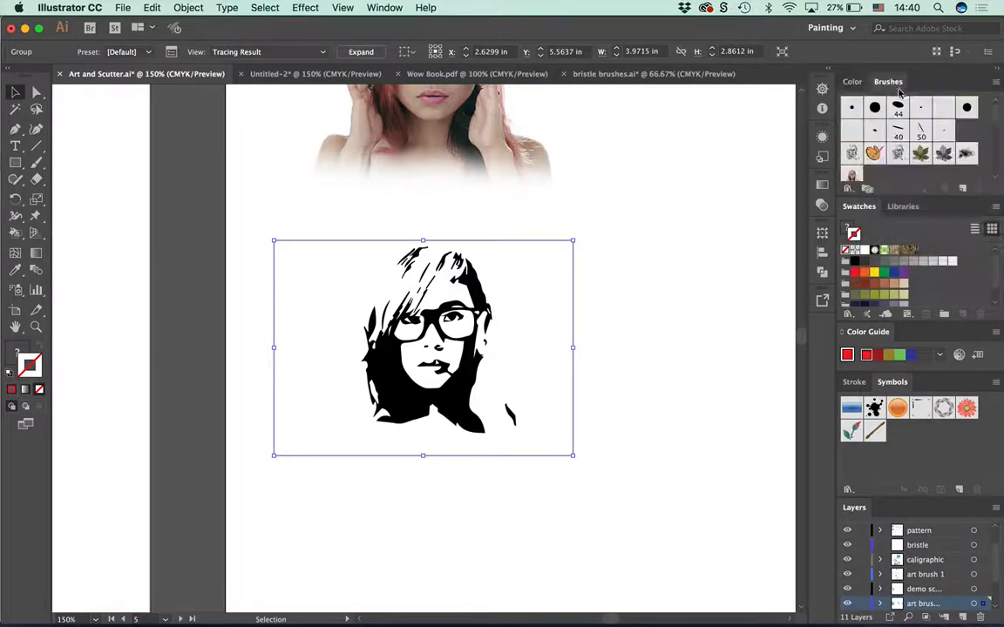
click(171, 52)
drag(318, 145, 656, 101)
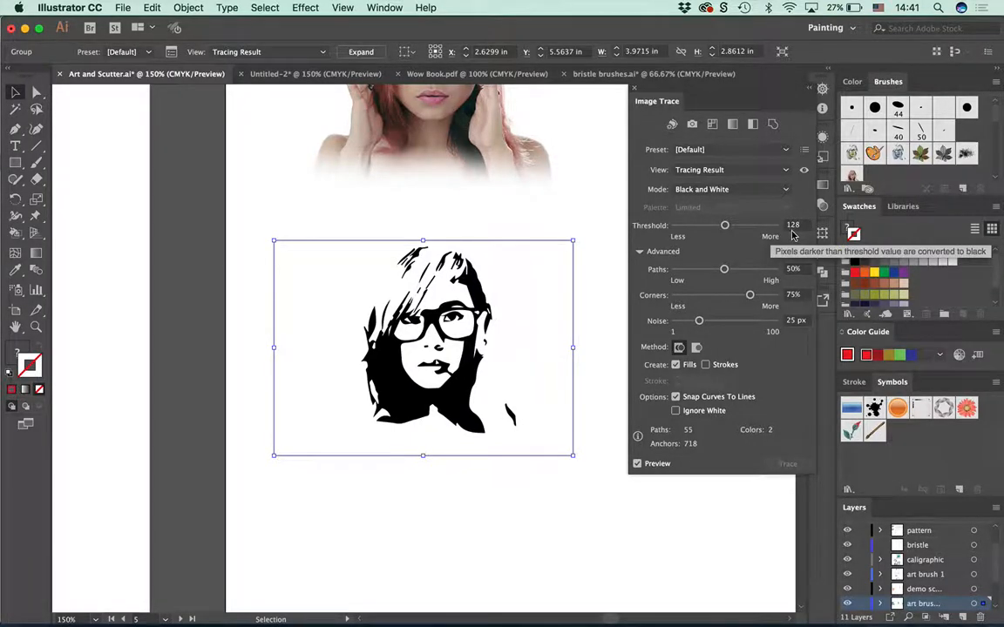
click(598, 175)
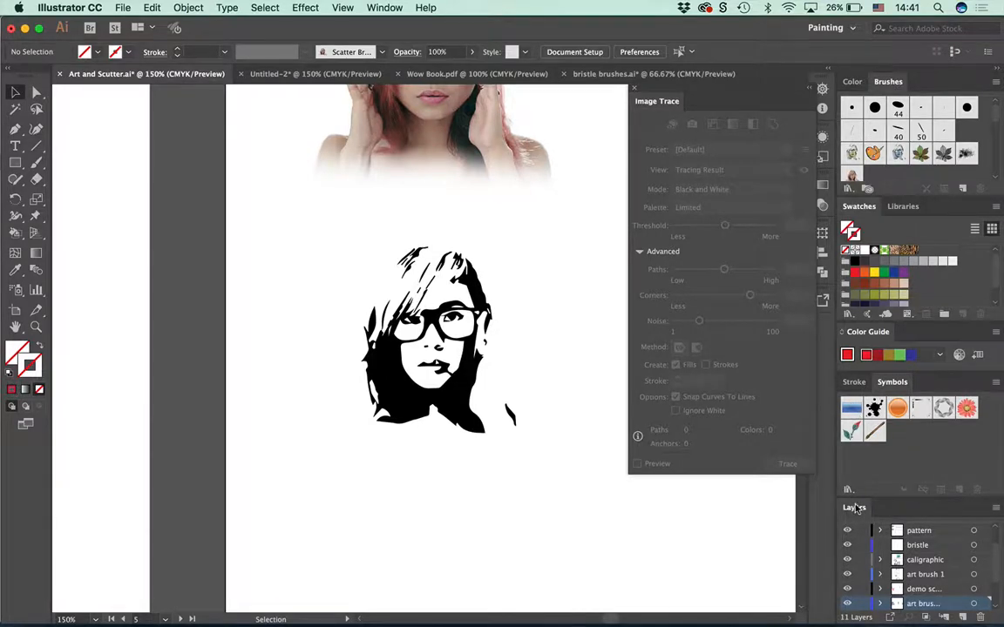
Step: Float and enlarge the Layers panel, expand the art brushes layer and select the traced portrait's entry within it
drag(855, 508, 98, 123)
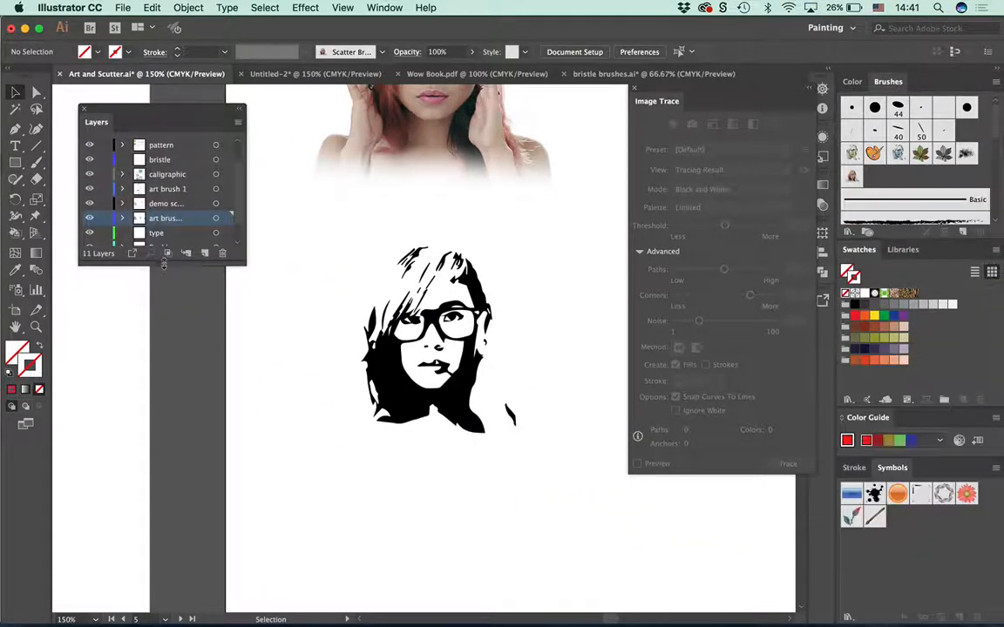
drag(163, 264, 163, 534)
click(294, 301)
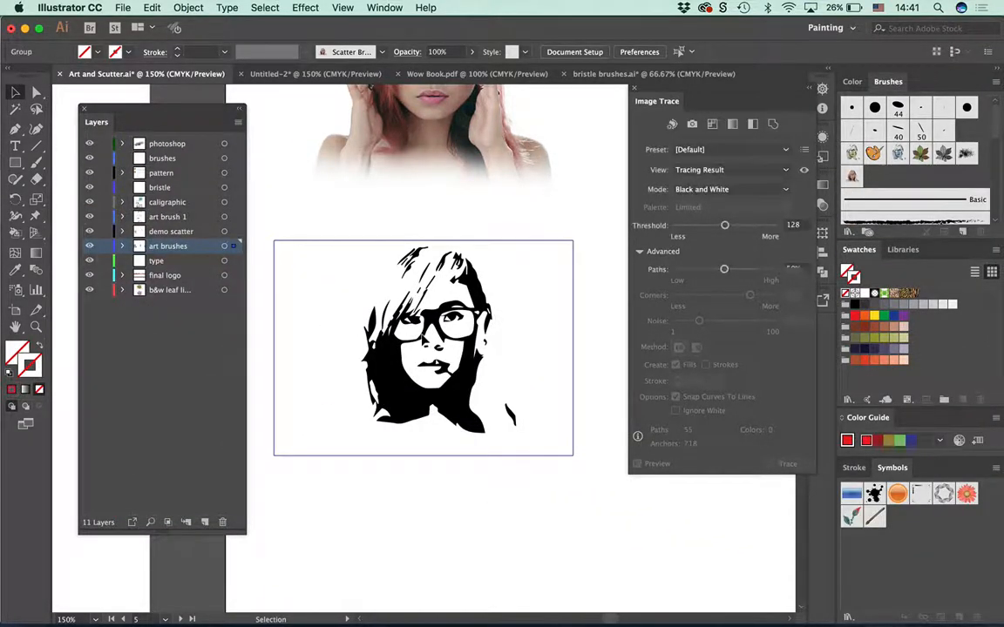
click(123, 247)
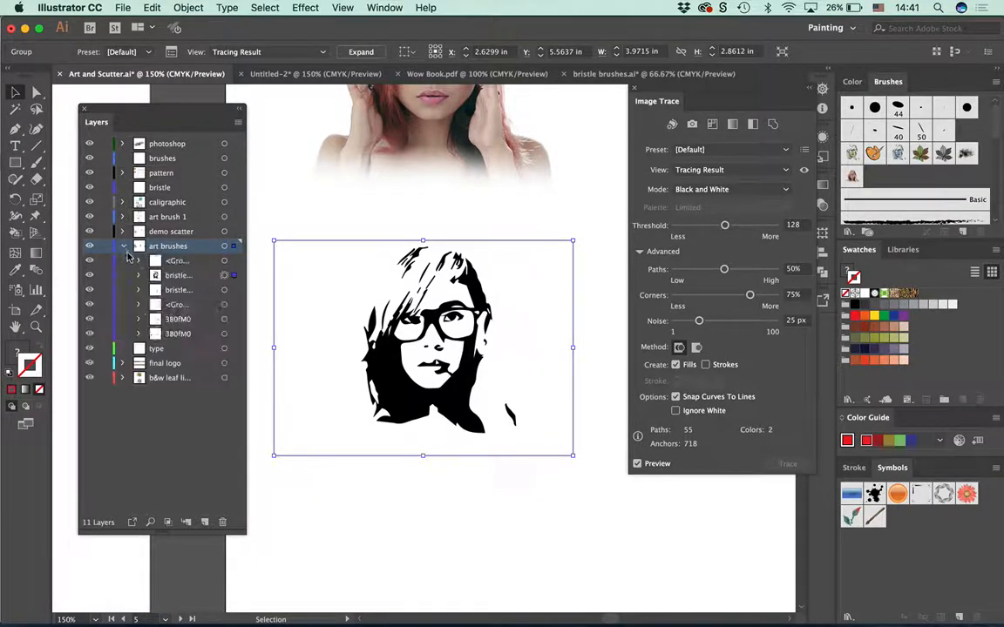
click(193, 275)
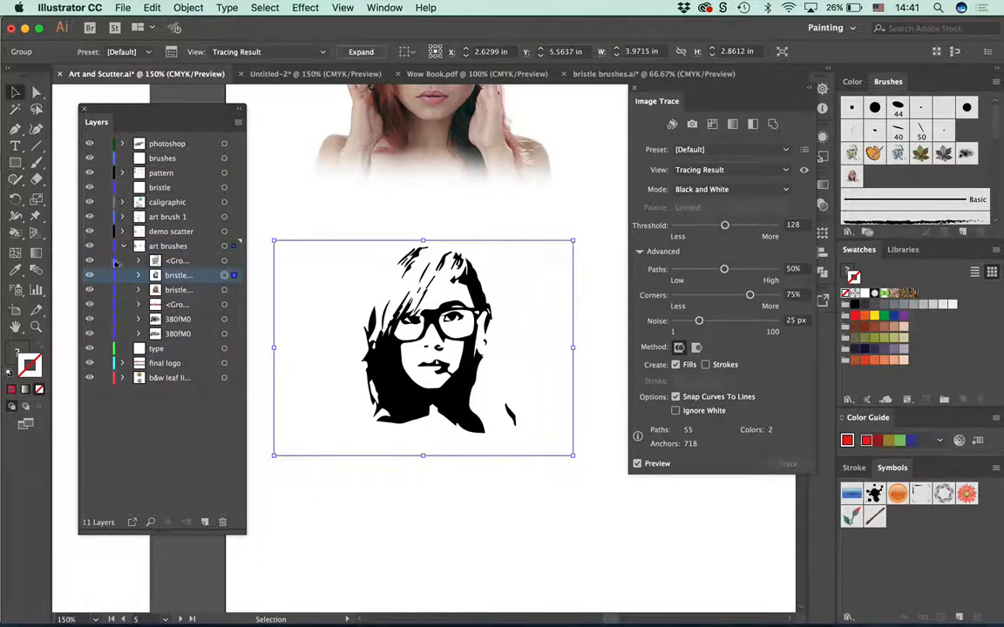
Step: Collapse and select the art brushes layer, and shorten the floating Layers panel to fit the layer list
click(123, 246)
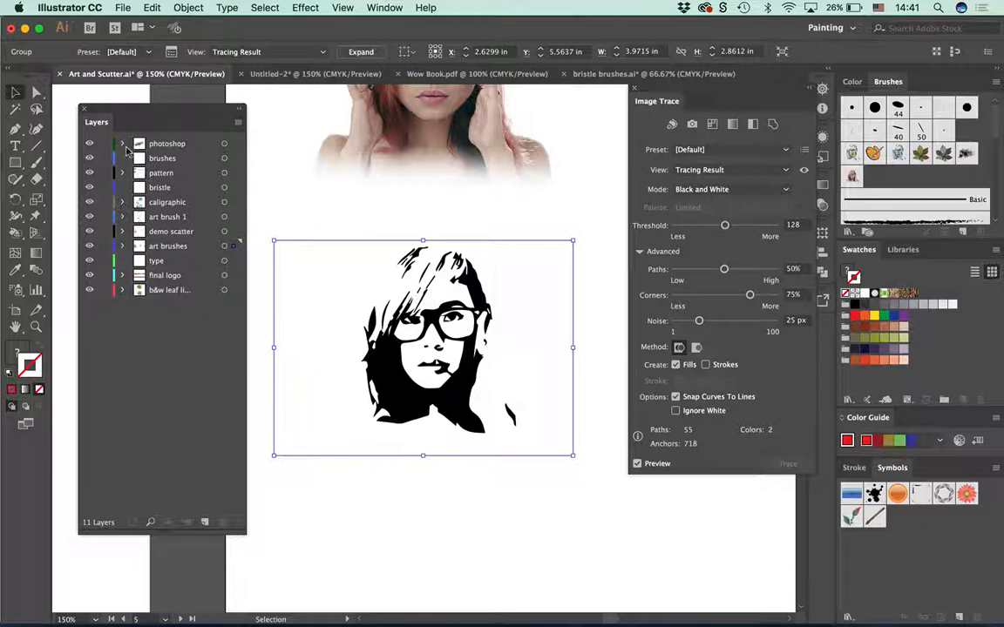
drag(157, 533, 157, 320)
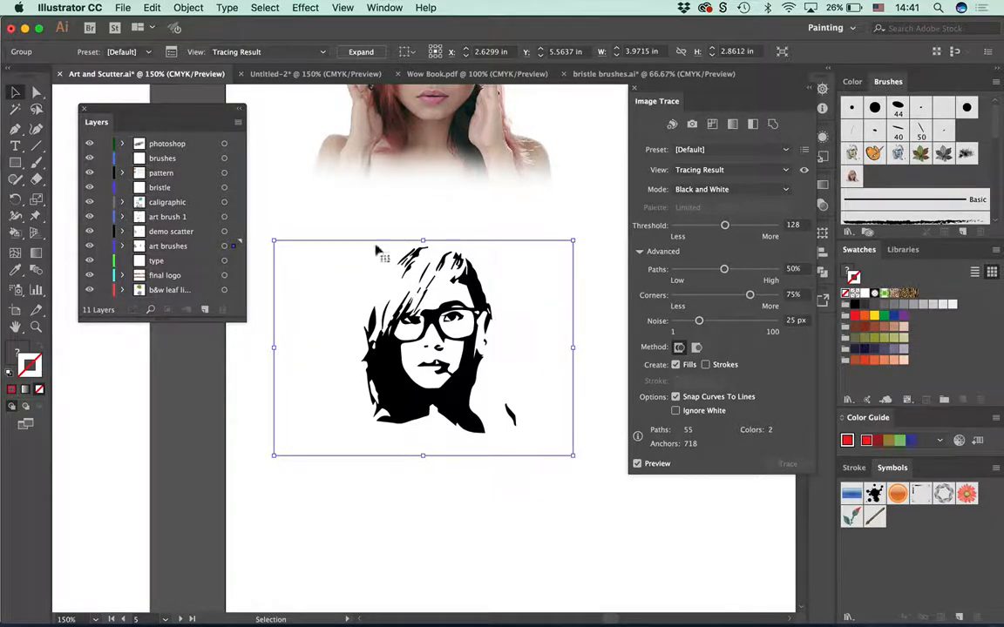
click(179, 246)
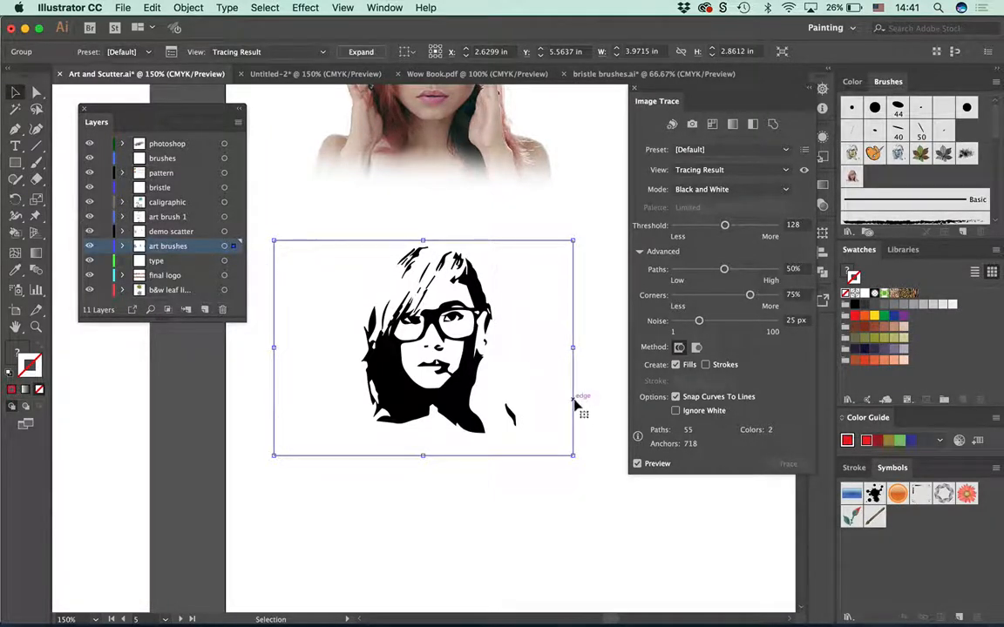
Step: Create a new layer named demo brushes above the photoshop layer
click(209, 144)
click(239, 122)
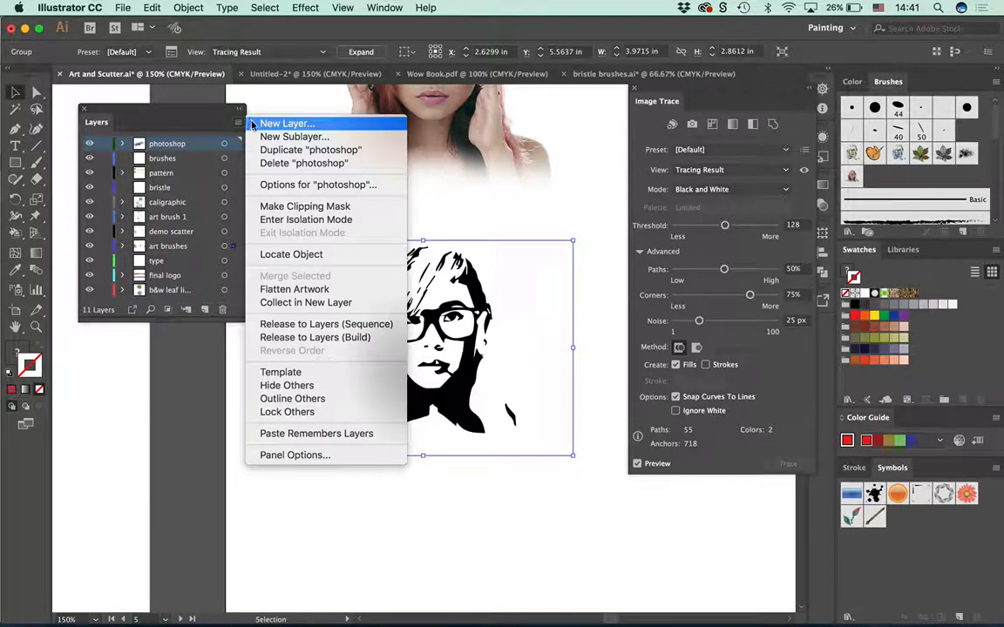
click(261, 124)
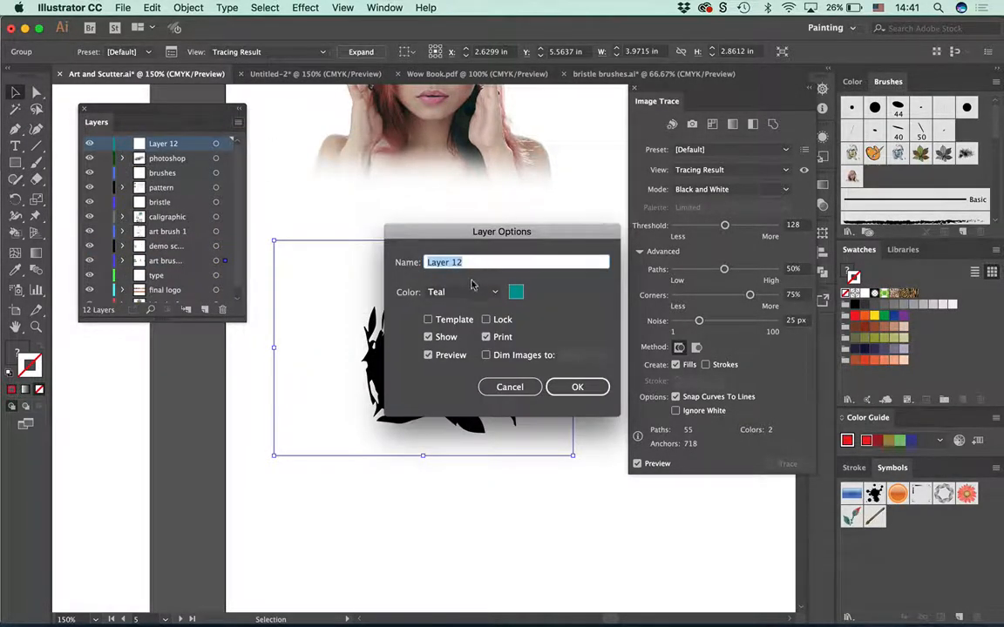
text(de)
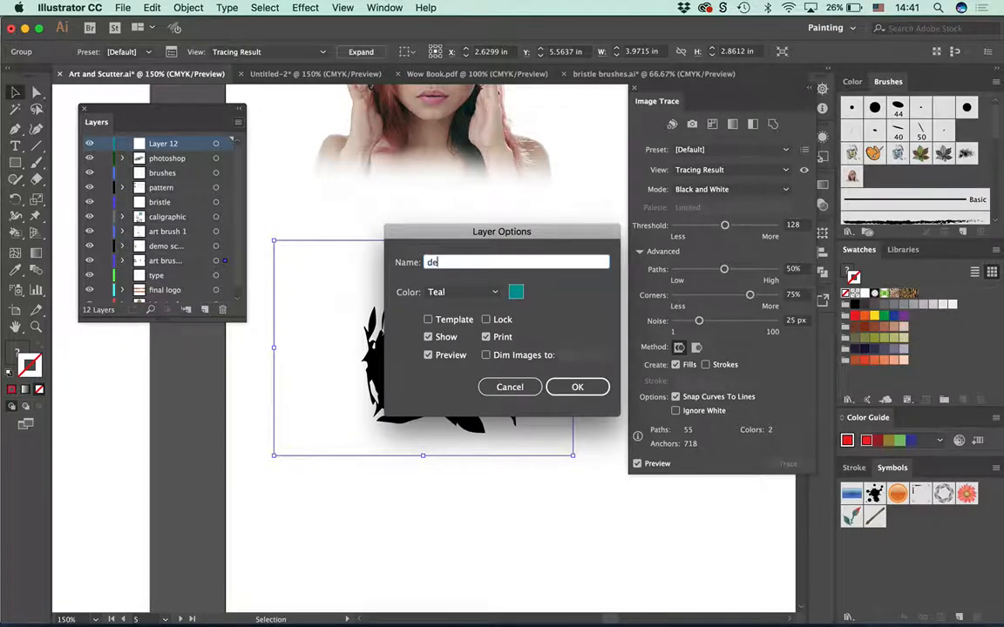
text(mo vrus)
text(ses)
key(Return)
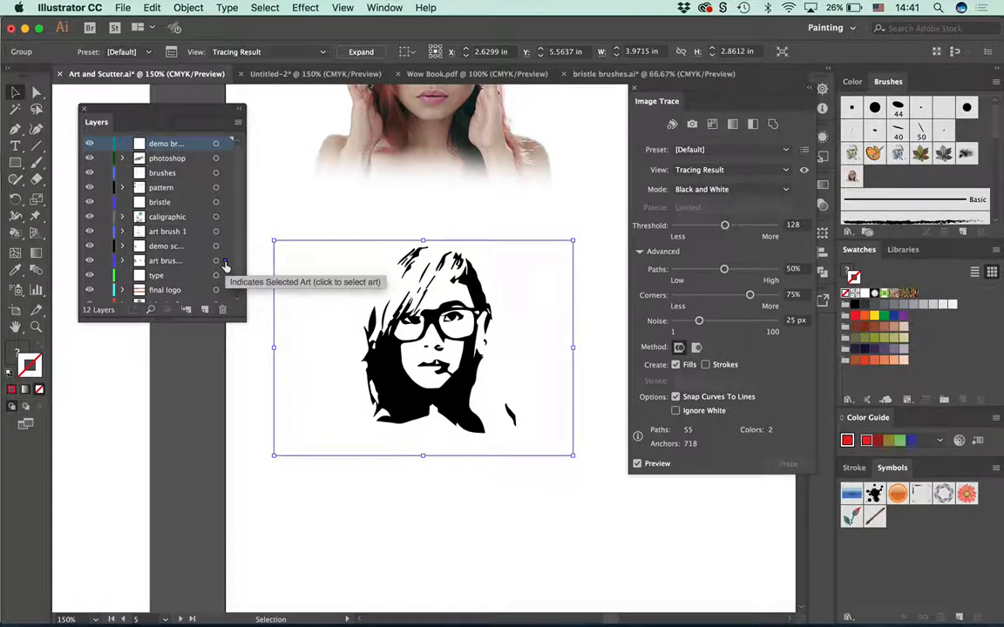
Step: Move the traced portrait onto the demo brushes layer and hide all the other layers
drag(225, 261, 224, 144)
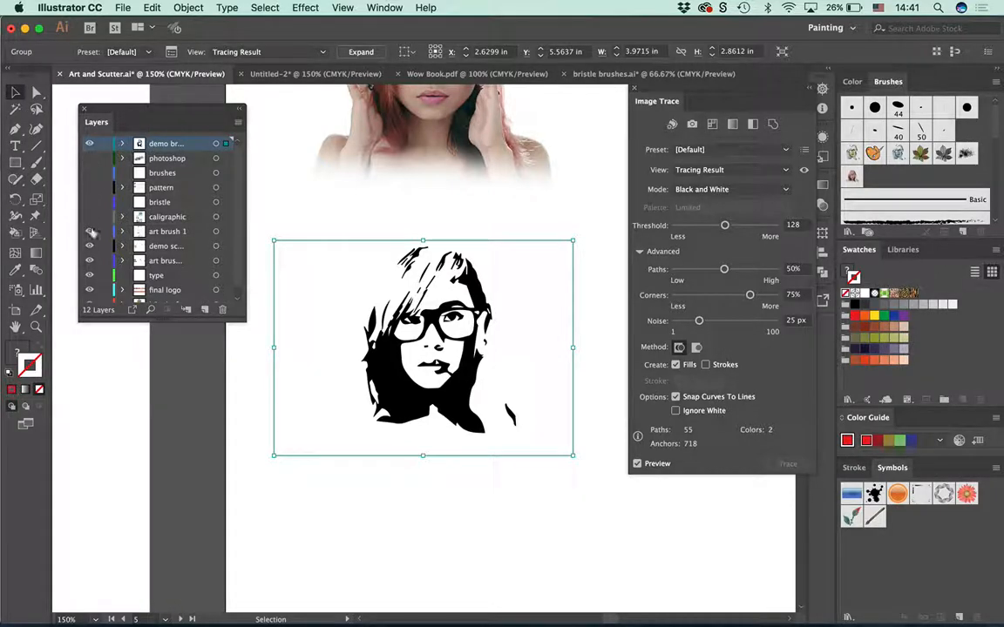
drag(87, 157, 90, 325)
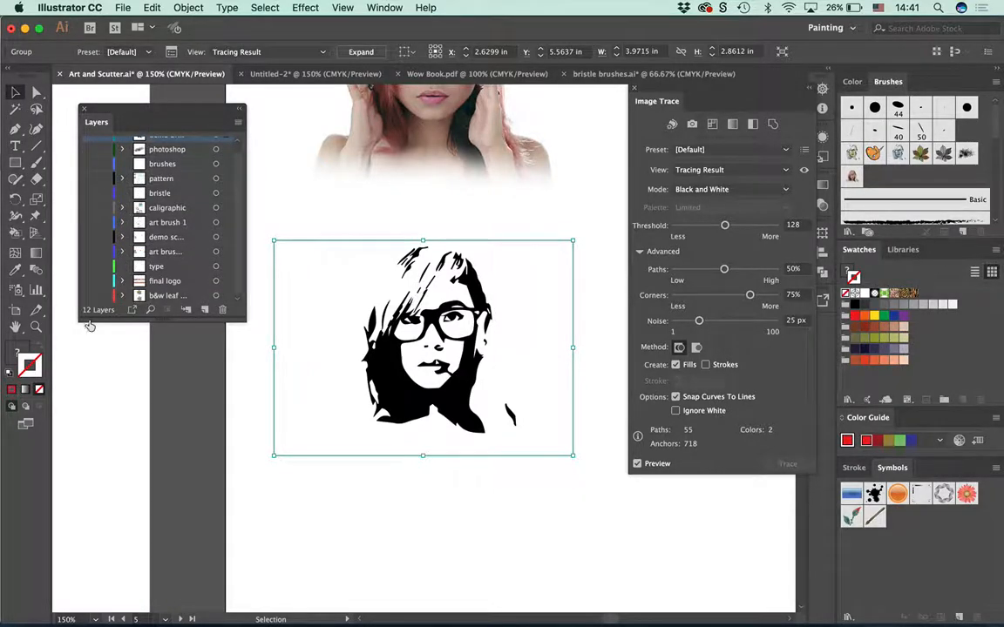
Step: Set the Layers panel row size to Large, shorten the panel and expand the demo brushes layer
click(238, 122)
click(368, 455)
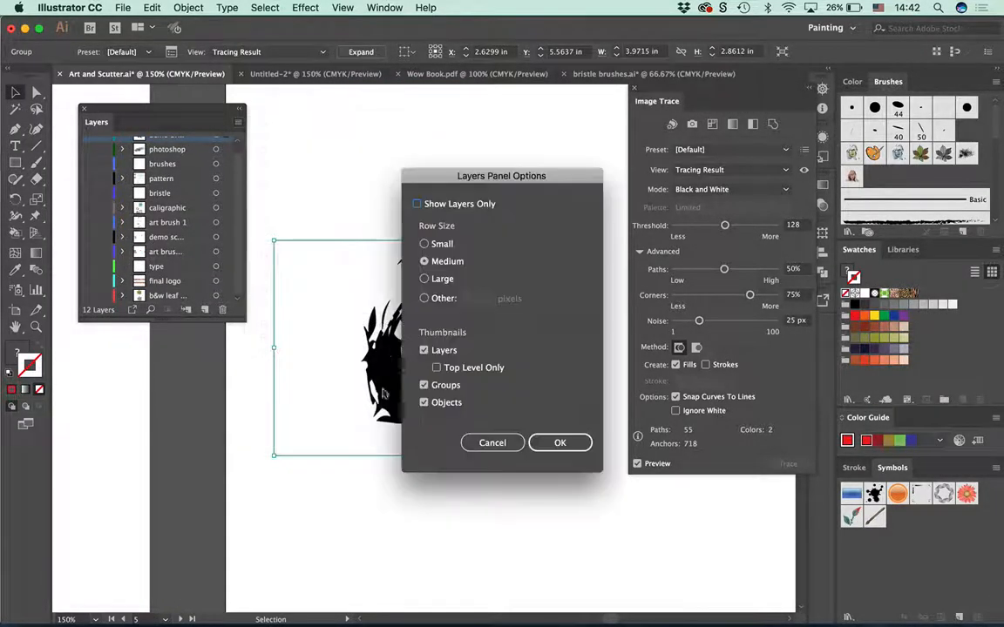
click(424, 278)
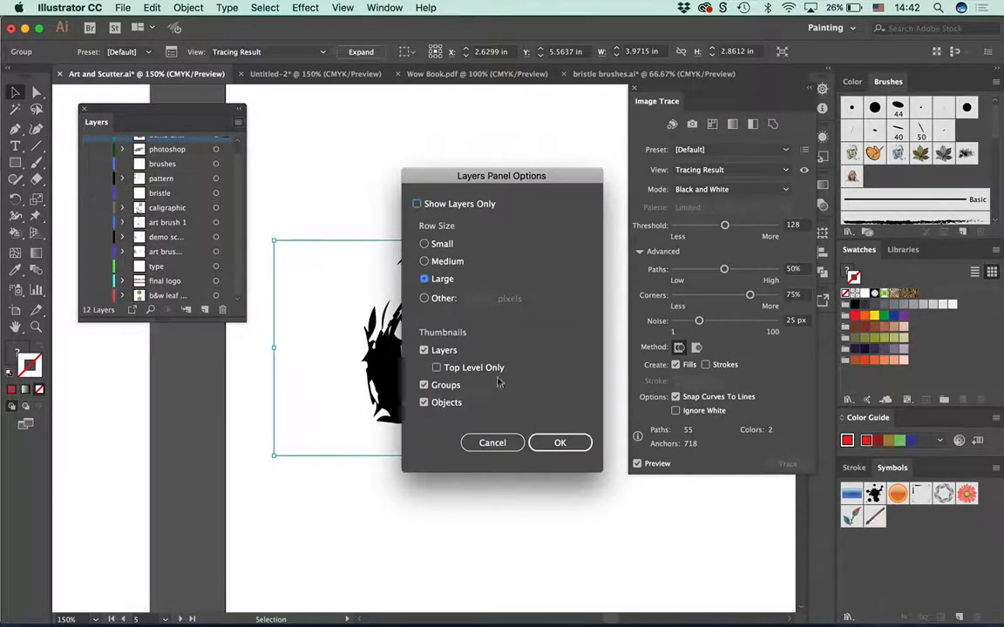
click(559, 443)
drag(169, 318, 169, 241)
click(123, 148)
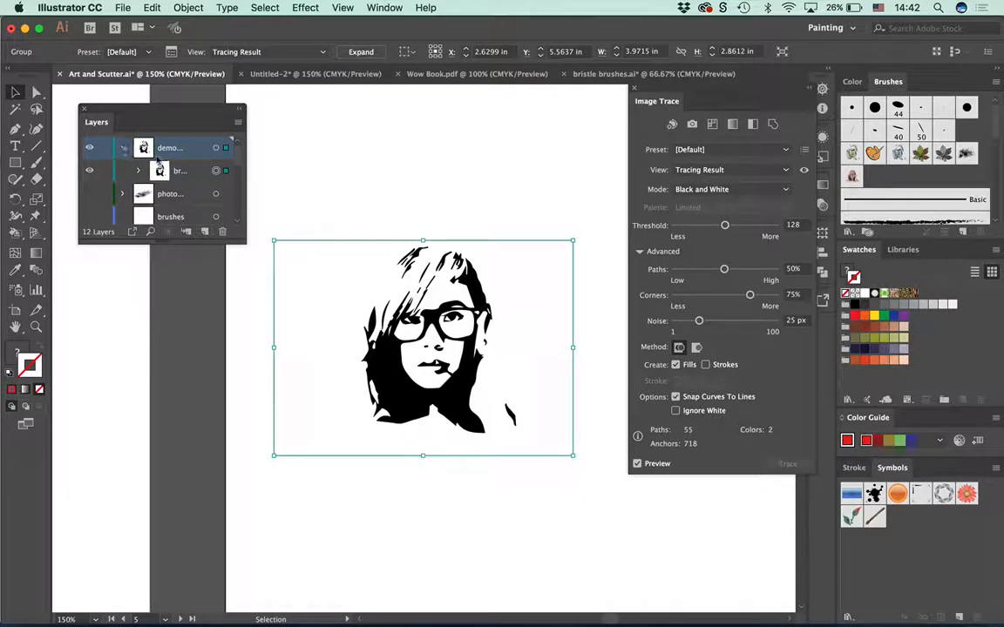
Step: Duplicate the traced portrait within the demo brushes layer and hide the lower copy
click(170, 174)
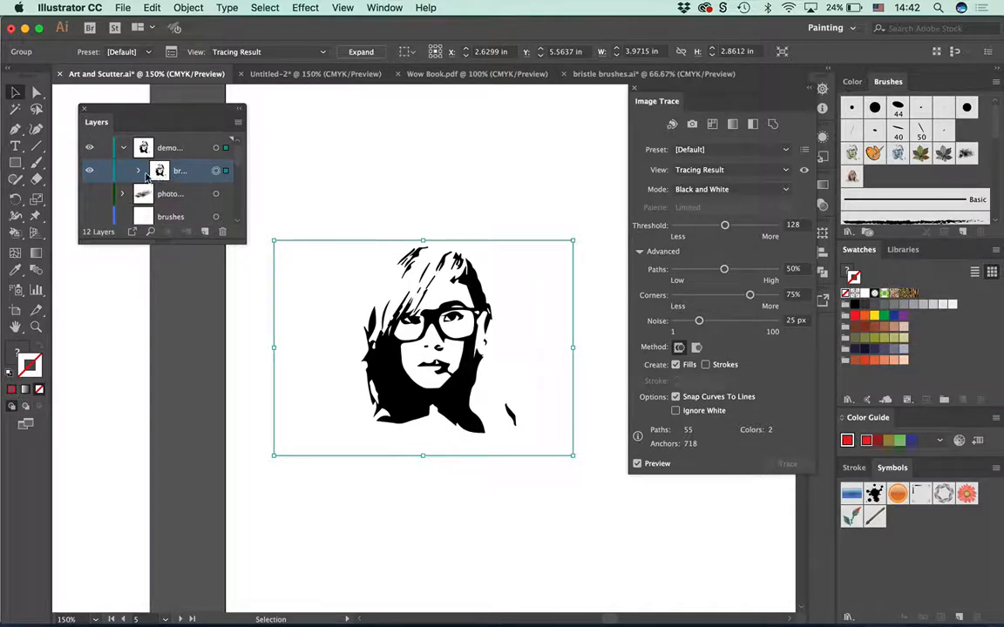
click(138, 171)
click(139, 171)
drag(184, 171, 208, 230)
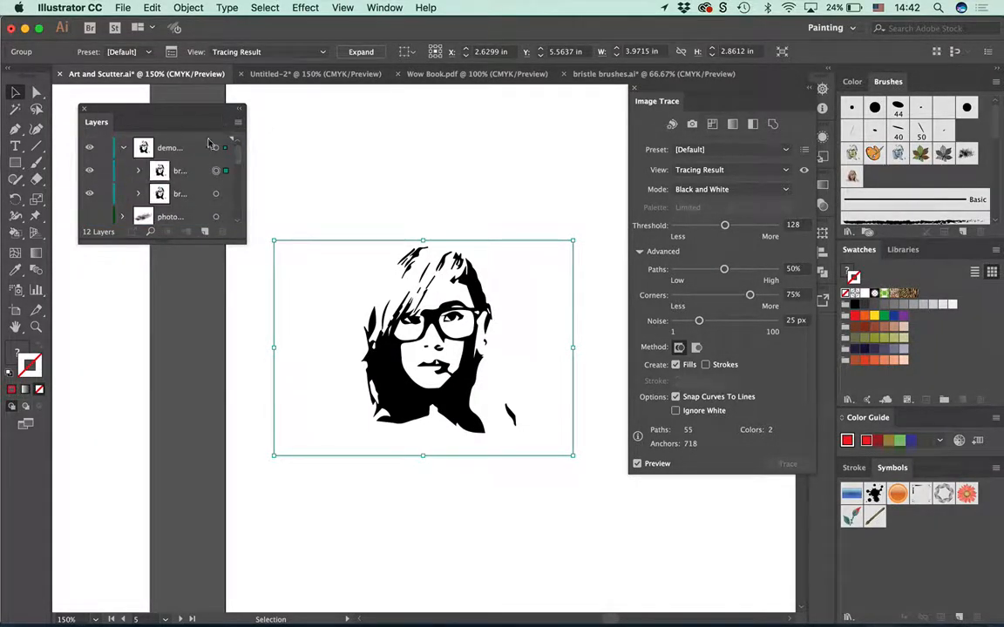
click(170, 168)
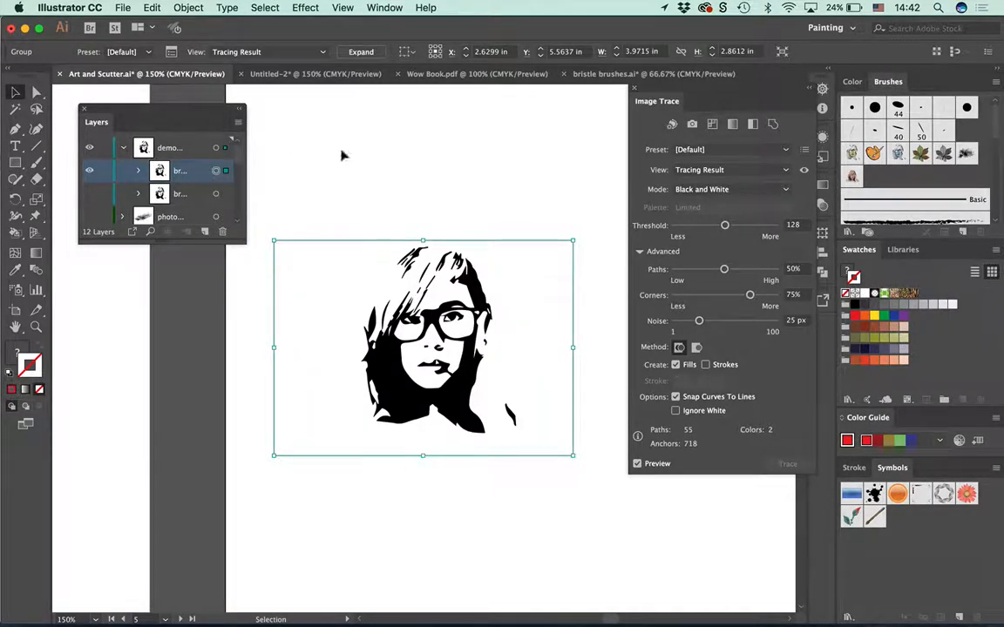
Step: Set the visible trace's threshold to 238 for a solid silhouette, and show the detailed trace stacked above it
drag(722, 224, 768, 225)
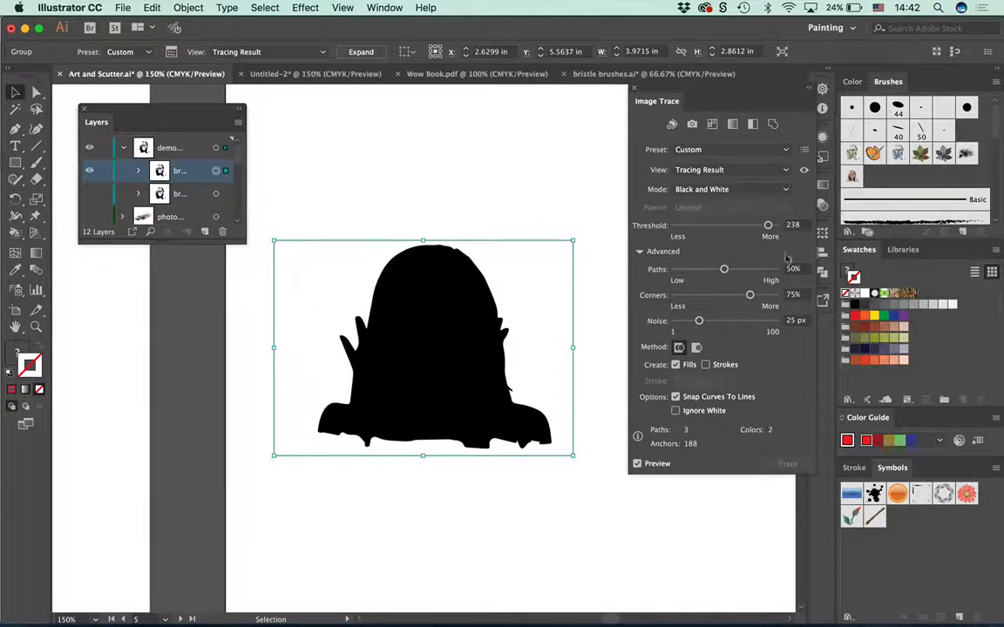
click(195, 194)
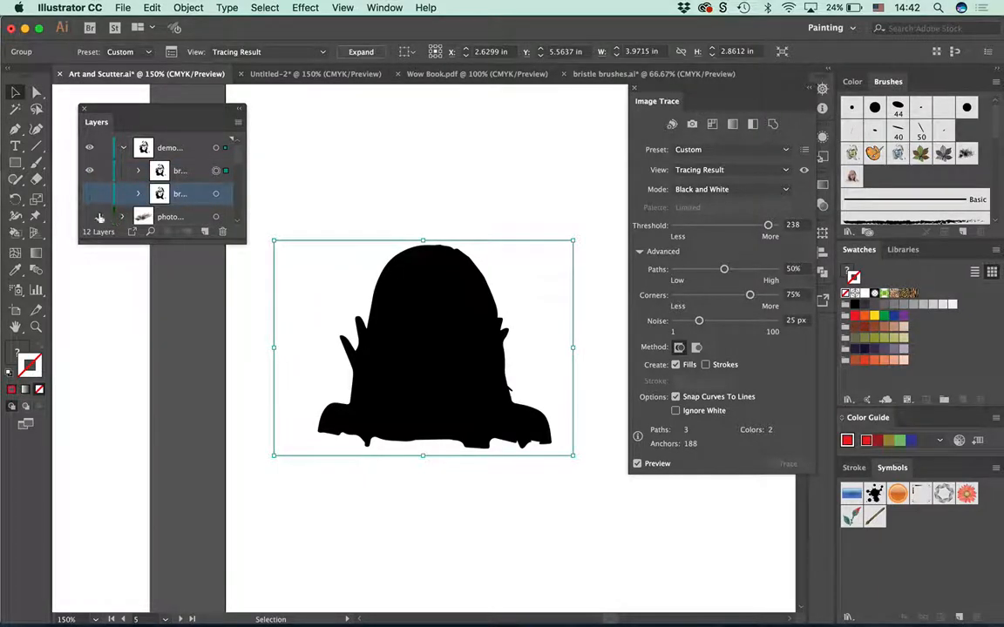
click(89, 195)
mouse_move(195, 194)
mouse_down()
mouse_move(179, 164)
mouse_move(181, 174)
mouse_up()
click(196, 172)
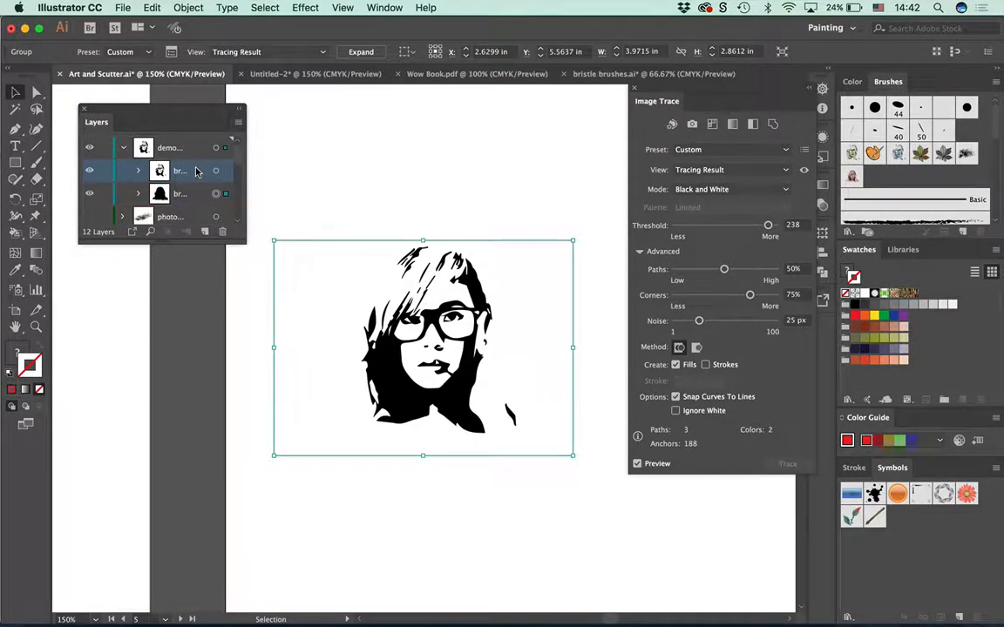
Step: Turn on Ignore White for the silhouette trace, lengthen the Layers panel and deselect the artwork
click(676, 411)
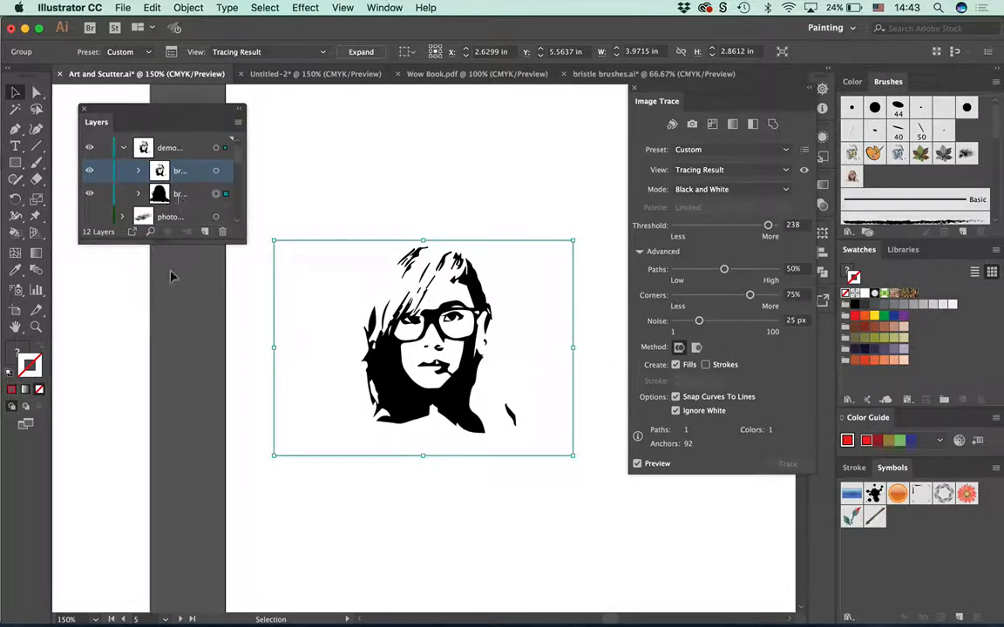
drag(168, 241, 166, 448)
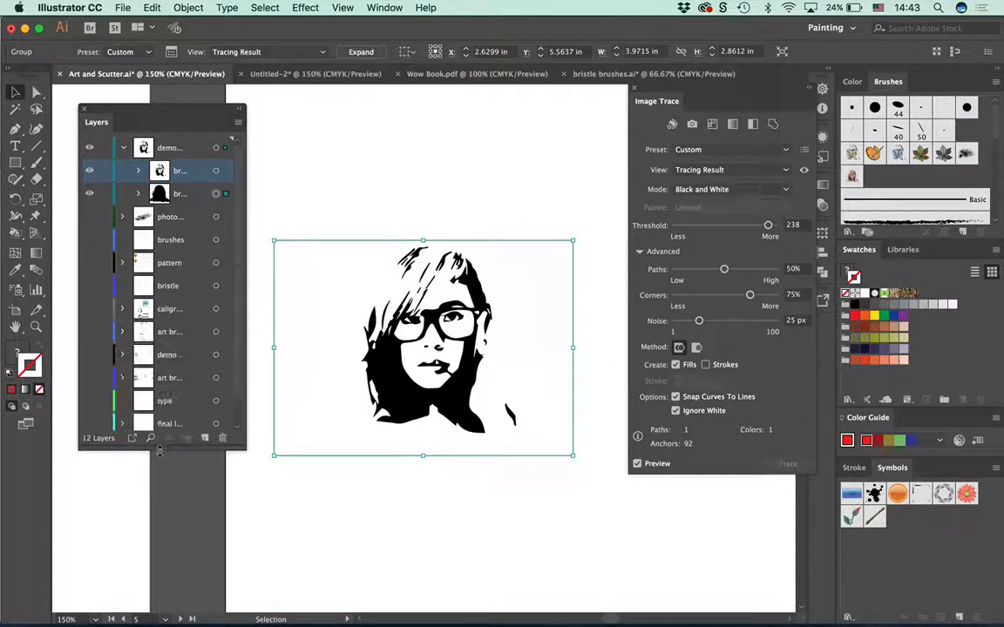
click(300, 172)
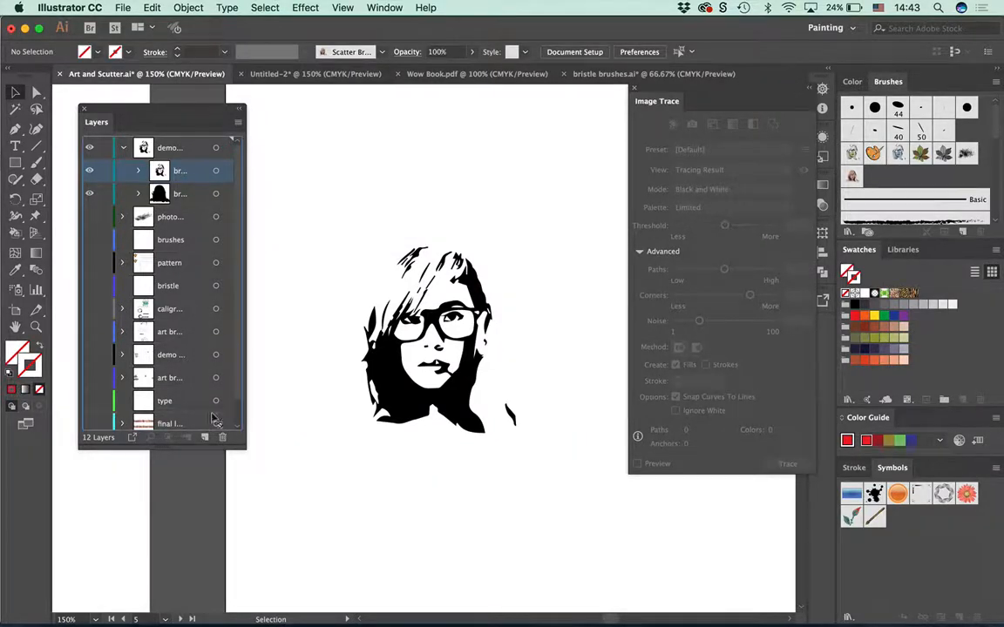
Step: Duplicate the detailed portrait trace and set the top copy's threshold to 162
scroll(191, 305, down, 1)
drag(210, 436, 209, 436)
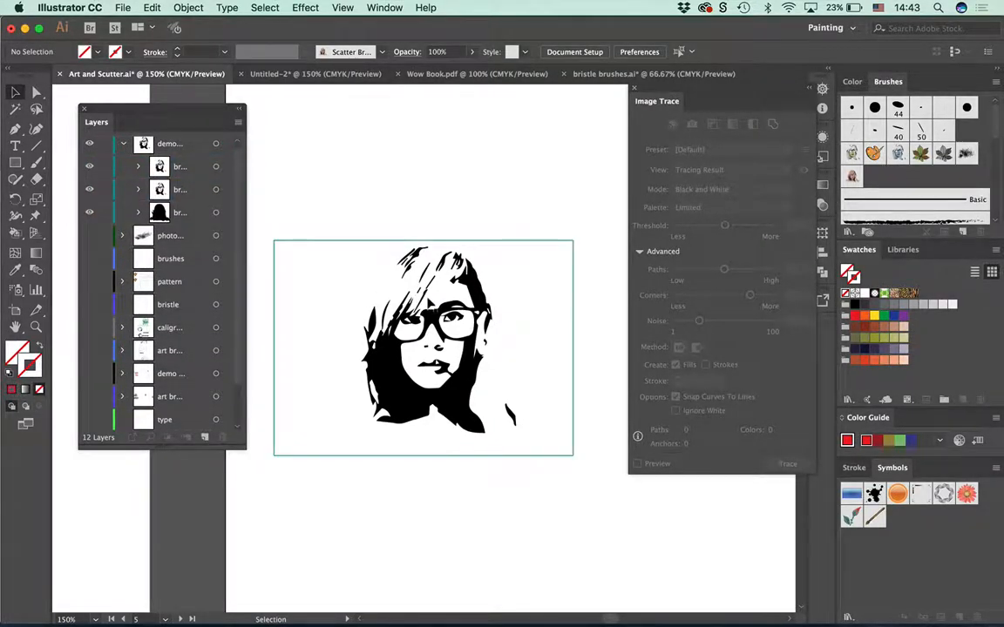
mouse_move(724, 226)
mouse_down()
mouse_move(753, 226)
mouse_move(738, 225)
mouse_up()
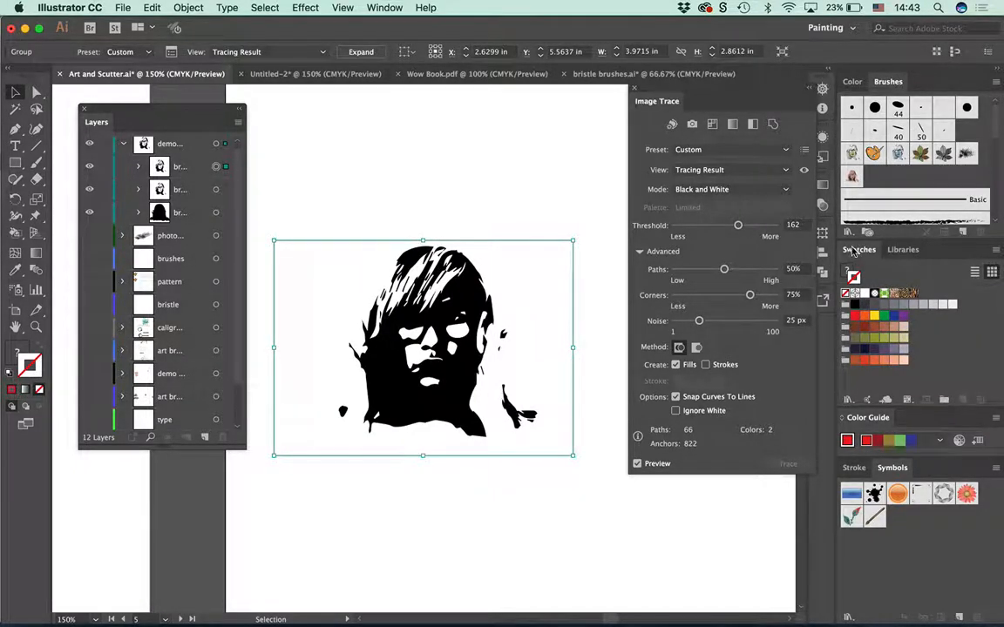
Step: Duplicate the top trace, set the new copy's threshold to 96 and deselect it
click(193, 169)
drag(189, 167, 325, 354)
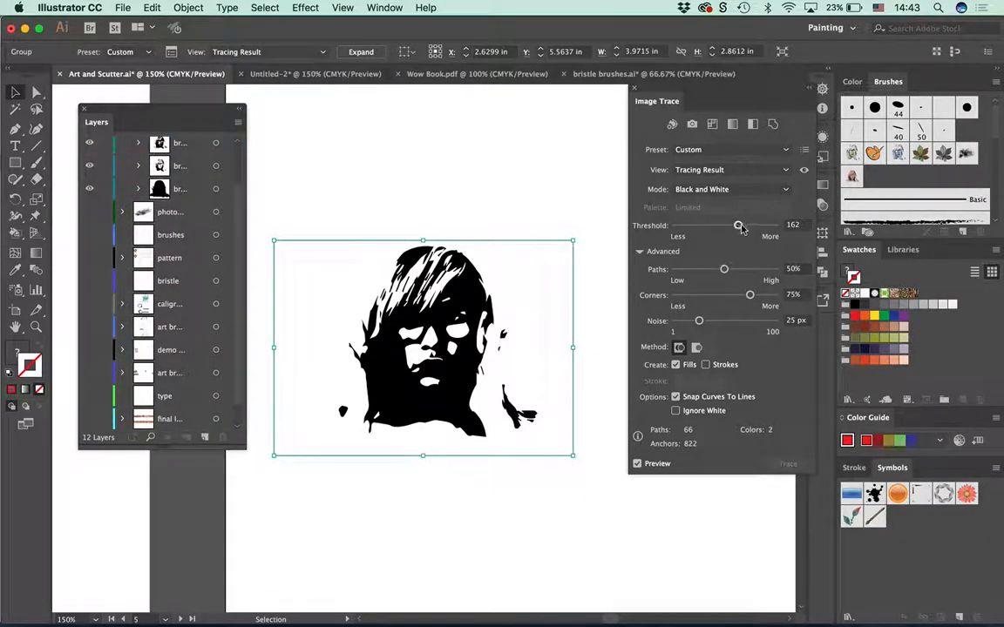
drag(739, 224, 712, 227)
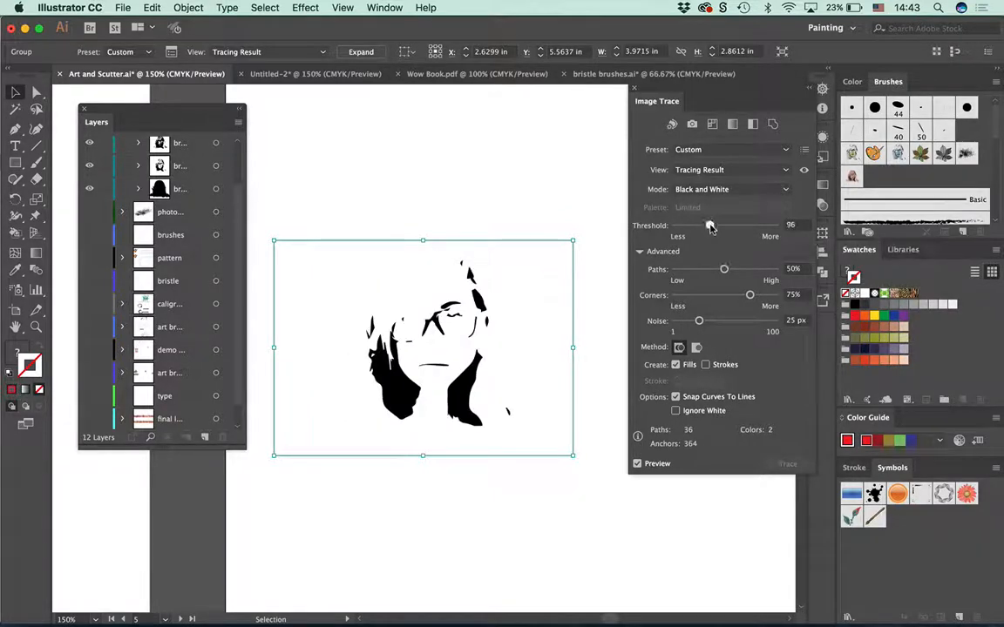
click(537, 186)
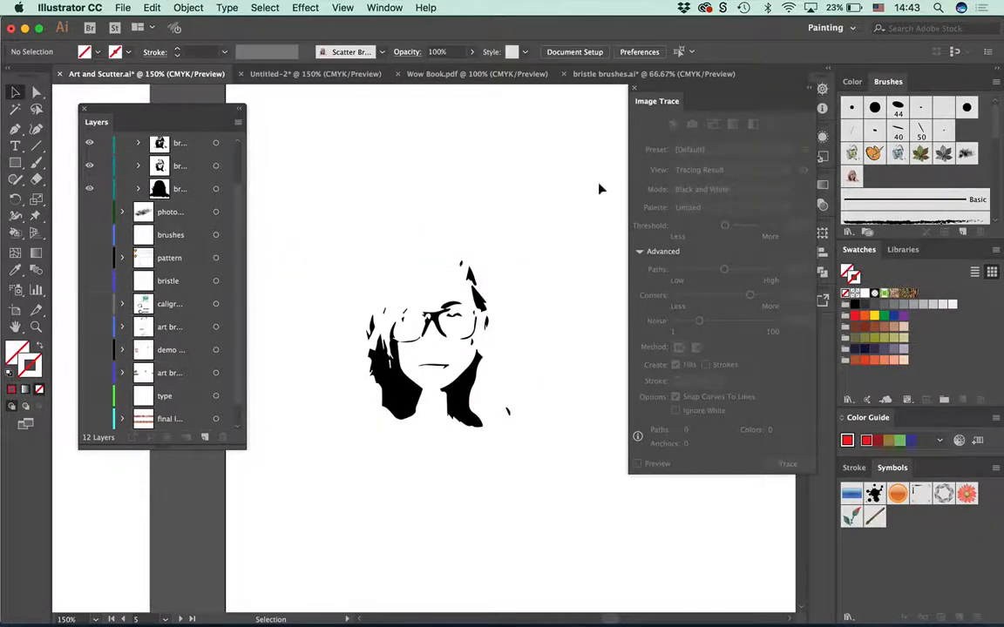
Step: Hide the three upper portrait traces on the demo brushes layer, leaving only the silhouette displayed
scroll(214, 205, up, 3)
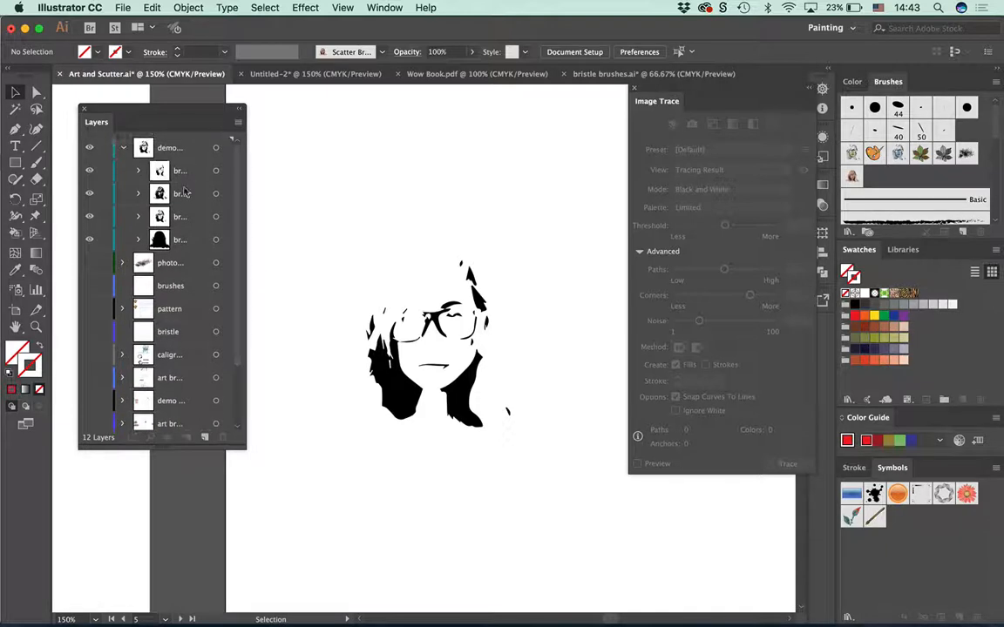
click(90, 171)
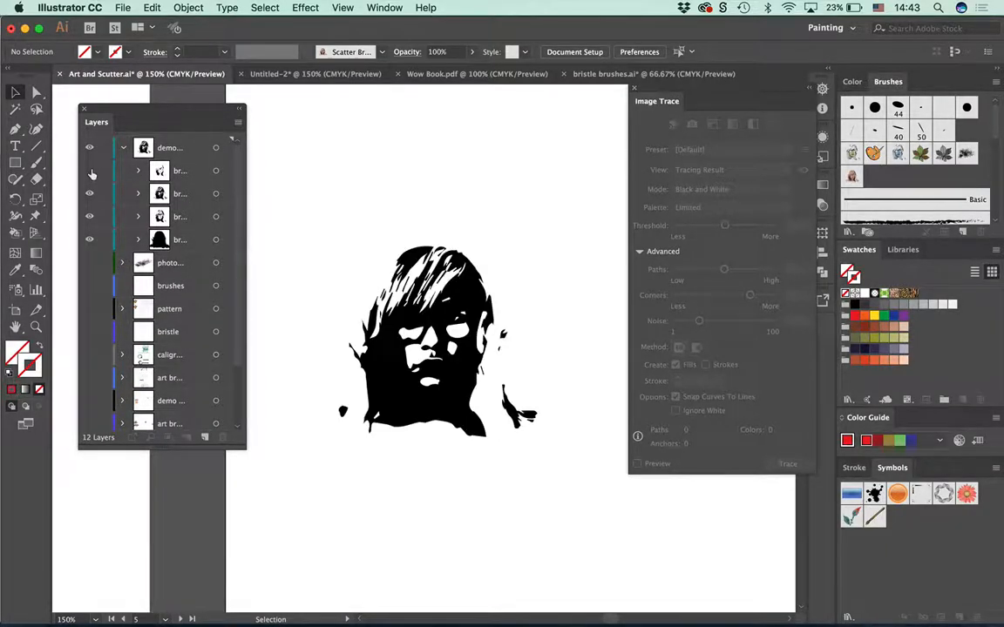
click(89, 193)
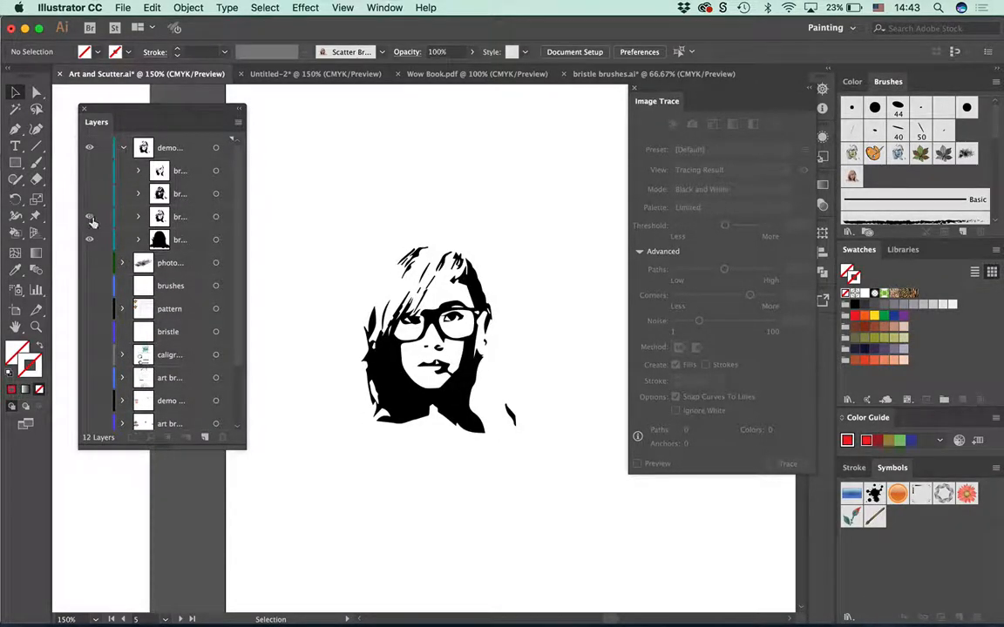
click(89, 216)
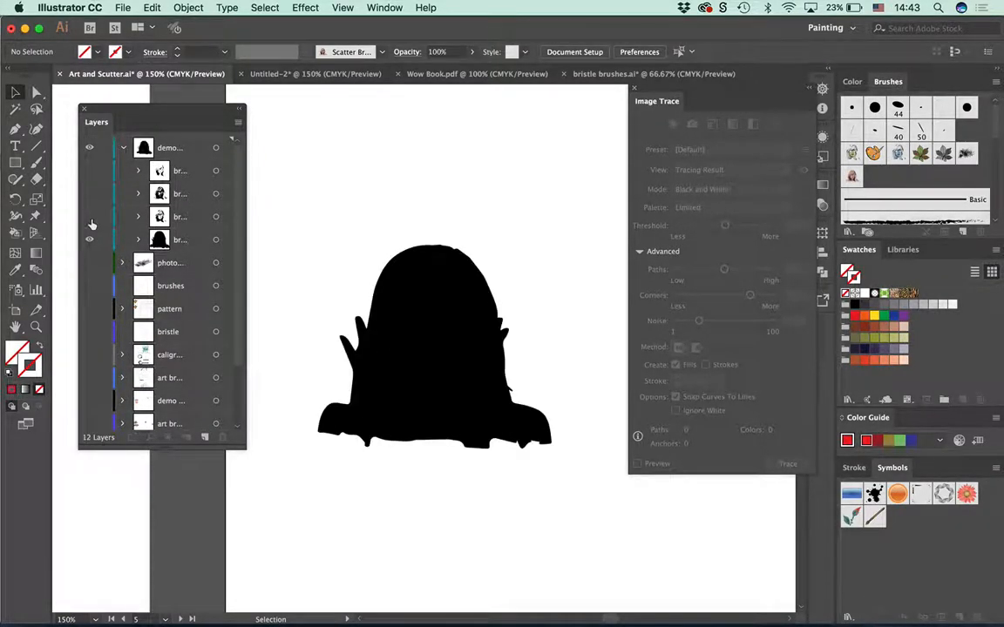
Step: Select the silhouette trace, expand it into editable paths and deselect it
click(181, 241)
click(217, 238)
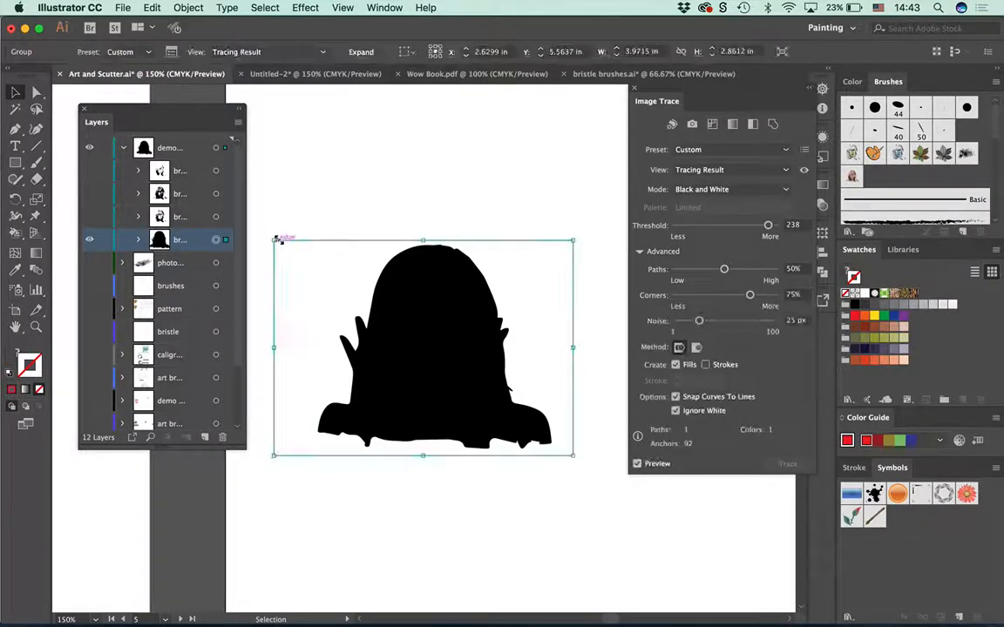
click(360, 52)
click(461, 141)
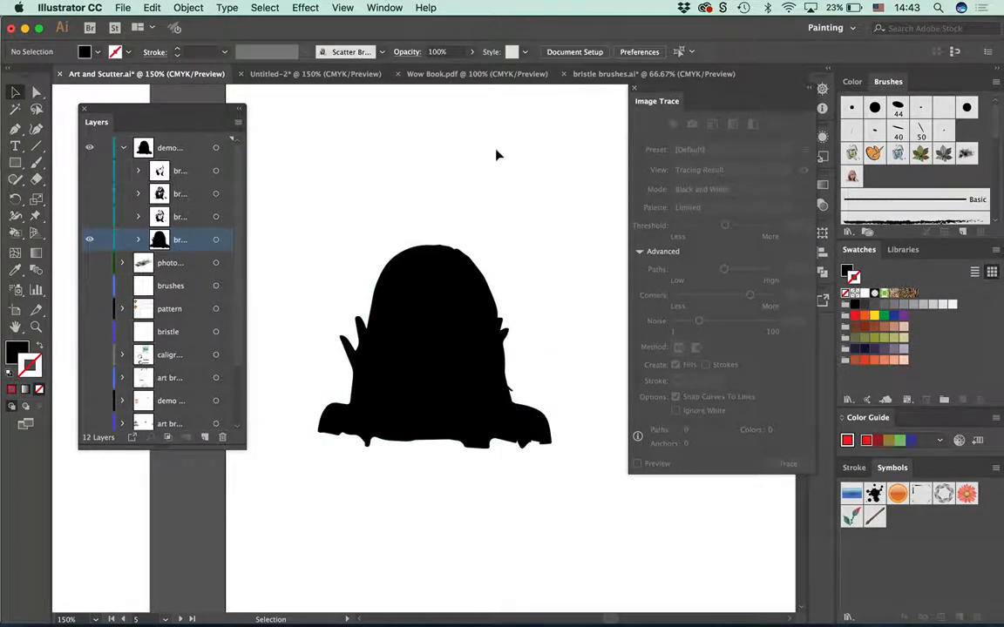
Step: Show the transparency grid and display the detailed trace directly above the silhouette
click(345, 8)
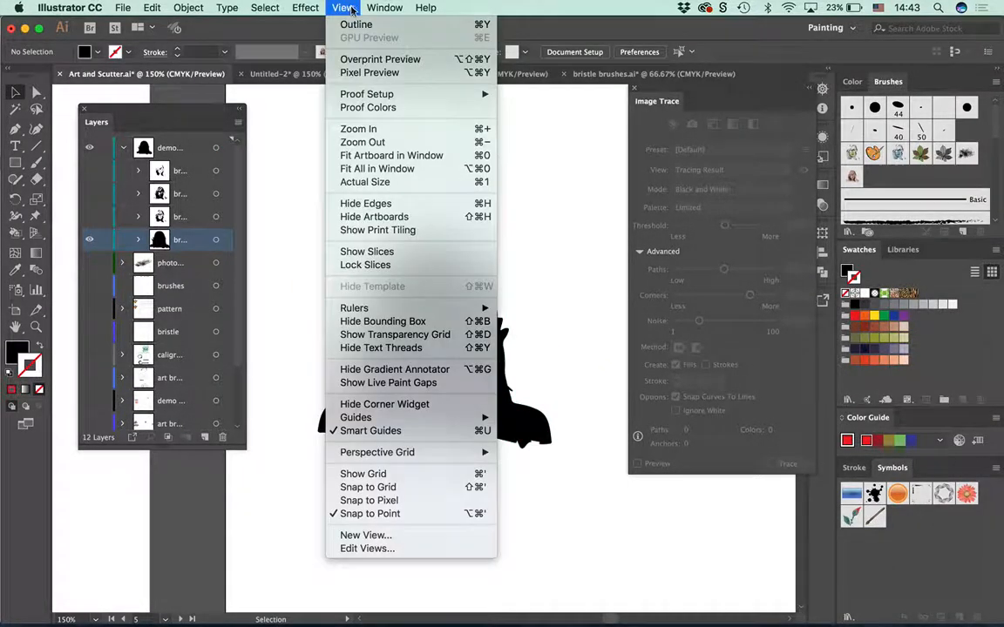
click(504, 342)
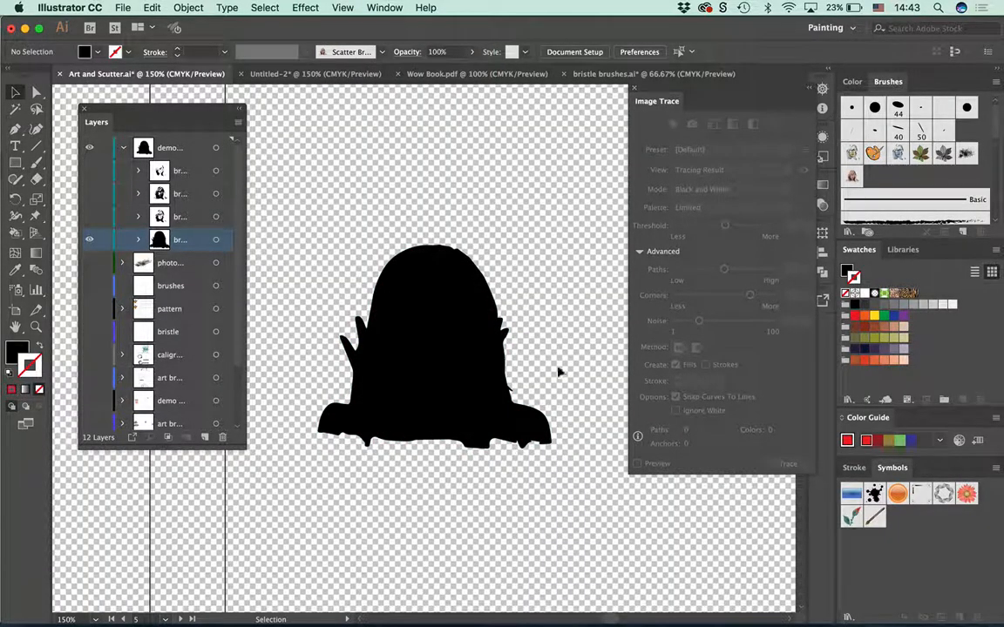
click(89, 216)
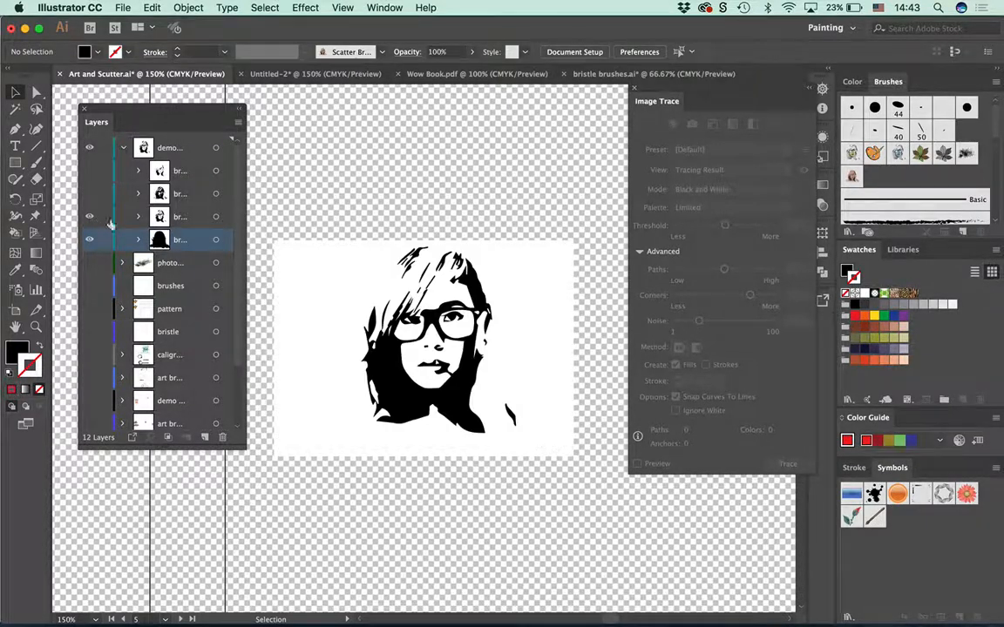
Step: Expand the detailed trace directly above the silhouette into paths and delete its white background shape
click(217, 216)
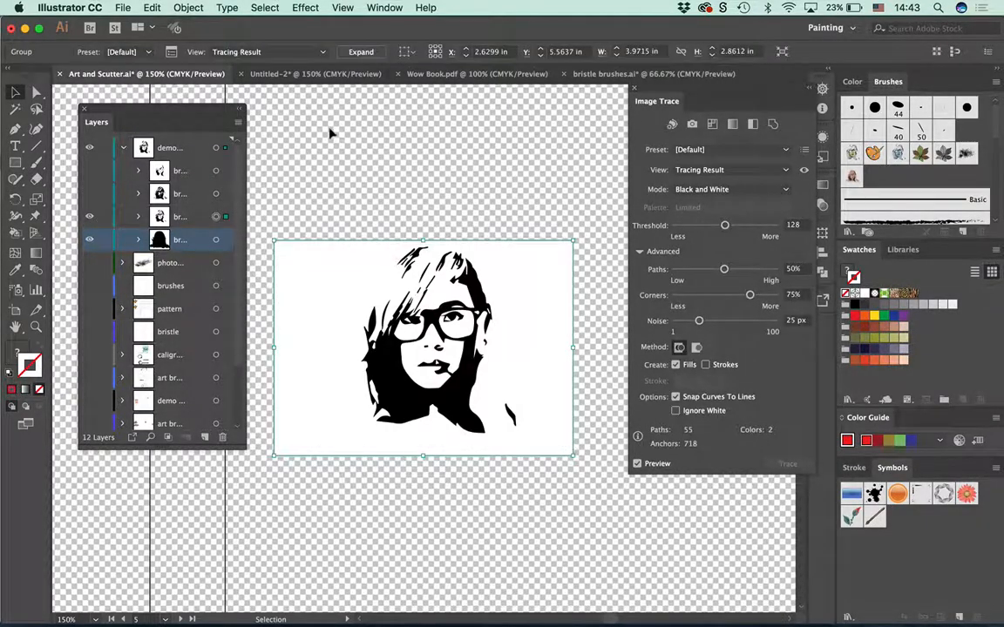
click(359, 51)
click(36, 92)
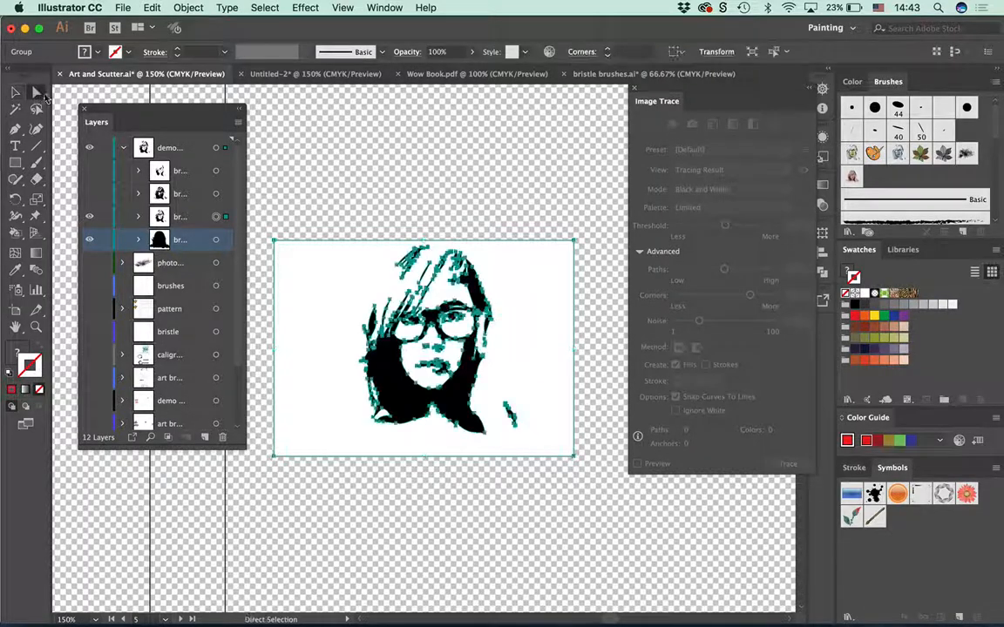
click(556, 214)
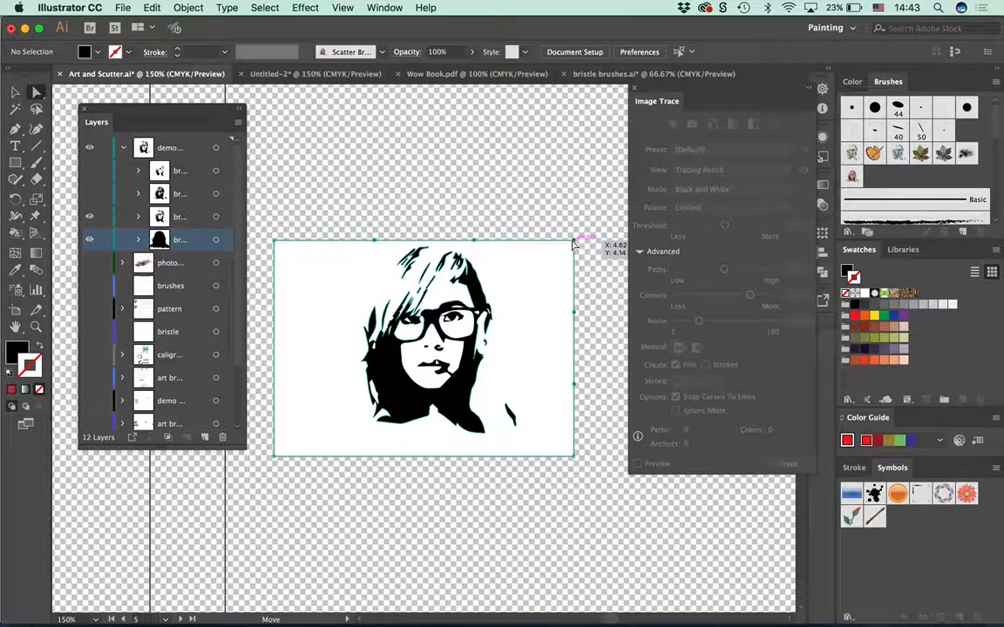
click(575, 240)
key(Delete)
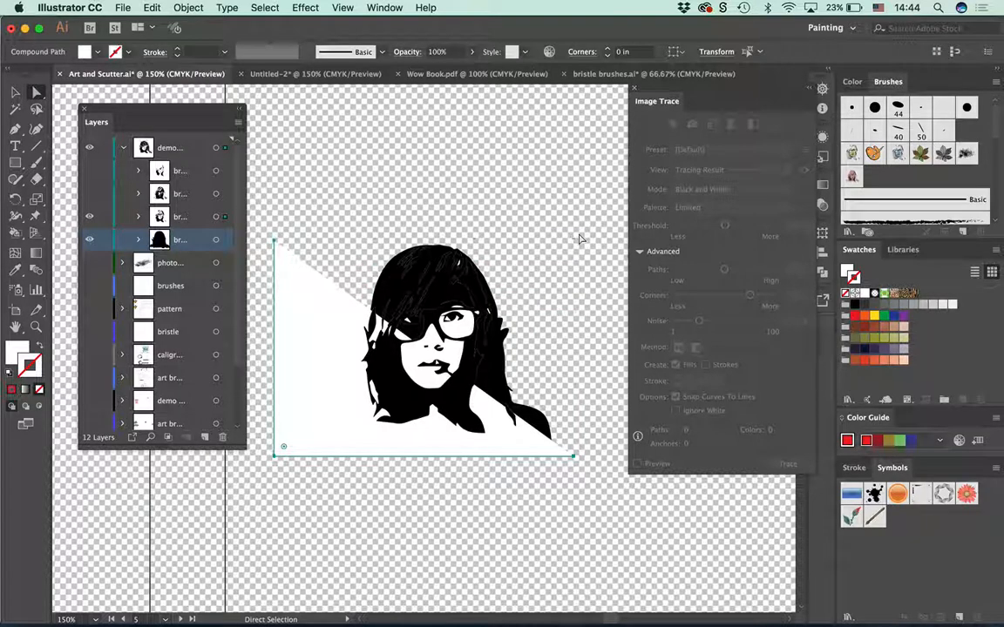
key(Delete)
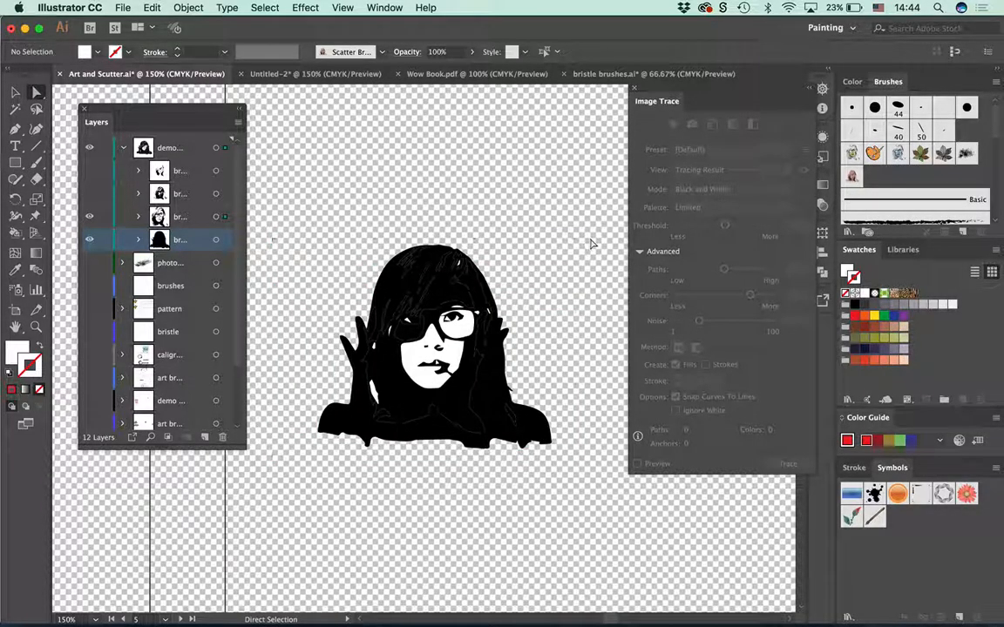
Step: Display the second trace from the top of the demo brushes layer, expand it and delete its white background shape
click(89, 194)
click(216, 193)
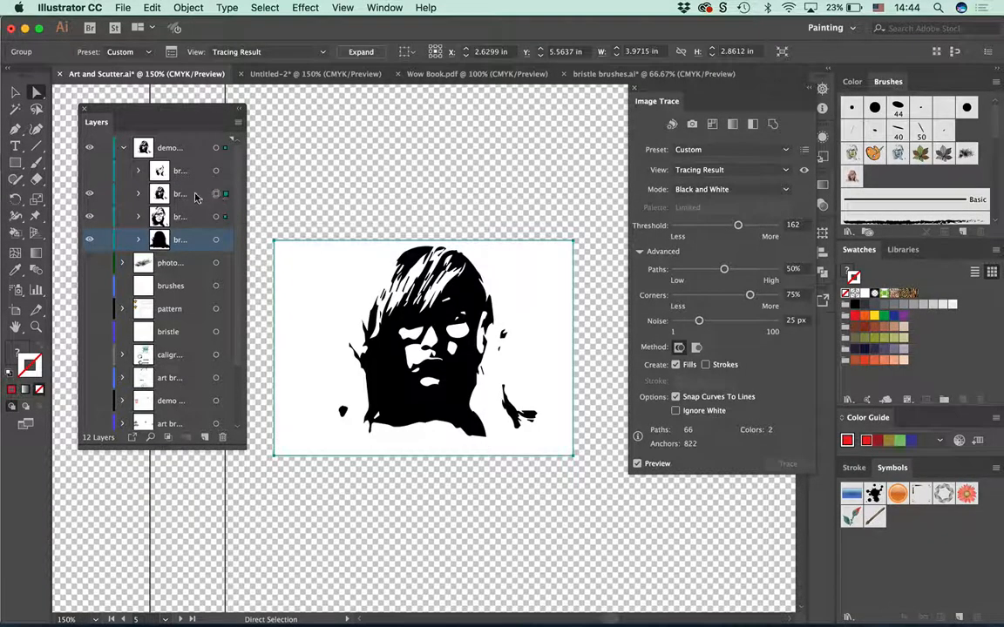
click(363, 53)
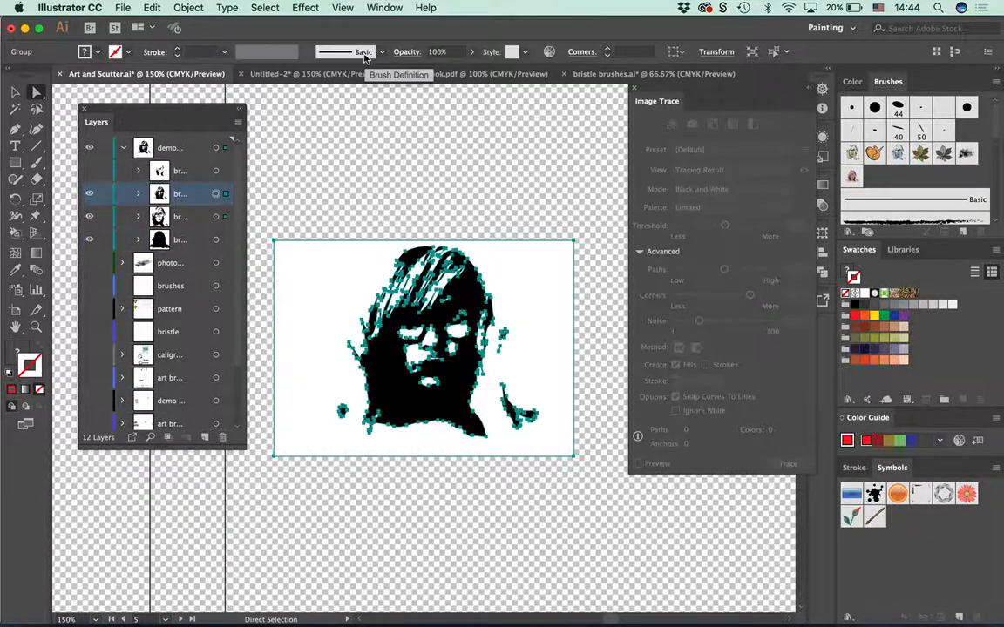
click(397, 148)
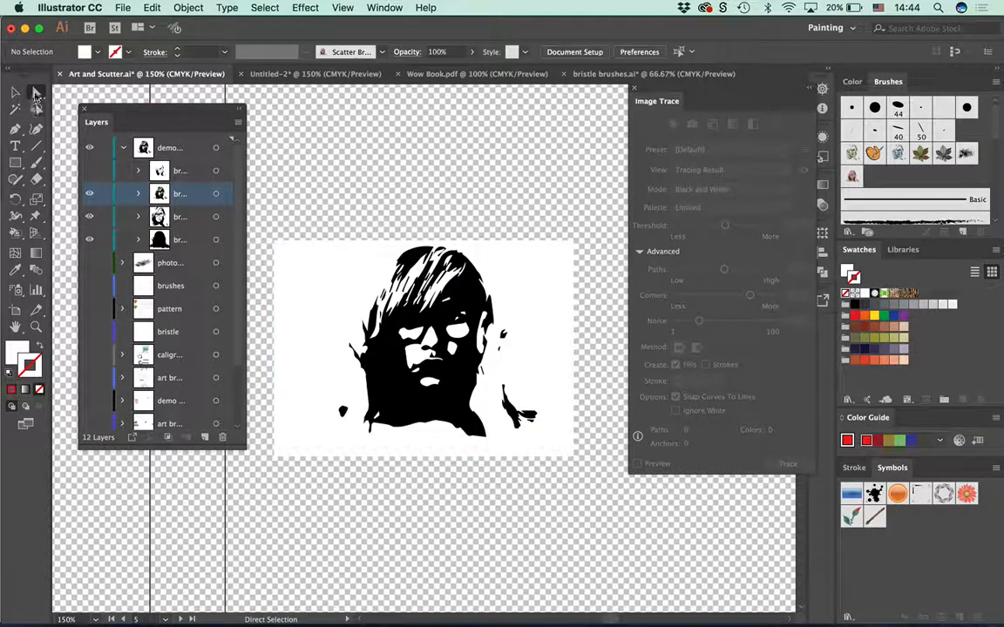
drag(297, 218, 381, 243)
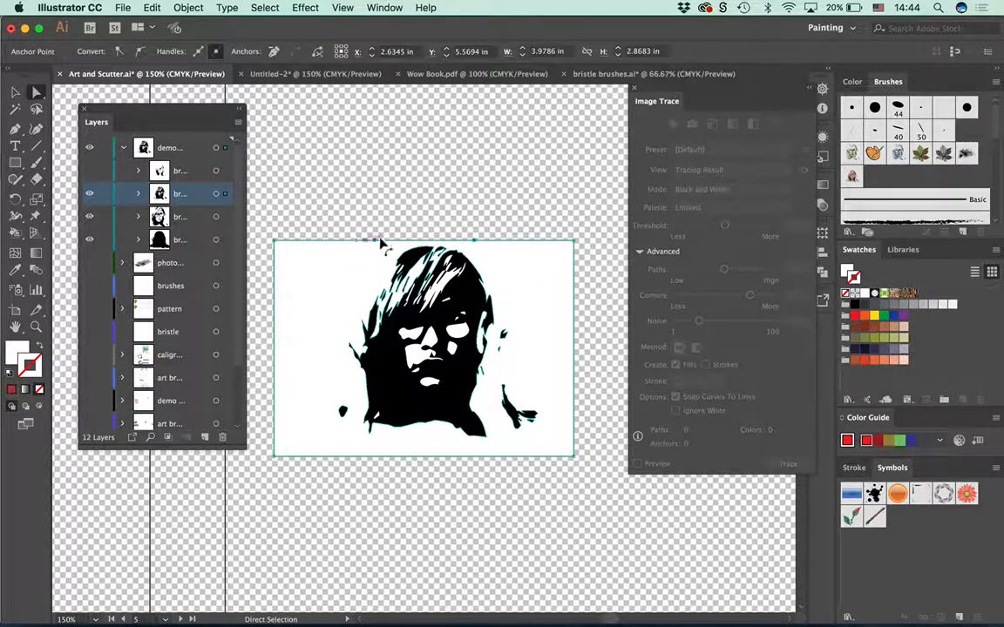
key(Delete)
key(Delete)
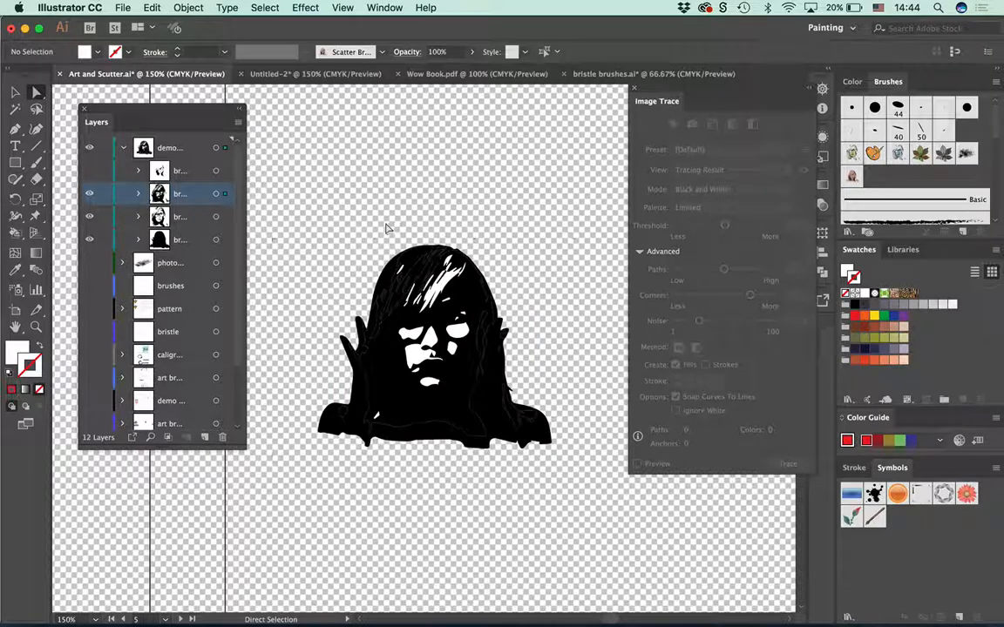
Step: Display the topmost portrait trace, expand it into paths and delete its white background shape
click(215, 194)
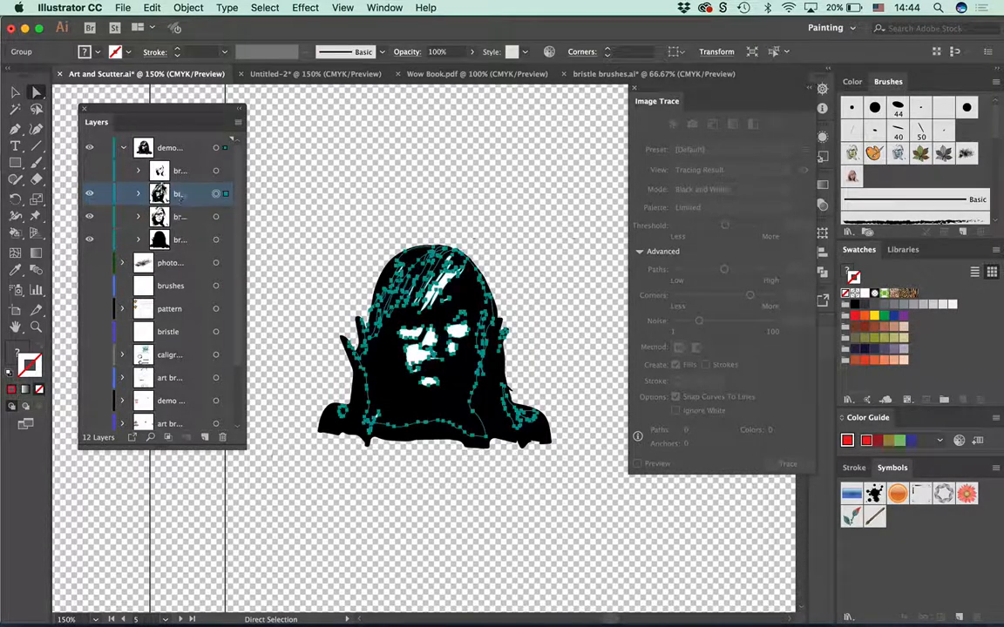
click(89, 171)
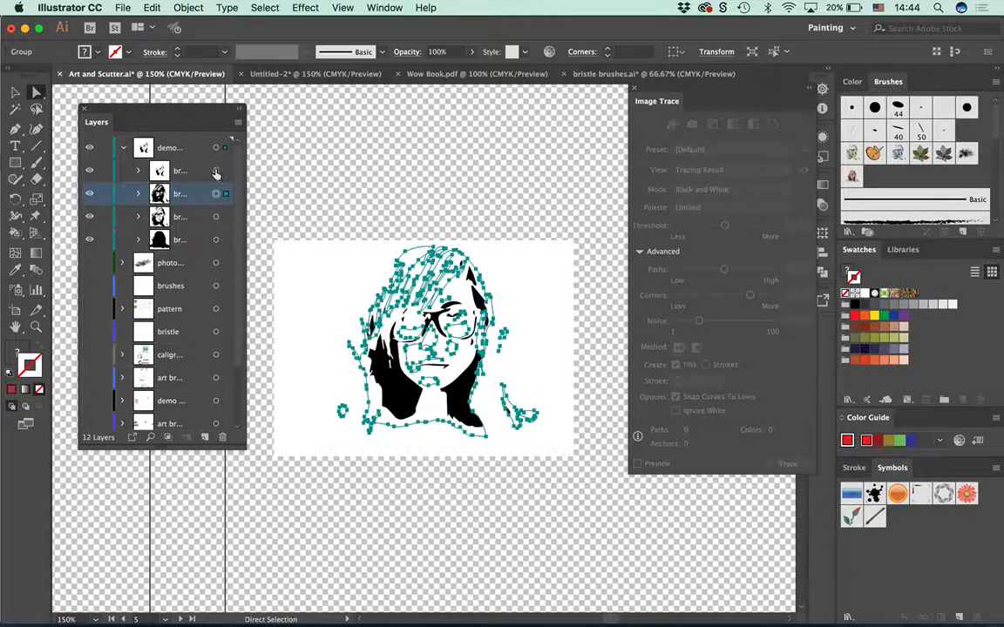
click(216, 171)
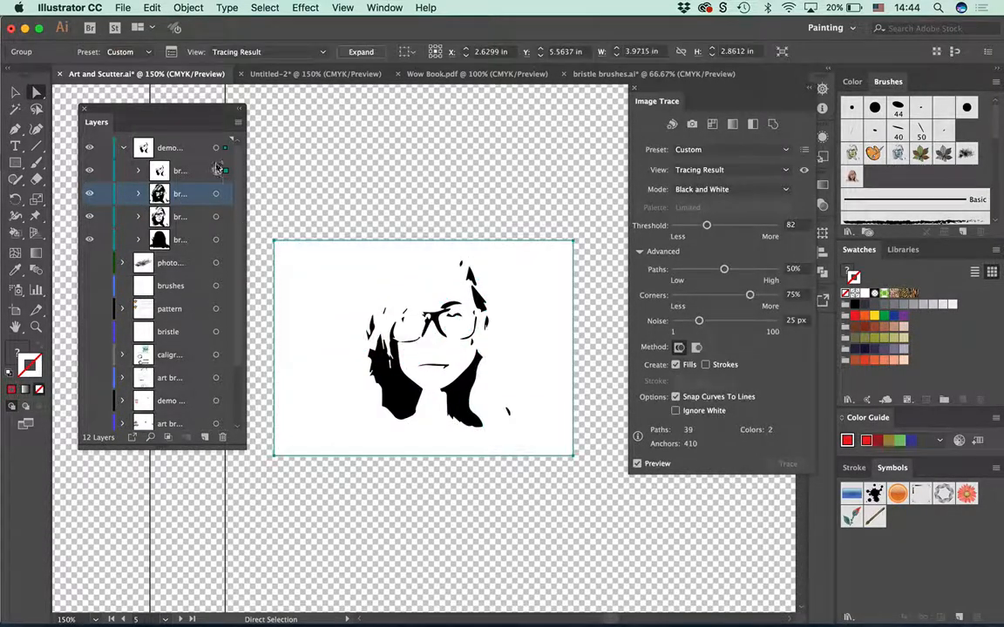
click(369, 52)
click(366, 112)
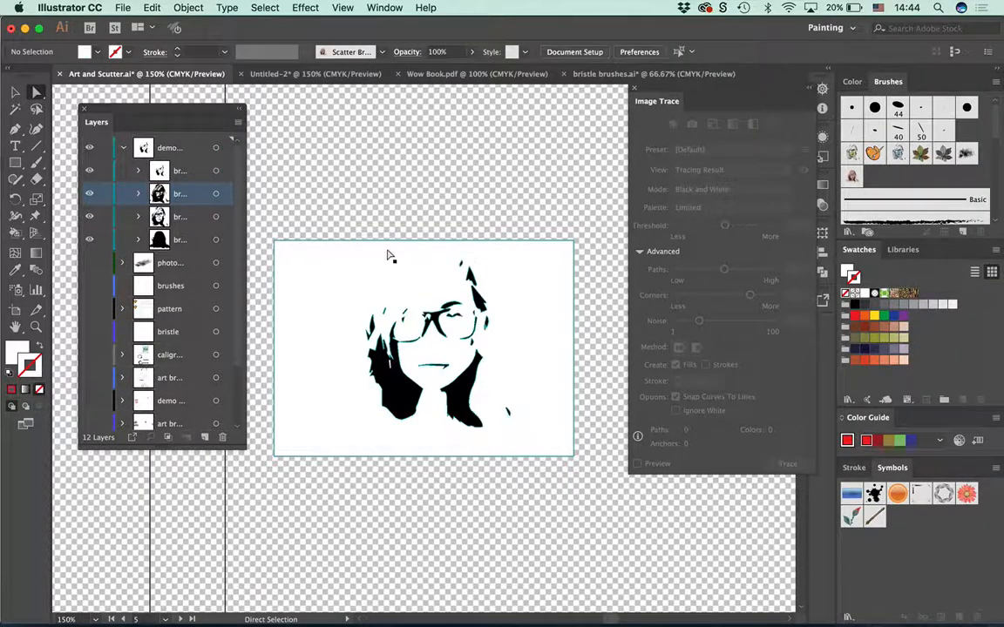
click(388, 249)
key(Delete)
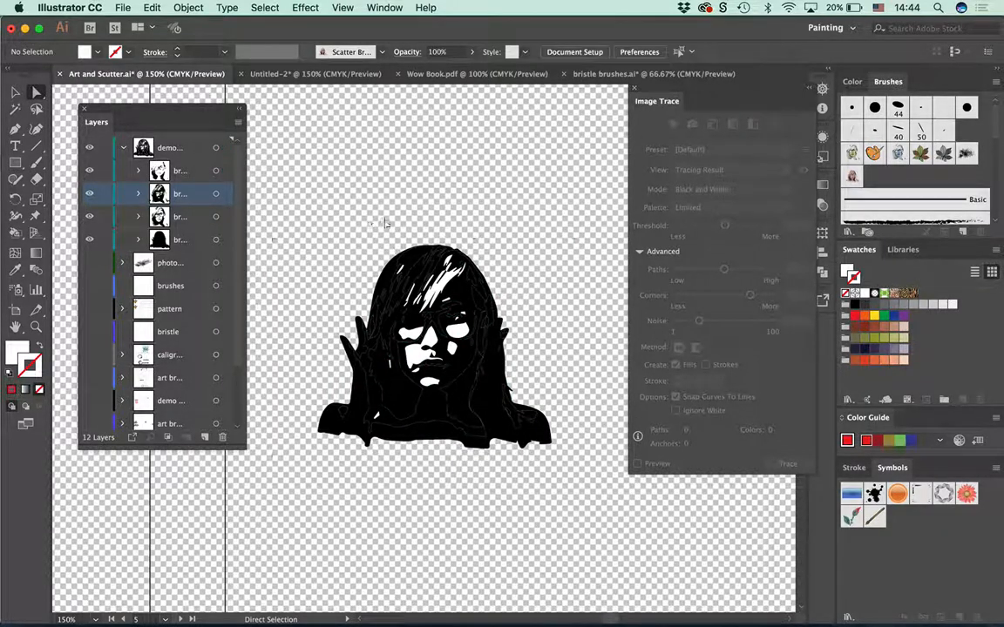
Step: Fill the two large hair shapes on either side of the neck with orange and remove their strokes
click(461, 406)
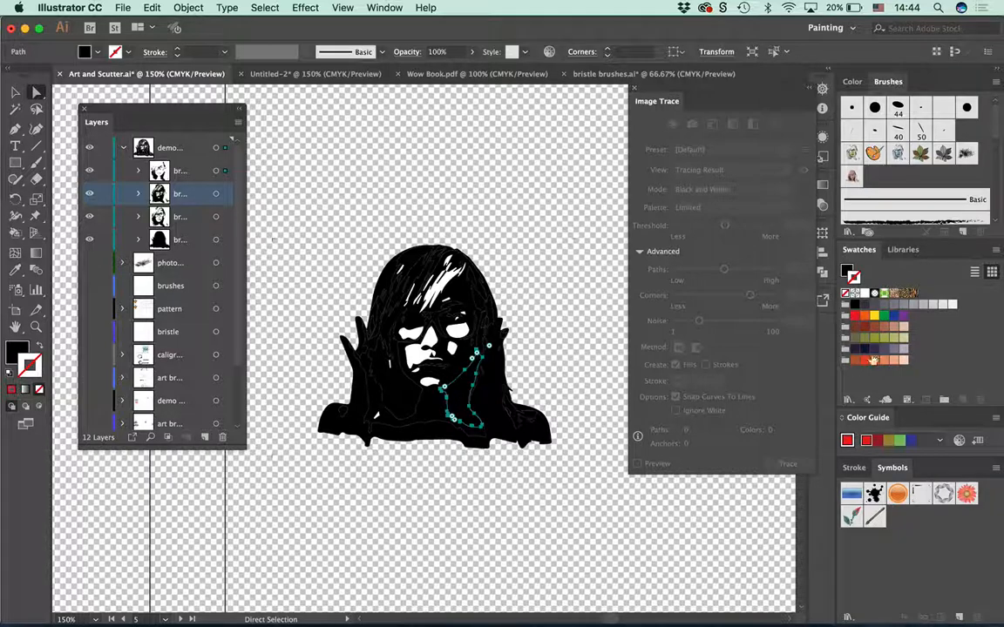
click(863, 323)
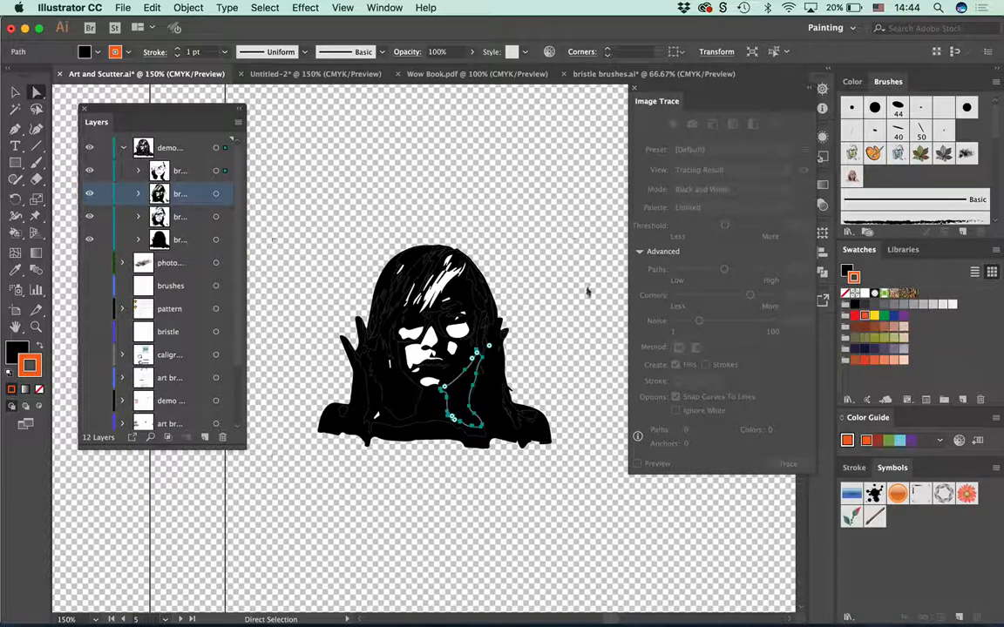
click(38, 347)
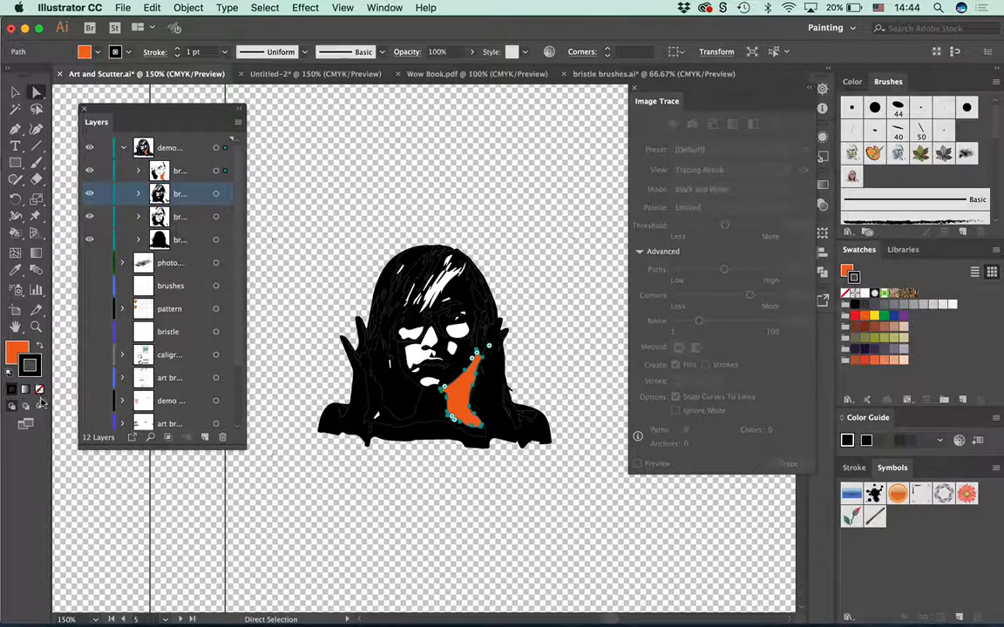
click(36, 390)
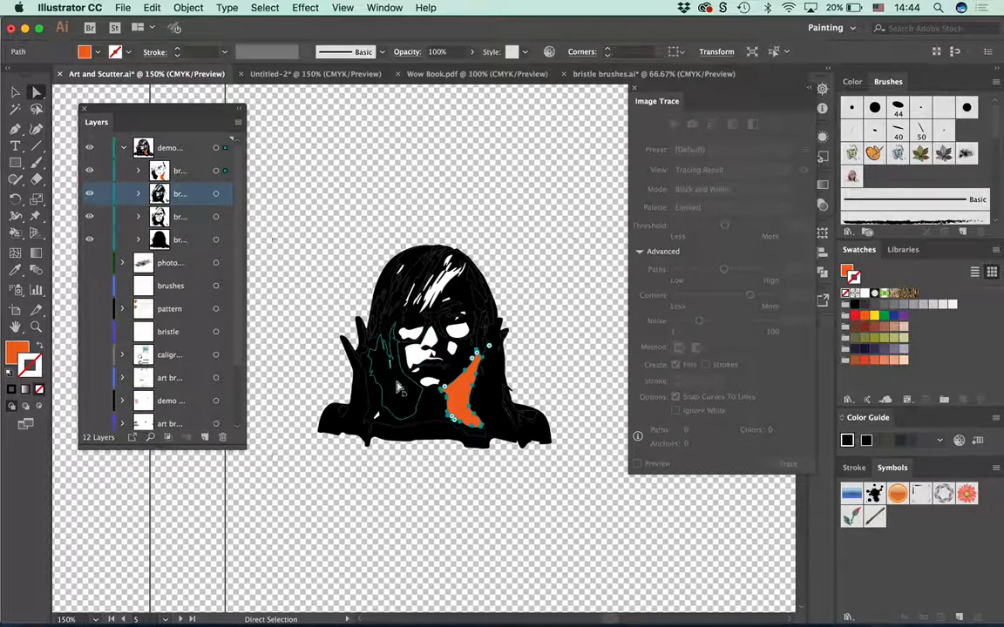
click(365, 348)
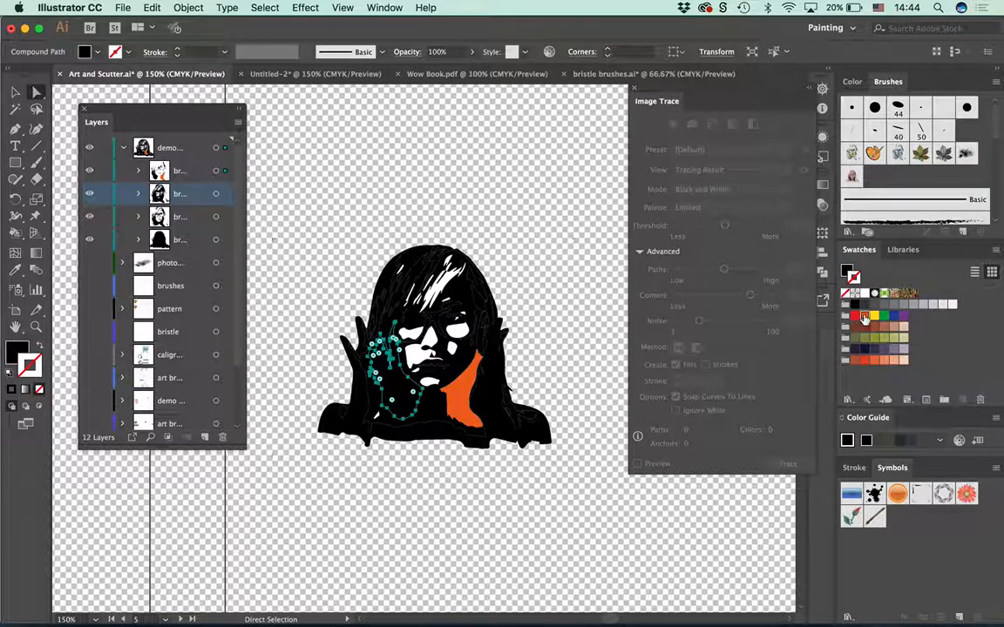
key(comma)
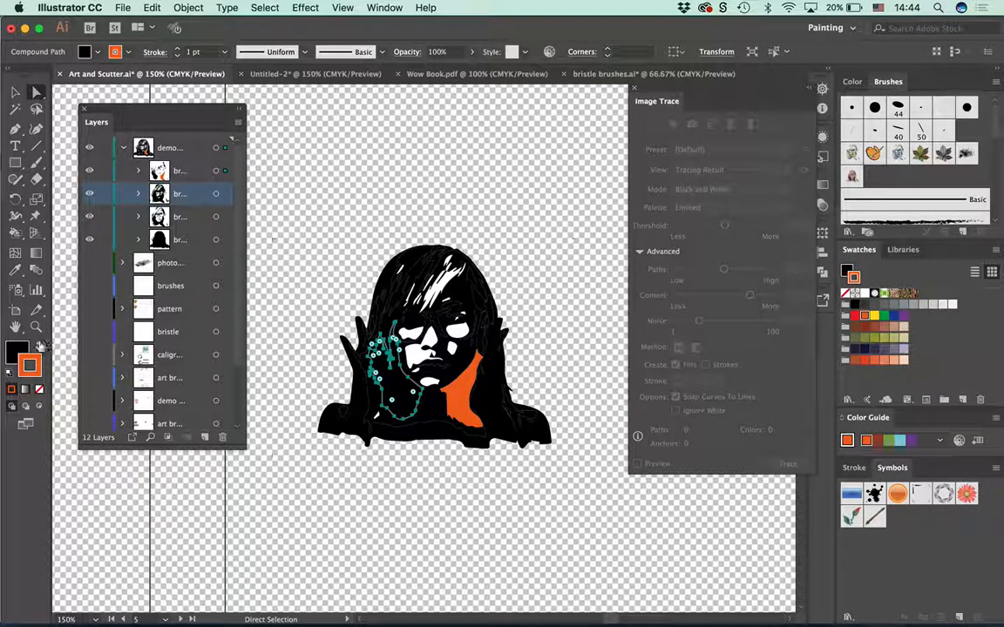
click(38, 347)
click(24, 360)
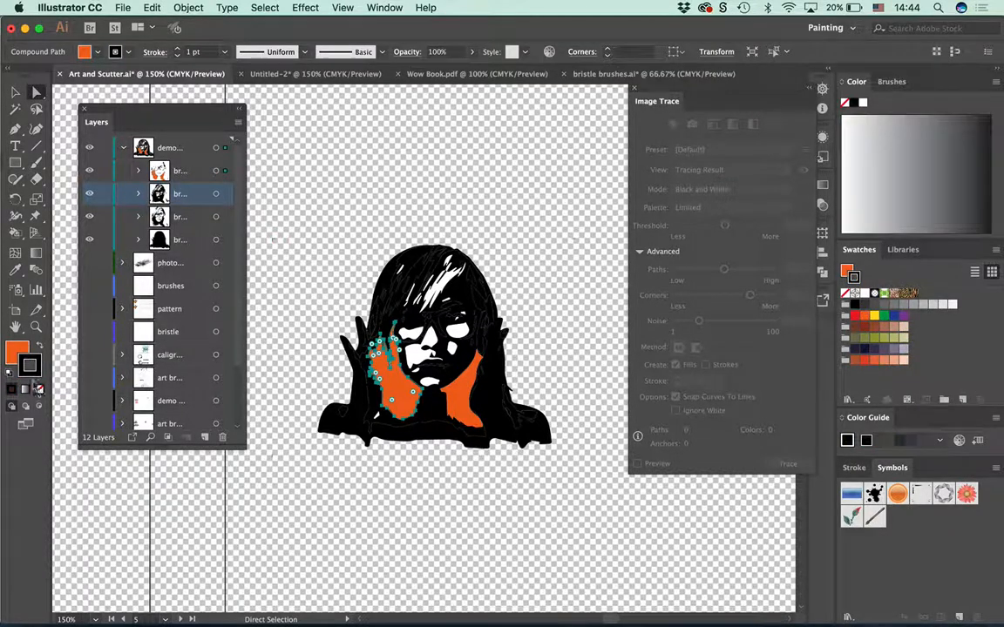
key(slash)
Step: Fill the small hair shape beside the forehead with burnt orange and the small glasses-frame piece with a lighter orange
click(437, 272)
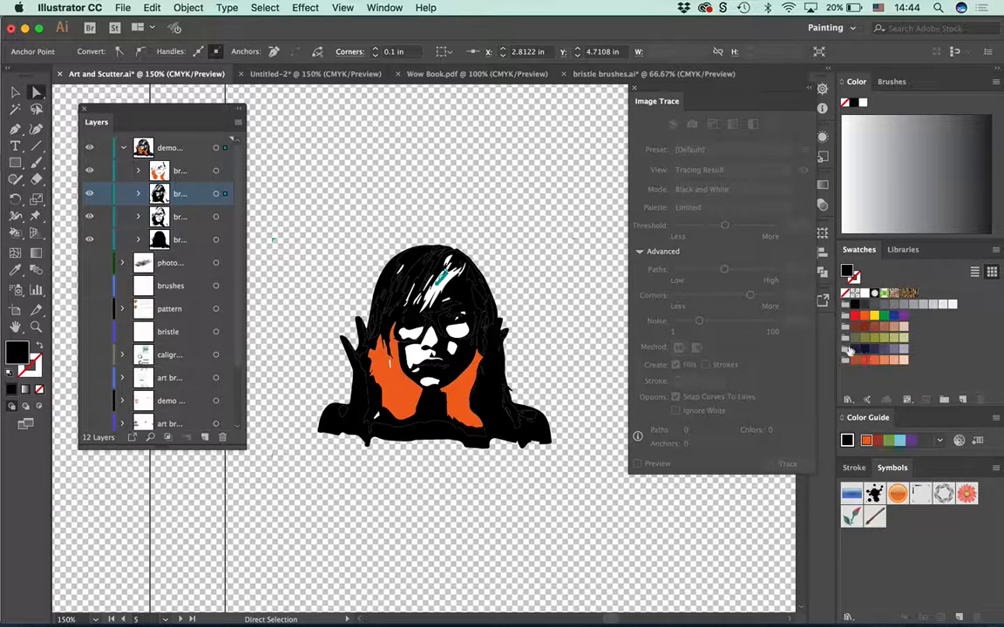
drag(511, 281, 479, 296)
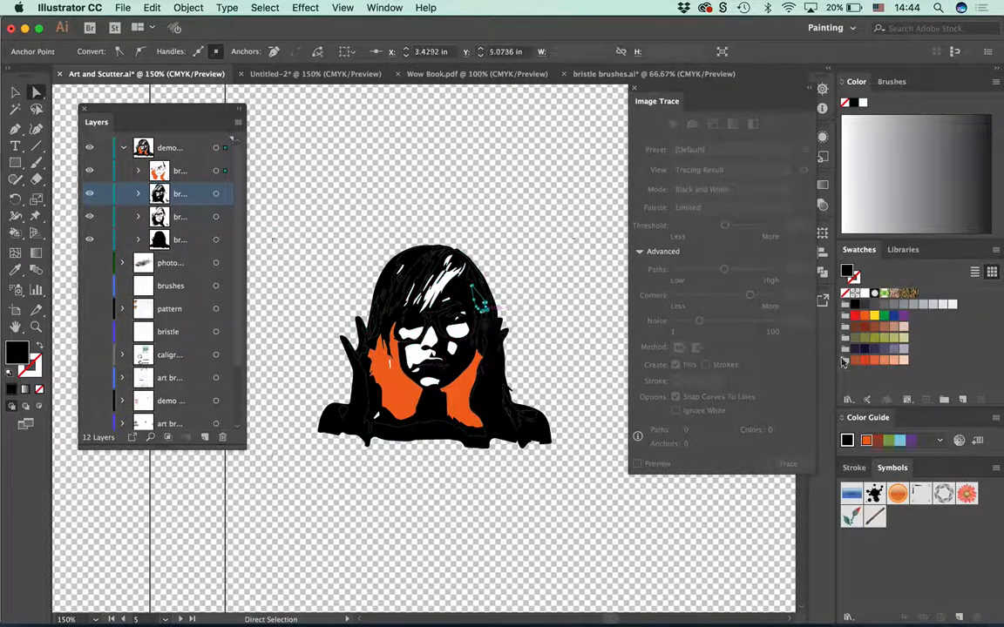
click(854, 360)
click(566, 309)
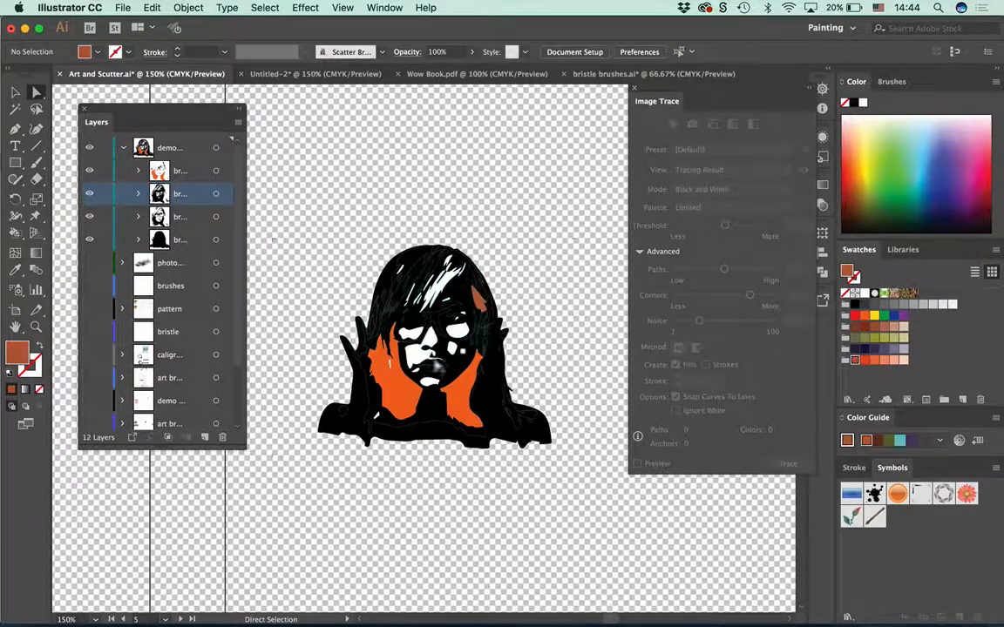
click(405, 335)
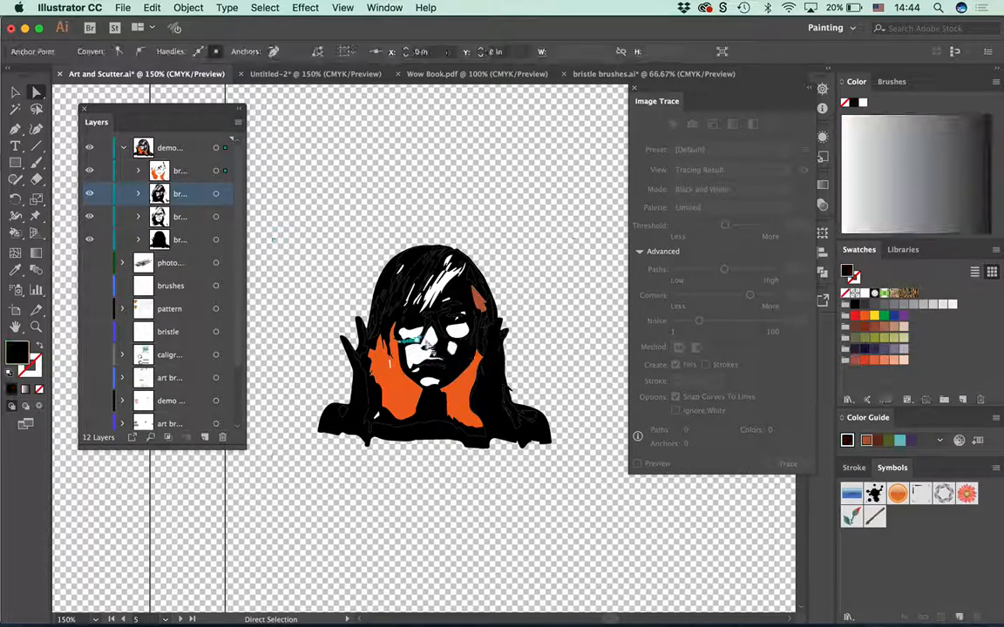
click(874, 360)
click(536, 316)
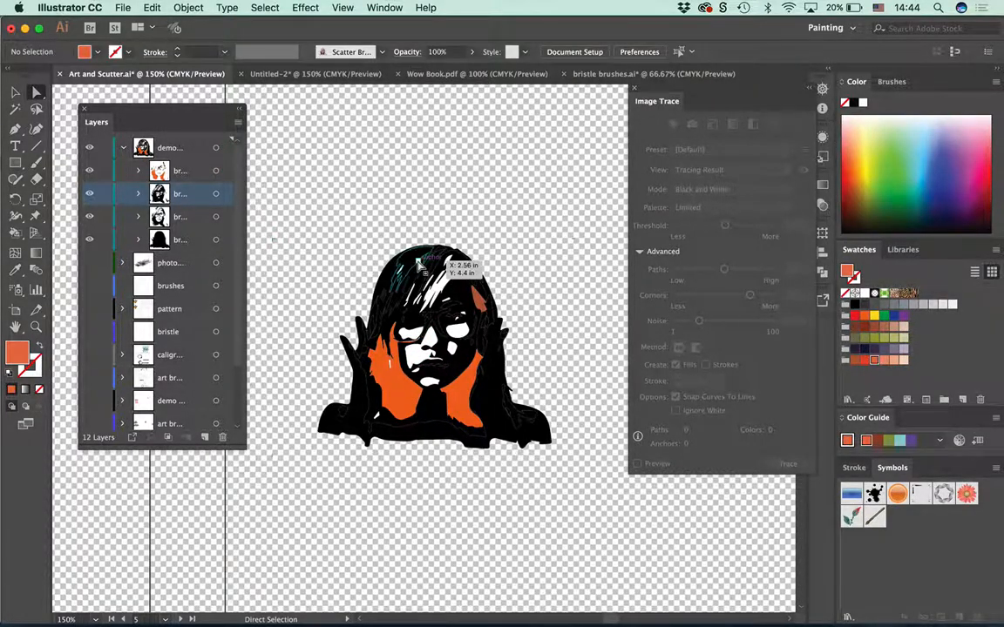
Step: Lasso across the top of the hair, fill the selected paths with light salmon orange and deselect them
click(36, 109)
mouse_move(405, 233)
mouse_down()
mouse_move(370, 214)
mouse_move(488, 233)
mouse_up()
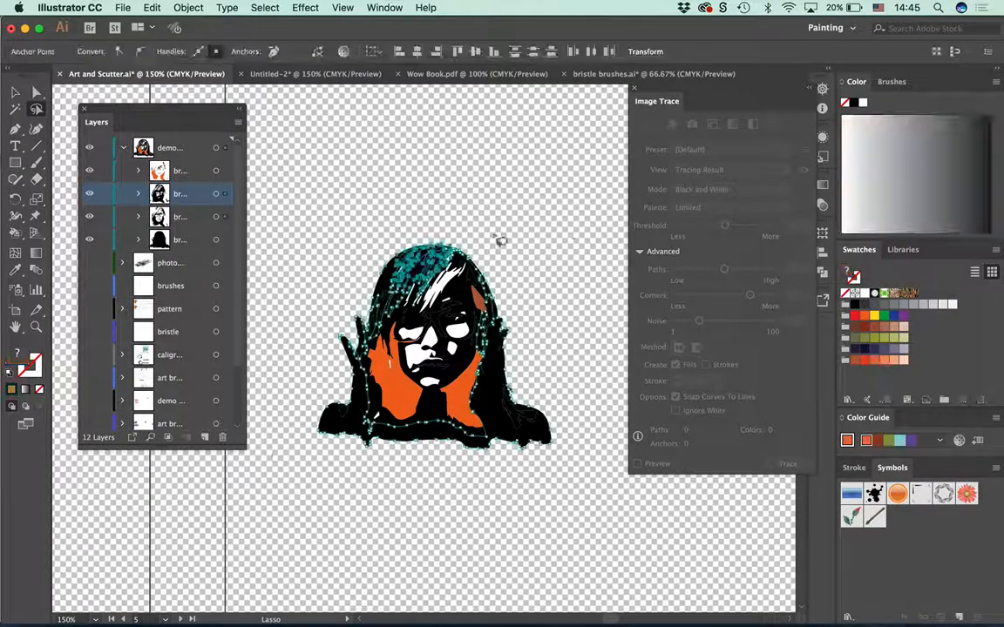
click(882, 361)
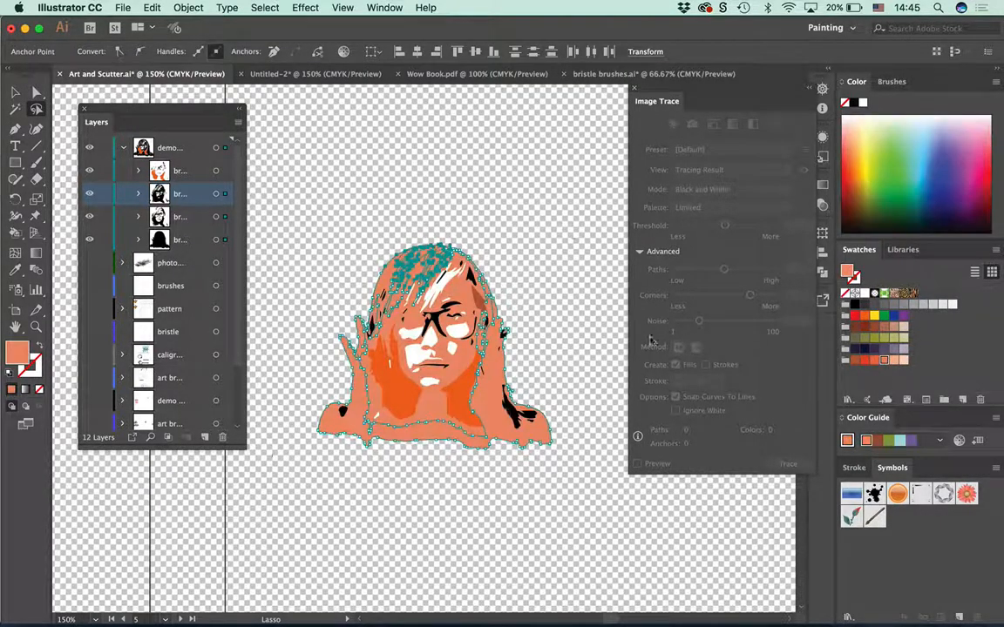
click(612, 349)
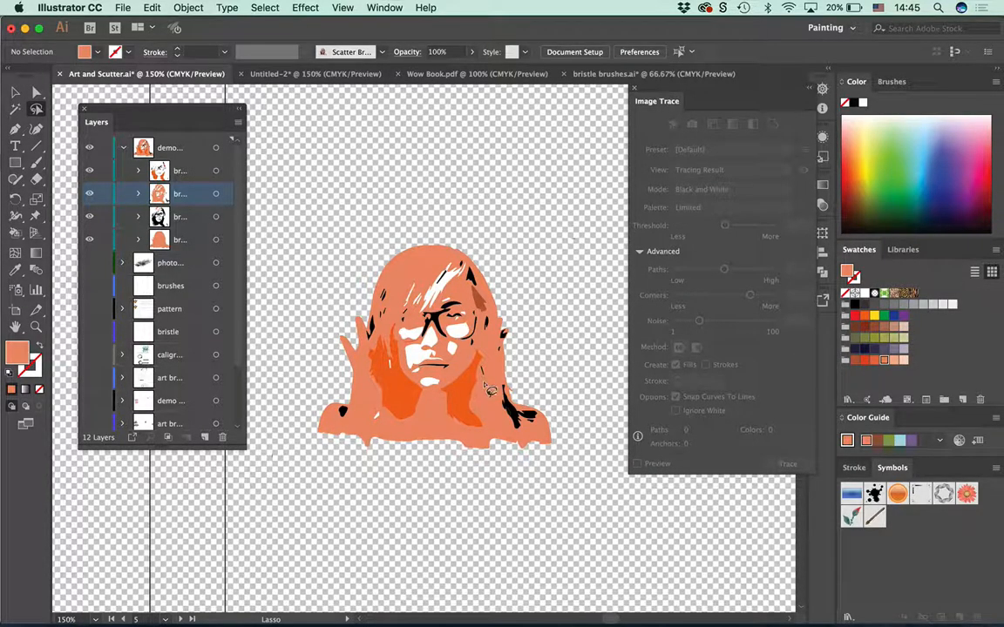
Step: Lasso the top of the hair again and try a red-orange fill, settling on dark brown for the selected paths
mouse_move(393, 271)
mouse_down()
mouse_move(396, 220)
mouse_move(401, 272)
mouse_up()
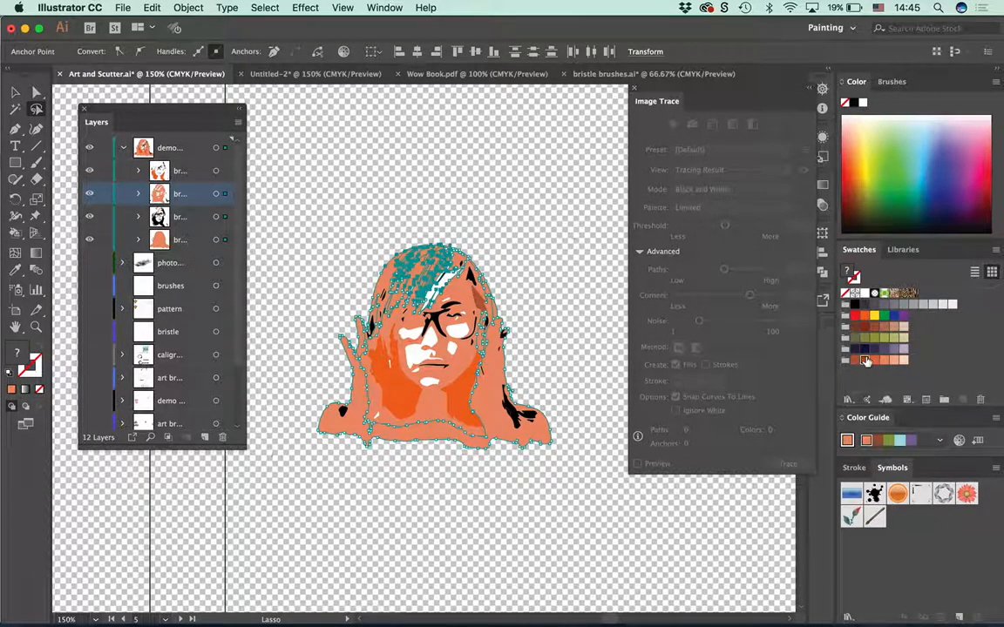
click(856, 316)
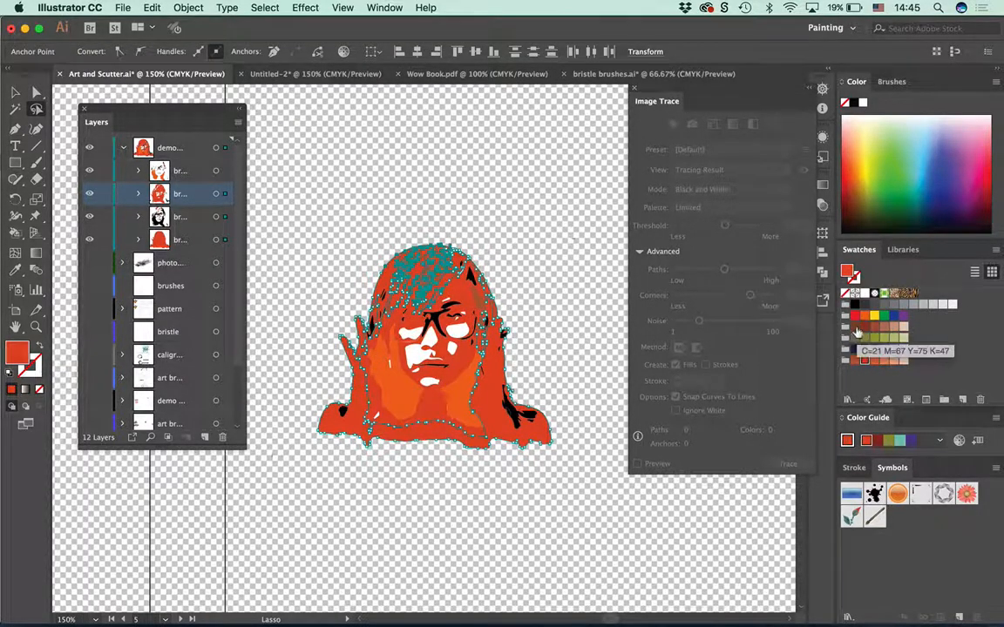
click(855, 325)
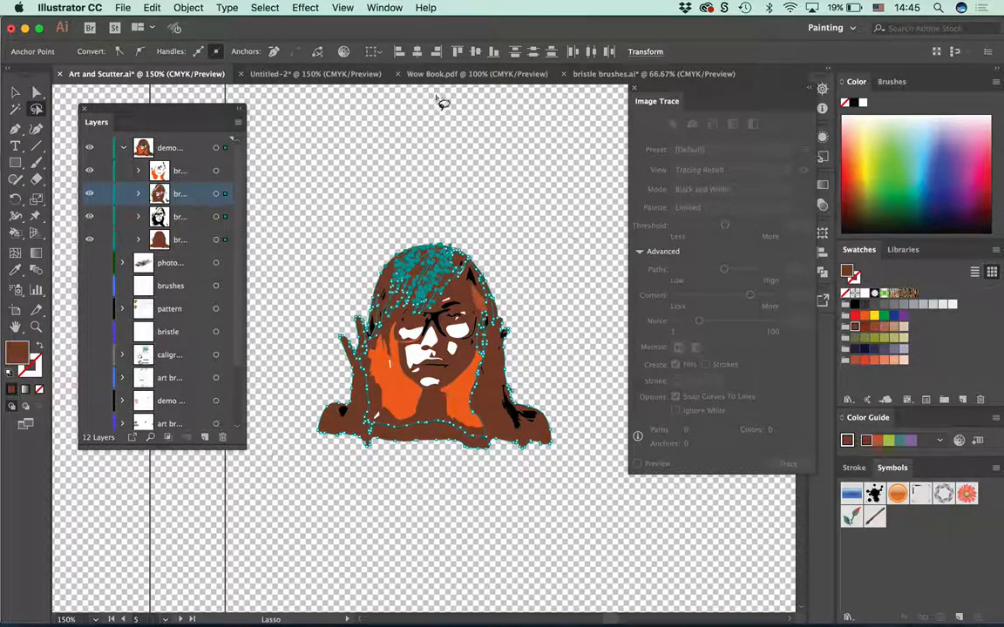
click(645, 52)
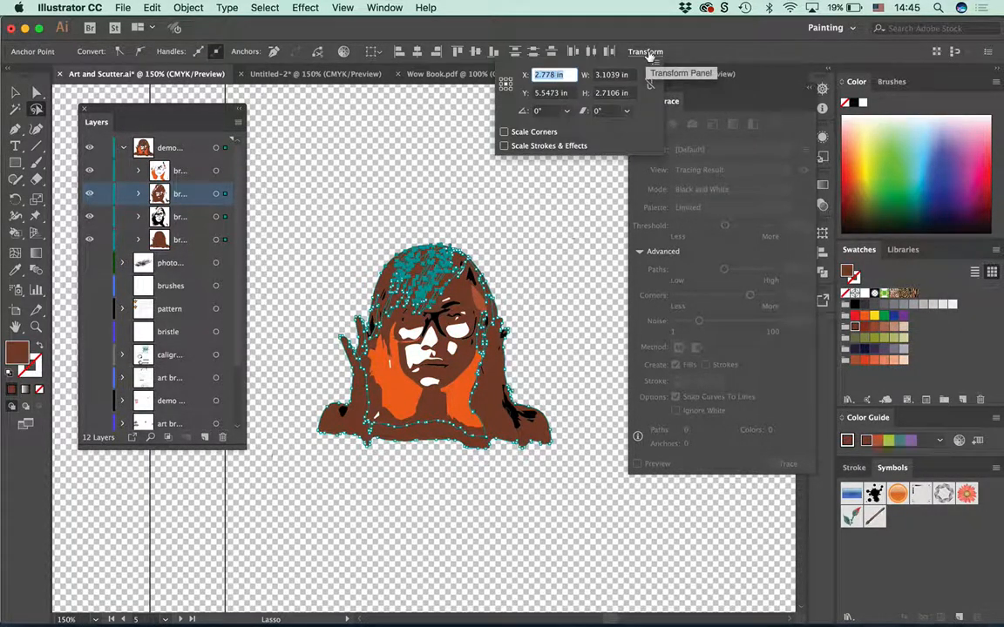
click(643, 52)
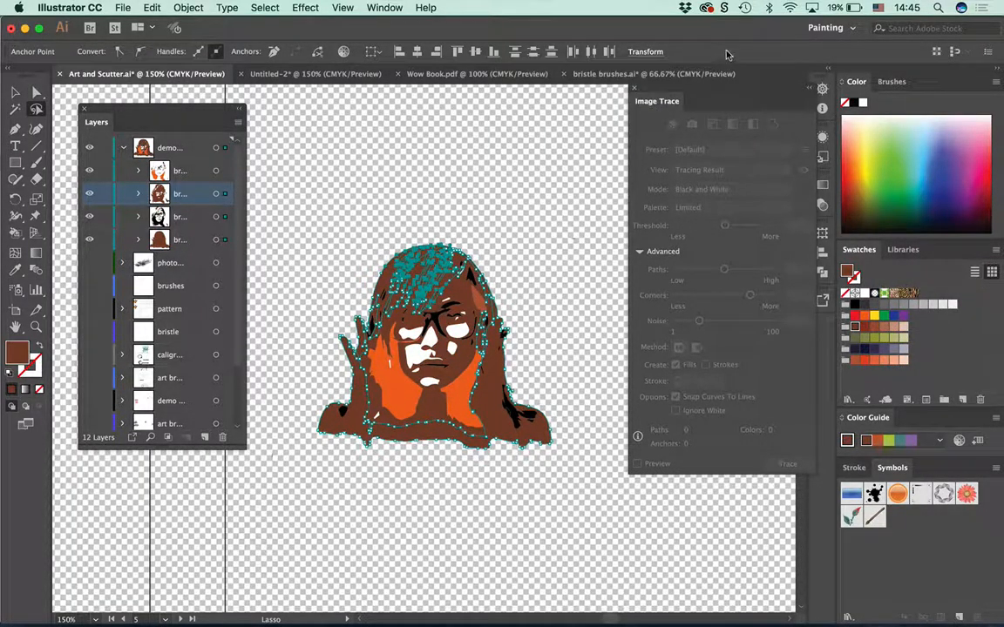
Step: Deselect the hair paths, move the black-and-white trace group to the top of the stack and place the brown group above the orange one
click(582, 193)
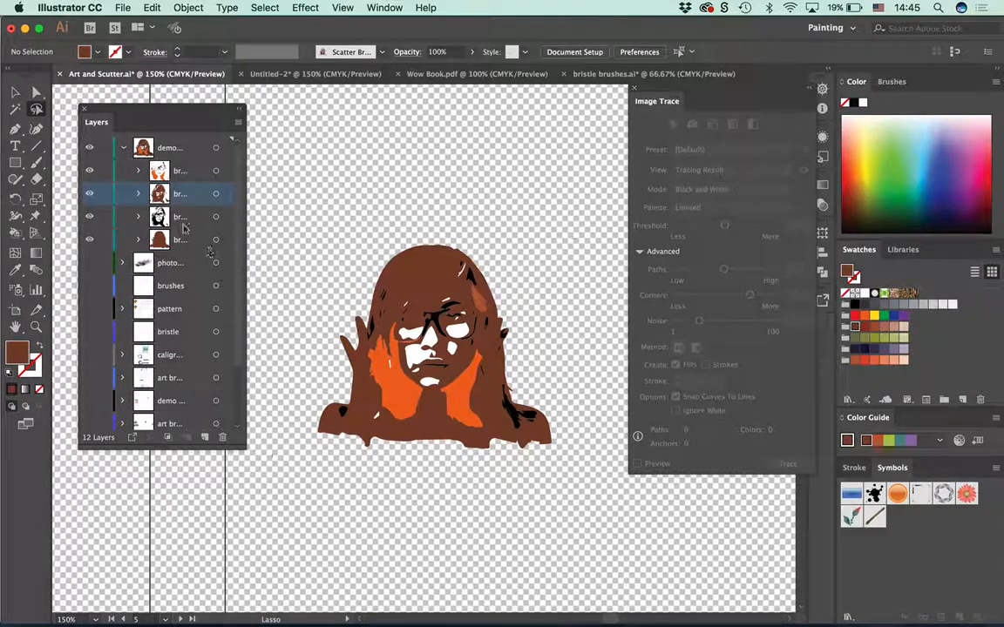
drag(193, 217, 182, 166)
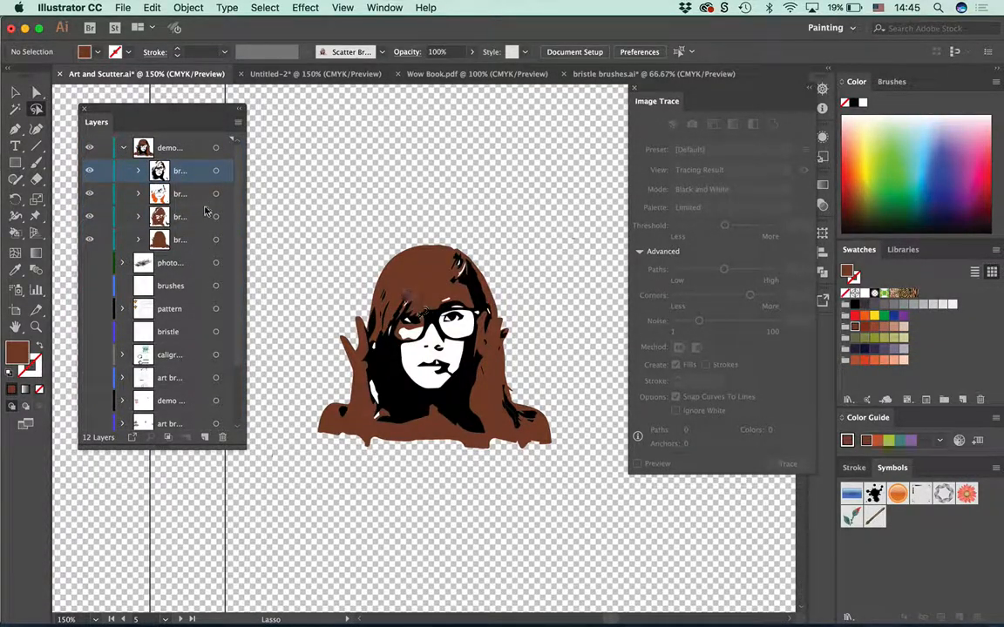
drag(179, 215, 158, 193)
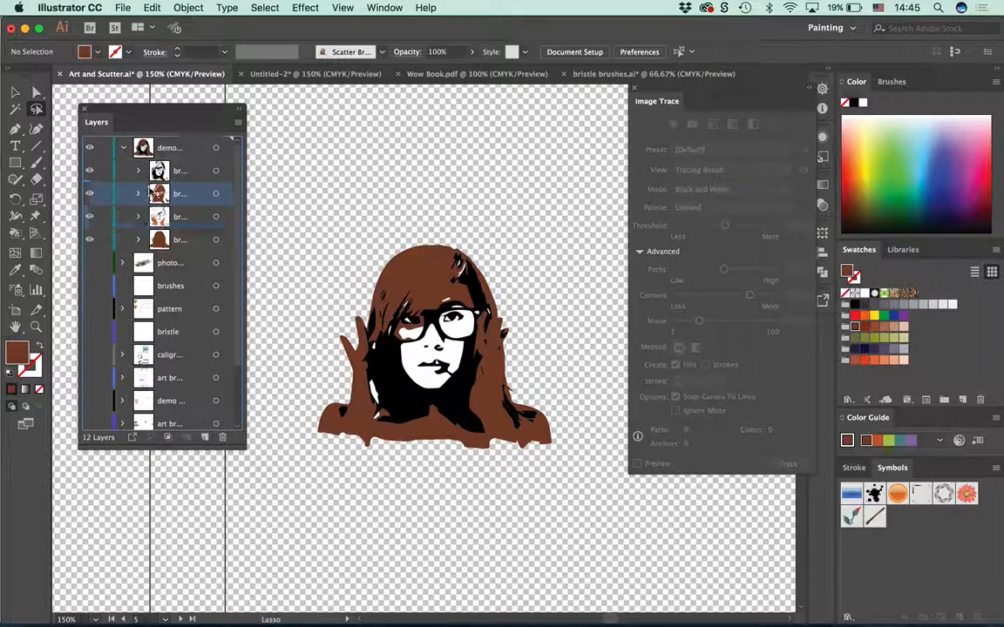
Step: Select the whole top black-and-white trace group, try a dark red fill, settle on light salmon and deselect it
click(179, 170)
click(215, 170)
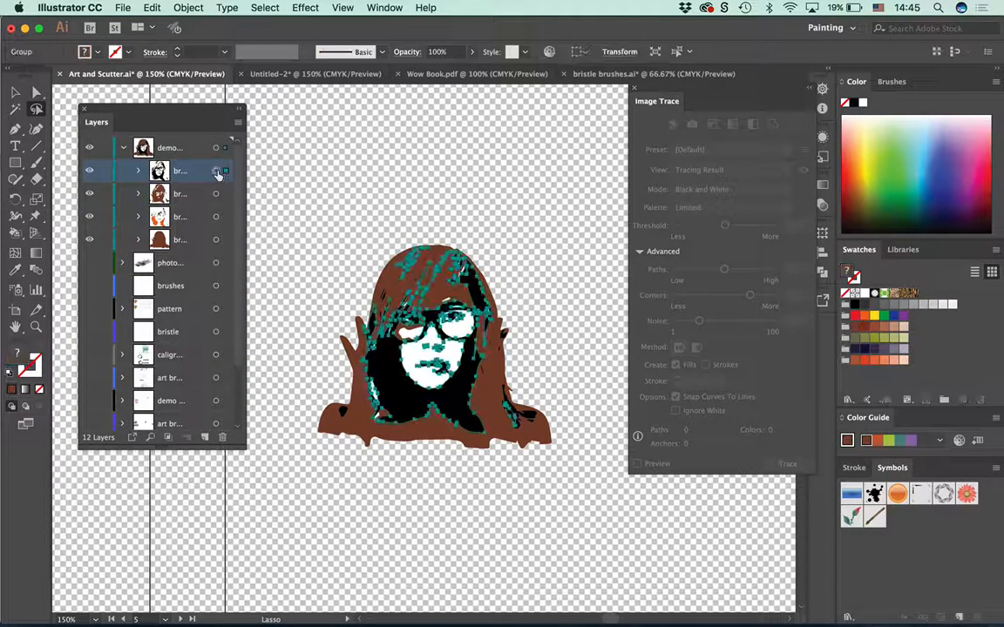
click(893, 328)
click(864, 326)
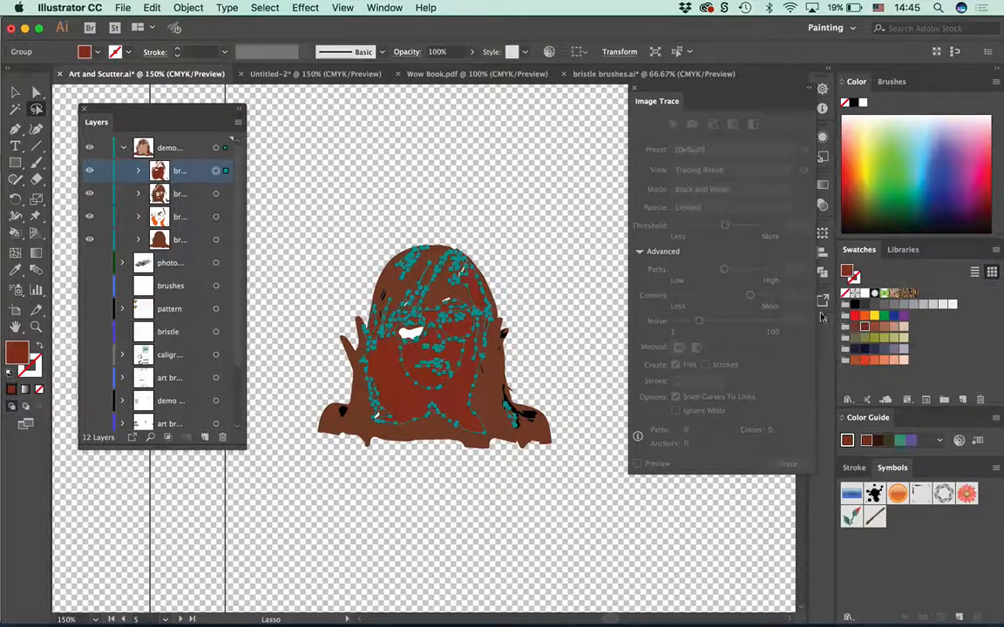
click(890, 357)
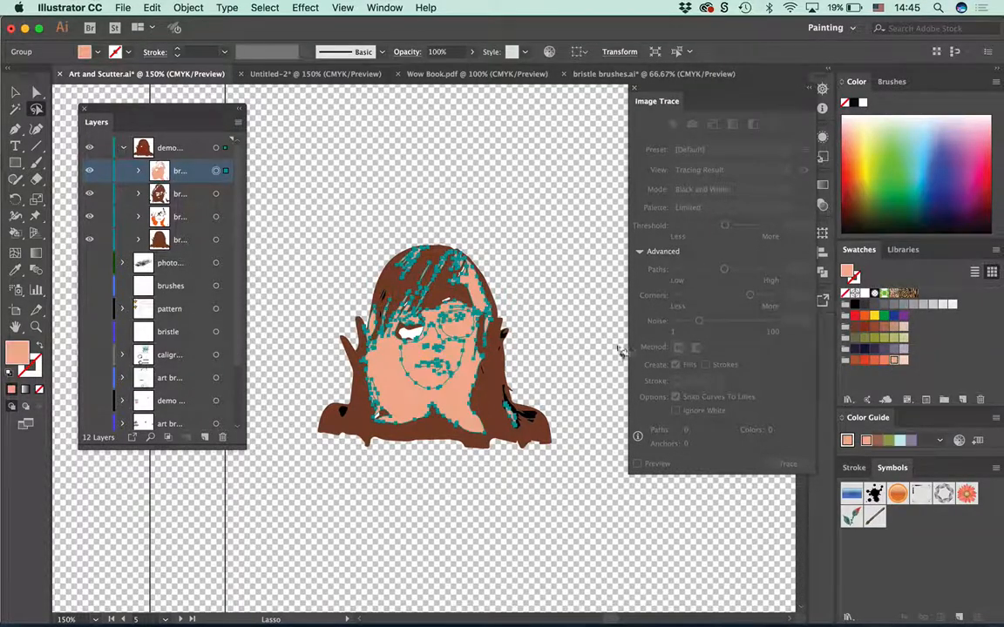
click(620, 349)
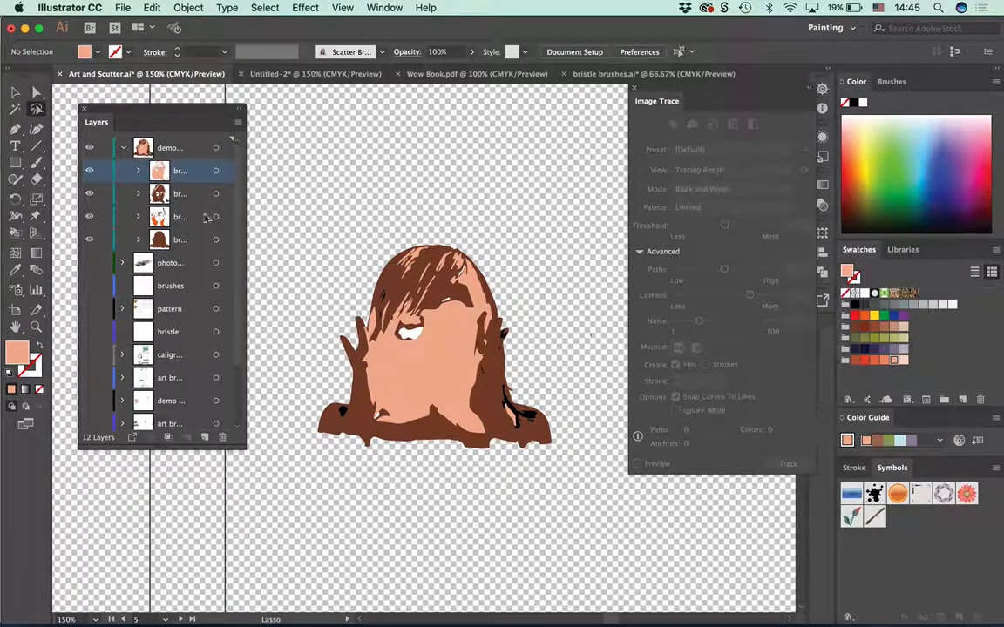
Step: Move the brown face trace group to the top of the stack and fill the whole group with pale olive
drag(177, 223, 163, 162)
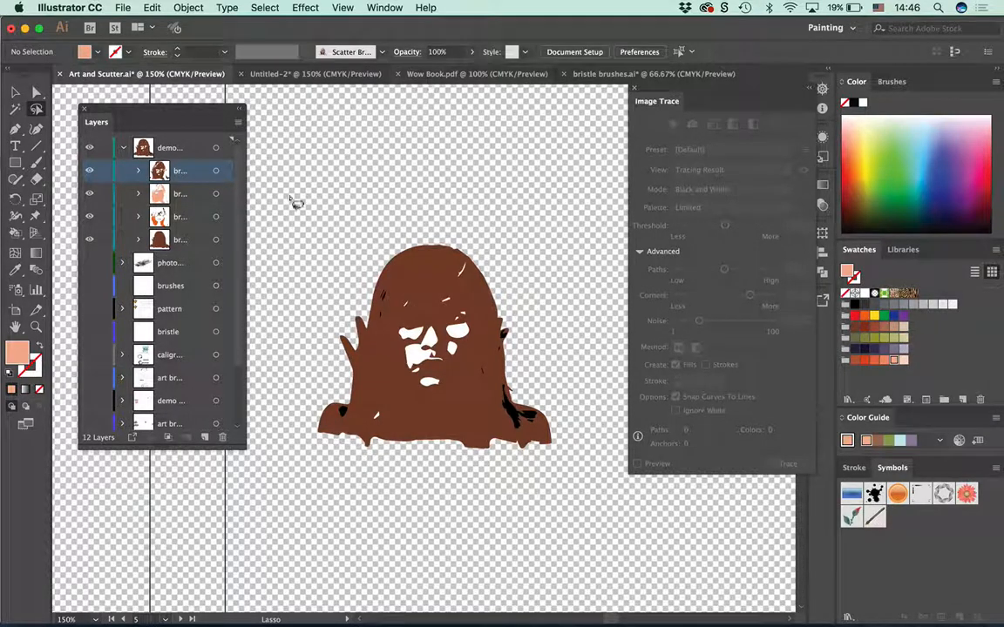
click(215, 171)
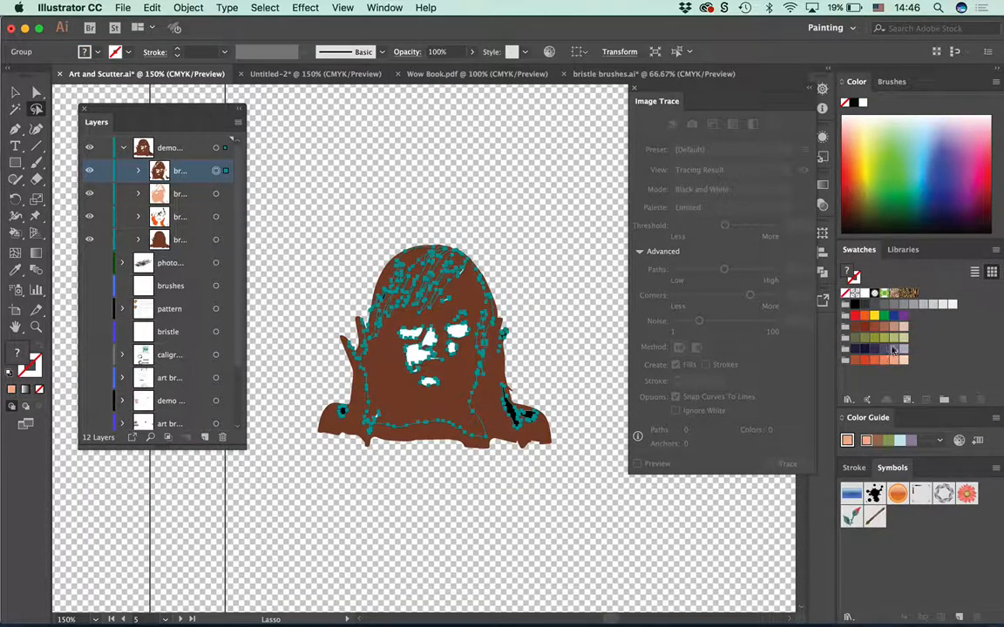
click(903, 339)
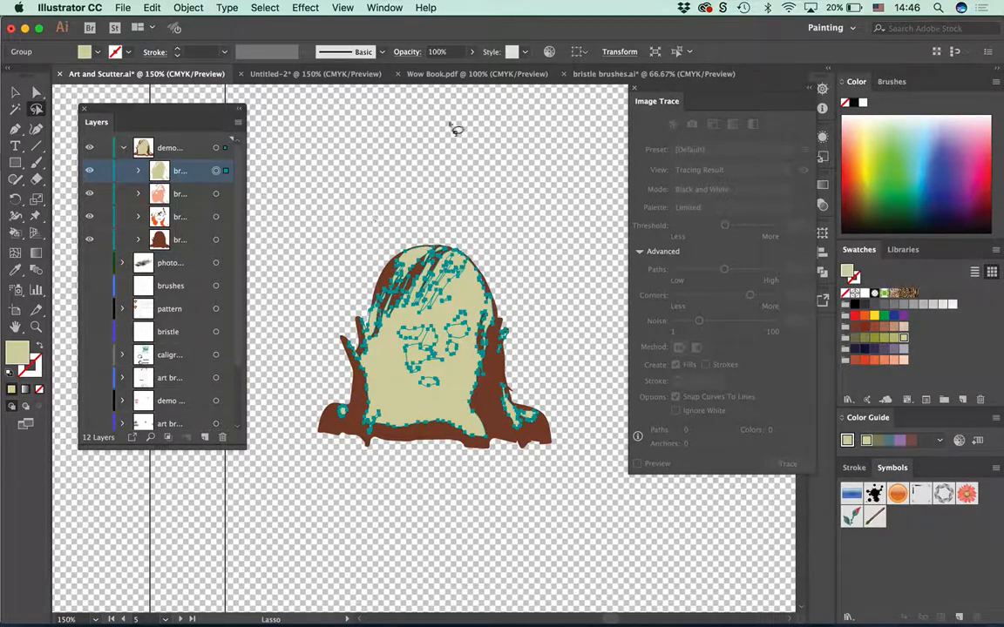
Step: Try the Color Burn blending mode on the pale olive group, switch to a lighter blending mode and deselect the group
click(406, 52)
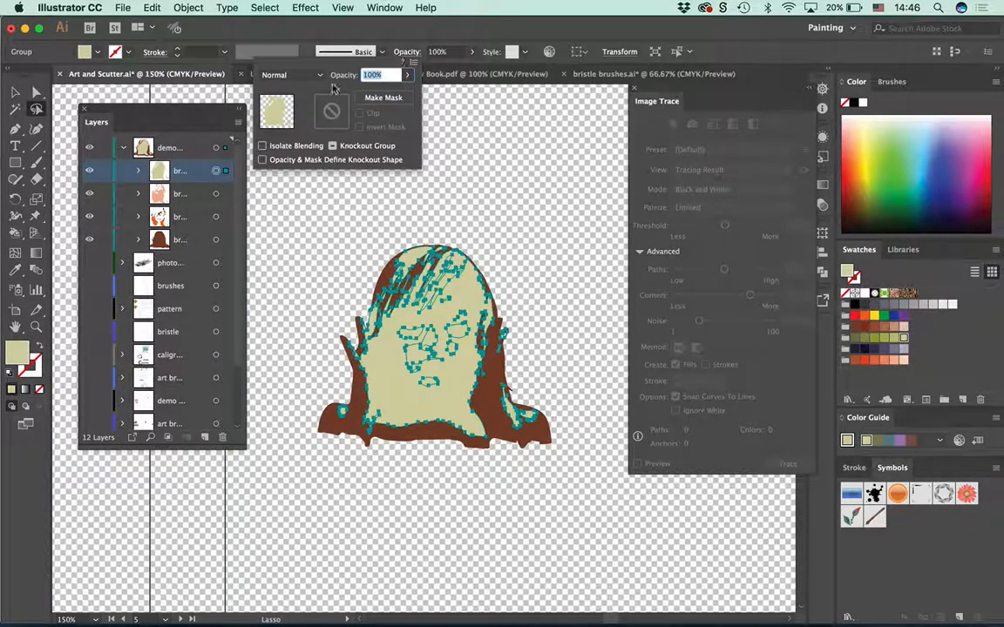
click(286, 76)
click(287, 136)
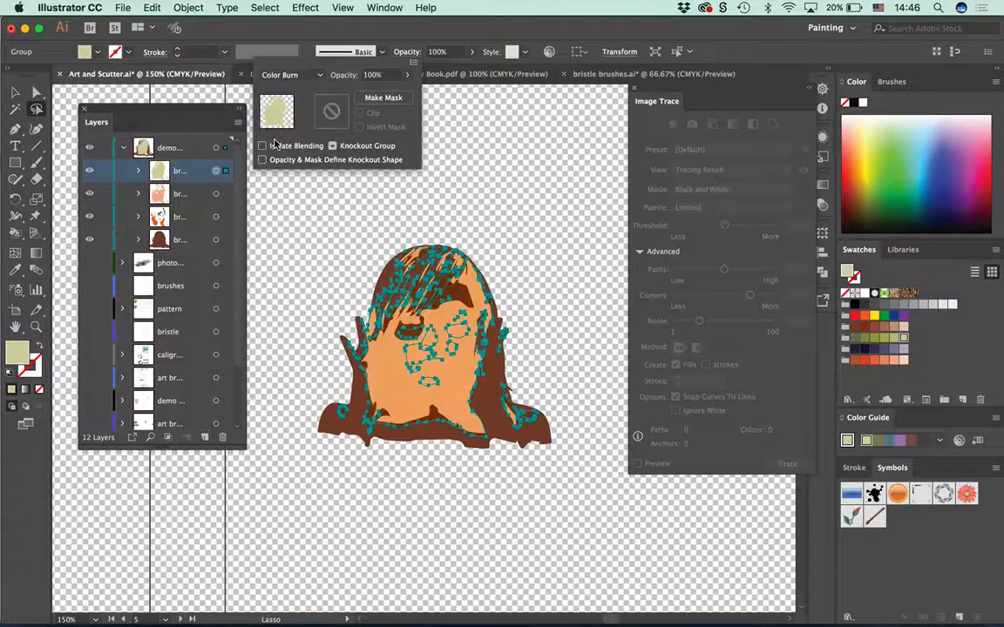
click(302, 76)
click(295, 177)
click(469, 157)
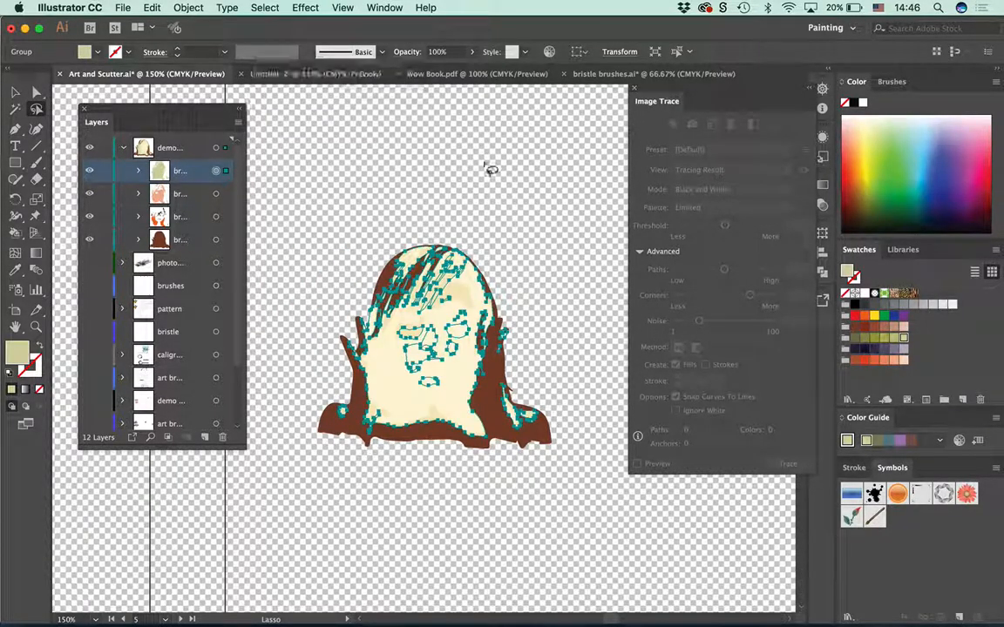
click(266, 148)
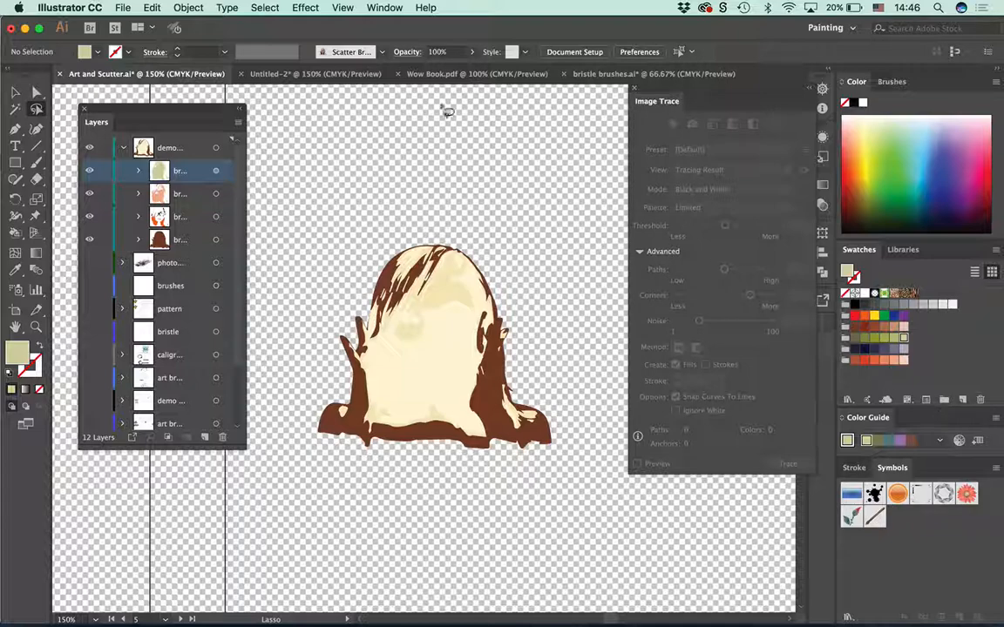
Step: Hide the transparency grid and move the pale olive group down and to the left, partly off the portrait
click(15, 91)
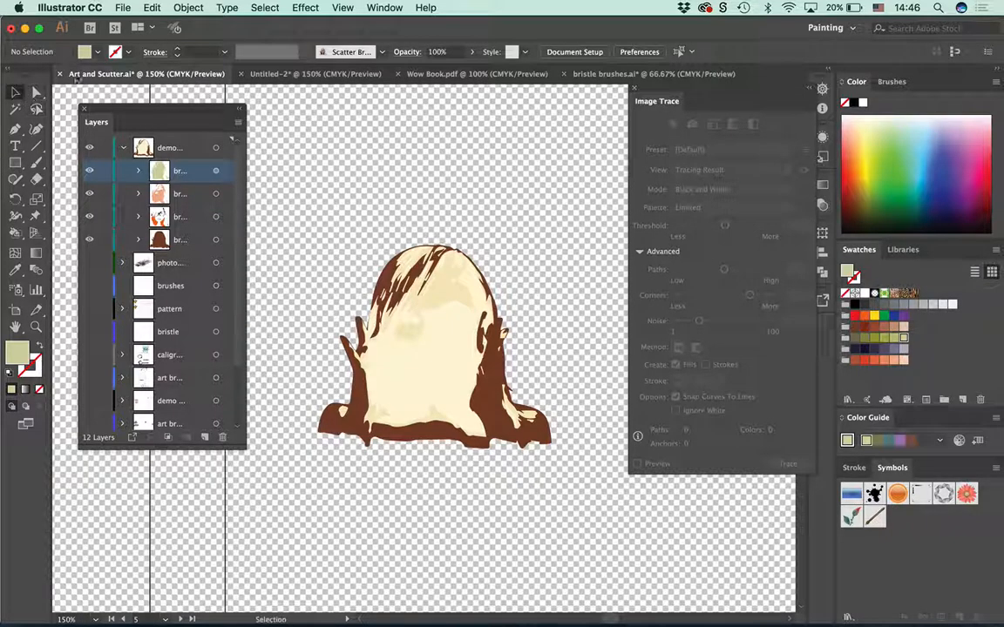
click(342, 7)
click(392, 334)
drag(475, 376, 392, 541)
key(space)
drag(488, 408, 168, 571)
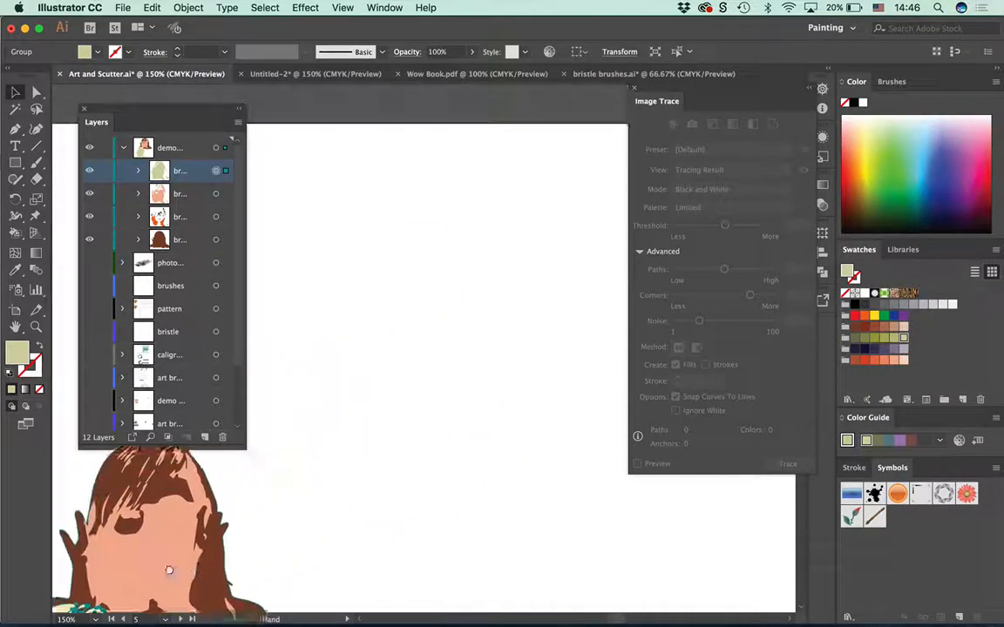
drag(506, 357, 588, 331)
scroll(588, 331, down, 10)
scroll(593, 293, left, 4)
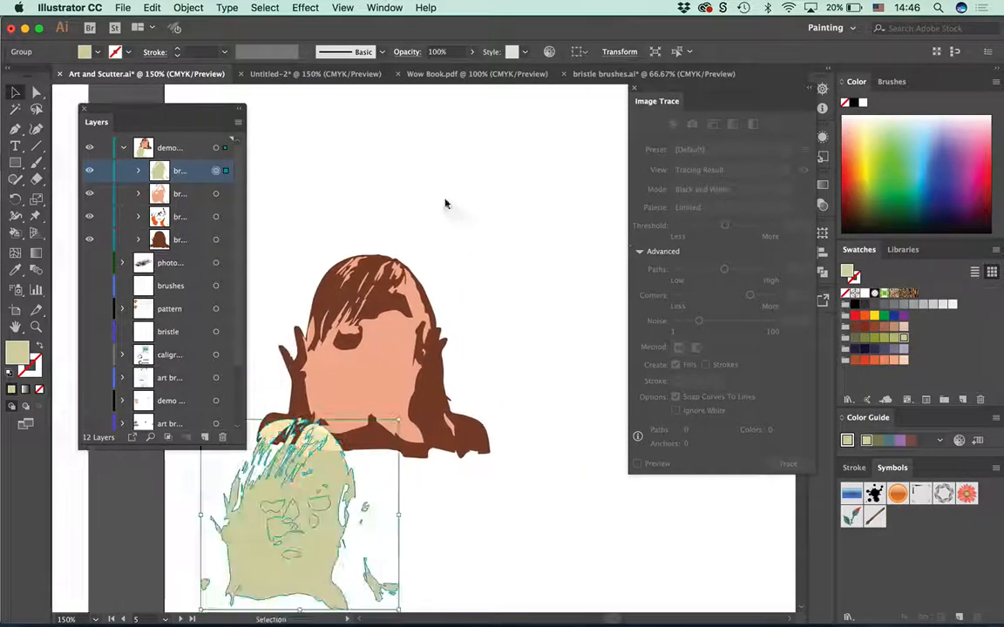
Step: Show the hidden layers from photo down to demo and art brush, fit the artboard to the window and deselect everything
click(90, 263)
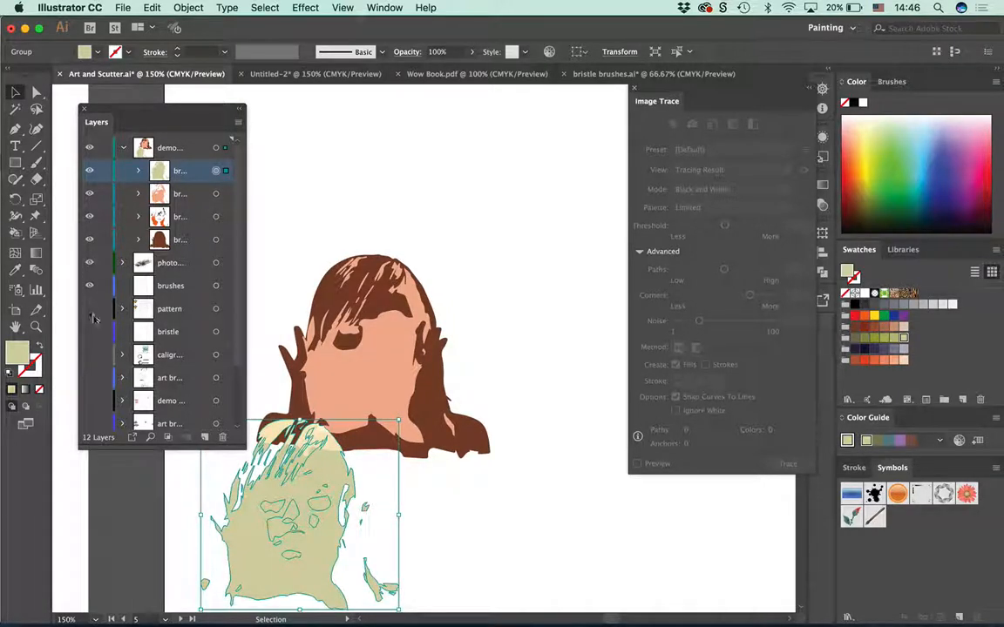
click(90, 285)
click(90, 332)
click(89, 400)
key(a)
key(super+0)
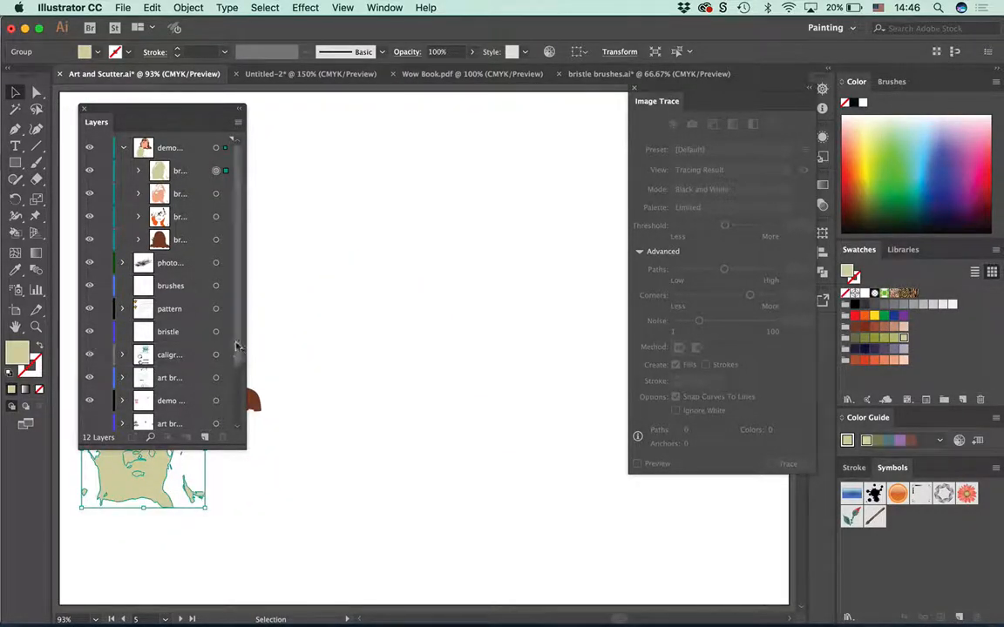
scroll(224, 319, down, 1)
click(453, 281)
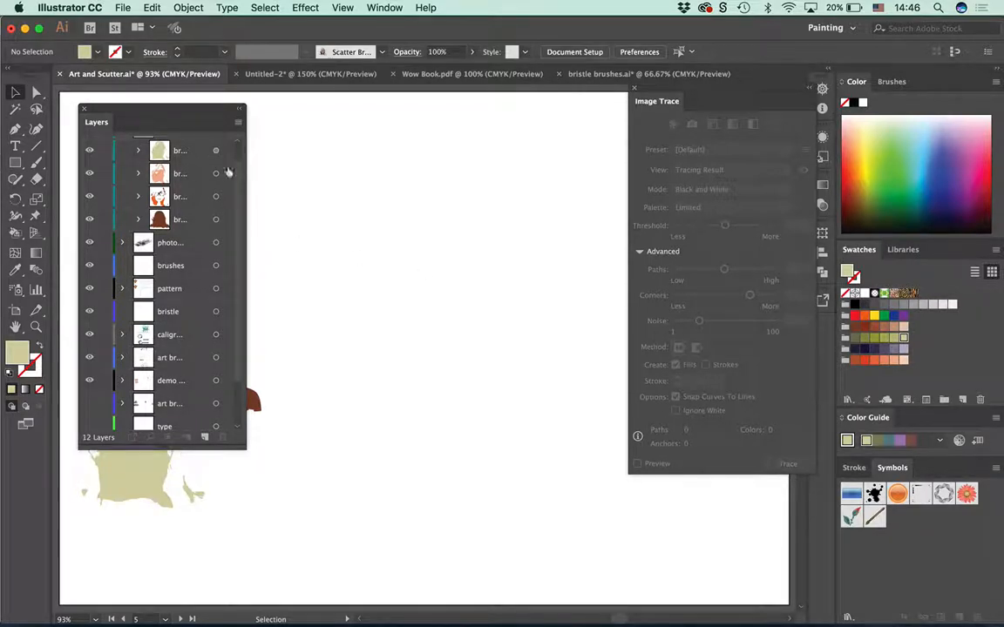
scroll(228, 172, up, 1)
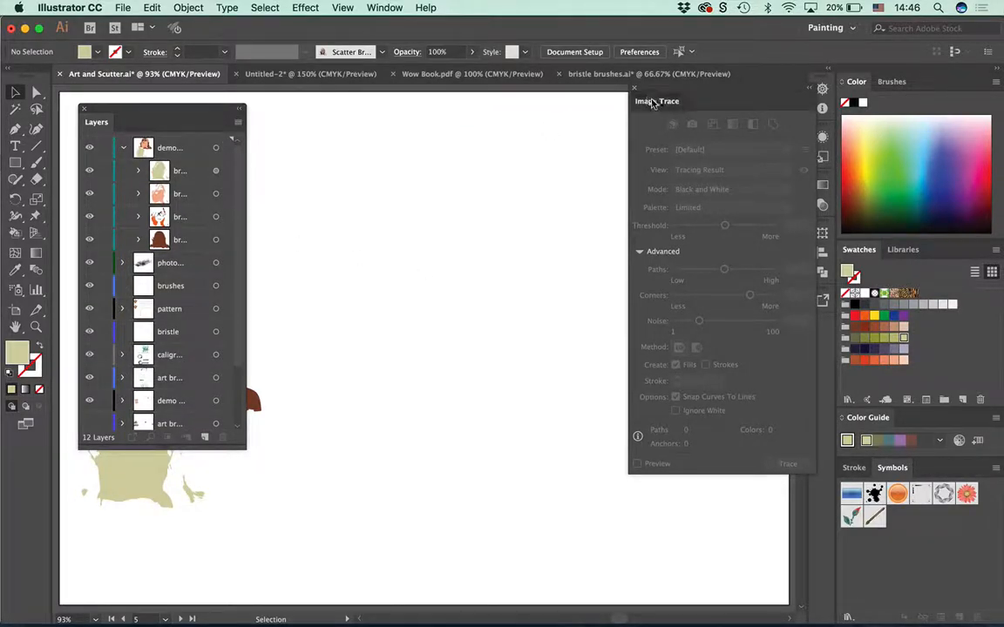
Step: Dock Image Trace alongside Color and Brushes, and move the blue-shaded portrait group inward from the artboard's right edge
mouse_move(649, 102)
mouse_down()
mouse_move(858, 94)
mouse_move(860, 107)
mouse_up()
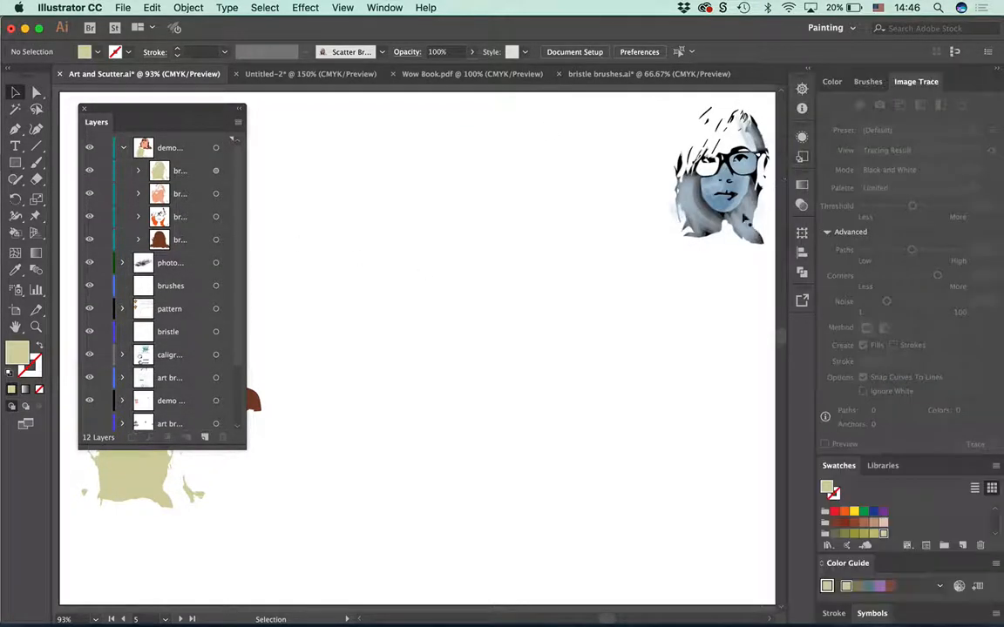
mouse_move(784, 233)
mouse_down()
mouse_move(690, 297)
mouse_move(560, 273)
mouse_up()
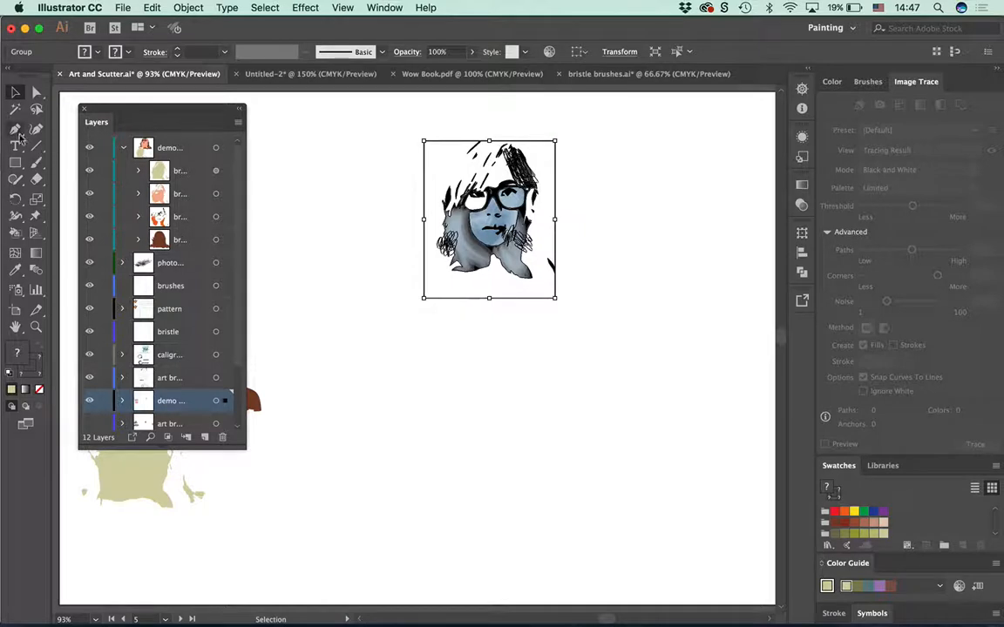
Step: Paint a short stroke beside the blue portrait with the photo portrait scatter brush and reset the Painting workspace
click(37, 164)
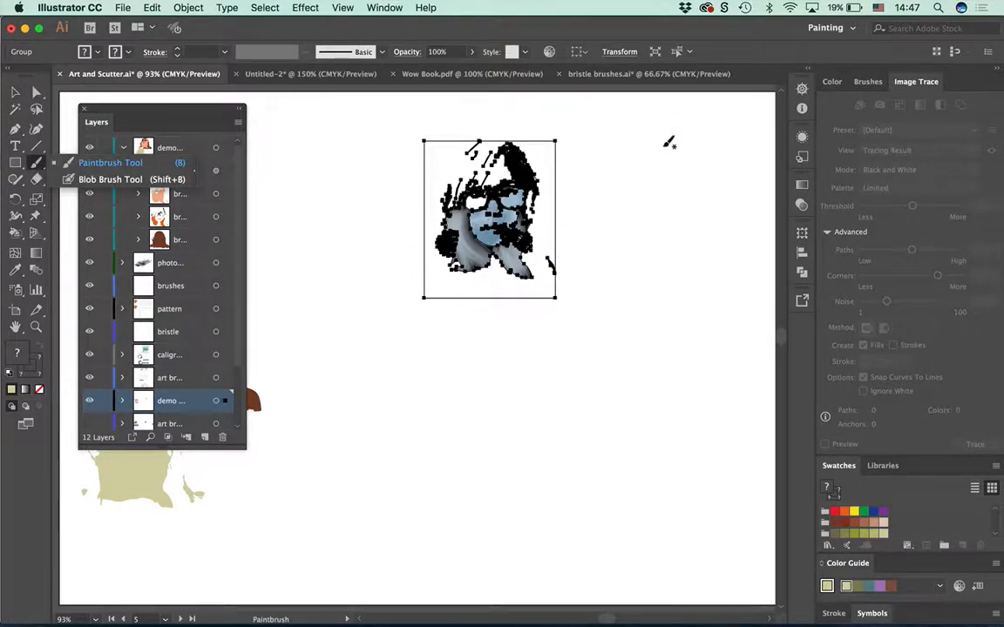
drag(658, 237, 732, 253)
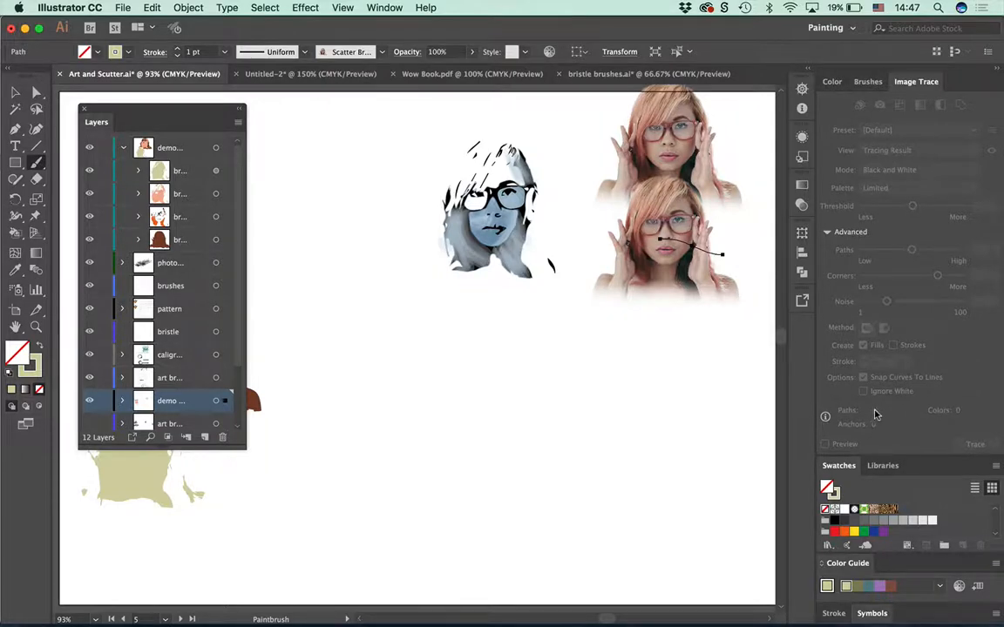
click(828, 28)
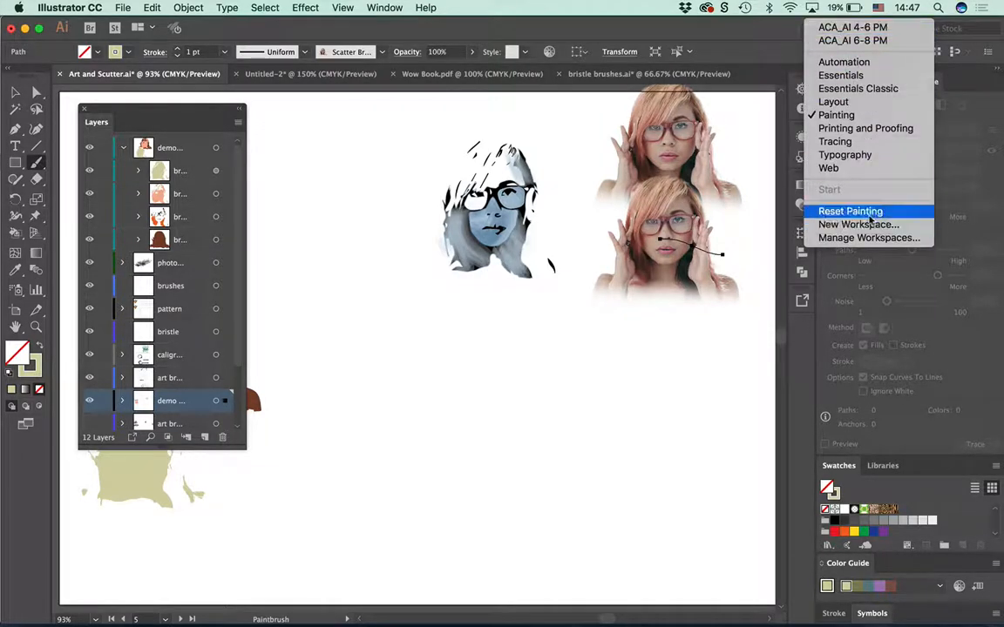
click(837, 203)
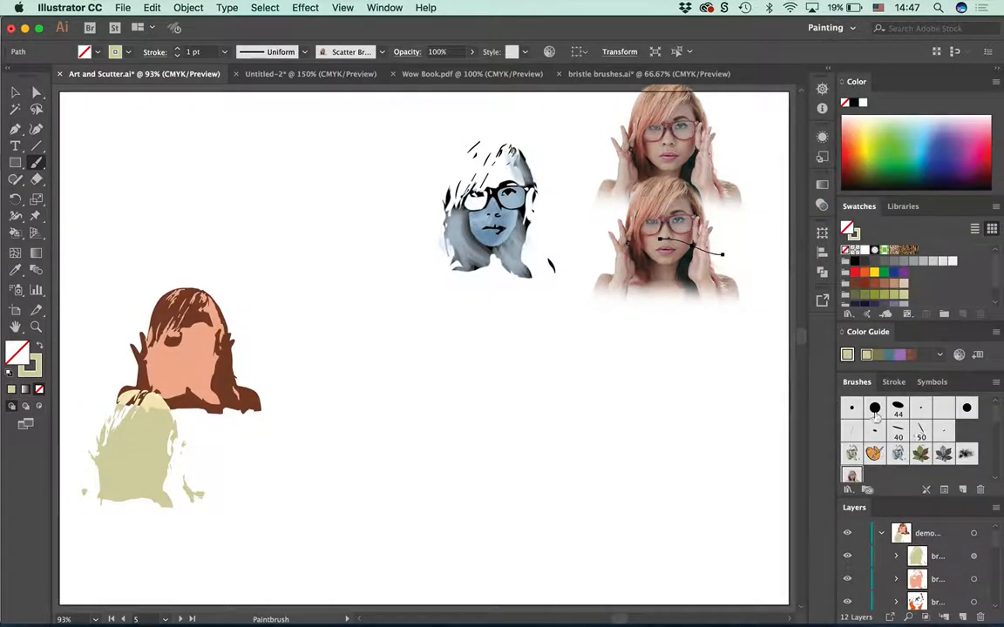
Step: Apply the 15 pt. Round brush to the short stroke and paint four curved strokes with it across the artboard's empty area
click(876, 410)
mouse_move(466, 372)
mouse_down()
mouse_move(649, 341)
mouse_move(662, 349)
mouse_up()
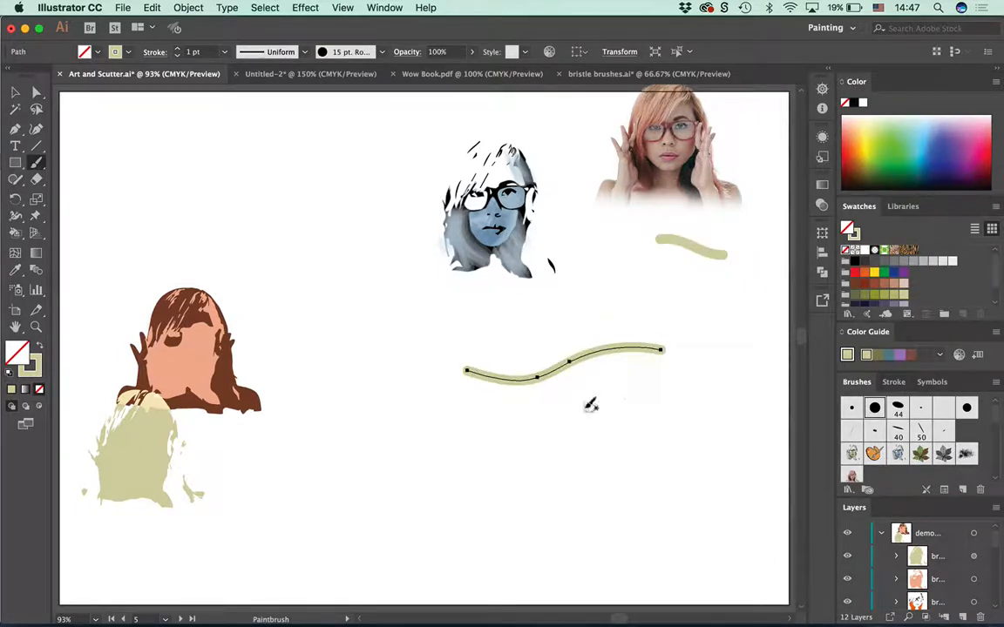
drag(582, 404, 725, 392)
mouse_move(734, 354)
mouse_down()
mouse_move(686, 358)
mouse_move(671, 375)
mouse_up()
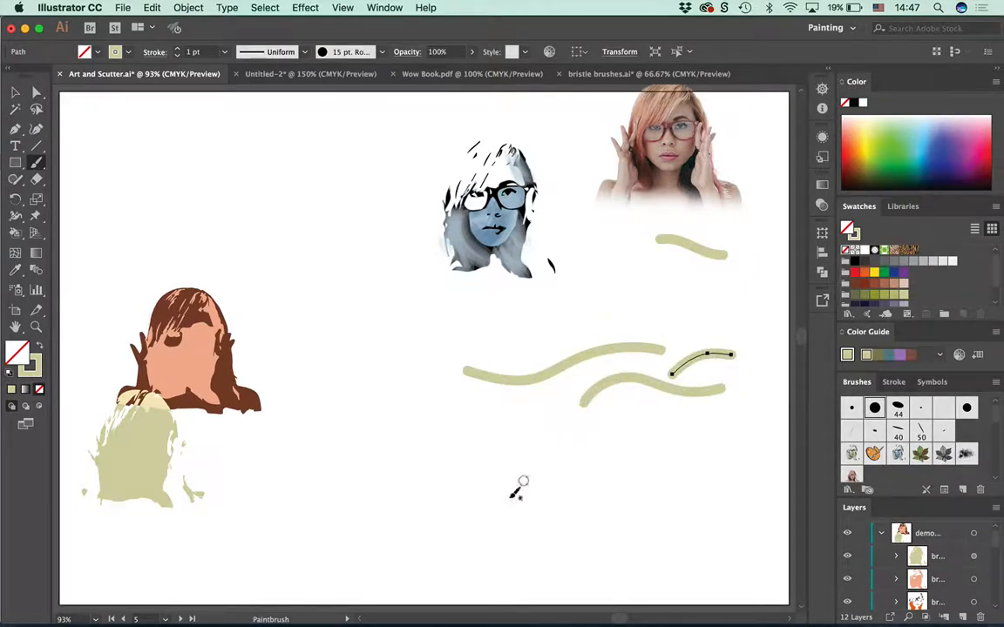
mouse_move(451, 531)
mouse_down()
mouse_move(468, 513)
mouse_move(334, 321)
mouse_move(440, 411)
mouse_up()
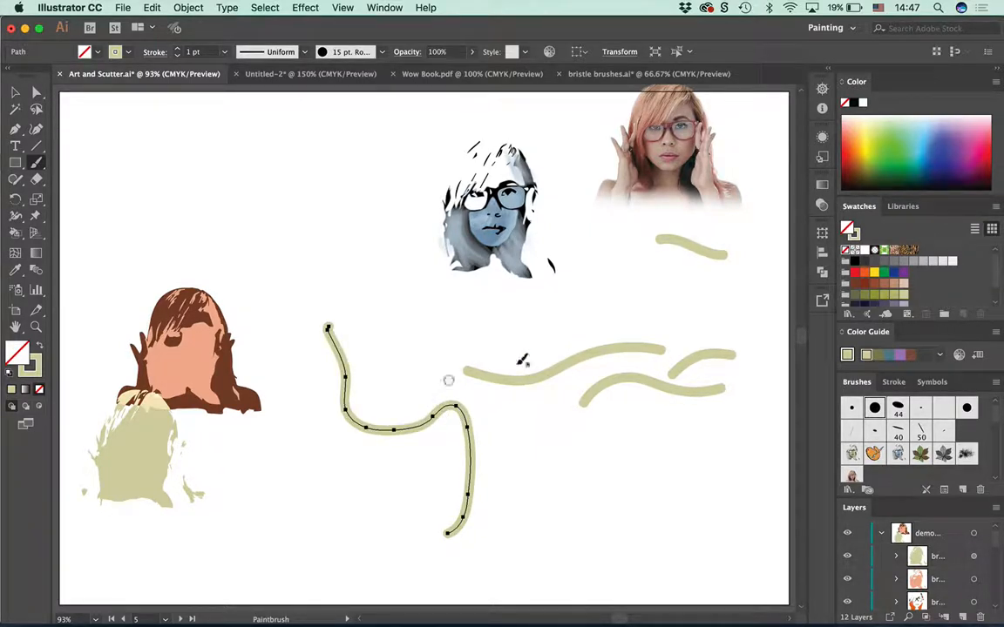
Step: Set the 15 pt. Round brush to -139° angle, 27% roundness and 60 pt size, apply it to existing strokes, and paint a looped stroke below them
double_click(875, 409)
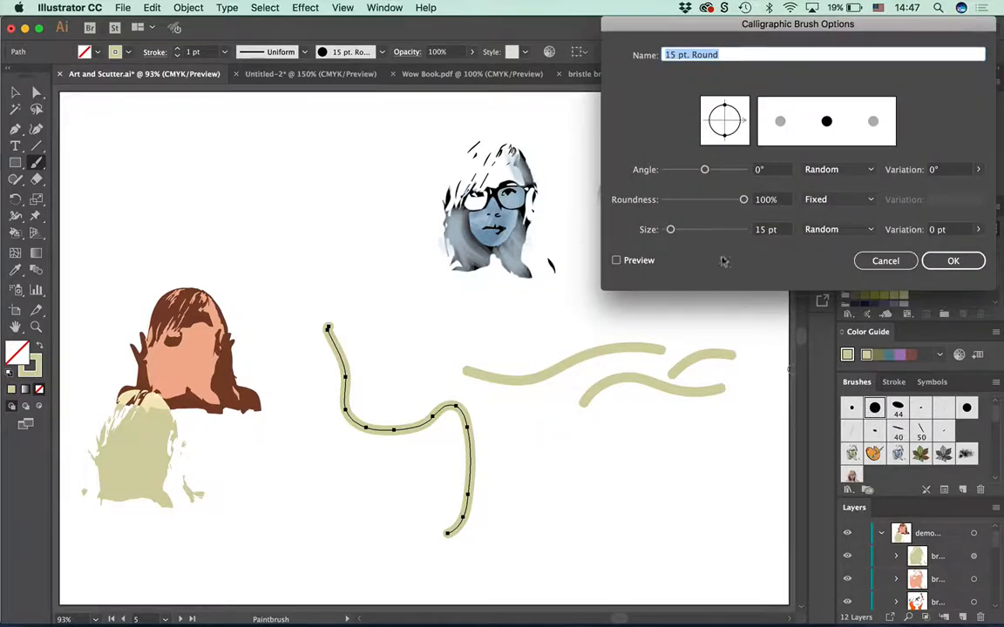
drag(702, 170, 673, 170)
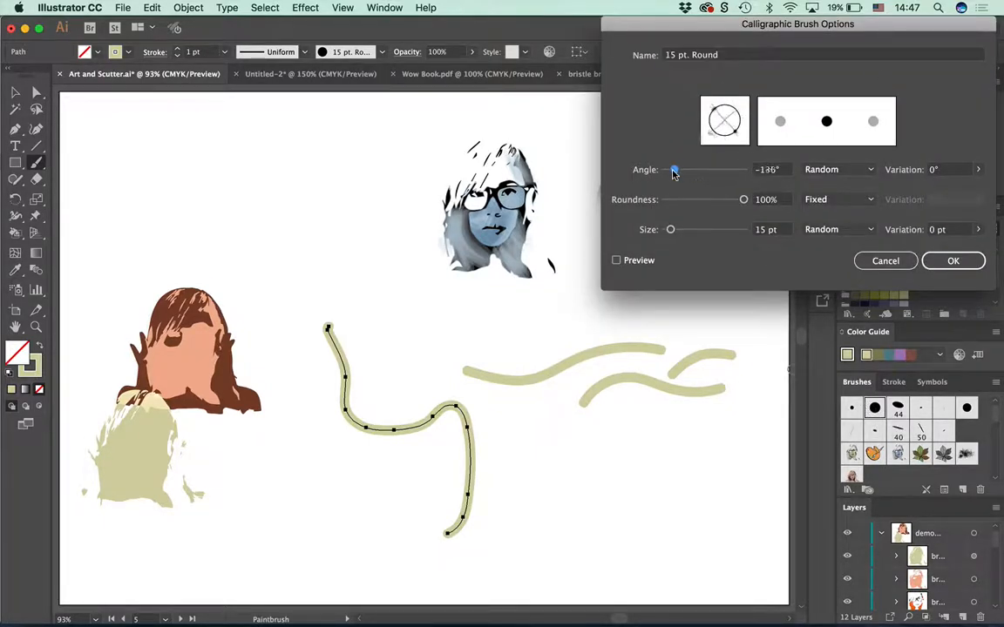
drag(737, 136, 726, 124)
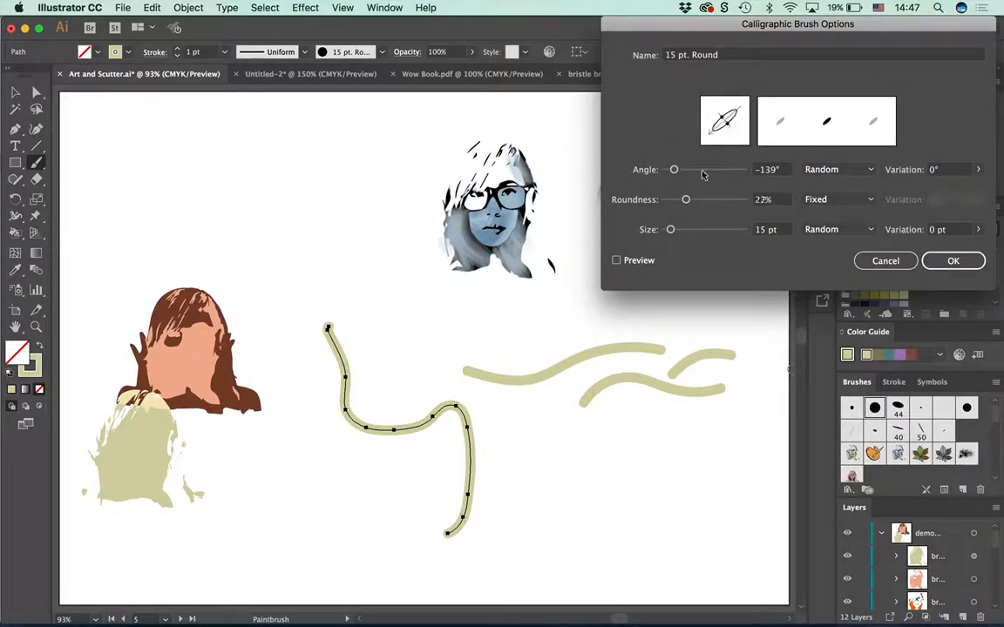
drag(670, 229, 691, 229)
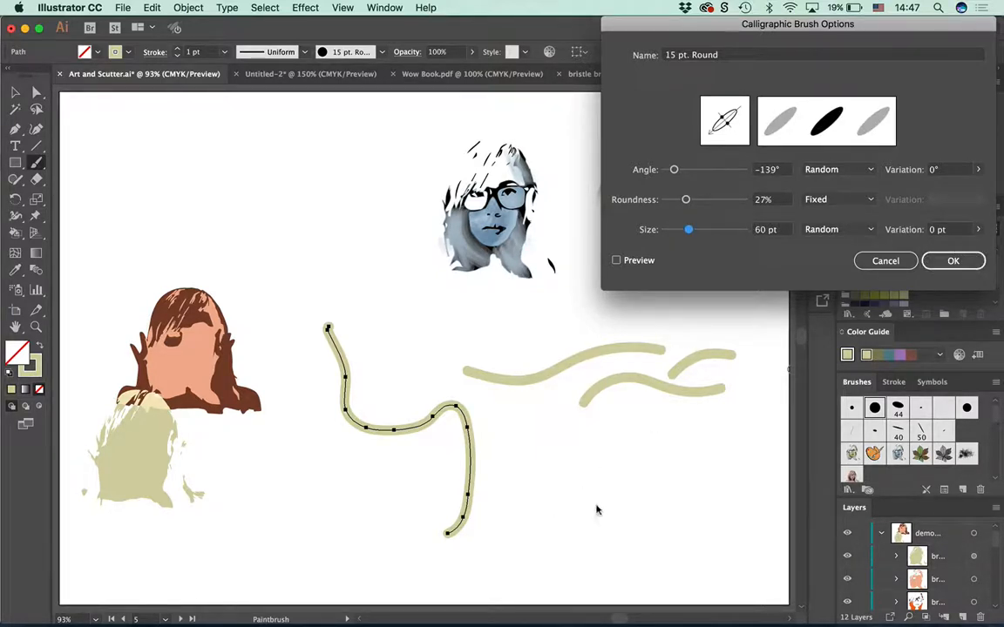
click(953, 260)
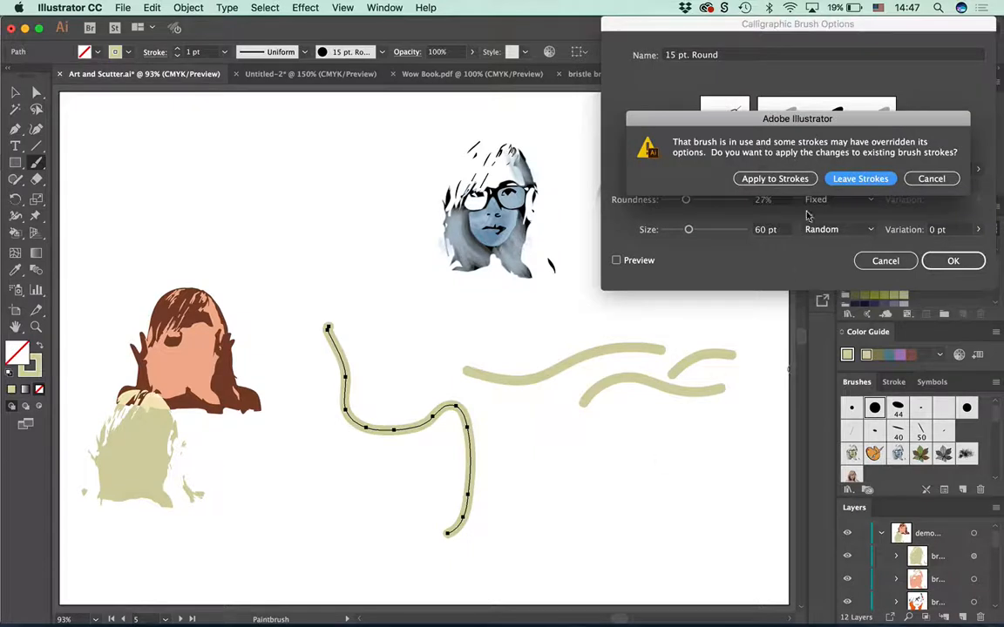
click(774, 179)
mouse_move(601, 556)
mouse_down()
mouse_move(652, 448)
mouse_move(568, 533)
mouse_up()
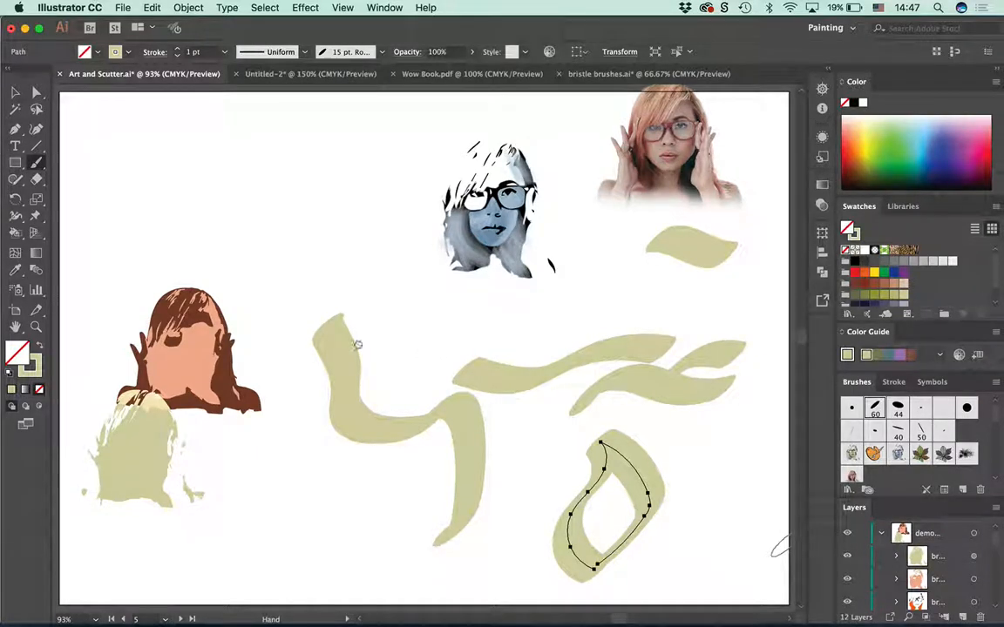
Step: Paint five branching strokes beside the green grass drawing above the tulip circle with the modified 15 pt. Round brush
scroll(616, 348, left, 10)
scroll(617, 347, left, 5)
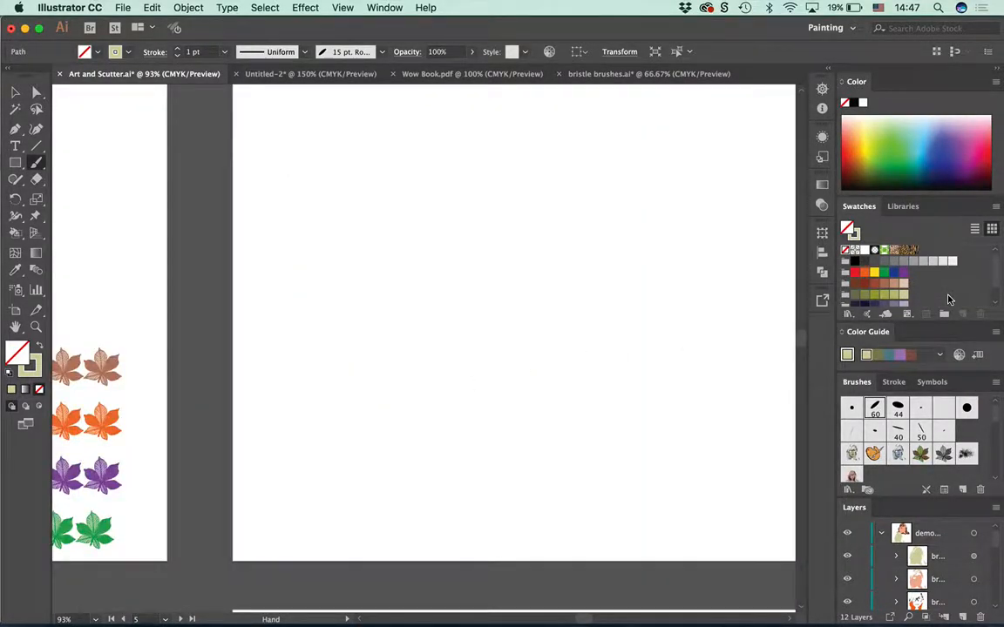
key(super+alt+0)
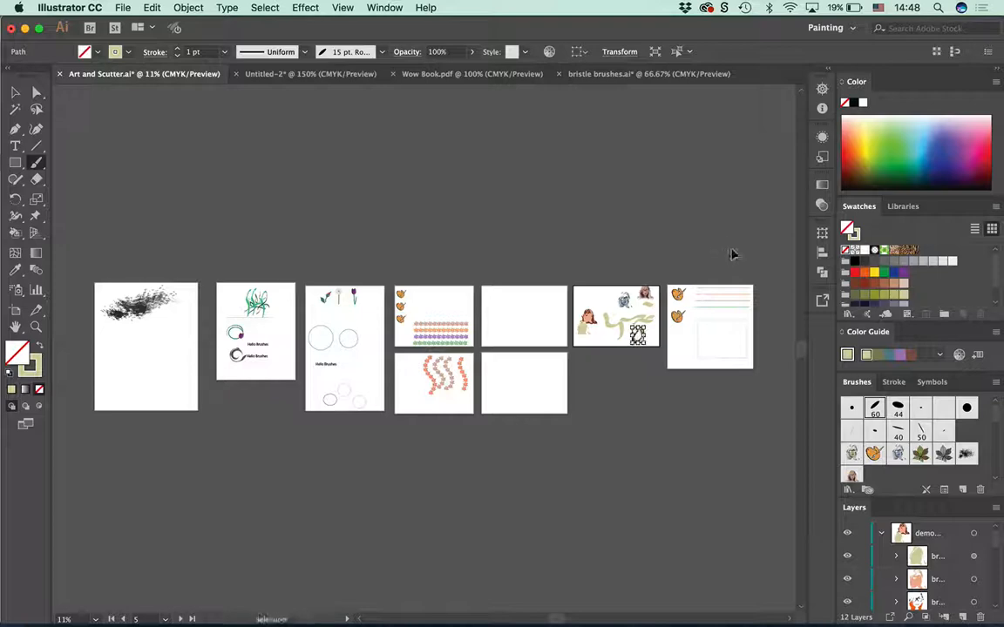
key(super+equal)
key(super+equal)
scroll(689, 257, left, 15)
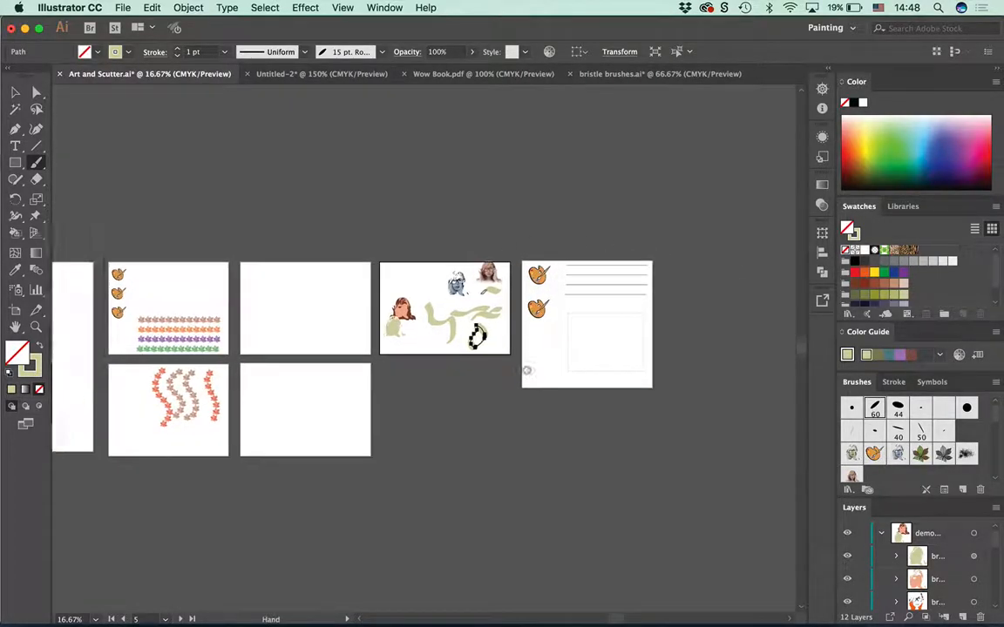
key(super+equal)
key(super+equal)
key(super+equal)
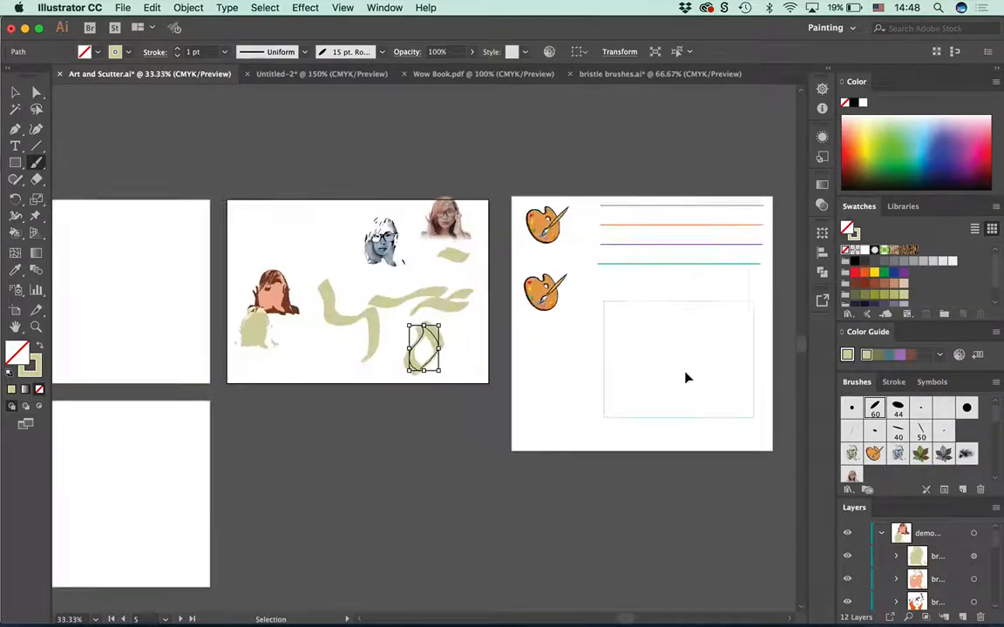
scroll(190, 435, left, 20)
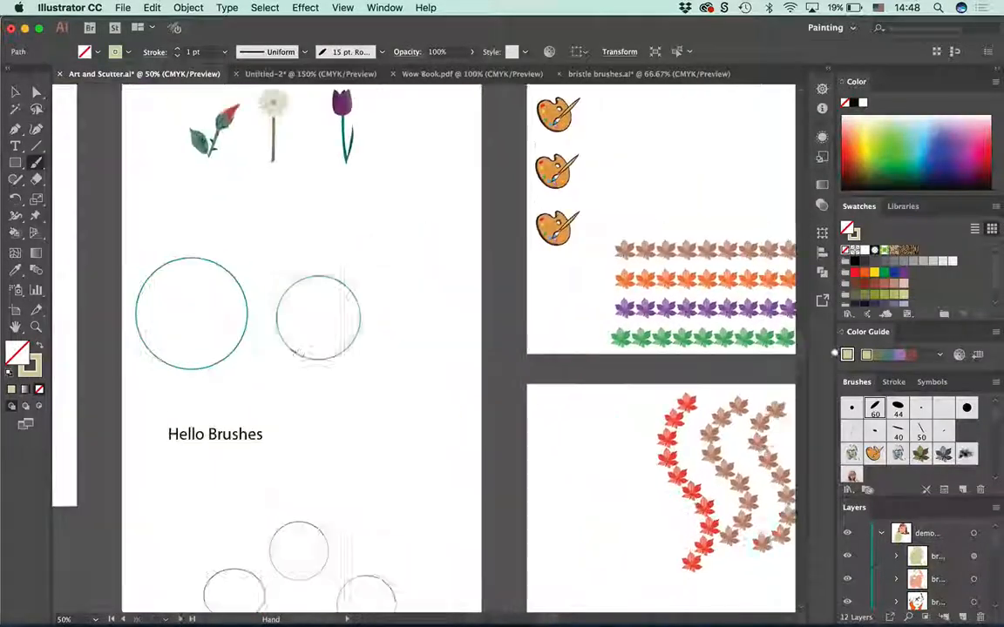
scroll(466, 350, right, 2)
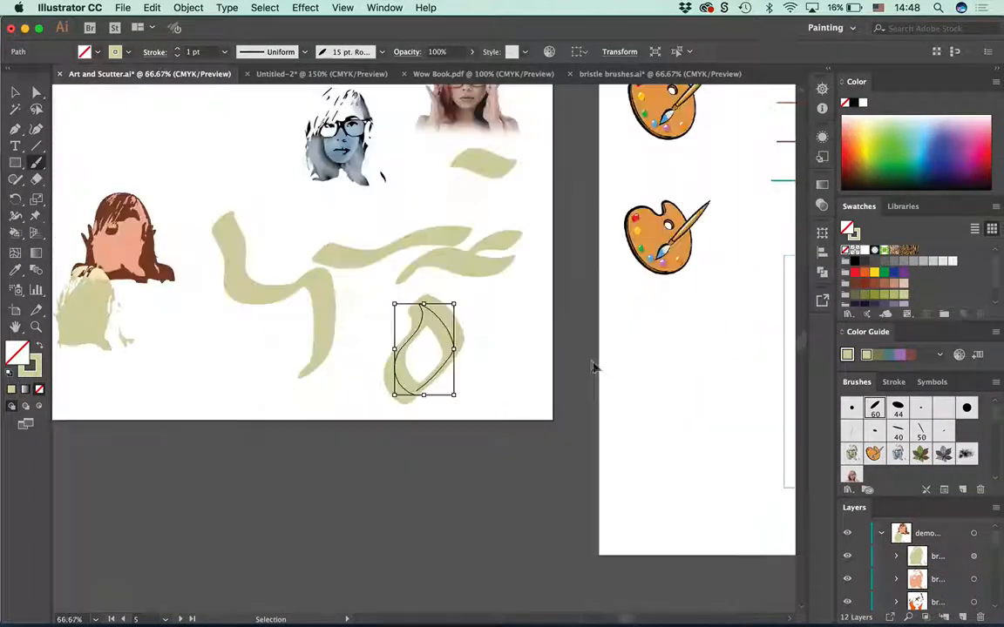
key(super+equal)
scroll(227, 415, up, 15)
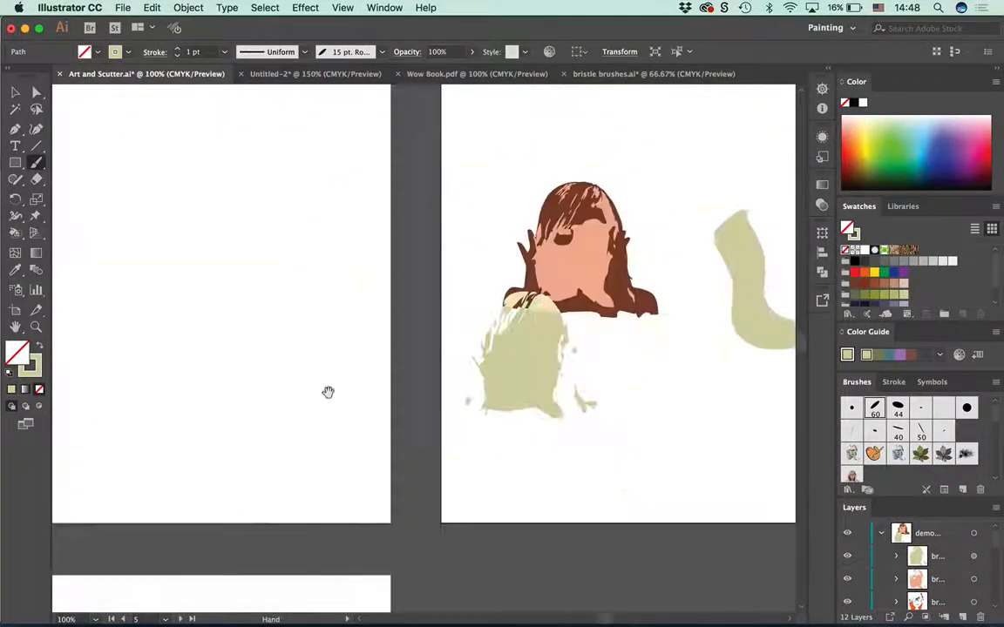
scroll(393, 368, left, 20)
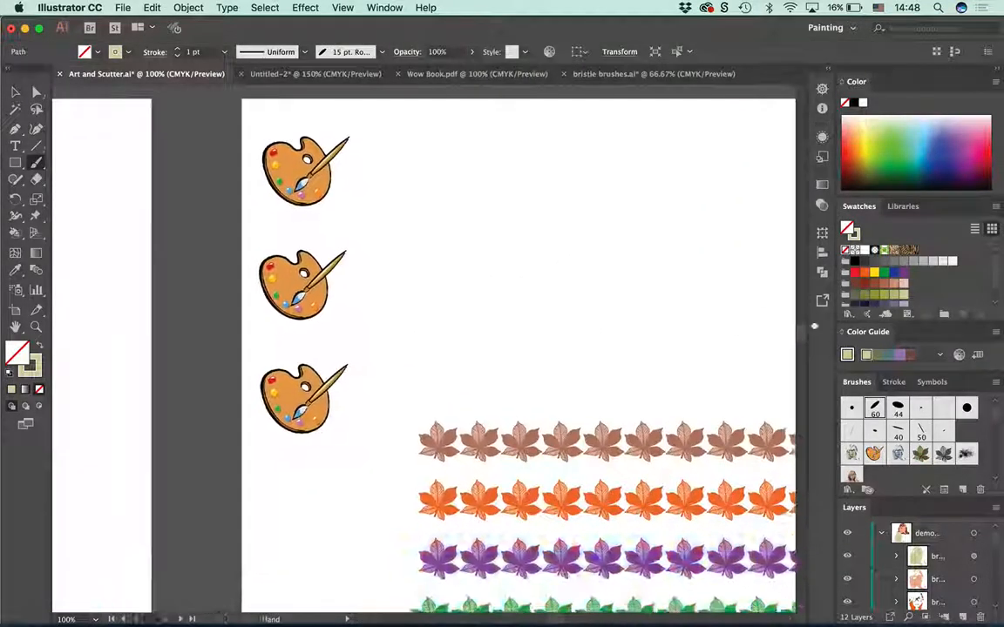
scroll(460, 340, left, 20)
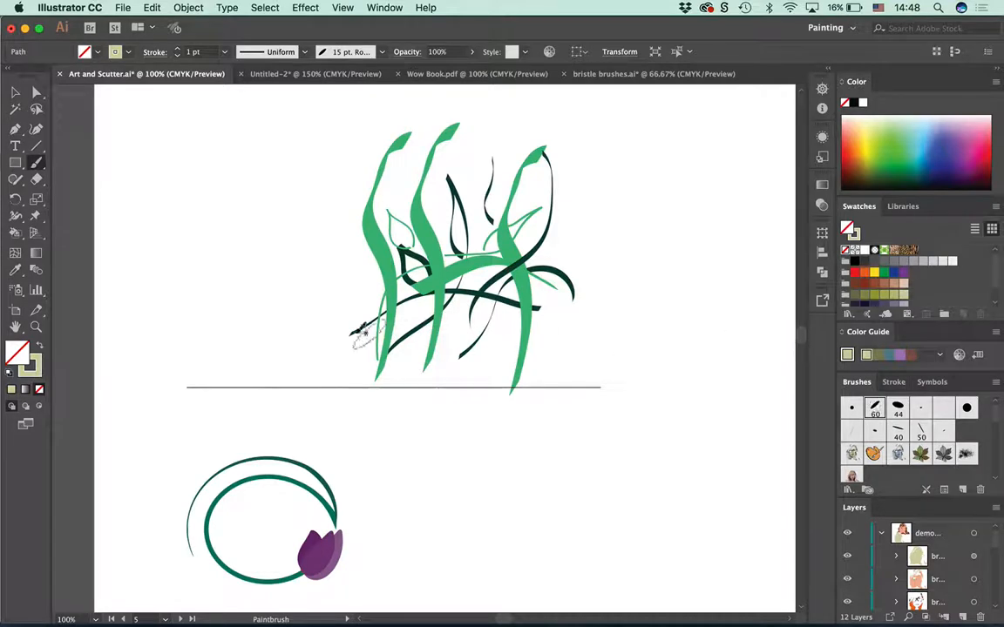
mouse_move(330, 305)
mouse_down()
mouse_move(314, 371)
mouse_move(265, 170)
mouse_up()
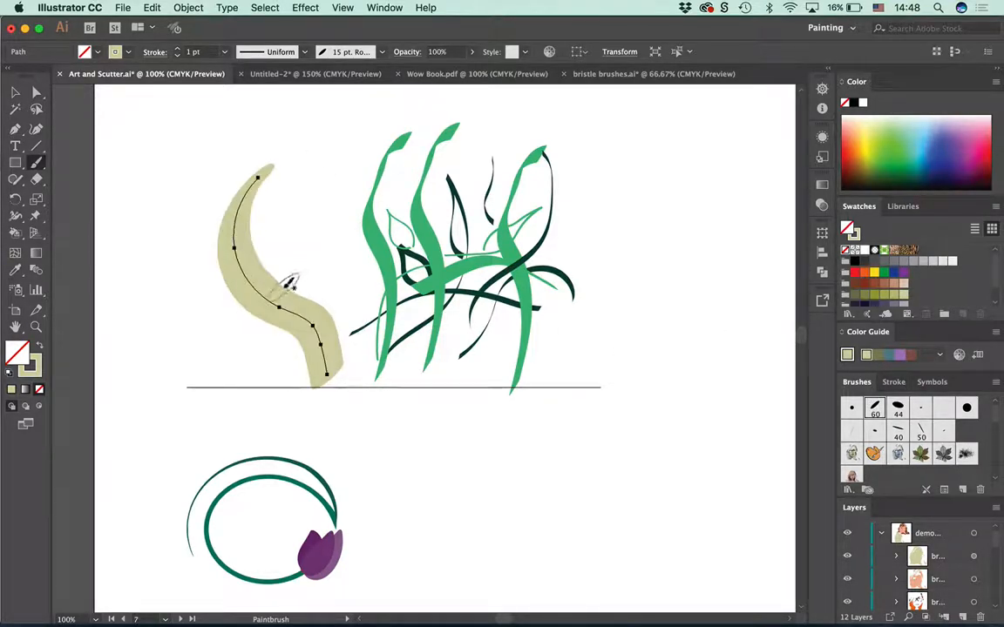
drag(284, 284, 308, 188)
drag(246, 298, 144, 284)
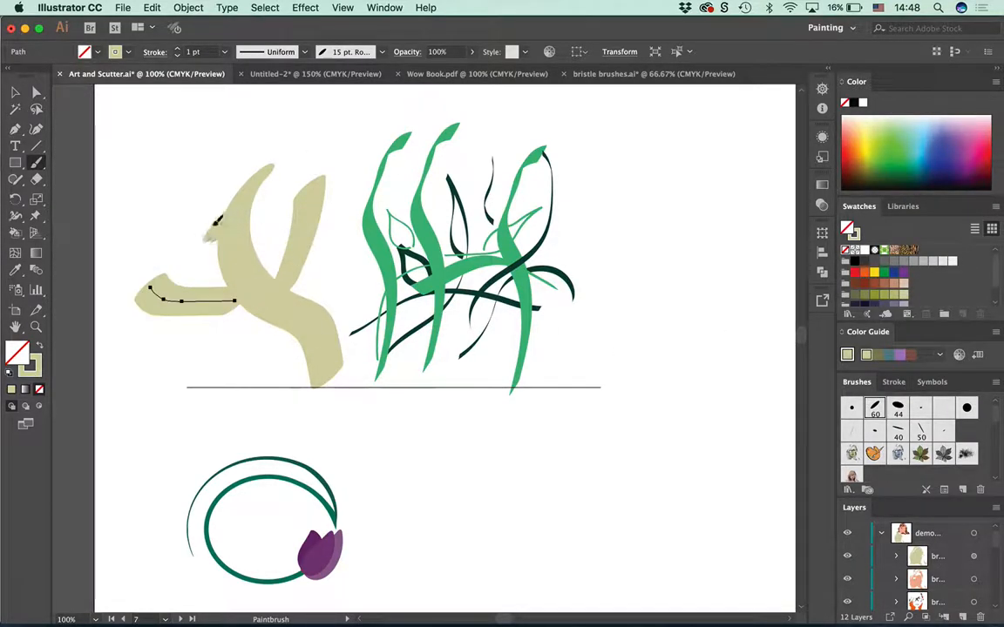
drag(224, 229, 186, 122)
drag(286, 155, 373, 128)
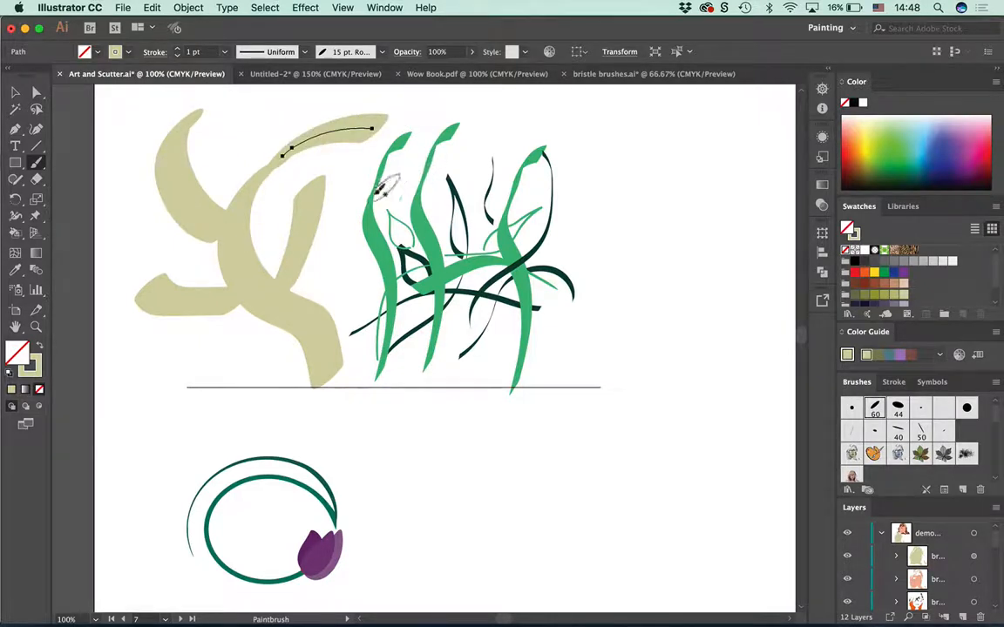
Step: Review the Paintbrush tool's fidelity and selection options and close them without changes
double_click(35, 162)
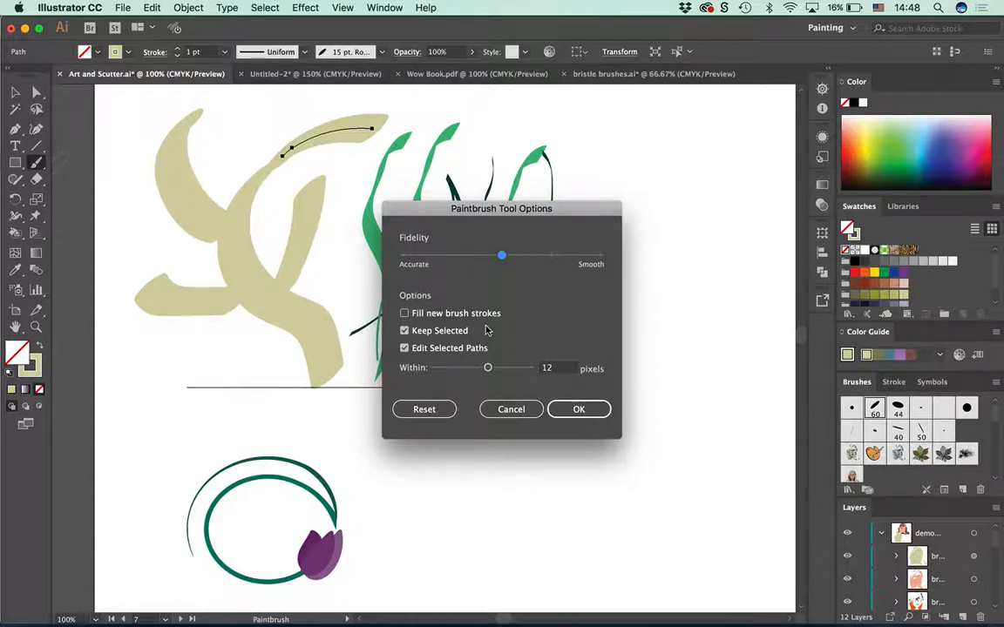
click(125, 8)
click(502, 410)
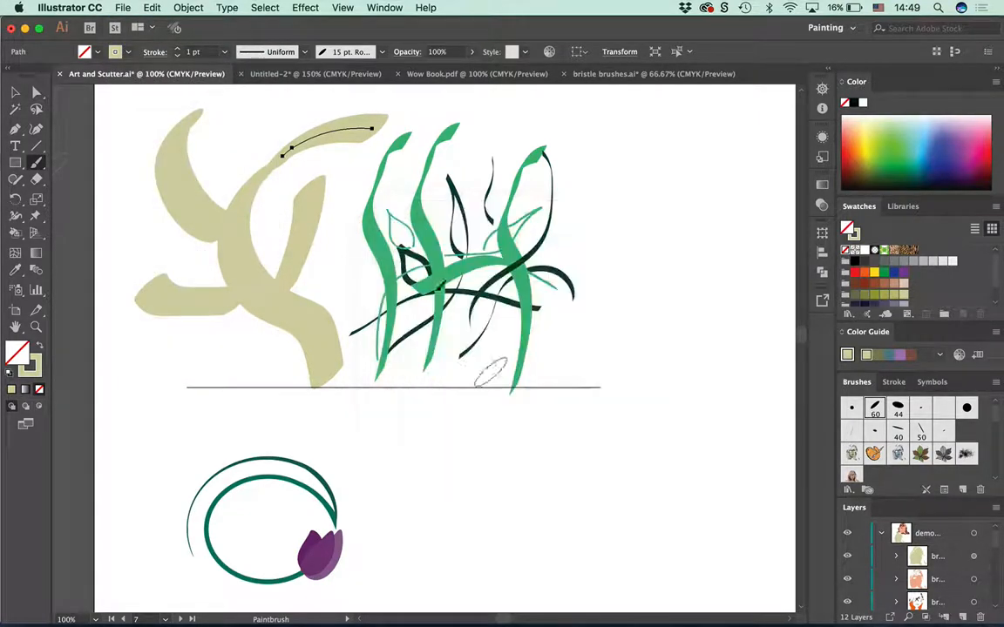
Step: Create a new 8.5 x 11 in Letter document and float the Brushes panel beside its artboard
click(118, 9)
click(133, 25)
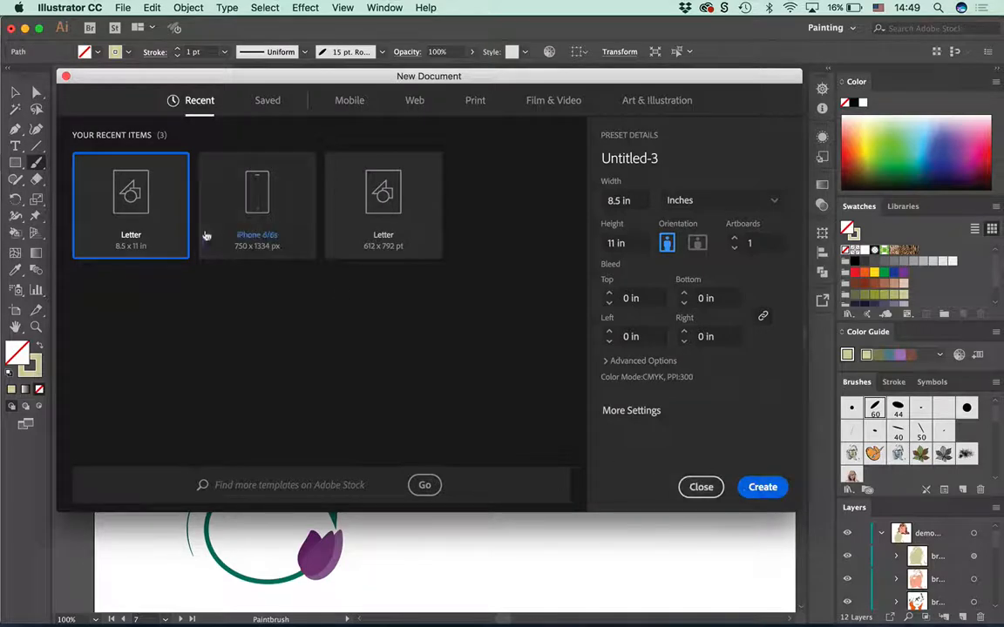
key(Escape)
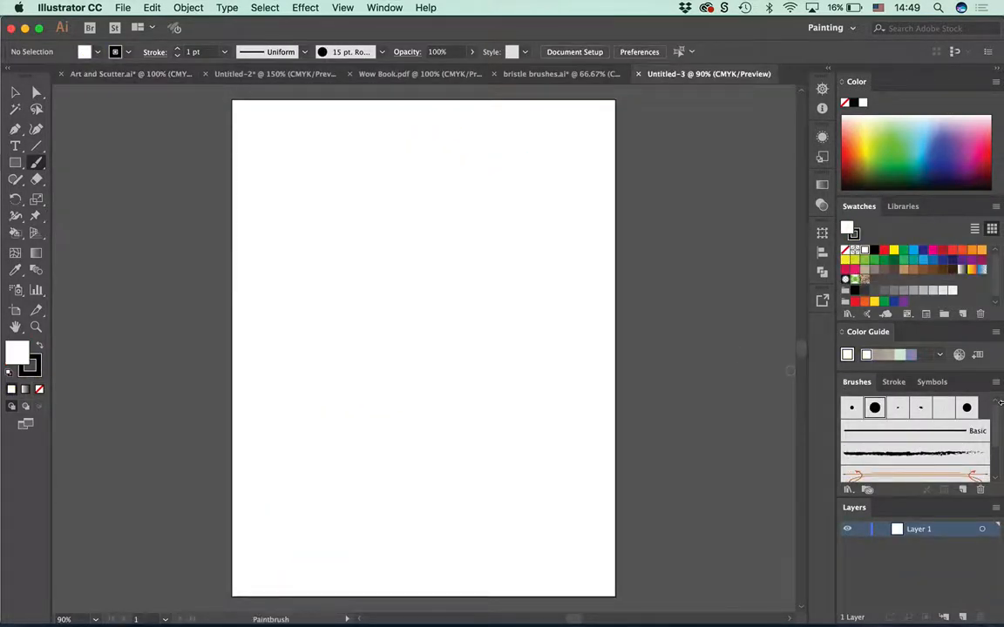
mouse_move(861, 384)
mouse_down()
mouse_move(811, 367)
mouse_move(683, 115)
mouse_move(666, 116)
mouse_up()
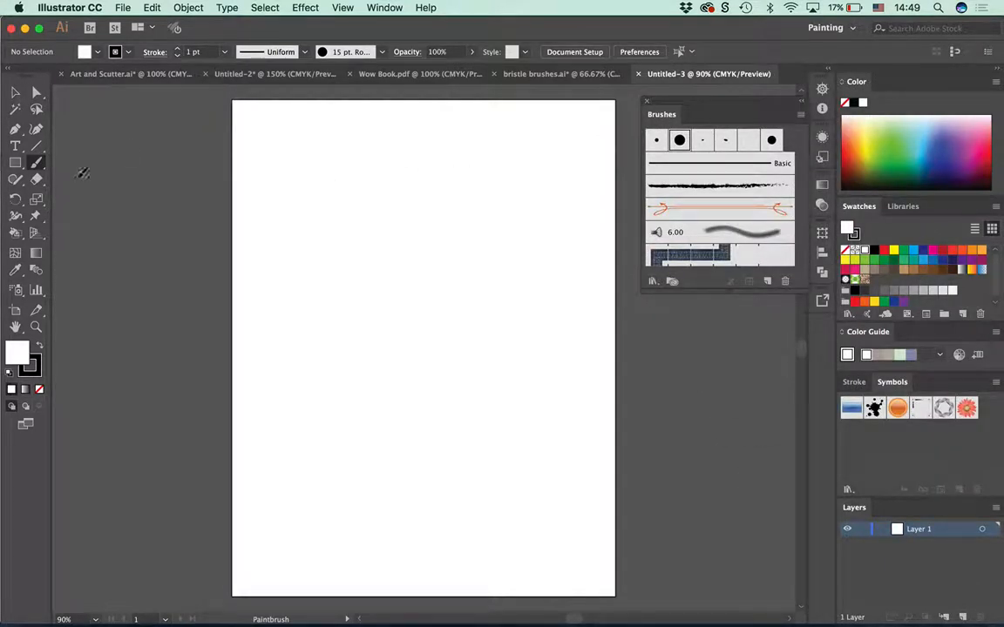
Step: Draw a closed shape with a round body, an inward fold and a raised upper lobe using the Curvature tool
click(37, 130)
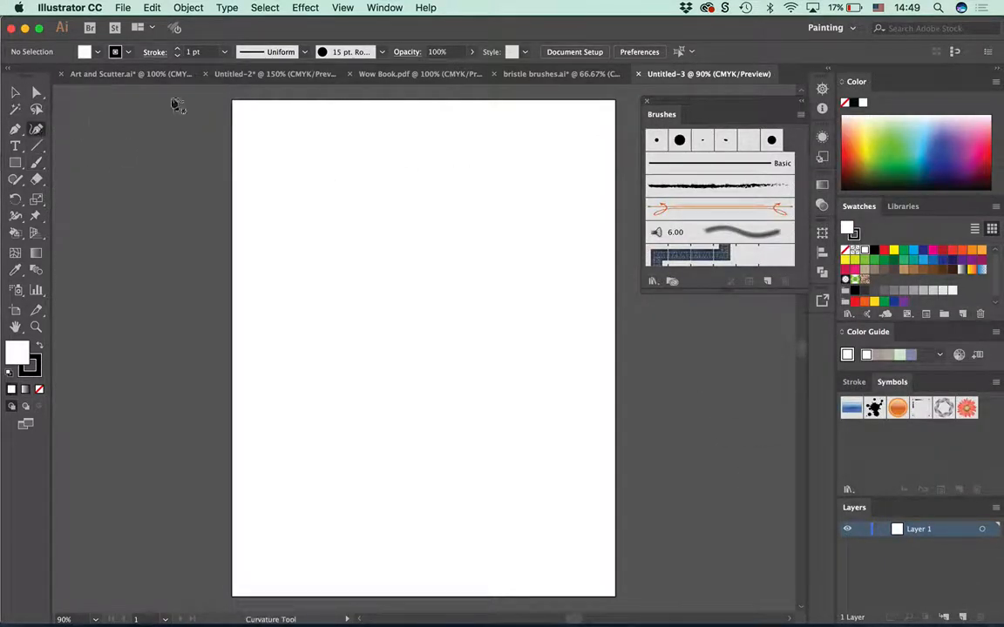
click(434, 170)
click(555, 257)
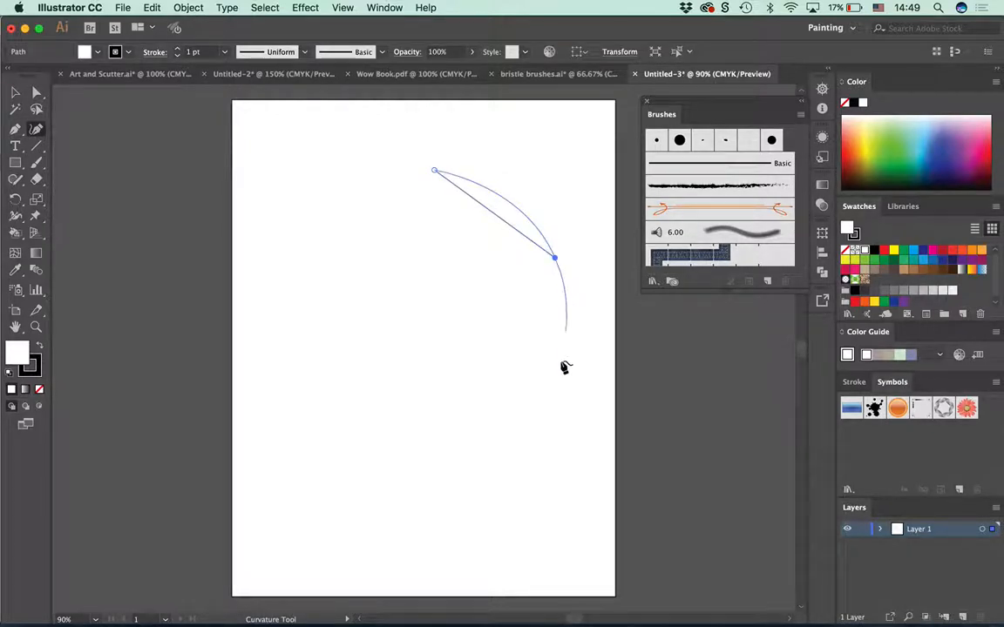
click(532, 397)
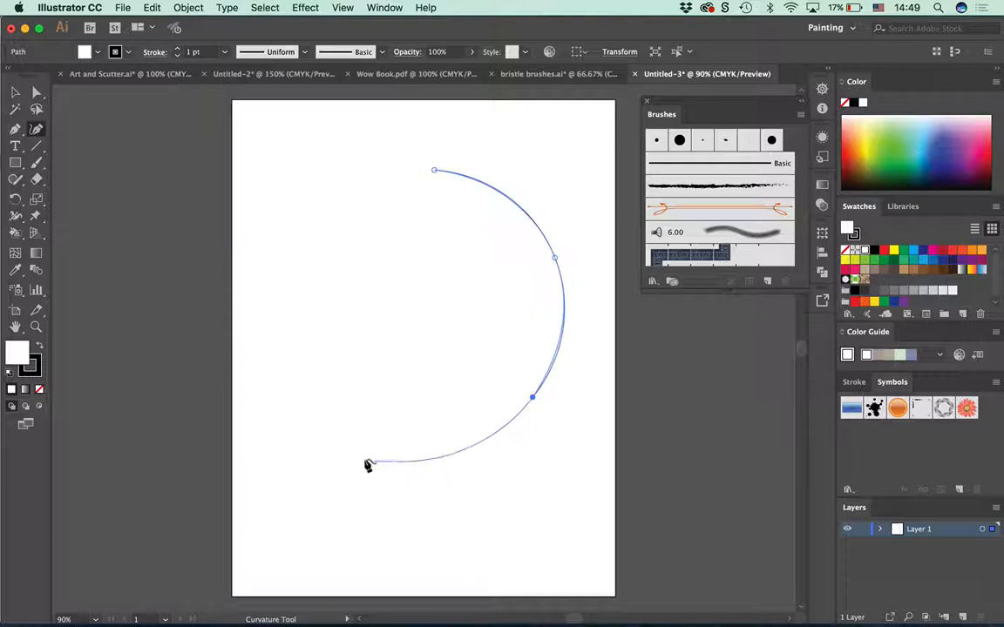
click(360, 458)
click(252, 343)
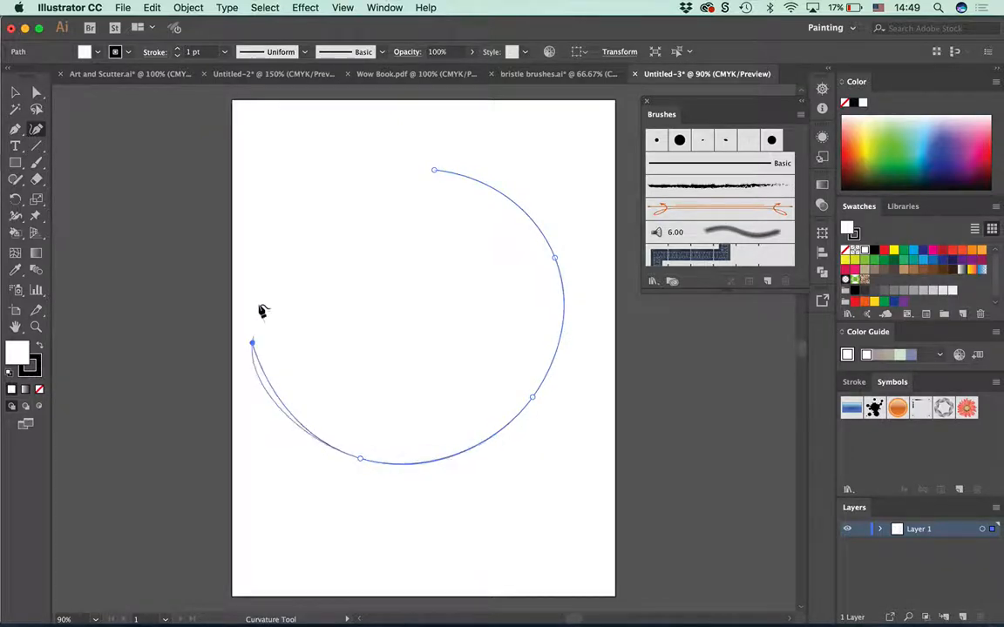
click(337, 229)
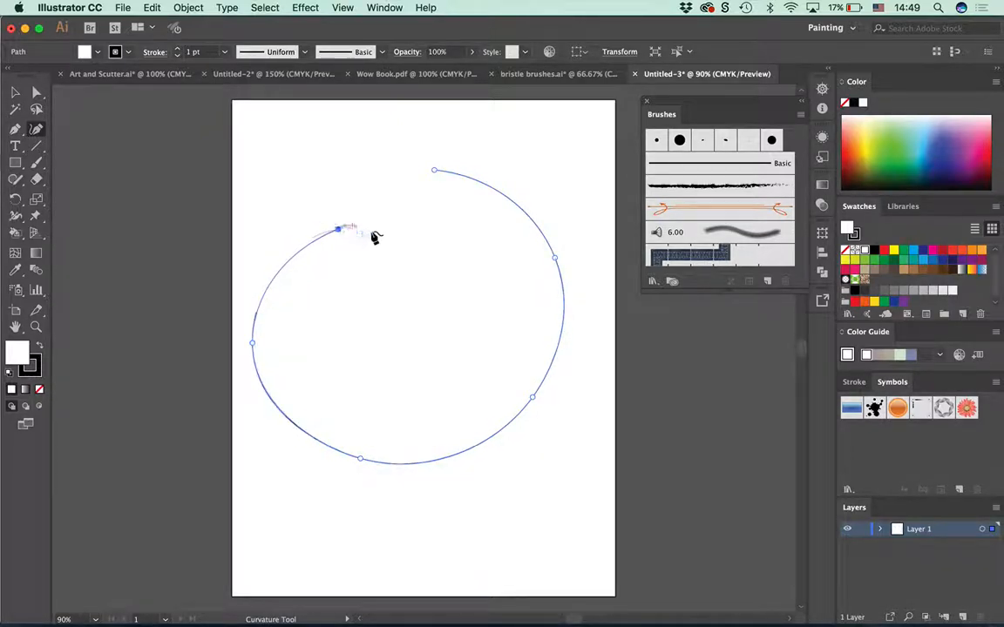
double_click(475, 282)
click(391, 197)
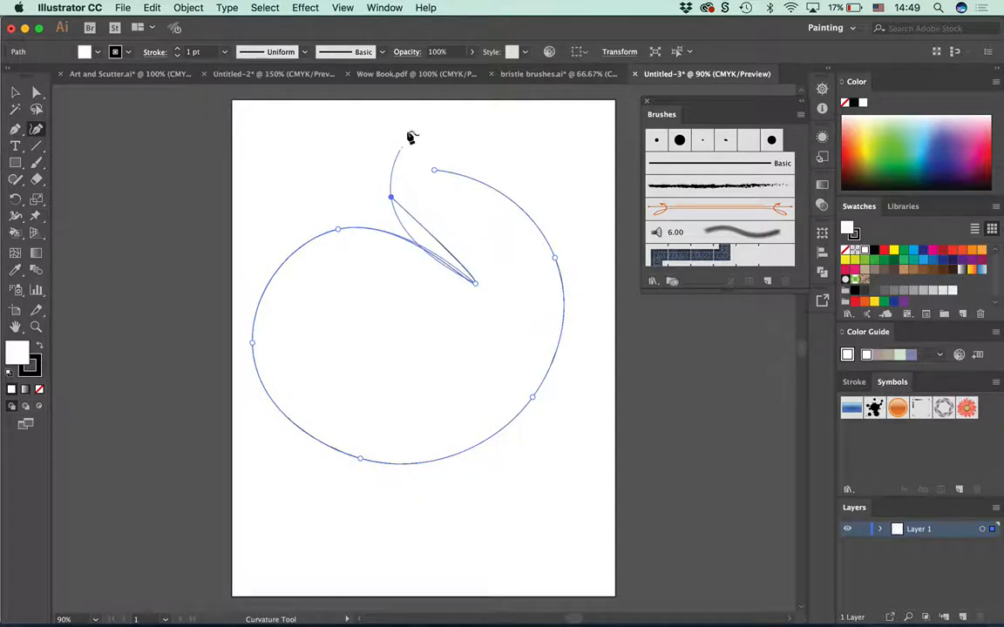
click(410, 130)
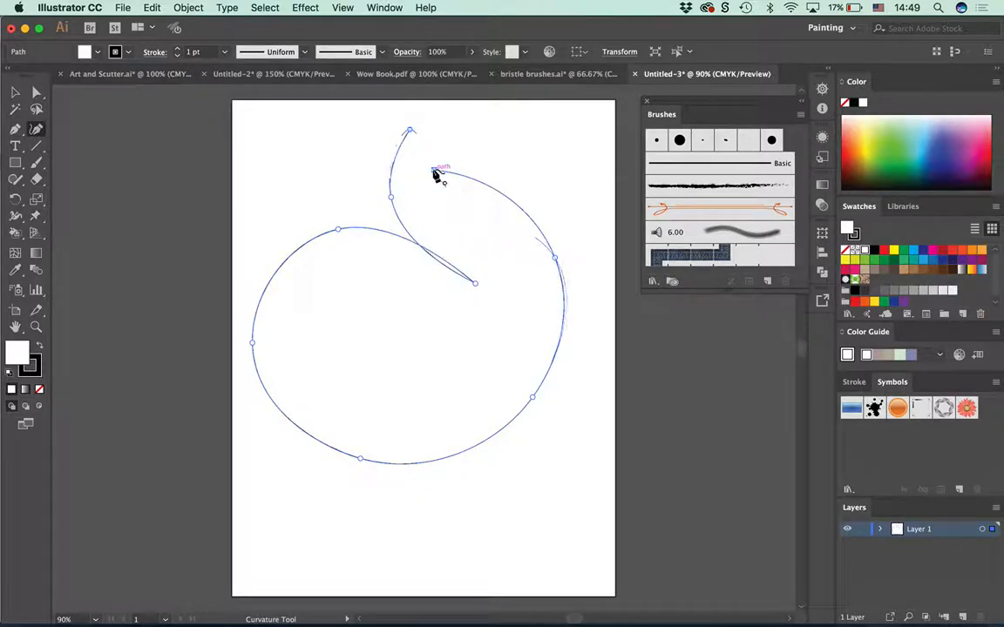
click(435, 171)
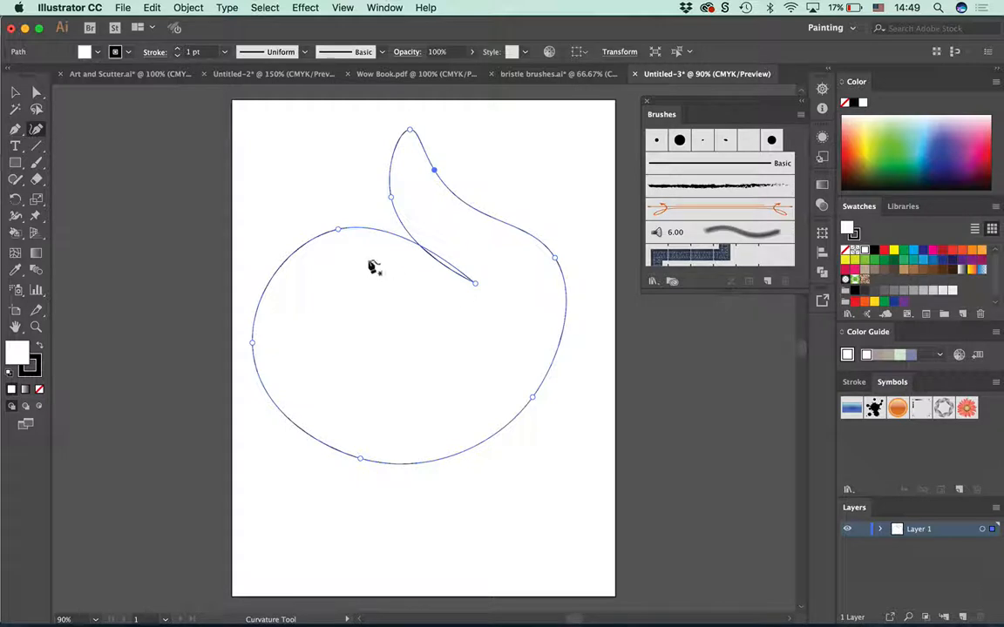
Step: Reshape the curved outline by lowering the body's upper edge and inner fold, widening the raised lobe and pulling its outer side inward
drag(339, 232, 330, 284)
drag(475, 286, 478, 330)
drag(409, 133, 433, 139)
drag(460, 194, 492, 248)
drag(568, 299, 554, 298)
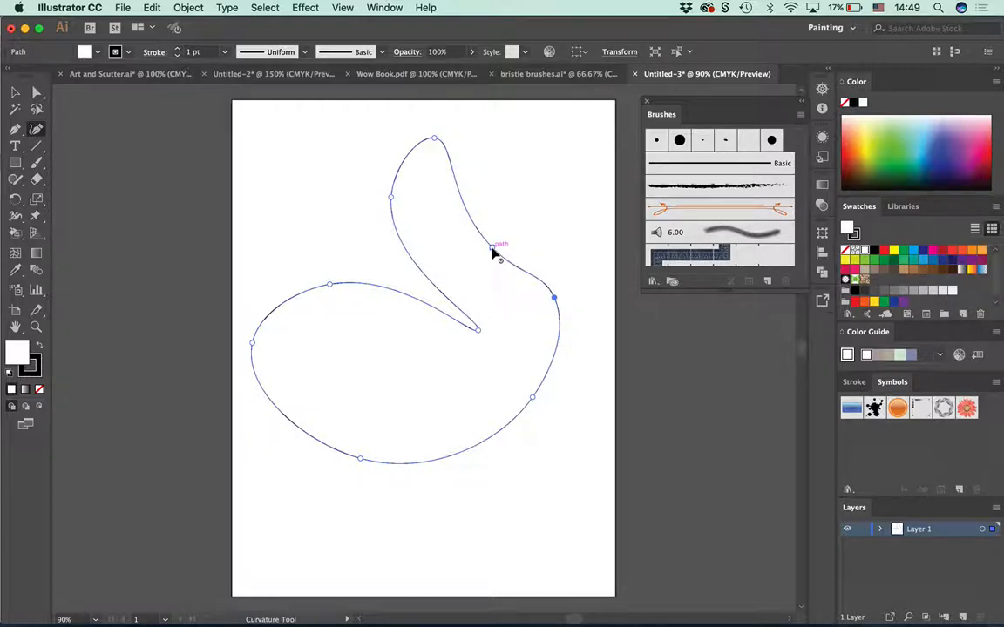
Step: Form a pointed tip at the outline's outer shoulder and a smooth, deeper dip between that tip and the raised lobe
drag(492, 251, 476, 265)
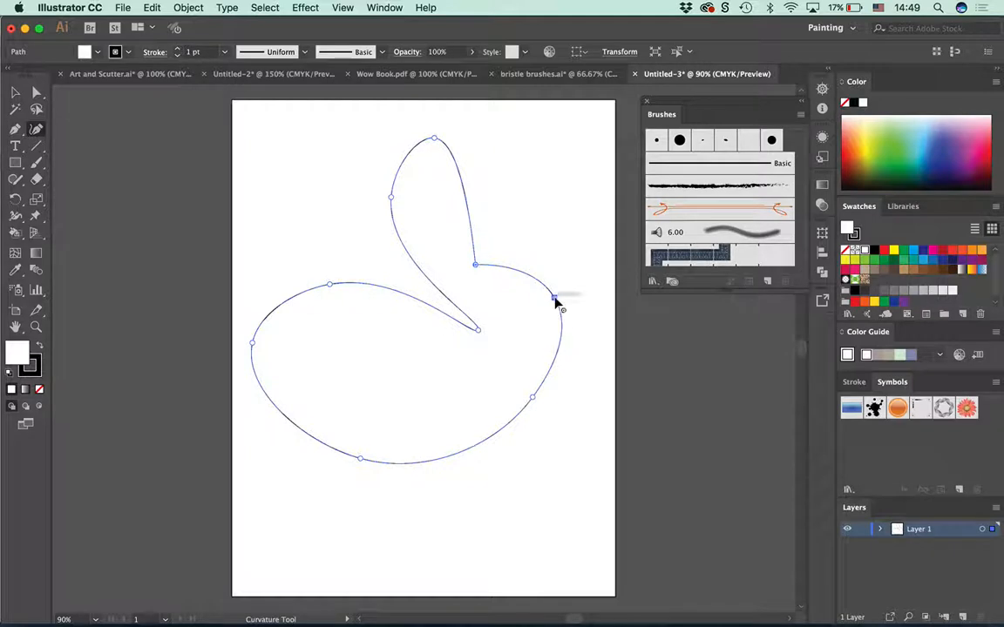
drag(554, 298, 555, 233)
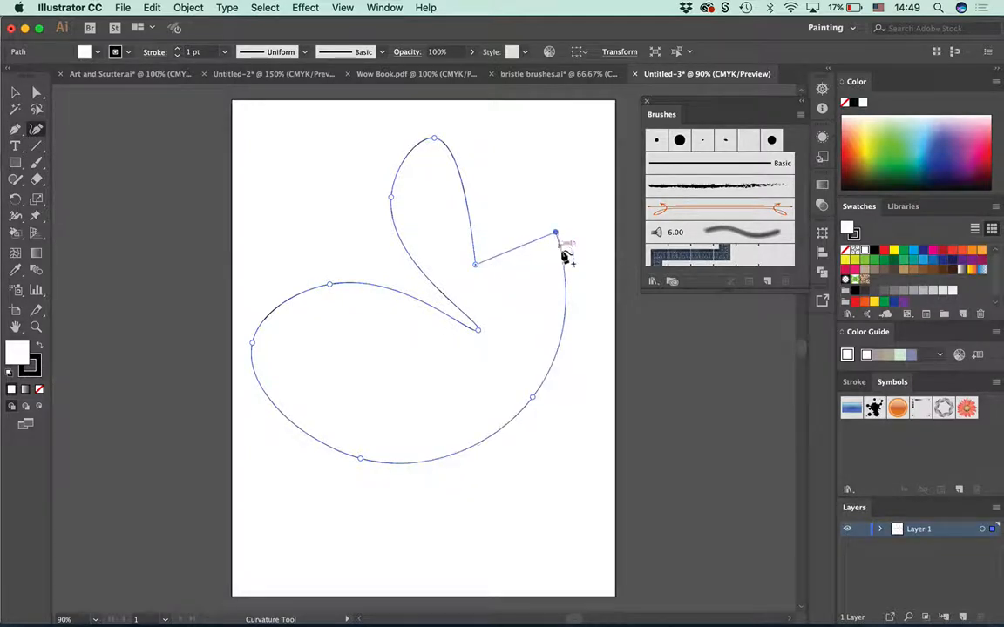
double_click(476, 267)
drag(478, 266, 499, 268)
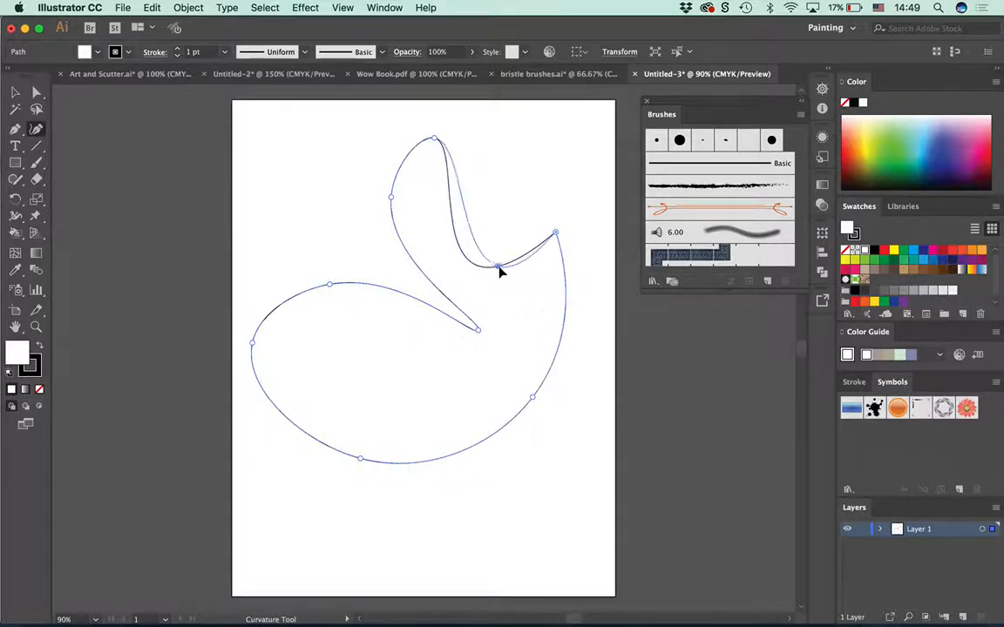
Step: Reshape the raised lobe with an extra curve point on its inner side, pulling that side inward and lowering the lobe's tip
click(463, 194)
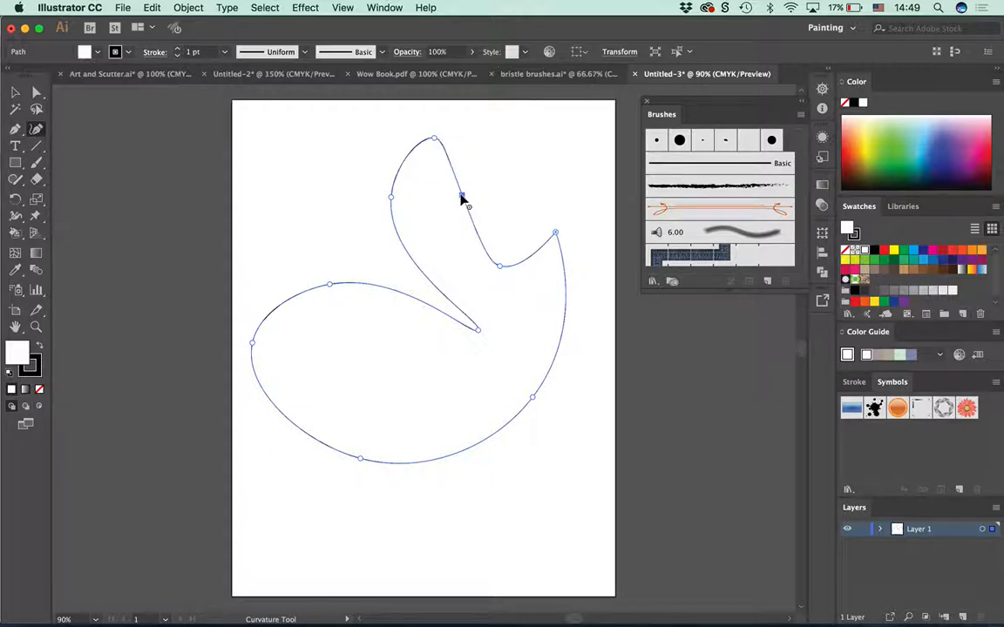
drag(464, 197, 446, 207)
drag(430, 146, 414, 181)
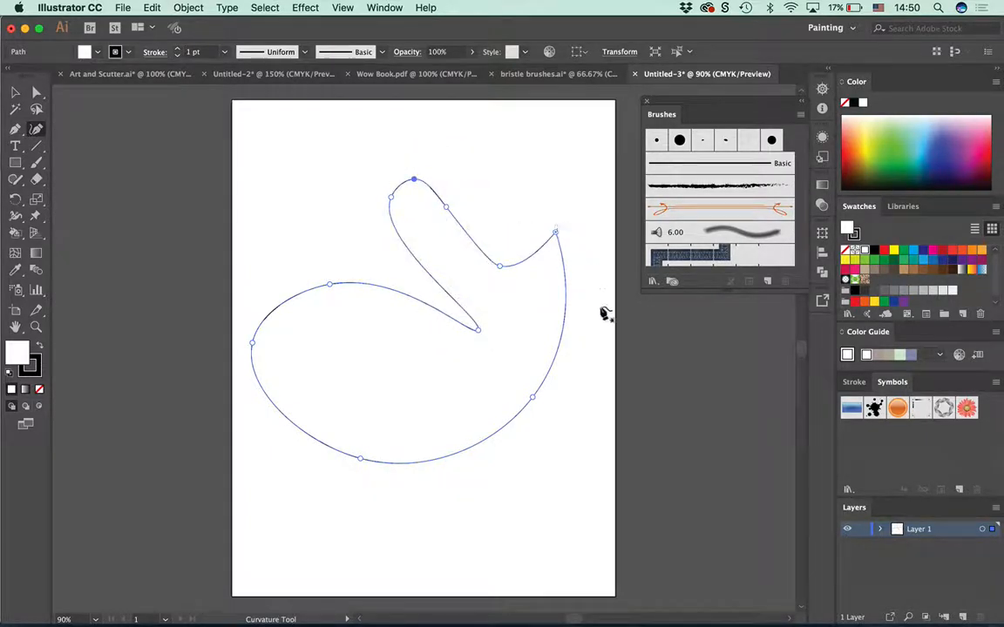
Step: Try the Charcoal - Feather, 6.00 bristle, denim pattern, Basic and Divider brushes on the selected outline
click(715, 189)
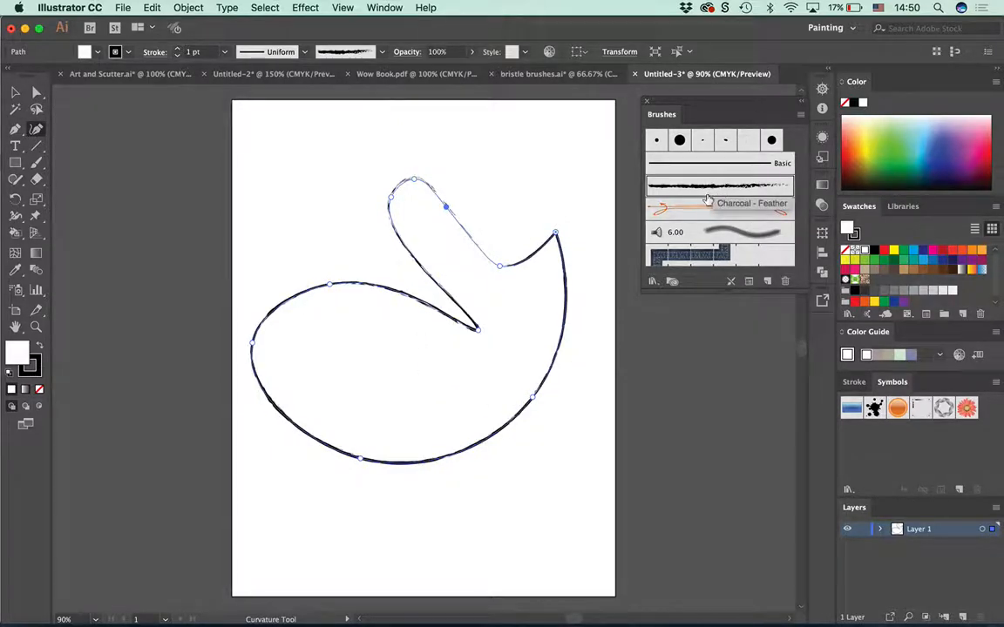
click(710, 231)
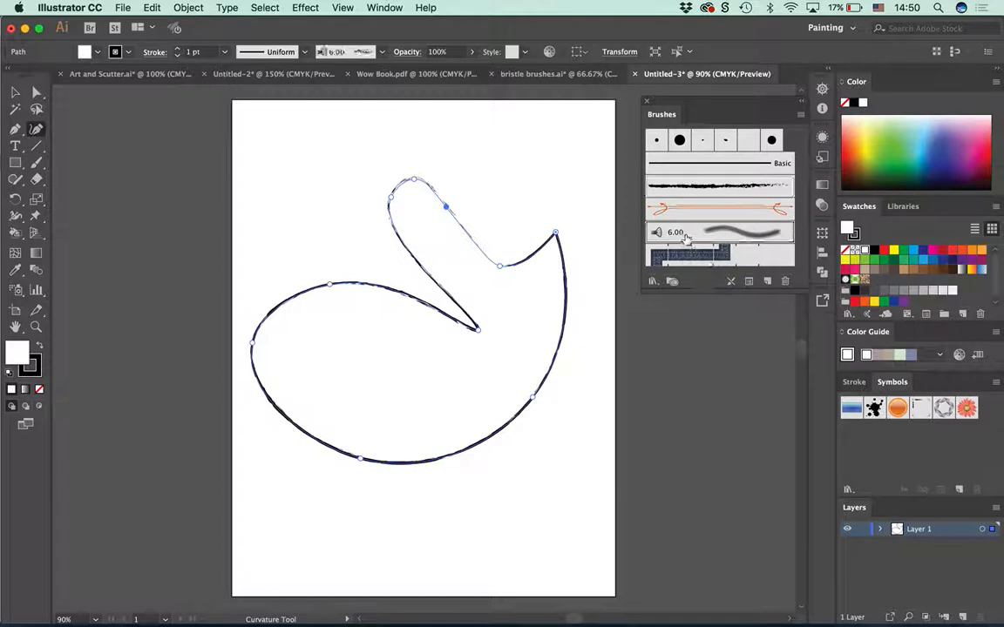
click(715, 256)
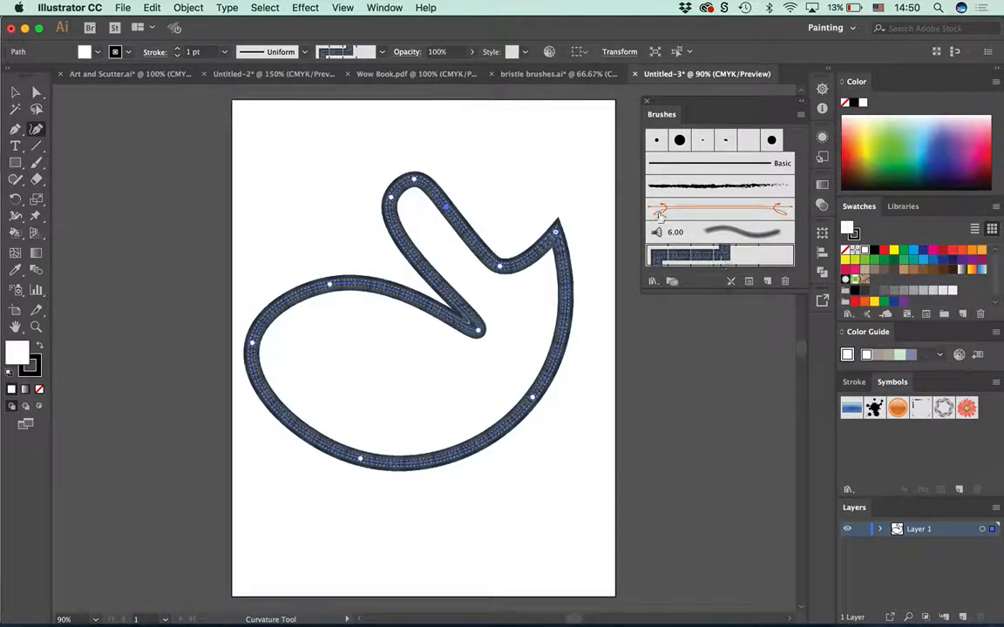
click(710, 164)
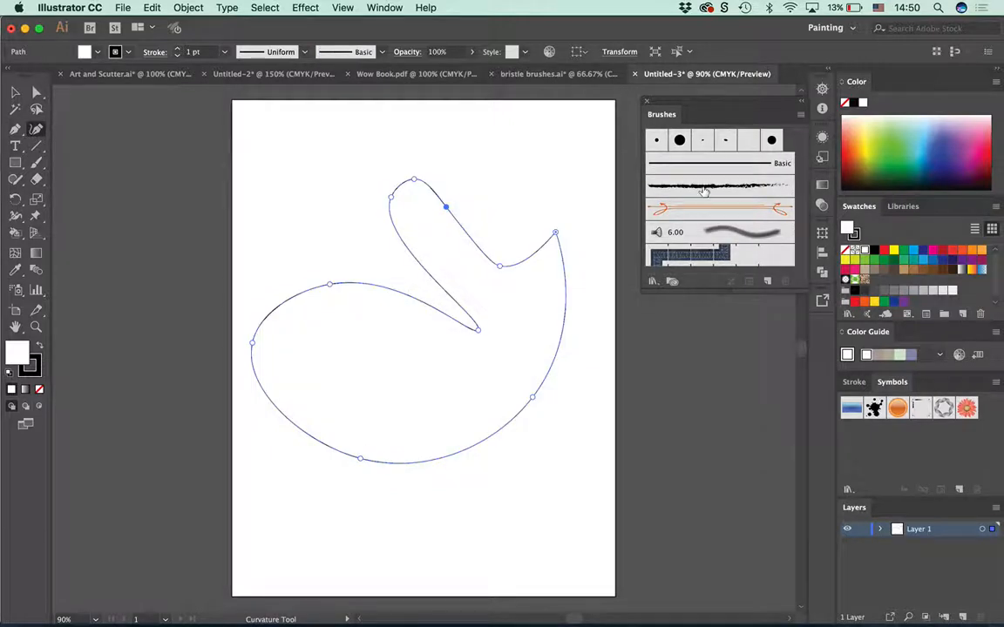
click(704, 187)
click(720, 211)
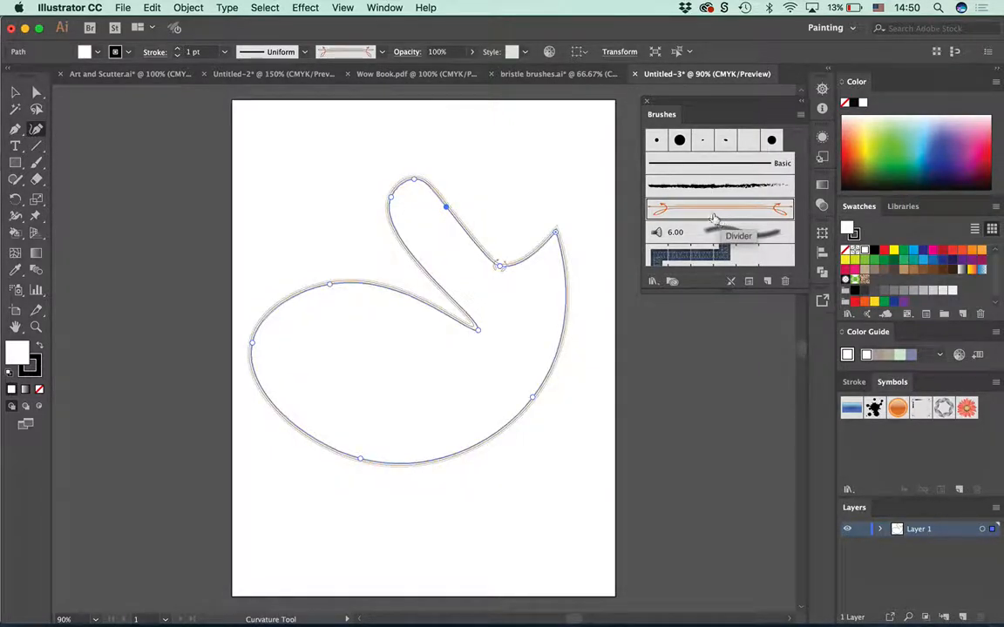
Step: Delete the brushed outline and draw a new closed, self-crossing curved shape with seven points using the Curvature tool
key(Delete)
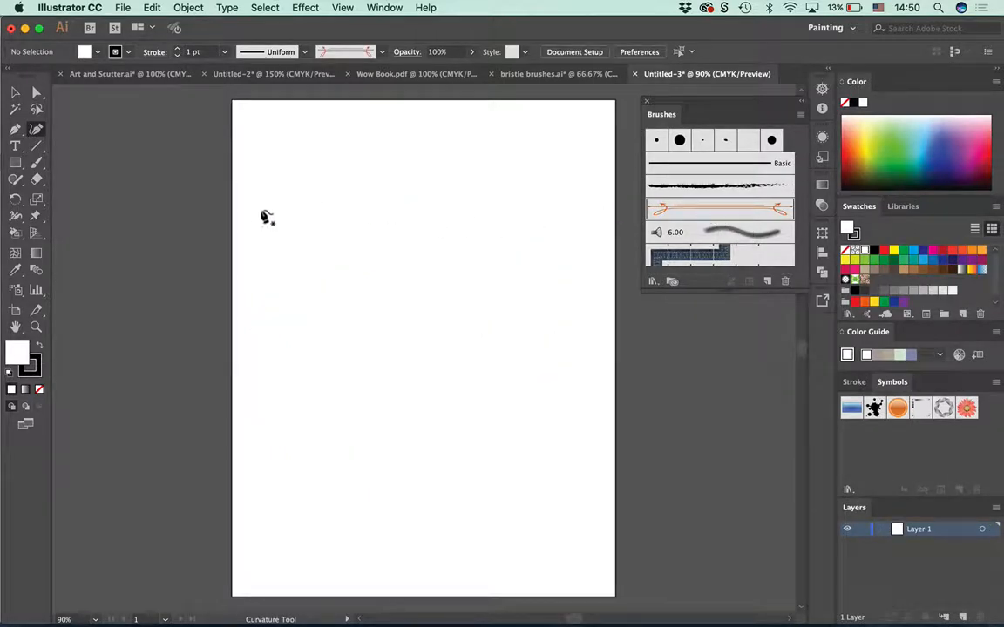
click(470, 196)
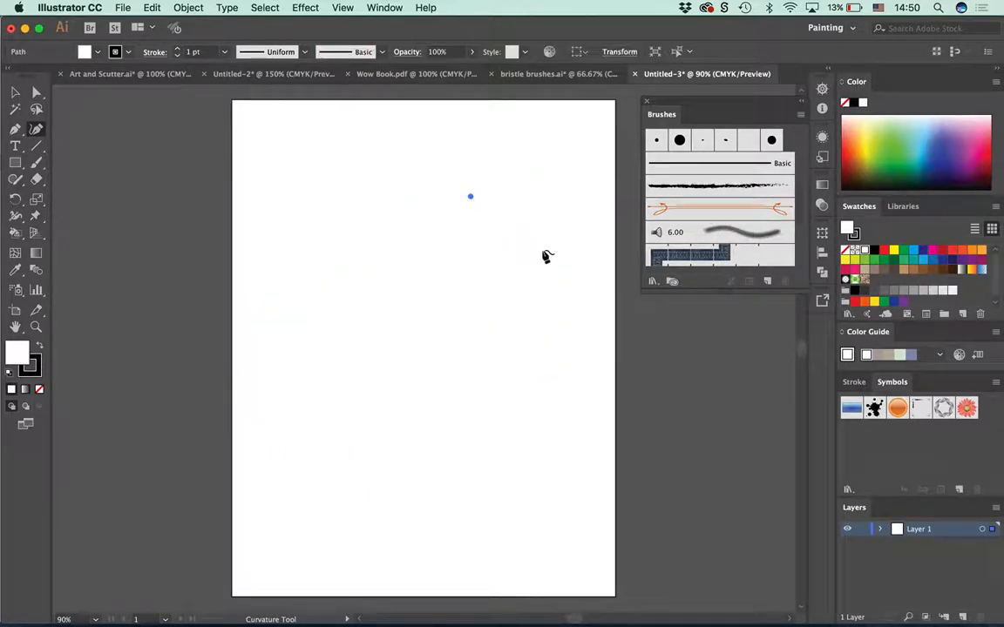
click(543, 251)
click(394, 318)
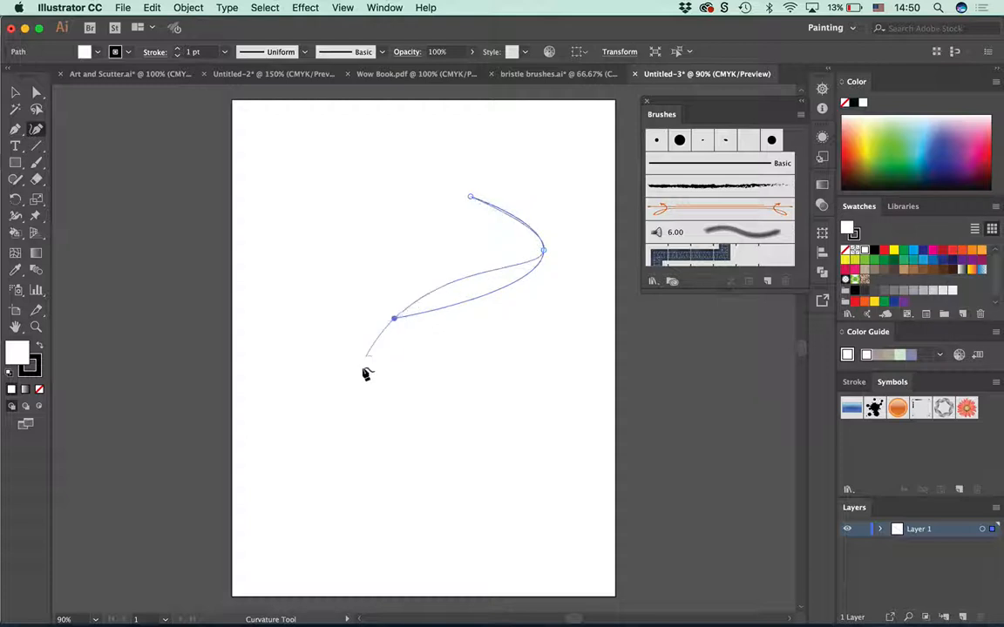
click(423, 430)
click(258, 302)
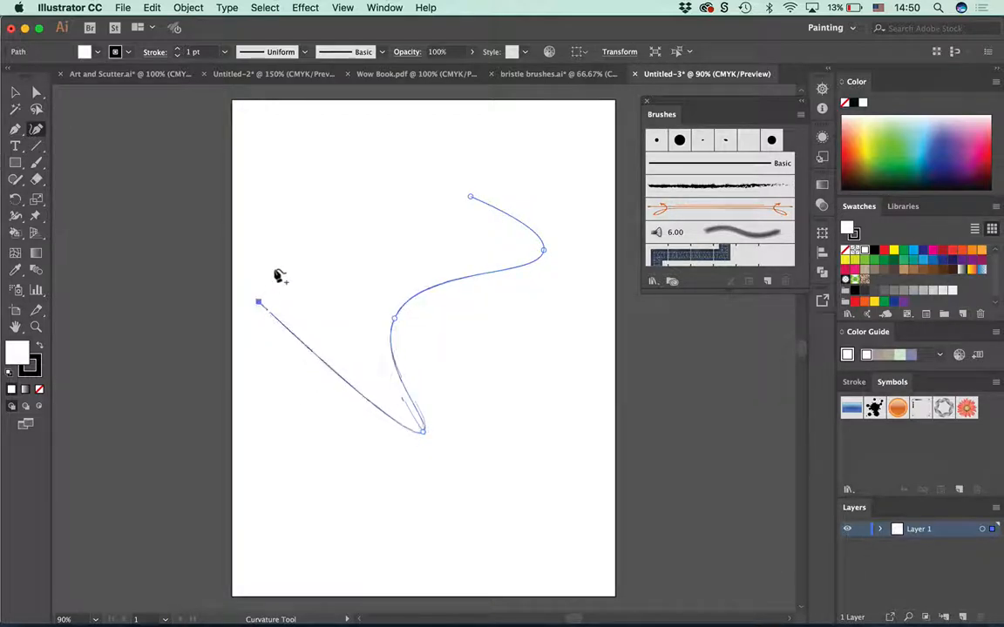
click(381, 229)
click(471, 307)
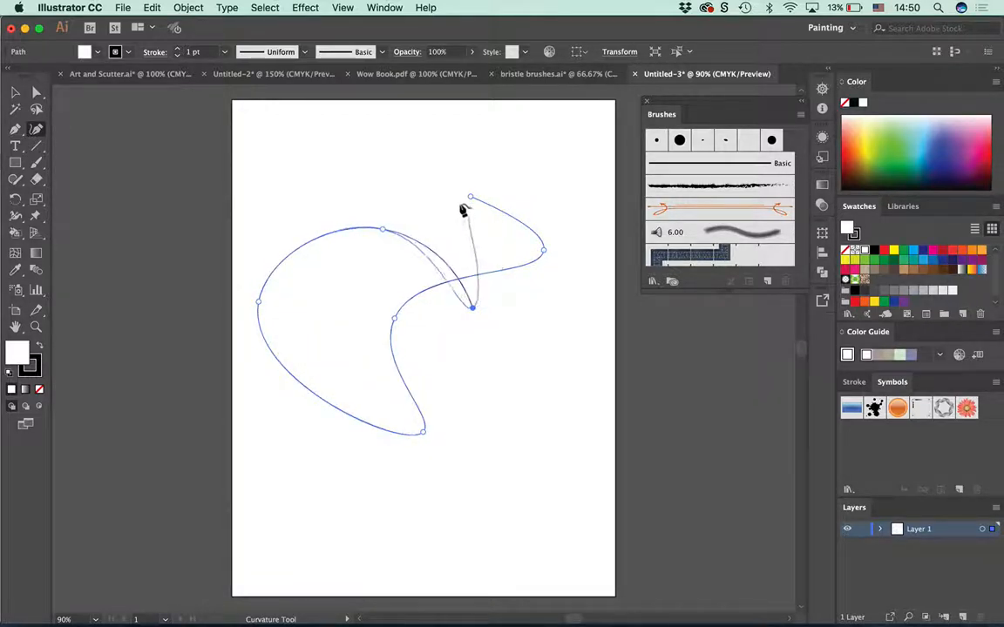
click(471, 198)
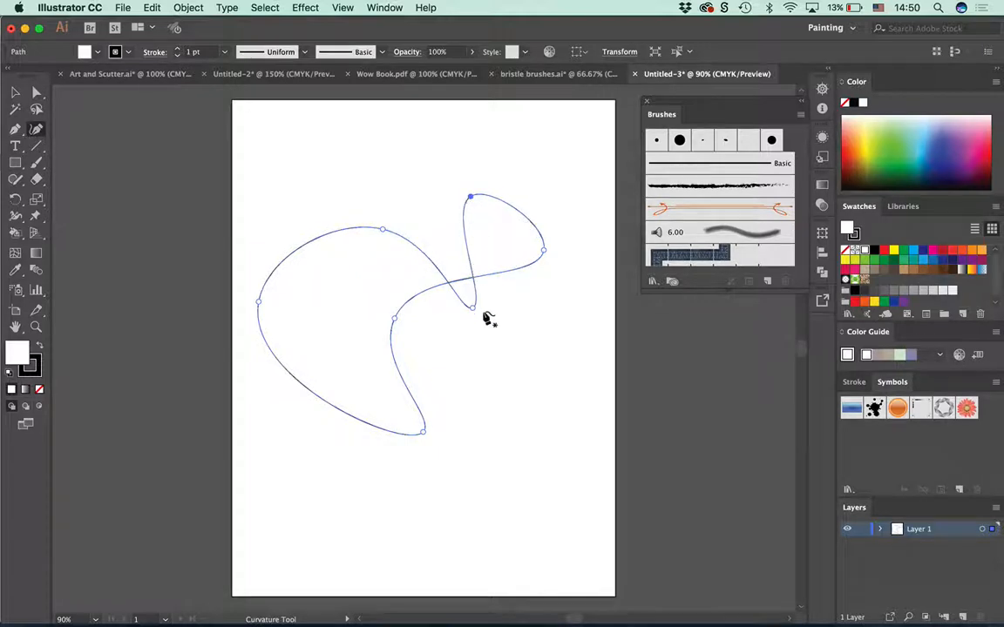
Step: Uncross the new curved shape by raising its fold and pushing its outer side outward, and flatten its lower edge into a compact body
drag(471, 307, 452, 270)
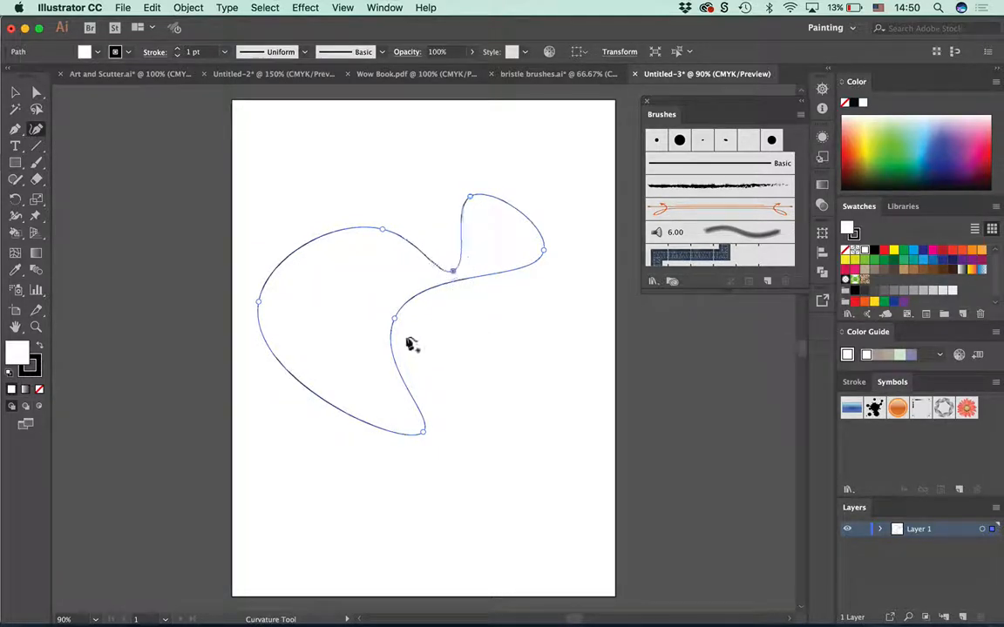
drag(394, 319, 493, 346)
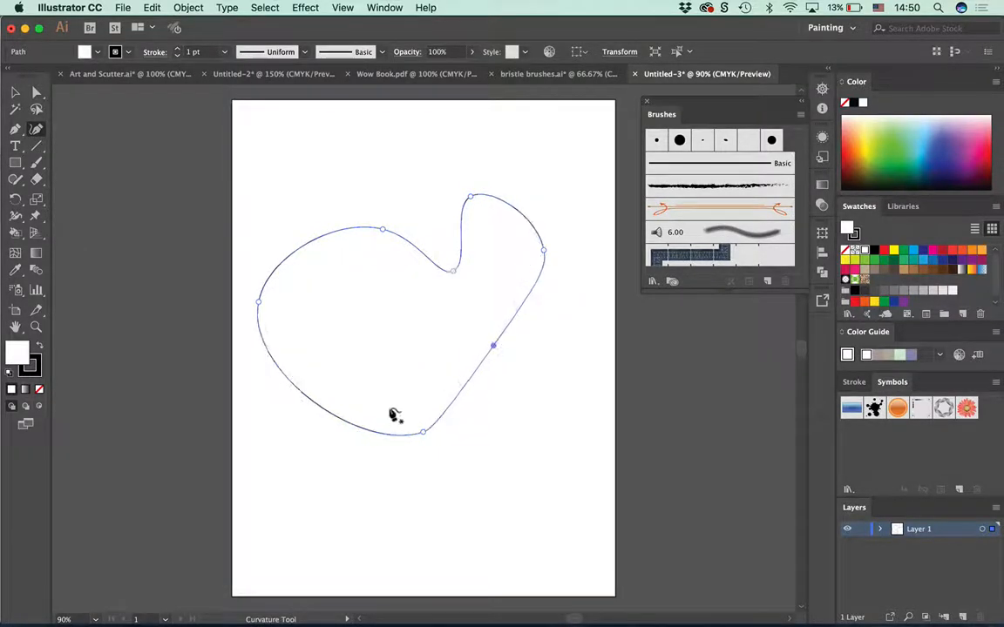
click(313, 401)
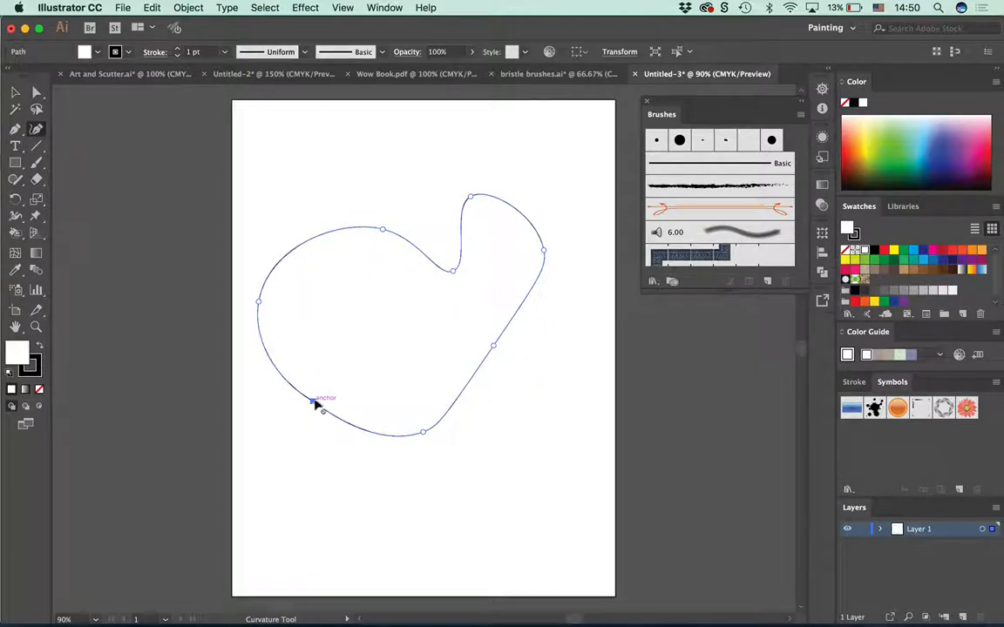
drag(315, 404, 354, 339)
drag(259, 305, 318, 297)
drag(424, 434, 405, 344)
Step: Deepen the fold into a smooth dip, stretch the upper lobe into a pointed outer tip, and refine the lower outer curve
double_click(453, 273)
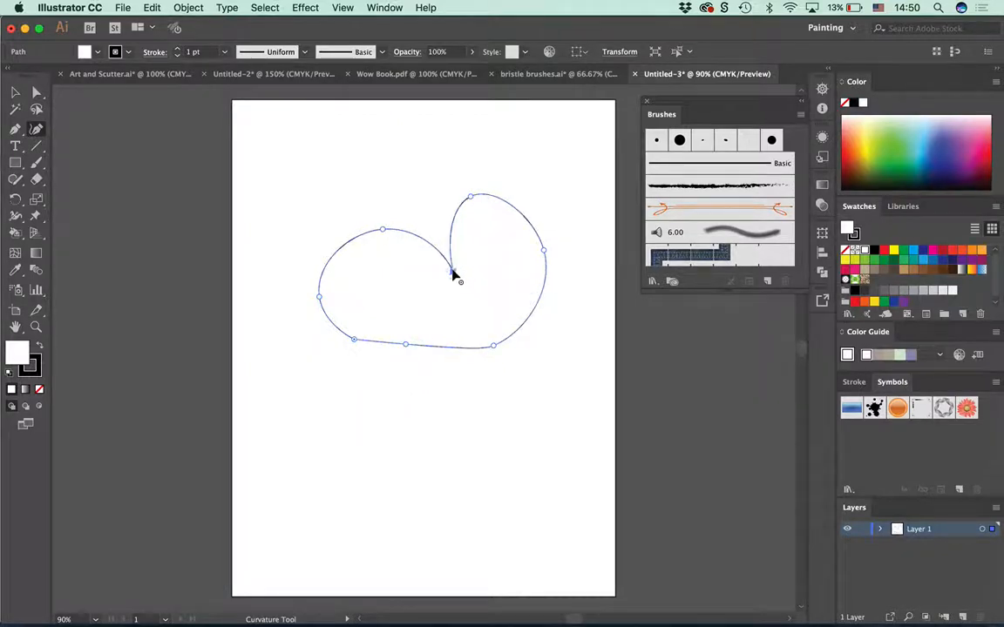
double_click(453, 273)
drag(453, 272, 438, 289)
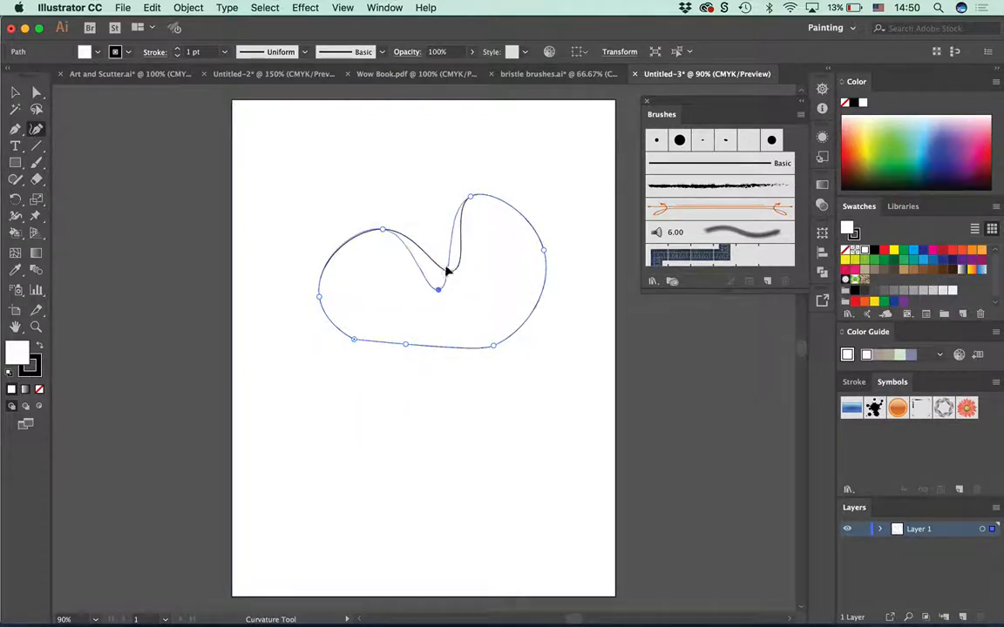
drag(470, 198, 541, 213)
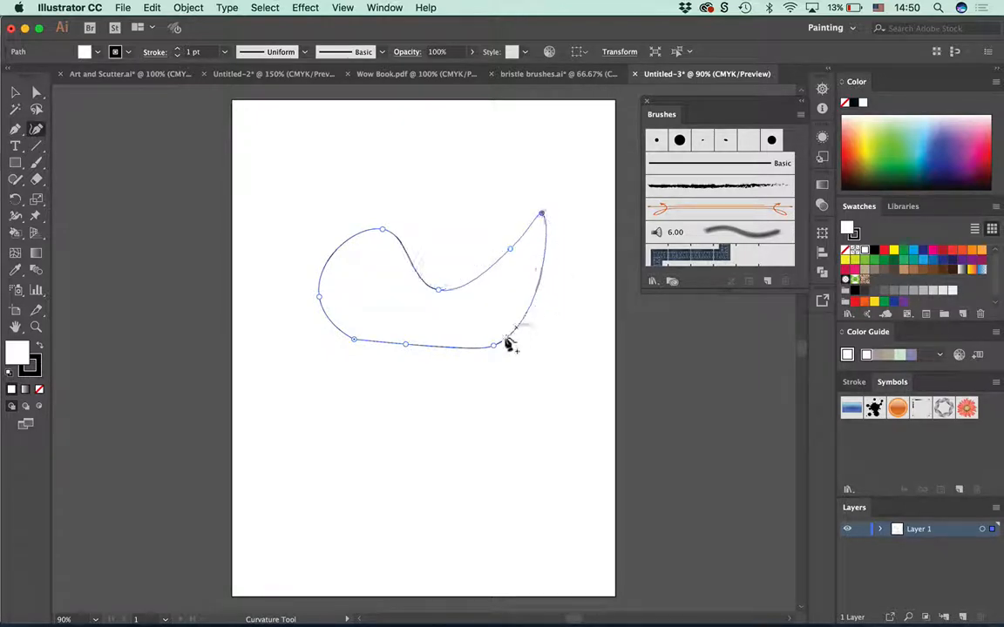
drag(494, 346, 501, 334)
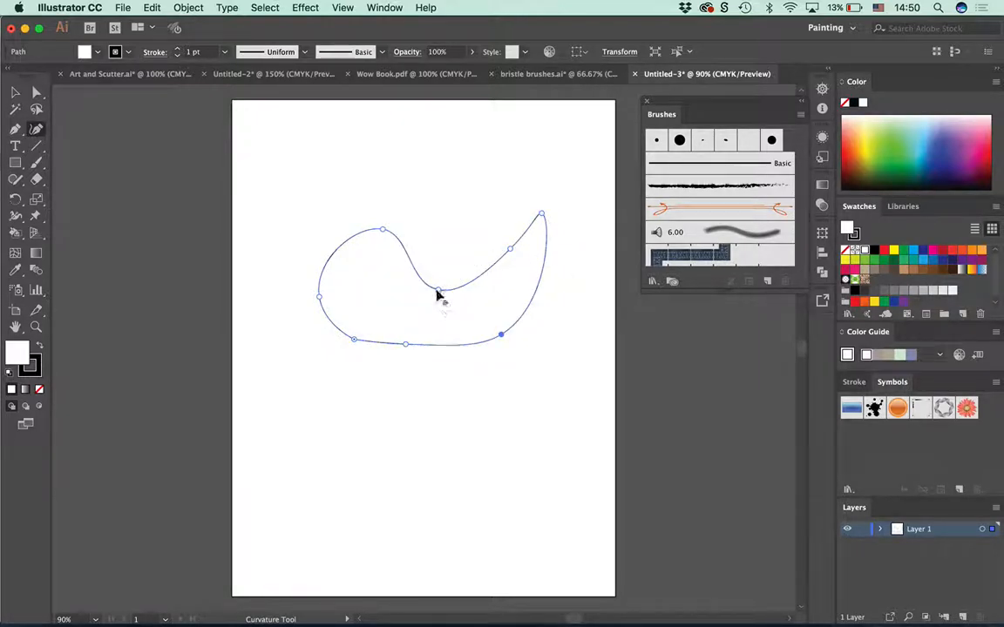
drag(426, 299, 428, 293)
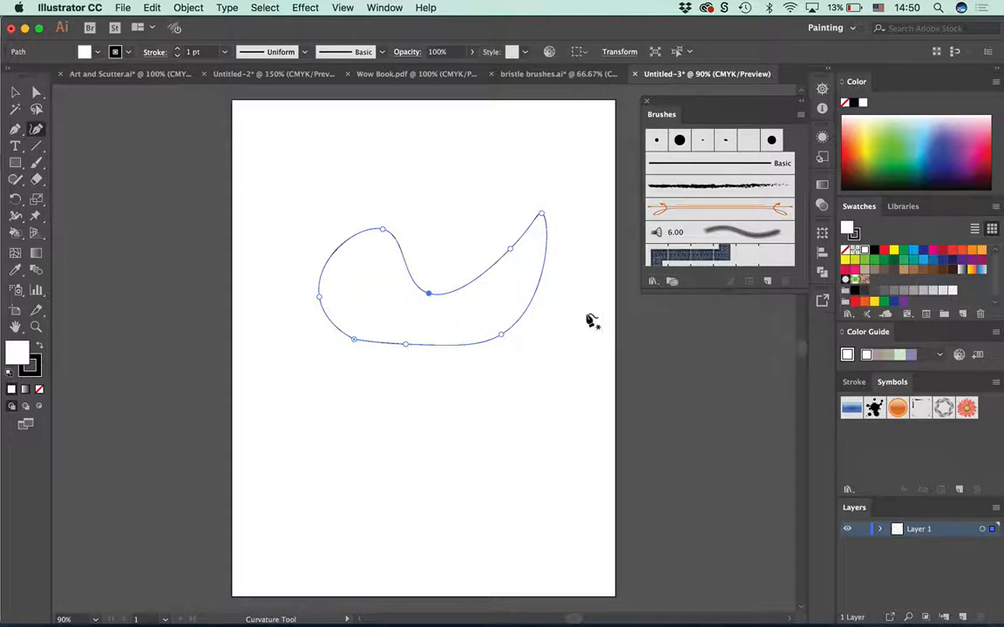
Step: Draw a closed wavy outline below the curved shape with the Pencil tool, trying the Charcoal - Feather brush on it and undoing that brush
click(17, 180)
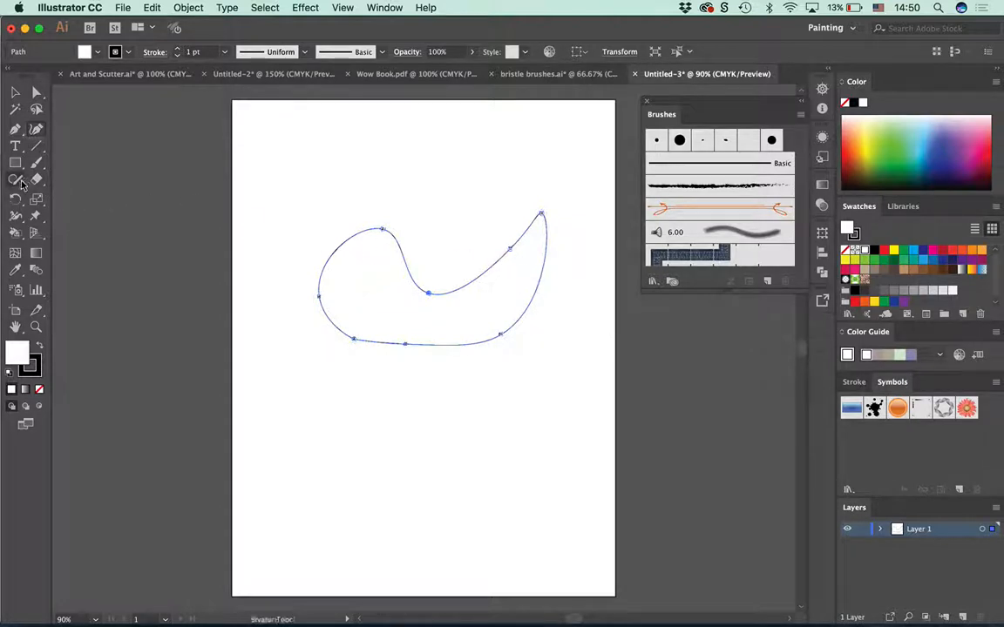
click(70, 196)
key(super+shift+a)
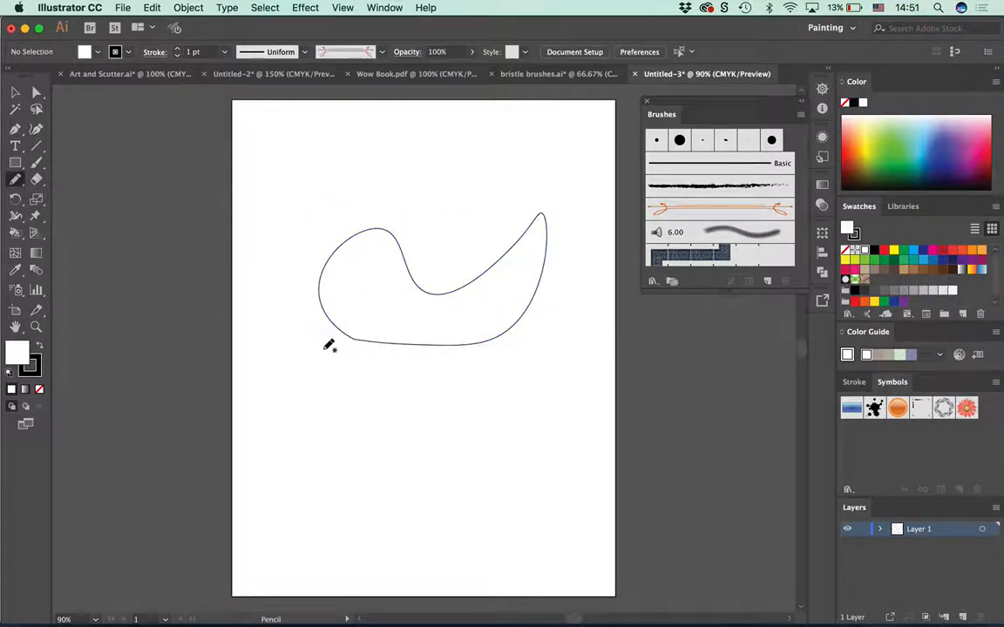
mouse_move(290, 342)
mouse_down()
mouse_move(466, 376)
mouse_move(497, 427)
mouse_move(432, 482)
mouse_move(420, 519)
mouse_move(387, 558)
mouse_move(316, 532)
mouse_move(353, 462)
mouse_move(296, 436)
mouse_move(255, 391)
mouse_move(250, 361)
mouse_move(291, 341)
mouse_up()
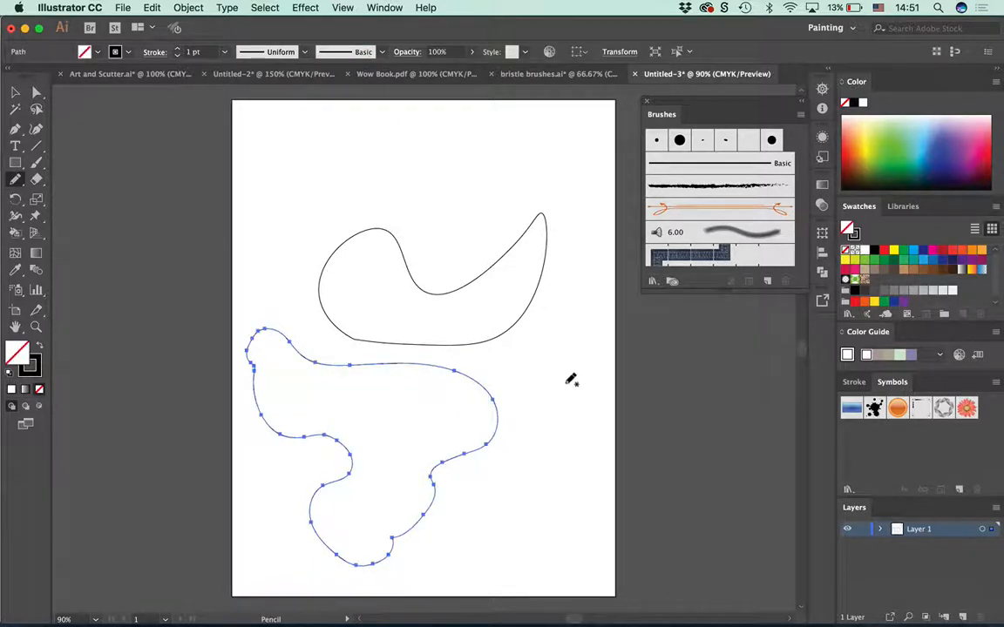
click(747, 186)
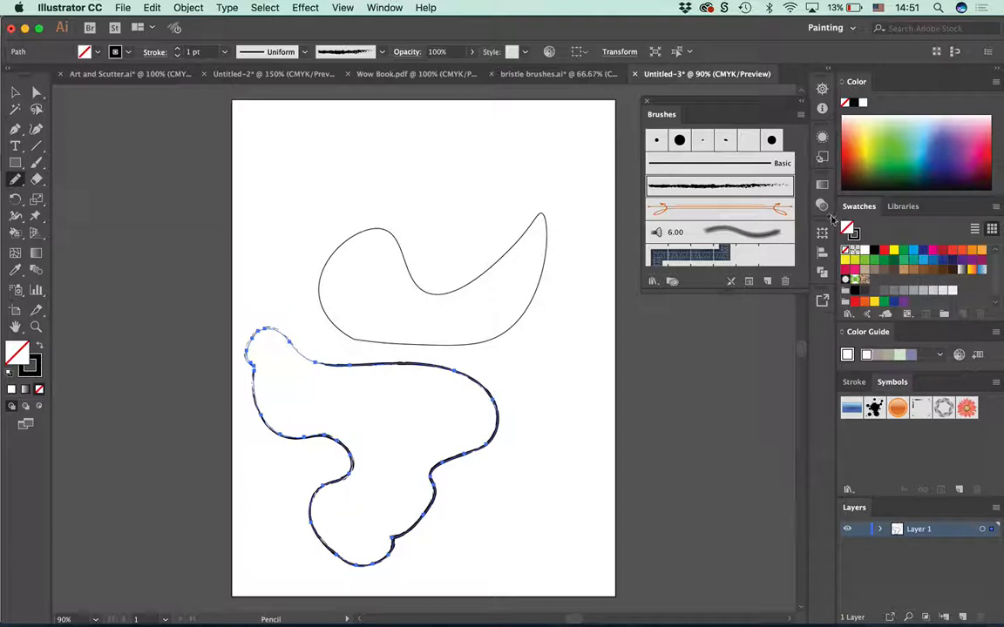
key(super+z)
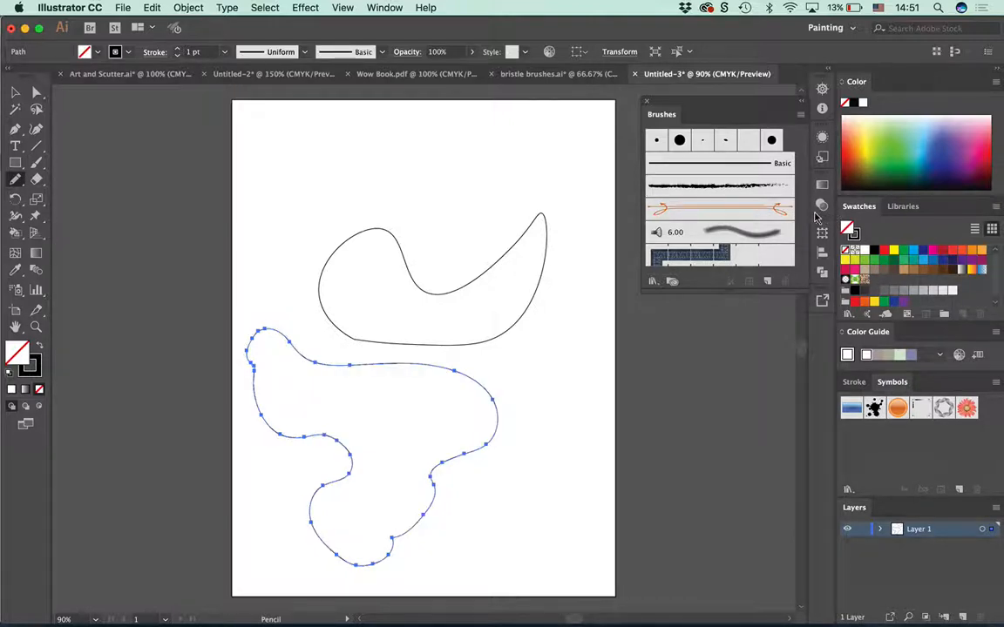
Step: Set the wavy outline's stroke to 2 pt, vary its thickness at three places with the Width tool, and deselect it
click(177, 49)
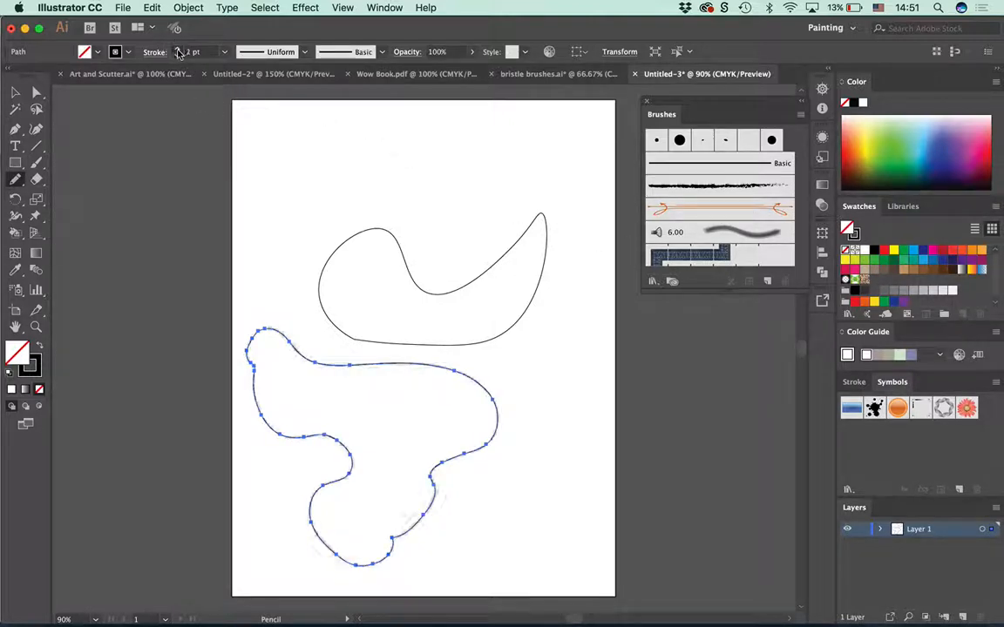
click(14, 218)
click(53, 215)
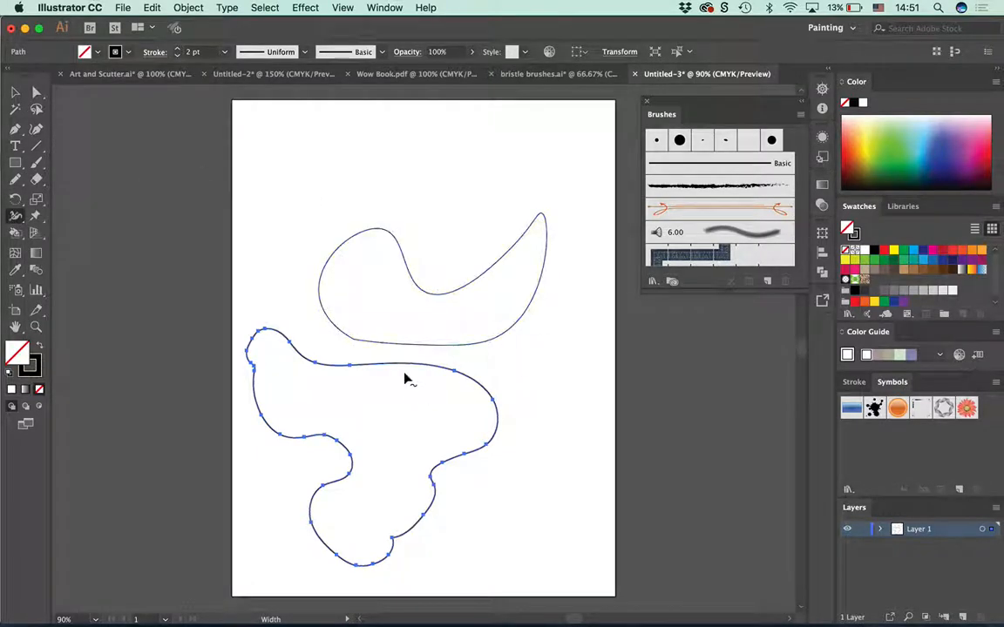
drag(402, 369, 404, 365)
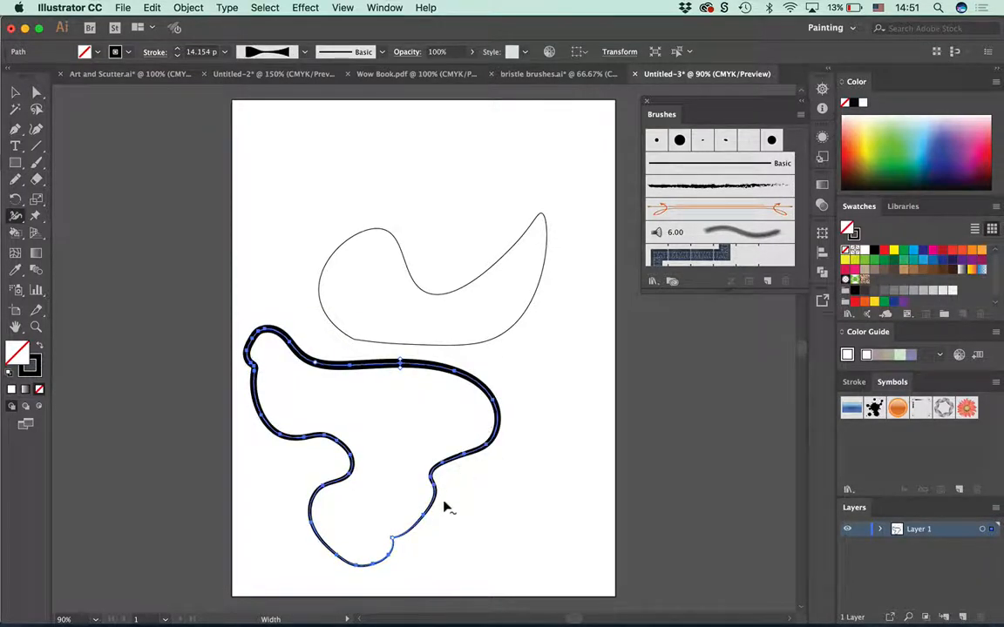
drag(431, 476, 440, 489)
drag(355, 461, 321, 298)
click(18, 92)
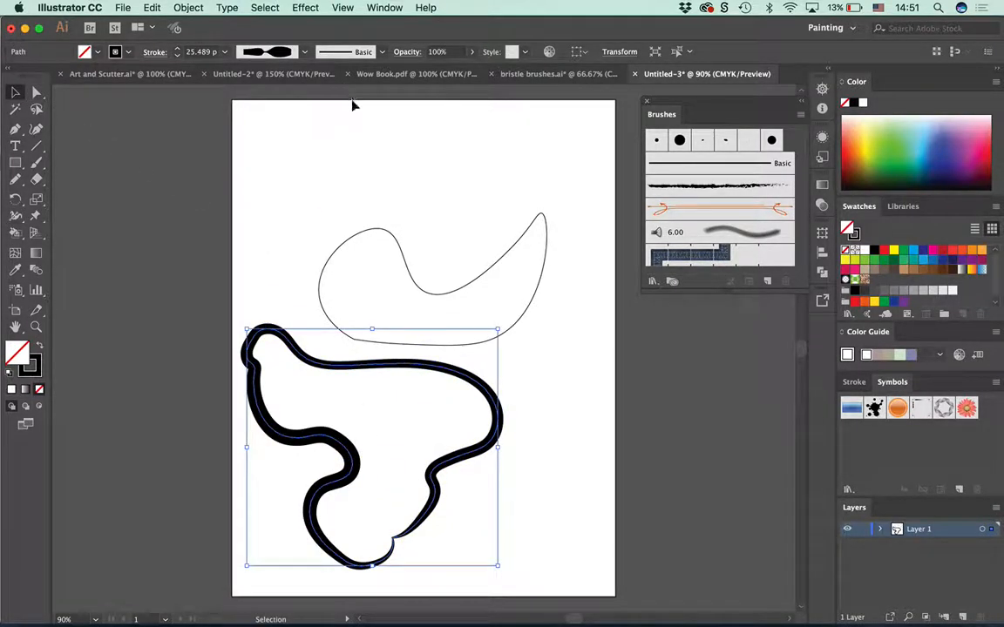
click(425, 131)
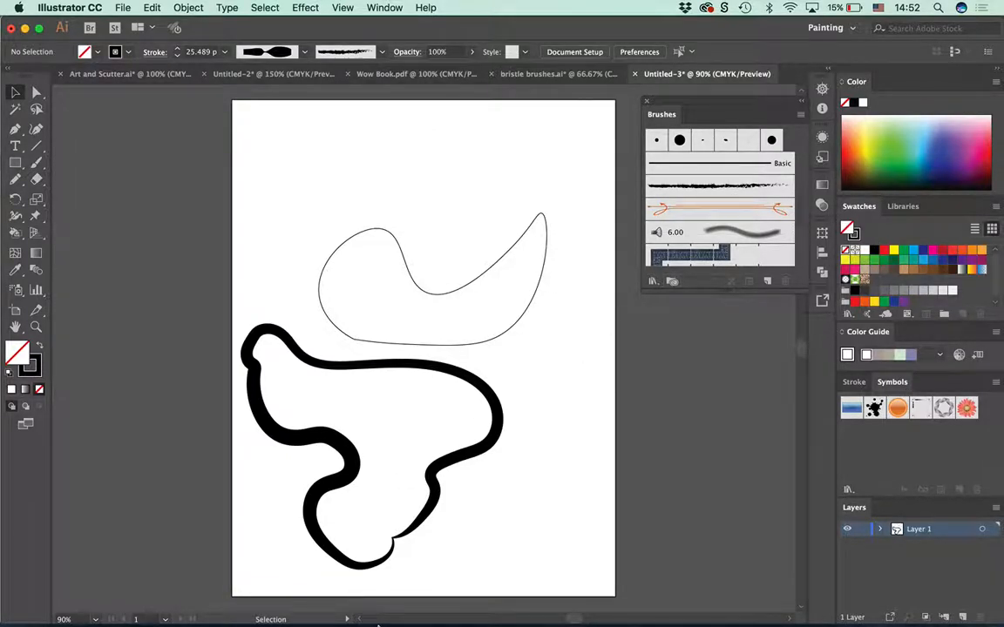
Step: Switch to Google Chrome and review the Painting in Adobe Illustrator page backward from the colorization tips through the Blob, image and Bristle Brush sections
mouse_move(288, 620)
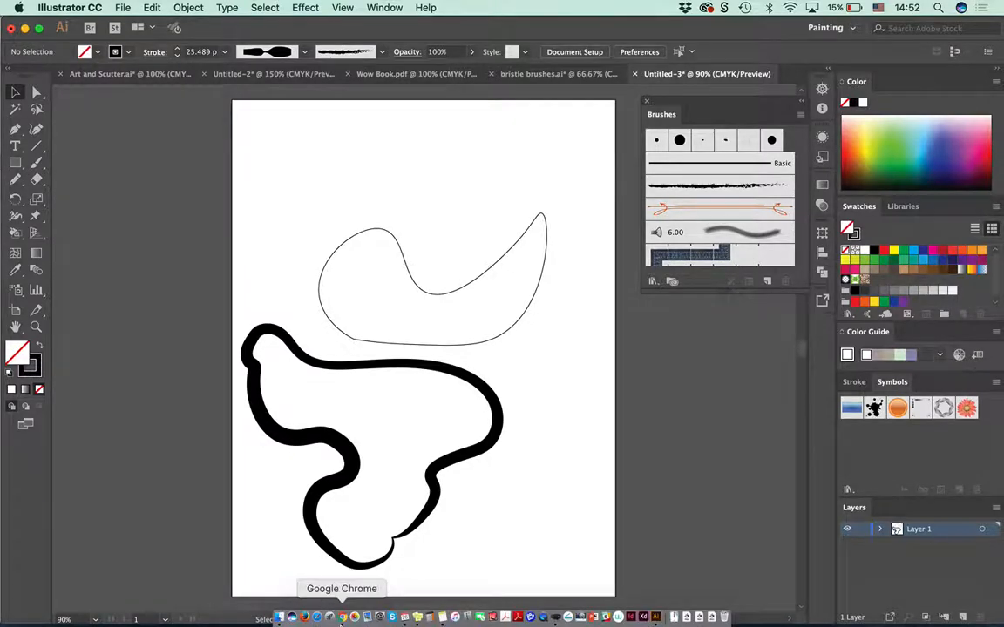
click(342, 618)
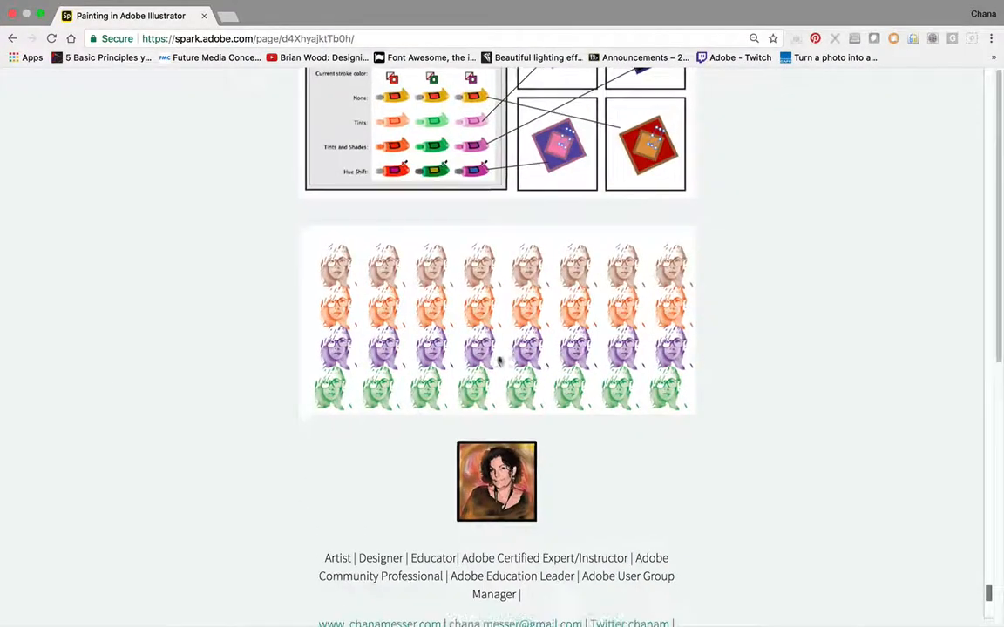
scroll(780, 326, up, 10)
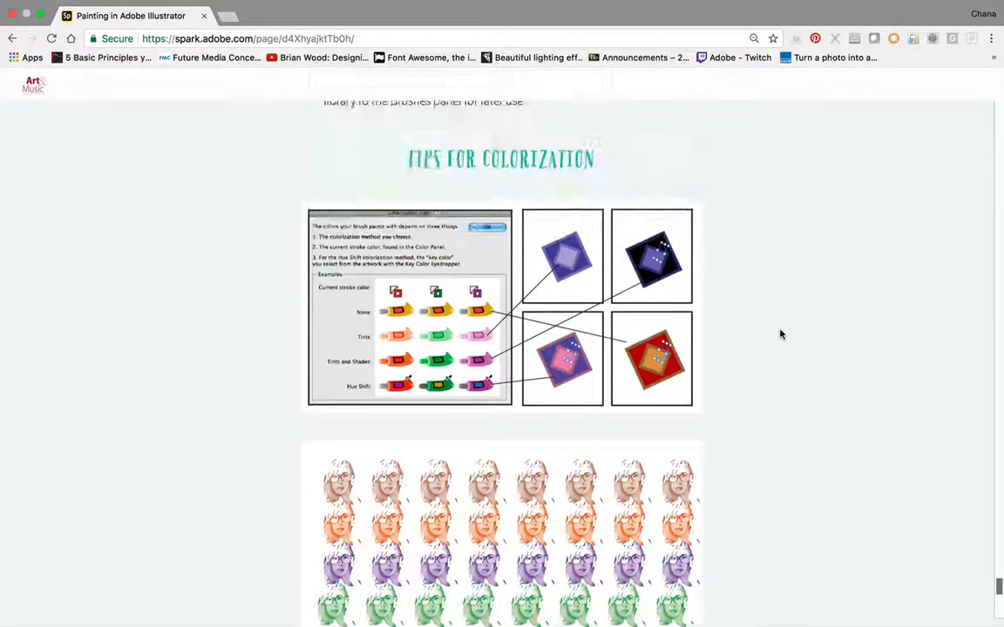
scroll(779, 334, up, 15)
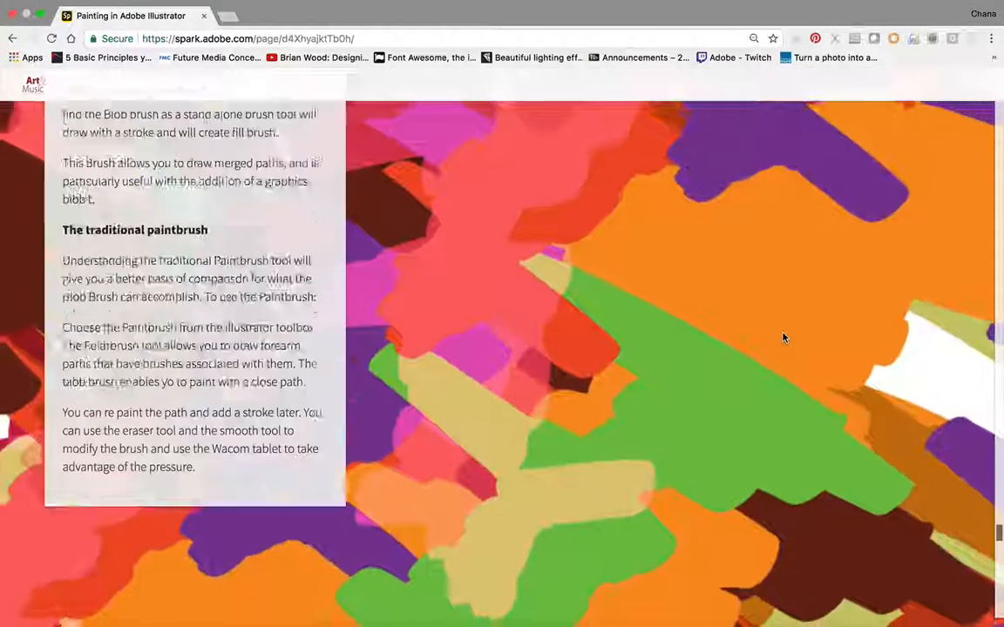
scroll(783, 338, up, 20)
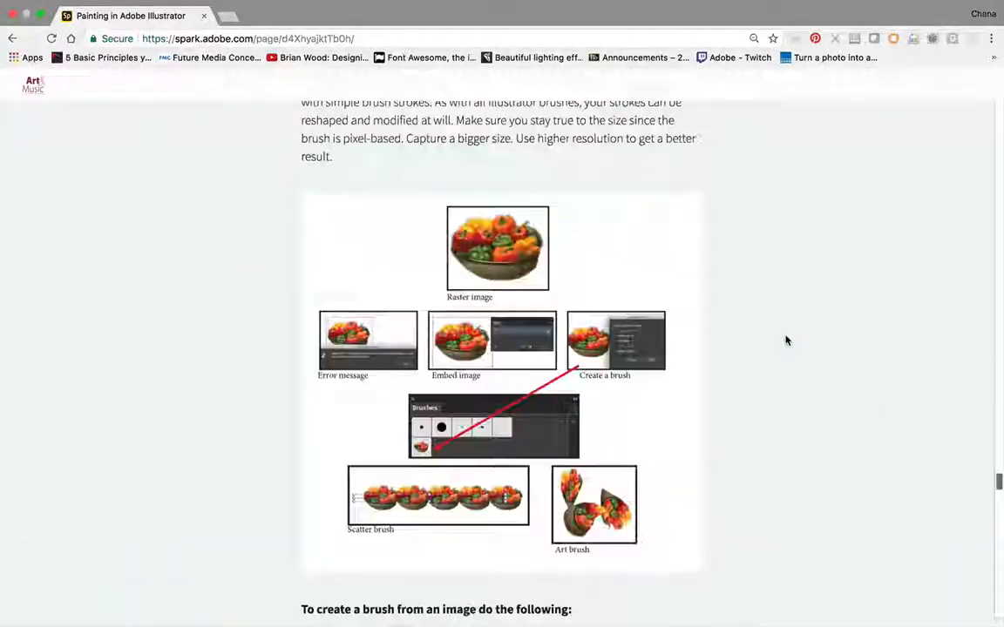
scroll(785, 331, up, 20)
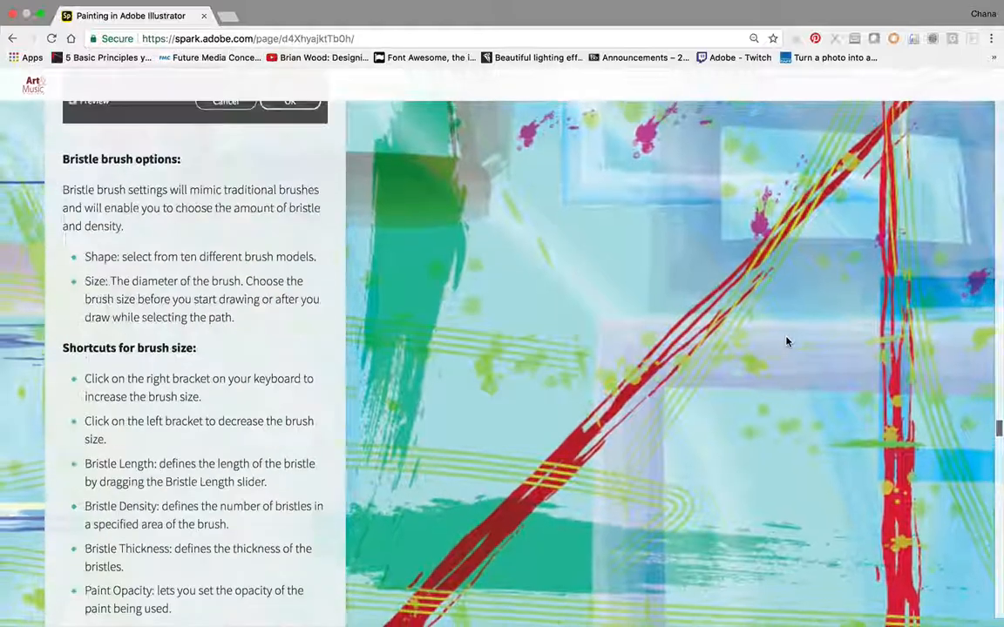
scroll(785, 308, up, 5)
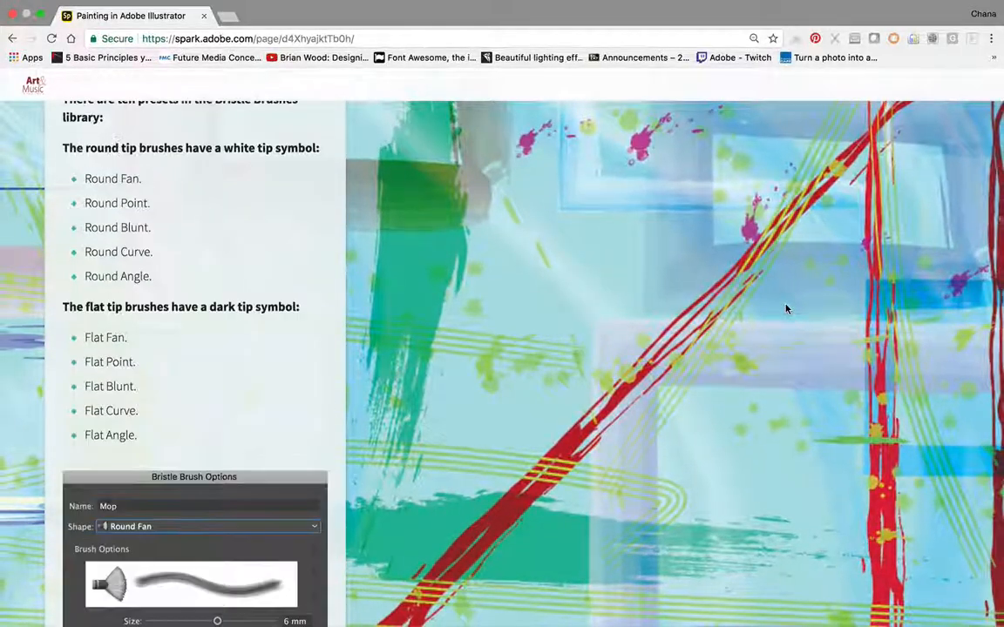
scroll(785, 308, up, 15)
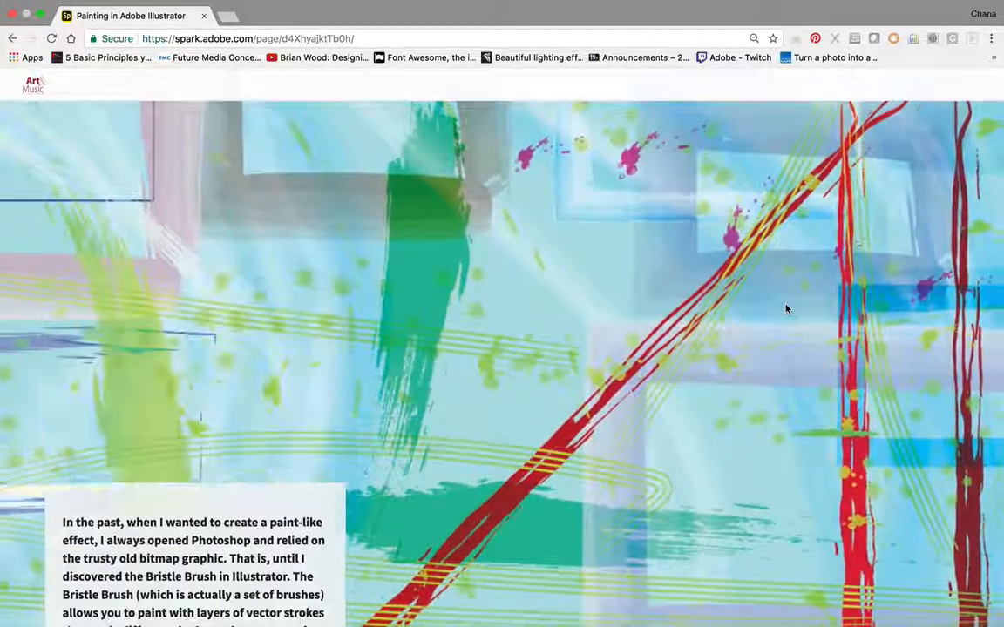
Step: Review the page's pattern brush, scatter brush and art brush sections, going back to the Creating Art Brush heading
scroll(785, 309, up, 20)
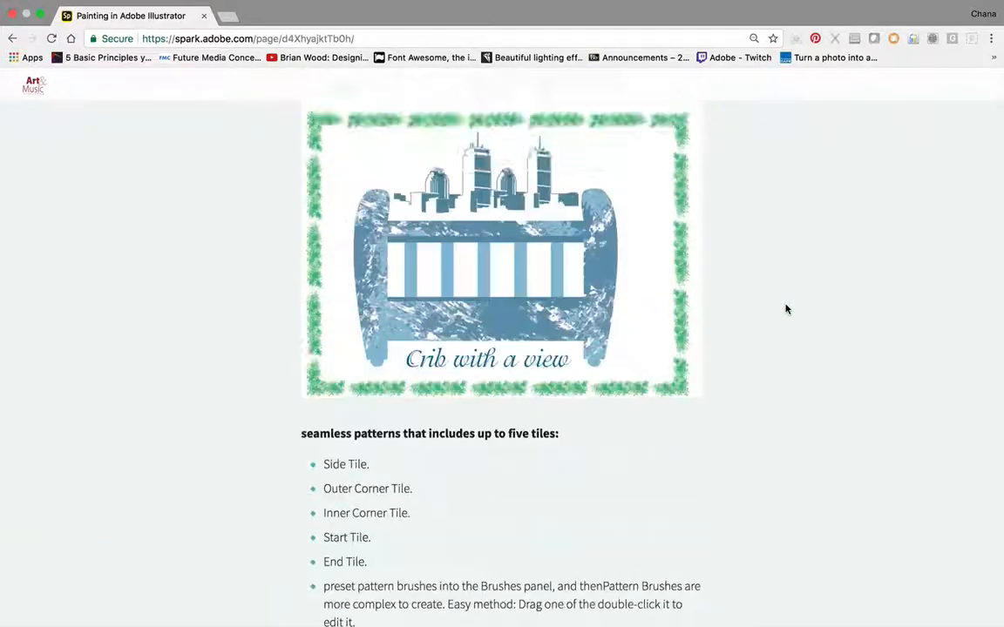
scroll(785, 308, up, 2)
scroll(785, 309, up, 15)
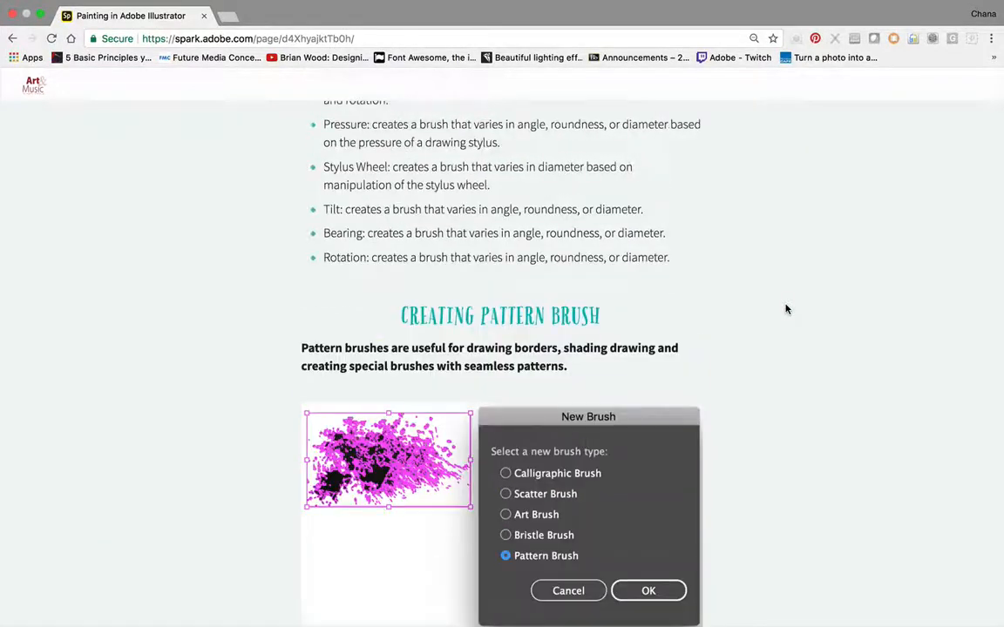
scroll(785, 308, up, 15)
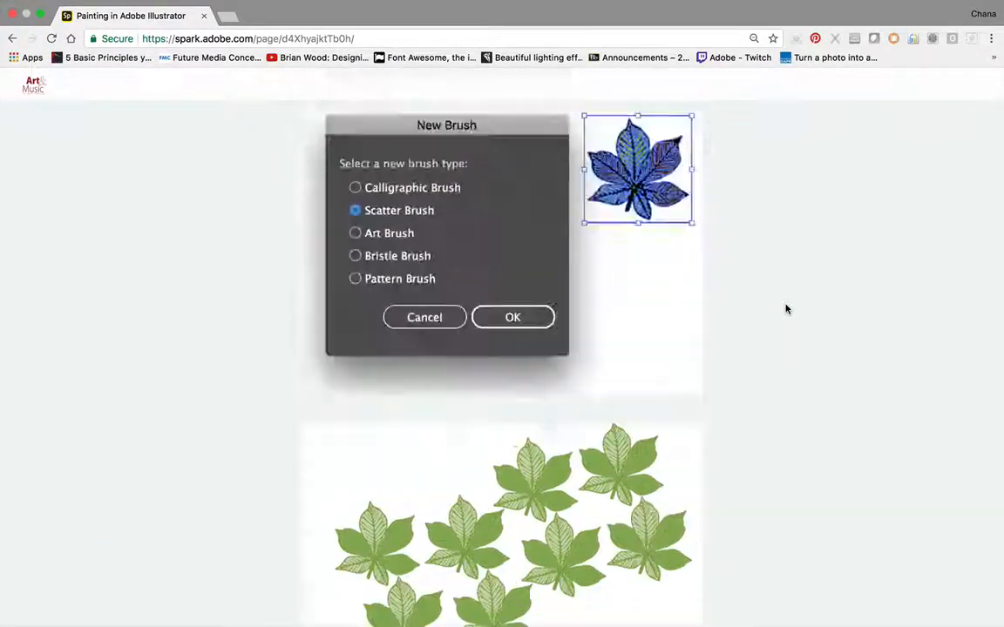
scroll(785, 308, up, 14)
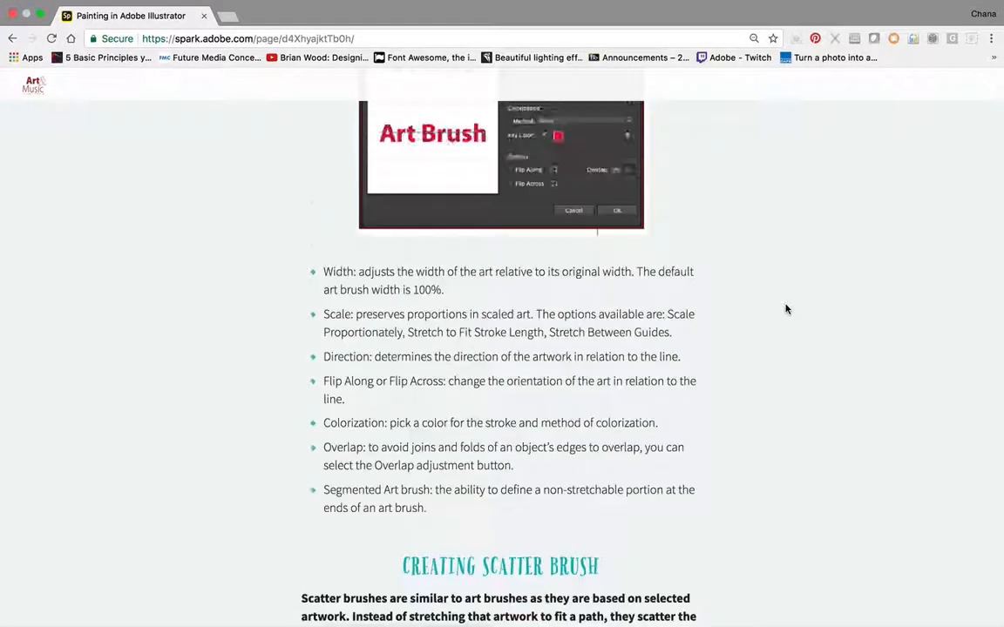
scroll(784, 309, up, 15)
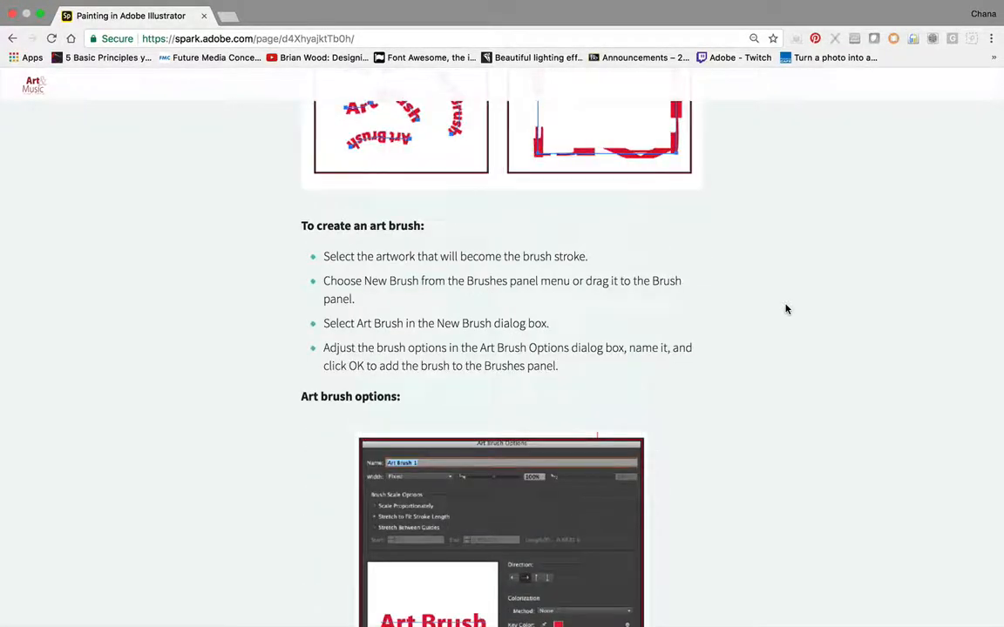
scroll(785, 308, up, 12)
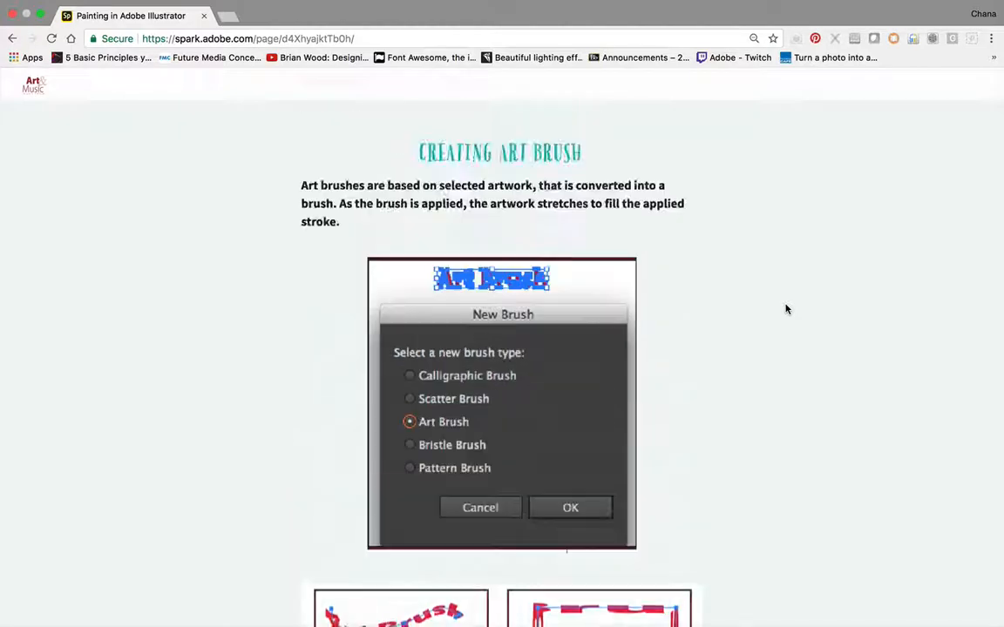